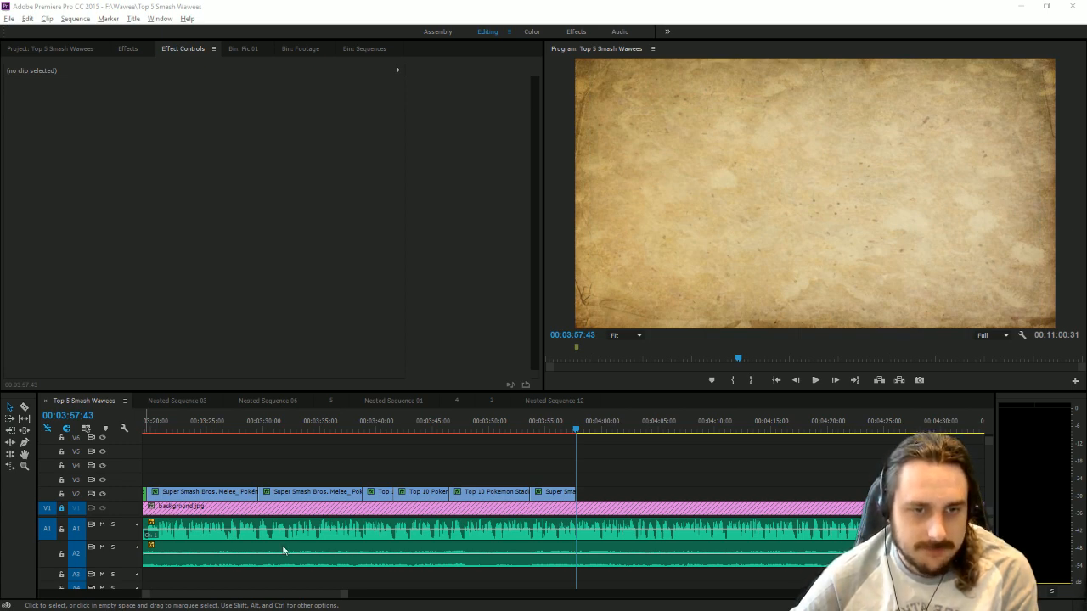
Play the sequence from about 00:03:57 and check the end of the last edited clip.
{"action": "left_click", "coordinate": [815, 381]}
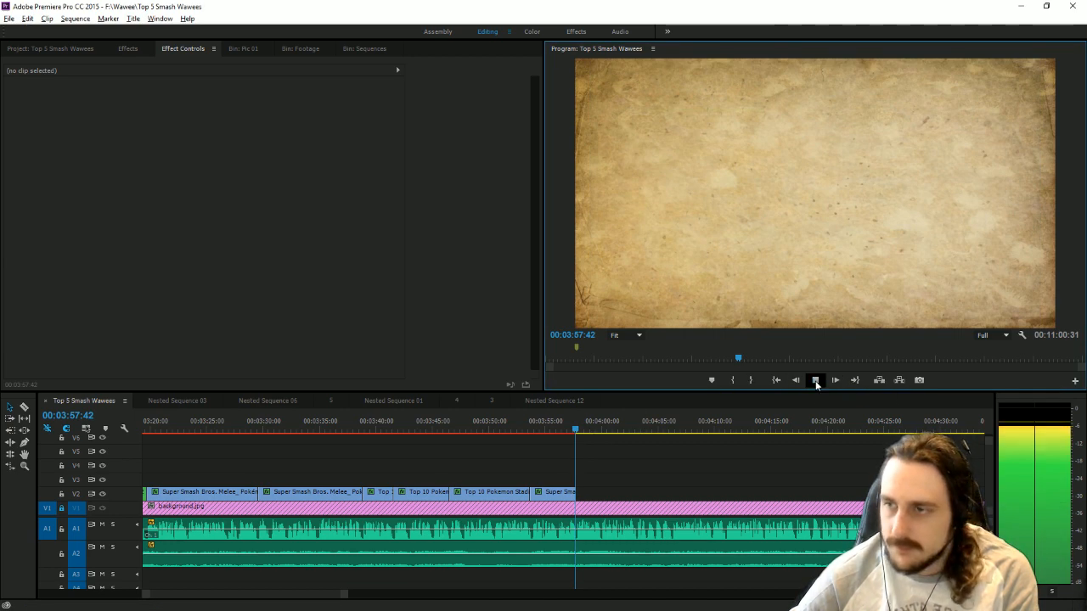
{"action": "left_click", "coordinate": [816, 381]}
{"action": "left_click_drag", "start_coordinate": [532, 430], "coordinate": [563, 429]}
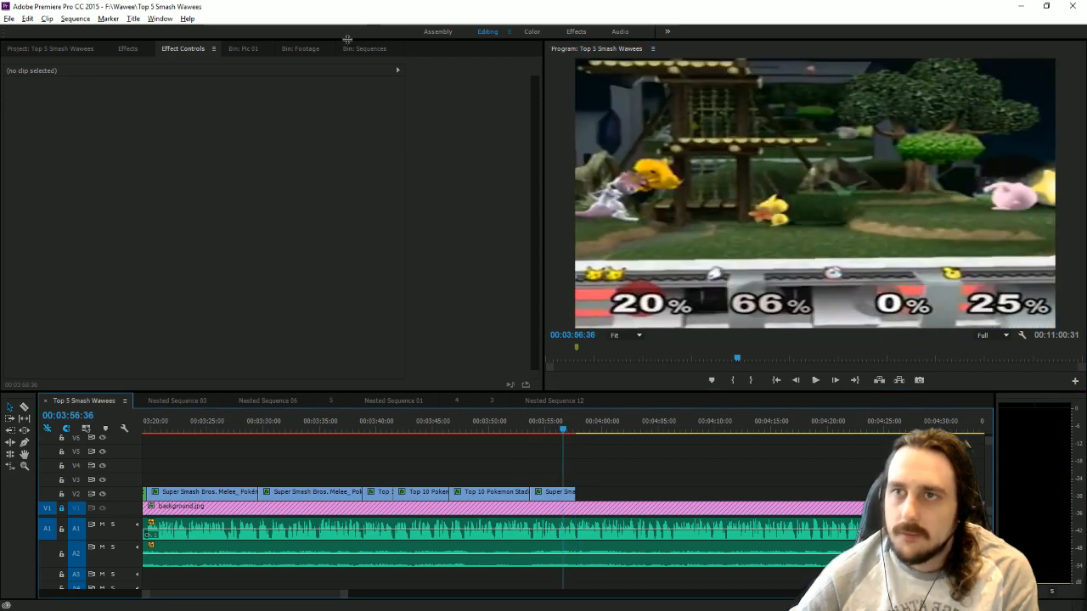
Unlock track V1 and delete the leftover Top 10 Pokemon clip near 00:10:00:00.
{"action": "left_click", "coordinate": [316, 49]}
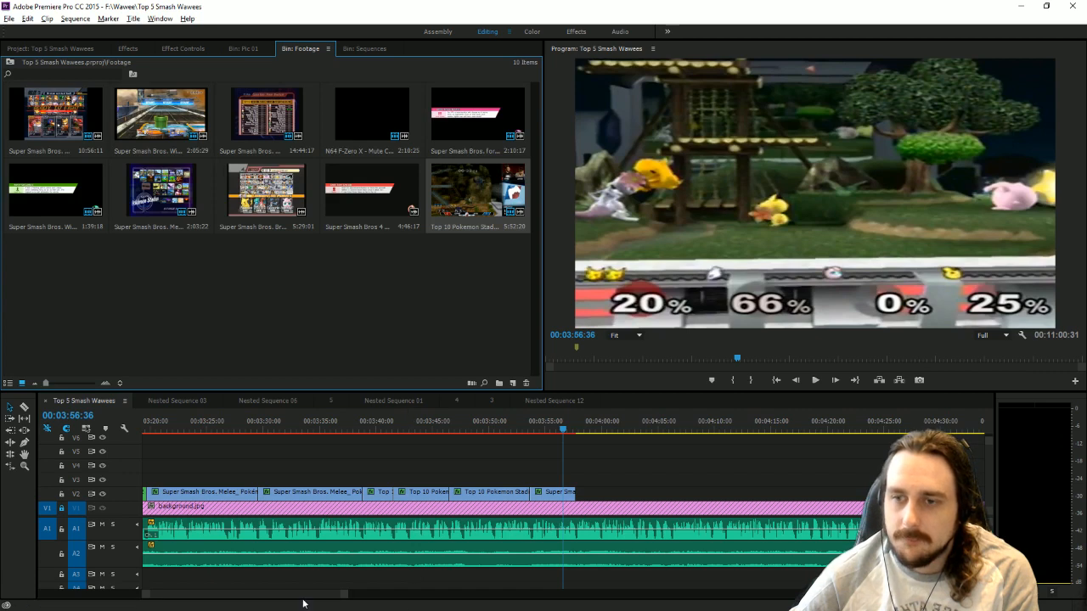
{"action": "left_click_drag", "start_coordinate": [342, 594], "coordinate": [712, 508]}
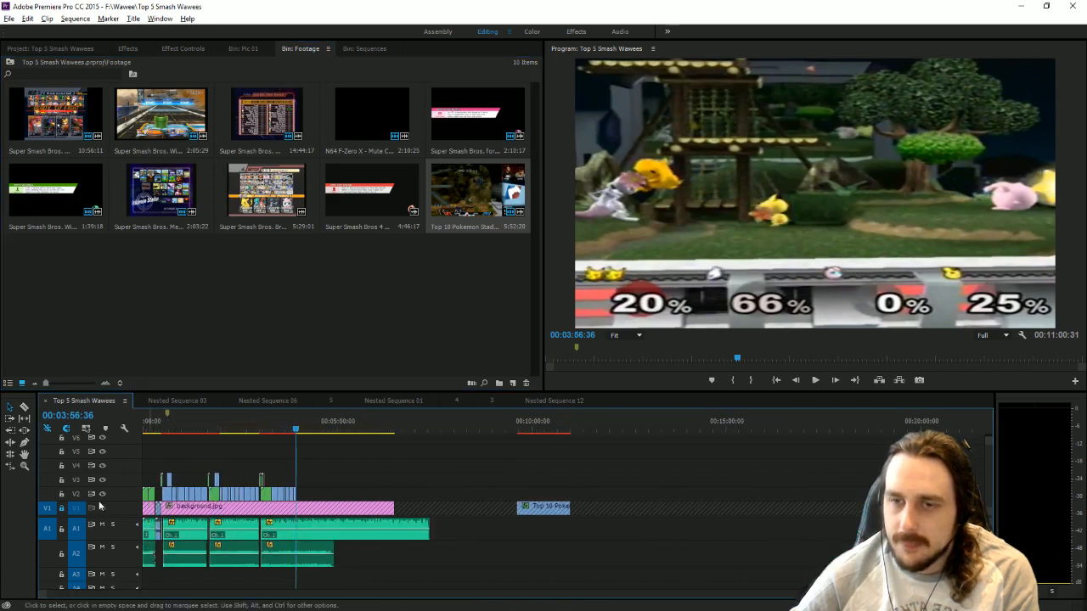
{"action": "left_click", "coordinate": [61, 508]}
{"action": "left_click_drag", "start_coordinate": [472, 474], "coordinate": [569, 517]}
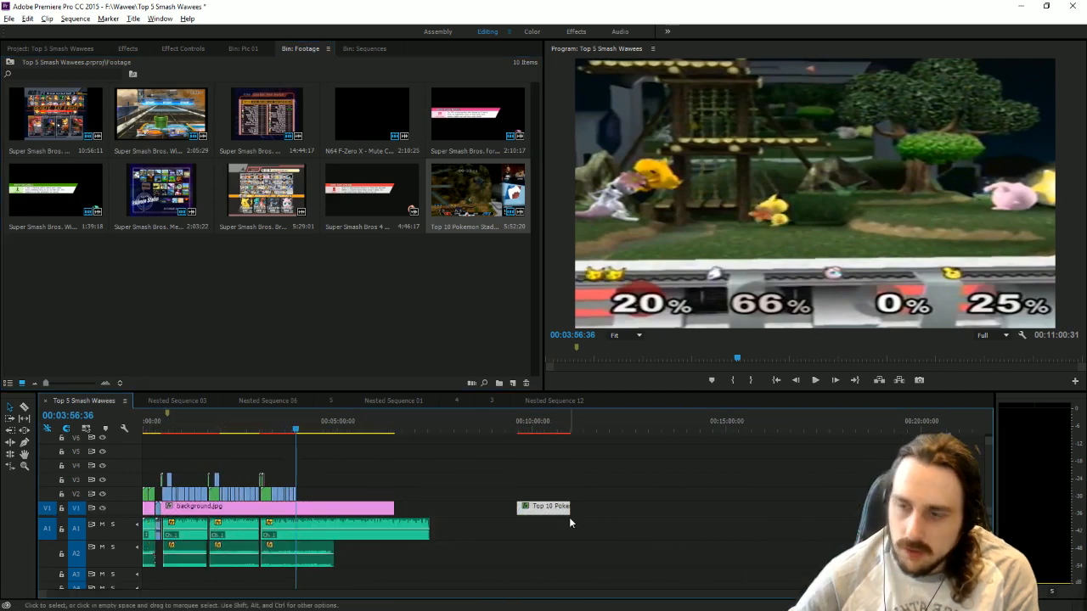
{"action": "key", "text": "Delete"}
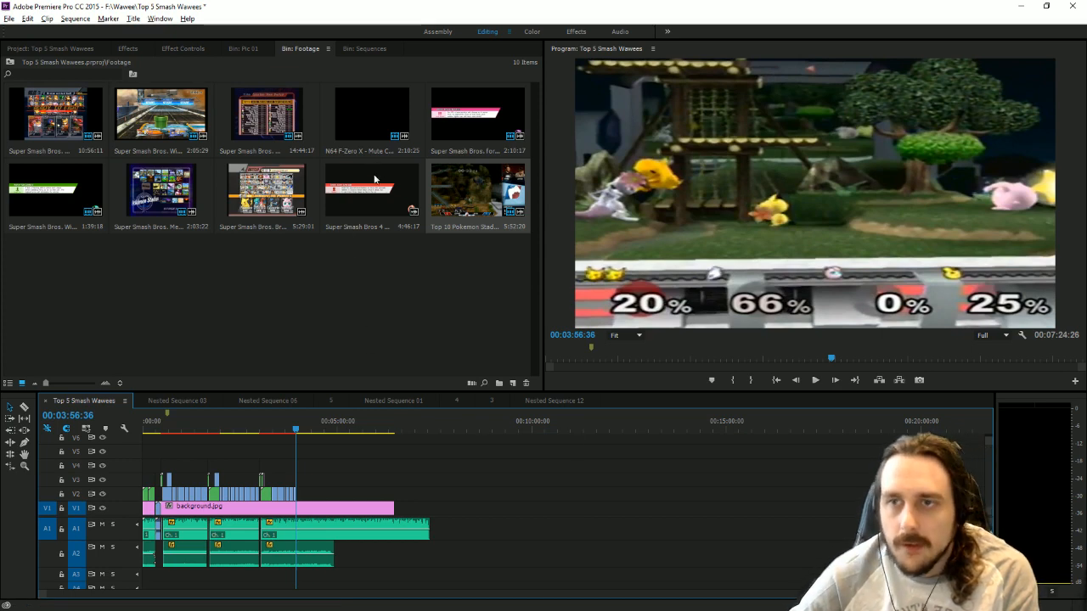
Add the Super Smash Bros. Brawl Battle #4 footage to V1 beyond the existing edit and delete its audio.
{"action": "left_click_drag", "start_coordinate": [266, 190], "coordinate": [551, 510]}
{"action": "left_click", "coordinate": [570, 529], "text": "alt"}
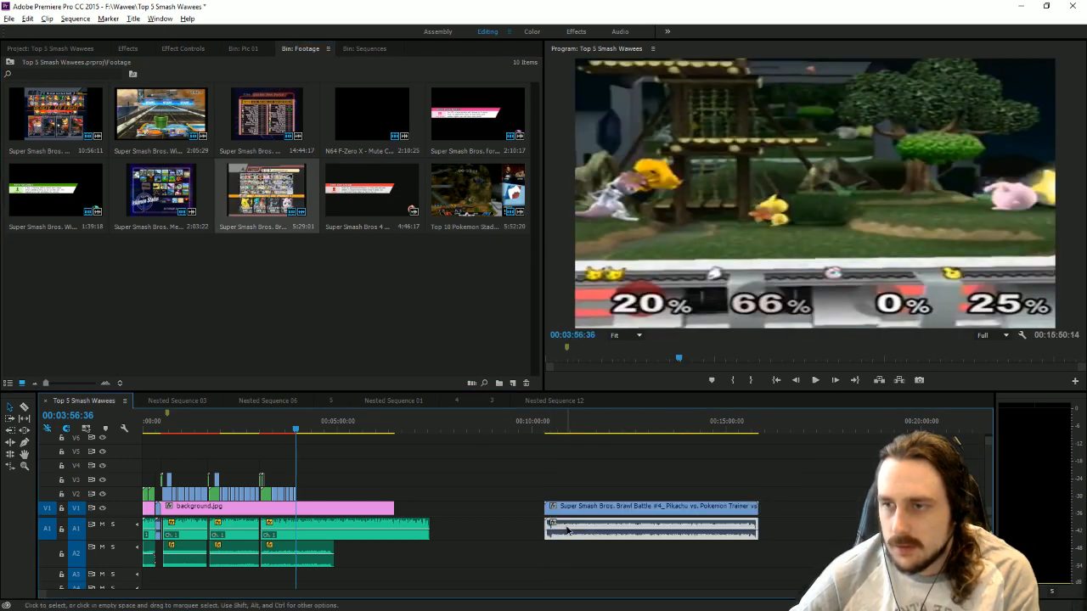
{"action": "key", "text": "Delete"}
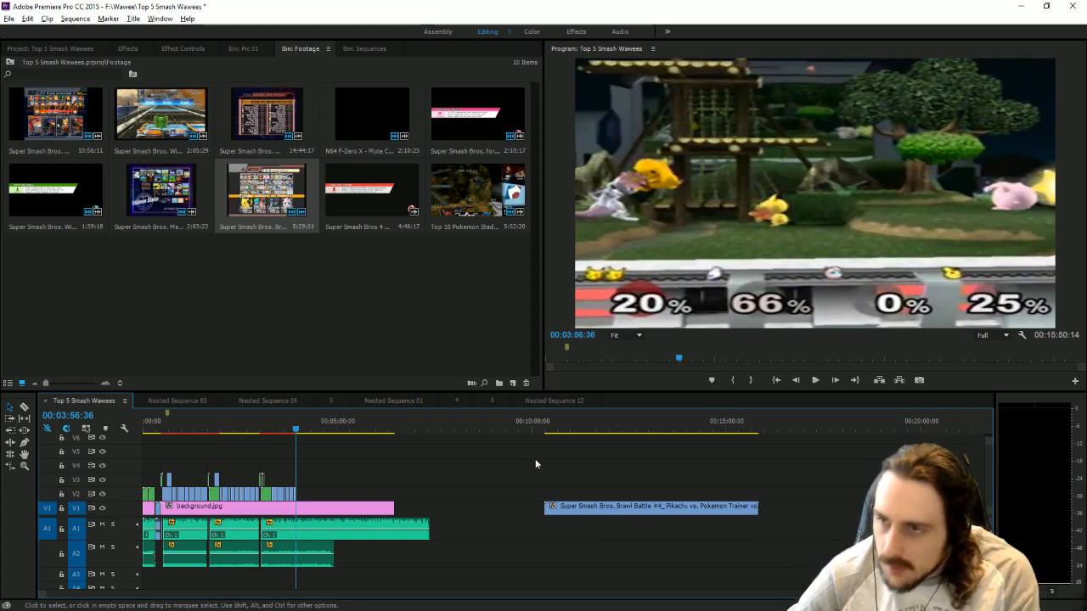
Go to 00:10:45:20 and enlarge the Brawl clip in the program preview to fill the frame height.
{"action": "left_click", "coordinate": [561, 424]}
{"action": "left_click", "coordinate": [821, 199]}
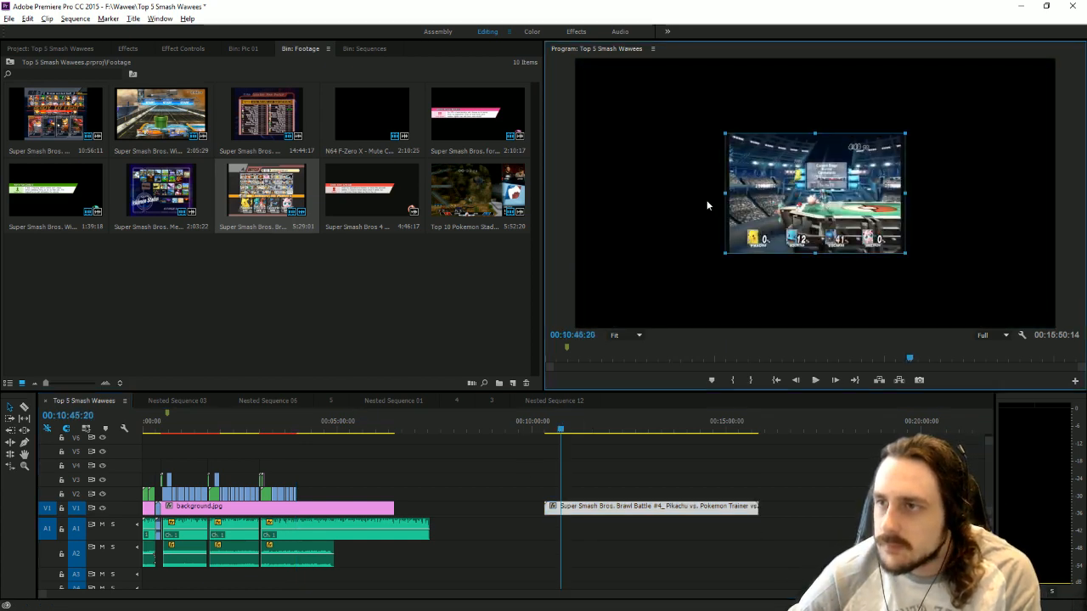
{"action": "left_click_drag", "start_coordinate": [708, 204], "coordinate": [608, 207]}
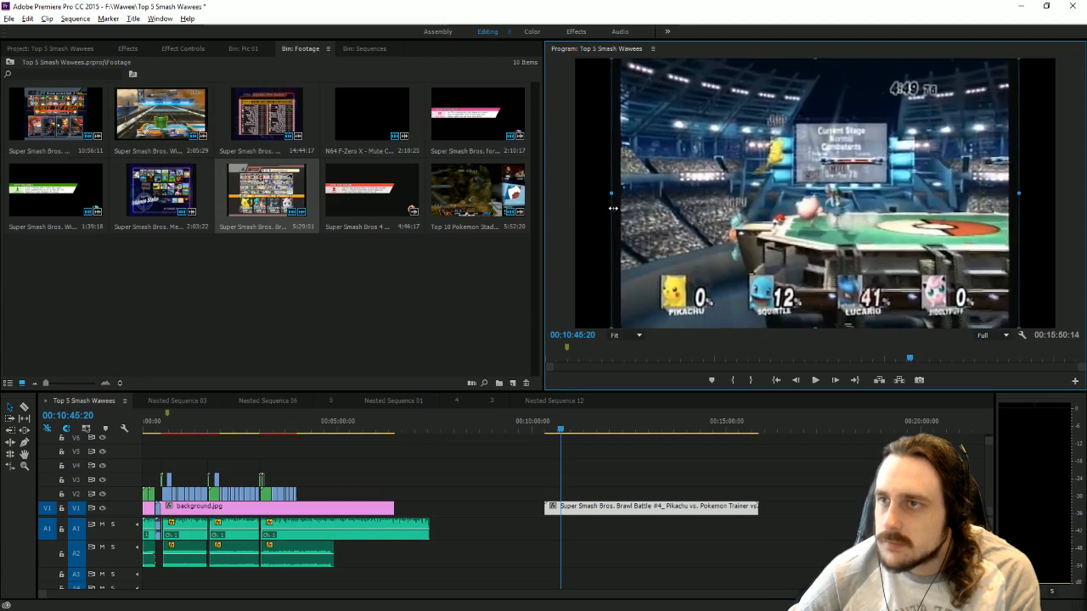
Apply the Transform effect to the Brawl clip and set its Scale Width to 131 without Uniform Scale.
{"action": "left_click", "coordinate": [128, 48]}
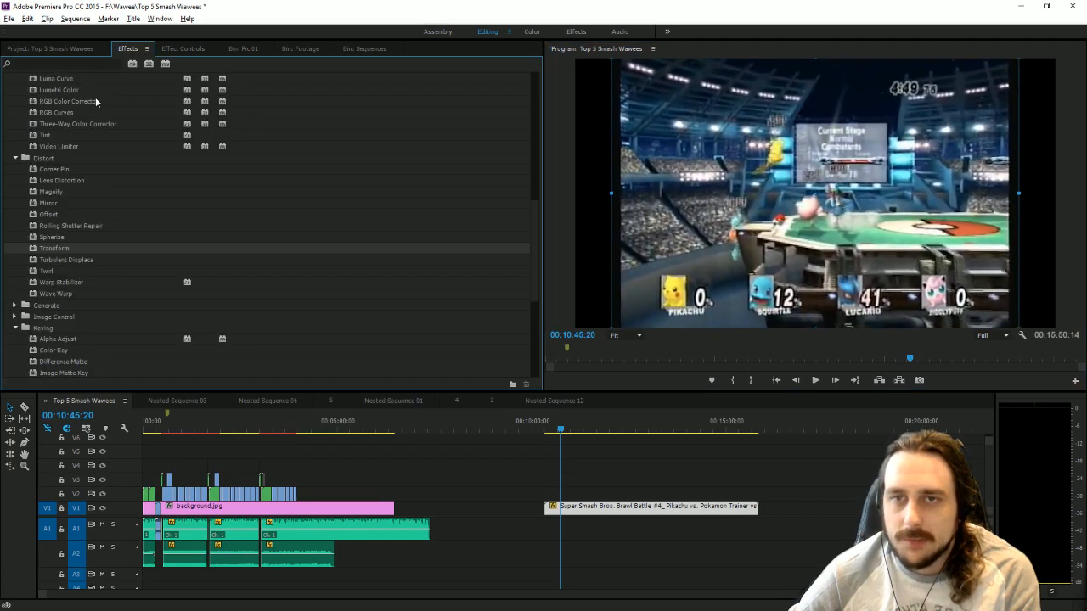
{"action": "left_click", "coordinate": [90, 248]}
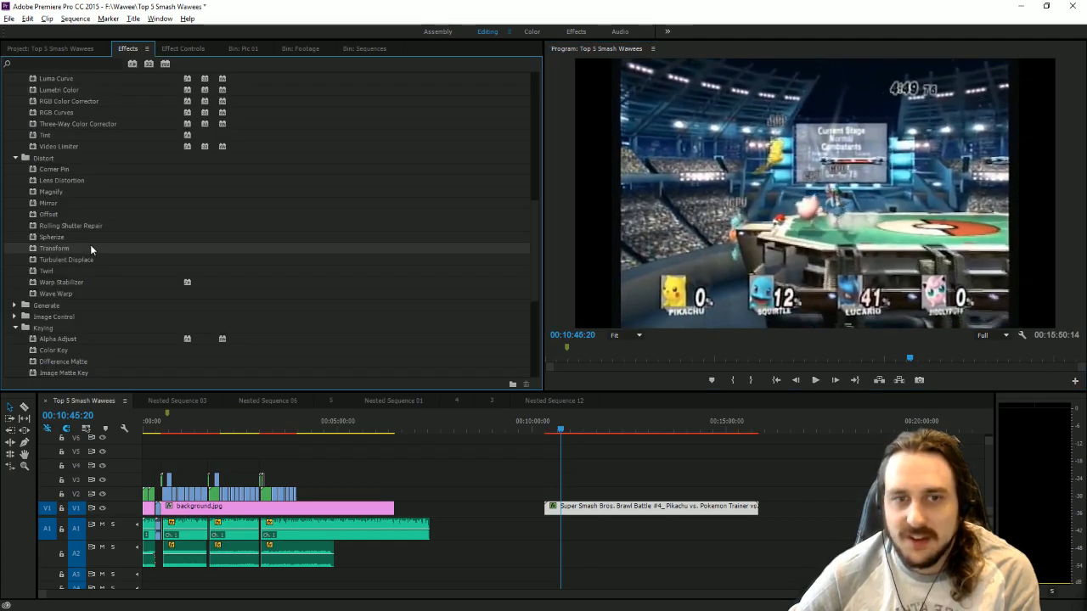
{"action": "left_click", "coordinate": [181, 50]}
{"action": "left_click_drag", "start_coordinate": [207, 202], "coordinate": [234, 202]}
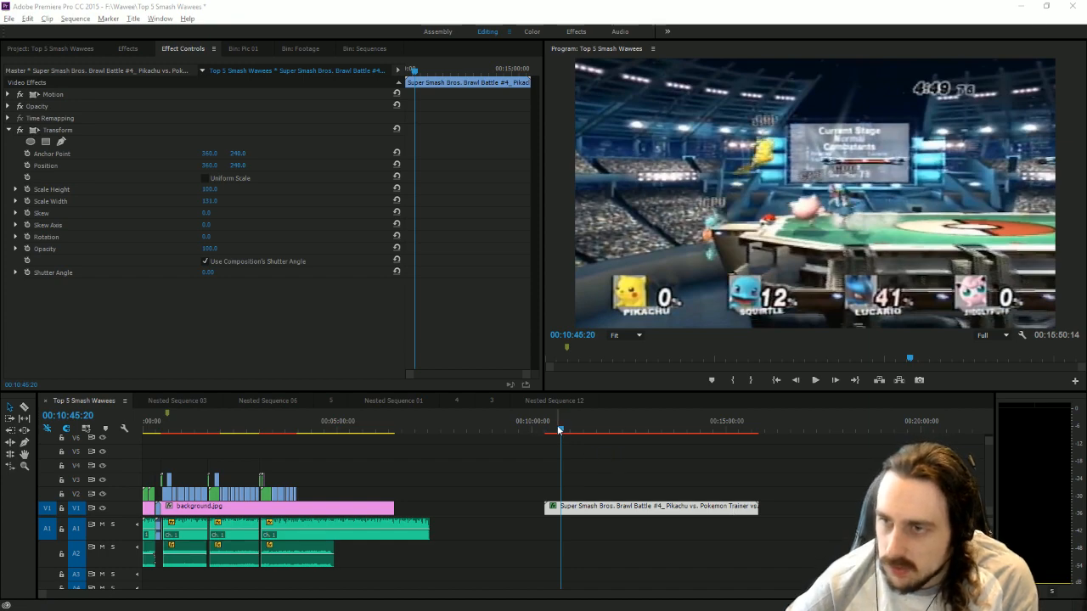
Trim the Brawl clip's start to 00:11:16:47 and move it onto V3 at the end of the edited clips.
{"action": "left_click_drag", "start_coordinate": [559, 431], "coordinate": [565, 431]}
{"action": "mouse_move", "coordinate": [566, 431]}
{"action": "left_mouse_down"}
{"action": "mouse_move", "coordinate": [591, 443]}
{"action": "mouse_move", "coordinate": [582, 438]}
{"action": "left_mouse_up"}
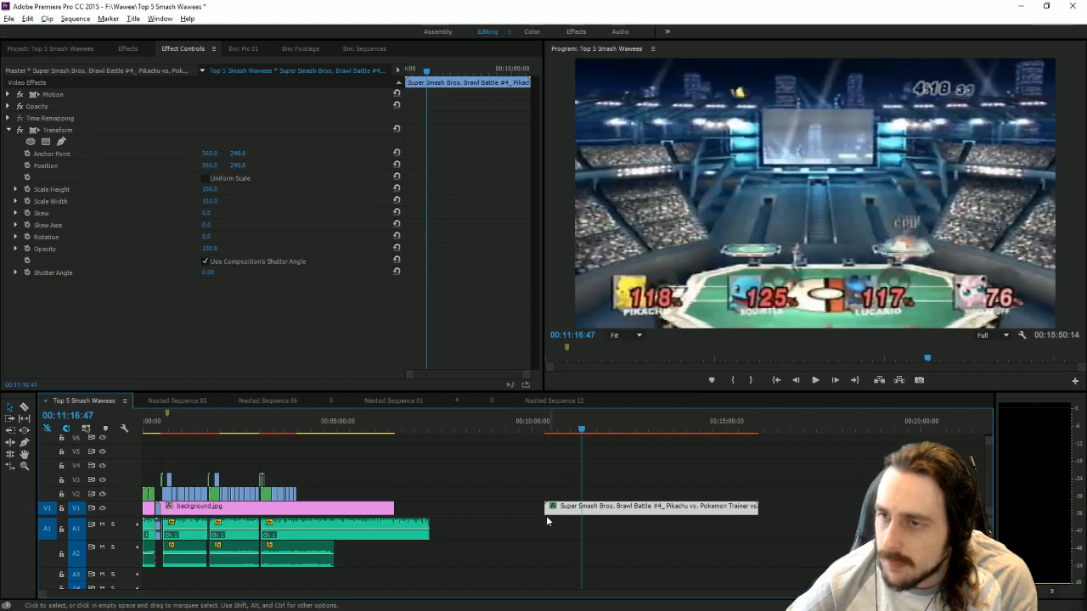
{"action": "left_click_drag", "start_coordinate": [545, 507], "coordinate": [343, 480]}
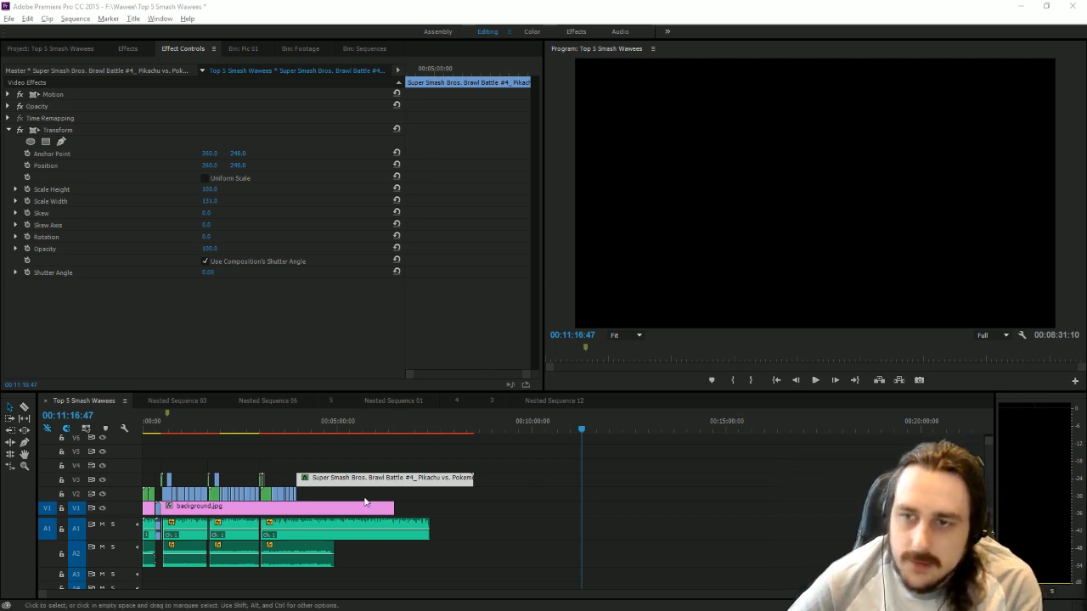
Lower the Brawl clip to V2 right after the Melee Pokémon Stadium clip and play from the join.
{"action": "left_click", "coordinate": [302, 420]}
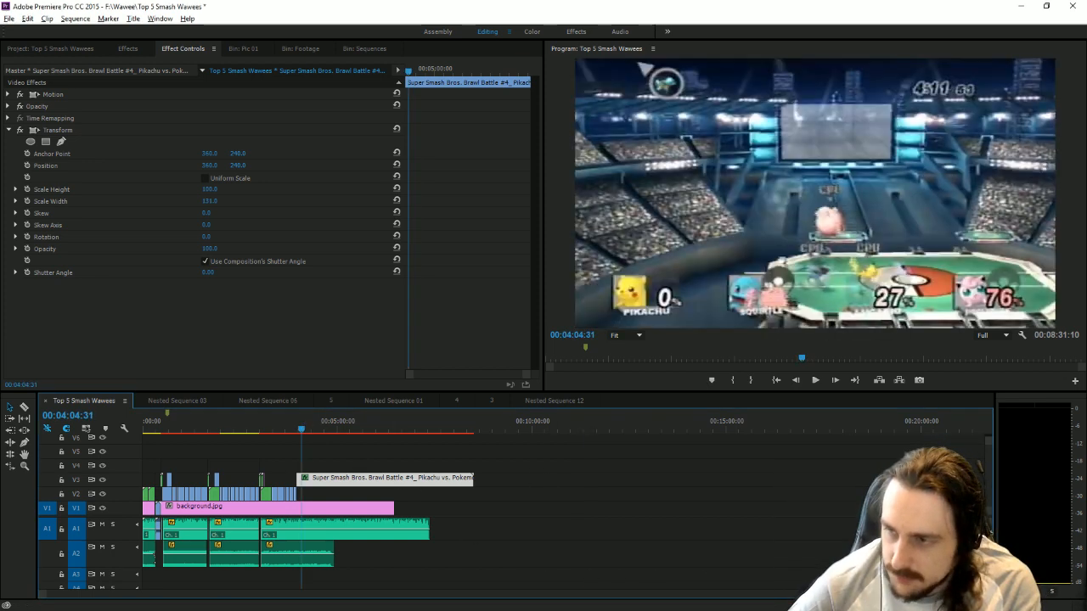
{"action": "left_click_drag", "start_coordinate": [985, 595], "coordinate": [529, 572]}
{"action": "left_click_drag", "start_coordinate": [363, 481], "coordinate": [365, 494]}
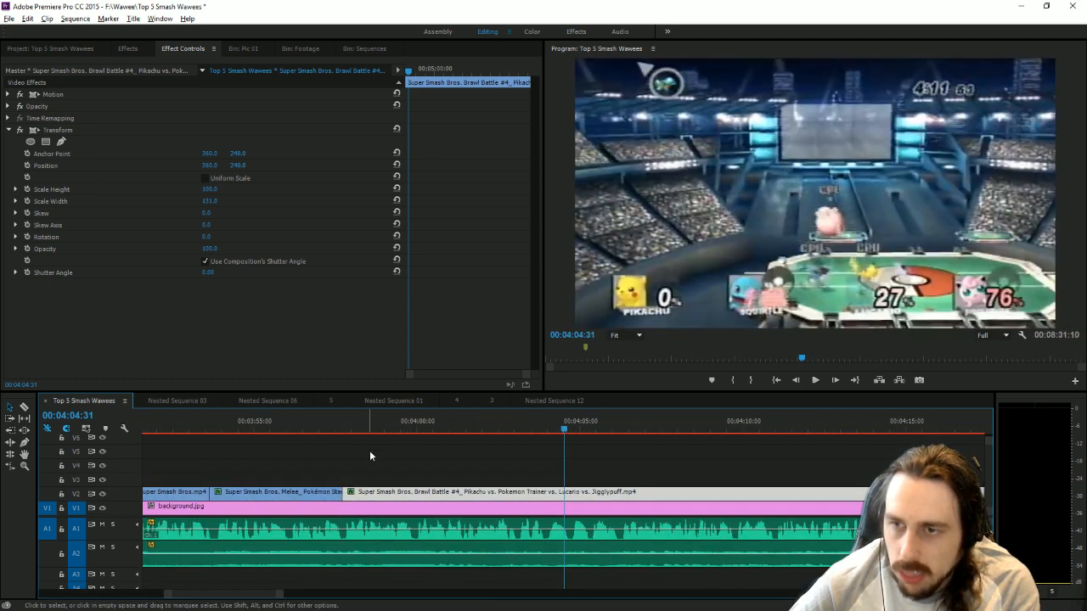
{"action": "left_click", "coordinate": [340, 422]}
{"action": "key", "text": "space"}
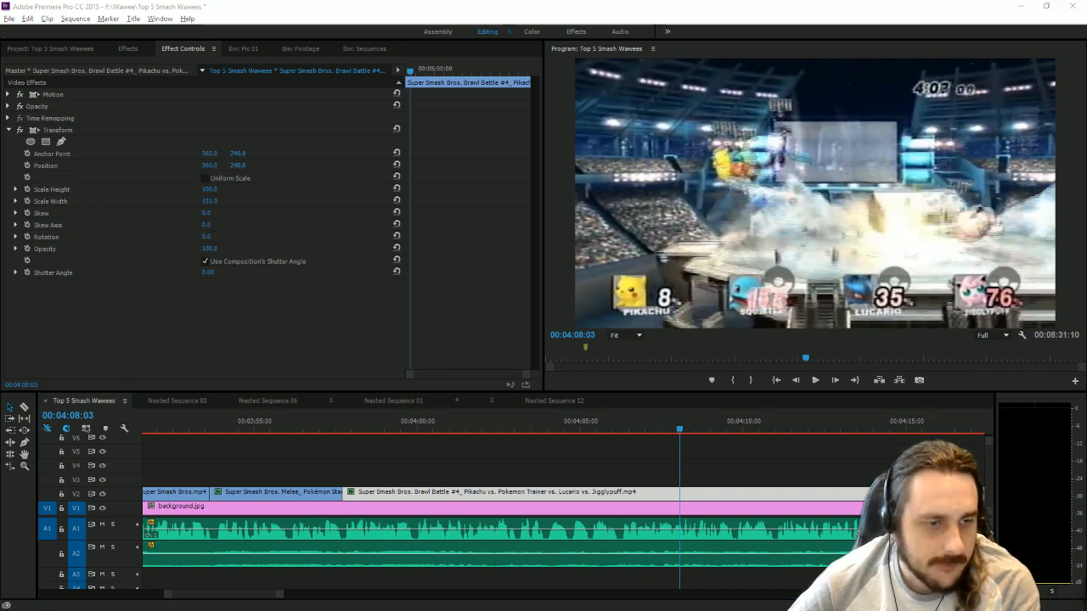
Switch to File Explorer, open the top_5_favorite_smash_stages document from the Top 5 smash stages folder, and close the folder window.
{"action": "key", "text": "alt+Tab"}
{"action": "double_click", "coordinate": [747, 444]}
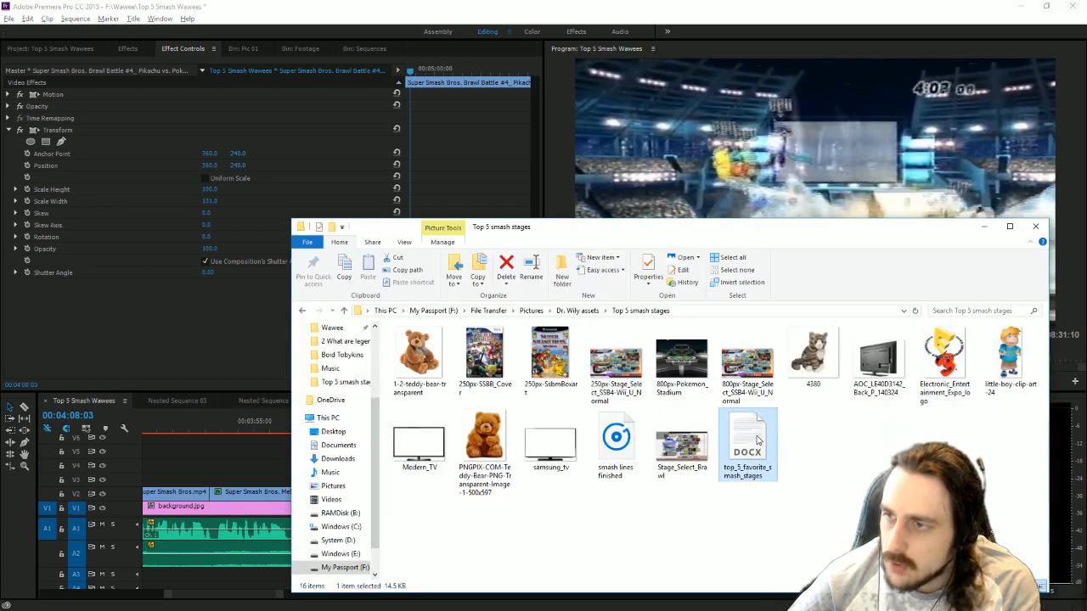
{"action": "left_click", "coordinate": [1038, 228]}
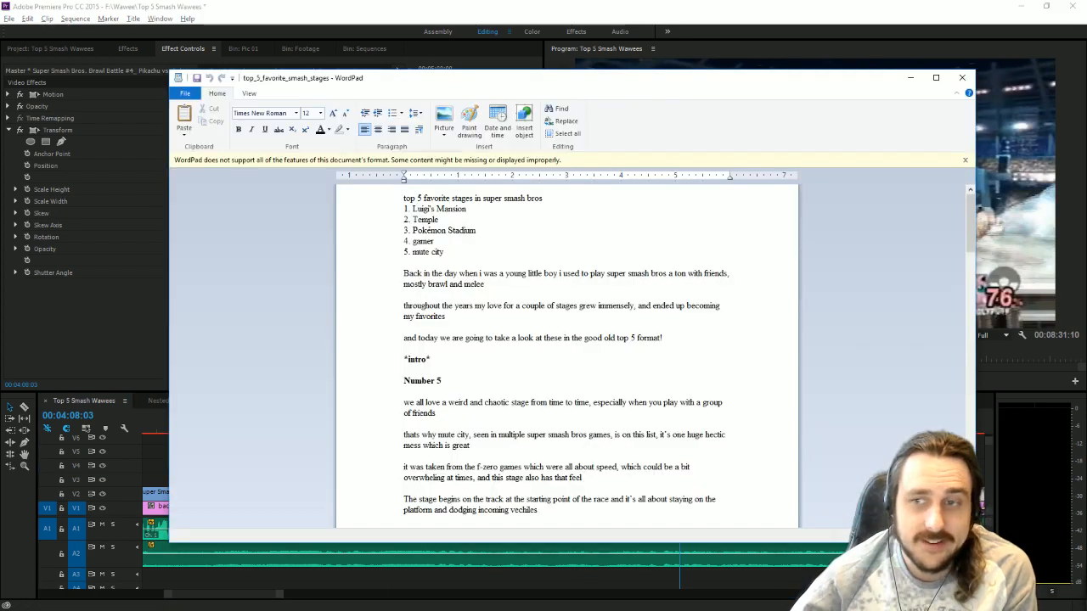
Find the Number 3 section of the script and select the words "electric, flying, ground and ice".
{"action": "scroll", "coordinate": [495, 399], "scroll_direction": "down", "scroll_amount": 6}
{"action": "scroll", "coordinate": [497, 389], "scroll_direction": "down", "scroll_amount": 6}
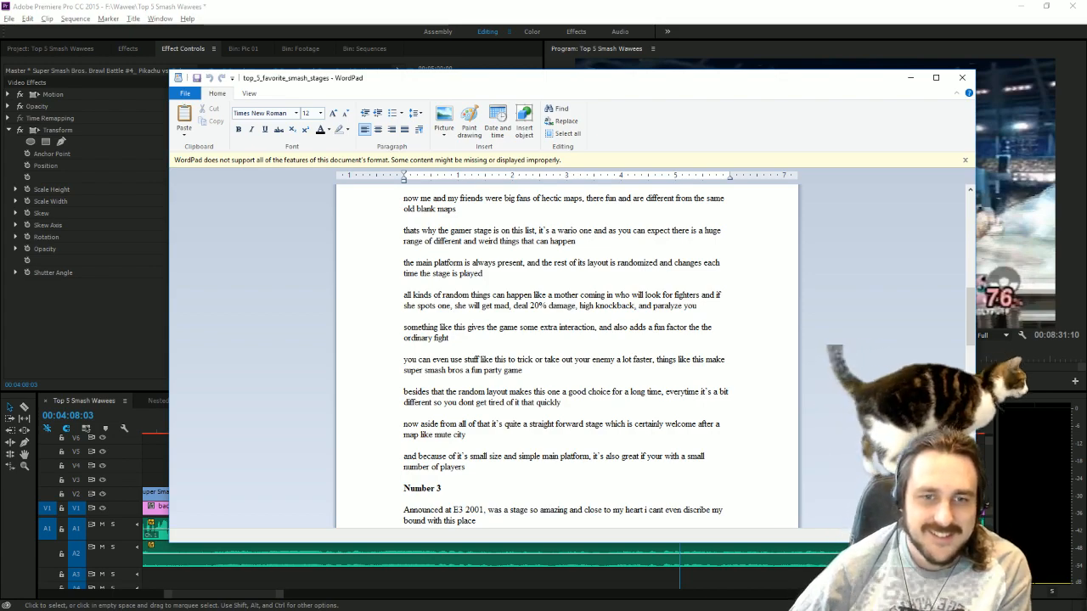
{"action": "scroll", "coordinate": [535, 392], "scroll_direction": "down", "scroll_amount": 20}
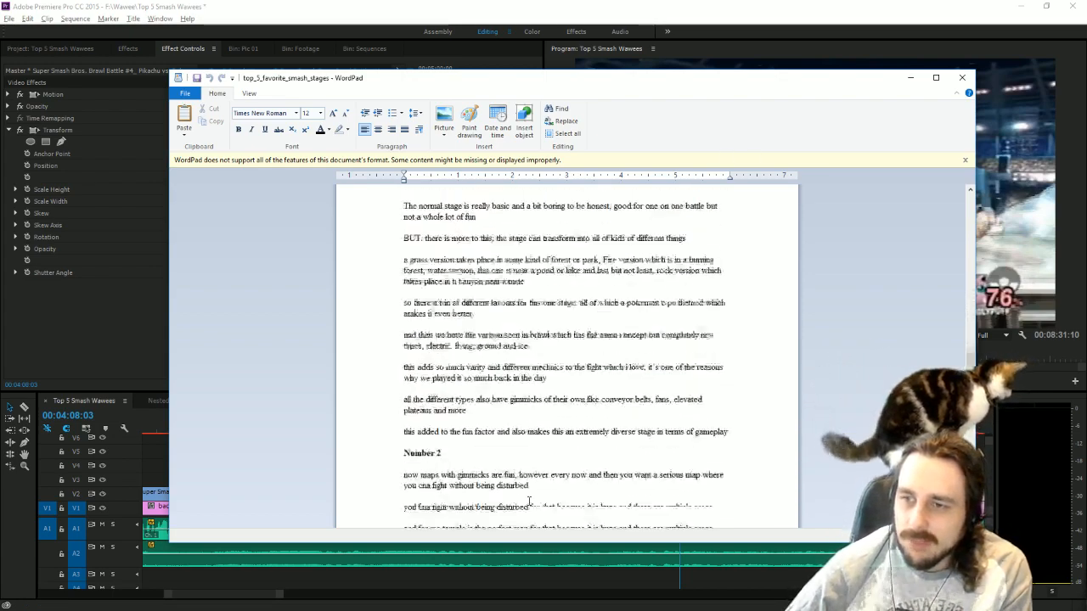
{"action": "scroll", "coordinate": [529, 500], "scroll_direction": "up", "scroll_amount": 10}
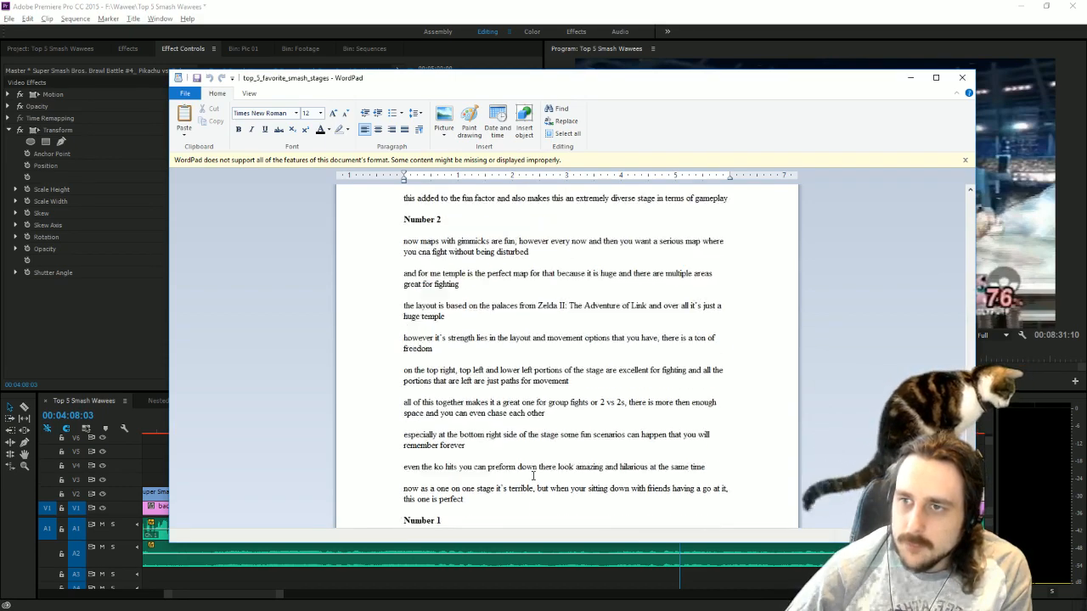
{"action": "scroll", "coordinate": [533, 476], "scroll_direction": "up", "scroll_amount": 4}
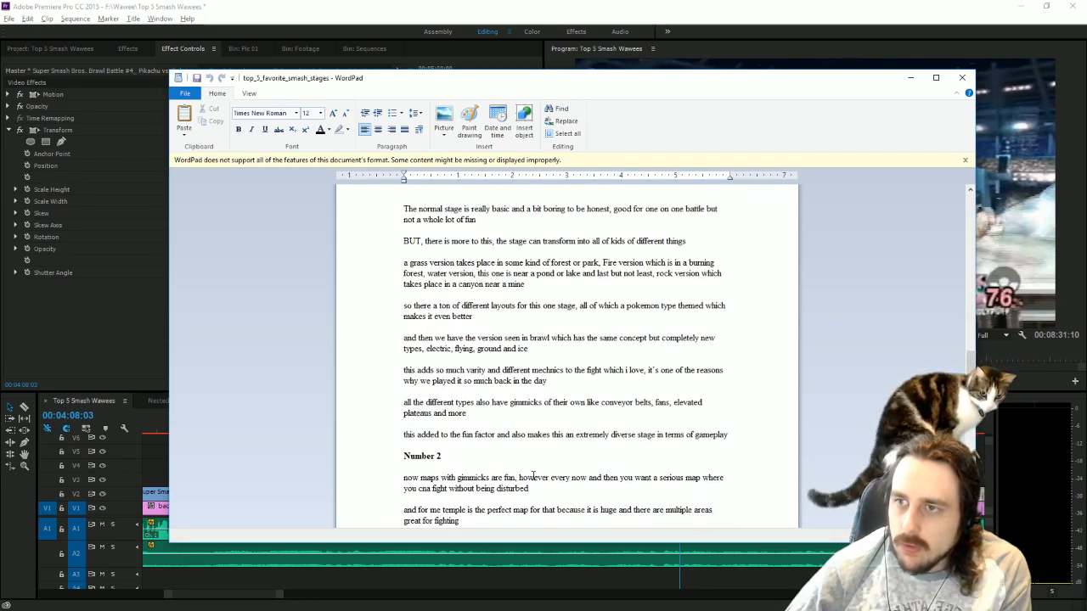
{"action": "scroll", "coordinate": [716, 371], "scroll_direction": "up", "scroll_amount": 4}
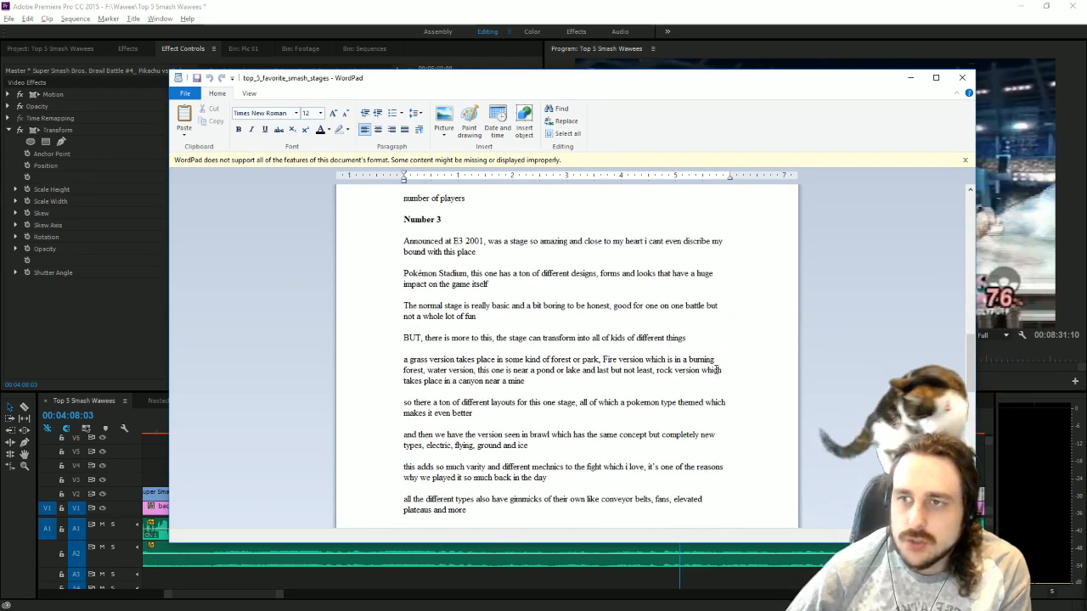
{"action": "scroll", "coordinate": [716, 370], "scroll_direction": "down", "scroll_amount": 3}
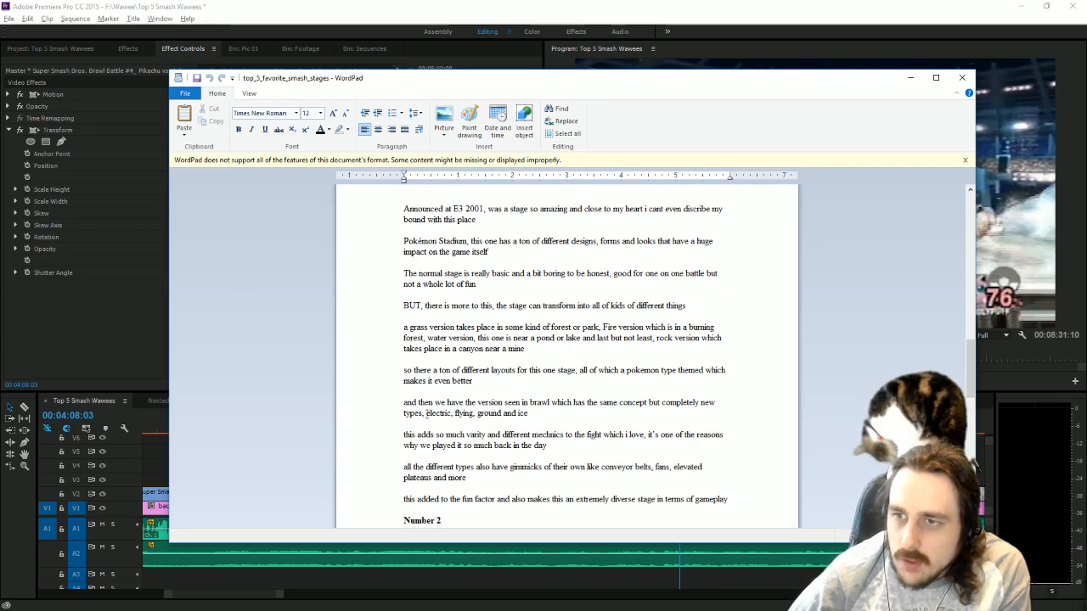
{"action": "left_click_drag", "start_coordinate": [425, 414], "coordinate": [530, 413]}
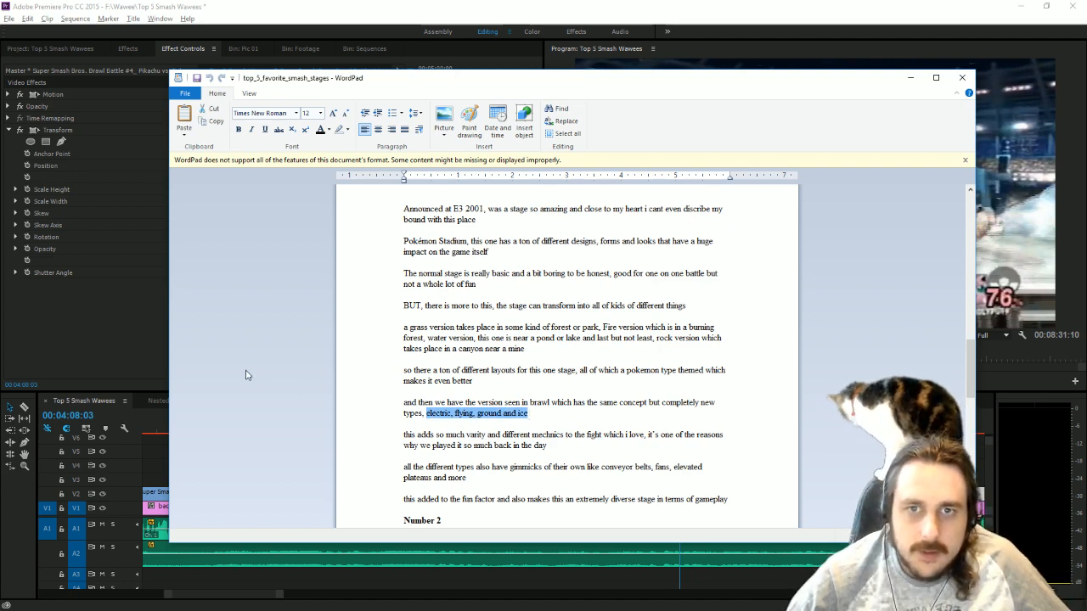
Return to Premiere Pro and duplicate the "2001" text title in the project.
{"action": "left_click", "coordinate": [142, 298]}
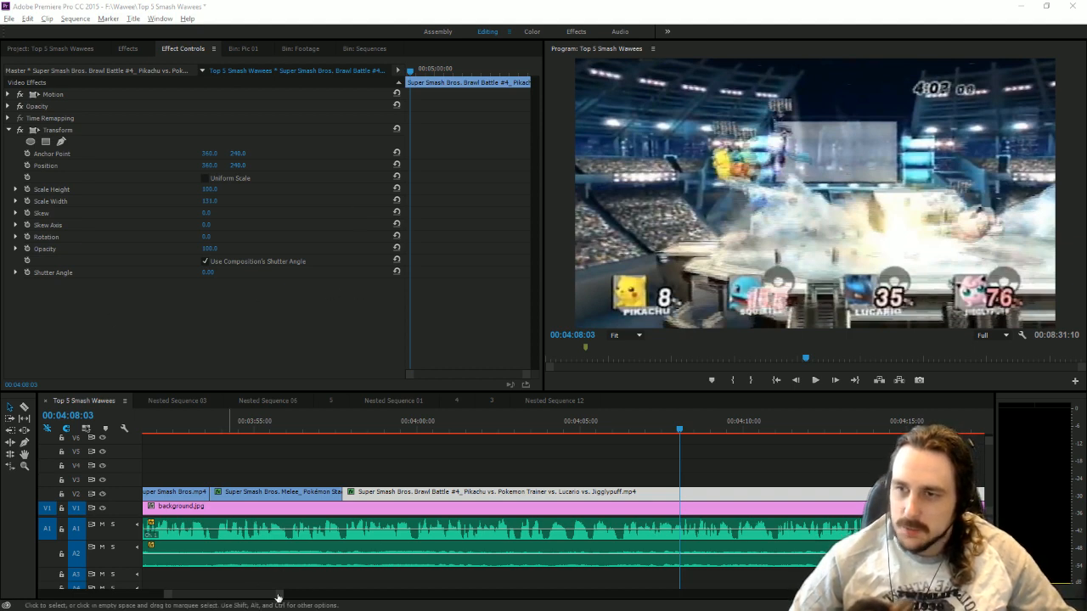
{"action": "left_click_drag", "start_coordinate": [282, 594], "coordinate": [291, 593]}
{"action": "left_click", "coordinate": [300, 440]}
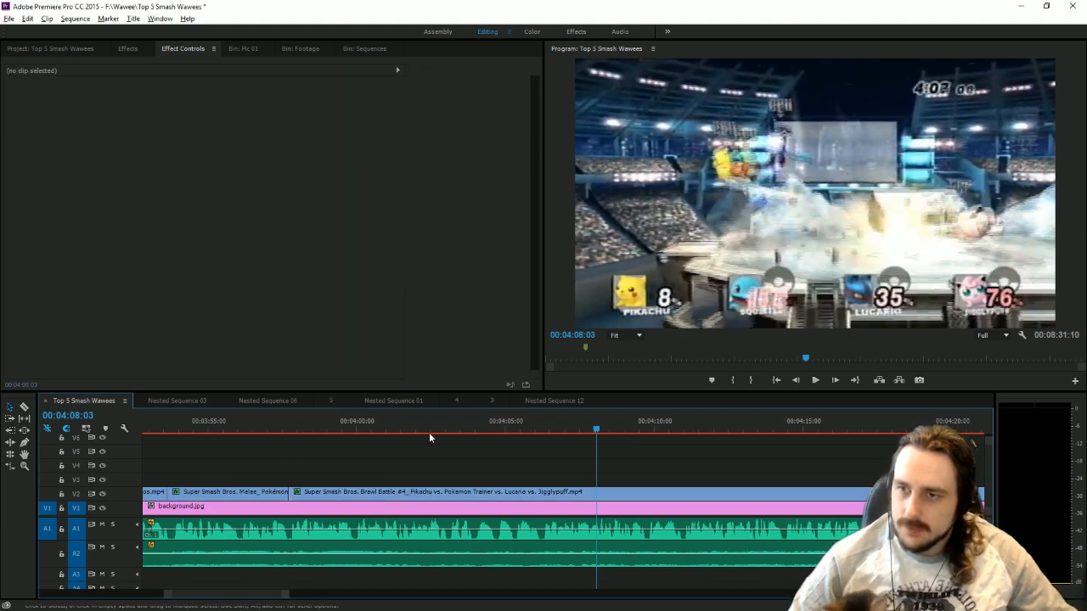
{"action": "left_click", "coordinate": [59, 48]}
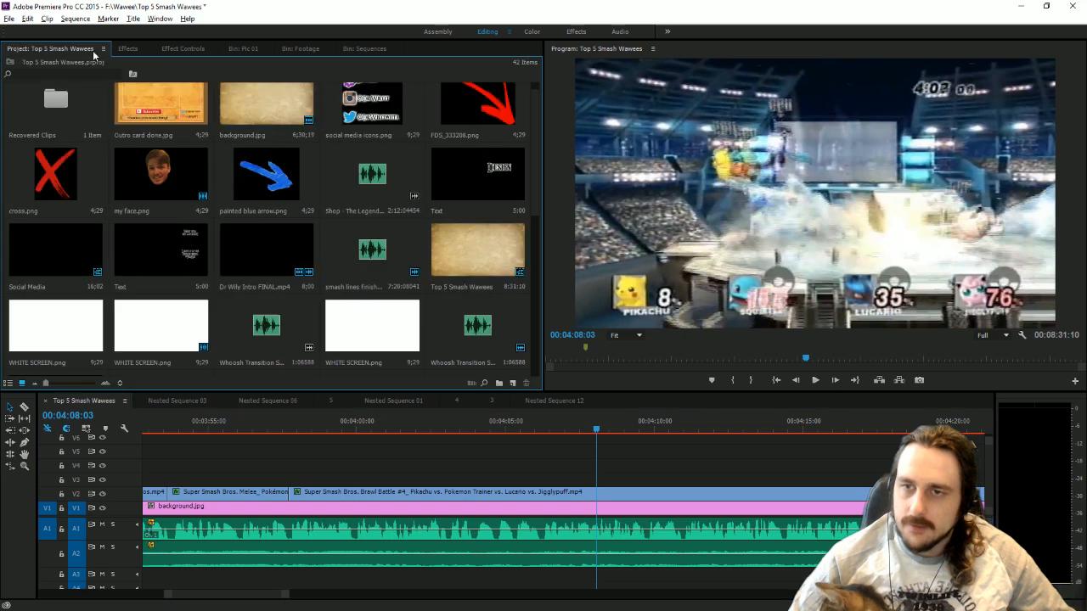
{"action": "left_click", "coordinate": [51, 344]}
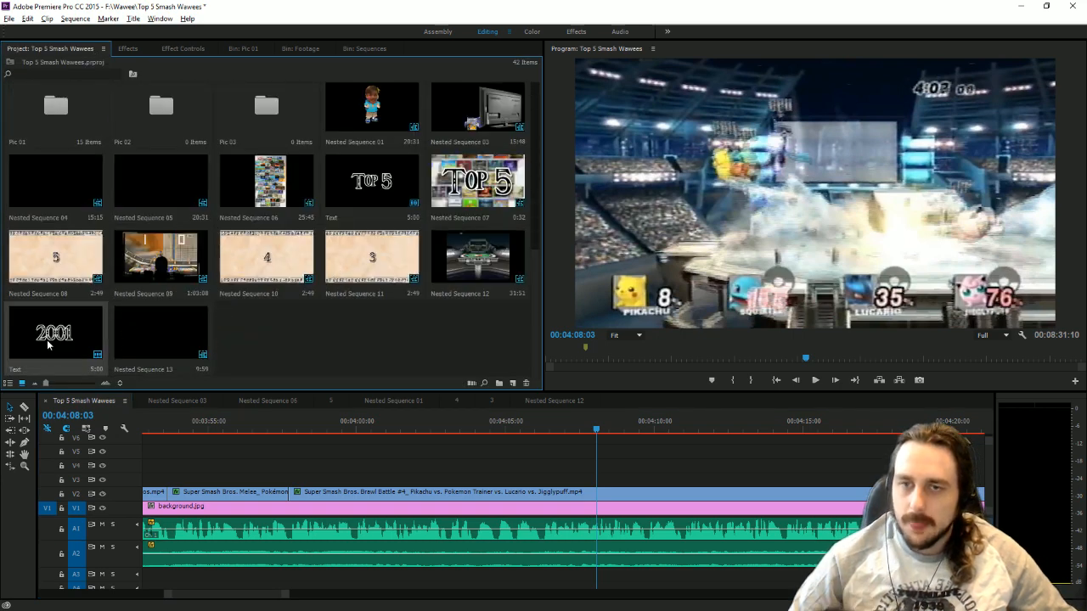
{"action": "key", "text": "ctrl+c"}
{"action": "key", "text": "ctrl+v"}
Switch to WordPad and copy the selected phrase "electric, flying, ground and ice" from the script.
{"action": "key", "text": "alt+Tab"}
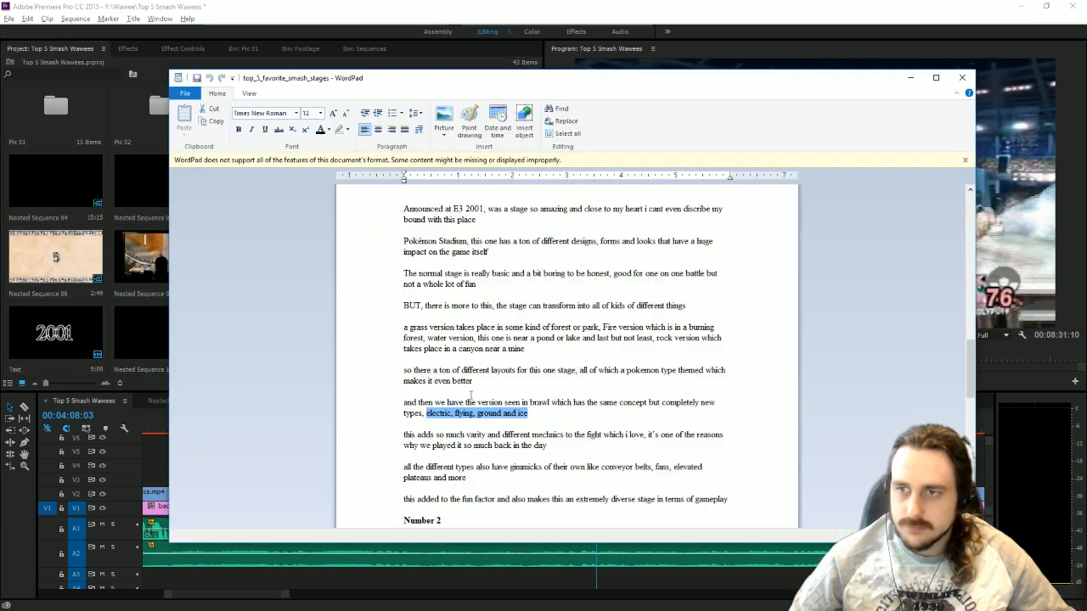
{"action": "right_click", "coordinate": [481, 414]}
{"action": "left_click", "coordinate": [499, 435]}
Back in Premiere Pro, open the duplicated title and replace "2001" with the copied text "electric, flying, ground and ice".
{"action": "left_click", "coordinate": [133, 334]}
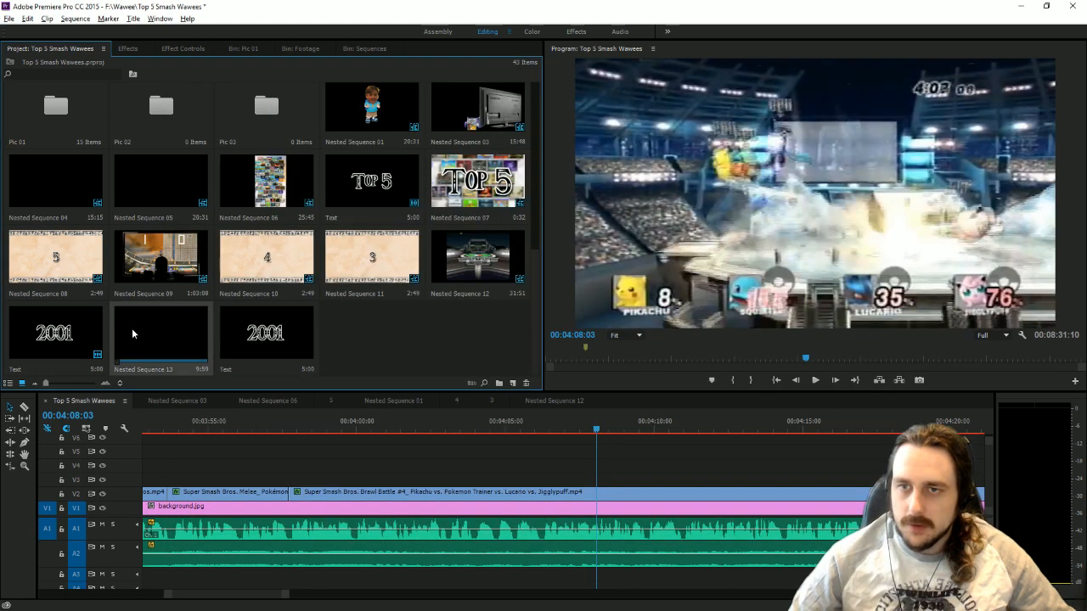
{"action": "double_click", "coordinate": [262, 333]}
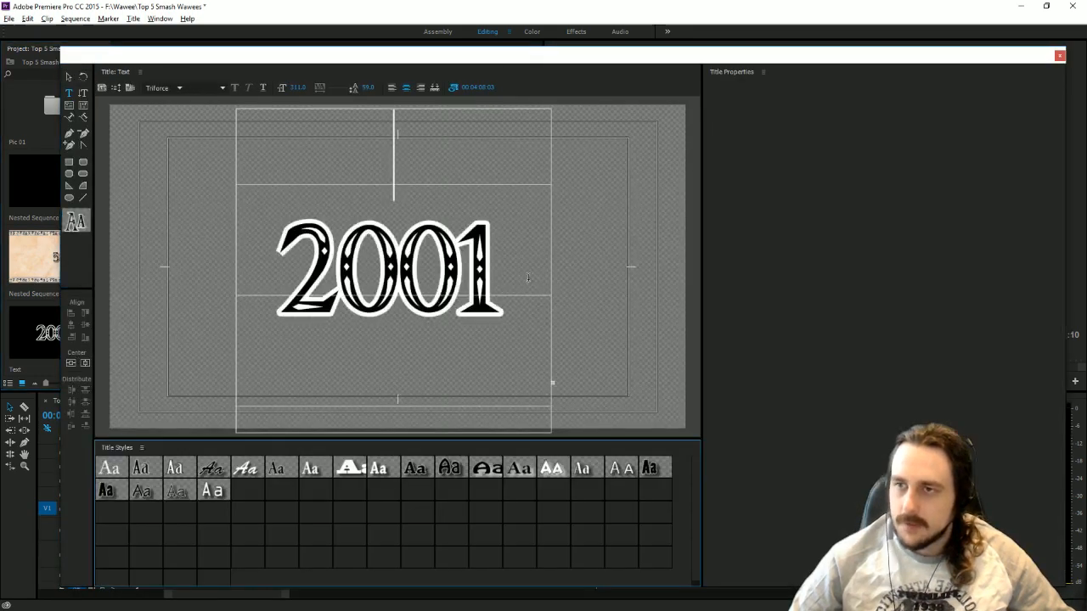
{"action": "key", "text": "ctrl+a"}
{"action": "key", "text": "ctrl+v"}
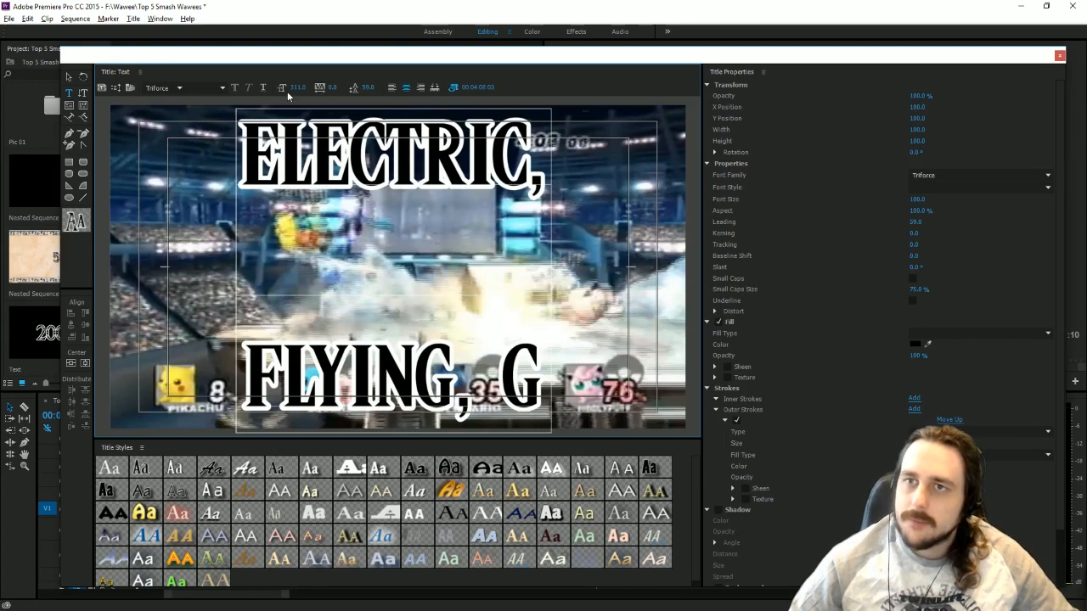
Set the title text to size 175 with leading 33, and rewrite it as four lines without commas or "and": electric, flying, ground, ice.
{"action": "left_click_drag", "start_coordinate": [303, 88], "coordinate": [258, 88]}
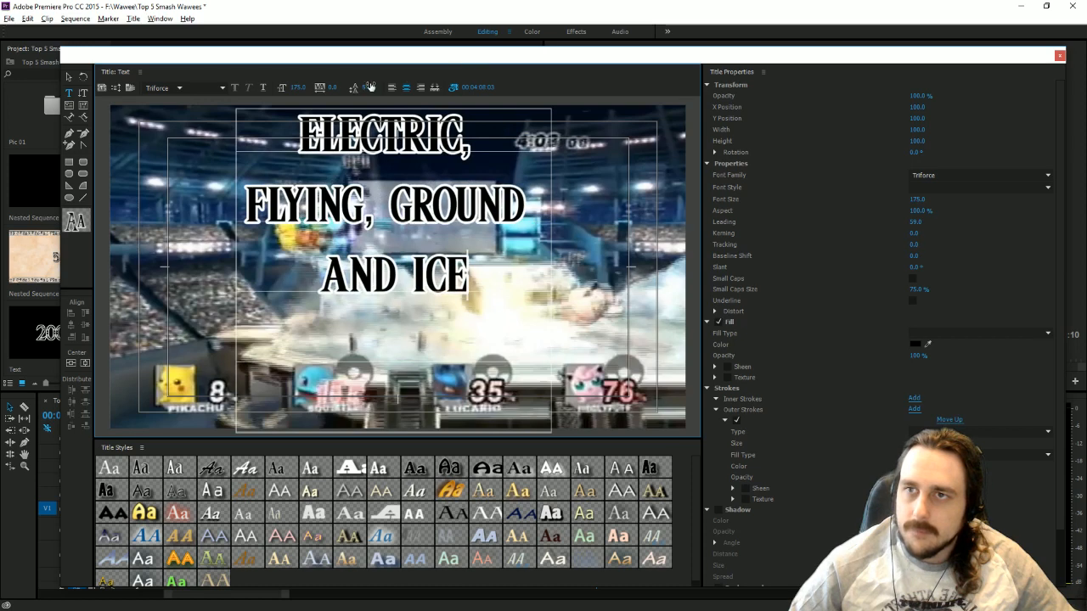
{"action": "left_click_drag", "start_coordinate": [372, 87], "coordinate": [350, 87]}
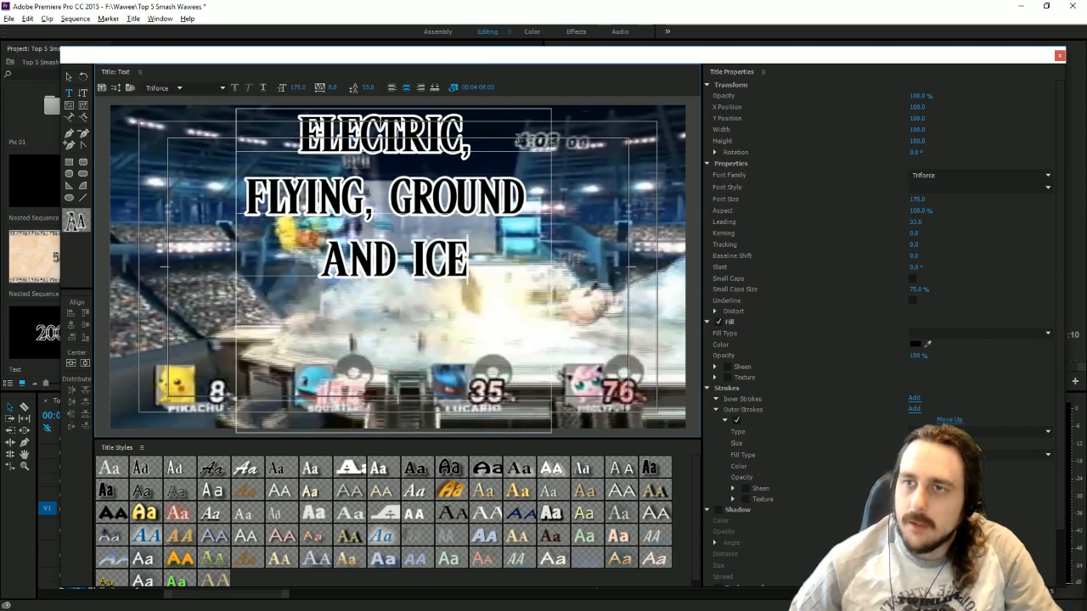
{"action": "double_click", "coordinate": [510, 134]}
{"action": "left_click", "coordinate": [511, 134]}
{"action": "key", "text": "BackSpace"}
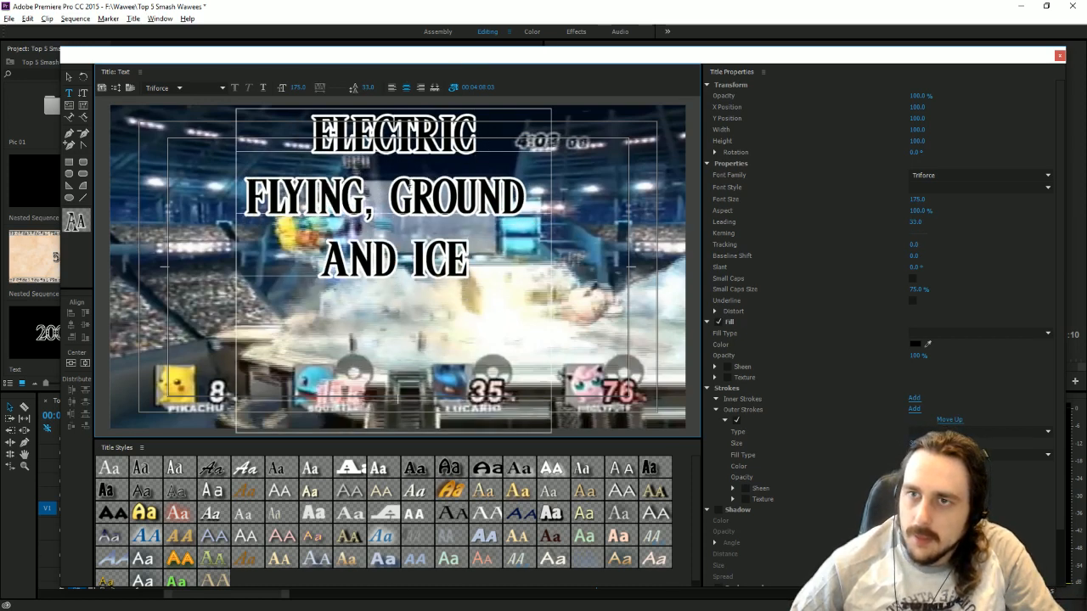
{"action": "left_click", "coordinate": [375, 204]}
{"action": "key", "text": "BackSpace"}
{"action": "key", "text": "Return"}
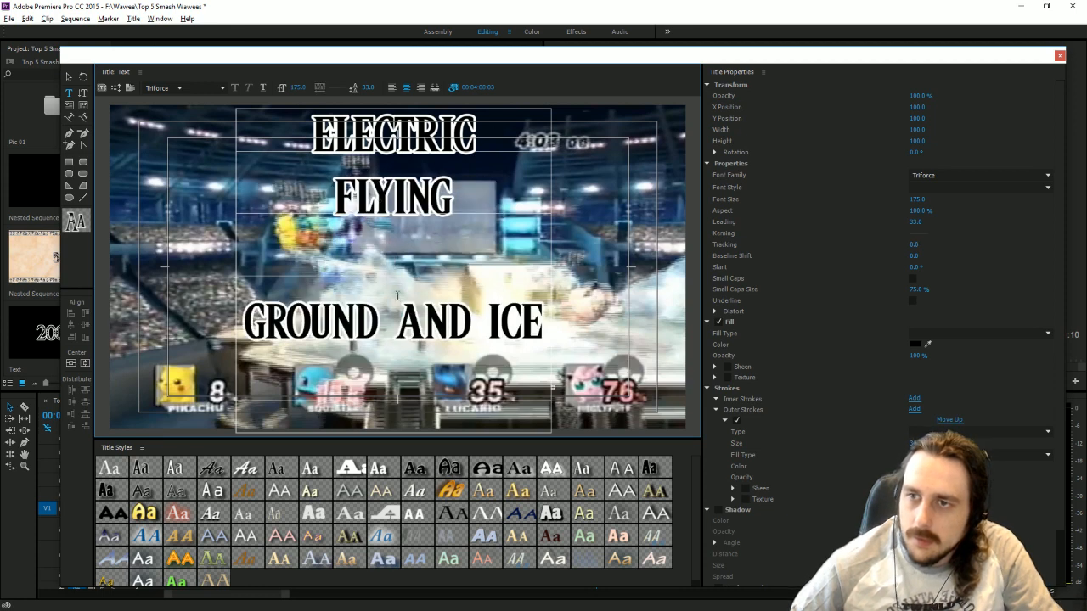
{"action": "left_click_drag", "start_coordinate": [398, 314], "coordinate": [489, 311]}
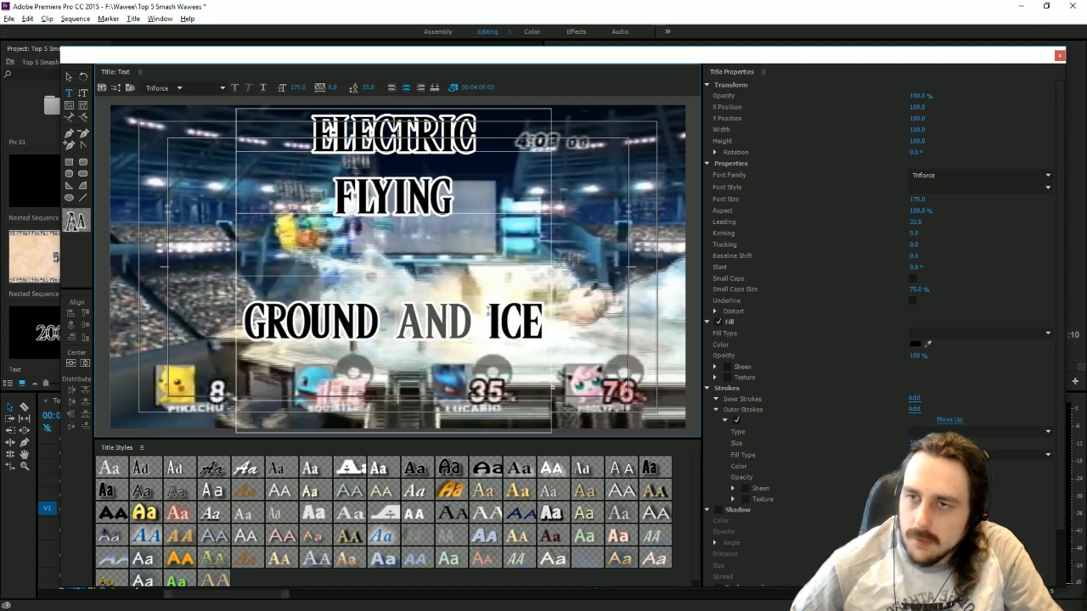
{"action": "key", "text": "BackSpace"}
{"action": "key", "text": "Return"}
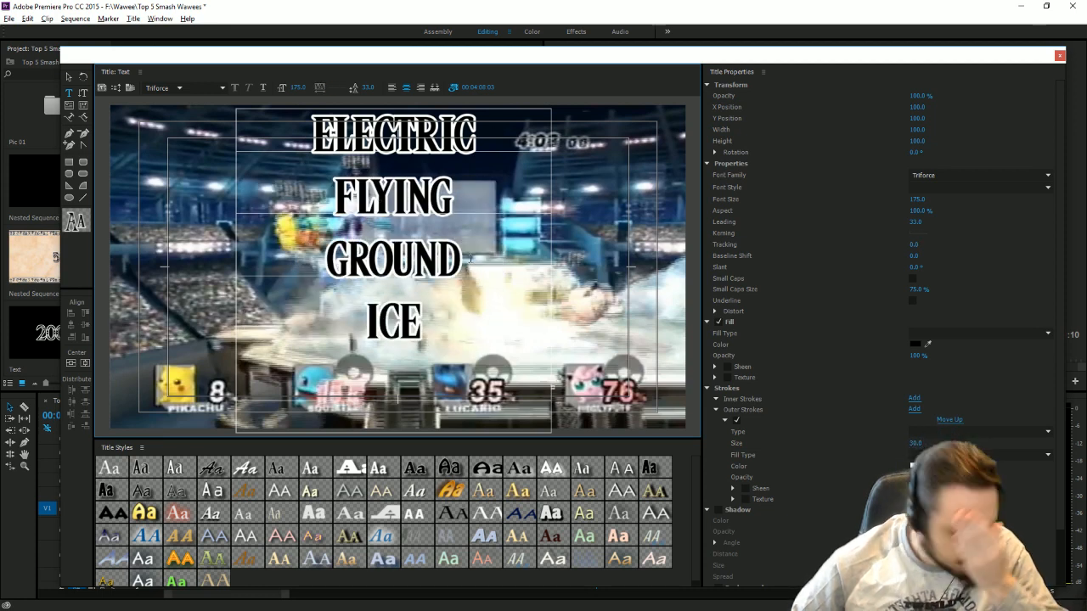
Move the four-line text block down in the frame and enlarge its font size to 229.
{"action": "left_click", "coordinate": [69, 76]}
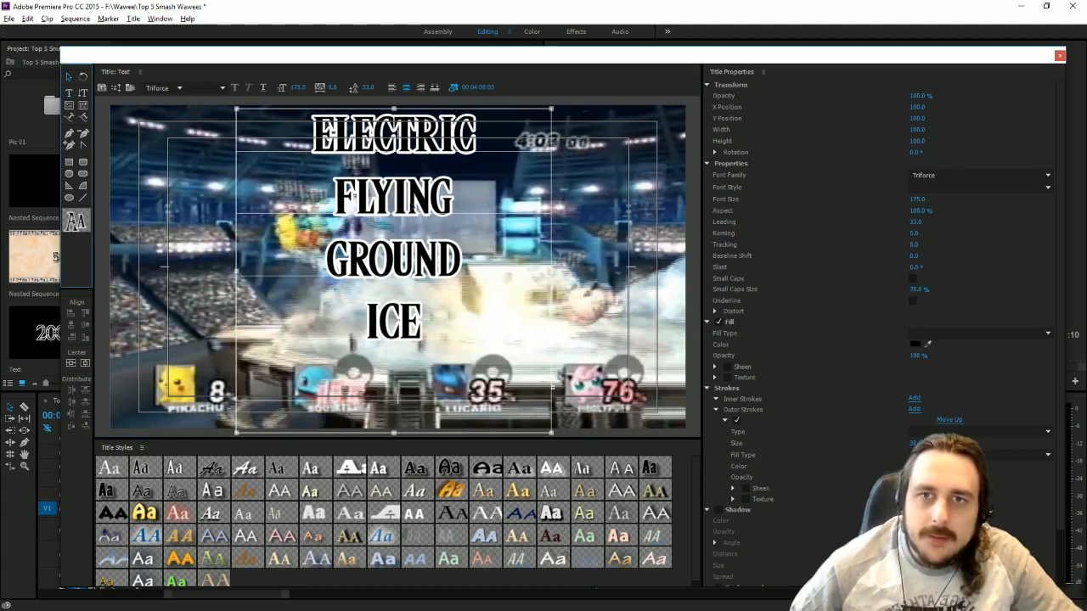
{"action": "left_click_drag", "start_coordinate": [403, 247], "coordinate": [411, 290]}
{"action": "left_click_drag", "start_coordinate": [298, 88], "coordinate": [367, 214]}
{"action": "left_click_drag", "start_coordinate": [394, 277], "coordinate": [394, 257]}
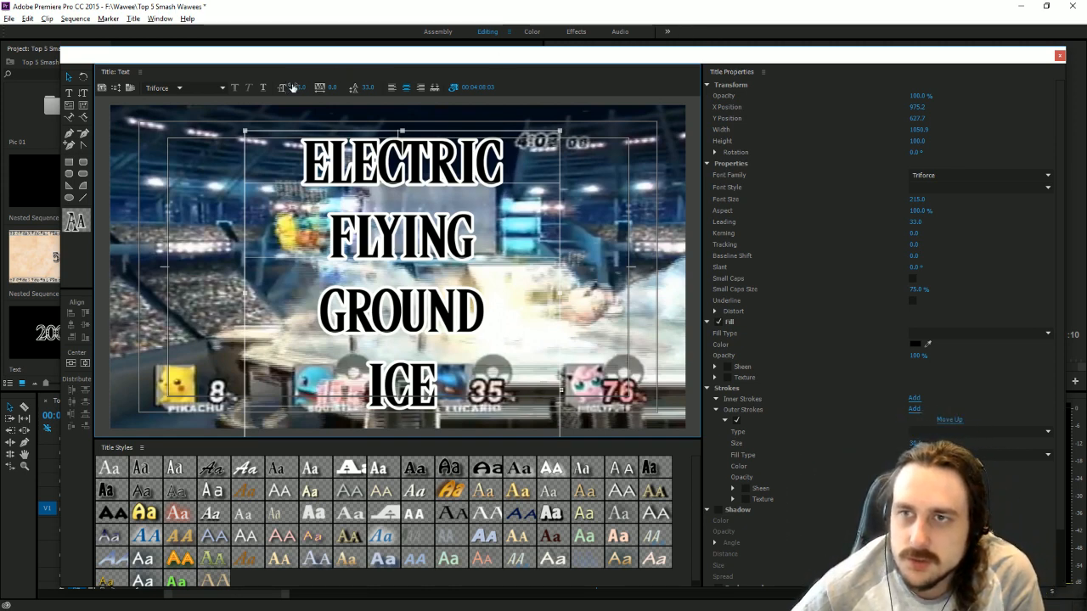
{"action": "left_click_drag", "start_coordinate": [291, 86], "coordinate": [299, 86]}
{"action": "left_click", "coordinate": [71, 77]}
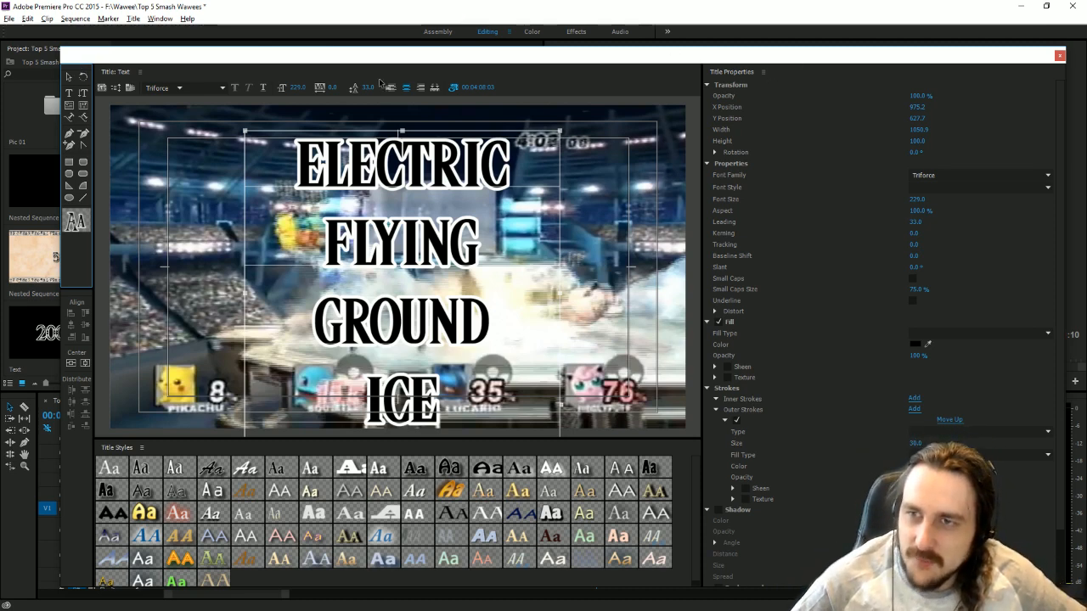
Capitalize the first letter of each line so the title reads "Electric", "Flying", "Ground", "Ice".
{"action": "double_click", "coordinate": [319, 166]}
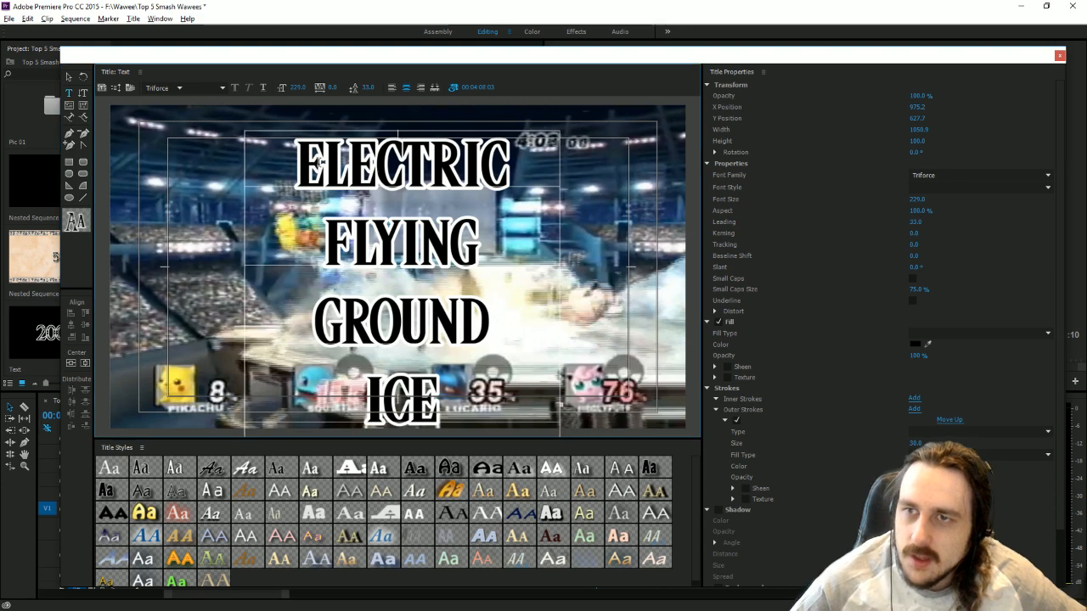
{"action": "key", "text": "BackSpace"}
{"action": "type", "text": "E"}
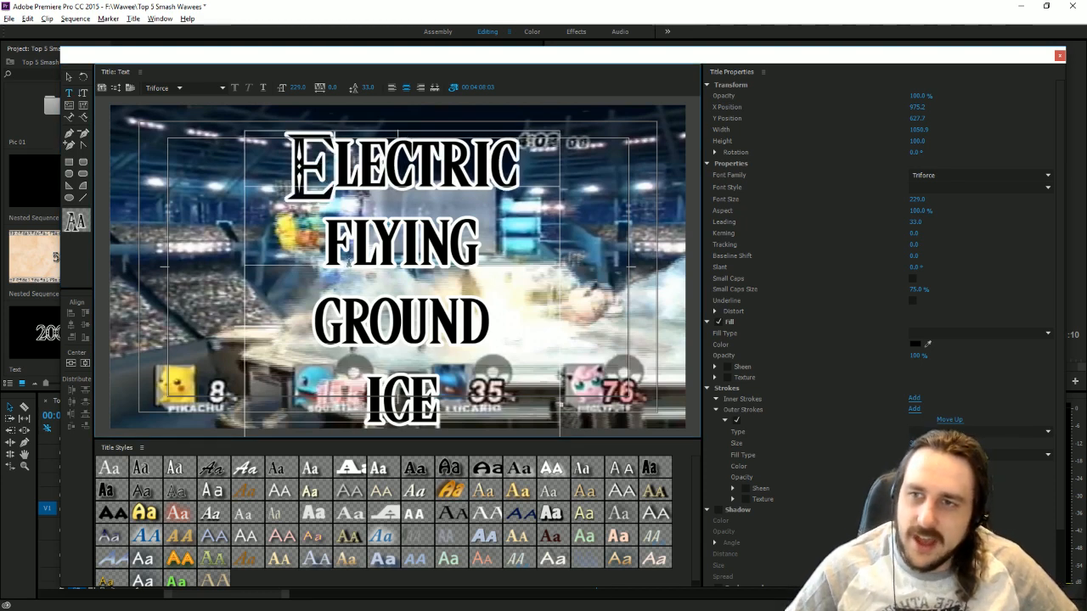
{"action": "left_click", "coordinate": [349, 265]}
{"action": "key", "text": "BackSpace"}
{"action": "type", "text": "F"}
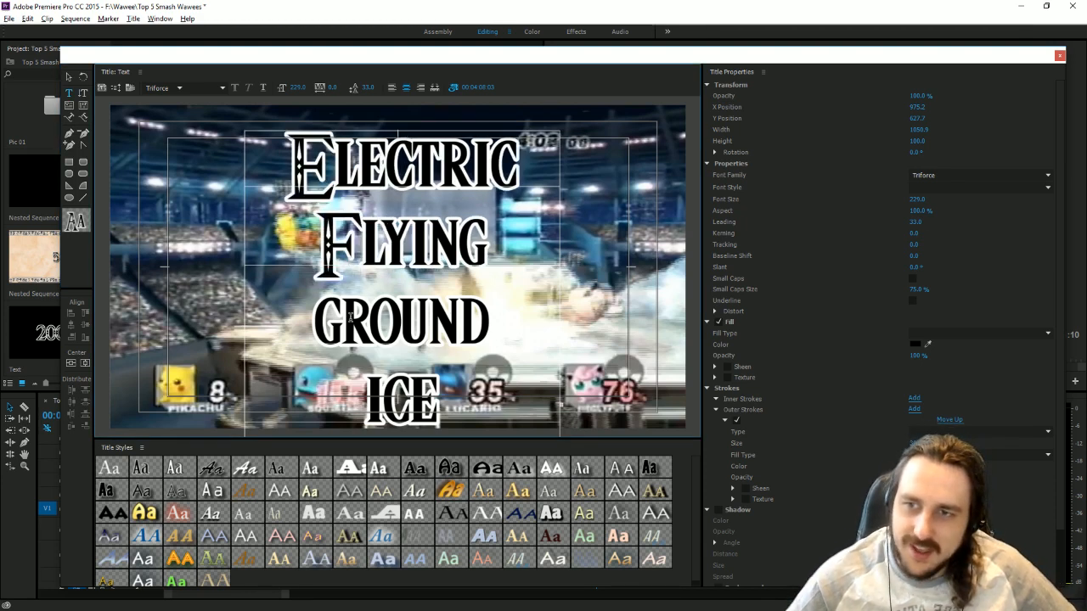
{"action": "left_click", "coordinate": [349, 317]}
{"action": "key", "text": "BackSpace"}
{"action": "type", "text": "G"}
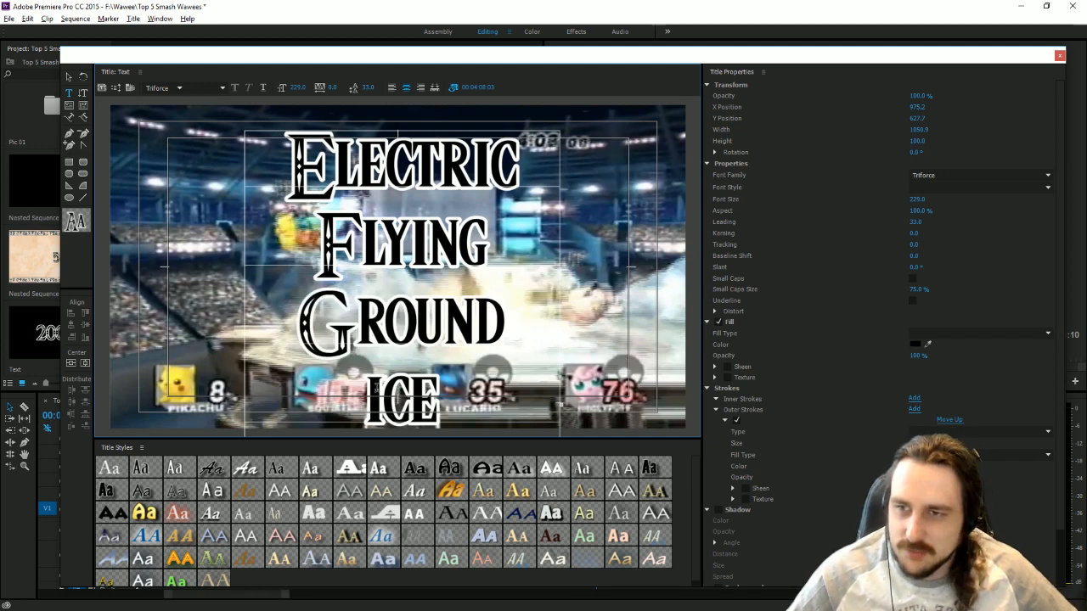
{"action": "left_click", "coordinate": [387, 389]}
{"action": "key", "text": "BackSpace"}
{"action": "type", "text": "I"}
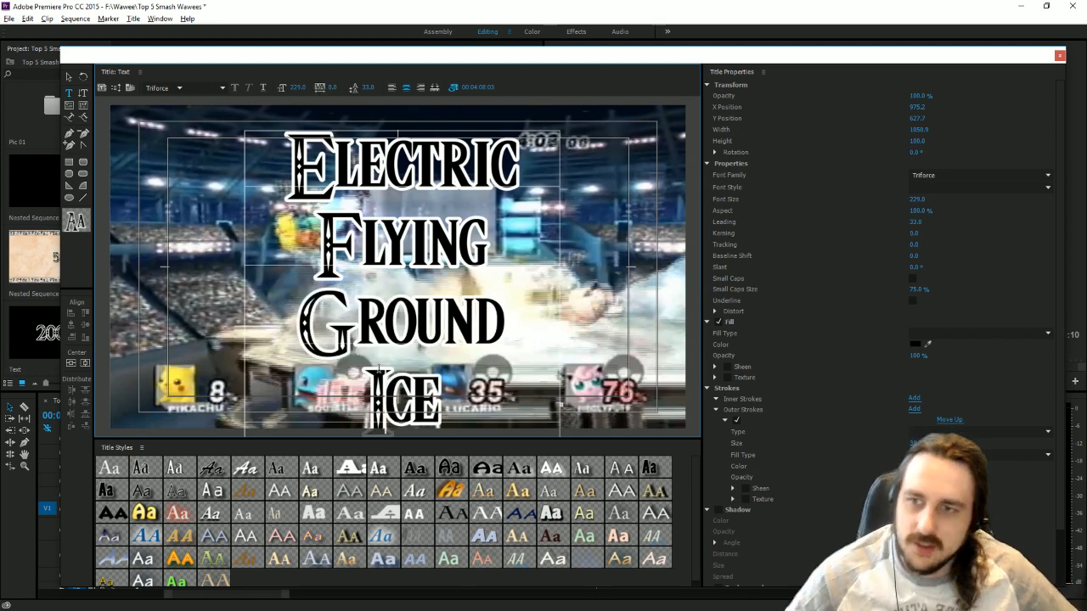
Set the title's font size to 200 and reposition the text block inside the title-safe margins.
{"action": "key", "text": "Escape"}
{"action": "left_click_drag", "start_coordinate": [374, 312], "coordinate": [372, 299]}
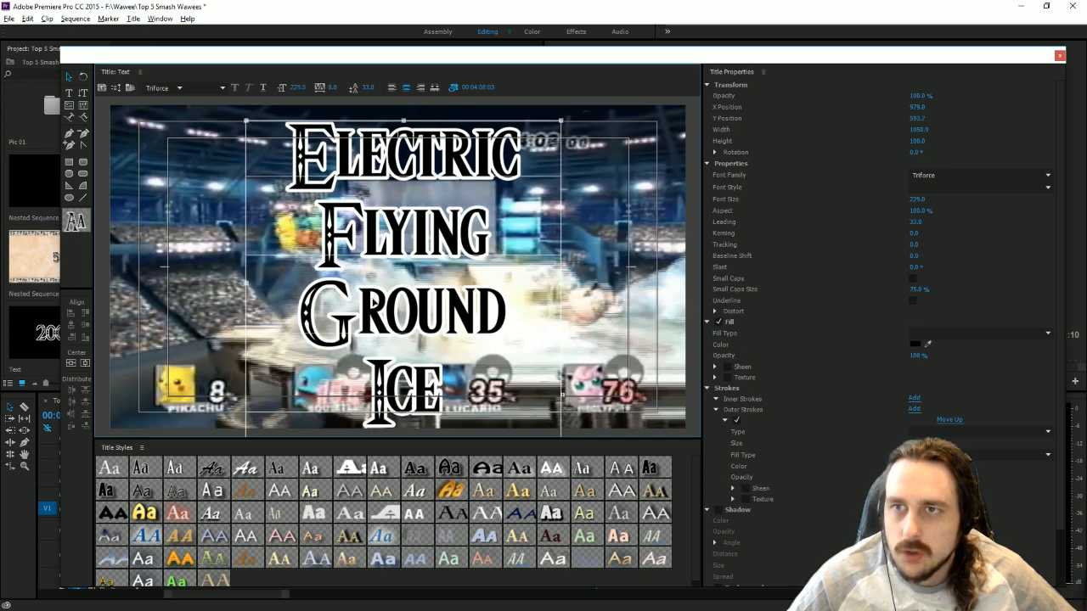
{"action": "left_click", "coordinate": [299, 88]}
{"action": "type", "text": "200"}
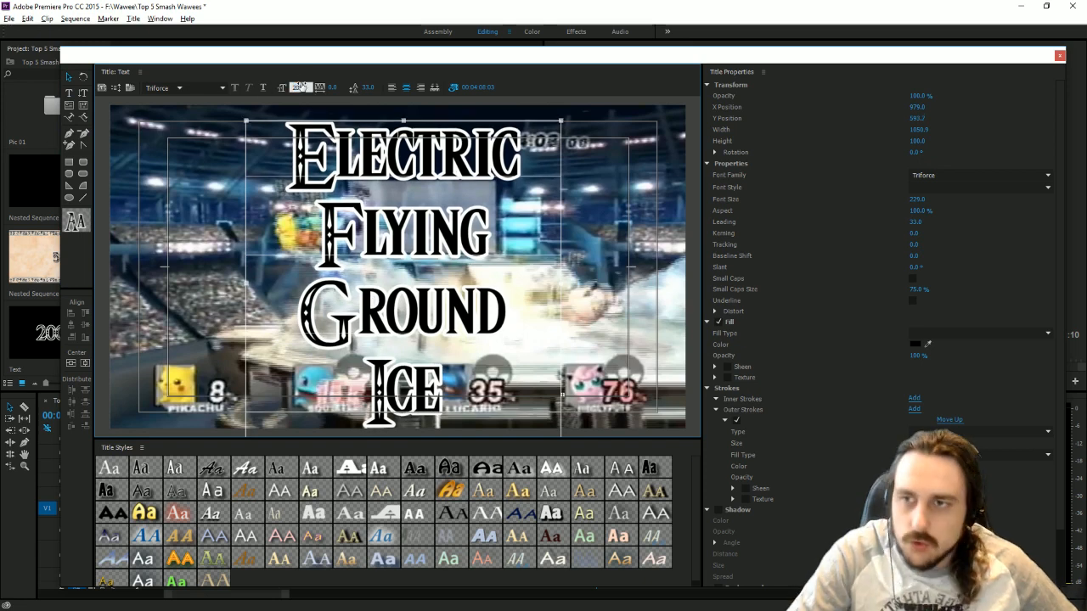
{"action": "key", "text": "Return"}
{"action": "left_click_drag", "start_coordinate": [450, 197], "coordinate": [449, 199]}
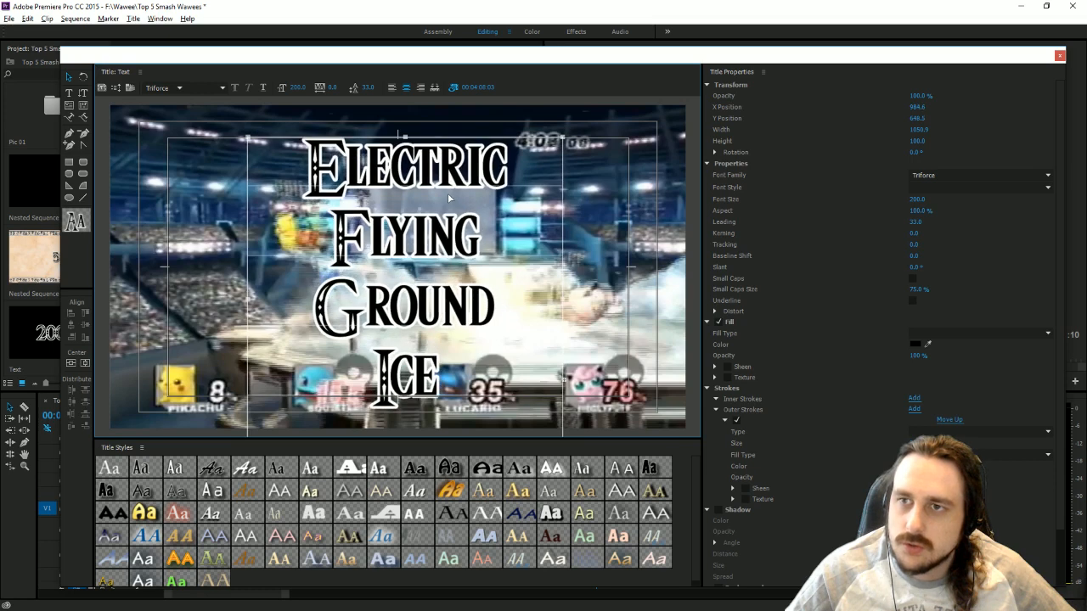
Set the title's font size to 210 and close the title editor.
{"action": "left_click", "coordinate": [301, 86]}
{"action": "type", "text": "210"}
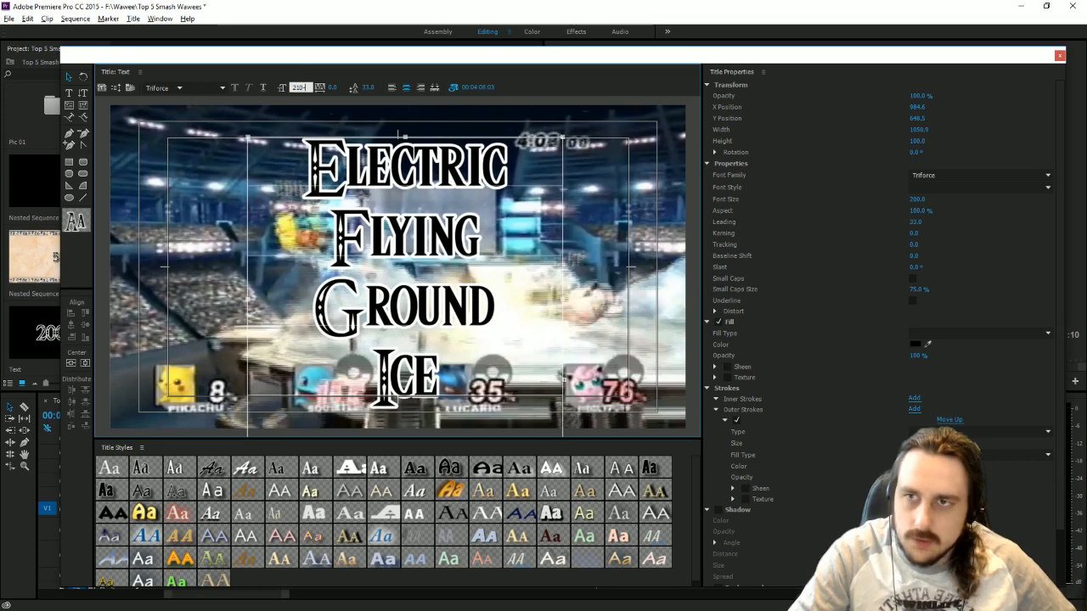
{"action": "key", "text": "Return"}
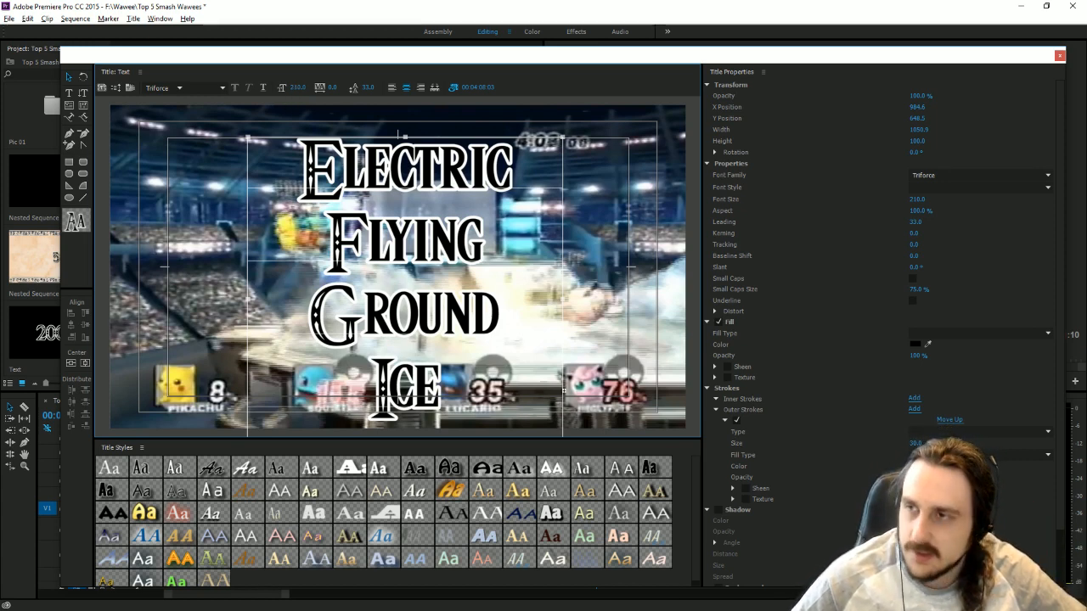
{"action": "left_click", "coordinate": [1059, 56]}
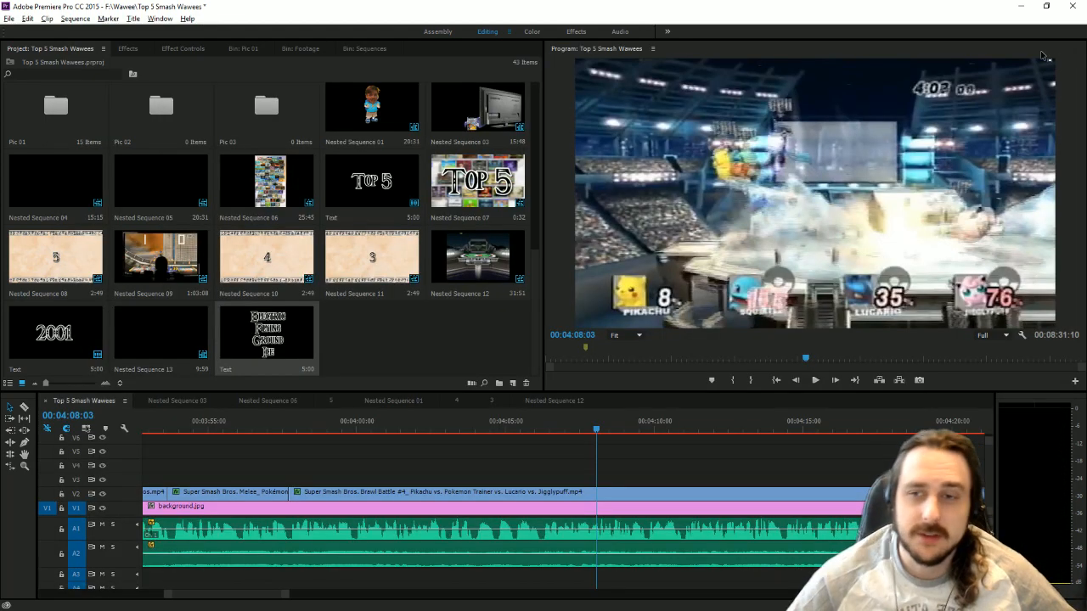
Make three copies of the four-line stage types title in the project.
{"action": "left_click", "coordinate": [290, 348]}
{"action": "key", "text": "ctrl+c"}
{"action": "key", "text": "ctrl+v"}
{"action": "key", "text": "ctrl+v"}
{"action": "key", "text": "ctrl+v"}
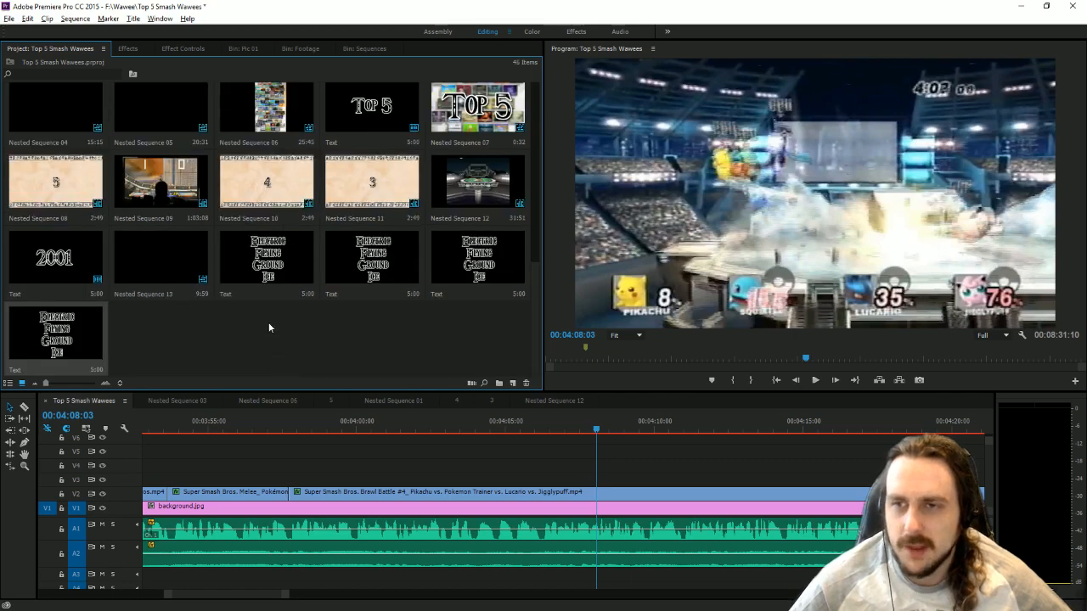
Edit the first two of the four titles so one keeps only "Electric" and the other only "Flying", each word staying in its original position.
{"action": "double_click", "coordinate": [276, 273]}
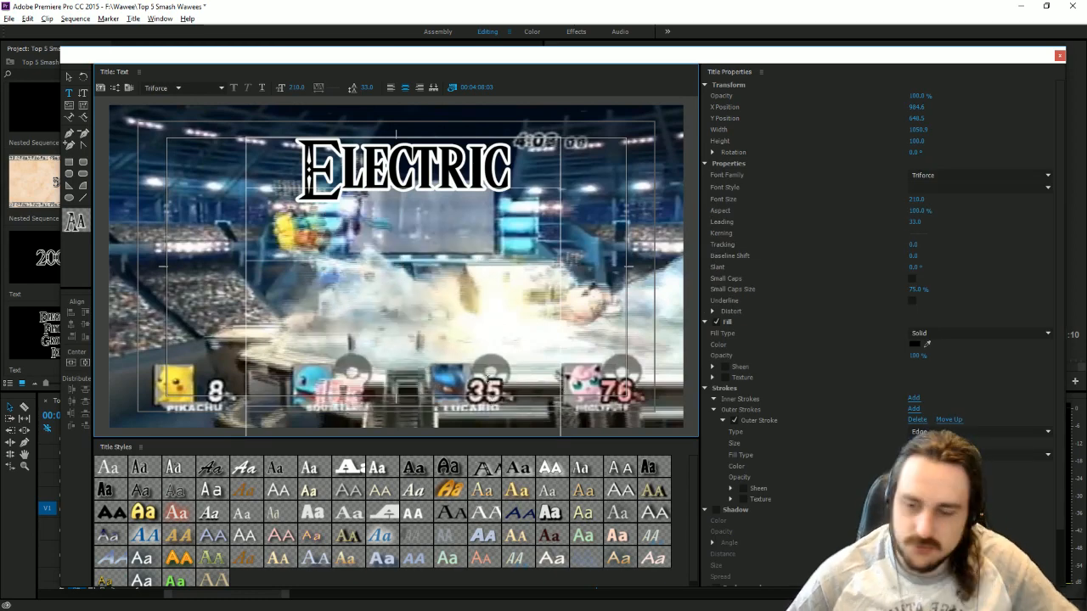
{"action": "left_click", "coordinate": [1060, 56]}
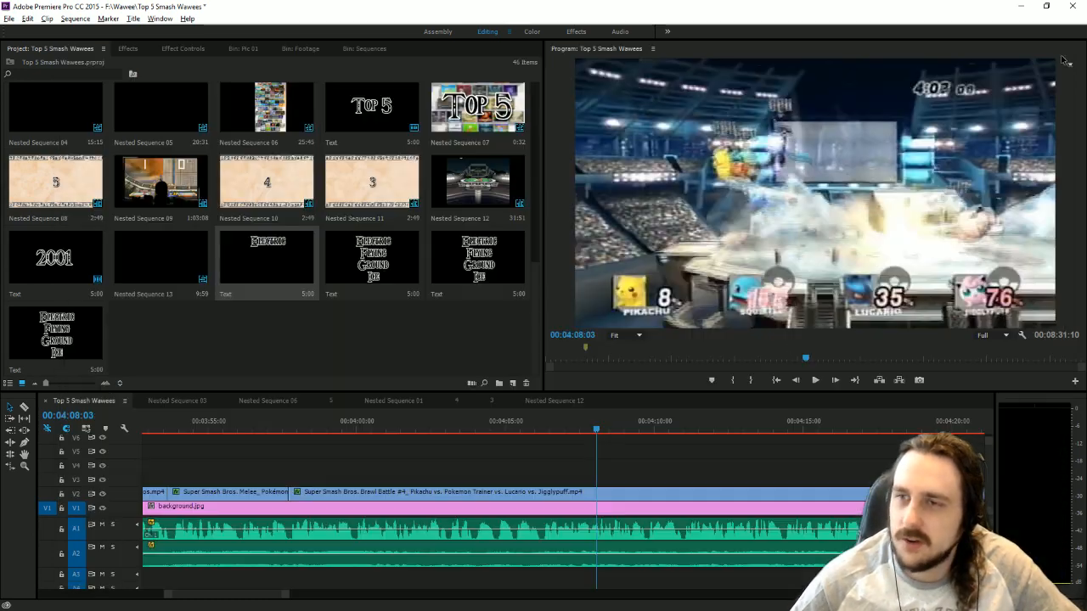
{"action": "double_click", "coordinate": [445, 293]}
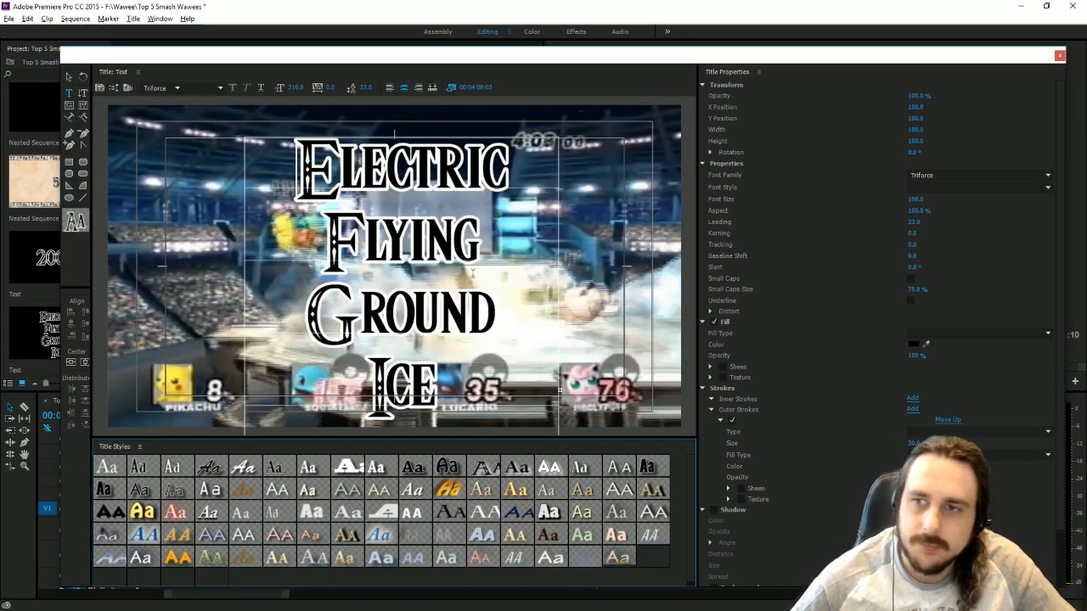
{"action": "left_click_drag", "start_coordinate": [522, 165], "coordinate": [132, 170]}
{"action": "key", "text": "BackSpace"}
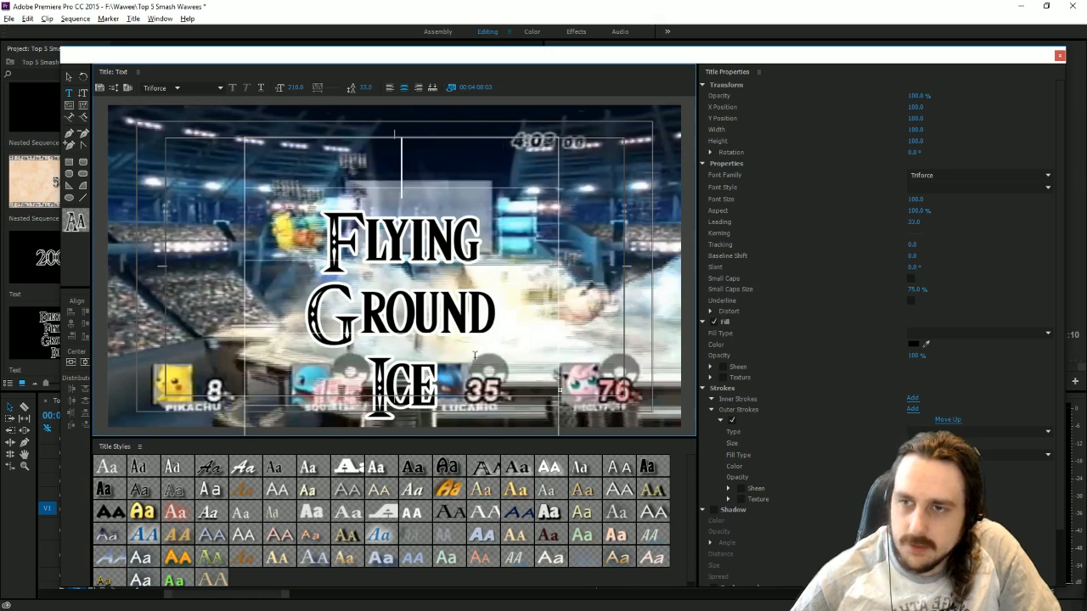
{"action": "left_click_drag", "start_coordinate": [475, 355], "coordinate": [300, 329]}
{"action": "key", "text": "BackSpace"}
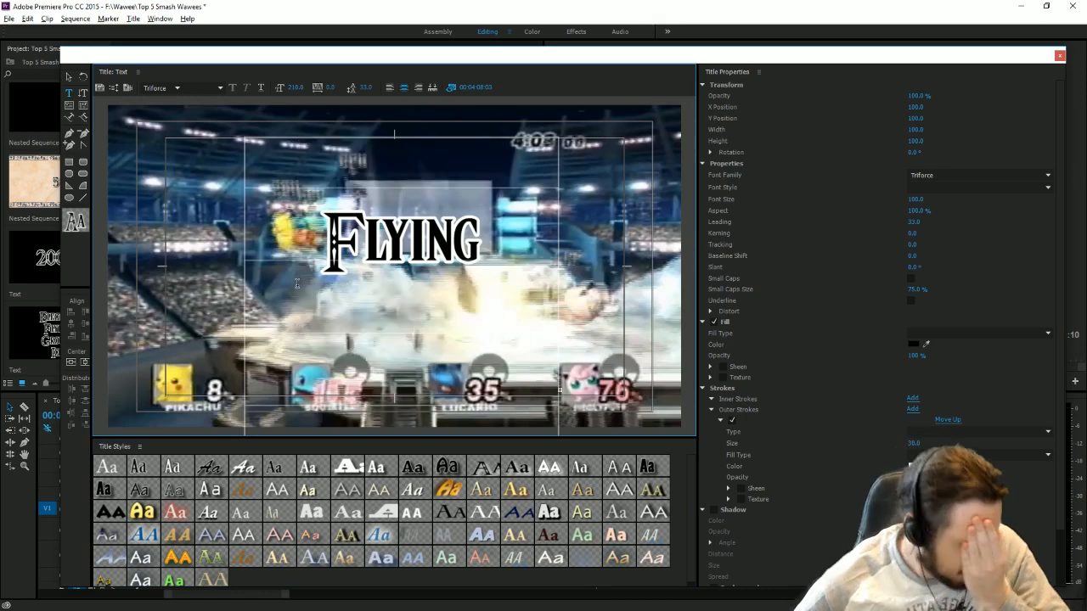
{"action": "left_click", "coordinate": [1058, 57]}
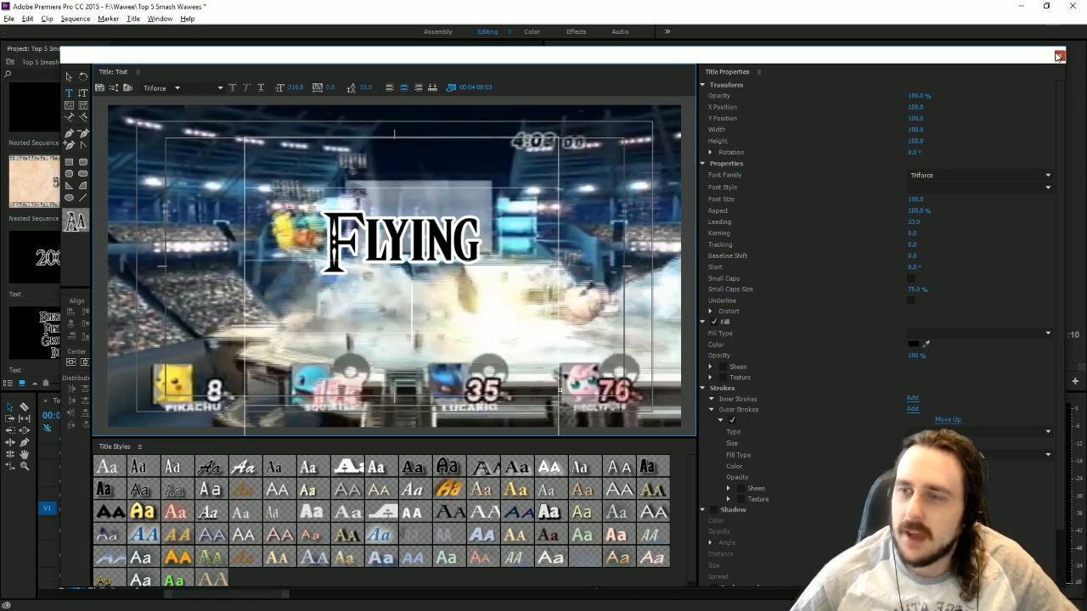
Edit the remaining two titles so one keeps only "Ground" and the other only "Ice", each word staying in its original position.
{"action": "double_click", "coordinate": [472, 259]}
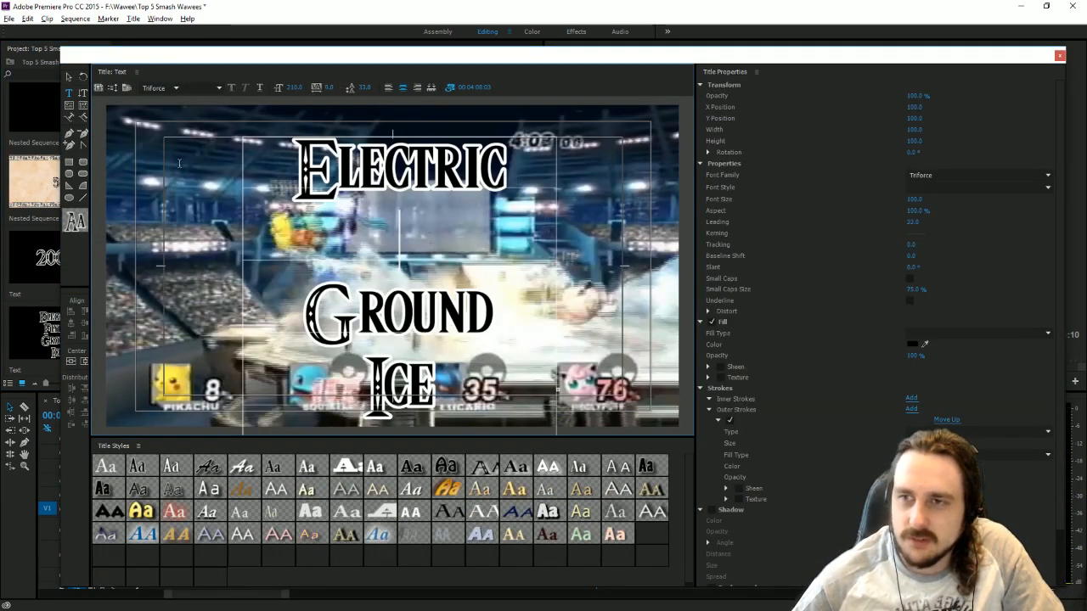
{"action": "left_click_drag", "start_coordinate": [514, 178], "coordinate": [280, 174]}
{"action": "key", "text": "BackSpace"}
{"action": "left_click_drag", "start_coordinate": [444, 389], "coordinate": [262, 373]}
{"action": "key", "text": "BackSpace"}
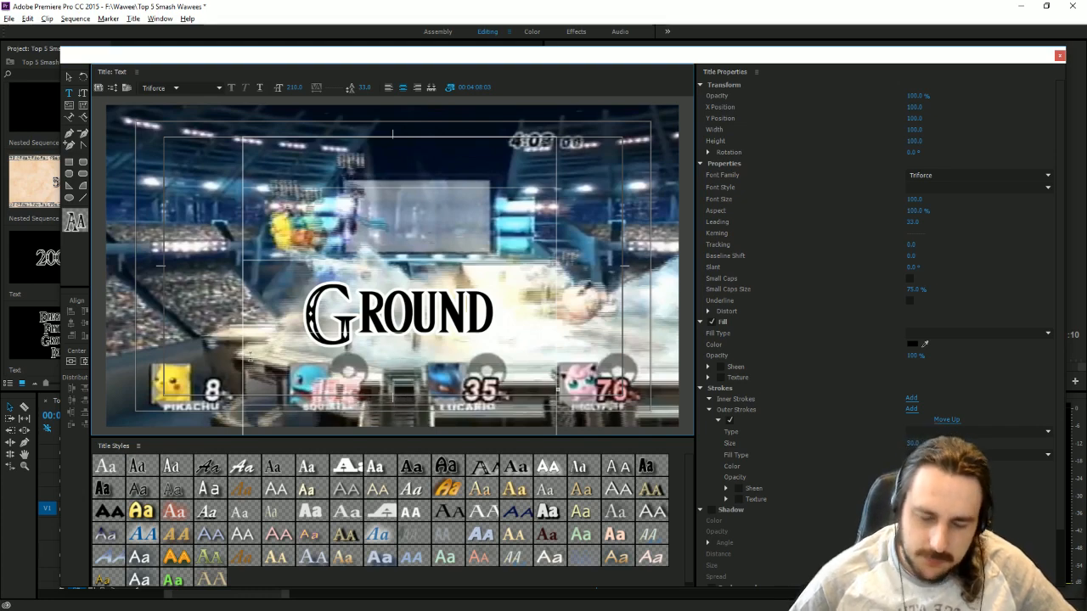
{"action": "left_click", "coordinate": [1059, 55]}
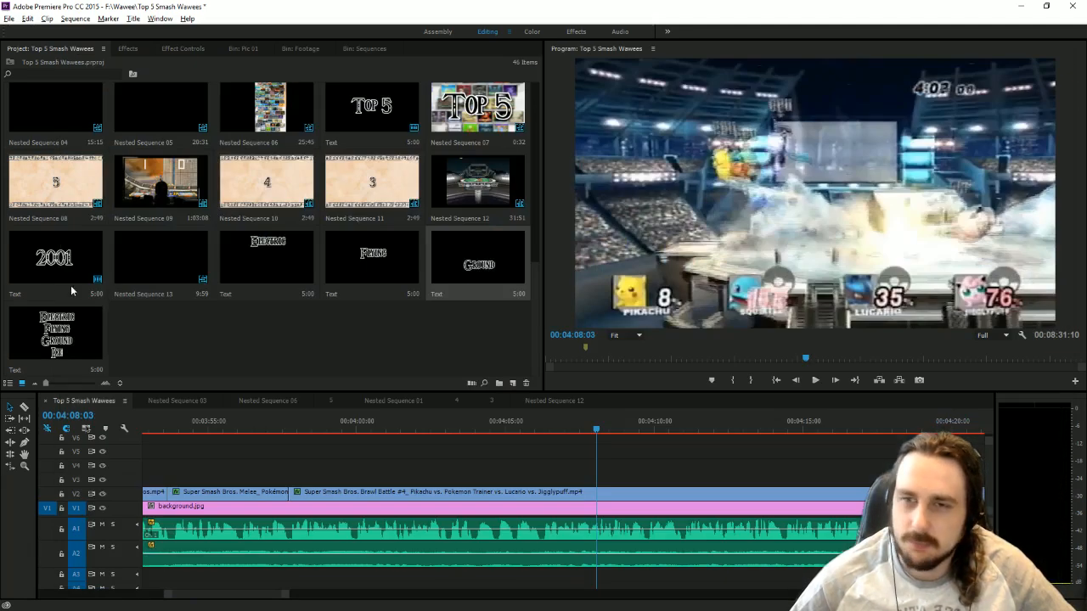
{"action": "double_click", "coordinate": [54, 335]}
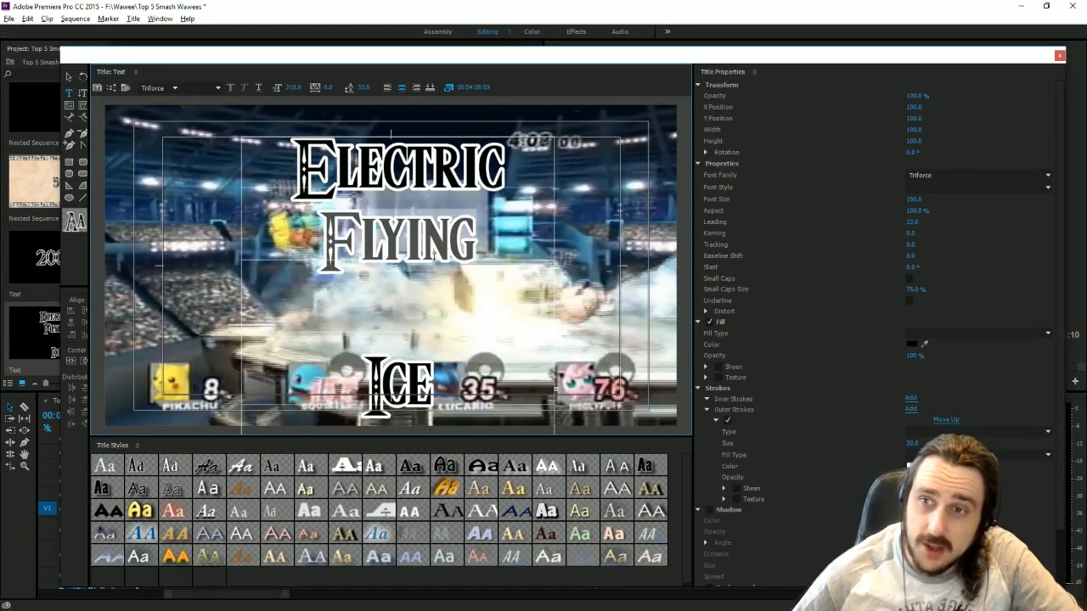
{"action": "left_click", "coordinate": [1059, 56]}
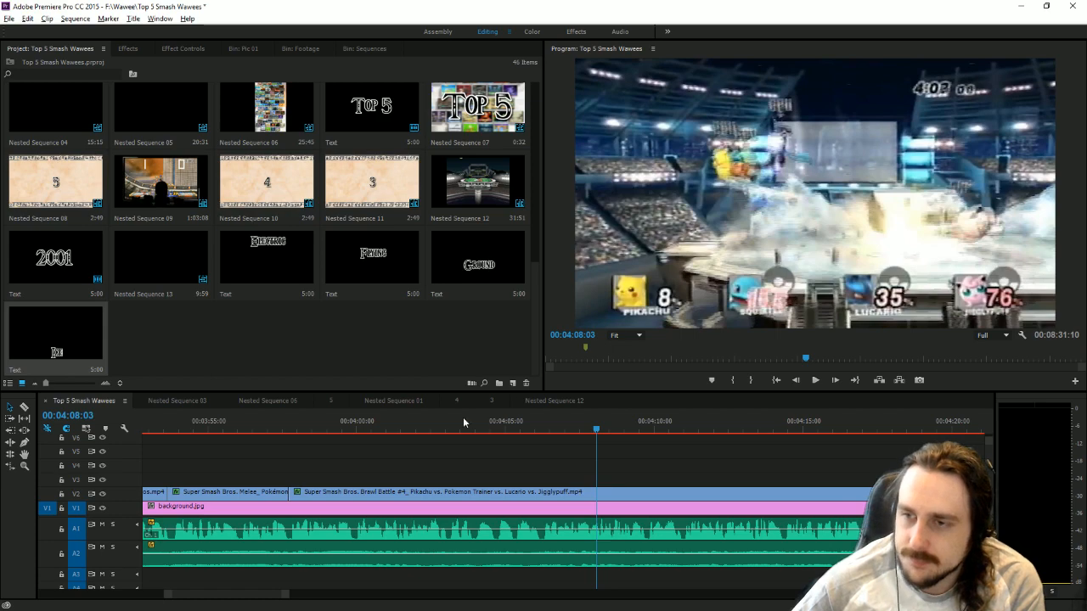
Place the "Electric" title on track V3 at 00:04:03:06 and the "Flying" title on V4 at about 00:04:04.
{"action": "left_click_drag", "start_coordinate": [387, 423], "coordinate": [450, 427]}
{"action": "left_click_drag", "start_coordinate": [272, 259], "coordinate": [450, 482]}
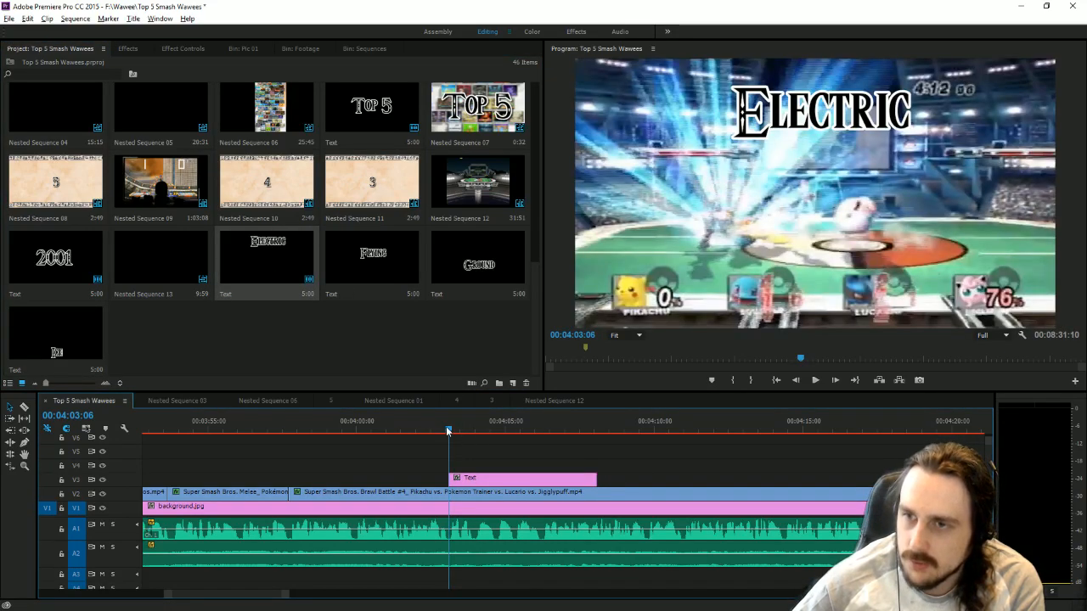
{"action": "left_click_drag", "start_coordinate": [448, 431], "coordinate": [478, 436]}
{"action": "left_click_drag", "start_coordinate": [354, 245], "coordinate": [510, 465]}
Place the "Ground" title on track V5 starting at 00:04:04:45.
{"action": "left_click_drag", "start_coordinate": [477, 427], "coordinate": [498, 419]}
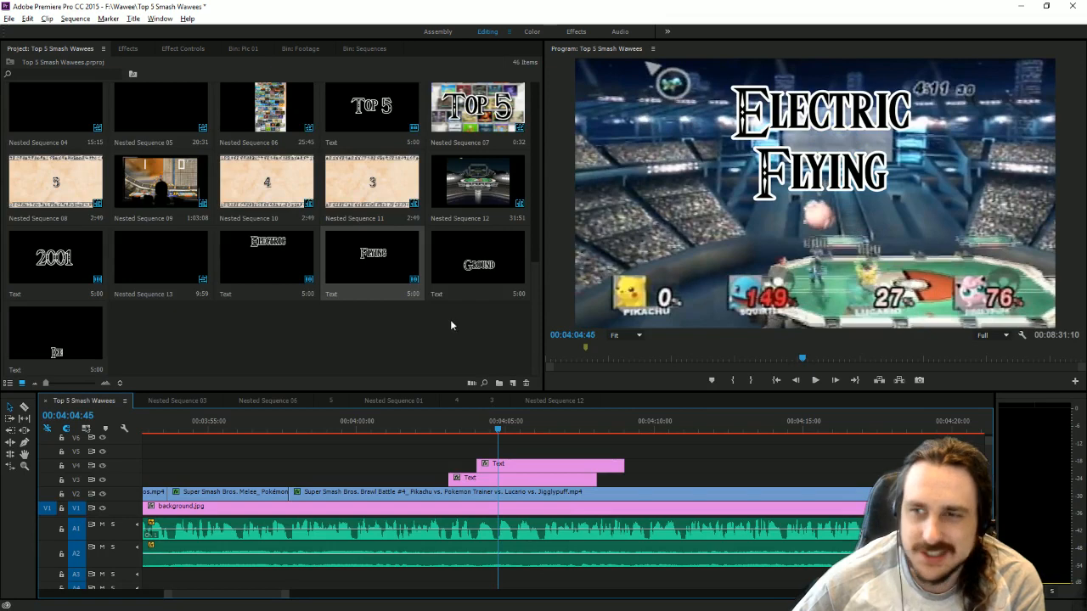
{"action": "left_click_drag", "start_coordinate": [478, 261], "coordinate": [501, 452]}
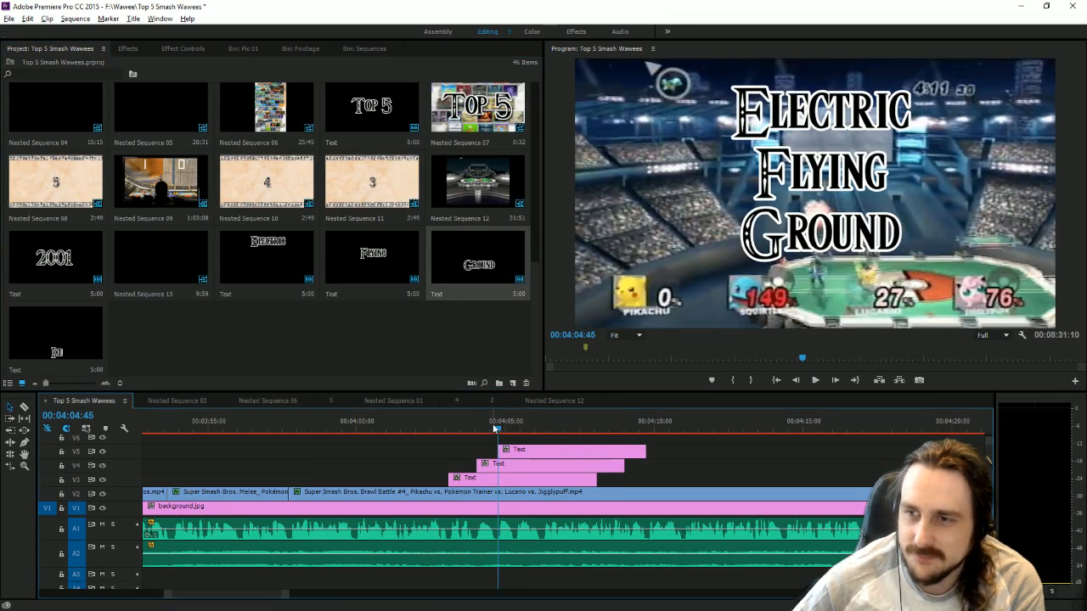
Play on to 00:04:05:23 and place the "Ice" title on track V6 starting there.
{"action": "key", "text": "space"}
{"action": "key", "text": "space"}
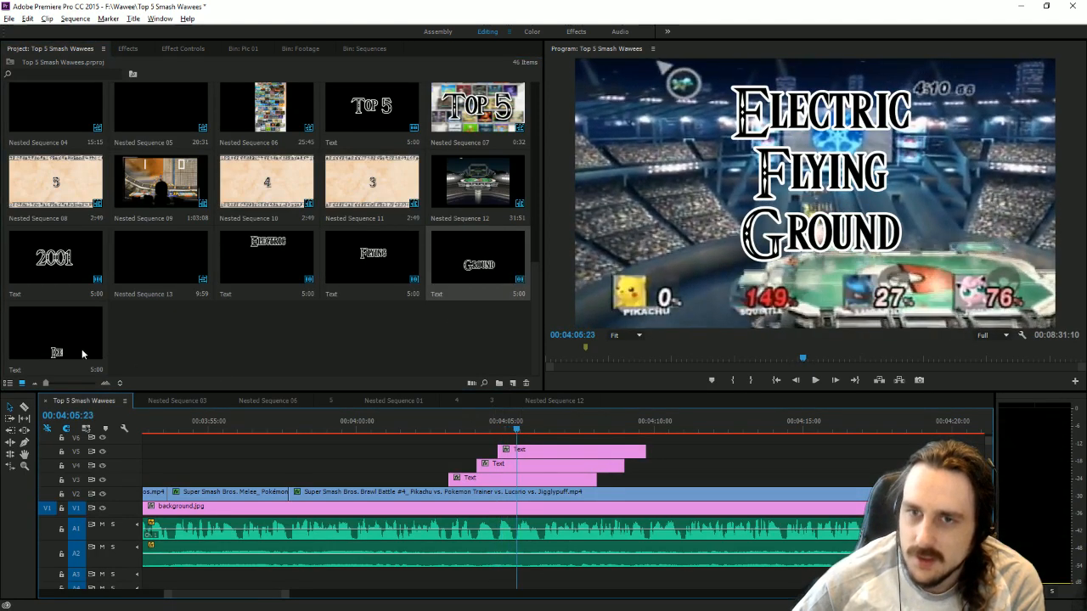
{"action": "left_click_drag", "start_coordinate": [81, 351], "coordinate": [520, 440]}
Select all four title clips and apply the "Toby drop shadow" preset to them.
{"action": "left_click_drag", "start_coordinate": [652, 482], "coordinate": [524, 435]}
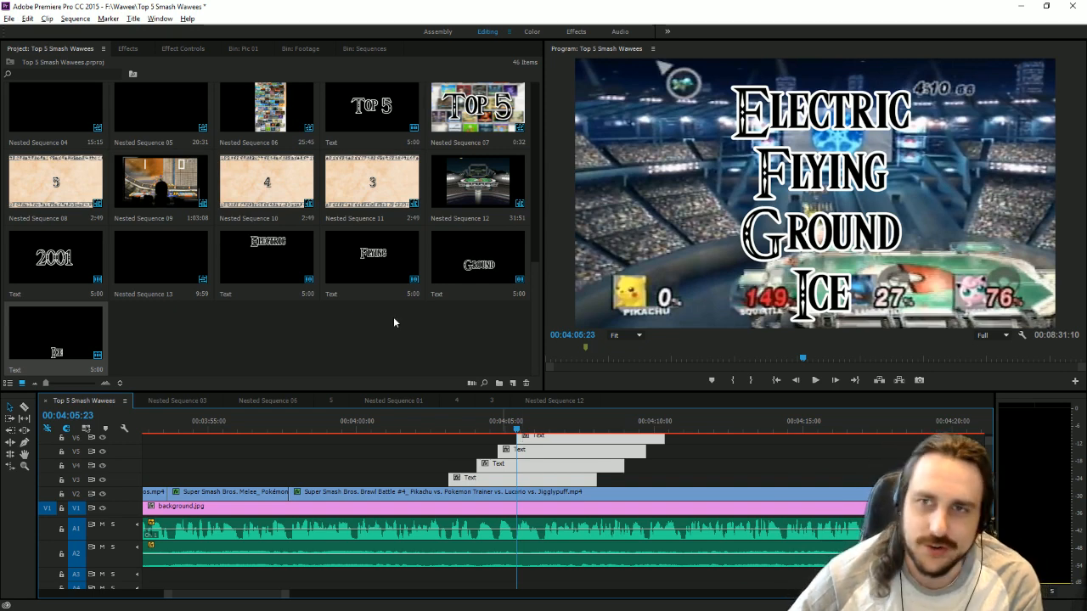
{"action": "left_click", "coordinate": [143, 48]}
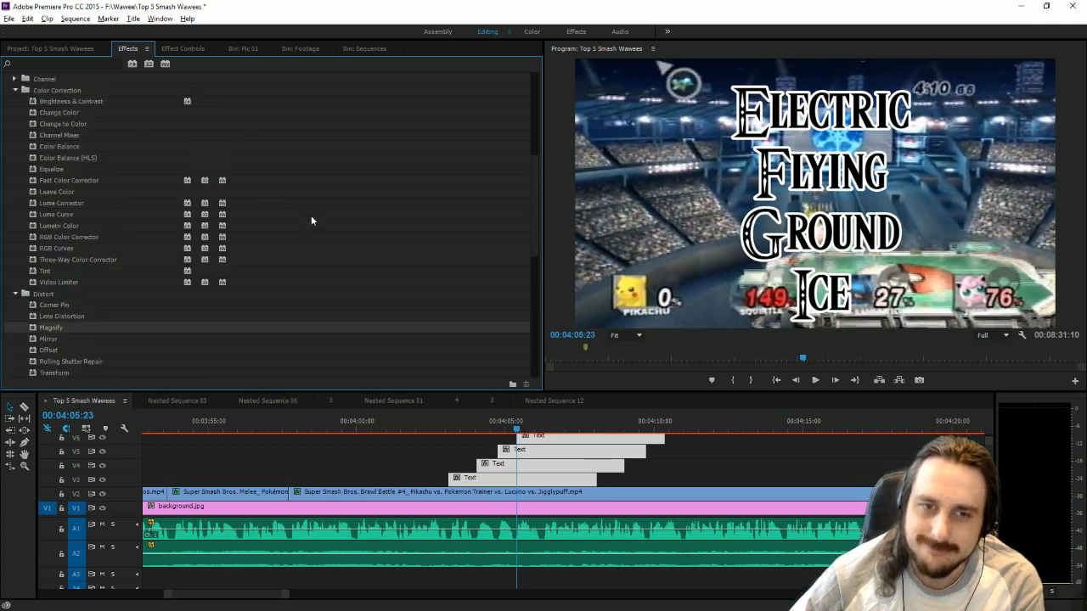
{"action": "scroll", "coordinate": [171, 152], "scroll_direction": "up", "scroll_amount": 7}
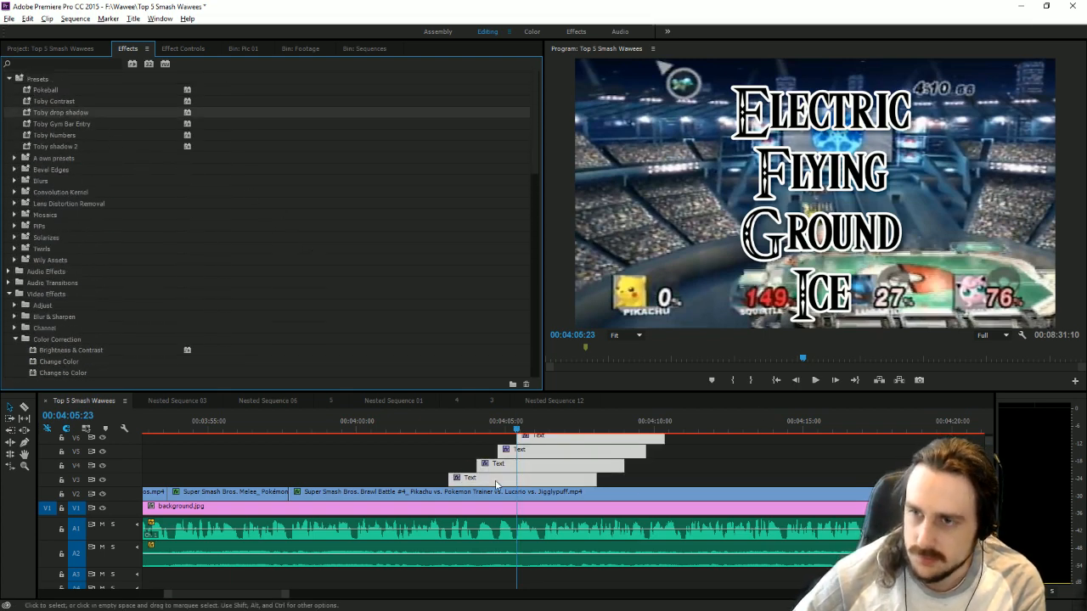
Add Position keyframes to the "Electric" title at its start, 00:04:03:06, and at about 00:04:03:35.
{"action": "left_click", "coordinate": [468, 422]}
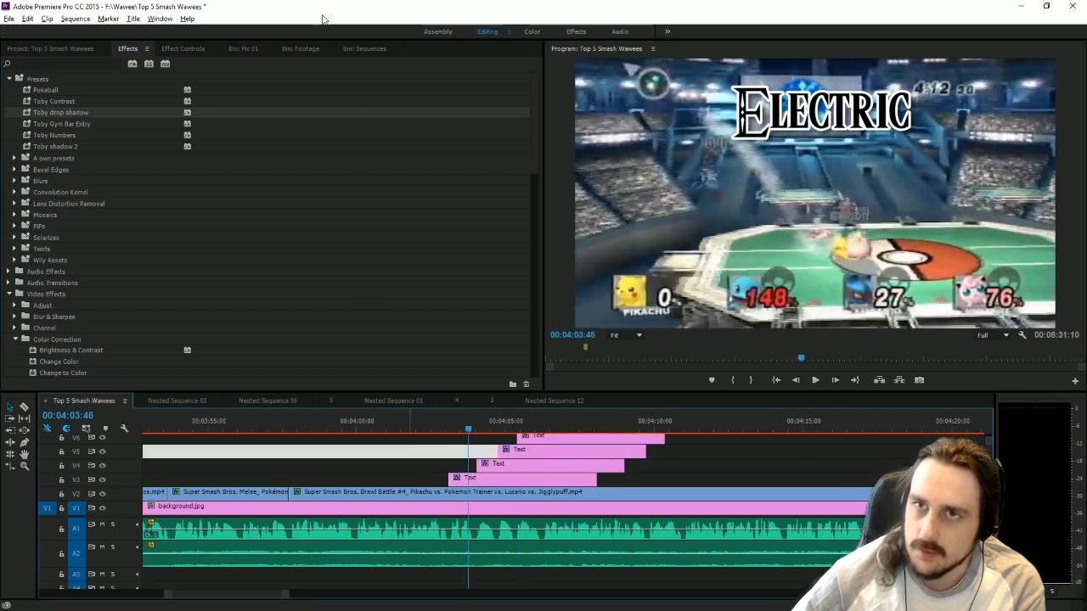
{"action": "left_click", "coordinate": [183, 51]}
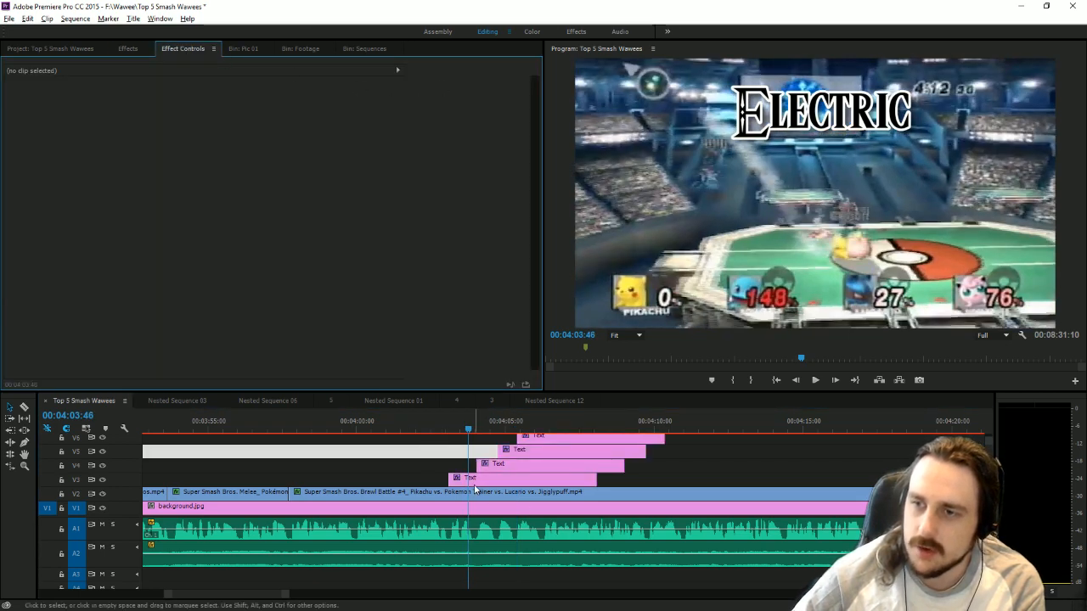
{"action": "left_click", "coordinate": [474, 482]}
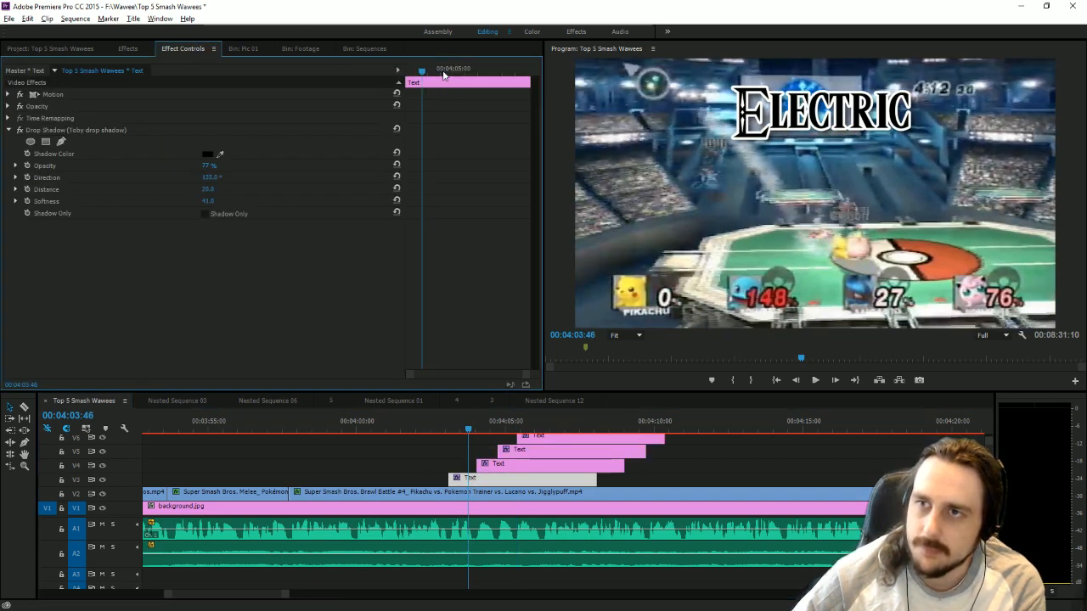
{"action": "left_click_drag", "start_coordinate": [443, 76], "coordinate": [3, 74]}
{"action": "left_click", "coordinate": [9, 94]}
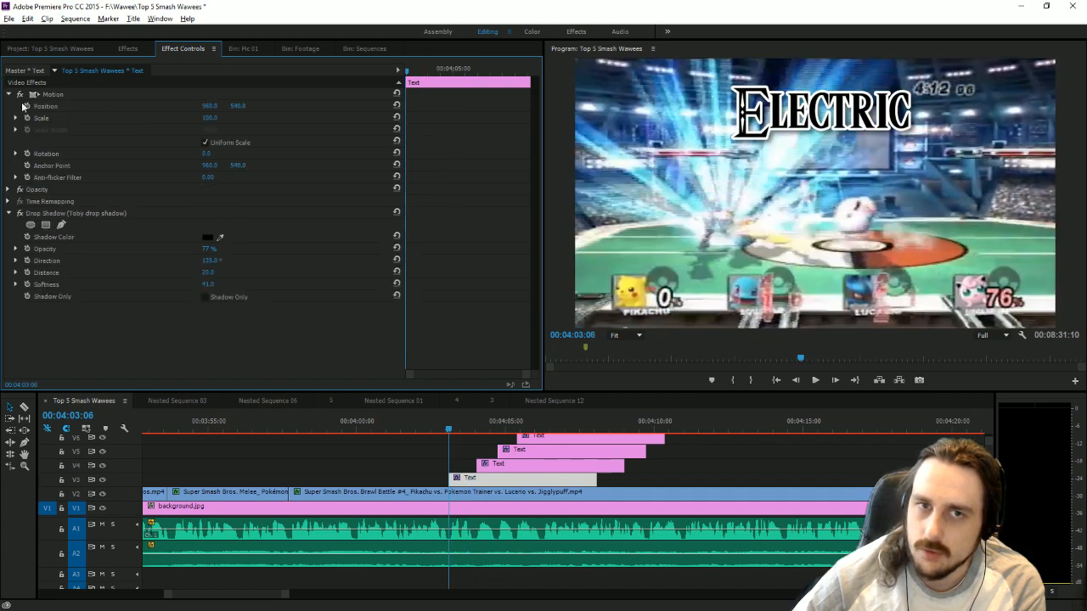
{"action": "left_click", "coordinate": [26, 106]}
{"action": "left_click", "coordinate": [459, 431]}
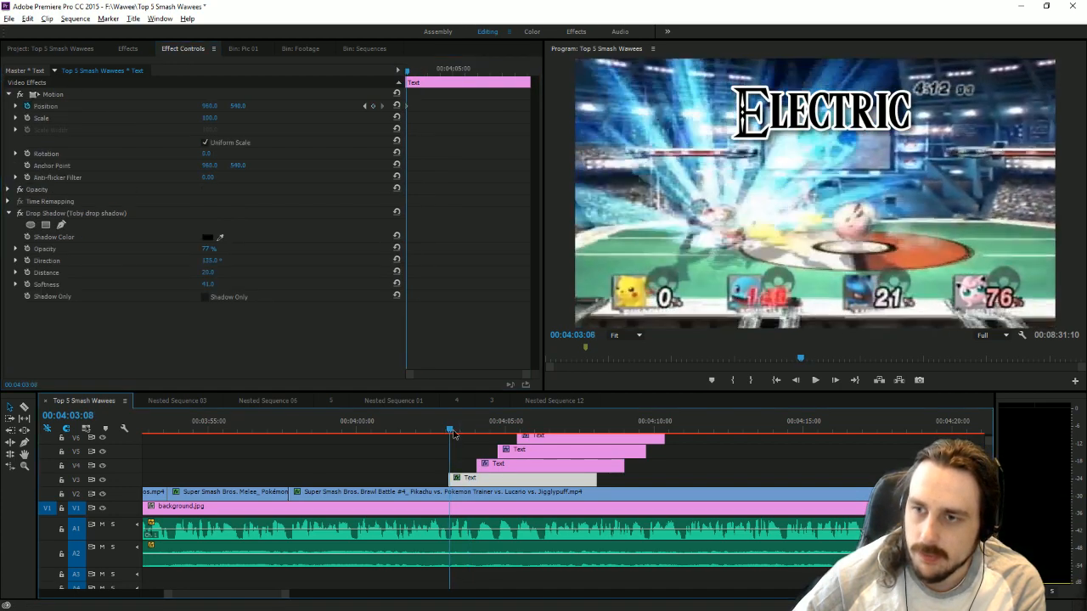
{"action": "left_click", "coordinate": [372, 106]}
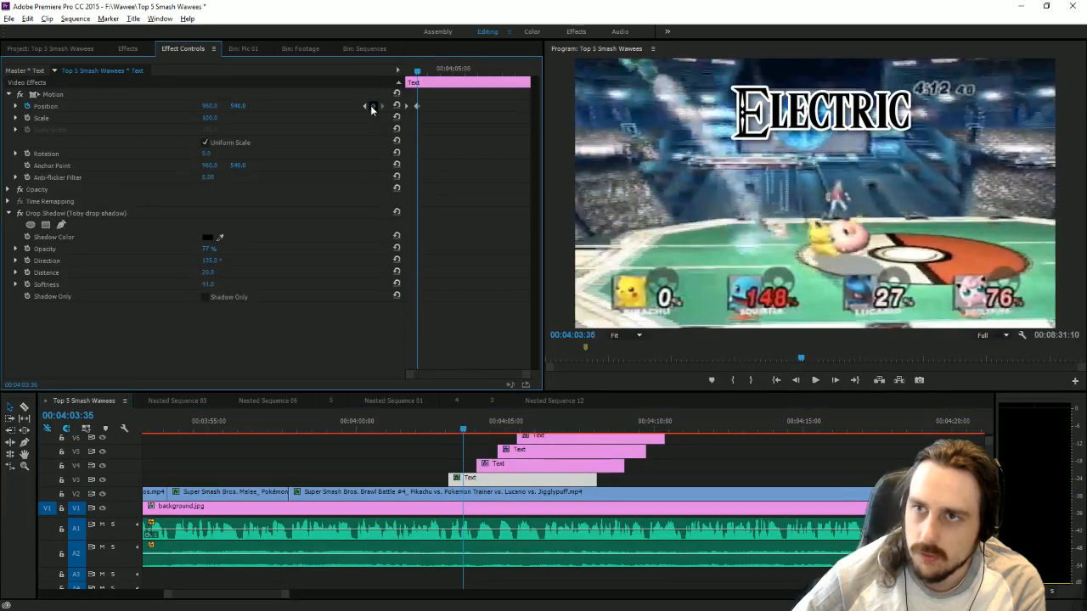
Set the horizontal position of "Electric" at its first keyframe to -412 and play back the slide-in.
{"action": "left_click", "coordinate": [365, 106]}
{"action": "left_click_drag", "start_coordinate": [209, 106], "coordinate": [102, 106]}
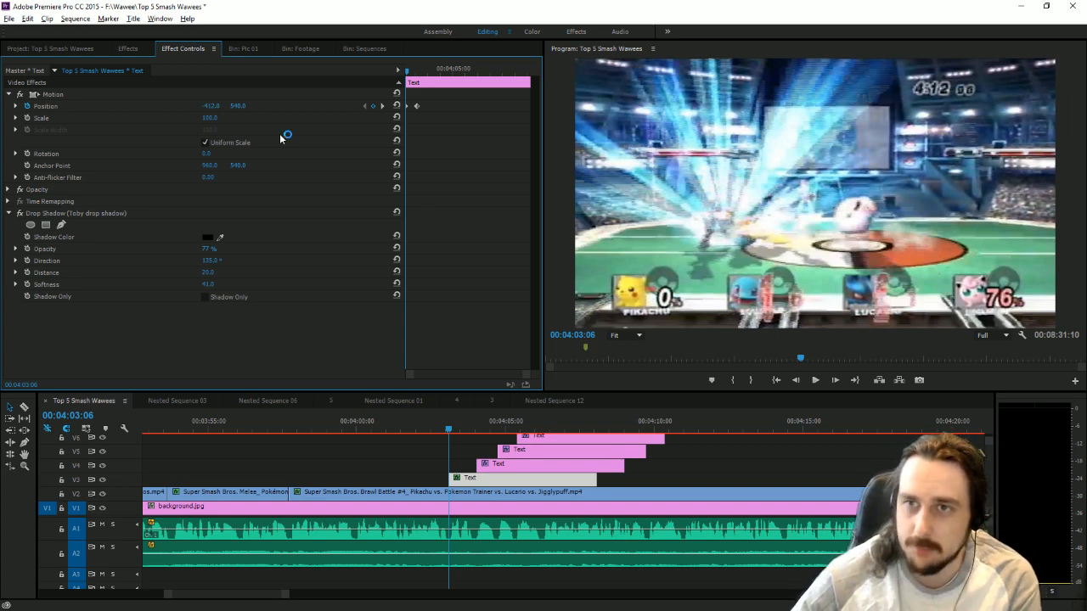
{"action": "left_click", "coordinate": [382, 106]}
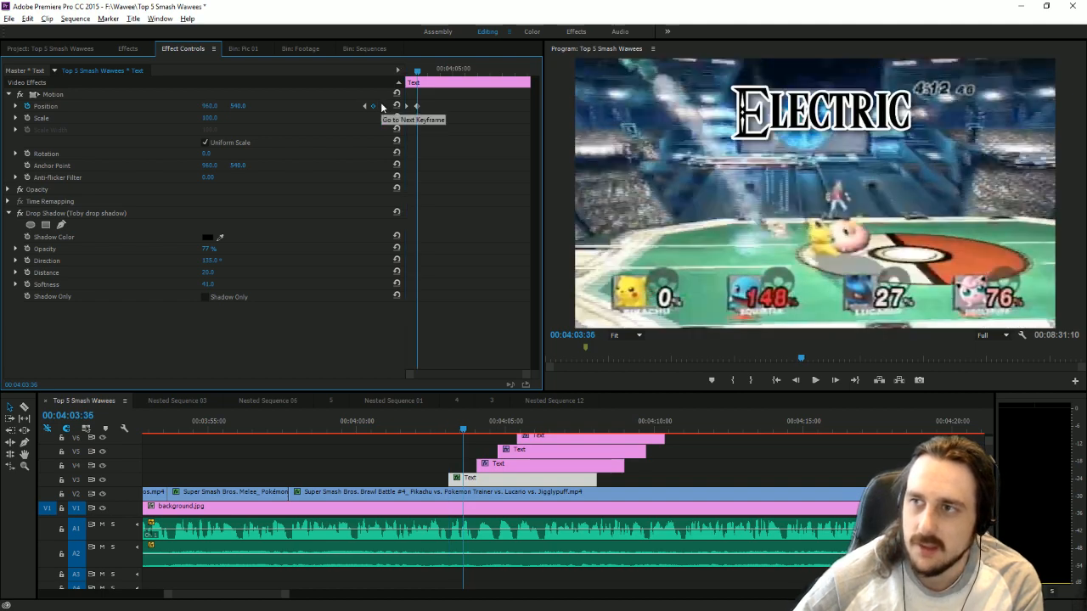
{"action": "left_click", "coordinate": [816, 381]}
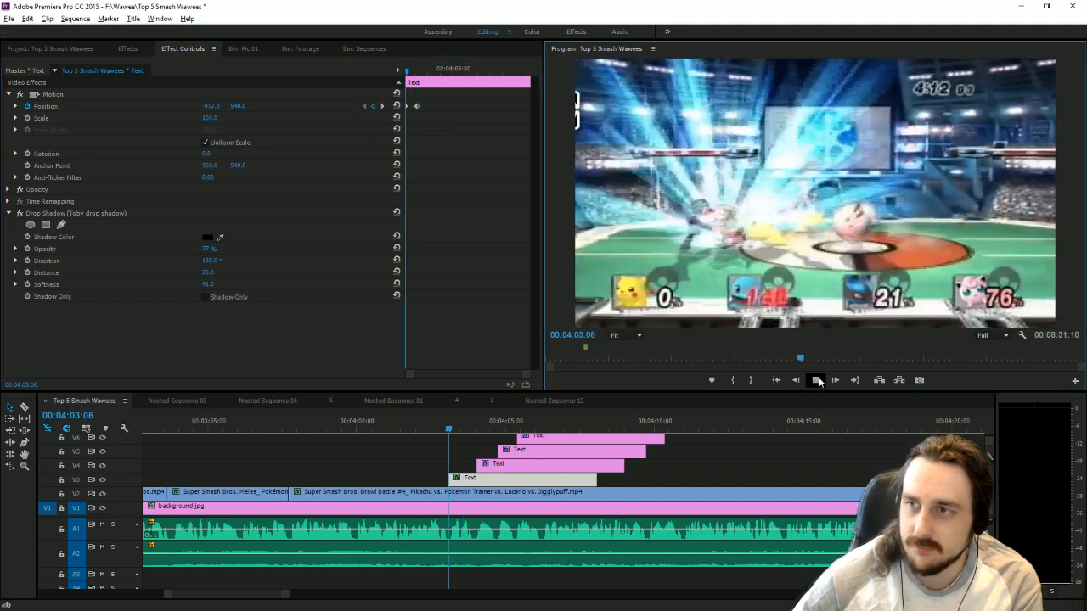
{"action": "left_click", "coordinate": [817, 381]}
Add Position keyframes to the "Flying" title at its start, 00:04:04:02, and at 00:04:04:19.
{"action": "left_click", "coordinate": [502, 469]}
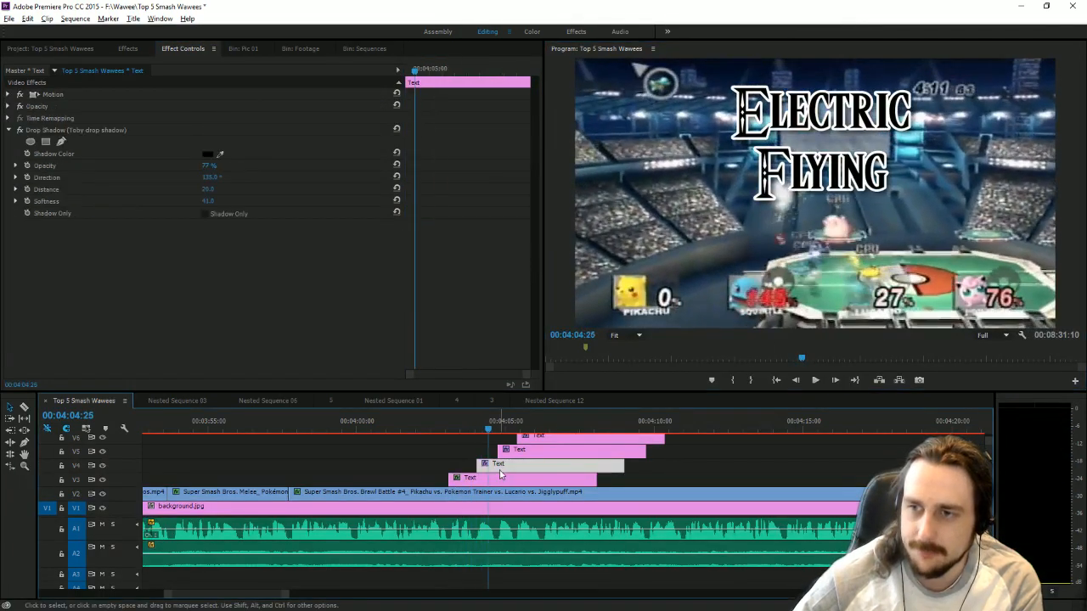
{"action": "left_click_drag", "start_coordinate": [423, 69], "coordinate": [2, 73]}
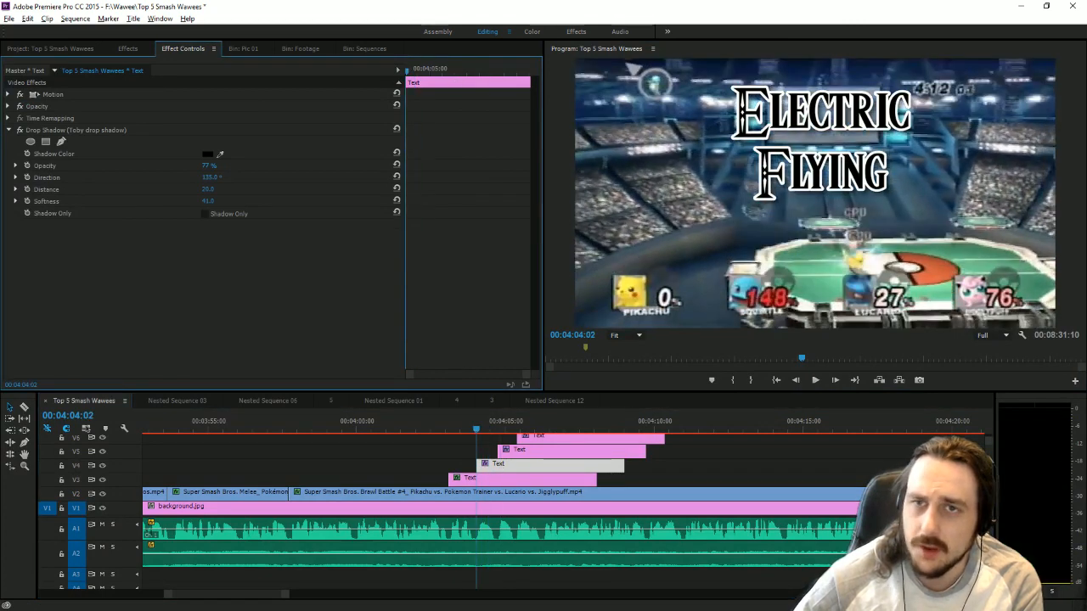
{"action": "left_click", "coordinate": [8, 95]}
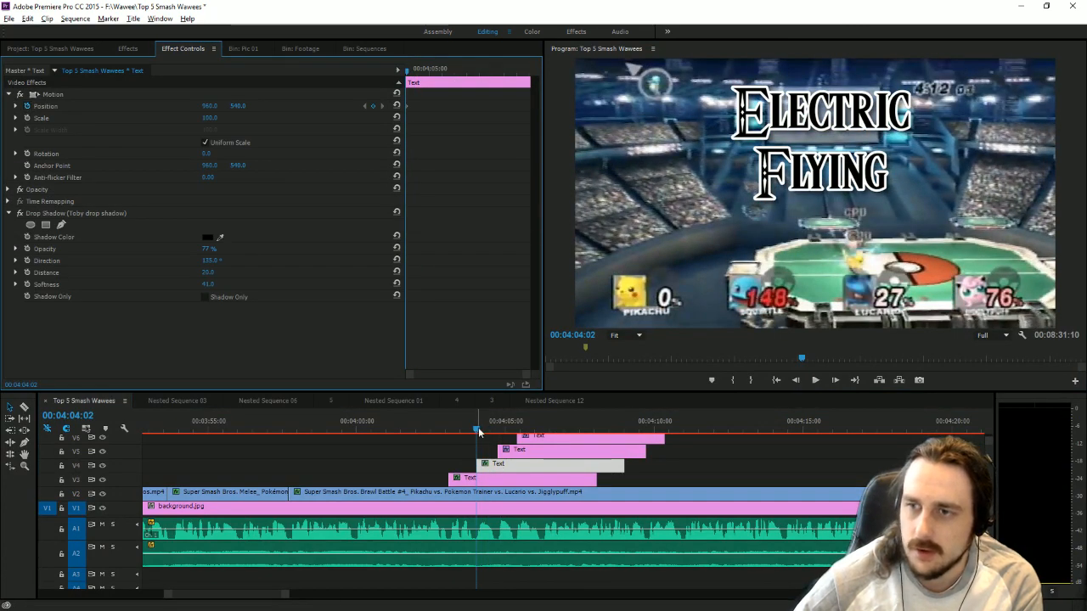
{"action": "left_click_drag", "start_coordinate": [478, 432], "coordinate": [484, 430]}
{"action": "left_click", "coordinate": [371, 106]}
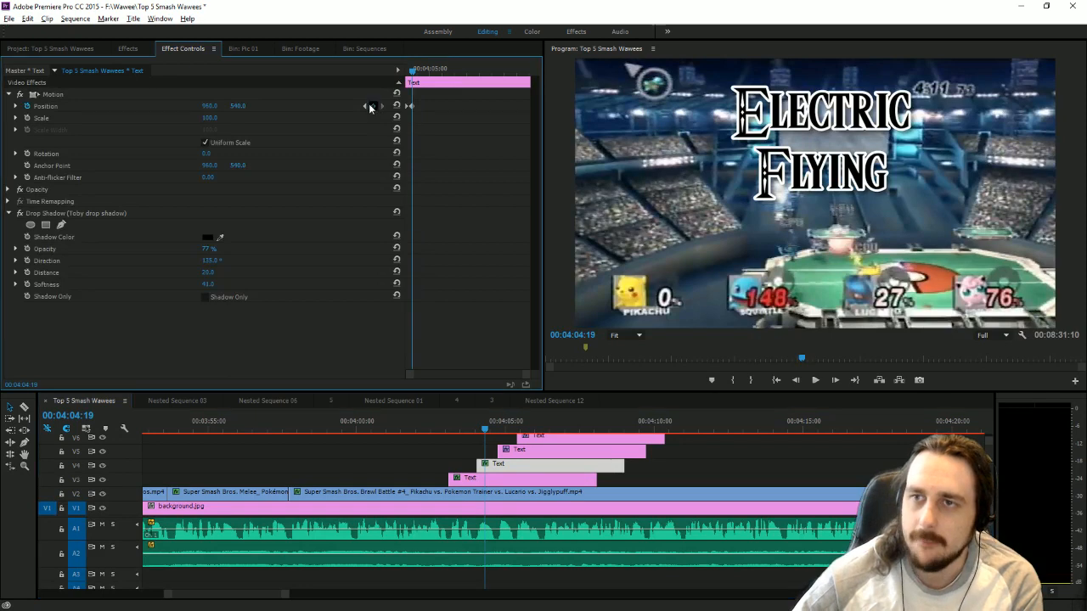
Set the horizontal position of "Flying" at its first keyframe to about 2250, beyond the frame's right edge.
{"action": "left_click", "coordinate": [366, 106]}
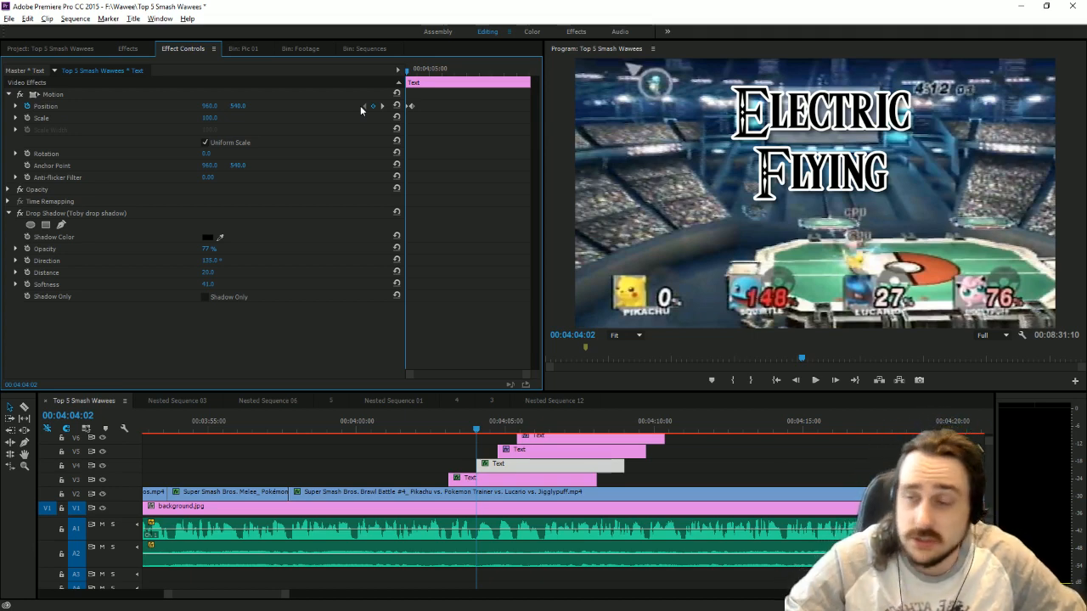
{"action": "left_click", "coordinate": [210, 106]}
{"action": "type", "text": "2048"}
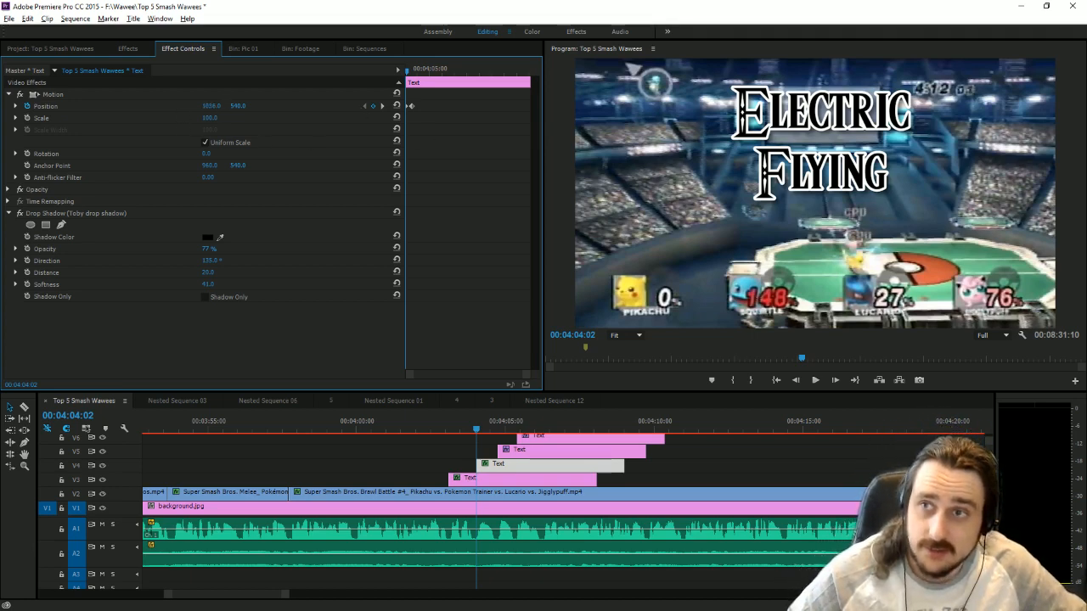
{"action": "key", "text": "Return"}
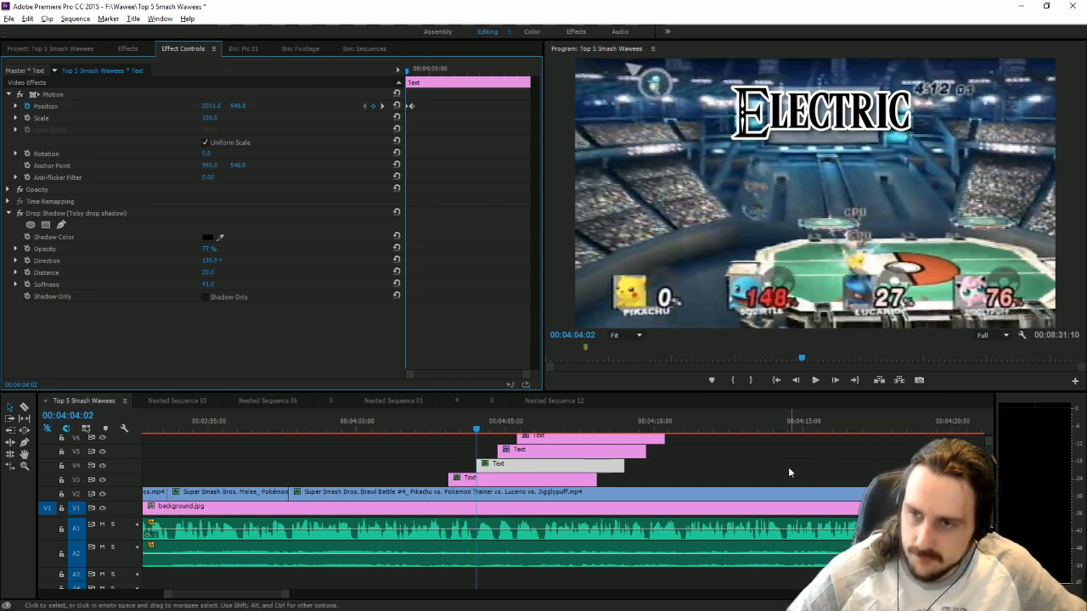
Keyframe the position of "Ground" to slide in from beyond the frame's left edge between 00:04:04:45 and 00:04:04:59.
{"action": "left_click", "coordinate": [544, 451]}
{"action": "left_click_drag", "start_coordinate": [440, 71], "coordinate": [406, 71]}
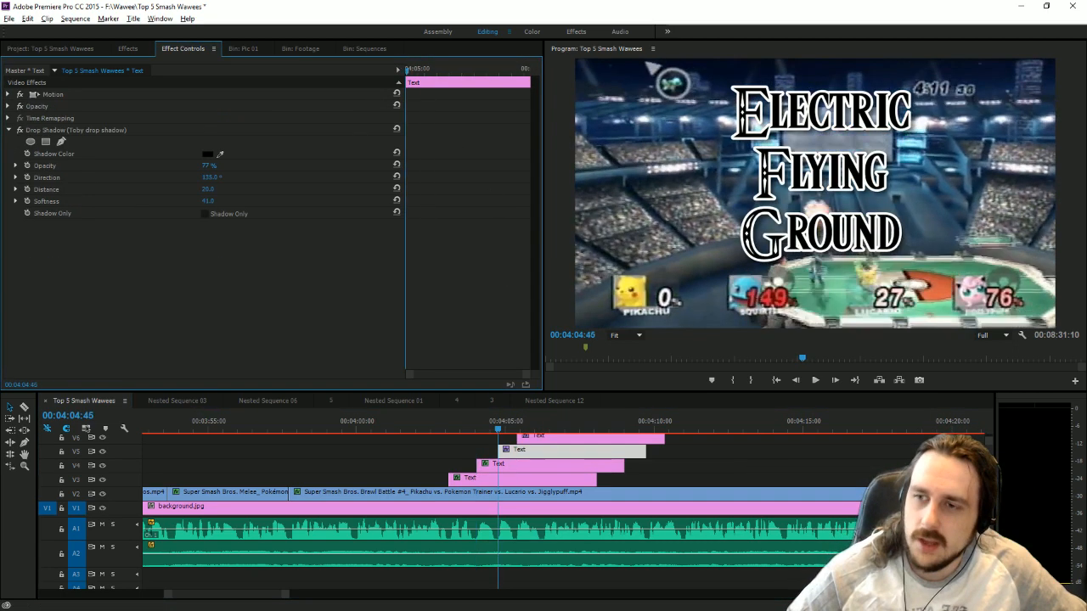
{"action": "left_click", "coordinate": [8, 94]}
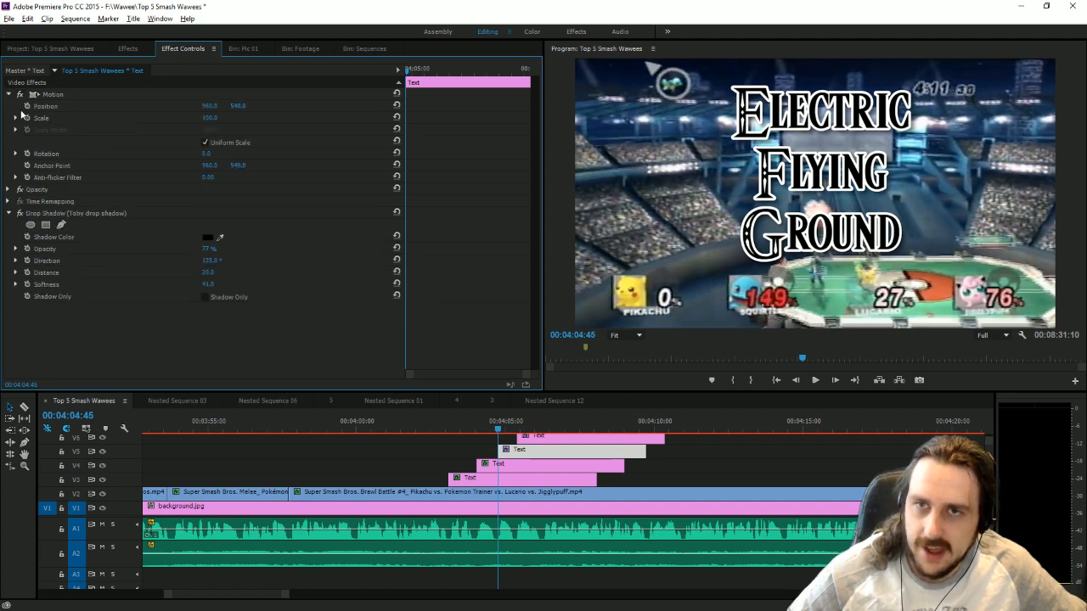
{"action": "left_click_drag", "start_coordinate": [500, 430], "coordinate": [505, 430]}
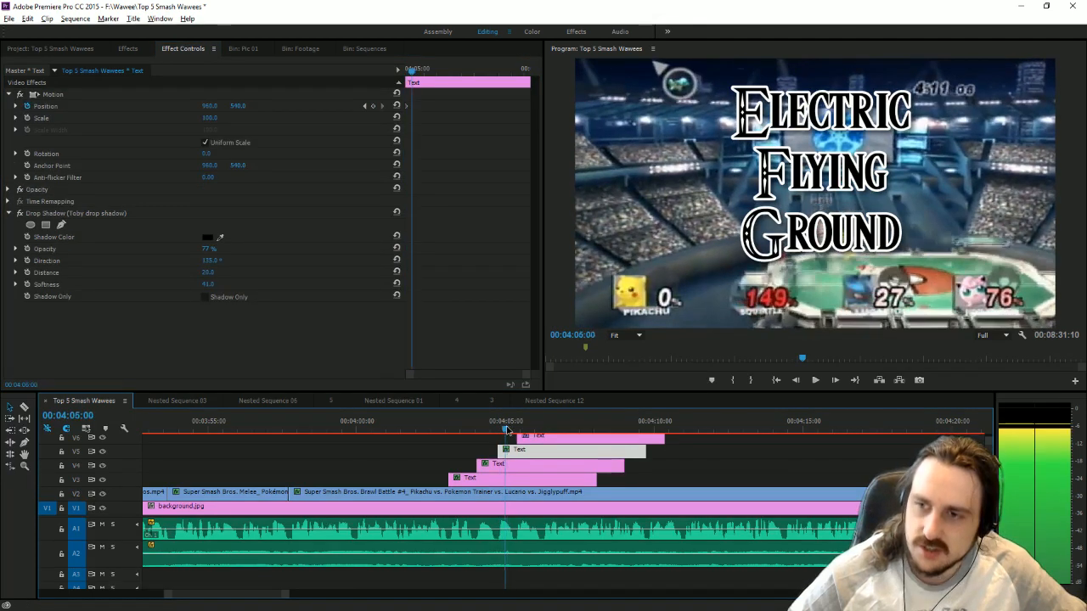
{"action": "left_click", "coordinate": [365, 106]}
{"action": "left_click_drag", "start_coordinate": [211, 107], "coordinate": [144, 107]}
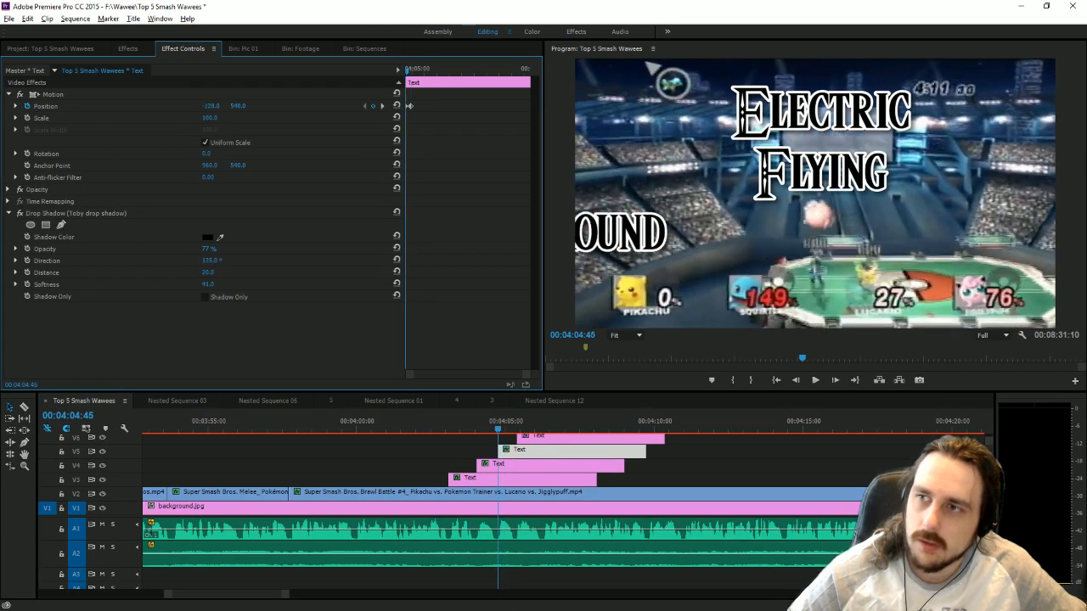
Keyframe the position of "Ice" to slide in from beyond the frame's right edge between 00:04:05:37 and 00:04:05:53, and play it back.
{"action": "left_click_drag", "start_coordinate": [505, 428], "coordinate": [525, 436]}
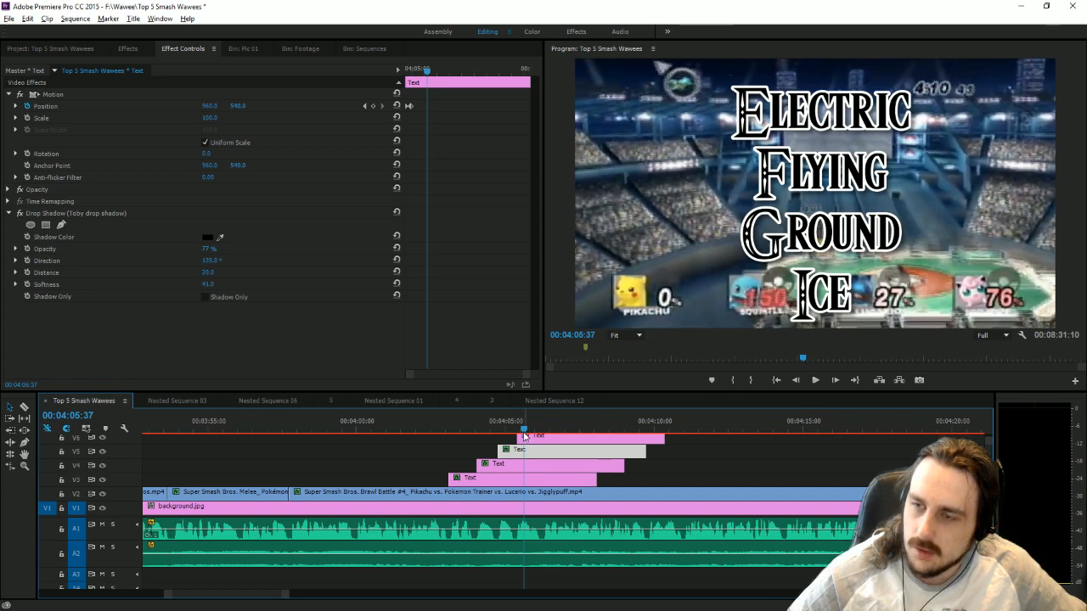
{"action": "left_click", "coordinate": [525, 436]}
{"action": "left_click", "coordinate": [10, 95]}
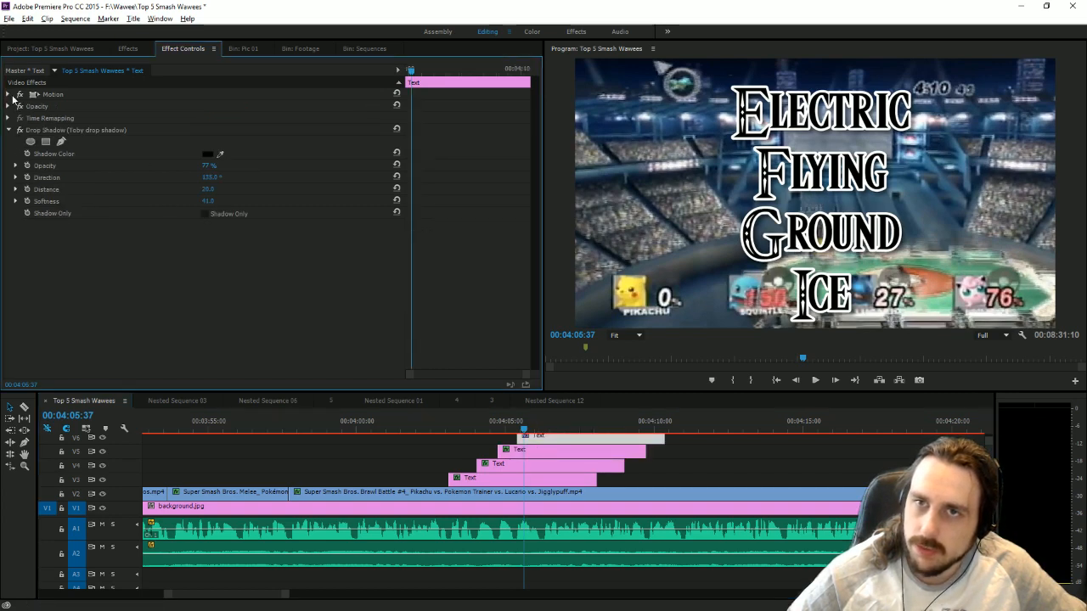
{"action": "left_click_drag", "start_coordinate": [525, 435], "coordinate": [533, 433]}
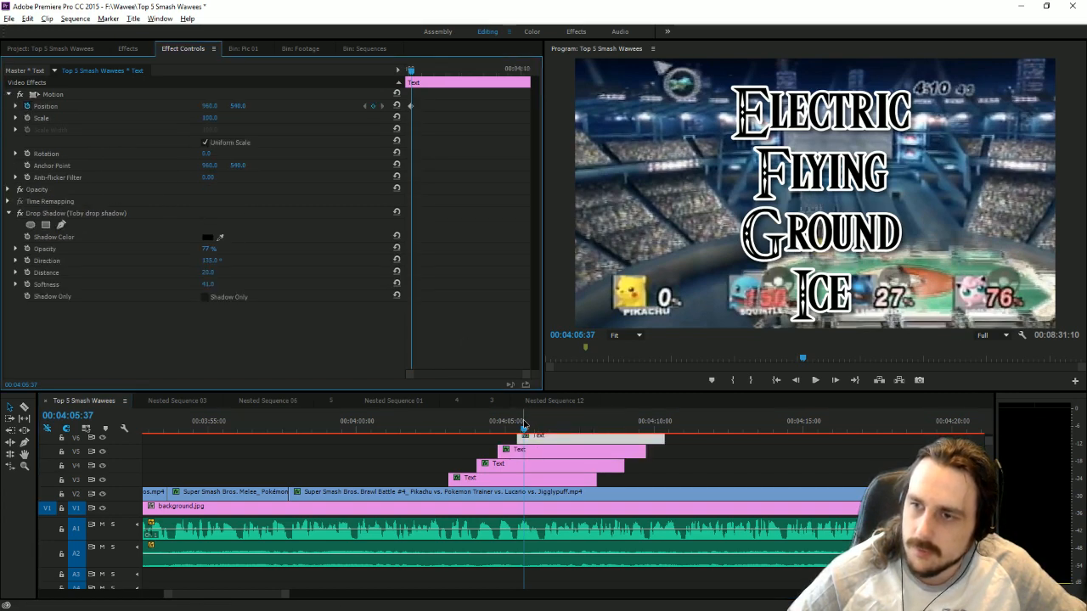
{"action": "left_click", "coordinate": [373, 107]}
{"action": "left_click", "coordinate": [365, 107]}
{"action": "left_click_drag", "start_coordinate": [205, 107], "coordinate": [646, 107]}
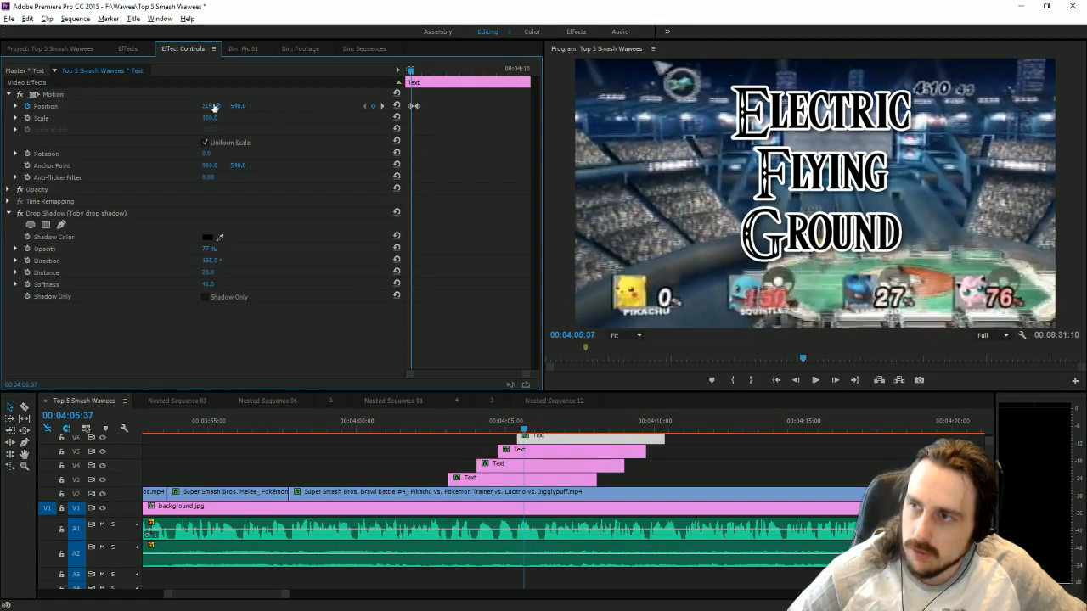
{"action": "left_click", "coordinate": [817, 382]}
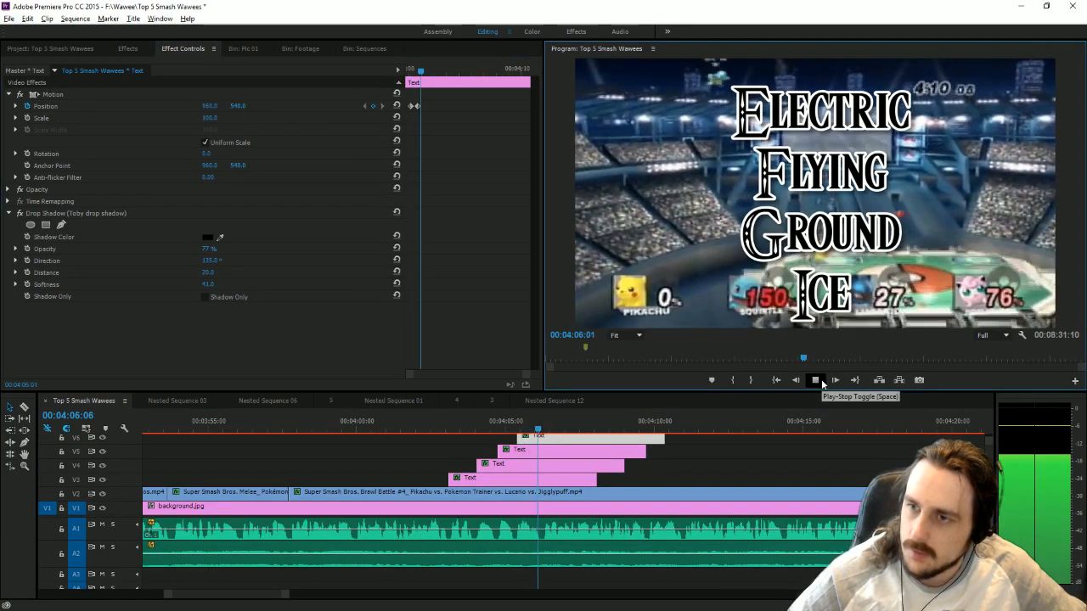
{"action": "left_click", "coordinate": [821, 383]}
Nest the four title clips into one sequence, keeping the name "Nested Sequence 14".
{"action": "left_click_drag", "start_coordinate": [627, 481], "coordinate": [518, 440]}
{"action": "right_click", "coordinate": [520, 441]}
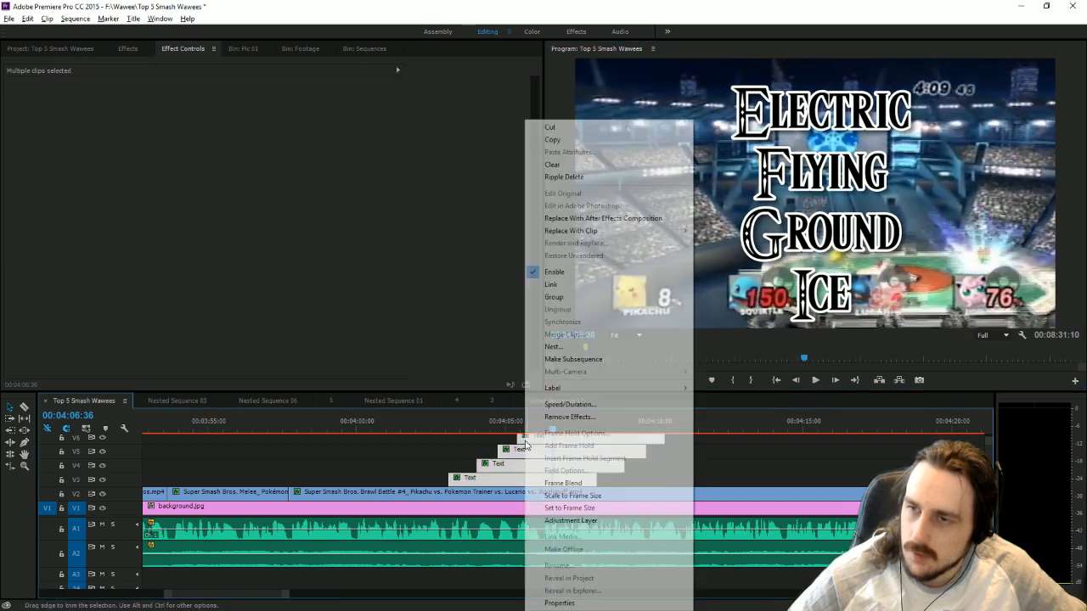
{"action": "left_click", "coordinate": [573, 346]}
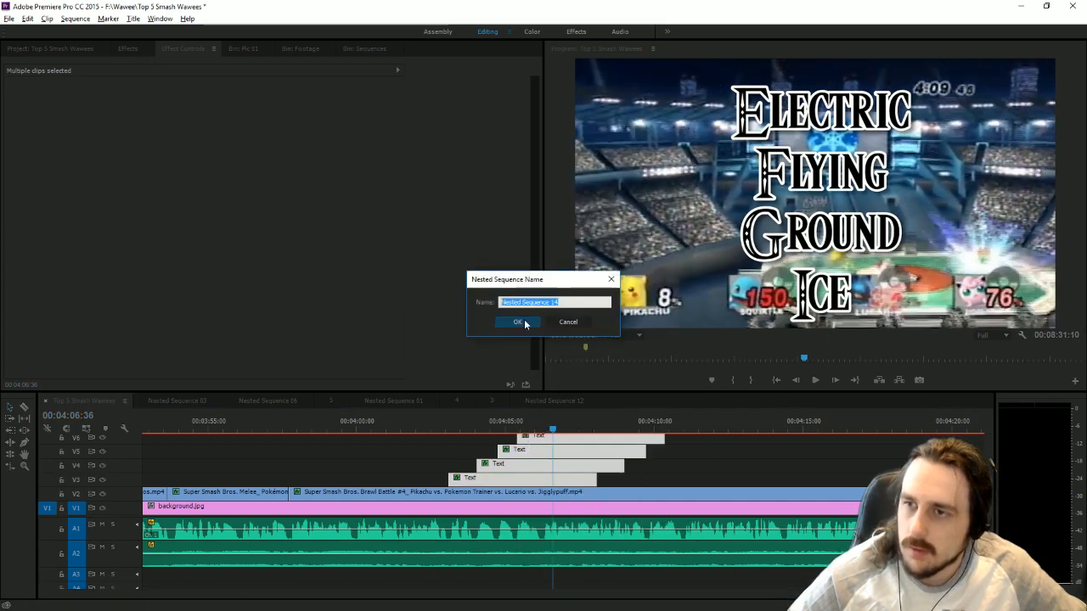
{"action": "left_click", "coordinate": [509, 323]}
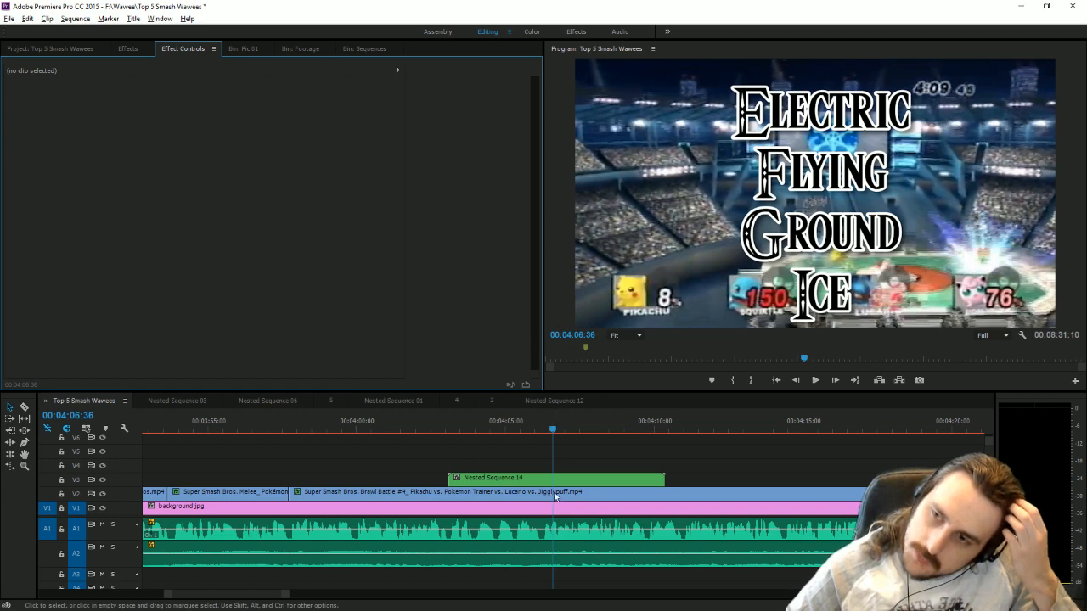
Add an opacity keyframe of 100% to Nested Sequence 14 at 00:04:06:36, and go back to 00:04:06:17.
{"action": "left_click", "coordinate": [553, 485]}
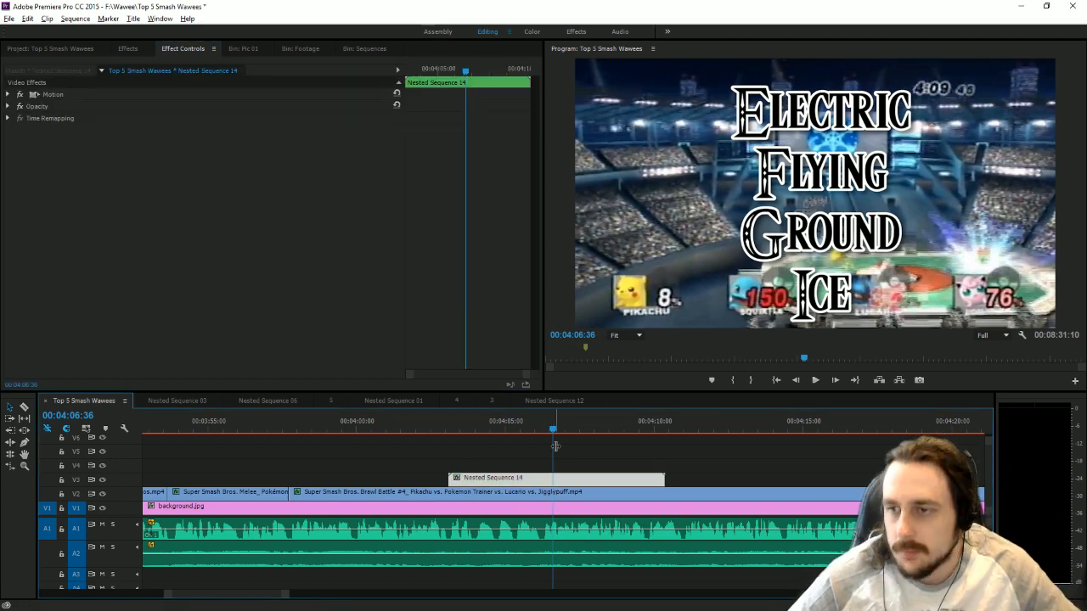
{"action": "left_click", "coordinate": [7, 106]}
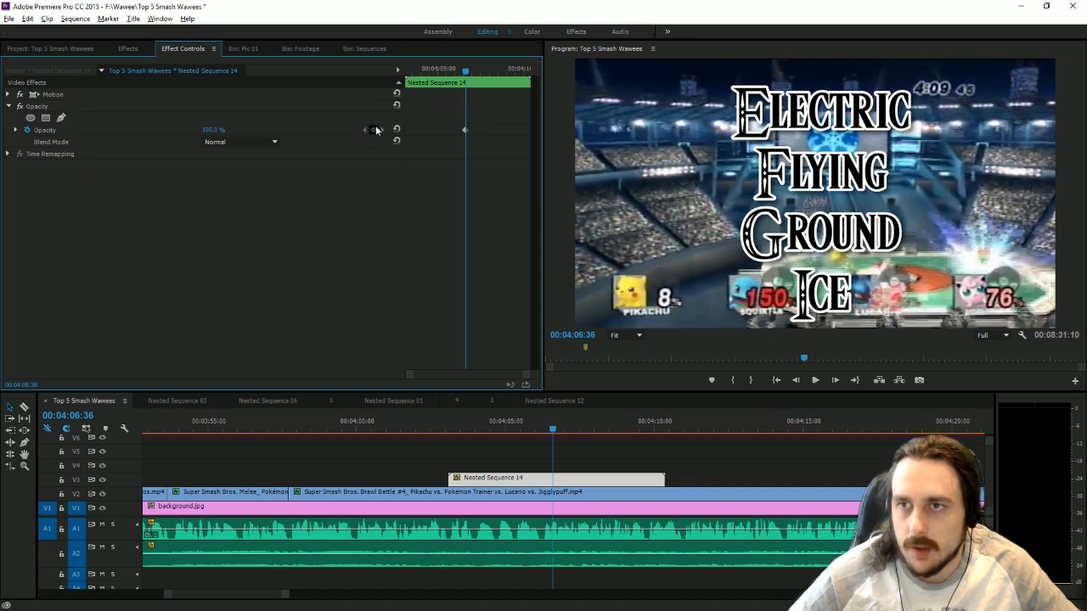
{"action": "left_click_drag", "start_coordinate": [533, 420], "coordinate": [546, 423]}
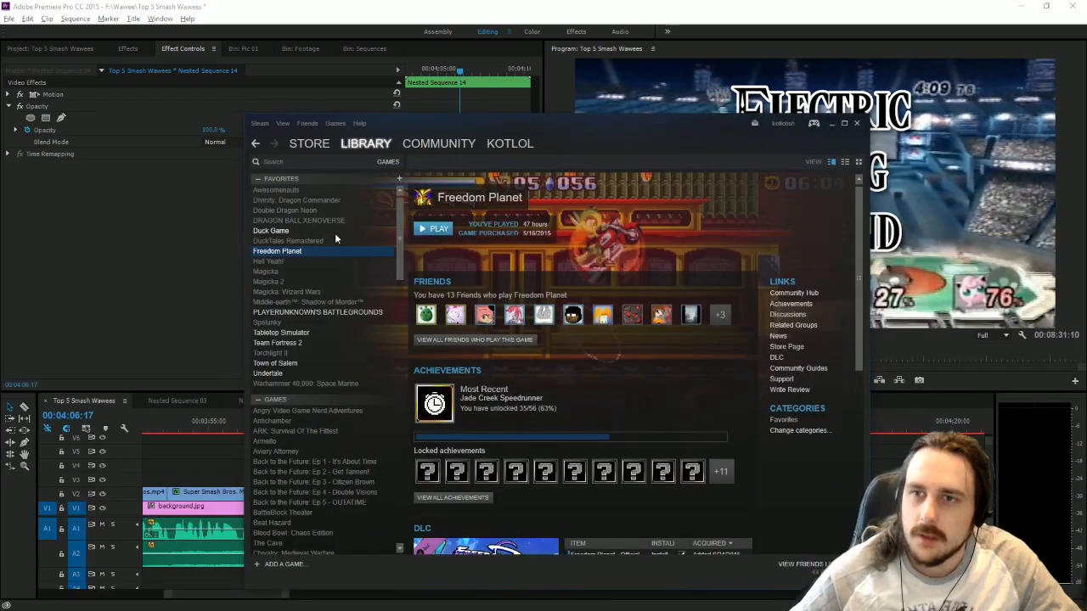
In Steam, look over Freedom Planet's library page and its downloadable content, and close the window.
{"action": "scroll", "coordinate": [579, 395], "scroll_direction": "down", "scroll_amount": 3}
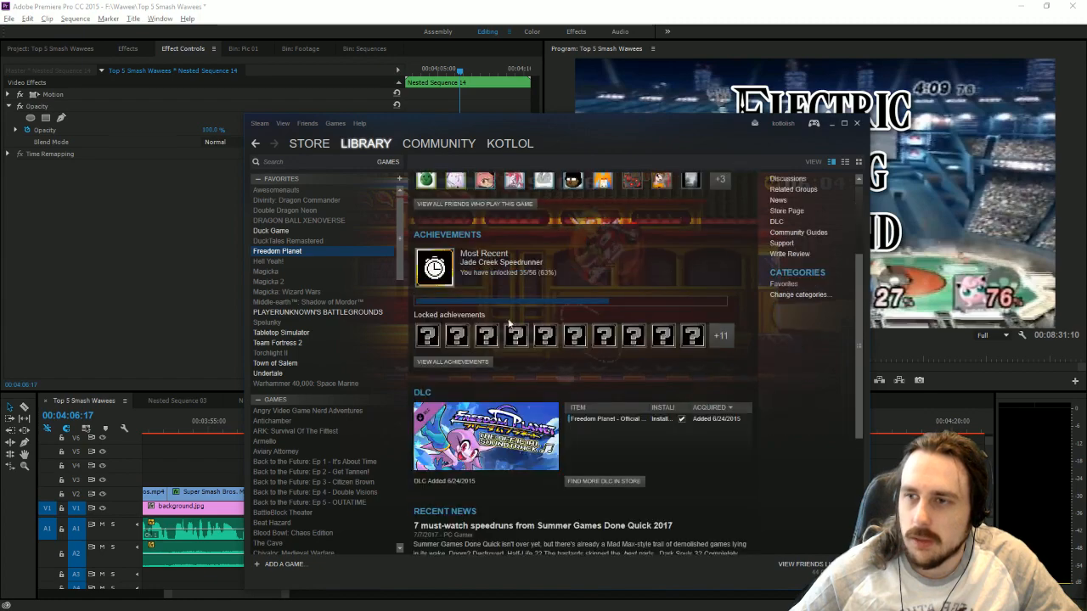
{"action": "scroll", "coordinate": [654, 394], "scroll_direction": "down", "scroll_amount": 5}
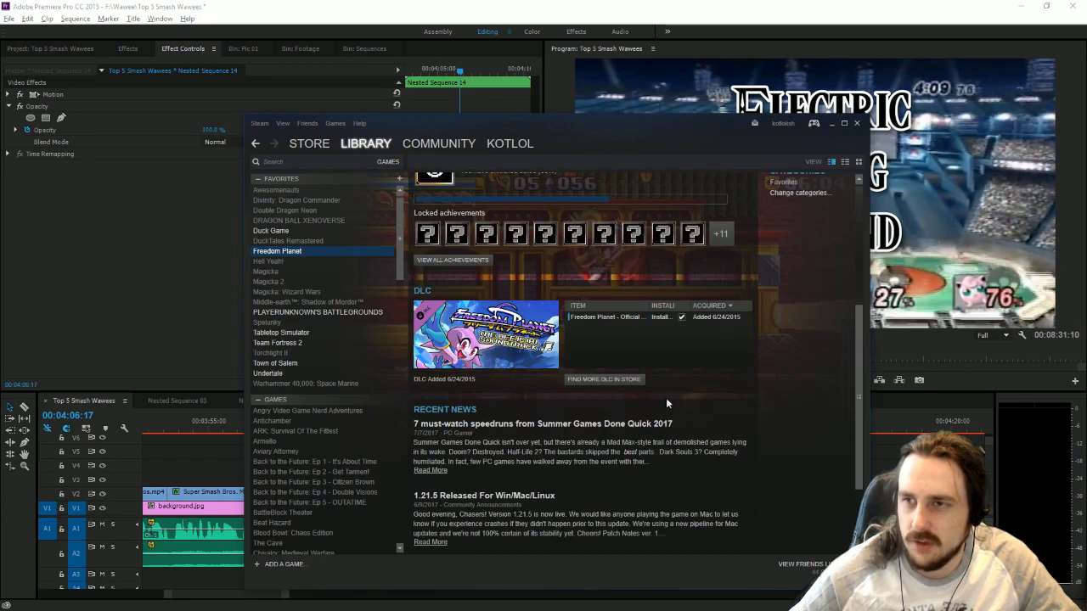
{"action": "scroll", "coordinate": [676, 409], "scroll_direction": "up", "scroll_amount": 5}
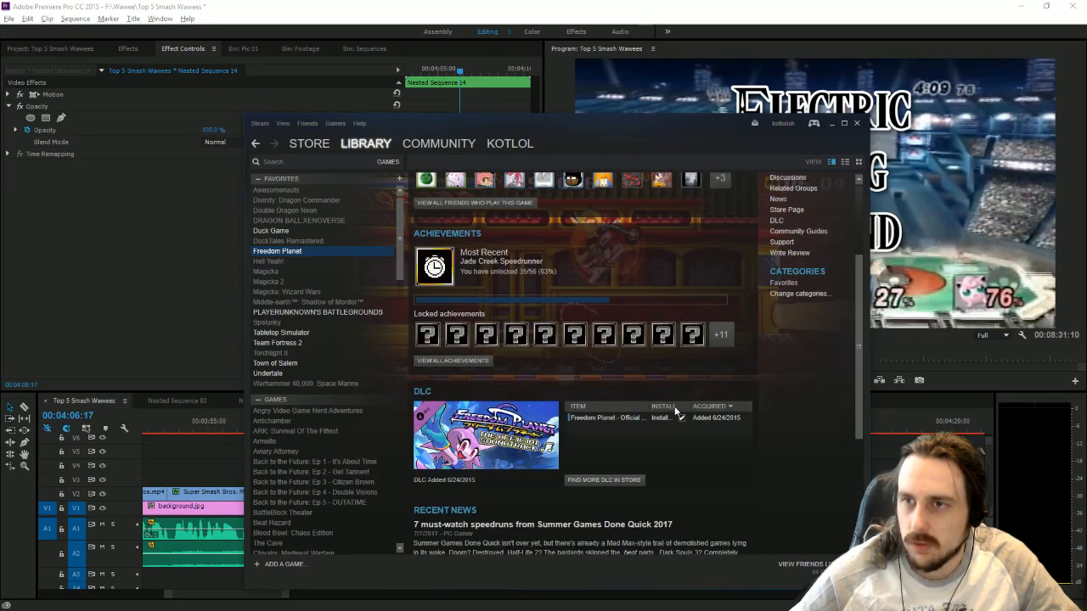
{"action": "scroll", "coordinate": [611, 365], "scroll_direction": "up", "scroll_amount": 3}
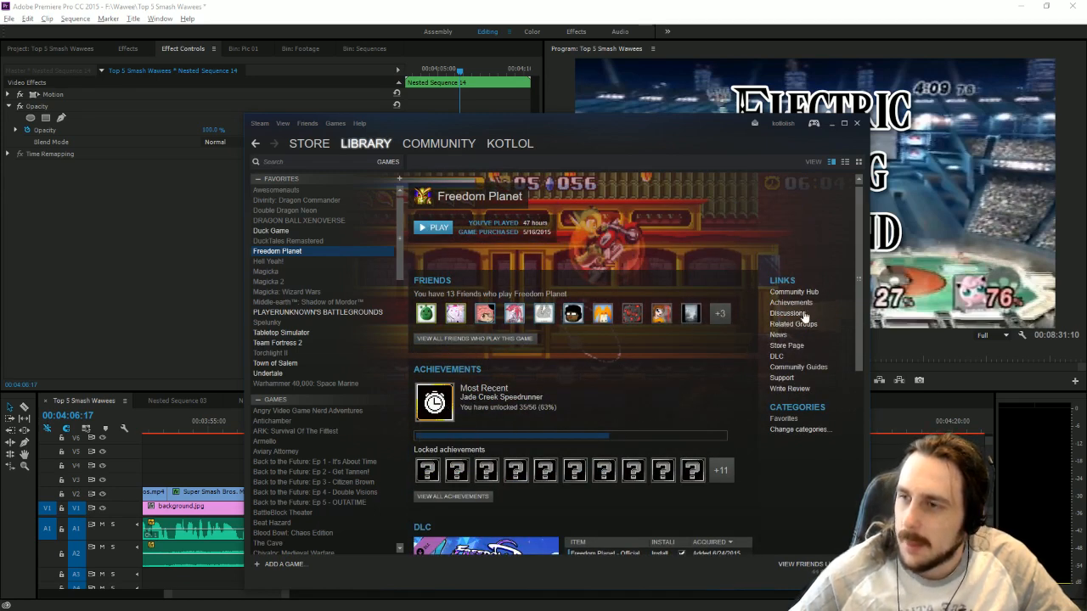
{"action": "left_click", "coordinate": [776, 356]}
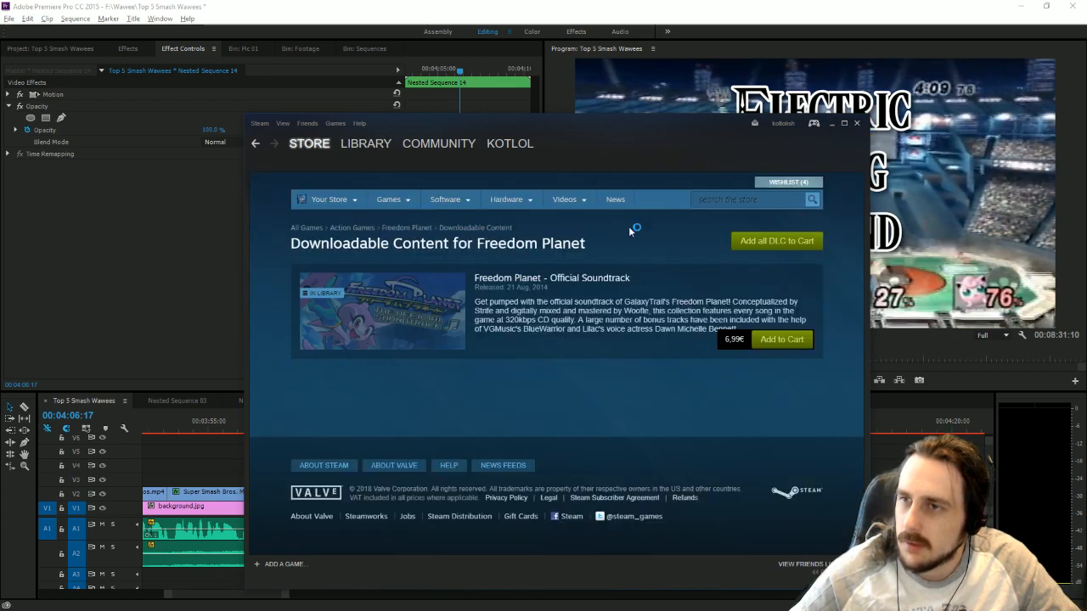
{"action": "left_click", "coordinate": [856, 123]}
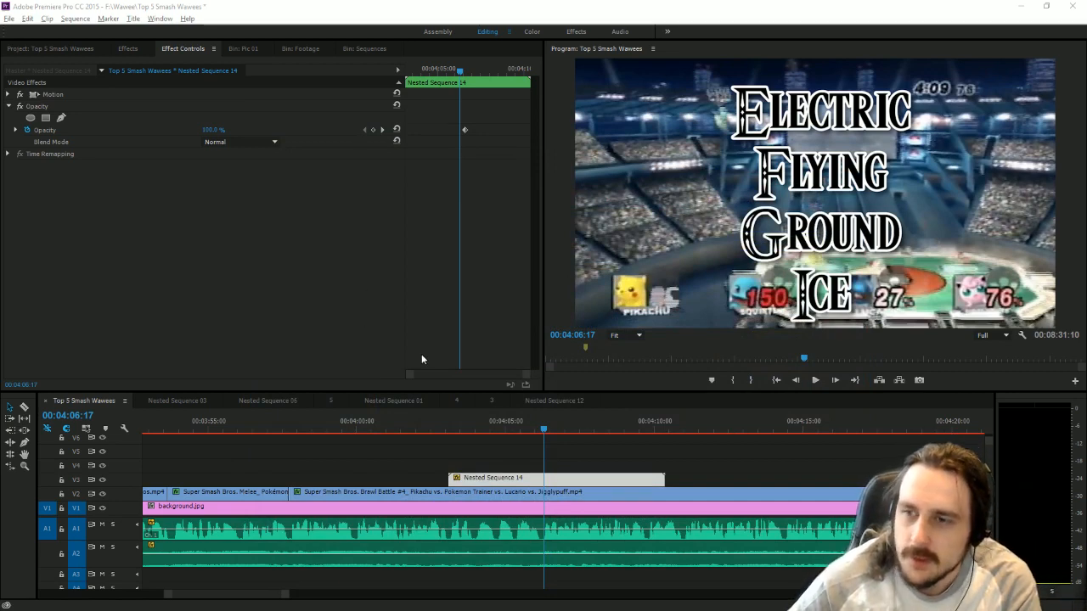
Fade out Nested Sequence 14 from 100% opacity at 00:04:06:17 to 0% at 00:04:06:36, and trim its end to the last keyframe.
{"action": "left_click", "coordinate": [373, 130]}
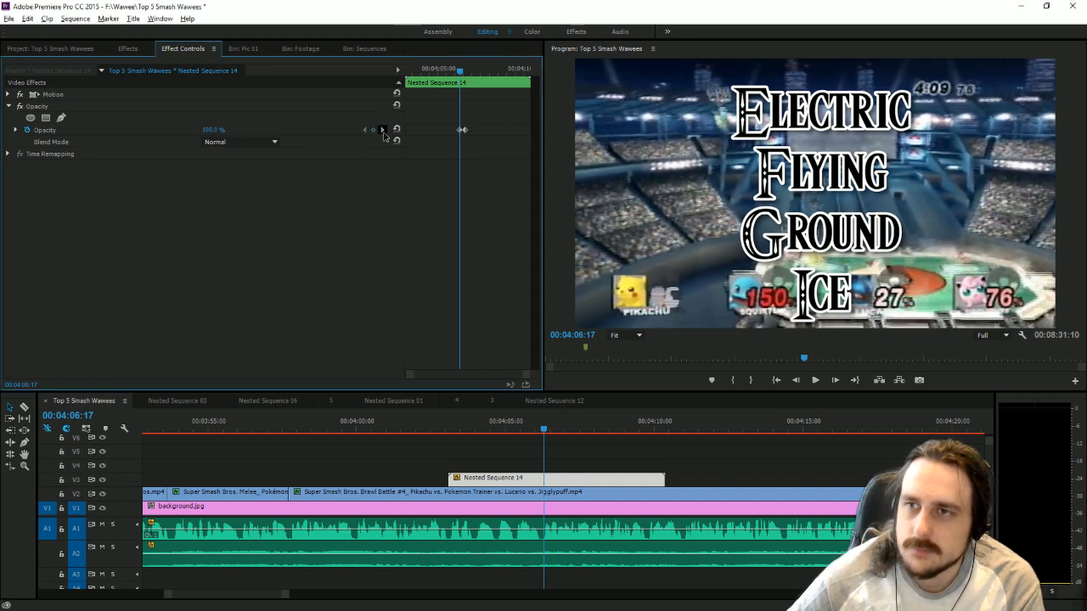
{"action": "left_click", "coordinate": [383, 130]}
{"action": "left_click_drag", "start_coordinate": [210, 129], "coordinate": [125, 129]}
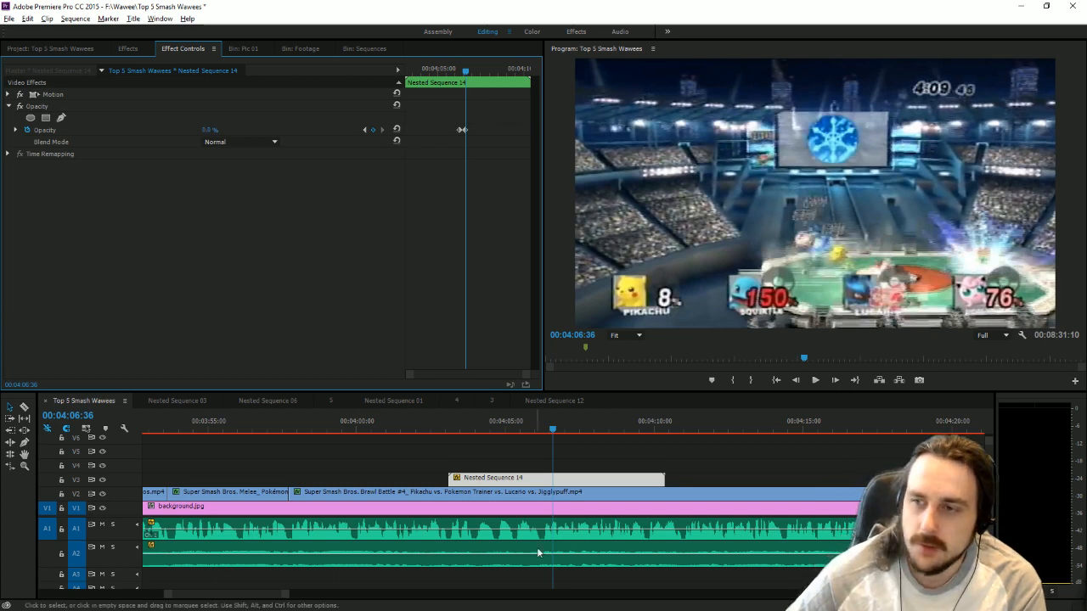
{"action": "left_click_drag", "start_coordinate": [449, 478], "coordinate": [549, 463]}
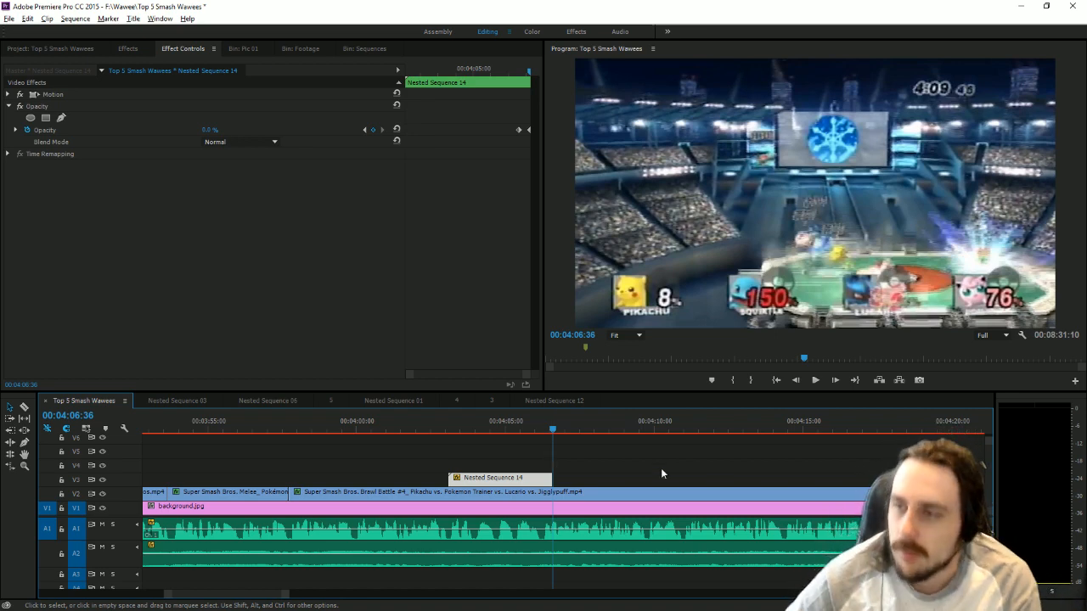
Play on past the titles and split the Brawl gameplay clip on V2 at 00:04:11:01.
{"action": "left_click", "coordinate": [815, 381]}
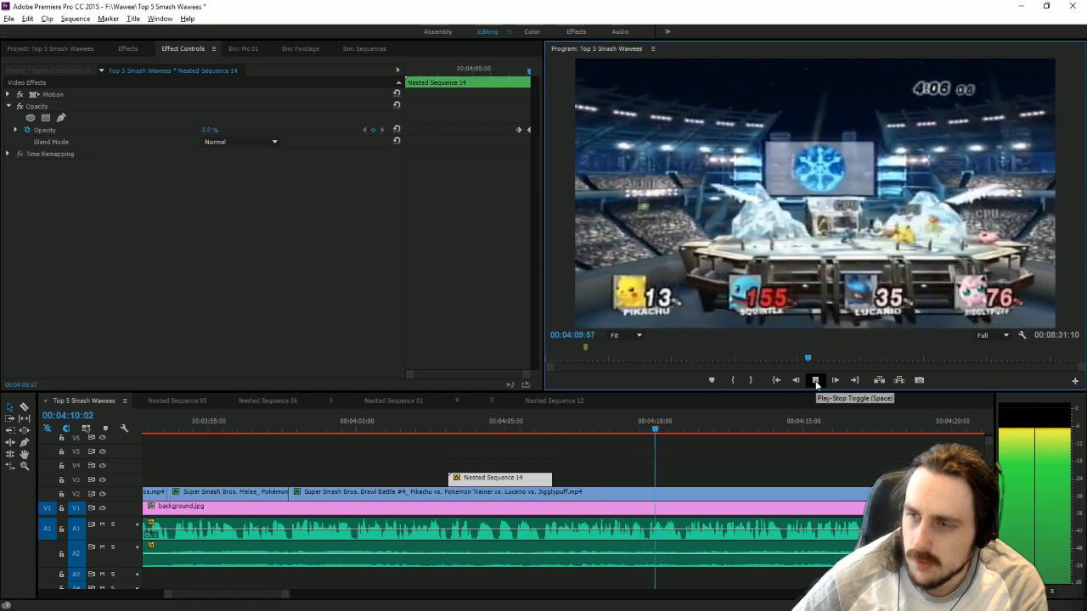
{"action": "left_click", "coordinate": [816, 381]}
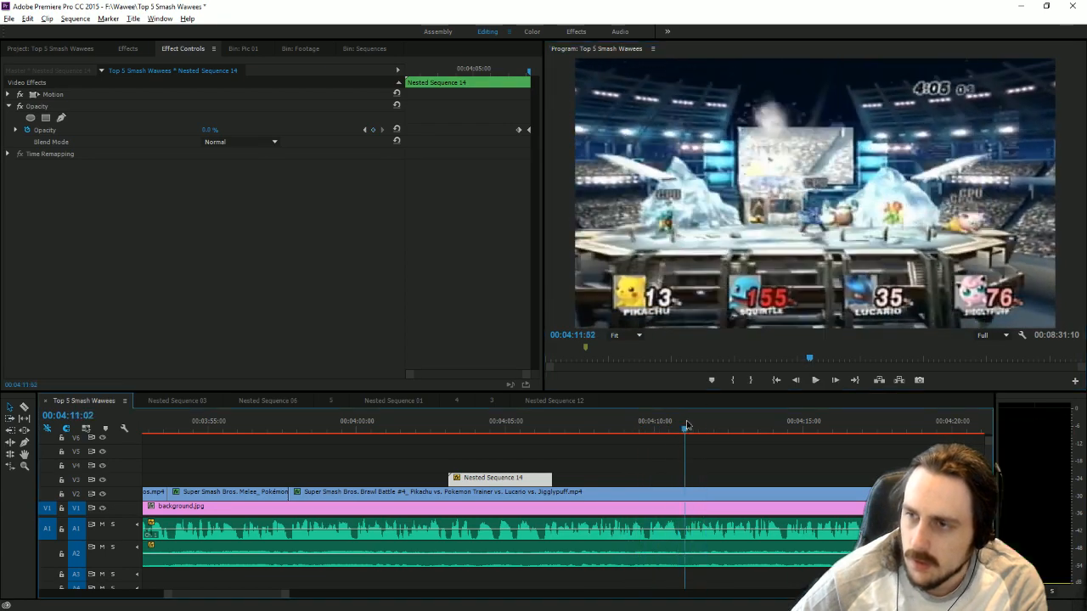
{"action": "left_click", "coordinate": [24, 407]}
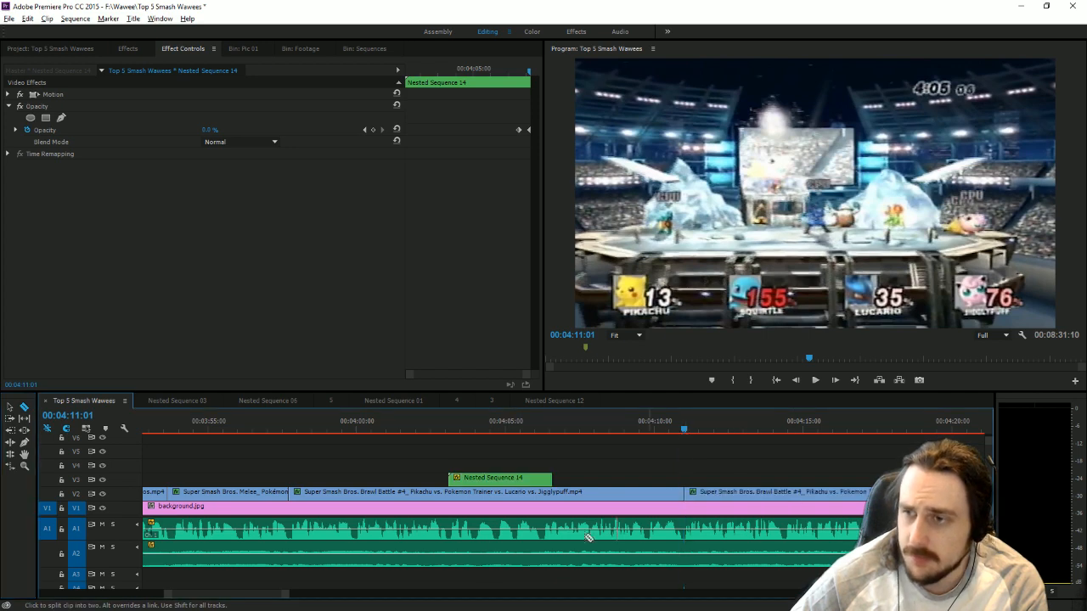
{"action": "left_click", "coordinate": [685, 493]}
Find a different part of the match in the remaining gameplay clip and split it at 00:05:37:00.
{"action": "left_click_drag", "start_coordinate": [282, 601], "coordinate": [607, 595]}
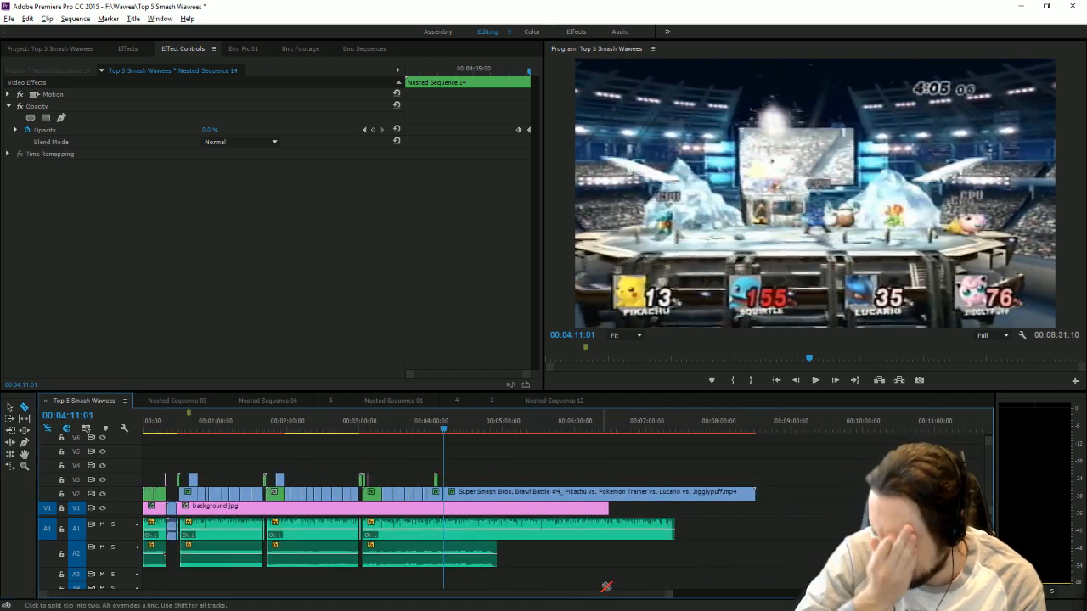
{"action": "left_click_drag", "start_coordinate": [499, 424], "coordinate": [547, 425]}
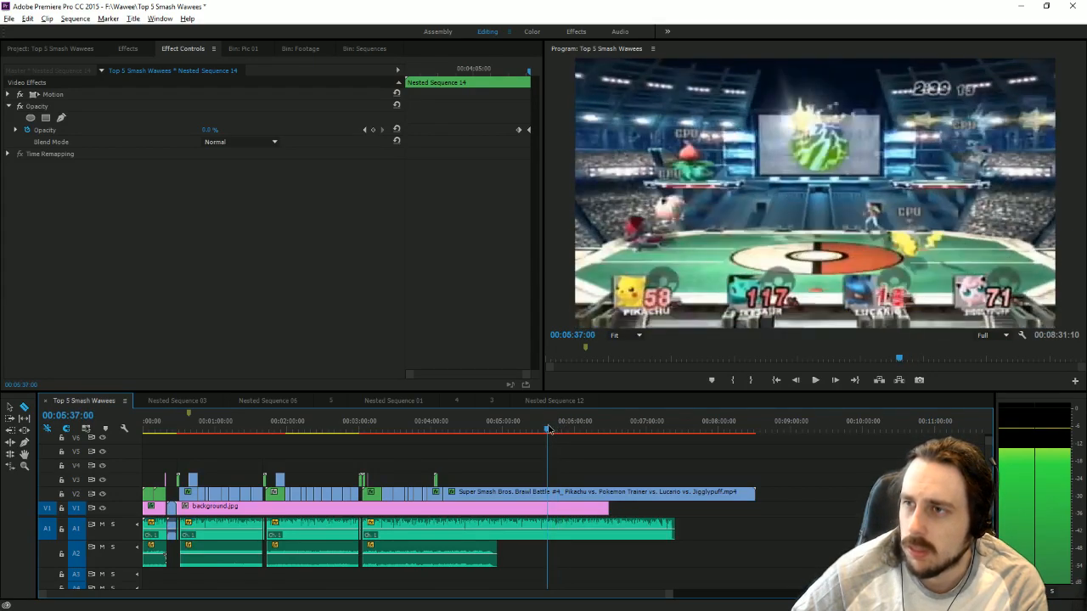
{"action": "key", "text": "c"}
{"action": "left_click", "coordinate": [554, 491]}
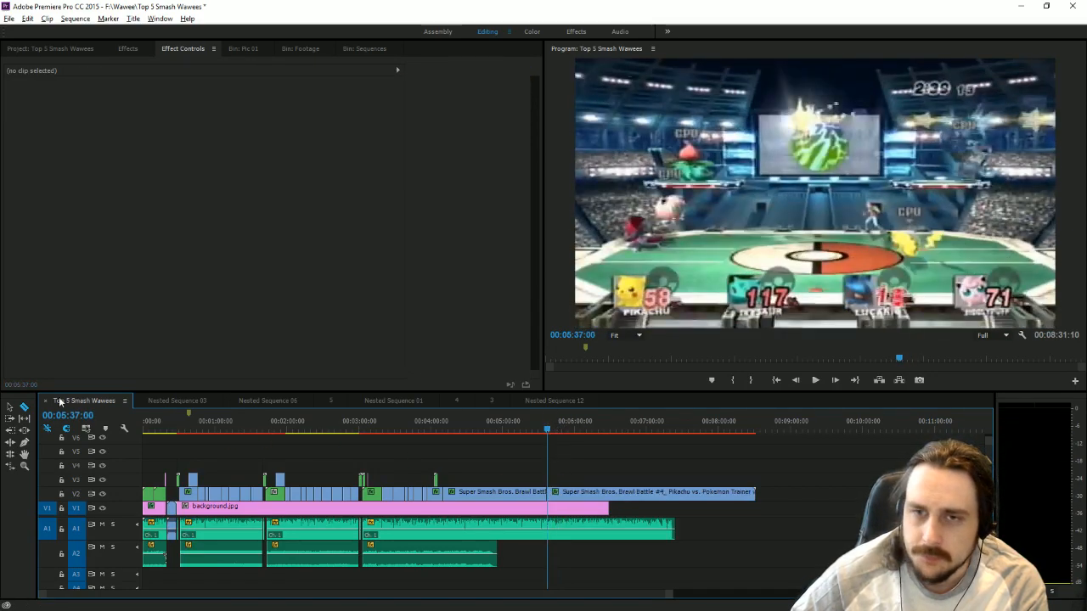
Move the gameplay piece after the 00:05:37:00 cut back to start at the 00:04:11:01 cut, overwriting the footage between.
{"action": "left_click", "coordinate": [10, 407]}
{"action": "left_click_drag", "start_coordinate": [610, 496], "coordinate": [502, 496]}
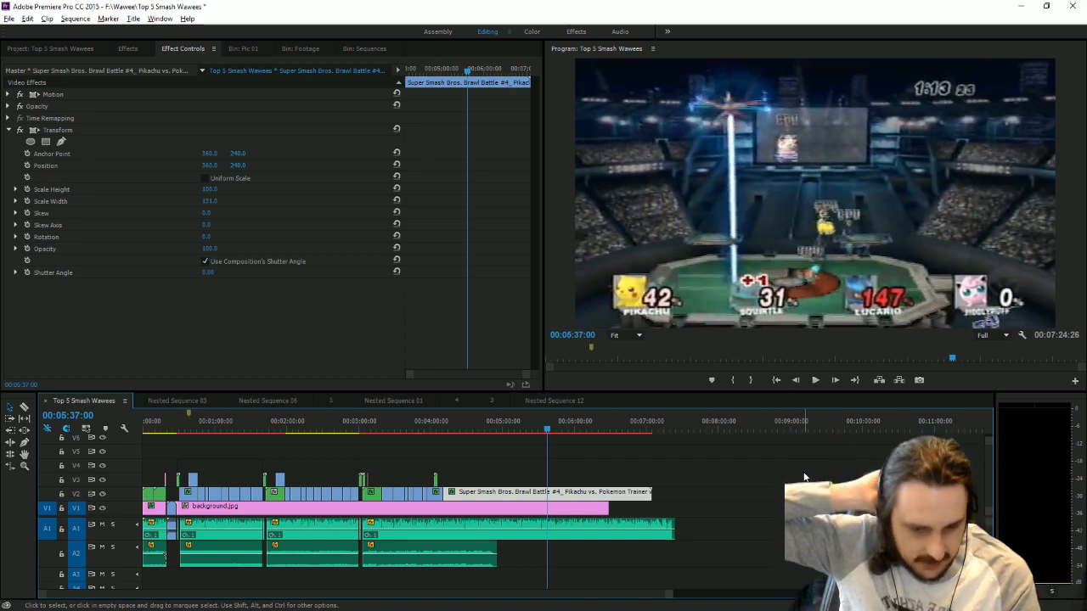
{"action": "key", "text": "ctrl+s"}
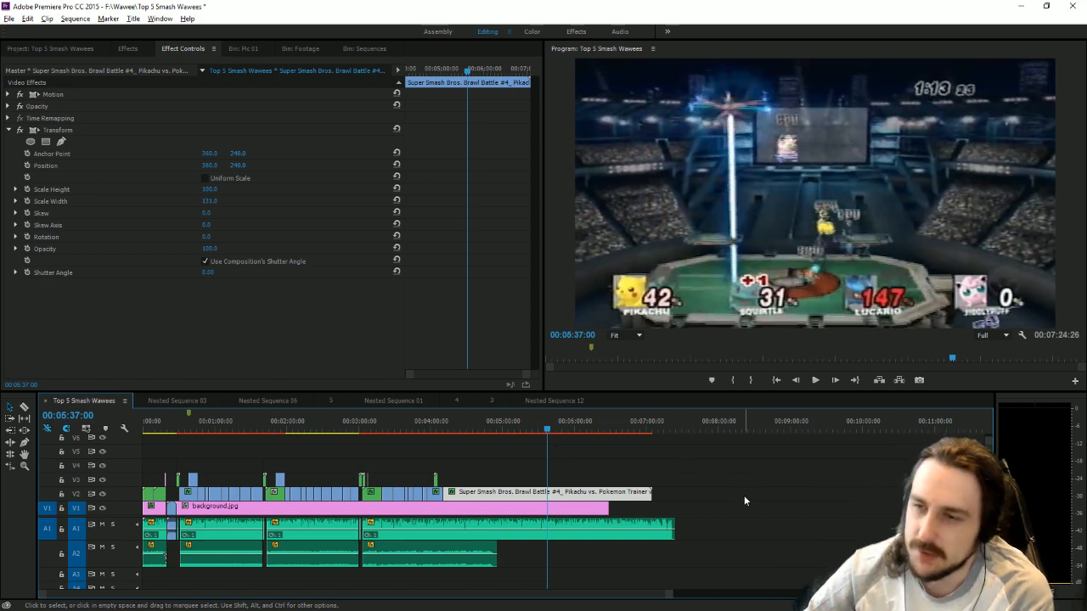
Play the moved gameplay footage from 00:04:11:31 and split it at 00:04:21:46.
{"action": "left_click", "coordinate": [448, 426]}
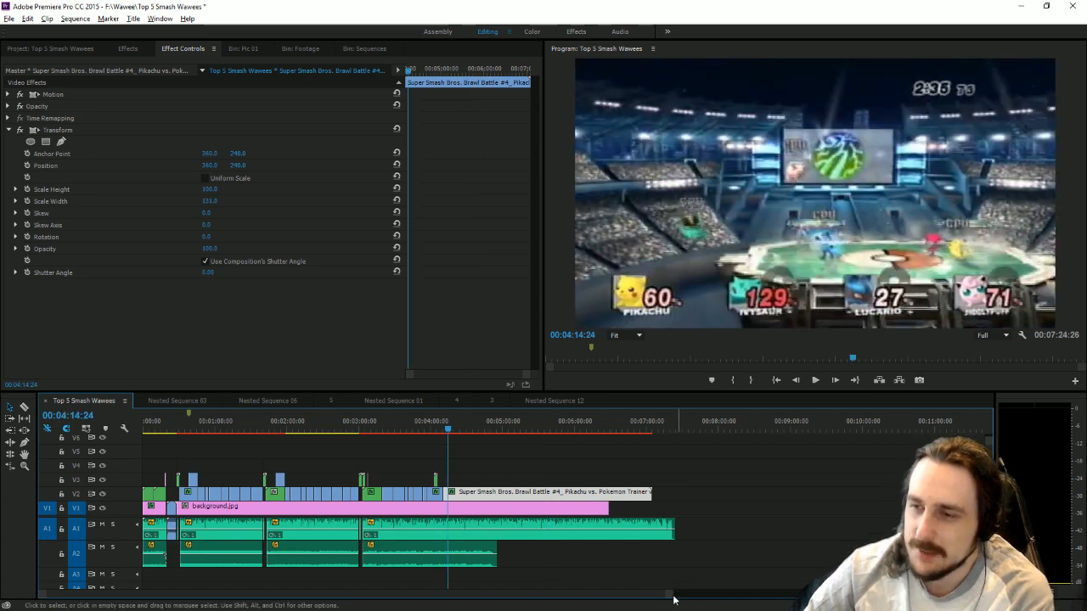
{"action": "left_click_drag", "start_coordinate": [669, 596], "coordinate": [469, 607]}
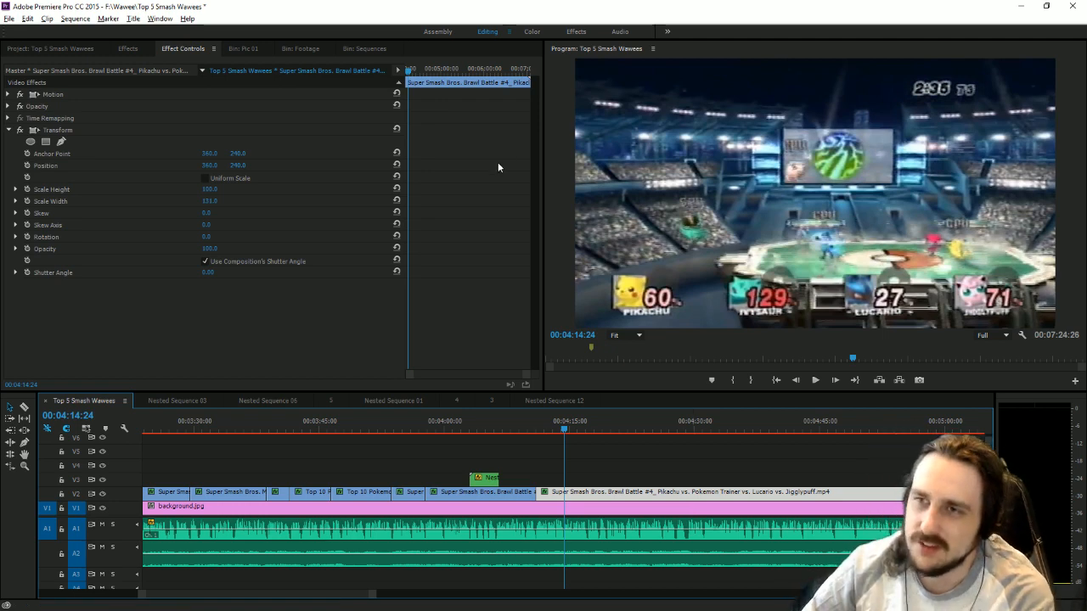
{"action": "left_click", "coordinate": [544, 424]}
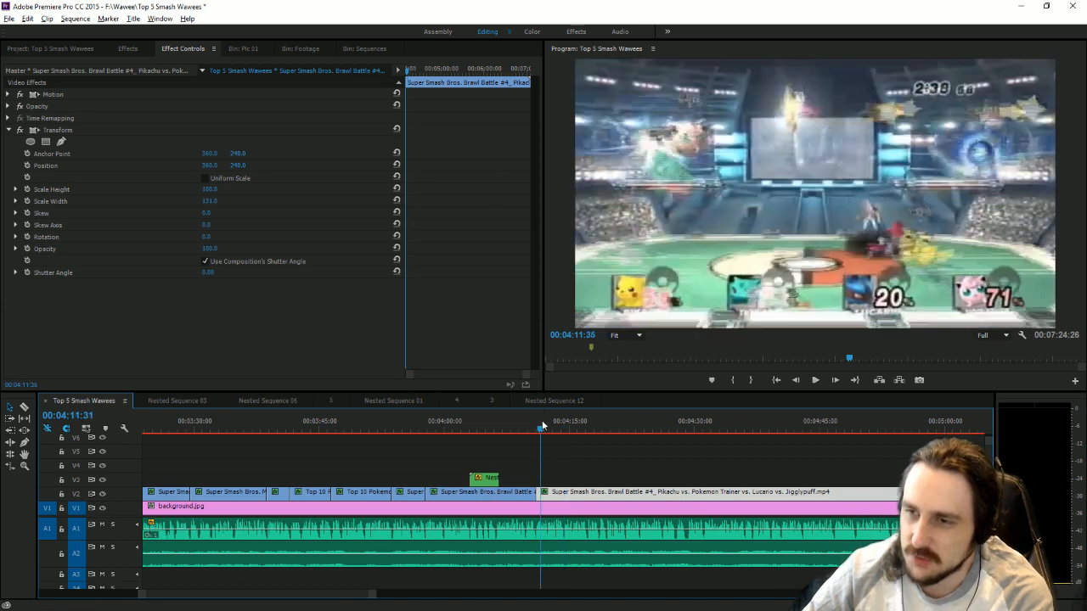
{"action": "left_click", "coordinate": [814, 380]}
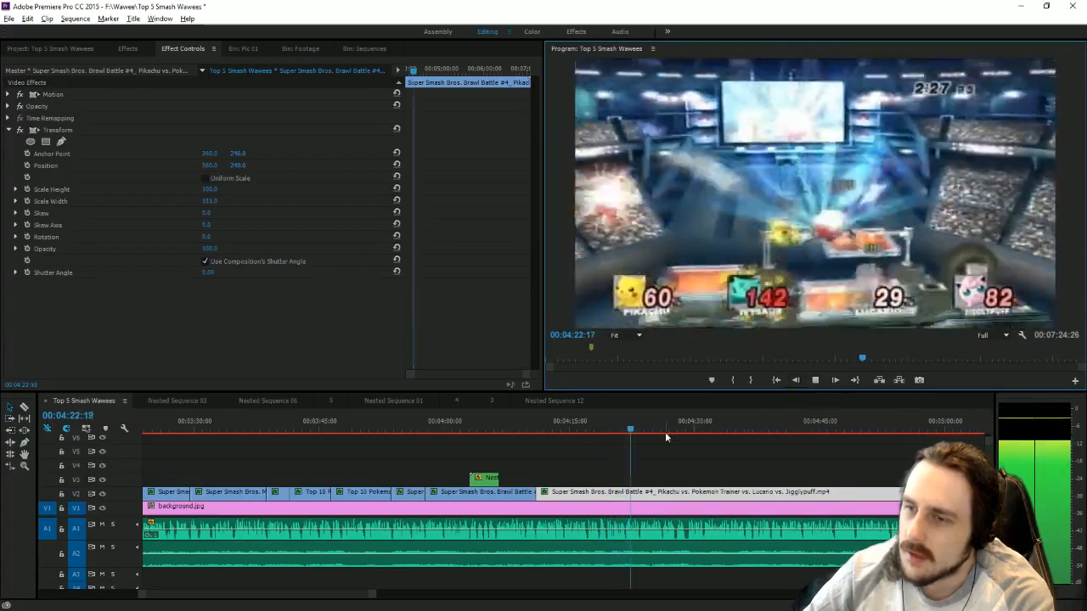
{"action": "left_click", "coordinate": [616, 431]}
{"action": "left_click_drag", "start_coordinate": [617, 431], "coordinate": [626, 433]}
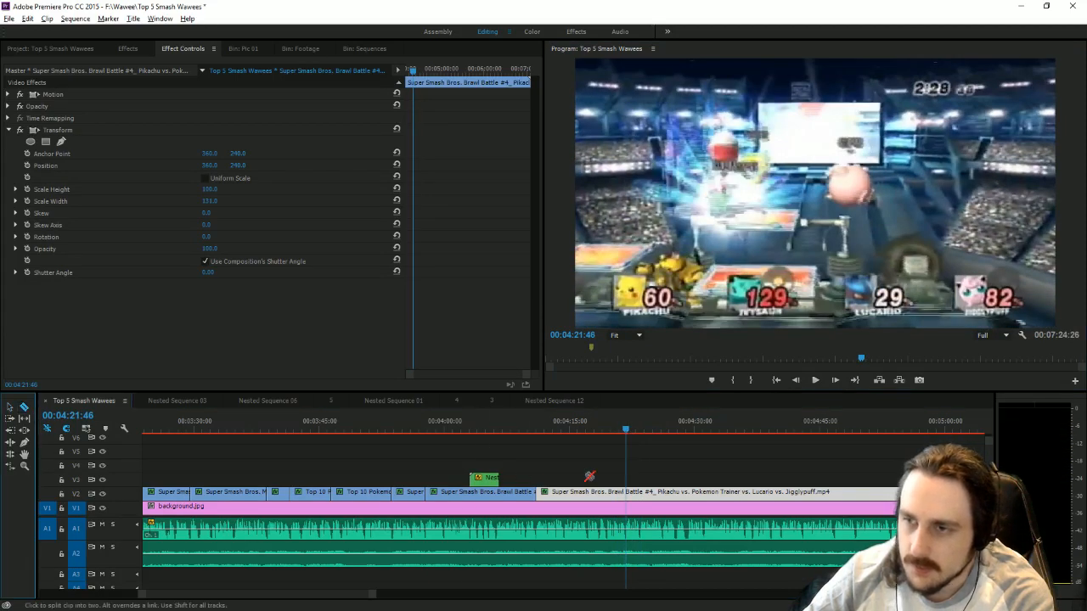
{"action": "key", "text": "ctrl+k"}
{"action": "left_click", "coordinate": [10, 408]}
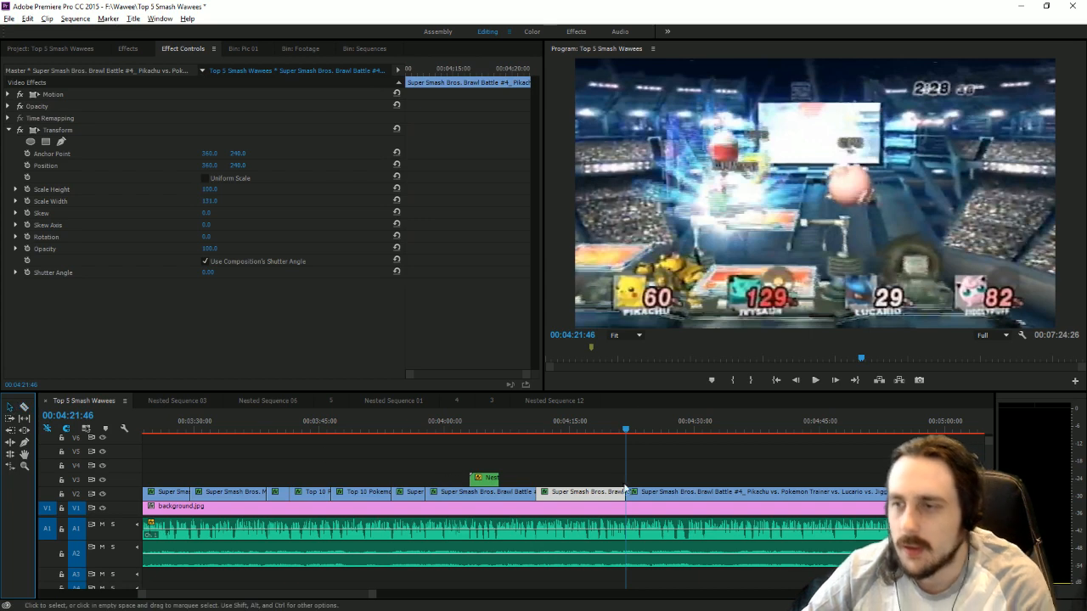
Trim the start of the last gameplay piece to 00:05:41:31 and move it against the cut at 00:04:21:46.
{"action": "left_click", "coordinate": [651, 497]}
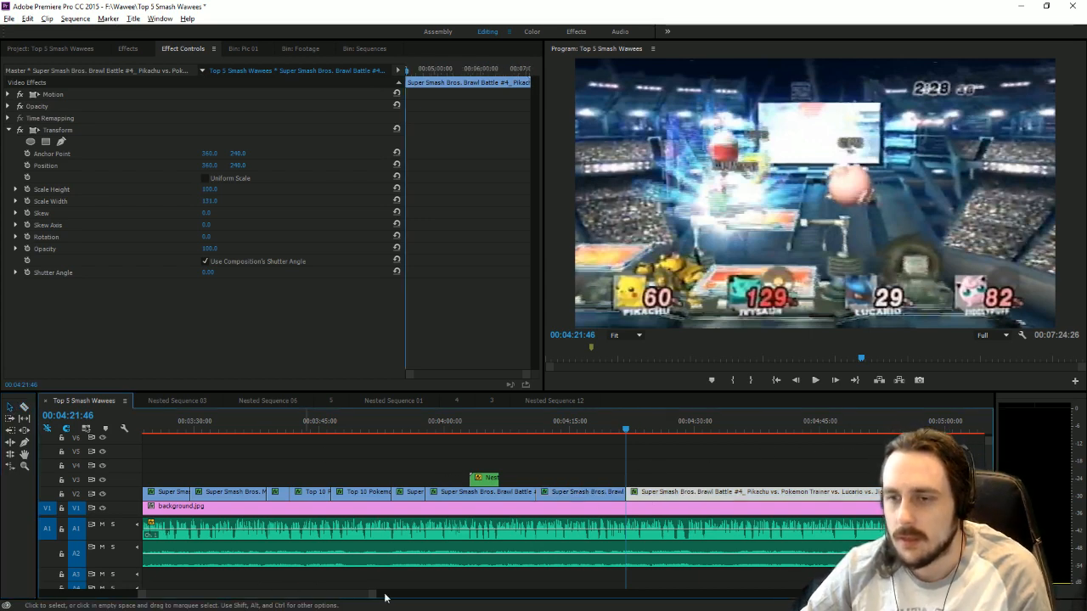
{"action": "left_click_drag", "start_coordinate": [372, 596], "coordinate": [594, 593]}
{"action": "left_click_drag", "start_coordinate": [645, 429], "coordinate": [670, 430]}
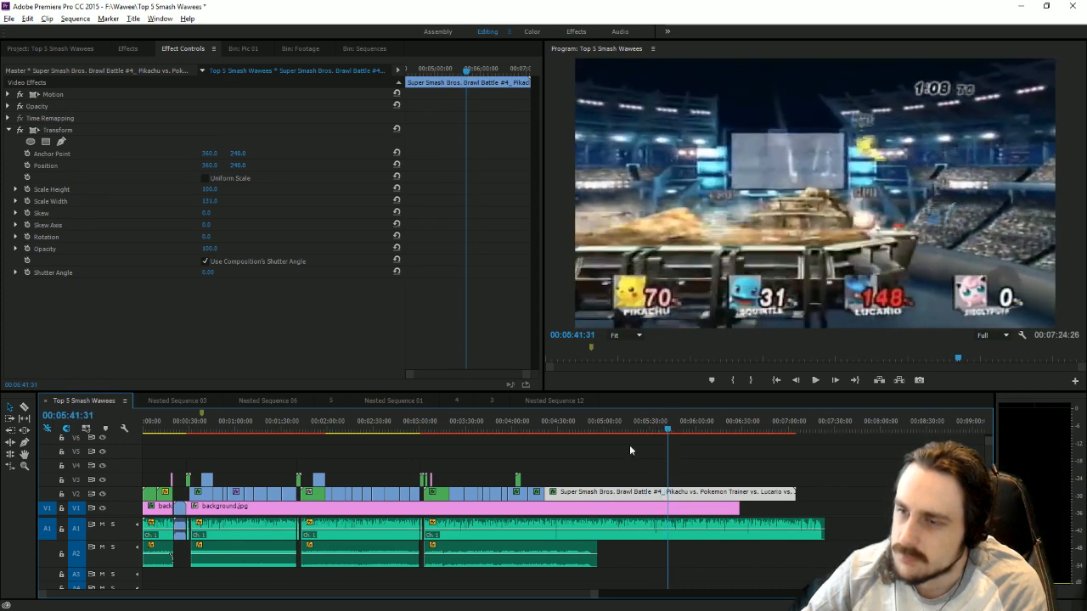
{"action": "left_click_drag", "start_coordinate": [549, 493], "coordinate": [571, 499]}
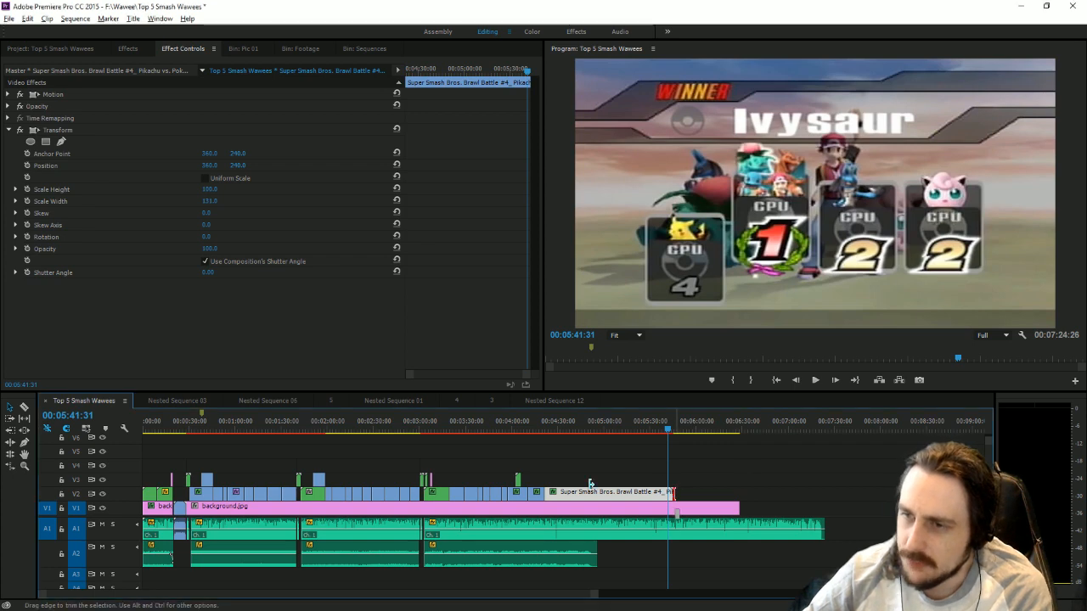
Shorten the last gameplay piece on V2 so that it ends at 00:04:27:49.
{"action": "left_click_drag", "start_coordinate": [672, 492], "coordinate": [557, 492]}
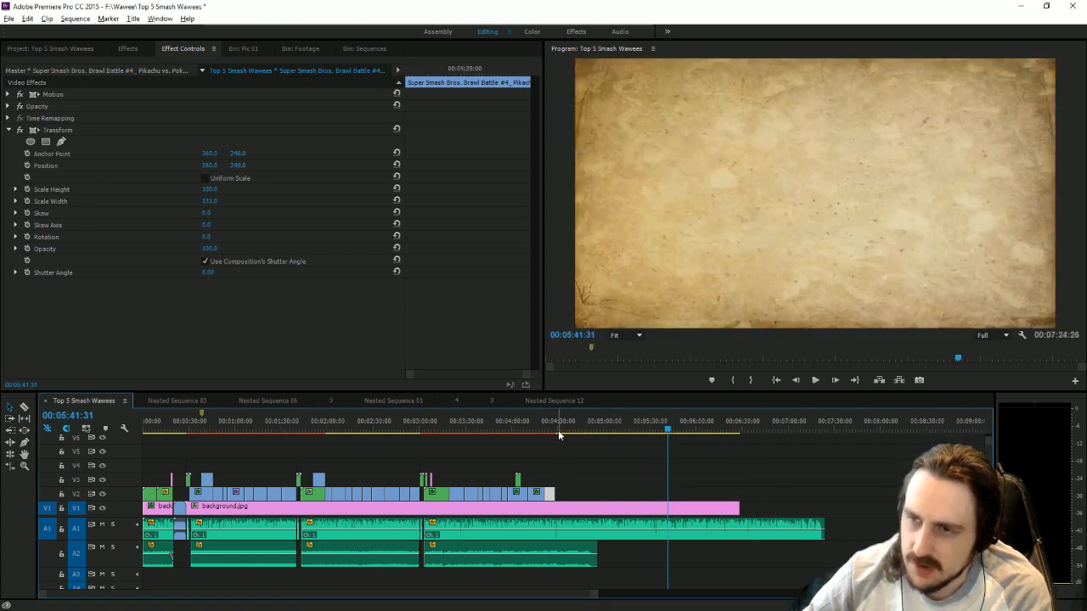
{"action": "left_click_drag", "start_coordinate": [593, 596], "coordinate": [378, 575]}
{"action": "left_click", "coordinate": [510, 427]}
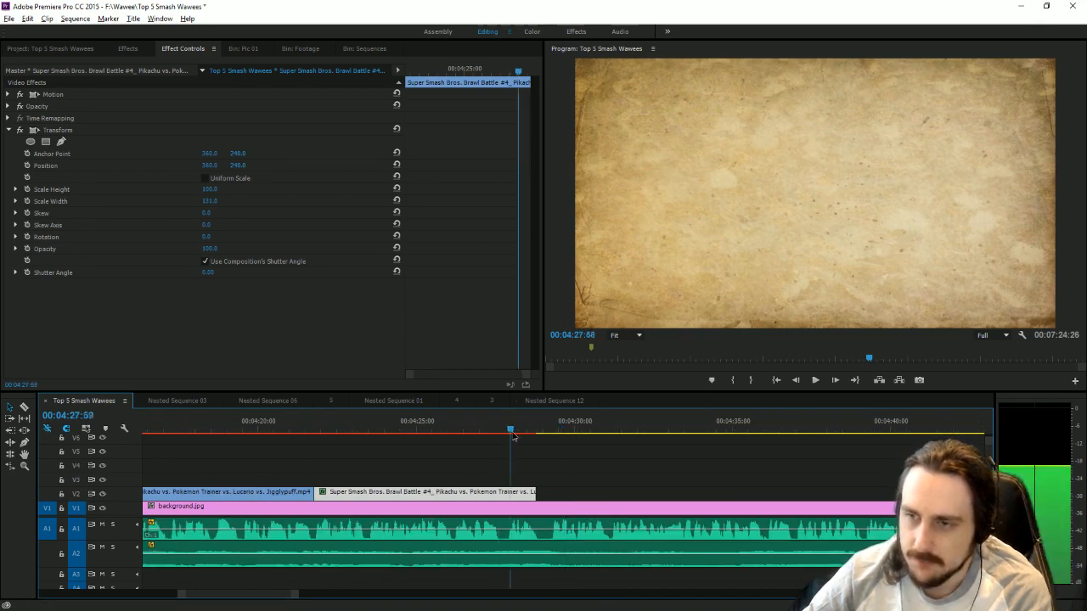
{"action": "key", "text": "space"}
{"action": "left_click_drag", "start_coordinate": [508, 456], "coordinate": [507, 456]}
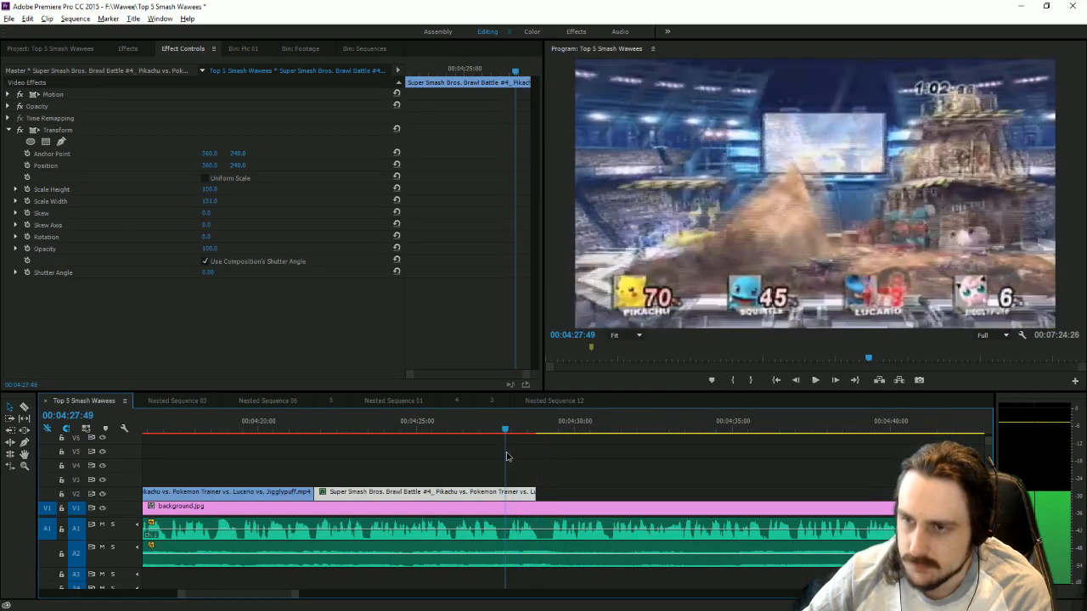
{"action": "left_click_drag", "start_coordinate": [536, 494], "coordinate": [505, 495]}
Split the audio clips on A1 and A2 at 00:04:27:49, where the last gameplay piece ends.
{"action": "left_click", "coordinate": [25, 407]}
{"action": "left_click_drag", "start_coordinate": [439, 428], "coordinate": [328, 433]}
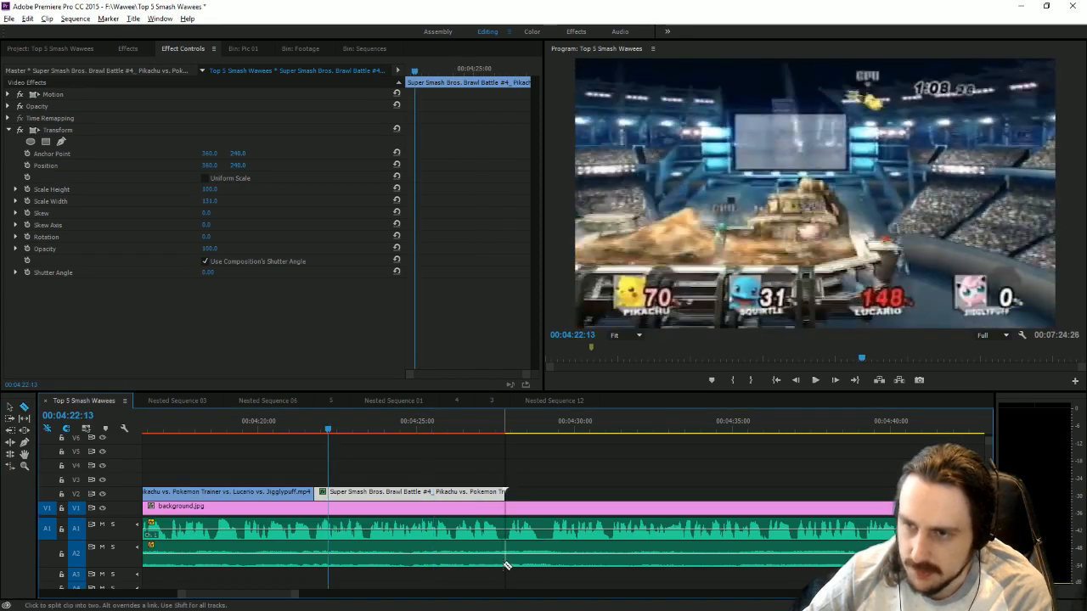
{"action": "left_click", "coordinate": [505, 564]}
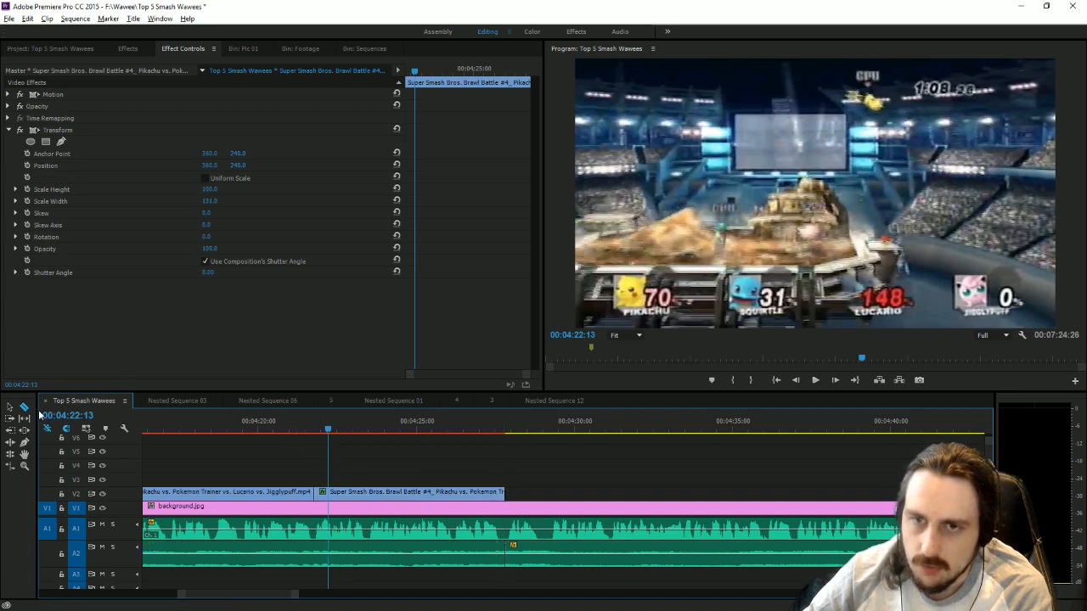
{"action": "left_click", "coordinate": [508, 530]}
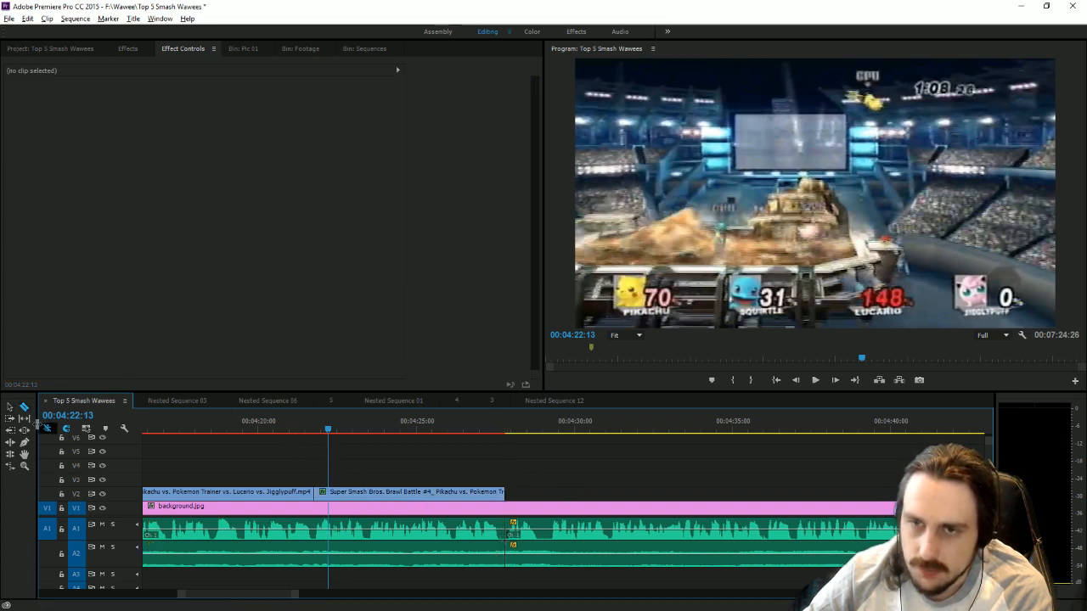
Delete the leftover Pokémon Stadium music piece on A2 that follows the cut at 00:04:27:49.
{"action": "left_click", "coordinate": [11, 409]}
{"action": "left_click", "coordinate": [537, 560]}
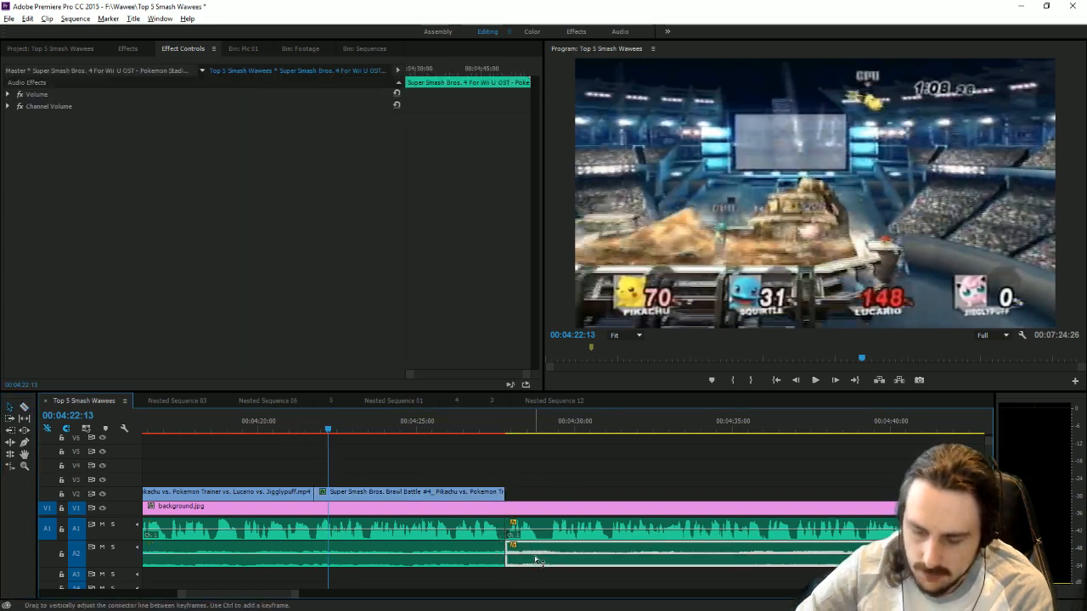
{"action": "key", "text": "Delete"}
Move the remaining narration clip on A1 later so that it starts at about 00:04:30:14, leaving a gap after the gameplay.
{"action": "key", "text": "End"}
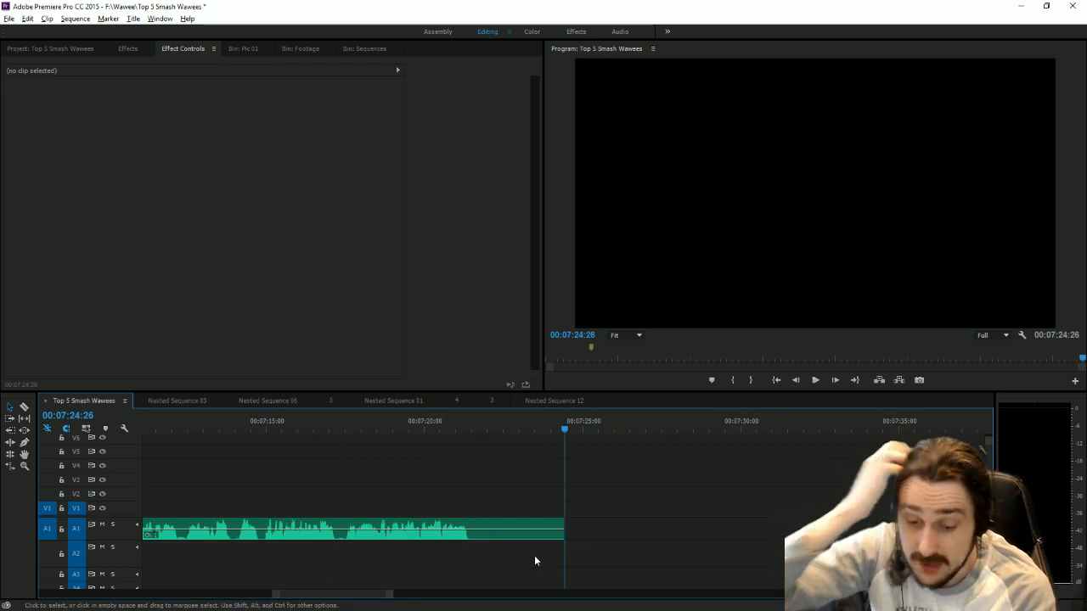
{"action": "mouse_move", "coordinate": [393, 595]}
{"action": "left_mouse_down"}
{"action": "mouse_move", "coordinate": [586, 597]}
{"action": "mouse_move", "coordinate": [378, 605]}
{"action": "left_mouse_up"}
{"action": "left_click_drag", "start_coordinate": [522, 433], "coordinate": [528, 432]}
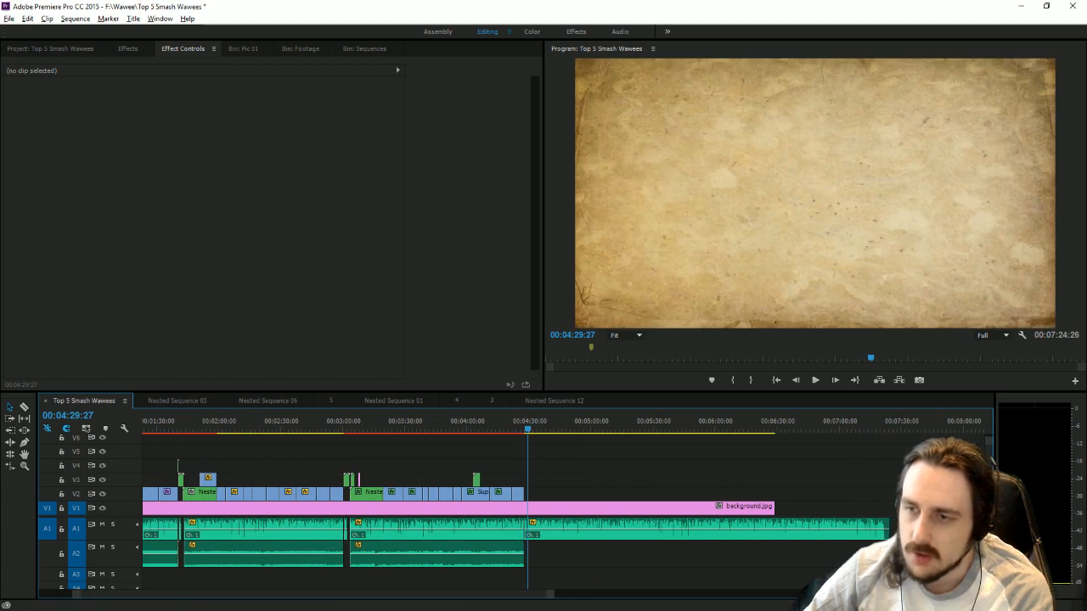
{"action": "left_click_drag", "start_coordinate": [552, 594], "coordinate": [353, 564]}
{"action": "left_click_drag", "start_coordinate": [426, 515], "coordinate": [702, 518]}
{"action": "left_click", "coordinate": [545, 563]}
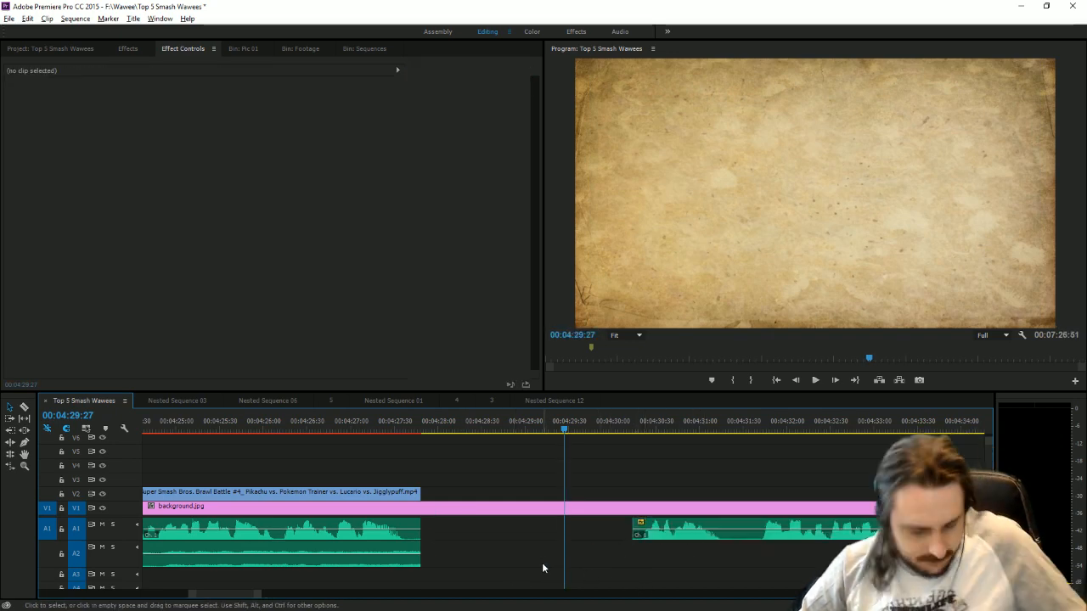
Add a volume Level keyframe at 00:04:27:49, the end of the Pokémon Stadium music clip on A2.
{"action": "left_click", "coordinate": [353, 563]}
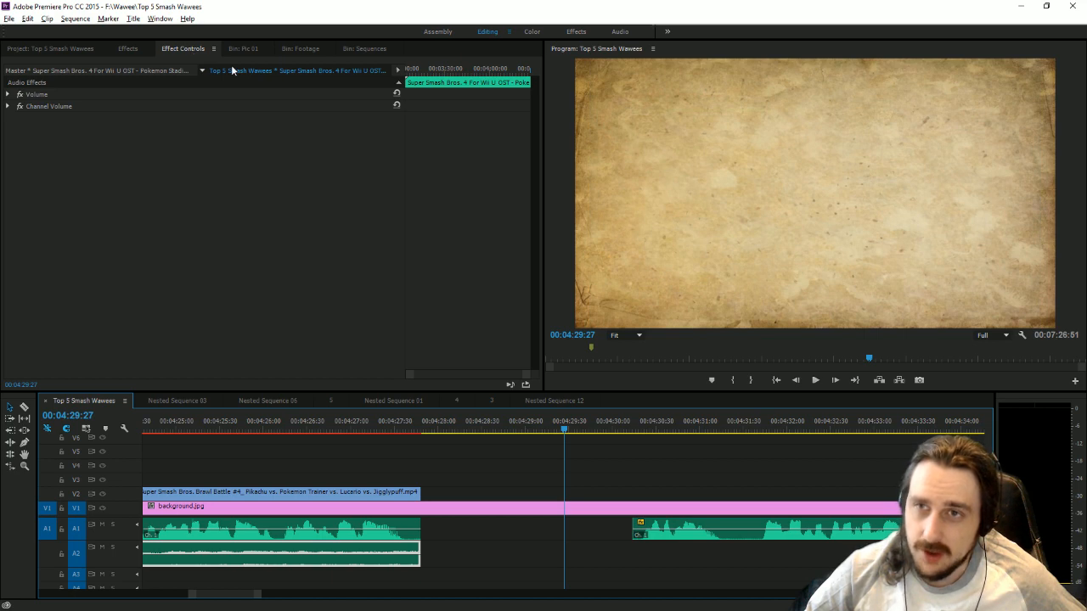
{"action": "left_click", "coordinate": [524, 67]}
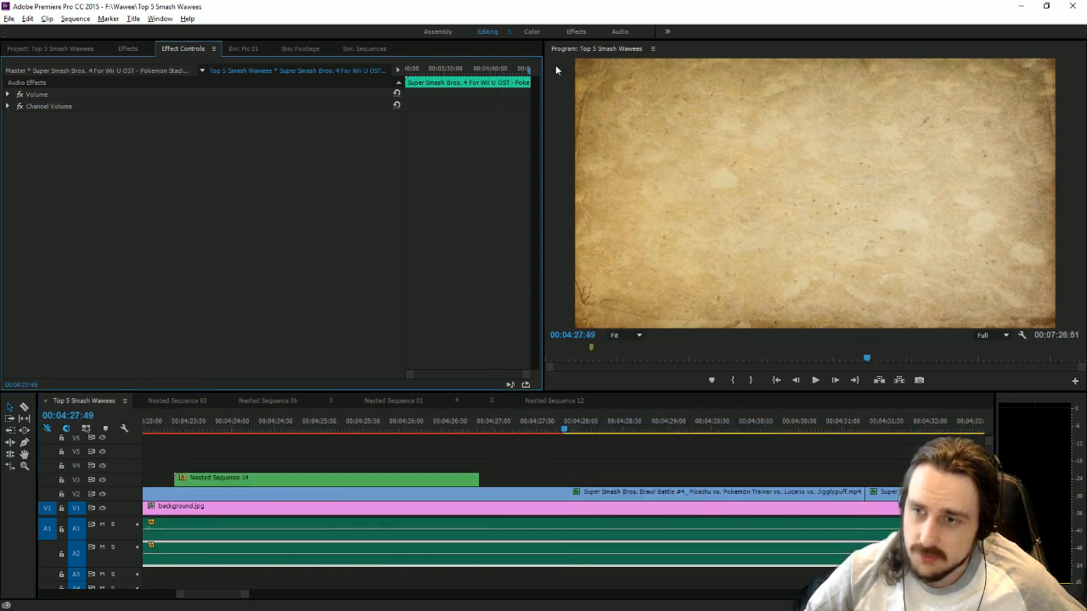
{"action": "left_click", "coordinate": [8, 95]}
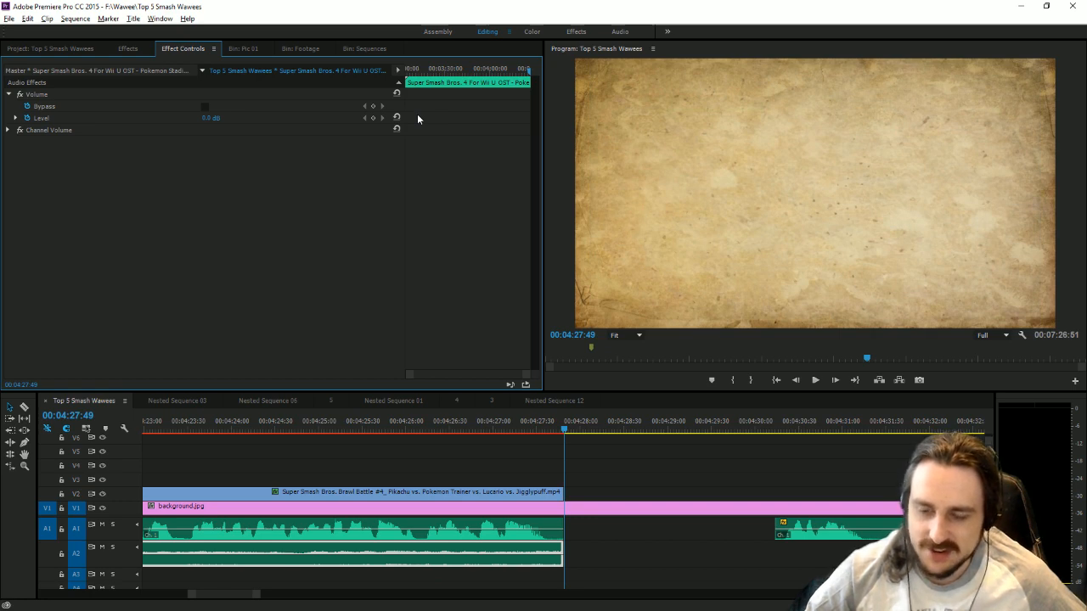
{"action": "left_click", "coordinate": [373, 118]}
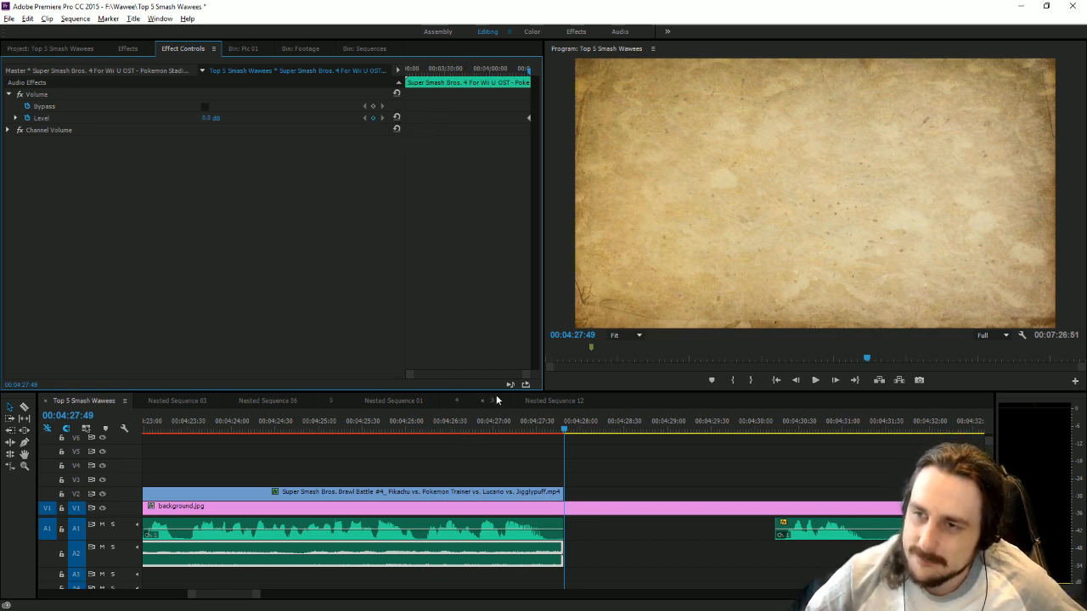
{"action": "left_click_drag", "start_coordinate": [497, 400], "coordinate": [452, 406]}
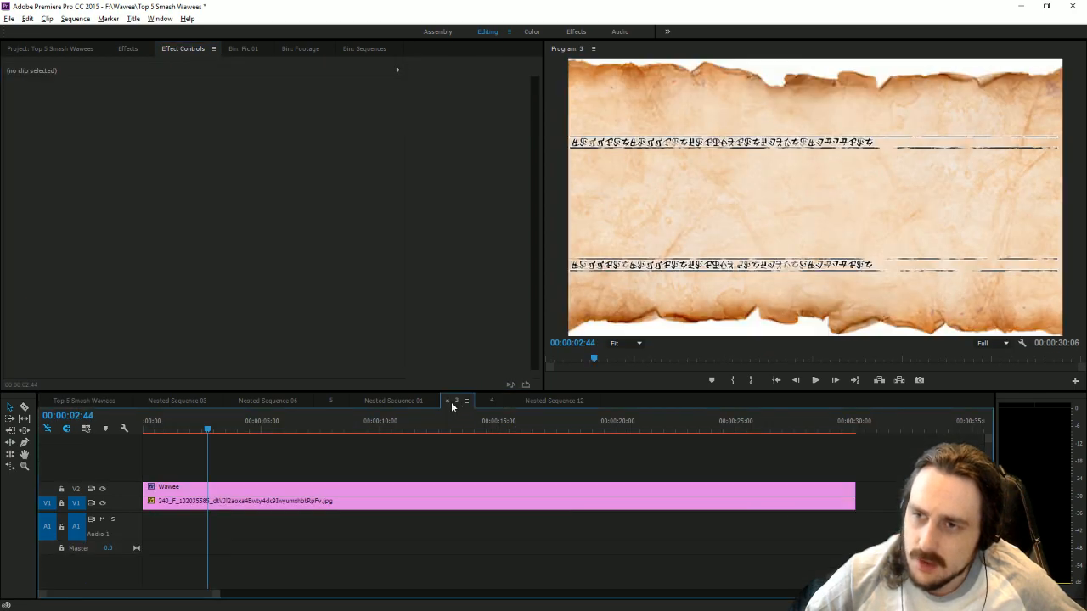
{"action": "left_click", "coordinate": [69, 401]}
{"action": "left_click_drag", "start_coordinate": [529, 422], "coordinate": [428, 429]}
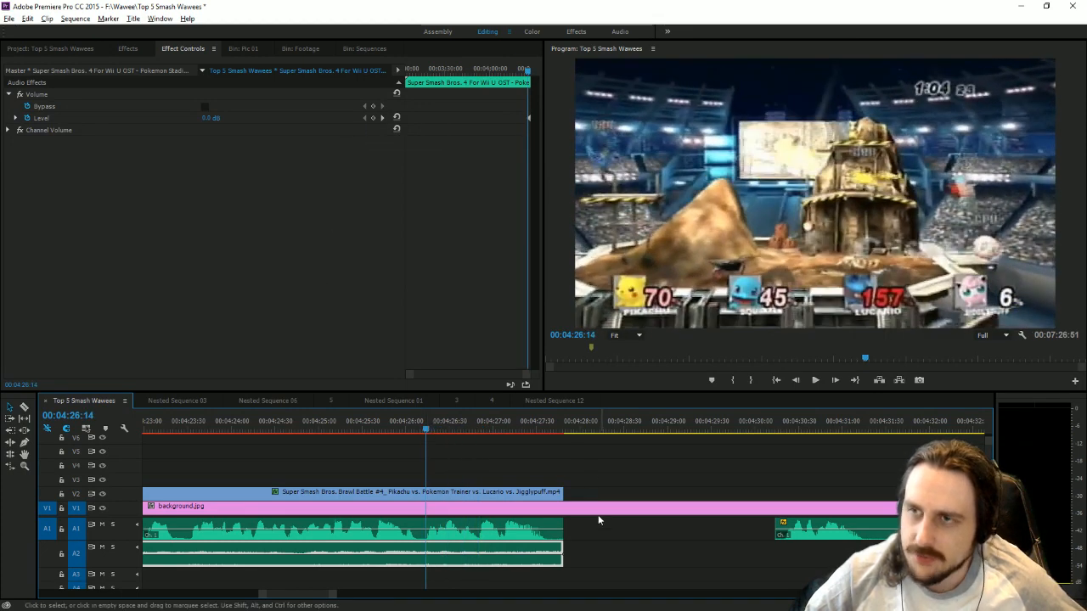
{"action": "left_click", "coordinate": [626, 548]}
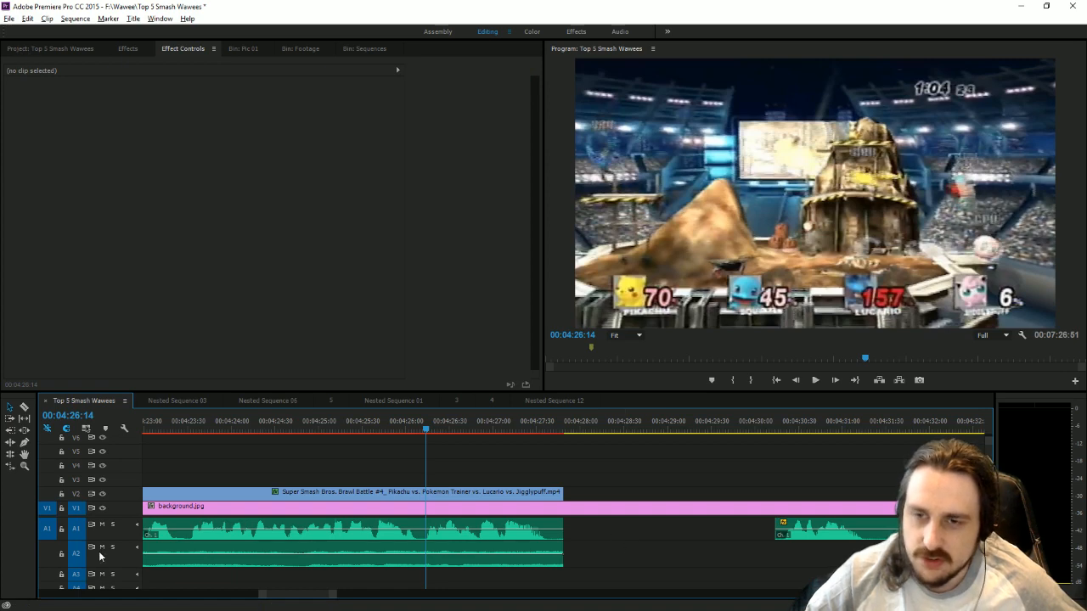
Copy Nested Sequence 18 and its sound from about 00:03:00:30, lock V1, and paste the copy at 00:04:28:00.
{"action": "left_click_drag", "start_coordinate": [287, 595], "coordinate": [214, 587]}
{"action": "left_click", "coordinate": [216, 564]}
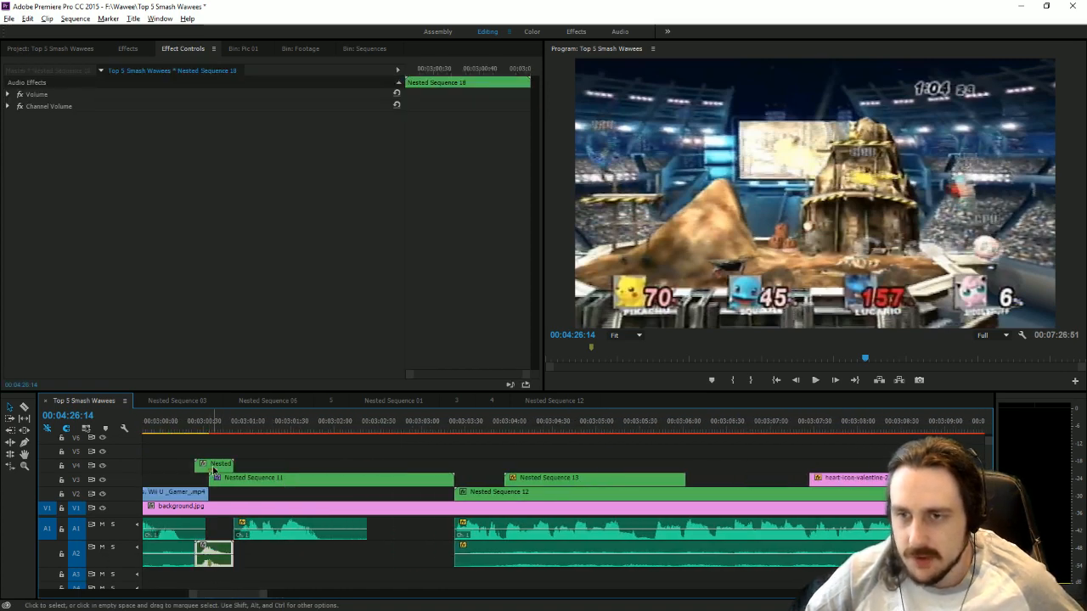
{"action": "left_click", "coordinate": [212, 466], "text": "shift"}
{"action": "left_click_drag", "start_coordinate": [260, 596], "coordinate": [602, 597]}
{"action": "key", "text": "equal"}
{"action": "key", "text": "equal"}
{"action": "key", "text": "equal"}
{"action": "left_click", "coordinate": [595, 416]}
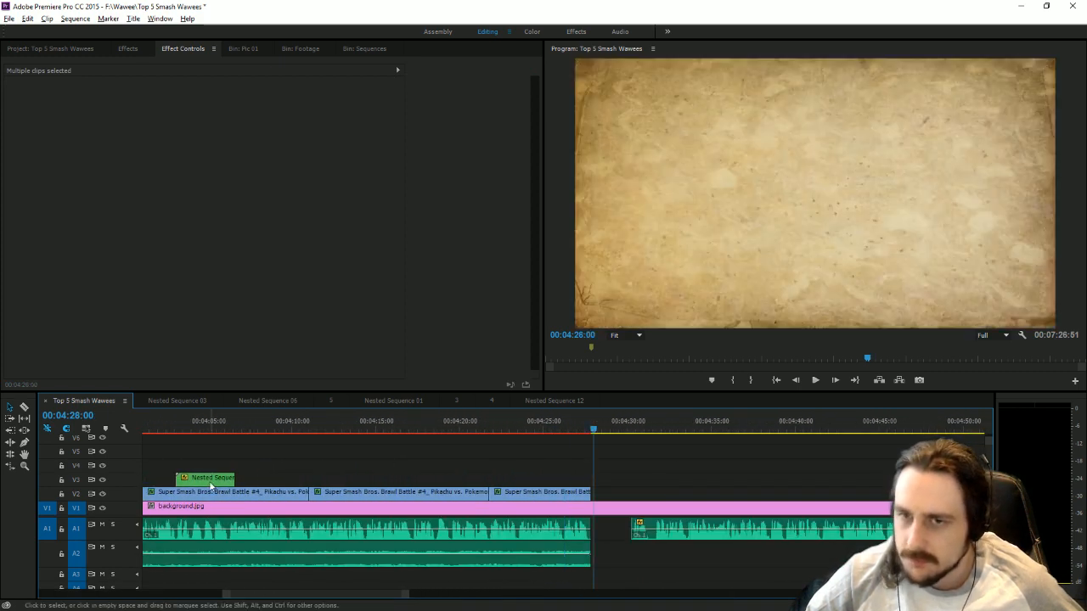
{"action": "left_click", "coordinate": [62, 508]}
{"action": "key", "text": "Down"}
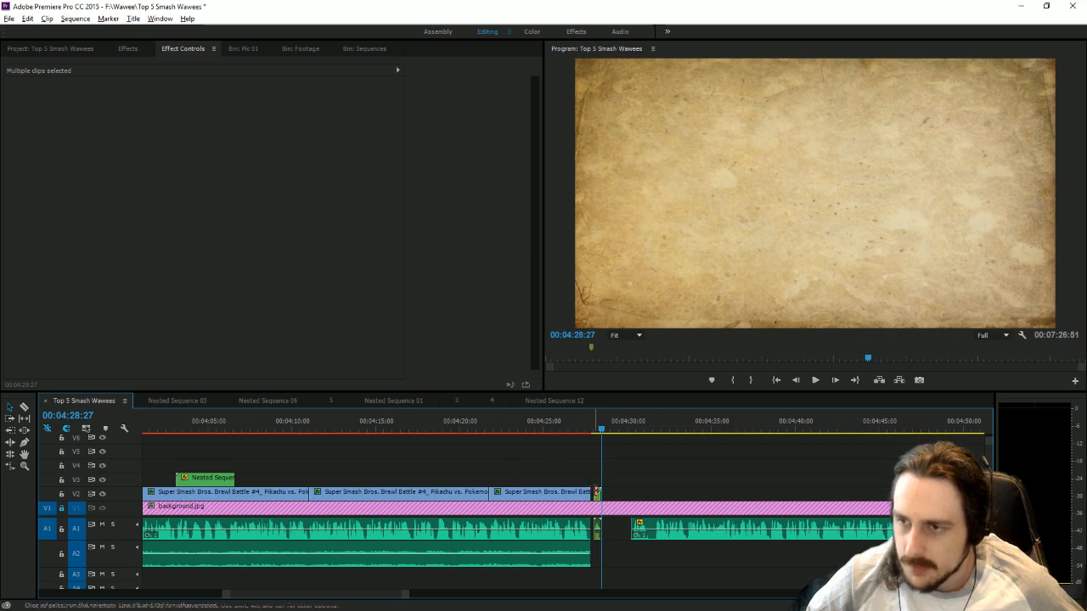
Align the pasted Nested Sequence 18 on V4 and its sound at 00:04:27:49, and extend the V2 gameplay clip to about 00:04:27:59 beneath it.
{"action": "left_click", "coordinate": [597, 485]}
{"action": "left_click_drag", "start_coordinate": [599, 528], "coordinate": [594, 525]}
{"action": "left_click_drag", "start_coordinate": [596, 479], "coordinate": [592, 497]}
{"action": "left_click_drag", "start_coordinate": [406, 596], "coordinate": [286, 586]}
{"action": "left_click_drag", "start_coordinate": [331, 478], "coordinate": [399, 486]}
{"action": "left_click_drag", "start_coordinate": [375, 530], "coordinate": [348, 495]}
{"action": "left_click", "coordinate": [616, 492]}
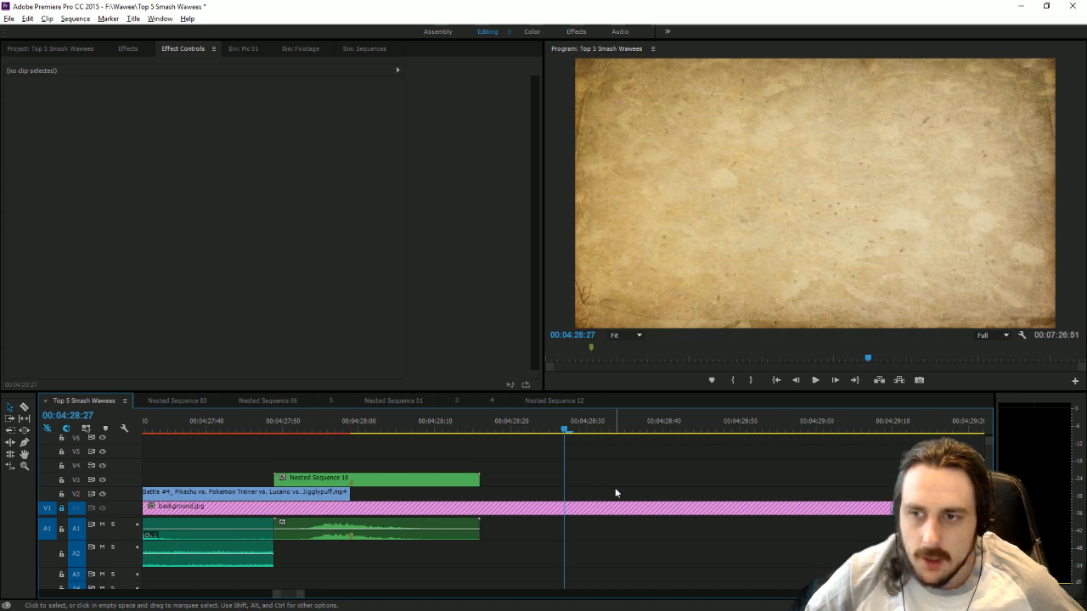
{"action": "key", "text": "ctrl+s"}
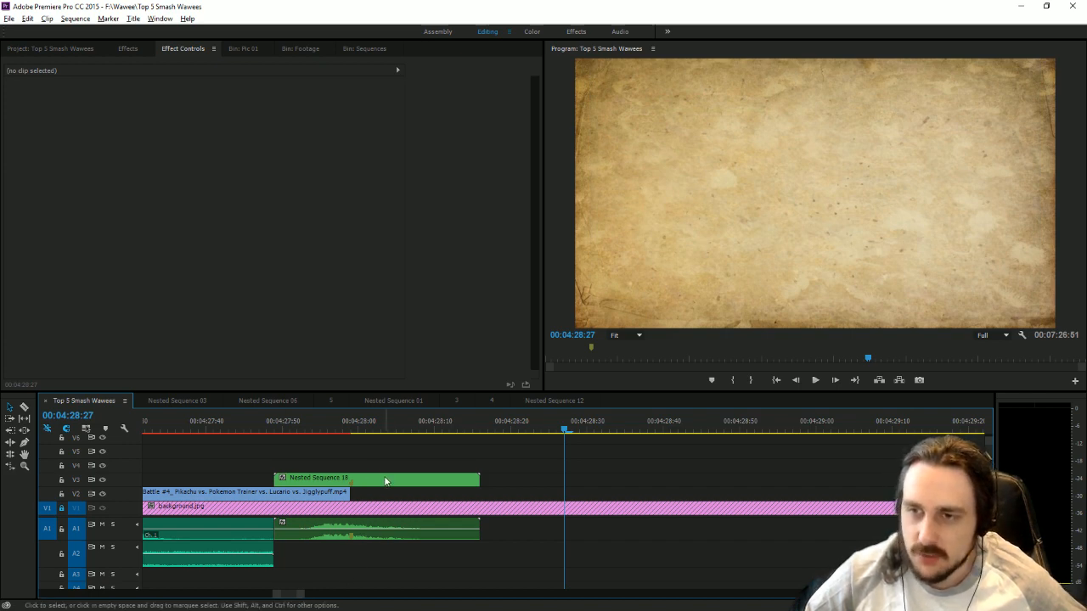
{"action": "left_click_drag", "start_coordinate": [384, 482], "coordinate": [386, 467]}
Split the narration on A1 at about 00:04:31:40 and move the short first piece against the end of the transition sound.
{"action": "mouse_move", "coordinate": [290, 594]}
{"action": "left_mouse_down"}
{"action": "mouse_move", "coordinate": [759, 595]}
{"action": "mouse_move", "coordinate": [394, 601]}
{"action": "left_mouse_up"}
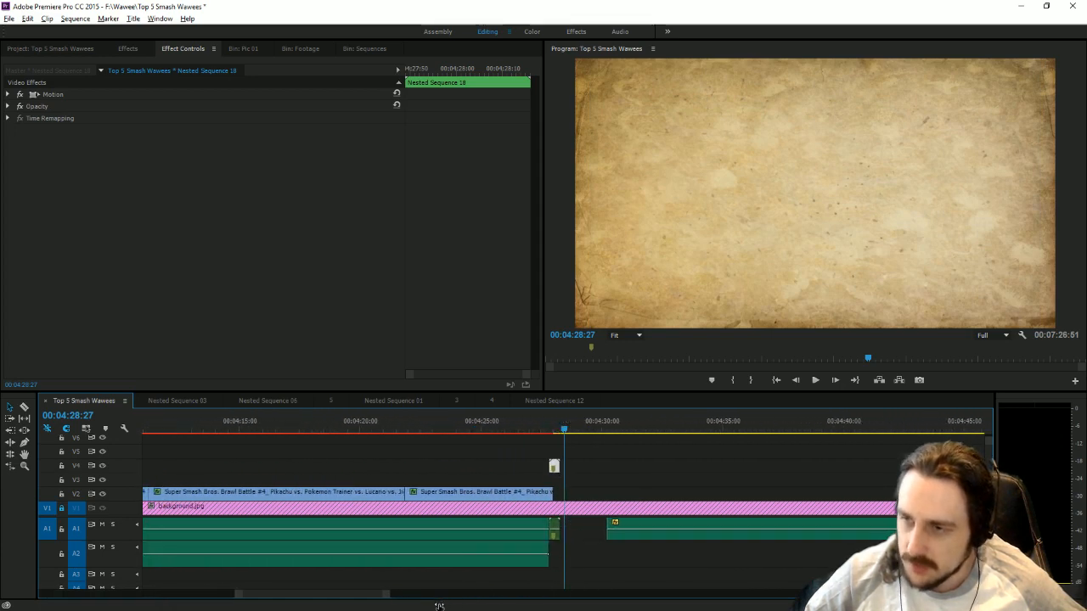
{"action": "left_click", "coordinate": [24, 407]}
{"action": "left_click", "coordinate": [654, 535]}
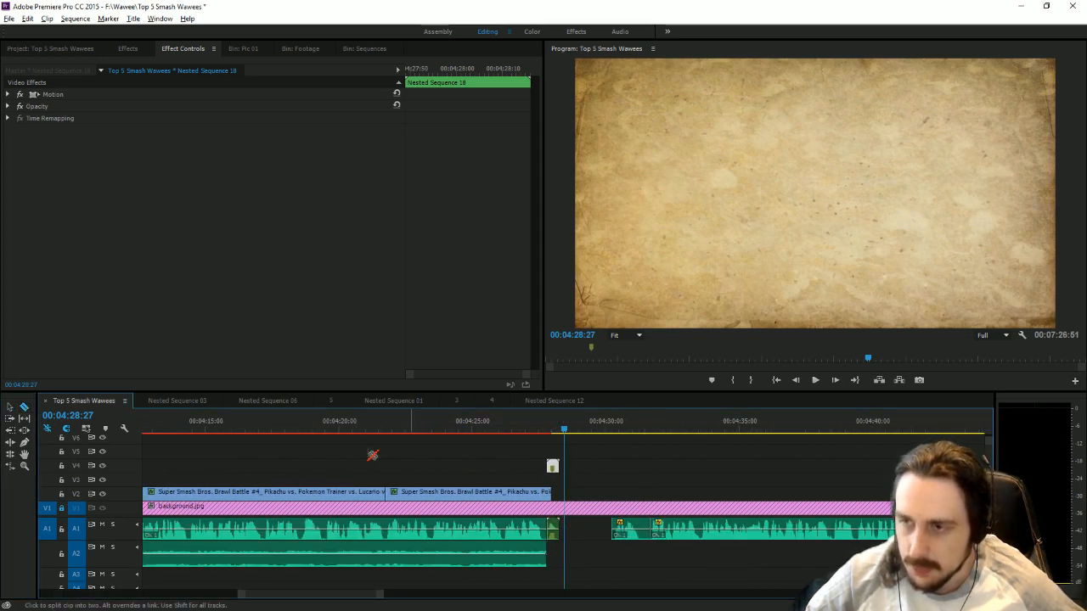
{"action": "key", "text": "v"}
{"action": "left_click_drag", "start_coordinate": [639, 532], "coordinate": [586, 531]}
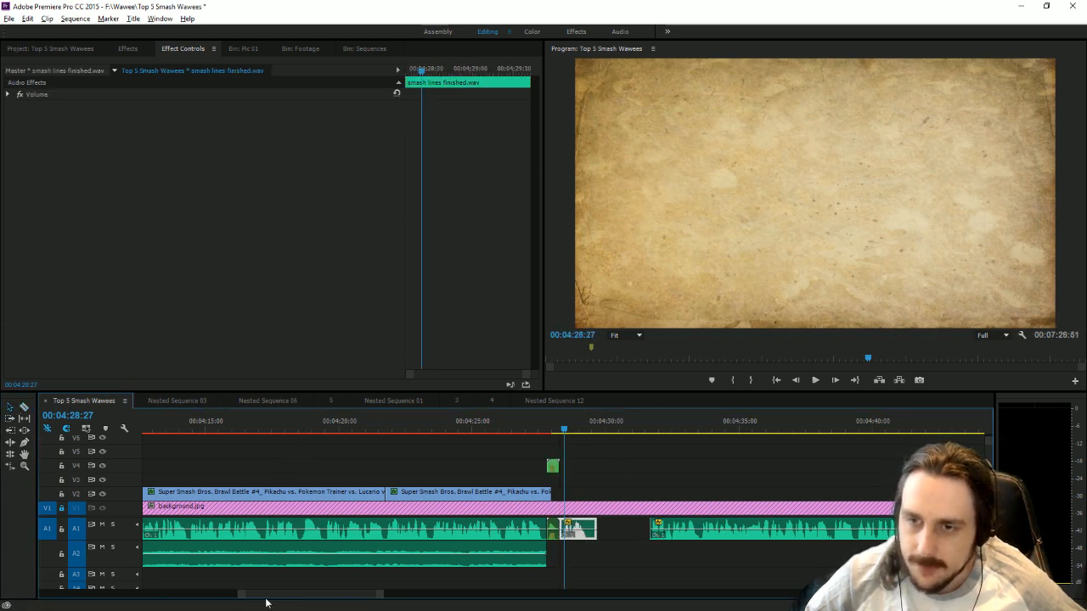
Copy Nested Sequence 11 from about 00:03:01 and place the copy on V2 directly after the last gameplay clip.
{"action": "scroll", "coordinate": [243, 595], "scroll_direction": "up", "scroll_amount": 10}
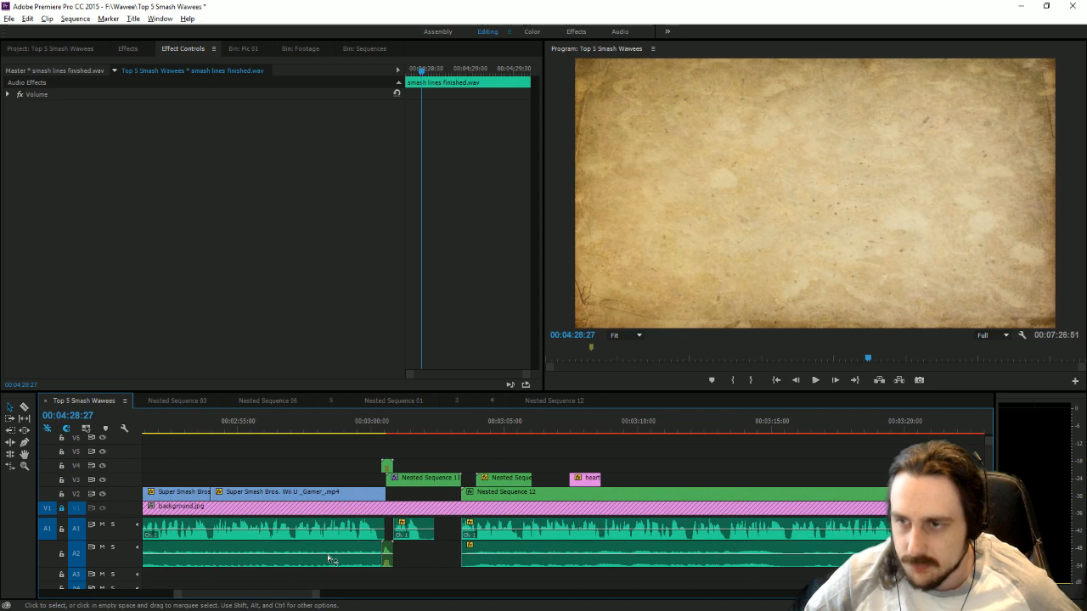
{"action": "left_click", "coordinate": [435, 481]}
{"action": "left_click_drag", "start_coordinate": [316, 595], "coordinate": [380, 590]}
{"action": "left_click", "coordinate": [625, 429]}
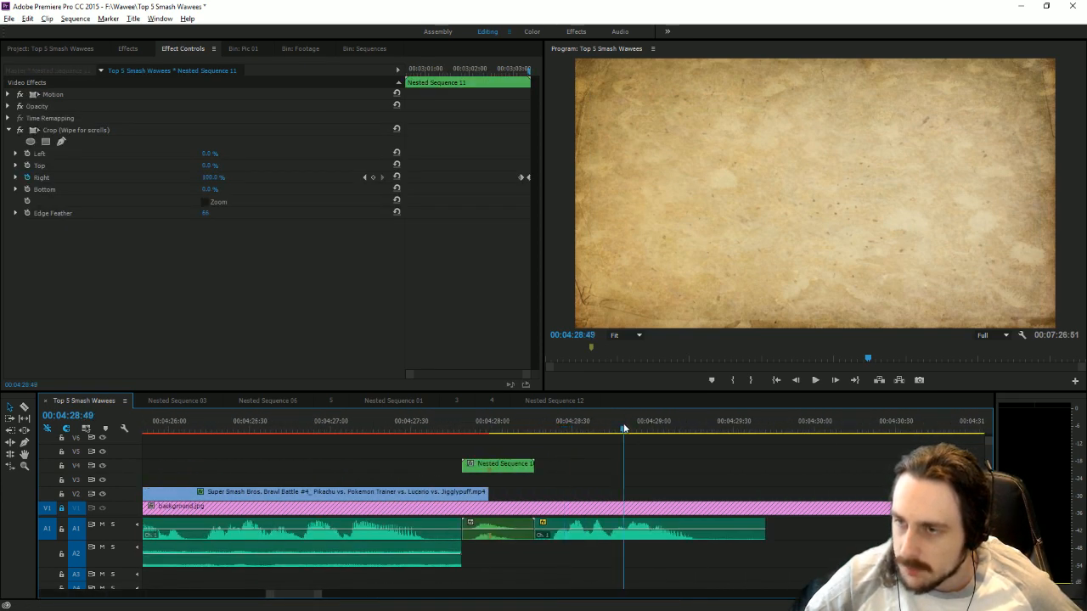
{"action": "key", "text": "ctrl+v"}
{"action": "mouse_move", "coordinate": [281, 598]}
{"action": "left_mouse_down"}
{"action": "mouse_move", "coordinate": [270, 598]}
{"action": "mouse_move", "coordinate": [279, 594]}
{"action": "left_mouse_up"}
{"action": "left_click_drag", "start_coordinate": [413, 502], "coordinate": [279, 502]}
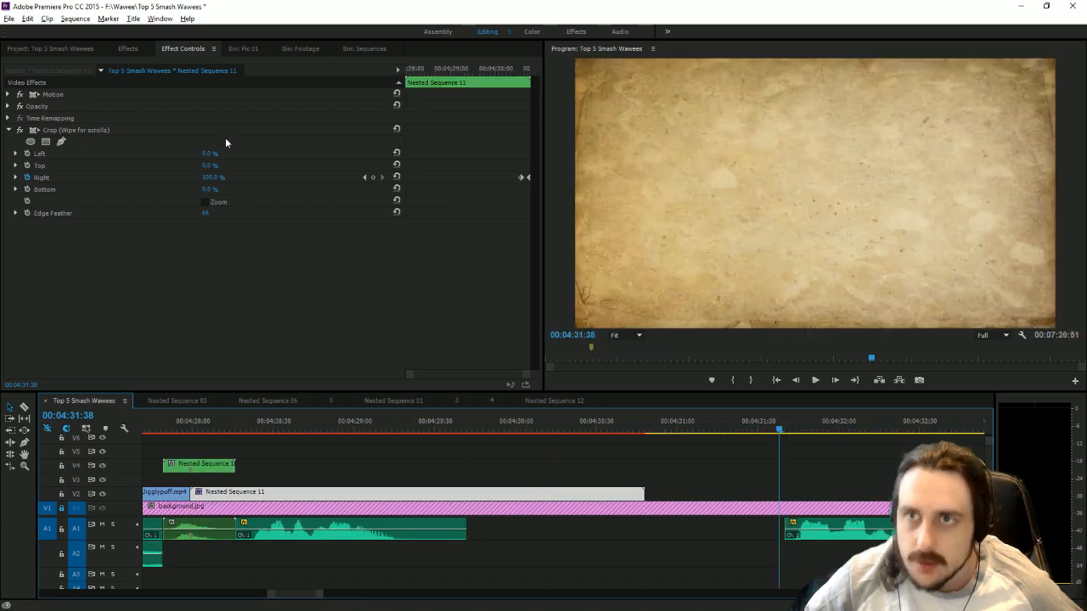
Open the Sequences bin and check the numbered stage list in the top_5_favorite_smash_stages script in WordPad.
{"action": "left_click", "coordinate": [352, 51]}
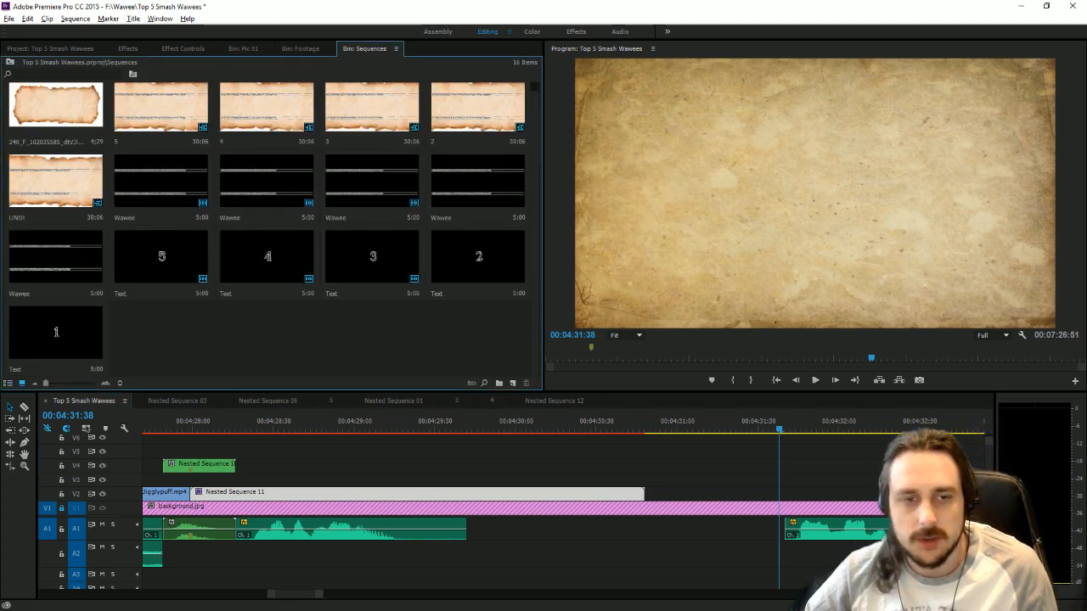
{"action": "key", "text": "alt+Tab"}
{"action": "scroll", "coordinate": [714, 376], "scroll_direction": "down", "scroll_amount": 10}
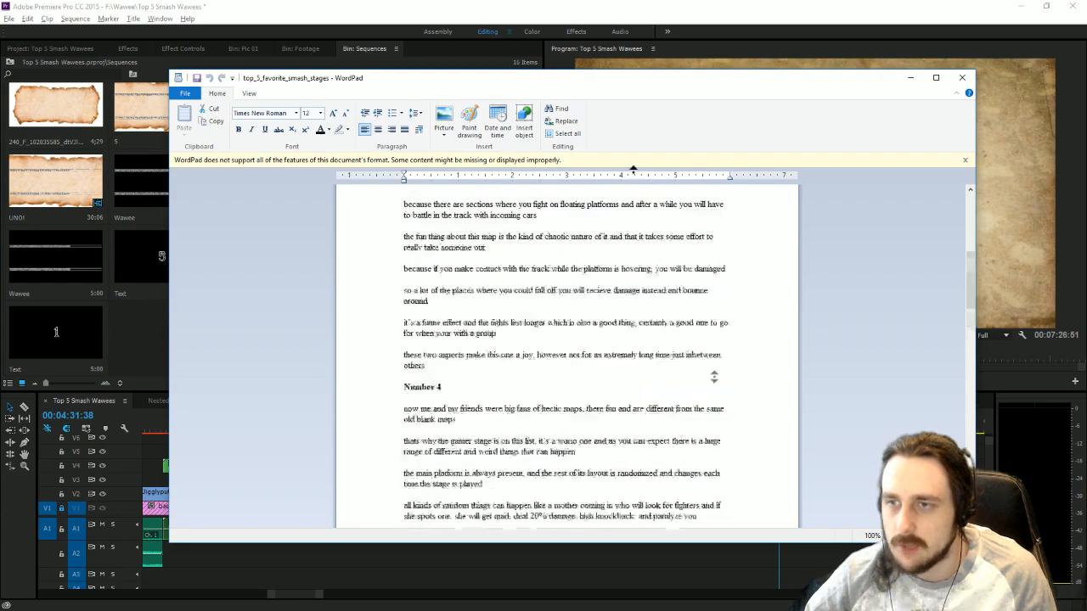
{"action": "scroll", "coordinate": [632, 169], "scroll_direction": "up", "scroll_amount": 10}
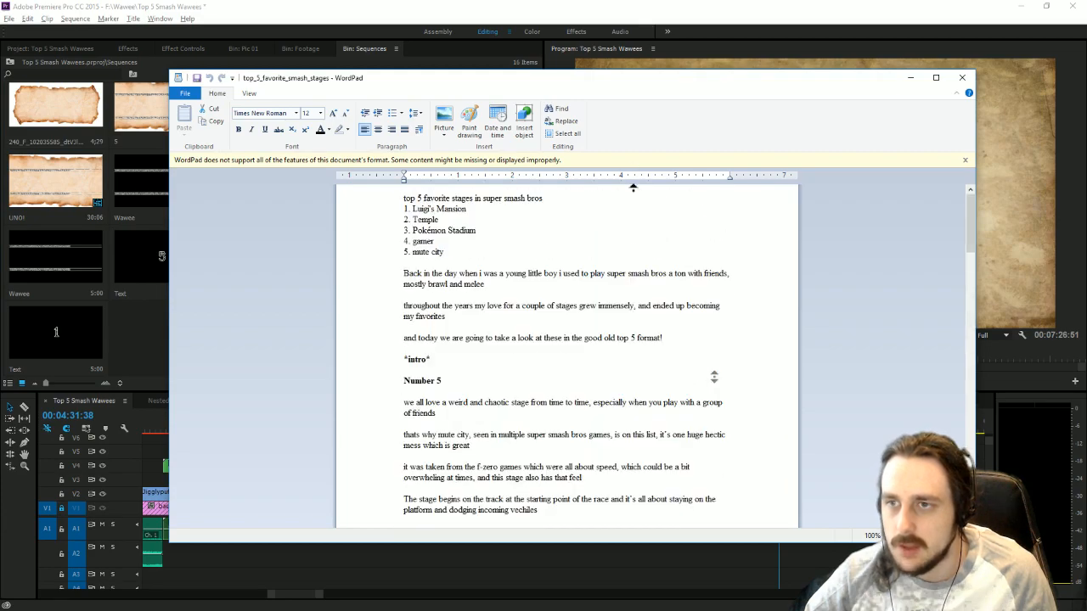
{"action": "left_click", "coordinate": [476, 5]}
Open the fourth Wawee title and replace its lower text line with new lettering in the SS Ancient Hylian font.
{"action": "double_click", "coordinate": [469, 183]}
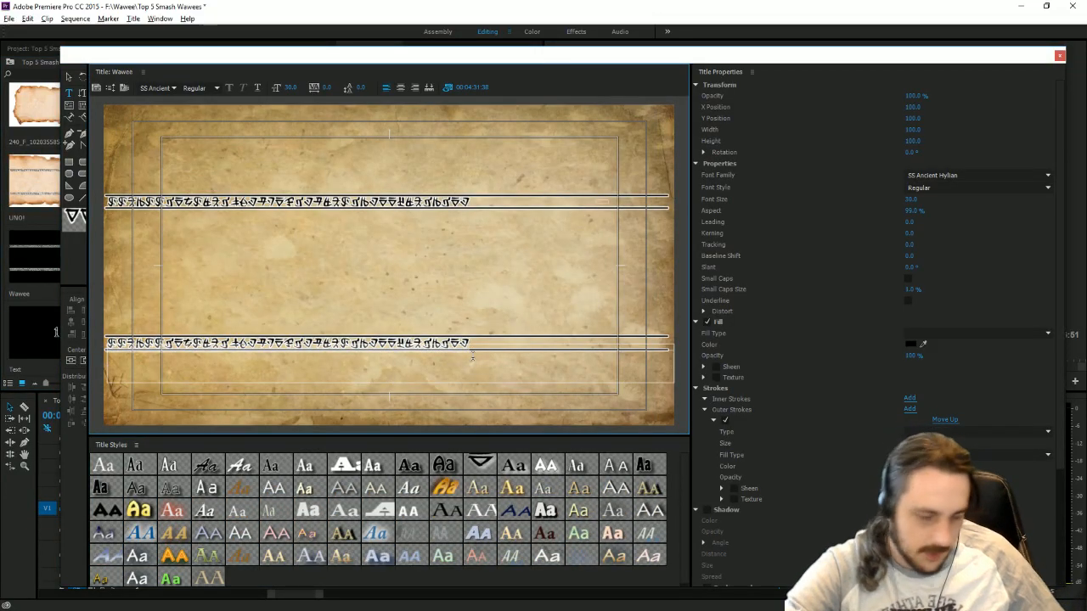
{"action": "key", "text": "ctrl+a"}
{"action": "type", "text": "A places"}
{"action": "key", "text": "BackSpace"}
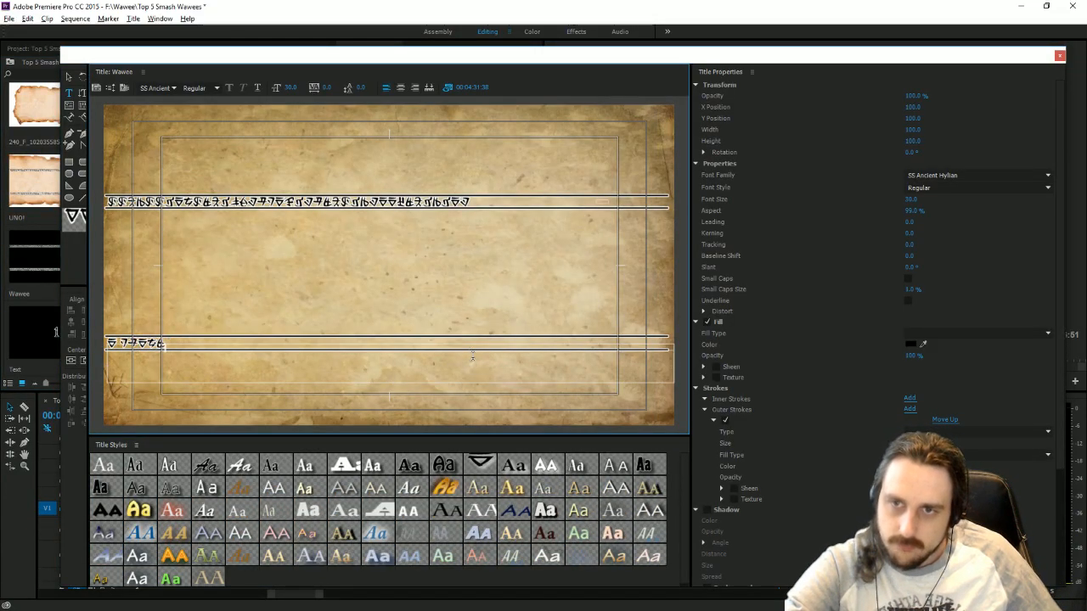
{"action": "key", "text": "BackSpace"}
{"action": "key", "text": "BackSpace"}
{"action": "key", "text": "BackSpace"}
{"action": "key", "text": "BackSpace"}
{"action": "key", "text": "BackSpace"}
{"action": "key", "text": "BackSpace"}
{"action": "key", "text": "BackSpace"}
{"action": "type", "text": "asd"}
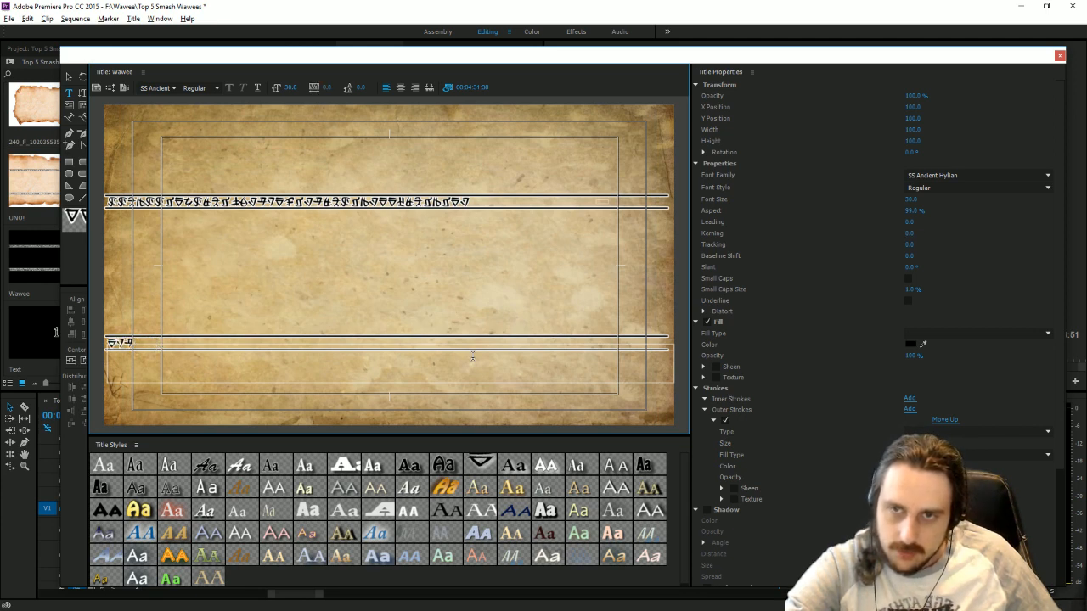
{"action": "type", "text": "afg"}
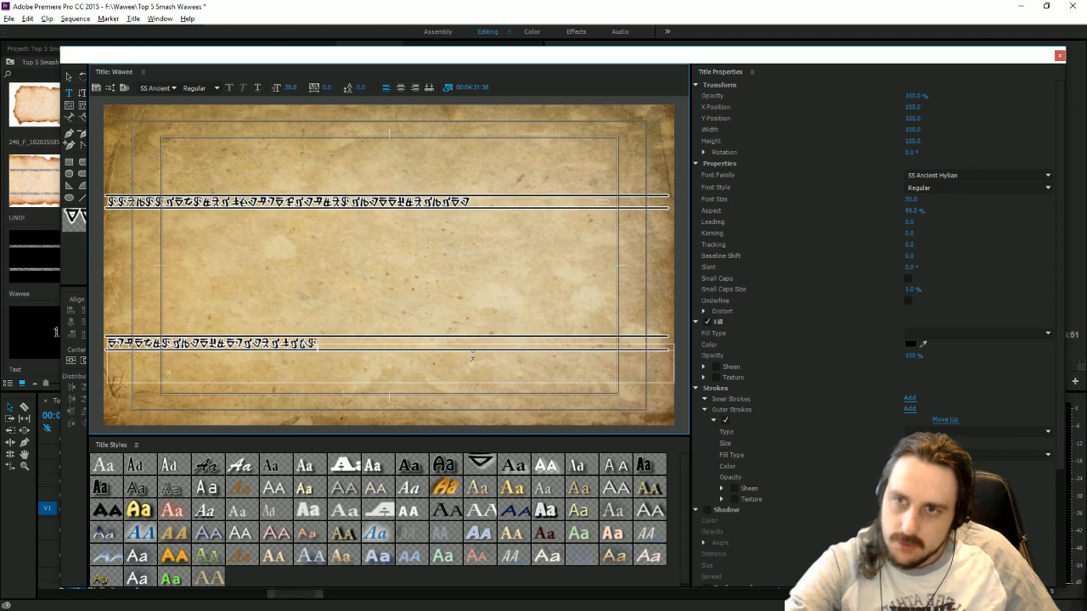
{"action": "type", "text": "akhj"}
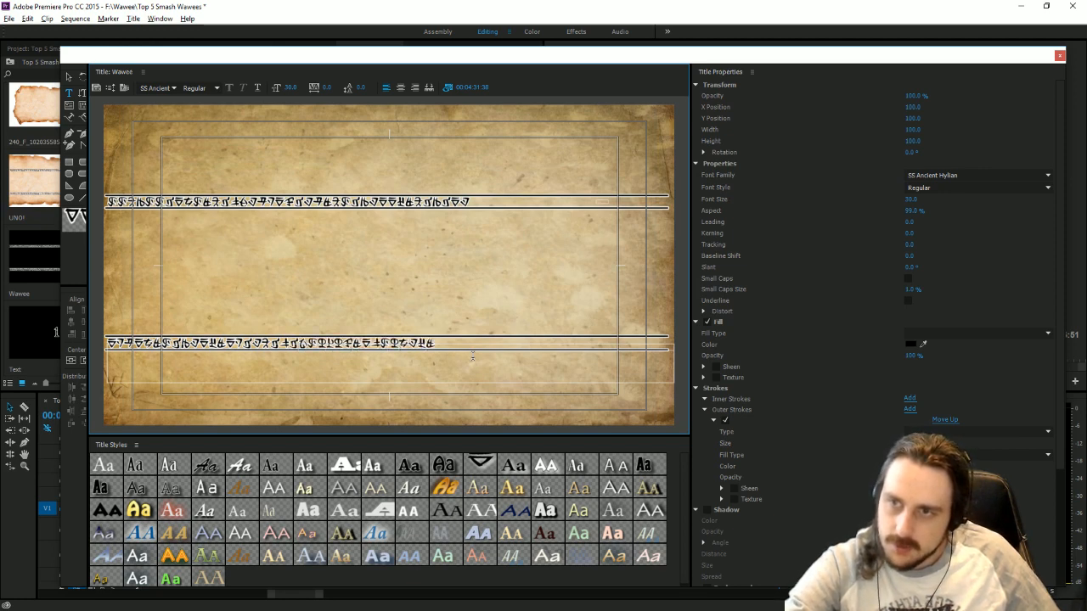
Copy the new lower line over the title's upper text line and close the title editor.
{"action": "key", "text": "ctrl+a"}
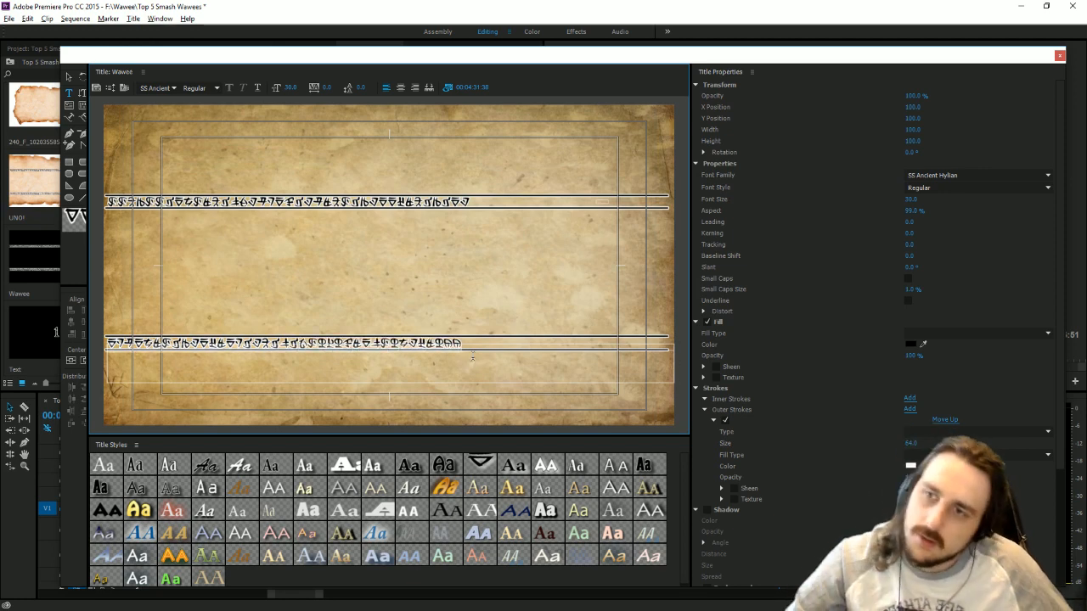
{"action": "left_click", "coordinate": [486, 218]}
{"action": "key", "text": "ctrl+a"}
{"action": "key", "text": "ctrl+v"}
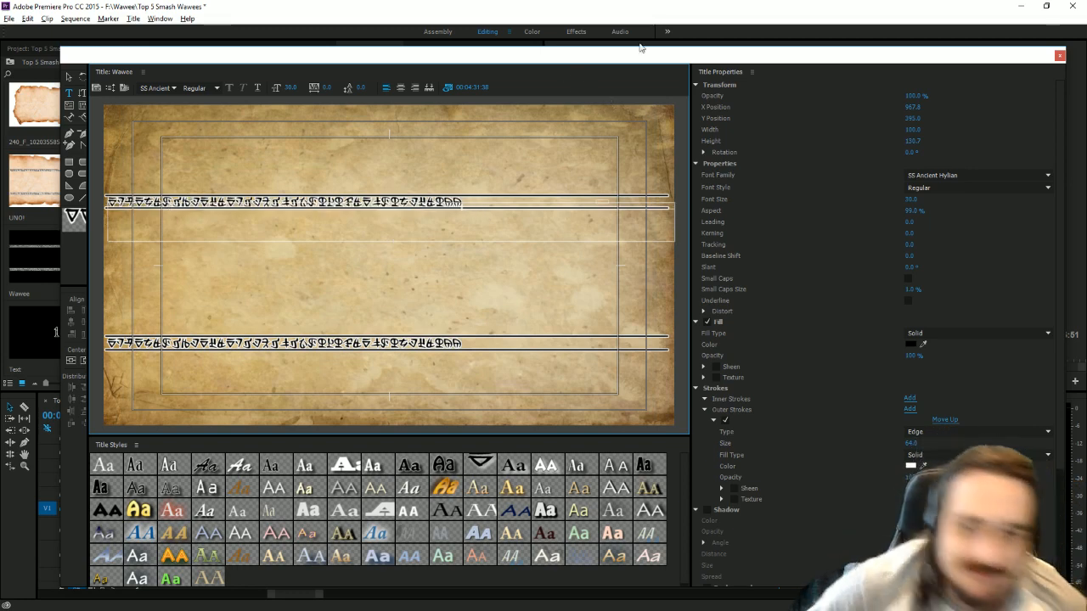
{"action": "left_click", "coordinate": [1059, 56]}
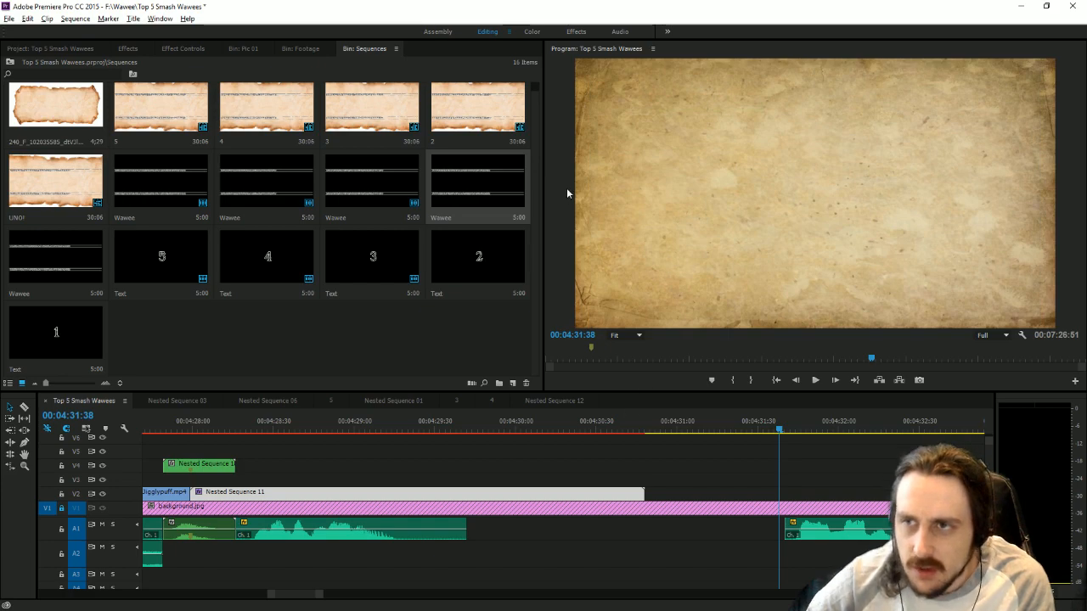
In sequence 2, replace the clip above the parchment image with the edited Wawee title at the start of V2.
{"action": "double_click", "coordinate": [502, 124]}
{"action": "left_click", "coordinate": [234, 492]}
{"action": "key", "text": "Delete"}
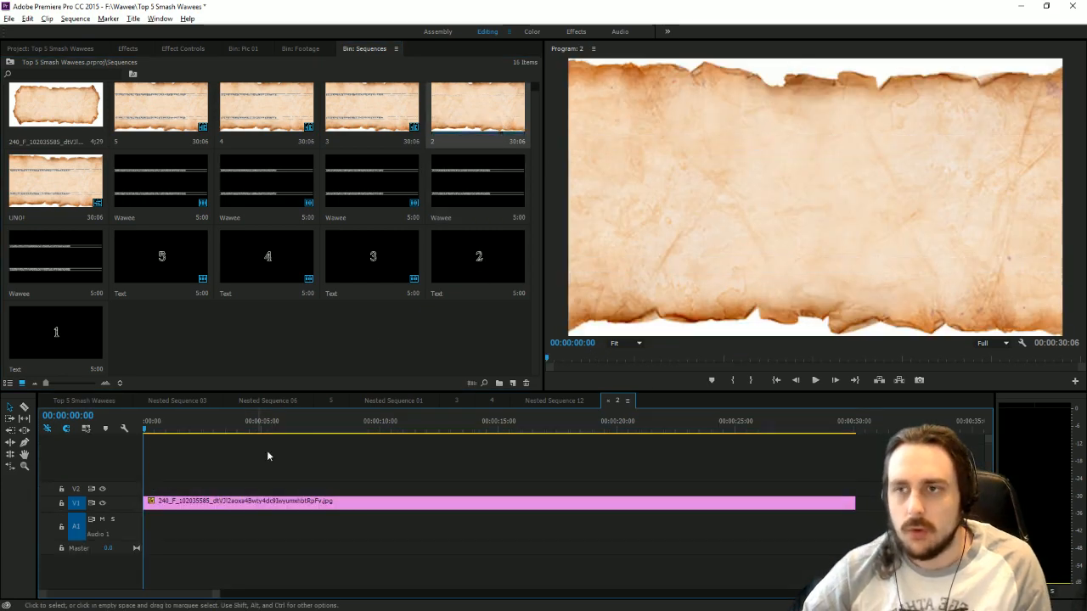
{"action": "left_click", "coordinate": [473, 201]}
{"action": "left_click_drag", "start_coordinate": [473, 201], "coordinate": [174, 488]}
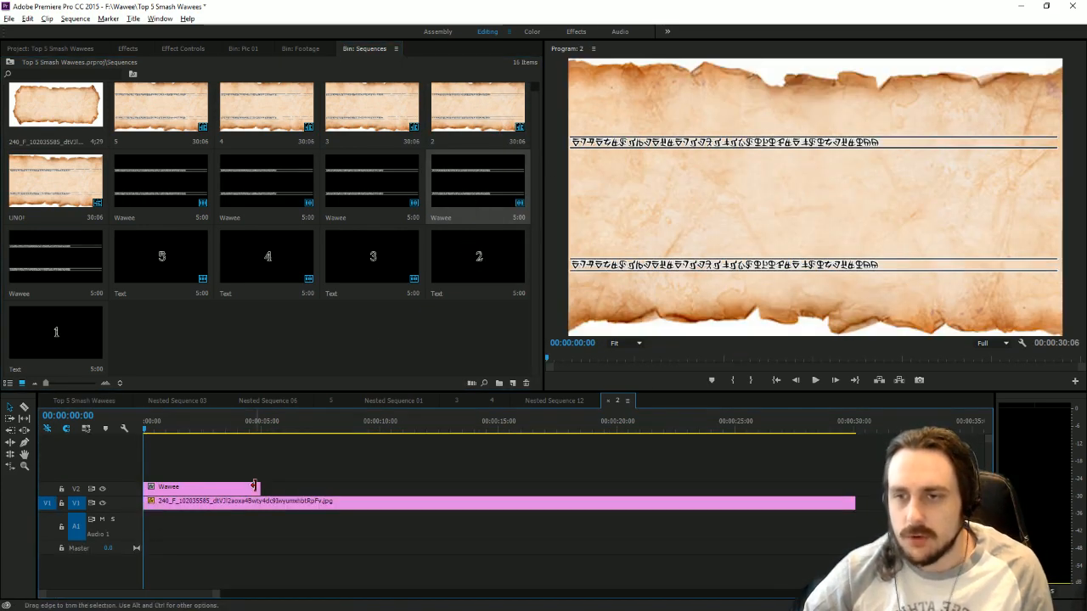
Extend the Wawee title to the end of the parchment image and apply the Dirty text preset to it.
{"action": "left_click_drag", "start_coordinate": [258, 488], "coordinate": [852, 449]}
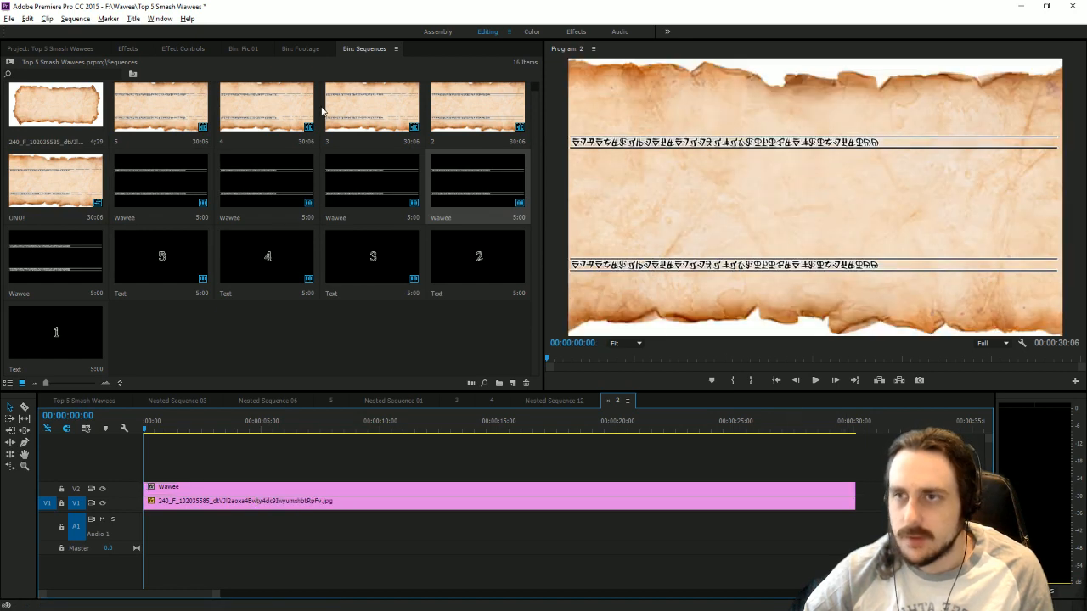
{"action": "left_click", "coordinate": [130, 48]}
{"action": "scroll", "coordinate": [67, 121], "scroll_direction": "down", "scroll_amount": 5}
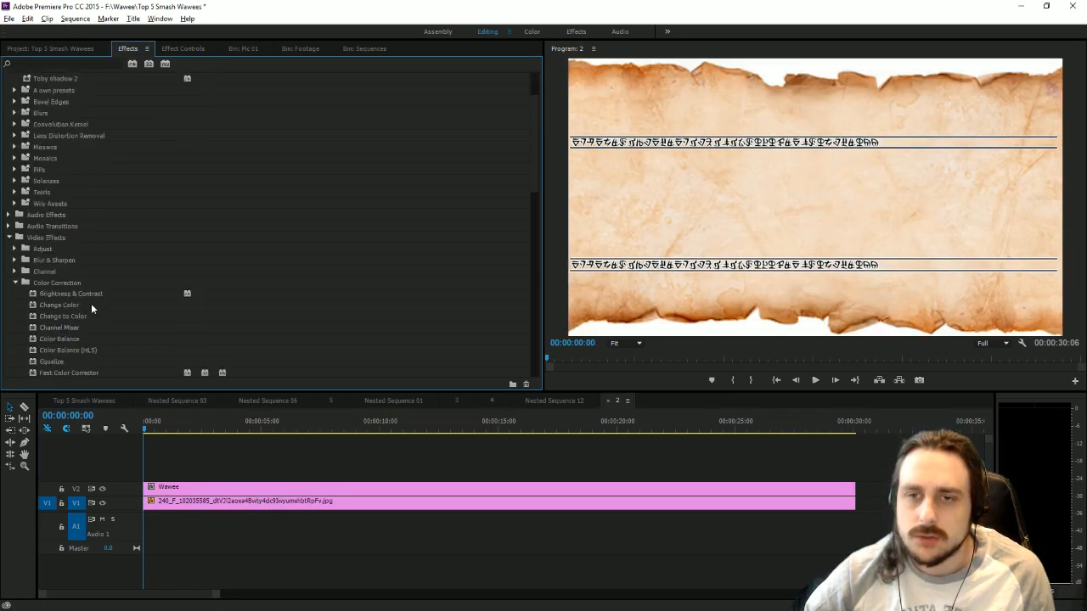
{"action": "double_click", "coordinate": [53, 205]}
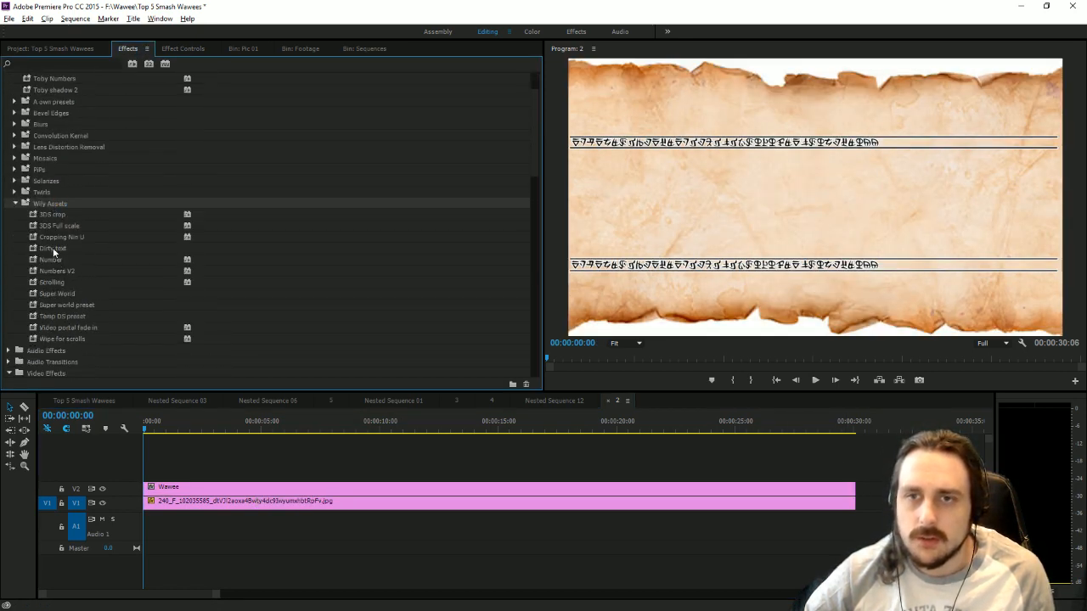
{"action": "left_click_drag", "start_coordinate": [53, 251], "coordinate": [207, 491]}
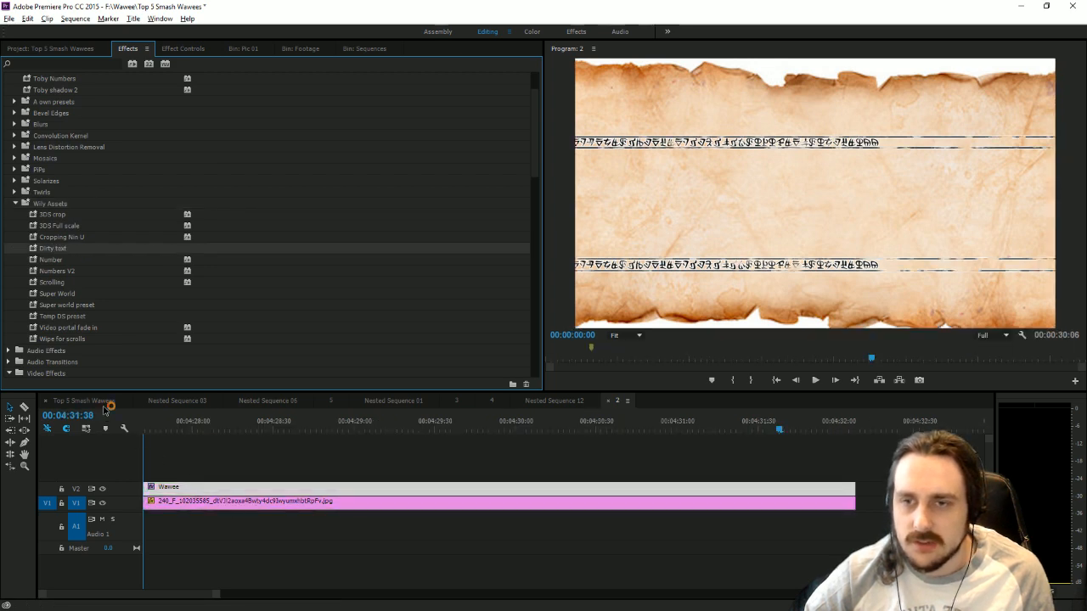
In the Top 5 Smash Wawees sequence, place sequence 2 on V3 at the start of Nested Sequence 11 and delete its audio.
{"action": "left_click", "coordinate": [105, 404]}
{"action": "left_click", "coordinate": [345, 427]}
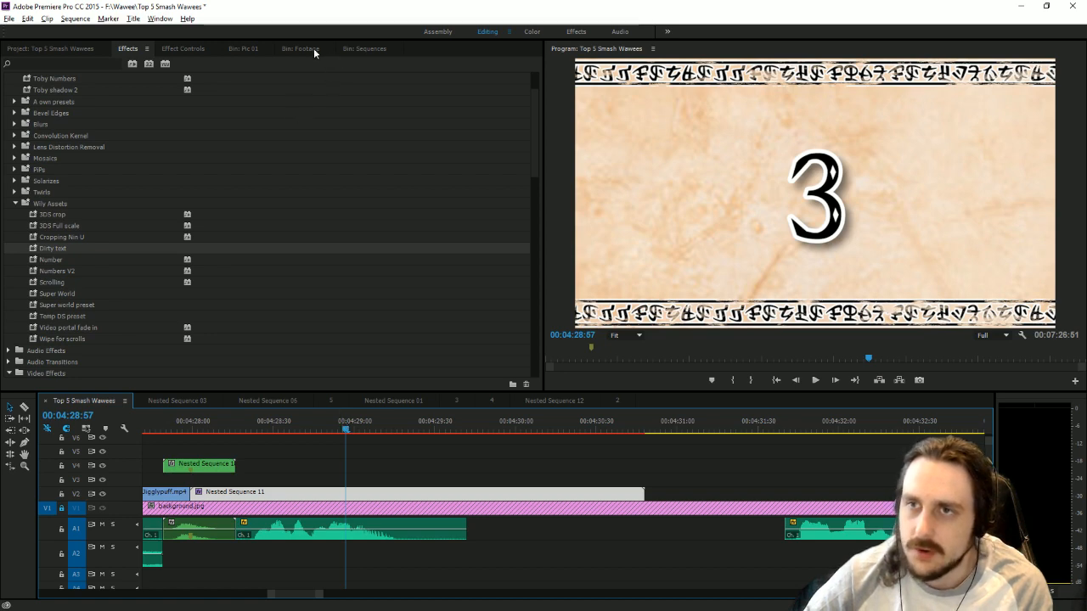
{"action": "left_click", "coordinate": [350, 49]}
{"action": "left_click", "coordinate": [476, 131]}
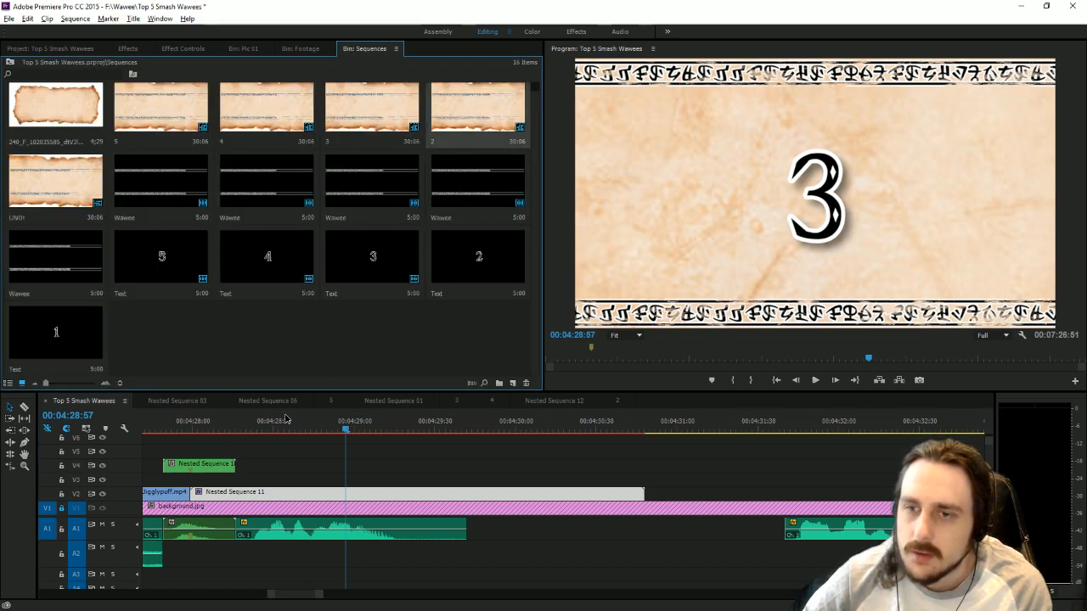
{"action": "left_click_drag", "start_coordinate": [194, 460], "coordinate": [192, 480]}
{"action": "left_click", "coordinate": [249, 572]}
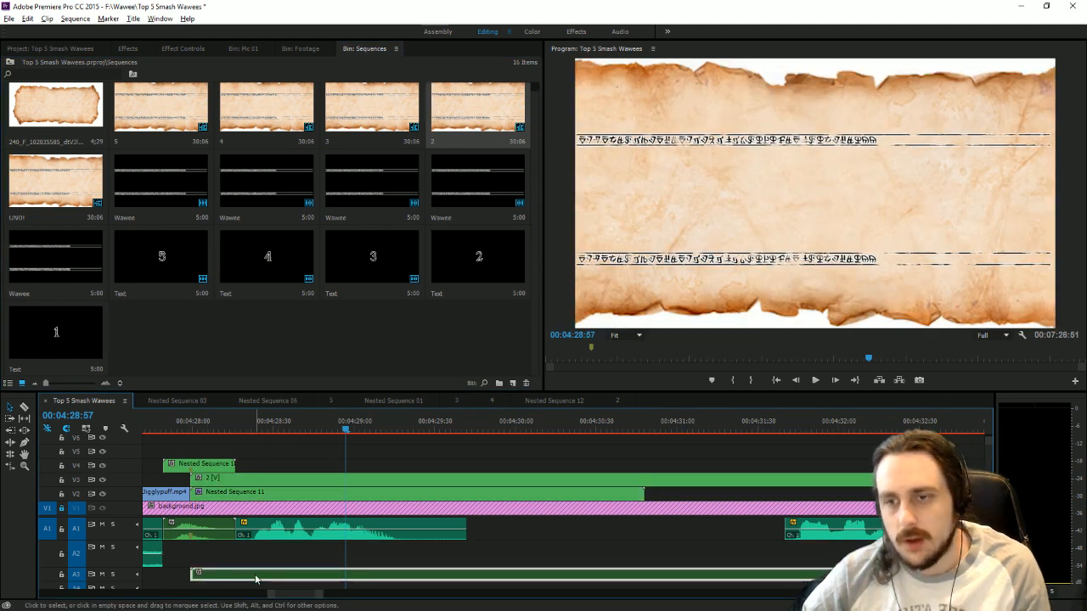
{"action": "key", "text": "Delete"}
Apply the Scrolling preset to the sequence 2 clip and cut off the part extending past the end of Nested Sequence 11.
{"action": "left_click", "coordinate": [129, 50]}
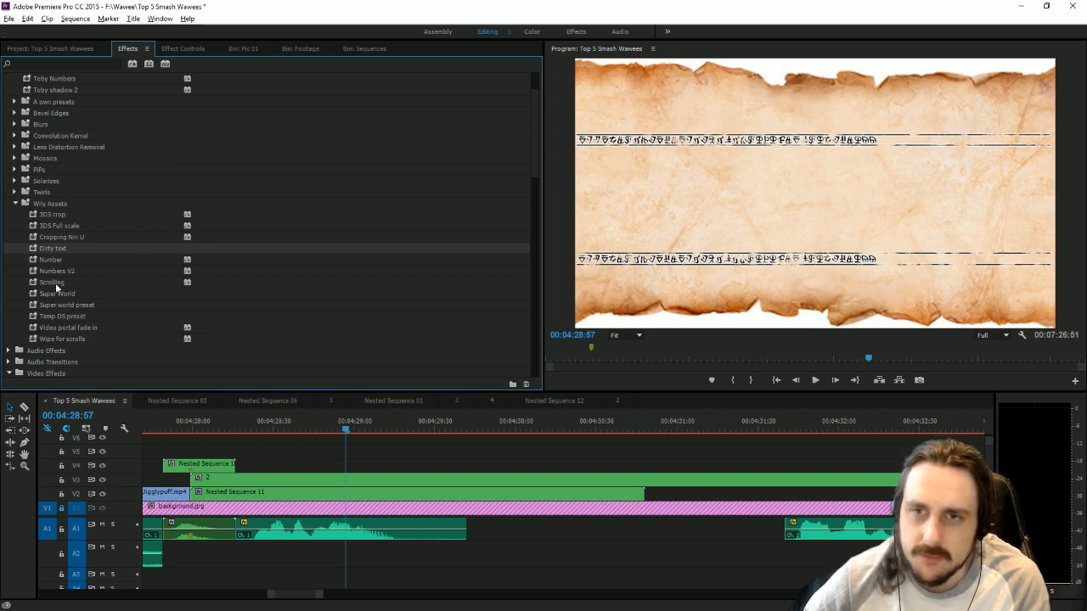
{"action": "left_click_drag", "start_coordinate": [54, 283], "coordinate": [200, 482]}
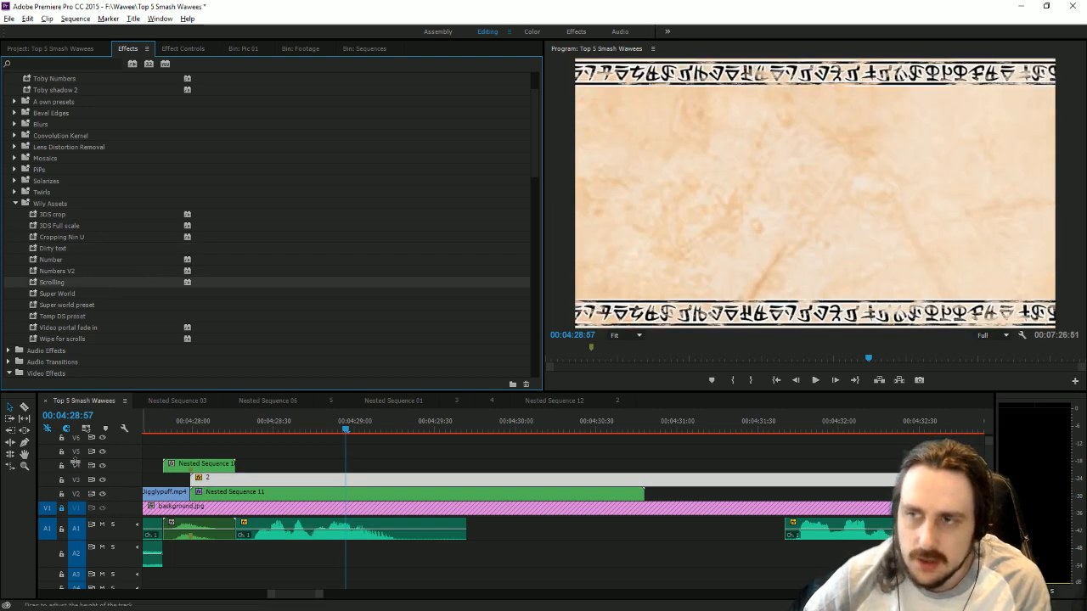
{"action": "left_click", "coordinate": [24, 407]}
{"action": "left_click", "coordinate": [653, 478]}
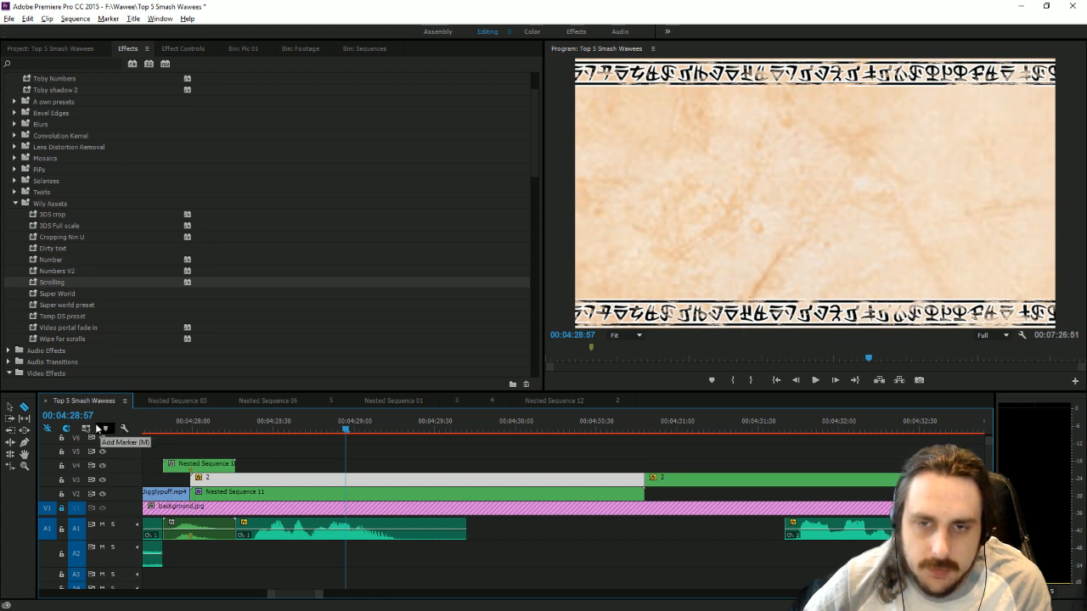
{"action": "left_click", "coordinate": [9, 407]}
{"action": "left_click", "coordinate": [665, 481]}
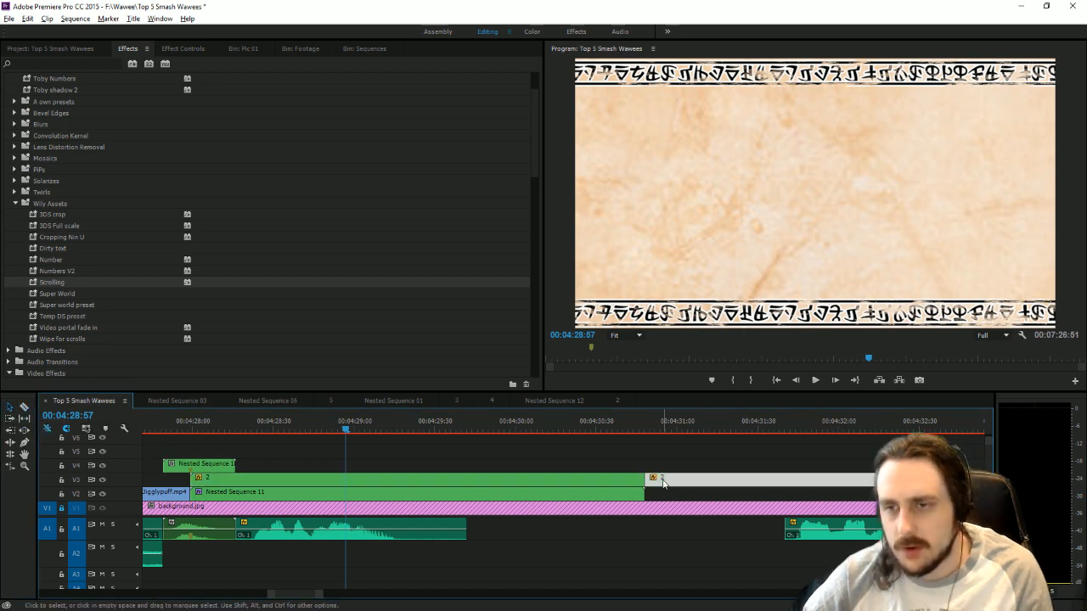
{"action": "key", "text": "Delete"}
Overwrite Nested Sequence 11 on V2 with the sequence 2 clip and place the number 2 Text title above it on V3.
{"action": "left_click_drag", "start_coordinate": [235, 482], "coordinate": [240, 495]}
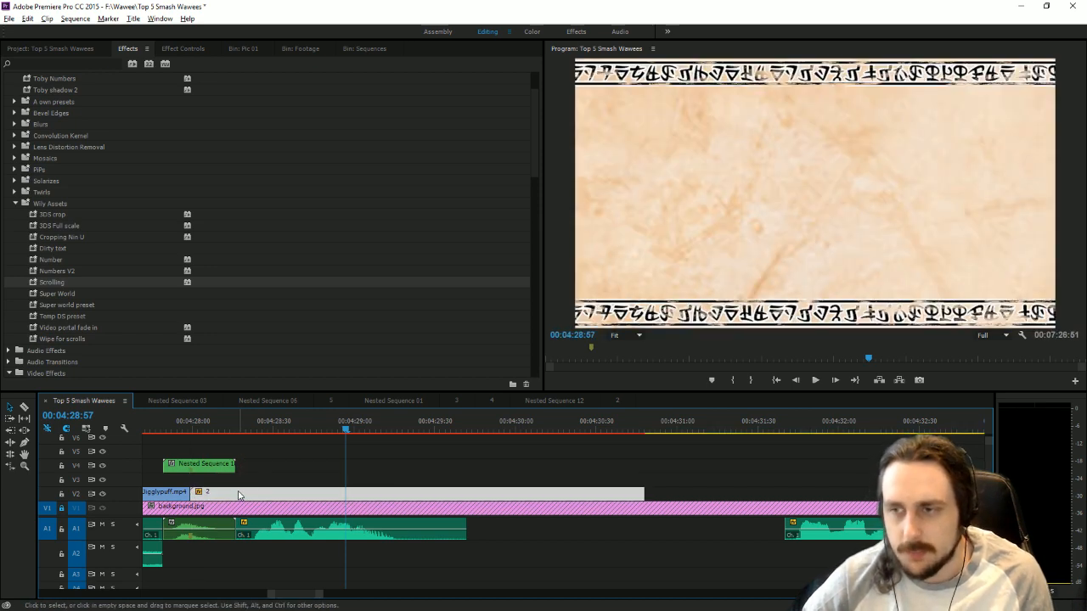
{"action": "left_click", "coordinate": [243, 48]}
{"action": "left_click", "coordinate": [85, 50]}
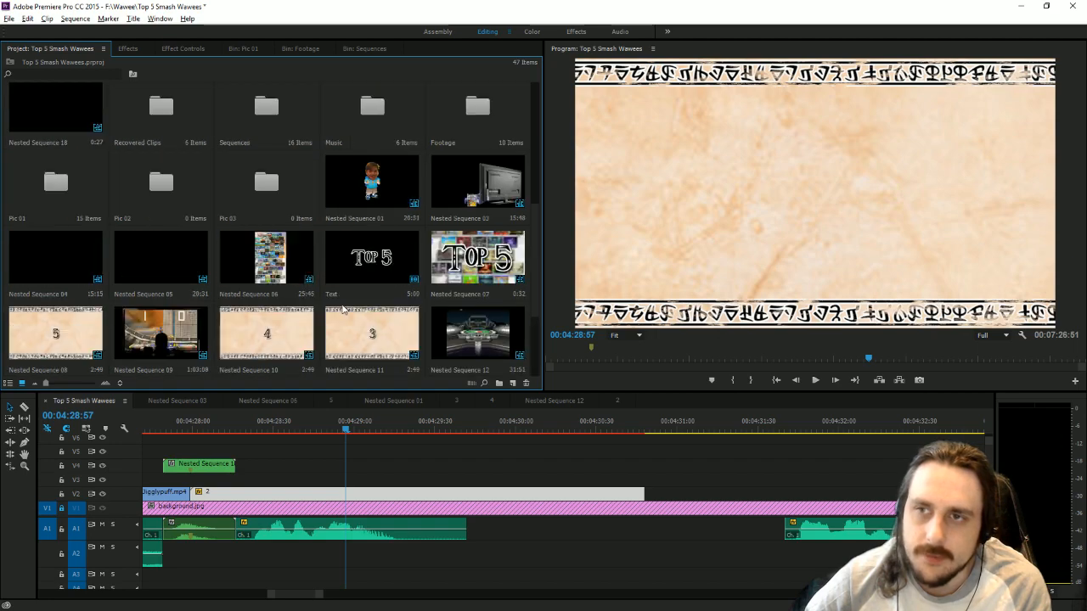
{"action": "scroll", "coordinate": [342, 307], "scroll_direction": "down", "scroll_amount": 3}
{"action": "scroll", "coordinate": [338, 310], "scroll_direction": "down", "scroll_amount": 5}
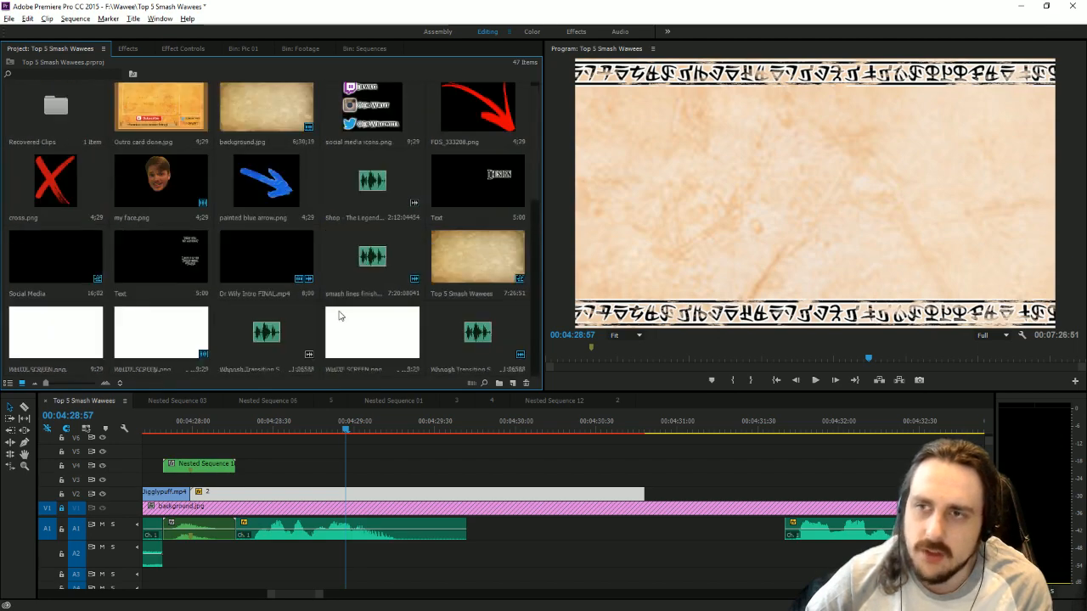
{"action": "scroll", "coordinate": [338, 312], "scroll_direction": "down", "scroll_amount": 2}
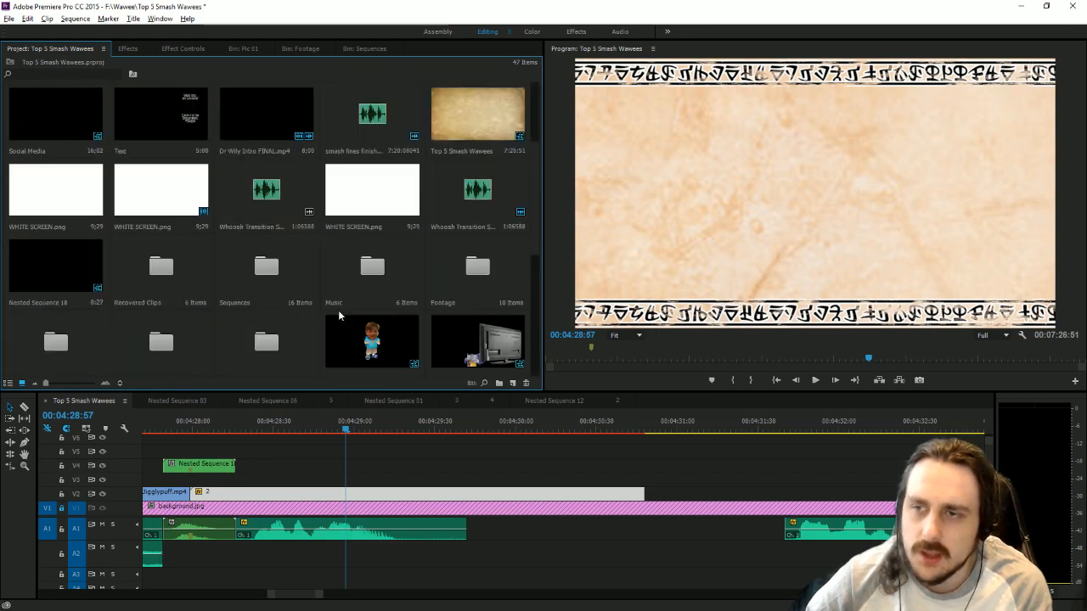
{"action": "left_click", "coordinate": [363, 48]}
{"action": "left_click_drag", "start_coordinate": [472, 260], "coordinate": [192, 484]}
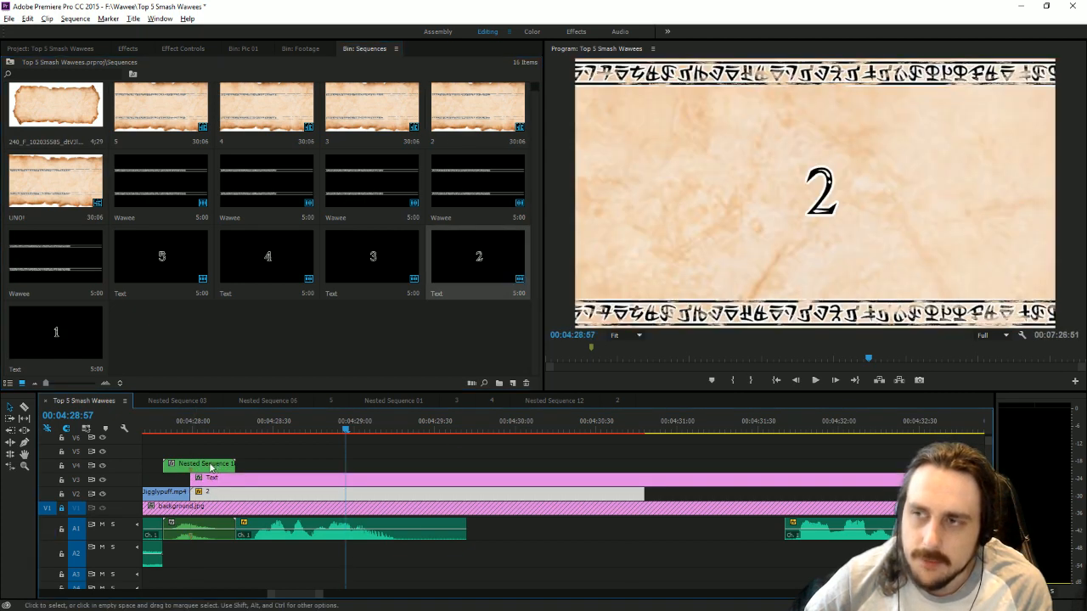
Split the number 2 Text title at the end of the scroll clip below and delete the excess.
{"action": "left_click", "coordinate": [24, 408]}
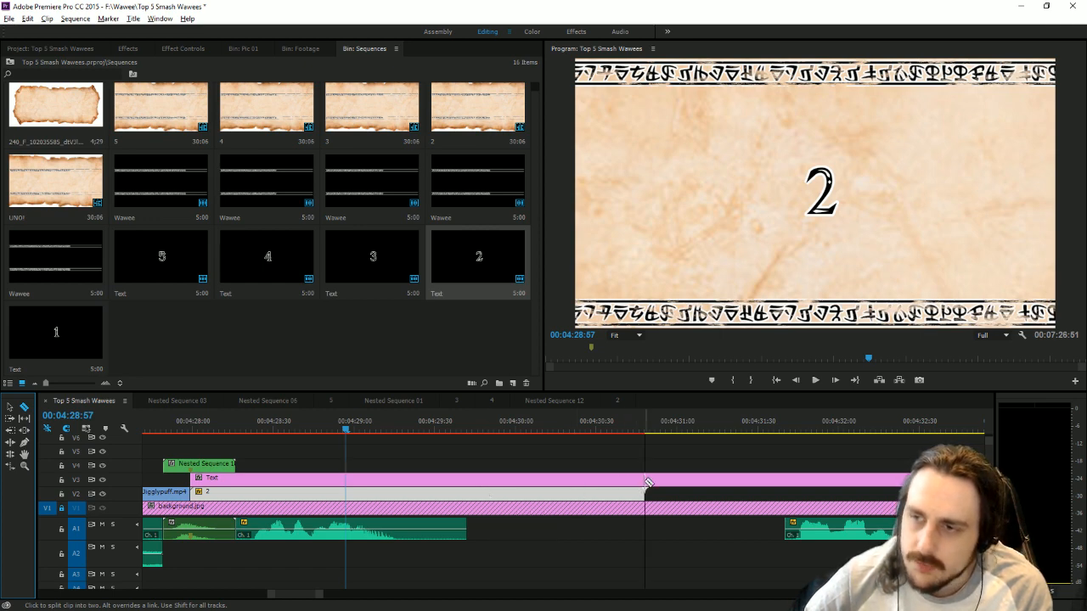
{"action": "left_click", "coordinate": [645, 479]}
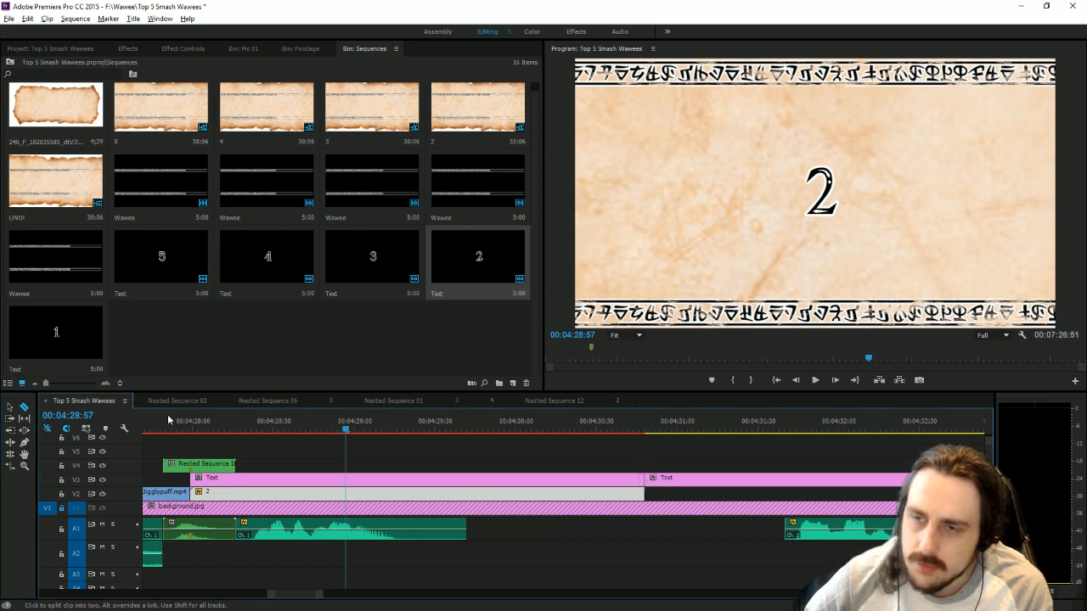
{"action": "left_click", "coordinate": [9, 406]}
{"action": "left_click", "coordinate": [713, 480]}
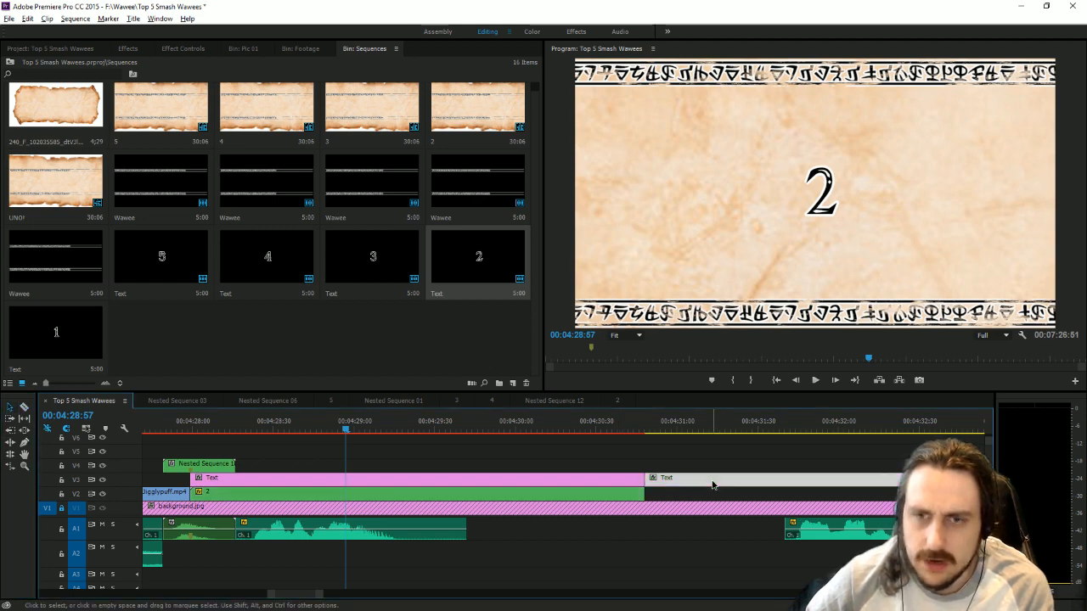
{"action": "key", "text": "Delete"}
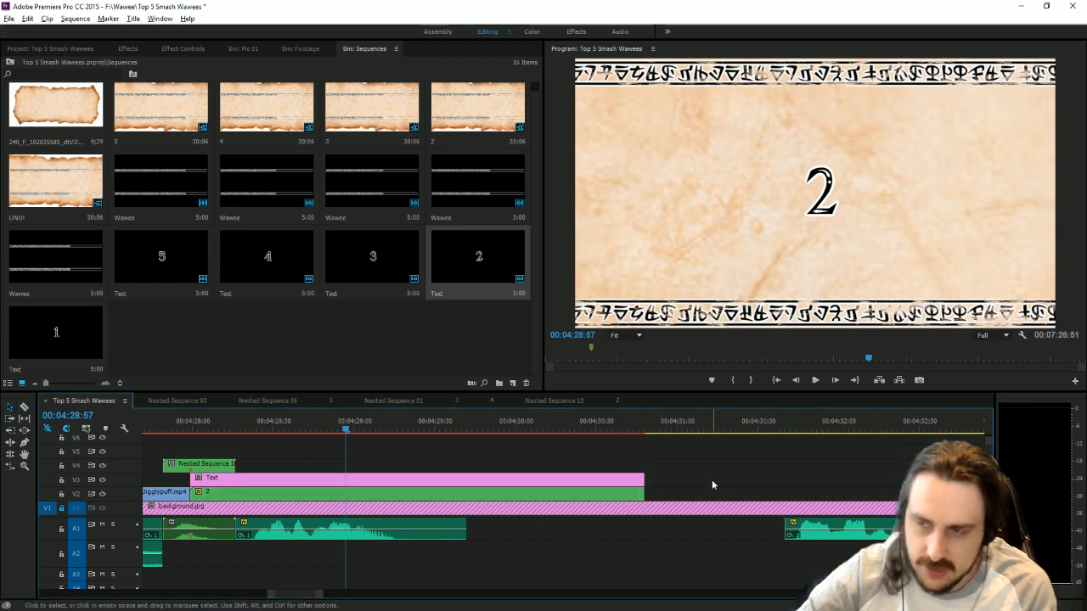
Apply the Toby drop shadow and Numbers V2 presets to the number 2 Text title.
{"action": "left_click", "coordinate": [141, 50]}
{"action": "scroll", "coordinate": [158, 159], "scroll_direction": "up", "scroll_amount": 3}
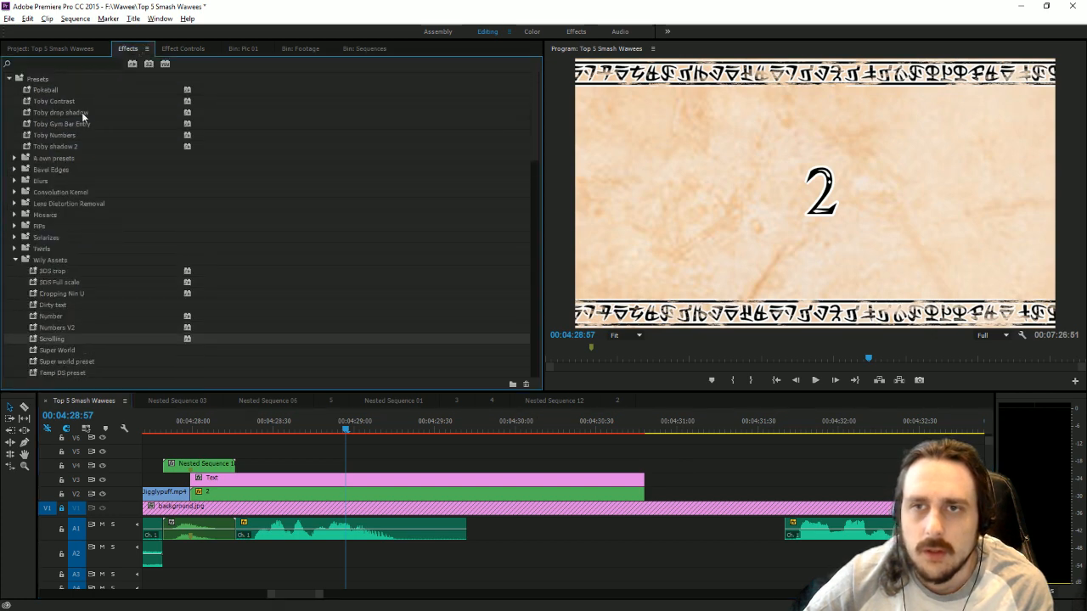
{"action": "left_click_drag", "start_coordinate": [77, 112], "coordinate": [234, 481]}
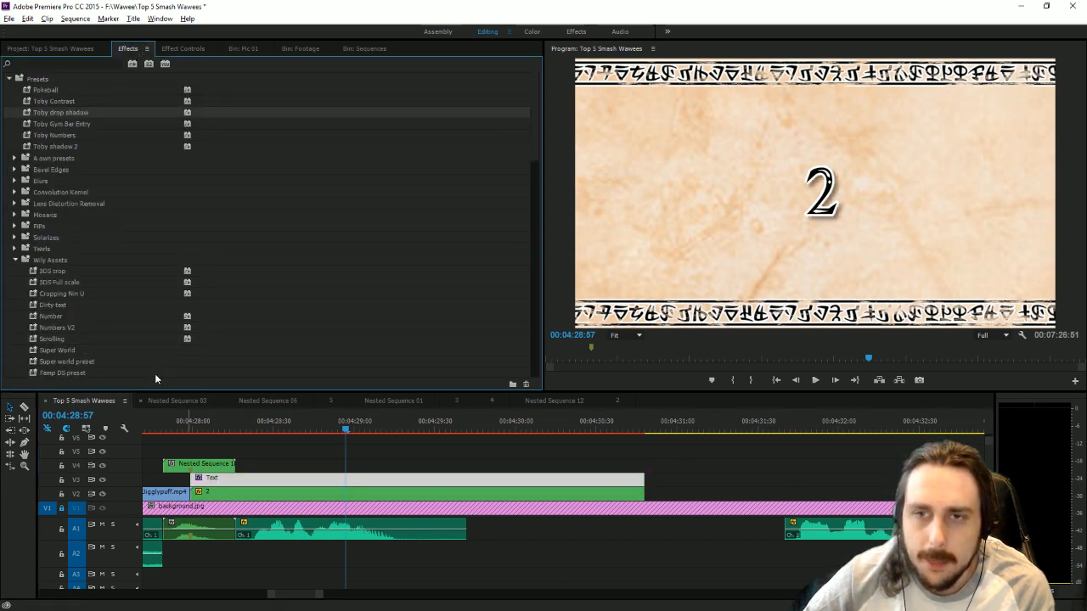
{"action": "left_click_drag", "start_coordinate": [56, 328], "coordinate": [256, 487]}
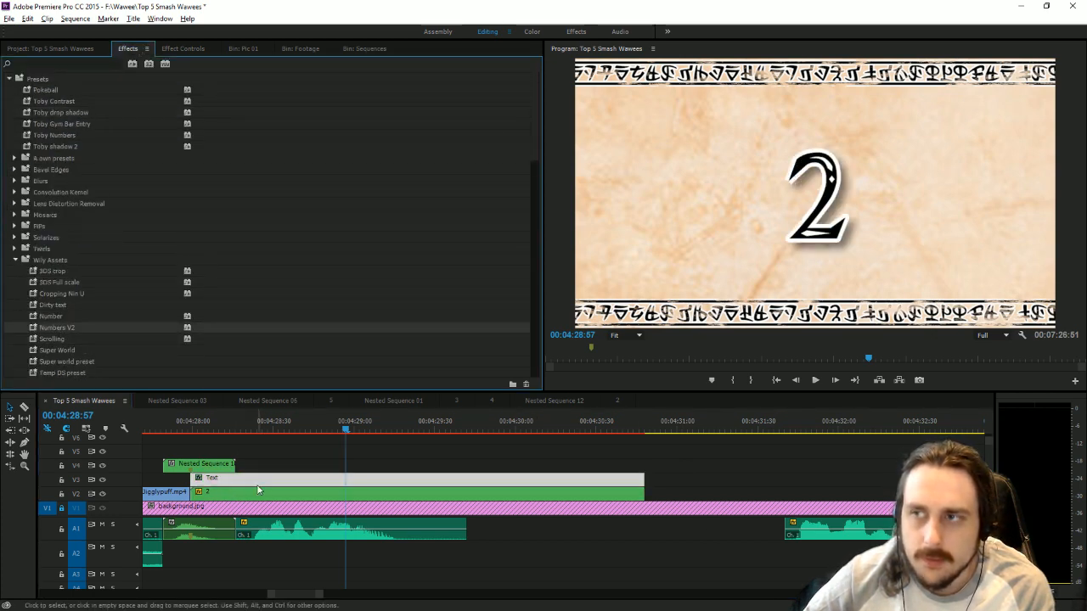
Nest the number 2 Text title together with the scroll clip below it, accepting the default name.
{"action": "left_click", "coordinate": [527, 492], "text": "shift"}
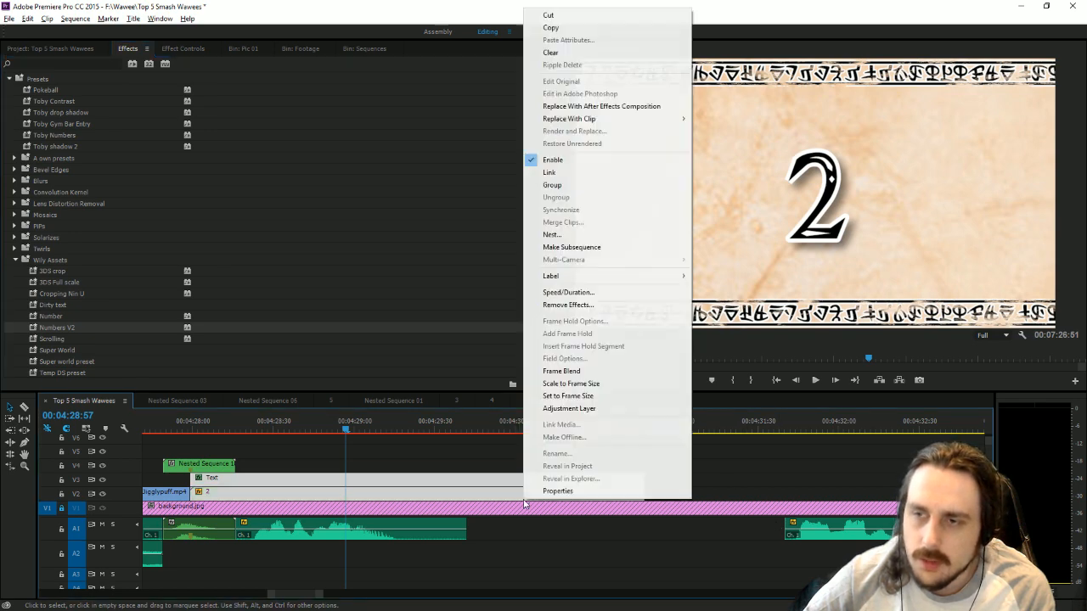
{"action": "right_click", "coordinate": [524, 492]}
{"action": "left_click", "coordinate": [563, 235]}
{"action": "left_click", "coordinate": [532, 321]}
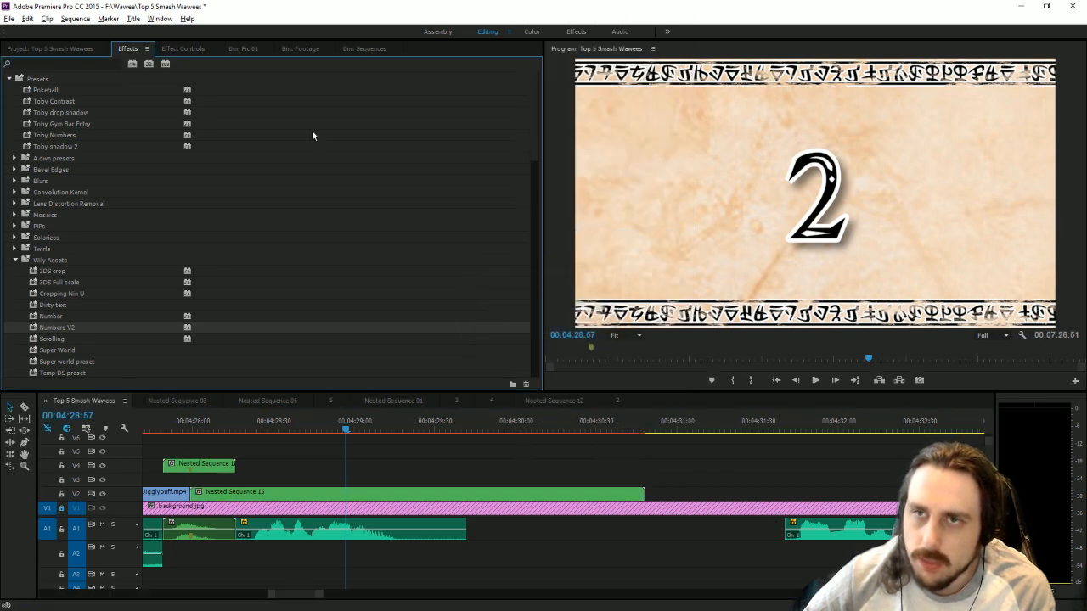
Apply the Wipe for scrolls preset to the nested number 2 title and move its first Right crop keyframe to 00:04:30:29.
{"action": "scroll", "coordinate": [96, 307], "scroll_direction": "down", "scroll_amount": 2}
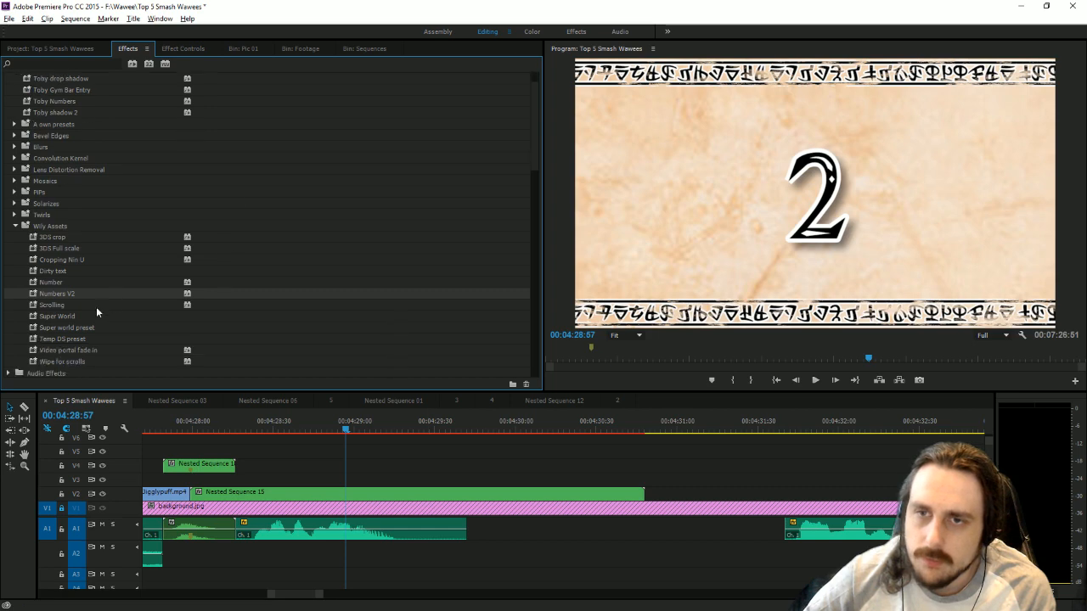
{"action": "left_click_drag", "start_coordinate": [84, 348], "coordinate": [592, 499]}
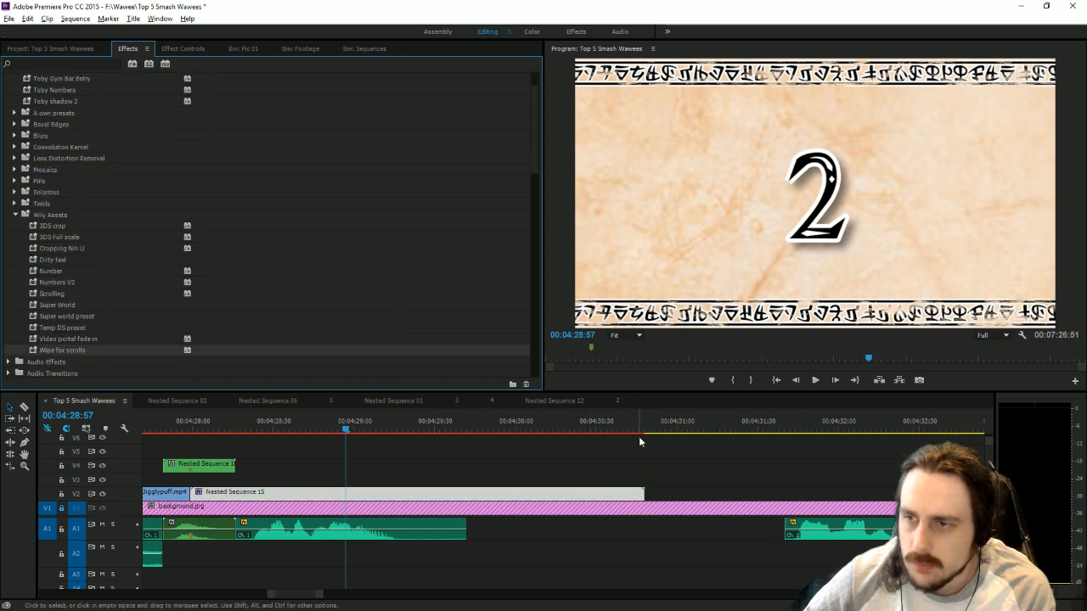
{"action": "left_click", "coordinate": [624, 433]}
{"action": "left_click", "coordinate": [183, 49]}
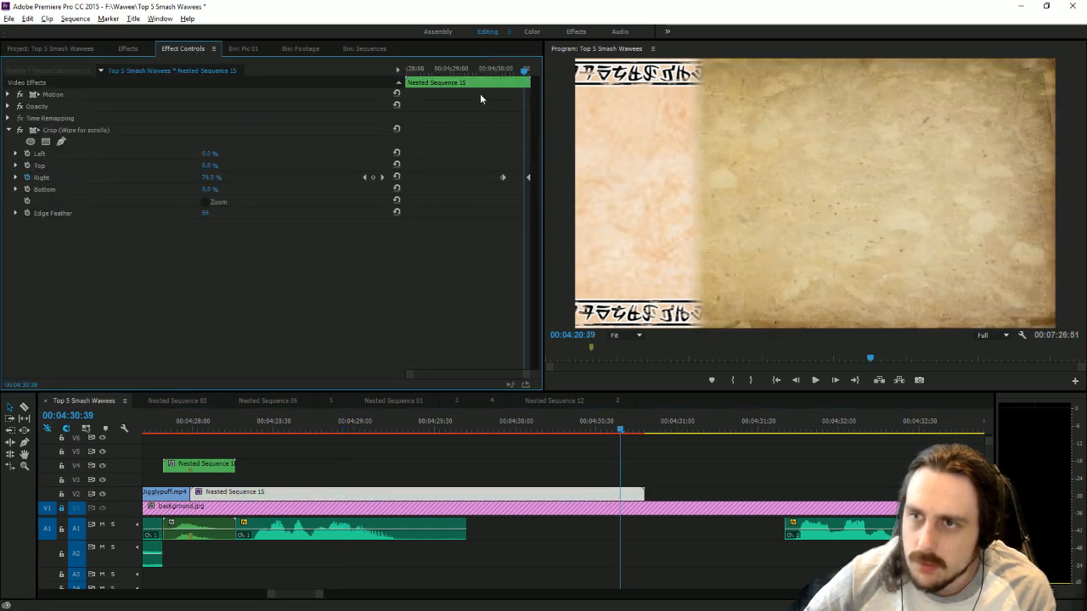
{"action": "left_click_drag", "start_coordinate": [525, 76], "coordinate": [517, 83]}
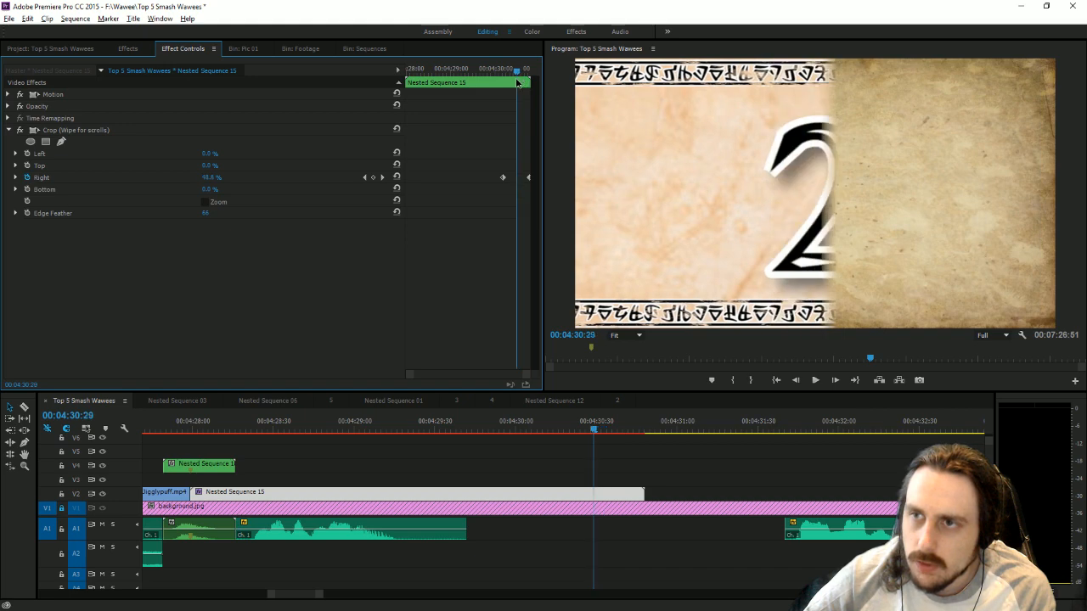
{"action": "left_click_drag", "start_coordinate": [503, 178], "coordinate": [517, 177]}
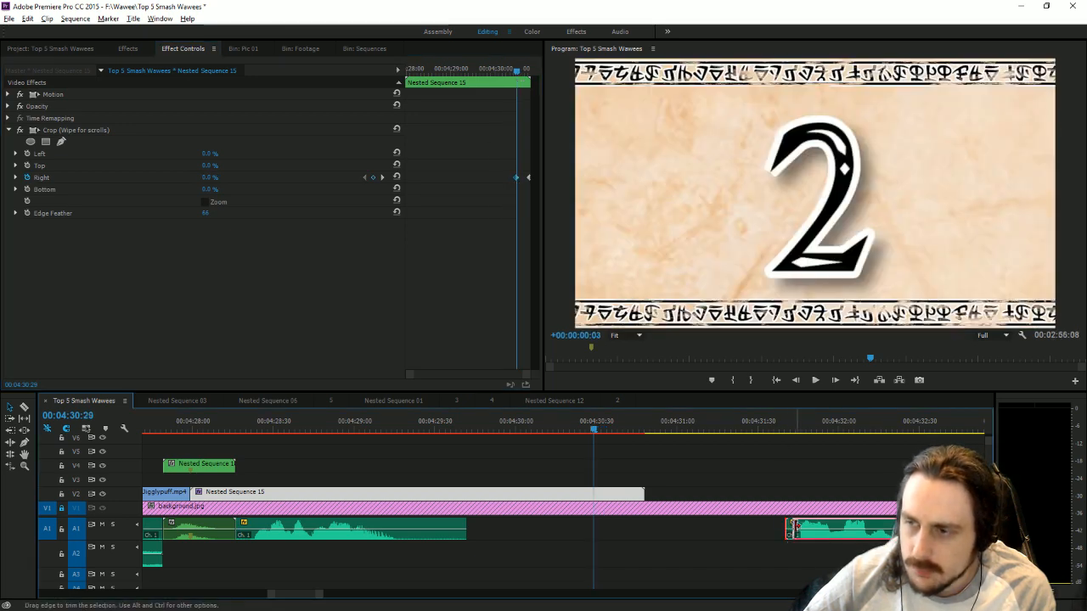
Move the following narration clip to the end of the number 2 title and place the Hyrule Temple music beneath it on A2.
{"action": "left_click_drag", "start_coordinate": [791, 527], "coordinate": [670, 538]}
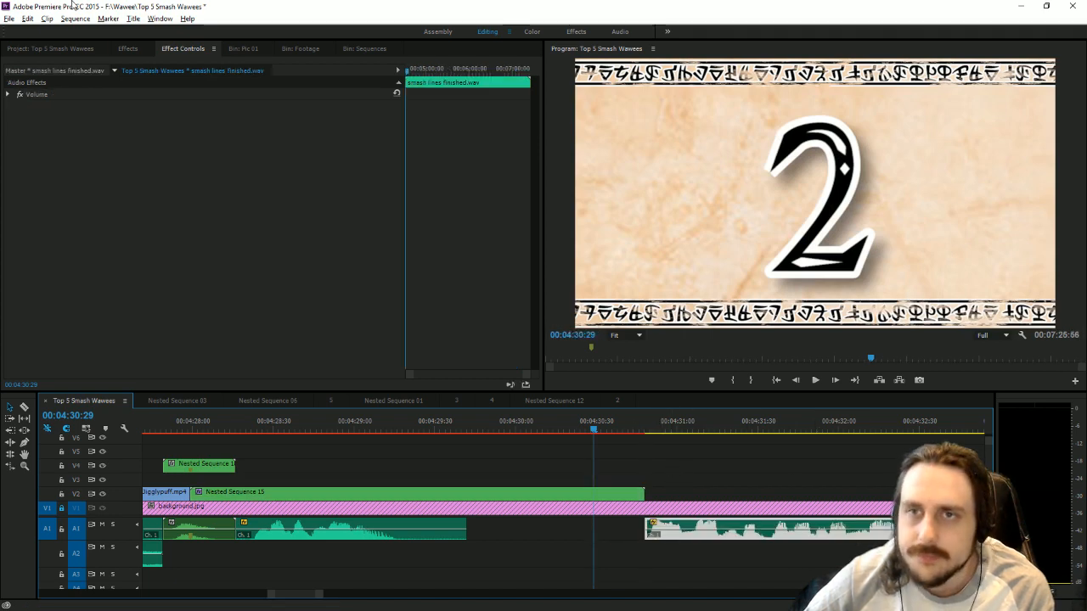
{"action": "left_click", "coordinate": [83, 48]}
{"action": "scroll", "coordinate": [311, 245], "scroll_direction": "up", "scroll_amount": 3}
{"action": "scroll", "coordinate": [289, 267], "scroll_direction": "up", "scroll_amount": 3}
{"action": "scroll", "coordinate": [221, 280], "scroll_direction": "down", "scroll_amount": 3}
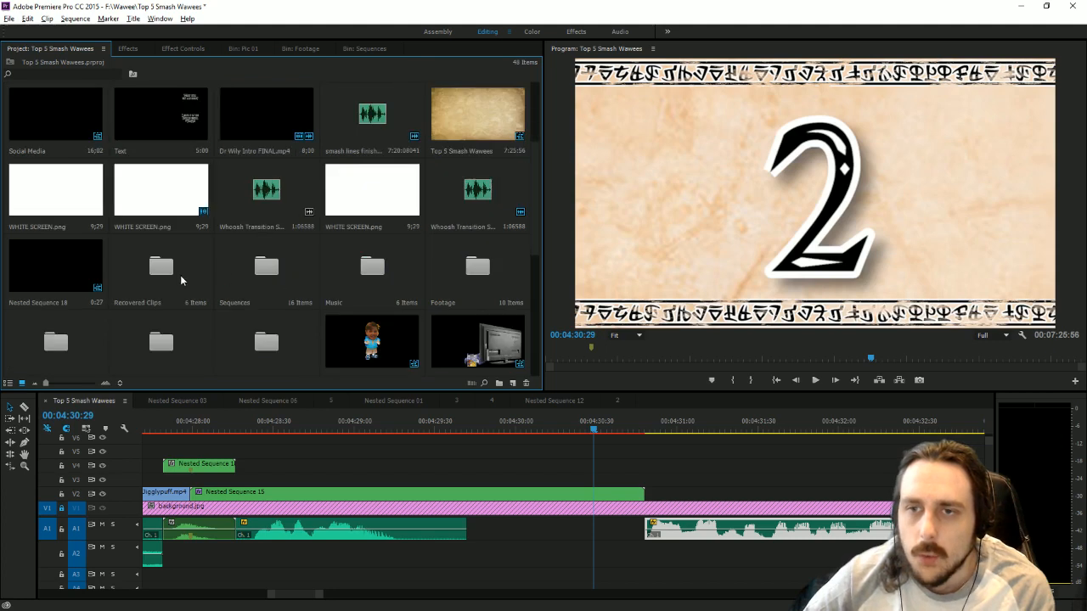
{"action": "double_click", "coordinate": [372, 191]}
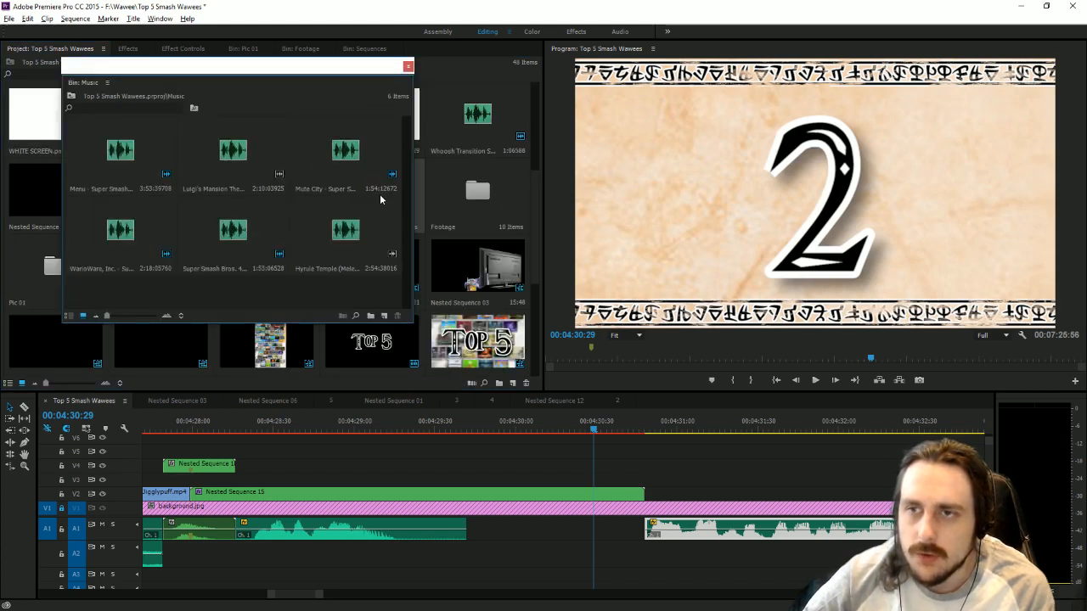
{"action": "left_click_drag", "start_coordinate": [297, 238], "coordinate": [633, 565]}
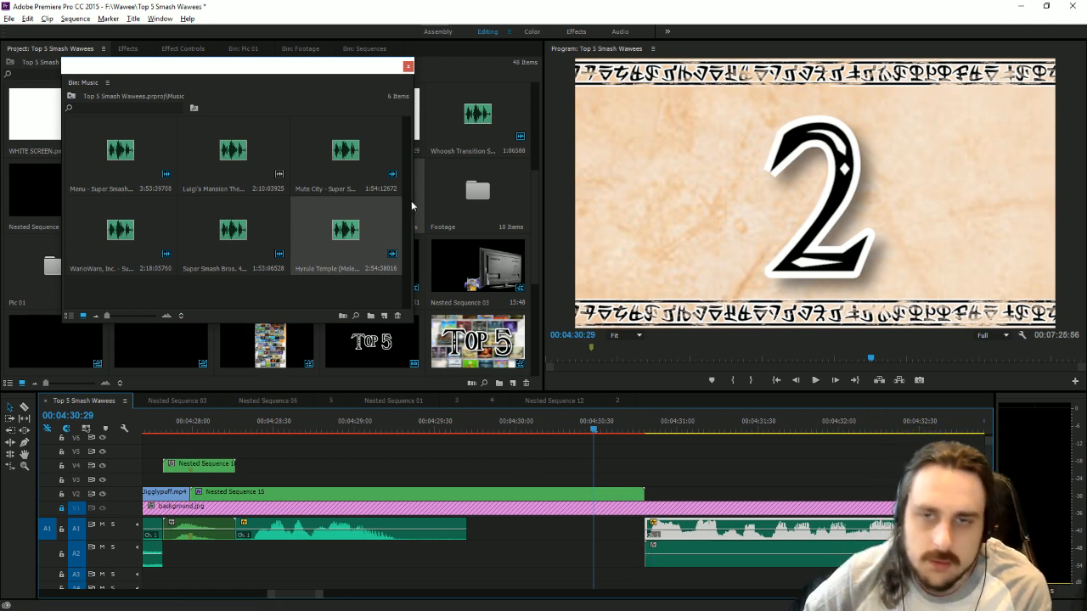
{"action": "left_click", "coordinate": [407, 67]}
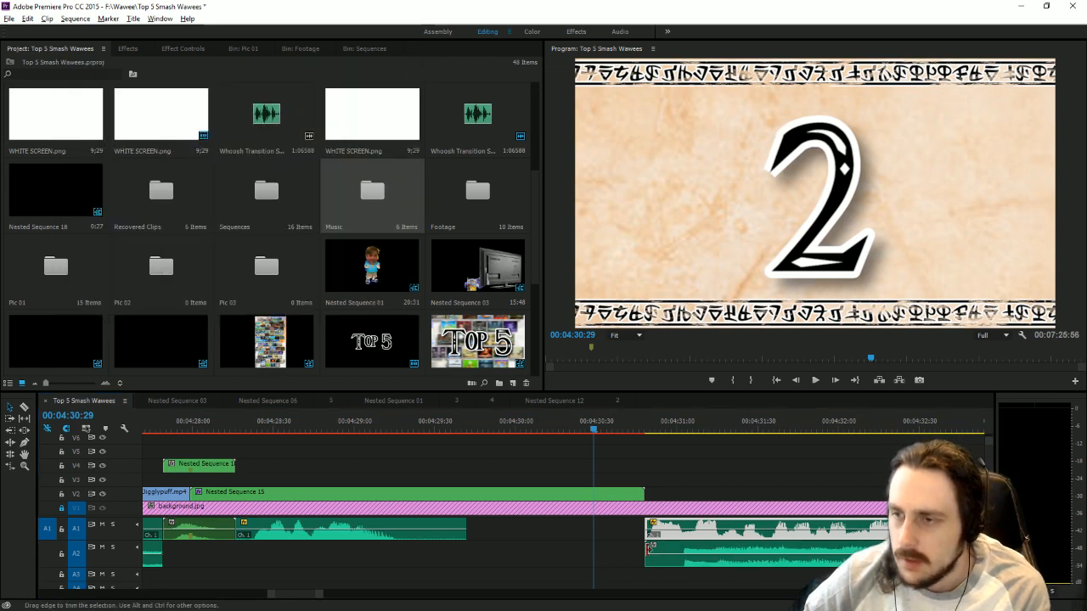
Lower the audio gain of the Hyrule Temple music clip on A2 by about 19 dB.
{"action": "left_click_drag", "start_coordinate": [648, 550], "coordinate": [672, 558]}
{"action": "right_click", "coordinate": [672, 558]}
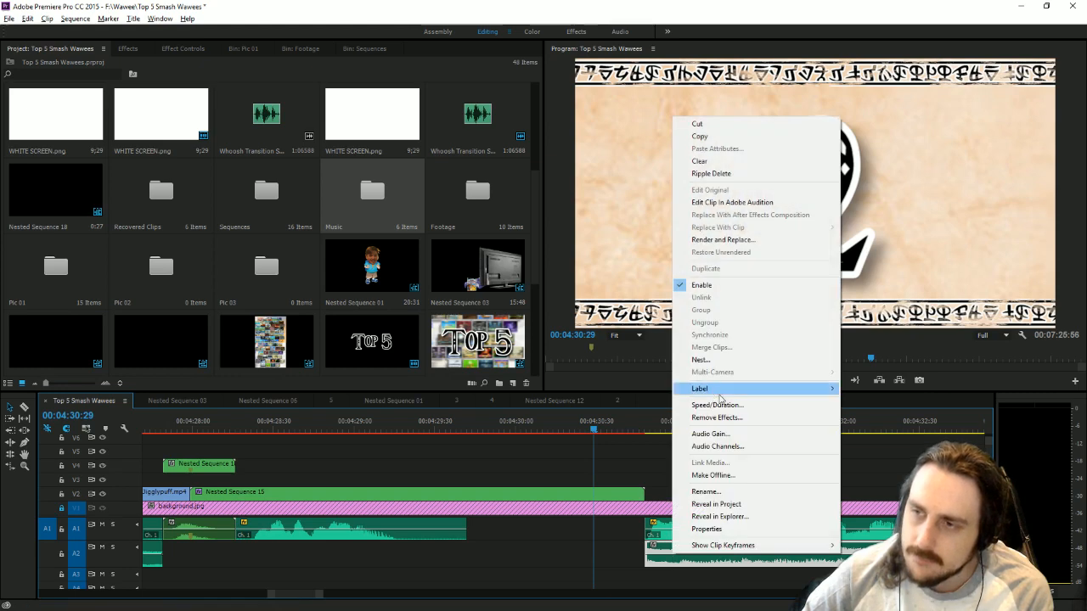
{"action": "left_click", "coordinate": [732, 440]}
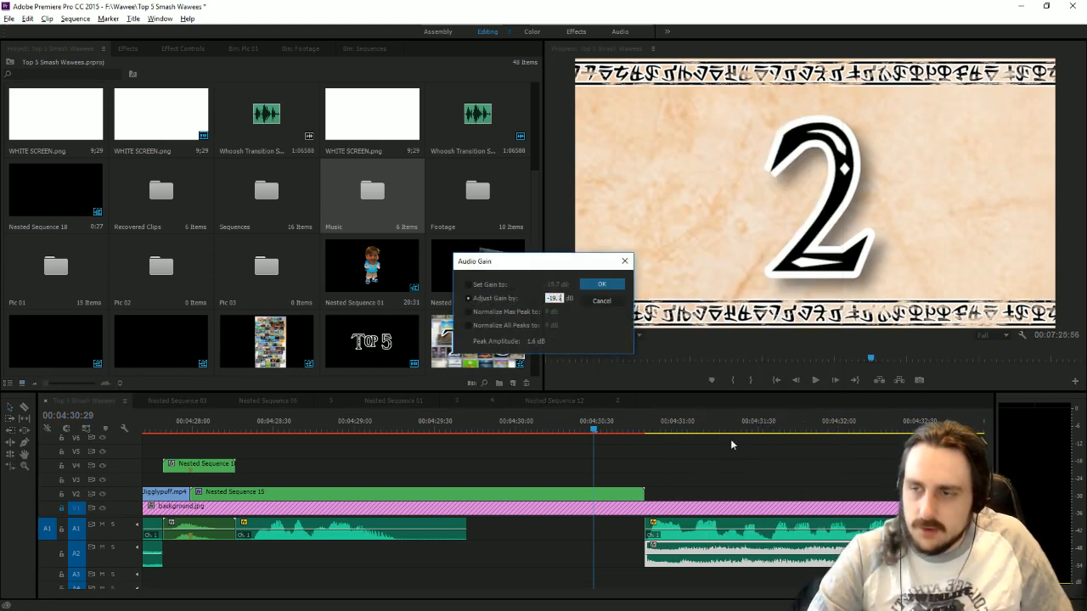
{"action": "key", "text": "Return"}
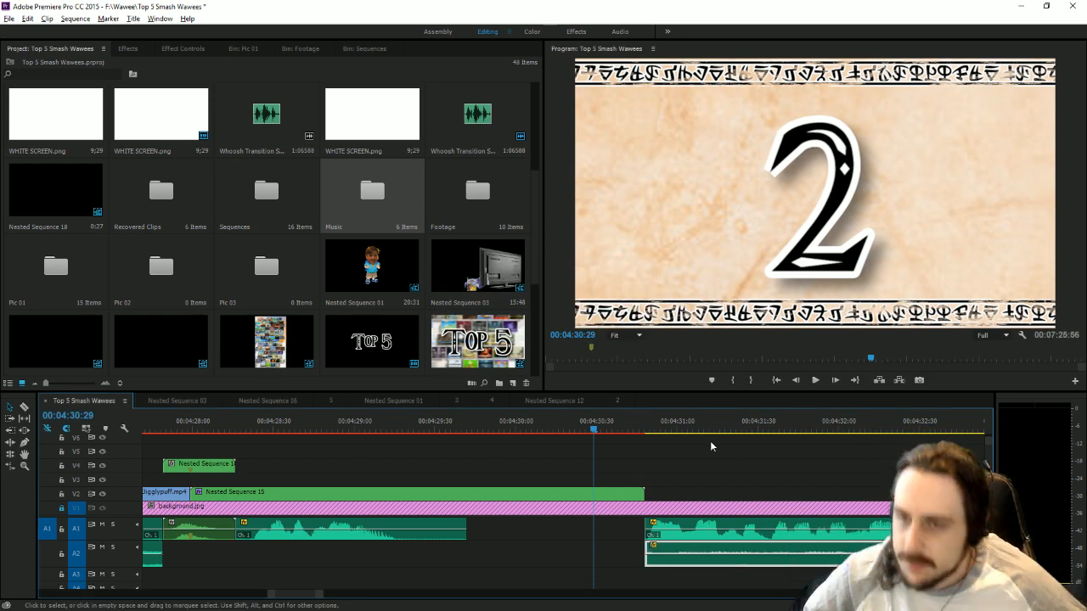
Examine where the number 2 narration and the music beneath it end on the timeline.
{"action": "left_click_drag", "start_coordinate": [320, 594], "coordinate": [738, 595]}
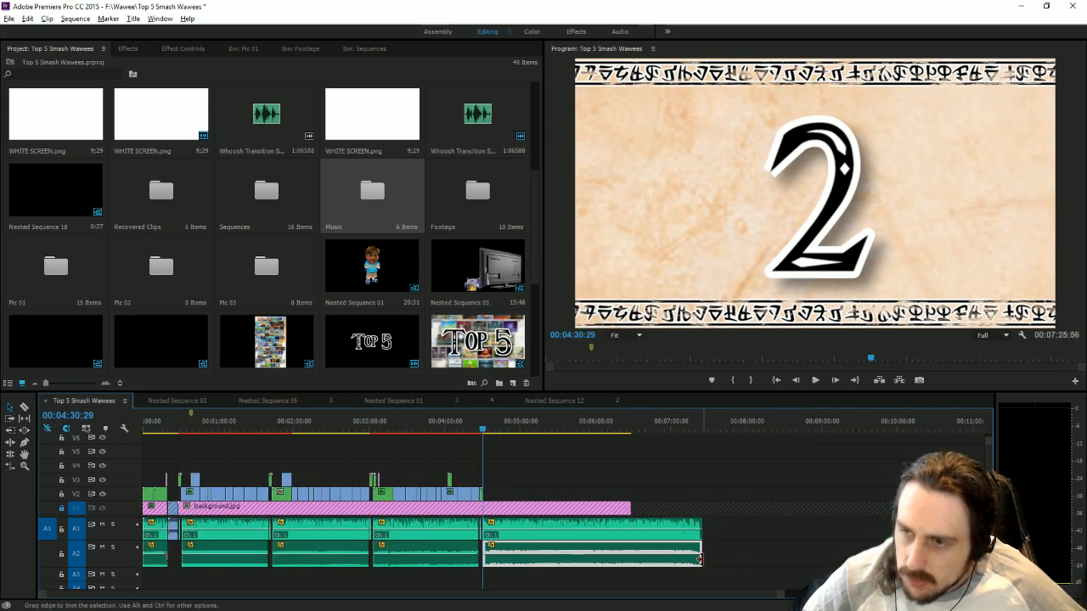
{"action": "left_click", "coordinate": [747, 562]}
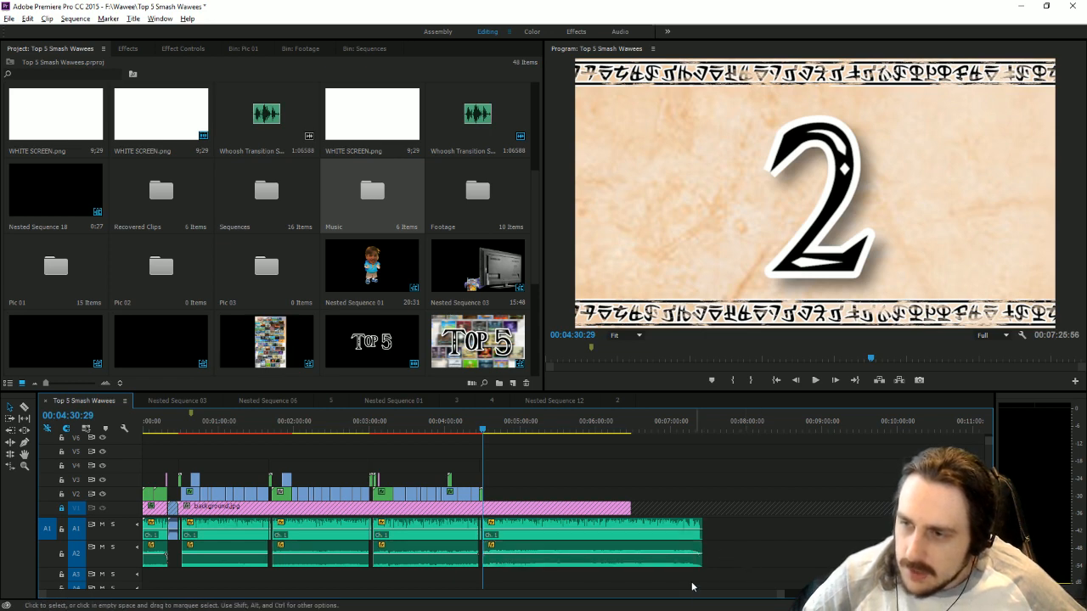
{"action": "left_click", "coordinate": [700, 424]}
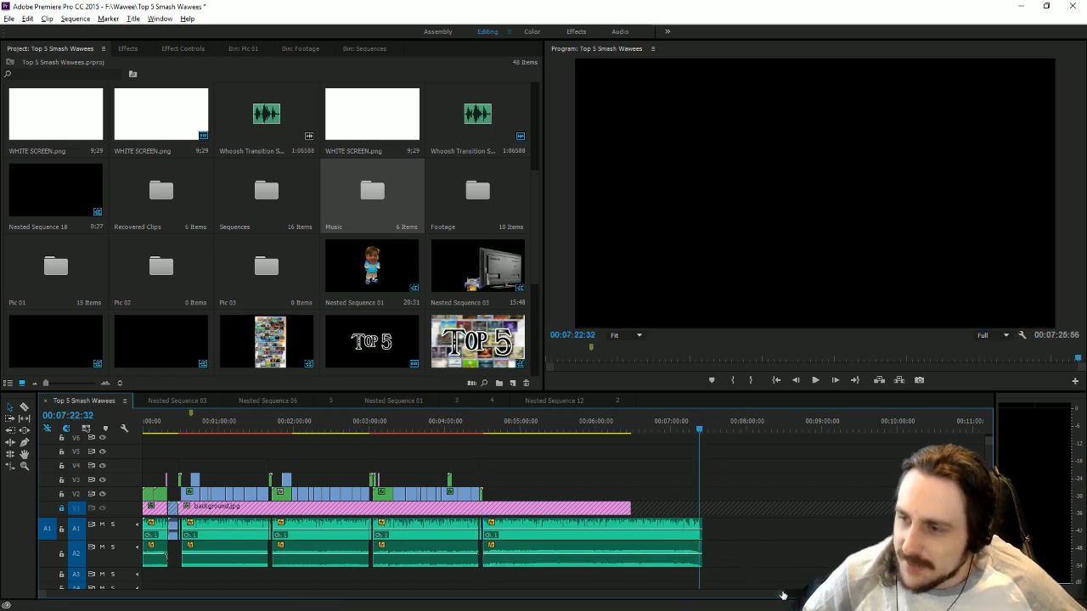
{"action": "left_click_drag", "start_coordinate": [786, 592], "coordinate": [582, 592]}
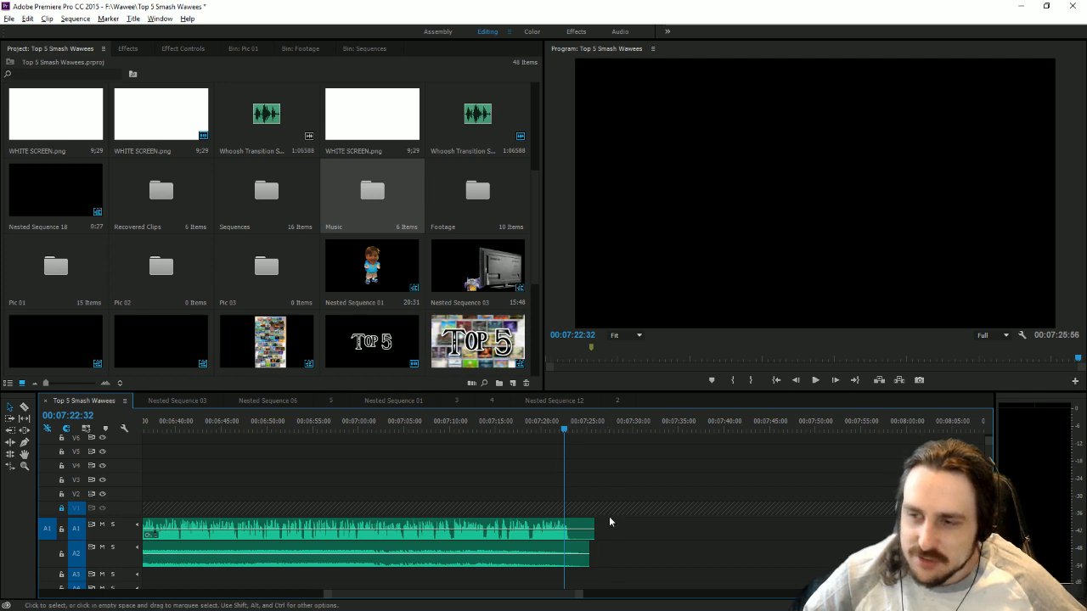
{"action": "left_click_drag", "start_coordinate": [597, 554], "coordinate": [588, 554]}
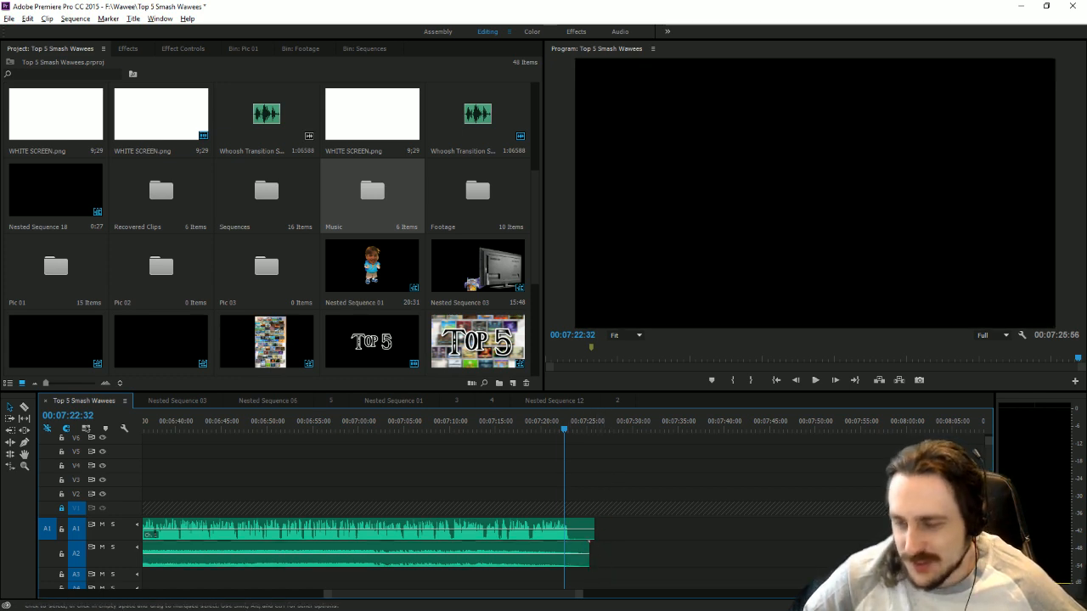
{"action": "left_click_drag", "start_coordinate": [581, 592], "coordinate": [753, 591]}
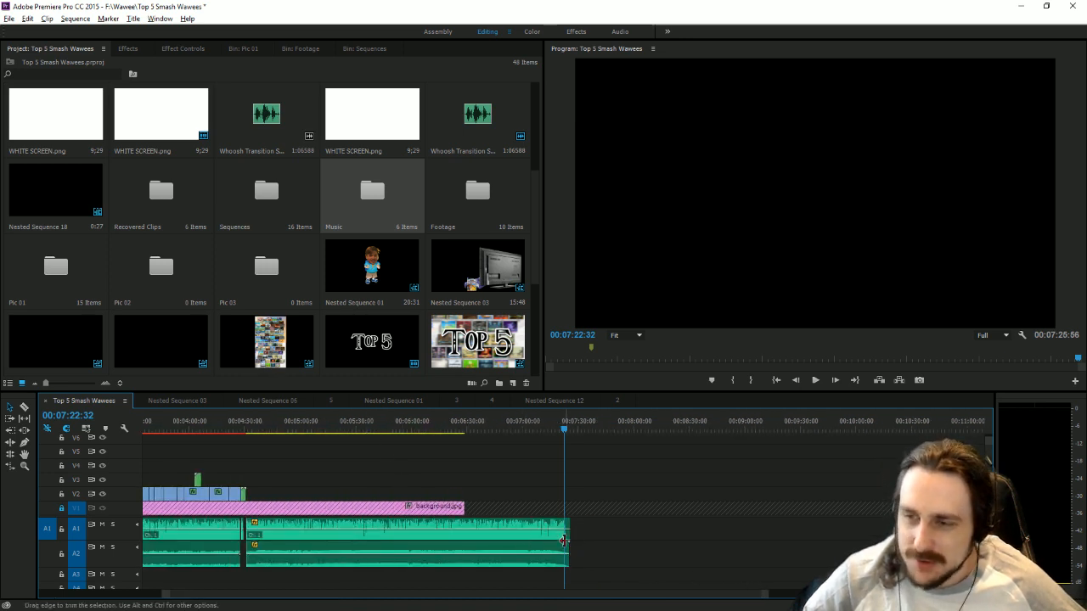
Listen for the narration break, split the A2 music at 00:05:34:21 and delete the part after the cut.
{"action": "left_click", "coordinate": [366, 427]}
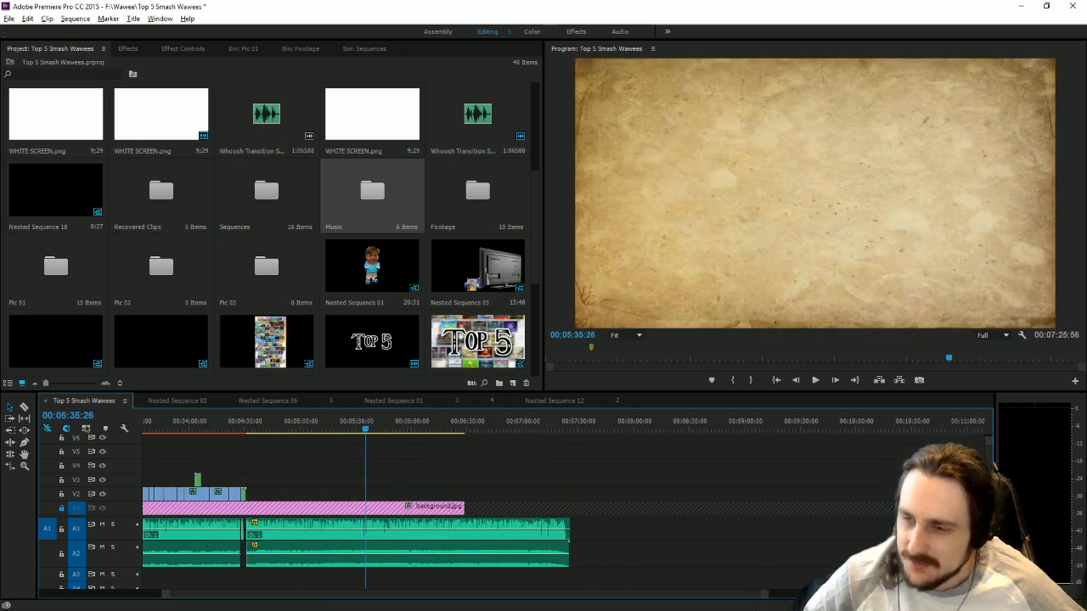
{"action": "left_click_drag", "start_coordinate": [767, 594], "coordinate": [549, 584]}
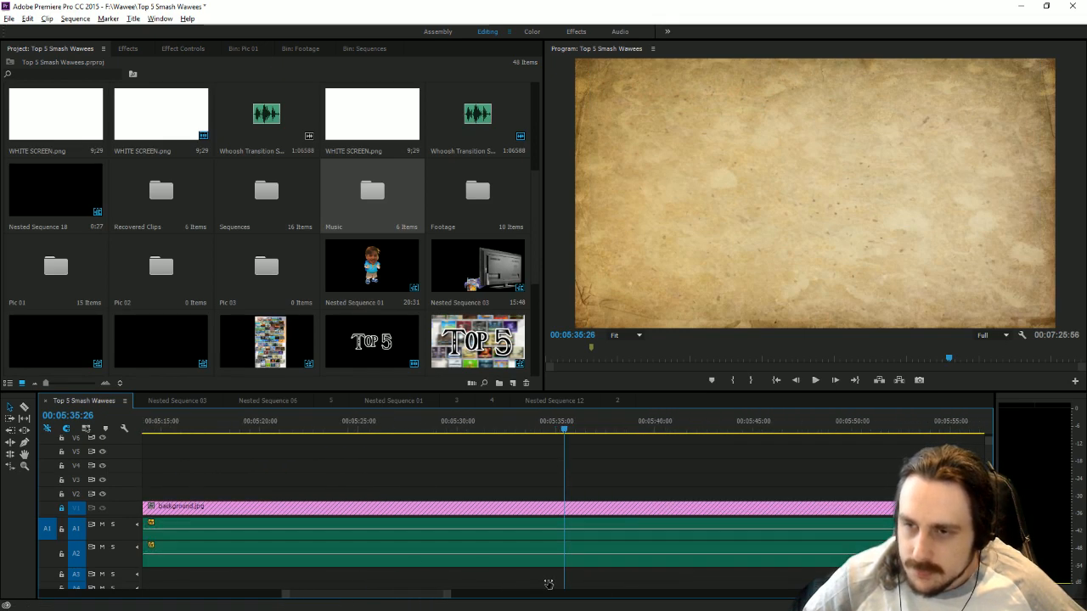
{"action": "left_click", "coordinate": [539, 422]}
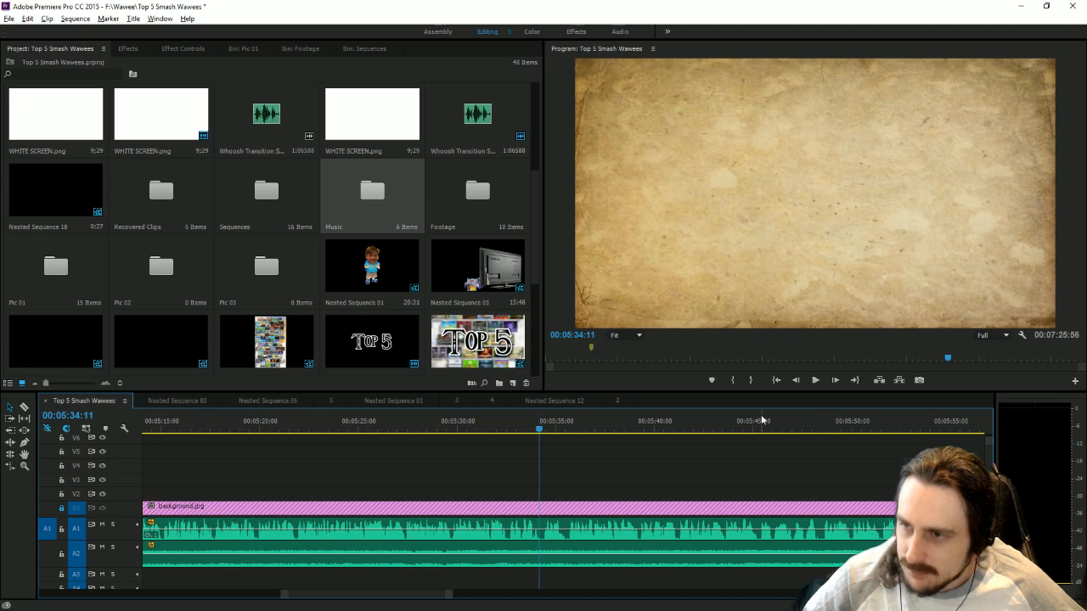
{"action": "left_click", "coordinate": [816, 381]}
{"action": "left_click", "coordinate": [815, 380]}
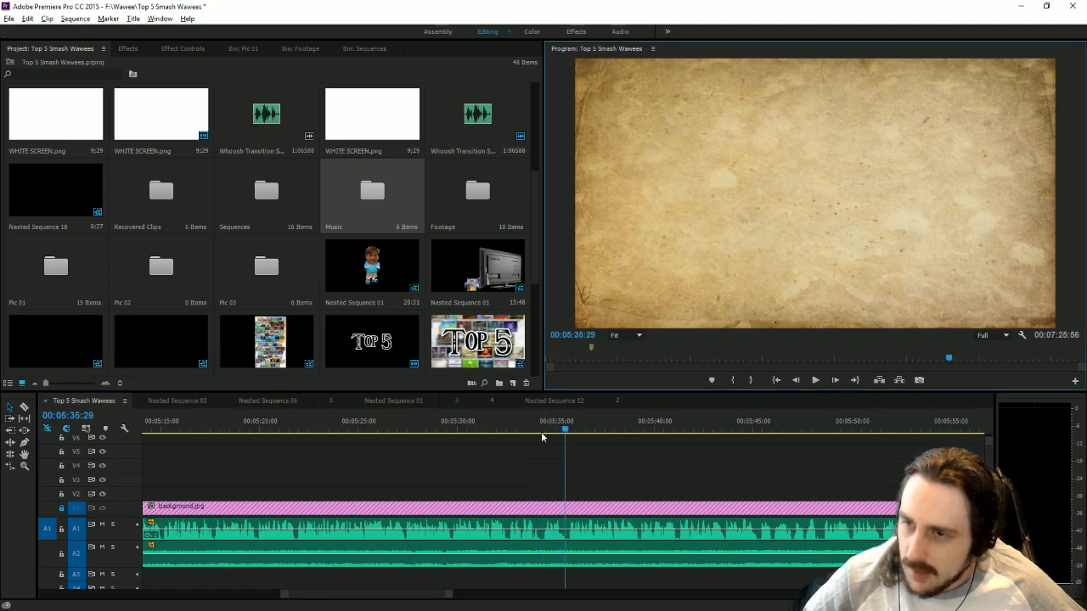
{"action": "left_click", "coordinate": [543, 432]}
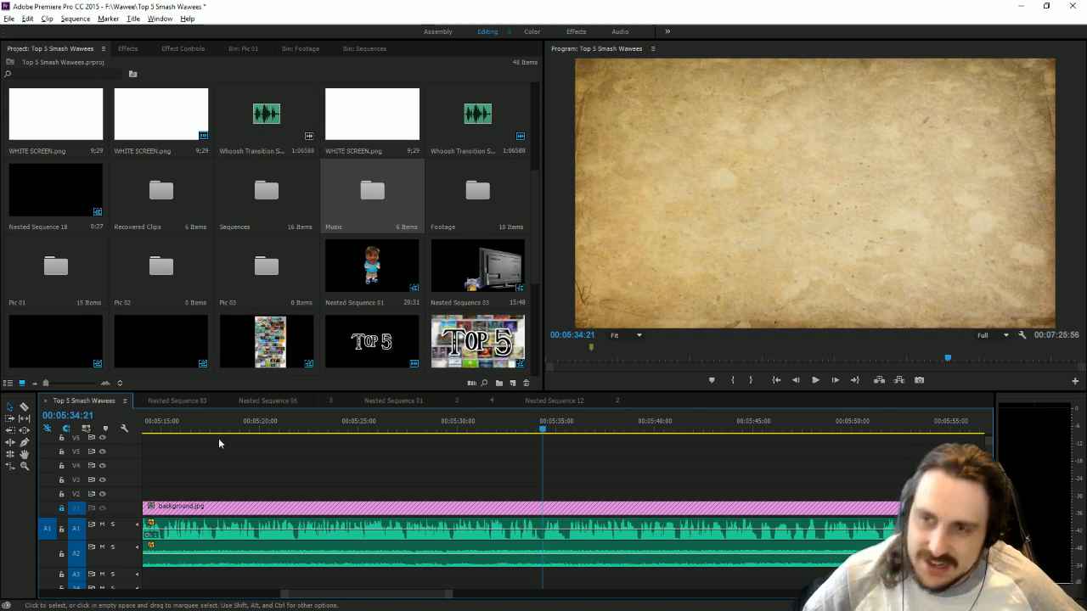
{"action": "left_click", "coordinate": [25, 409]}
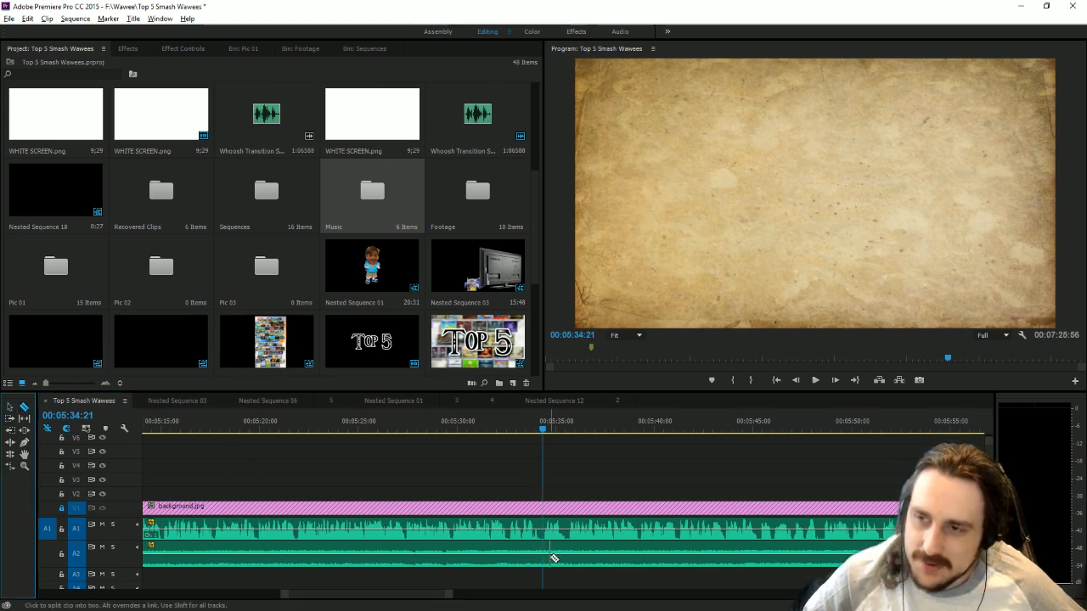
{"action": "left_click", "coordinate": [547, 557]}
{"action": "key", "text": "v"}
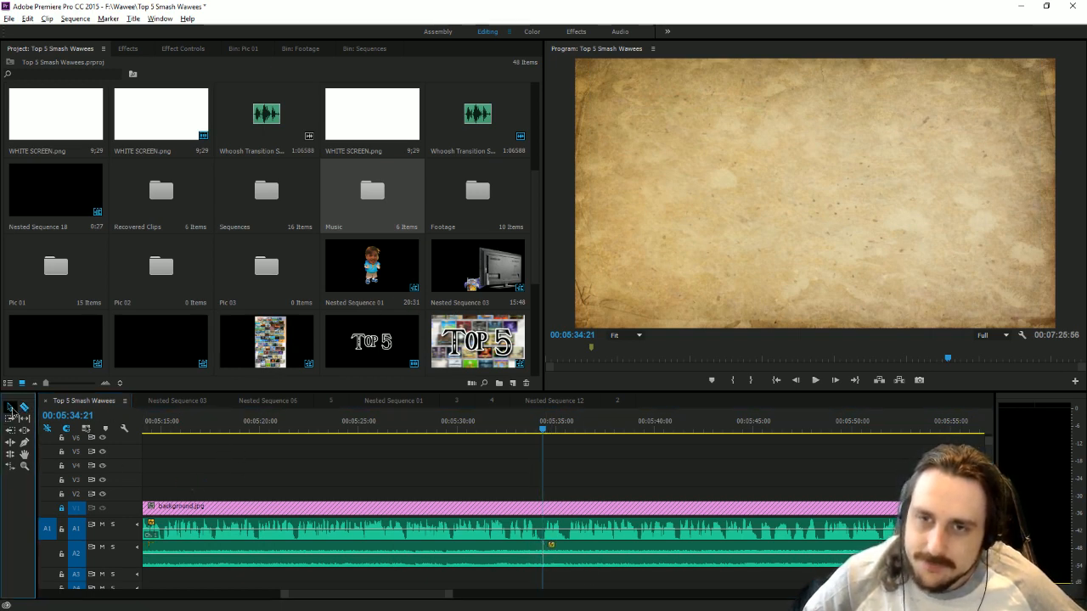
{"action": "left_click", "coordinate": [651, 561]}
{"action": "key", "text": "Delete"}
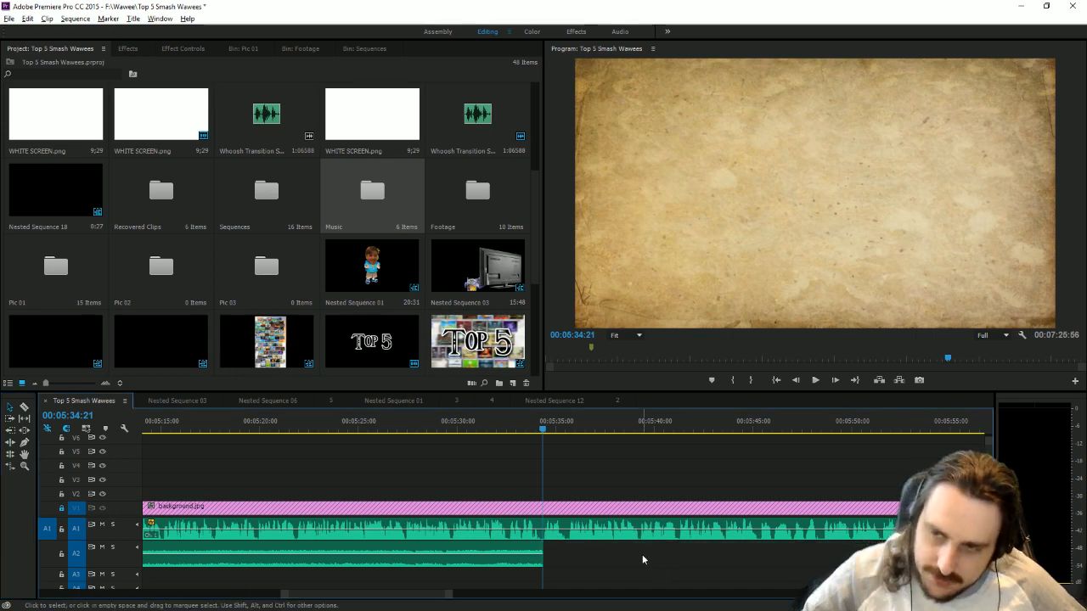
Open Nested Sequence 01, preview the boy character with the face image, and return to the Top 5 Smash Wawees sequence.
{"action": "left_click_drag", "start_coordinate": [449, 594], "coordinate": [706, 595]}
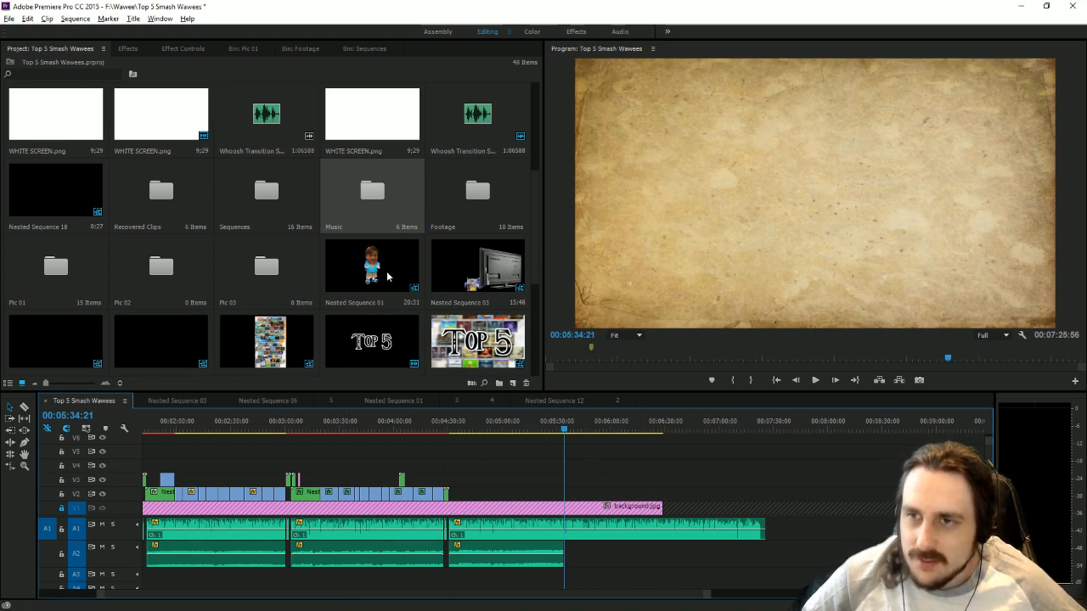
{"action": "double_click", "coordinate": [363, 281]}
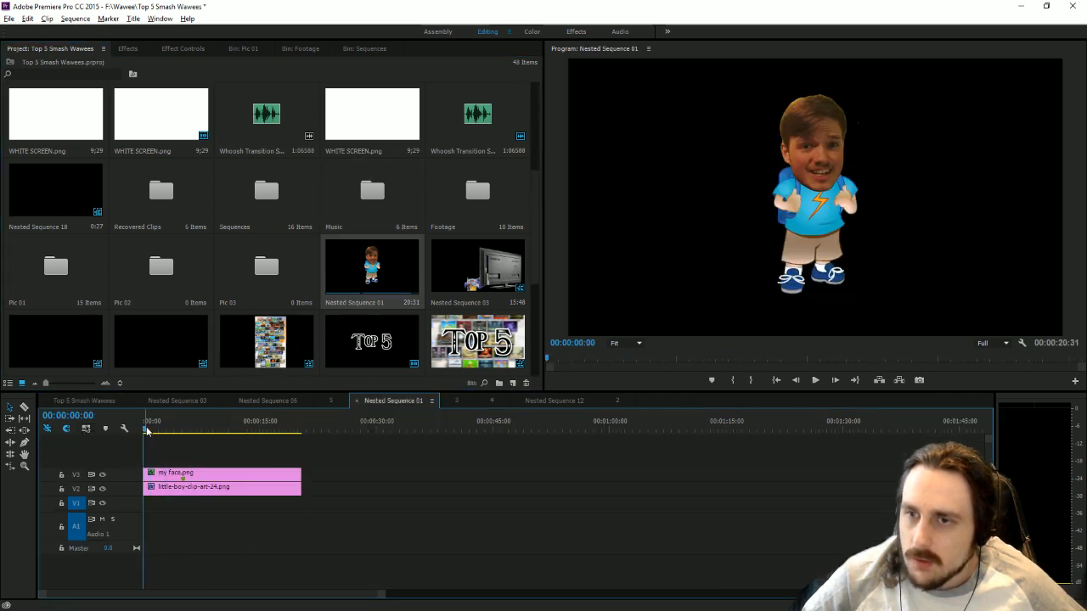
{"action": "left_click_drag", "start_coordinate": [273, 435], "coordinate": [113, 447]}
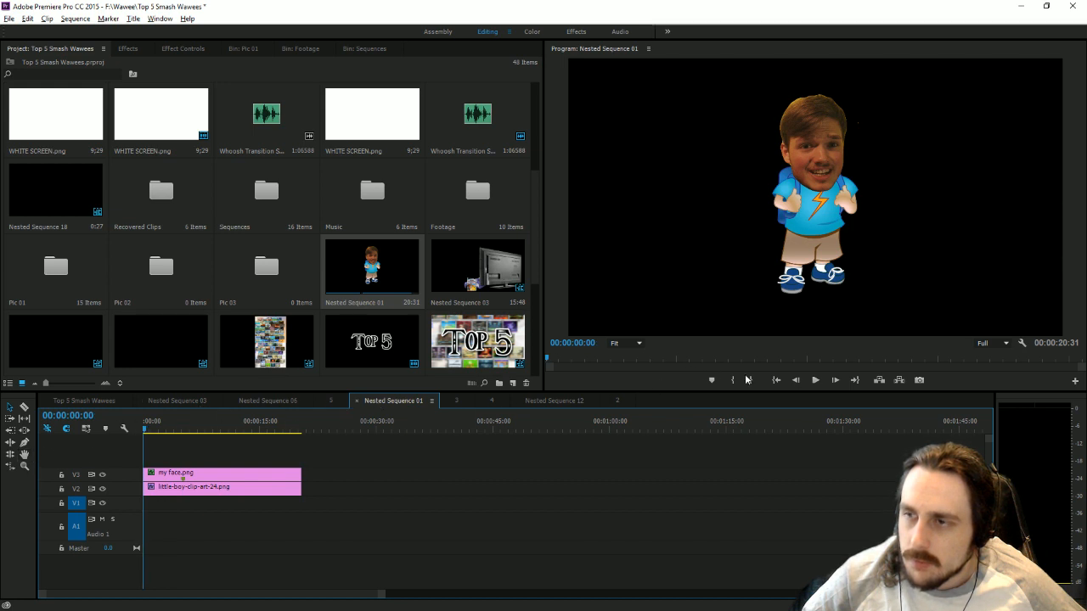
{"action": "left_click", "coordinate": [815, 380]}
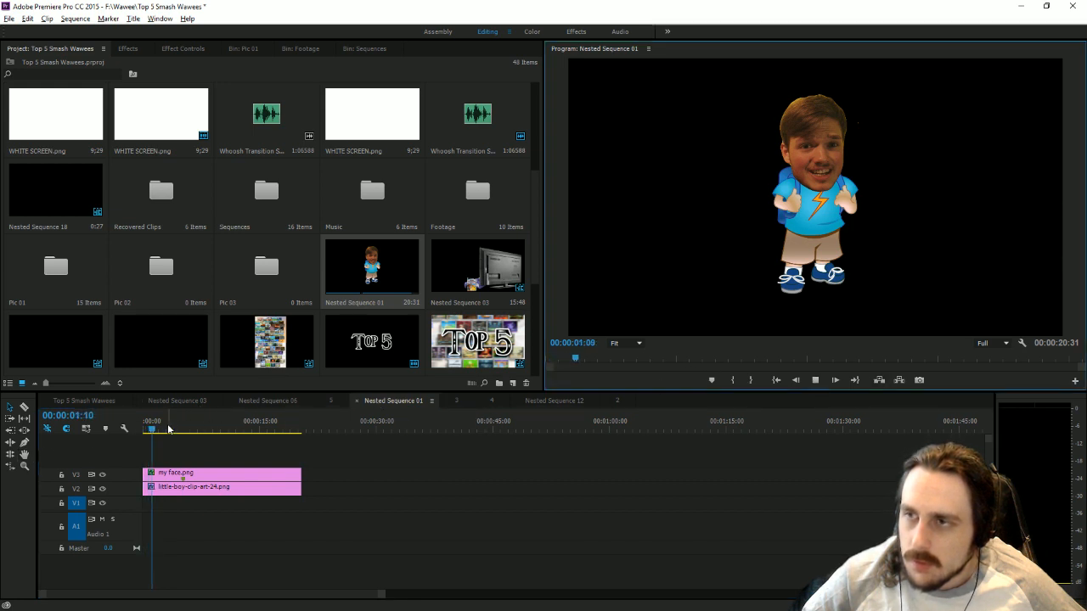
{"action": "left_click_drag", "start_coordinate": [168, 429], "coordinate": [344, 448]}
{"action": "left_click", "coordinate": [79, 402]}
{"action": "key", "text": "Home"}
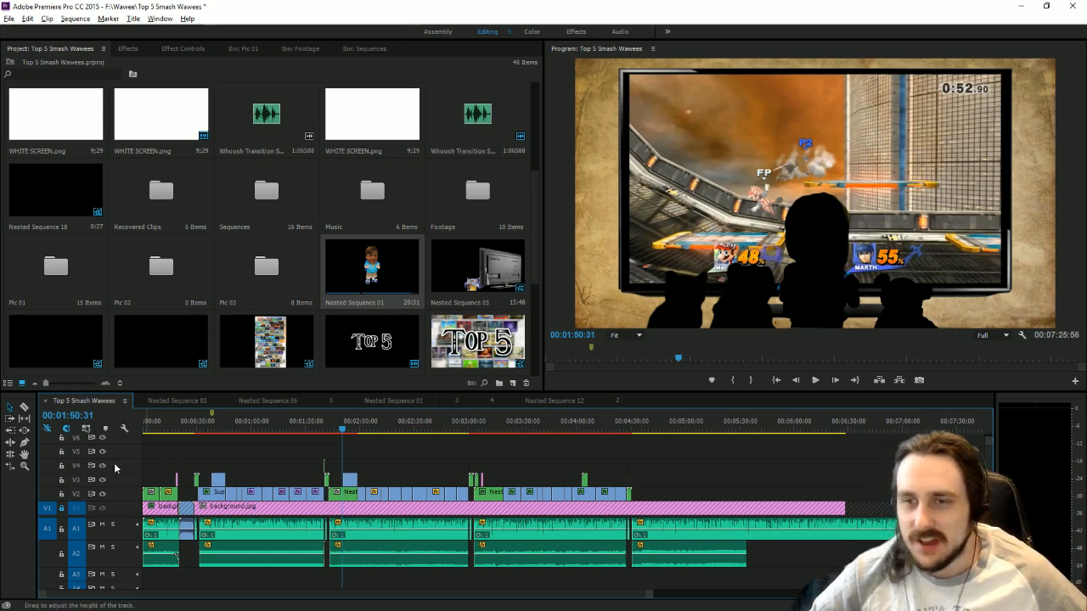
Place the Social Media sequence on V4 at the start of the video and extend it to the start of the intro clip.
{"action": "left_click", "coordinate": [151, 430]}
{"action": "mouse_move", "coordinate": [153, 435]}
{"action": "left_mouse_down"}
{"action": "mouse_move", "coordinate": [144, 436]}
{"action": "mouse_move", "coordinate": [164, 450]}
{"action": "mouse_move", "coordinate": [154, 454]}
{"action": "left_mouse_up"}
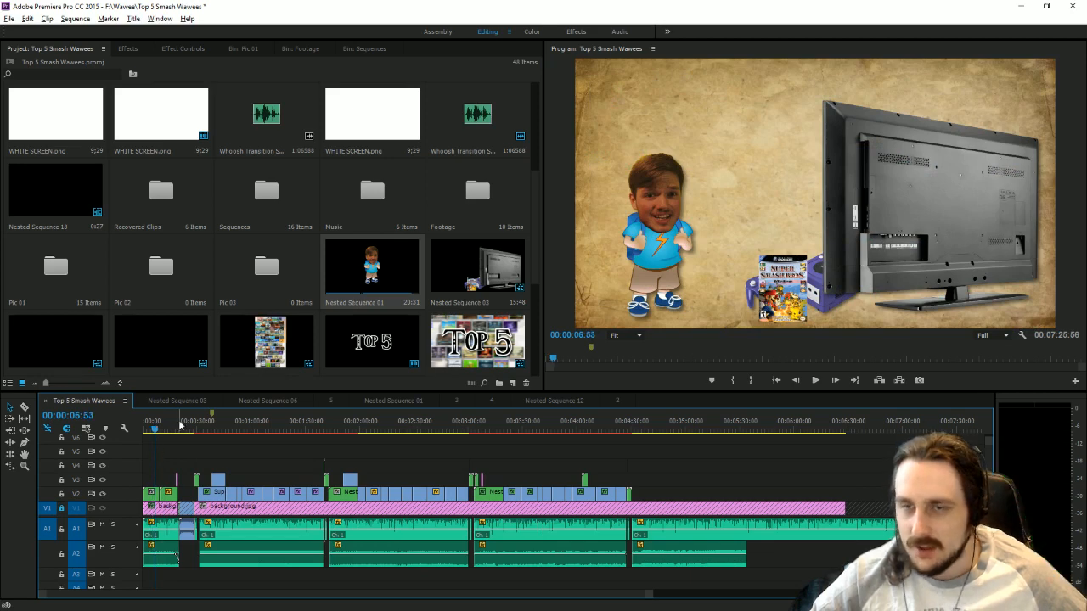
{"action": "scroll", "coordinate": [187, 293], "scroll_direction": "up", "scroll_amount": 5}
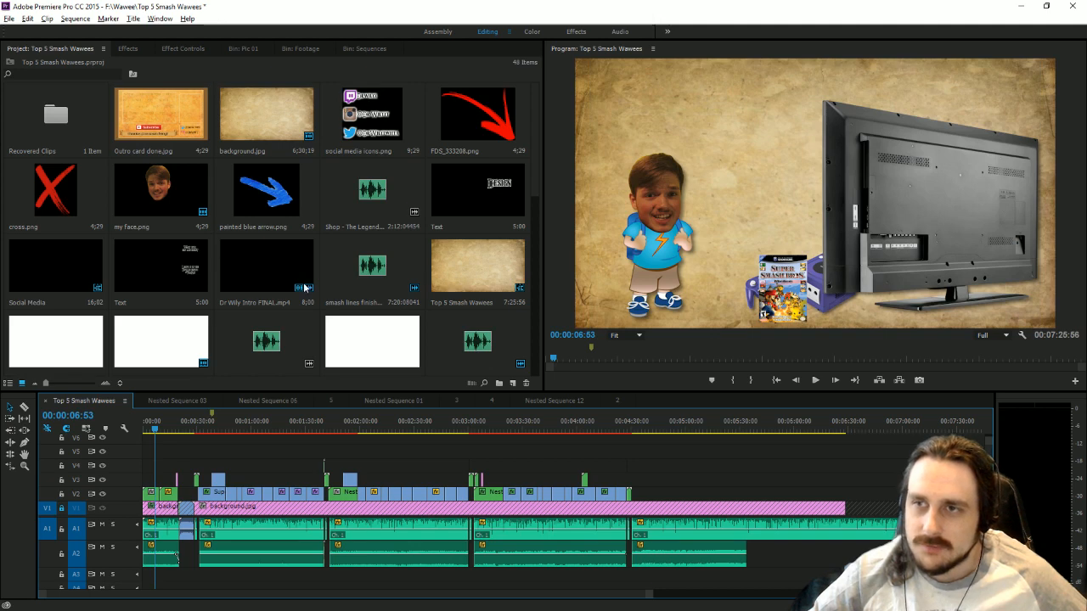
{"action": "left_click", "coordinate": [38, 268]}
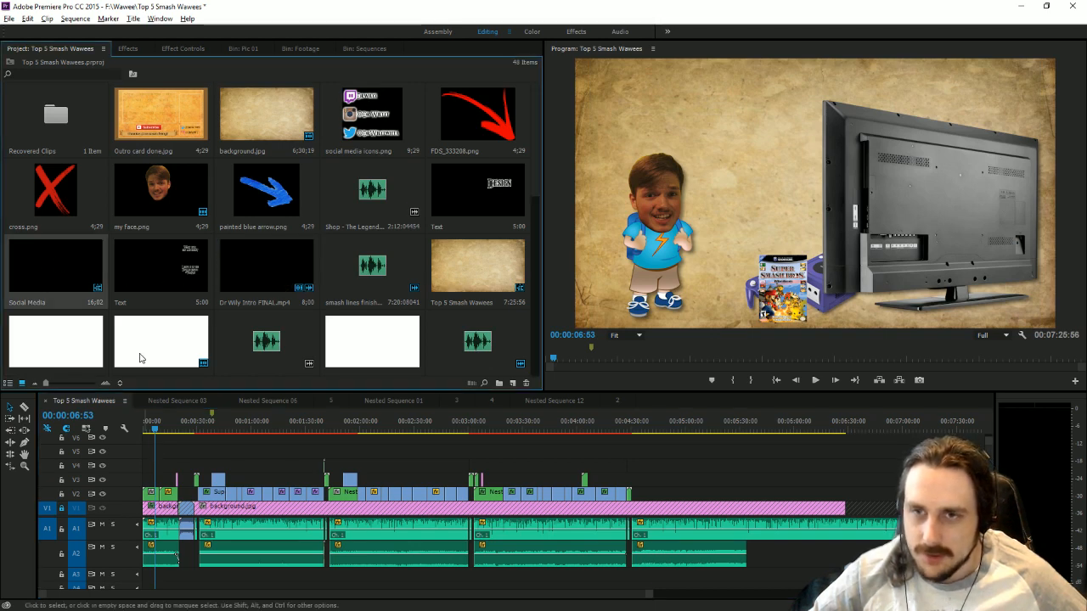
{"action": "left_click_drag", "start_coordinate": [60, 270], "coordinate": [157, 464]}
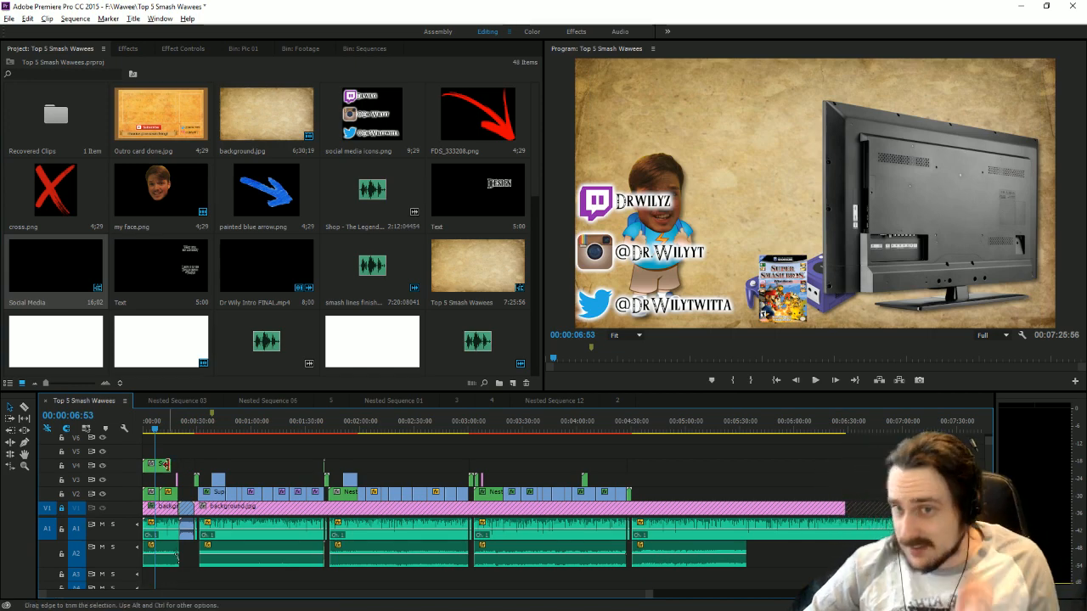
{"action": "left_click_drag", "start_coordinate": [174, 464], "coordinate": [175, 433]}
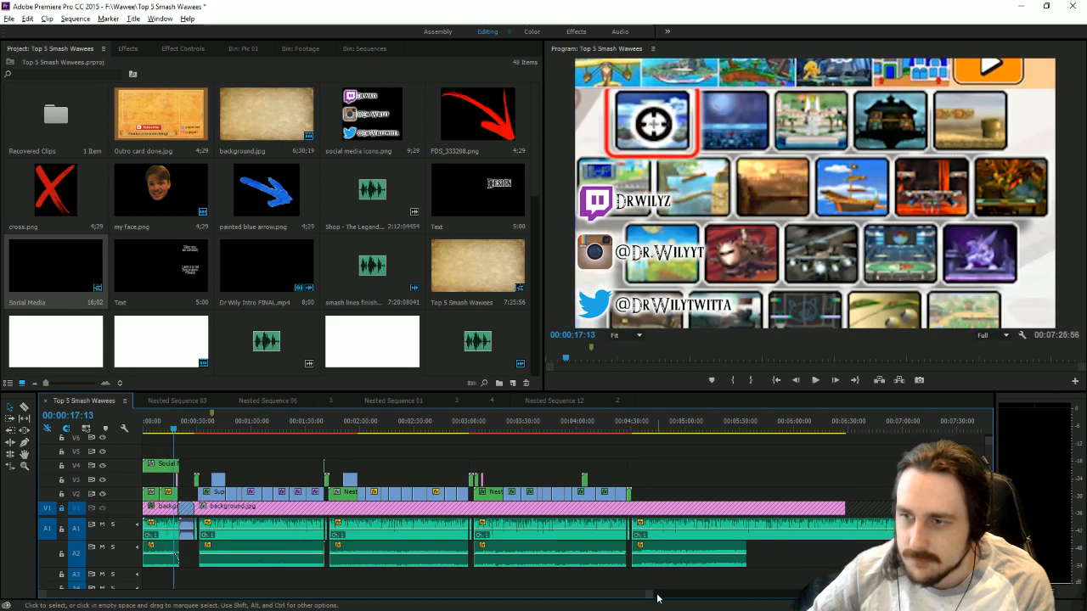
Add a 100% opacity keyframe to the Social Media clip on V4 at 00:00:18:00.
{"action": "left_click_drag", "start_coordinate": [651, 594], "coordinate": [408, 596]}
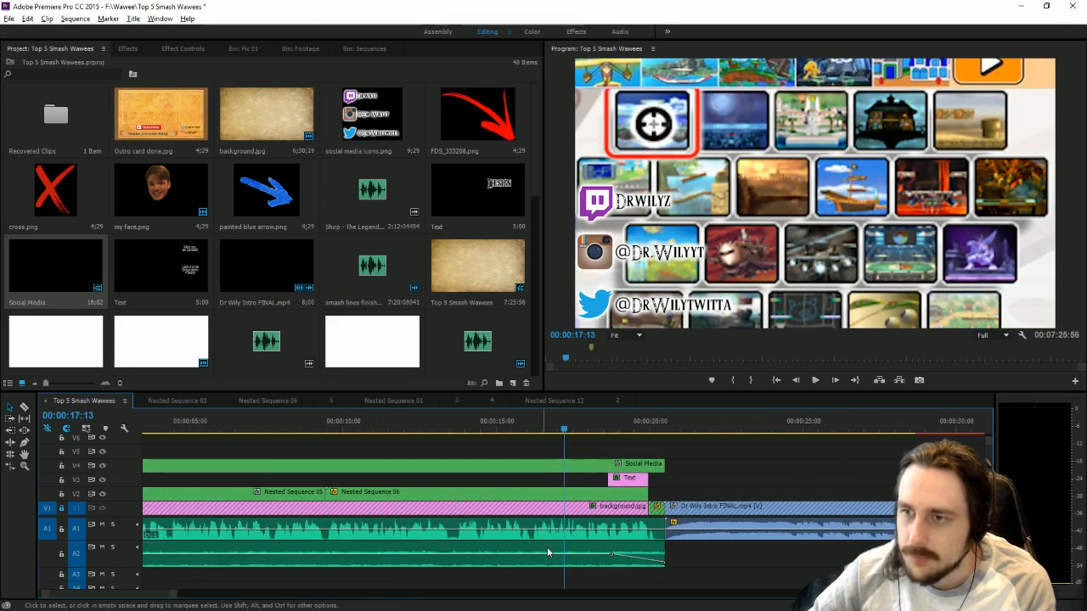
{"action": "left_click", "coordinate": [664, 463]}
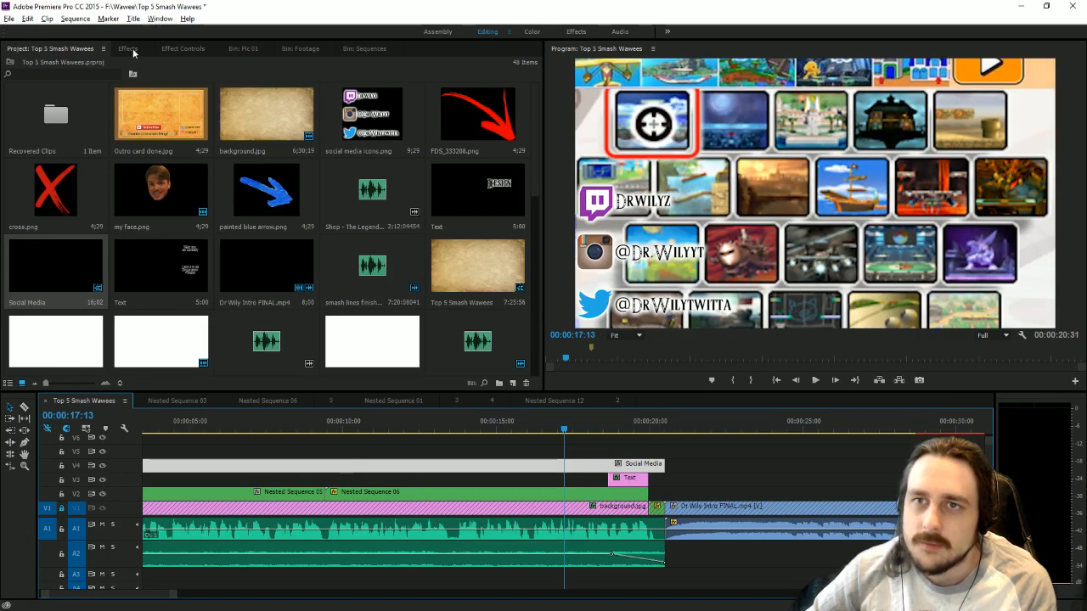
{"action": "left_click", "coordinate": [129, 49]}
{"action": "left_click", "coordinate": [180, 51]}
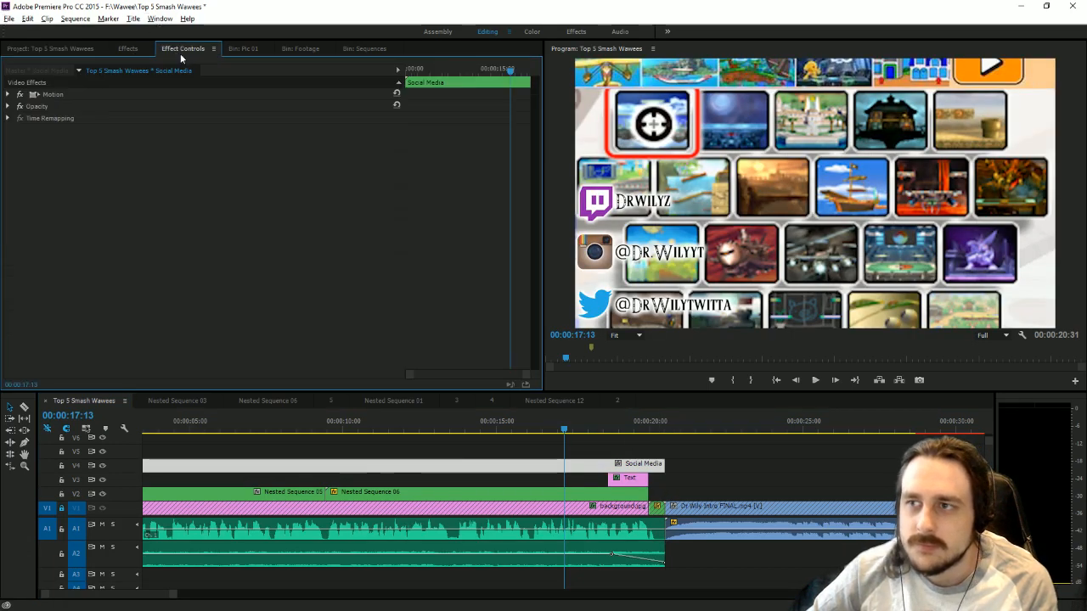
{"action": "left_click", "coordinate": [8, 107]}
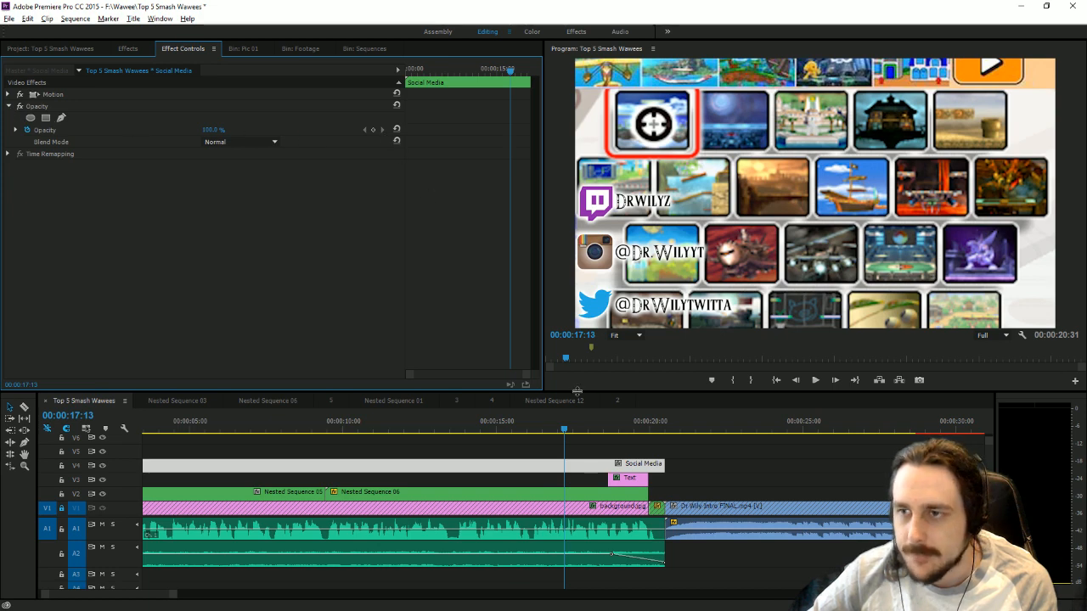
{"action": "left_click_drag", "start_coordinate": [563, 421], "coordinate": [579, 428]}
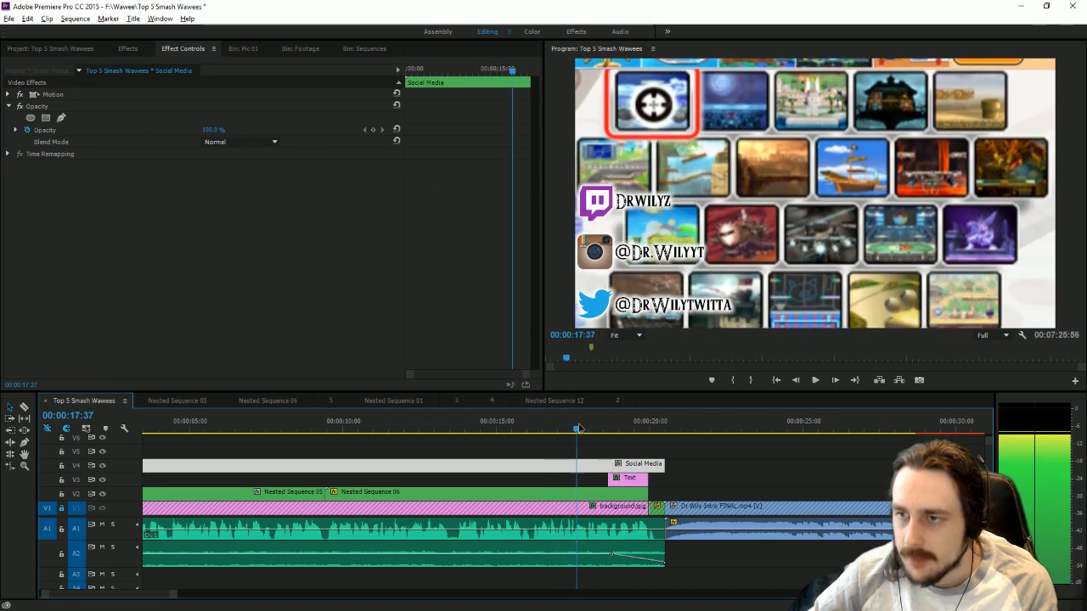
{"action": "key", "text": "space"}
{"action": "left_click", "coordinate": [380, 133]}
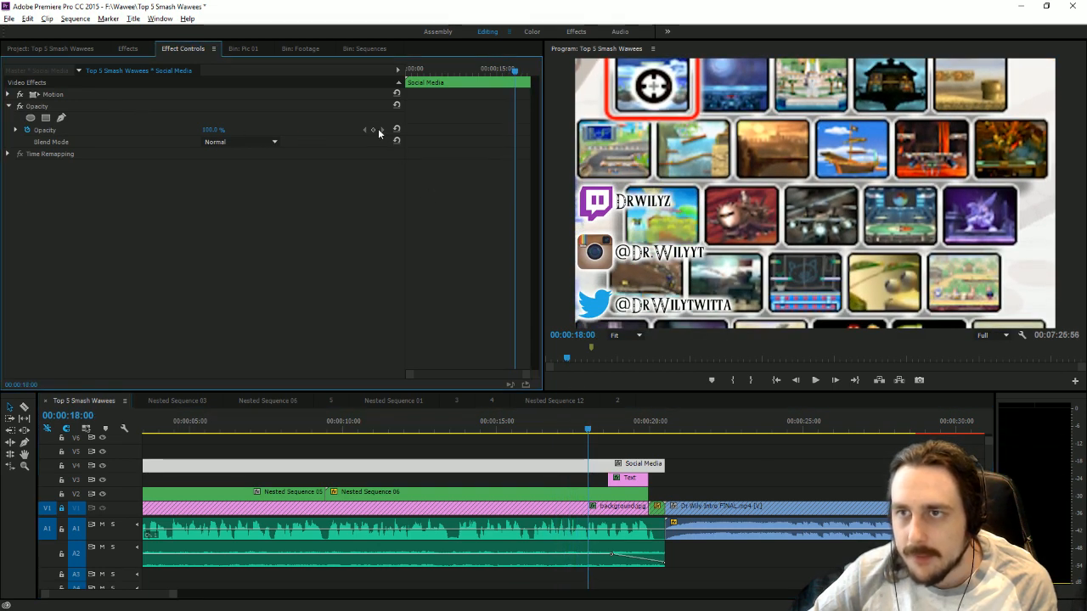
Fade the Social Media clip to 0% opacity at 00:00:18:39 and trim its end to that frame.
{"action": "left_click", "coordinate": [598, 431]}
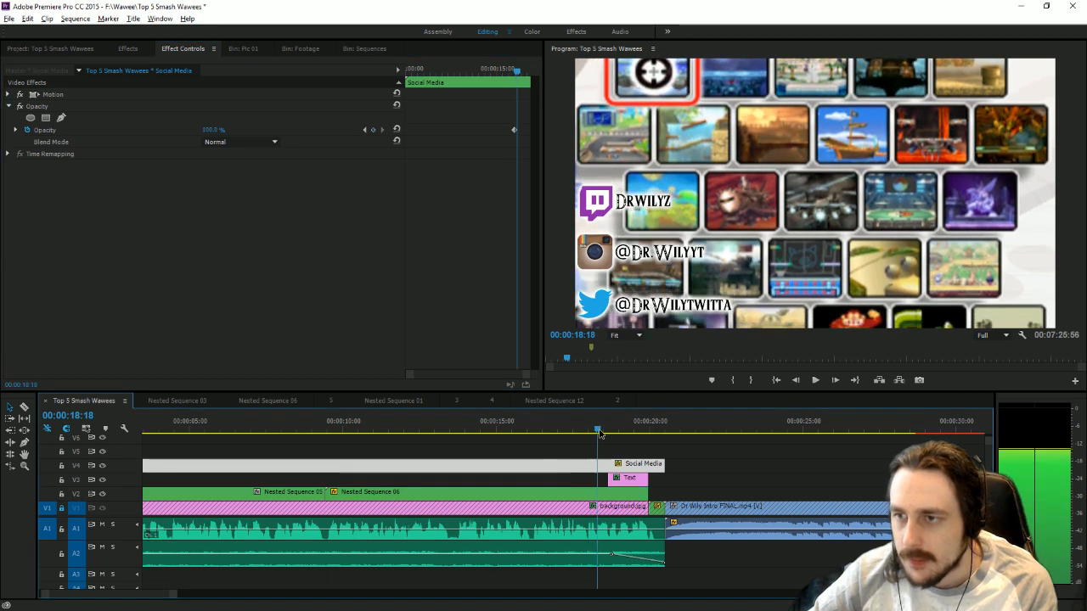
{"action": "key", "text": "space"}
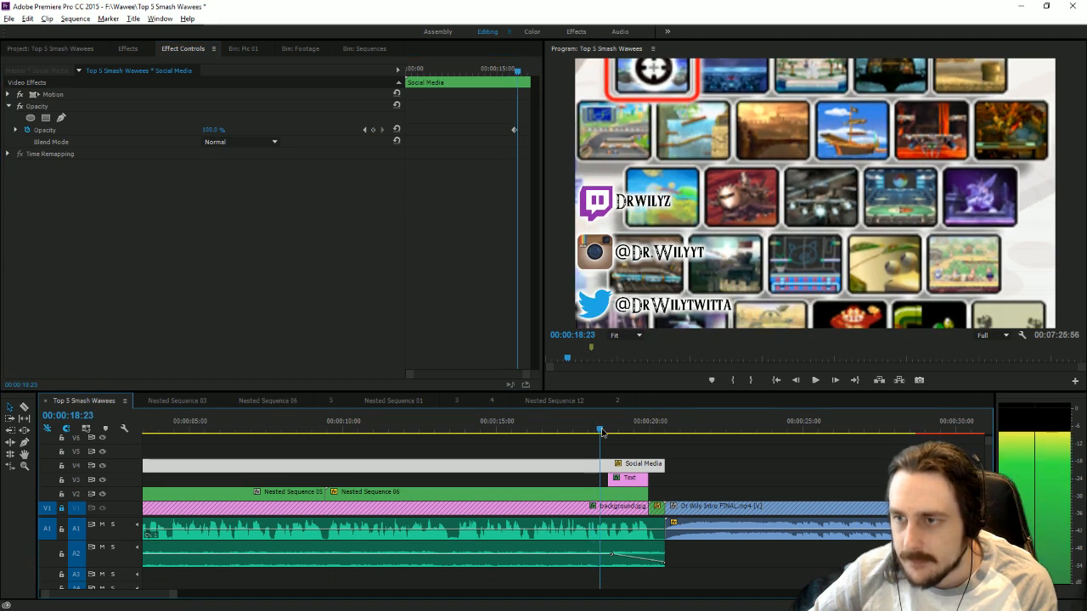
{"action": "left_click_drag", "start_coordinate": [218, 130], "coordinate": [102, 134]}
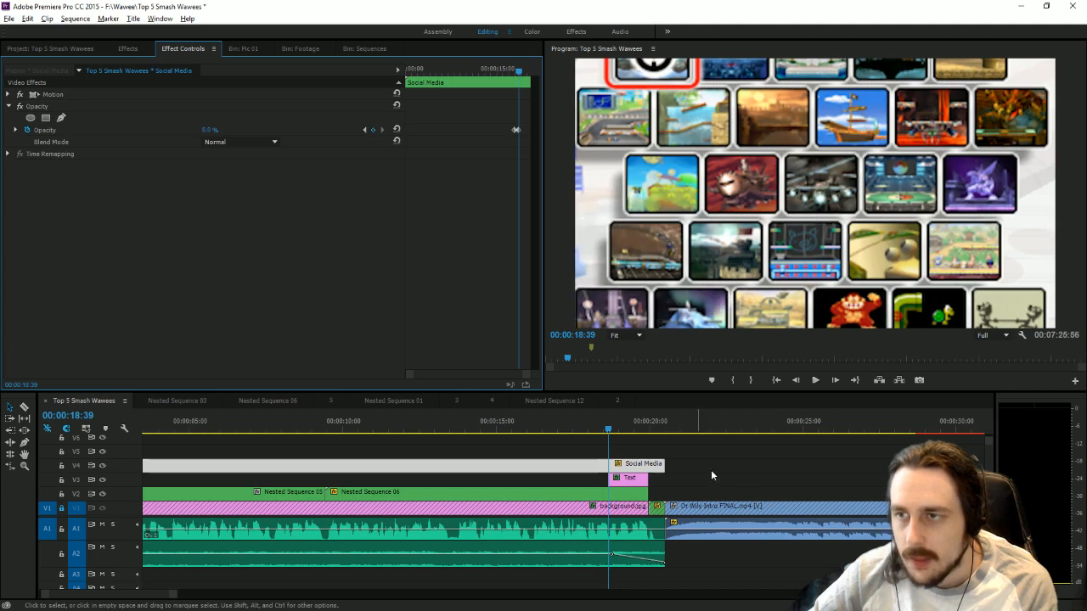
{"action": "left_click_drag", "start_coordinate": [664, 466], "coordinate": [608, 466]}
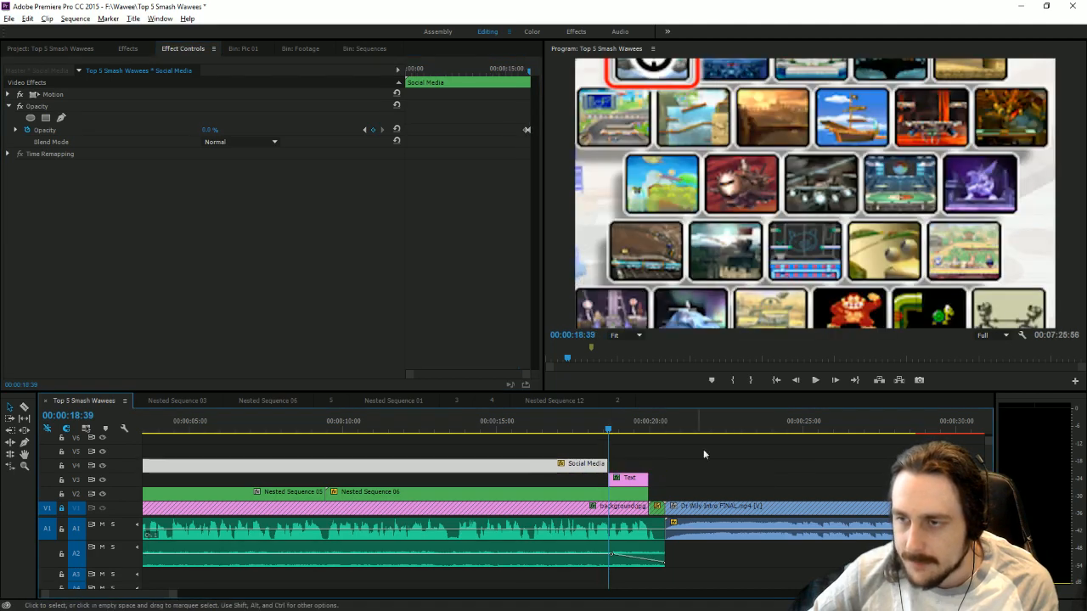
{"action": "left_click", "coordinate": [703, 450]}
Listen to the opening of the number 2 narration, starting at 00:04:30:48.
{"action": "left_click_drag", "start_coordinate": [172, 595], "coordinate": [820, 597]}
{"action": "left_click", "coordinate": [449, 430]}
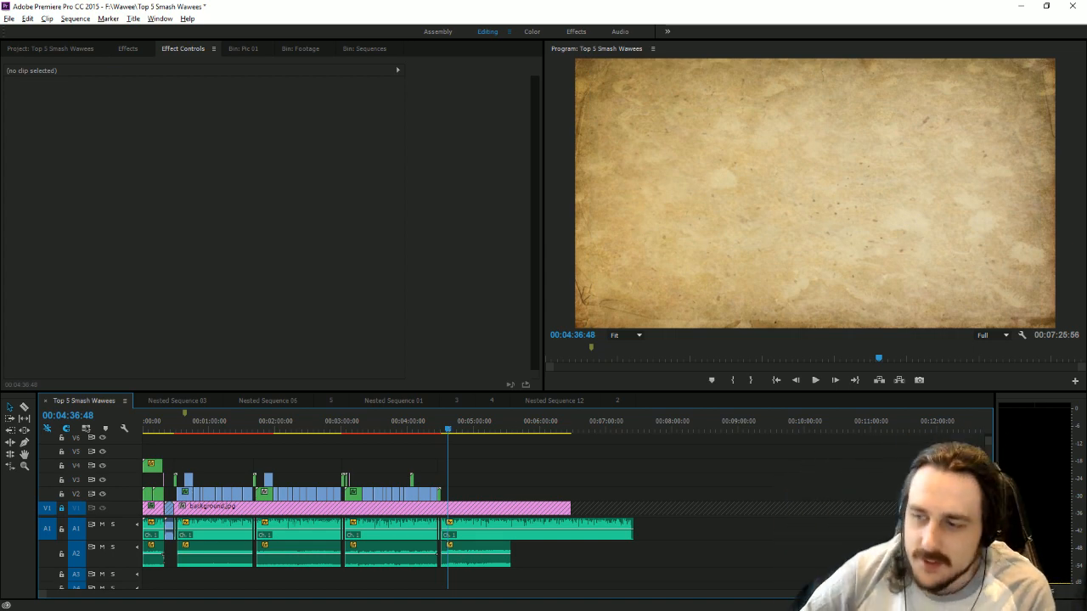
{"action": "scroll", "coordinate": [470, 514], "scroll_direction": "up", "scroll_amount": 10}
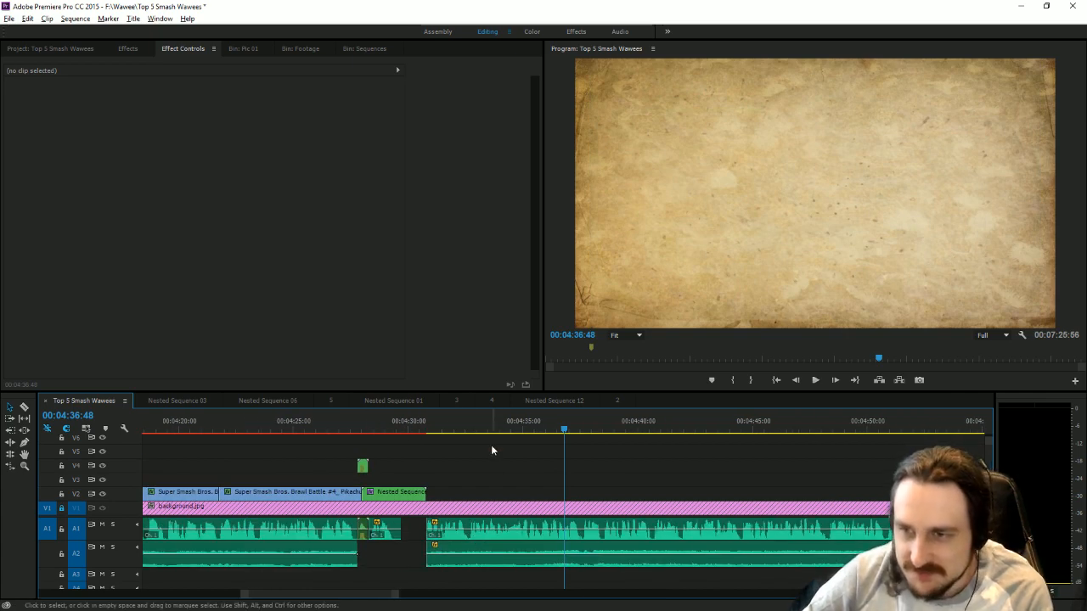
{"action": "left_click", "coordinate": [428, 429]}
{"action": "left_click", "coordinate": [816, 380]}
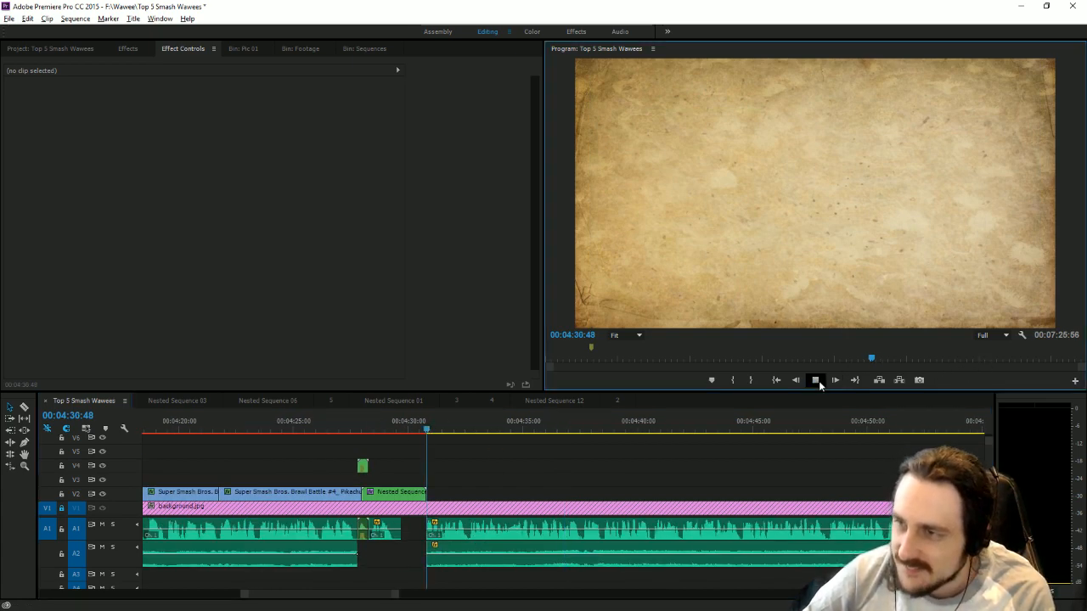
{"action": "left_click", "coordinate": [816, 380]}
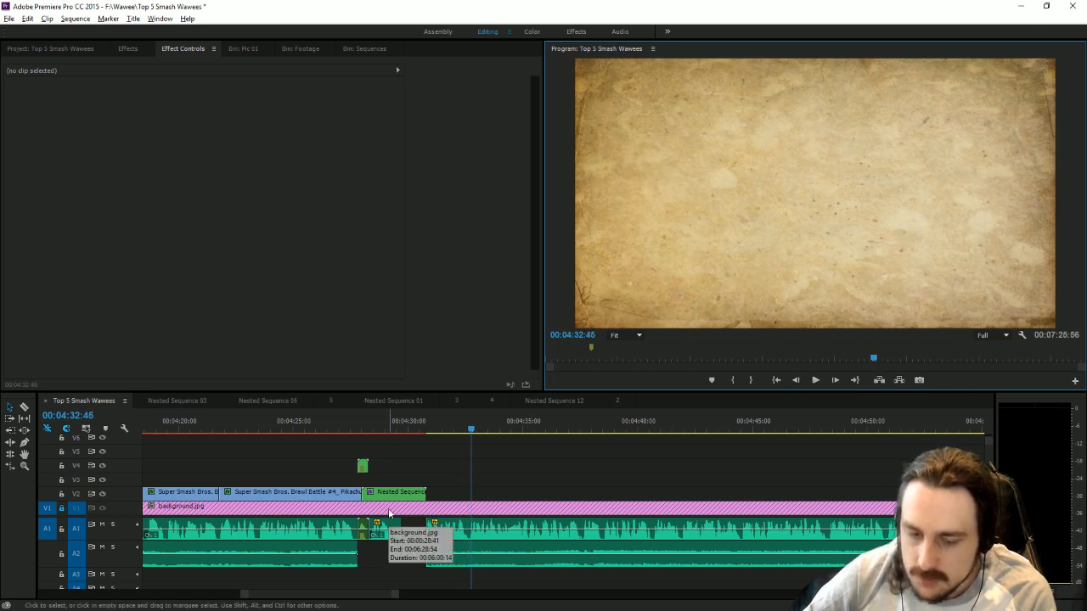
Duplicate the last Brawl Battle #4 clip, extend it, trim its start to 00:04:46:11, and place it on V2 after the nested sequence.
{"action": "left_click_drag", "start_coordinate": [397, 594], "coordinate": [455, 595]}
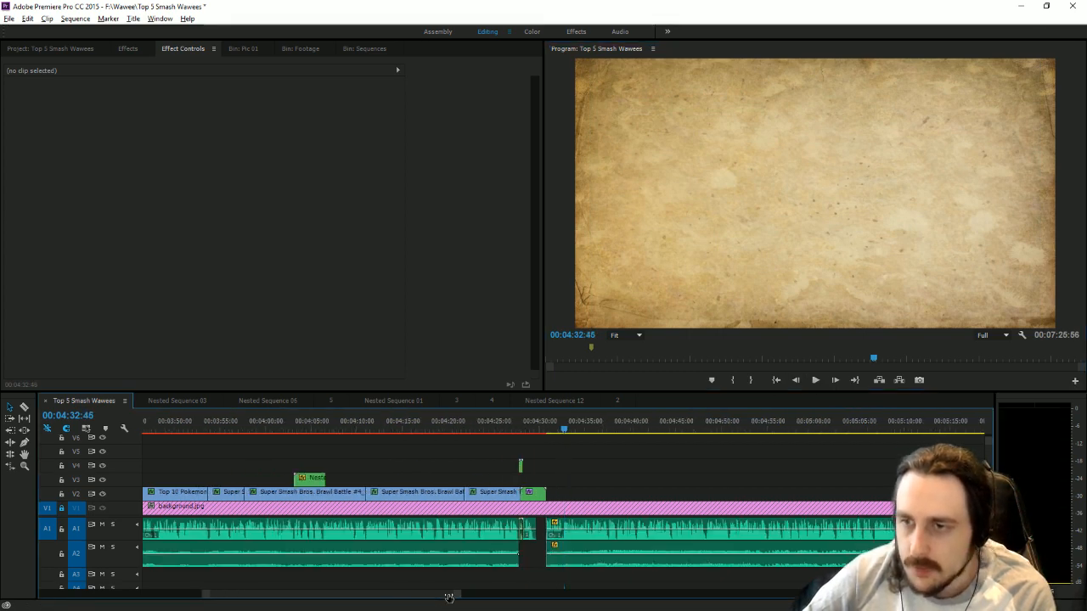
{"action": "left_click", "coordinate": [494, 493]}
{"action": "key", "text": "ctrl+v"}
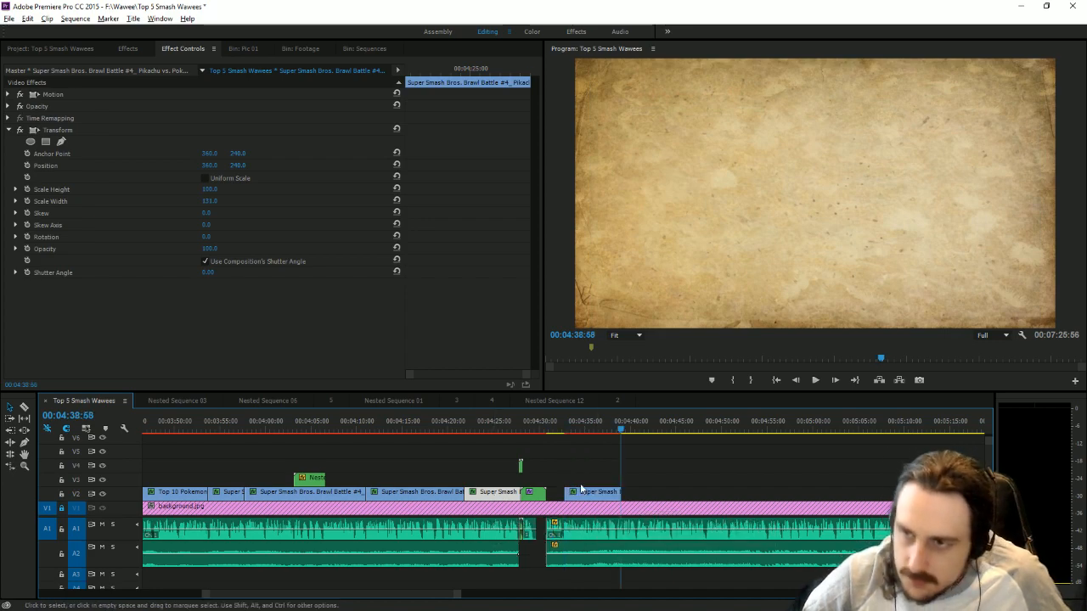
{"action": "left_click_drag", "start_coordinate": [834, 473], "coordinate": [853, 476]}
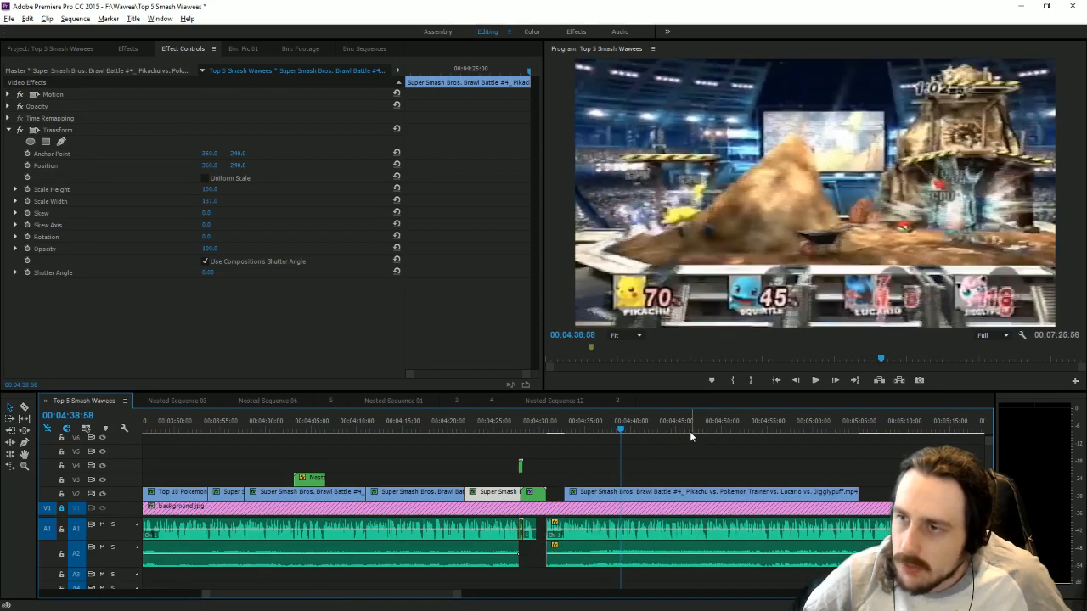
{"action": "left_click", "coordinate": [688, 430]}
{"action": "mouse_move", "coordinate": [571, 501]}
{"action": "left_mouse_down"}
{"action": "mouse_move", "coordinate": [700, 501]}
{"action": "mouse_move", "coordinate": [571, 493]}
{"action": "left_mouse_up"}
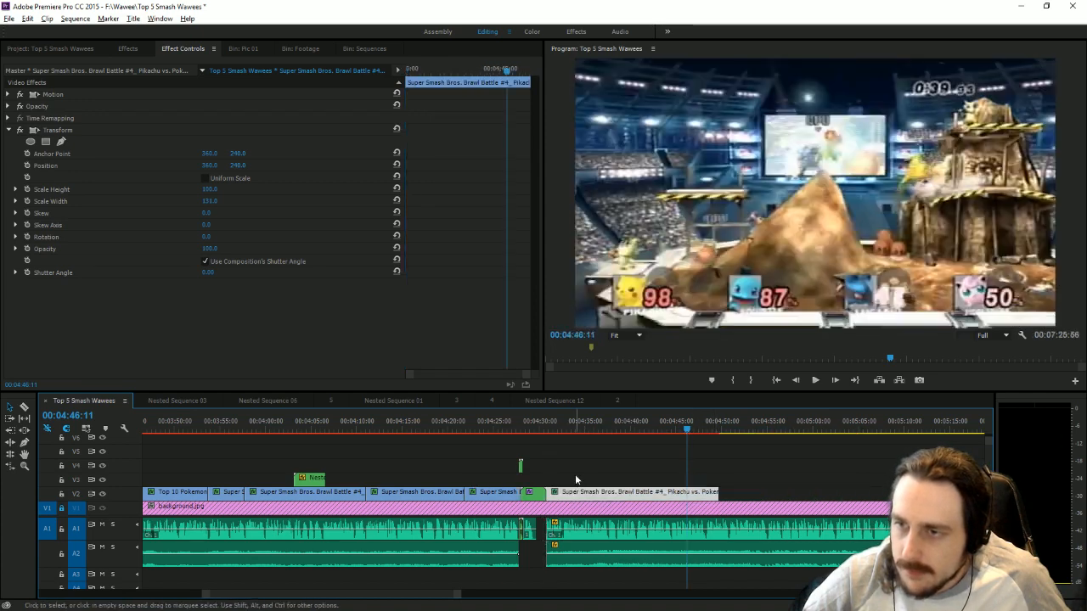
Move Nested Sequence 15 up to V3 and start the new gameplay clip beneath its end at about 00:04:30:21.
{"action": "left_click", "coordinate": [559, 429]}
{"action": "left_click_drag", "start_coordinate": [457, 595], "coordinate": [367, 596]}
{"action": "left_click_drag", "start_coordinate": [453, 503], "coordinate": [491, 494]}
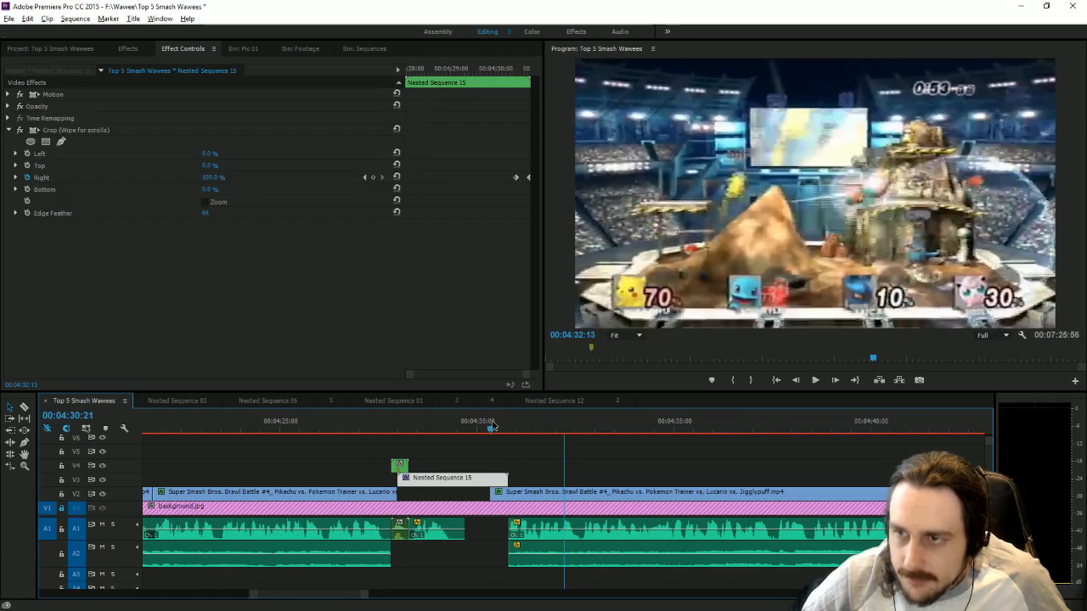
Preview the transition into number 2, split the new gameplay clip at 00:04:32:36 and delete the part after the cut.
{"action": "left_click", "coordinate": [490, 422]}
{"action": "left_click", "coordinate": [815, 381]}
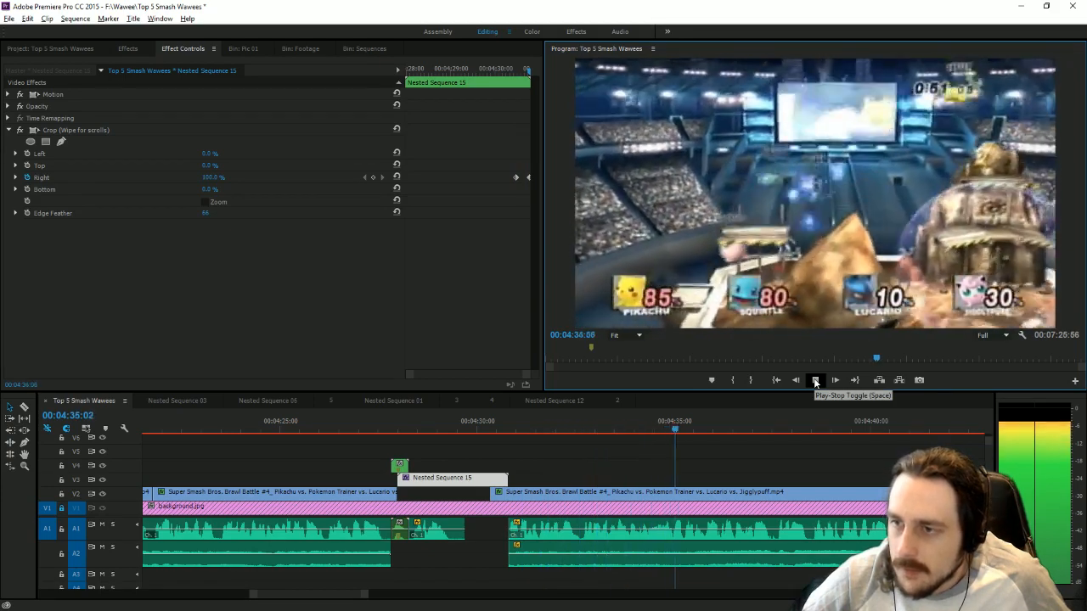
{"action": "left_click", "coordinate": [816, 383]}
{"action": "left_click_drag", "start_coordinate": [564, 420], "coordinate": [580, 429]}
{"action": "left_click", "coordinate": [24, 408]}
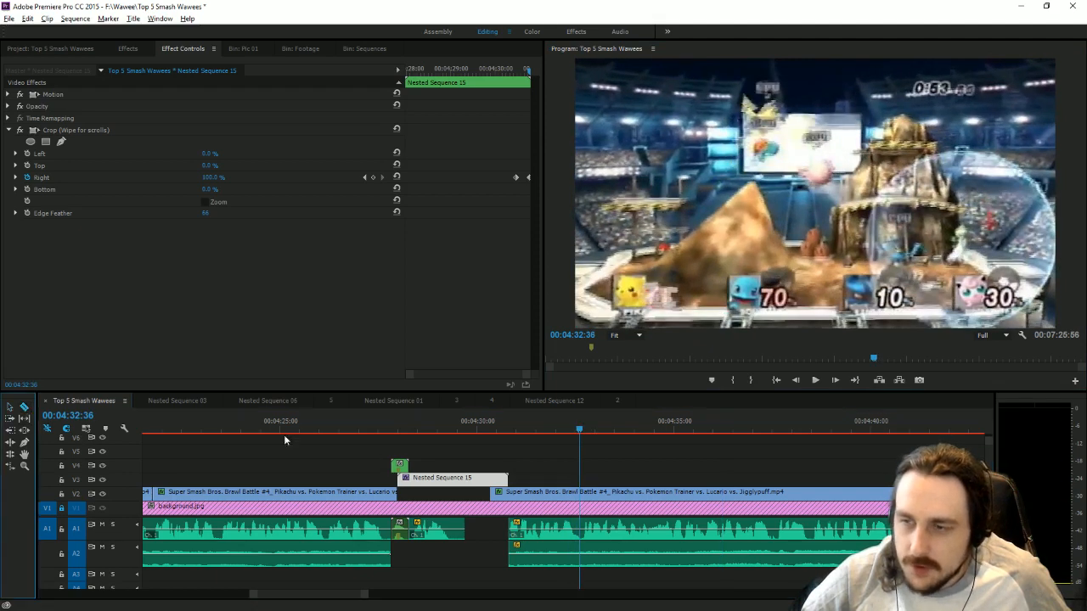
{"action": "left_click", "coordinate": [580, 494]}
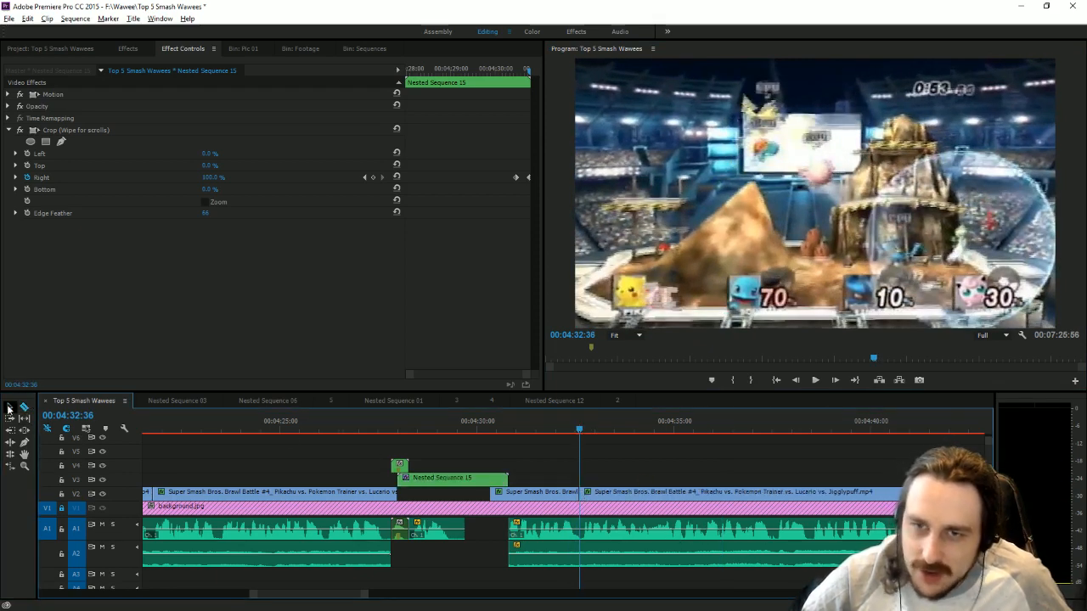
{"action": "left_click", "coordinate": [8, 409]}
{"action": "left_click", "coordinate": [661, 495]}
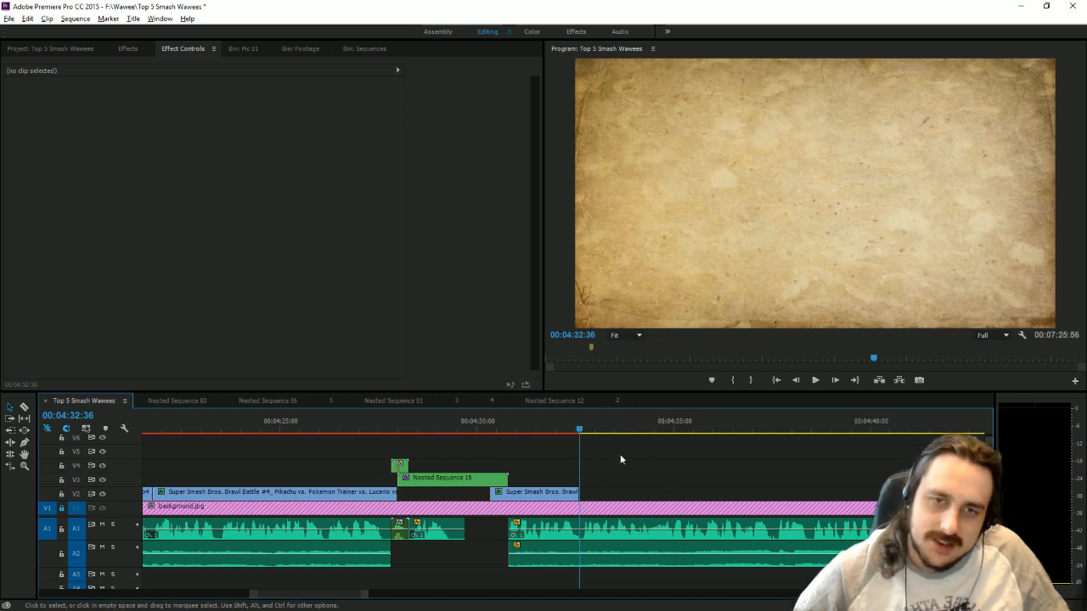
Save the project, bring up the top_5_favorite_smash_stages script in WordPad, and minimize it.
{"action": "key", "text": "ctrl+s"}
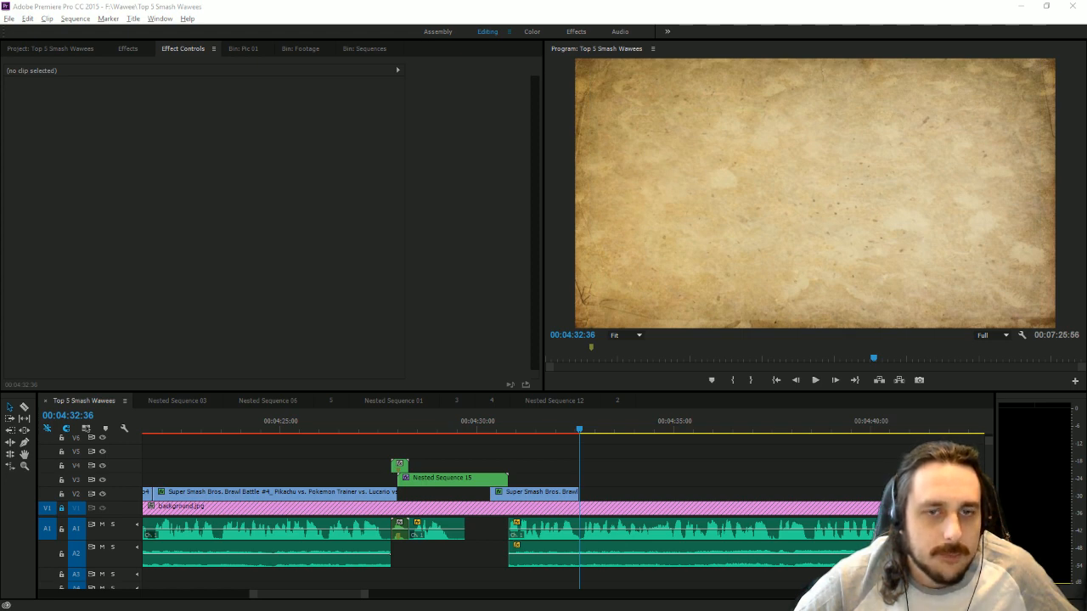
{"action": "key", "text": "alt+Tab"}
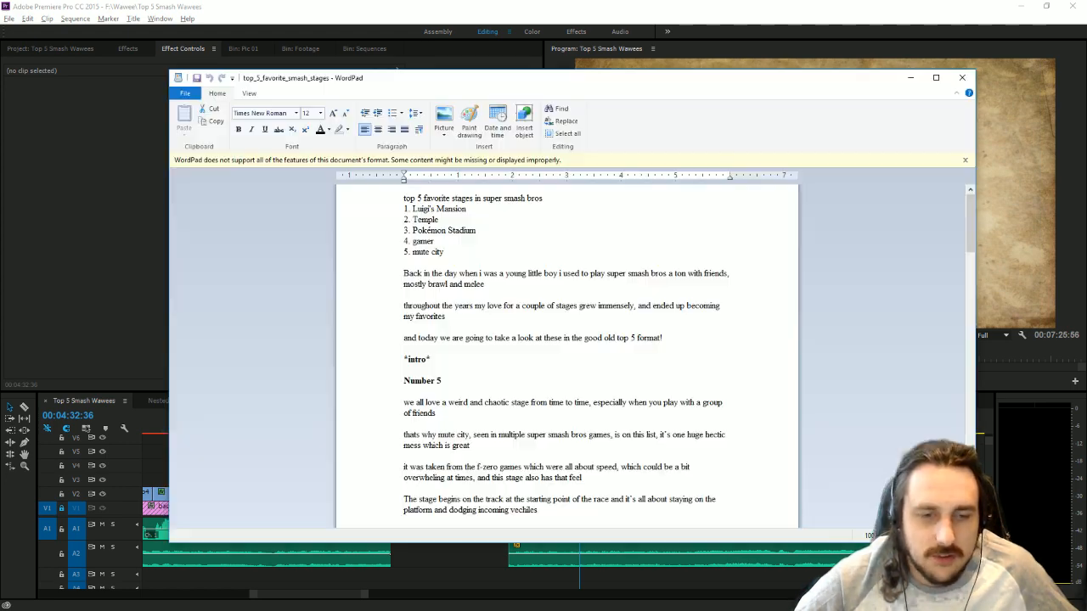
{"action": "key", "text": "super+Down"}
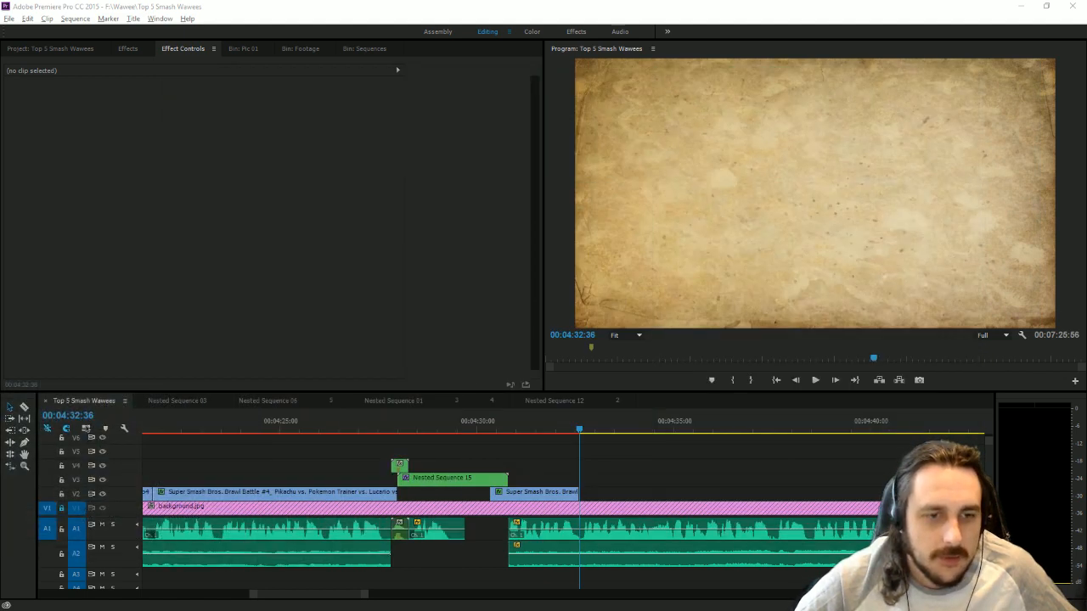
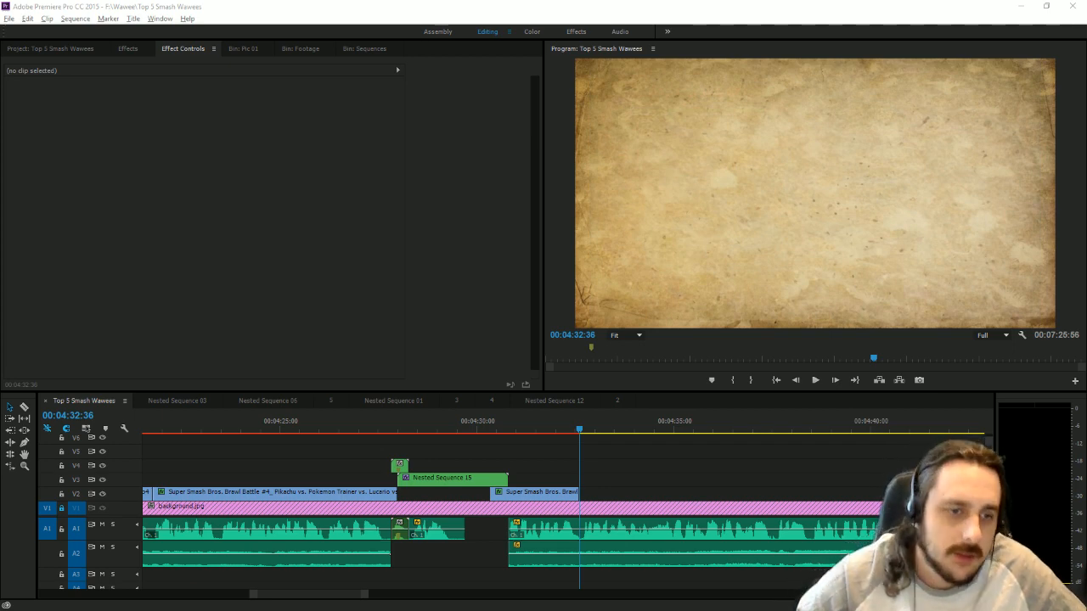
Switch to YouTube in the browser and search for "Final destination smash 4".
{"action": "key", "text": "alt+Tab"}
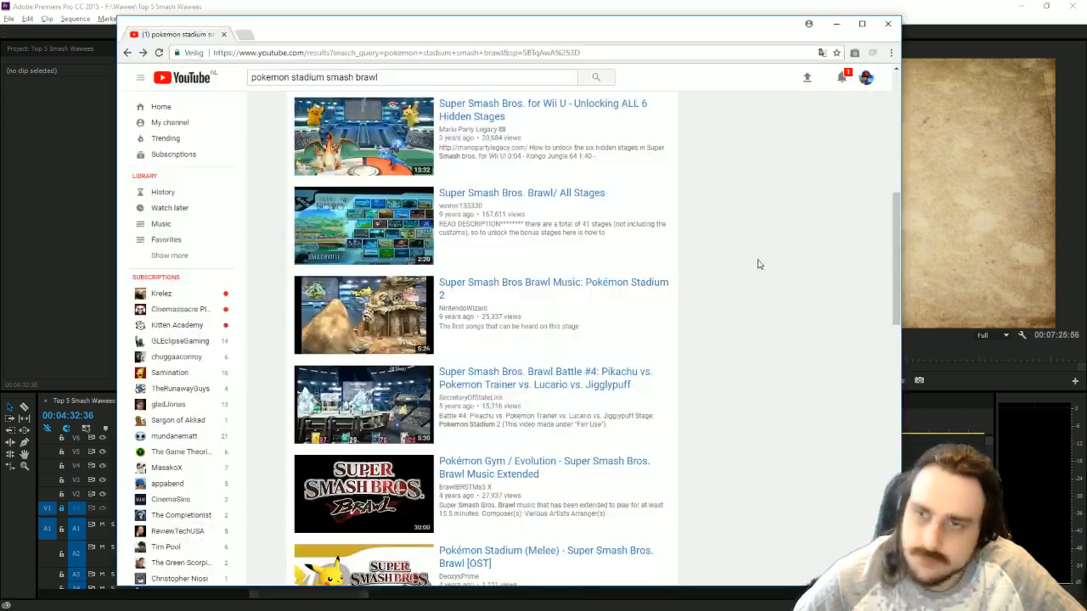
{"action": "scroll", "coordinate": [473, 241], "scroll_direction": "up", "scroll_amount": 5}
{"action": "triple_click", "coordinate": [413, 76]}
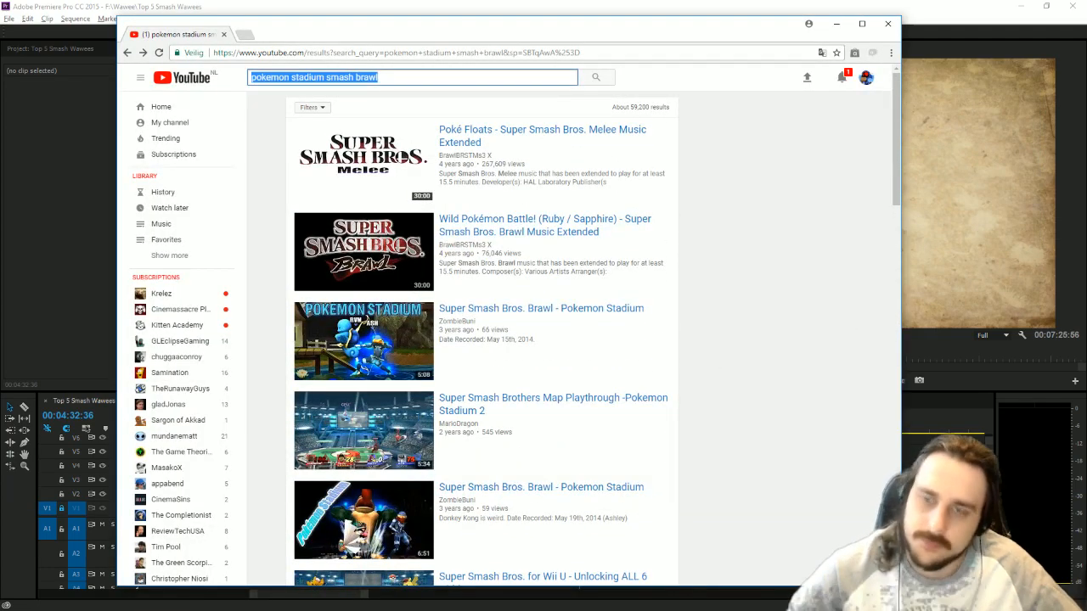
{"action": "key", "text": "ctrl+shift+i"}
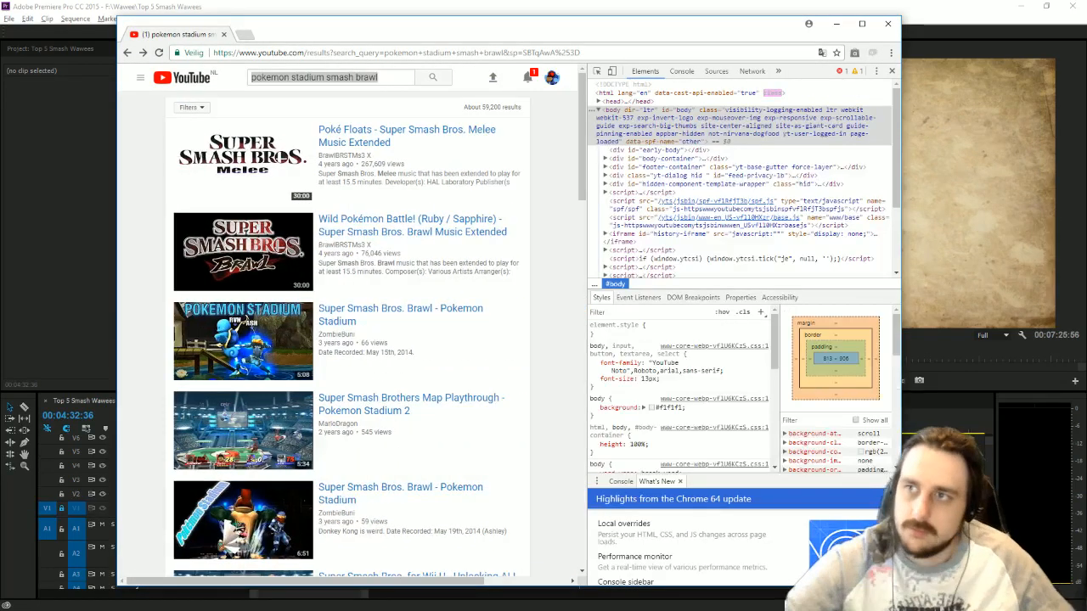
{"action": "key", "text": "ctrl+shift+i"}
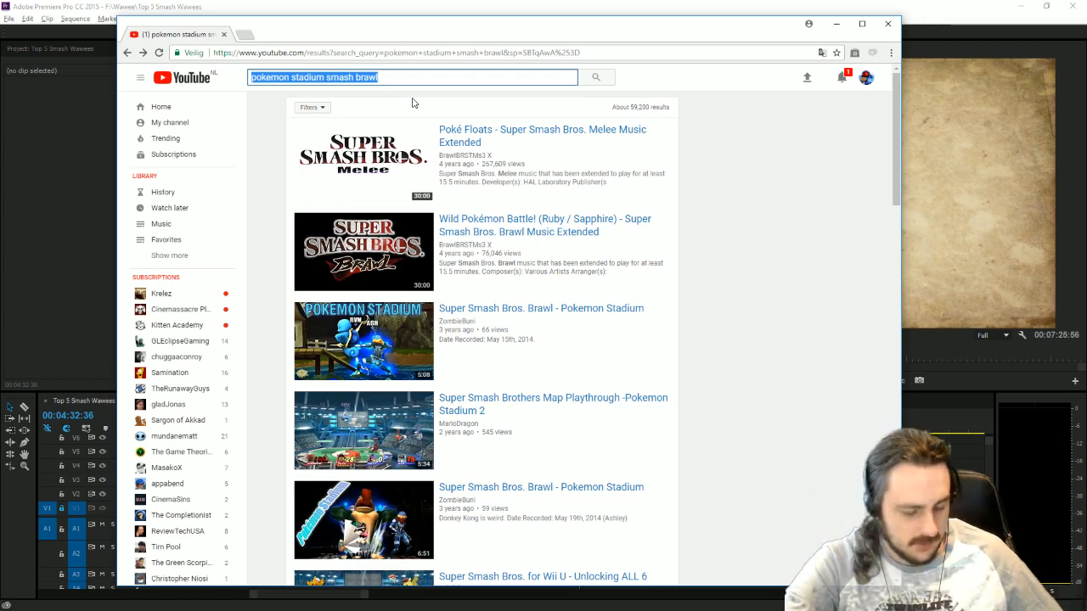
{"action": "type", "text": "Final destination"}
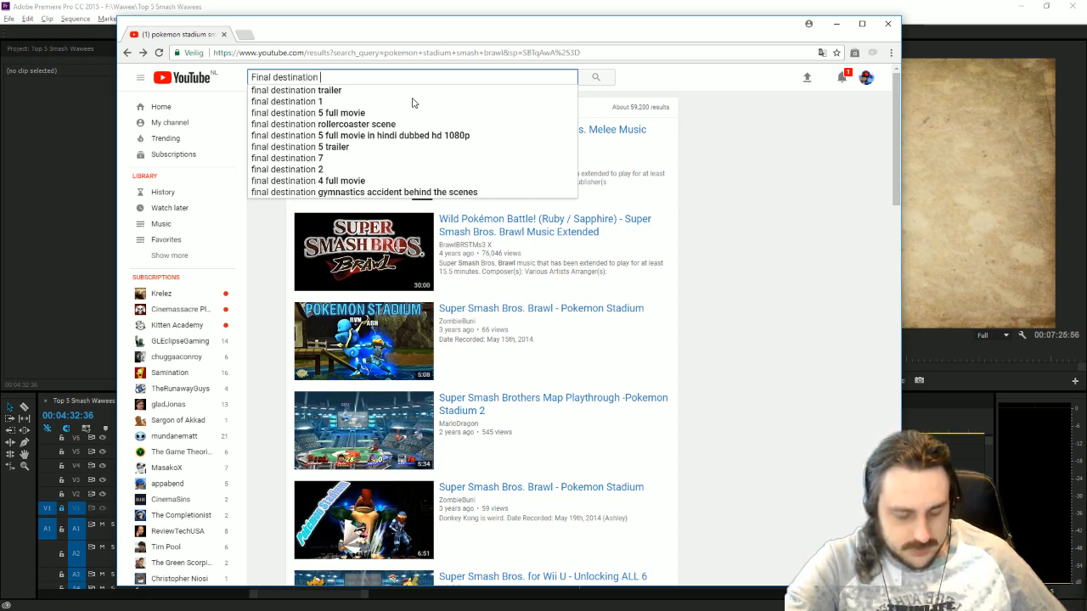
{"action": "type", "text": "smash 4"}
{"action": "key", "text": "Return"}
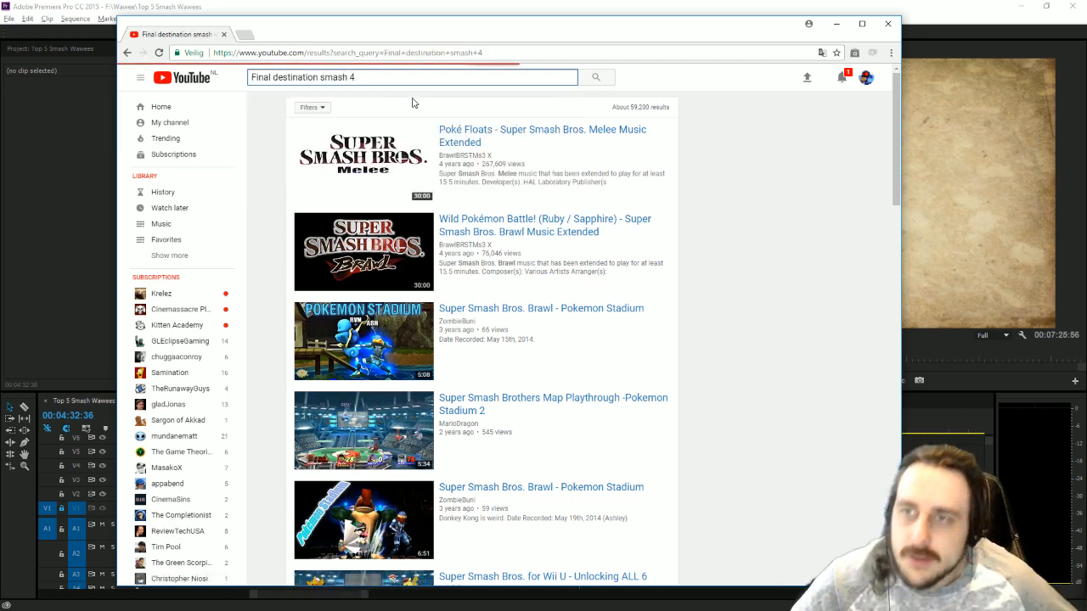
Look through the first page of results for Final Destination gameplay footage and continue to the next page.
{"action": "scroll", "coordinate": [710, 340], "scroll_direction": "down", "scroll_amount": 2}
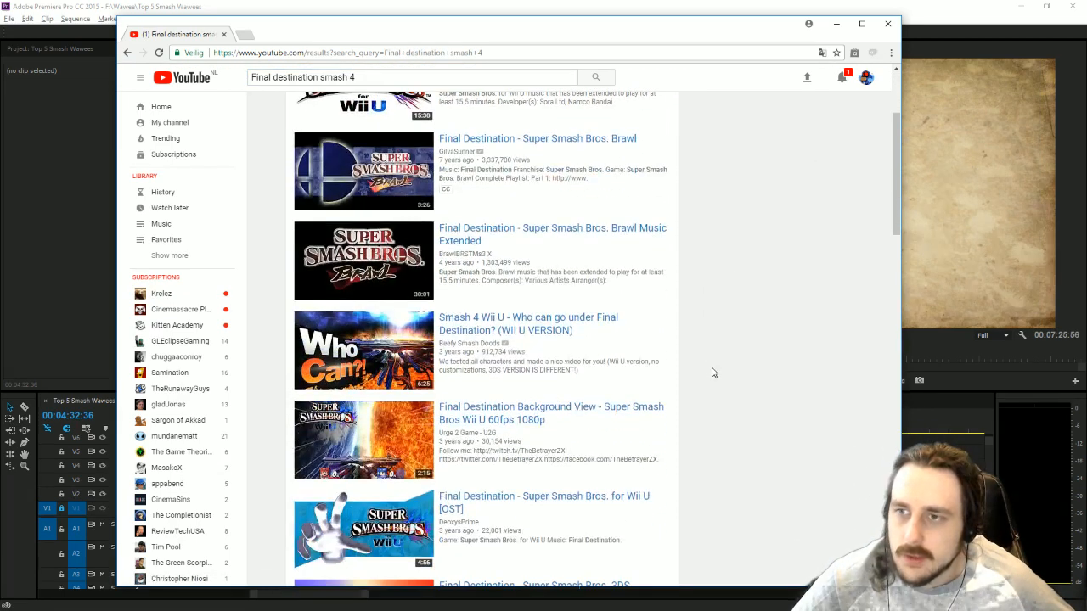
{"action": "scroll", "coordinate": [713, 372], "scroll_direction": "down", "scroll_amount": 5}
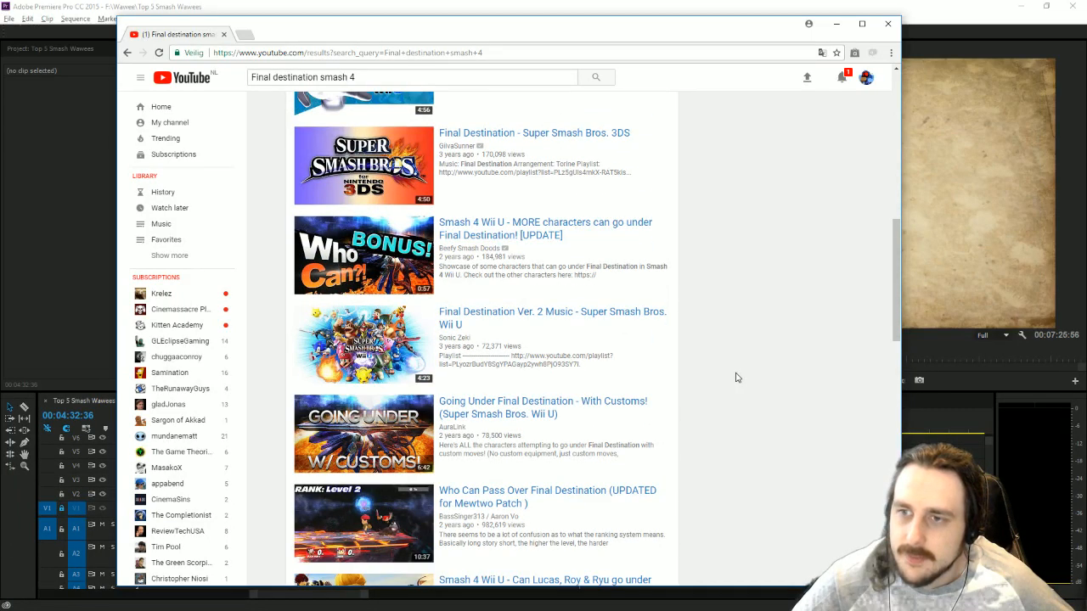
{"action": "scroll", "coordinate": [736, 378], "scroll_direction": "down", "scroll_amount": 1}
{"action": "scroll", "coordinate": [736, 378], "scroll_direction": "down", "scroll_amount": 2}
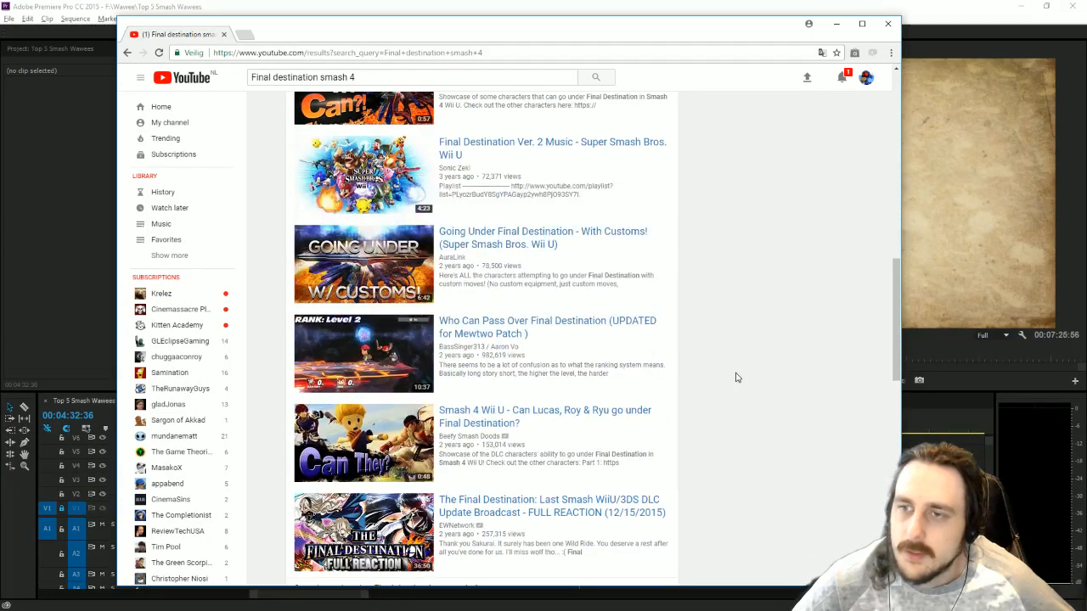
{"action": "scroll", "coordinate": [736, 378], "scroll_direction": "down", "scroll_amount": 1}
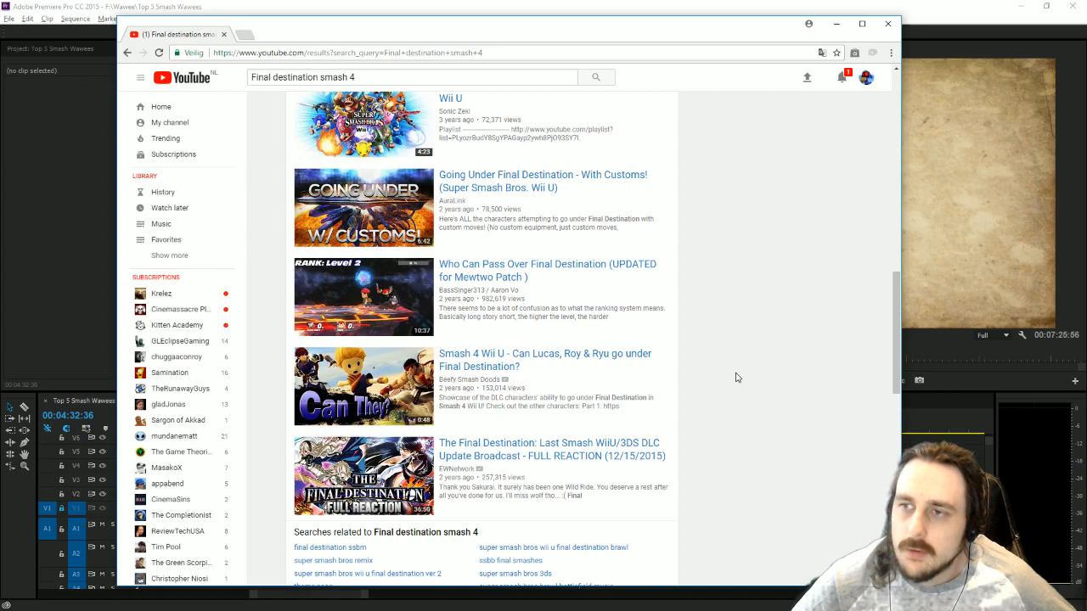
{"action": "scroll", "coordinate": [736, 378], "scroll_direction": "down", "scroll_amount": 1}
{"action": "scroll", "coordinate": [737, 378], "scroll_direction": "down", "scroll_amount": 4}
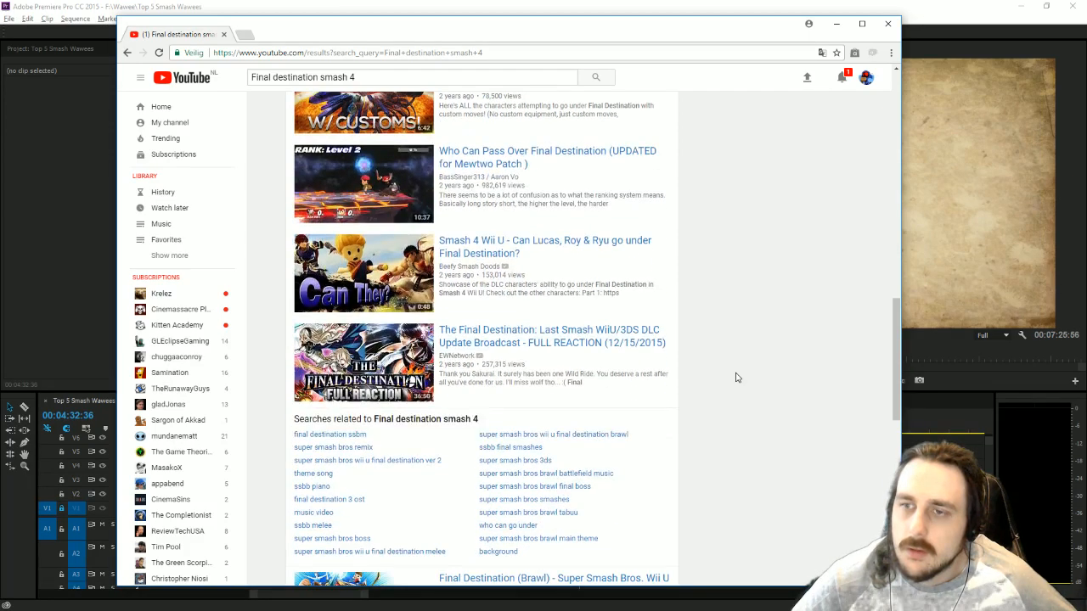
{"action": "scroll", "coordinate": [736, 378], "scroll_direction": "down", "scroll_amount": 1}
{"action": "scroll", "coordinate": [736, 378], "scroll_direction": "down", "scroll_amount": 3}
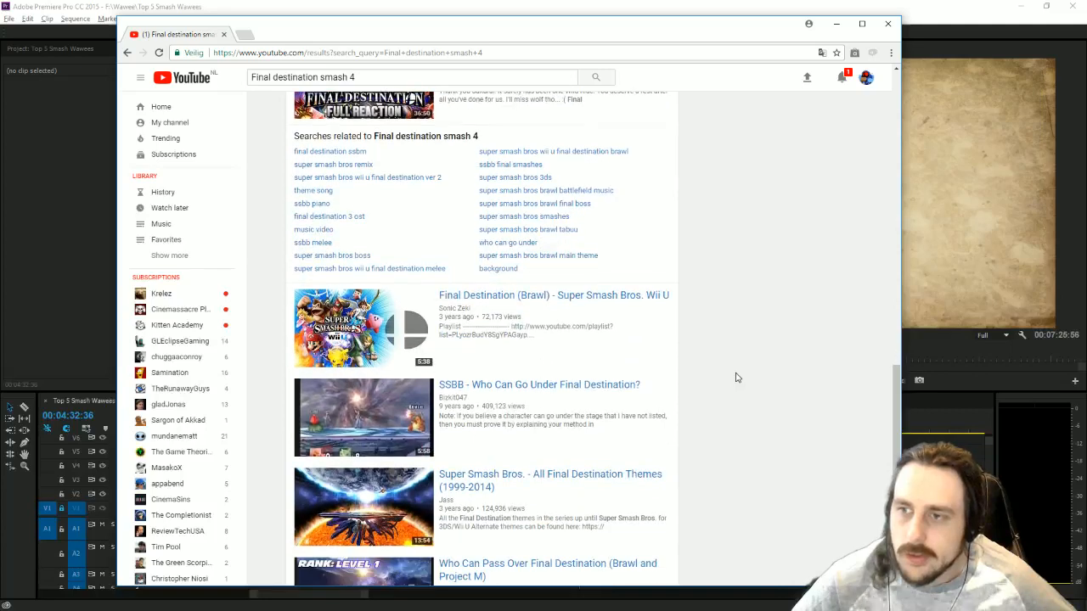
{"action": "scroll", "coordinate": [737, 378], "scroll_direction": "down", "scroll_amount": 2}
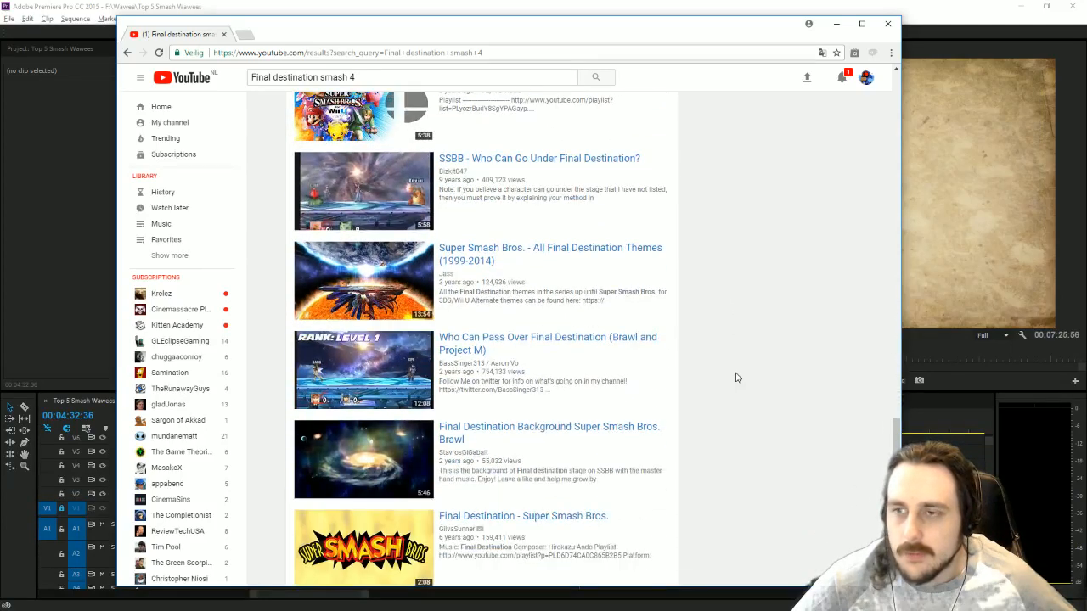
{"action": "scroll", "coordinate": [737, 378], "scroll_direction": "down", "scroll_amount": 3}
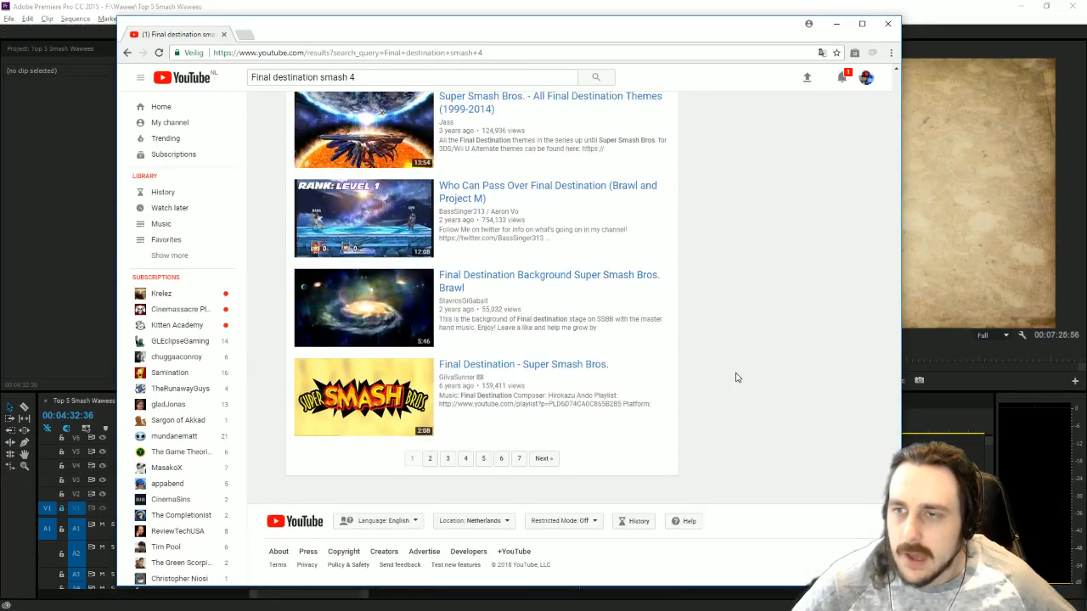
{"action": "left_click", "coordinate": [543, 459]}
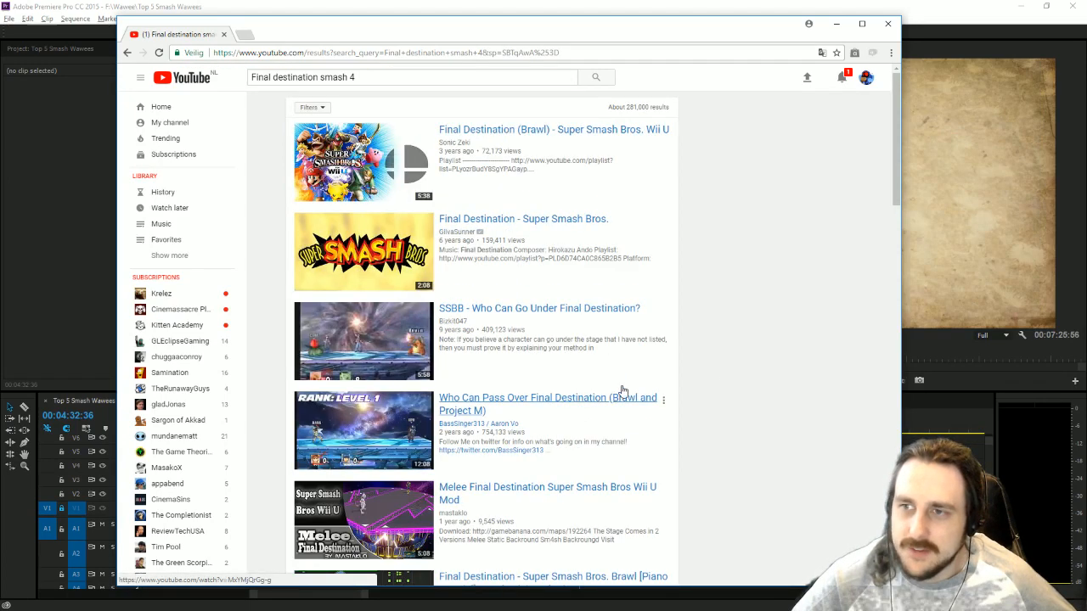
Browse the second page of results and open "Super Smash Bros. Brawl: Final Destination 3 player match 60fps".
{"action": "scroll", "coordinate": [761, 356], "scroll_direction": "down", "scroll_amount": 3}
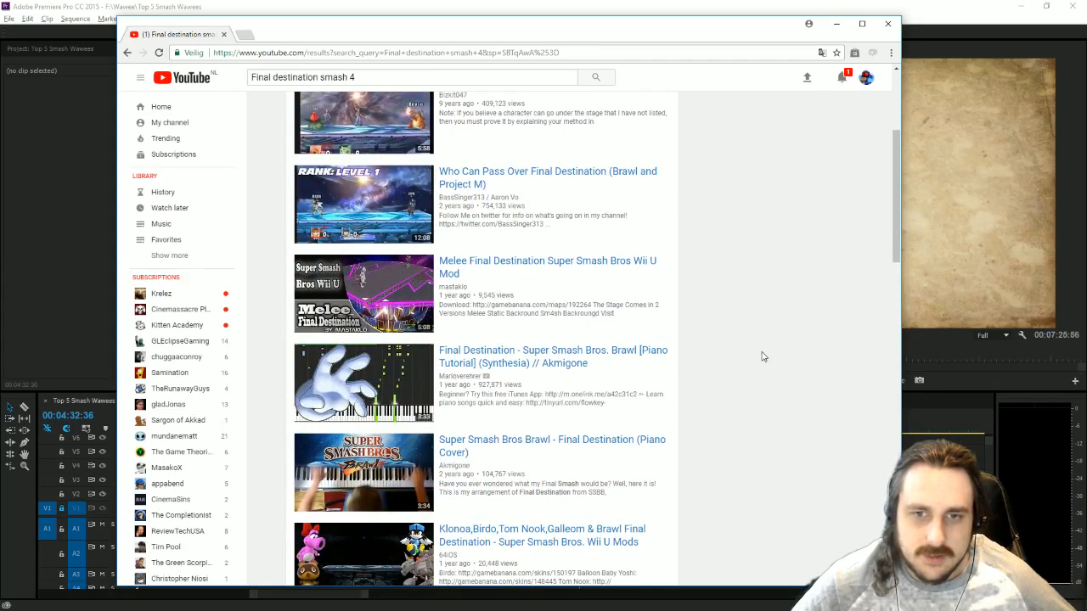
{"action": "left_click", "coordinate": [842, 78]}
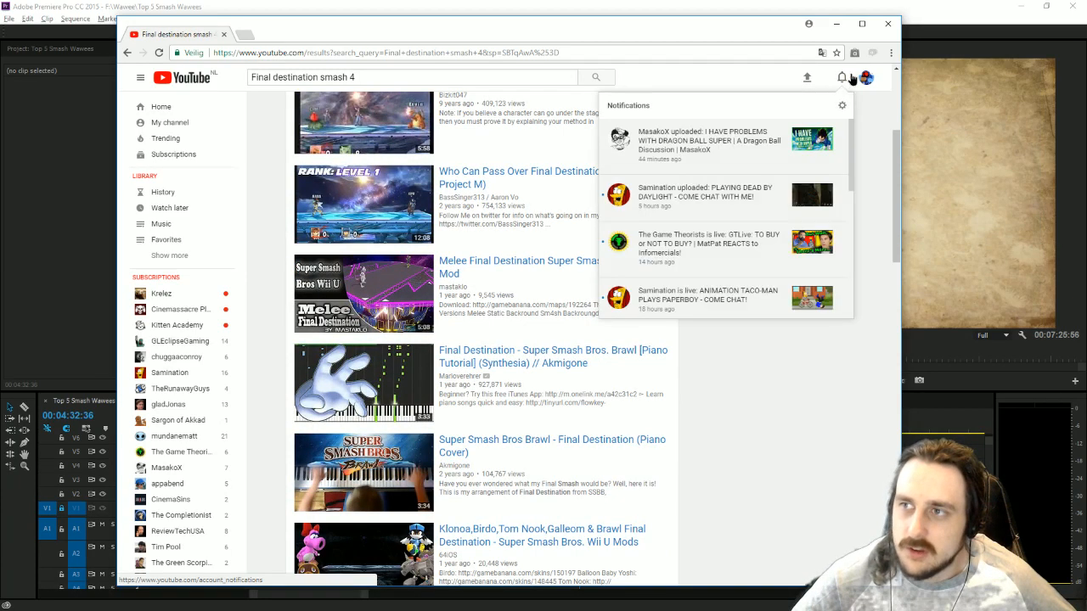
{"action": "left_click", "coordinate": [843, 78]}
{"action": "scroll", "coordinate": [807, 225], "scroll_direction": "down", "scroll_amount": 1}
{"action": "scroll", "coordinate": [798, 222], "scroll_direction": "down", "scroll_amount": 2}
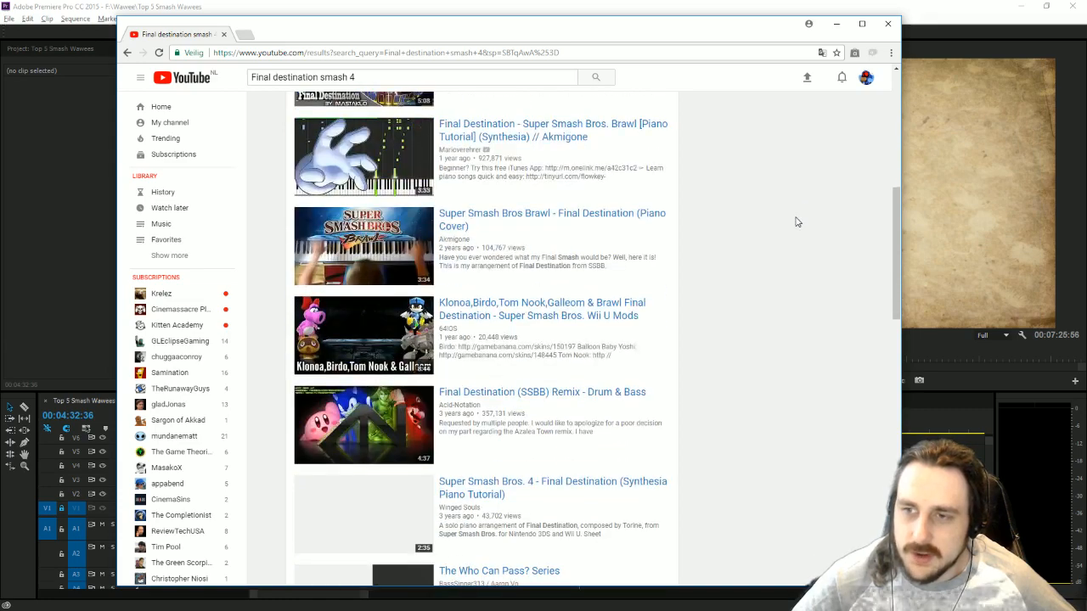
{"action": "scroll", "coordinate": [797, 223], "scroll_direction": "down", "scroll_amount": 2}
{"action": "scroll", "coordinate": [786, 217], "scroll_direction": "down", "scroll_amount": 1}
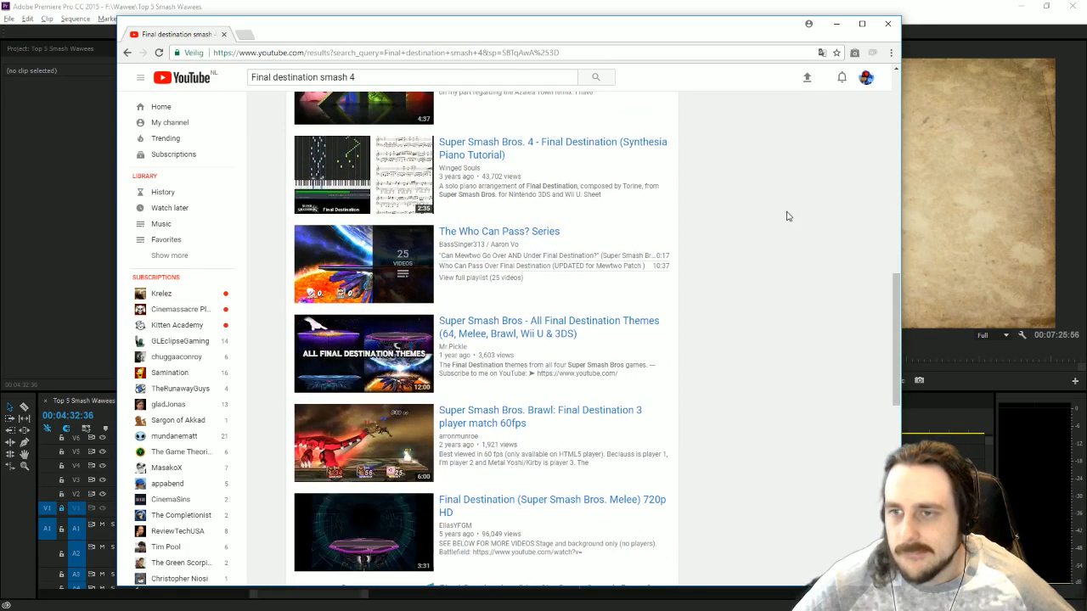
{"action": "left_click", "coordinate": [556, 416]}
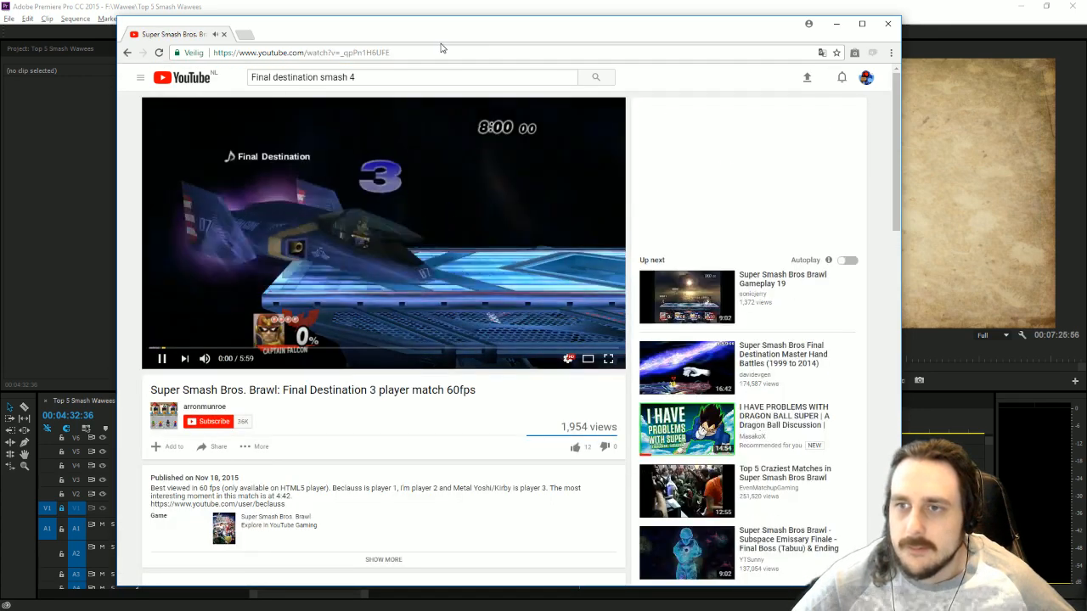
Pause the match video and transfer its URL to YTD Video Downloader, postponing the downloader's update.
{"action": "left_click", "coordinate": [441, 51]}
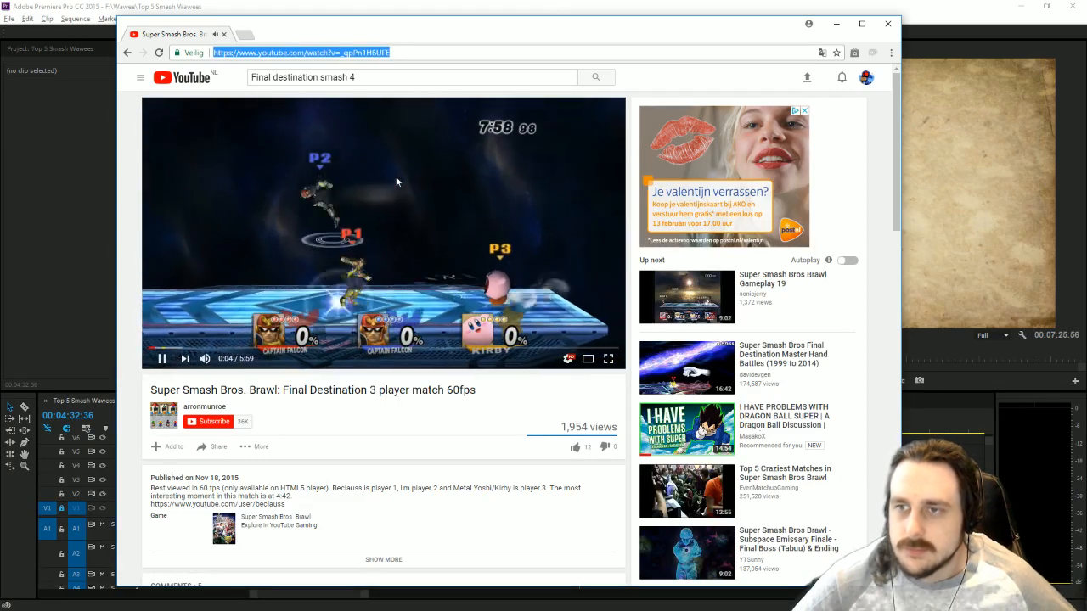
{"action": "left_click", "coordinate": [396, 175]}
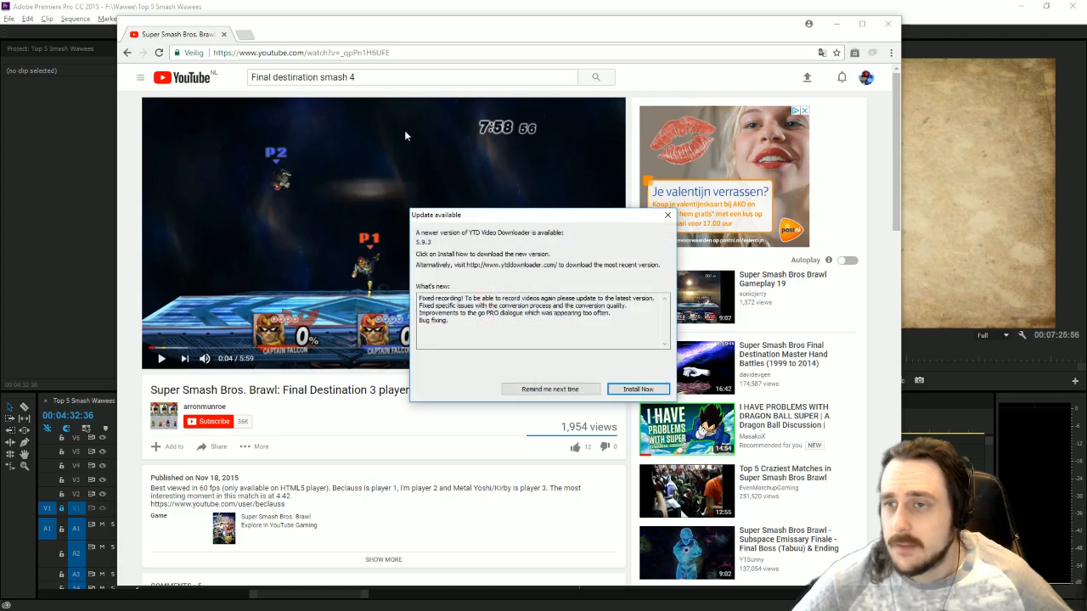
{"action": "left_click", "coordinate": [549, 389]}
{"action": "left_click", "coordinate": [331, 50]}
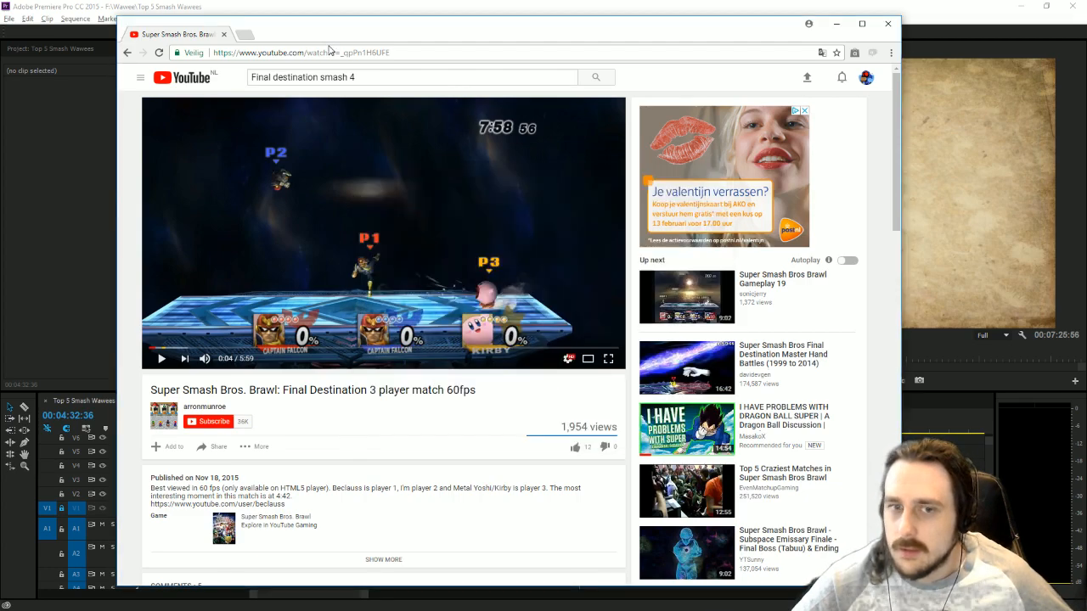
{"action": "left_click", "coordinate": [370, 49]}
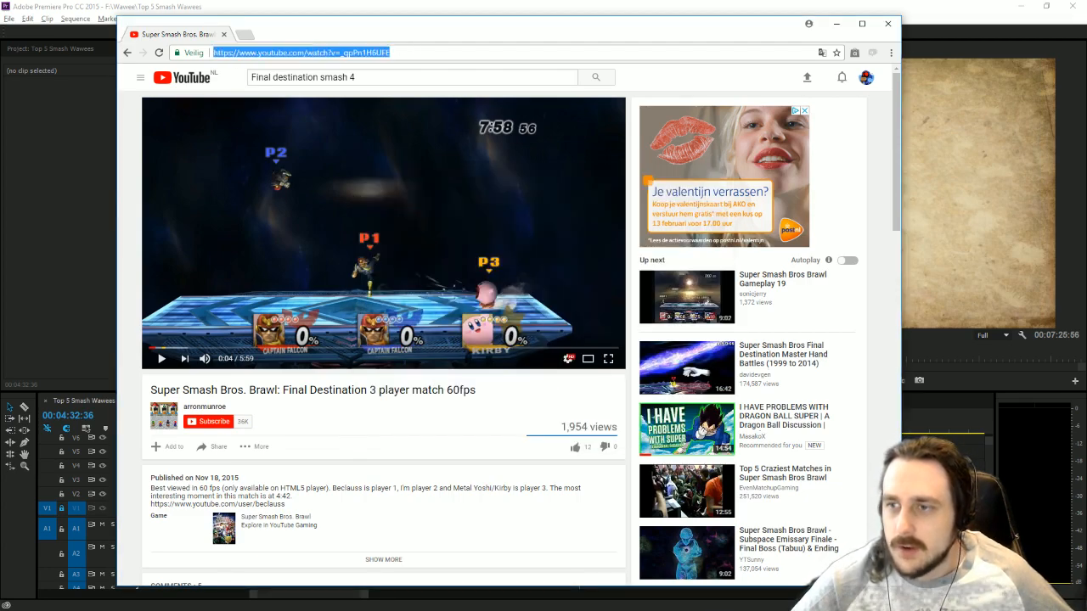
{"action": "key", "text": "ctrl+x"}
{"action": "key", "text": "alt+Tab"}
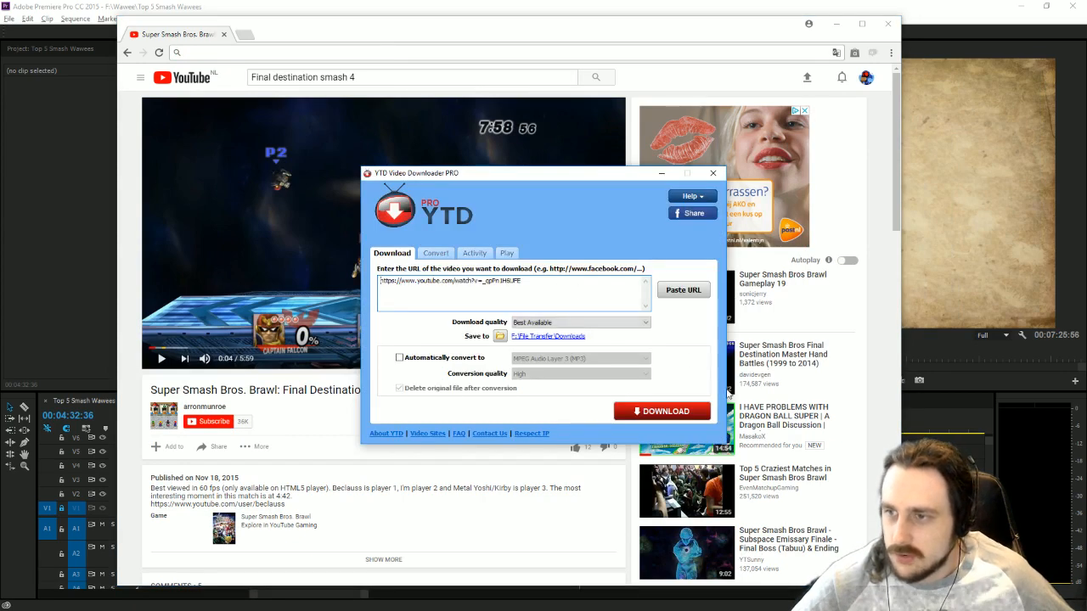
Return to the YouTube home page in the browser and search for "smash melee".
{"action": "left_click", "coordinate": [181, 77]}
{"action": "key", "text": "alt+Tab"}
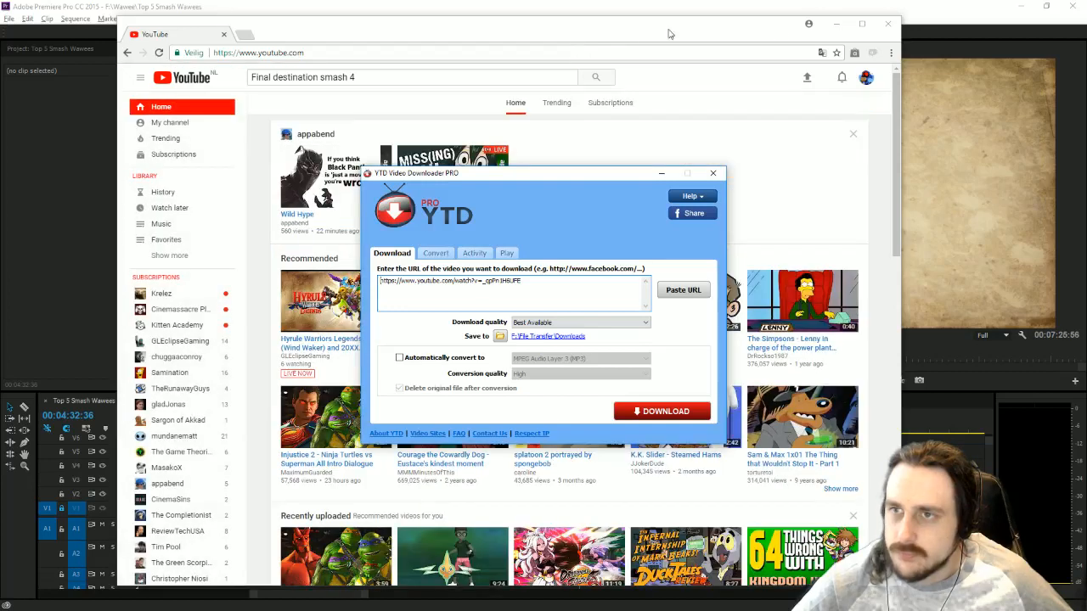
{"action": "key", "text": "alt+Tab"}
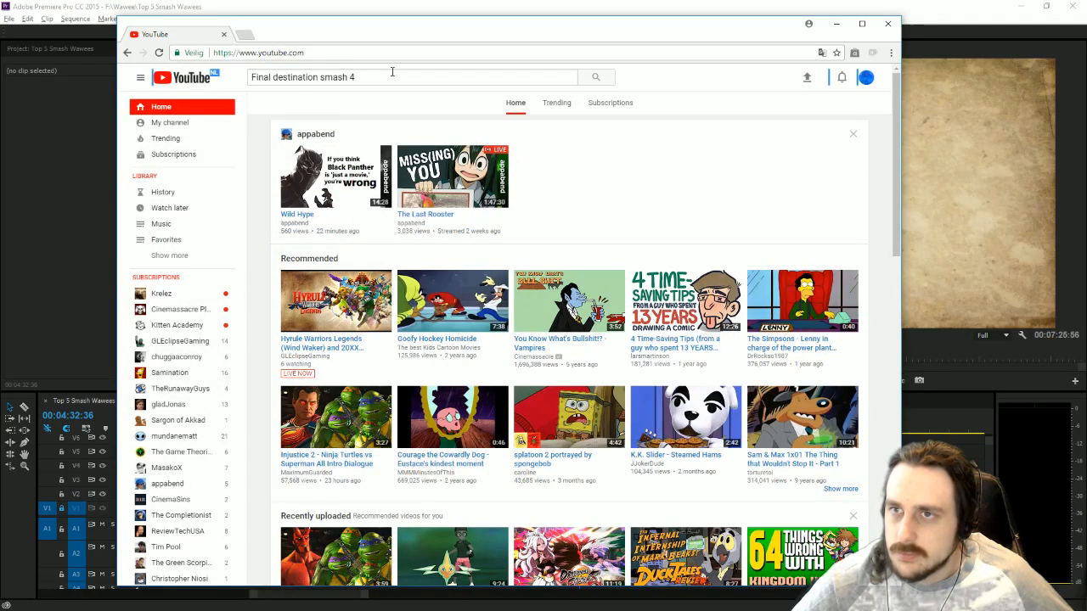
{"action": "left_click", "coordinate": [445, 76]}
{"action": "key", "text": "ctrl+a"}
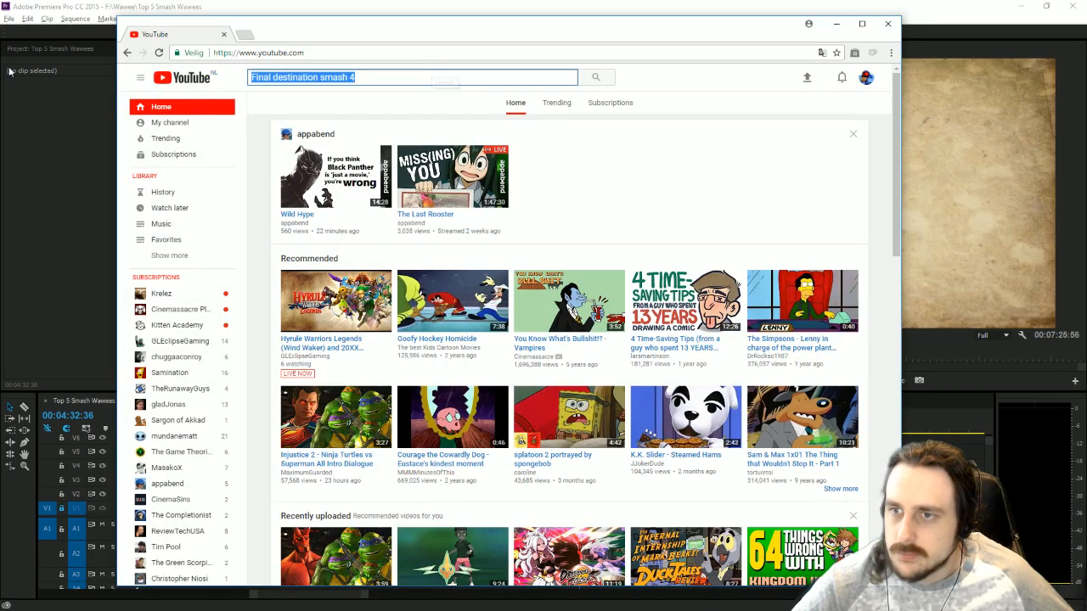
{"action": "type", "text": "smash melee"}
{"action": "key", "text": "Return"}
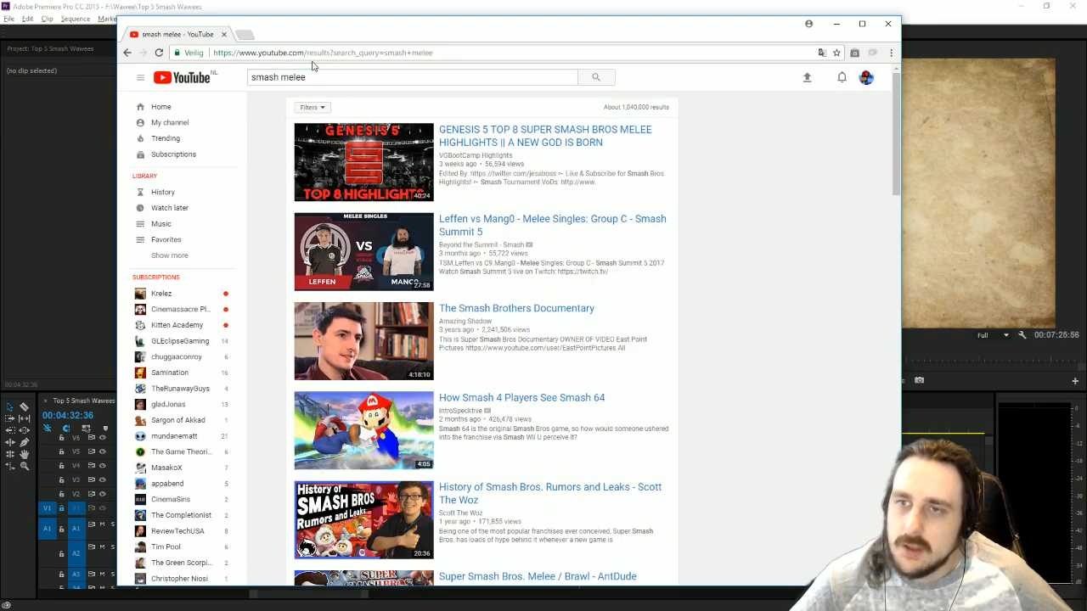
Switch to YTD Video Downloader and start downloading the Final Destination match video.
{"action": "left_click", "coordinate": [335, 76]}
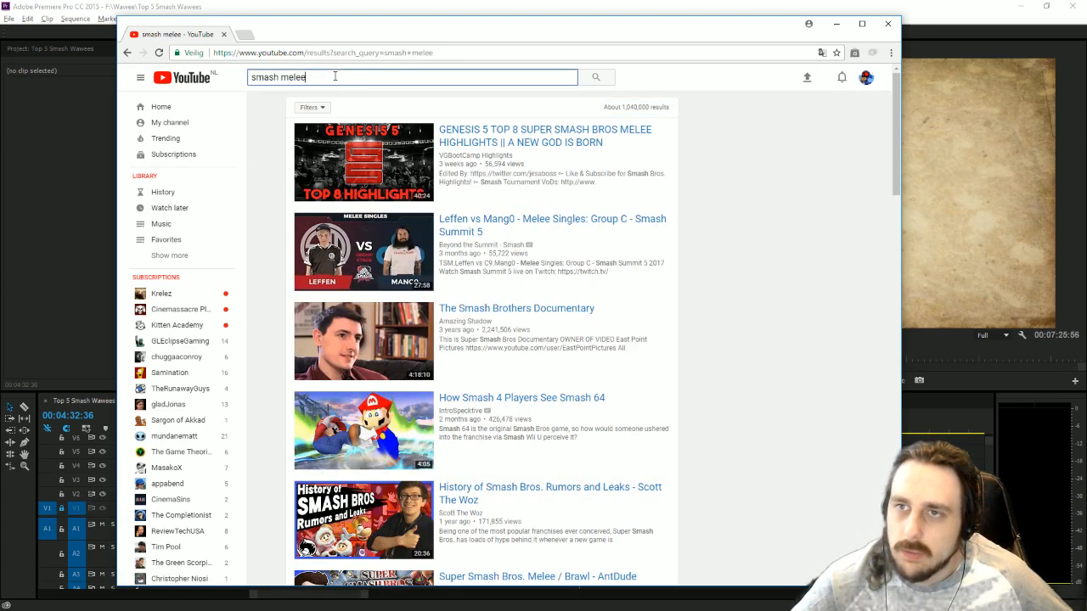
{"action": "key", "text": "alt+Tab"}
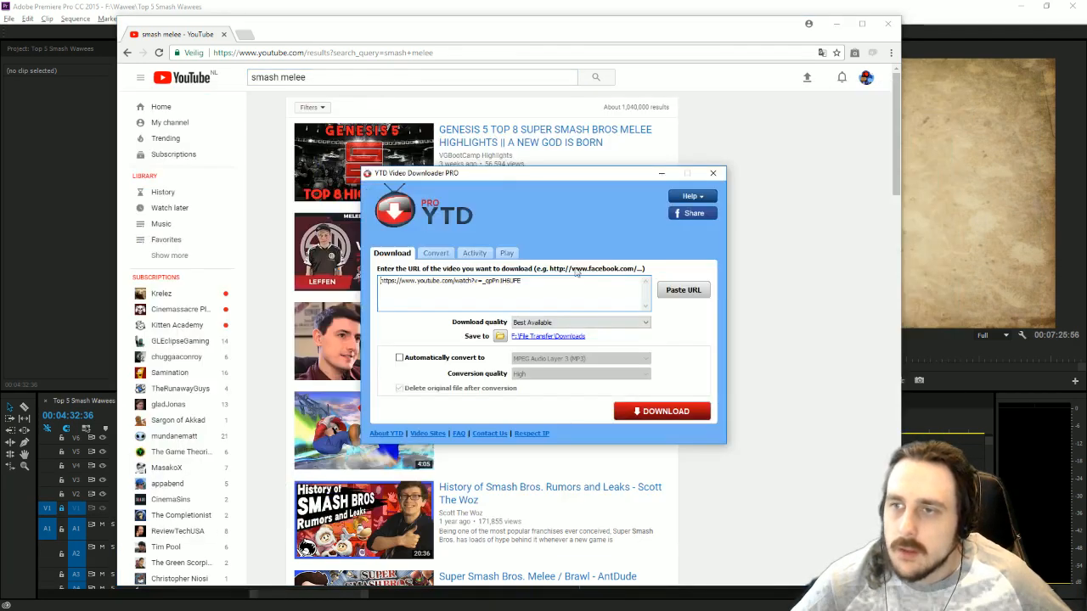
{"action": "left_click", "coordinate": [654, 420]}
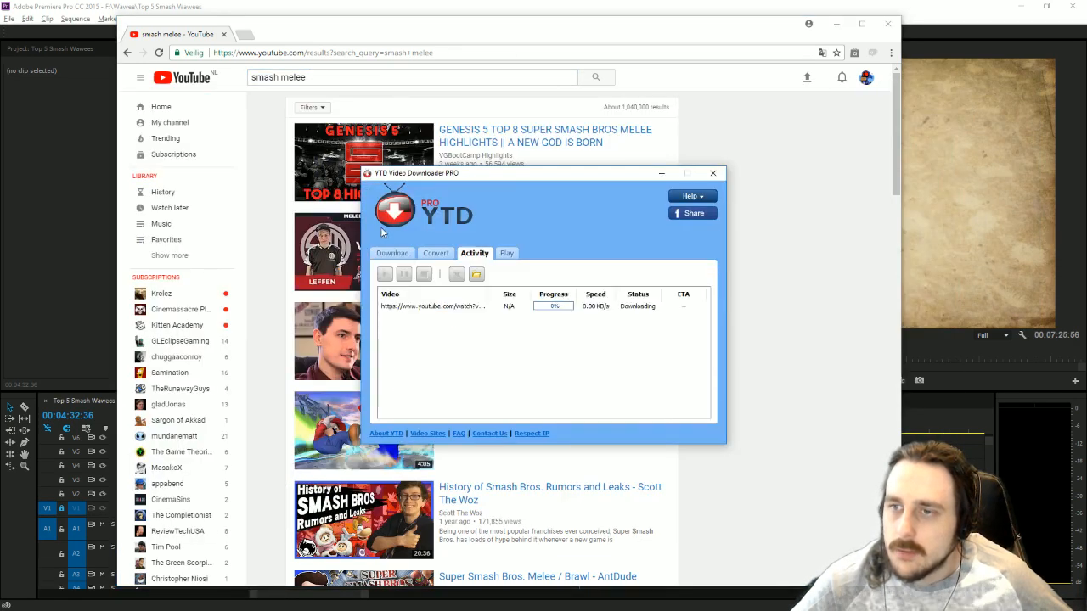
Replace the YouTube search text with "Hyrule temple smash" and run the search.
{"action": "left_click", "coordinate": [354, 80]}
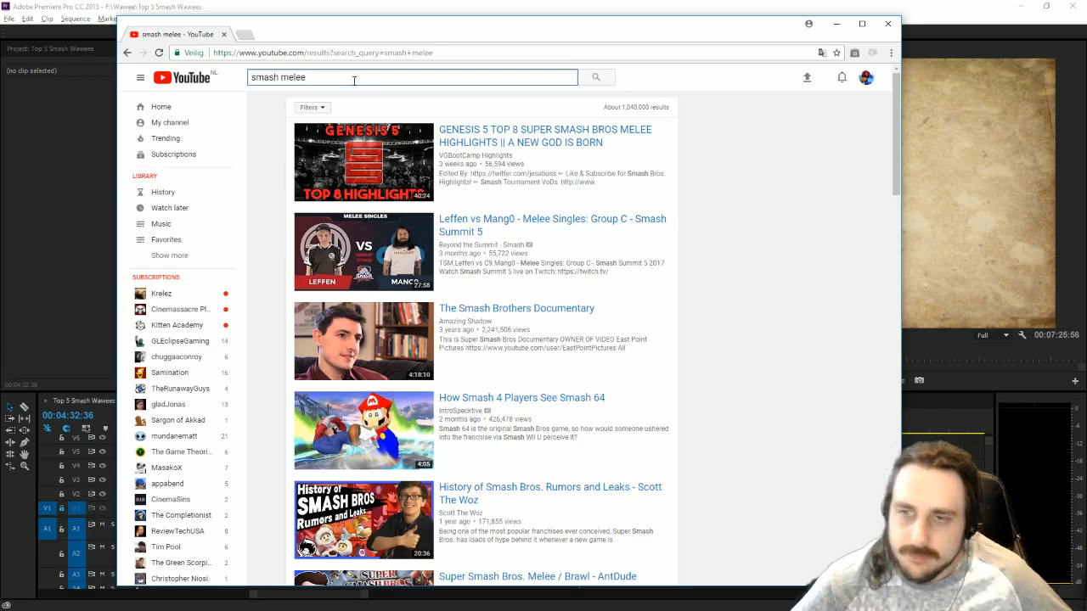
{"action": "key", "text": "ctrl+a"}
{"action": "key", "text": "BackSpace"}
{"action": "type", "text": "Hy"}
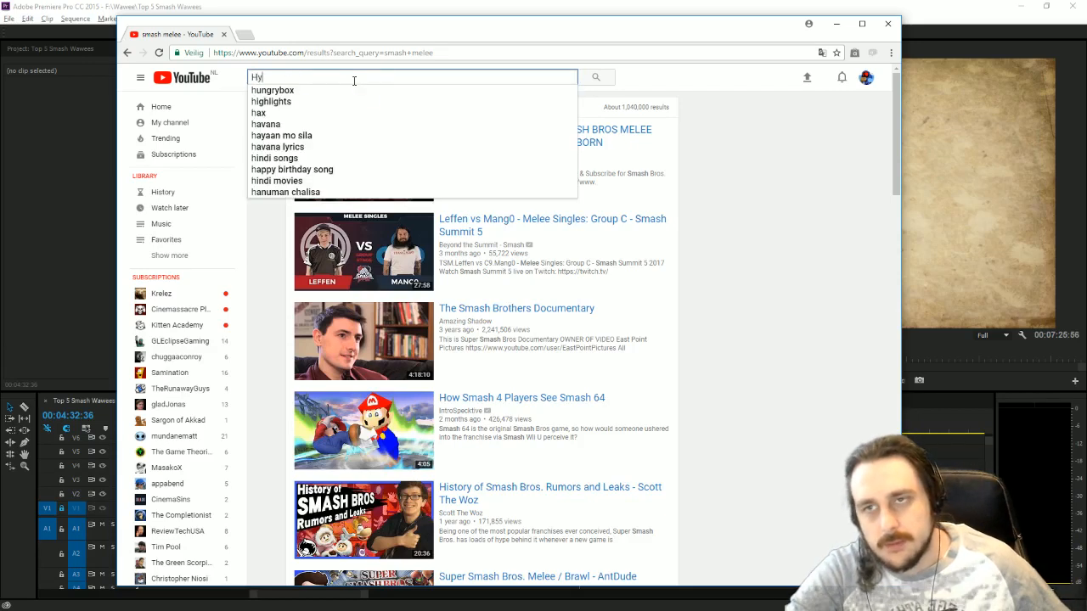
{"action": "type", "text": "rule temple smash"}
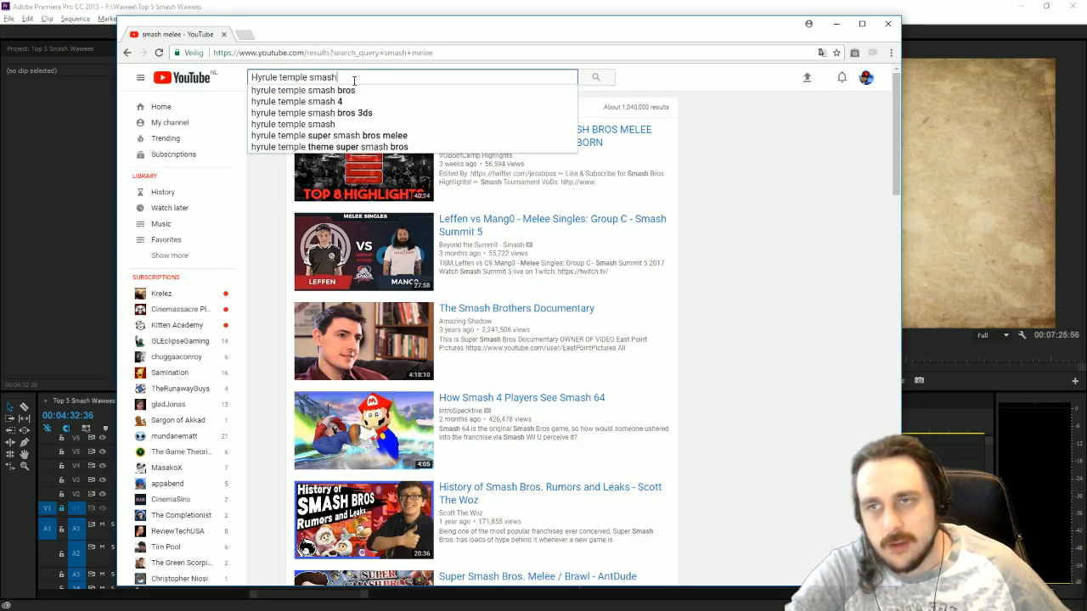
{"action": "key", "text": "Return"}
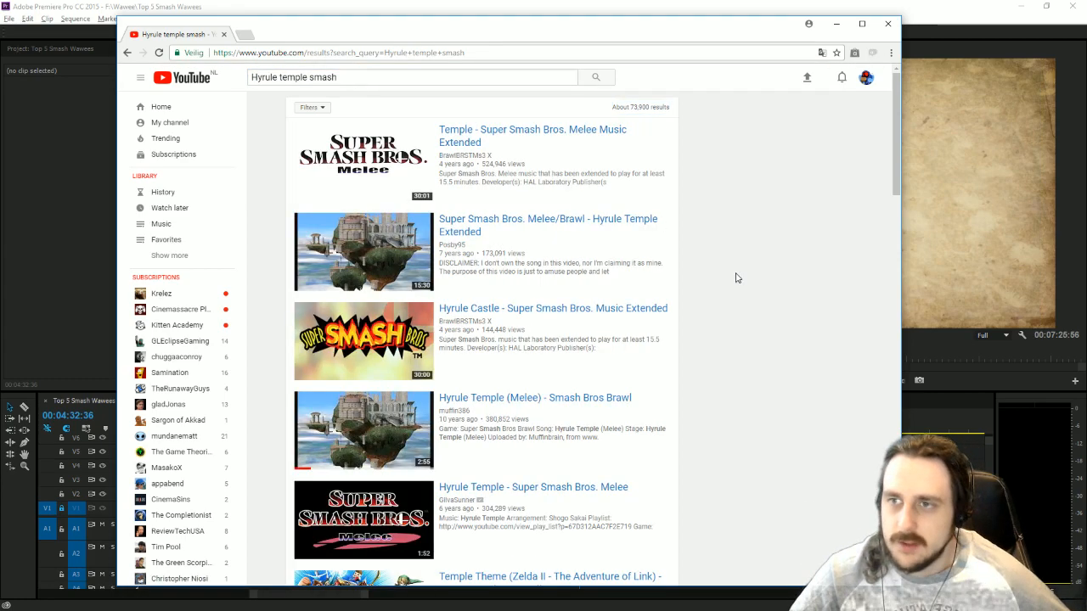
Open "(Hyrule) Temple — Super Smash Bros. for Wii U" from the results, skip to about 1:16 and close the ad overlay.
{"action": "scroll", "coordinate": [731, 275], "scroll_direction": "down", "scroll_amount": 3}
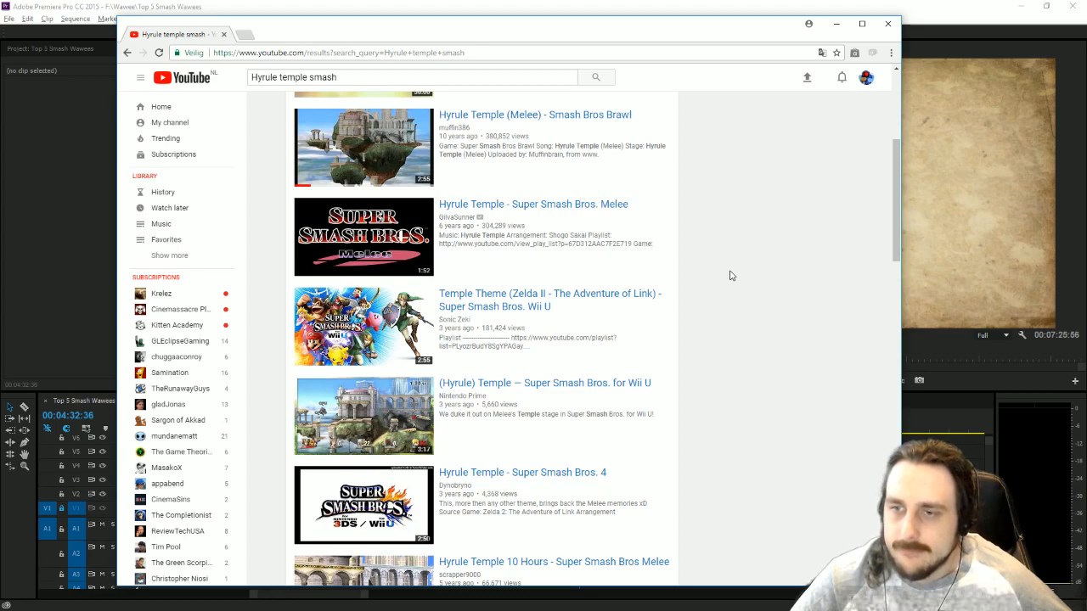
{"action": "key", "text": "alt+Tab"}
{"action": "key", "text": "alt+Tab"}
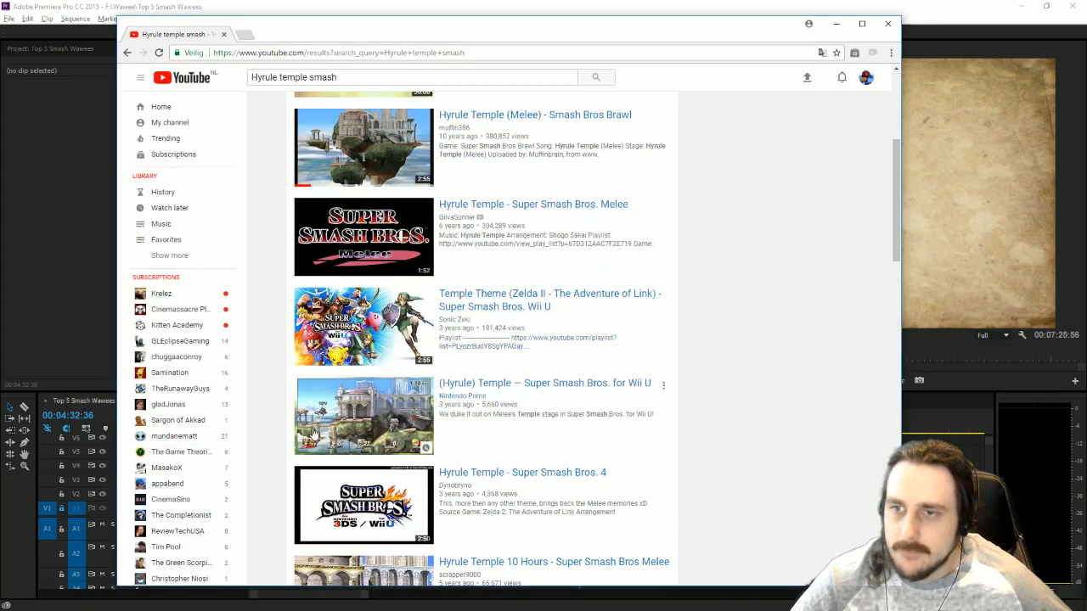
{"action": "left_click", "coordinate": [357, 431]}
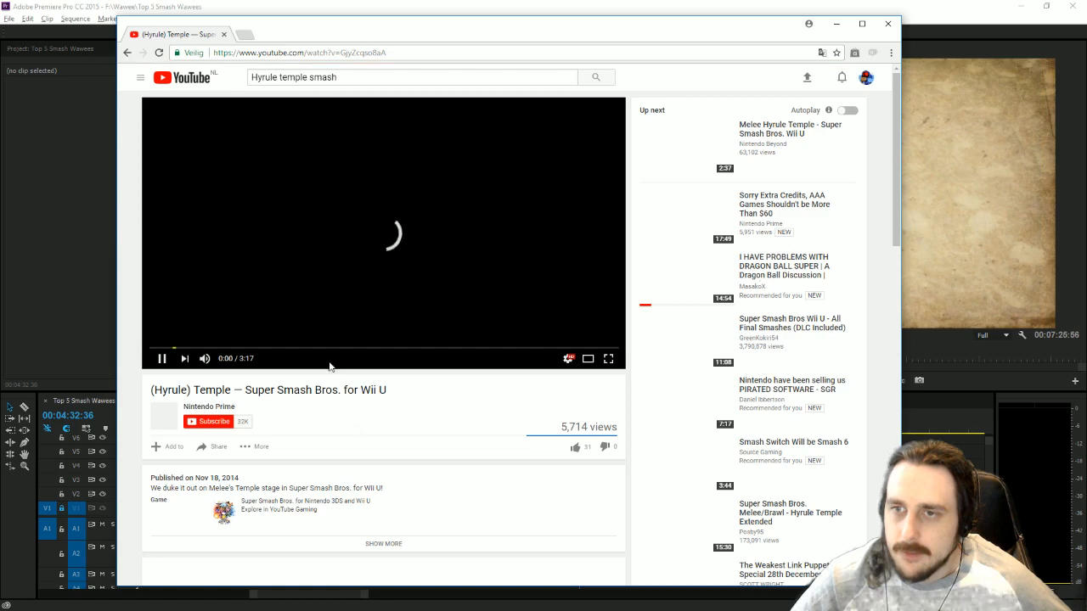
{"action": "left_click", "coordinate": [331, 348]}
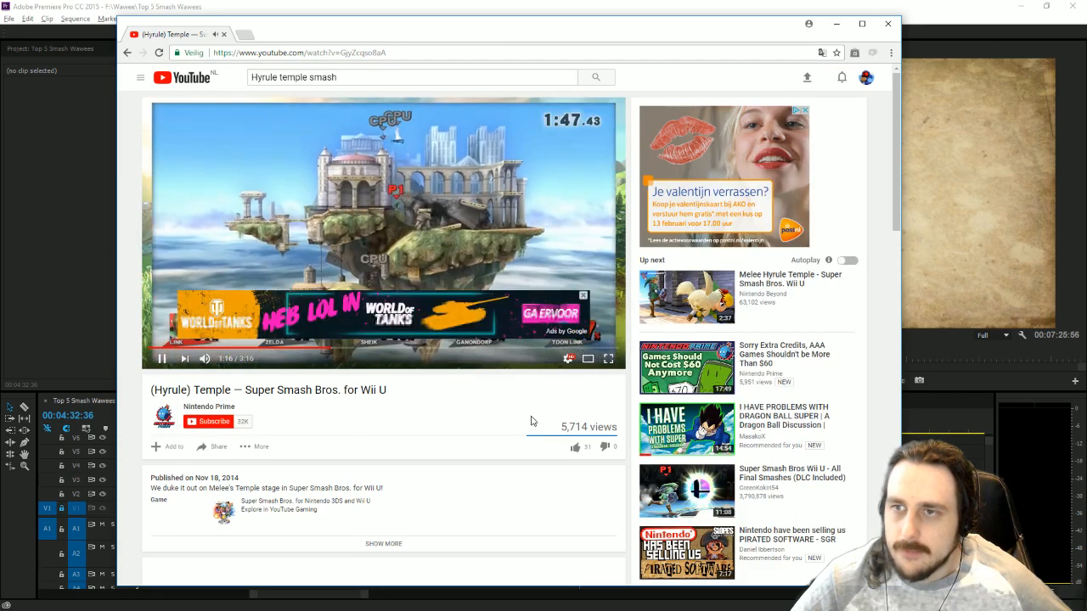
{"action": "left_click", "coordinate": [583, 295]}
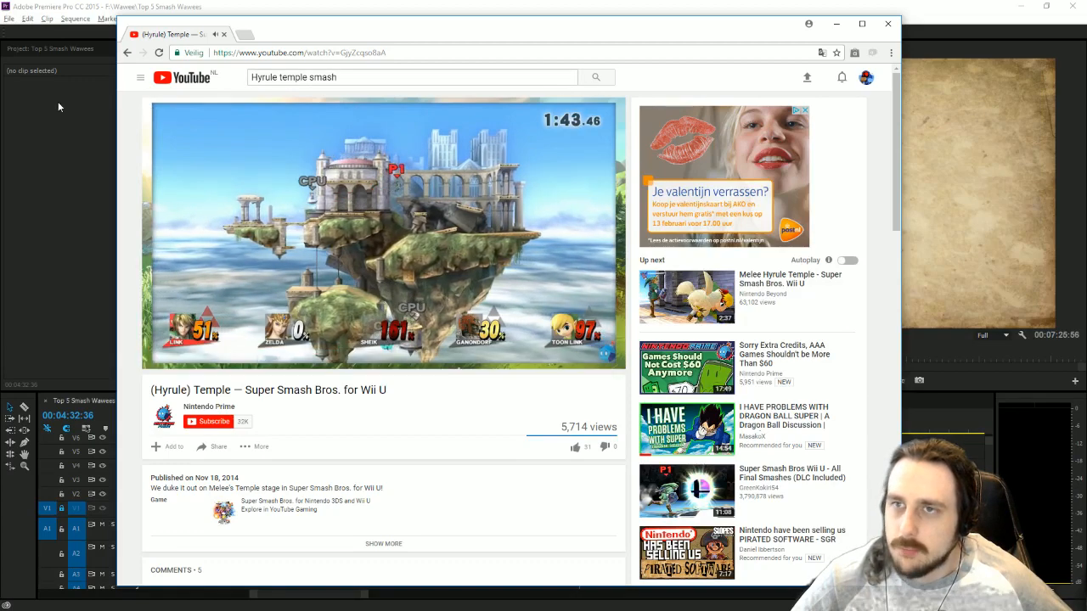
Copy the video's URL, return the browser to the results, and start downloading the video in YTD Video Downloader.
{"action": "left_click", "coordinate": [261, 56]}
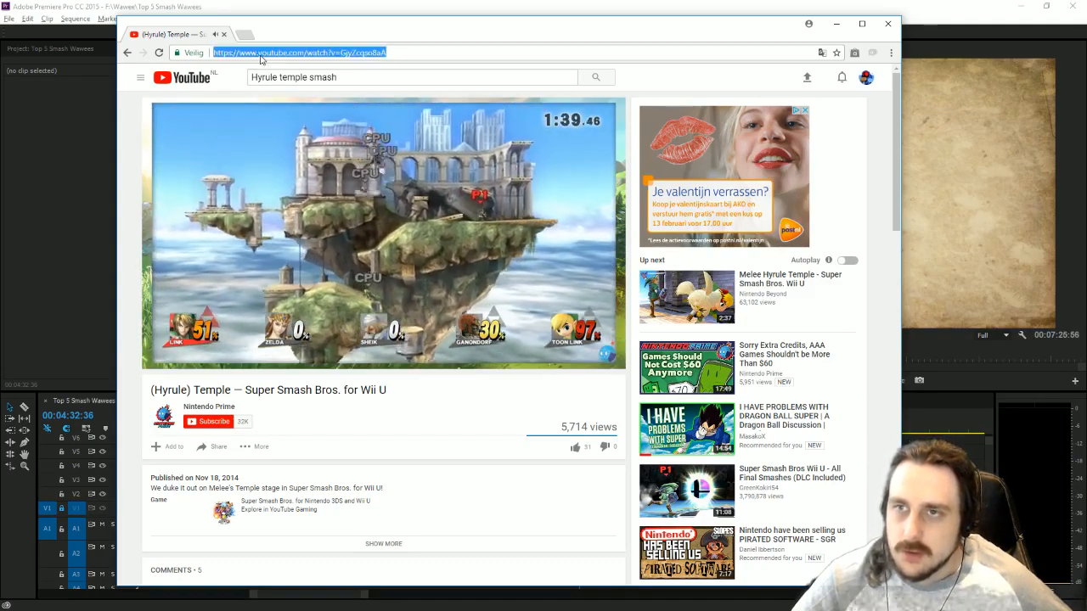
{"action": "left_click", "coordinate": [128, 52]}
{"action": "key", "text": "alt+Tab"}
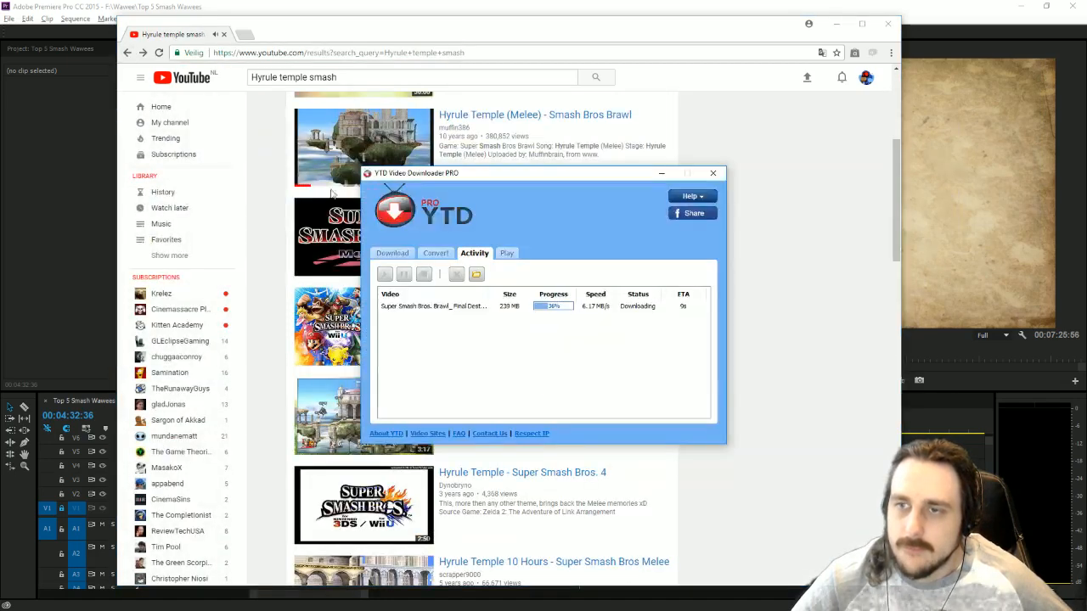
{"action": "left_click", "coordinate": [392, 253]}
{"action": "key", "text": "ctrl+v"}
{"action": "left_click", "coordinate": [656, 416]}
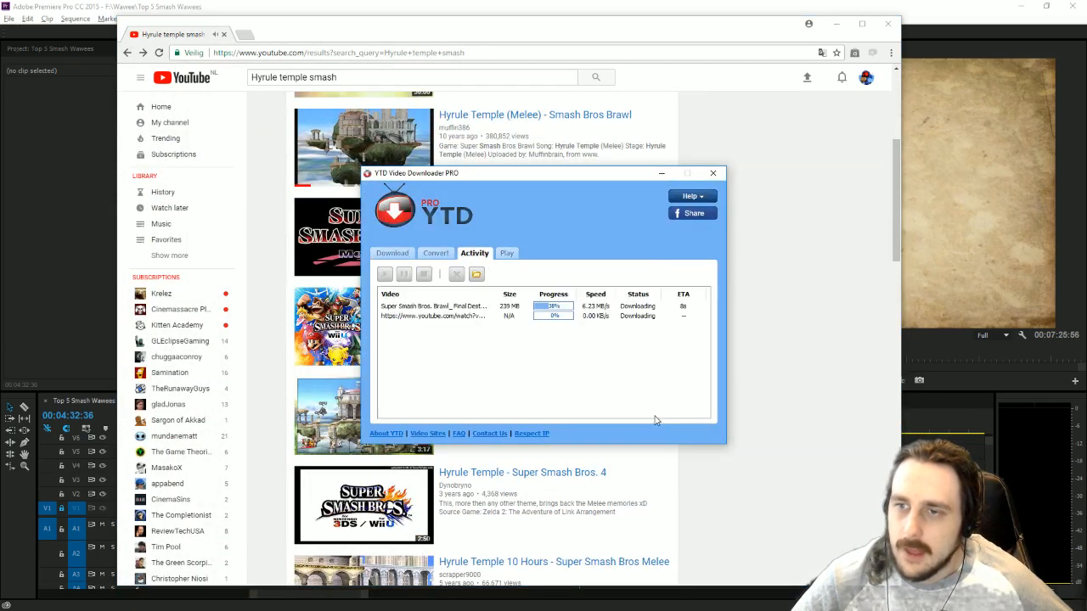
Back in the browser, check "Super Smash Bros Melee - 4 Player Battle on Hyrule Temple" and return to the results.
{"action": "left_click", "coordinate": [849, 472]}
{"action": "scroll", "coordinate": [797, 453], "scroll_direction": "down", "scroll_amount": 3}
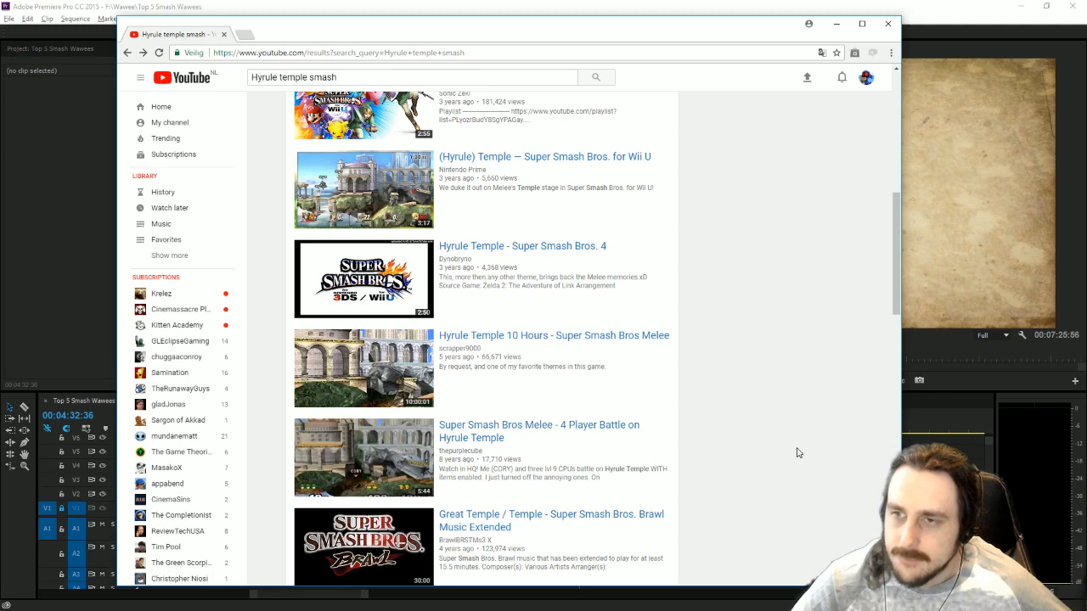
{"action": "scroll", "coordinate": [755, 476], "scroll_direction": "down", "scroll_amount": 2}
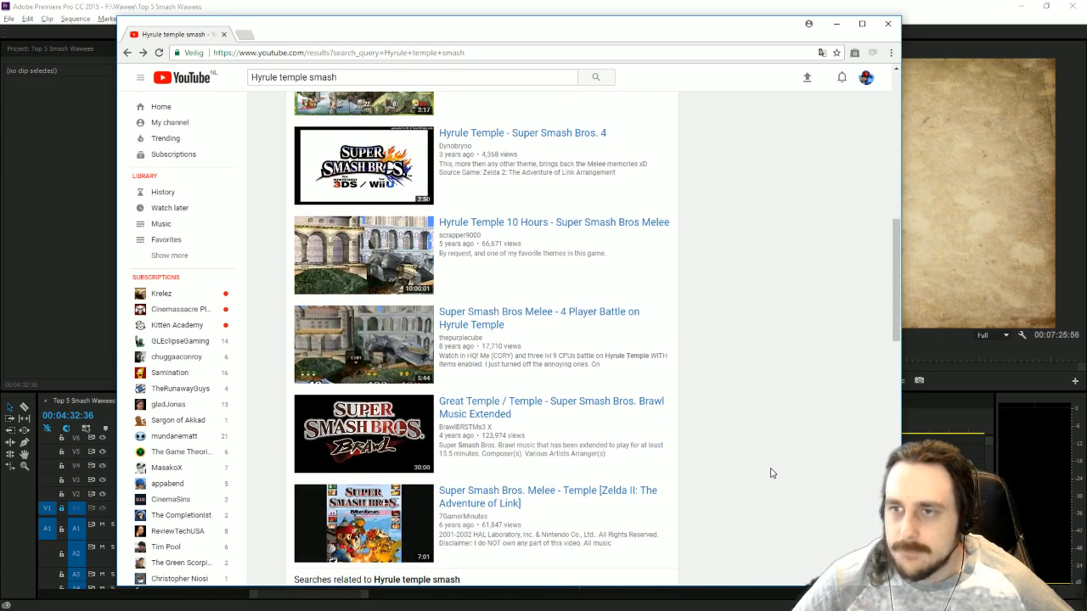
{"action": "left_click", "coordinate": [519, 321]}
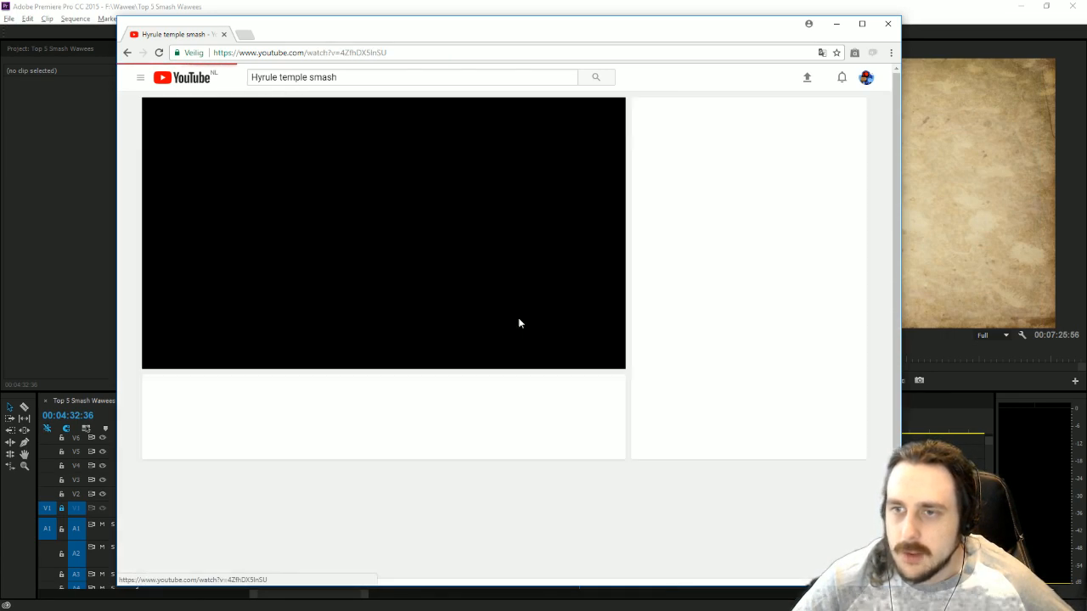
{"action": "left_click", "coordinate": [128, 53]}
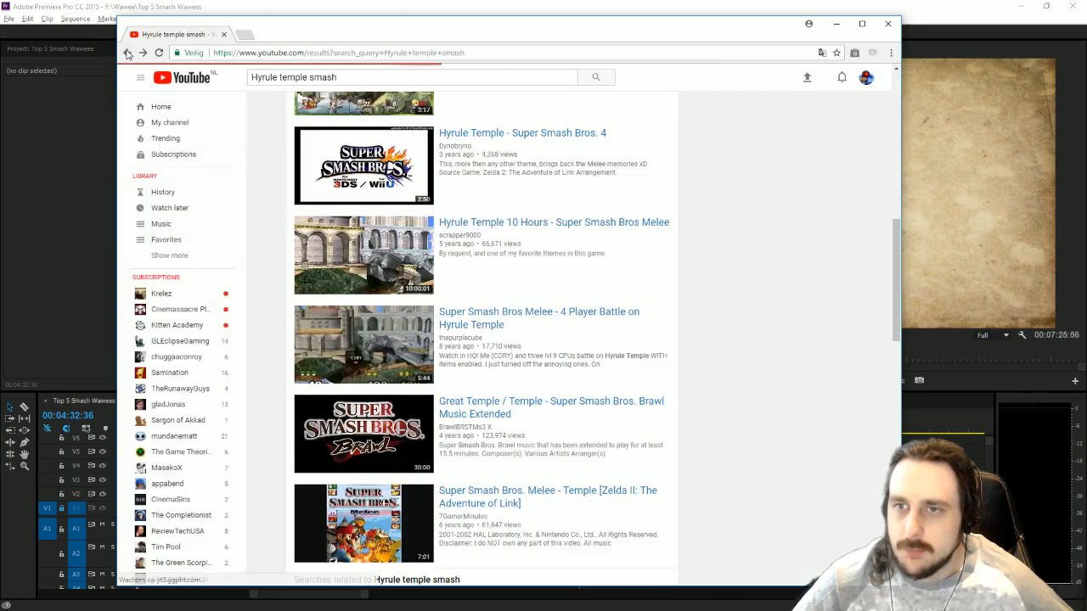
Browse the rest of the first page of Hyrule Temple results and go to the second page.
{"action": "scroll", "coordinate": [731, 409], "scroll_direction": "down", "scroll_amount": 2}
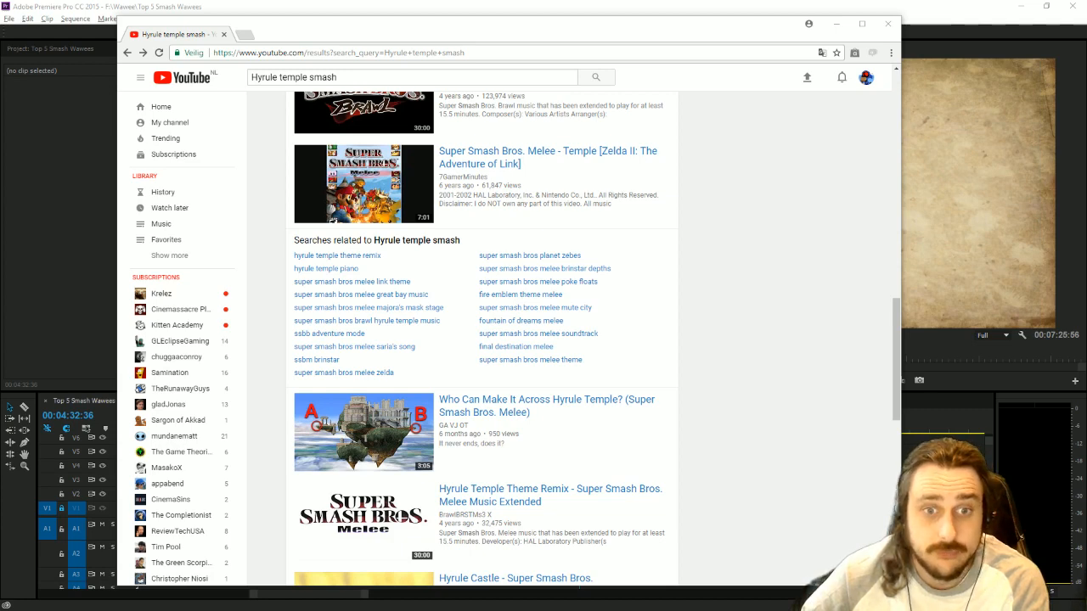
{"action": "scroll", "coordinate": [786, 446], "scroll_direction": "down", "scroll_amount": 4}
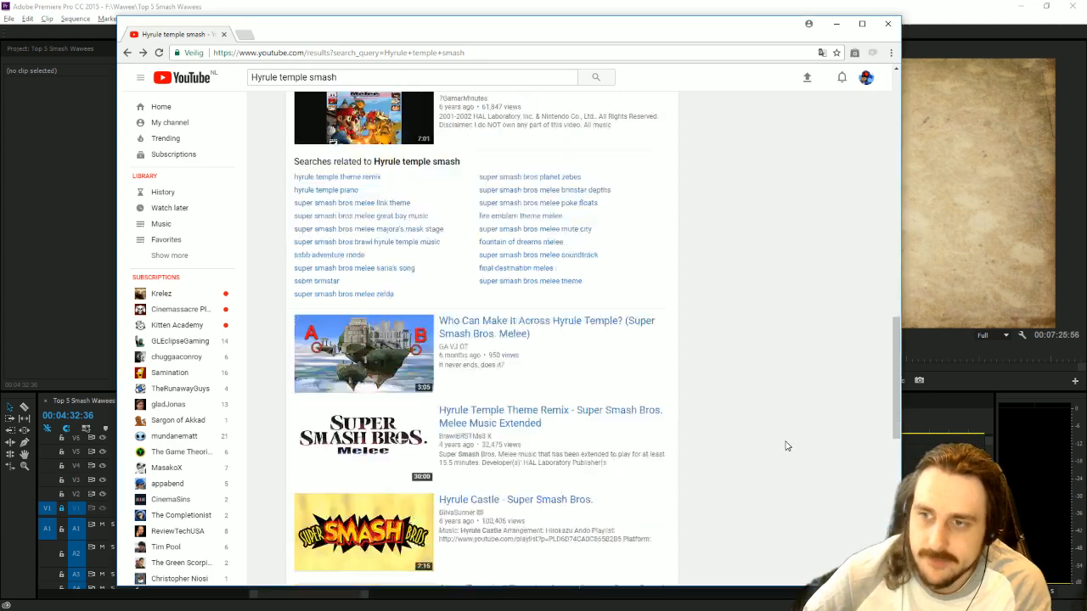
{"action": "scroll", "coordinate": [787, 446], "scroll_direction": "down", "scroll_amount": 3}
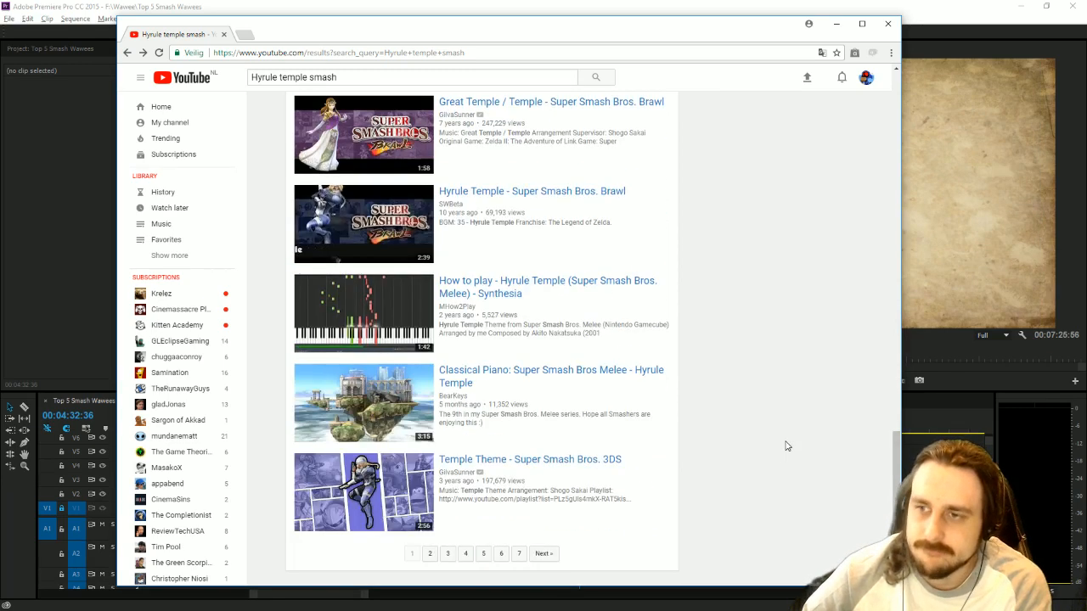
{"action": "left_click", "coordinate": [544, 553]}
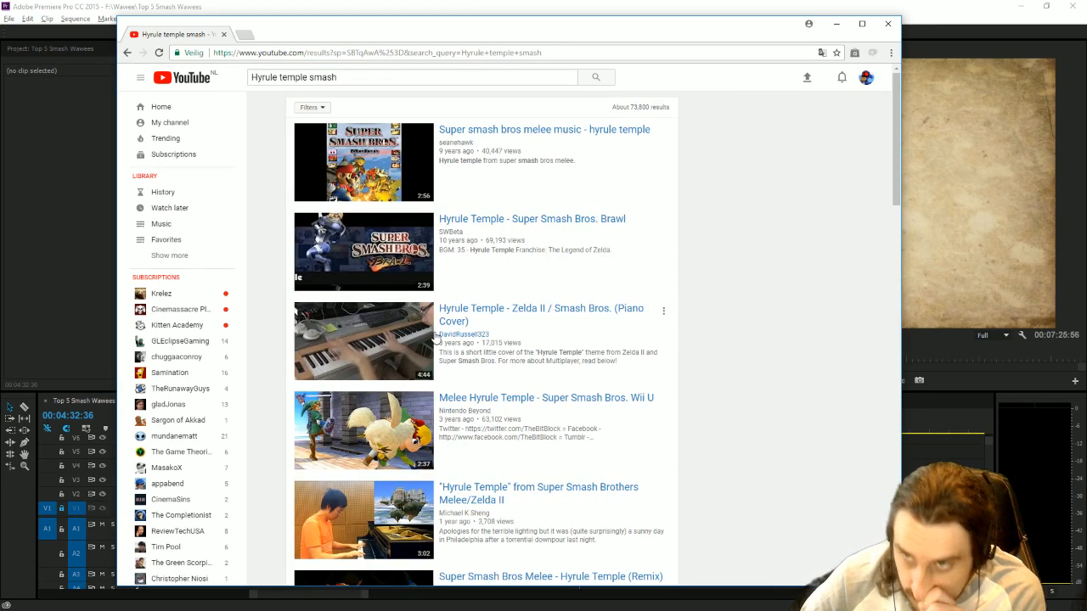
Open "Melee Hyrule Temple - Super Smash Bros. Wii U", skip to about 1:11 and close the ad overlay.
{"action": "scroll", "coordinate": [571, 472], "scroll_direction": "down", "scroll_amount": 1}
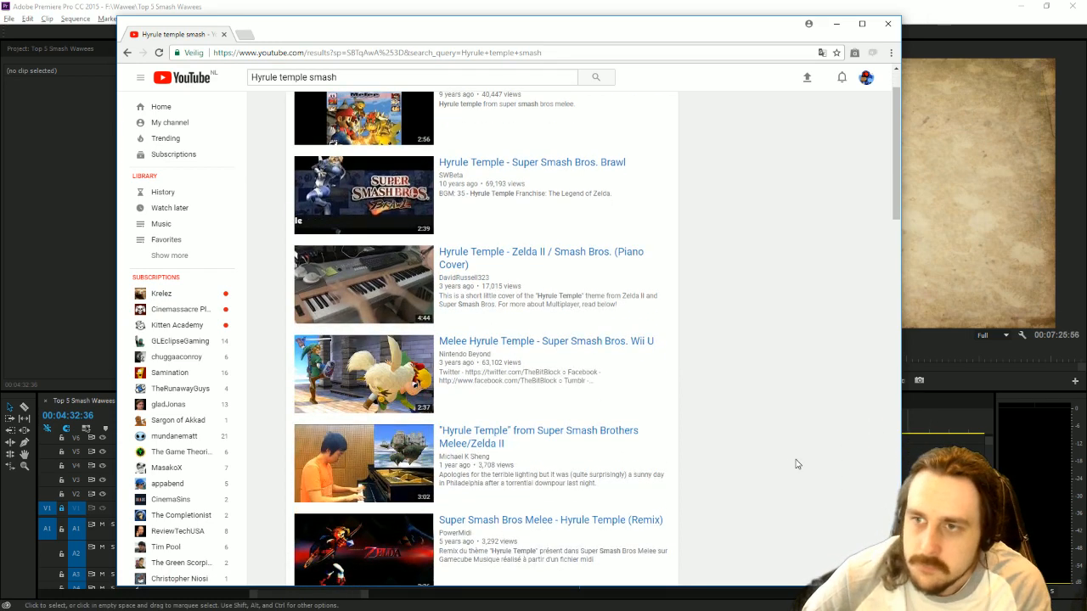
{"action": "mouse_move", "coordinate": [380, 366]}
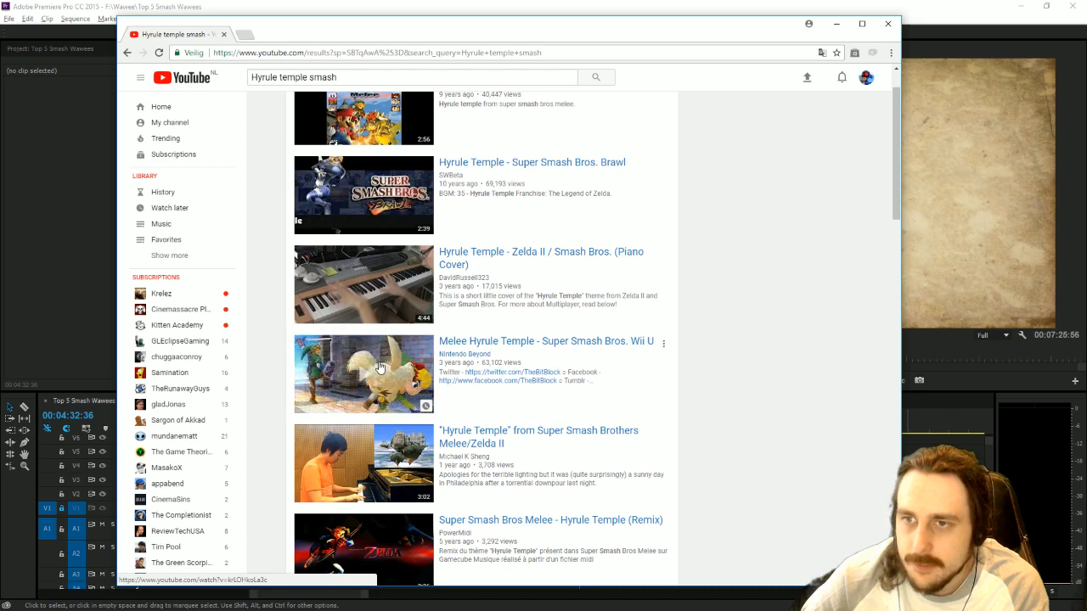
{"action": "left_click", "coordinate": [379, 367]}
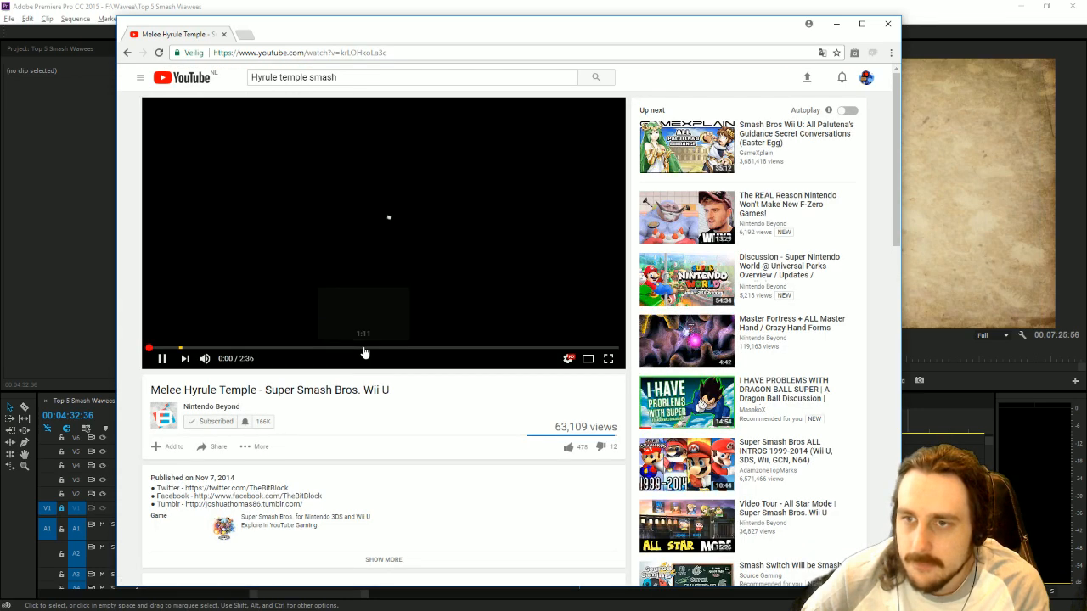
{"action": "left_click", "coordinate": [365, 349]}
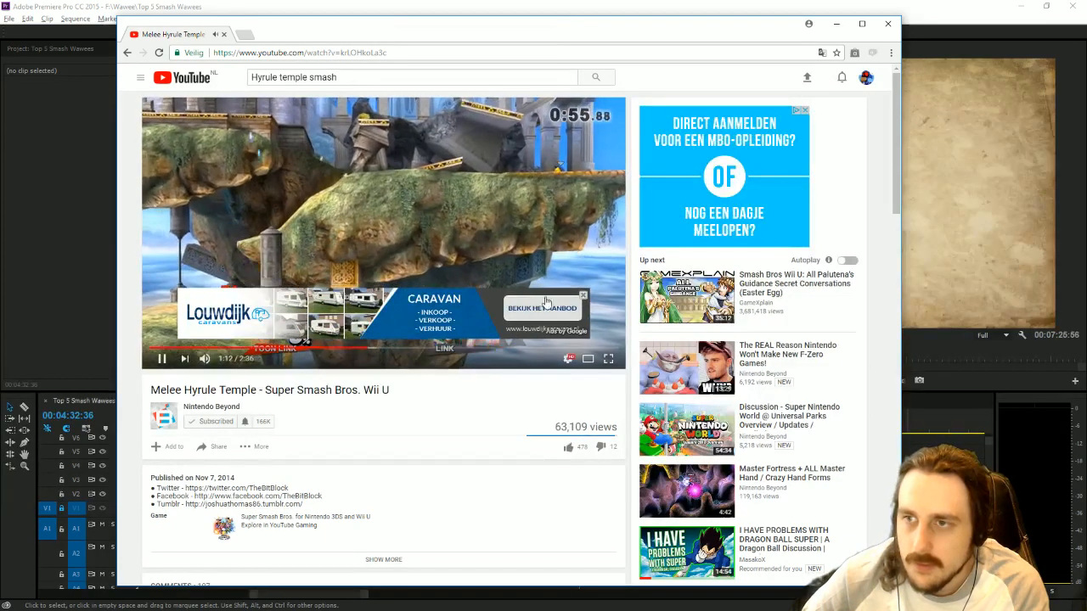
{"action": "left_click", "coordinate": [582, 298]}
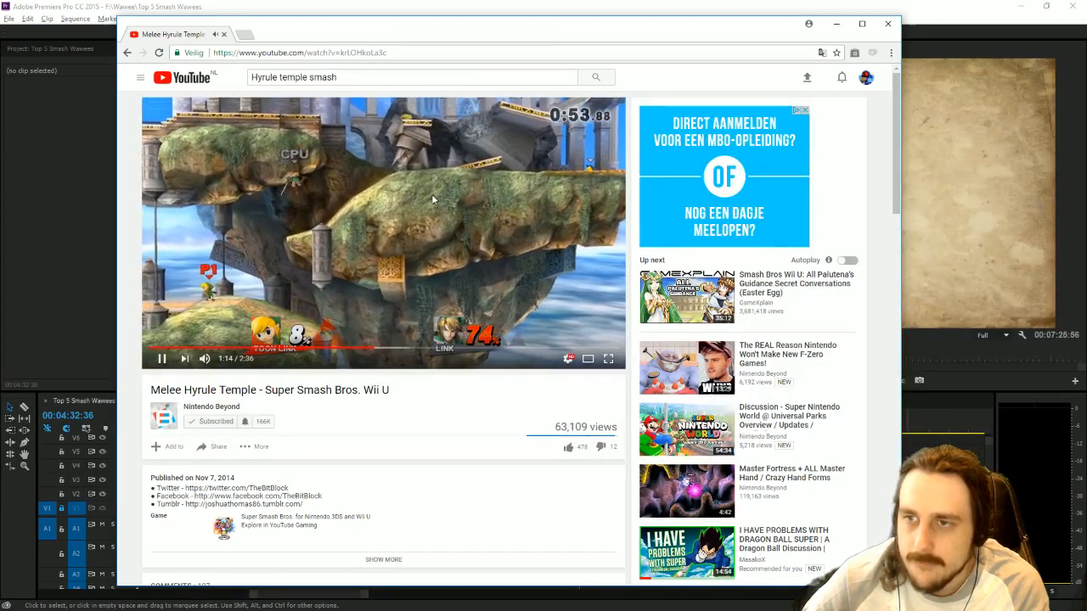
Copy the Melee Hyrule Temple video's URL, return to the results, and start its download in YTD Video Downloader.
{"action": "left_click", "coordinate": [307, 52]}
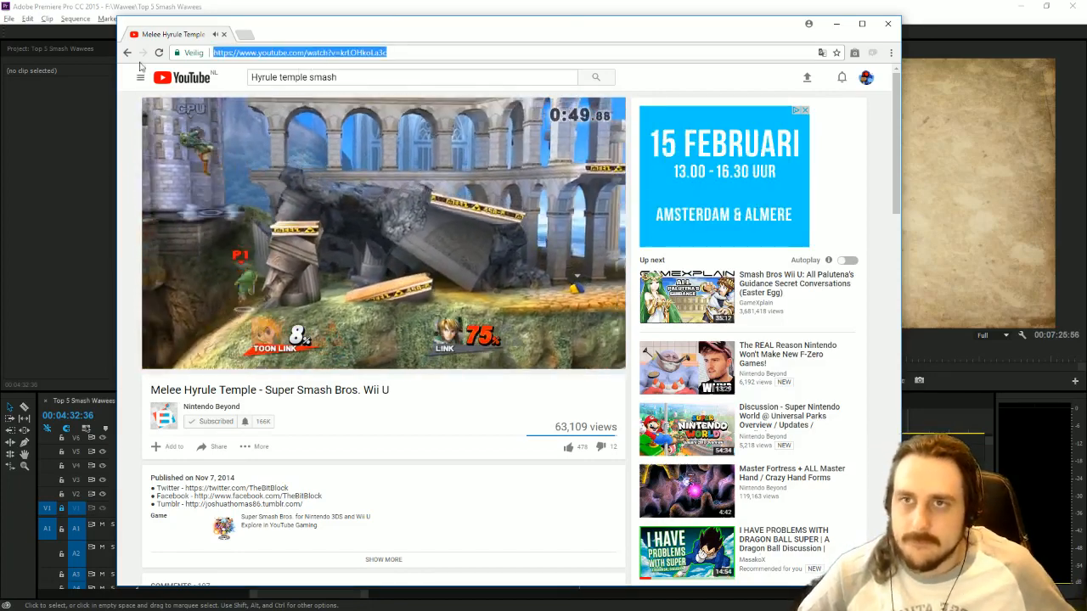
{"action": "left_click", "coordinate": [127, 53]}
{"action": "scroll", "coordinate": [619, 382], "scroll_direction": "down", "scroll_amount": 3}
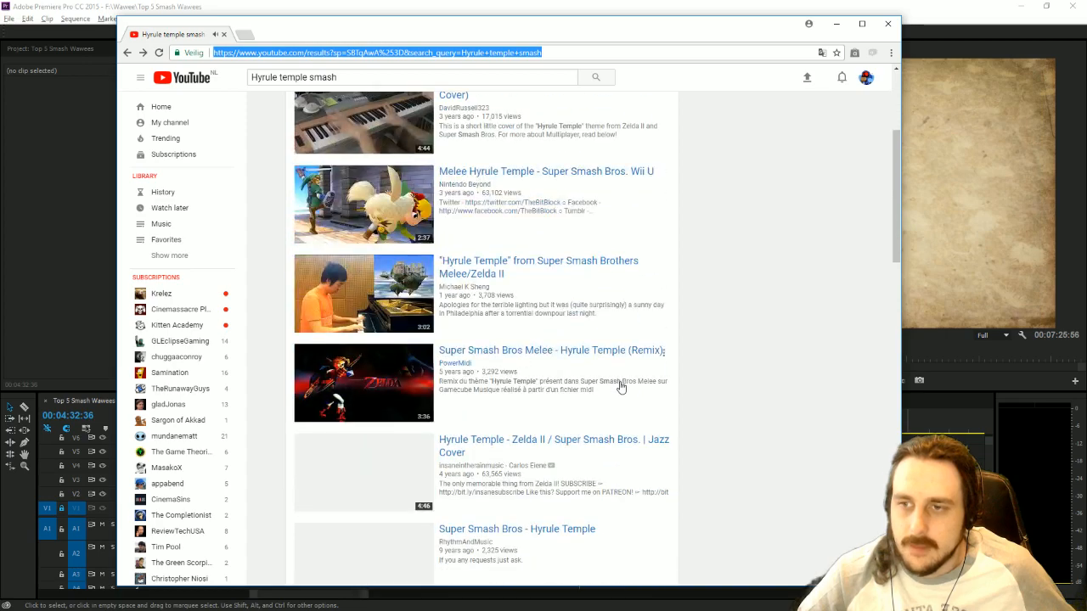
{"action": "scroll", "coordinate": [620, 387], "scroll_direction": "down", "scroll_amount": 3}
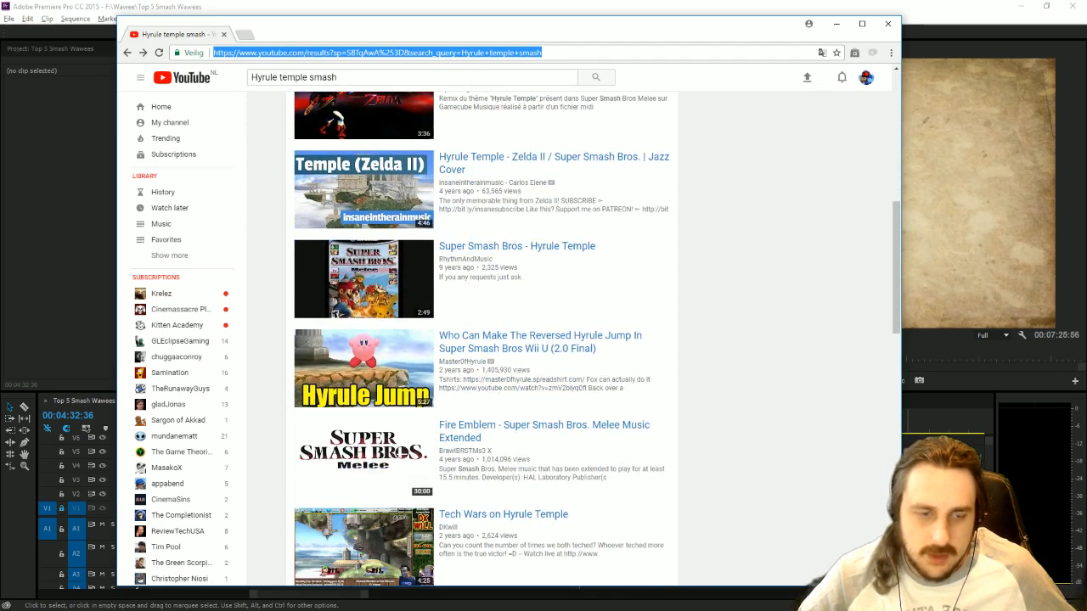
{"action": "key", "text": "alt+Tab"}
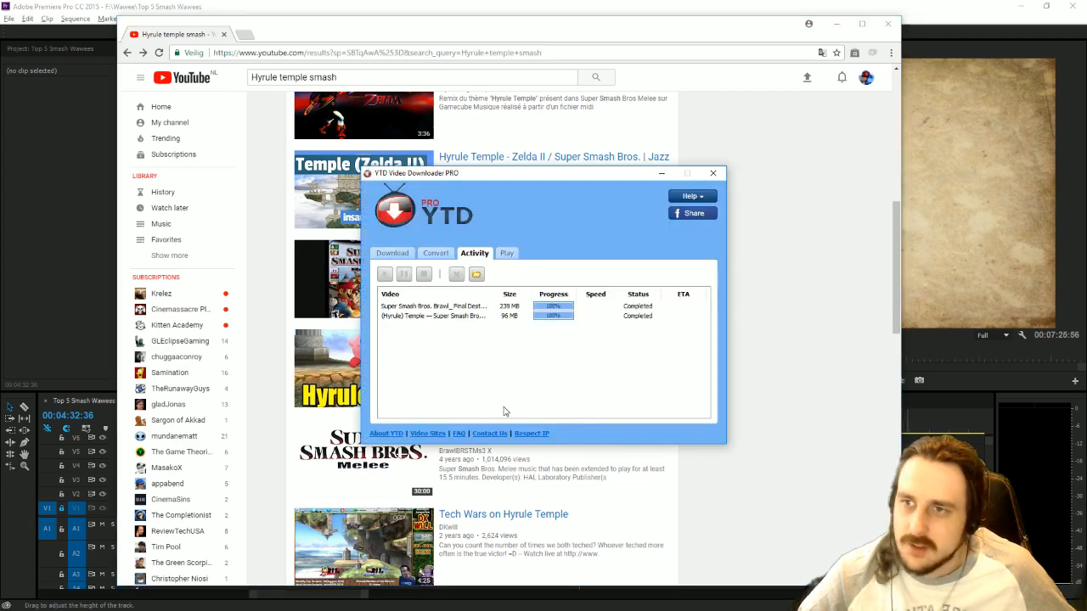
{"action": "left_click", "coordinate": [393, 253]}
{"action": "left_click", "coordinate": [650, 415]}
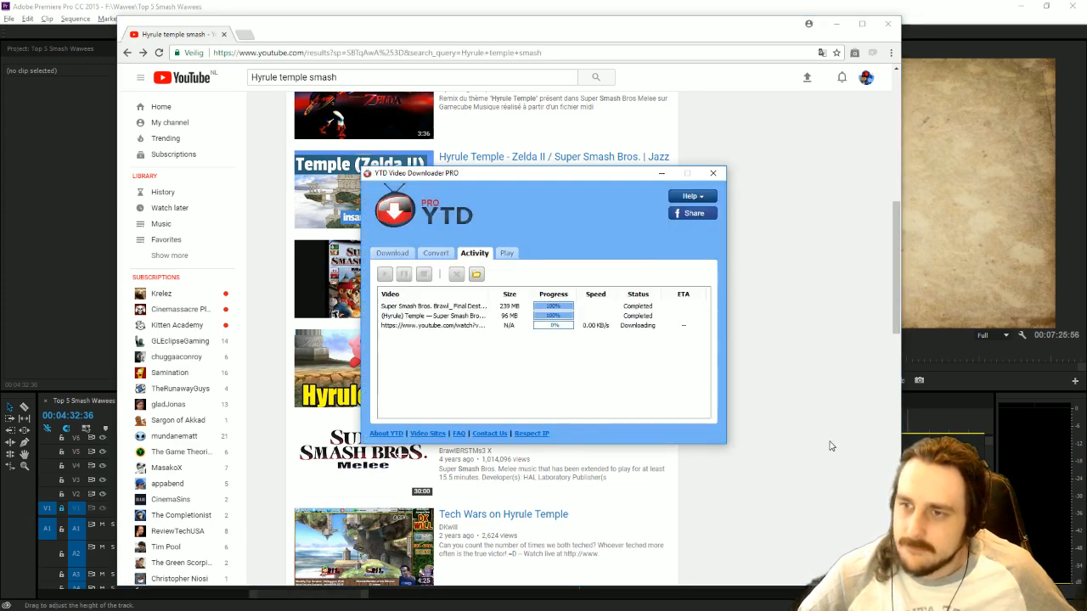
Return to the browser, look through the remaining second-page results for gameplay footage, and open the third page.
{"action": "left_click", "coordinate": [832, 445]}
{"action": "scroll", "coordinate": [825, 491], "scroll_direction": "down", "scroll_amount": 1}
{"action": "scroll", "coordinate": [824, 491], "scroll_direction": "down", "scroll_amount": 3}
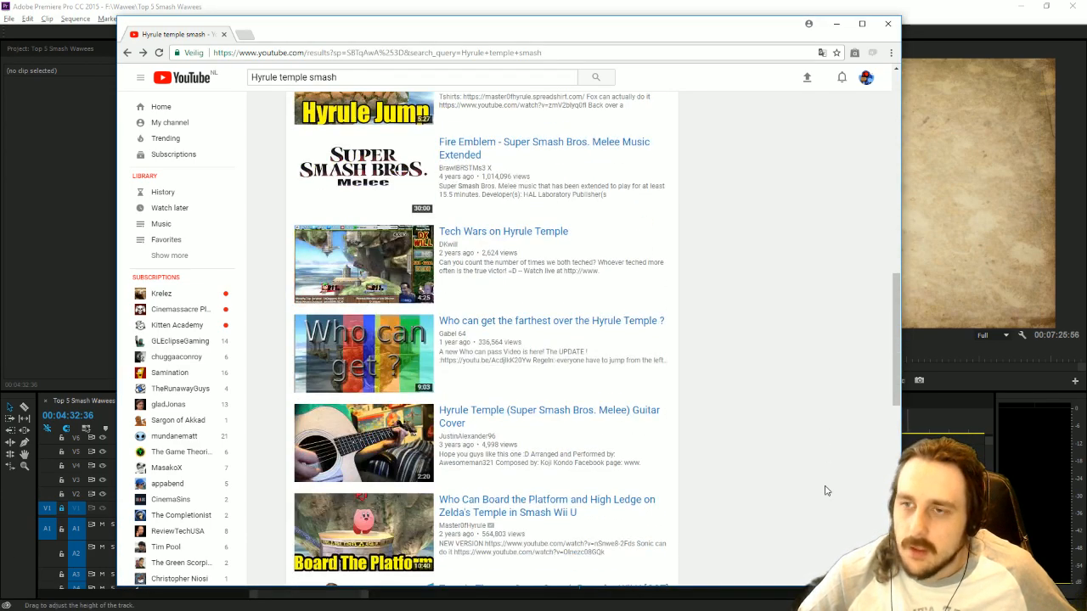
{"action": "scroll", "coordinate": [825, 491], "scroll_direction": "down", "scroll_amount": 3}
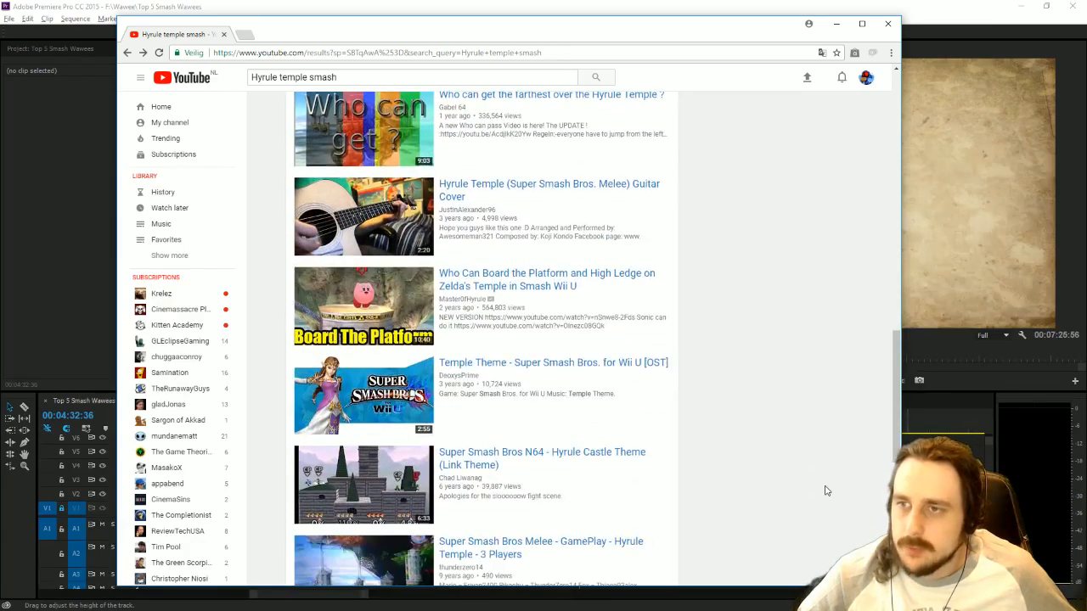
{"action": "scroll", "coordinate": [817, 491], "scroll_direction": "down", "scroll_amount": 3}
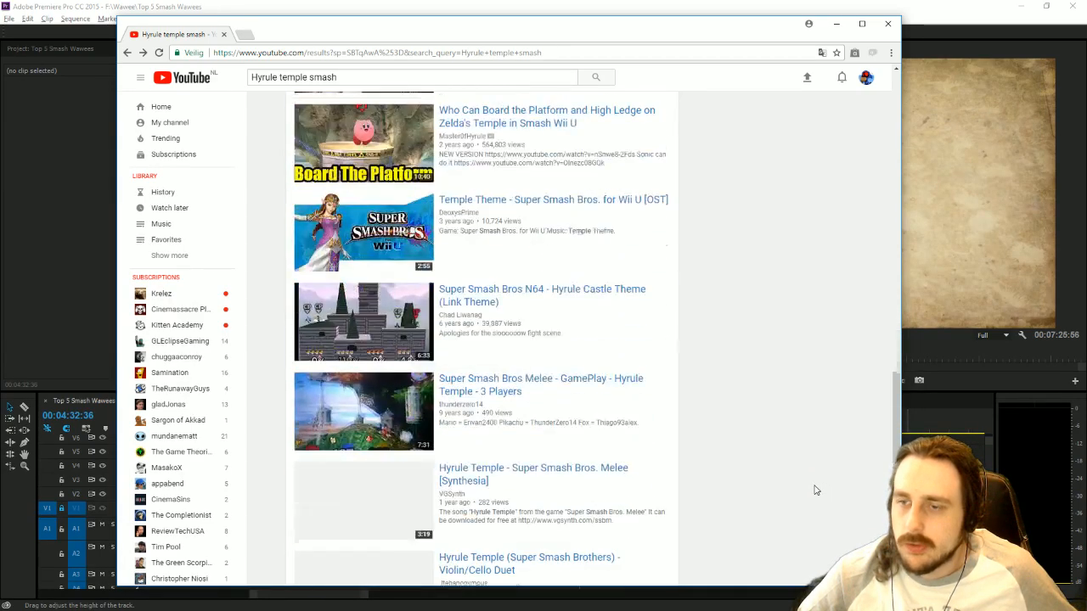
{"action": "scroll", "coordinate": [816, 490], "scroll_direction": "down", "scroll_amount": 2}
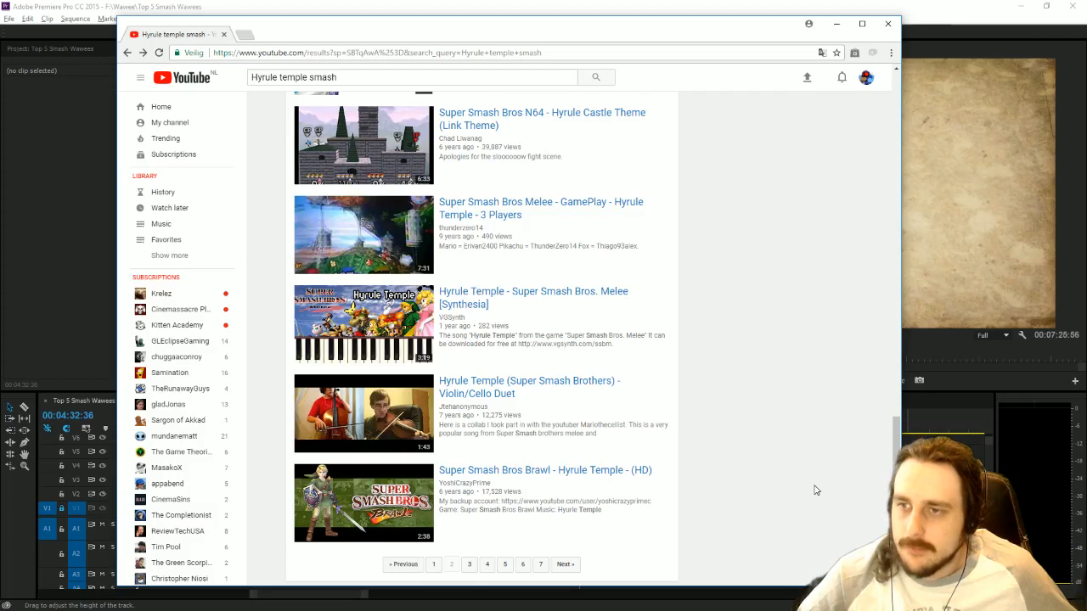
{"action": "scroll", "coordinate": [815, 490], "scroll_direction": "down", "scroll_amount": 2}
{"action": "left_click", "coordinate": [468, 459]}
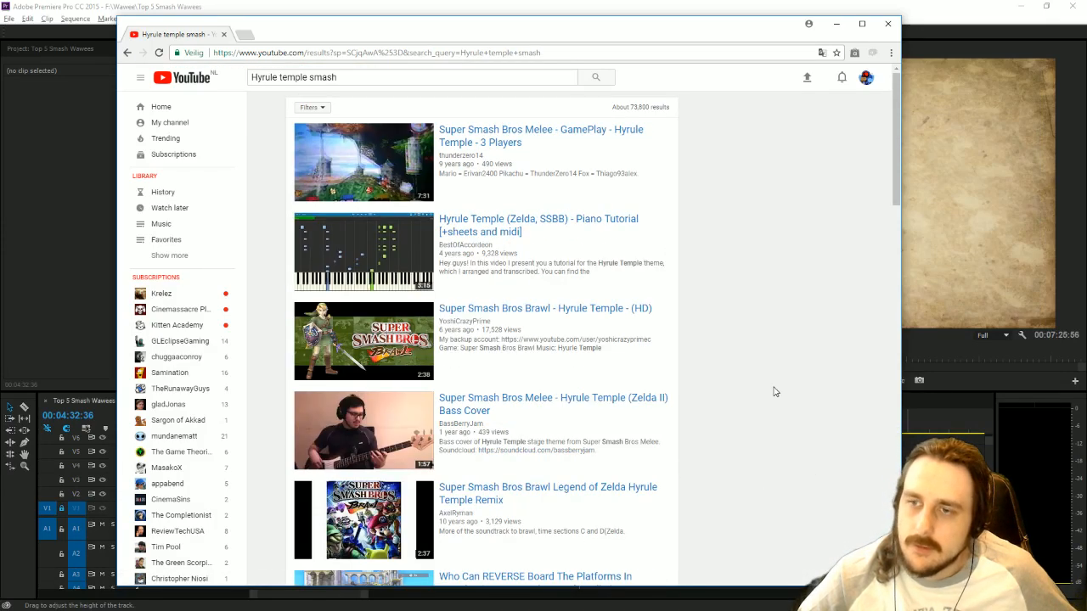
Look through the third page of Hyrule Temple results for gameplay footage and open the fourth page.
{"action": "scroll", "coordinate": [797, 399], "scroll_direction": "down", "scroll_amount": 3}
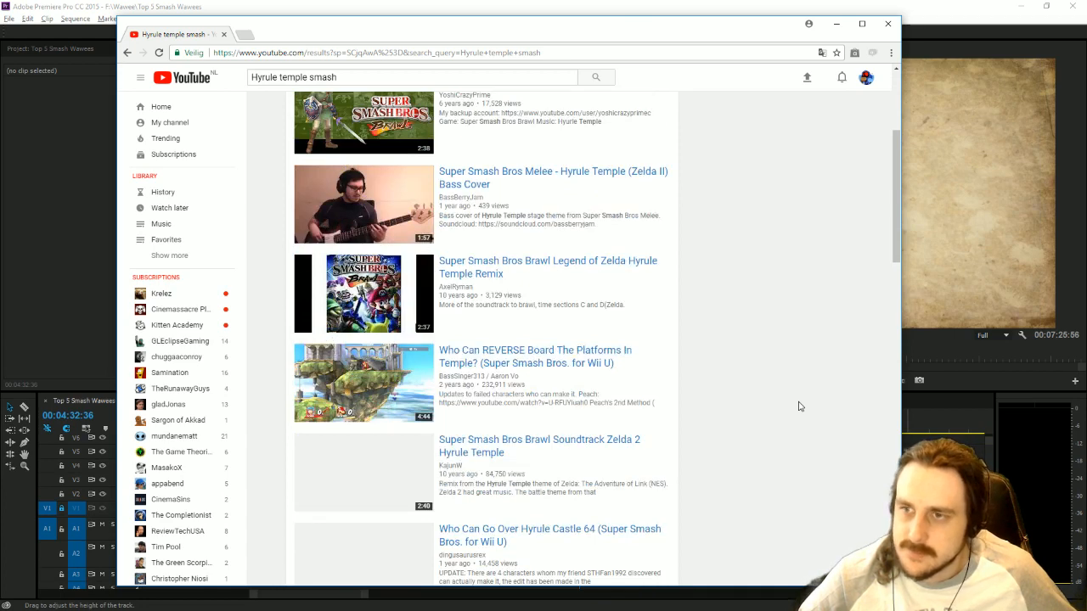
{"action": "scroll", "coordinate": [799, 406], "scroll_direction": "down", "scroll_amount": 2}
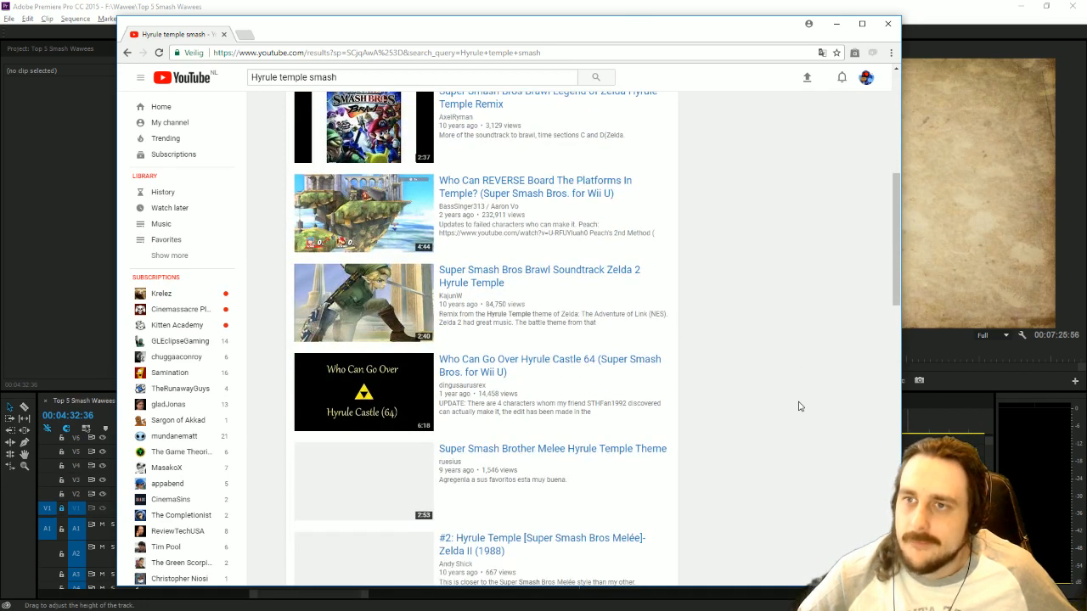
{"action": "scroll", "coordinate": [799, 407], "scroll_direction": "down", "scroll_amount": 3}
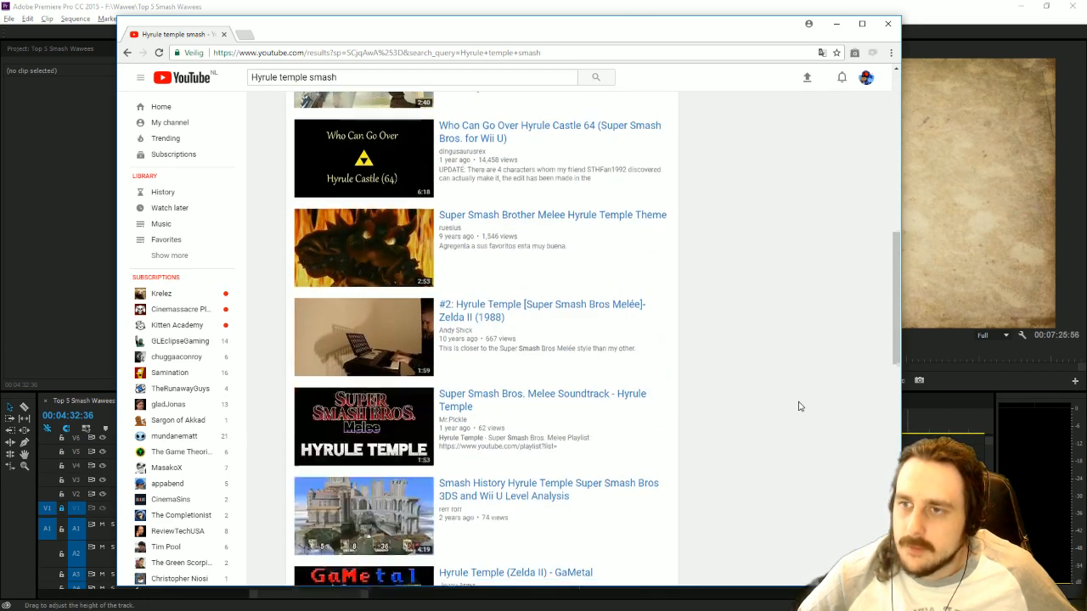
{"action": "scroll", "coordinate": [798, 406], "scroll_direction": "down", "scroll_amount": 2}
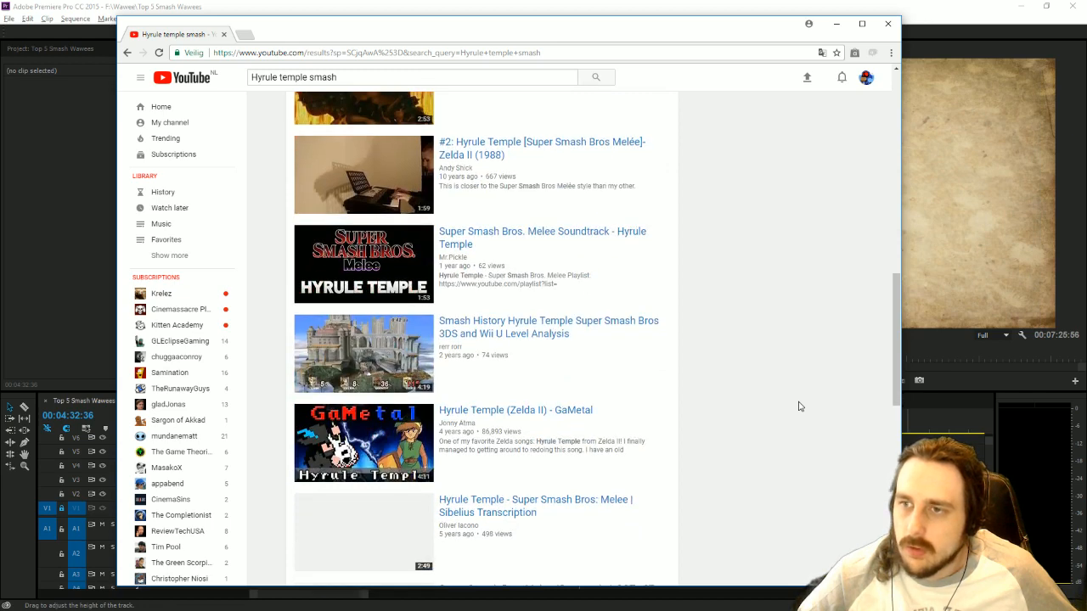
{"action": "scroll", "coordinate": [798, 407], "scroll_direction": "down", "scroll_amount": 2}
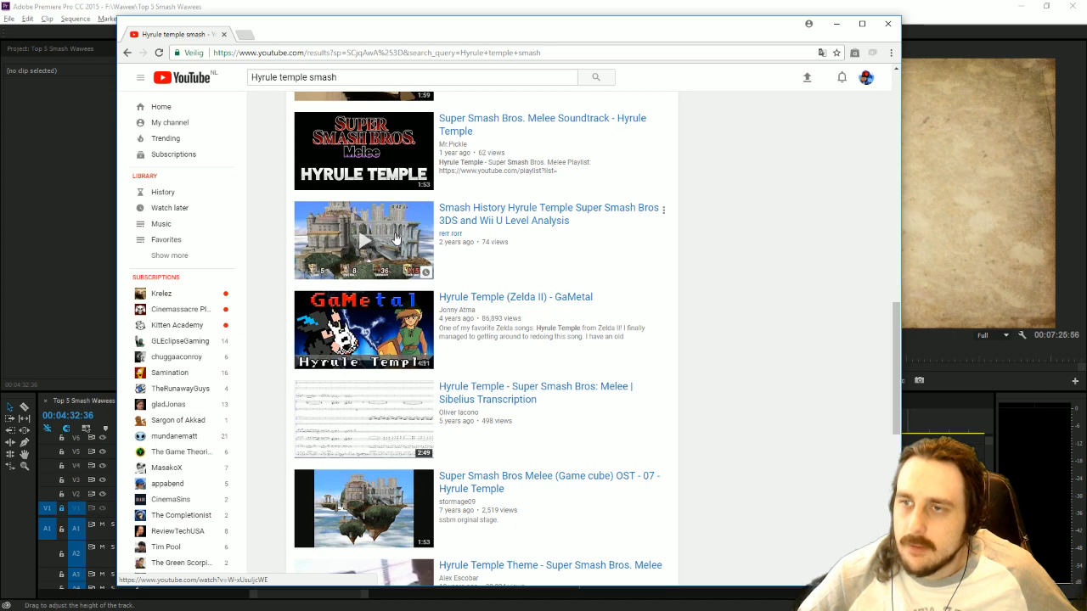
{"action": "scroll", "coordinate": [776, 425], "scroll_direction": "down", "scroll_amount": 4}
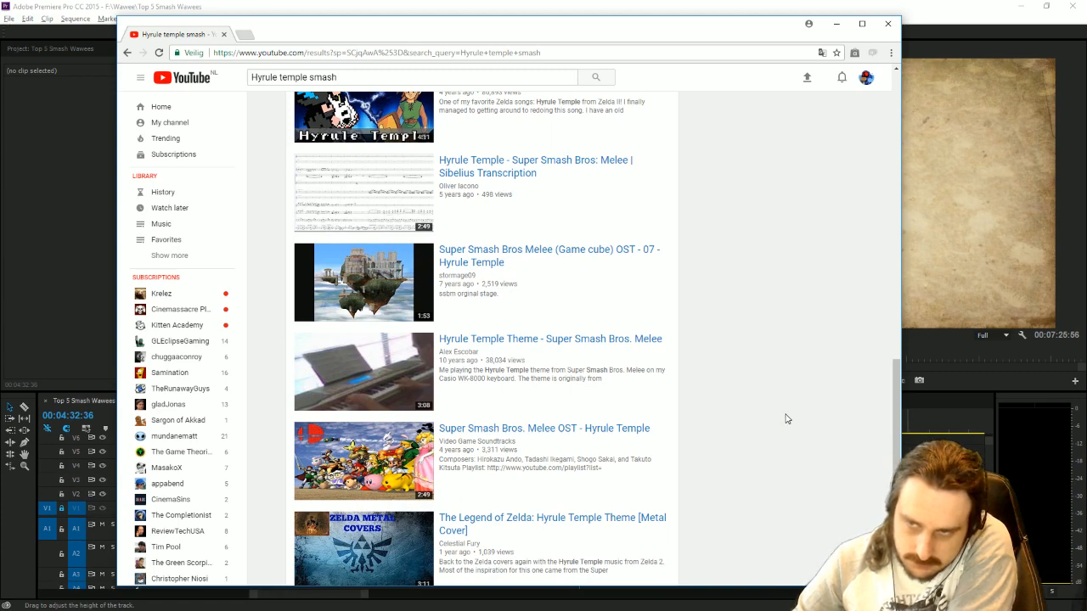
{"action": "scroll", "coordinate": [807, 418], "scroll_direction": "down", "scroll_amount": 4}
{"action": "scroll", "coordinate": [807, 418], "scroll_direction": "down", "scroll_amount": 3}
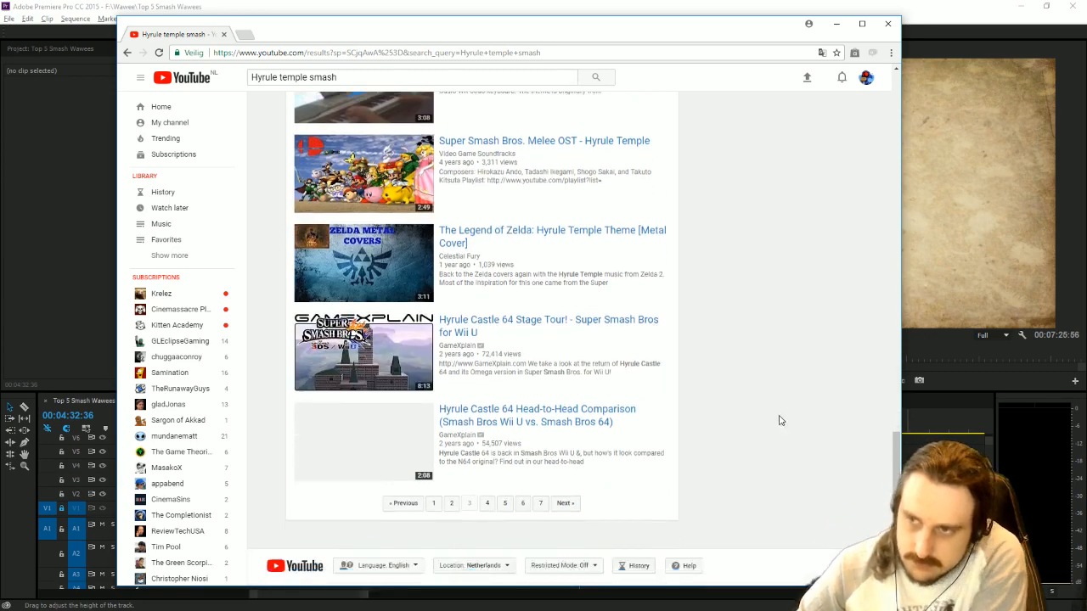
{"action": "left_click", "coordinate": [566, 461]}
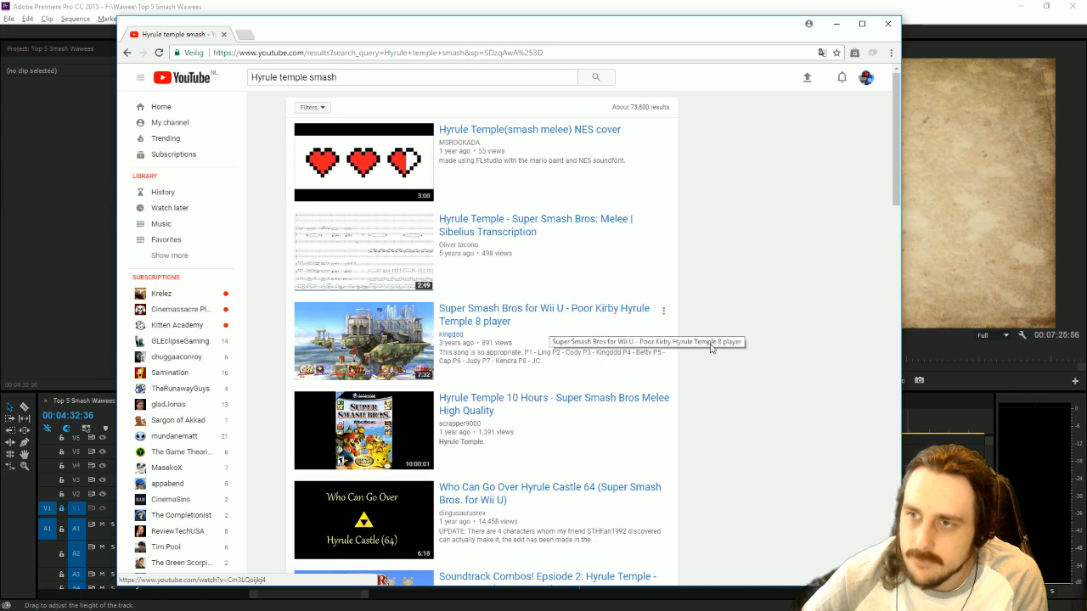
Open "Super Smash Bros for Wii U - Poor Kirby Hyrule Temple 8 player", copy its URL and start its download in YTD Video Downloader.
{"action": "scroll", "coordinate": [843, 370], "scroll_direction": "down", "scroll_amount": 2}
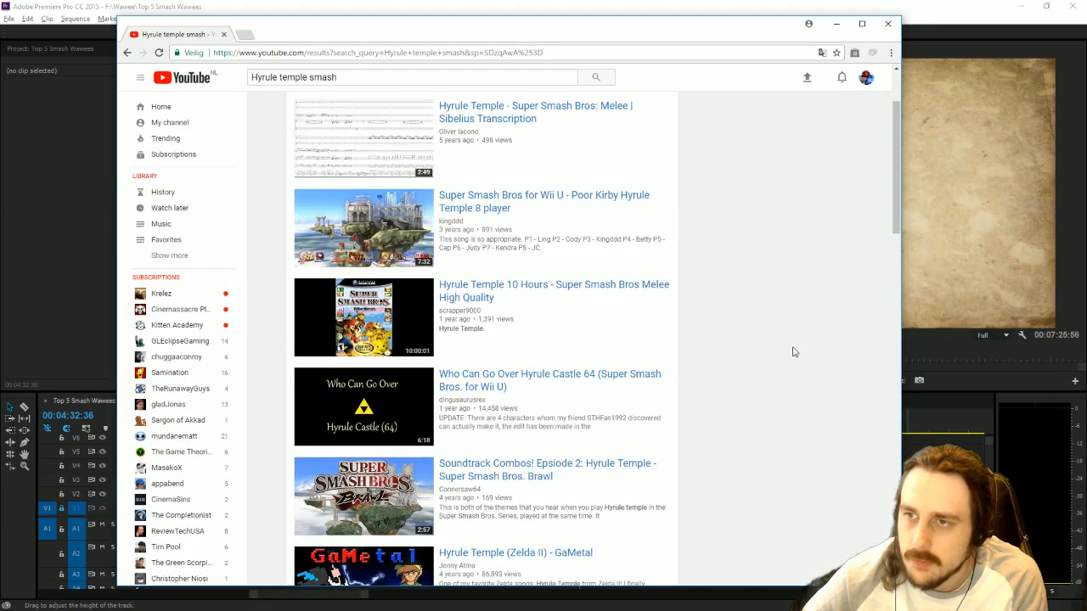
{"action": "left_click", "coordinate": [373, 247]}
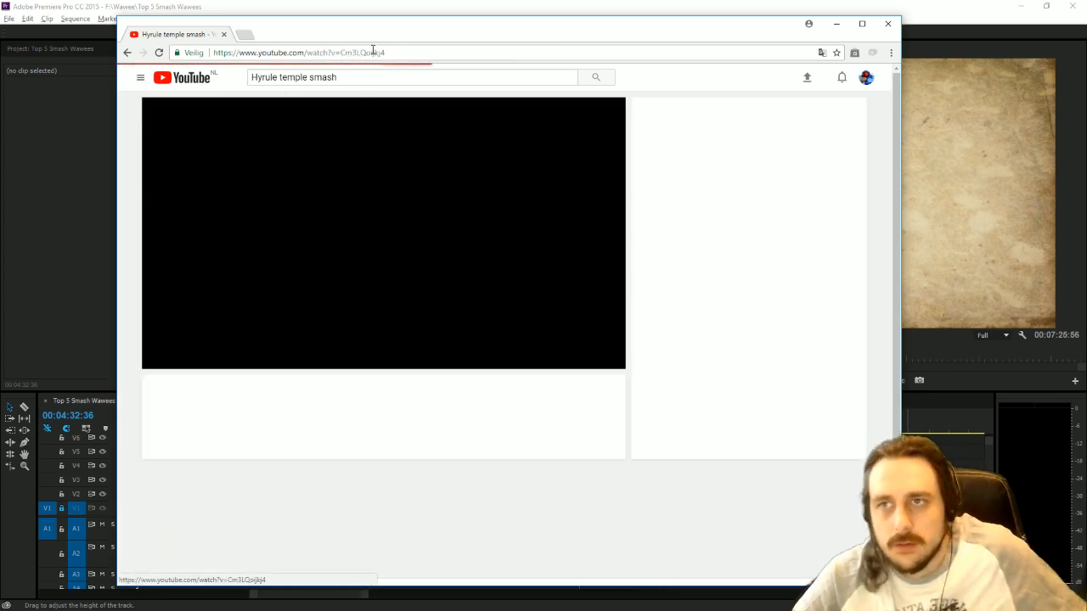
{"action": "key", "text": "ctrl+l"}
{"action": "left_click", "coordinate": [400, 180]}
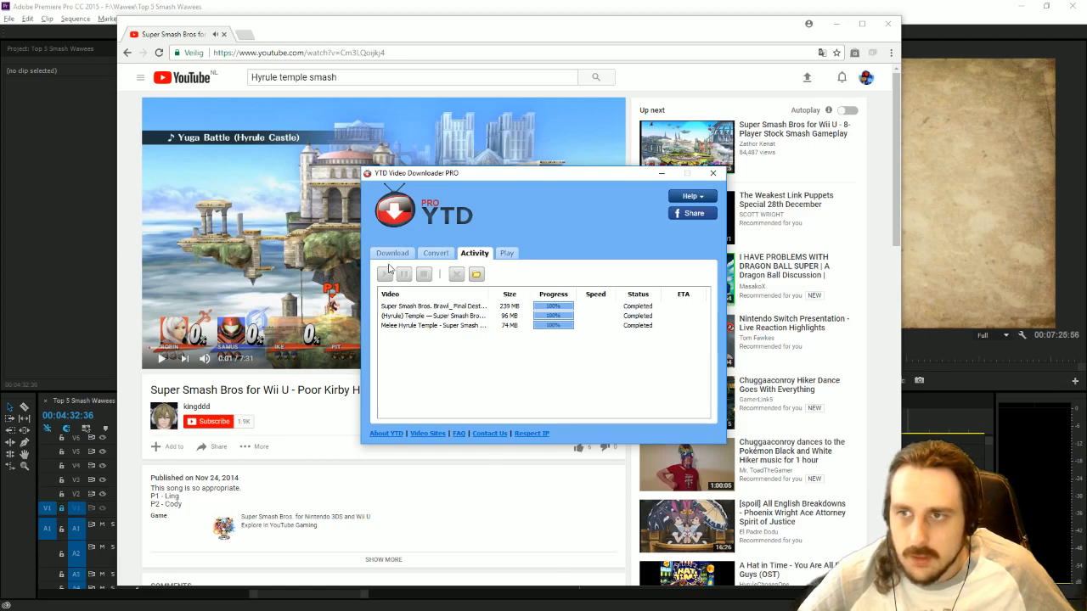
{"action": "left_click", "coordinate": [391, 253]}
{"action": "left_click", "coordinate": [659, 413]}
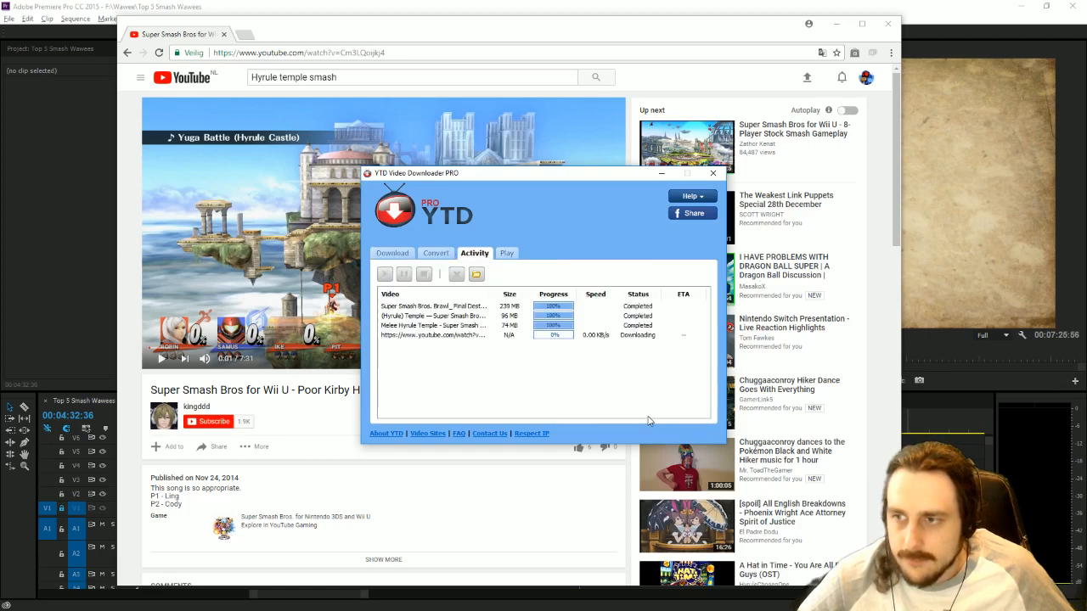
Open the folder containing the downloaded Brawl Final Destination video and close the browser.
{"action": "left_click", "coordinate": [407, 254]}
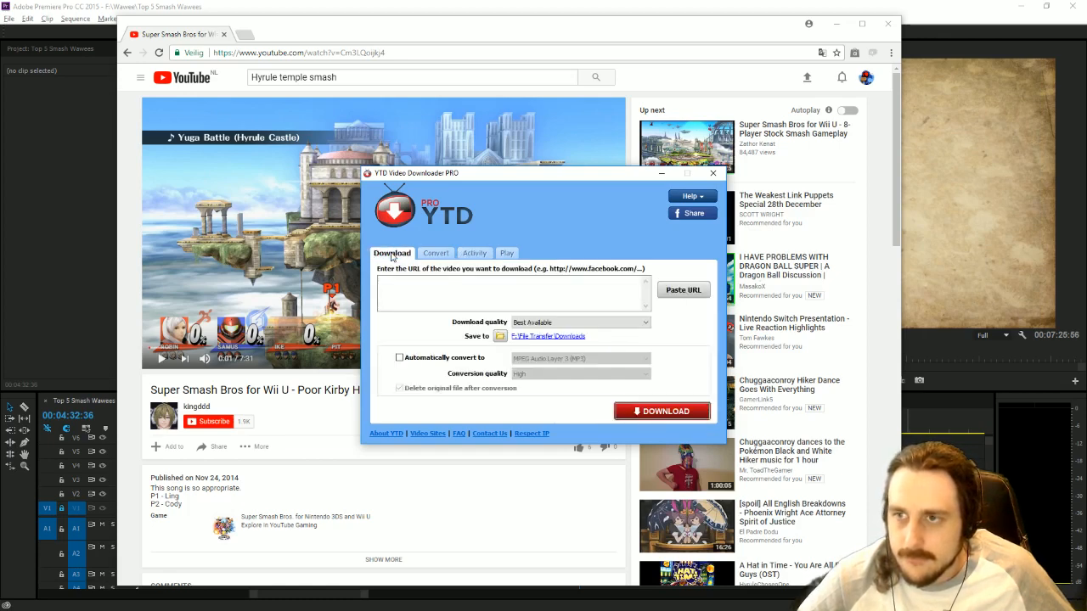
{"action": "left_click", "coordinate": [463, 259]}
{"action": "right_click", "coordinate": [473, 305]}
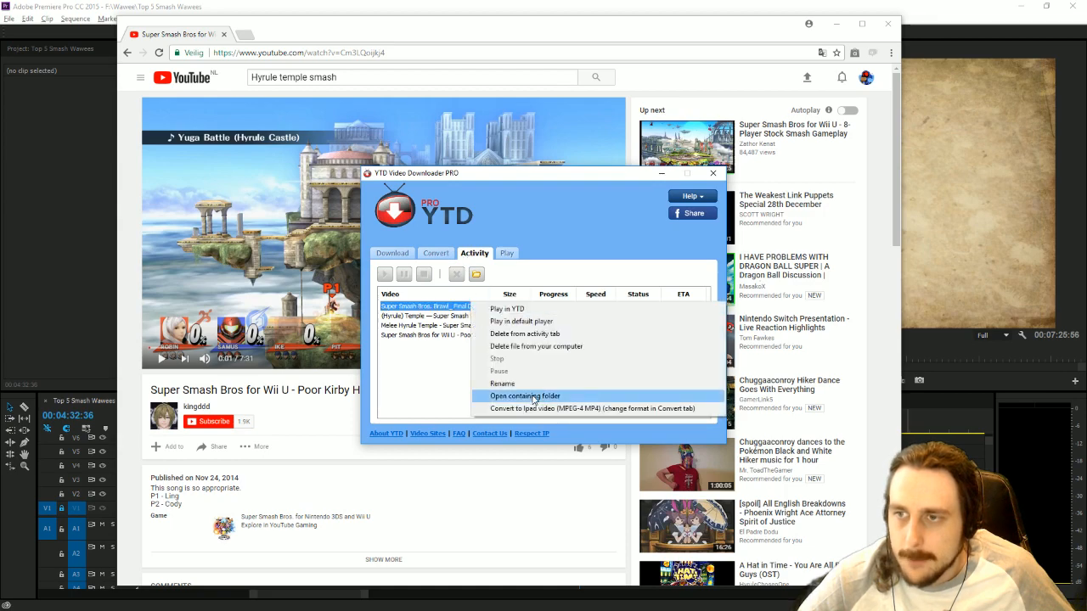
{"action": "left_click", "coordinate": [531, 397]}
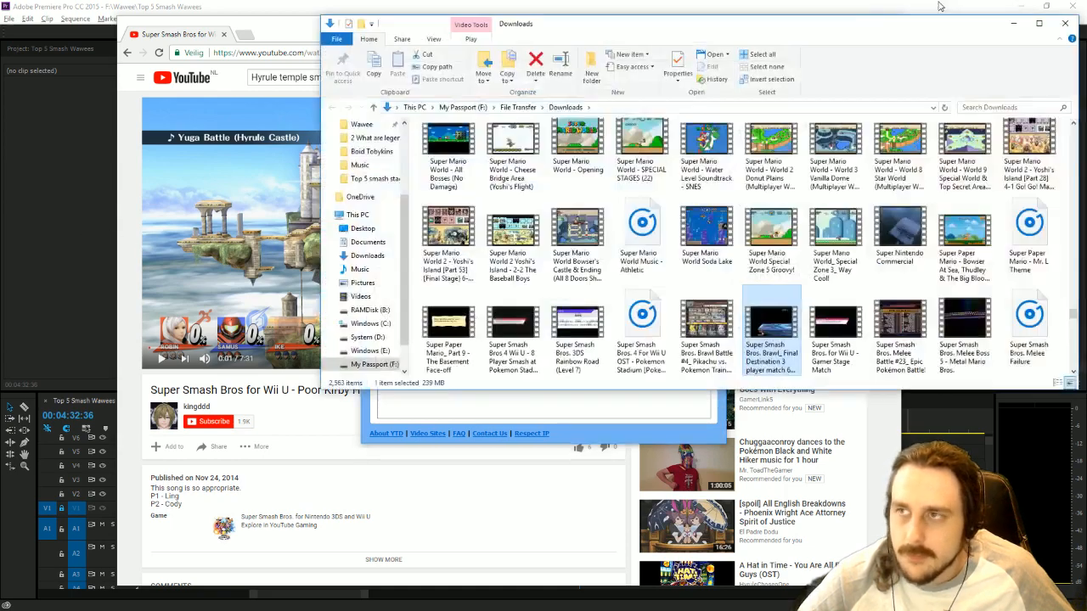
{"action": "left_click", "coordinate": [531, 34]}
{"action": "left_click", "coordinate": [888, 24]}
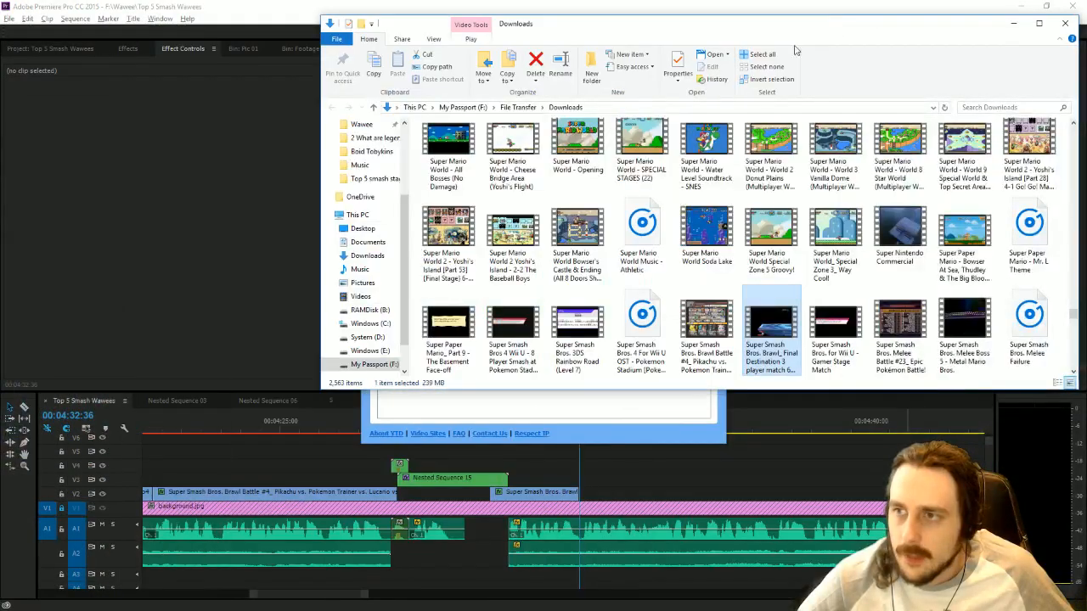
Import the Brawl Final Destination video from the Downloads folder into the Footage bin in Premiere Pro.
{"action": "left_click", "coordinate": [187, 203]}
{"action": "left_click", "coordinate": [300, 48]}
{"action": "key", "text": "alt+Tab"}
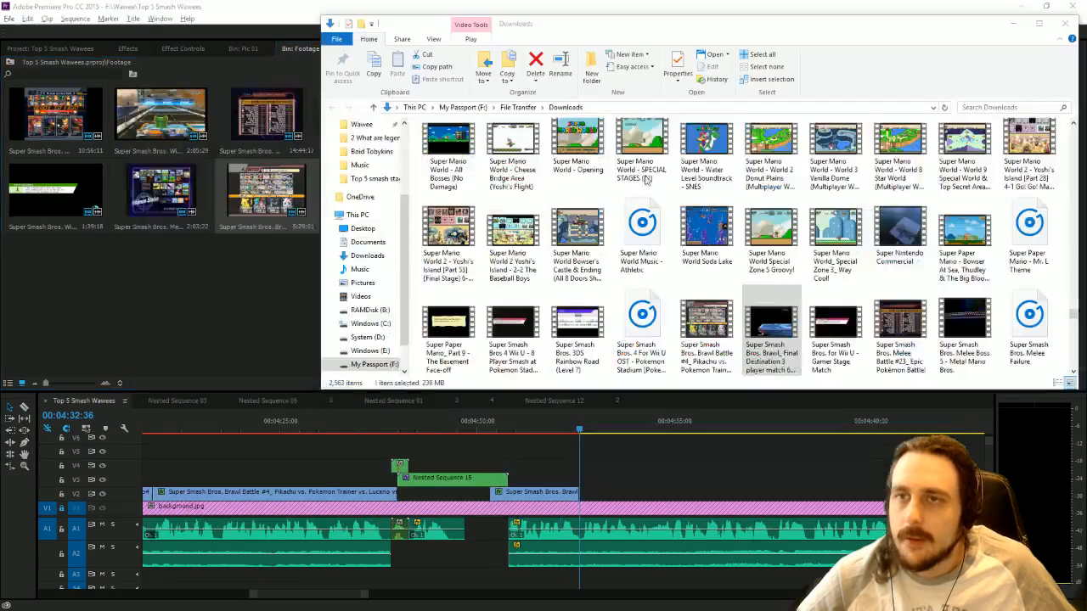
{"action": "left_click_drag", "start_coordinate": [771, 332], "coordinate": [107, 277]}
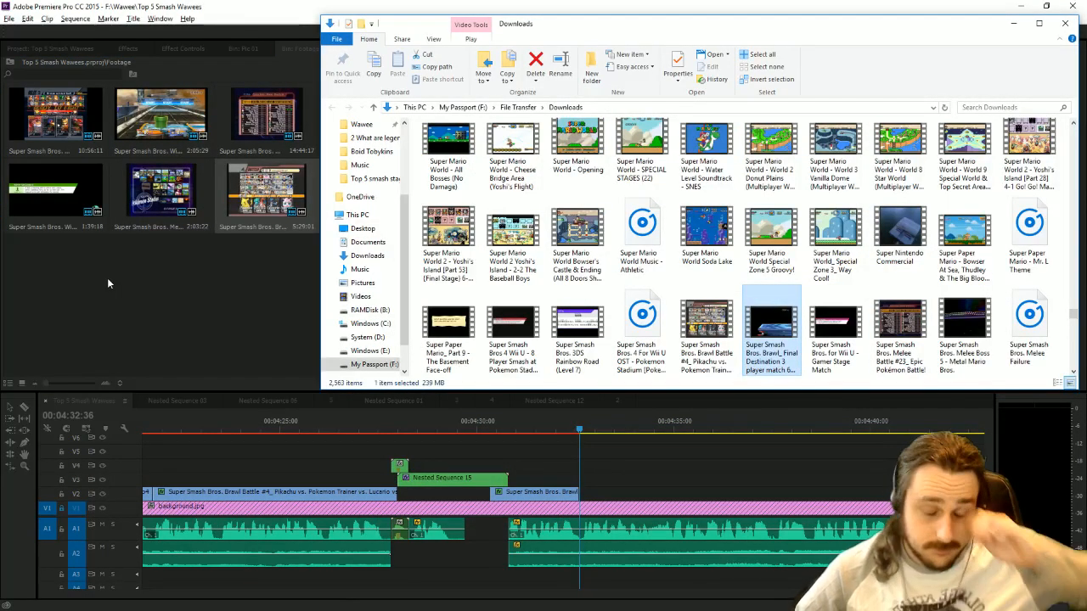
Open the Pic 02 bin from the project and dock it between the Pic 01 and Footage bins.
{"action": "left_click", "coordinate": [38, 42]}
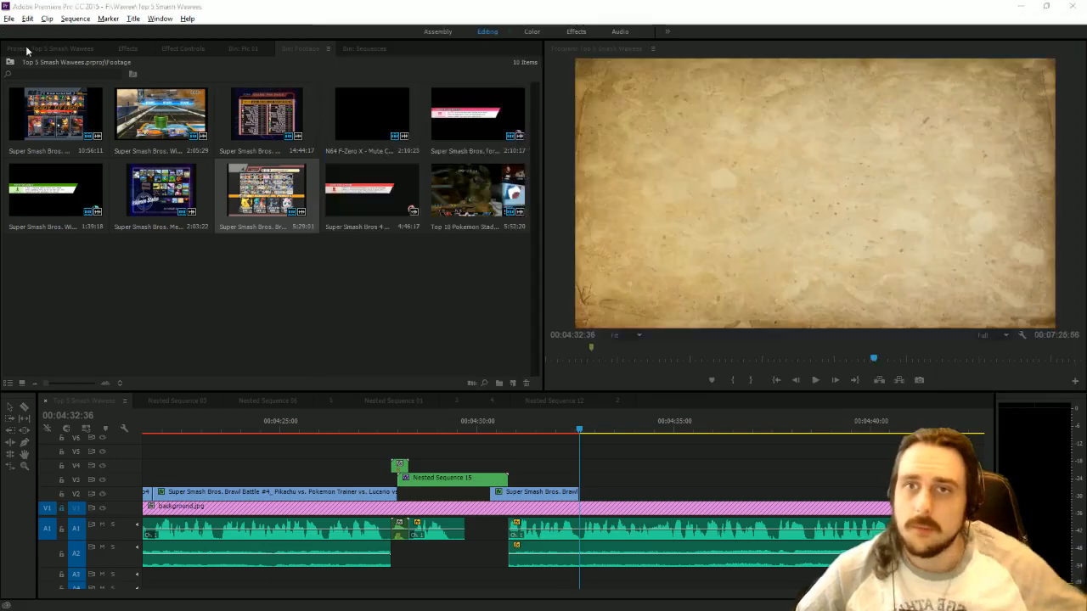
{"action": "left_click", "coordinate": [50, 49]}
{"action": "scroll", "coordinate": [332, 246], "scroll_direction": "down", "scroll_amount": 5}
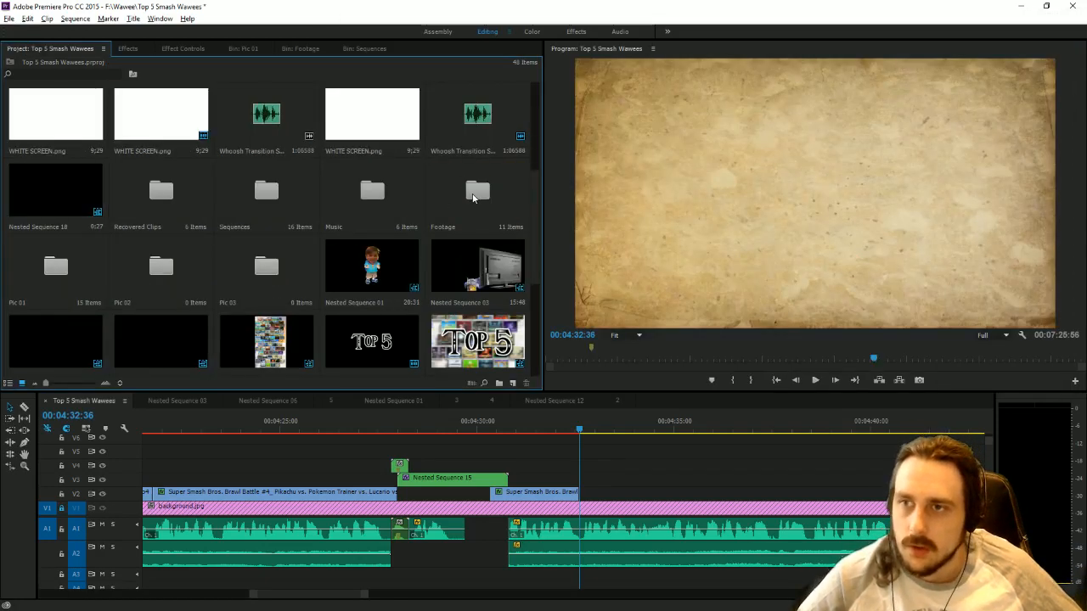
{"action": "double_click", "coordinate": [146, 270]}
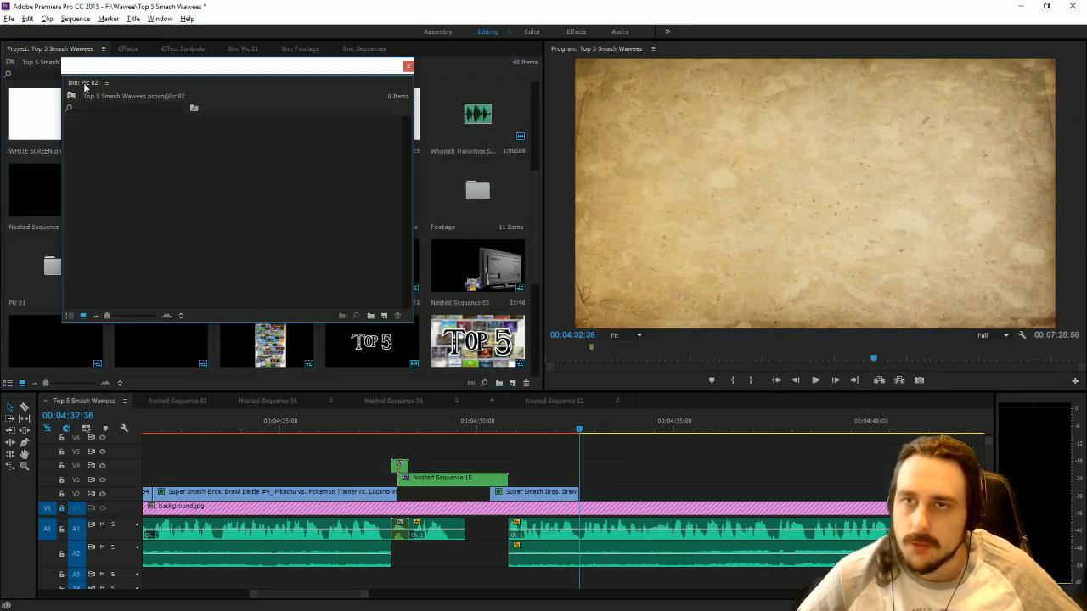
{"action": "left_click_drag", "start_coordinate": [64, 81], "coordinate": [282, 54]}
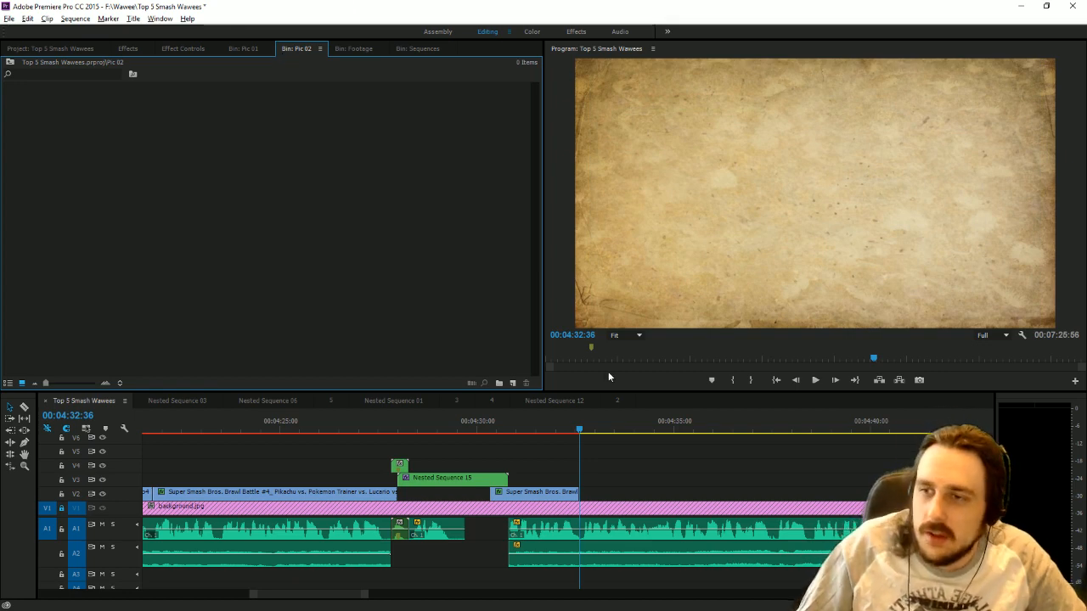
Delete the "8 Player Smash at Pokemon Stadium 2" clip from the Footage bin.
{"action": "left_click", "coordinate": [363, 49]}
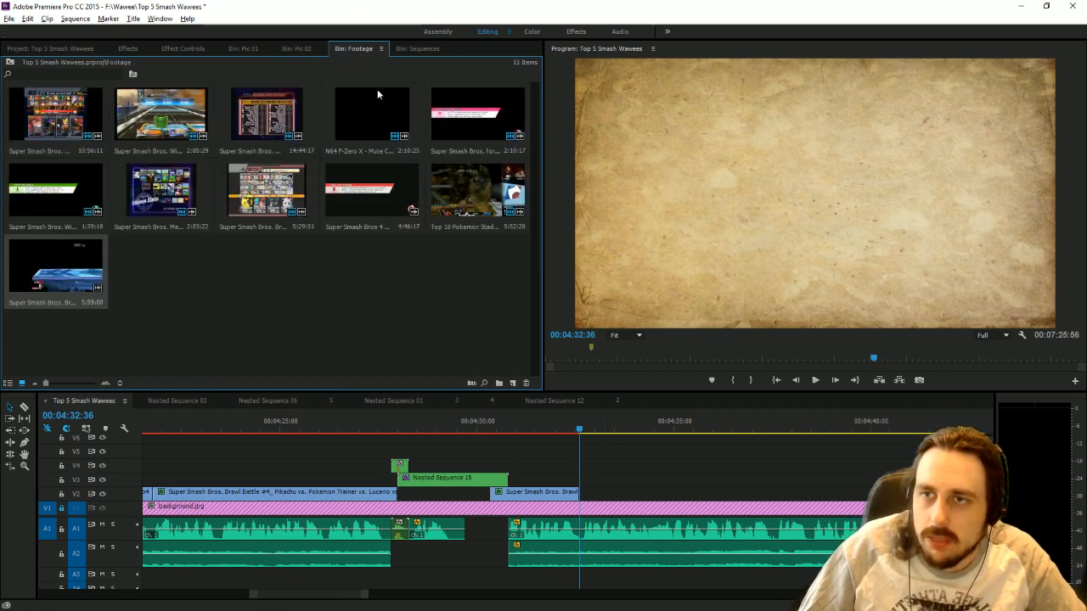
{"action": "scroll", "coordinate": [475, 591], "scroll_direction": "down", "scroll_amount": 2}
{"action": "scroll", "coordinate": [476, 591], "scroll_direction": "down", "scroll_amount": 3}
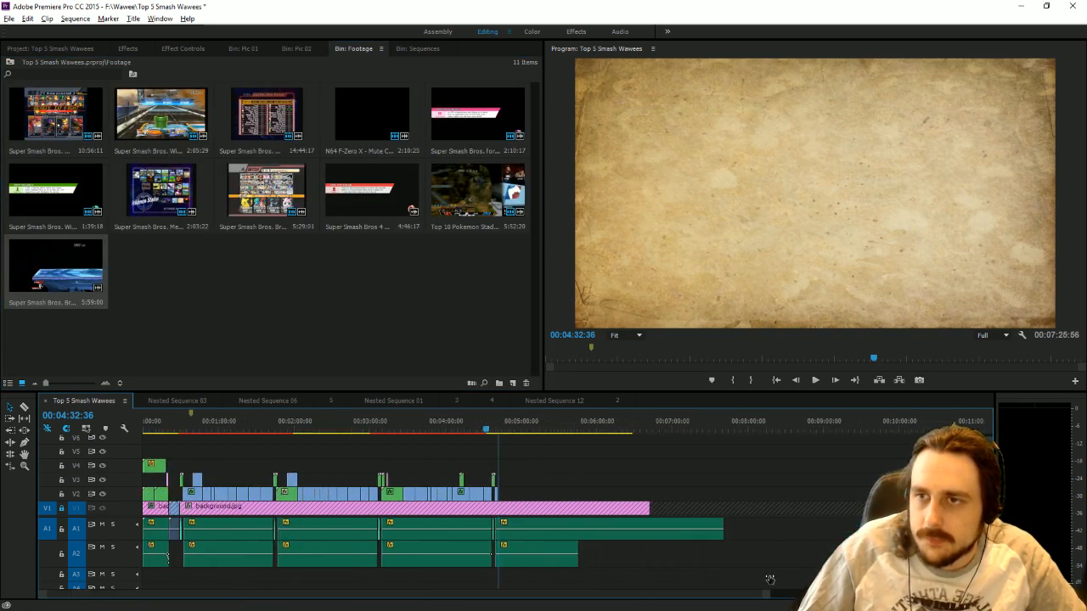
{"action": "left_click", "coordinate": [374, 207]}
{"action": "key", "text": "Delete"}
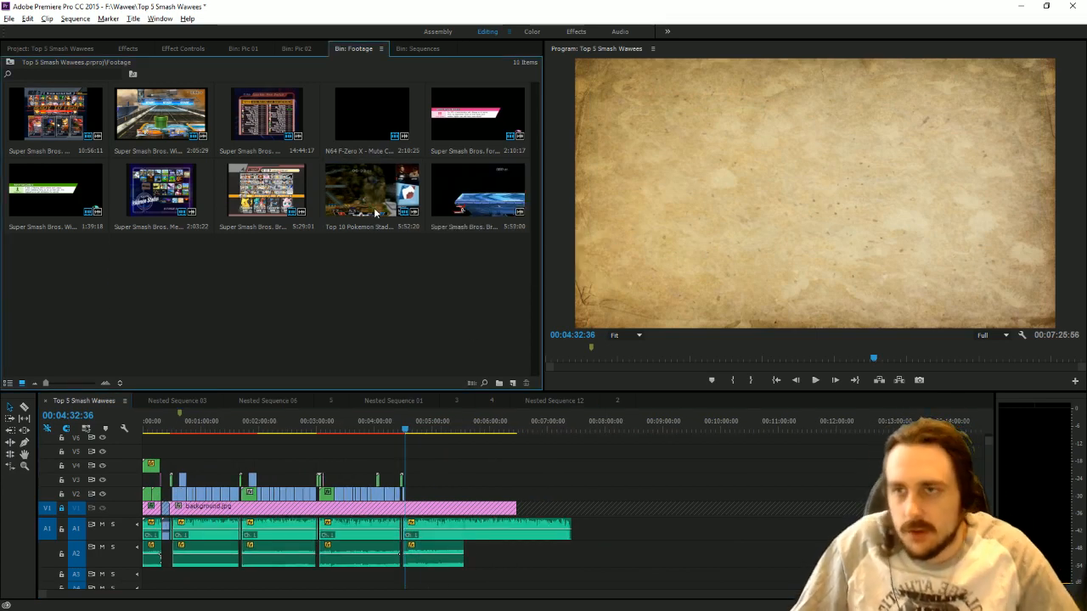
Place the Final Destination clip on V2 in the empty area past the edit and trim its start to 00:09:14:16.
{"action": "left_click_drag", "start_coordinate": [460, 212], "coordinate": [653, 548]}
{"action": "left_click_drag", "start_coordinate": [491, 191], "coordinate": [675, 538]}
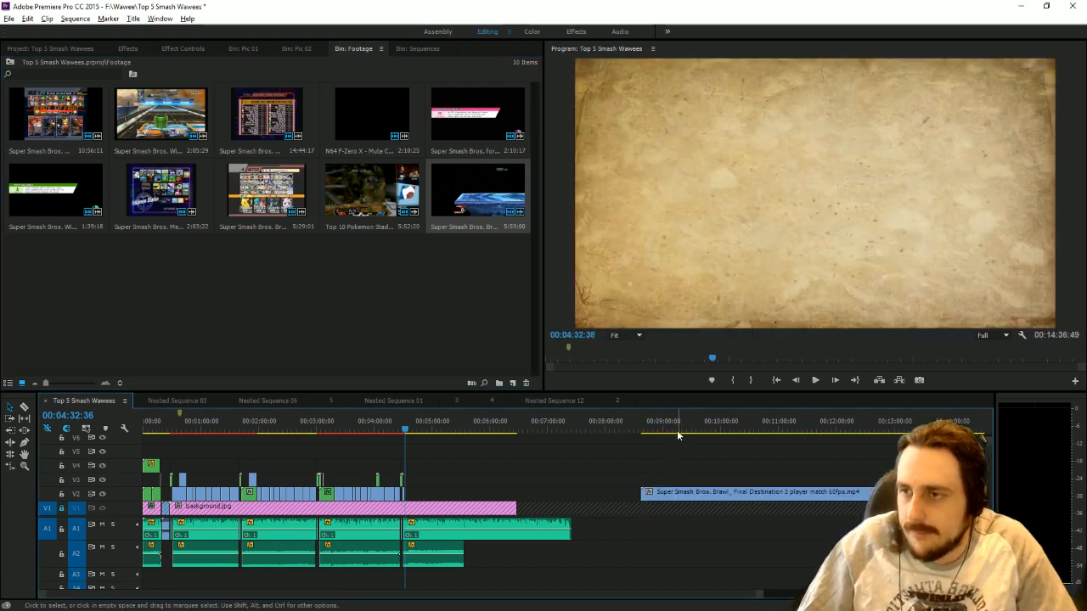
{"action": "left_click", "coordinate": [677, 429]}
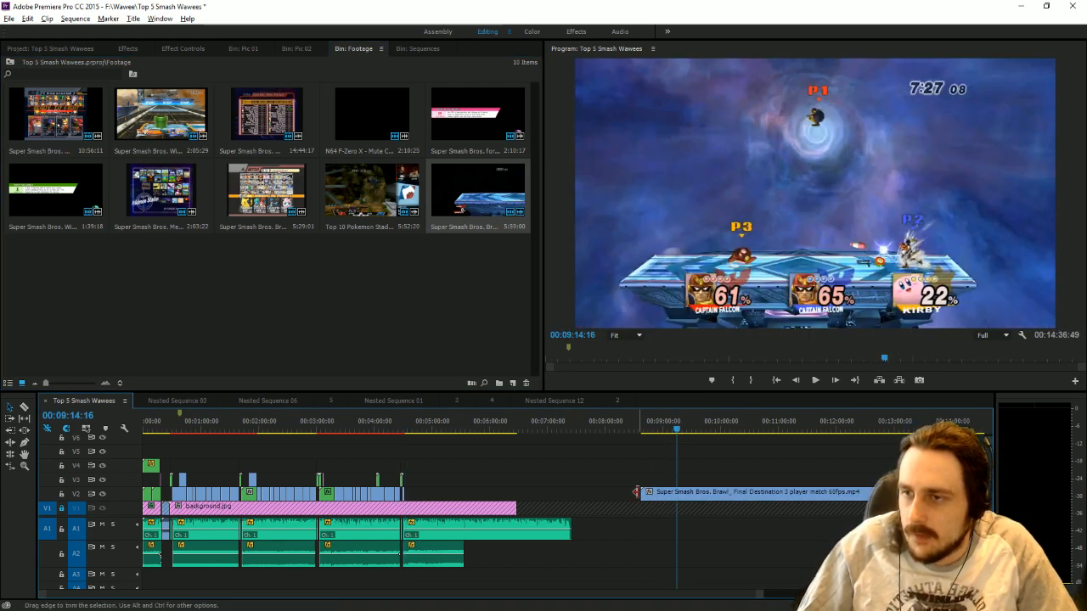
{"action": "left_click_drag", "start_coordinate": [642, 491], "coordinate": [677, 481]}
Keep only about the first 29 seconds of the trimmed Final Destination clip and move that piece directly behind the last gameplay clip on V2.
{"action": "key", "text": "c"}
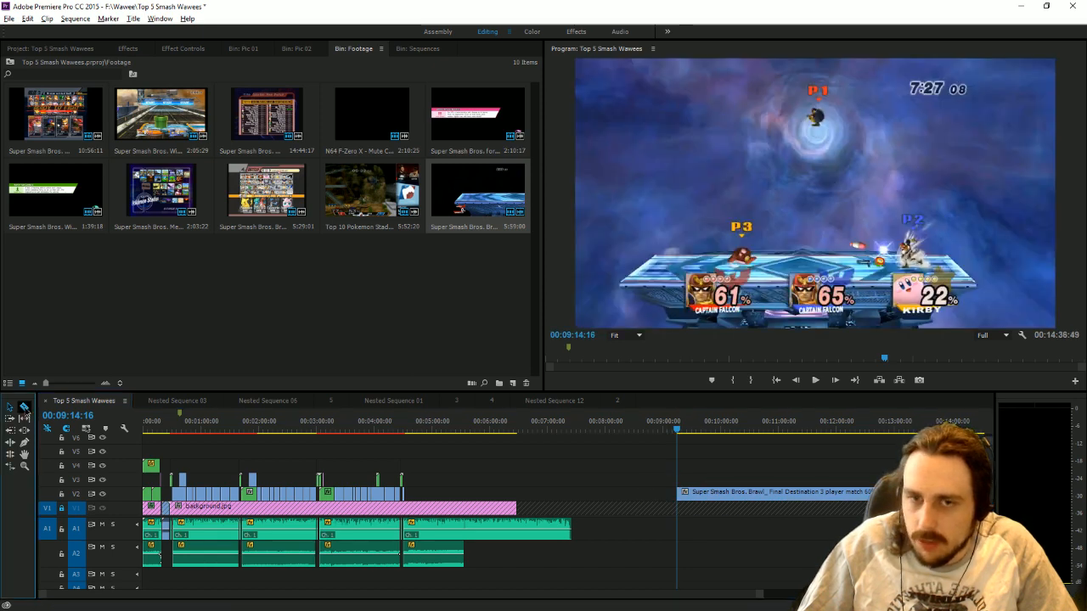
{"action": "left_click", "coordinate": [705, 492]}
{"action": "key", "text": "v"}
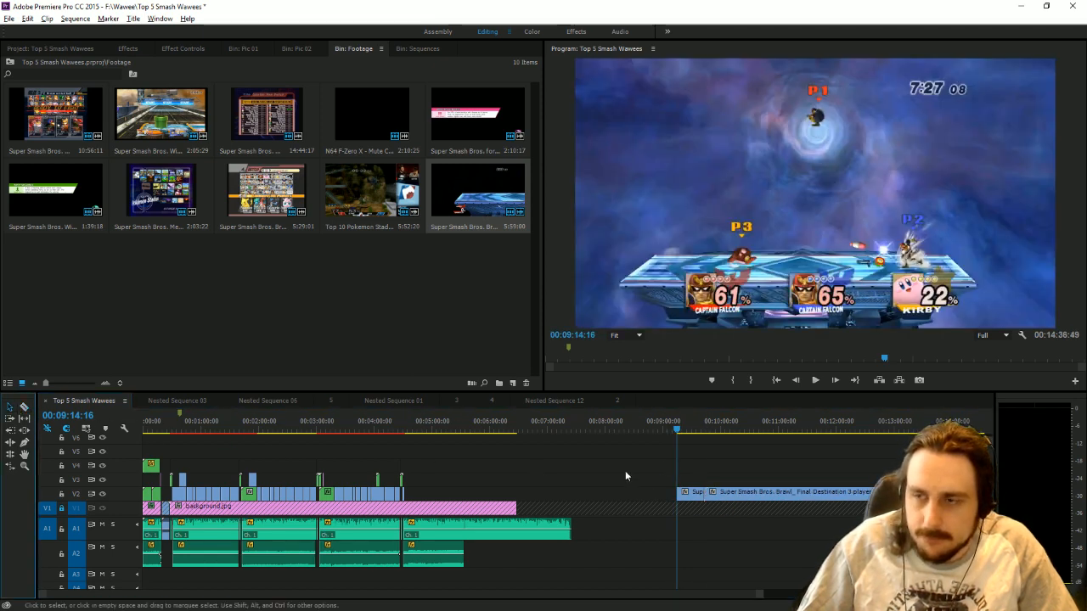
{"action": "left_click", "coordinate": [717, 495]}
{"action": "key", "text": "Delete"}
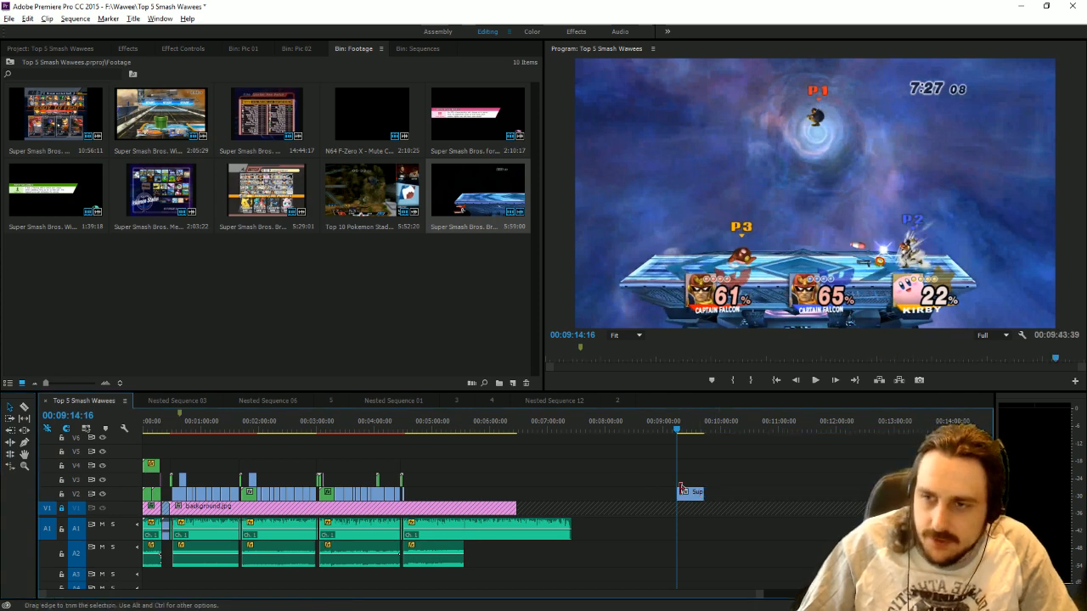
{"action": "left_click_drag", "start_coordinate": [680, 492], "coordinate": [420, 493]}
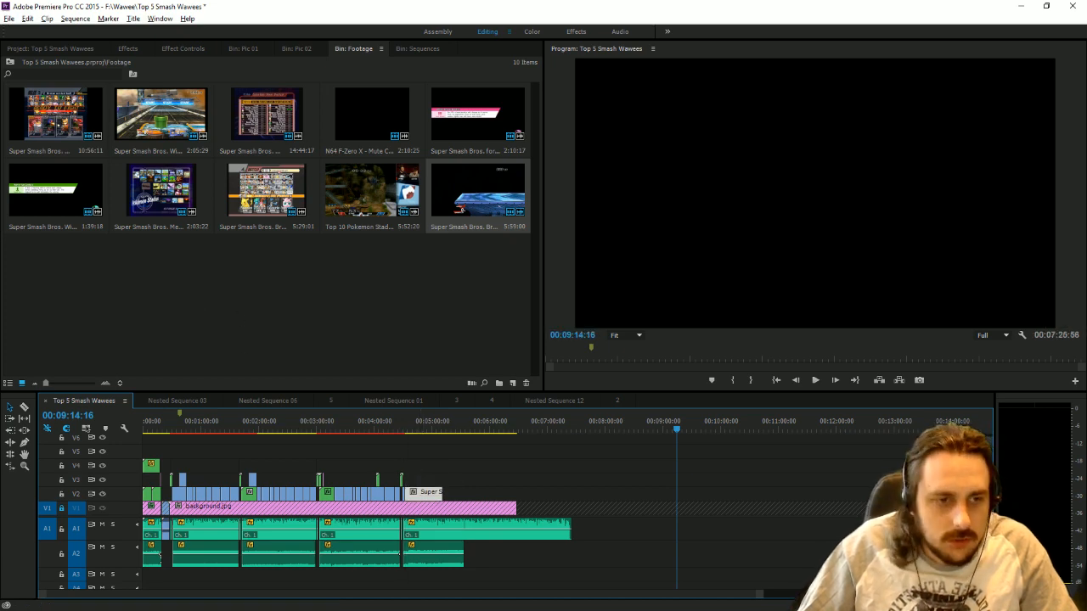
Locate the downloaded "(Hyrule) Temple — Super Smash Bros. for Wii U" video from YTD Video Downloader and import it into the Footage bin.
{"action": "key", "text": "alt+Tab"}
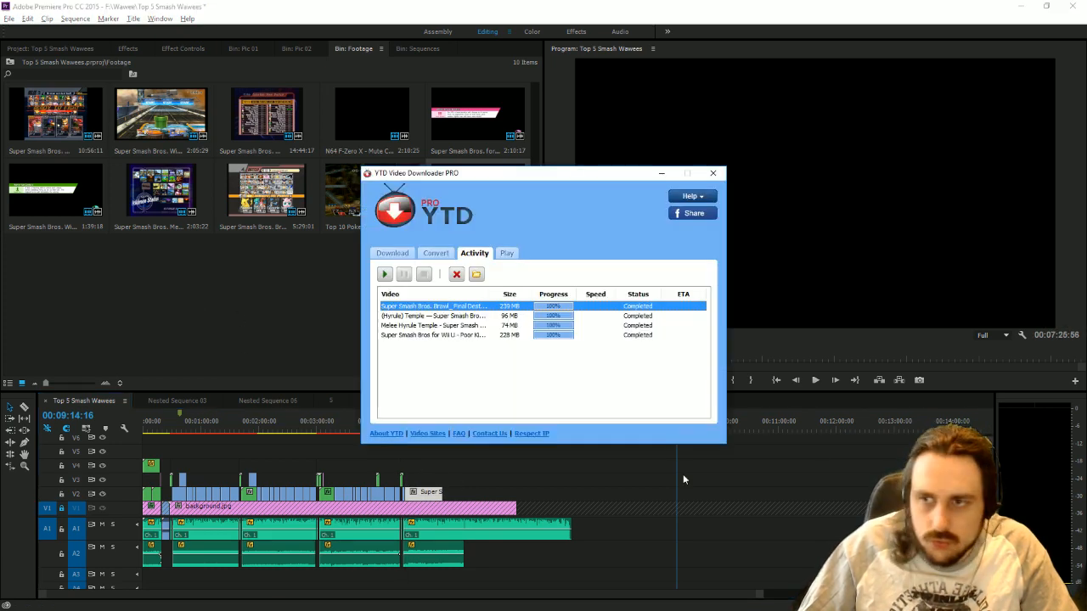
{"action": "right_click", "coordinate": [510, 316]}
{"action": "left_click", "coordinate": [578, 411]}
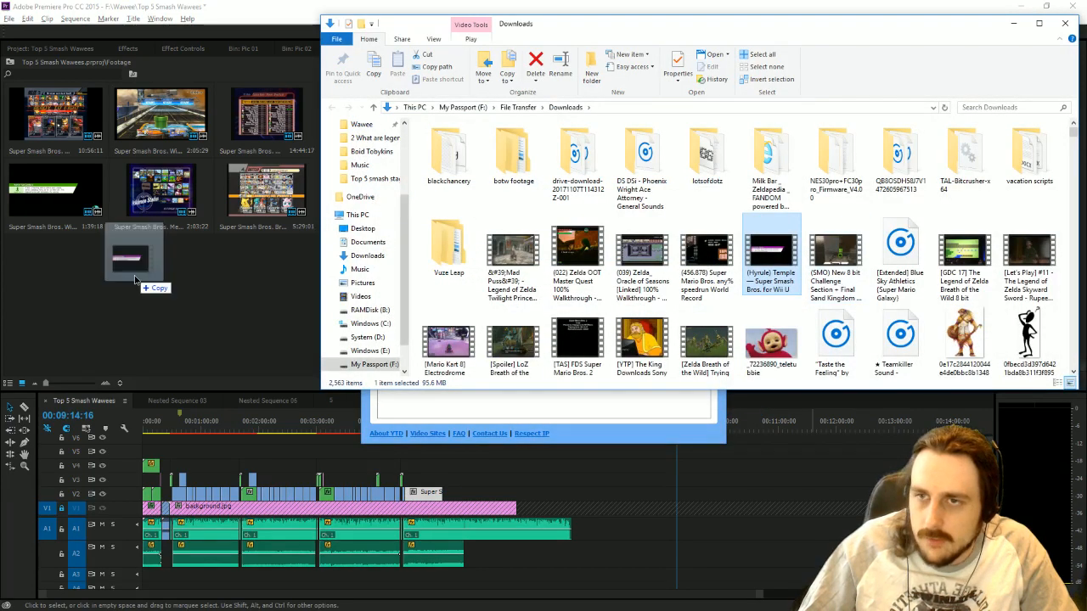
Locate the downloaded "Melee Hyrule Temple - Super Smash Bros. Wii U" video from YTD Video Downloader and import it into the Footage bin.
{"action": "left_click", "coordinate": [507, 401]}
{"action": "right_click", "coordinate": [526, 325]}
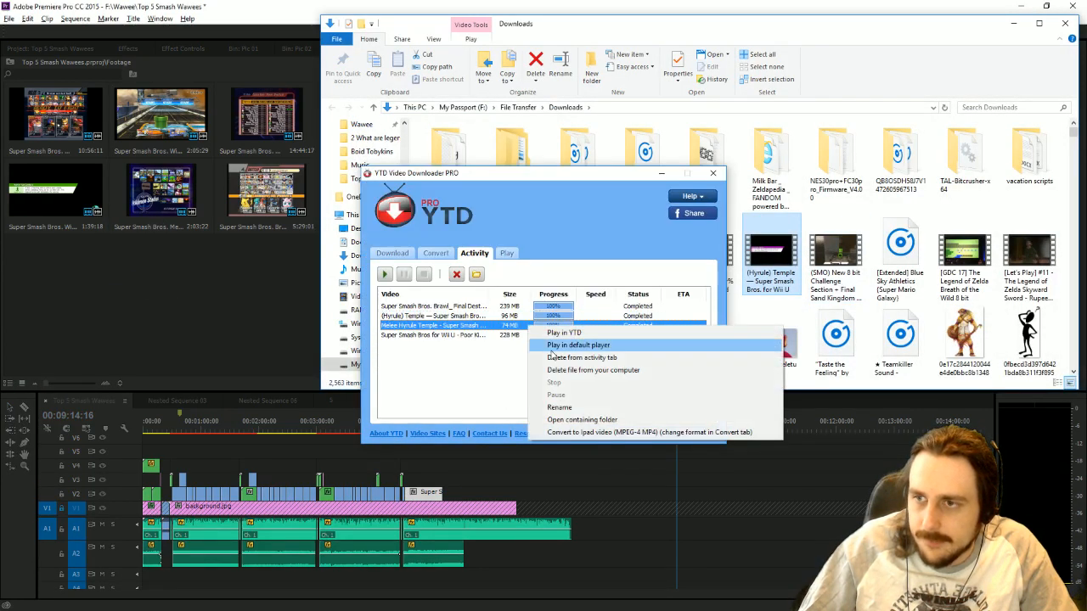
{"action": "left_click", "coordinate": [569, 415]}
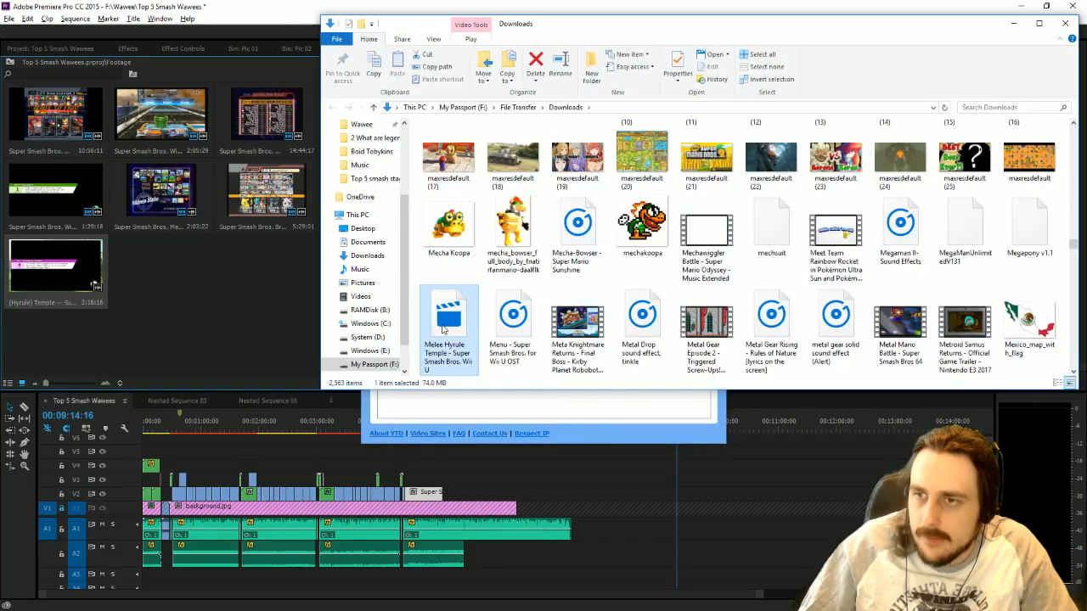
{"action": "left_click_drag", "start_coordinate": [448, 331], "coordinate": [136, 323]}
Locate the downloaded "Super Smash Bros for Wii U - Poor Kirby Hyrule Temple 8 player" video and add it to the Footage bin.
{"action": "left_click", "coordinate": [455, 399]}
{"action": "right_click", "coordinate": [450, 336]}
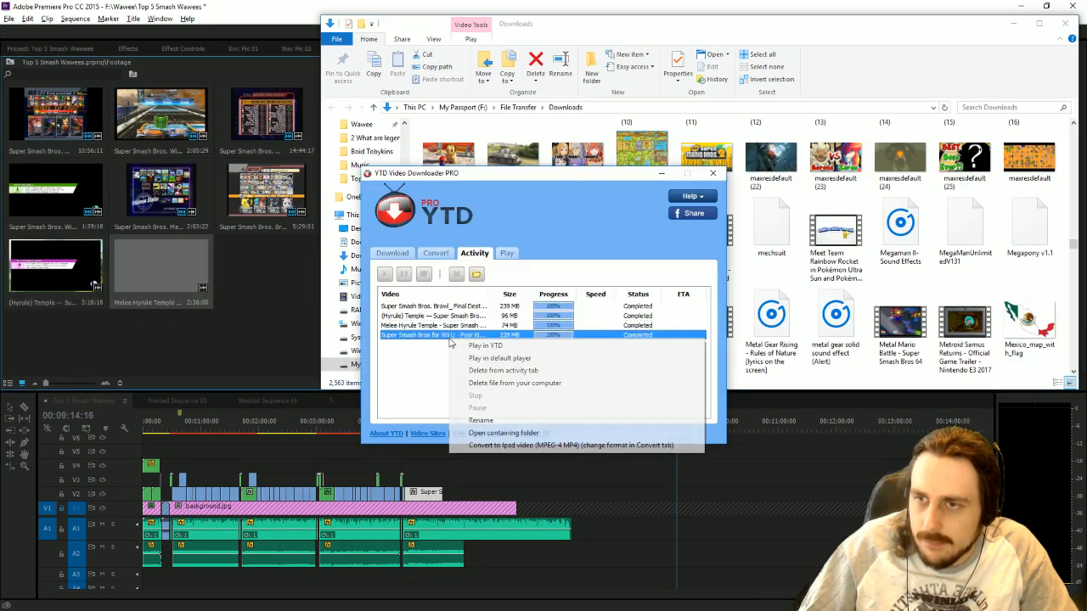
{"action": "left_click", "coordinate": [524, 433]}
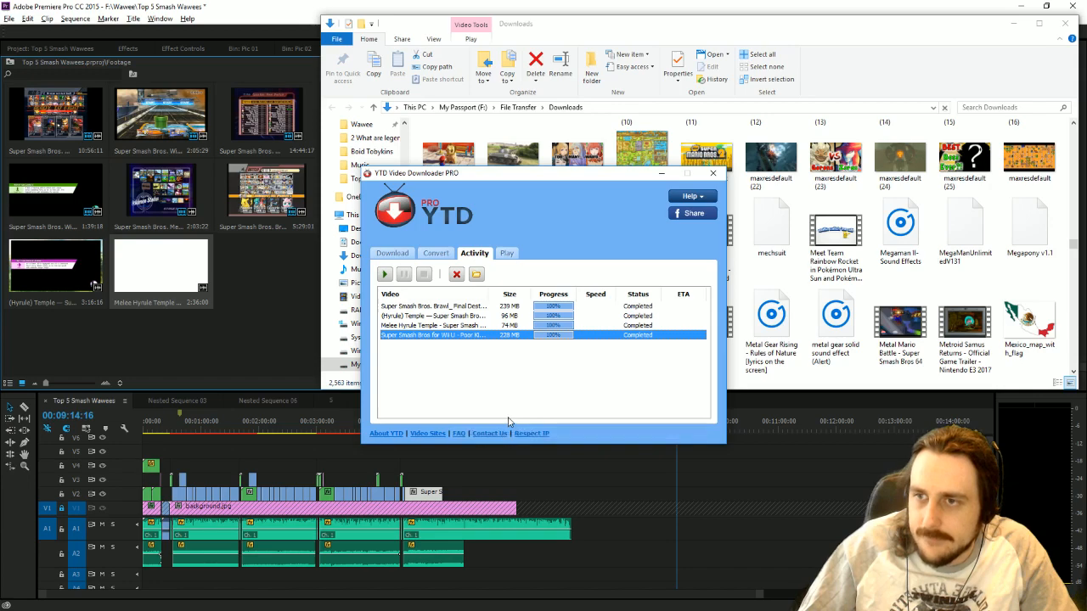
{"action": "left_click_drag", "start_coordinate": [510, 344], "coordinate": [159, 350]}
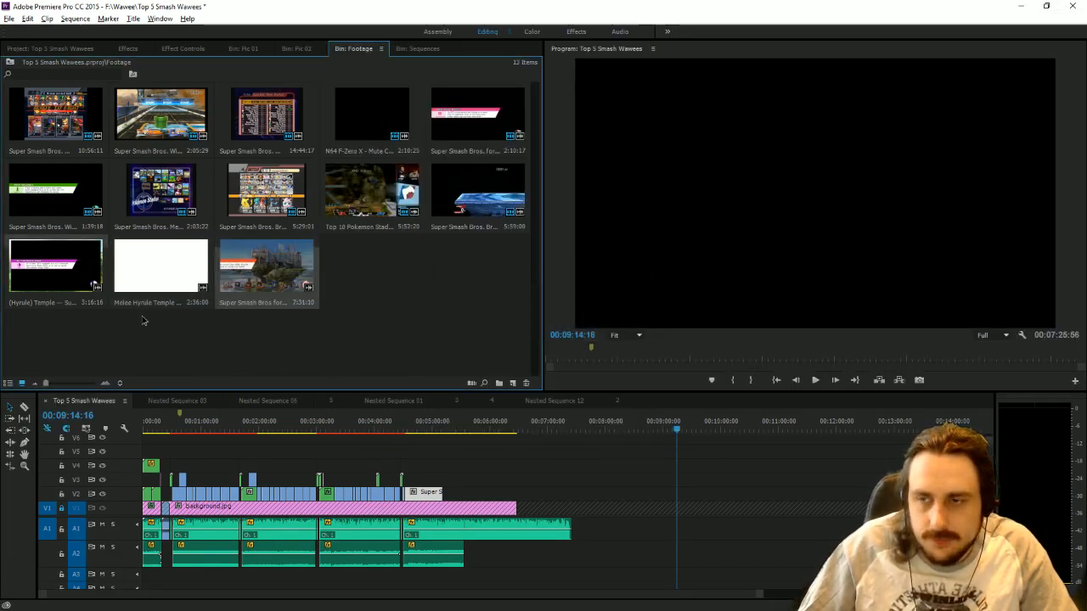
Place the "(Hyrule) Temple" clip on V2 in the empty area past the edit and delete its audio.
{"action": "left_click_drag", "start_coordinate": [92, 281], "coordinate": [704, 500]}
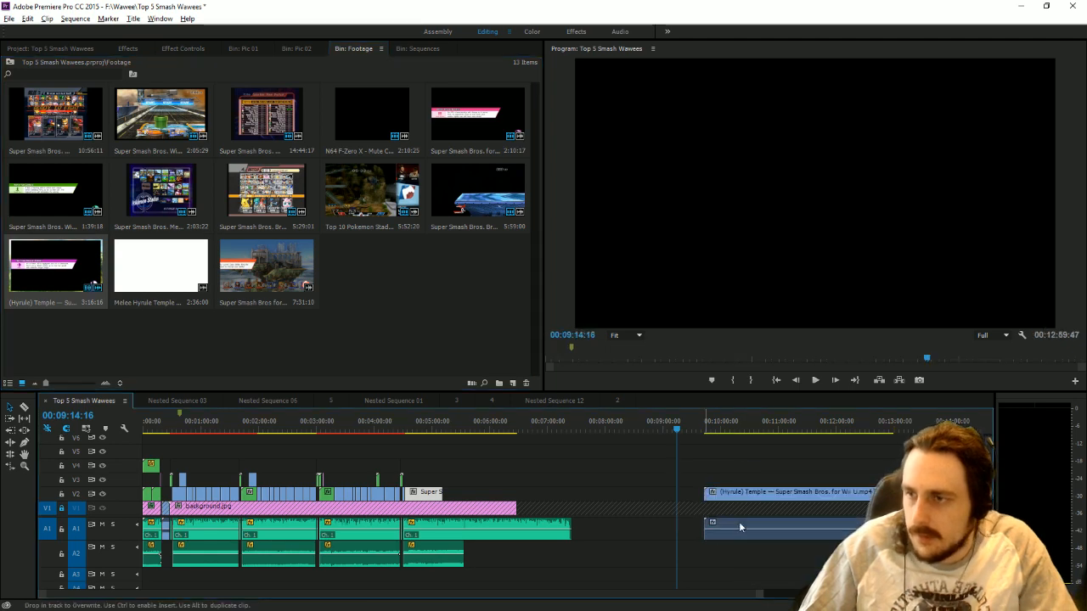
{"action": "left_click", "coordinate": [740, 523], "text": "alt"}
{"action": "key", "text": "Delete"}
Enlarge the Hyrule Temple clip to fill the frame and trim its start to 00:09:54:14.
{"action": "left_click", "coordinate": [715, 428]}
{"action": "double_click", "coordinate": [846, 70]}
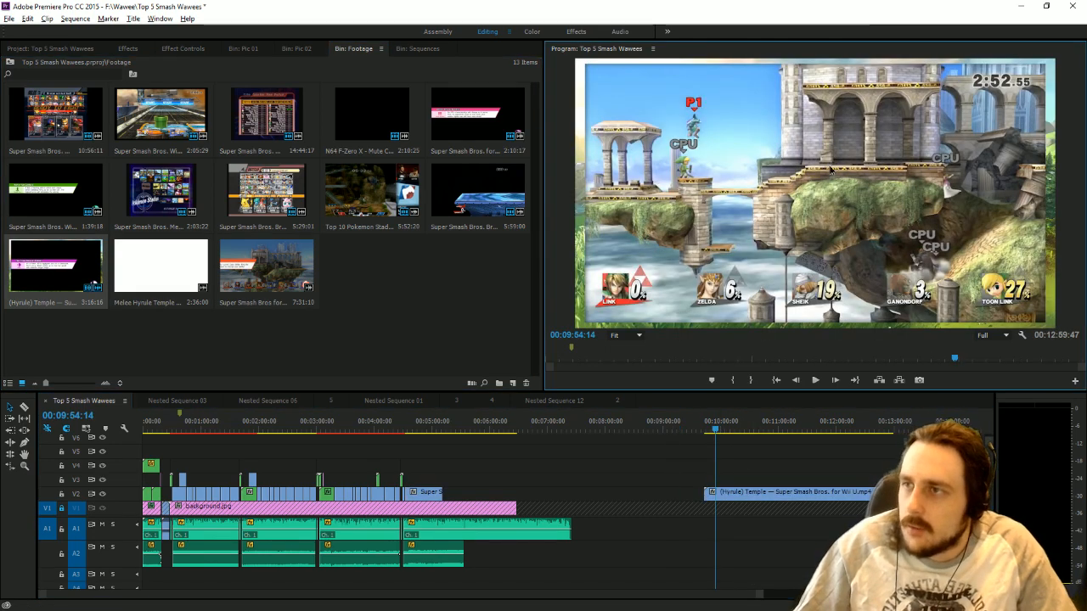
{"action": "left_click_drag", "start_coordinate": [575, 194], "coordinate": [554, 194]}
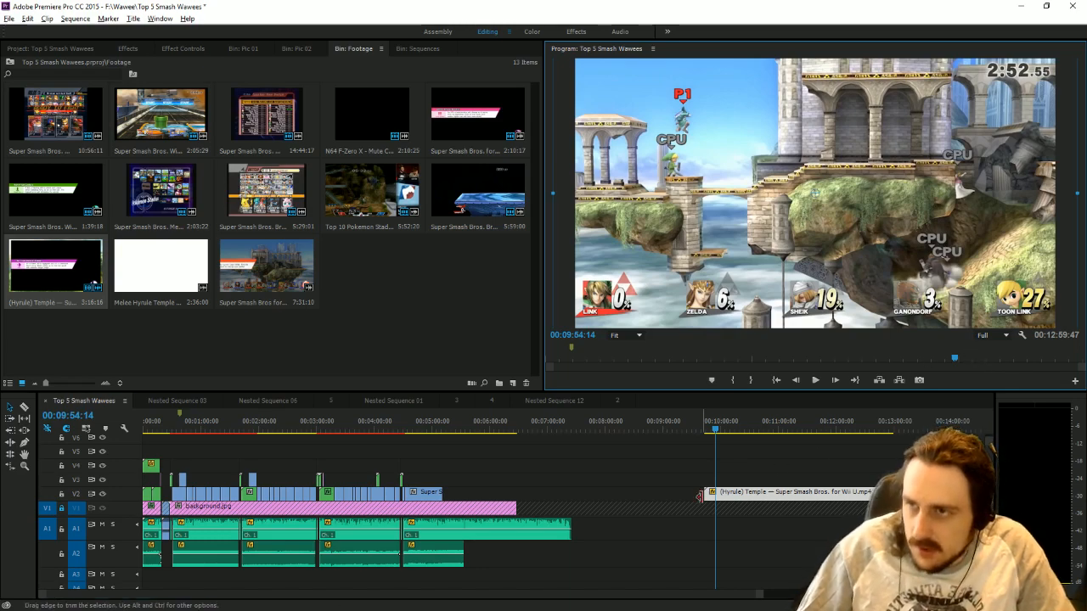
{"action": "left_click_drag", "start_coordinate": [699, 496], "coordinate": [716, 496]}
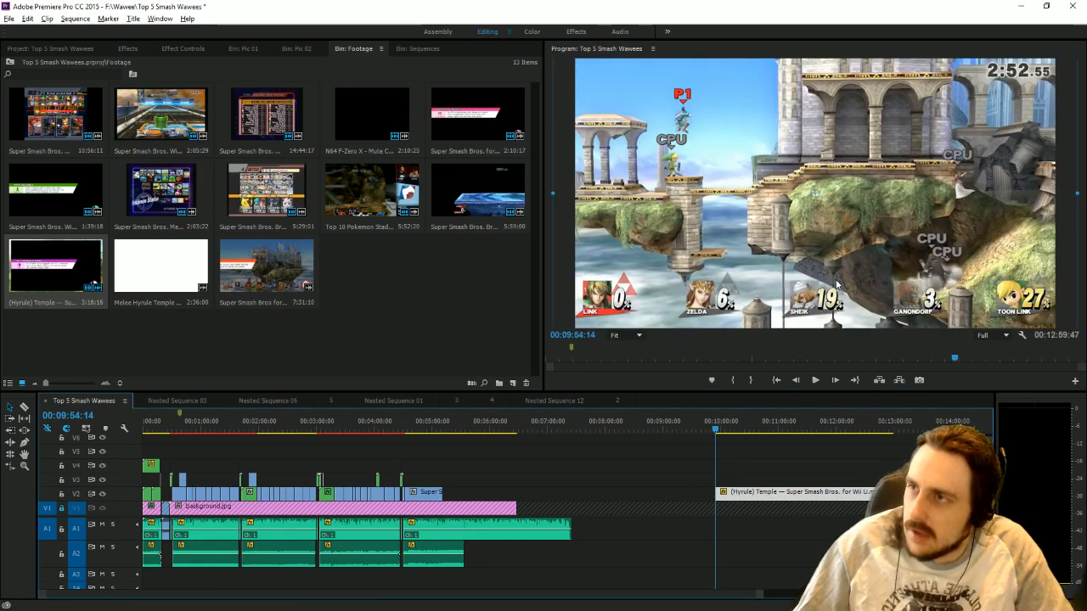
Split off about the first 10 seconds of the Hyrule Temple clip onto V3 above the Final Destination clip, trimming that clip's end to the piece's start.
{"action": "left_click", "coordinate": [29, 408]}
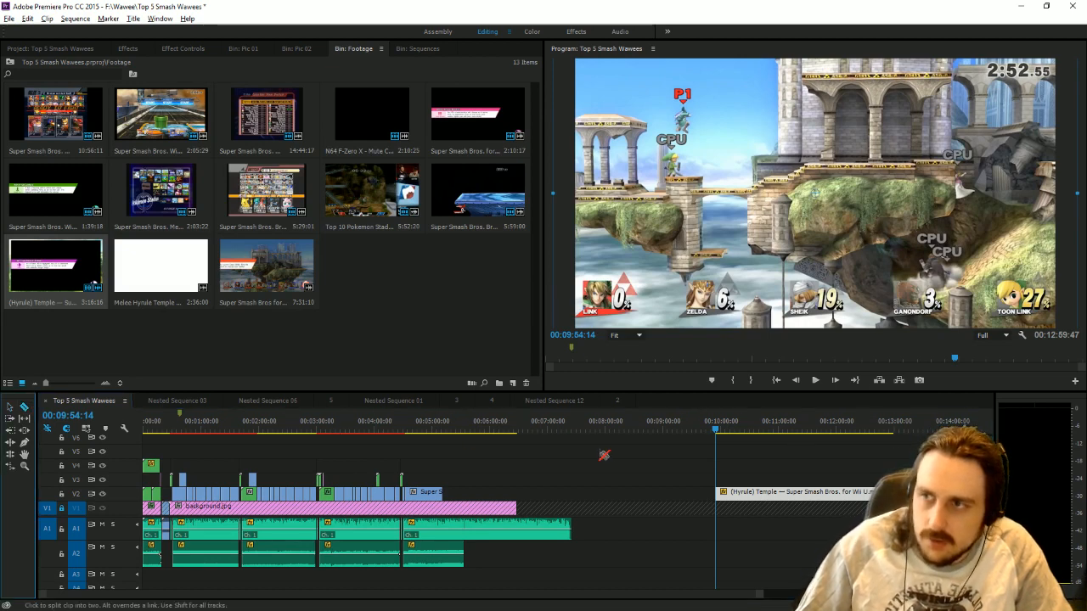
{"action": "left_click", "coordinate": [725, 494]}
{"action": "left_click", "coordinate": [10, 406]}
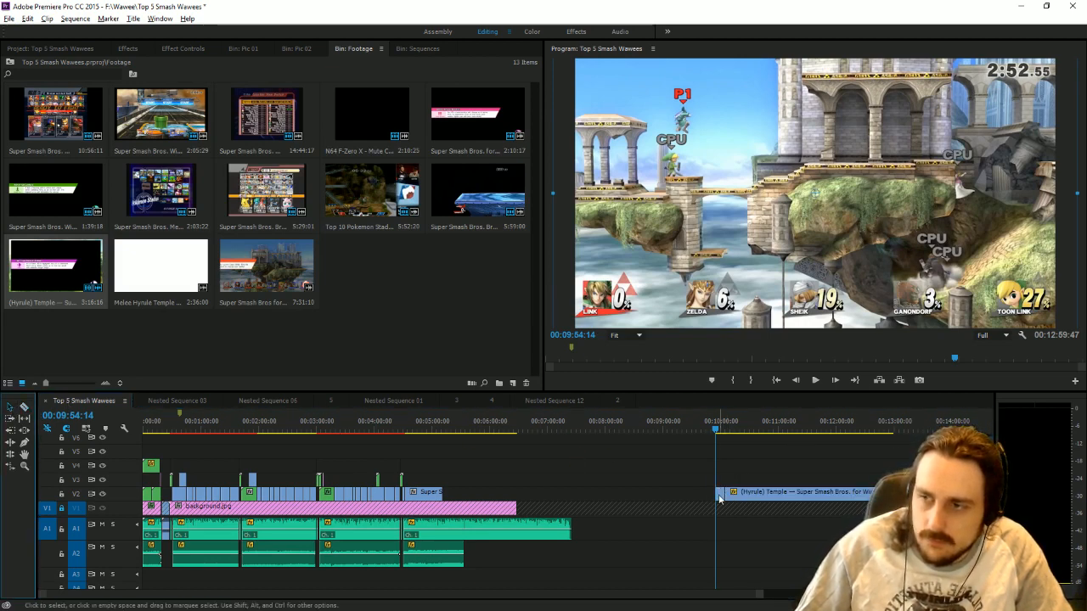
{"action": "left_click_drag", "start_coordinate": [719, 498], "coordinate": [418, 478]}
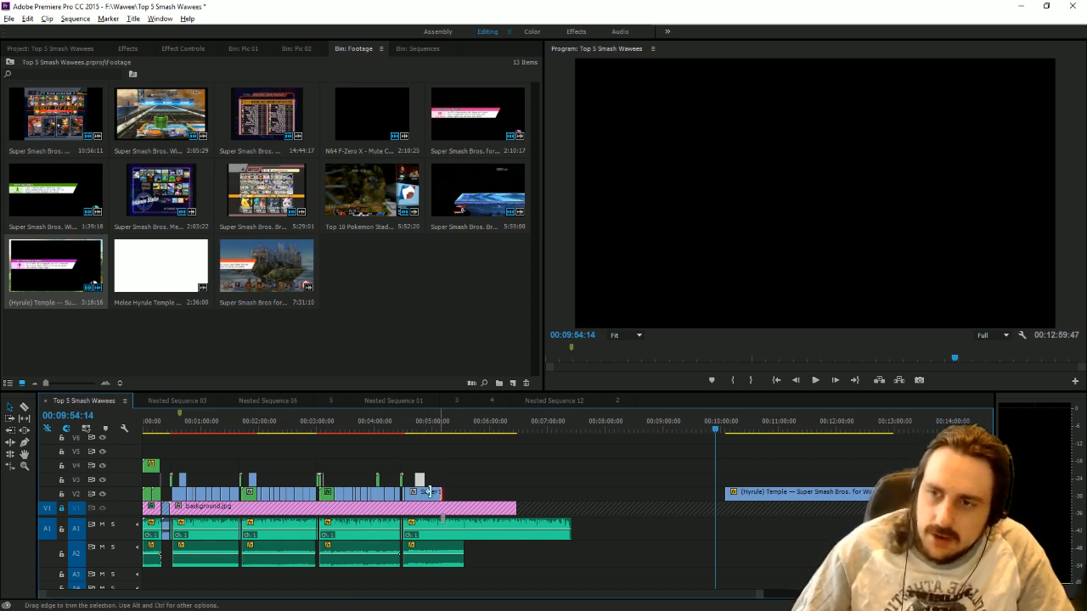
{"action": "left_click_drag", "start_coordinate": [429, 491], "coordinate": [415, 491]}
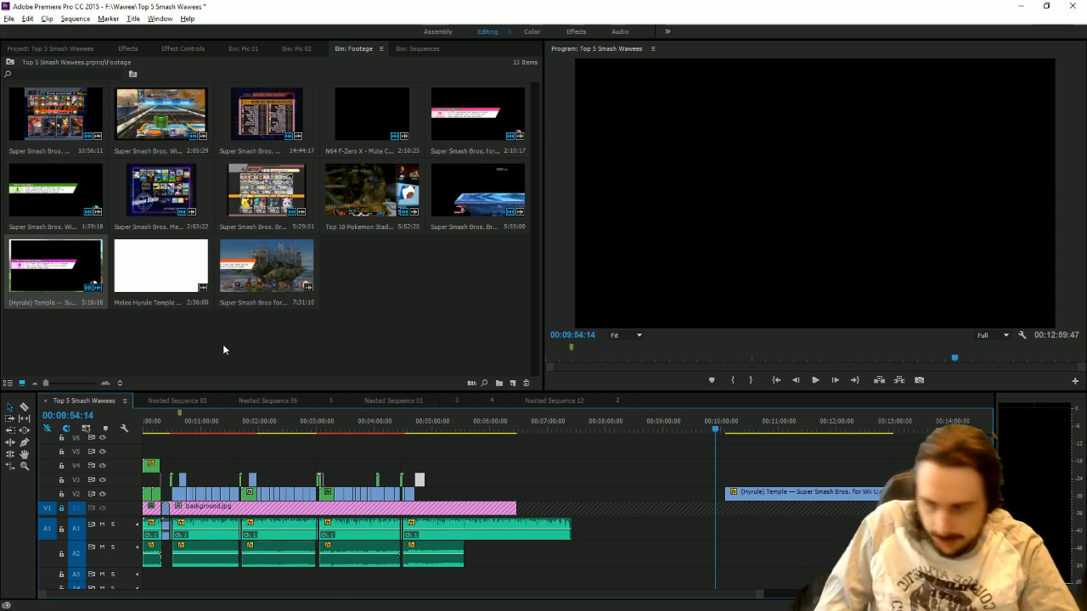
Play the number 2 narration, trim the Final Destination clip's end to 00:04:38:29 and move the Hyrule Temple piece directly behind it on V2.
{"action": "left_click", "coordinate": [406, 437]}
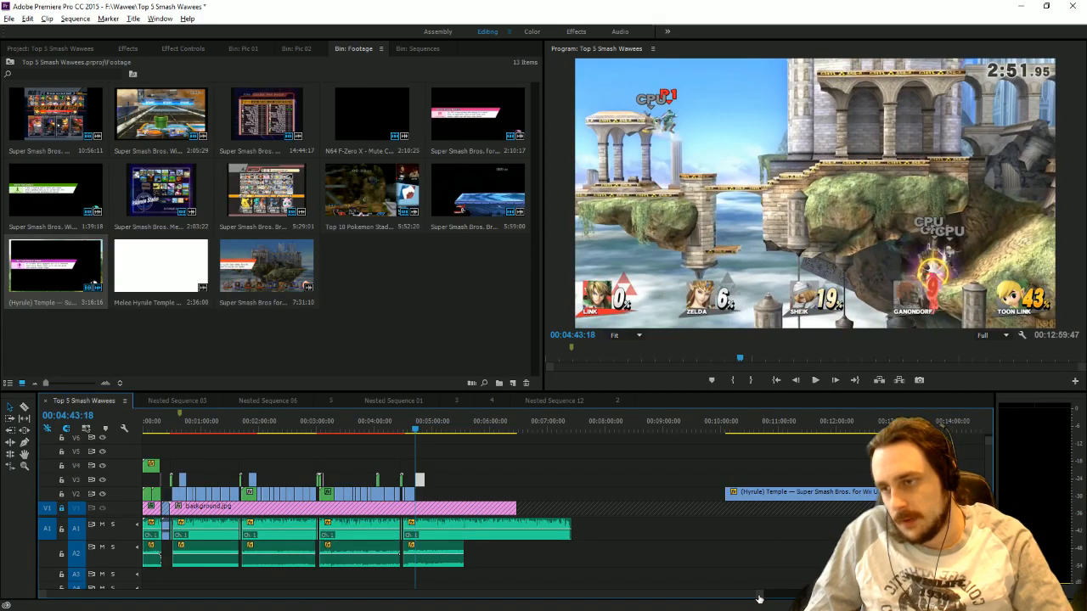
{"action": "left_click_drag", "start_coordinate": [759, 596], "coordinate": [466, 585]}
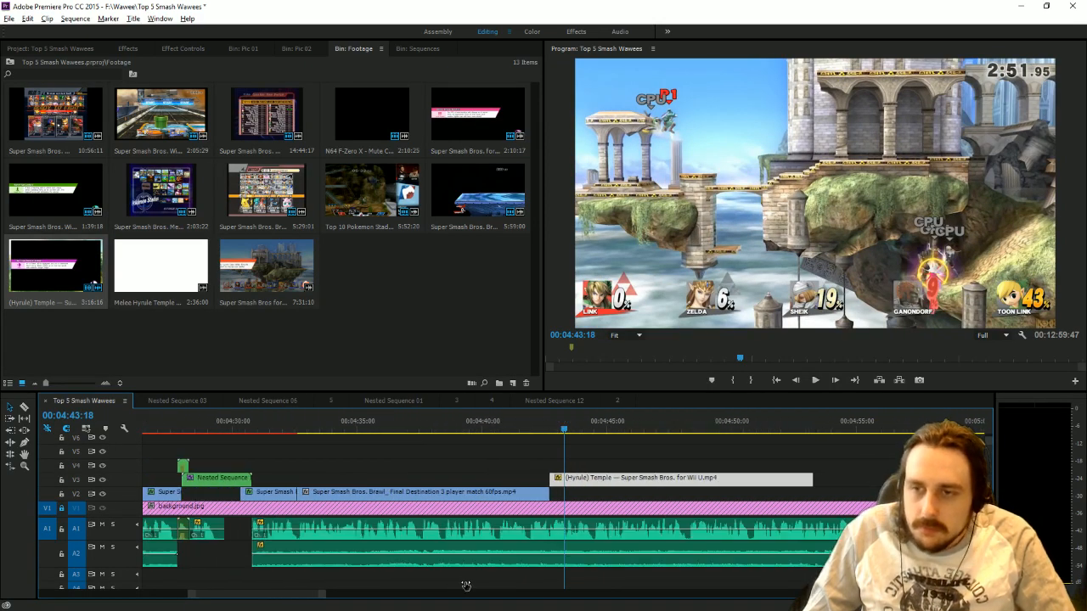
{"action": "left_click", "coordinate": [317, 426]}
{"action": "left_click", "coordinate": [815, 380]}
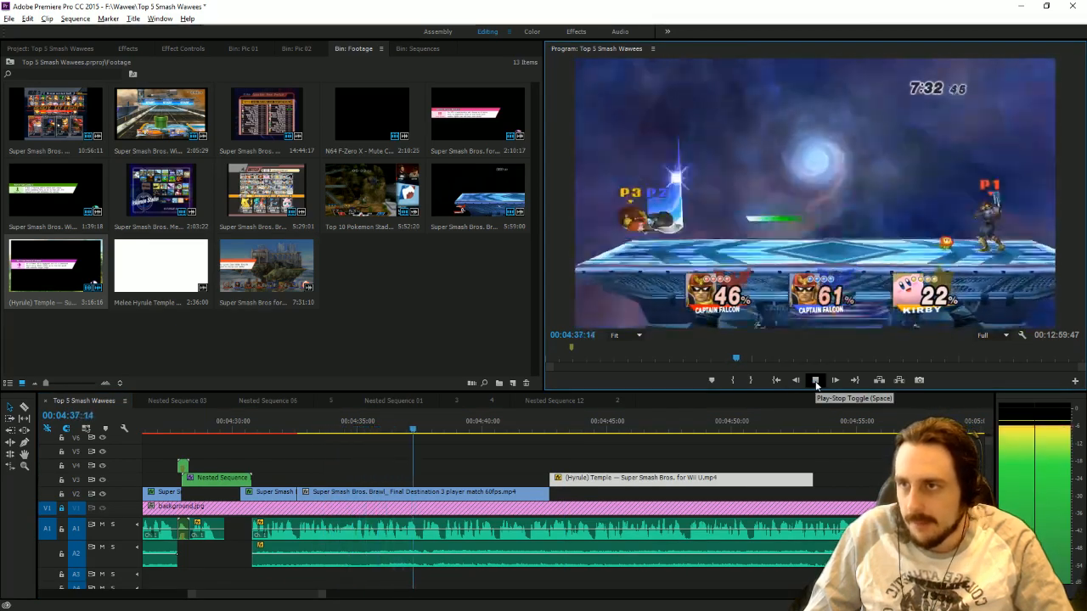
{"action": "left_click", "coordinate": [817, 385]}
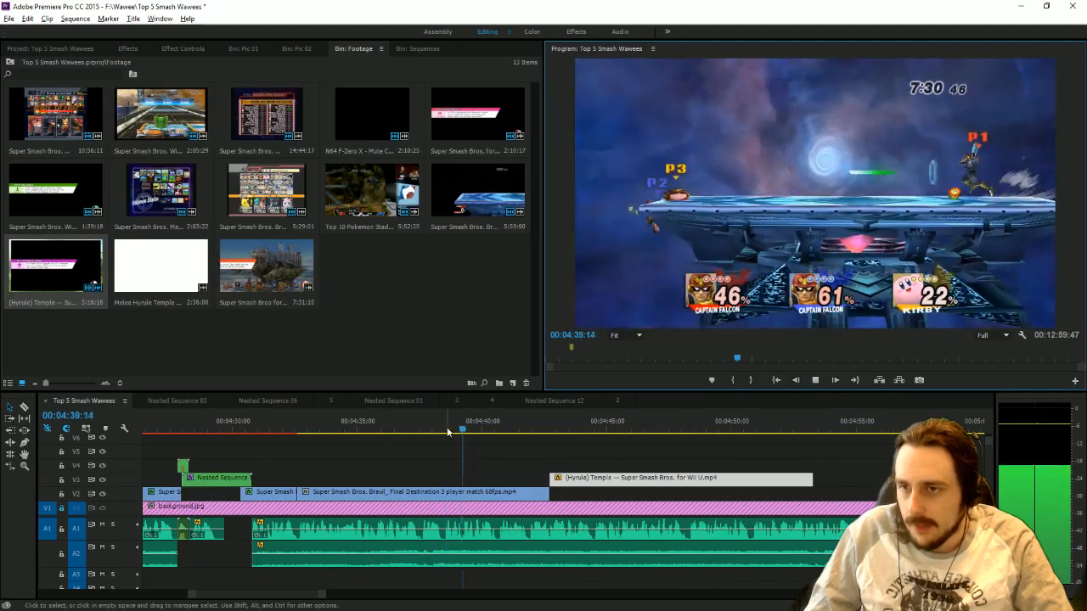
{"action": "left_click_drag", "start_coordinate": [448, 432], "coordinate": [443, 432]}
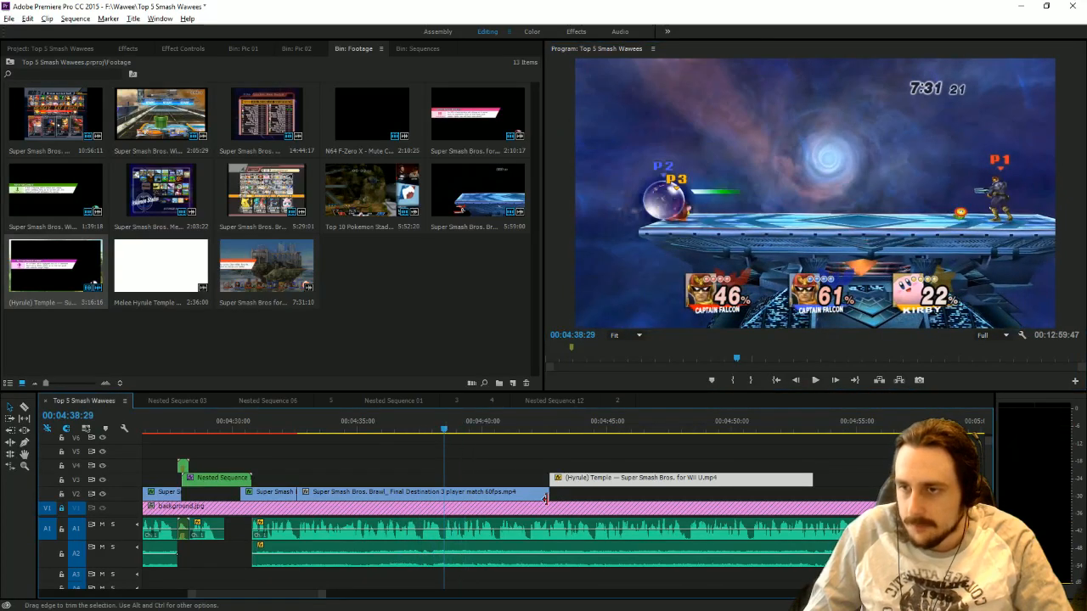
{"action": "left_click_drag", "start_coordinate": [549, 492], "coordinate": [439, 492]}
{"action": "left_click_drag", "start_coordinate": [608, 481], "coordinate": [496, 495]}
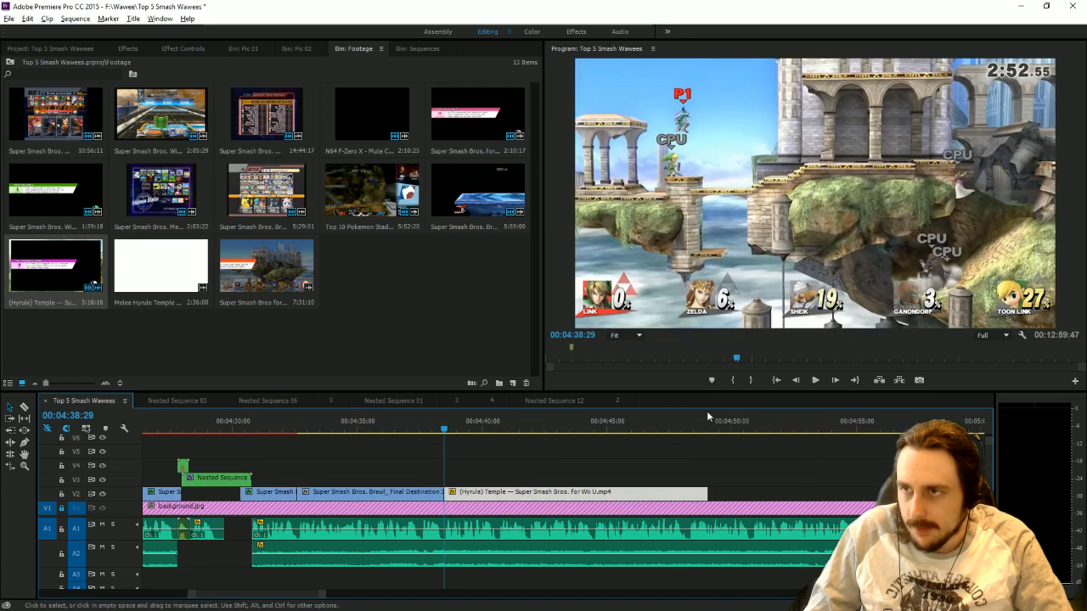
Play the Hyrule Temple piece against the narration and trim its end to 00:04:44:25.
{"action": "left_click", "coordinate": [815, 380]}
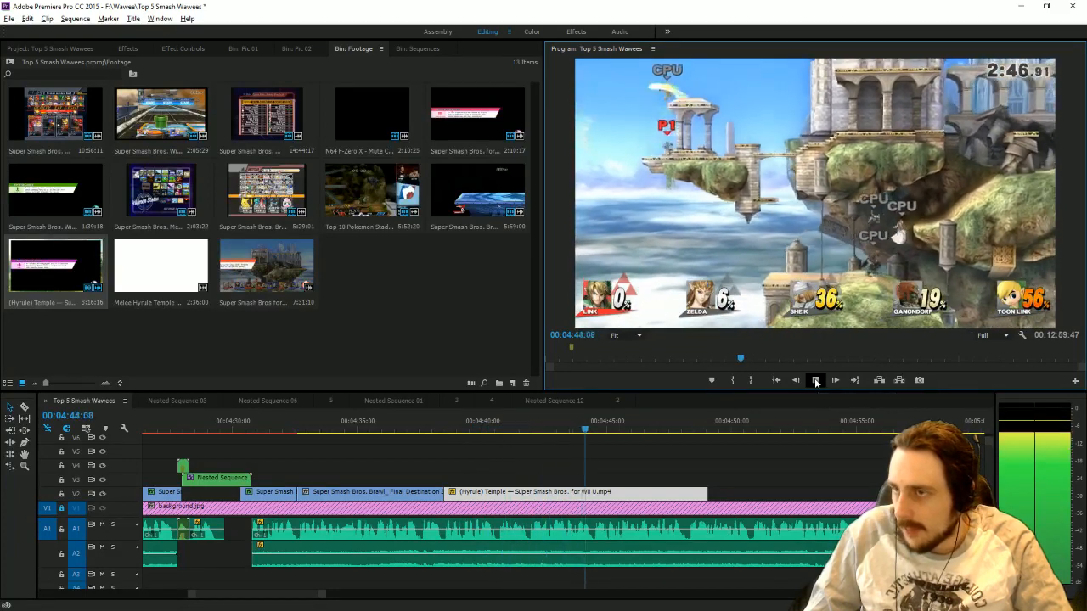
{"action": "left_click_drag", "start_coordinate": [600, 423], "coordinate": [592, 428]}
{"action": "left_click_drag", "start_coordinate": [708, 491], "coordinate": [592, 490]}
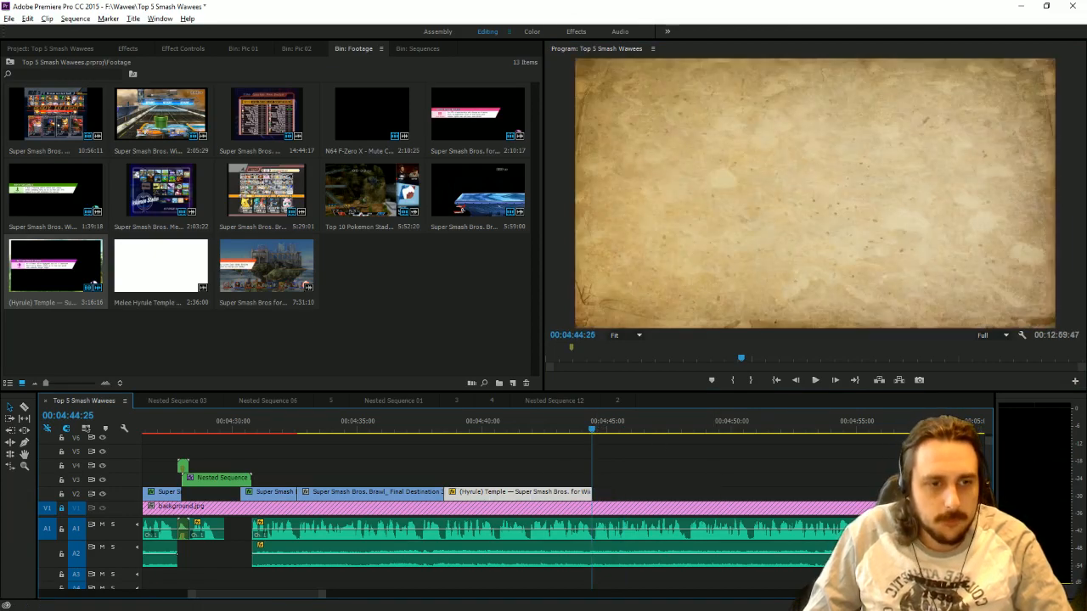
Switch to Chrome, search Google Images for "hyrule temple smash" and open the first picture of the floating temple stage.
{"action": "key", "text": "alt+Tab"}
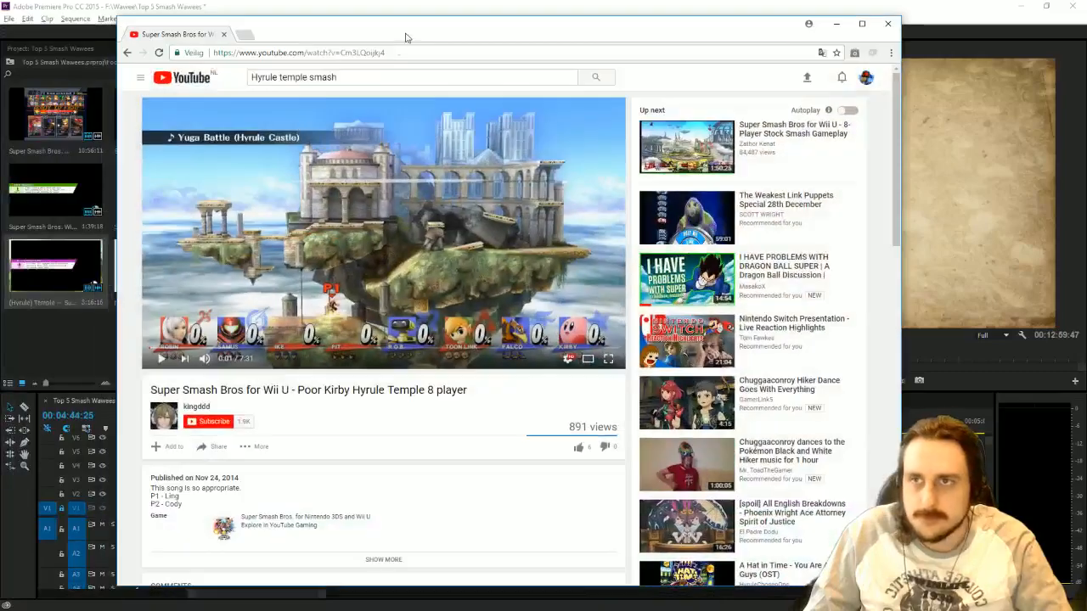
{"action": "left_click", "coordinate": [384, 52]}
{"action": "type", "text": "hyrule t"}
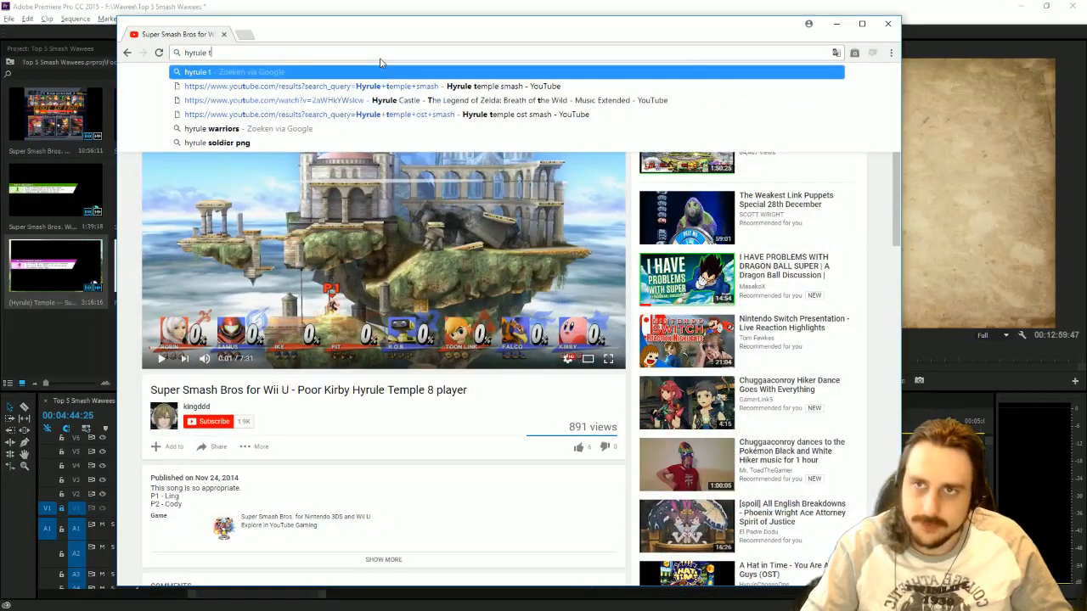
{"action": "type", "text": "emple smash"}
{"action": "key", "text": "Return"}
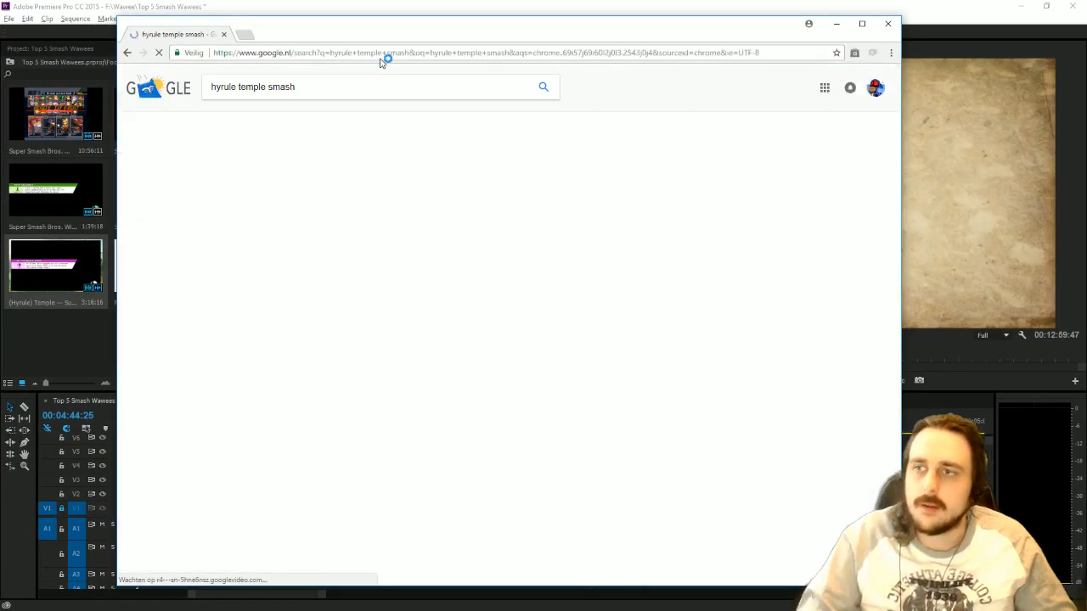
{"action": "left_click", "coordinate": [265, 119]}
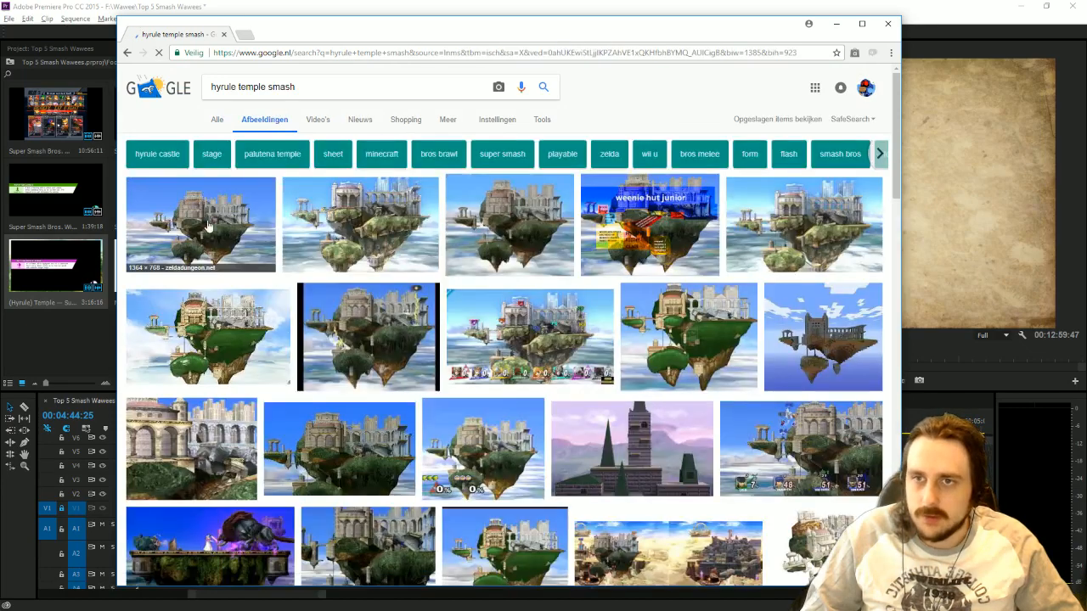
{"action": "left_click", "coordinate": [208, 227]}
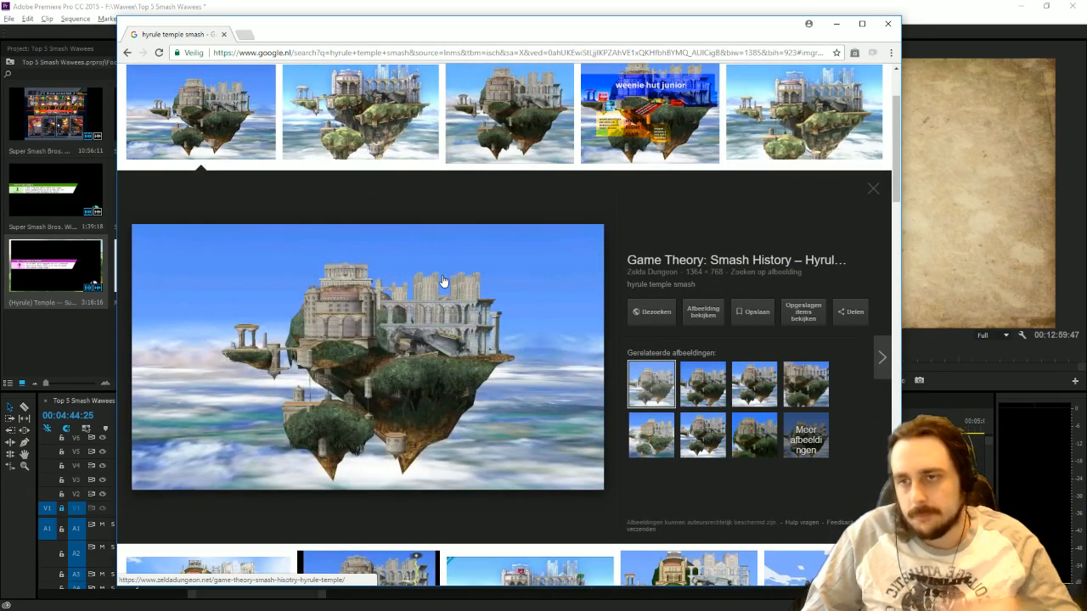
Save the picture as the JPEG hyrule-temple-smash in the "Top 5 smash stages" folder and show the file in its folder.
{"action": "right_click", "coordinate": [442, 280]}
{"action": "left_click", "coordinate": [514, 378]}
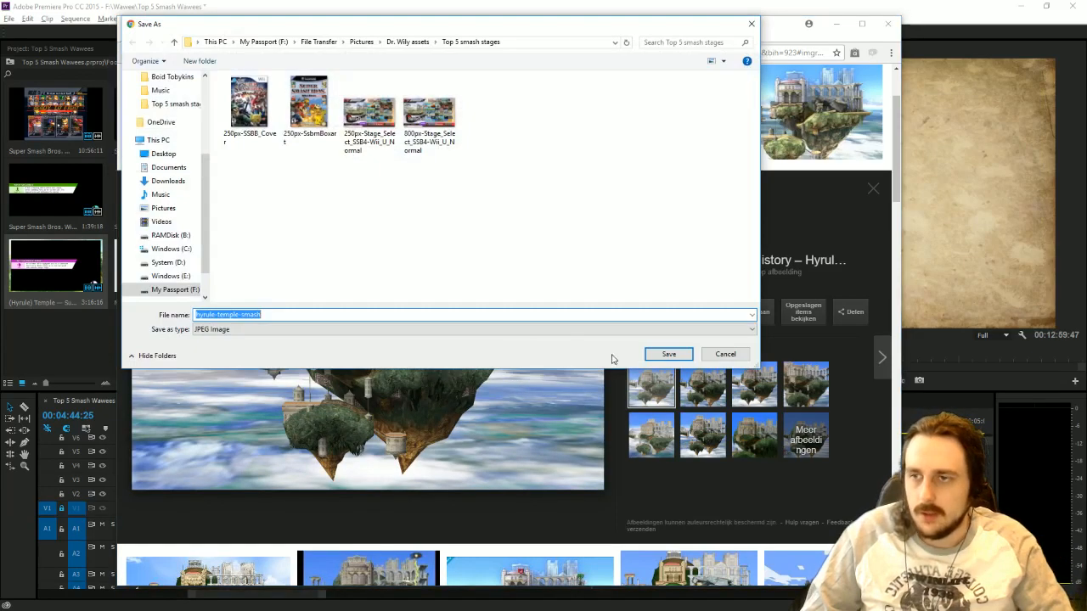
{"action": "left_click", "coordinate": [665, 355]}
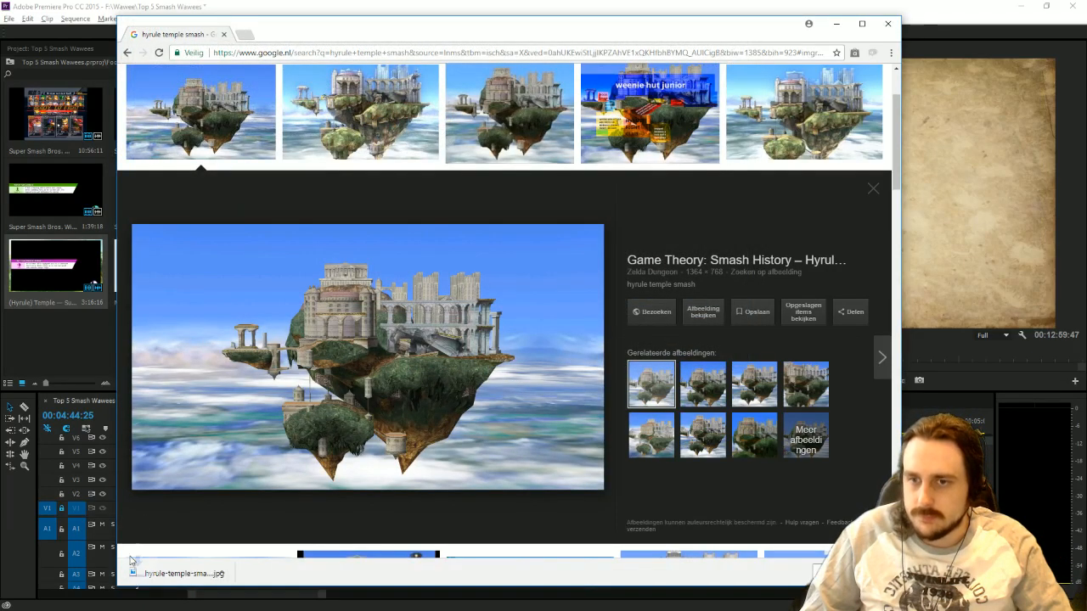
{"action": "left_click", "coordinate": [234, 573]}
{"action": "left_click", "coordinate": [251, 555]}
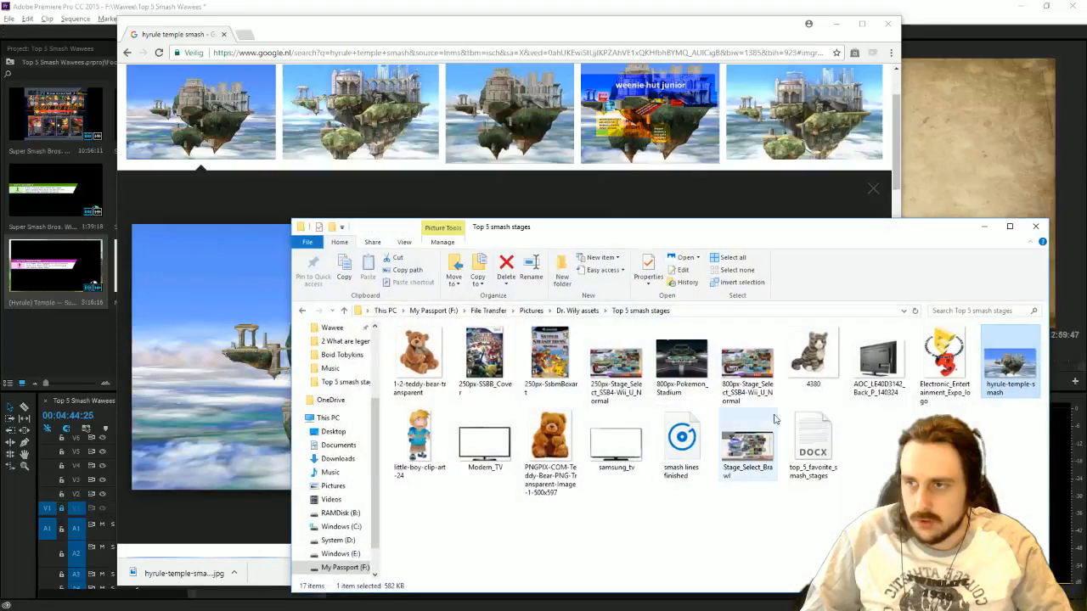
Import hyrule-temple-smash.jpg into the Pic 02 bin in Premiere Pro and place it on V2 directly behind the Hyrule Temple clip.
{"action": "left_click_drag", "start_coordinate": [1008, 363], "coordinate": [1016, 399]}
{"action": "left_click", "coordinate": [95, 325]}
{"action": "left_click", "coordinate": [298, 49]}
{"action": "key", "text": "alt+space"}
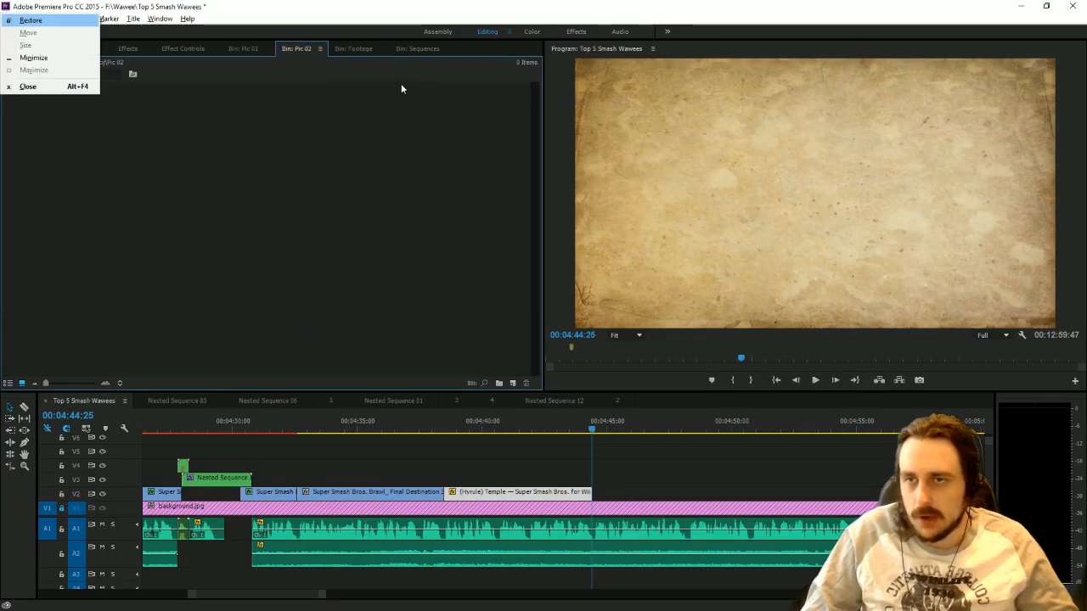
{"action": "key", "text": "alt+Tab"}
{"action": "left_click_drag", "start_coordinate": [1002, 371], "coordinate": [144, 188]}
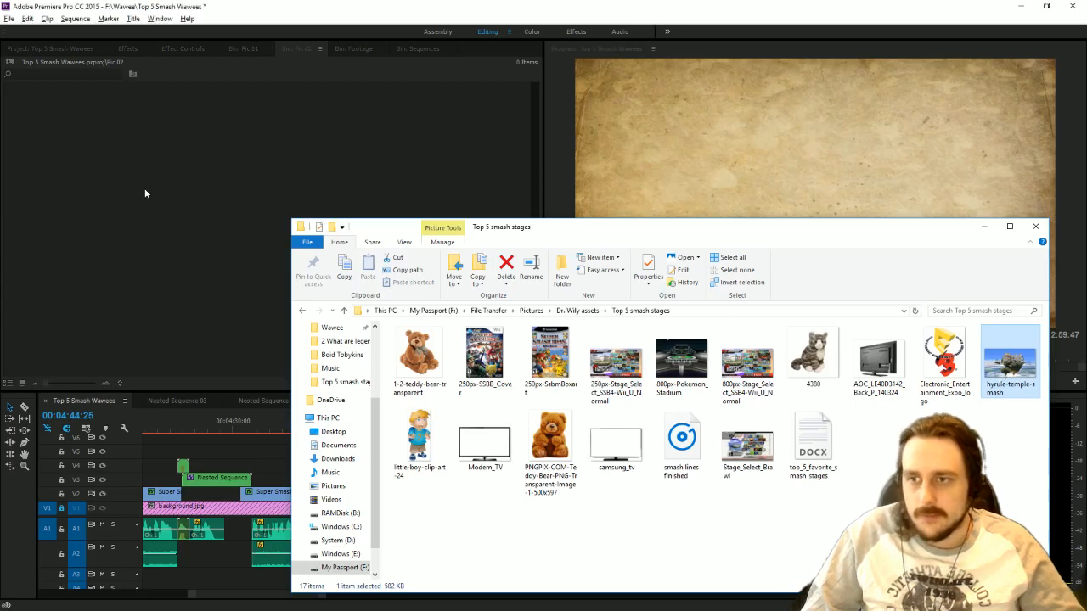
{"action": "left_click_drag", "start_coordinate": [43, 92], "coordinate": [597, 493]}
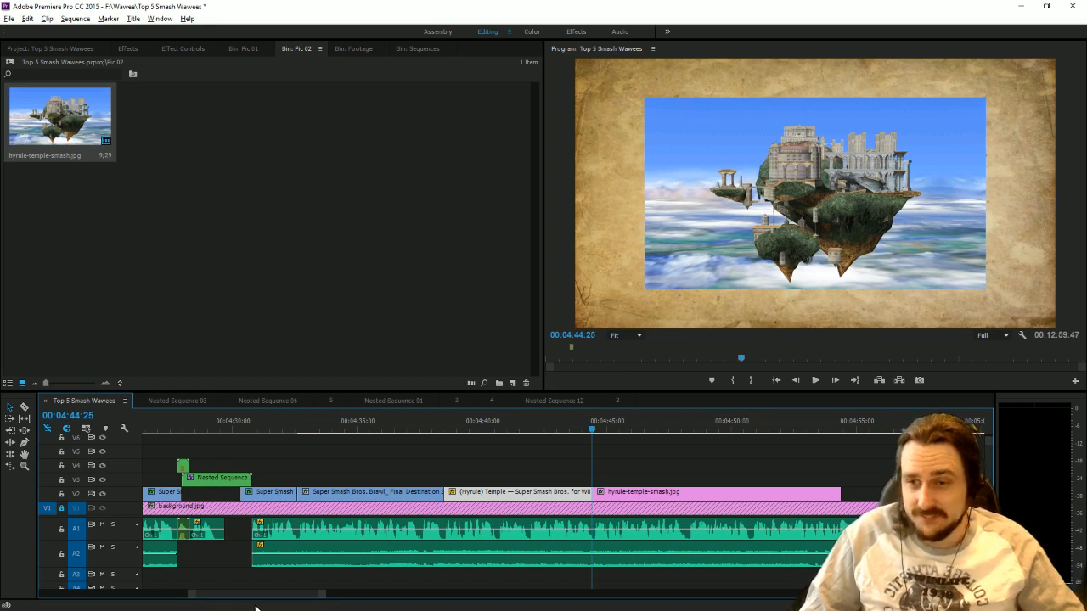
Inspect the Pokémon Stadium picture at 00:03:15:19 at 150% preview zoom, examine its upper edge, and restore the preview to Fit.
{"action": "left_click_drag", "start_coordinate": [263, 598], "coordinate": [238, 594]}
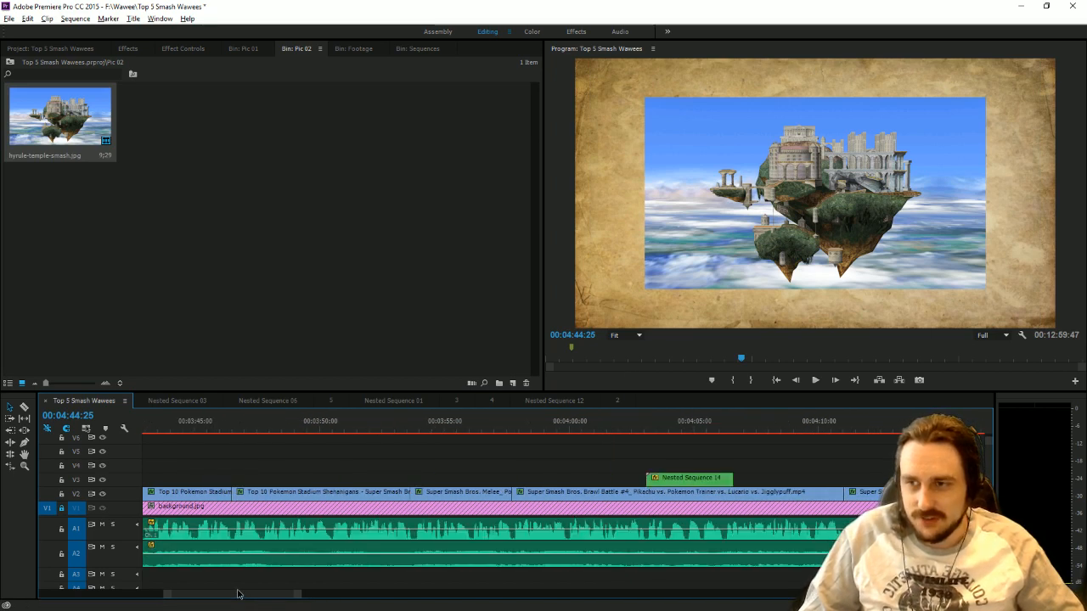
{"action": "left_click_drag", "start_coordinate": [303, 594], "coordinate": [355, 590]}
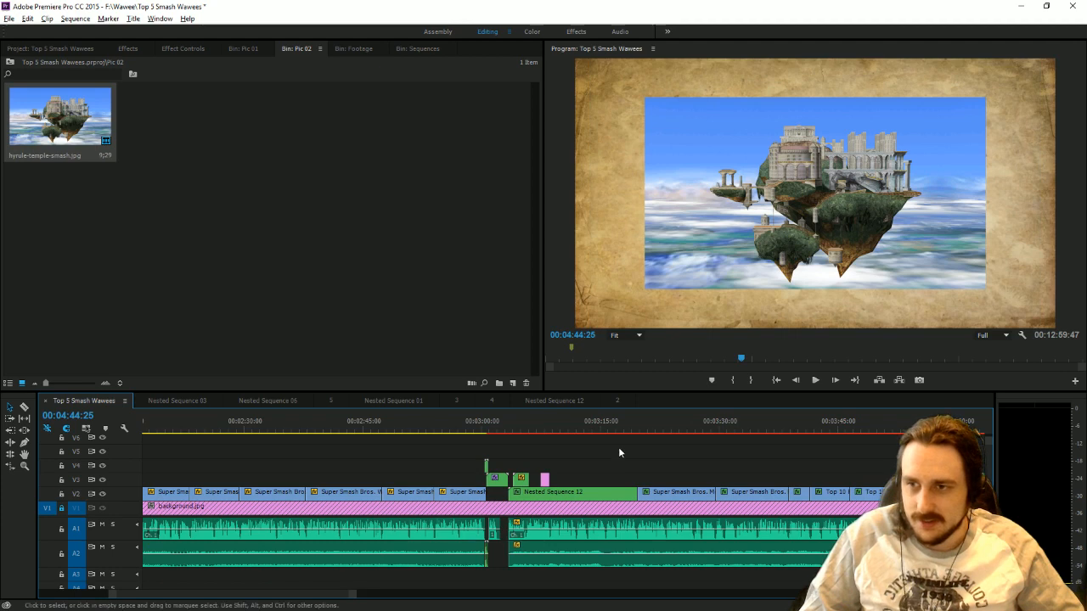
{"action": "left_click", "coordinate": [603, 424]}
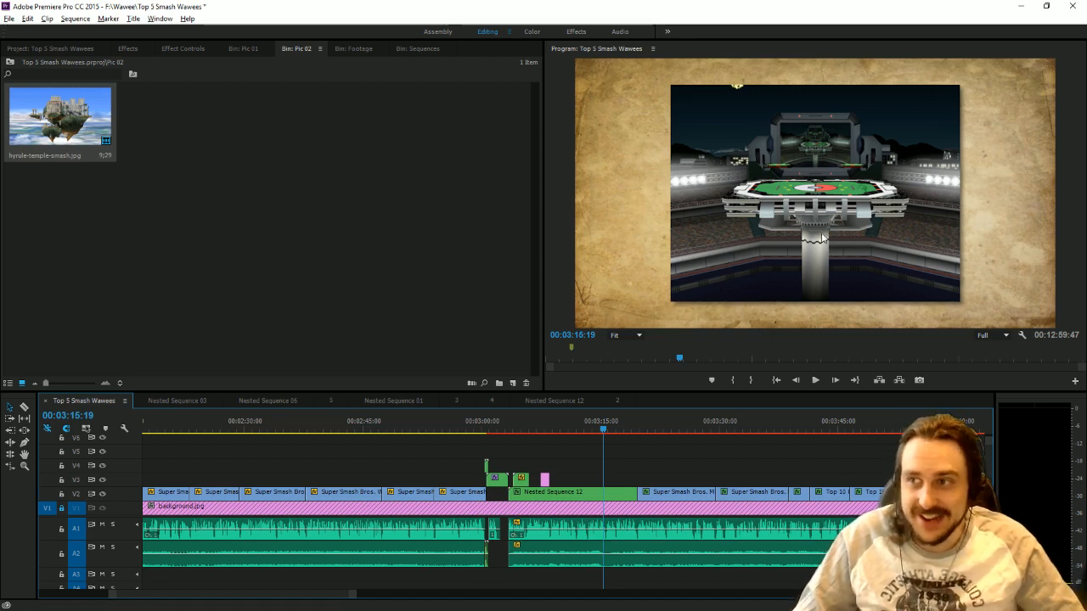
{"action": "left_click_drag", "start_coordinate": [353, 593], "coordinate": [634, 585]}
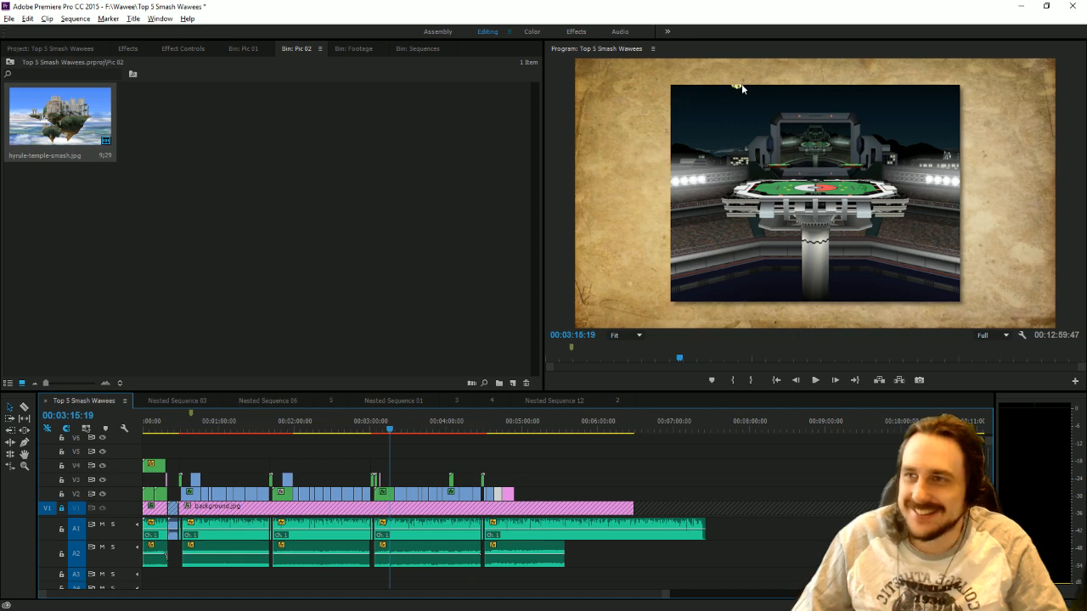
{"action": "left_click", "coordinate": [620, 335]}
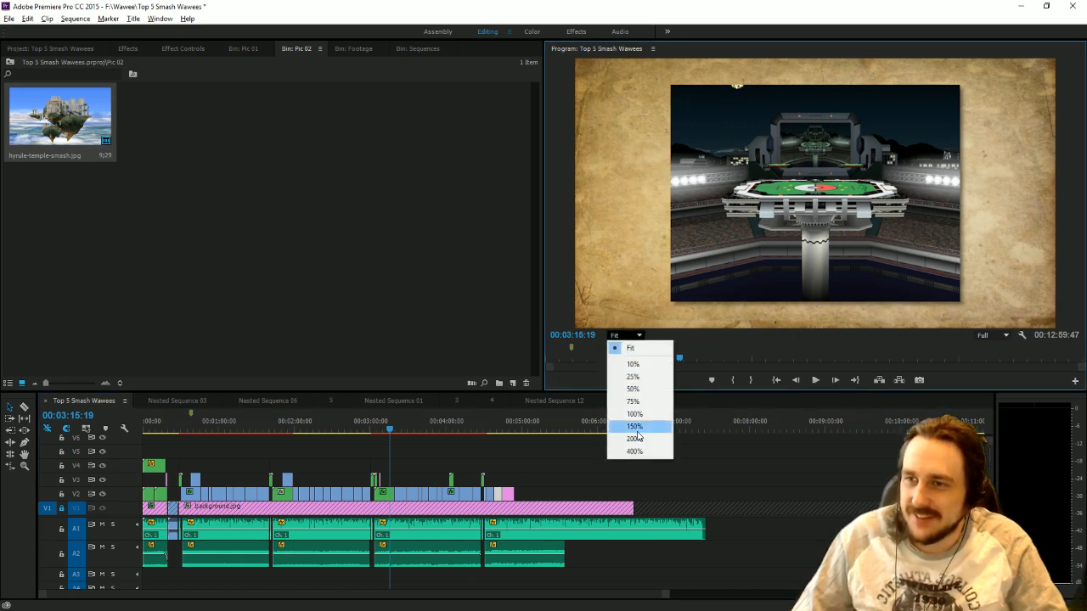
{"action": "left_click", "coordinate": [632, 425]}
{"action": "left_click_drag", "start_coordinate": [1082, 216], "coordinate": [1085, 49]}
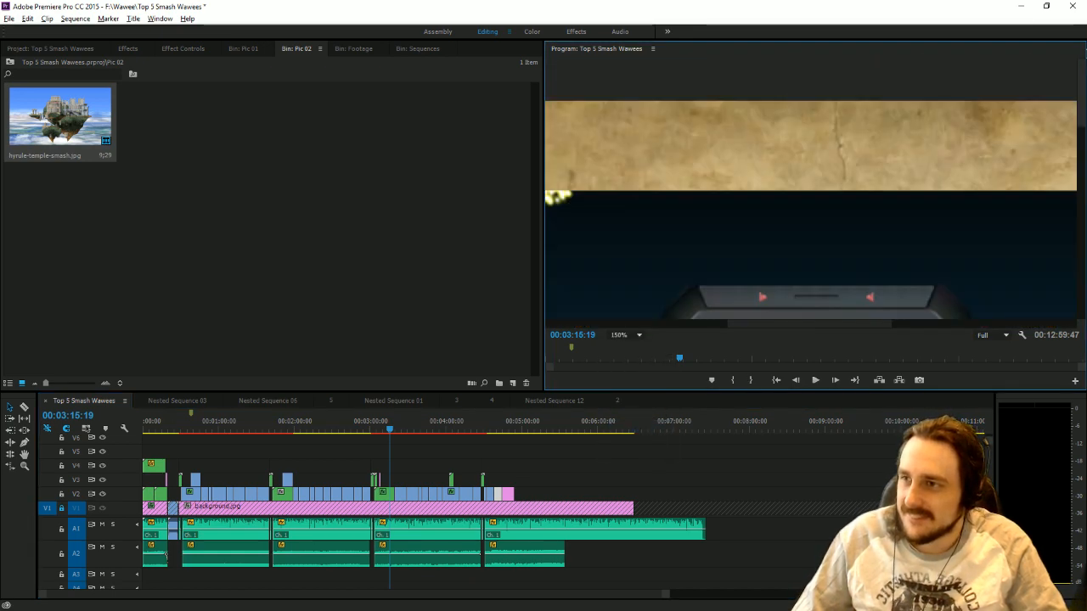
{"action": "left_click", "coordinate": [900, 324]}
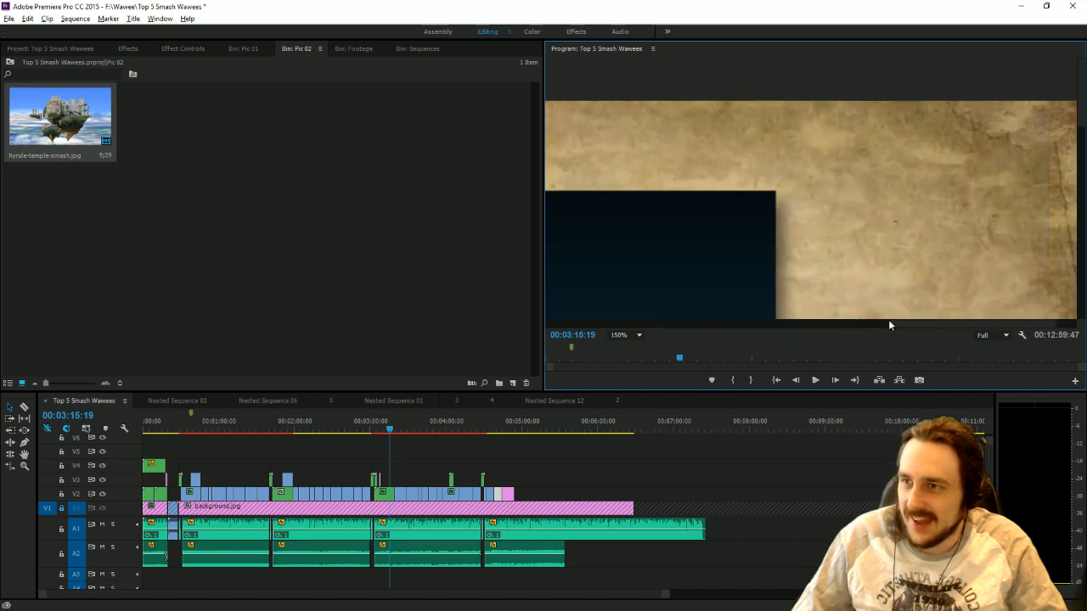
{"action": "left_click_drag", "start_coordinate": [888, 323], "coordinate": [697, 326]}
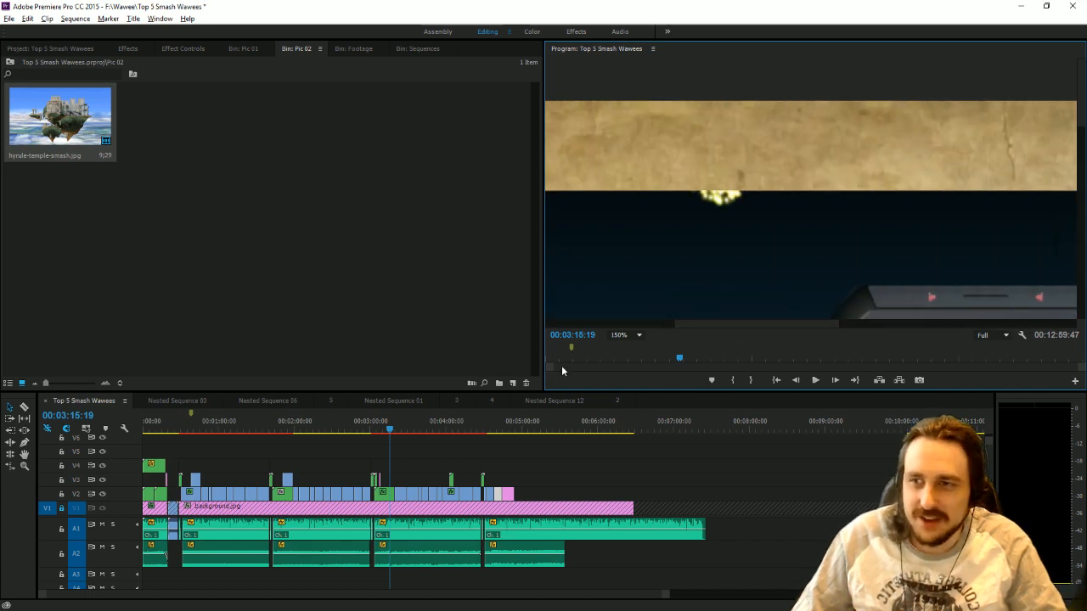
{"action": "left_click", "coordinate": [630, 334]}
{"action": "left_click", "coordinate": [624, 347]}
Return to the Hyrule Temple picture at 00:04:45:07 and enlarge it until it fills the whole frame.
{"action": "left_click", "coordinate": [502, 432]}
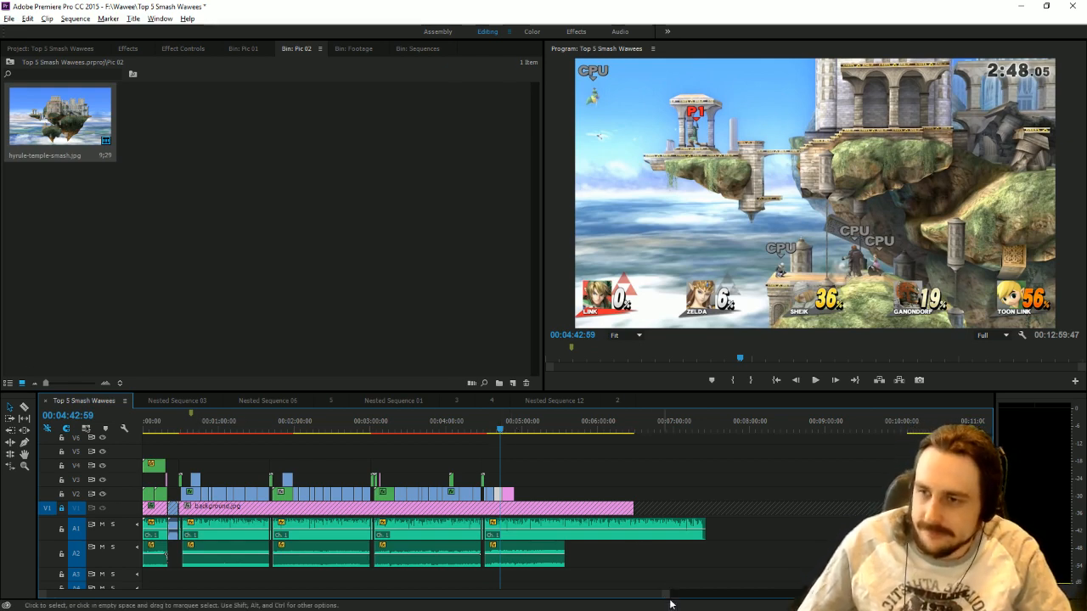
{"action": "left_click_drag", "start_coordinate": [666, 595], "coordinate": [443, 586]}
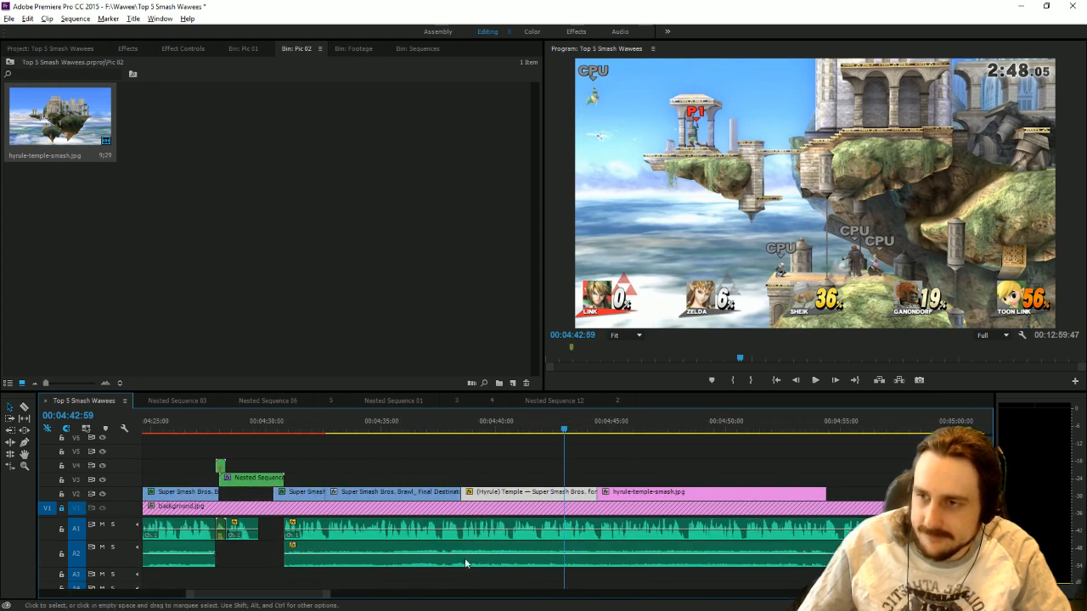
{"action": "left_click", "coordinate": [616, 423]}
{"action": "left_click", "coordinate": [791, 179]}
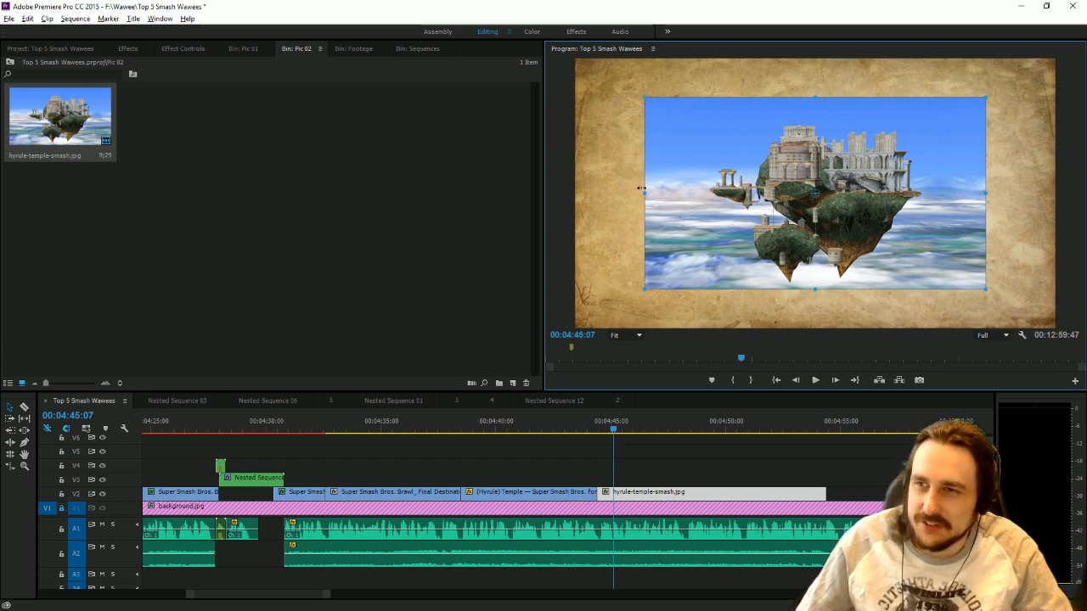
{"action": "left_click_drag", "start_coordinate": [609, 196], "coordinate": [443, 214]}
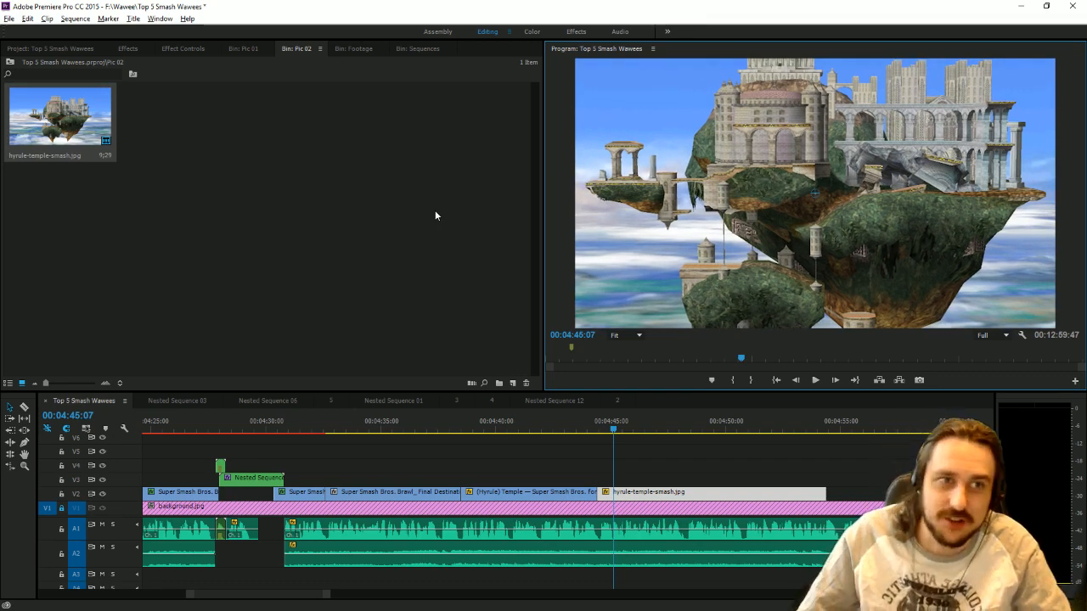
Set the Hyrule Temple picture's vertical position to 752 and add a Position keyframe at the clip's start, 00:04:44:25.
{"action": "left_click", "coordinate": [185, 49]}
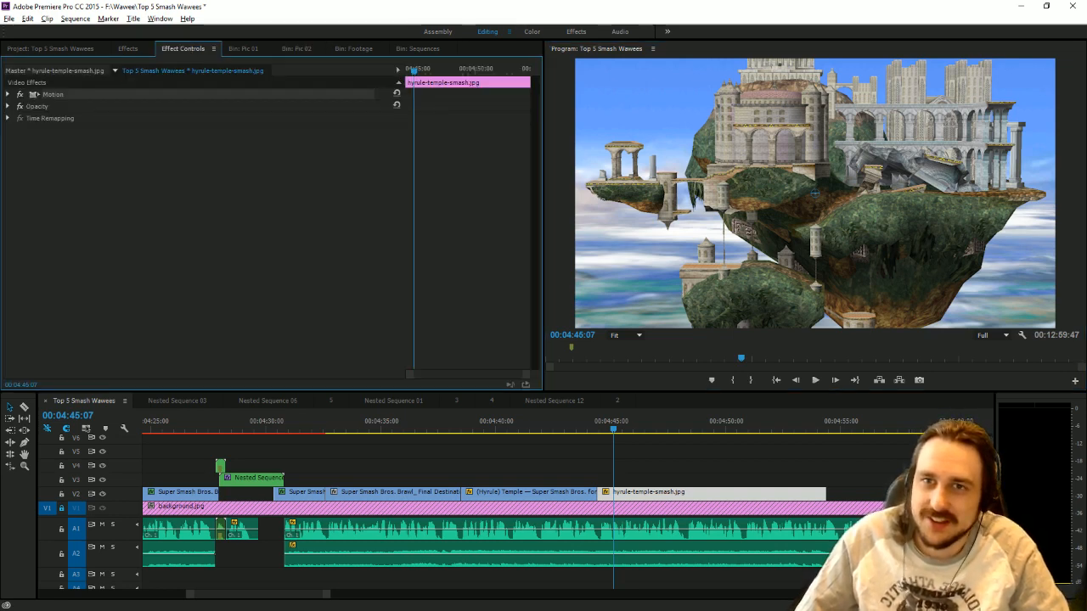
{"action": "left_click", "coordinate": [7, 94]}
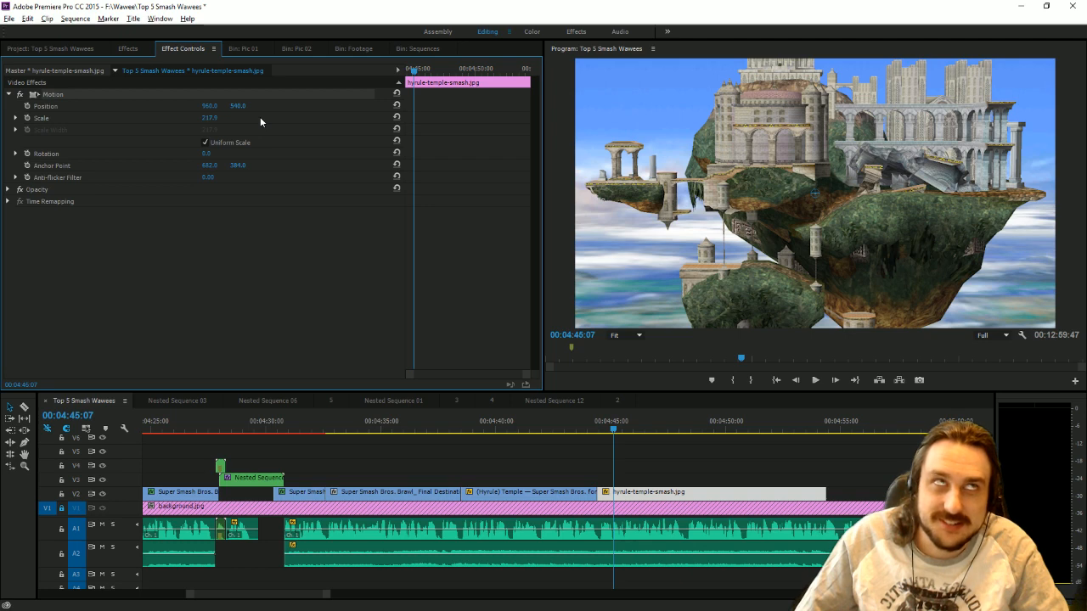
{"action": "left_click_drag", "start_coordinate": [238, 106], "coordinate": [419, 107]}
{"action": "left_click_drag", "start_coordinate": [451, 72], "coordinate": [208, 87]}
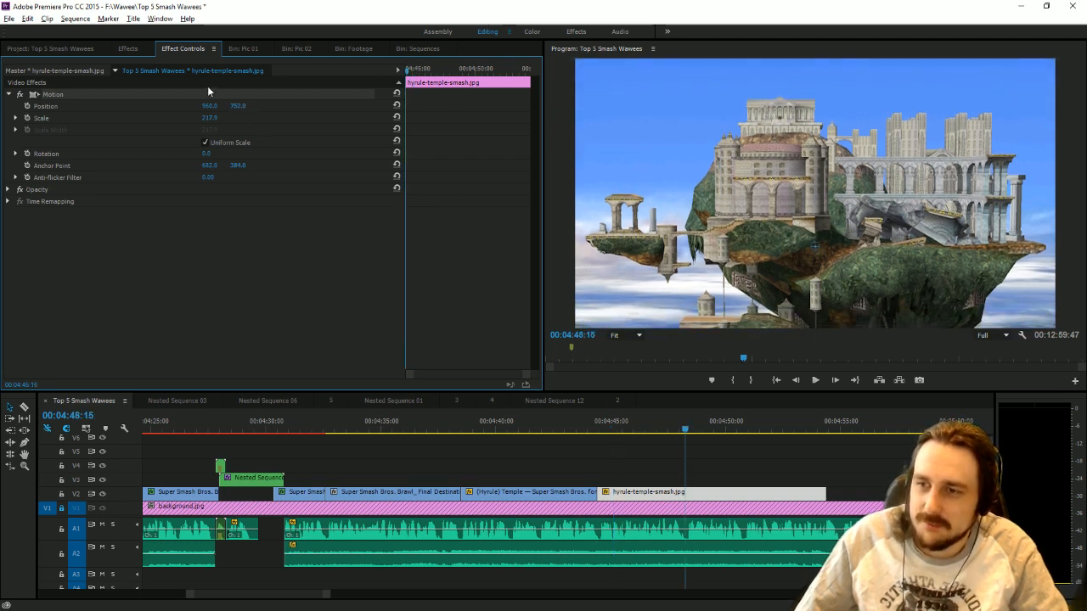
{"action": "left_click", "coordinate": [27, 106]}
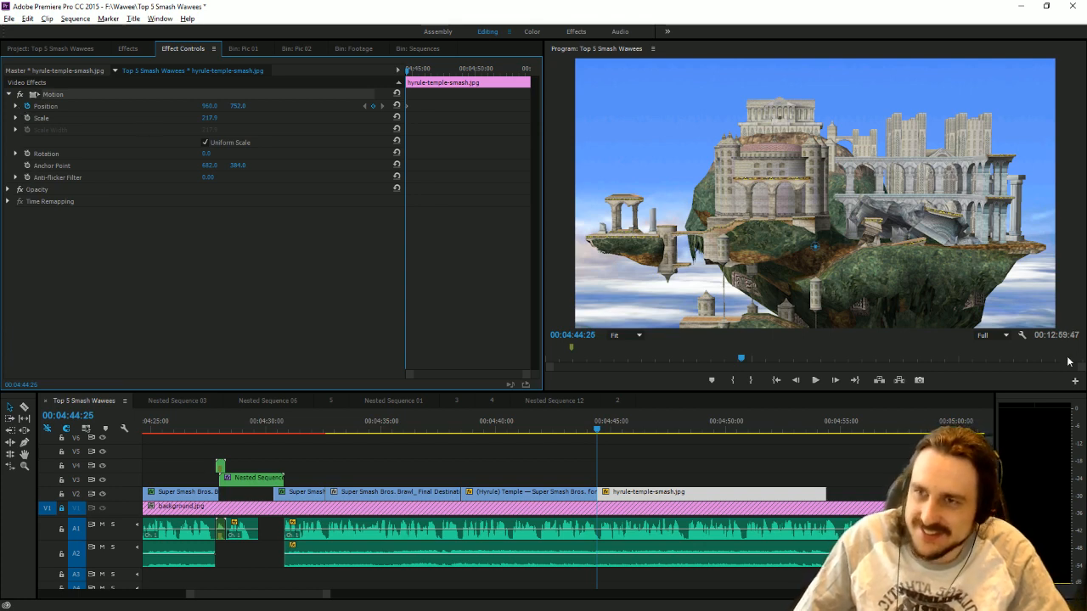
Add a Position keyframe with a vertical value of about 270 at 00:04:50:51 and trim the Hyrule Temple clip's end there.
{"action": "left_click", "coordinate": [818, 382]}
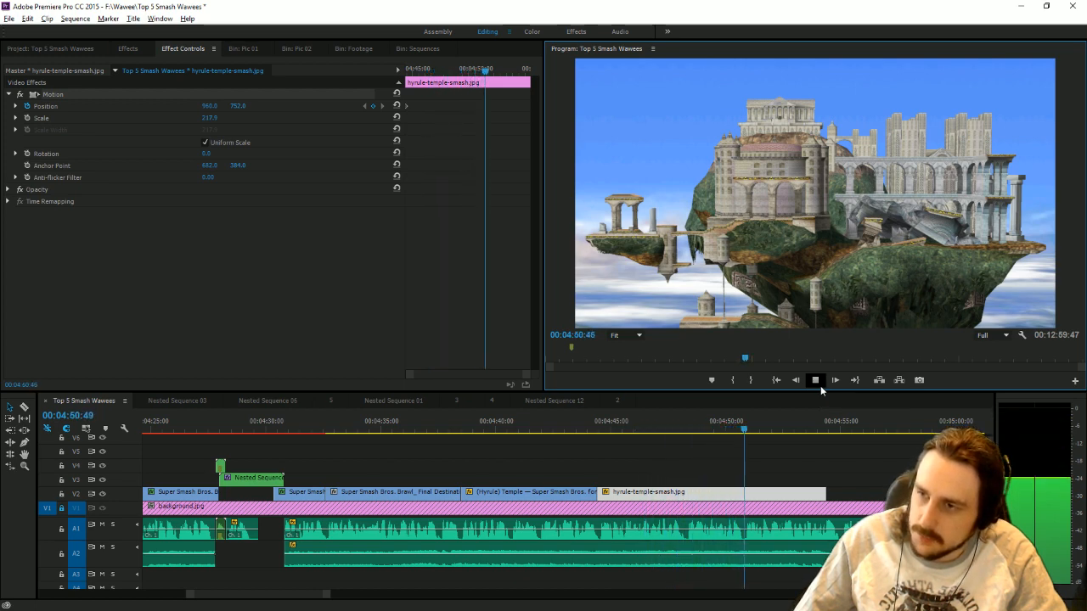
{"action": "left_click", "coordinate": [747, 431]}
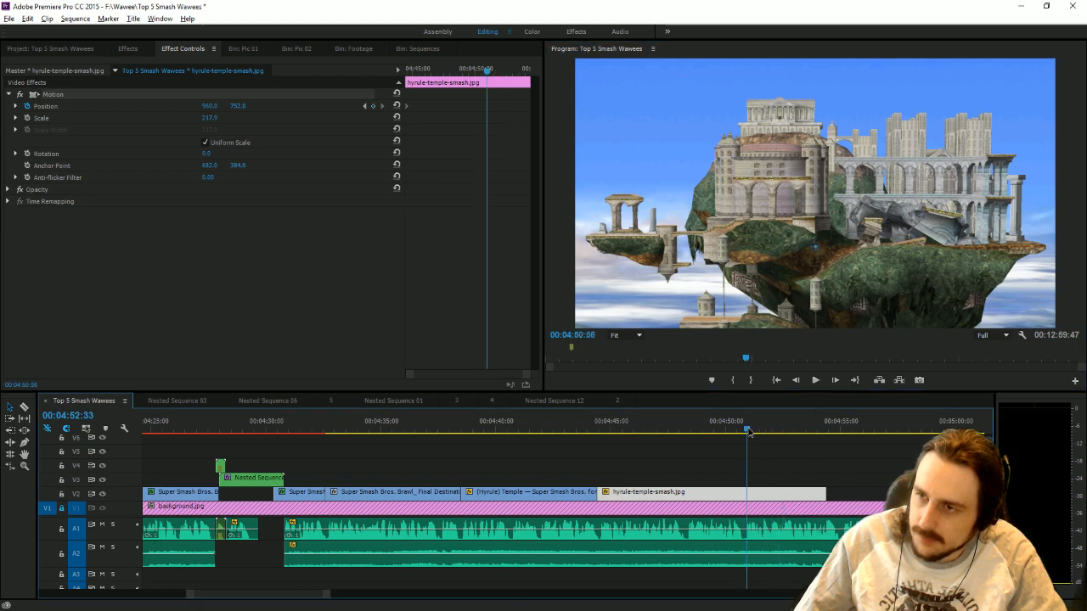
{"action": "left_click_drag", "start_coordinate": [749, 434], "coordinate": [747, 433]}
{"action": "left_click_drag", "start_coordinate": [238, 106], "coordinate": [1, 106]}
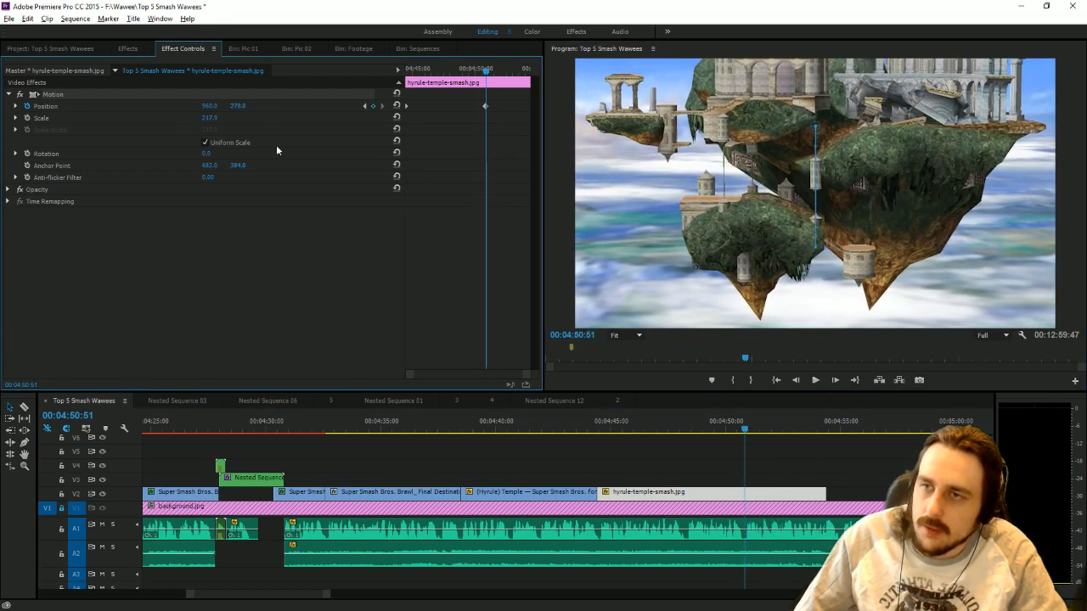
{"action": "left_click_drag", "start_coordinate": [825, 493], "coordinate": [745, 484]}
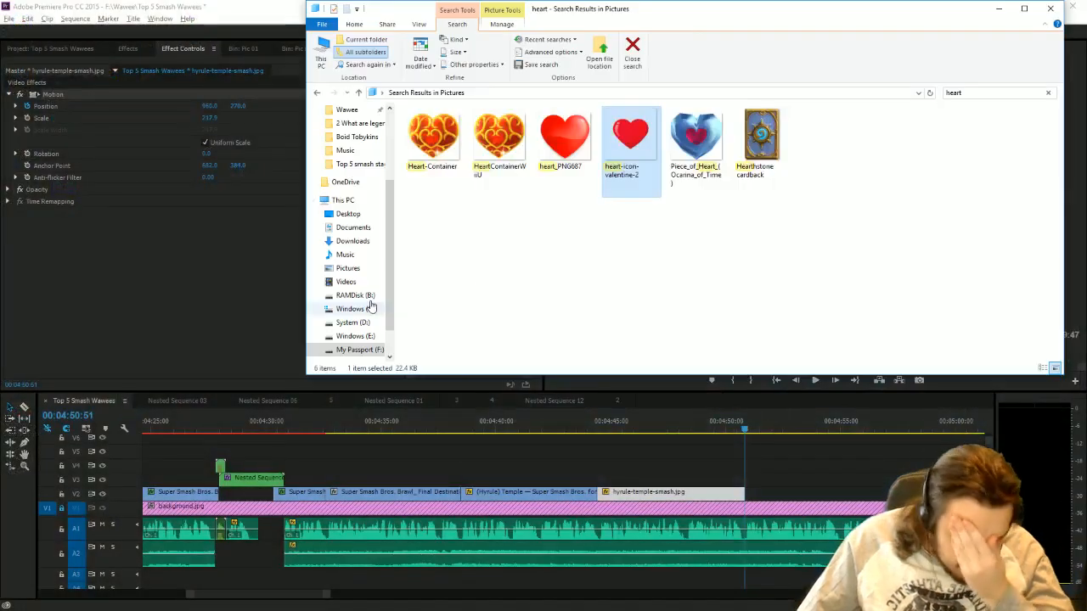
Search the Pictures folder in File Explorer for "zelda 2".
{"action": "left_click", "coordinate": [973, 94]}
{"action": "type", "text": "zel"}
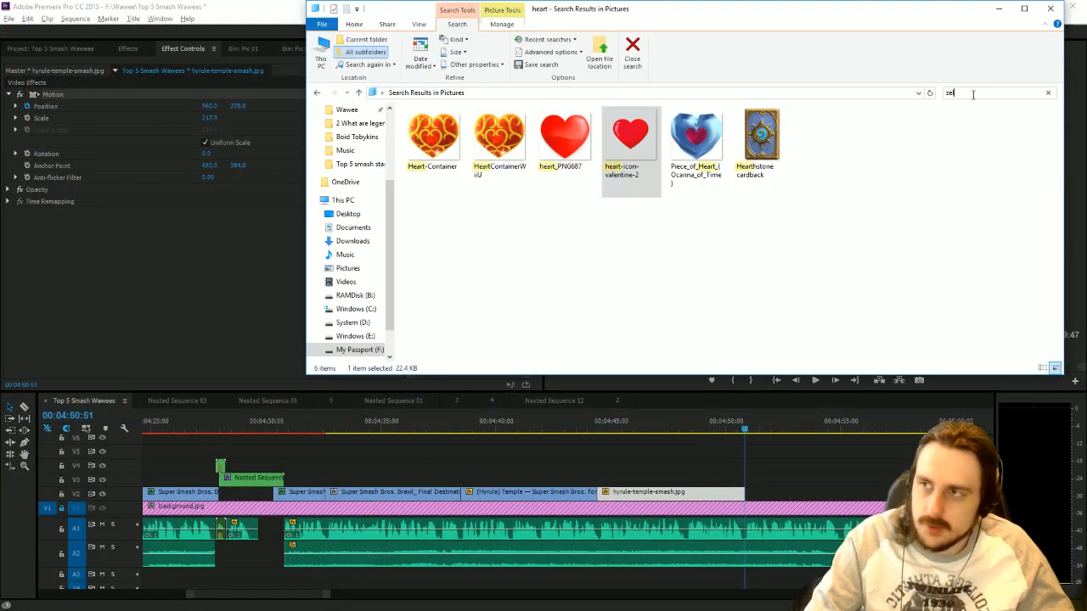
{"action": "type", "text": "da 2"}
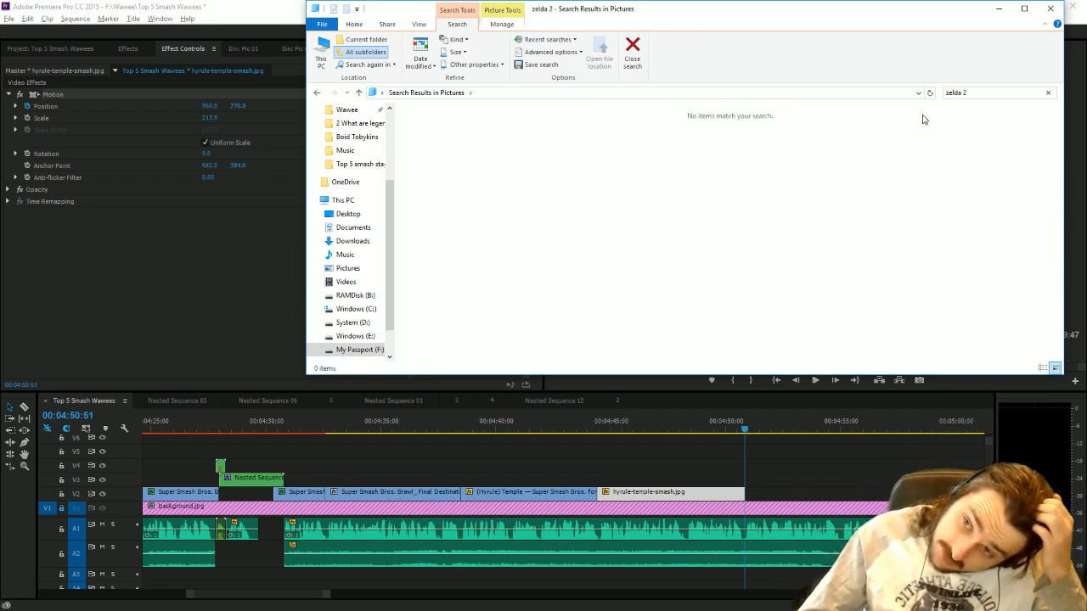
Search the Pictures folder for "adventure" and import Zelda_II_The_Adventure_of_Link_(NA).jpg into the Pic 02 bin in Premiere Pro.
{"action": "left_click", "coordinate": [985, 91]}
{"action": "type", "text": "ze"}
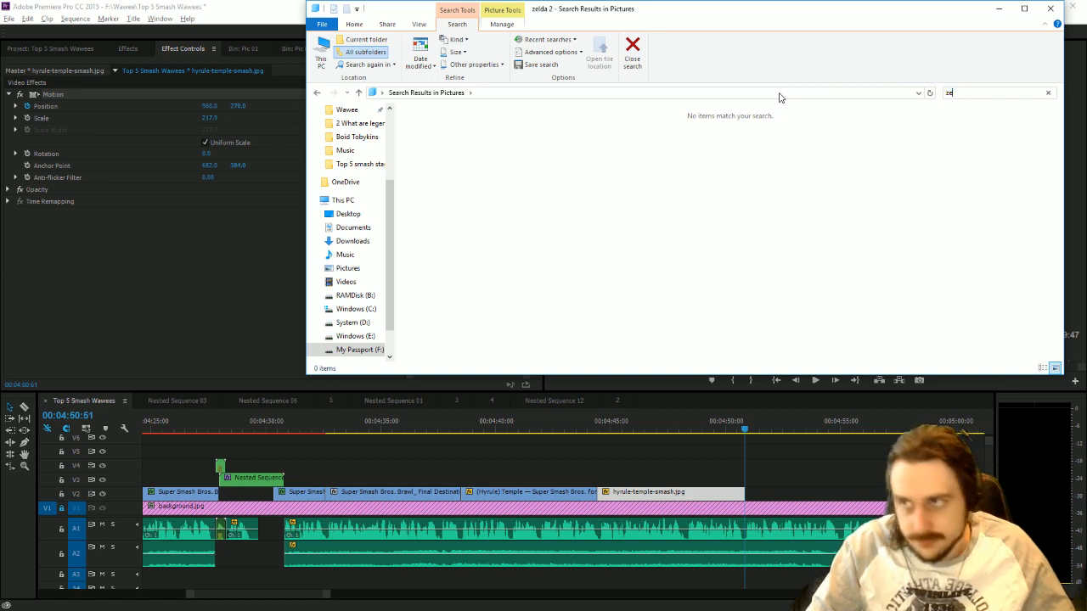
{"action": "type", "text": "ld"}
{"action": "key", "text": "BackSpace"}
{"action": "key", "text": "BackSpace"}
{"action": "key", "text": "BackSpace"}
{"action": "key", "text": "BackSpace"}
{"action": "type", "text": "adventure"}
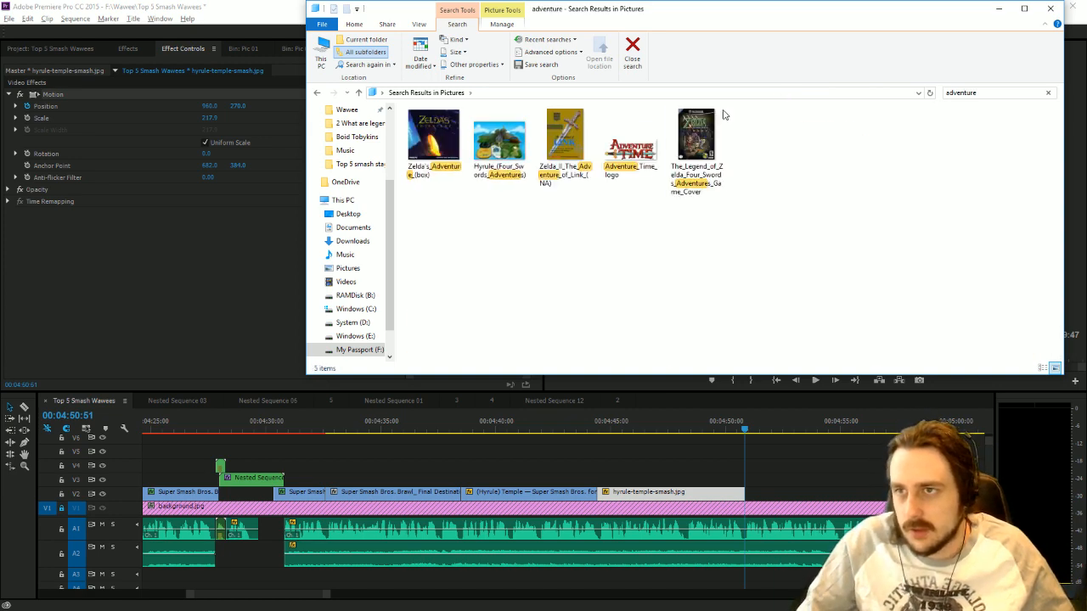
{"action": "left_click", "coordinate": [568, 143]}
{"action": "left_click", "coordinate": [222, 248]}
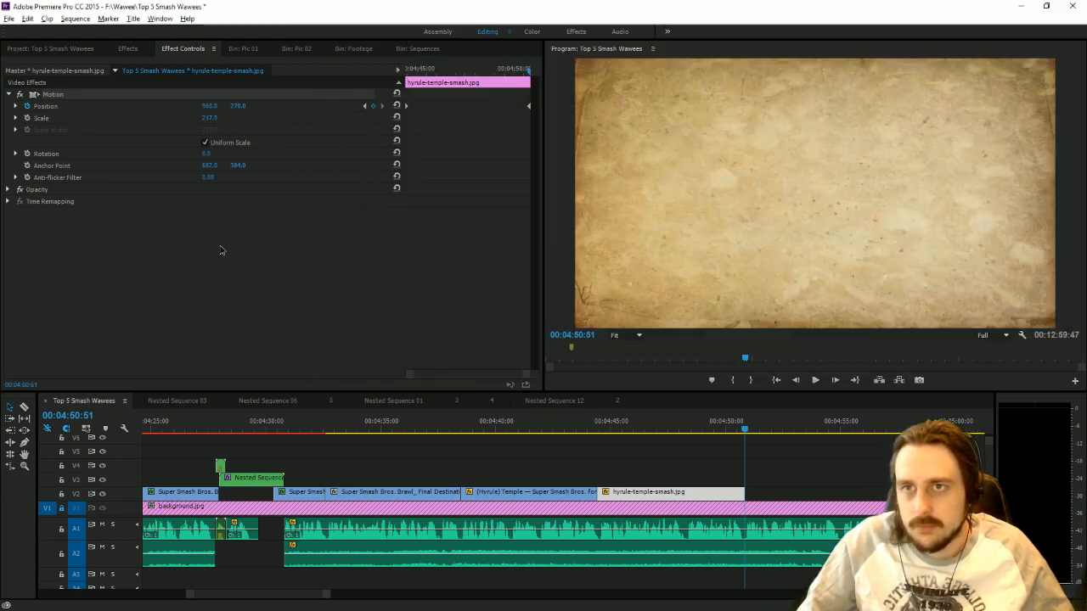
{"action": "left_click", "coordinate": [299, 48]}
{"action": "key", "text": "alt+Tab"}
{"action": "left_click_drag", "start_coordinate": [567, 150], "coordinate": [206, 201]}
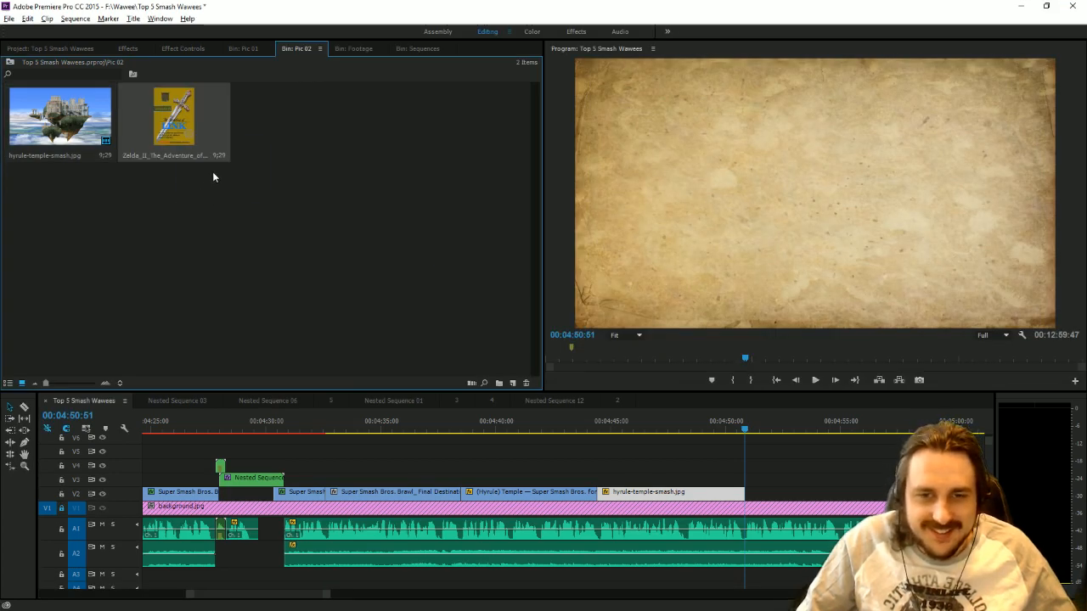
Place the Zelda II cover on V3 and align its start with the narration at 00:04:46:18, above the Hyrule Temple picture.
{"action": "left_click_drag", "start_coordinate": [766, 389], "coordinate": [754, 480]}
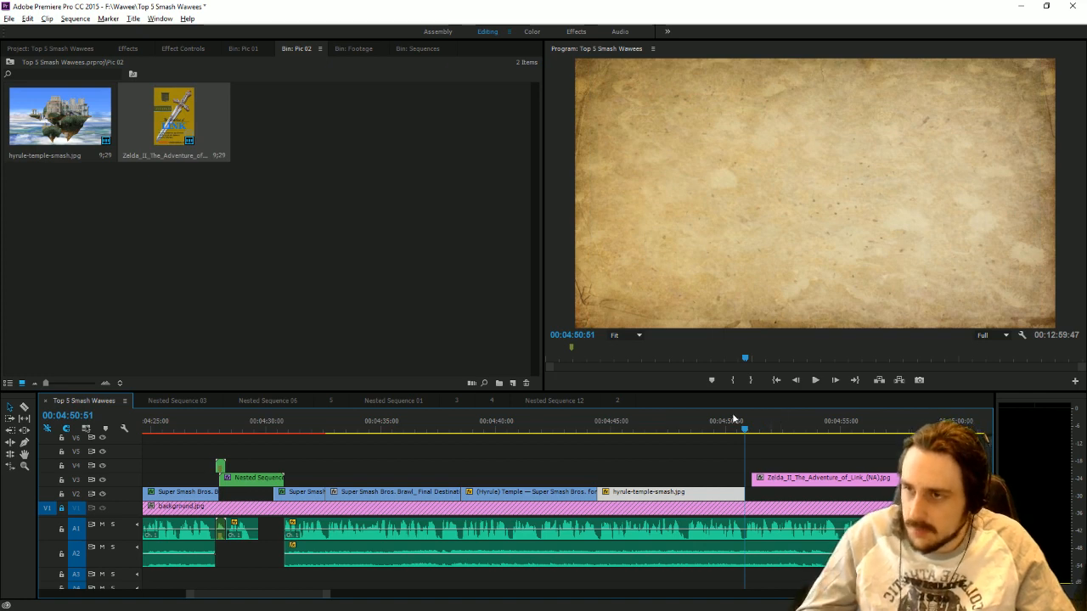
{"action": "left_click_drag", "start_coordinate": [677, 425], "coordinate": [729, 450]}
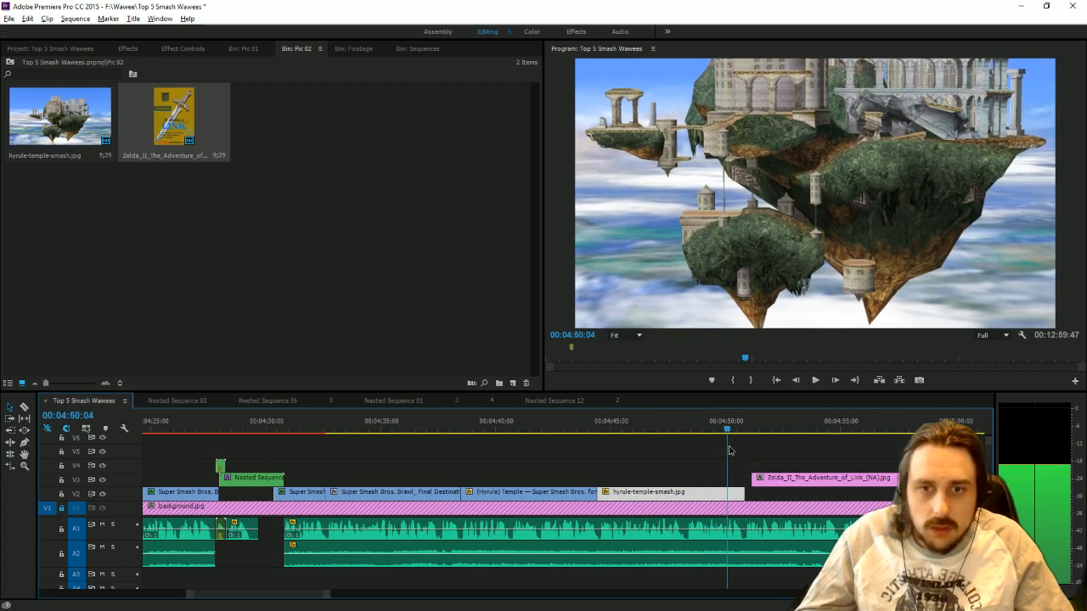
{"action": "left_click_drag", "start_coordinate": [728, 450], "coordinate": [722, 443]}
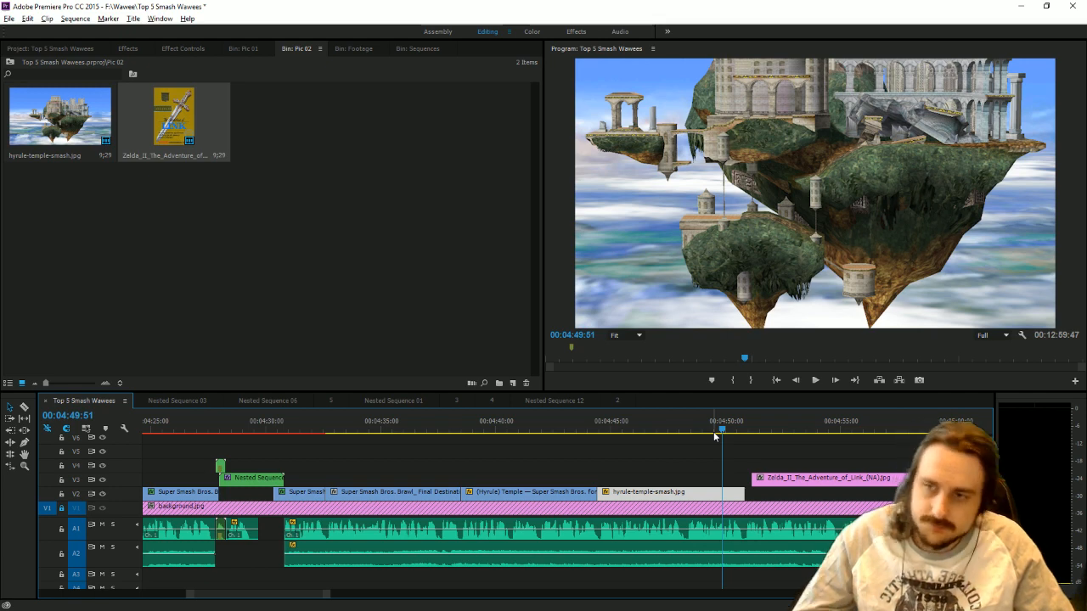
{"action": "left_click_drag", "start_coordinate": [695, 437], "coordinate": [644, 464]}
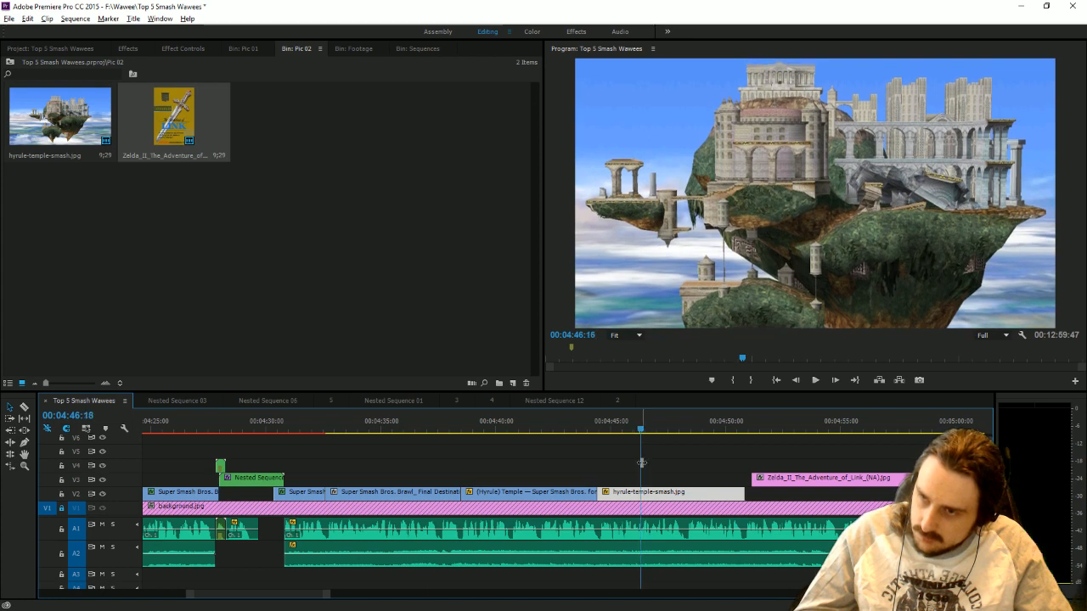
{"action": "left_click_drag", "start_coordinate": [782, 480], "coordinate": [671, 480]}
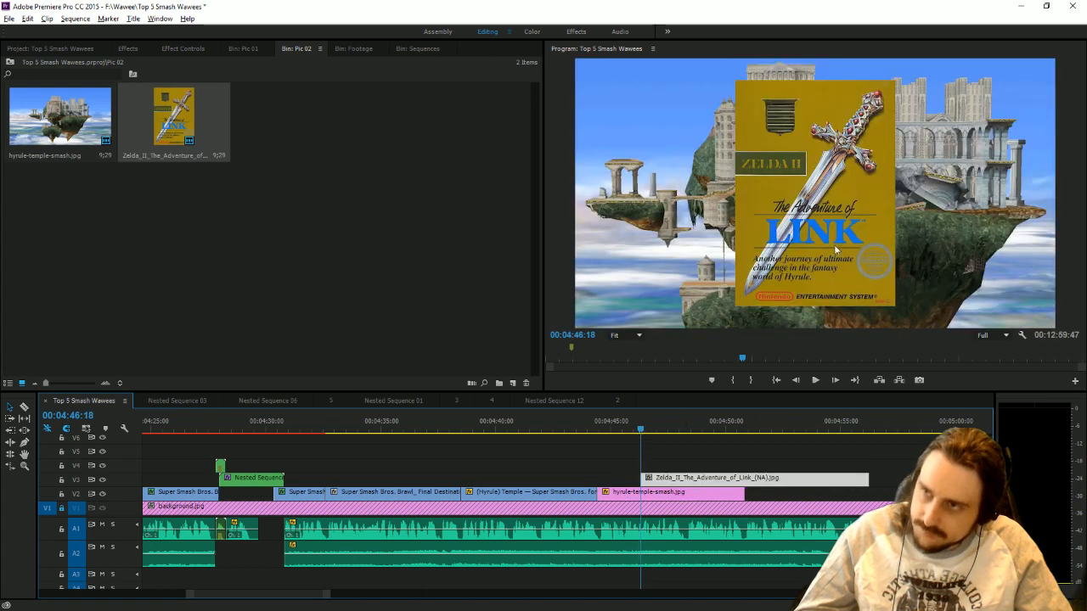
Apply the Toby drop shadow preset to the Zelda II cover clip on V3.
{"action": "left_click", "coordinate": [131, 54]}
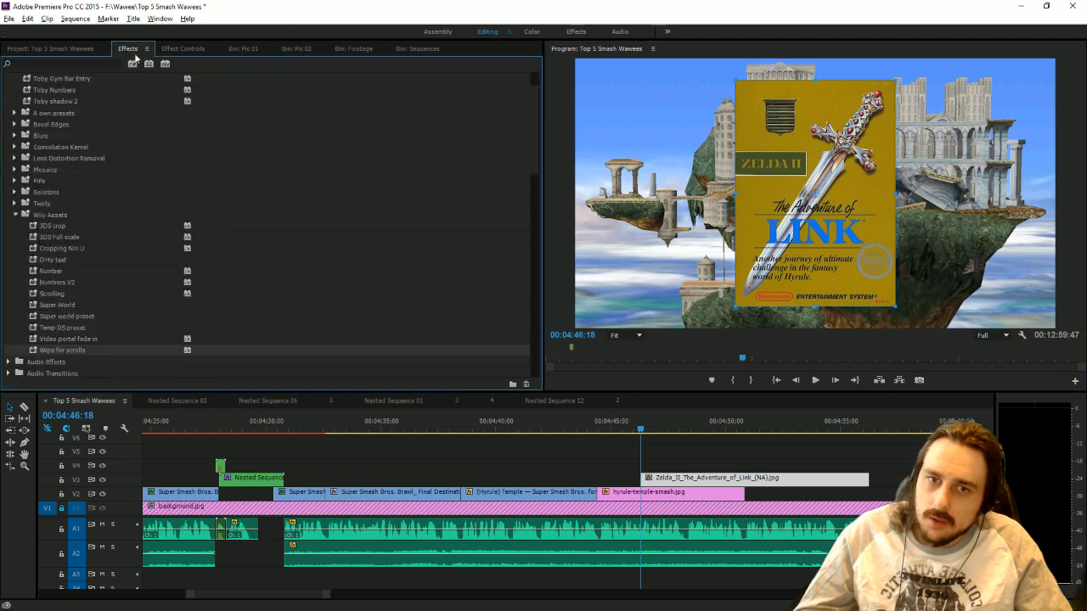
{"action": "scroll", "coordinate": [152, 174], "scroll_direction": "up", "scroll_amount": 2}
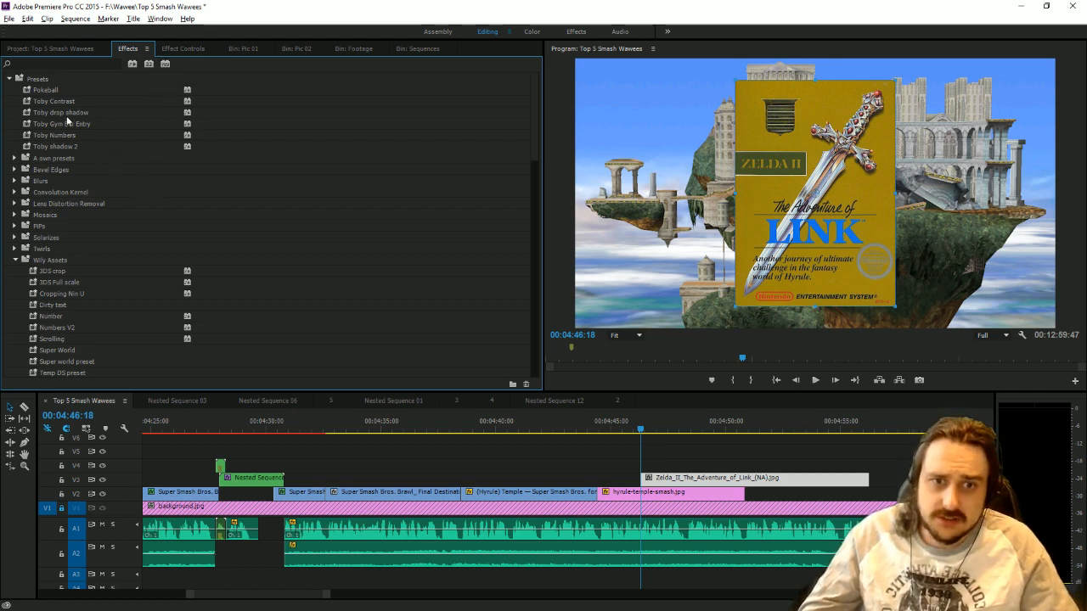
{"action": "left_click_drag", "start_coordinate": [66, 114], "coordinate": [684, 480]}
Move the Zelda II cover completely out of the frame past its right edge.
{"action": "left_click", "coordinate": [768, 214]}
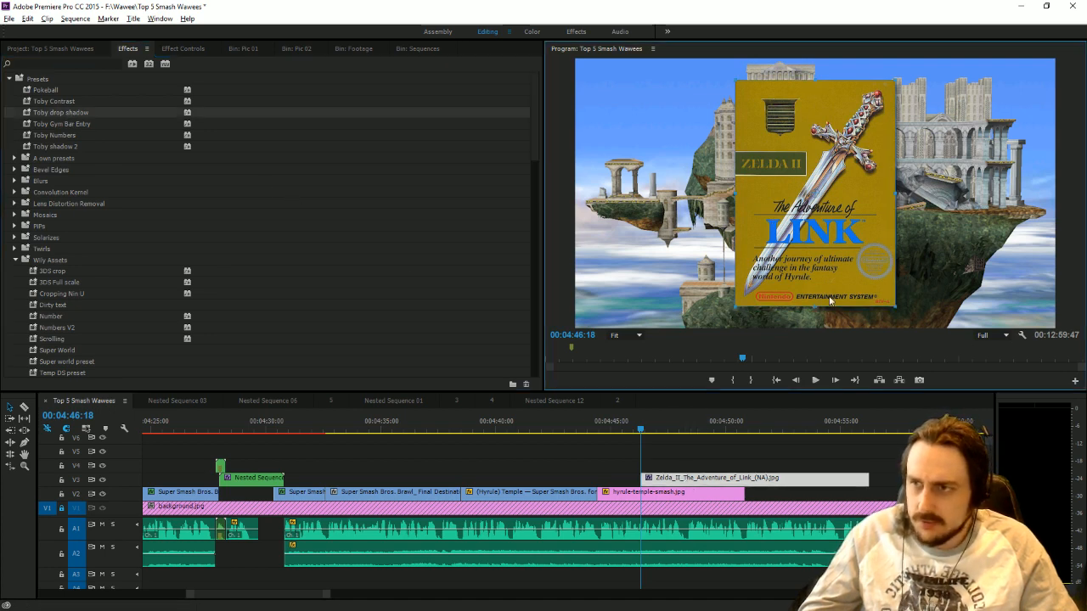
{"action": "left_click_drag", "start_coordinate": [829, 296], "coordinate": [1078, 91]}
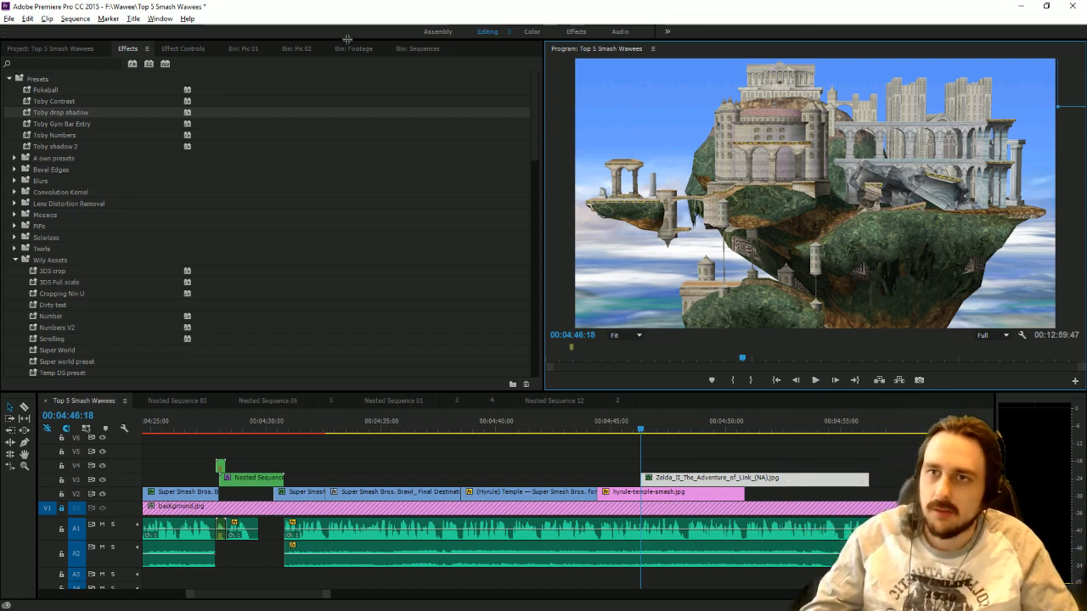
Start keyframing the Zelda II cover's rotation at 00:04:46:18, the start of its clip.
{"action": "left_click", "coordinate": [182, 48]}
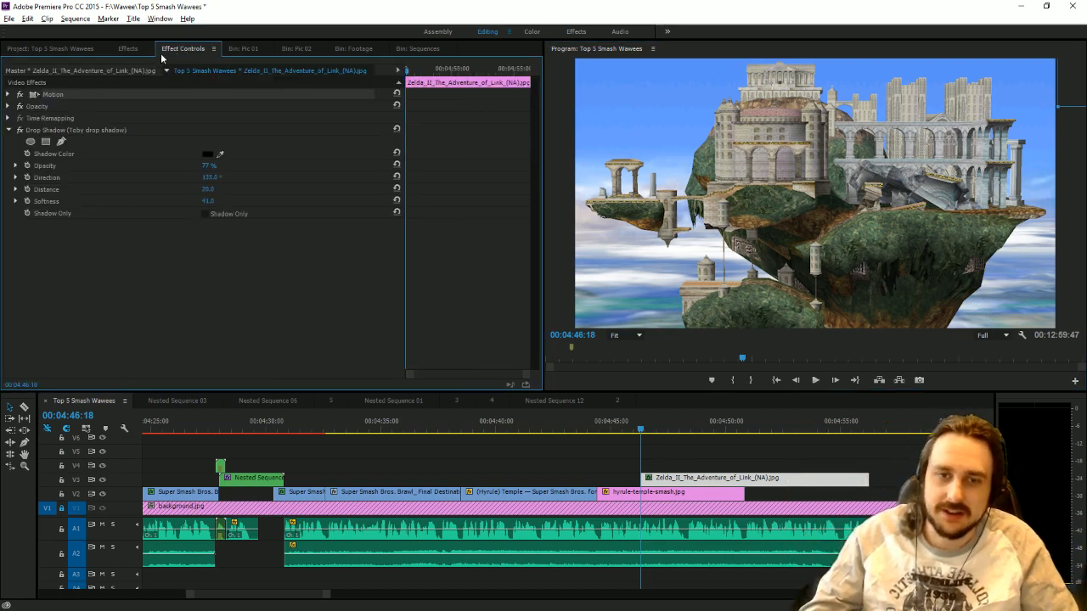
{"action": "left_click", "coordinate": [9, 94]}
{"action": "left_click", "coordinate": [25, 158]}
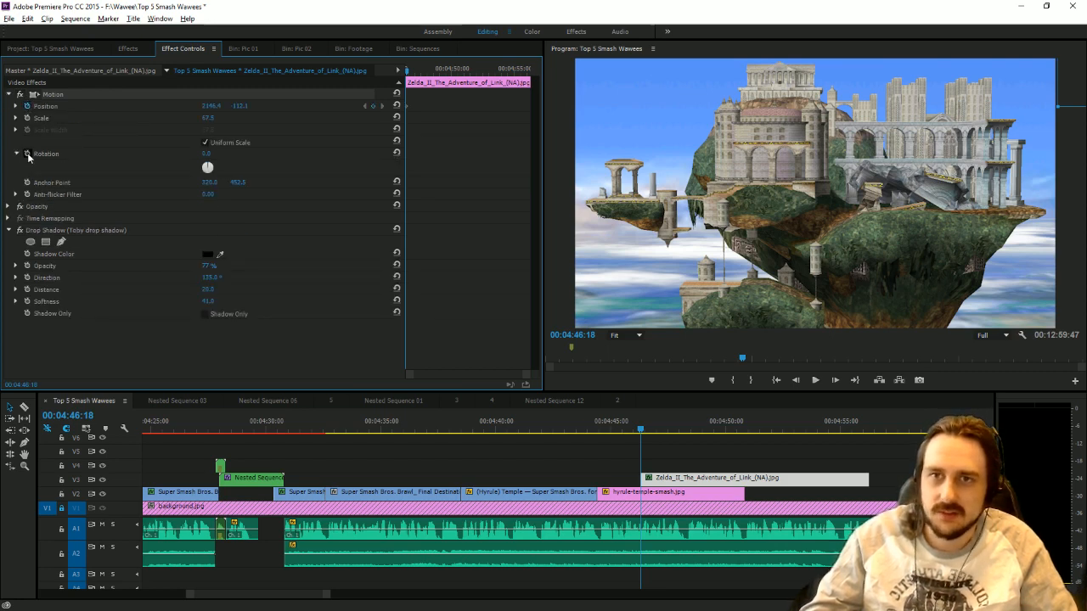
{"action": "left_click", "coordinate": [26, 159]}
{"action": "left_click", "coordinate": [26, 155]}
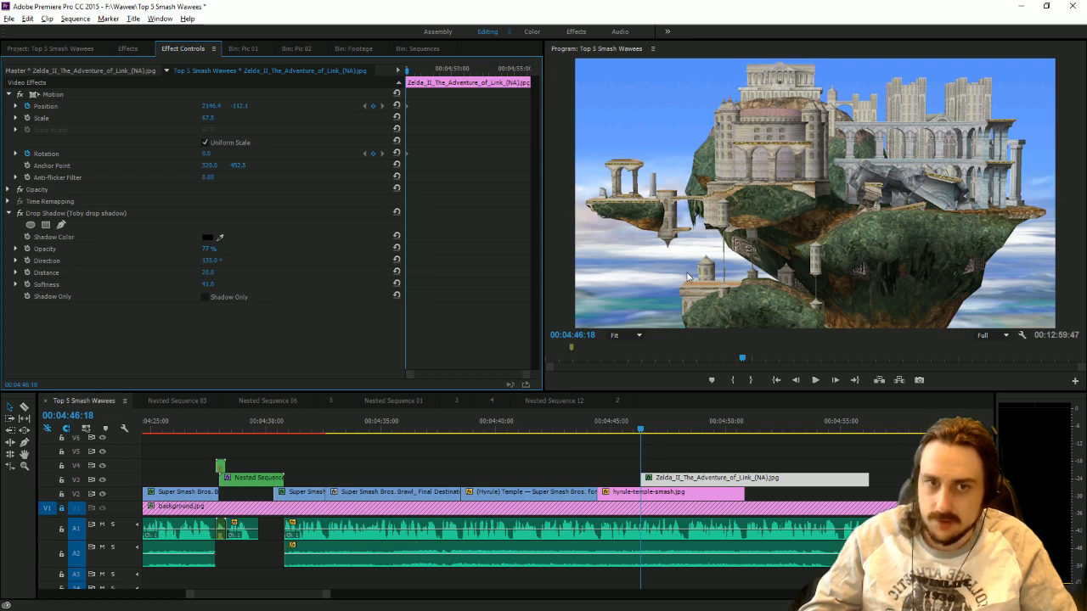
At 00:04:48:19, spin the Zelda II cover by more than a full turn and move it out past the frame's lower-left corner.
{"action": "left_click", "coordinate": [646, 430]}
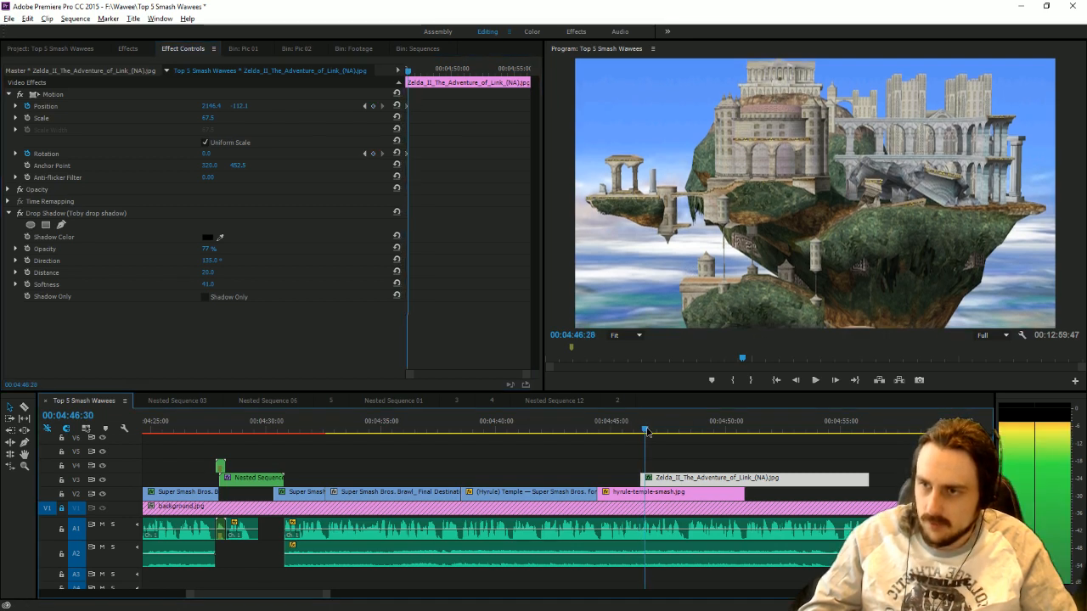
{"action": "left_click_drag", "start_coordinate": [647, 431], "coordinate": [686, 438]}
{"action": "left_click_drag", "start_coordinate": [208, 154], "coordinate": [513, 154]}
{"action": "left_click", "coordinate": [396, 106]}
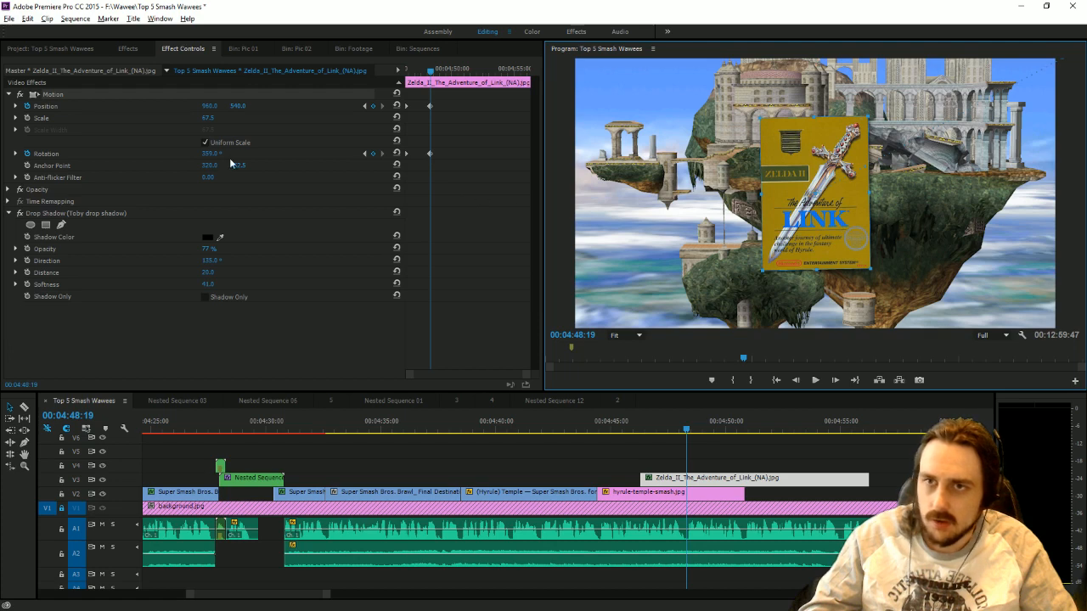
{"action": "left_click_drag", "start_coordinate": [213, 155], "coordinate": [375, 156]}
{"action": "left_click_drag", "start_coordinate": [826, 196], "coordinate": [513, 376]}
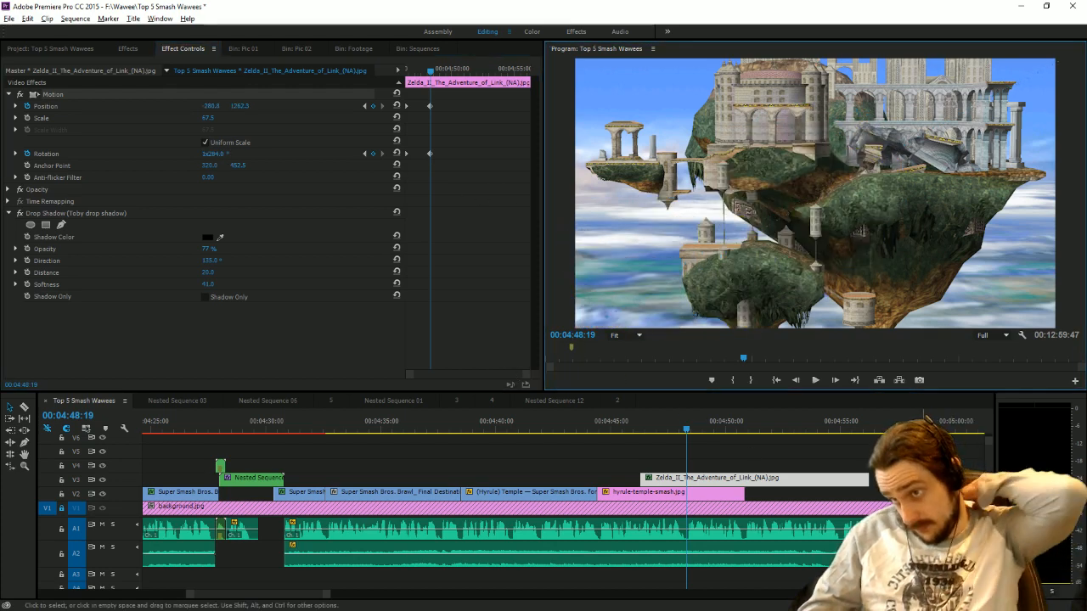
Trim the end of the Zelda II cover clip to 00:04:48:19 and play the narration that follows.
{"action": "left_click_drag", "start_coordinate": [868, 479], "coordinate": [687, 475]}
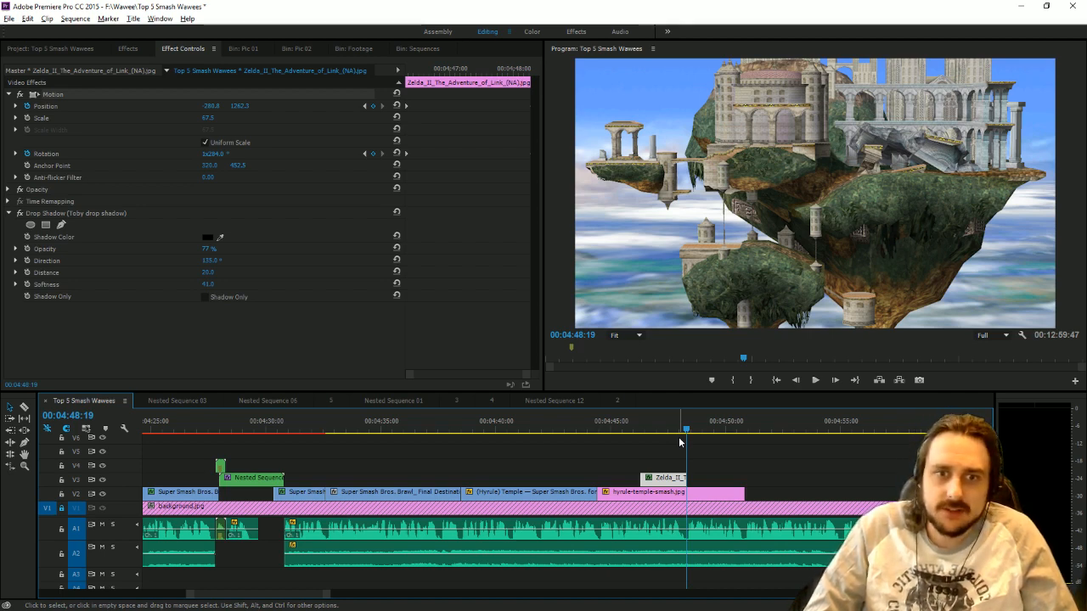
{"action": "left_click", "coordinate": [815, 383]}
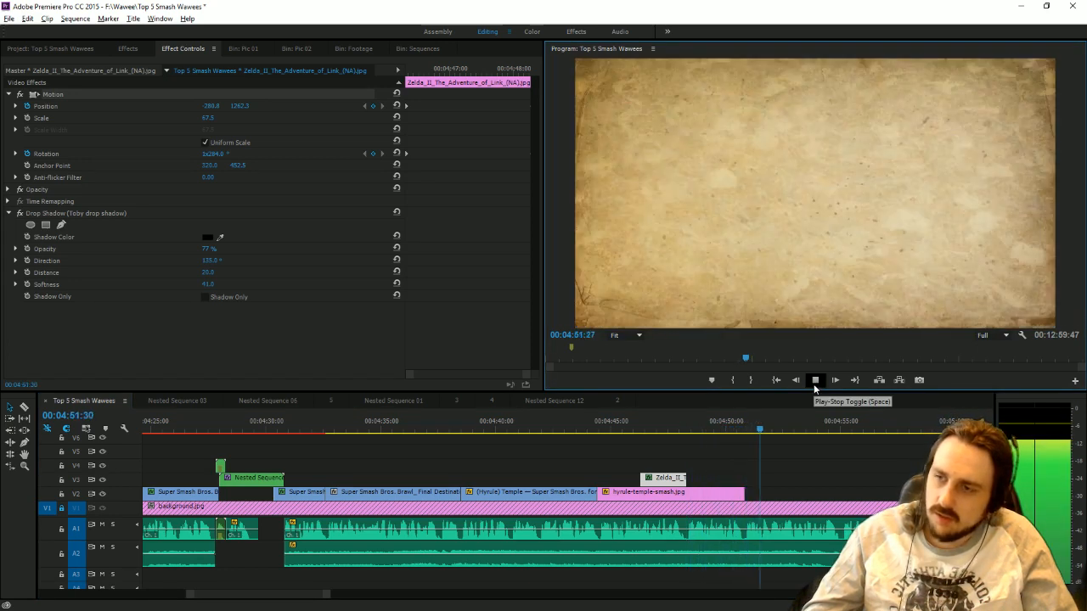
{"action": "left_click", "coordinate": [814, 380]}
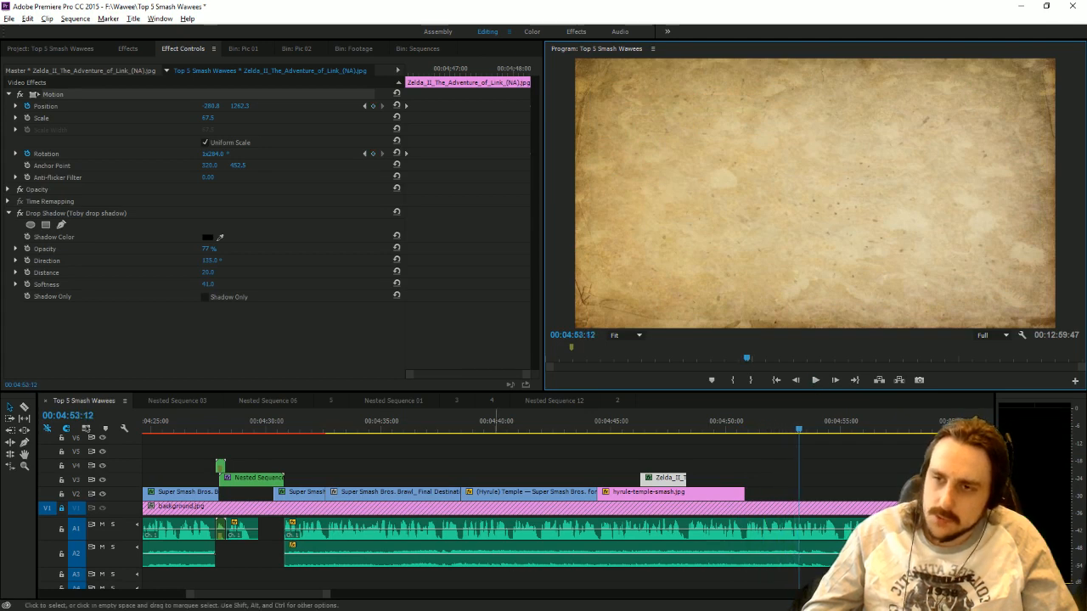
Move the spare (Hyrule) Temple clip earlier on V2 and add the Melee Hyrule Temple footage from the Footage bin after it.
{"action": "left_click_drag", "start_coordinate": [327, 594], "coordinate": [822, 556]}
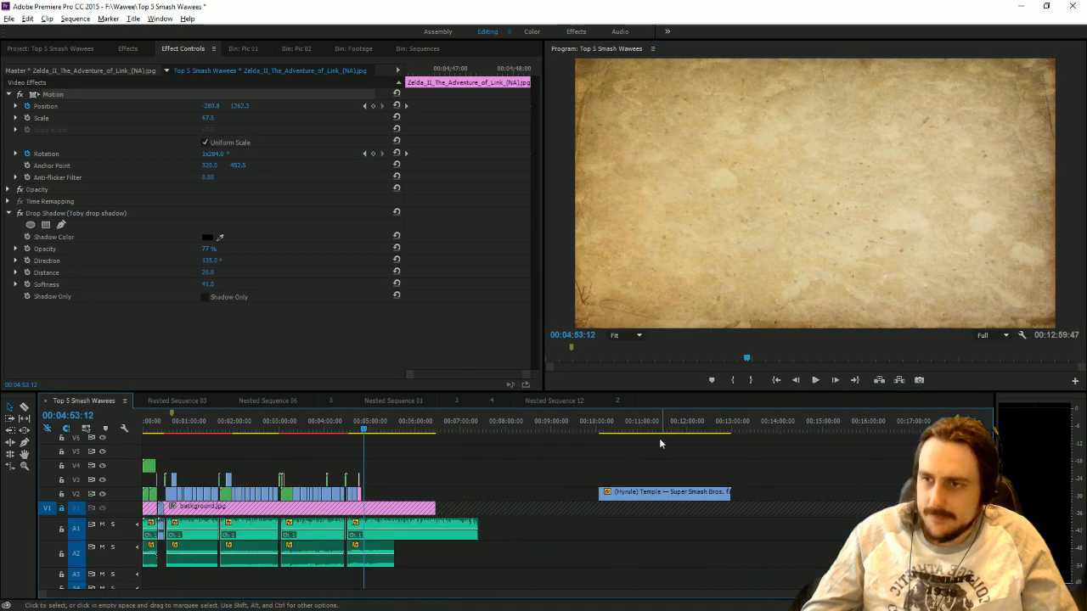
{"action": "left_click_drag", "start_coordinate": [639, 451], "coordinate": [502, 493]}
{"action": "left_click", "coordinate": [354, 48]}
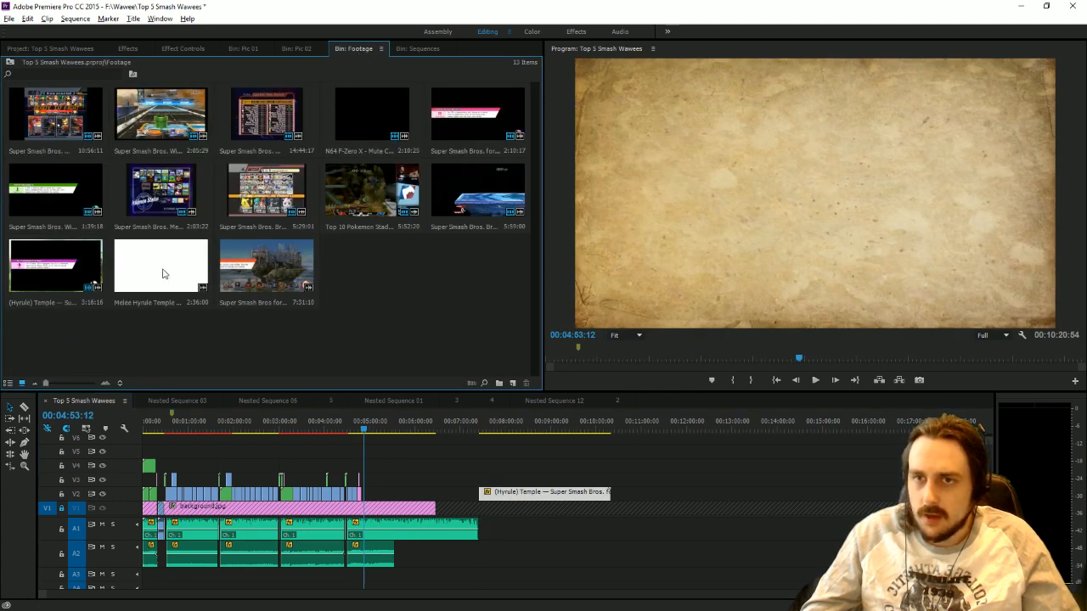
{"action": "left_click_drag", "start_coordinate": [164, 277], "coordinate": [678, 487]}
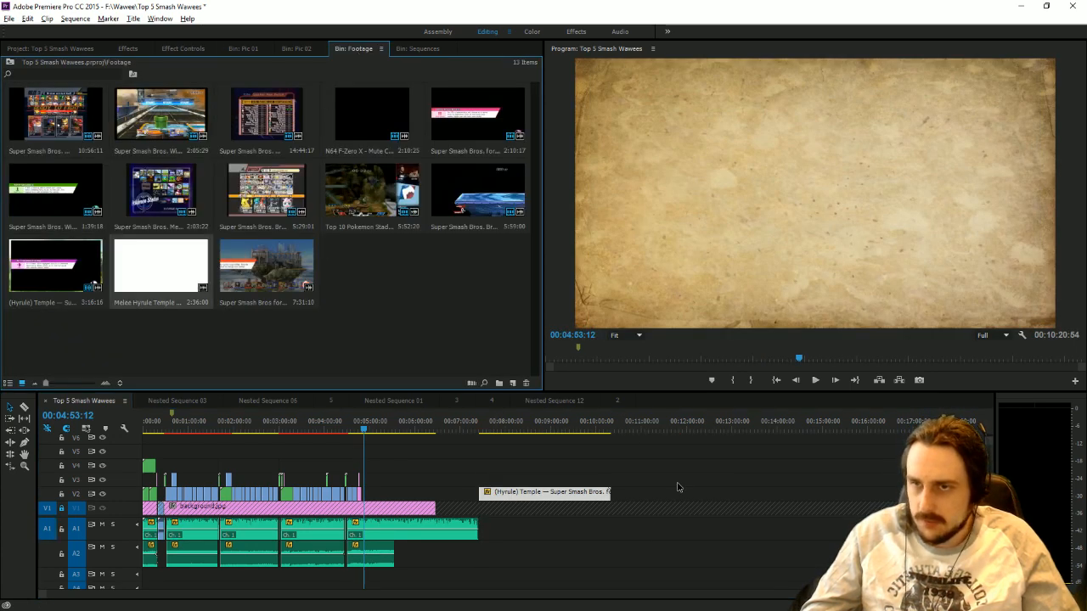
{"action": "left_click", "coordinate": [277, 315]}
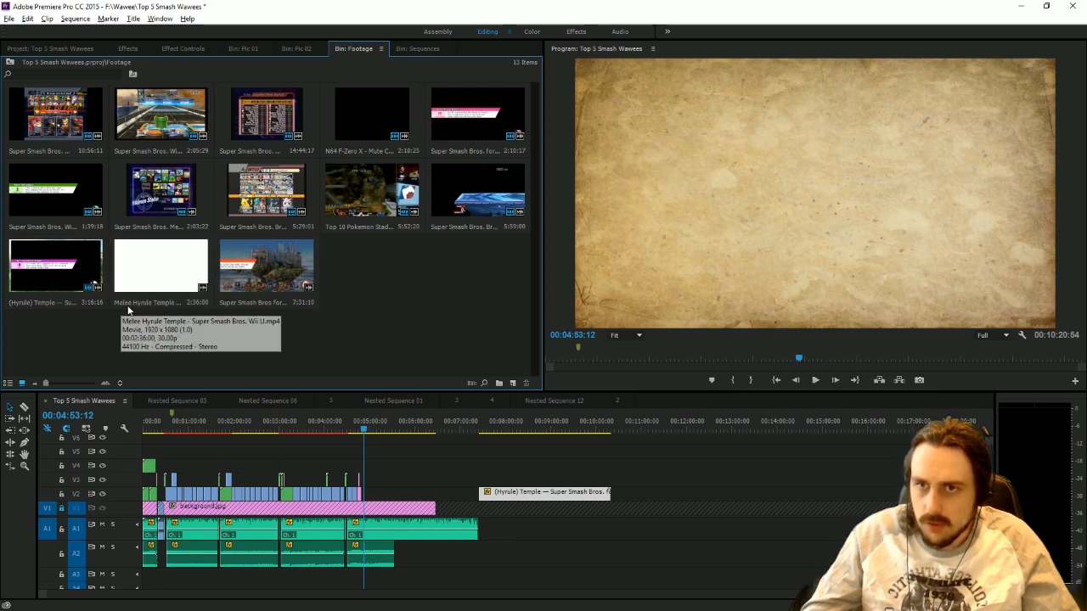
{"action": "left_click", "coordinate": [149, 279]}
{"action": "left_click_drag", "start_coordinate": [189, 279], "coordinate": [695, 520]}
Trim the Melee Hyrule Temple clip's start to 00:13:06:44, move it to V3 just past the temple picture, and shorten its end.
{"action": "left_click", "coordinate": [738, 425]}
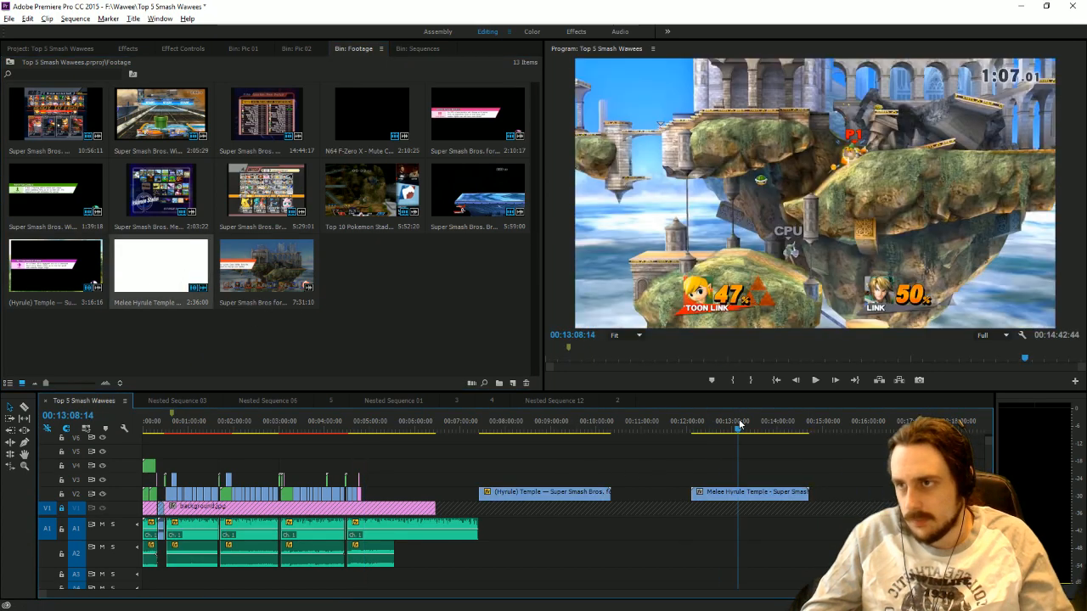
{"action": "left_click_drag", "start_coordinate": [740, 424], "coordinate": [739, 429]}
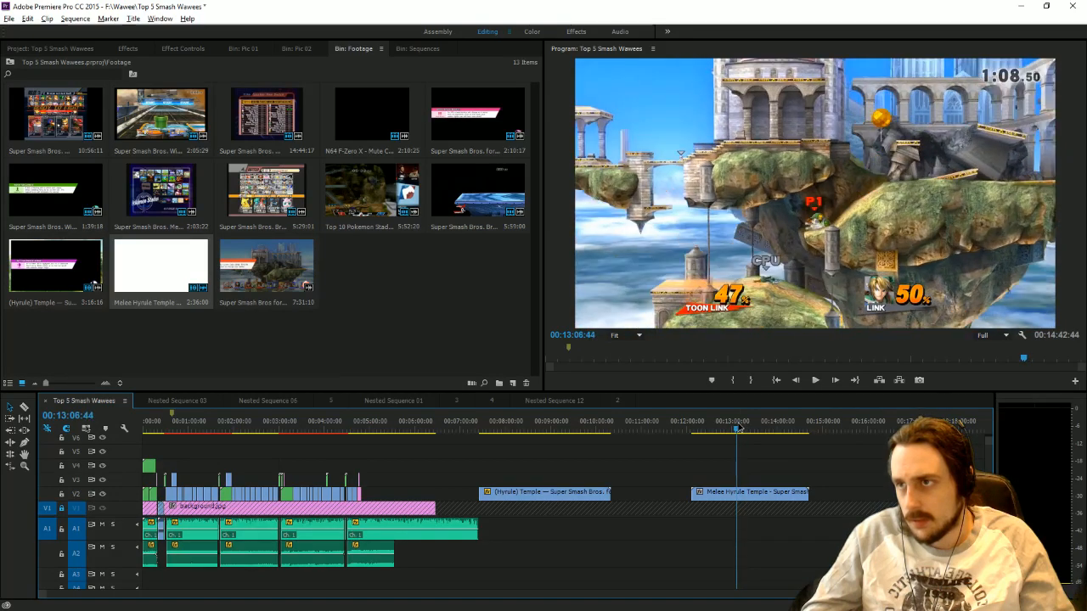
{"action": "left_click_drag", "start_coordinate": [695, 496], "coordinate": [738, 496]}
{"action": "left_click_drag", "start_coordinate": [808, 492], "coordinate": [409, 463]}
{"action": "left_click_drag", "start_coordinate": [397, 486], "coordinate": [391, 479]}
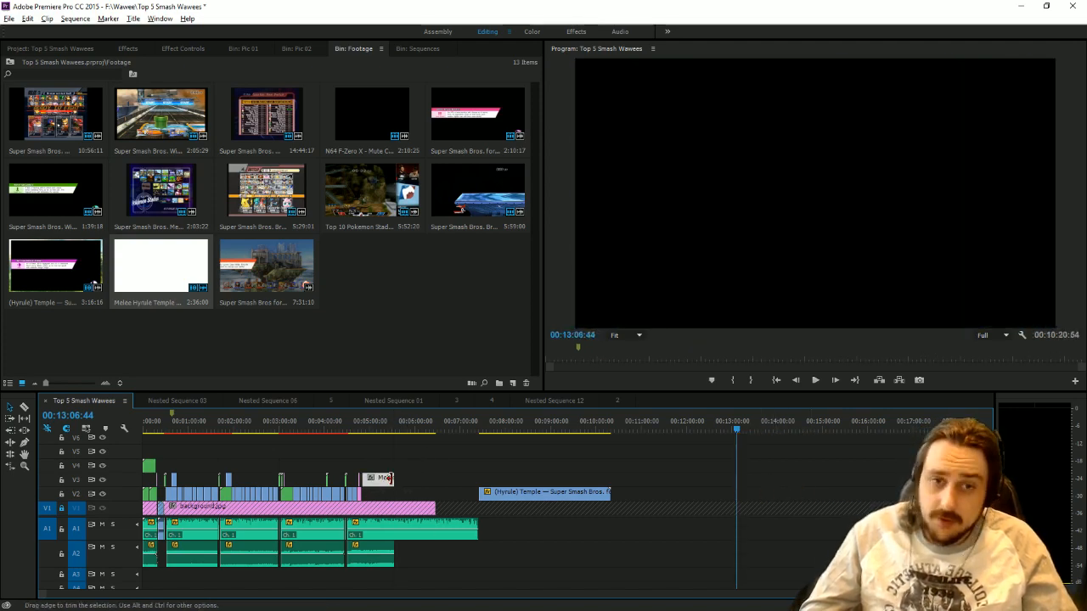
Move the Melee Hyrule Temple clip onto V2 directly after the temple picture and shorten its end to about 00:04:58.
{"action": "left_click", "coordinate": [373, 424]}
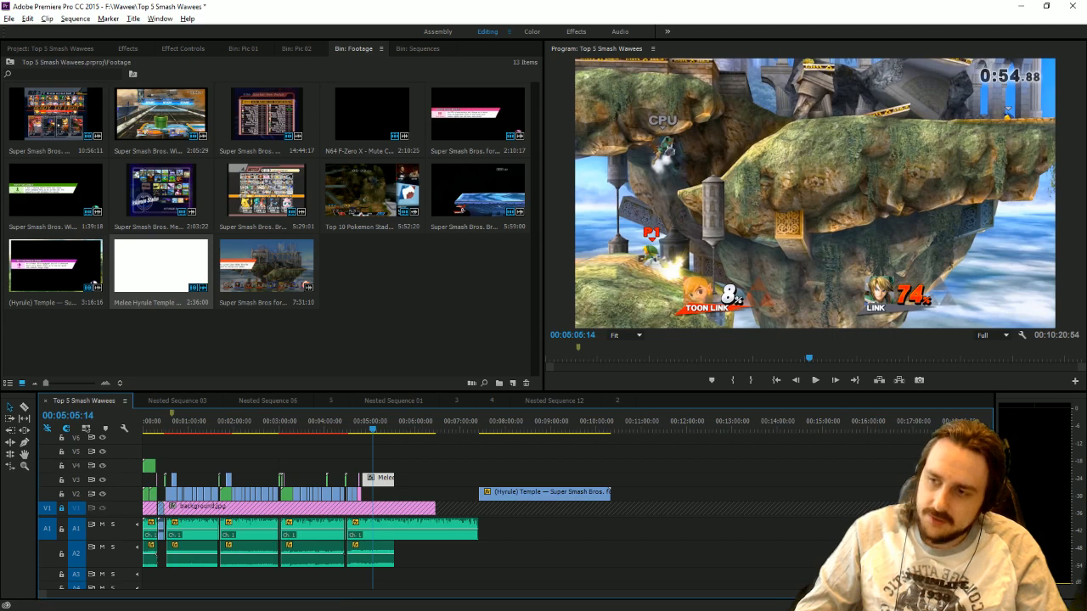
{"action": "key", "text": "equal"}
{"action": "key", "text": "equal"}
{"action": "key", "text": "equal"}
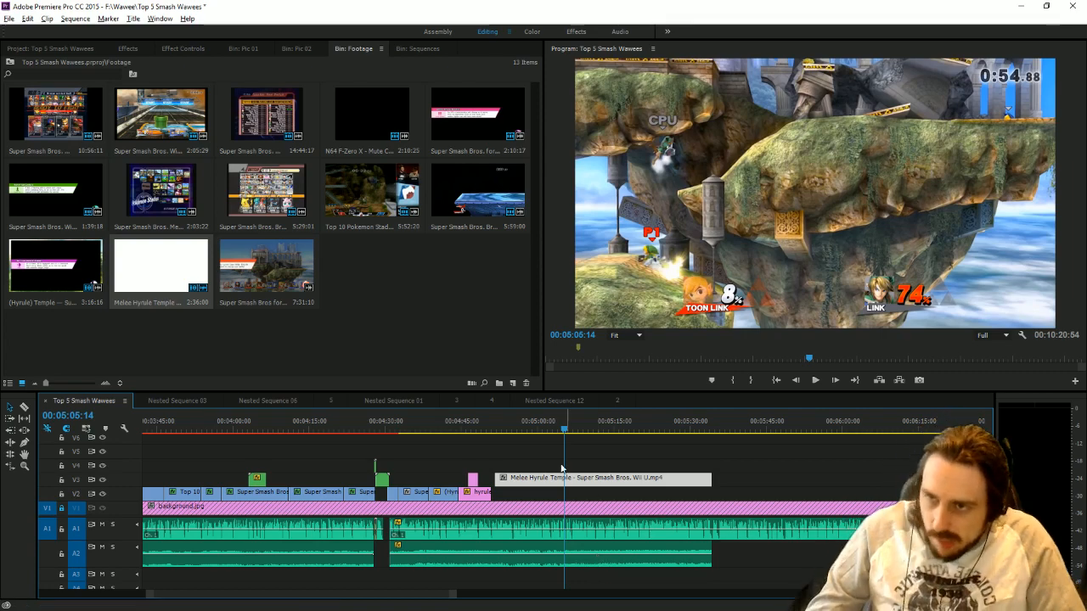
{"action": "left_click_drag", "start_coordinate": [533, 480], "coordinate": [530, 499]}
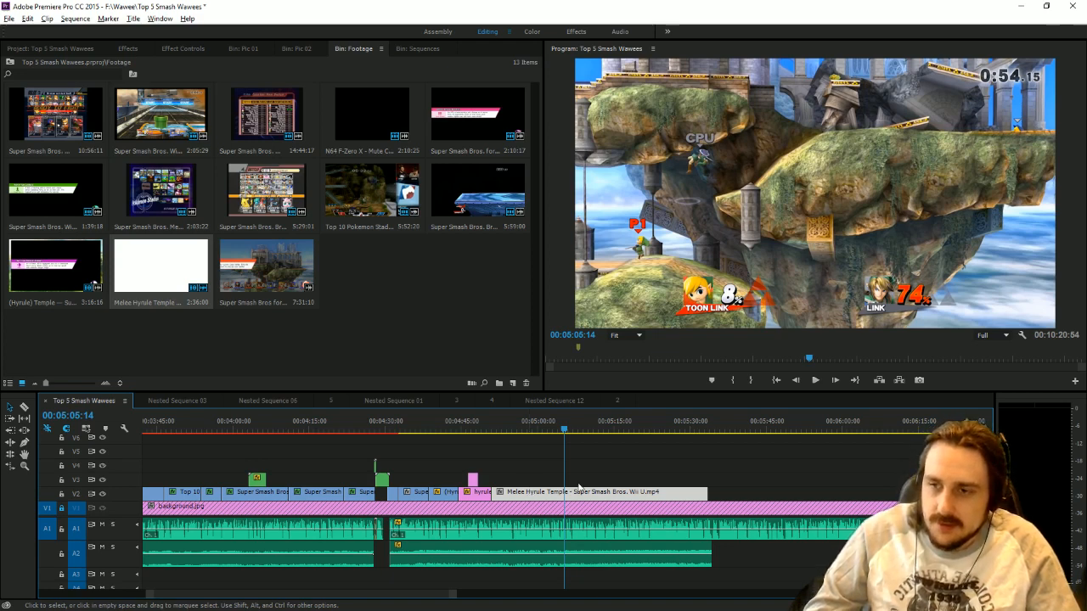
{"action": "left_click_drag", "start_coordinate": [707, 492], "coordinate": [532, 486]}
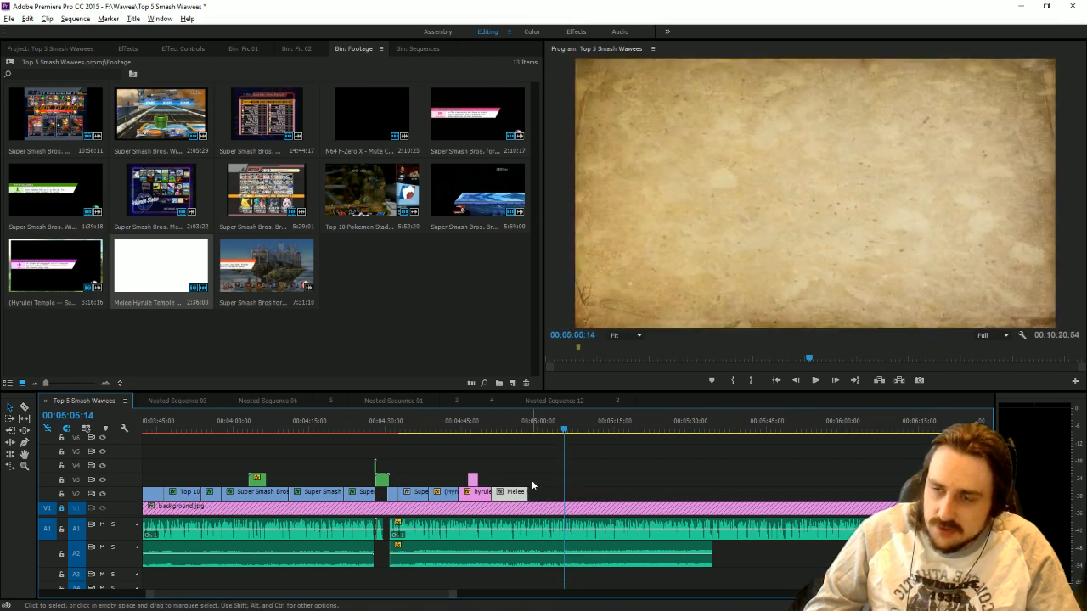
Play the Melee Hyrule Temple clip against the narration and trim its end to 00:04:56:35.
{"action": "left_click", "coordinate": [494, 429]}
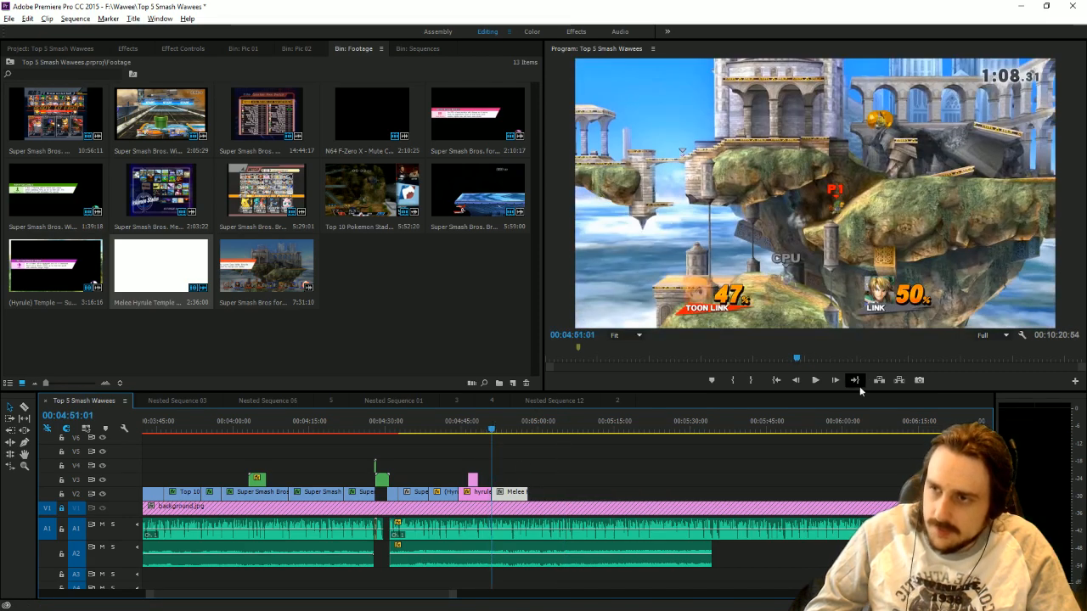
{"action": "left_click", "coordinate": [816, 381]}
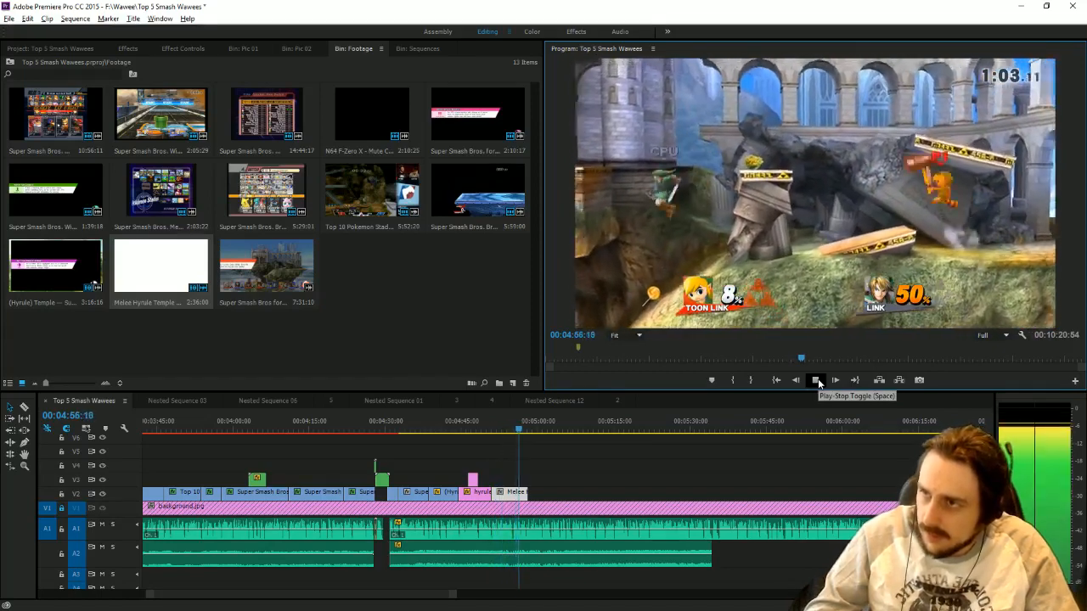
{"action": "left_click_drag", "start_coordinate": [453, 596], "coordinate": [393, 598]}
{"action": "left_click_drag", "start_coordinate": [535, 429], "coordinate": [552, 429]}
{"action": "left_click_drag", "start_coordinate": [569, 493], "coordinate": [552, 492]}
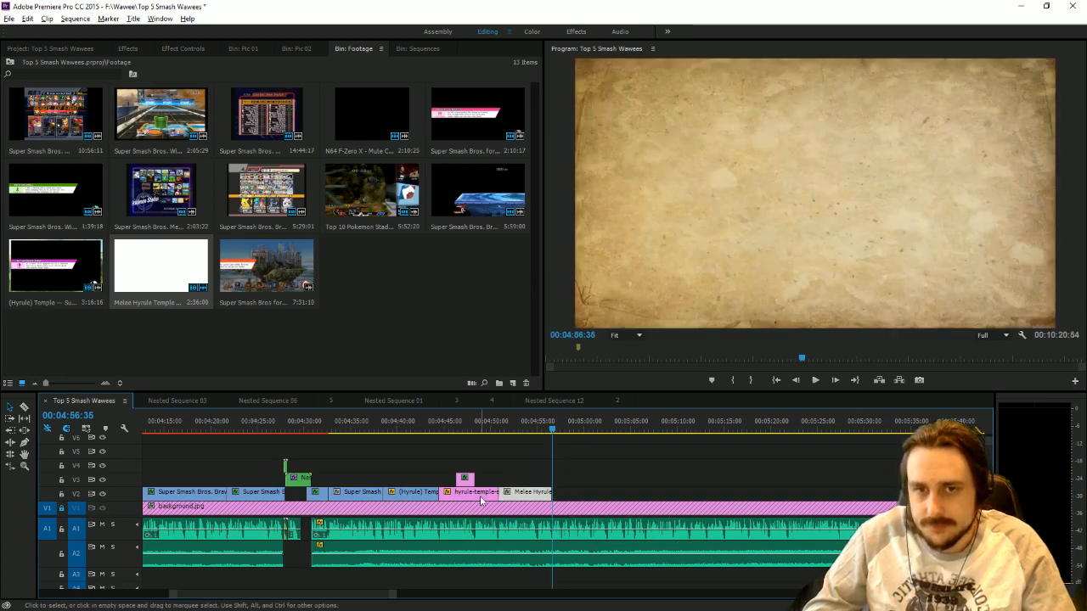
Duplicate hyrule-temple-smash.jpg on V2 directly after the Melee Hyrule Temple clip and extend its end to about 00:05:19.
{"action": "left_click", "coordinate": [480, 494]}
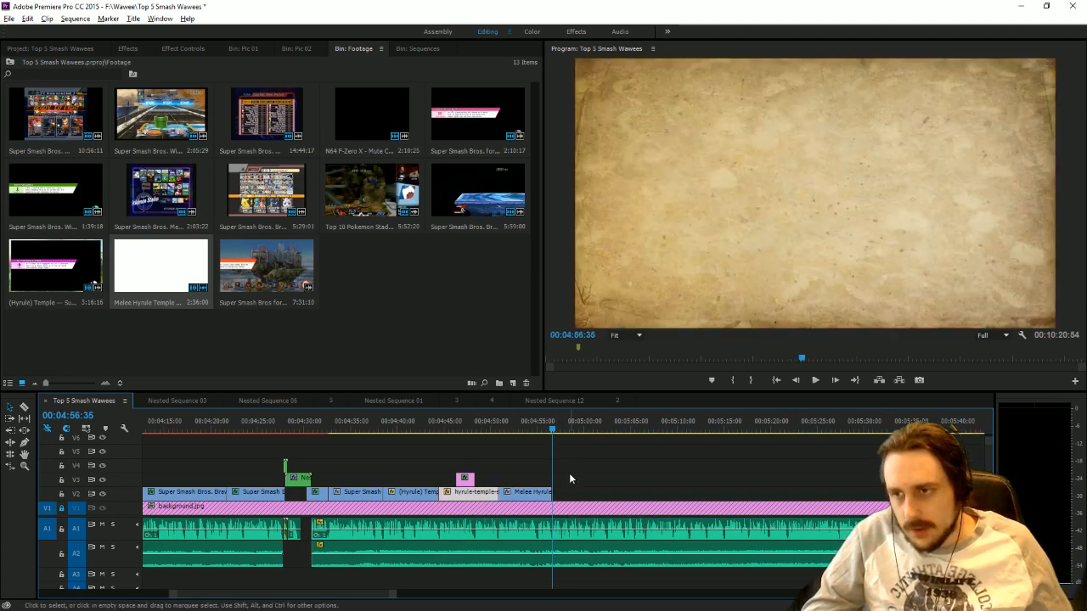
{"action": "left_click", "coordinate": [244, 276]}
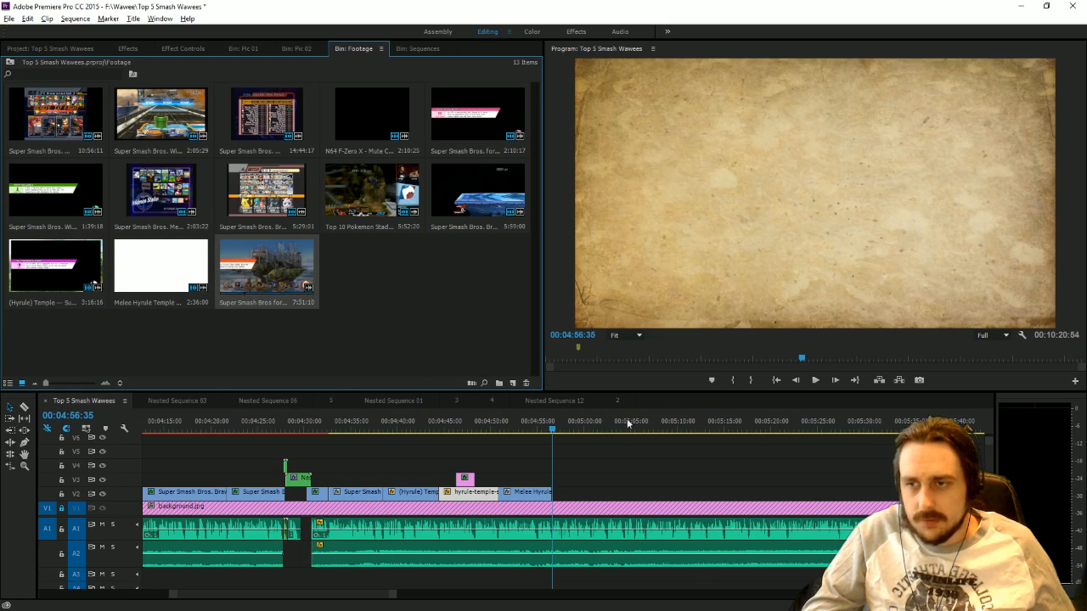
{"action": "left_click_drag", "start_coordinate": [244, 276], "coordinate": [617, 482]}
{"action": "left_click", "coordinate": [563, 423]}
{"action": "left_click_drag", "start_coordinate": [562, 423], "coordinate": [607, 440]}
{"action": "left_click_drag", "start_coordinate": [606, 491], "coordinate": [765, 492]}
{"action": "key", "text": "Up"}
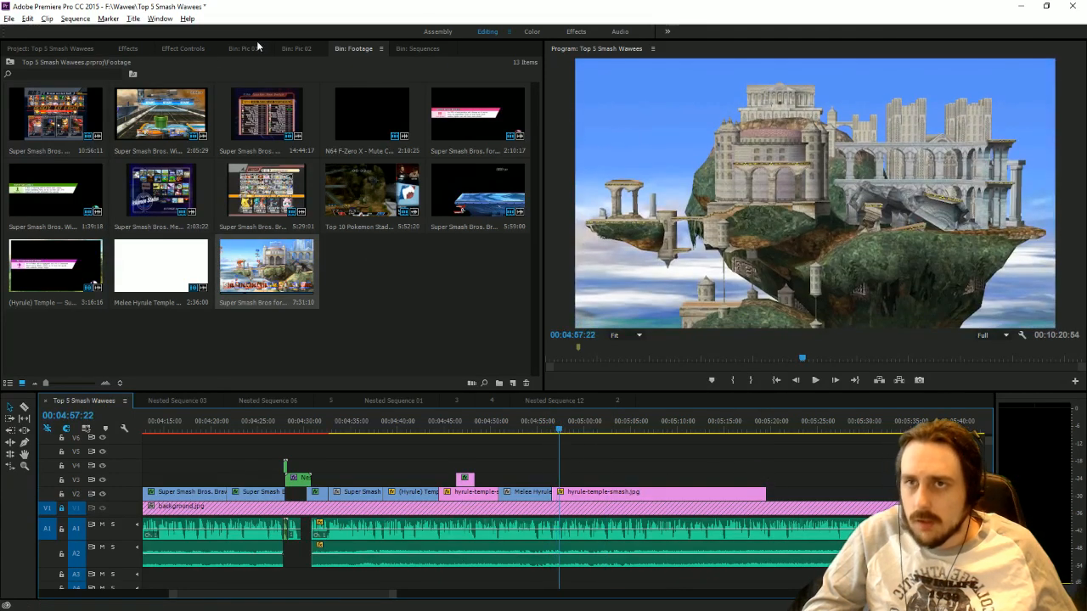
Delete the position keyframes of the second temple picture, then set its vertical position to 450 and its scale to 193.
{"action": "left_click", "coordinate": [182, 49]}
{"action": "left_click", "coordinate": [588, 492]}
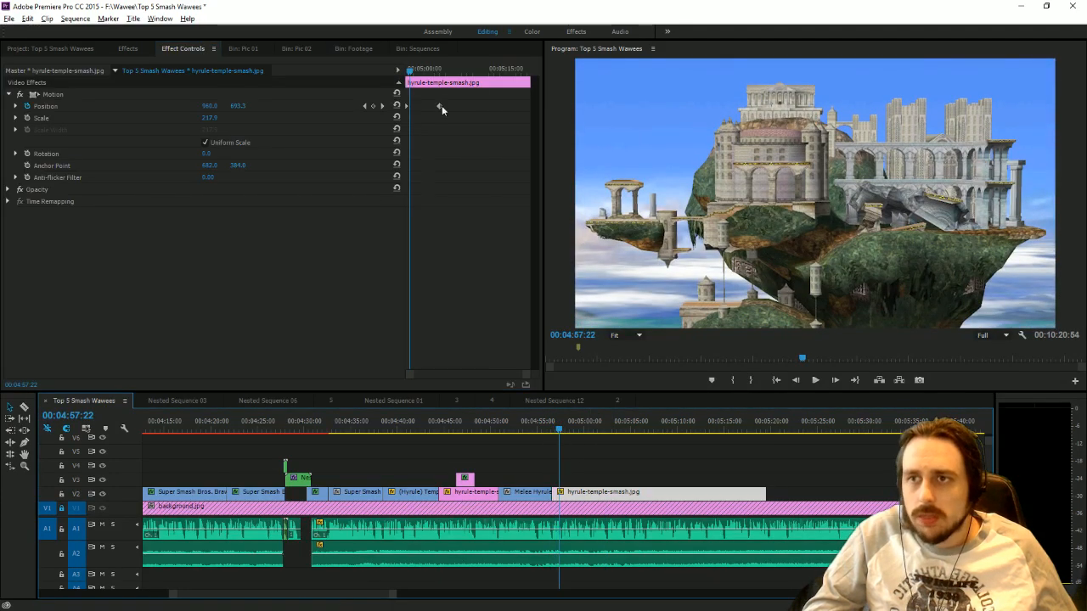
{"action": "left_click_drag", "start_coordinate": [447, 112], "coordinate": [161, 25]}
{"action": "key", "text": "Delete"}
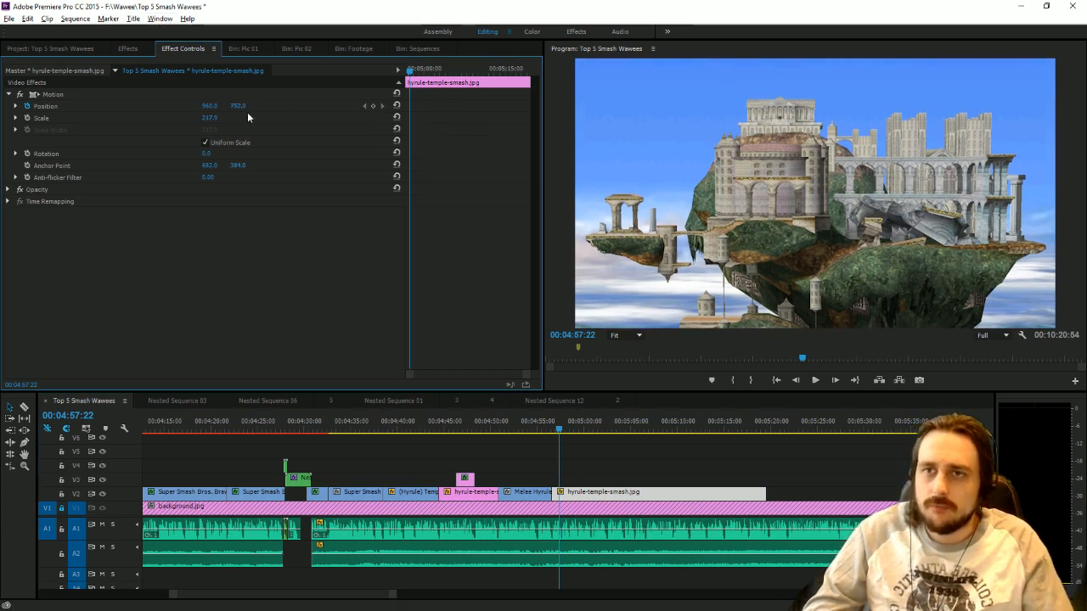
{"action": "left_click_drag", "start_coordinate": [240, 106], "coordinate": [199, 107]}
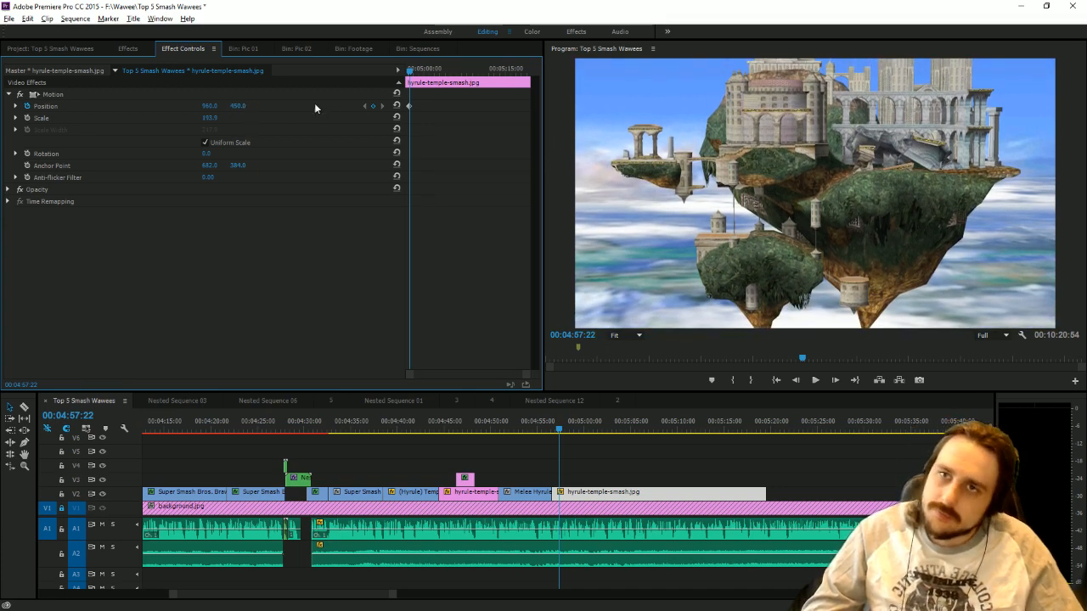
Place painted blue arrow.png on V3 at the start of the second temple picture and apply the Toby drop shadow preset to it.
{"action": "left_click", "coordinate": [100, 50]}
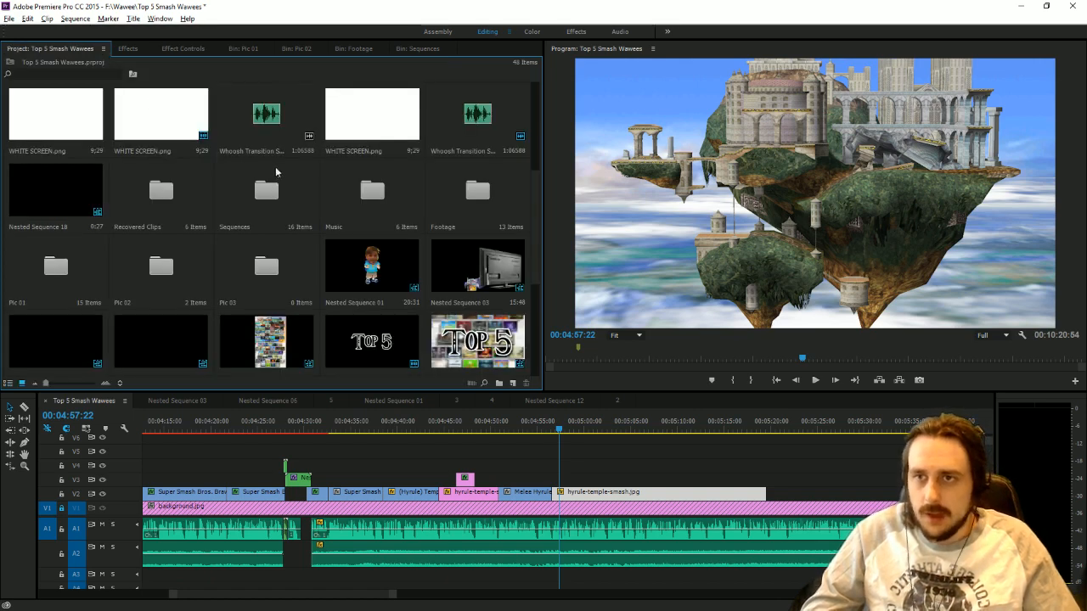
{"action": "scroll", "coordinate": [275, 167], "scroll_direction": "down", "scroll_amount": 5}
{"action": "left_click_drag", "start_coordinate": [280, 194], "coordinate": [558, 477]}
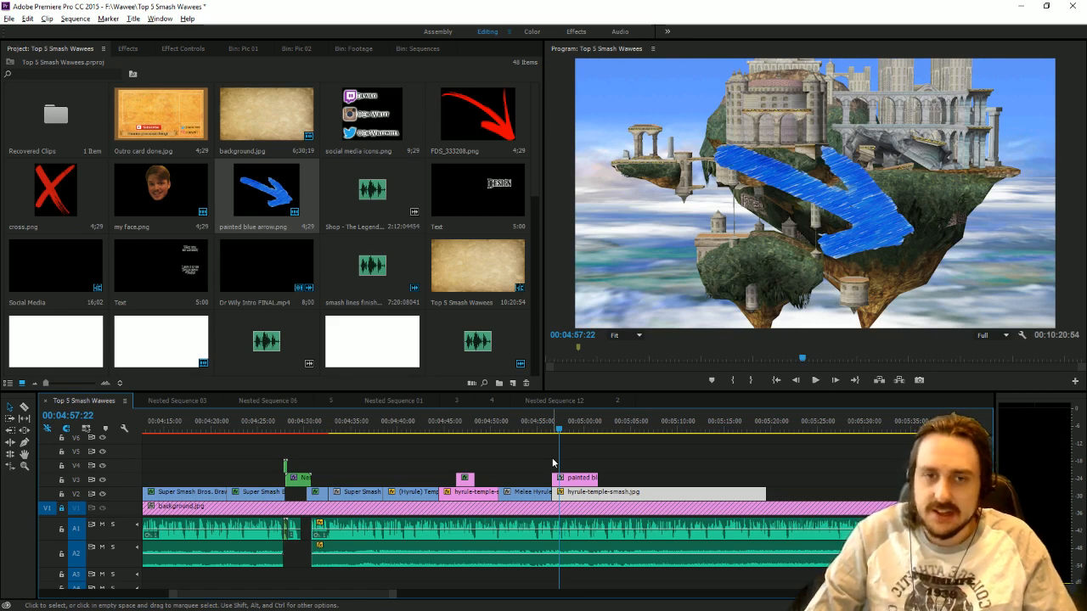
{"action": "left_click", "coordinate": [127, 49]}
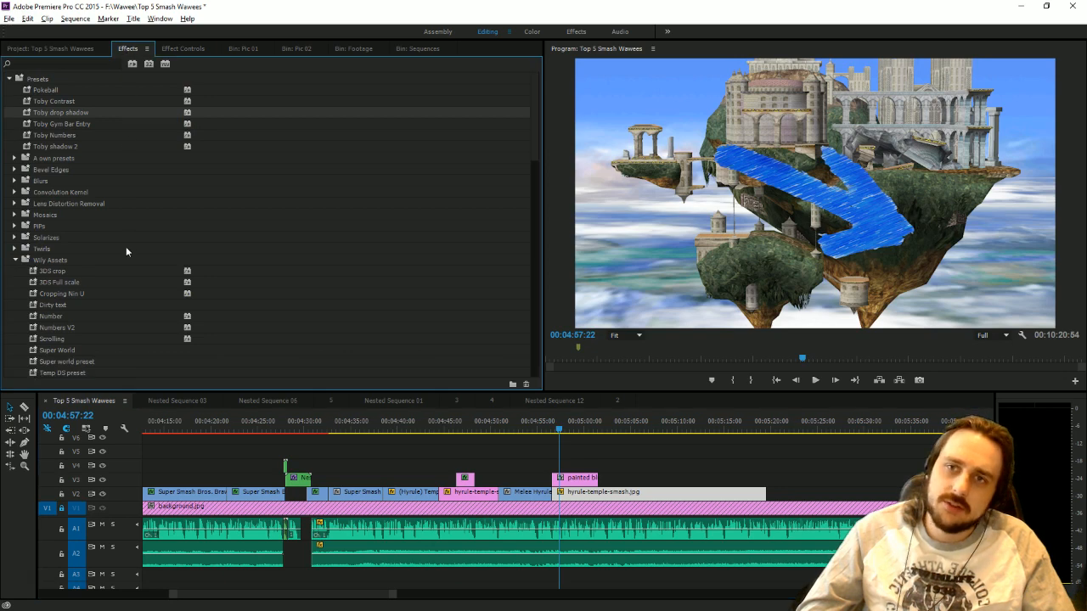
{"action": "left_click", "coordinate": [587, 477]}
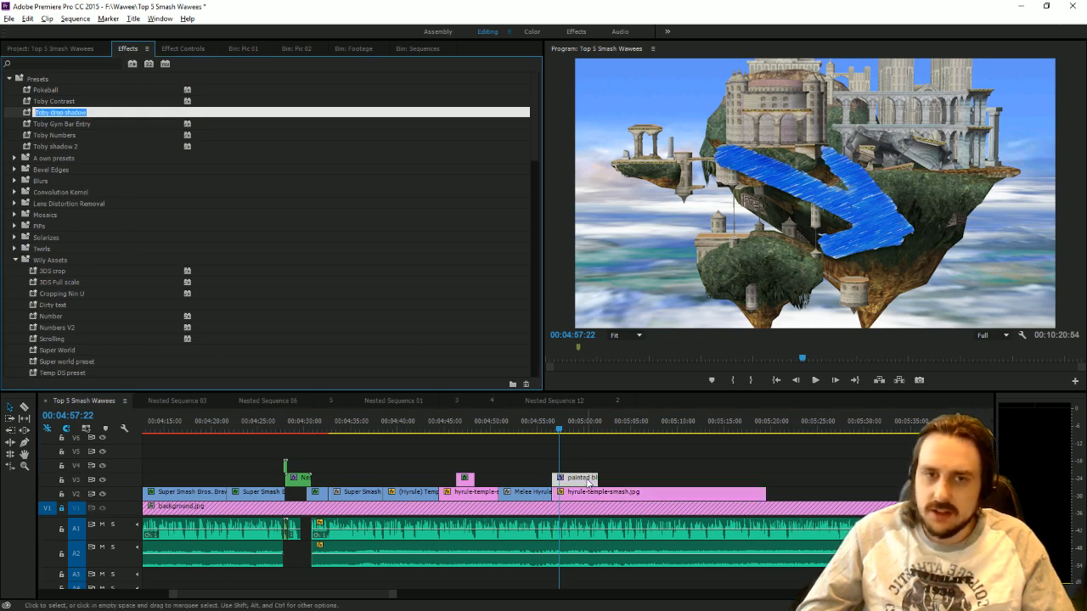
Shrink the blue arrow to about 37% scale, rotate it to about -143° and place it below the temple's far right edge.
{"action": "left_click", "coordinate": [830, 204]}
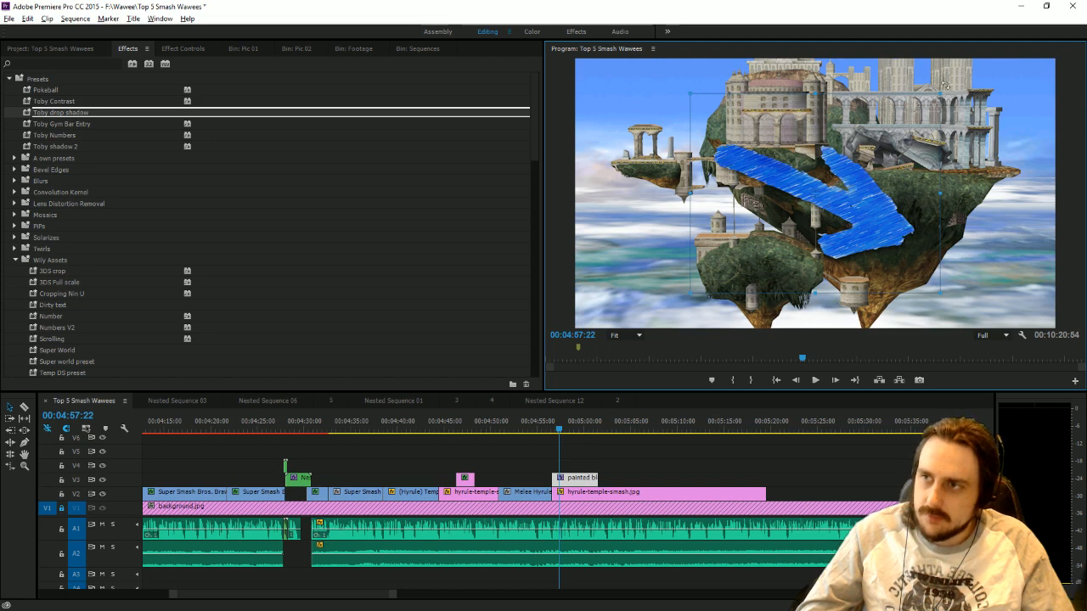
{"action": "left_click_drag", "start_coordinate": [948, 88], "coordinate": [804, 82]}
{"action": "left_click_drag", "start_coordinate": [863, 225], "coordinate": [919, 245]}
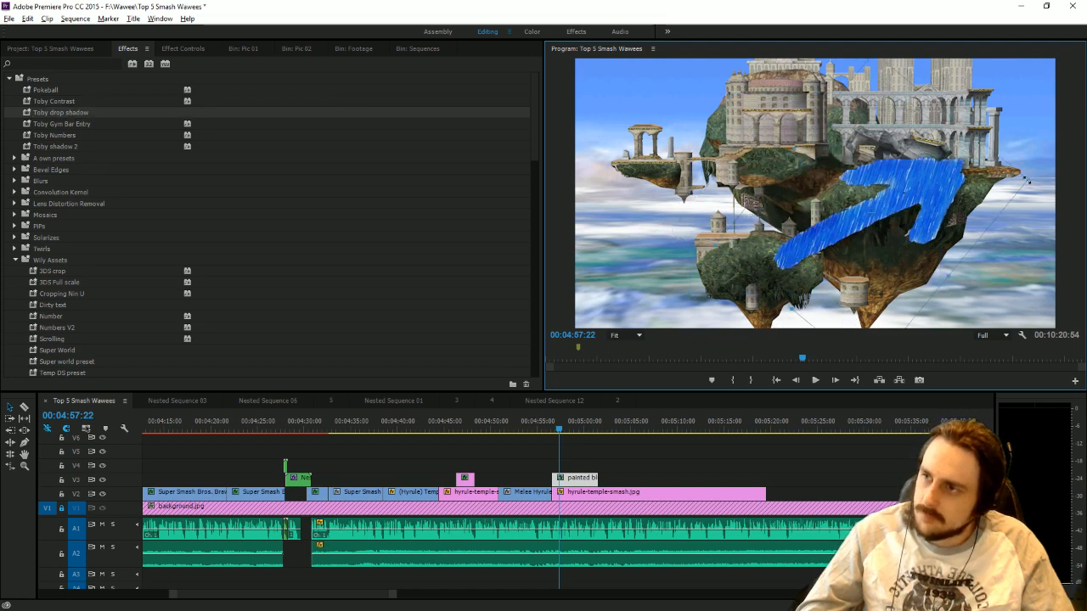
{"action": "left_click_drag", "start_coordinate": [1027, 180], "coordinate": [968, 191]}
{"action": "left_click_drag", "start_coordinate": [914, 223], "coordinate": [917, 95]}
{"action": "left_click_drag", "start_coordinate": [964, 234], "coordinate": [1001, 212]}
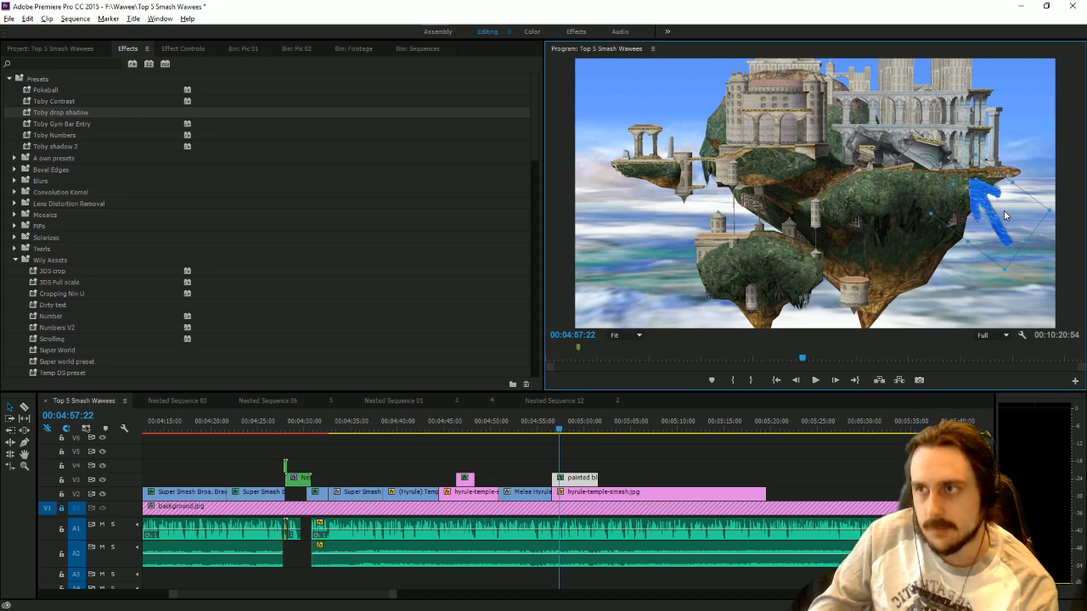
Turn on scale and rotation keyframing for the arrow and move both keyframes to 00:04:57:00.
{"action": "left_click", "coordinate": [182, 49]}
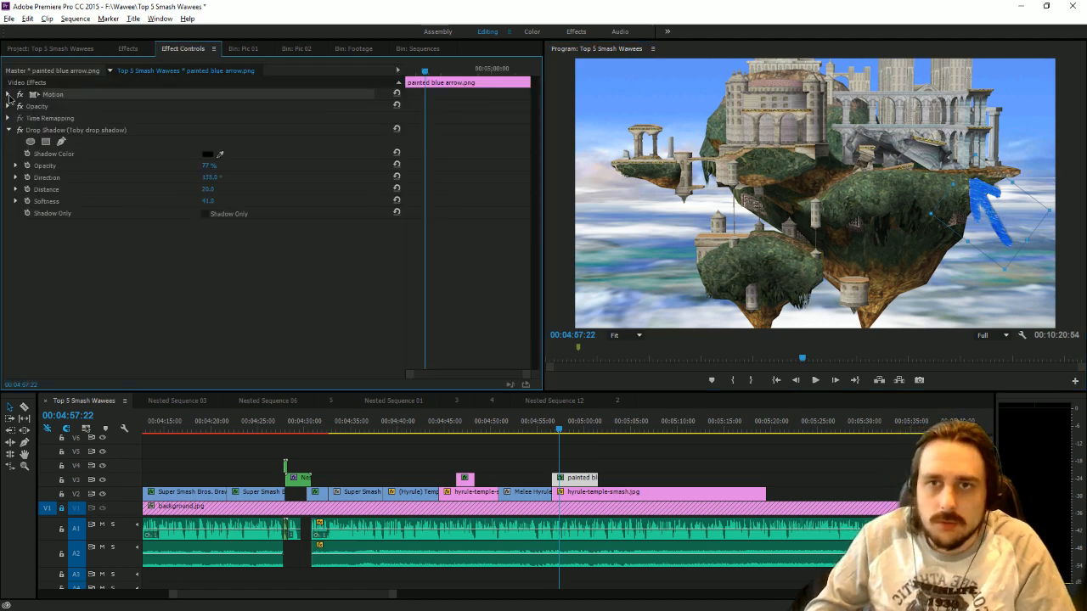
{"action": "left_click", "coordinate": [27, 118]}
{"action": "left_click", "coordinate": [27, 154]}
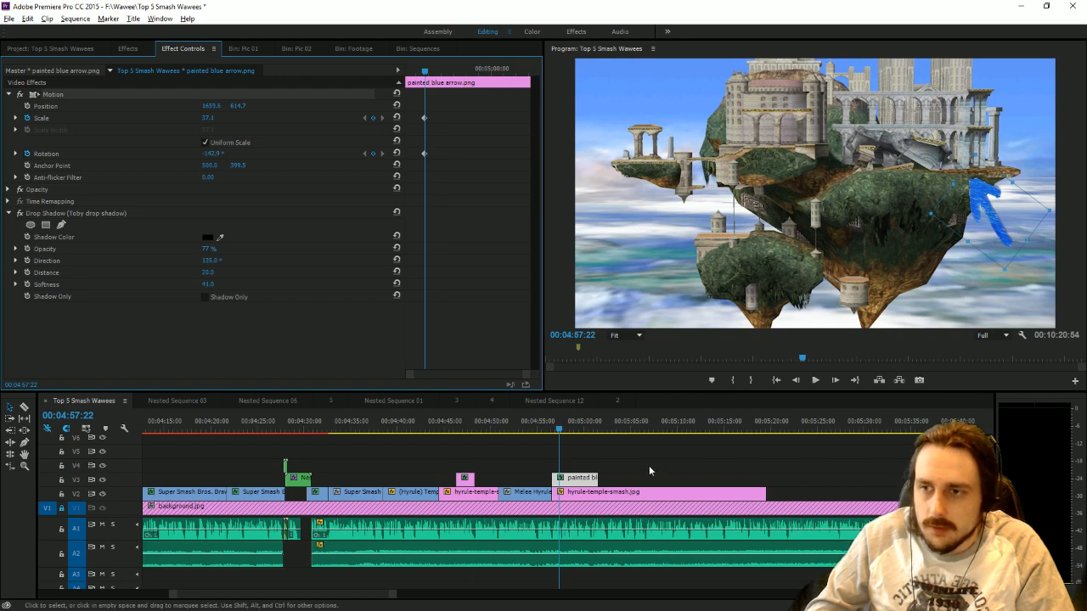
{"action": "left_click_drag", "start_coordinate": [392, 596], "coordinate": [322, 592]}
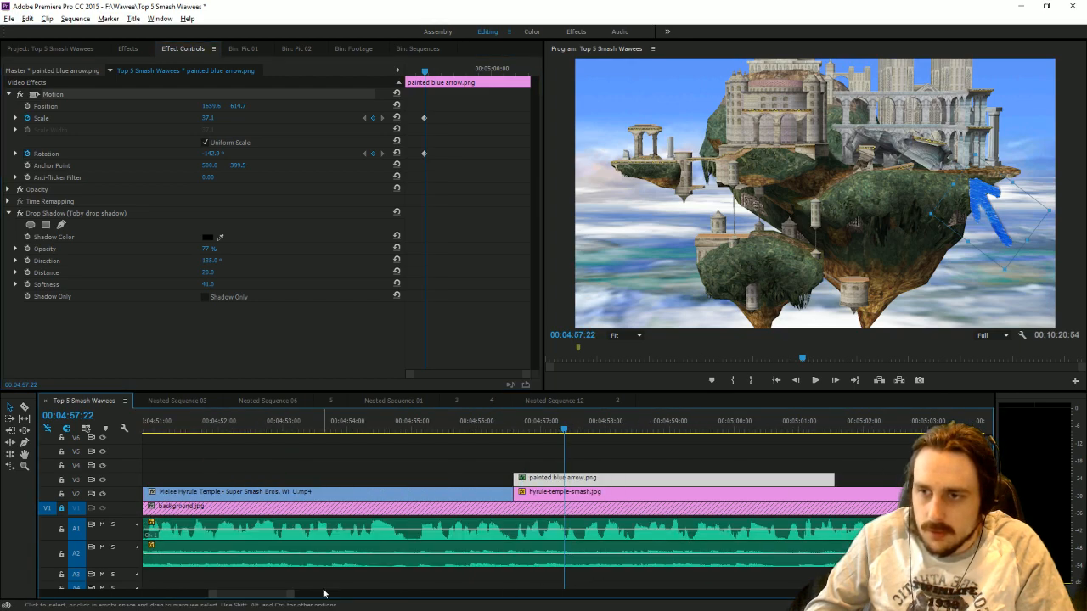
{"action": "left_click_drag", "start_coordinate": [499, 432], "coordinate": [540, 432]}
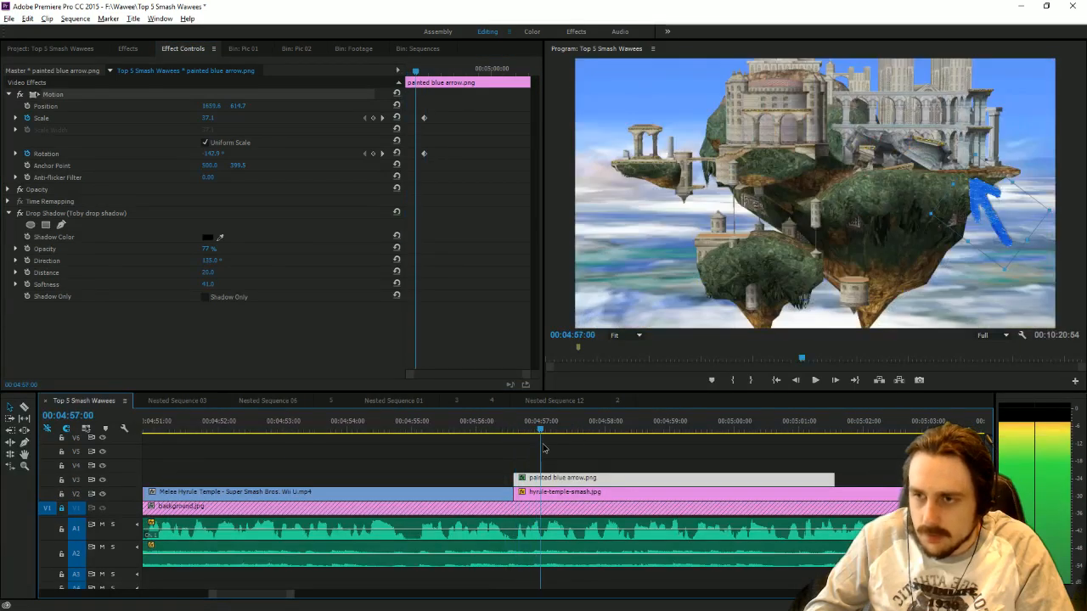
{"action": "left_click_drag", "start_coordinate": [425, 155], "coordinate": [417, 155]}
{"action": "left_click_drag", "start_coordinate": [425, 118], "coordinate": [415, 118]}
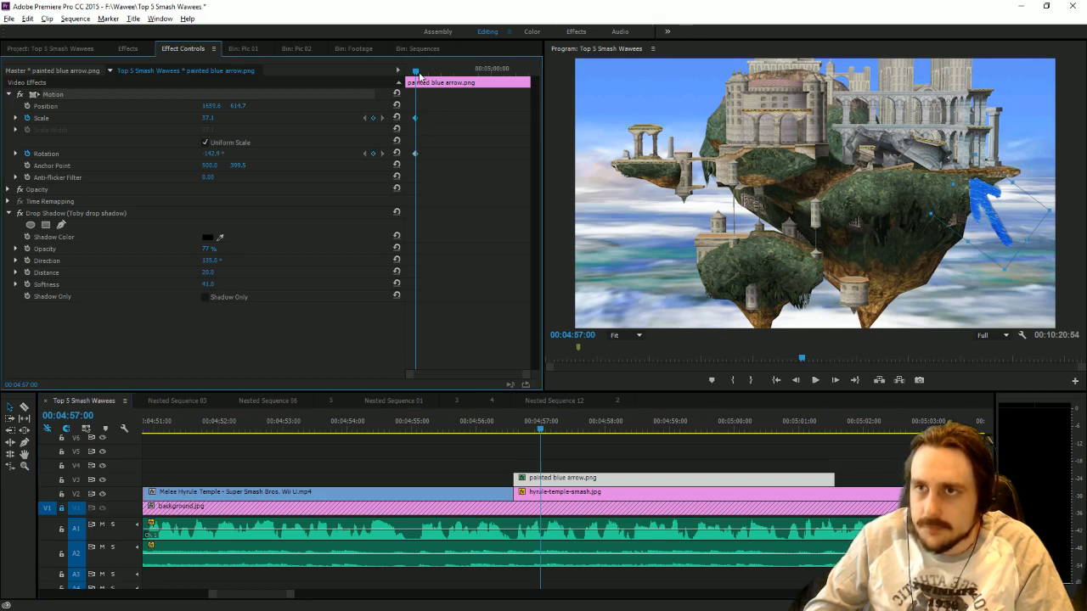
Add starting keyframes at the arrow clip's first frame with scale 0 and the rotation turned about half a turn, and preview the entrance.
{"action": "left_click_drag", "start_coordinate": [418, 73], "coordinate": [304, 90]}
{"action": "left_click", "coordinate": [373, 119]}
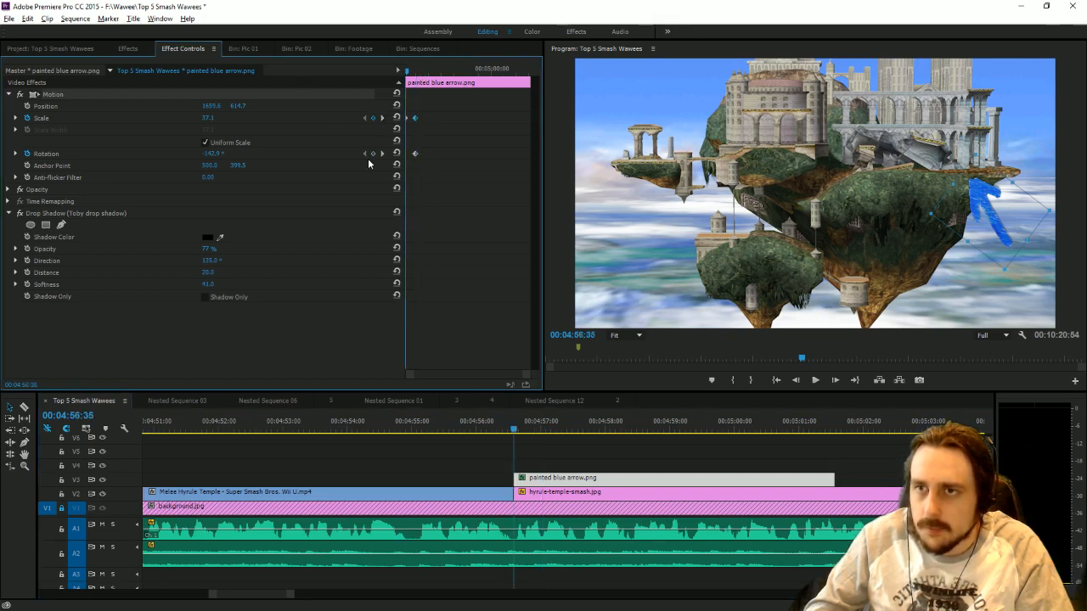
{"action": "left_click", "coordinate": [372, 154]}
{"action": "left_click", "coordinate": [381, 155]}
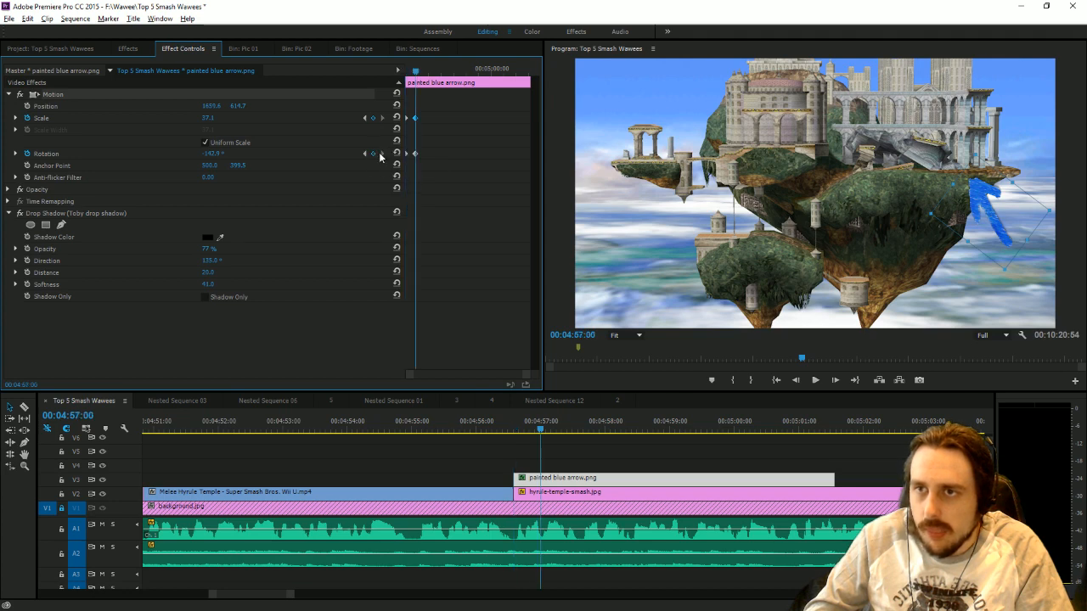
{"action": "left_click", "coordinate": [364, 153]}
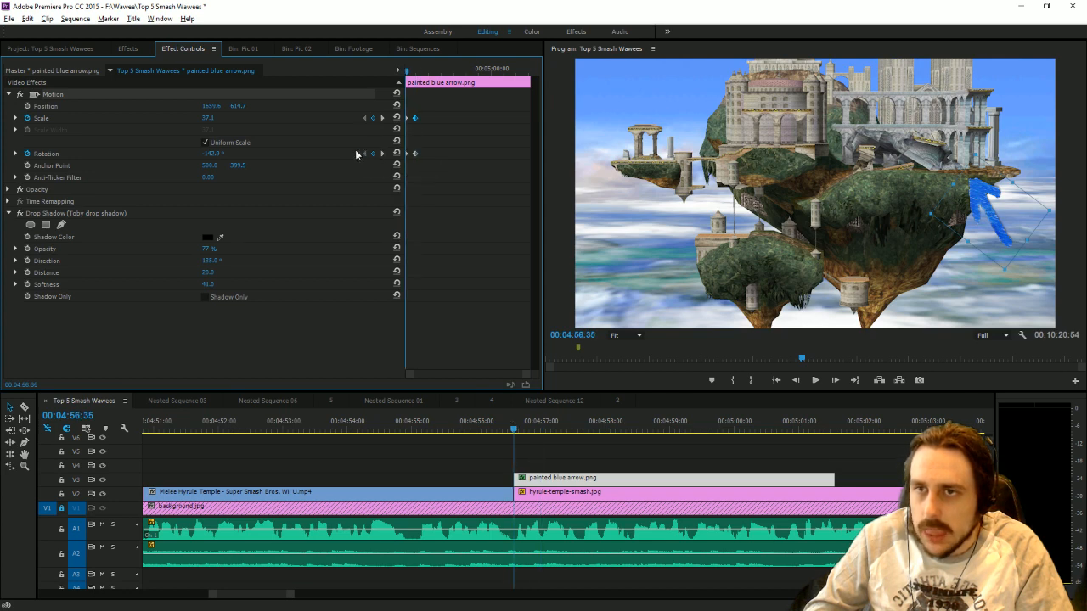
{"action": "left_click_drag", "start_coordinate": [219, 158], "coordinate": [220, 157]}
{"action": "left_click_drag", "start_coordinate": [209, 154], "coordinate": [223, 154]}
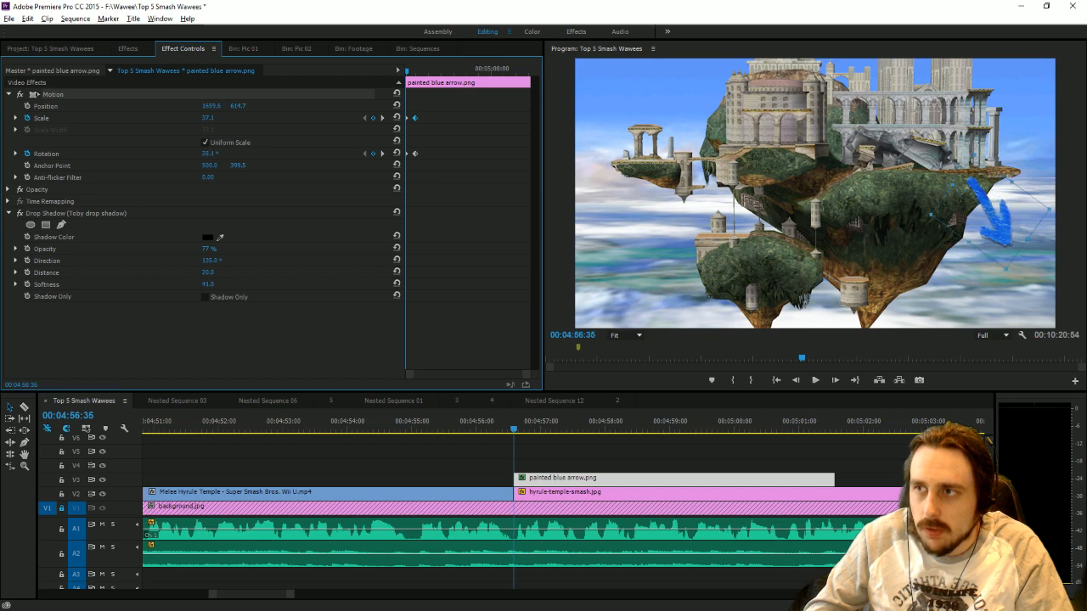
{"action": "left_click_drag", "start_coordinate": [207, 118], "coordinate": [176, 118]}
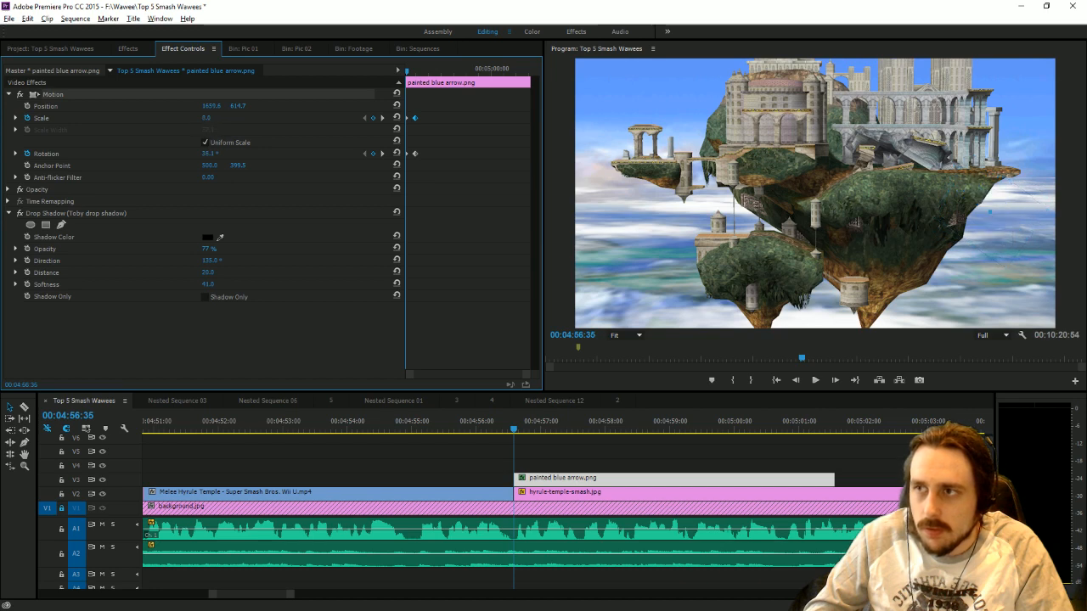
{"action": "left_click", "coordinate": [815, 380]}
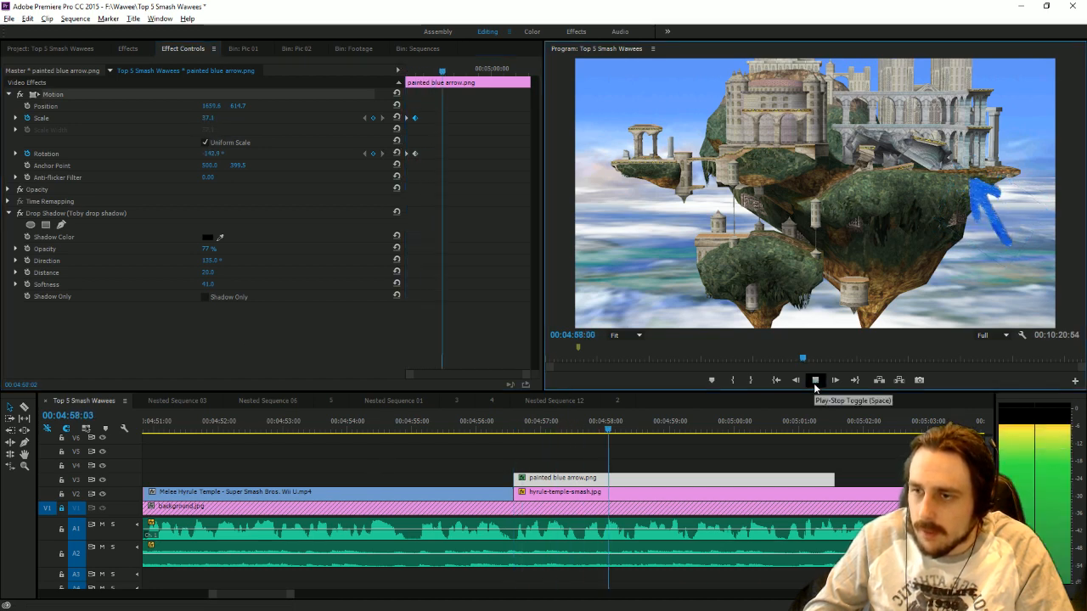
{"action": "left_click", "coordinate": [815, 381]}
Keyframe the arrow's position at 00:04:57:00, then at 00:04:57:36 point it upward and move it under the temple's right-hand ruins.
{"action": "left_click", "coordinate": [583, 430]}
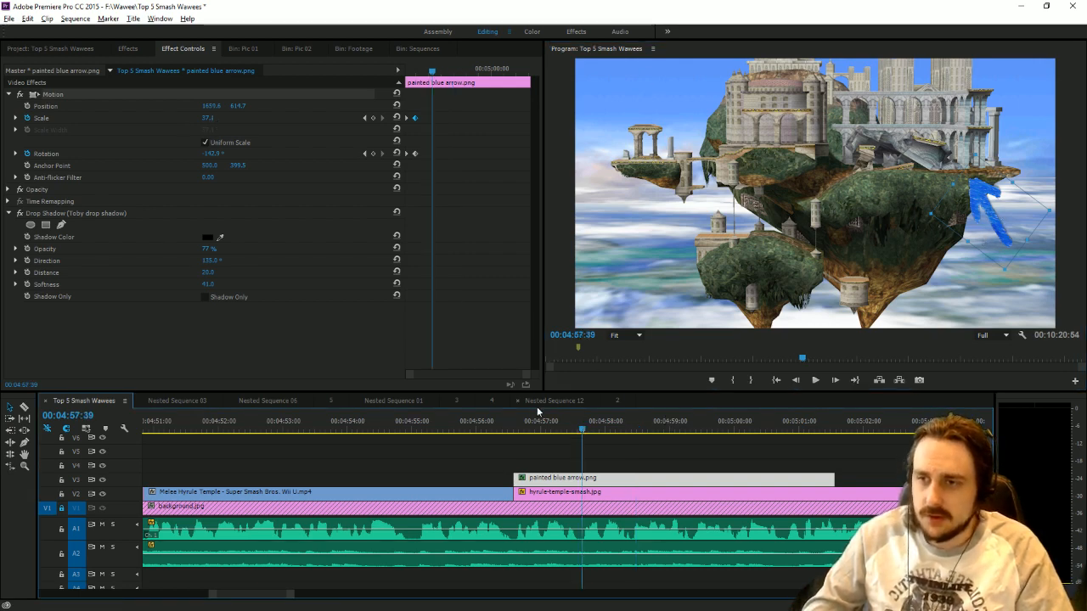
{"action": "left_click_drag", "start_coordinate": [530, 423], "coordinate": [562, 431]}
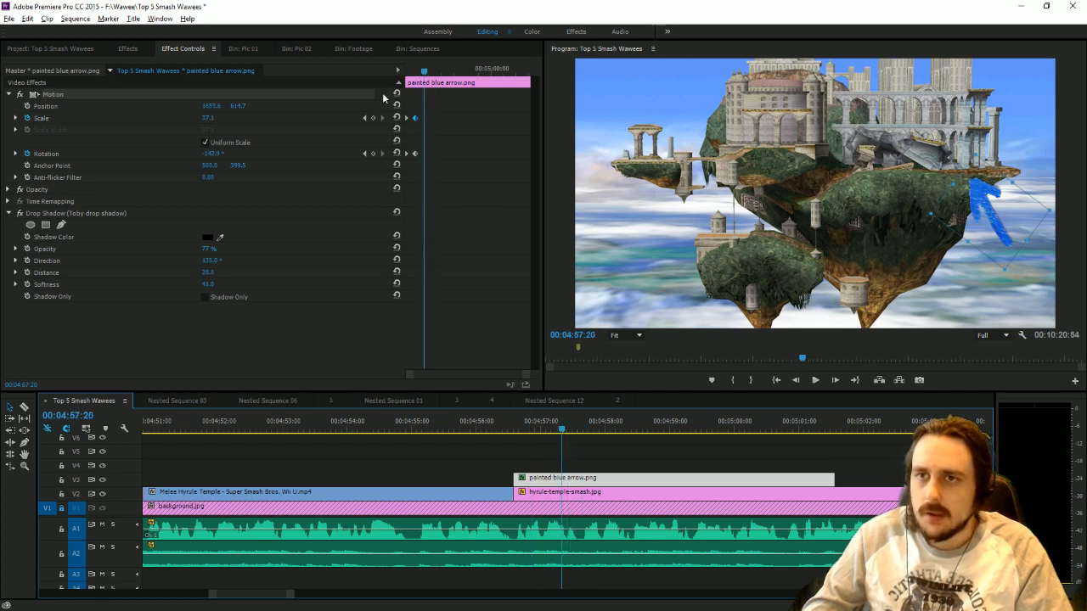
{"action": "left_click", "coordinate": [365, 117]}
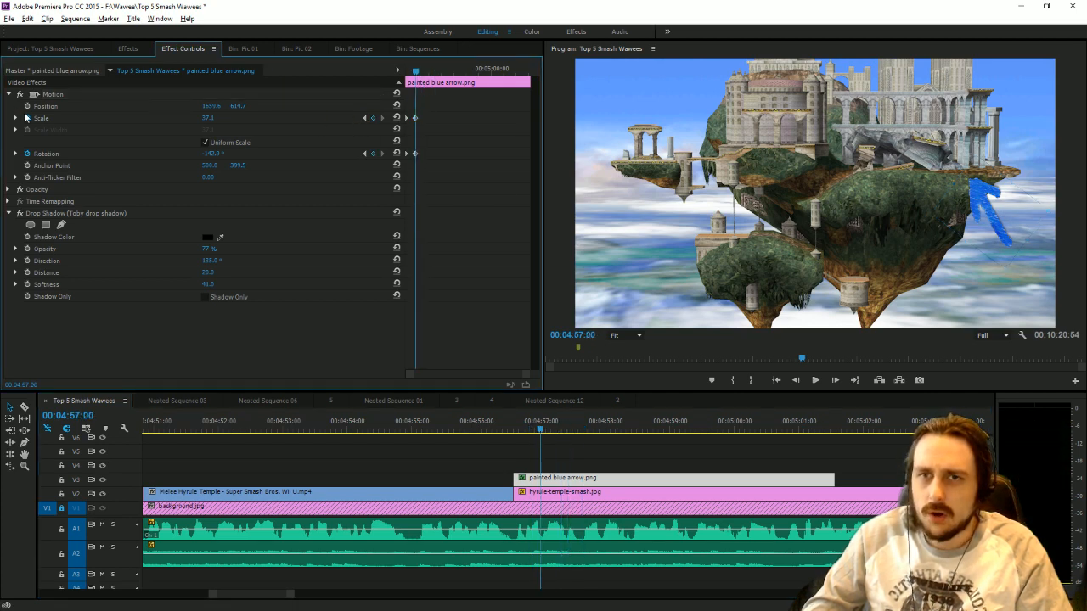
{"action": "key", "text": "space"}
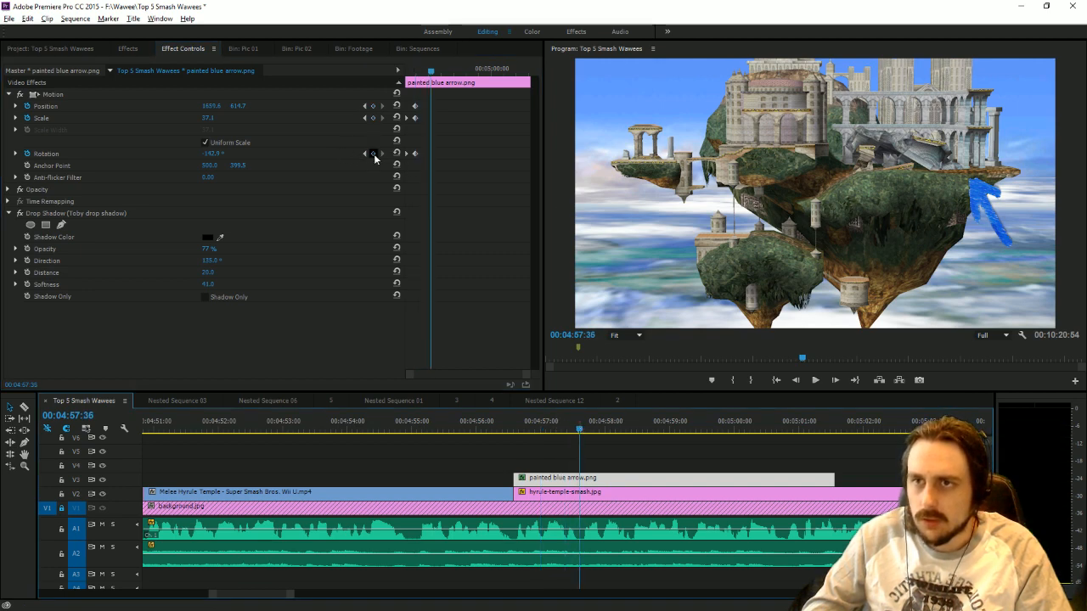
{"action": "left_click_drag", "start_coordinate": [239, 156], "coordinate": [278, 156]}
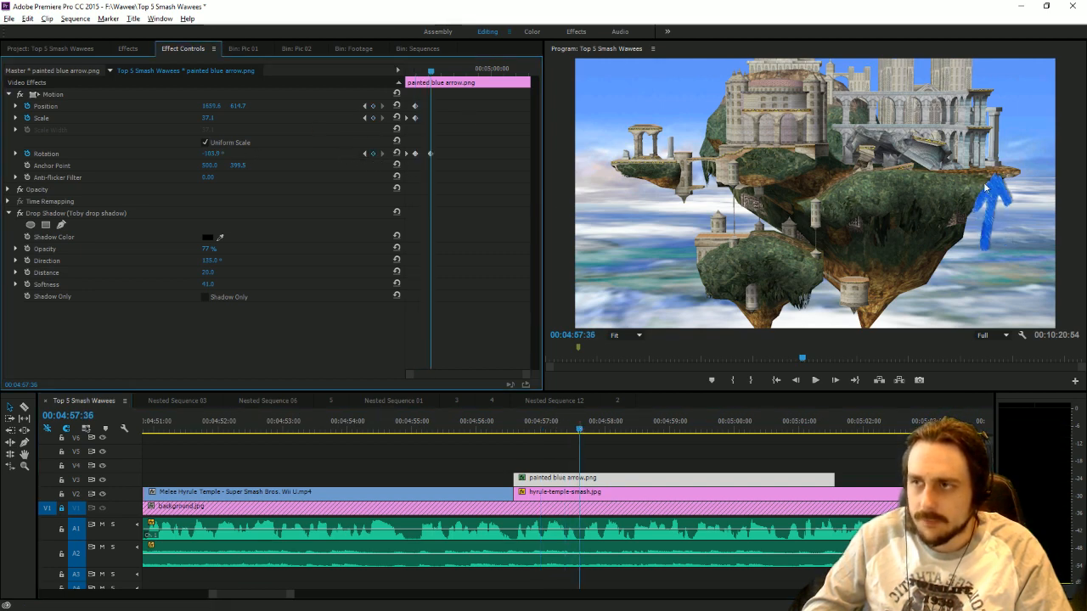
{"action": "left_click_drag", "start_coordinate": [992, 221], "coordinate": [882, 237]}
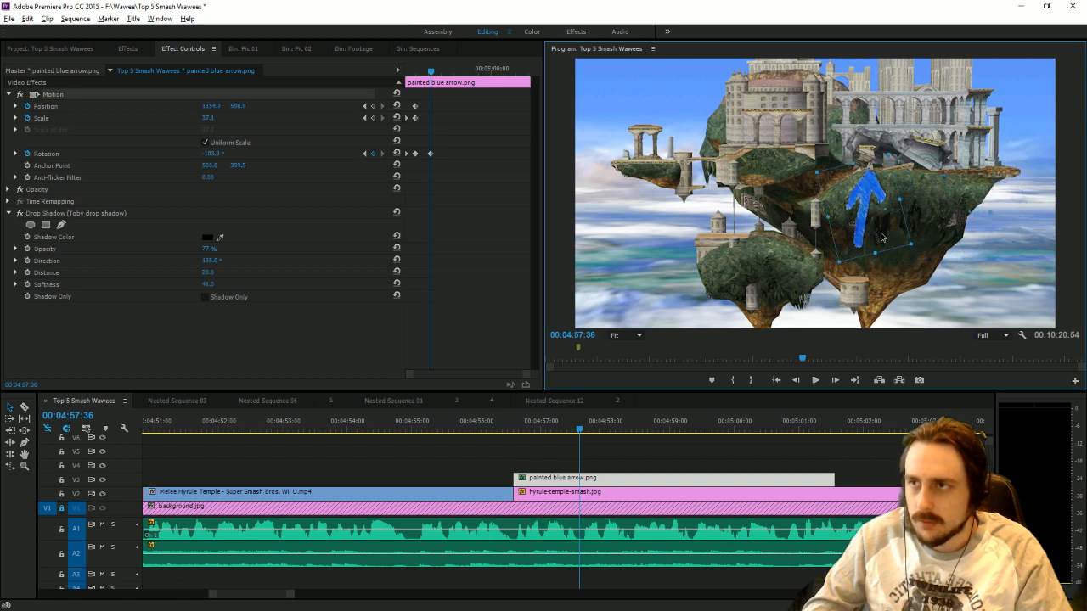
Set the interpolation of the arrow's two position keyframes to Linear.
{"action": "left_click_drag", "start_coordinate": [550, 422], "coordinate": [582, 430]}
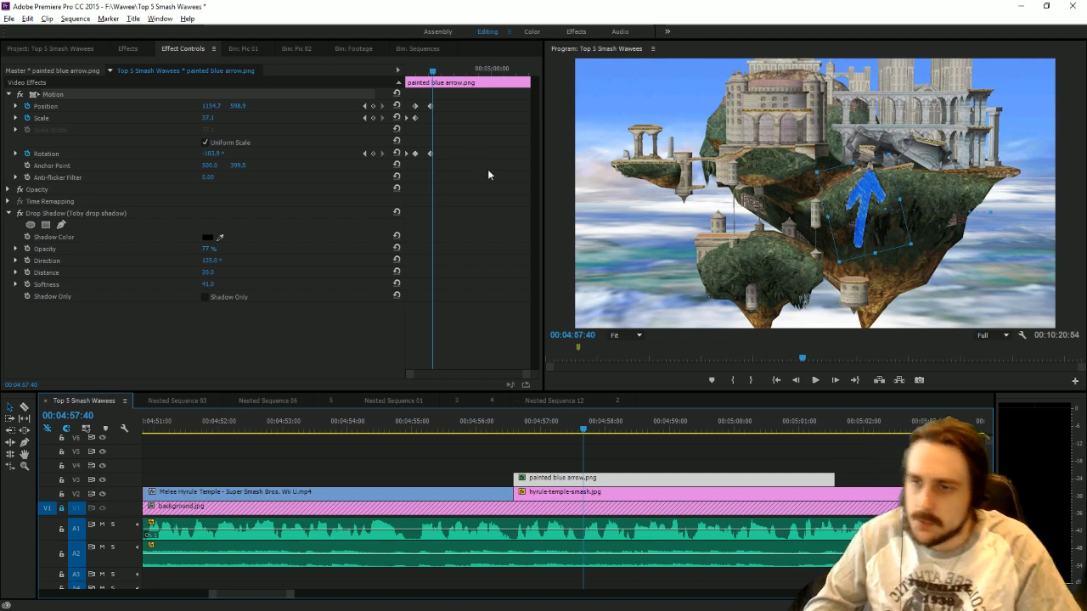
{"action": "left_click_drag", "start_coordinate": [453, 115], "coordinate": [406, 101]}
{"action": "right_click", "coordinate": [437, 107]}
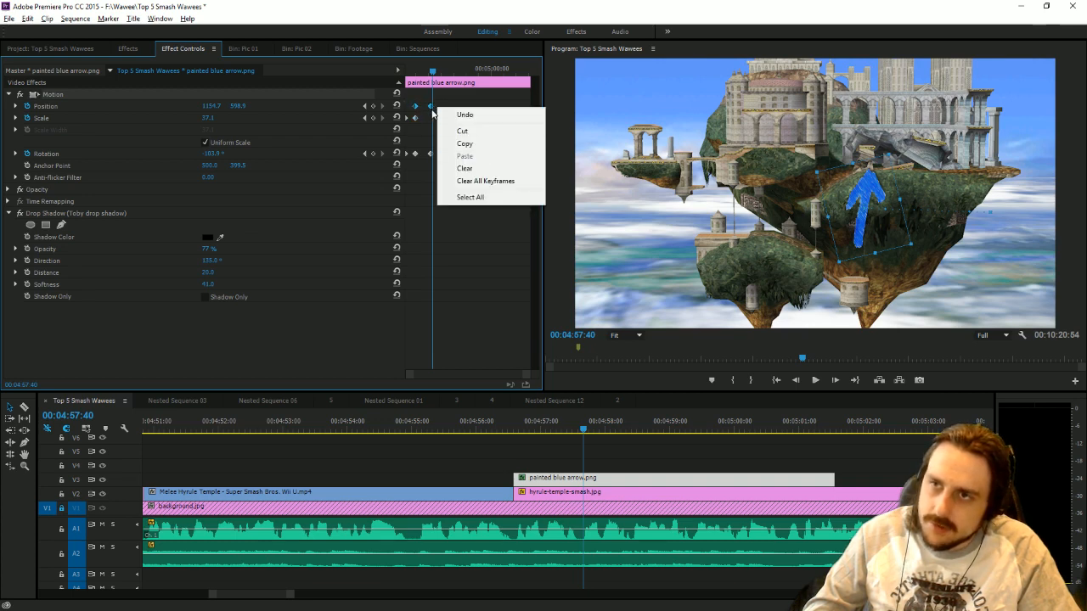
{"action": "mouse_move", "coordinate": [518, 215]}
{"action": "left_click", "coordinate": [578, 217]}
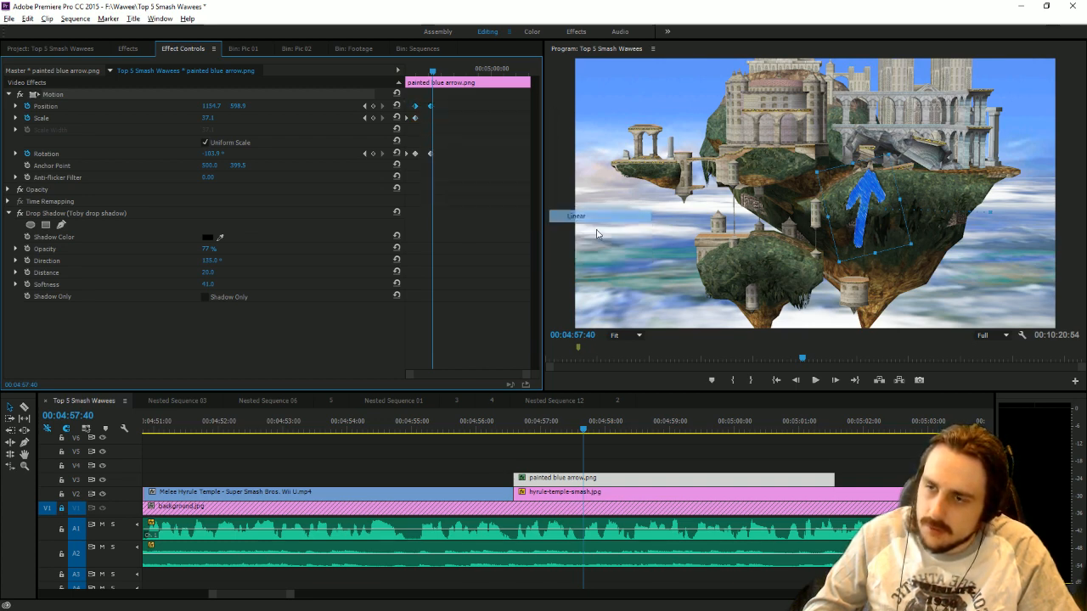
At 00:04:57:58, move the arrow under the small island on the far left and set its rotation to about 251°.
{"action": "left_click_drag", "start_coordinate": [584, 429], "coordinate": [604, 438]}
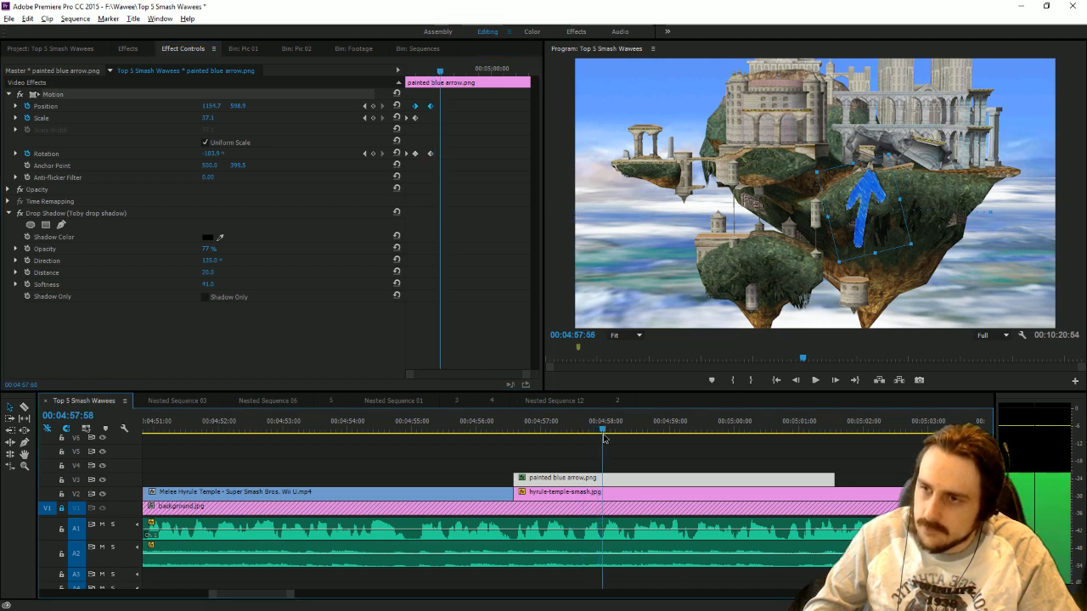
{"action": "left_click_drag", "start_coordinate": [881, 197], "coordinate": [651, 191]}
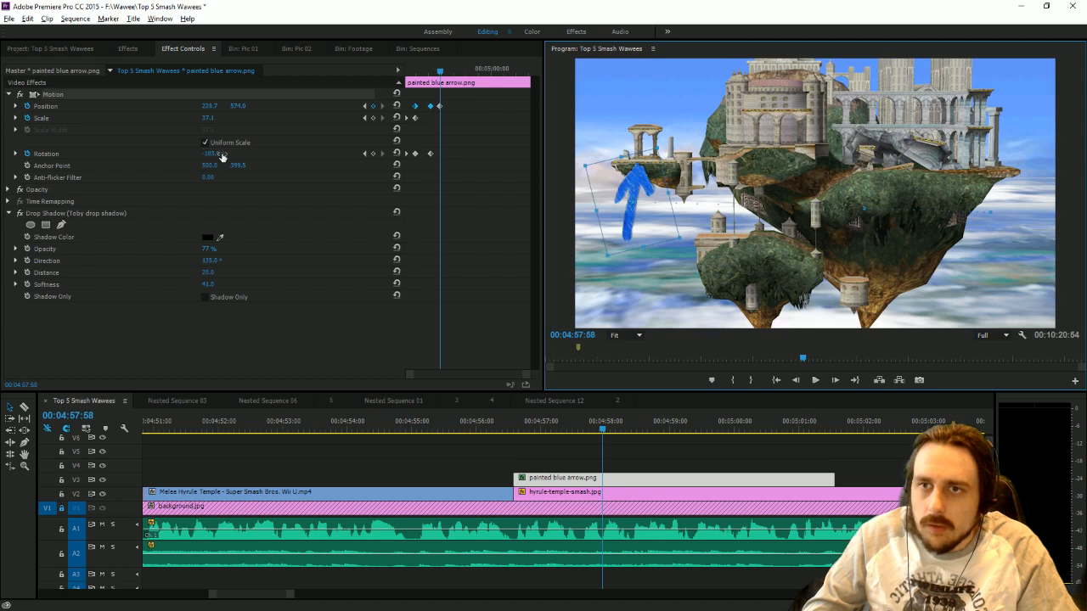
{"action": "mouse_move", "coordinate": [217, 158]}
{"action": "left_mouse_down"}
{"action": "mouse_move", "coordinate": [183, 158]}
{"action": "mouse_move", "coordinate": [208, 158]}
{"action": "left_mouse_up"}
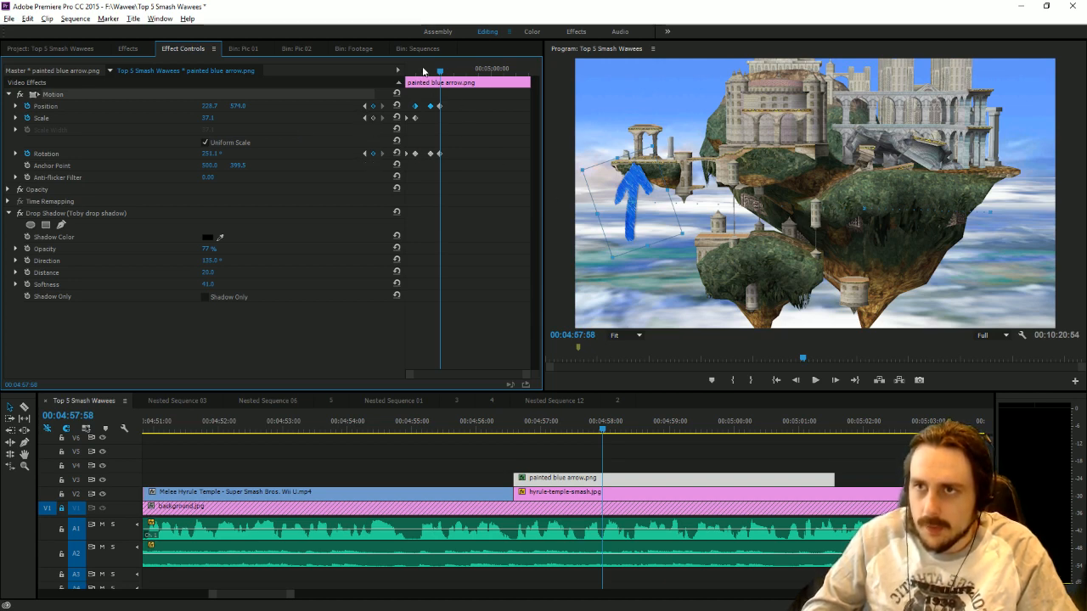
At 00:04:58:25, move the arrow just below the central castle and rotate it to point up and to the left.
{"action": "left_click_drag", "start_coordinate": [423, 71], "coordinate": [450, 81]}
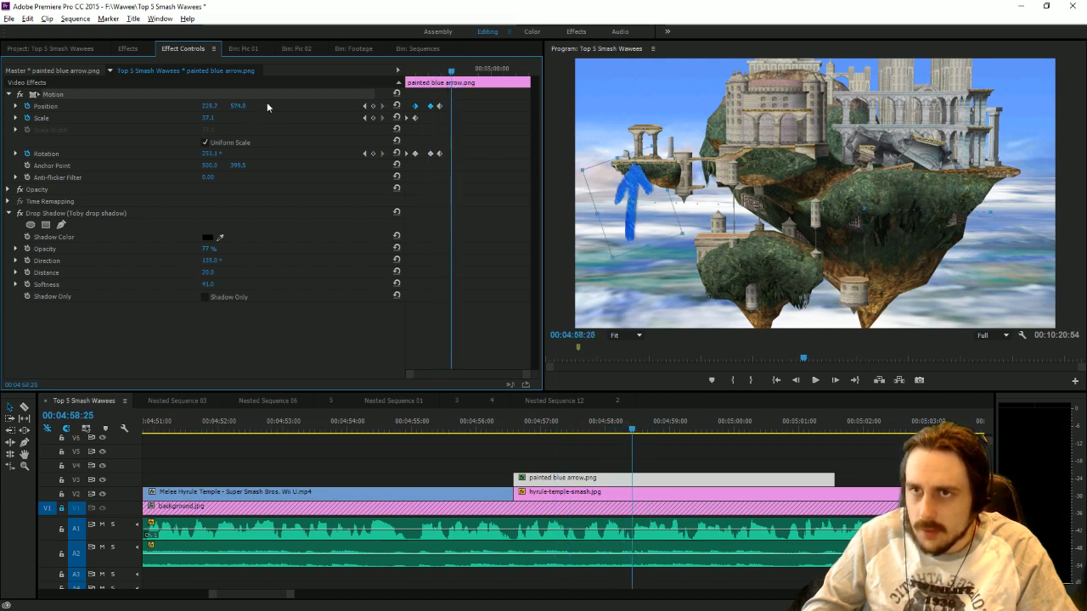
{"action": "left_click_drag", "start_coordinate": [216, 108], "coordinate": [250, 107]}
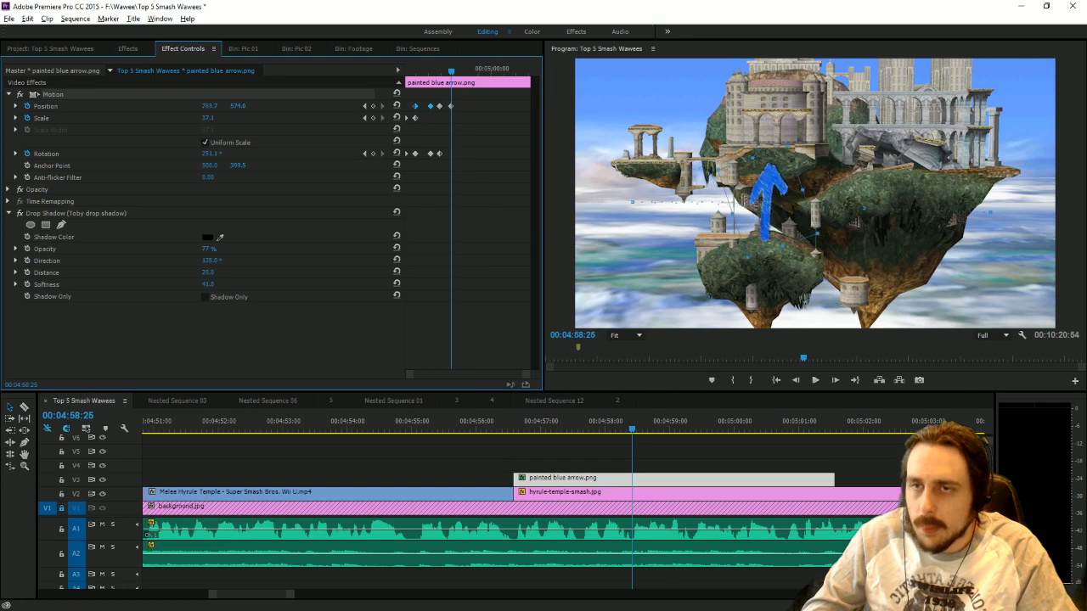
{"action": "left_click_drag", "start_coordinate": [210, 154], "coordinate": [197, 154]}
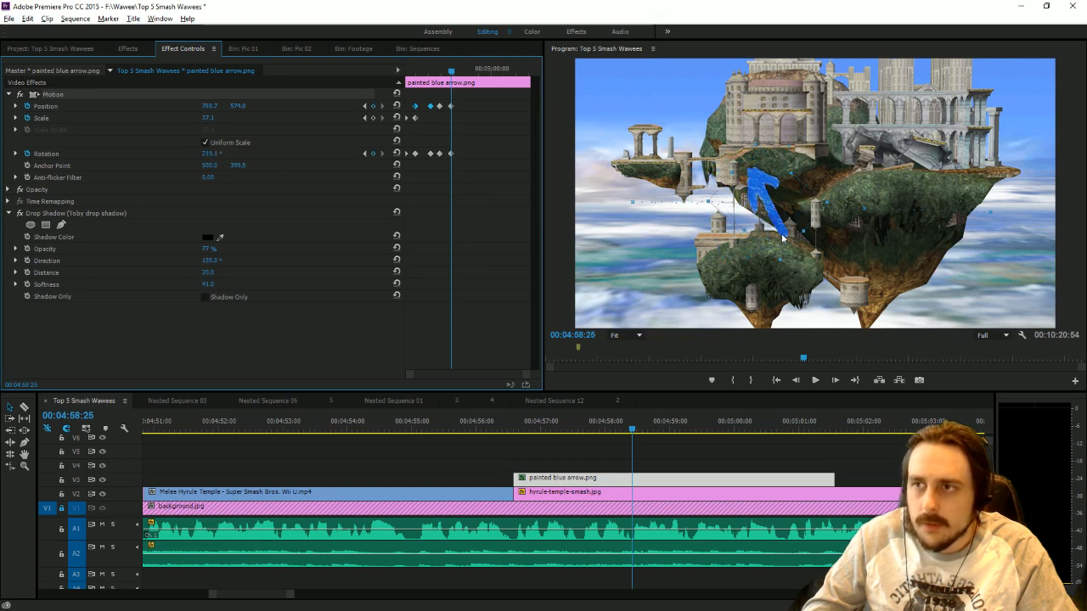
{"action": "left_click_drag", "start_coordinate": [783, 239], "coordinate": [811, 200]}
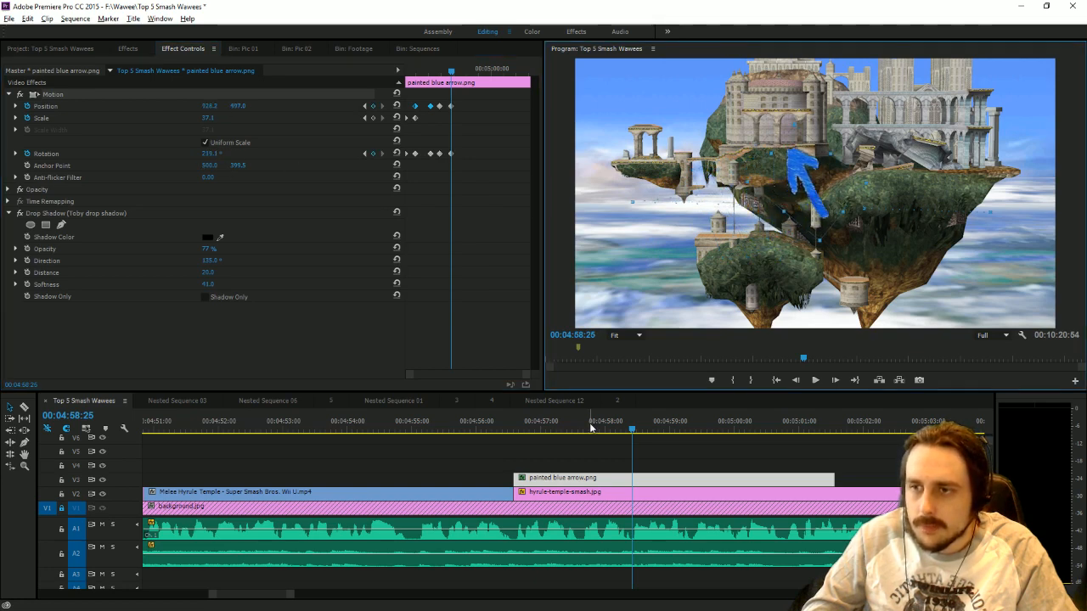
At 00:04:58:47, rotate the arrow to point down-left and move it to the small building above the lower island.
{"action": "left_click_drag", "start_coordinate": [591, 427], "coordinate": [655, 454]}
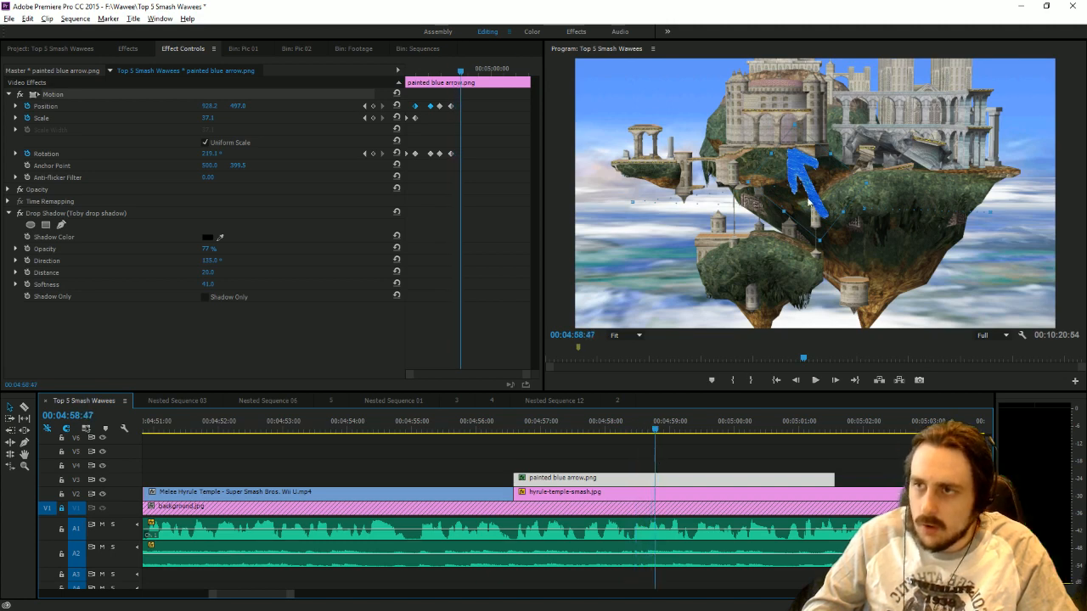
{"action": "left_click_drag", "start_coordinate": [879, 187], "coordinate": [796, 92]}
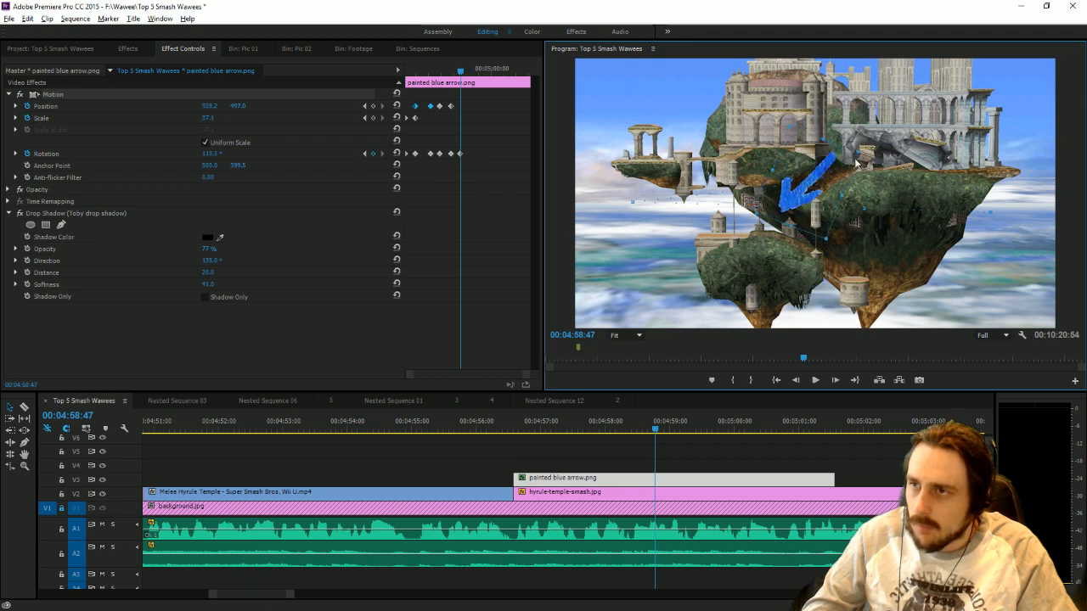
{"action": "left_click_drag", "start_coordinate": [831, 205], "coordinate": [786, 225]}
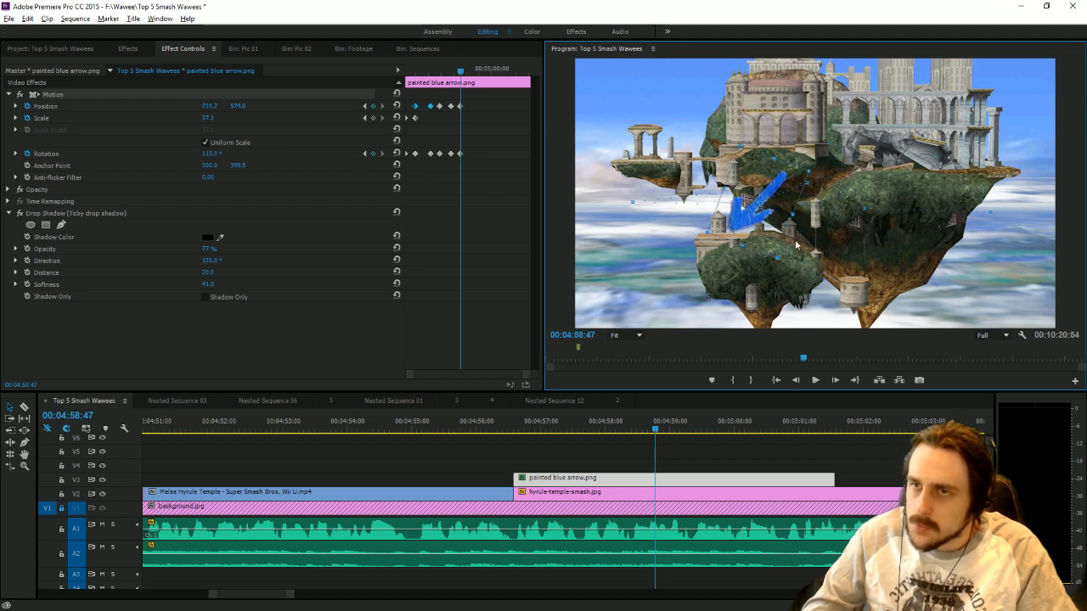
Play the narration from after the last arrow keyframe past the end of the arrow clip.
{"action": "left_click", "coordinate": [689, 440]}
{"action": "key", "text": "space"}
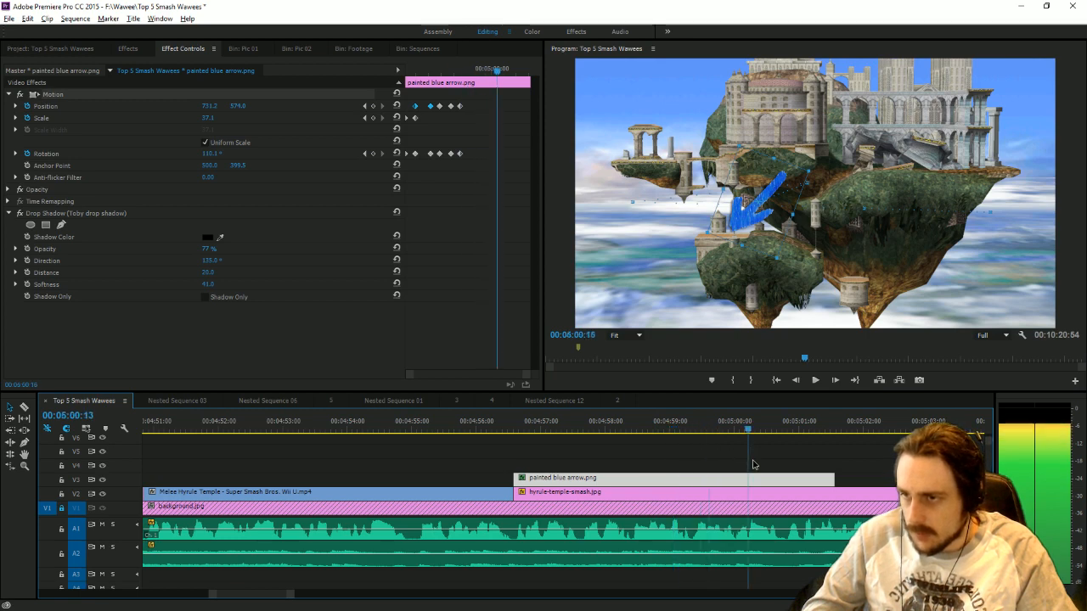
{"action": "key", "text": "space"}
{"action": "left_click", "coordinate": [816, 381]}
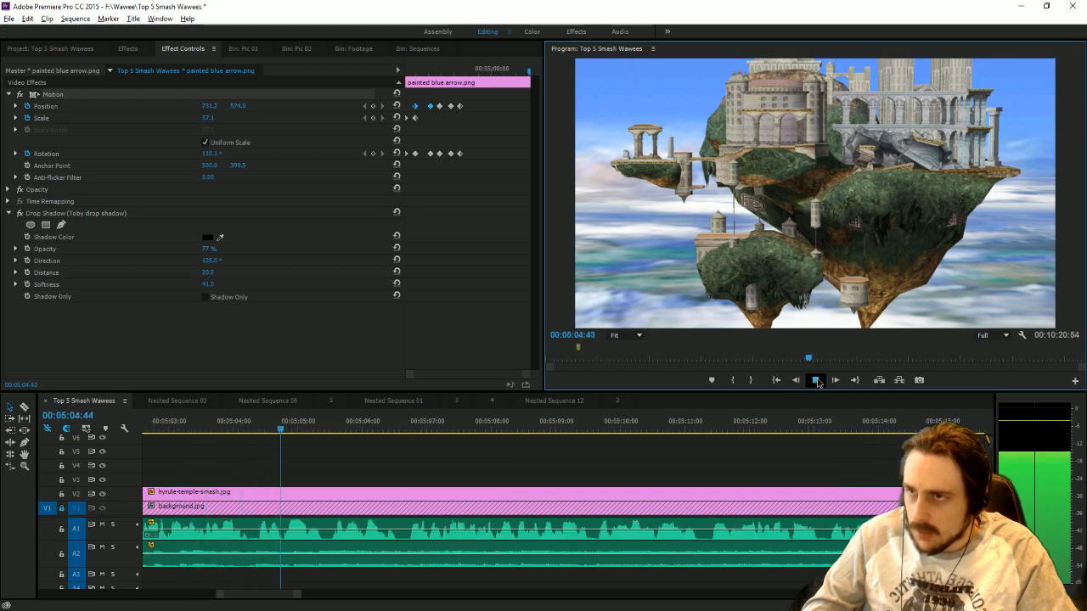
Extend the end of the painted blue arrow clip to 00:05:02:26 and select the clip.
{"action": "left_click", "coordinate": [817, 382]}
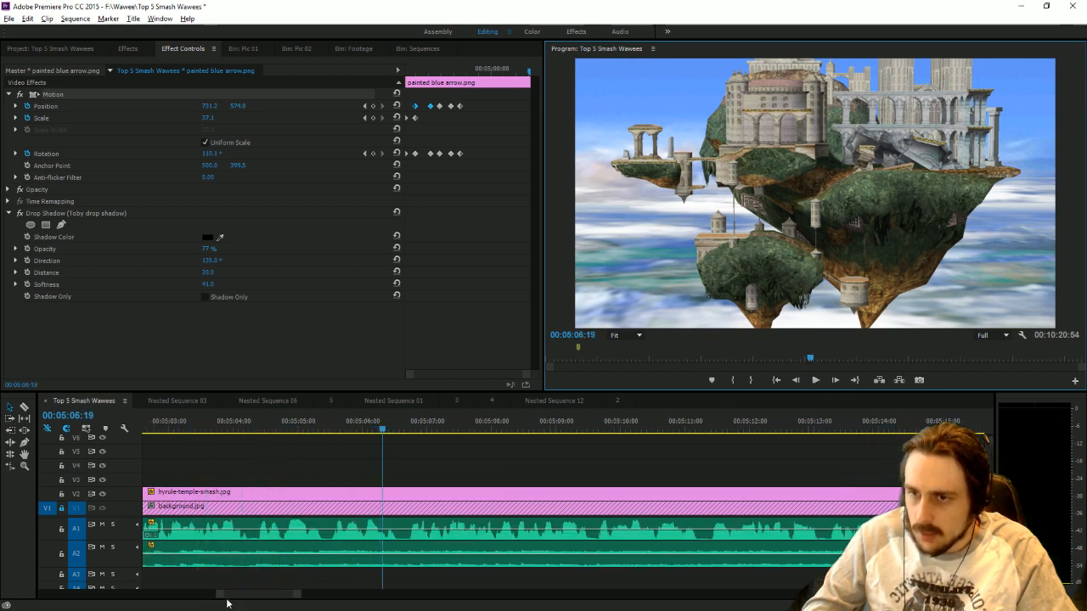
{"action": "left_click_drag", "start_coordinate": [298, 603], "coordinate": [307, 601]}
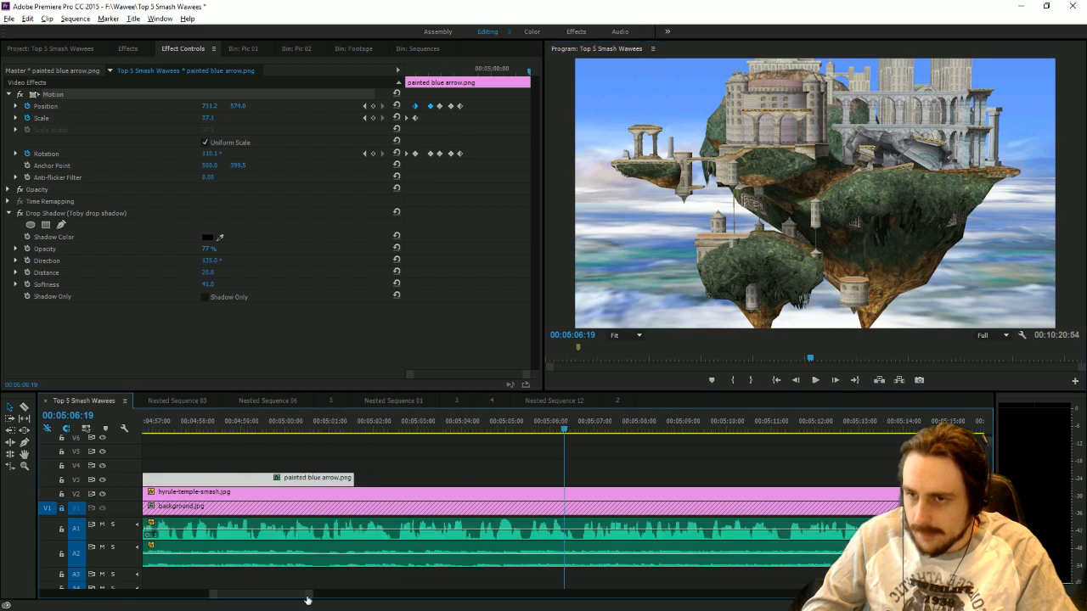
{"action": "left_click", "coordinate": [295, 452]}
{"action": "left_click_drag", "start_coordinate": [290, 438], "coordinate": [393, 442]}
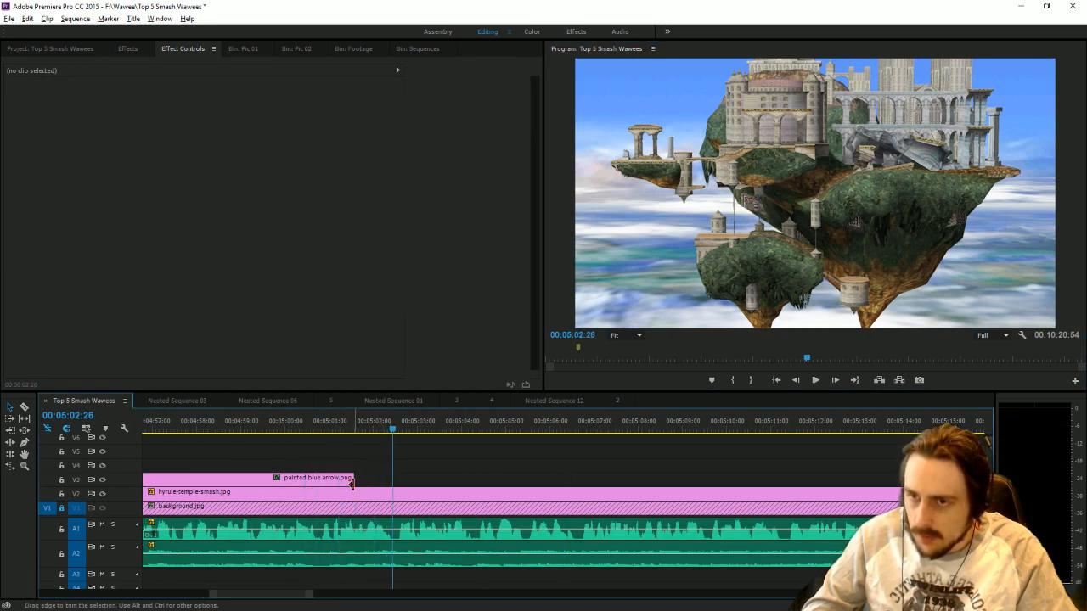
{"action": "mouse_move", "coordinate": [353, 482]}
{"action": "left_mouse_down"}
{"action": "mouse_move", "coordinate": [391, 482]}
{"action": "mouse_move", "coordinate": [379, 481]}
{"action": "left_mouse_up"}
{"action": "left_click", "coordinate": [366, 483]}
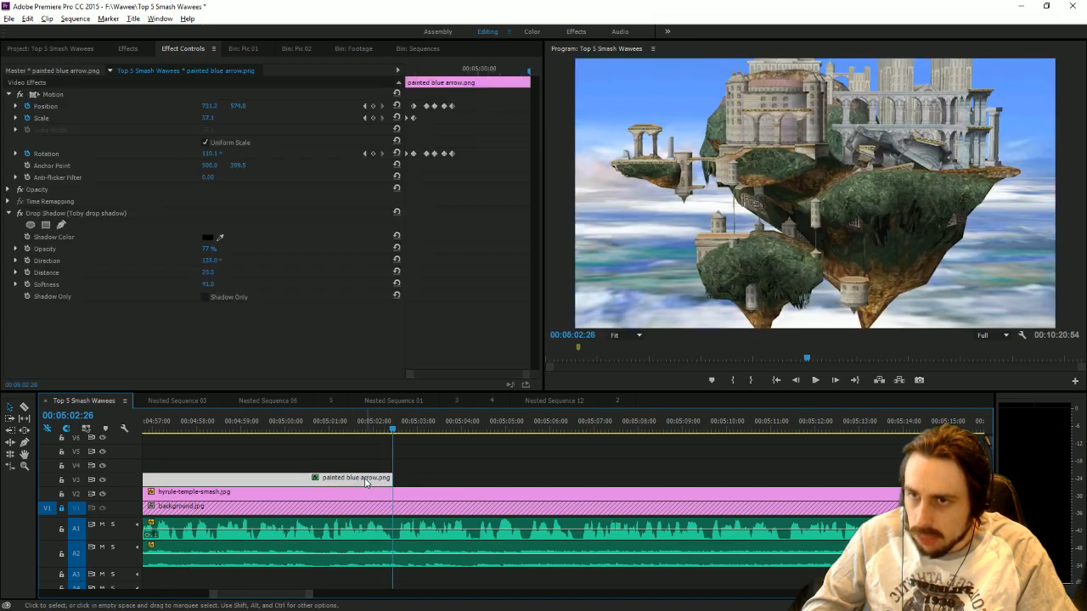
At 00:05:00:48, set the arrow's rotation to about 77.1° and move it just above the small tower at the base of the large island.
{"action": "left_click", "coordinate": [189, 429]}
{"action": "key", "text": "space"}
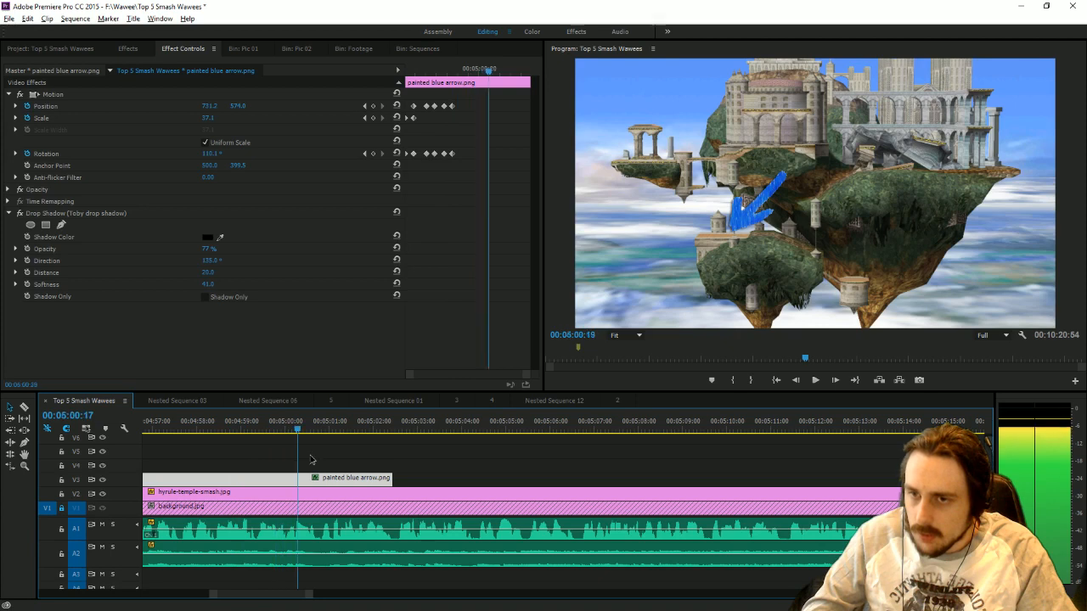
{"action": "key", "text": "space"}
{"action": "left_click_drag", "start_coordinate": [208, 162], "coordinate": [180, 162]}
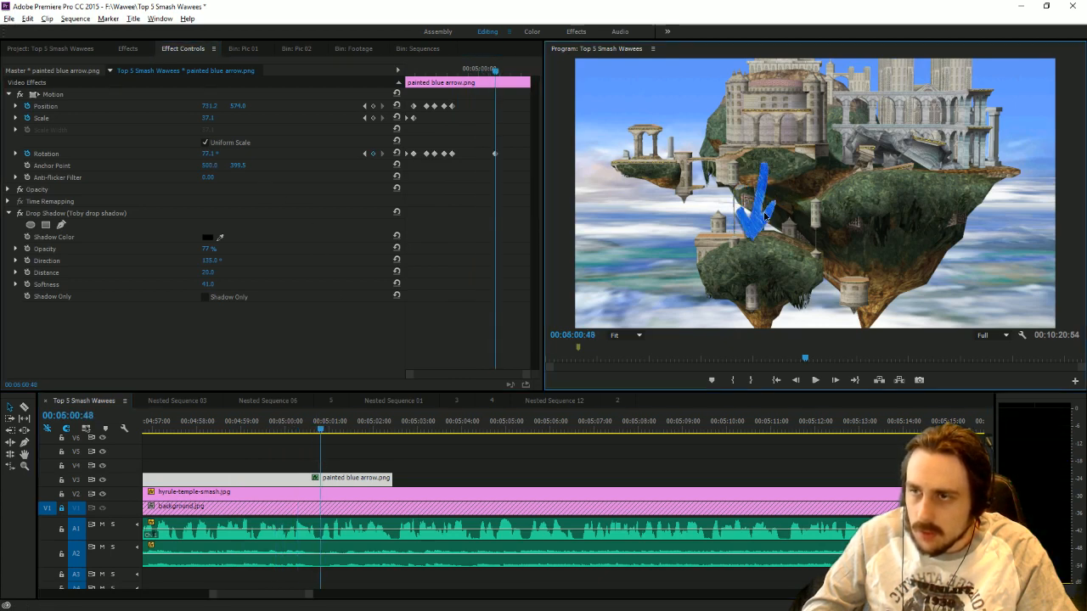
{"action": "left_click", "coordinate": [764, 221]}
{"action": "left_click_drag", "start_coordinate": [764, 224], "coordinate": [868, 268]}
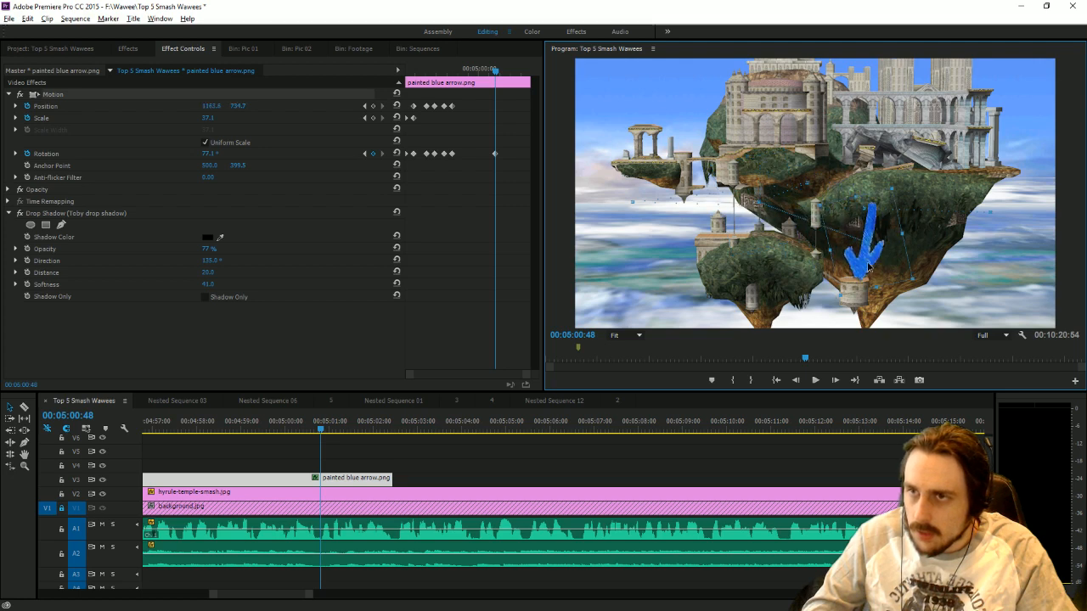
Shift the latest arrow keyframes to the end of the clip and raise the arrow slightly at 00:05:02:25.
{"action": "left_click_drag", "start_coordinate": [450, 67], "coordinate": [531, 109]}
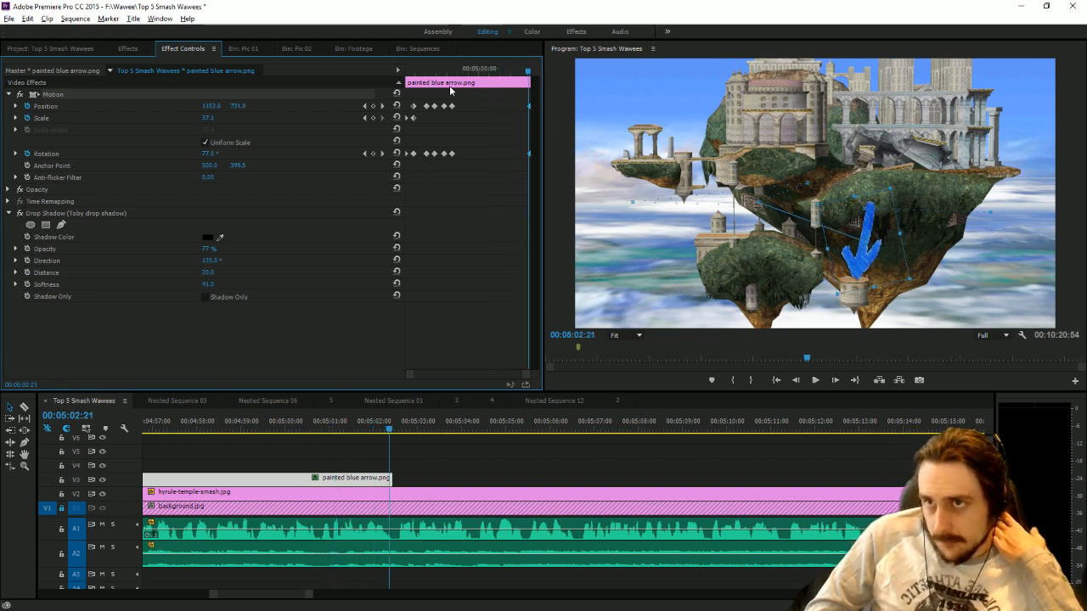
{"action": "left_click_drag", "start_coordinate": [456, 75], "coordinate": [580, 84]}
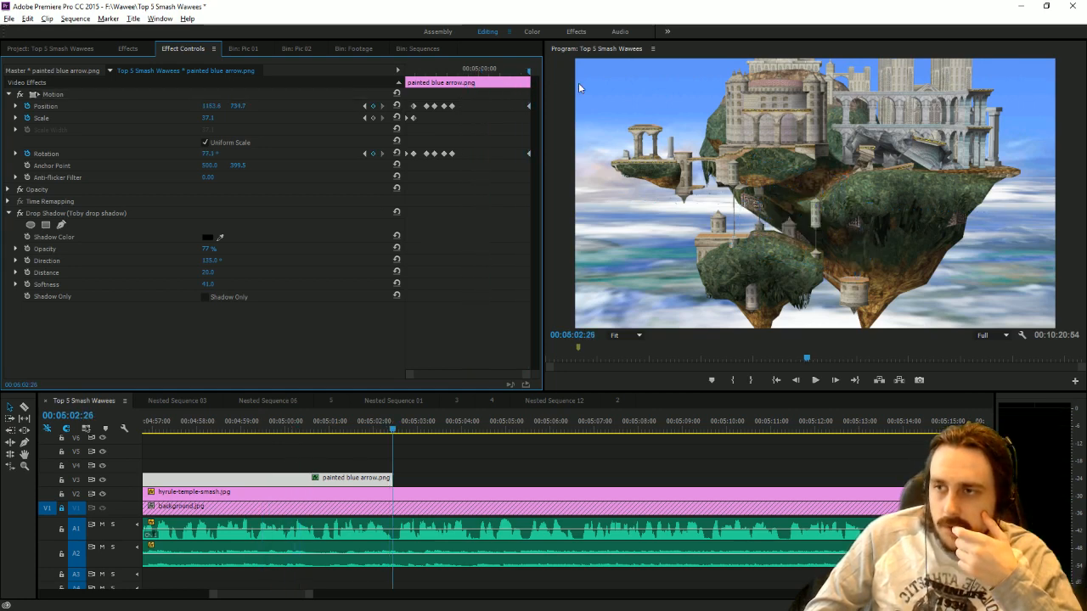
{"action": "left_click", "coordinate": [794, 380]}
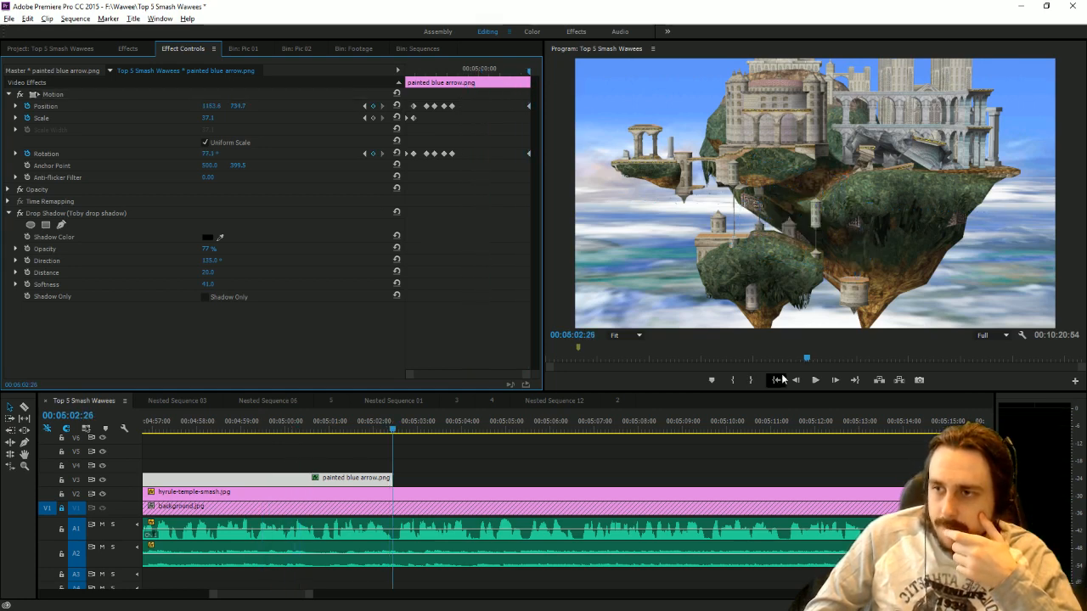
{"action": "left_click", "coordinate": [864, 255]}
{"action": "left_click_drag", "start_coordinate": [874, 270], "coordinate": [876, 262]}
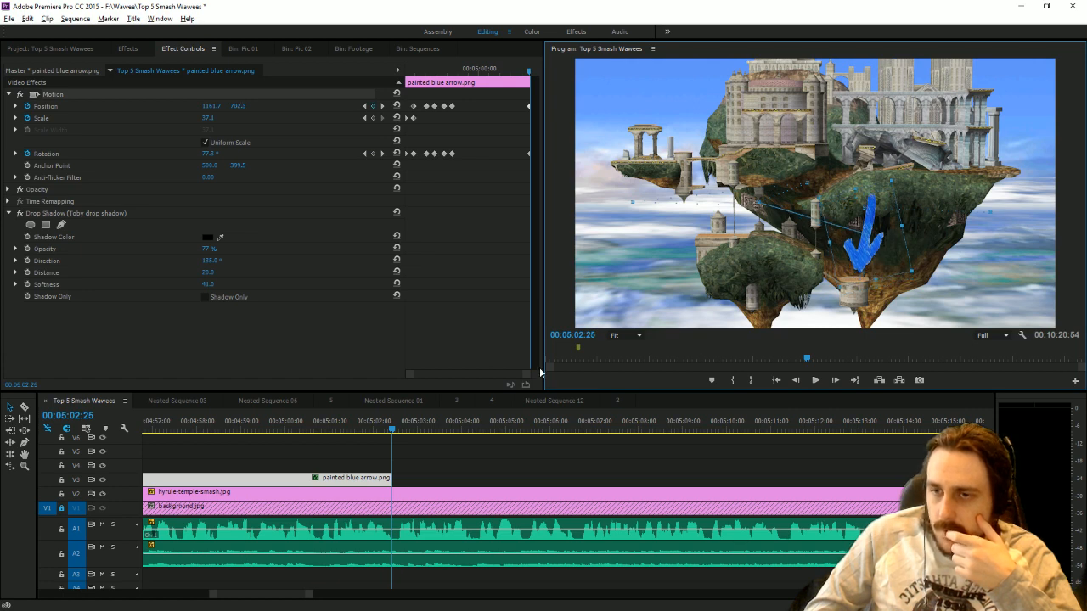
Play back the arrow's last movement and the narration just past the end of its clip.
{"action": "left_click", "coordinate": [309, 422]}
{"action": "key", "text": "space"}
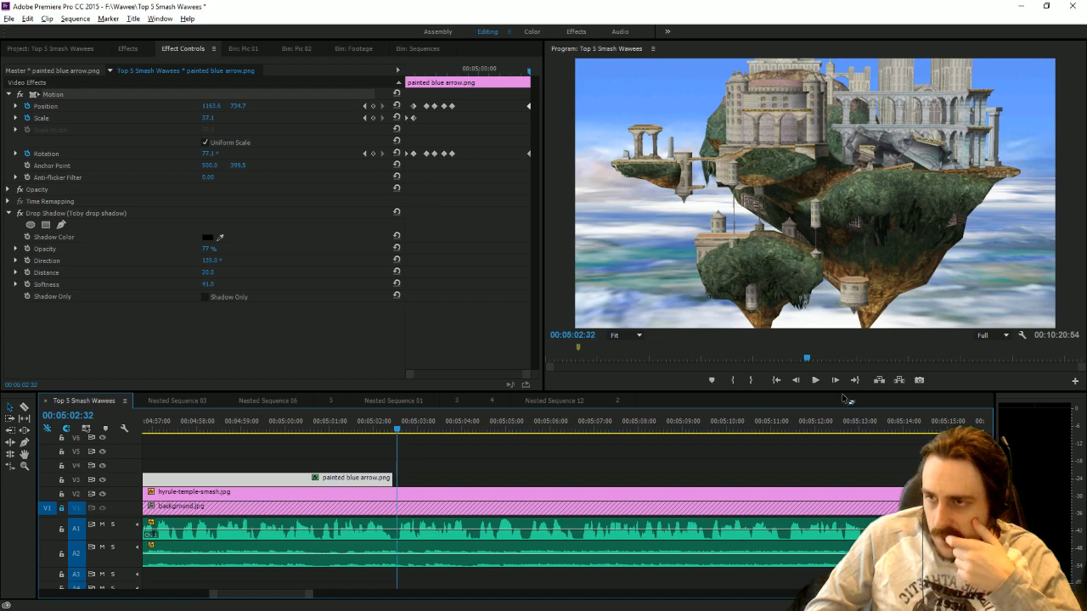
{"action": "left_click", "coordinate": [815, 381]}
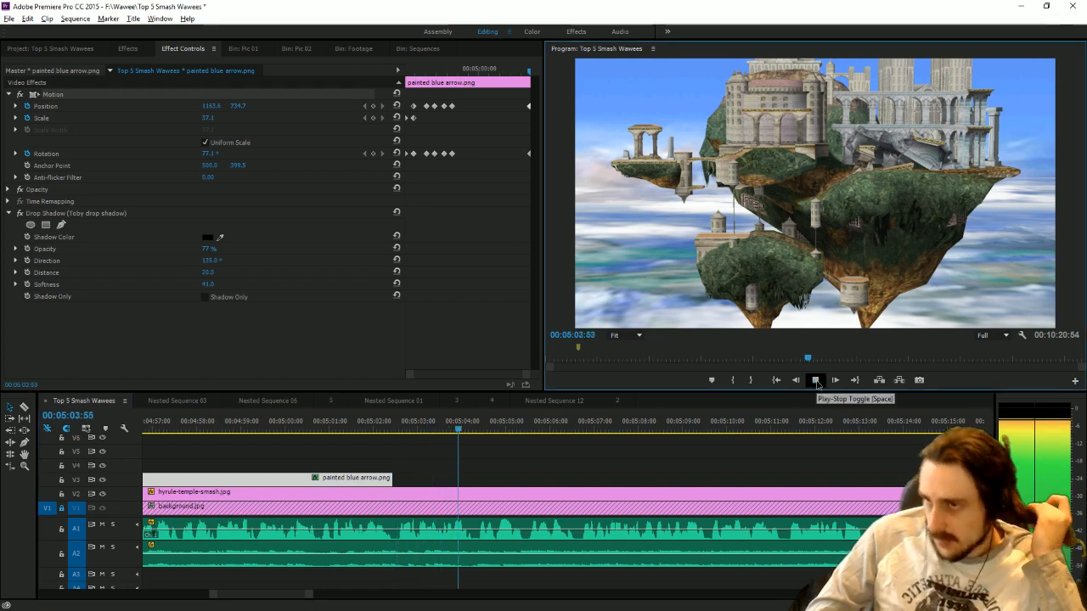
{"action": "left_click", "coordinate": [815, 381]}
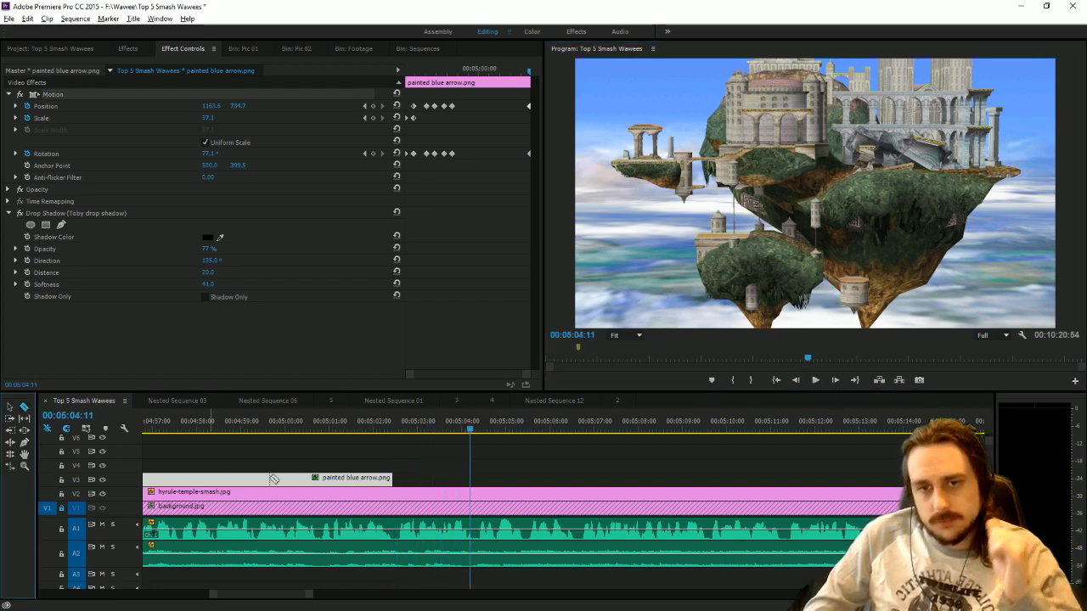
Split hyrule-temple-smash.jpg at the end of the arrow clip and delete the remainder.
{"action": "left_click", "coordinate": [399, 495]}
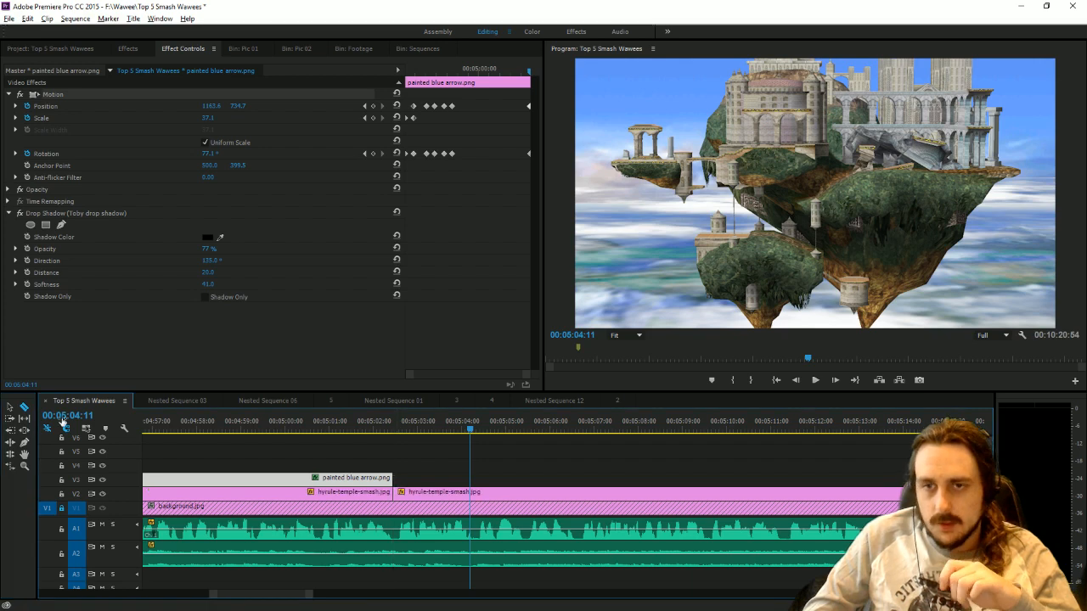
{"action": "left_click", "coordinate": [10, 408]}
{"action": "left_click", "coordinate": [441, 493]}
{"action": "key", "text": "Delete"}
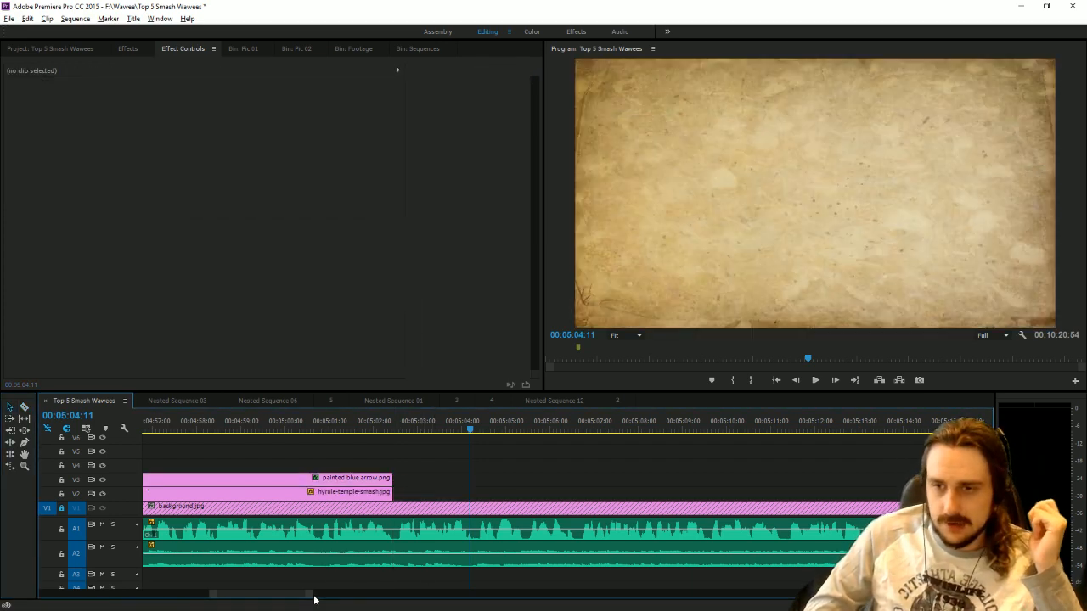
Play the arrow section from 00:04:56:41 and replay the narration just after it.
{"action": "left_click_drag", "start_coordinate": [312, 599], "coordinate": [345, 600]}
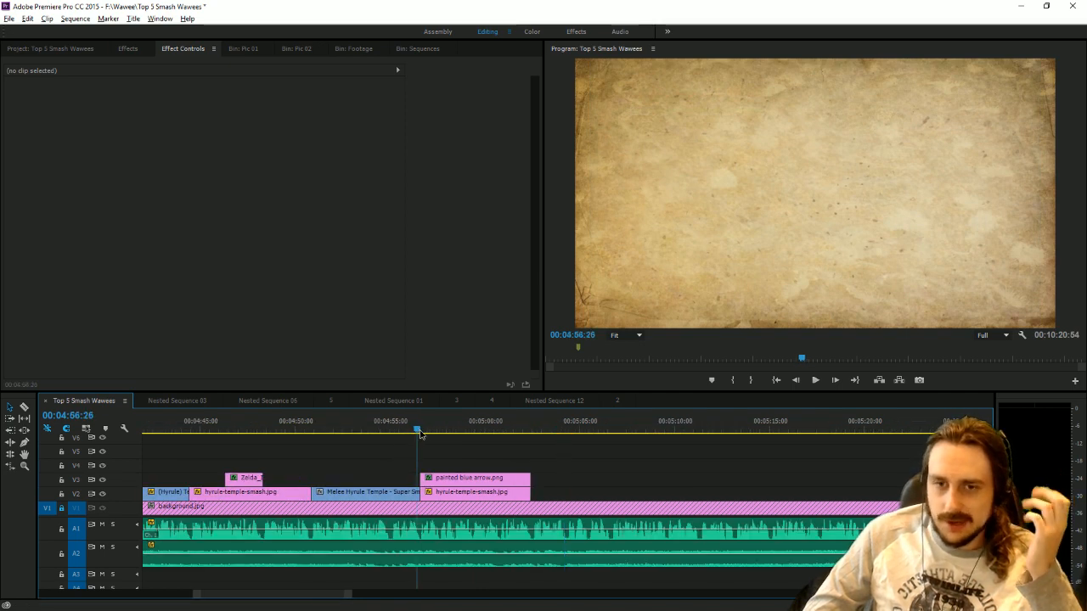
{"action": "left_click_drag", "start_coordinate": [421, 434], "coordinate": [425, 436]}
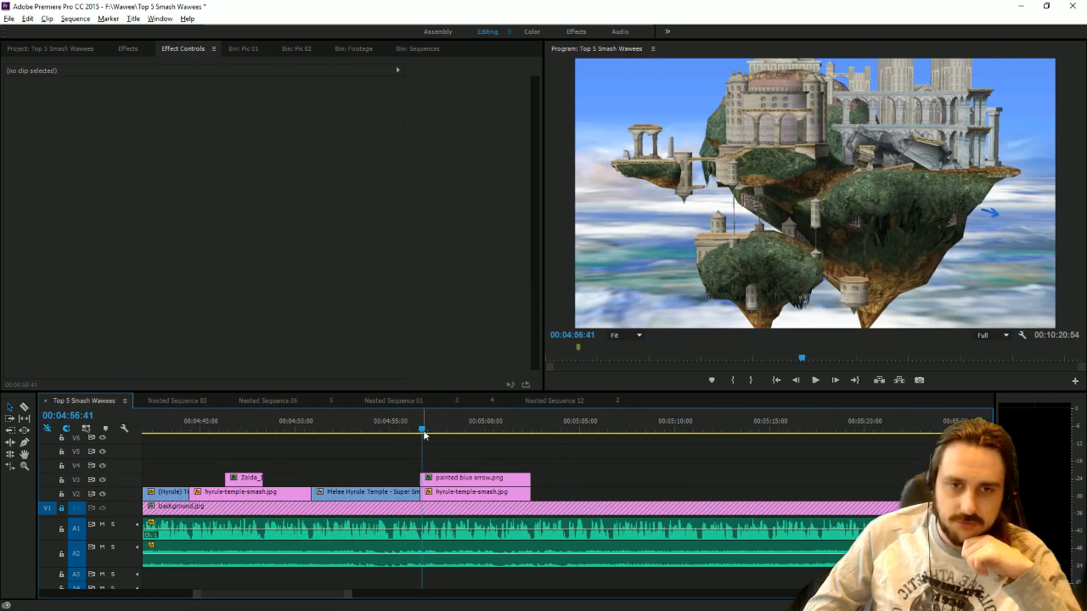
{"action": "left_click", "coordinate": [815, 381]}
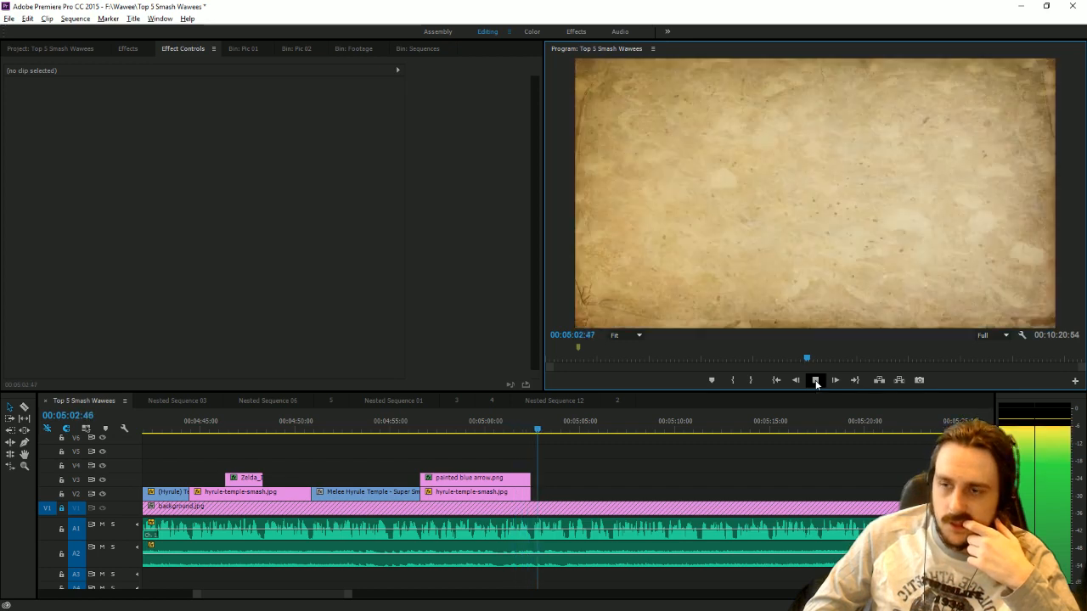
{"action": "left_click", "coordinate": [538, 449]}
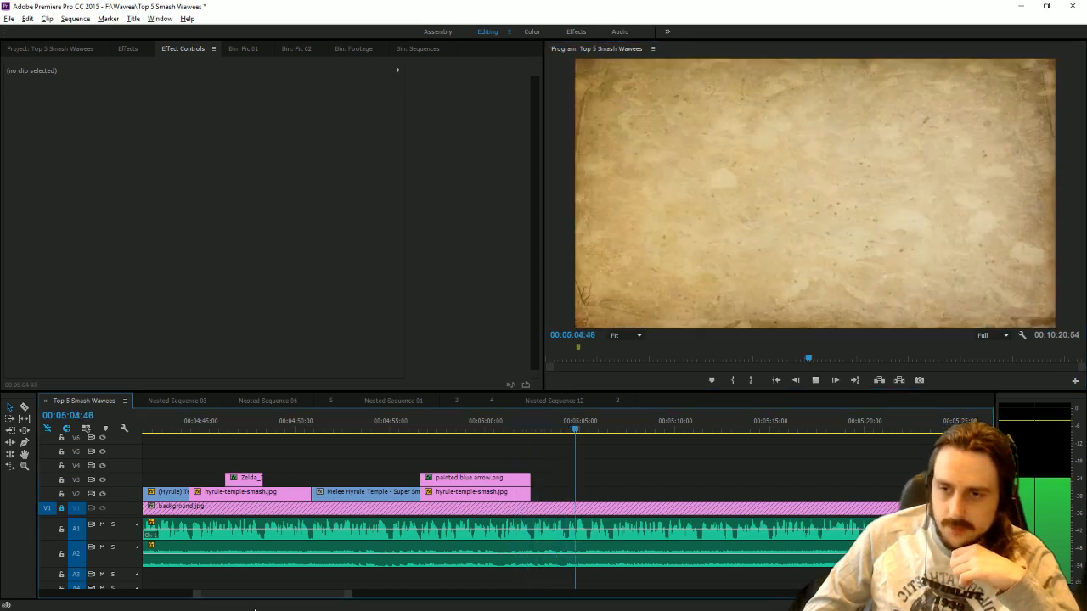
{"action": "left_click_drag", "start_coordinate": [349, 594], "coordinate": [395, 595]}
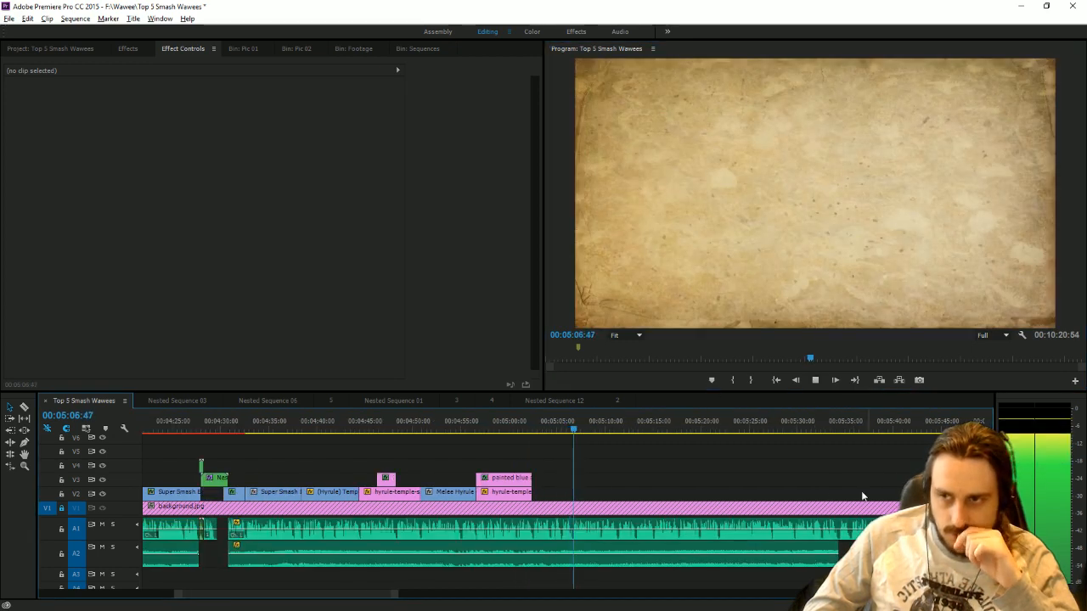
{"action": "left_click_drag", "start_coordinate": [565, 429], "coordinate": [529, 428]}
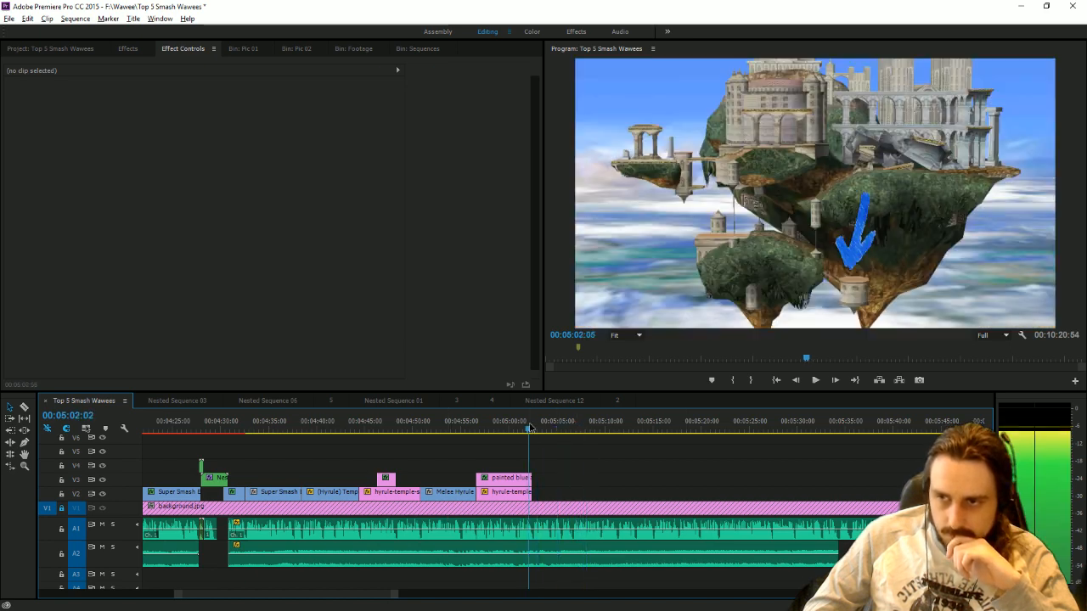
{"action": "key", "text": "space"}
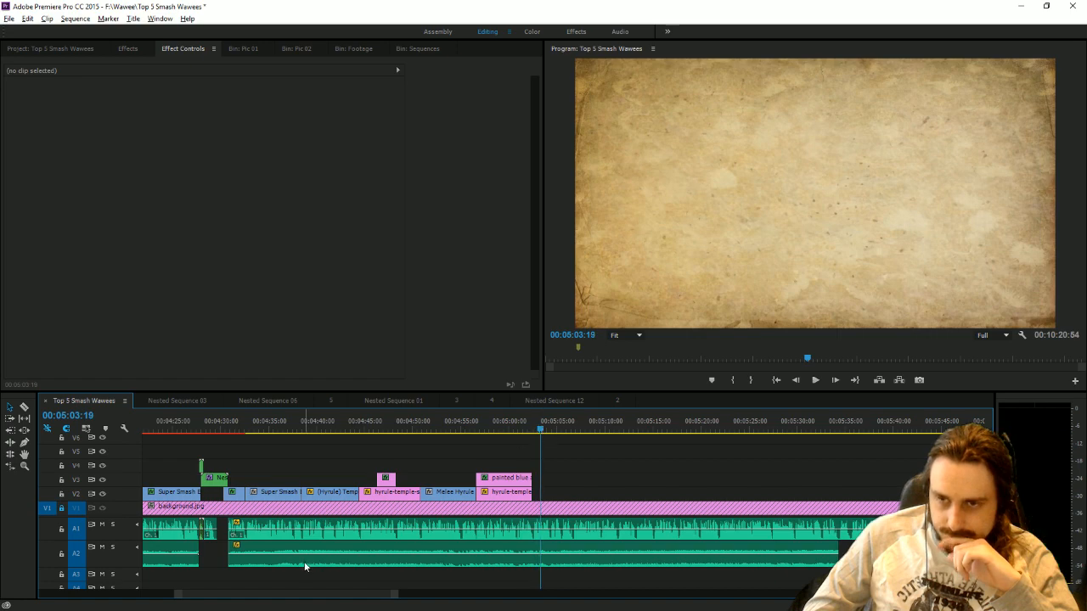
Trim the start of the spare (Hyrule) Temple footage to 00:08:21:10 and split off a short opening piece.
{"action": "left_click_drag", "start_coordinate": [393, 597], "coordinate": [619, 595]}
{"action": "left_click", "coordinate": [769, 430]}
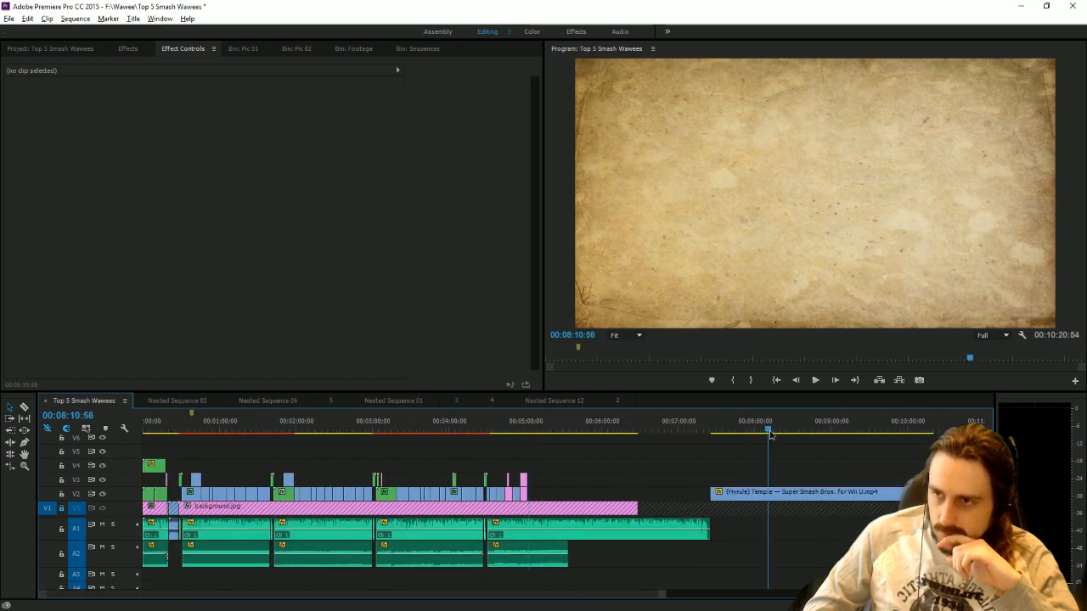
{"action": "left_click_drag", "start_coordinate": [770, 430], "coordinate": [783, 439]}
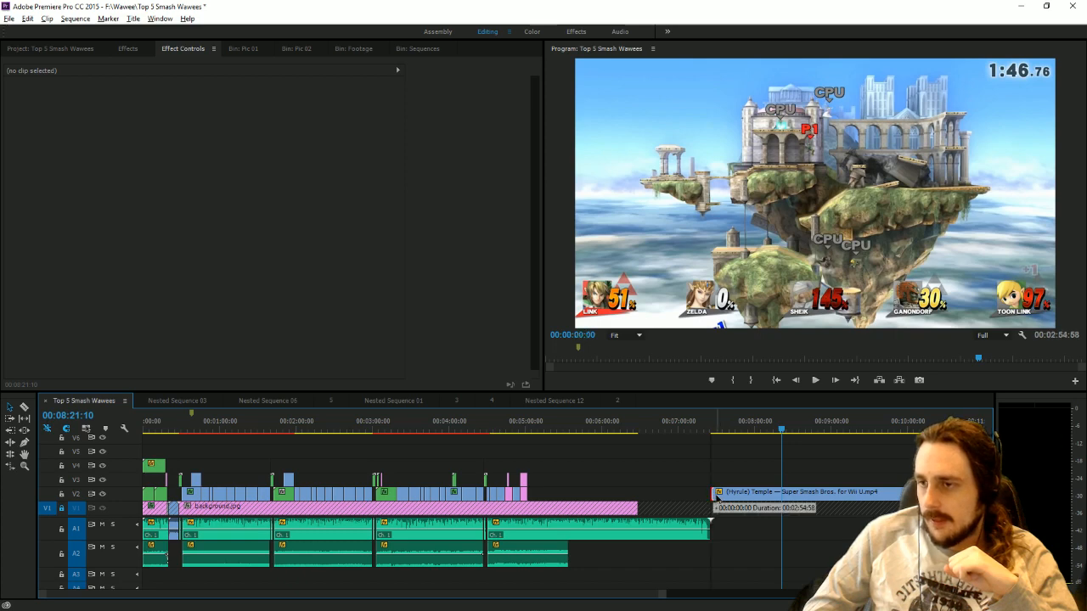
{"action": "left_click_drag", "start_coordinate": [713, 496], "coordinate": [783, 496]}
{"action": "left_click", "coordinate": [10, 408]}
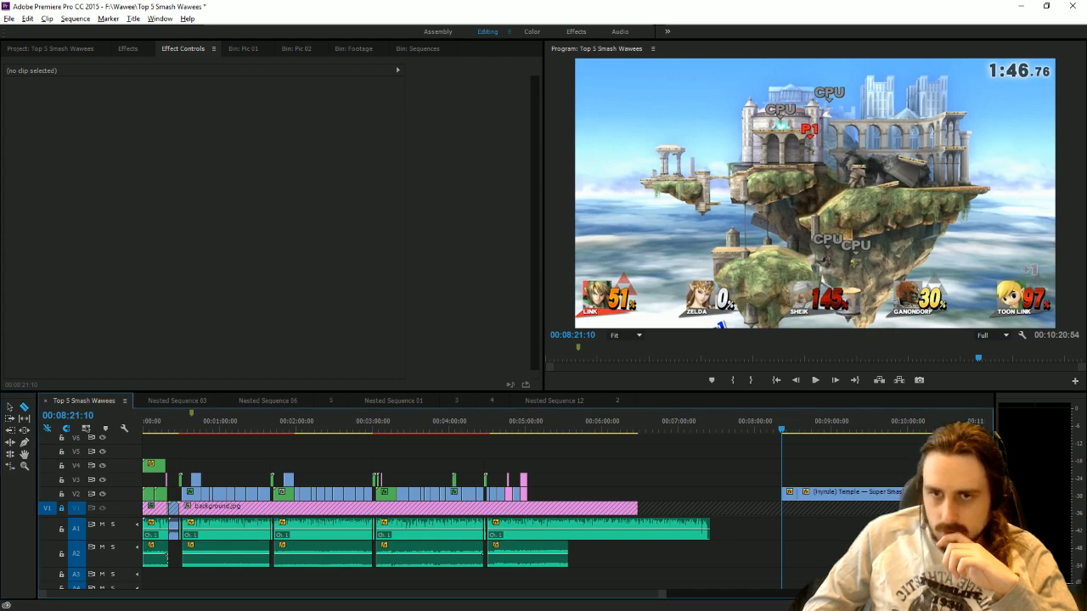
{"action": "left_click", "coordinate": [23, 409]}
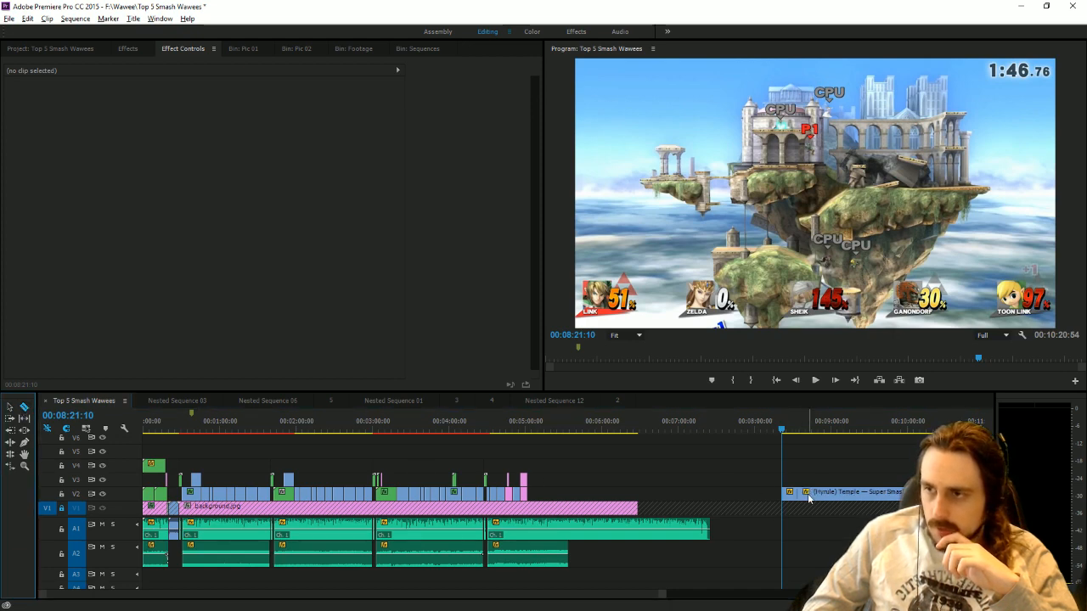
{"action": "left_click", "coordinate": [10, 408]}
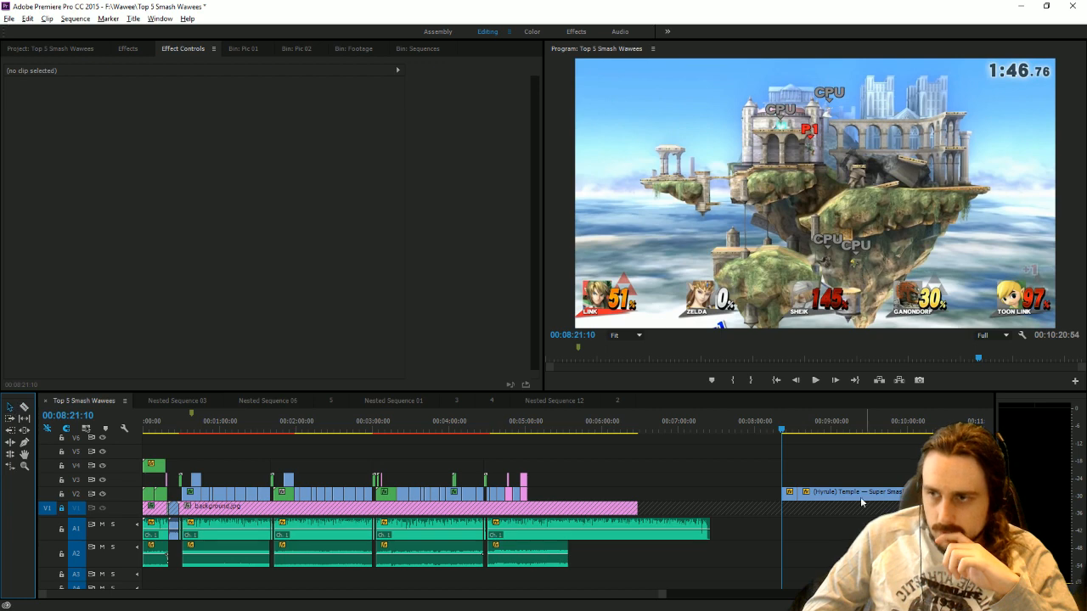
Move the short (Hyrule) Temple piece directly after the hyrule-temple-smash.jpg picture and save the project.
{"action": "left_click_drag", "start_coordinate": [782, 493], "coordinate": [574, 472]}
{"action": "left_click_drag", "start_coordinate": [643, 502], "coordinate": [540, 496]}
{"action": "left_click", "coordinate": [533, 430]}
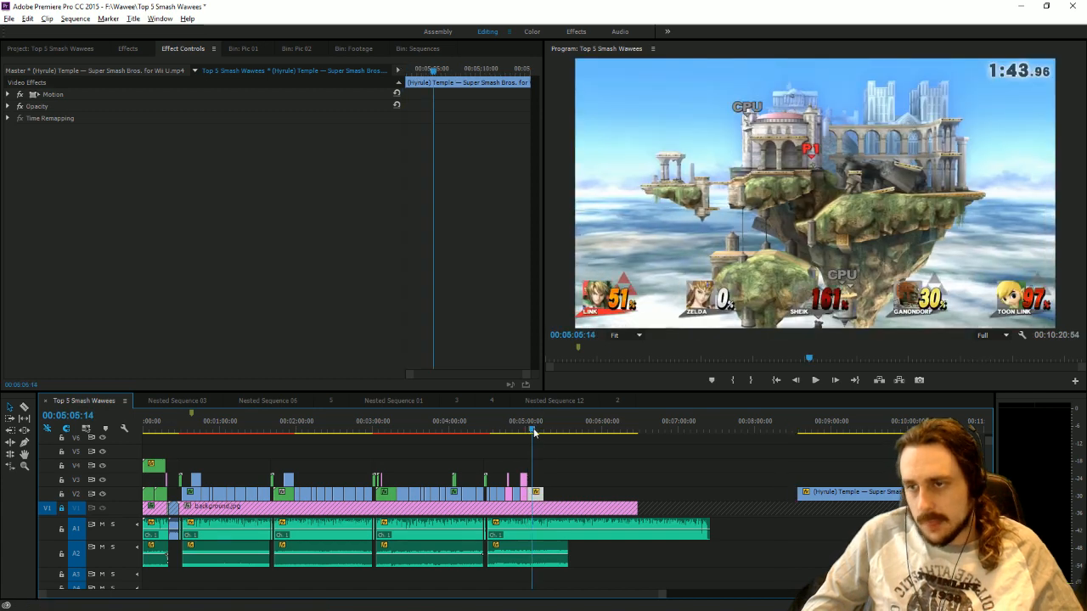
{"action": "key", "text": "ctrl+s"}
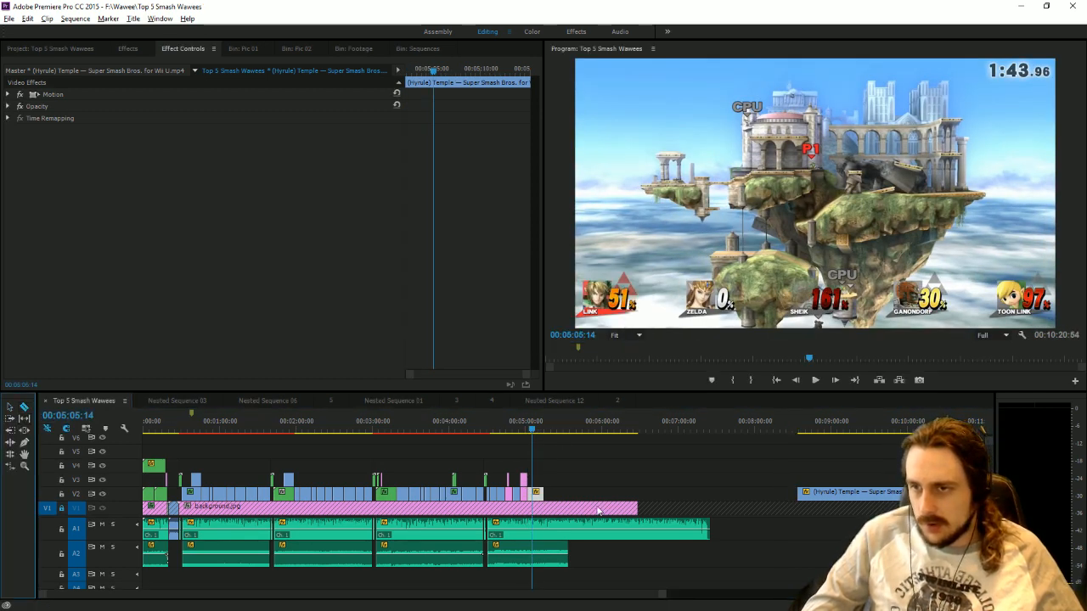
{"action": "left_click", "coordinate": [188, 399]}
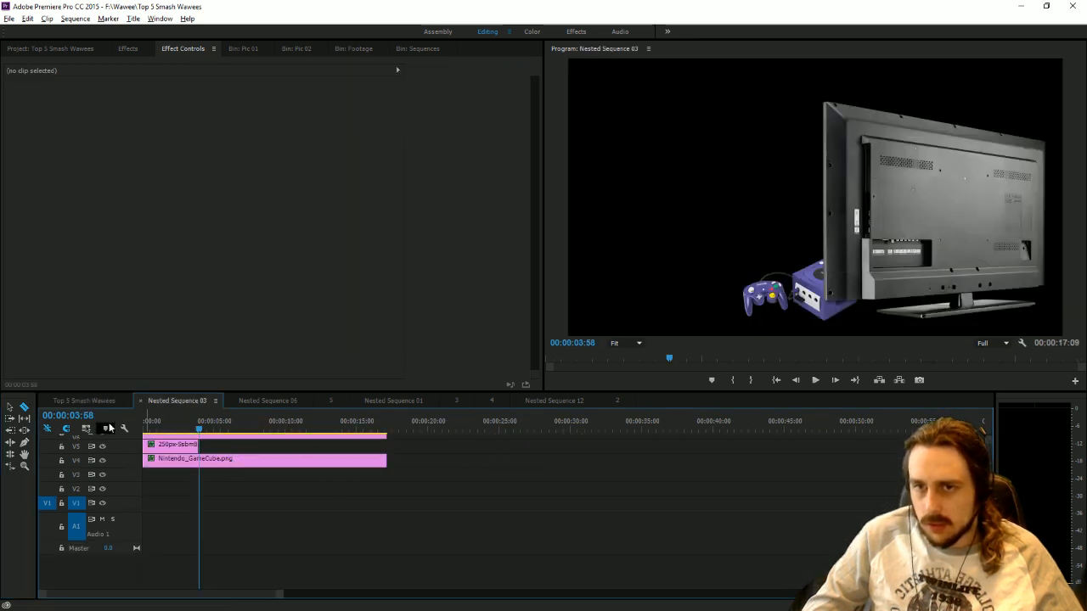
{"action": "left_click", "coordinate": [84, 400]}
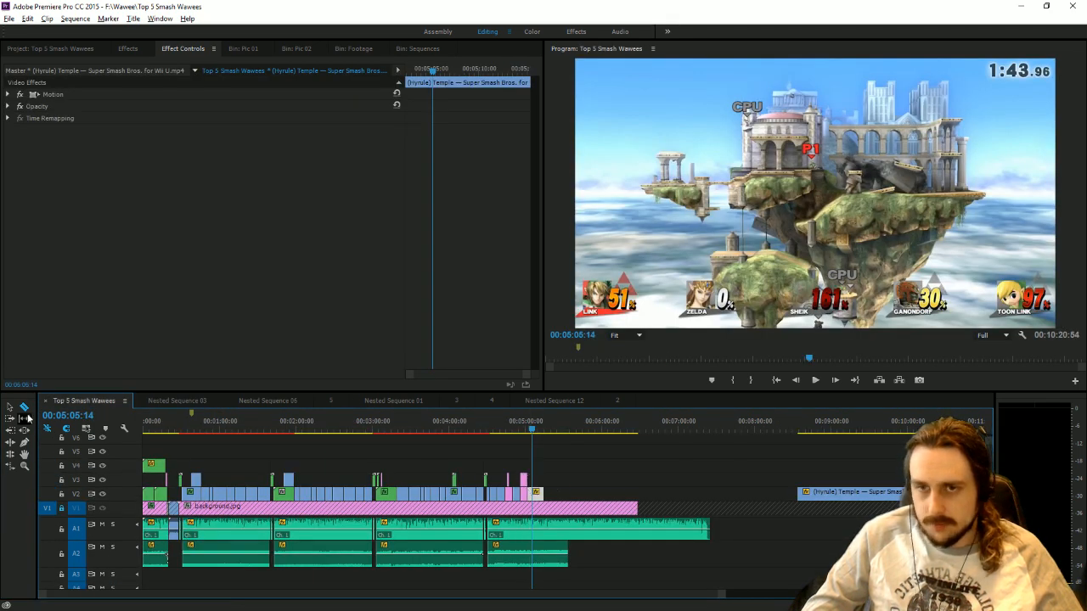
Play the narration over the newly placed (Hyrule) Temple clip, trim the clip's end to 00:05:06:38 and save the project.
{"action": "left_click", "coordinate": [10, 409]}
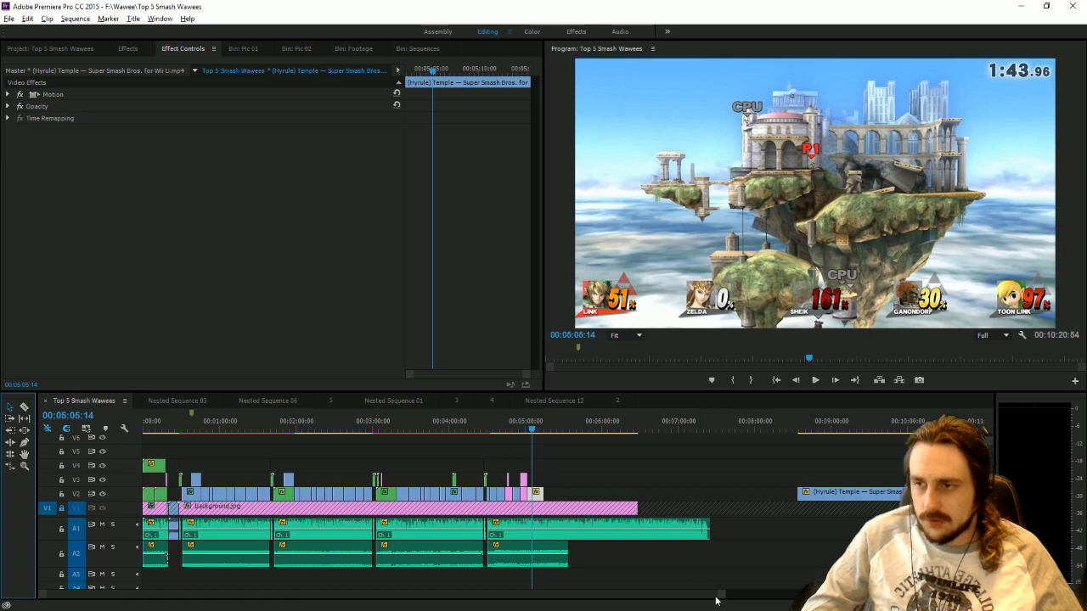
{"action": "left_click_drag", "start_coordinate": [721, 595], "coordinate": [437, 571]}
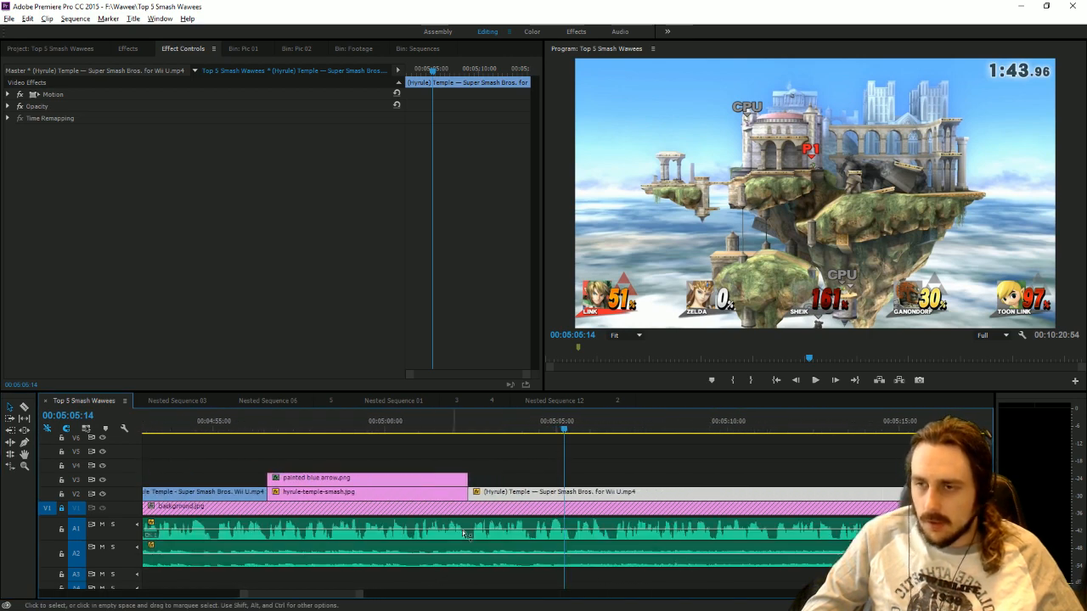
{"action": "left_click", "coordinate": [482, 443]}
{"action": "left_click", "coordinate": [473, 431]}
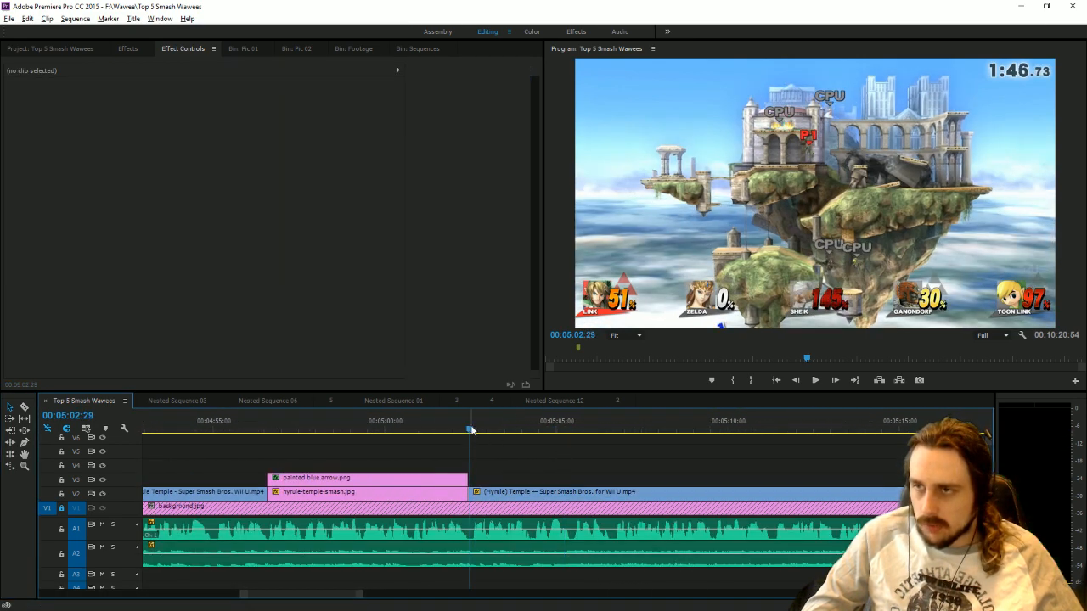
{"action": "left_click", "coordinate": [815, 380]}
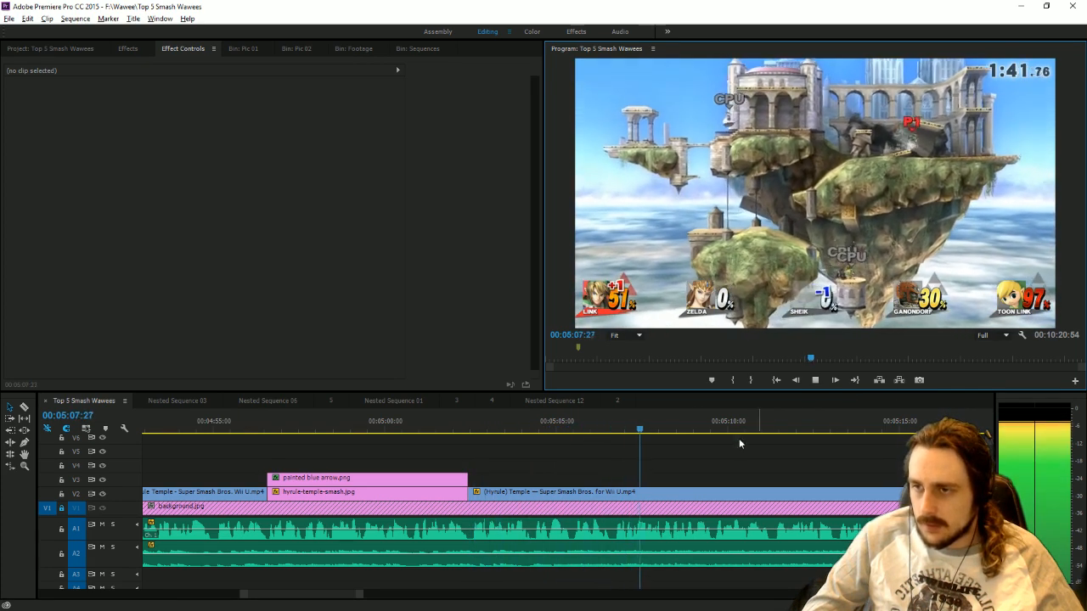
{"action": "left_click", "coordinate": [613, 430]}
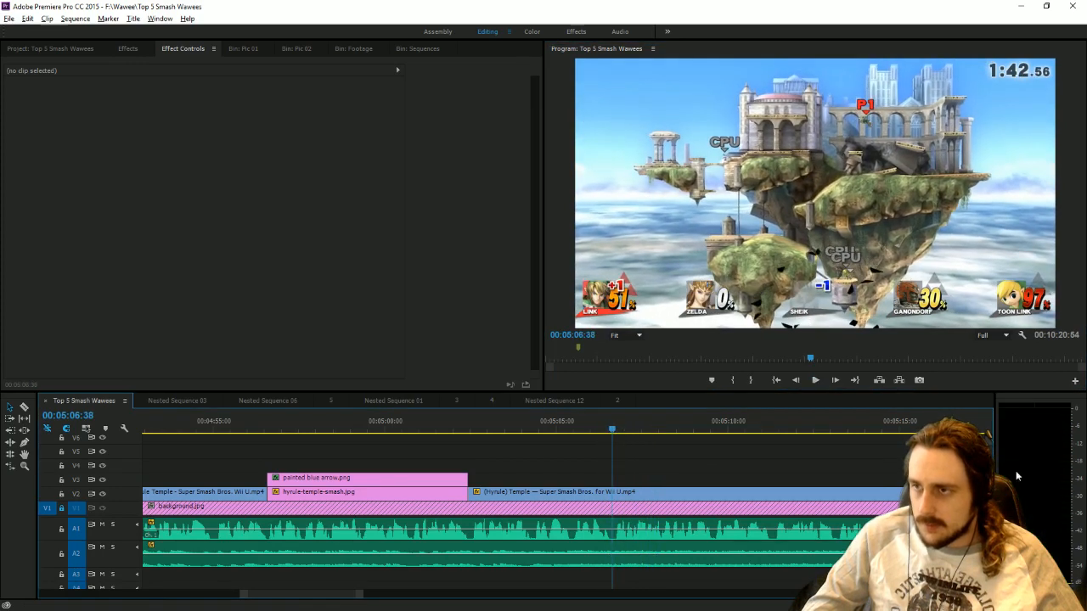
{"action": "left_click_drag", "start_coordinate": [905, 492], "coordinate": [620, 470]}
{"action": "key", "text": "ctrl+s"}
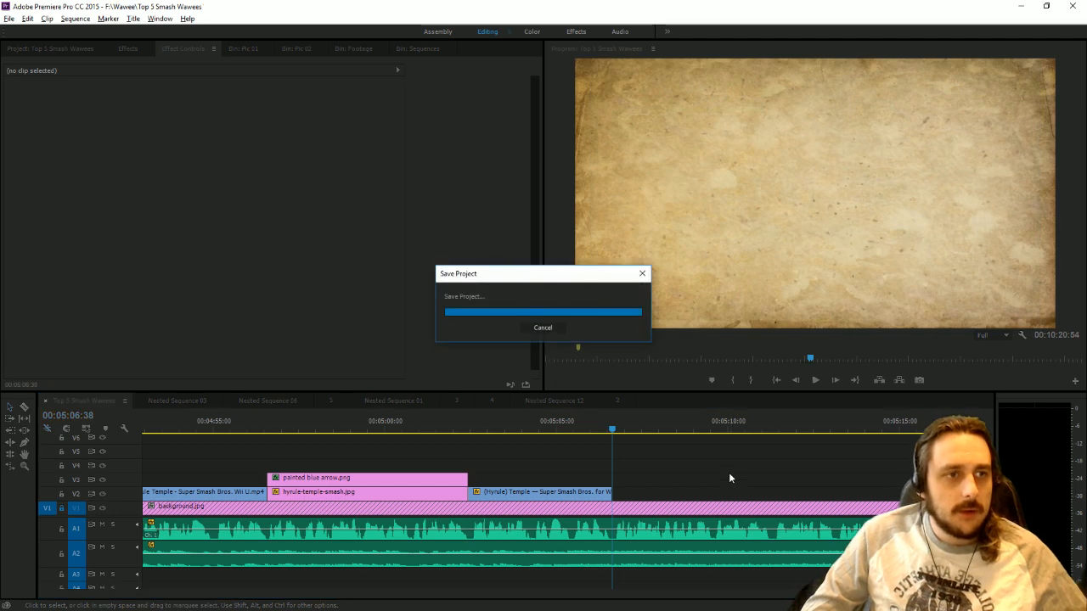
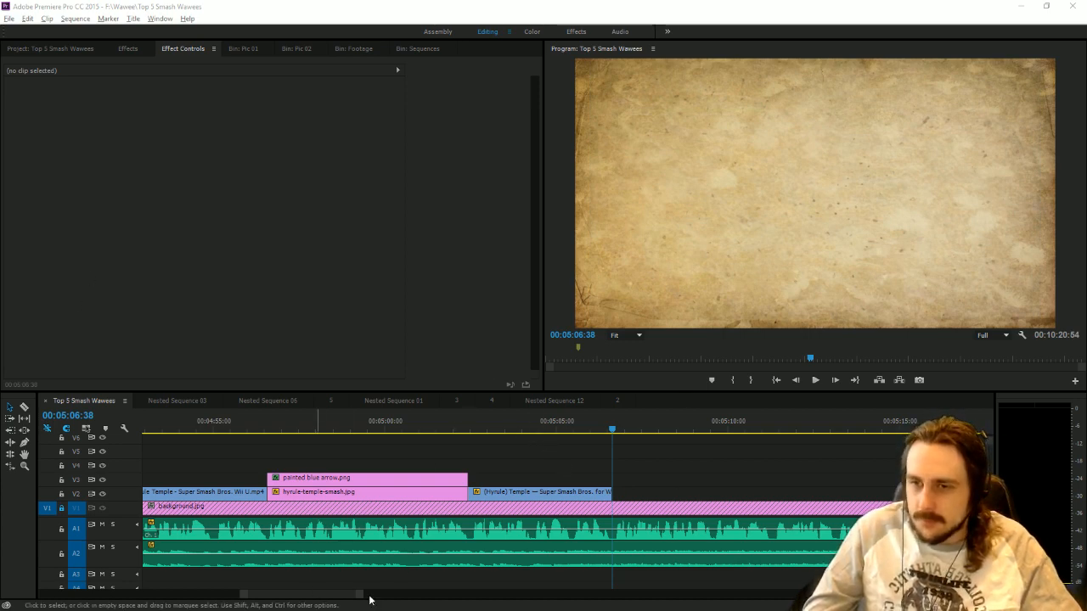
Place the Poor Kirby Hyrule Temple 8 player footage on V2 beyond the spare (Hyrule) Temple clip, at about 00:11:54.
{"action": "left_click_drag", "start_coordinate": [360, 596], "coordinate": [819, 596]}
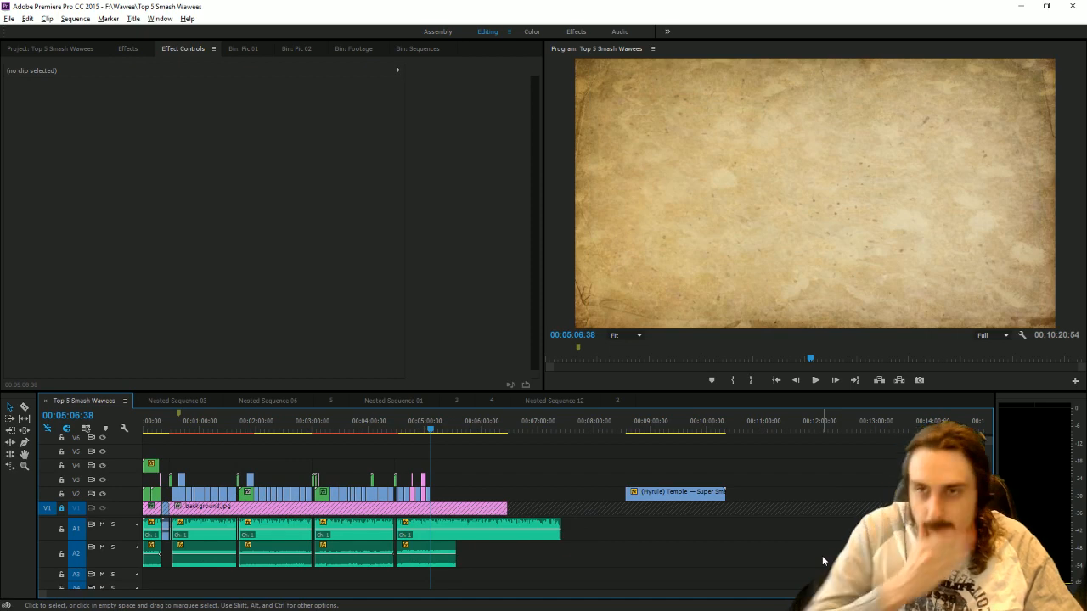
{"action": "left_click", "coordinate": [363, 50]}
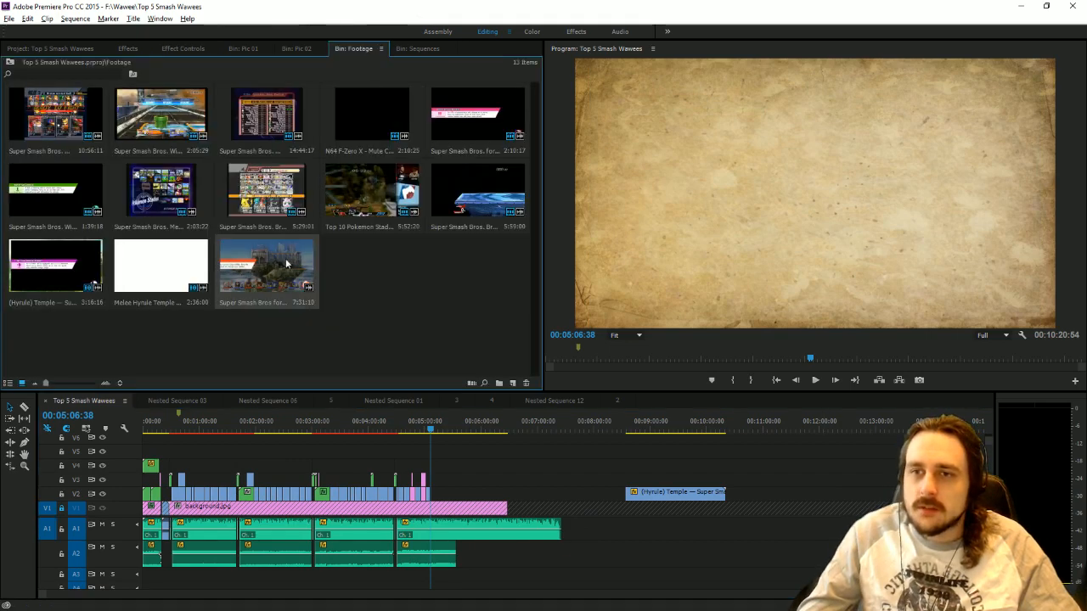
{"action": "left_click_drag", "start_coordinate": [258, 272], "coordinate": [849, 491]}
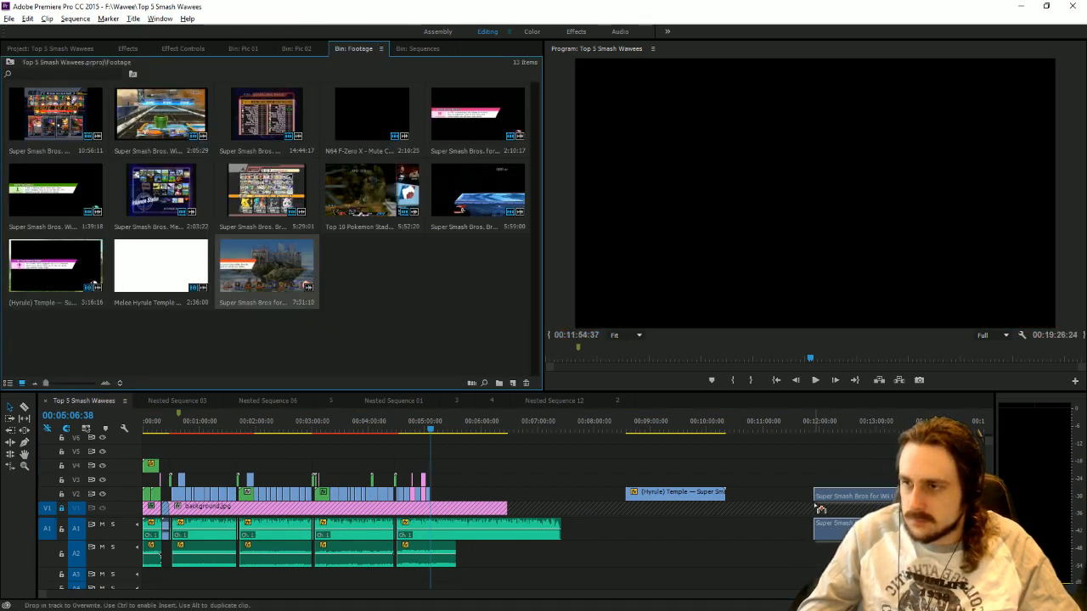
{"action": "left_click_drag", "start_coordinate": [743, 598], "coordinate": [803, 597]}
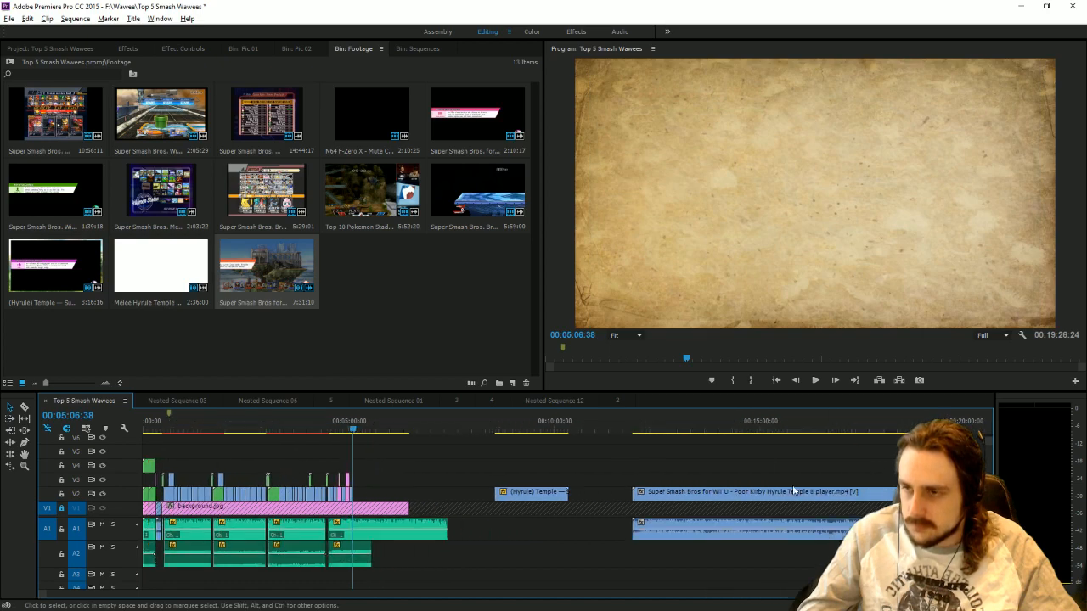
Delete the audio of the Poor Kirby 8 player footage and trim the clip's start to 00:14:43:58.
{"action": "left_click", "coordinate": [750, 431]}
{"action": "left_click", "coordinate": [775, 528], "text": "alt"}
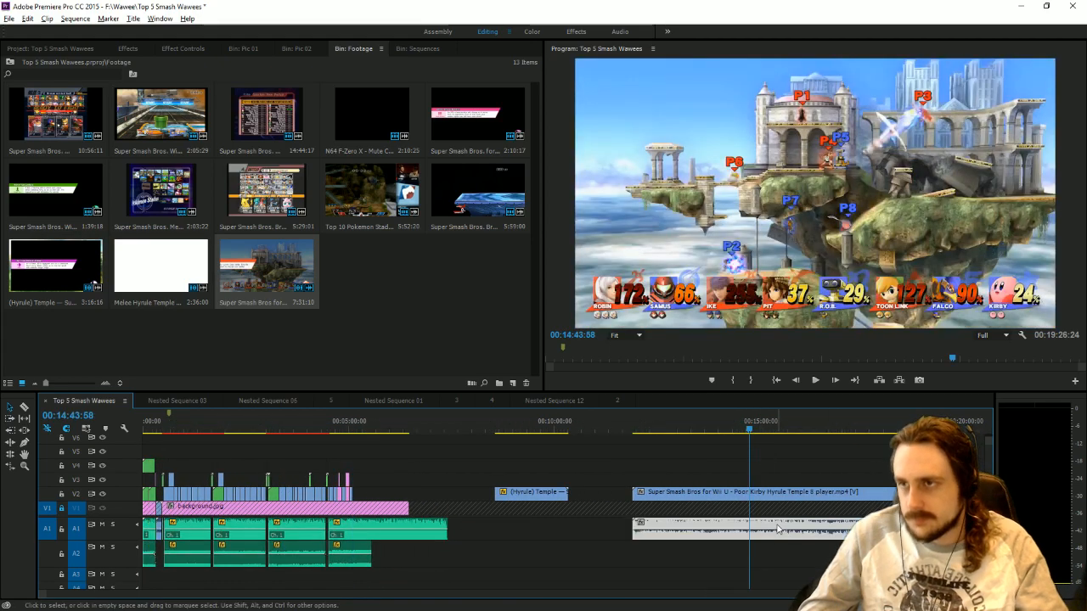
{"action": "key", "text": "Delete"}
{"action": "left_click_drag", "start_coordinate": [639, 492], "coordinate": [750, 492]}
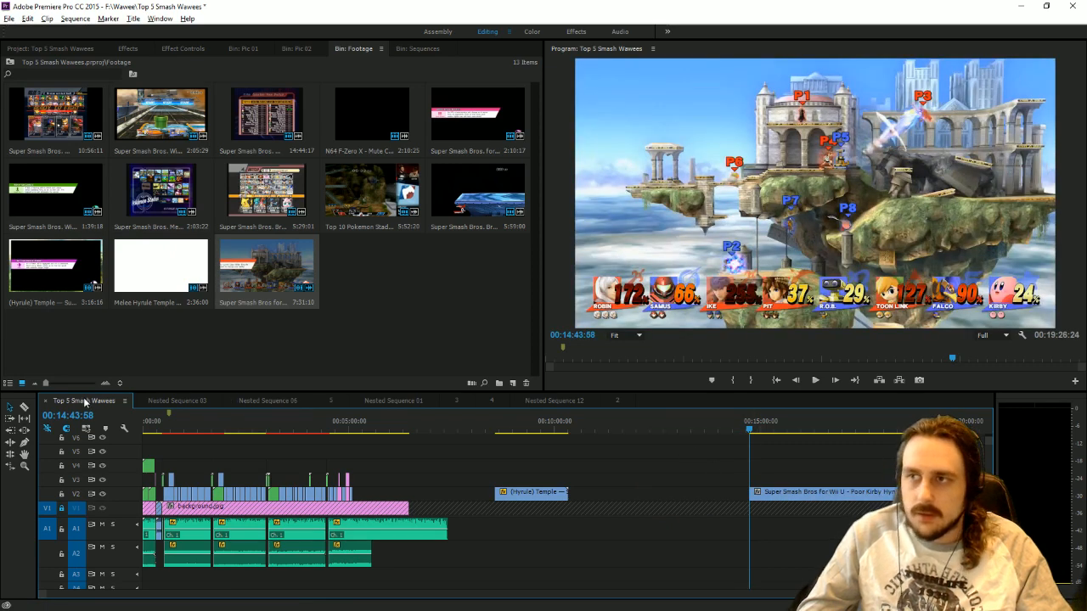
Split a short opening piece off the Poor Kirby footage and move it on V2 directly after the last (Hyrule) Temple clip.
{"action": "left_click", "coordinate": [25, 409]}
{"action": "left_click", "coordinate": [769, 492]}
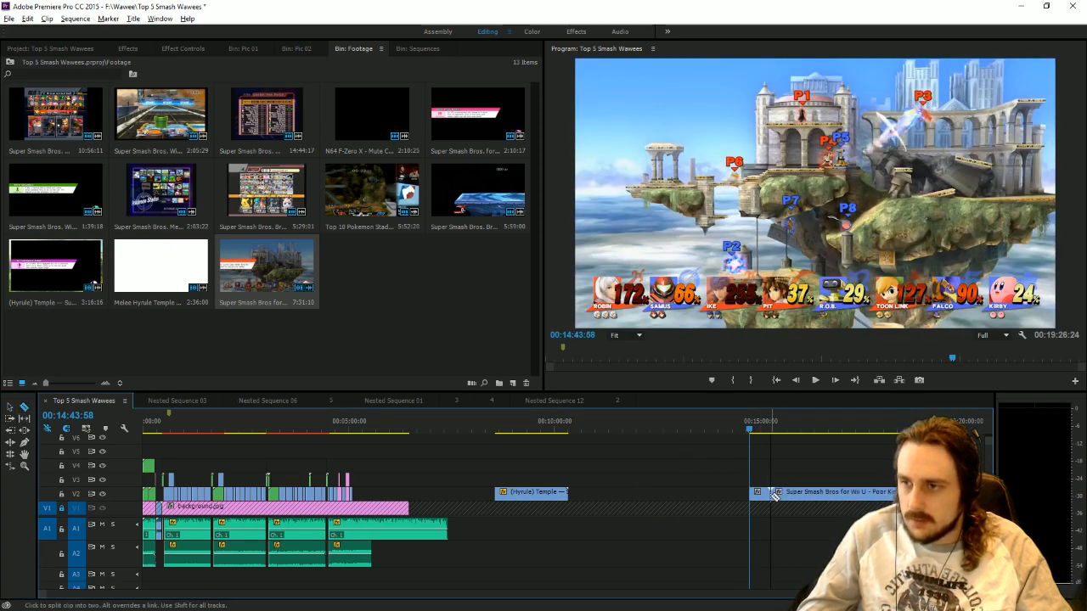
{"action": "left_click", "coordinate": [9, 406]}
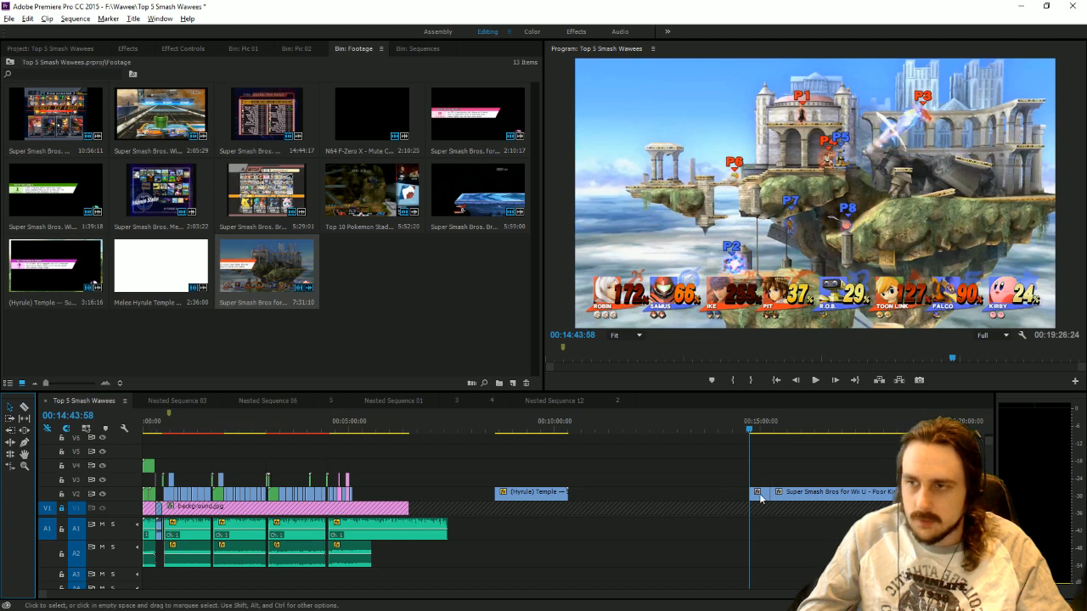
{"action": "left_click_drag", "start_coordinate": [759, 495], "coordinate": [364, 482]}
{"action": "left_click", "coordinate": [361, 428]}
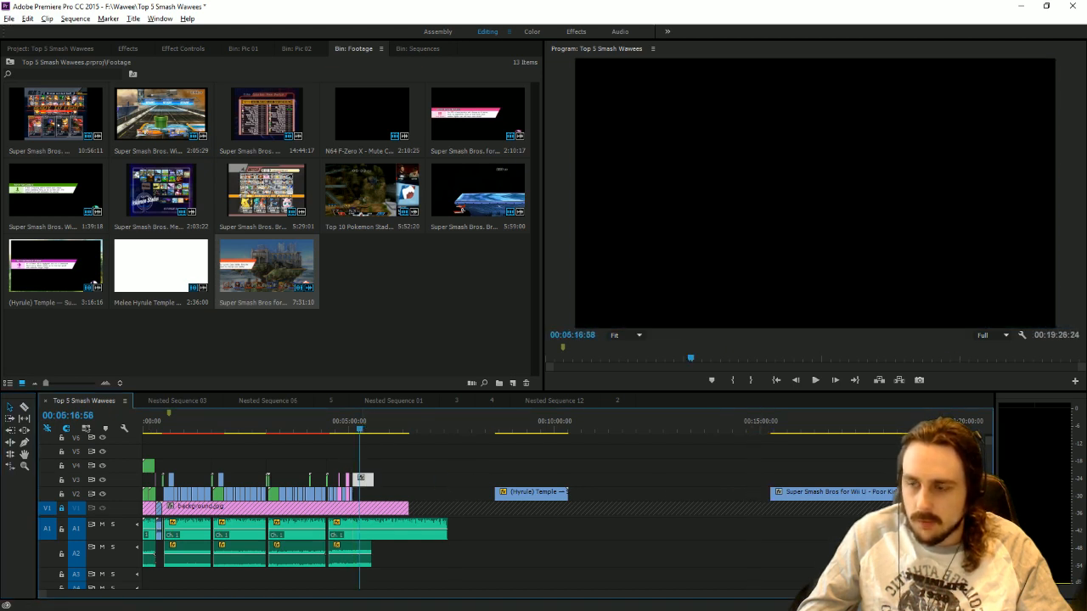
{"action": "left_click_drag", "start_coordinate": [43, 594], "coordinate": [598, 576]}
{"action": "key", "text": "="}
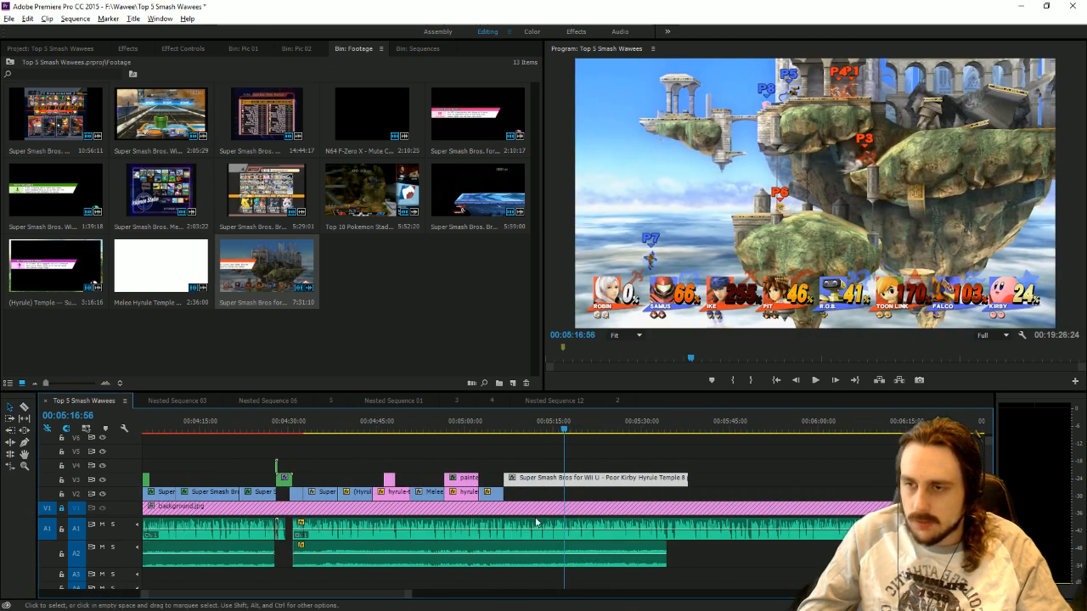
{"action": "left_click_drag", "start_coordinate": [537, 479], "coordinate": [536, 494]}
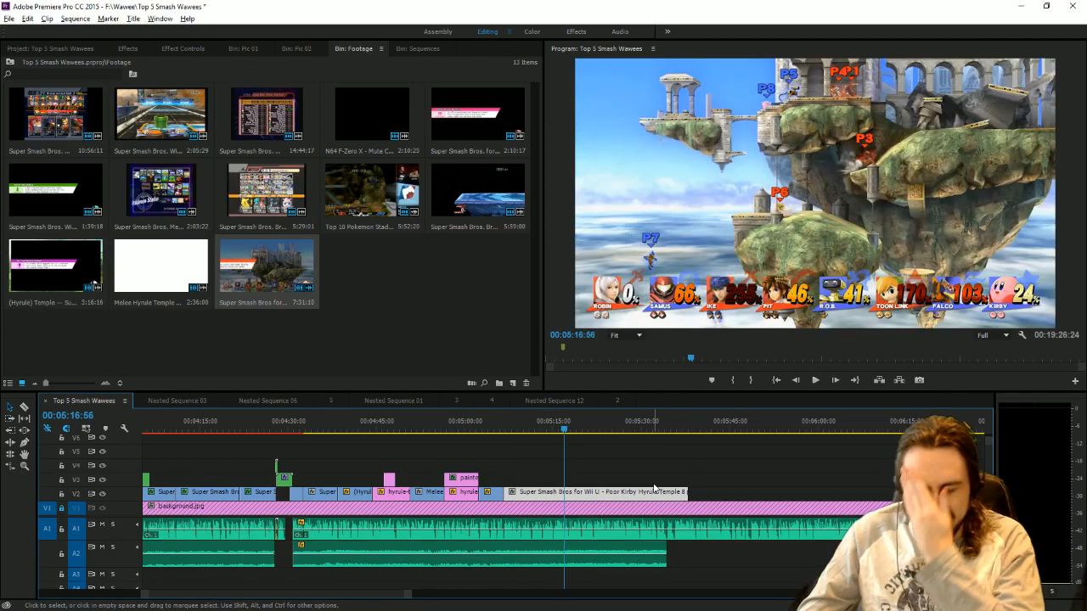
Play the narration over the placed Poor Kirby clip from 00:05:06:19 and trim the clip's end to 00:05:14:59.
{"action": "left_click", "coordinate": [509, 430]}
{"action": "left_click", "coordinate": [503, 430]}
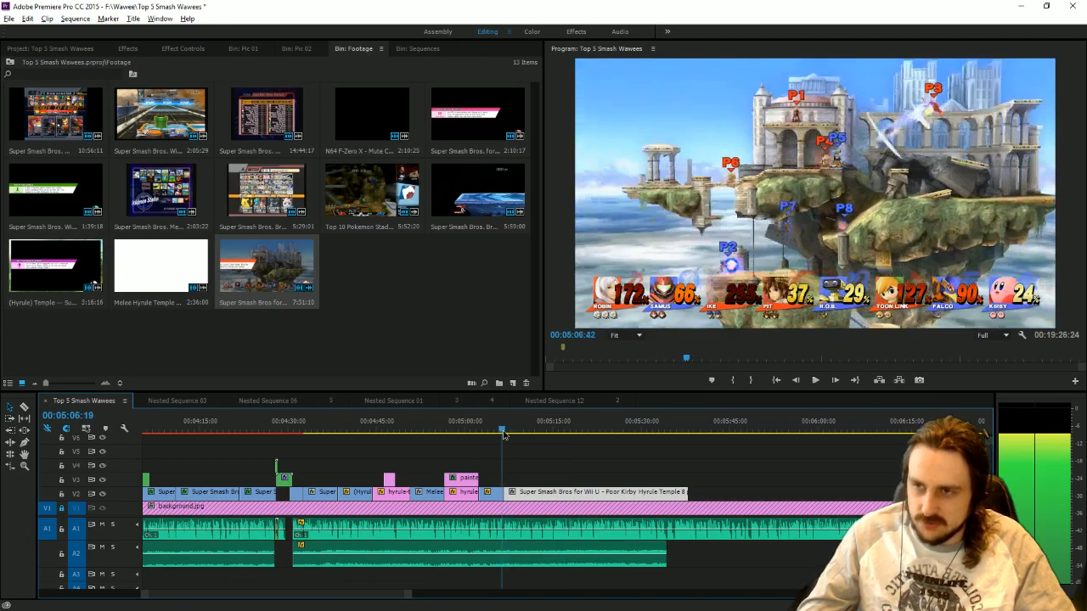
{"action": "left_click", "coordinate": [813, 380]}
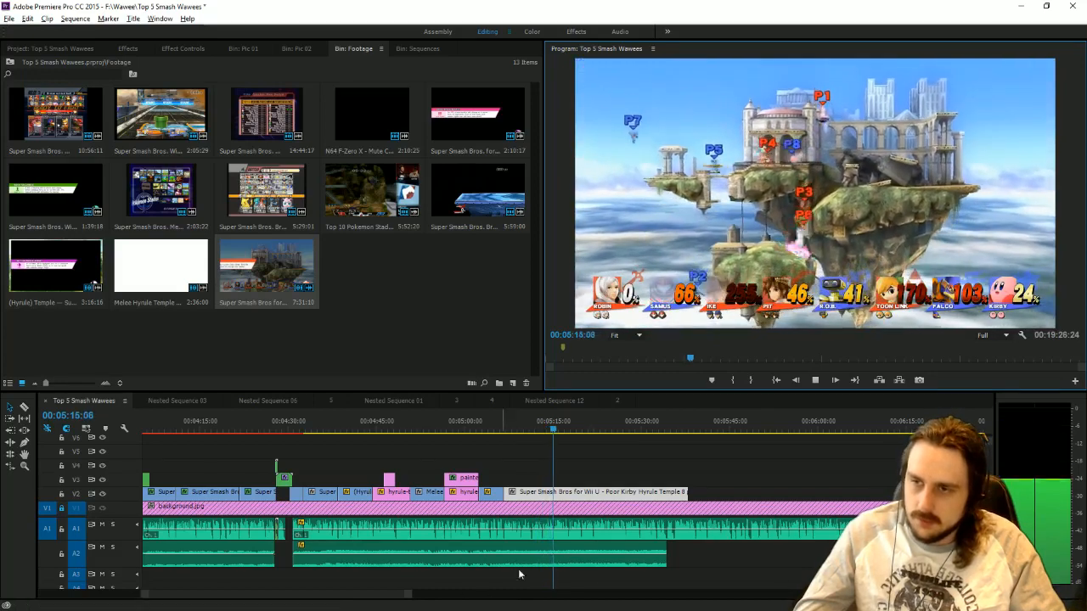
{"action": "left_click_drag", "start_coordinate": [407, 594], "coordinate": [348, 594]}
{"action": "left_click", "coordinate": [550, 429]}
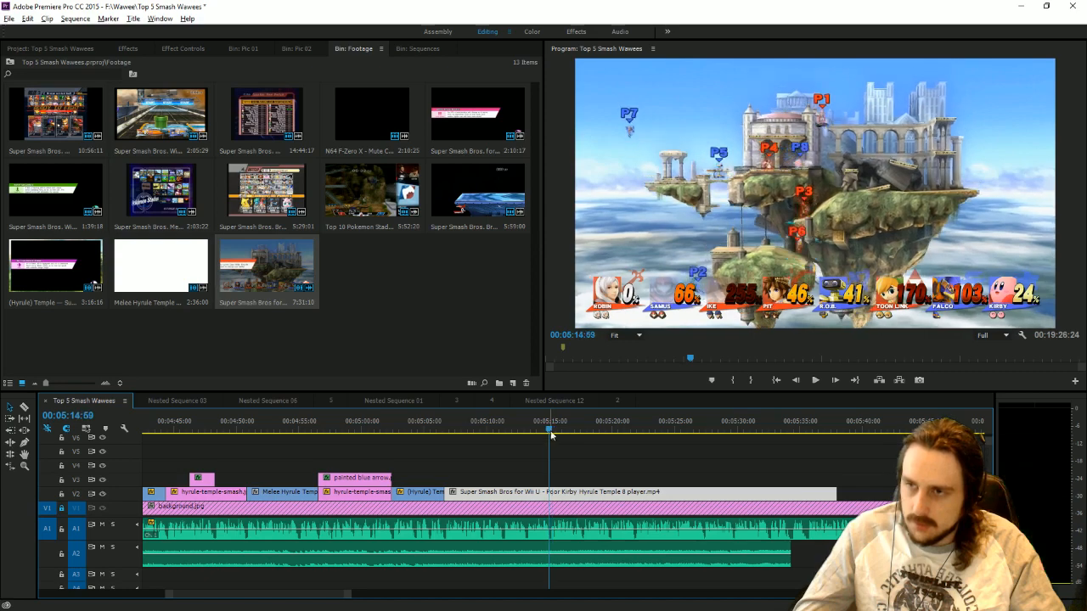
{"action": "left_click_drag", "start_coordinate": [836, 492], "coordinate": [548, 491]}
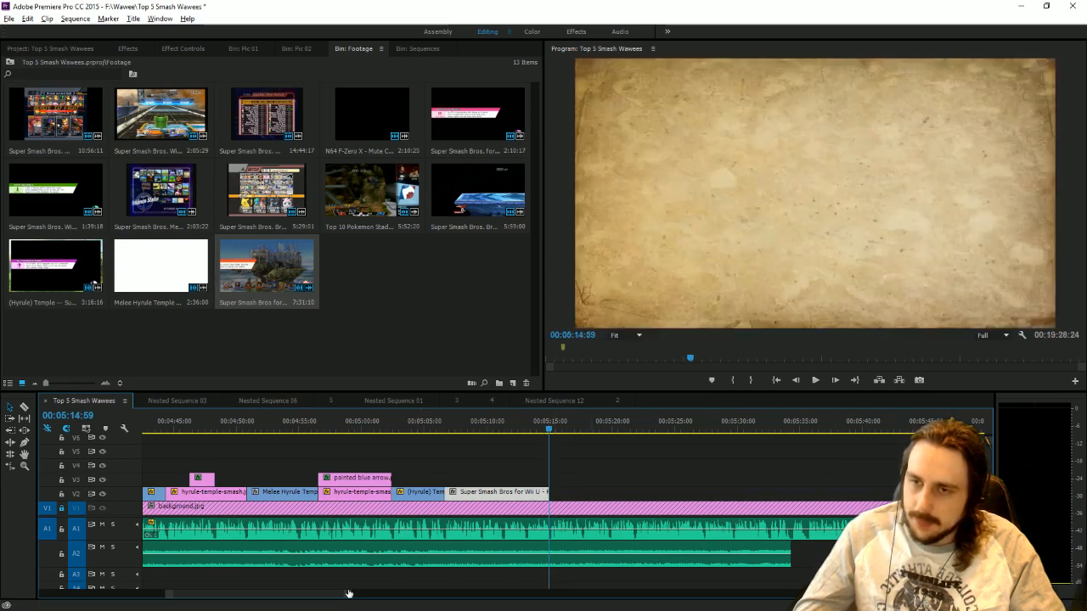
Place the Melee Hyrule Temple footage after the spare Poor Kirby clip, skim through it and delete it.
{"action": "left_click_drag", "start_coordinate": [348, 593], "coordinate": [756, 594]}
{"action": "left_click", "coordinate": [428, 430]}
{"action": "left_click_drag", "start_coordinate": [430, 430], "coordinate": [650, 446]}
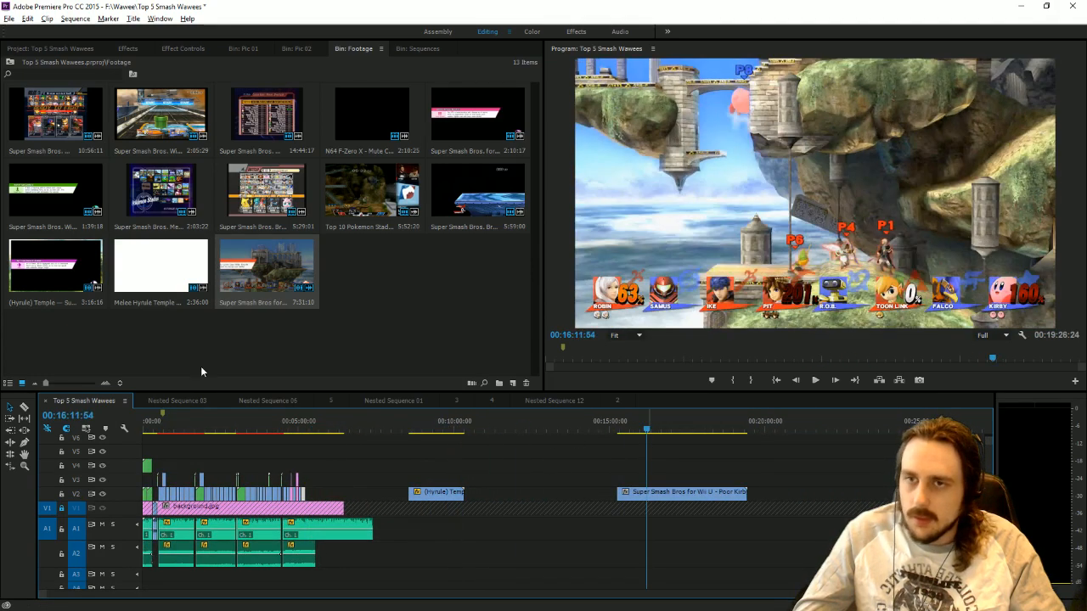
{"action": "left_click_drag", "start_coordinate": [161, 266], "coordinate": [782, 495]}
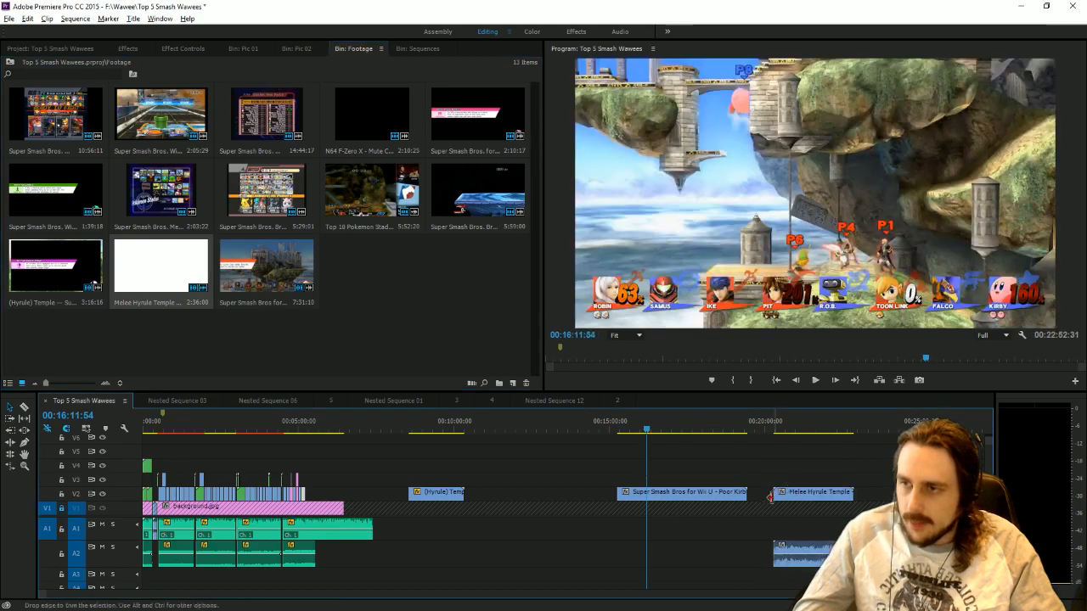
{"action": "left_click", "coordinate": [815, 431]}
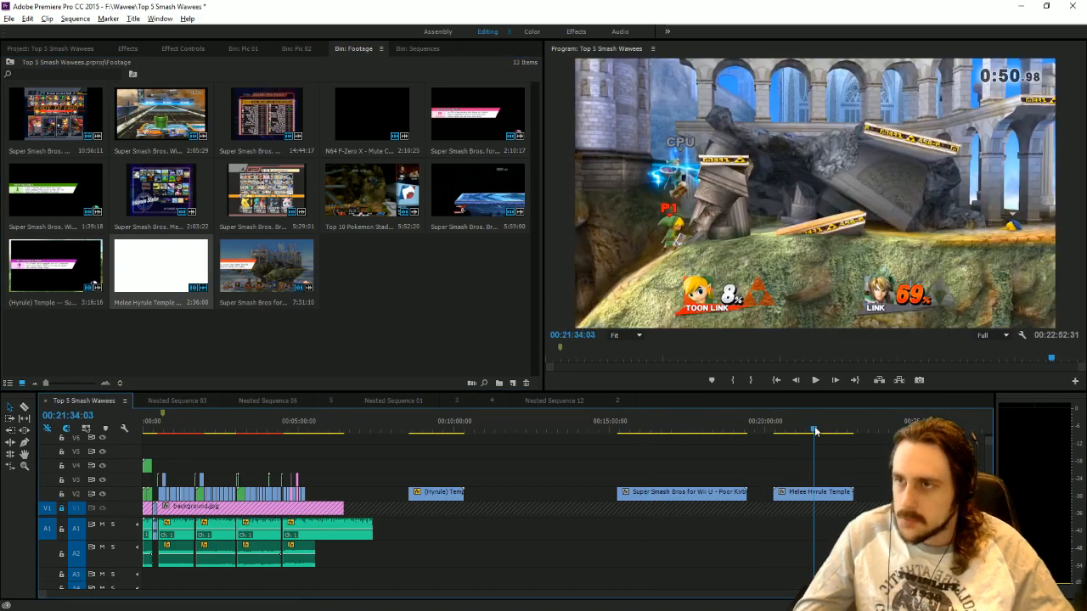
{"action": "left_click_drag", "start_coordinate": [815, 431], "coordinate": [849, 440]}
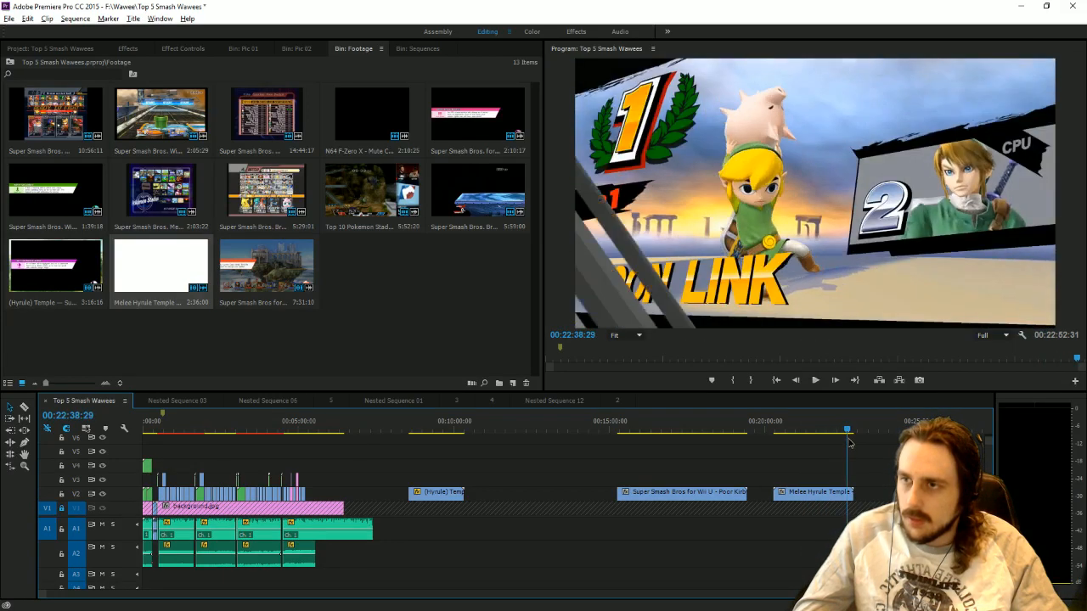
{"action": "key", "text": "Delete"}
Trim the start of the spare (Hyrule) Temple clip and move it on V2 directly after the short Poor Kirby clip.
{"action": "left_click_drag", "start_coordinate": [690, 435], "coordinate": [442, 436]}
{"action": "left_click_drag", "start_coordinate": [432, 497], "coordinate": [861, 434]}
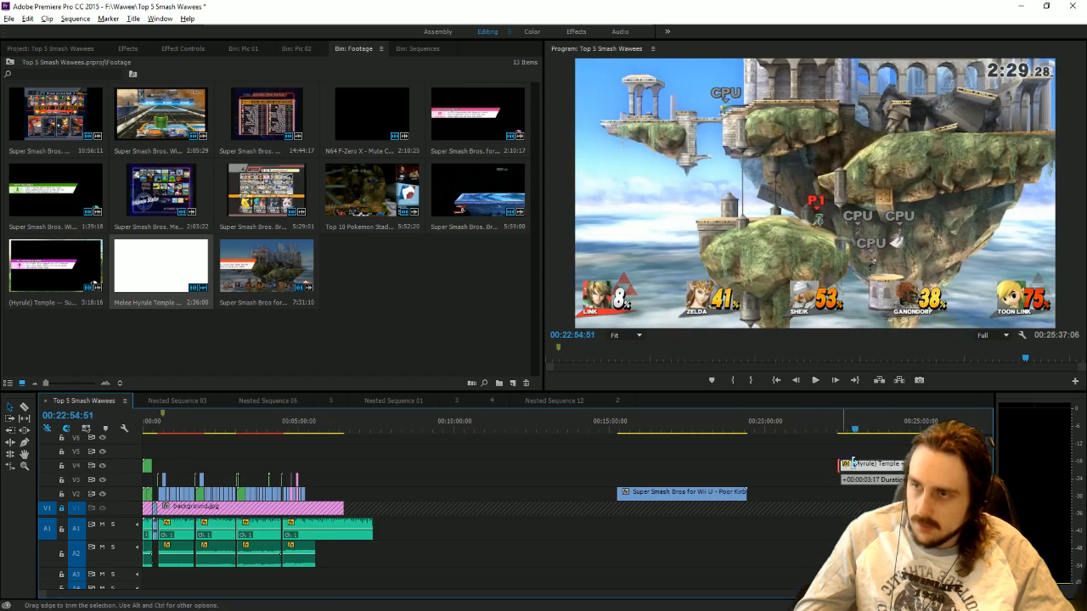
{"action": "left_click_drag", "start_coordinate": [853, 463], "coordinate": [324, 473]}
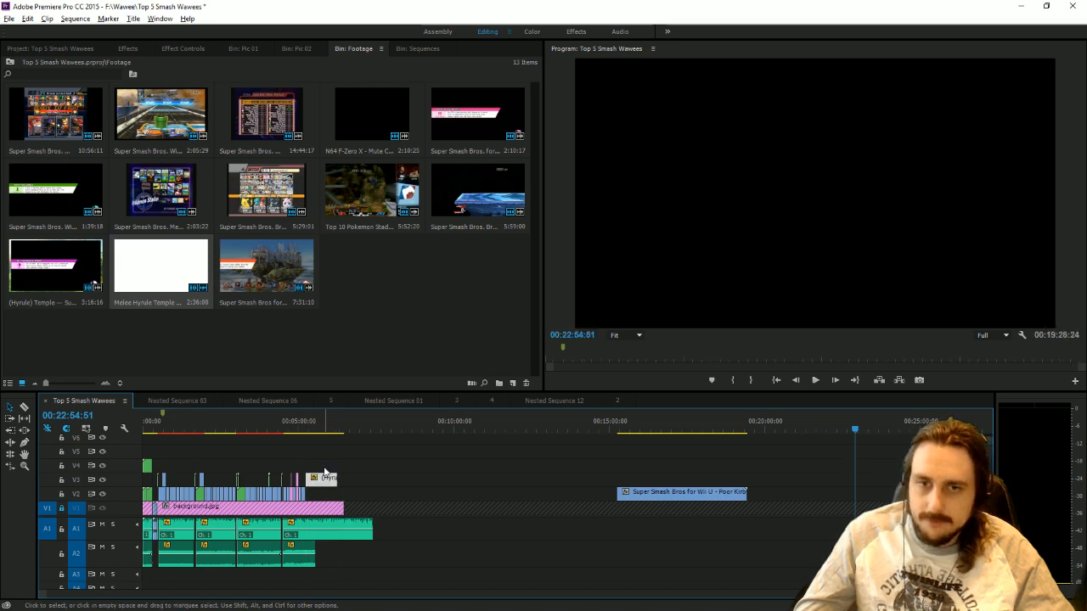
{"action": "left_click", "coordinate": [313, 425]}
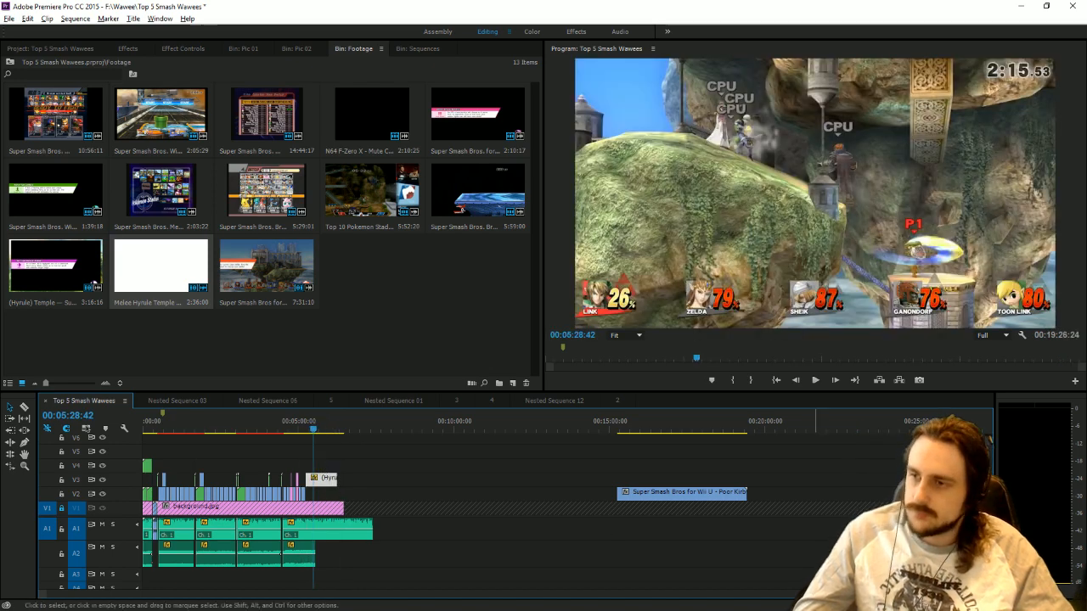
{"action": "left_click_drag", "start_coordinate": [791, 598], "coordinate": [537, 584]}
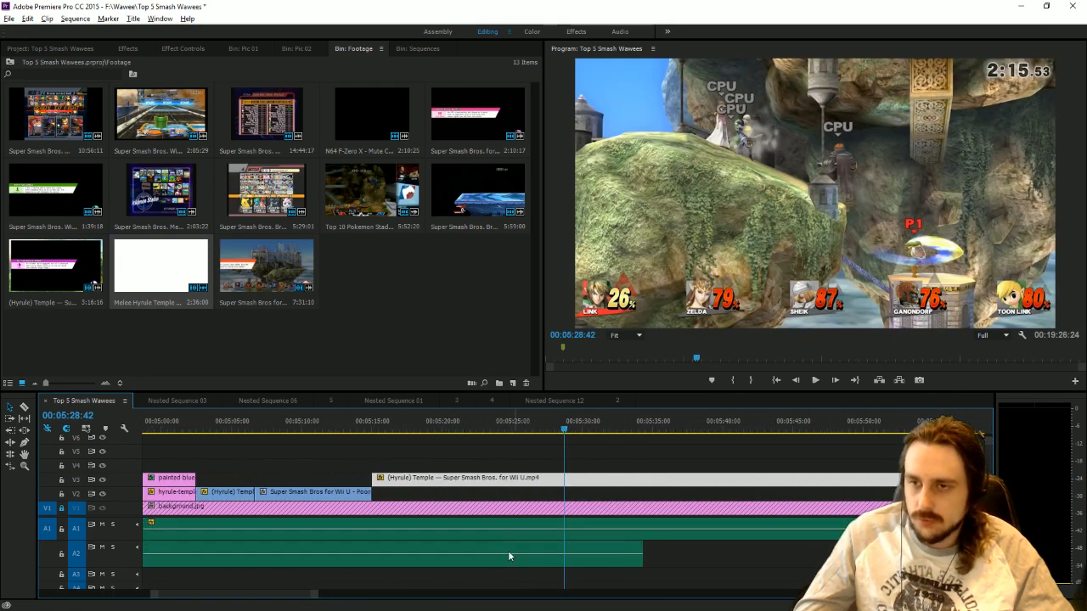
{"action": "left_click_drag", "start_coordinate": [425, 479], "coordinate": [428, 494]}
Play the narration over the newly placed (Hyrule) Temple clip, split the clip at 00:05:27:19 and delete the remainder.
{"action": "left_click", "coordinate": [371, 425]}
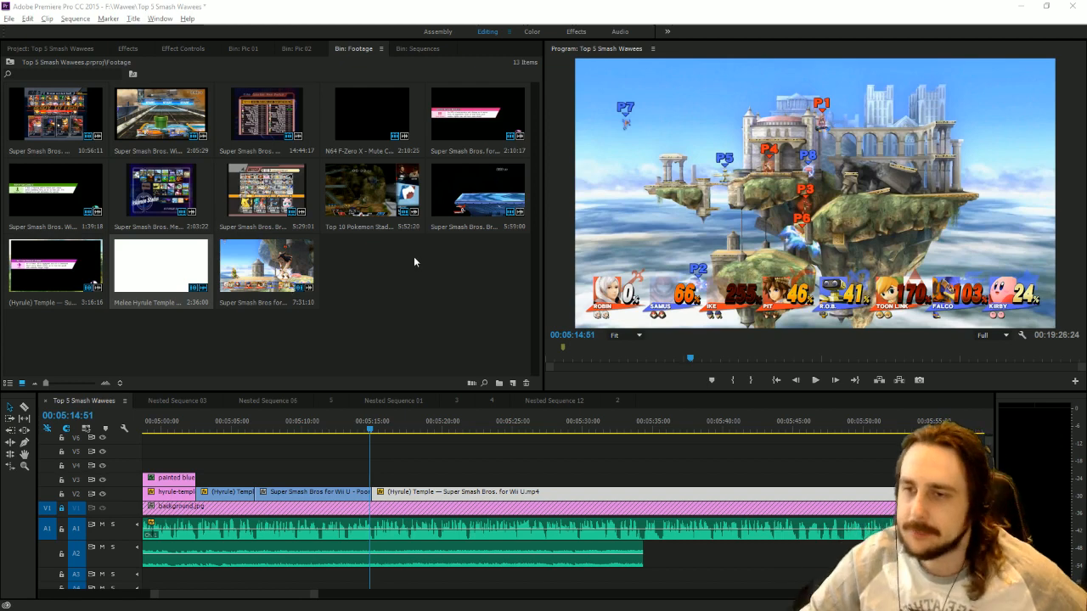
{"action": "left_click", "coordinate": [816, 383]}
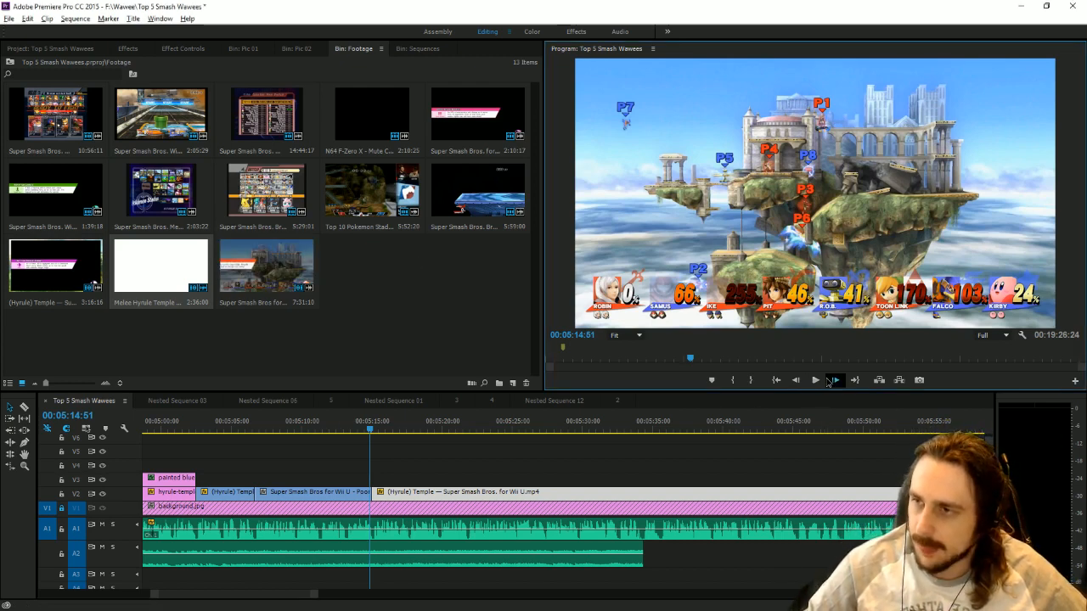
{"action": "left_click", "coordinate": [816, 380]}
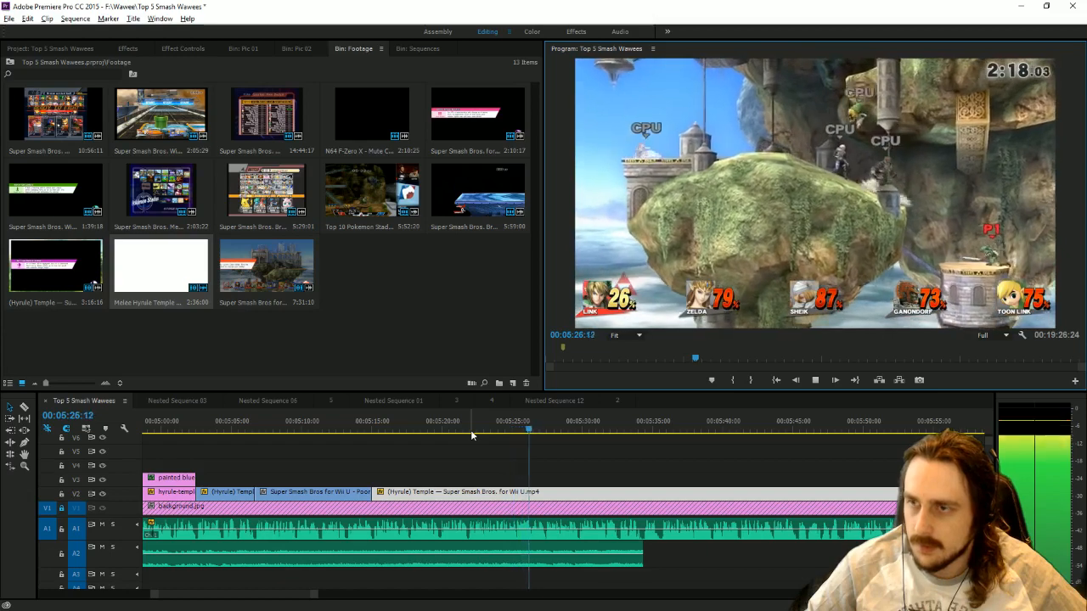
{"action": "left_click", "coordinate": [545, 429]}
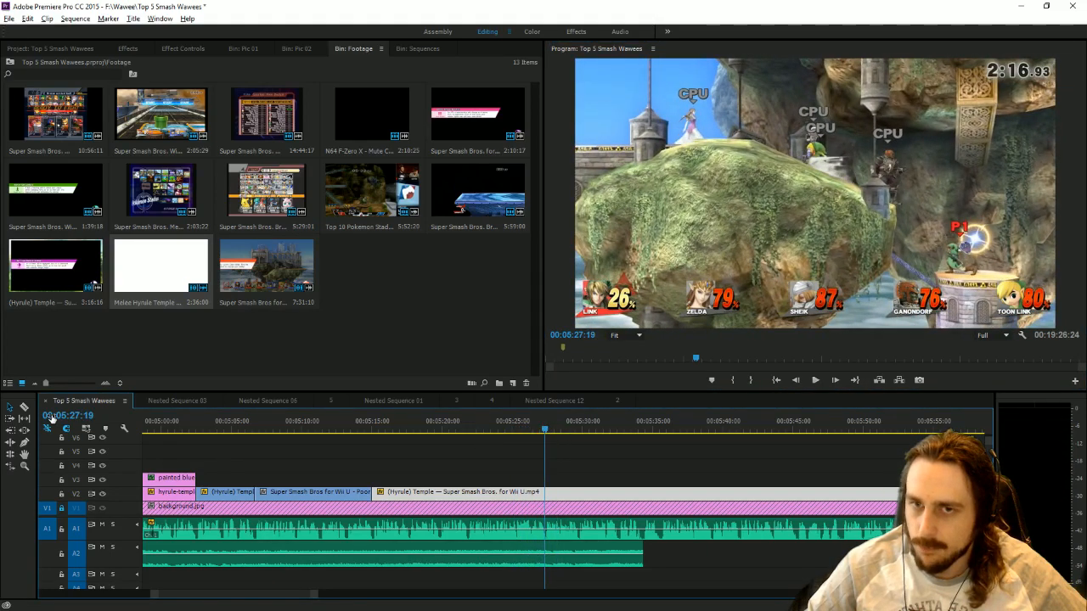
{"action": "left_click", "coordinate": [24, 408]}
{"action": "left_click", "coordinate": [545, 492]}
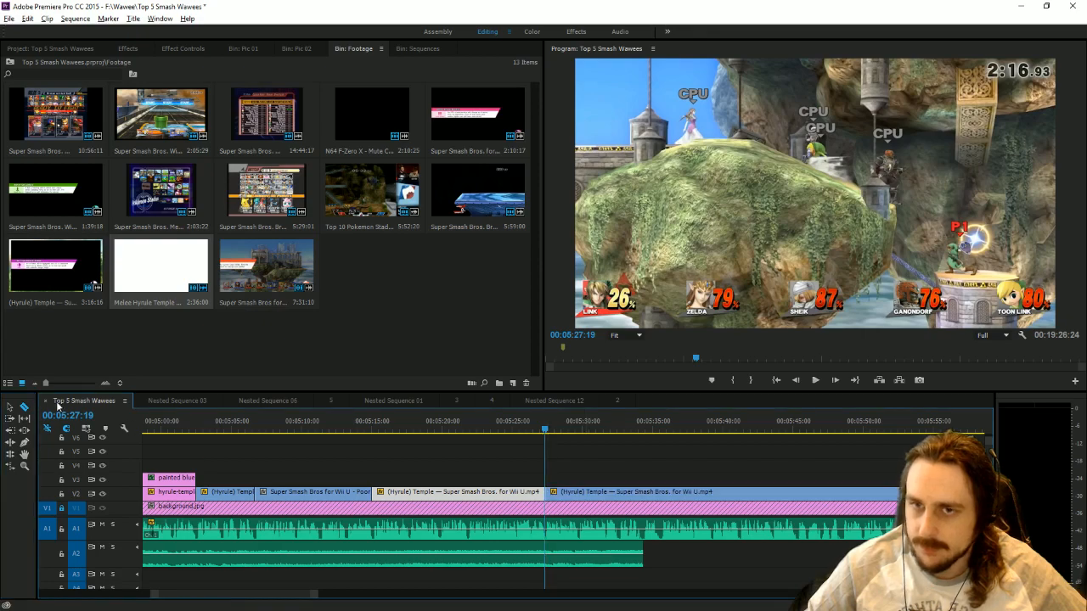
{"action": "left_click", "coordinate": [9, 408]}
{"action": "left_click", "coordinate": [556, 495]}
{"action": "key", "text": "Delete"}
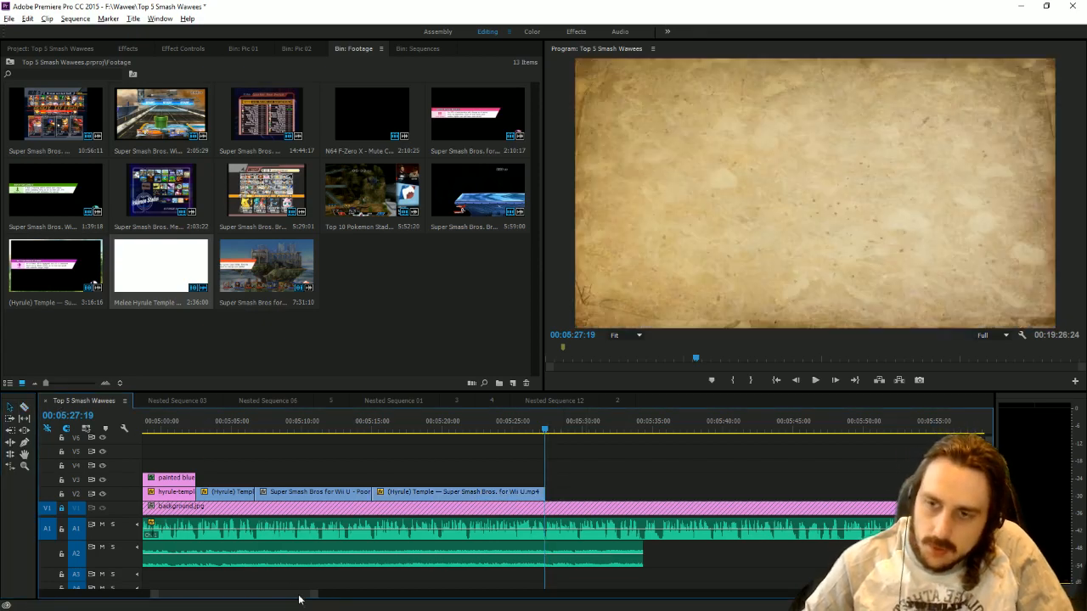
Place the Melee Hyrule Temple footage on V2 beyond the spare Poor Kirby clip and delete its audio.
{"action": "key", "text": "backslash"}
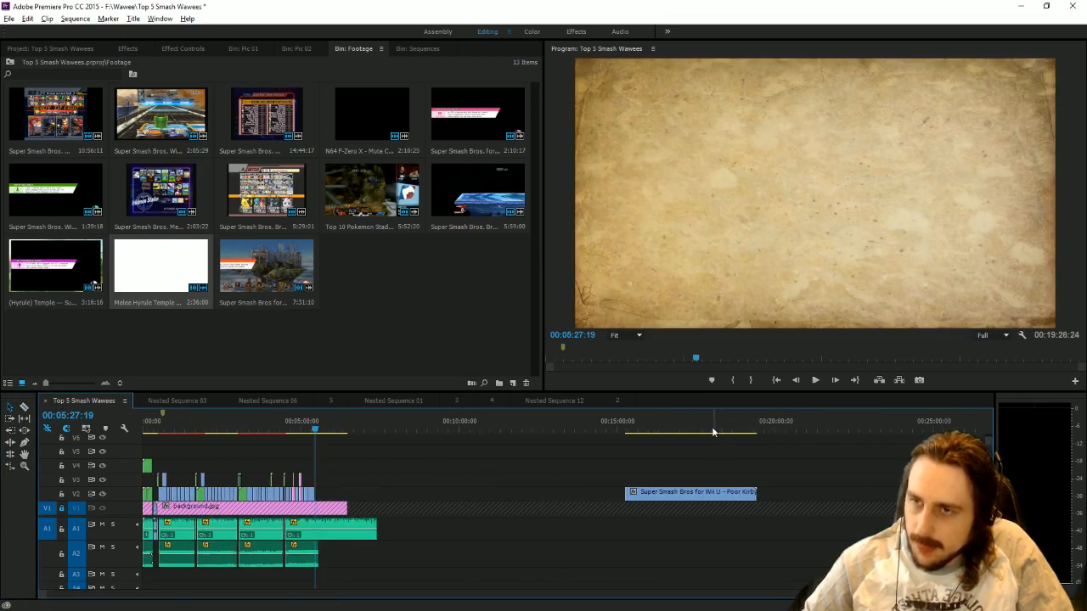
{"action": "left_click_drag", "start_coordinate": [160, 266], "coordinate": [809, 532]}
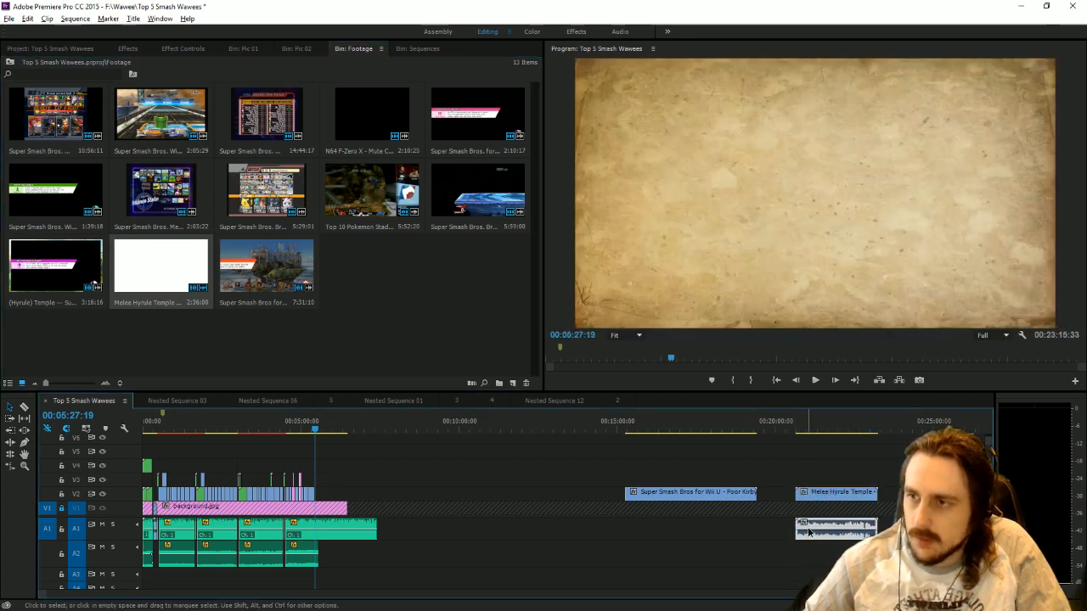
{"action": "key", "text": "Delete"}
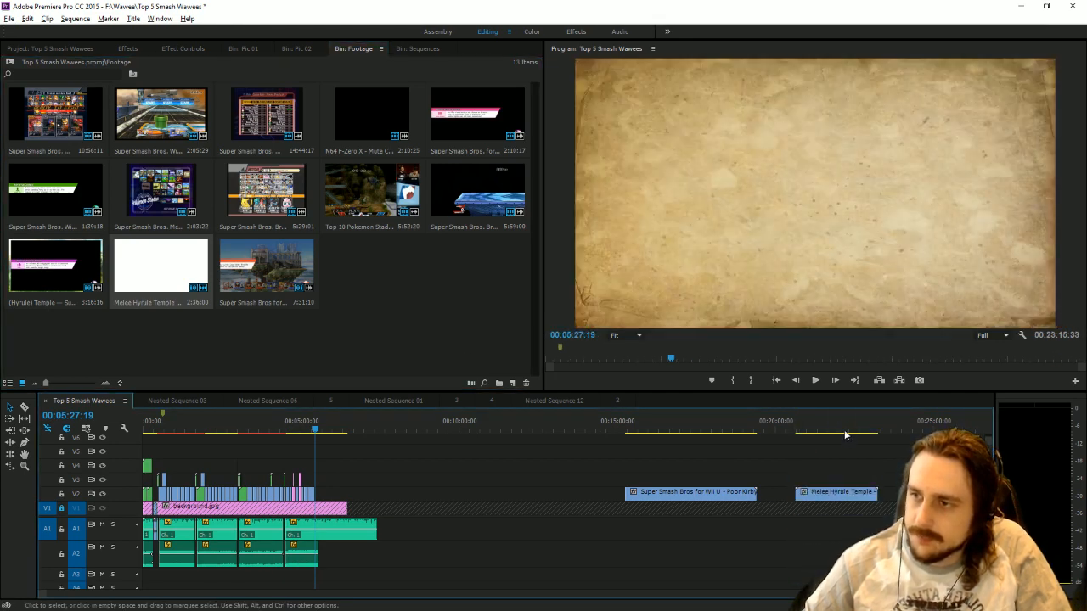
Trim the start of the spare Melee Hyrule Temple clip and move it on V2 directly after the last (Hyrule) Temple clip.
{"action": "left_click", "coordinate": [814, 430]}
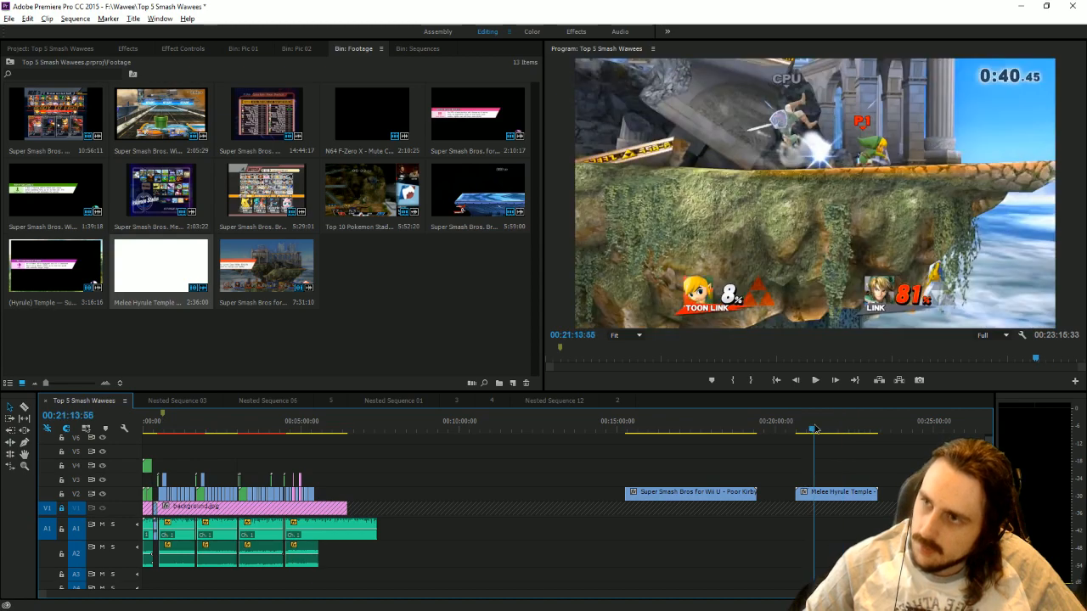
{"action": "left_click_drag", "start_coordinate": [813, 430], "coordinate": [841, 436]}
{"action": "left_click_drag", "start_coordinate": [797, 493], "coordinate": [334, 468]}
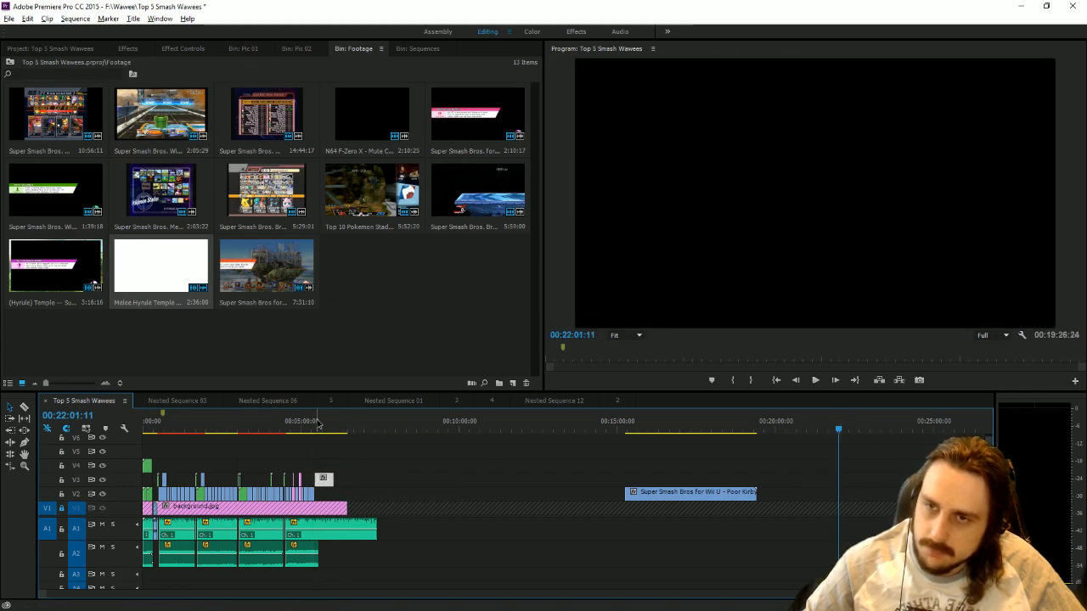
{"action": "left_click", "coordinate": [317, 422]}
{"action": "key", "text": "equal"}
{"action": "key", "text": "equal"}
{"action": "key", "text": "equal"}
{"action": "key", "text": "equal"}
{"action": "key", "text": "equal"}
{"action": "key", "text": "equal"}
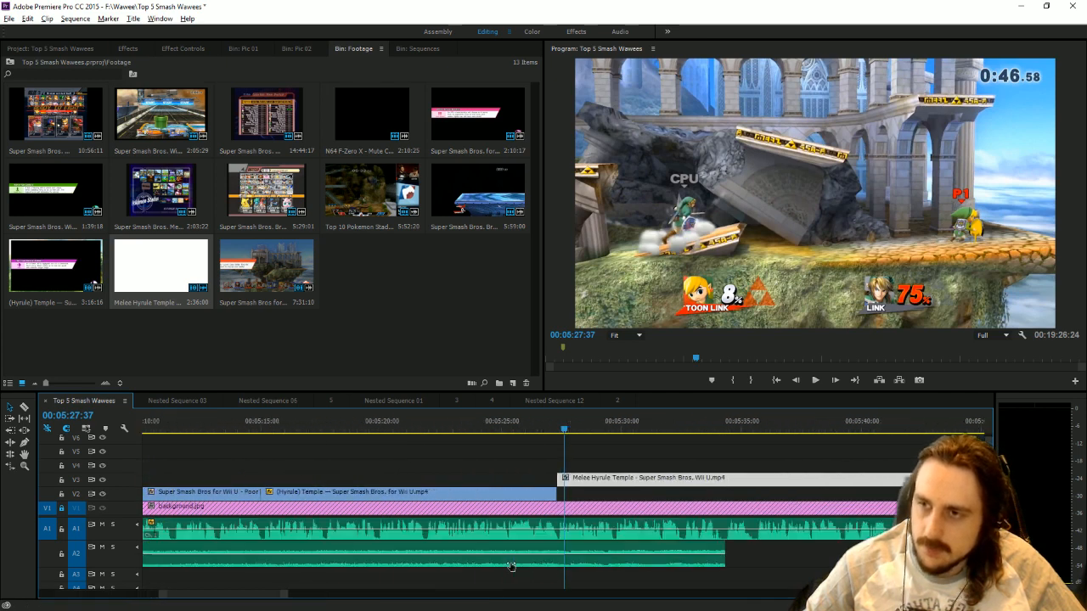
{"action": "left_click_drag", "start_coordinate": [582, 481], "coordinate": [586, 507]}
{"action": "left_click_drag", "start_coordinate": [551, 435], "coordinate": [557, 438]}
{"action": "left_click_drag", "start_coordinate": [551, 493], "coordinate": [580, 494]}
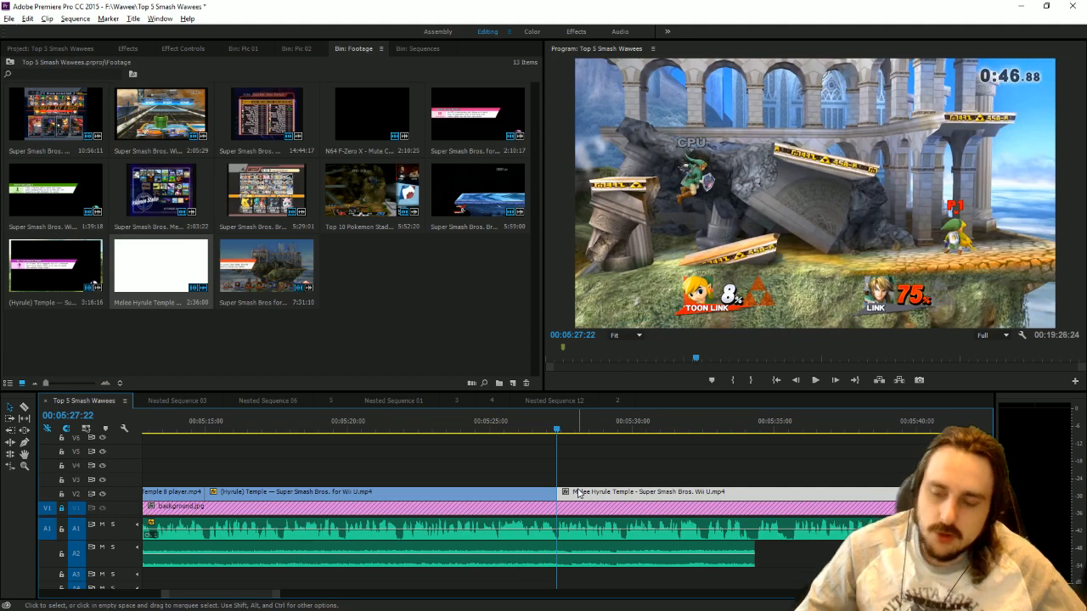
Play the narration over the Melee Hyrule Temple clip, split the clip at 00:05:29:44 and delete the remainder.
{"action": "left_click", "coordinate": [815, 381]}
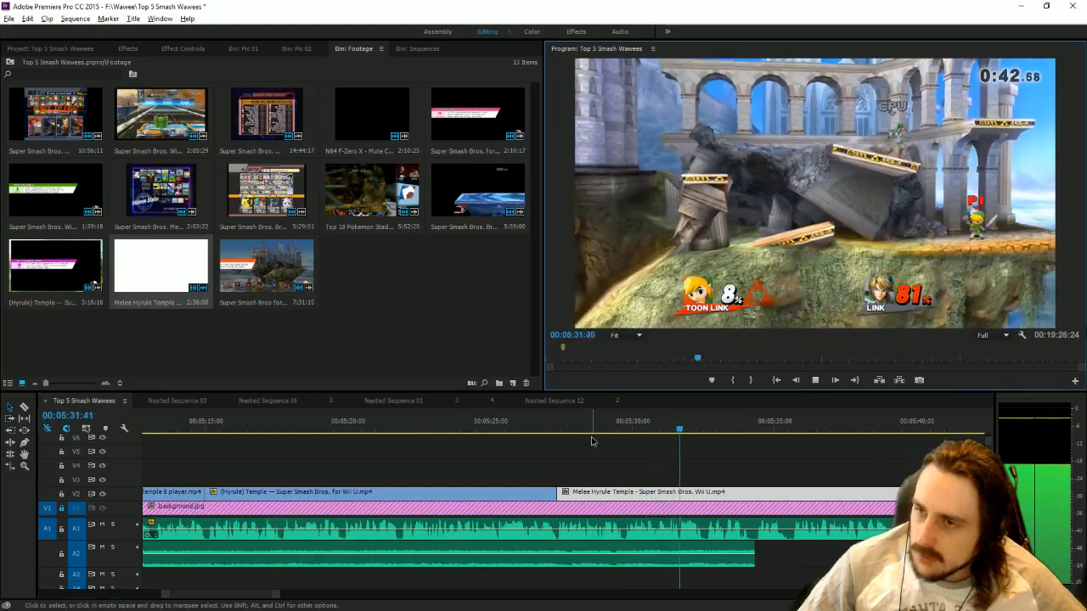
{"action": "left_click", "coordinate": [625, 422]}
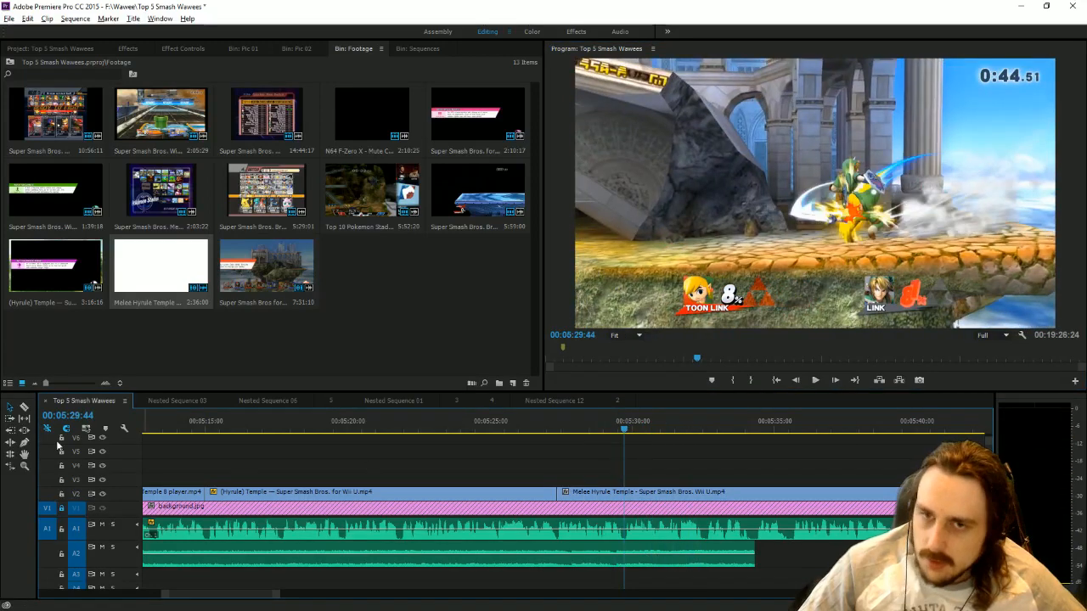
{"action": "left_click", "coordinate": [23, 410]}
{"action": "left_click", "coordinate": [626, 495]}
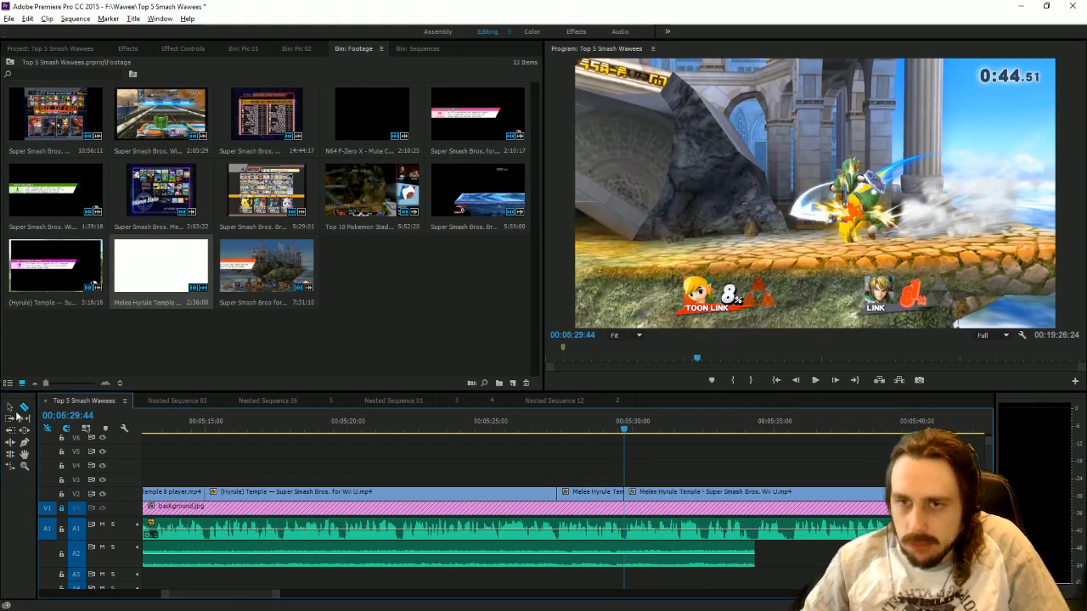
{"action": "left_click", "coordinate": [9, 408]}
{"action": "left_click", "coordinate": [666, 491]}
{"action": "key", "text": "Delete"}
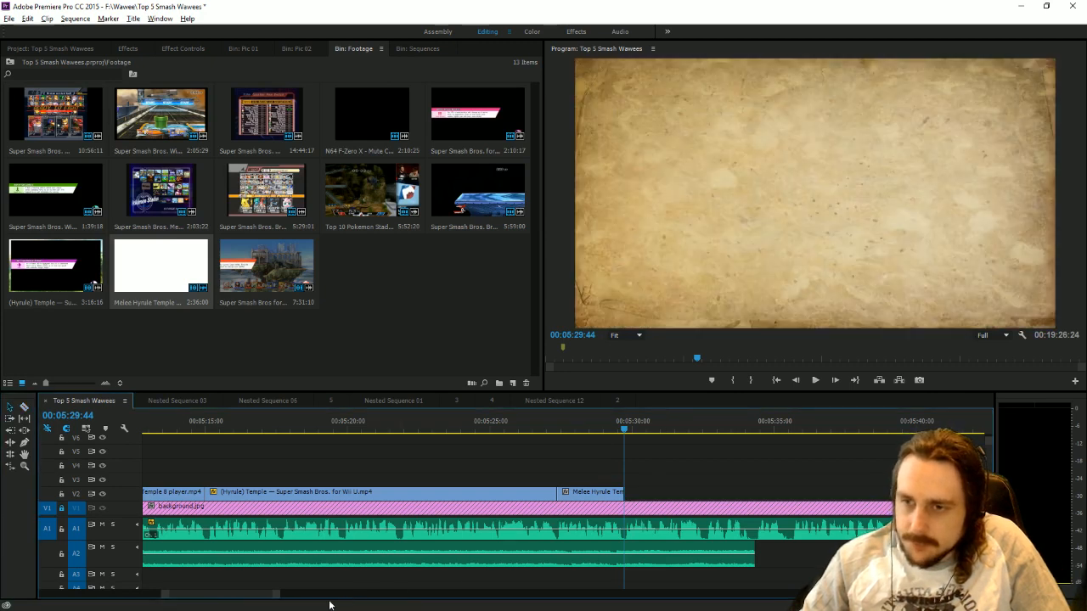
Copy the earlier Poor Kirby clip and paste it on V2 at 00:05:29:44, after the short Melee Hyrule Temple clip.
{"action": "left_click_drag", "start_coordinate": [278, 596], "coordinate": [350, 596]}
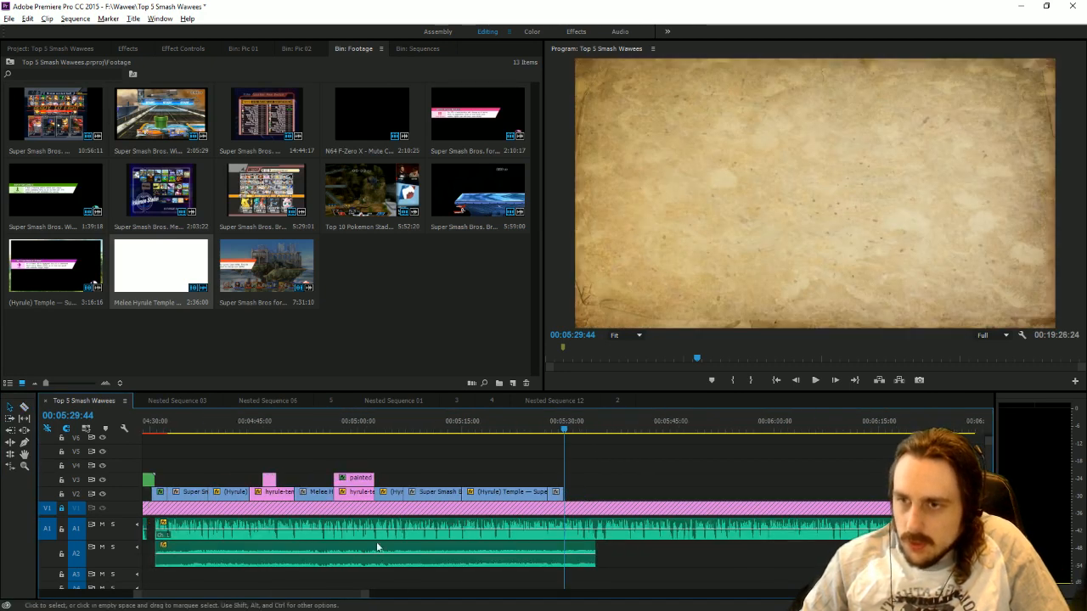
{"action": "left_click", "coordinate": [435, 495]}
{"action": "key", "text": "ctrl+c"}
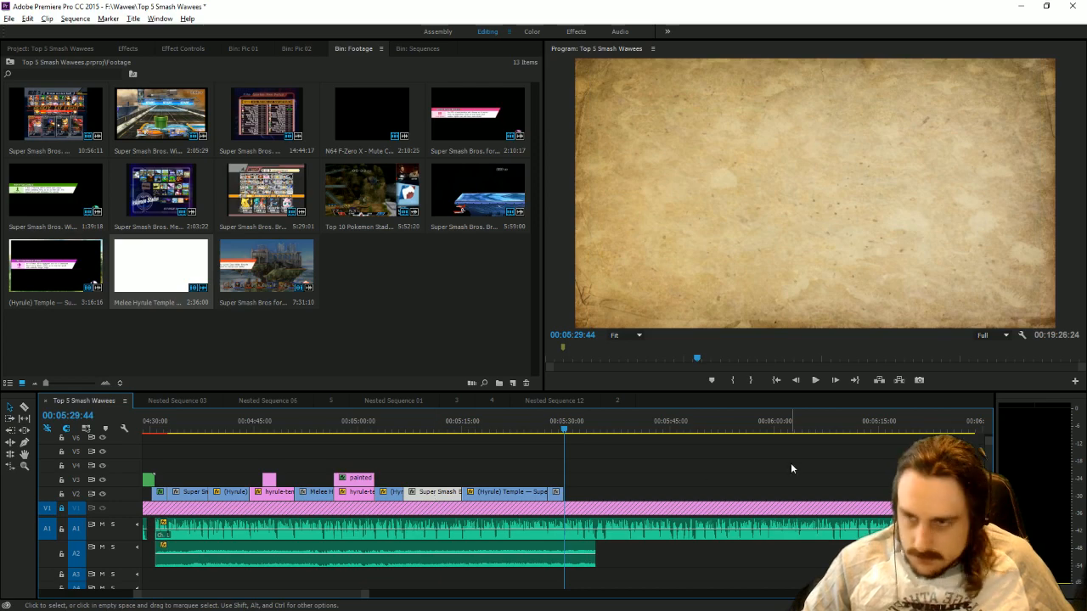
{"action": "key", "text": "ctrl+v"}
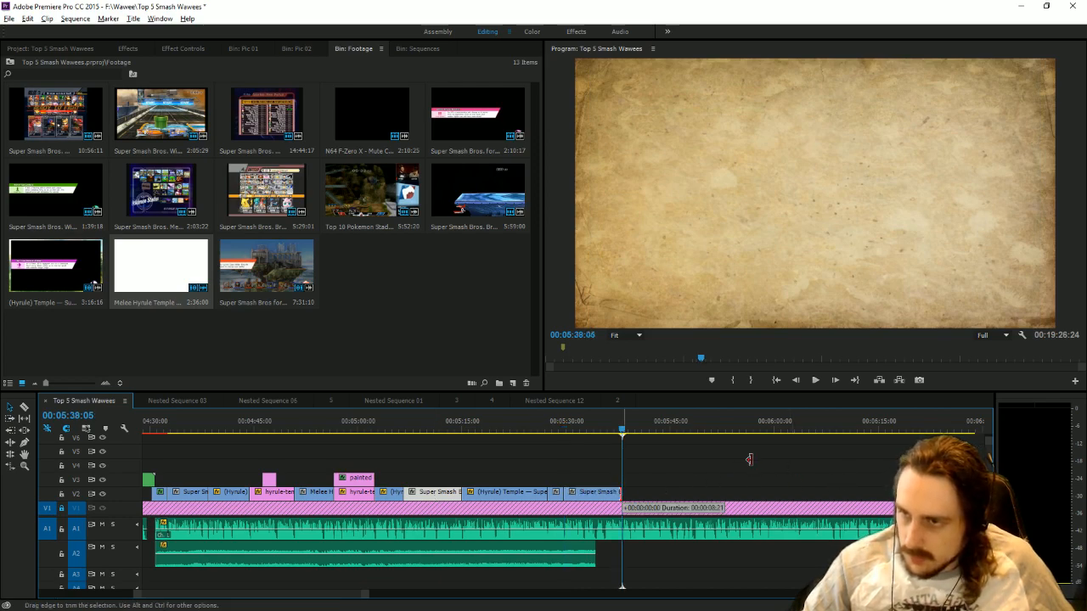
Extend the pasted Poor Kirby clip to reach further footage, trim it to a short section after the Melee clip, and play it with the narration.
{"action": "left_click_drag", "start_coordinate": [749, 459], "coordinate": [812, 431]}
{"action": "left_click", "coordinate": [748, 432]}
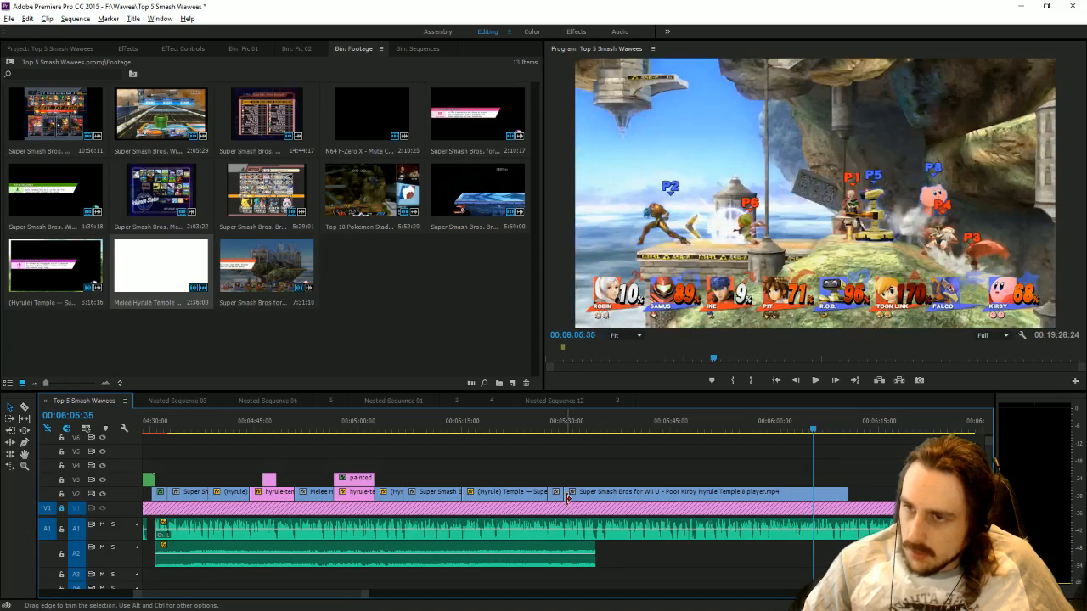
{"action": "mouse_move", "coordinate": [567, 498]}
{"action": "left_mouse_down"}
{"action": "mouse_move", "coordinate": [821, 496]}
{"action": "mouse_move", "coordinate": [586, 501]}
{"action": "left_mouse_up"}
{"action": "left_click", "coordinate": [571, 432]}
{"action": "left_click", "coordinate": [817, 382]}
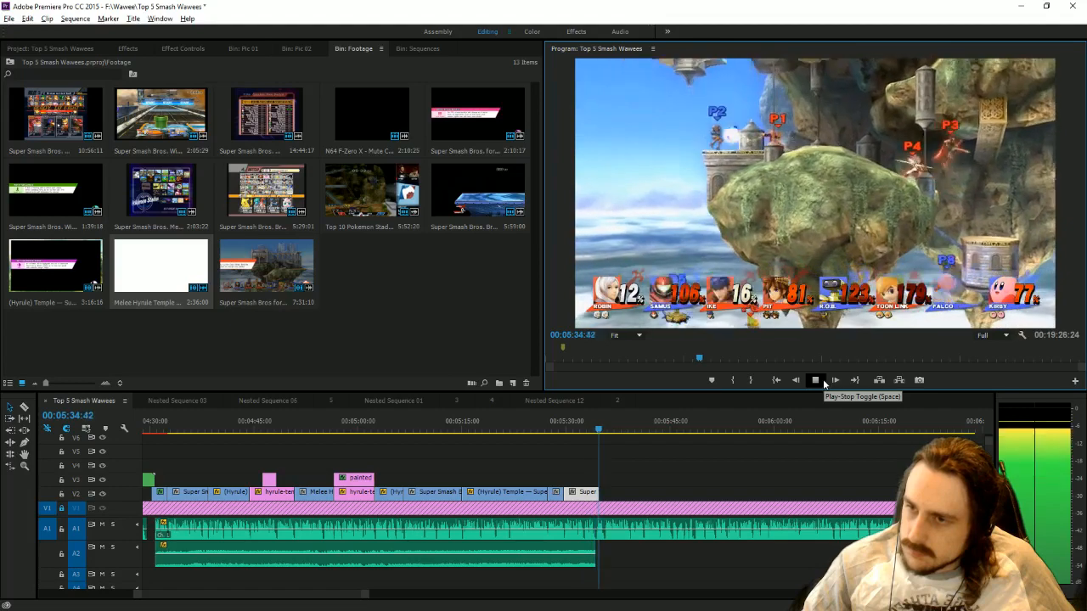
{"action": "left_click", "coordinate": [816, 381]}
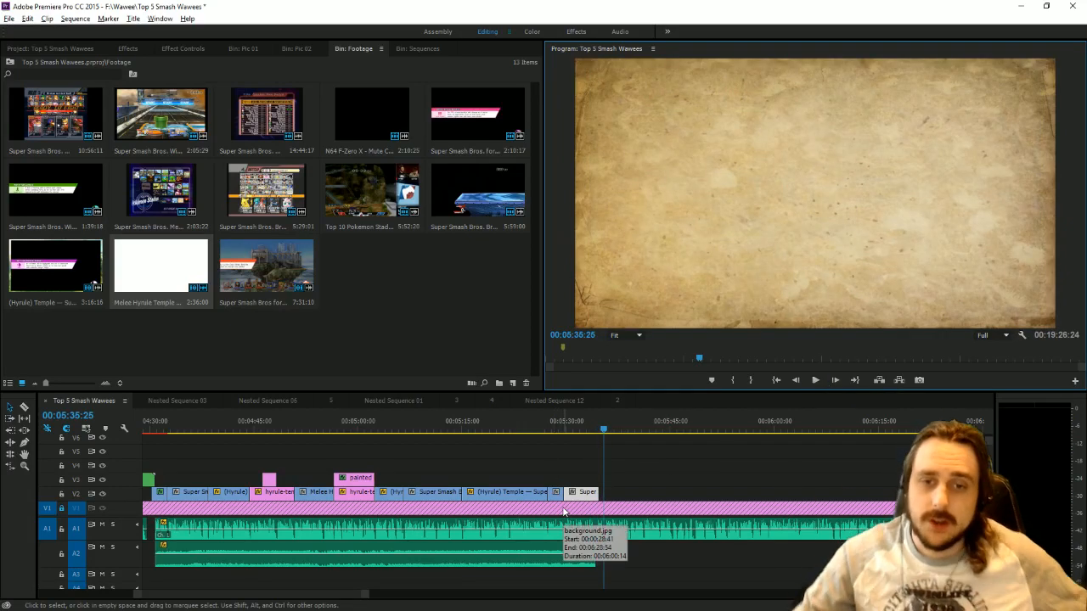
Align the end of the pasted Poor Kirby clip on V2 with the end of the A2 audio.
{"action": "scroll", "coordinate": [365, 594], "scroll_direction": "down", "scroll_amount": 2}
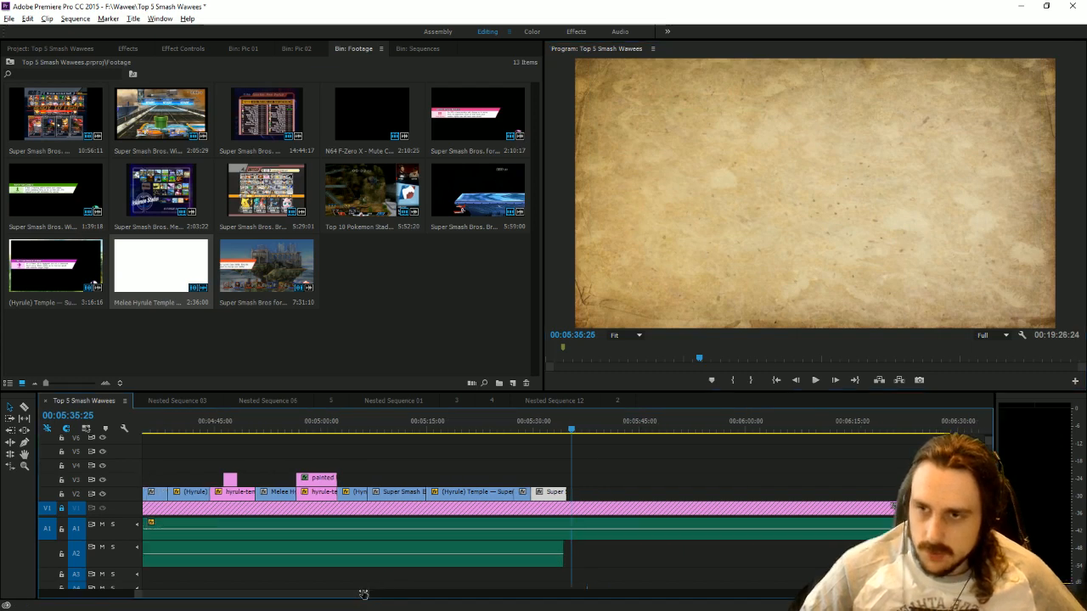
{"action": "left_click_drag", "start_coordinate": [363, 594], "coordinate": [277, 586]}
{"action": "left_click_drag", "start_coordinate": [527, 493], "coordinate": [501, 493]}
Split the A1 narration at the end of the Poor Kirby clip and move the remainder about 3 seconds later.
{"action": "left_click", "coordinate": [25, 408]}
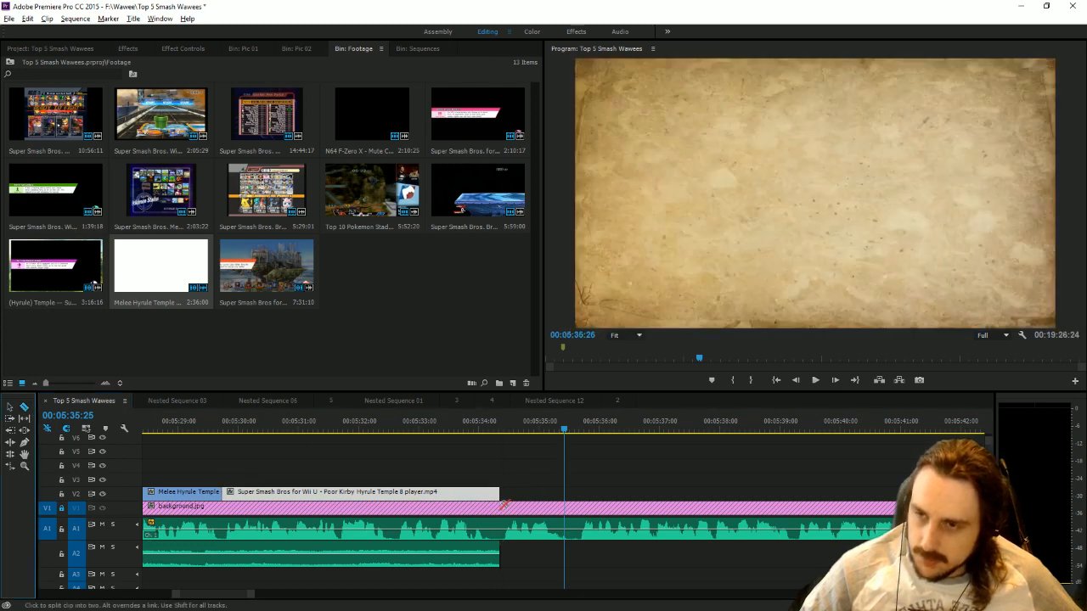
{"action": "left_click", "coordinate": [502, 537]}
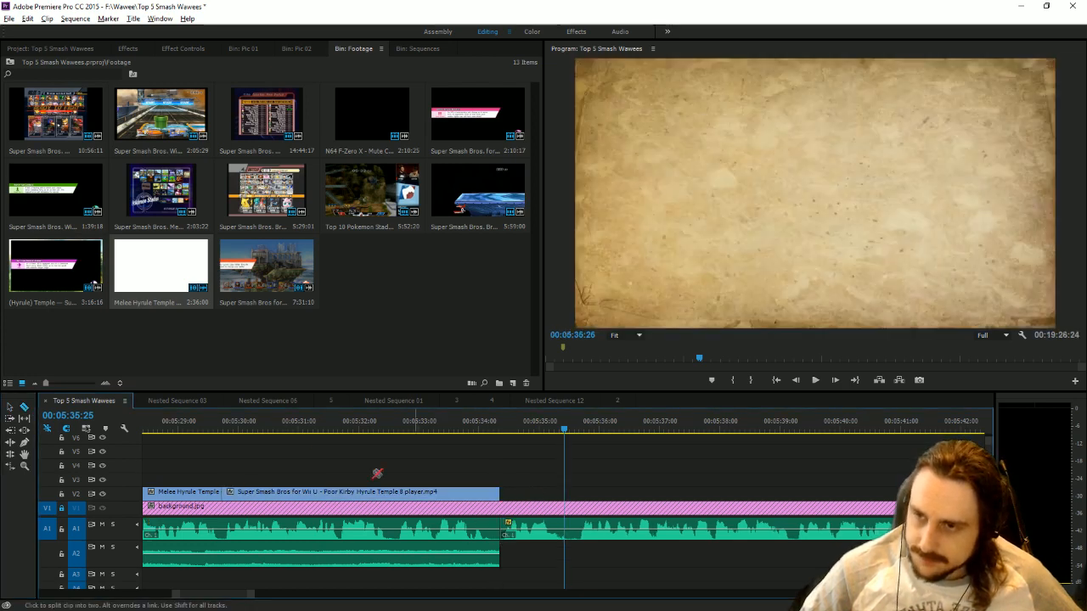
{"action": "left_click", "coordinate": [11, 408]}
{"action": "left_click_drag", "start_coordinate": [559, 528], "coordinate": [742, 527]}
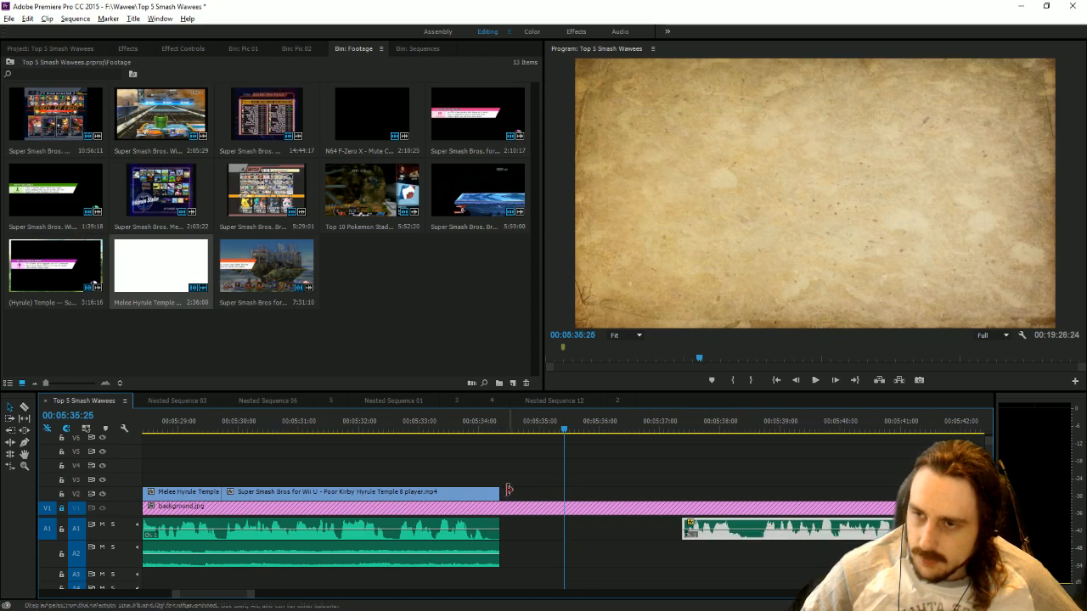
Copy the Nested Sequence 11 transition clips with their sound from about 00:03:00 and paste them at 00:05:36:26 with A1 locked.
{"action": "left_click_drag", "start_coordinate": [231, 595], "coordinate": [170, 593]}
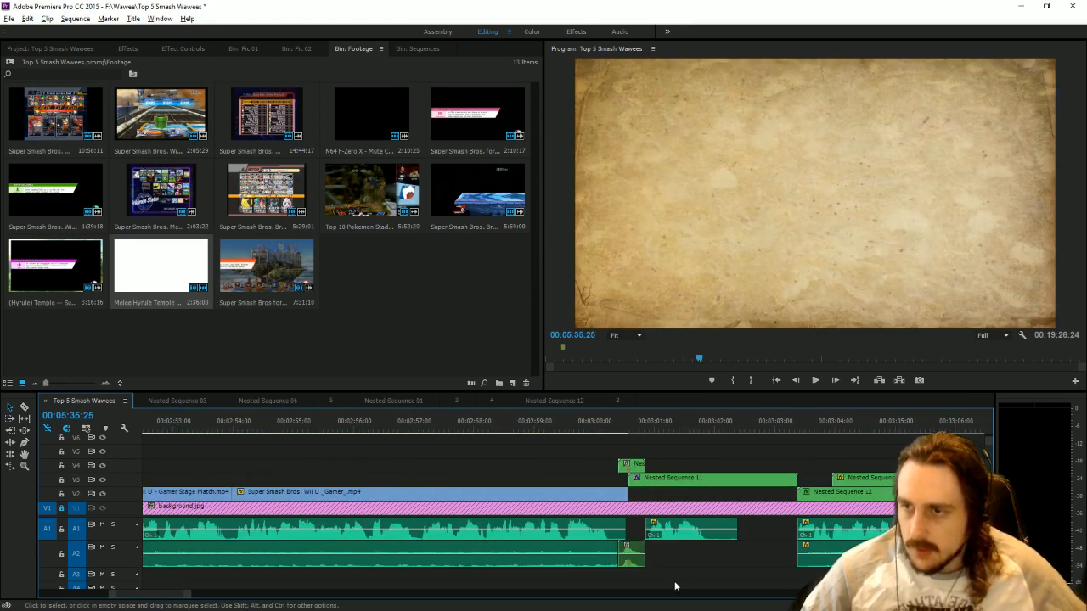
{"action": "left_click", "coordinate": [636, 557]}
{"action": "left_click", "coordinate": [639, 478], "text": "shift"}
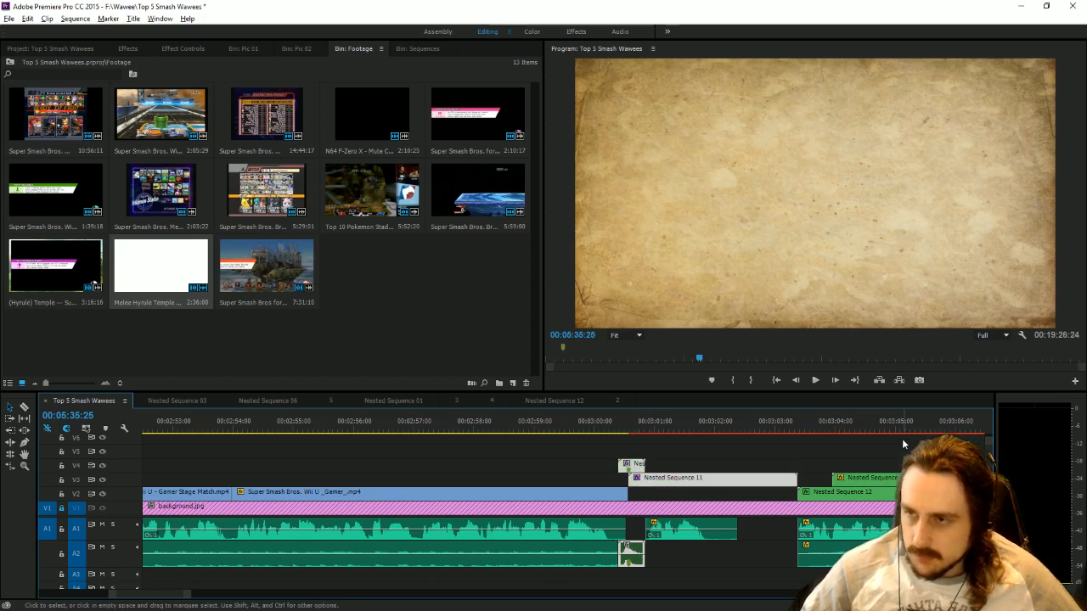
{"action": "left_click_drag", "start_coordinate": [774, 427], "coordinate": [803, 437]}
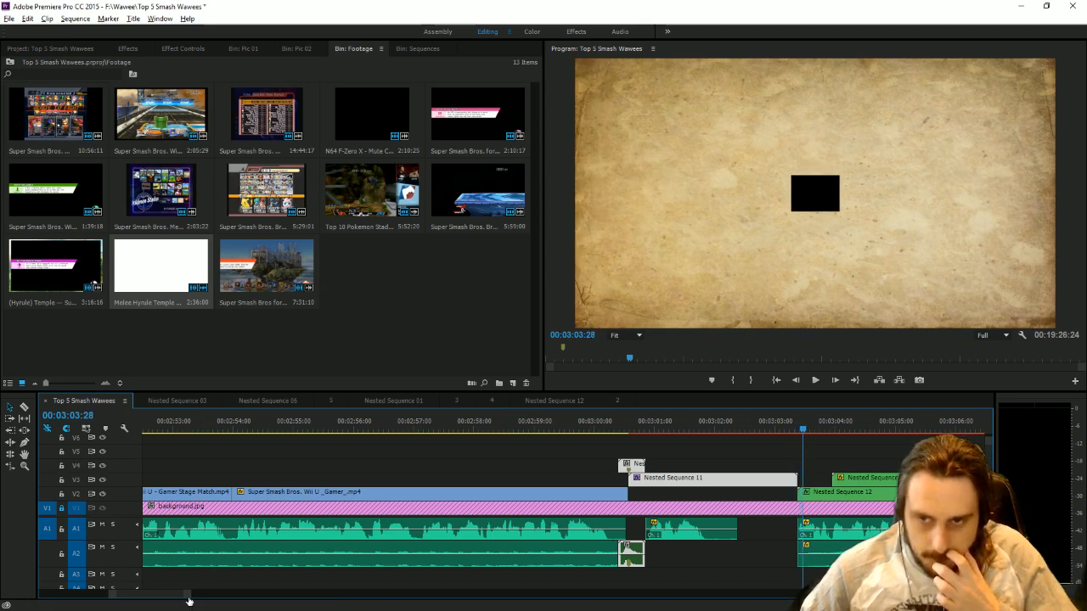
{"action": "left_click_drag", "start_coordinate": [187, 597], "coordinate": [463, 584]}
{"action": "left_click_drag", "start_coordinate": [865, 421], "coordinate": [893, 430]}
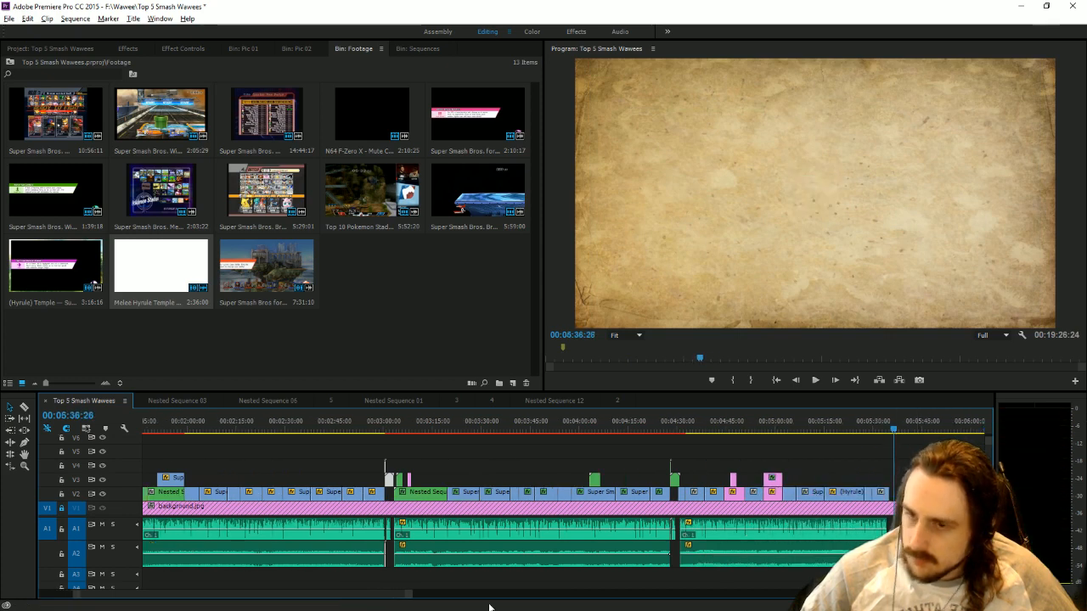
{"action": "left_click_drag", "start_coordinate": [411, 594], "coordinate": [296, 590]}
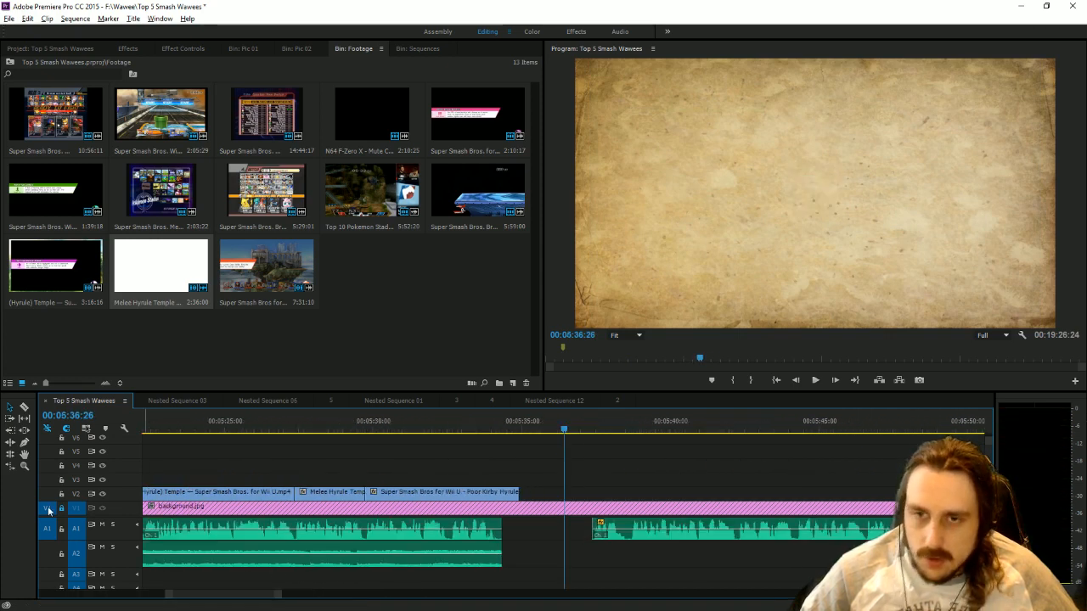
{"action": "left_click", "coordinate": [62, 530]}
{"action": "key", "text": "ctrl+v"}
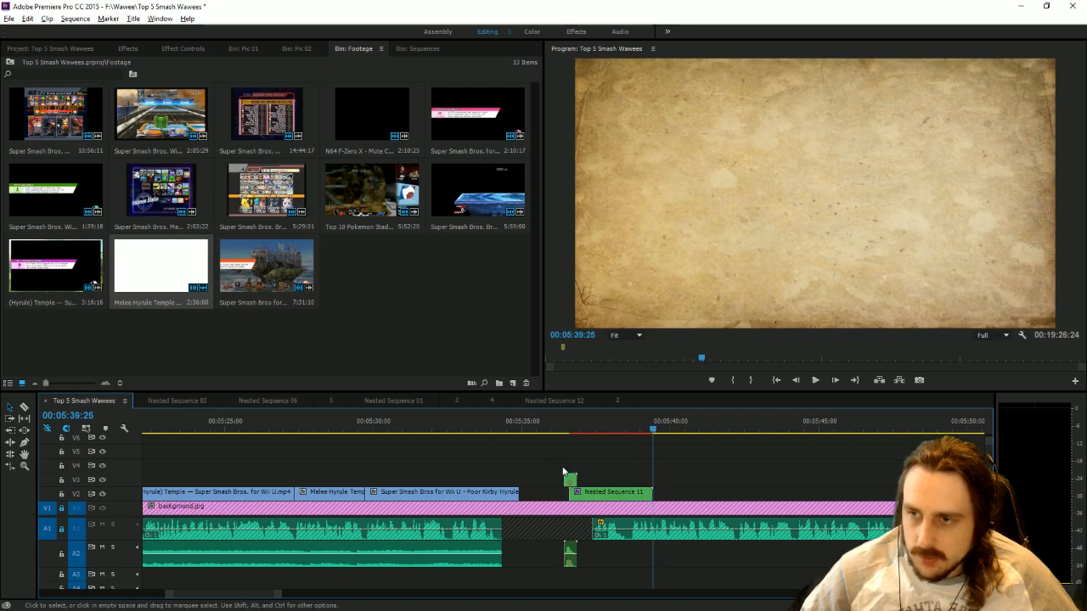
Move the pasted transition clip, its sound and Nested Sequence 11 back to the end of the Poor Kirby clip.
{"action": "left_click", "coordinate": [570, 480]}
{"action": "left_click", "coordinate": [570, 553], "text": "shift"}
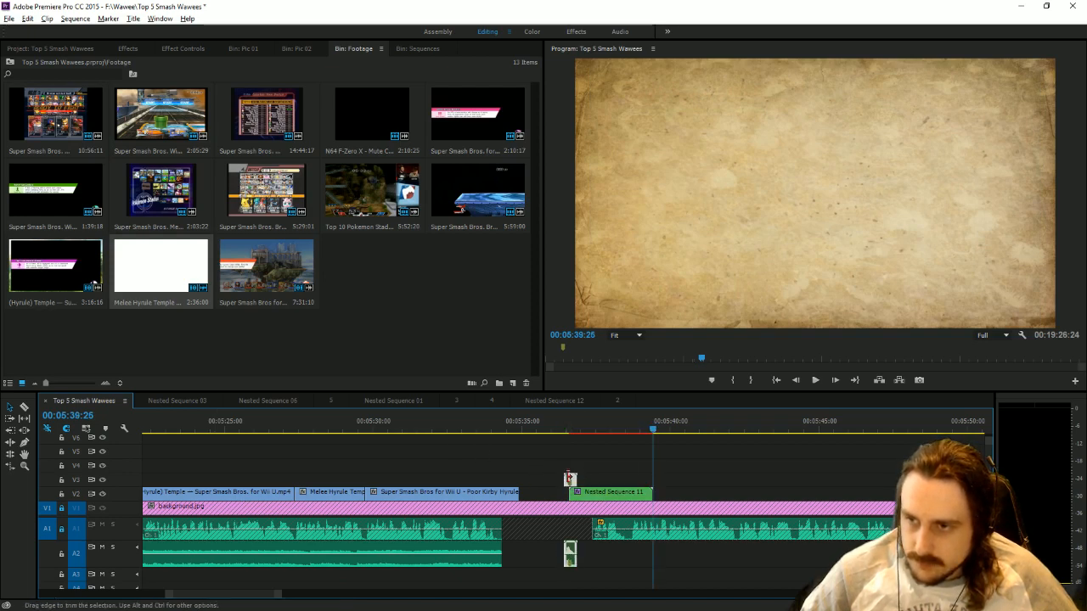
{"action": "left_click_drag", "start_coordinate": [568, 480], "coordinate": [506, 493]}
{"action": "left_click_drag", "start_coordinate": [591, 494], "coordinate": [532, 499]}
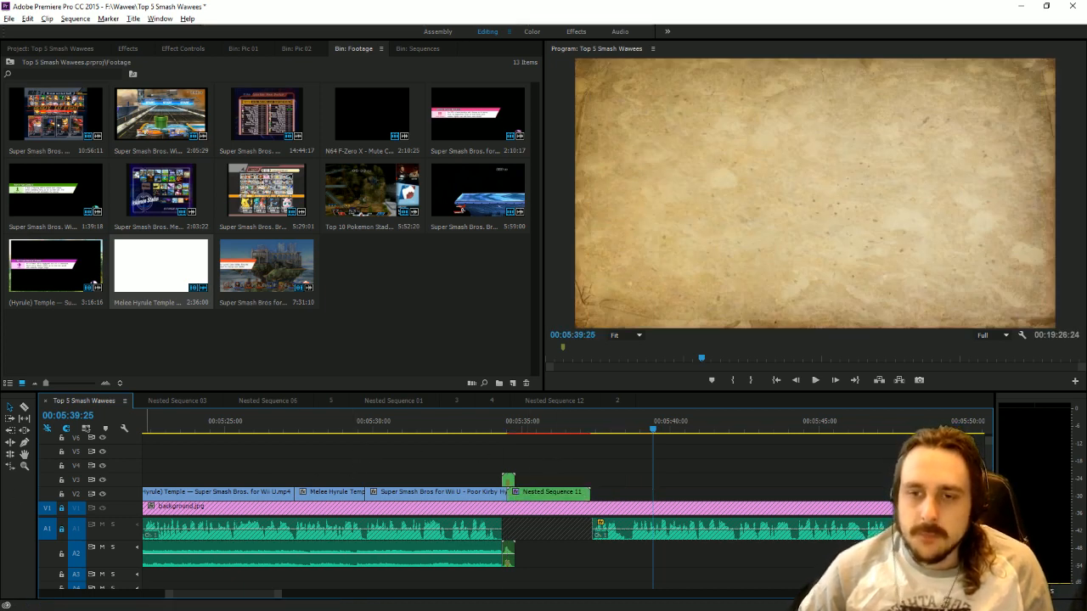
Unlock A1, split off the first phrase of the remaining narration and move it beneath Nested Sequence 11.
{"action": "left_click", "coordinate": [61, 529]}
{"action": "left_click", "coordinate": [24, 407]}
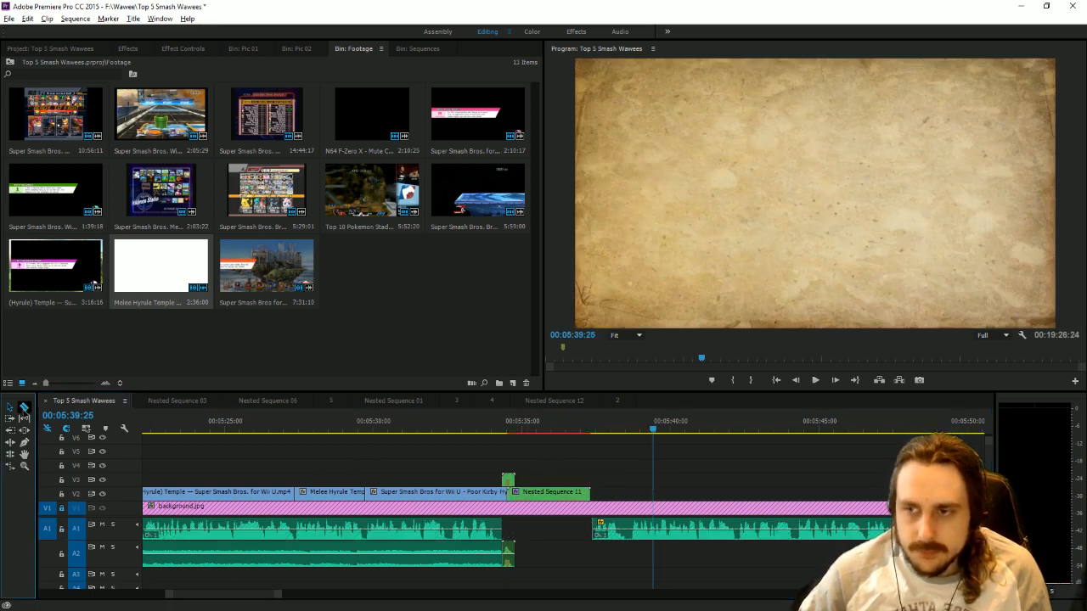
{"action": "left_click", "coordinate": [635, 534]}
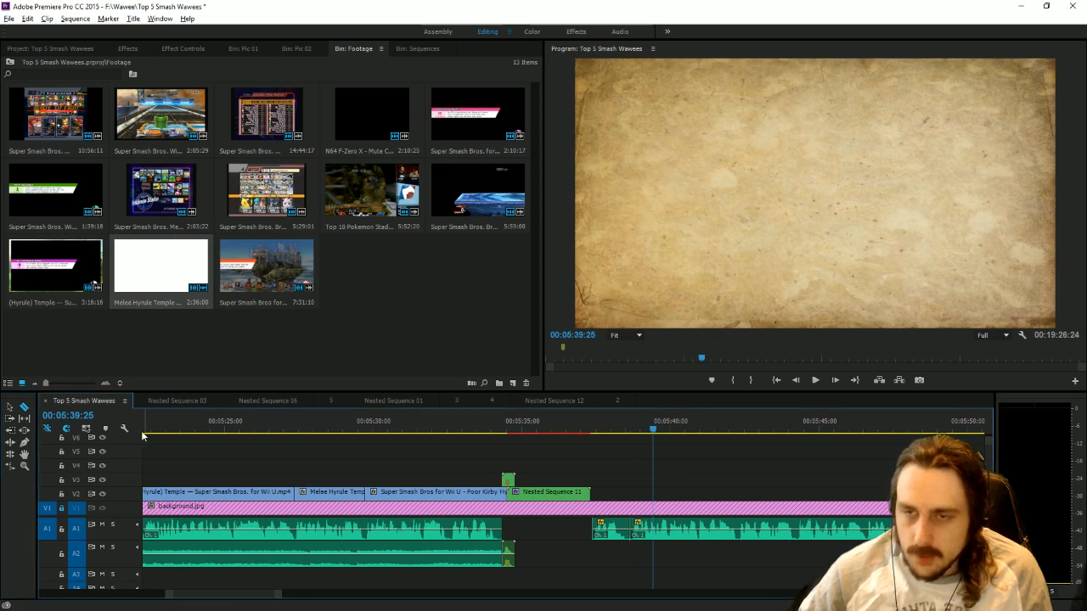
{"action": "left_click", "coordinate": [9, 407]}
{"action": "left_click_drag", "start_coordinate": [622, 528], "coordinate": [545, 527]}
{"action": "left_click", "coordinate": [582, 554]}
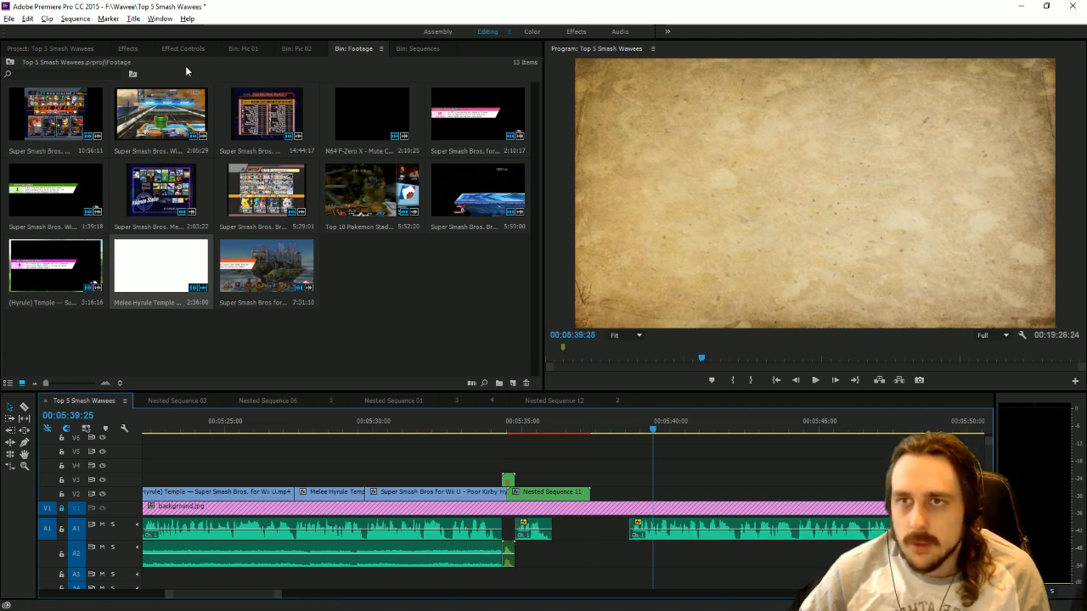
Open the Wawee title for number 1 and replace its lower Hylian text line with a new string of random letters.
{"action": "left_click", "coordinate": [434, 48]}
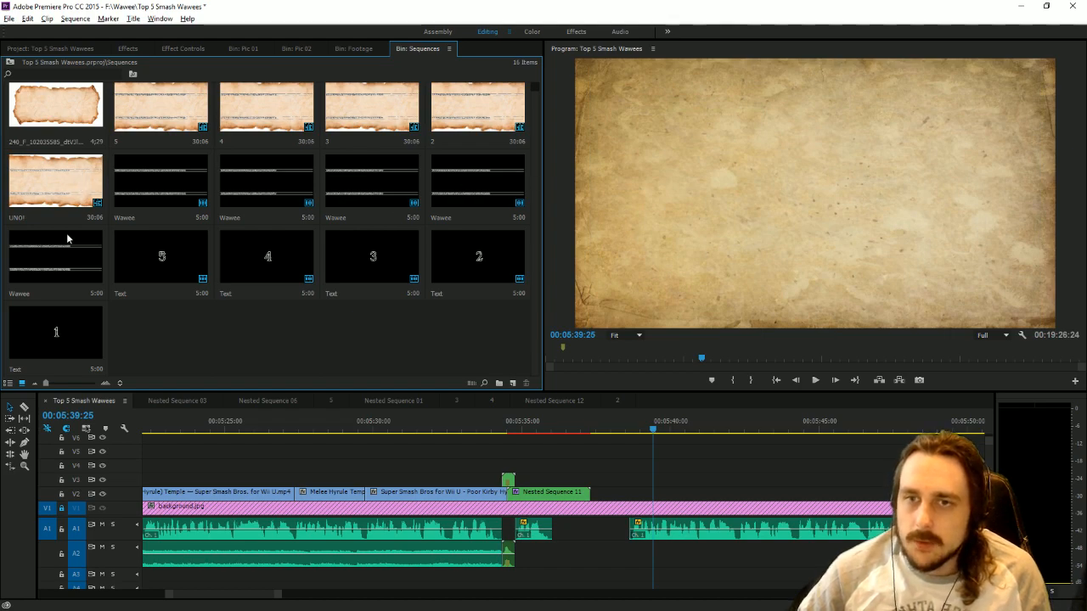
{"action": "double_click", "coordinate": [63, 267]}
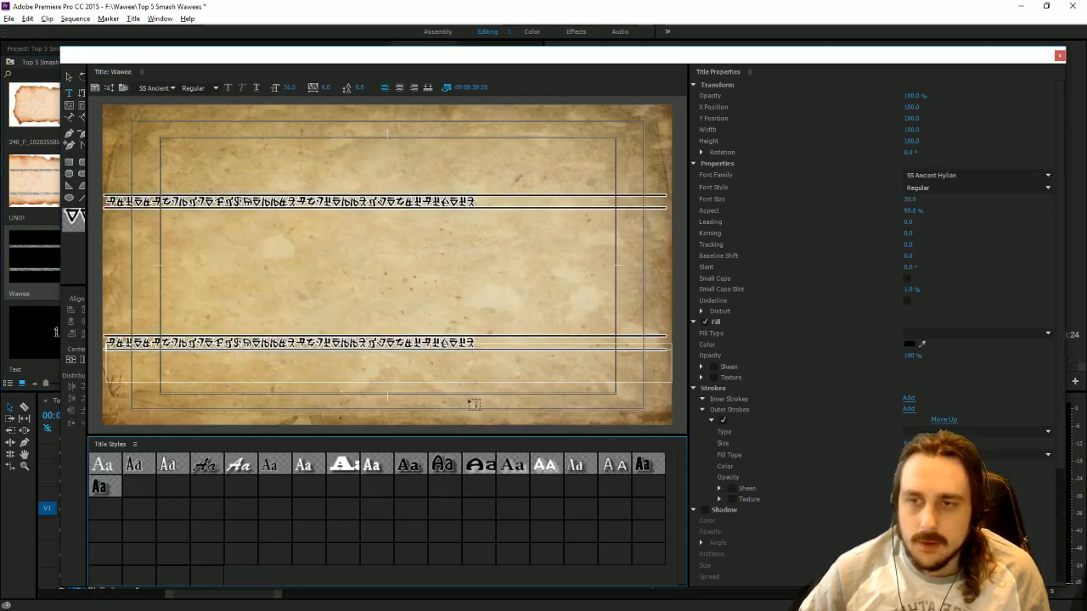
{"action": "left_click", "coordinate": [515, 354]}
{"action": "double_click", "coordinate": [516, 350]}
{"action": "key", "text": "ctrl+a"}
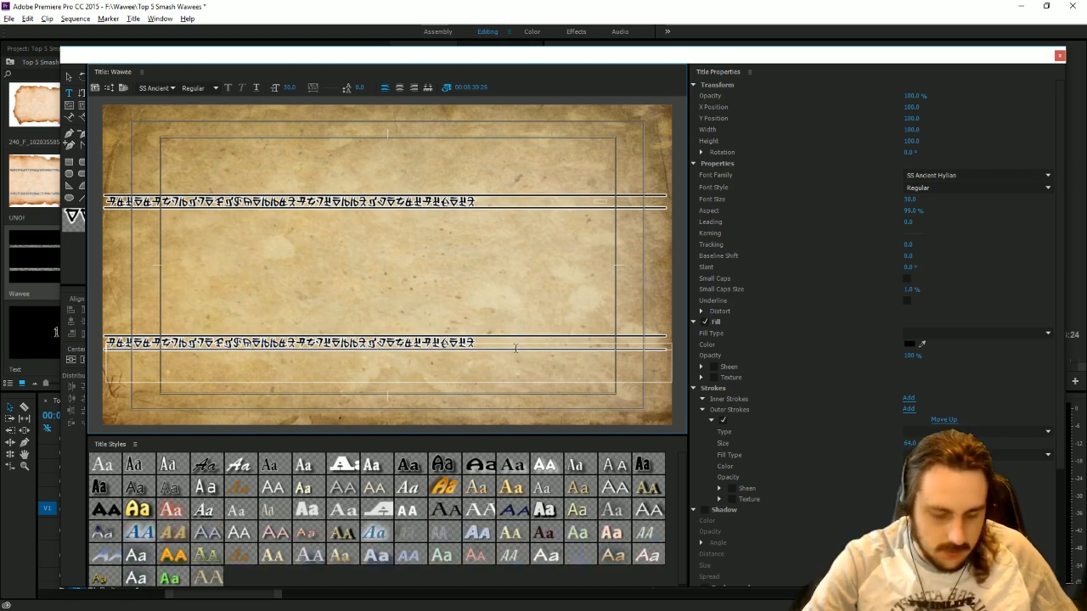
{"action": "key", "text": "BackSpace"}
{"action": "type", "text": "asdhajjakdhajs"}
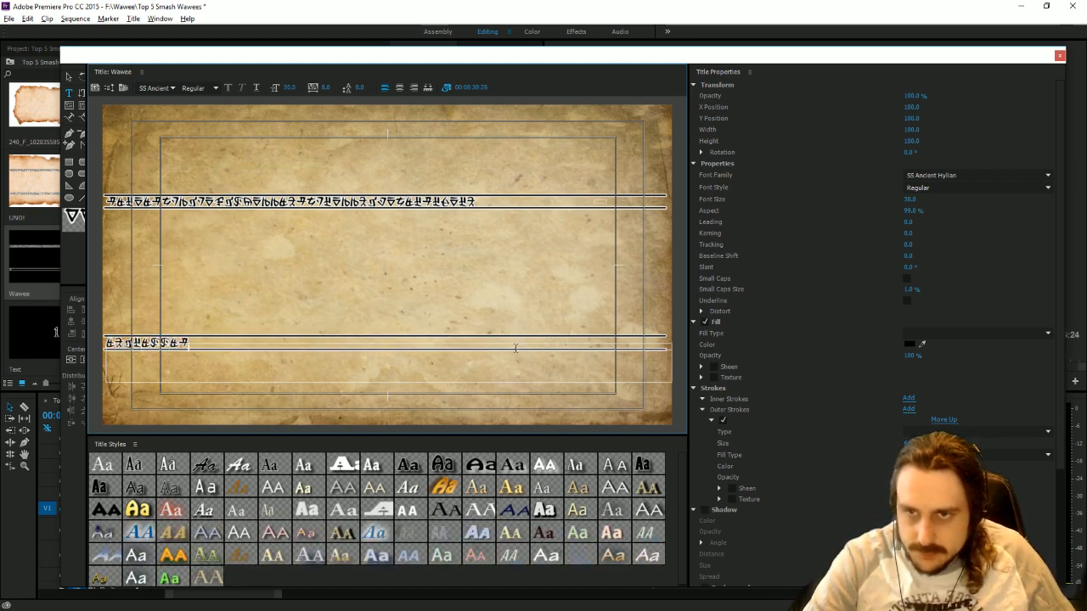
{"action": "type", "text": "wefhkjfh"}
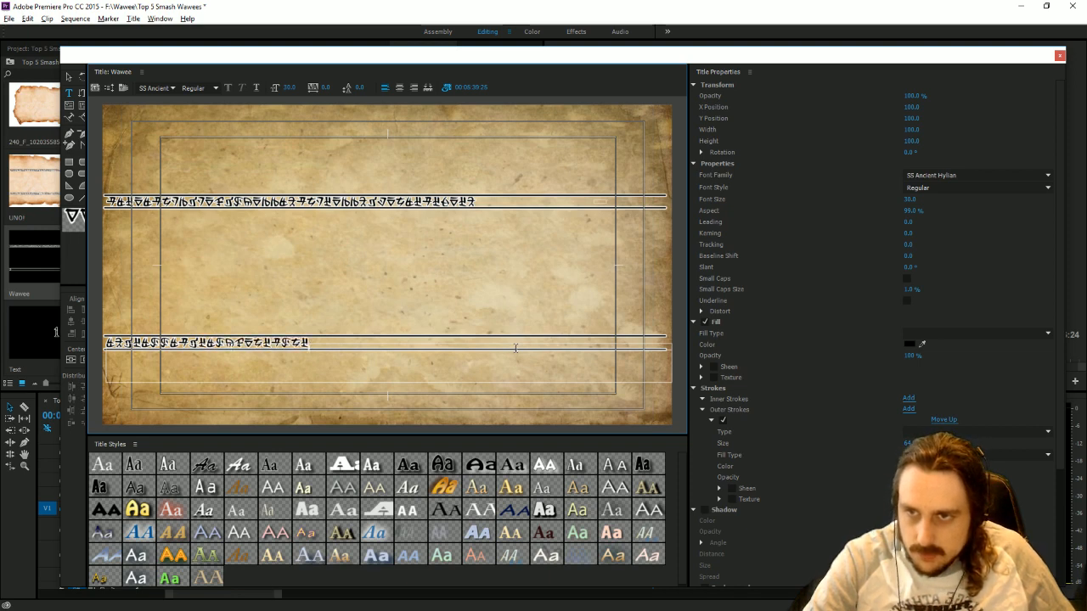
{"action": "type", "text": "jkdhfks dhfjksh"}
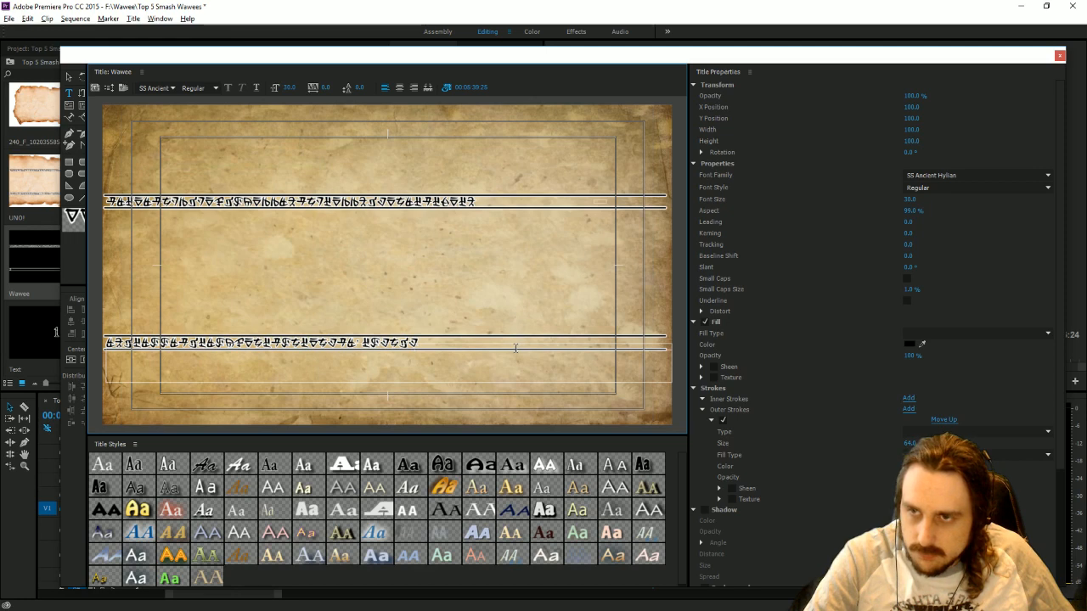
{"action": "type", "text": "hfjksdhf"}
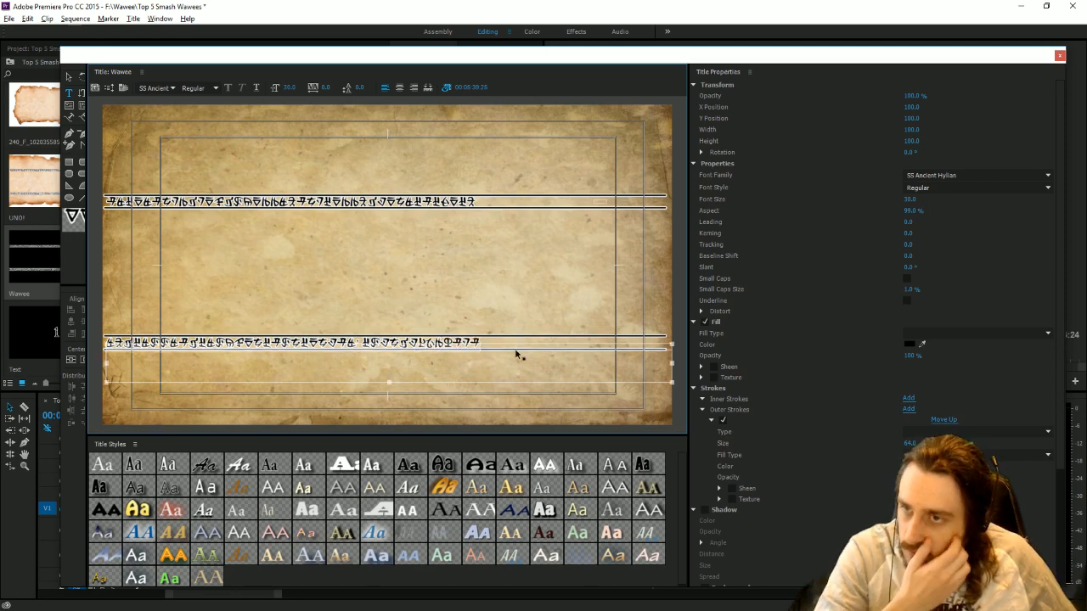
Replace the upper Hylian line with the same text as the lower line and close the title.
{"action": "left_click", "coordinate": [491, 214]}
{"action": "key", "text": "ctrl+a"}
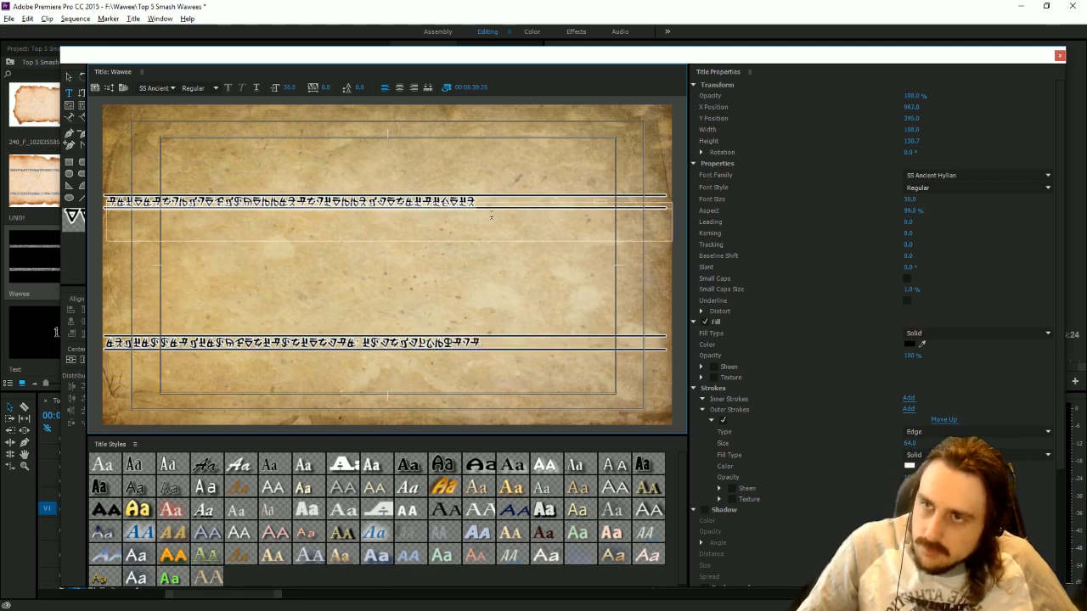
{"action": "key", "text": "ctrl+v"}
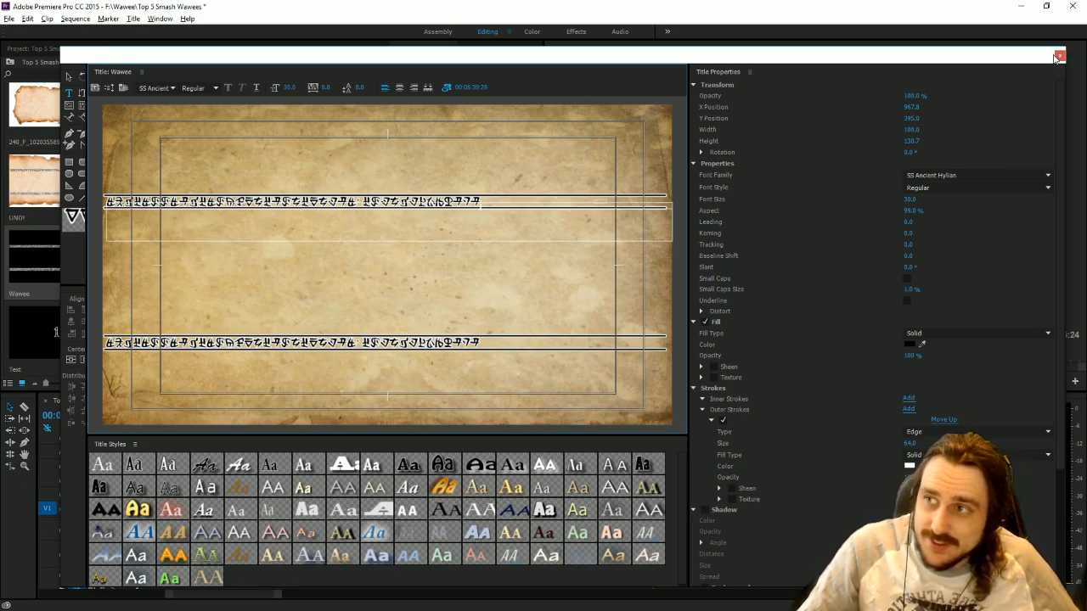
{"action": "left_click", "coordinate": [1059, 56]}
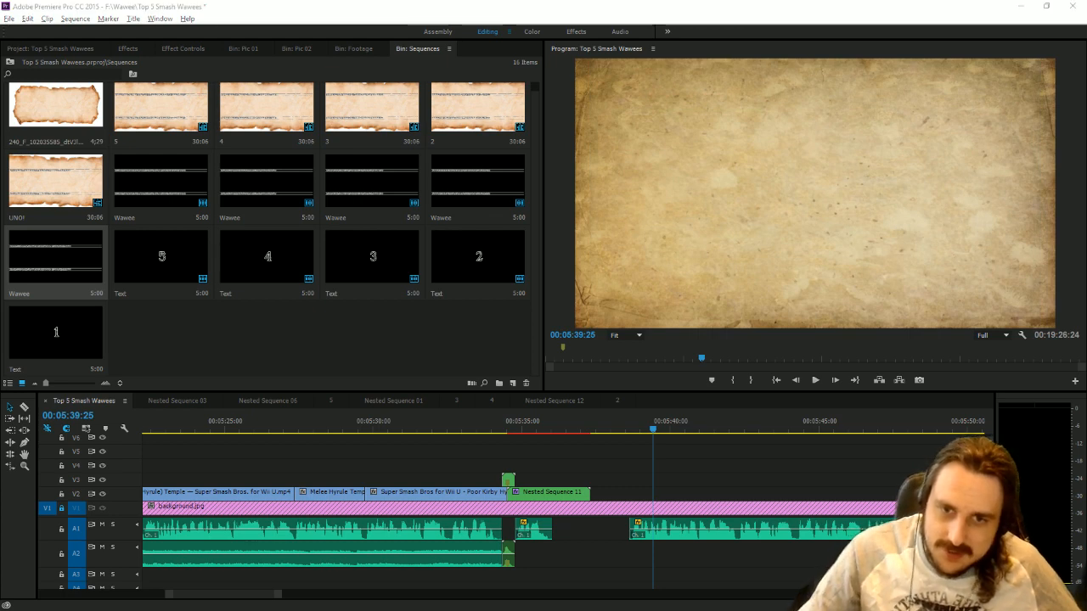
In the UNO! sequence, replace the Wawee title on V2 with the edited one and extend it to the background's end.
{"action": "double_click", "coordinate": [58, 201]}
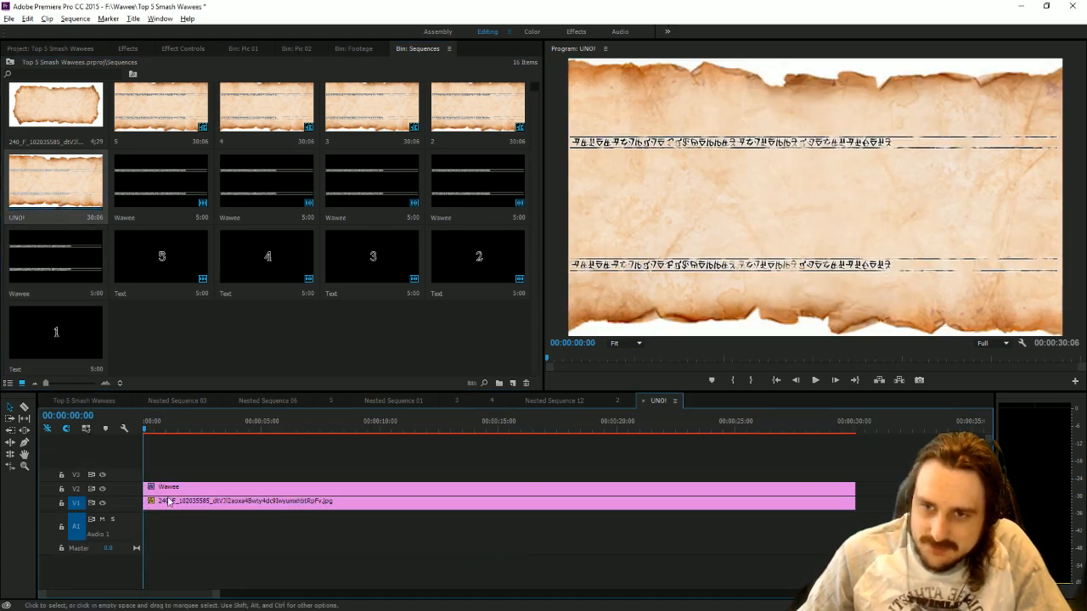
{"action": "left_click", "coordinate": [170, 490]}
{"action": "key", "text": "Delete"}
{"action": "left_click_drag", "start_coordinate": [37, 235], "coordinate": [141, 491]}
{"action": "left_click_drag", "start_coordinate": [263, 487], "coordinate": [856, 447]}
Apply the Dirty text preset to the Wawee title on V2 of the UNO! sequence.
{"action": "left_click", "coordinate": [130, 49]}
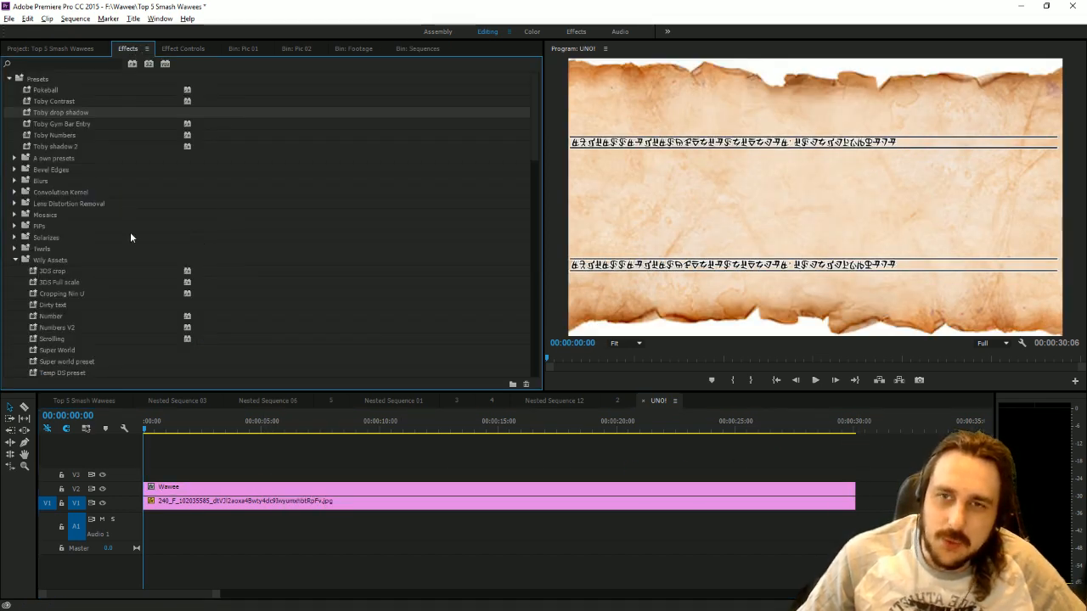
{"action": "scroll", "coordinate": [127, 242], "scroll_direction": "down", "scroll_amount": 2}
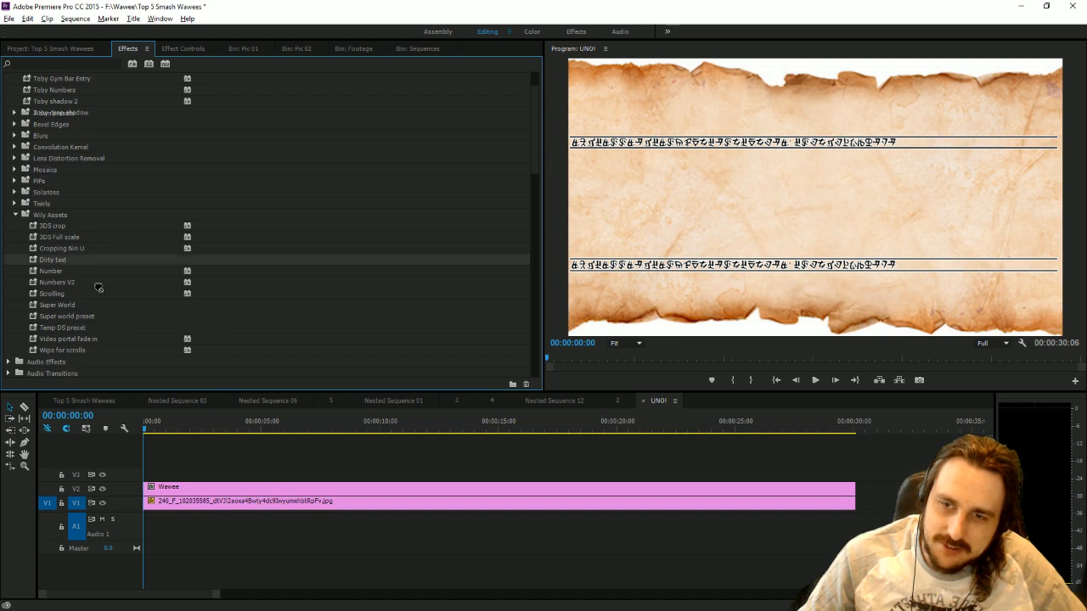
{"action": "left_click_drag", "start_coordinate": [99, 288], "coordinate": [204, 495]}
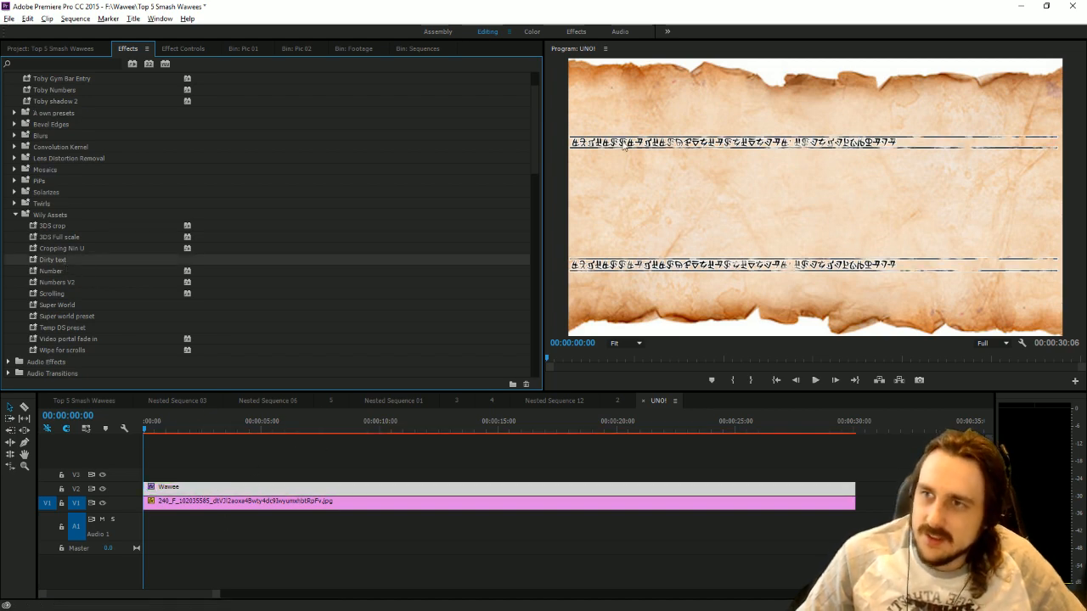
Place UNO! on V4 of the Top 5 Smash Wawees sequence, aligned with the start of Nested Sequence 11, and delete its audio.
{"action": "left_click", "coordinate": [74, 405]}
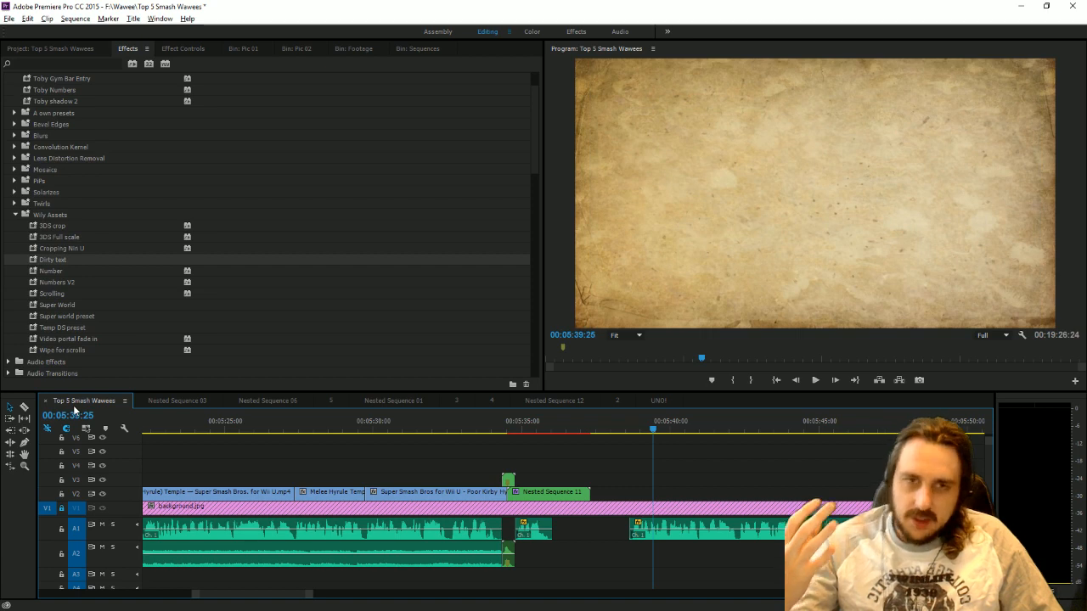
{"action": "left_click", "coordinate": [523, 427]}
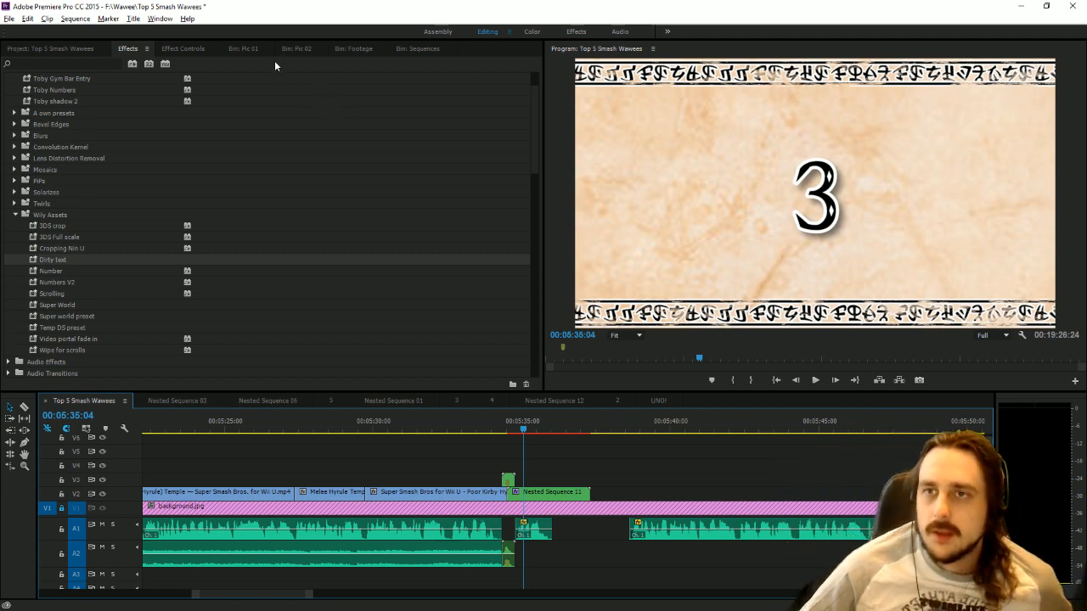
{"action": "left_click", "coordinate": [417, 48]}
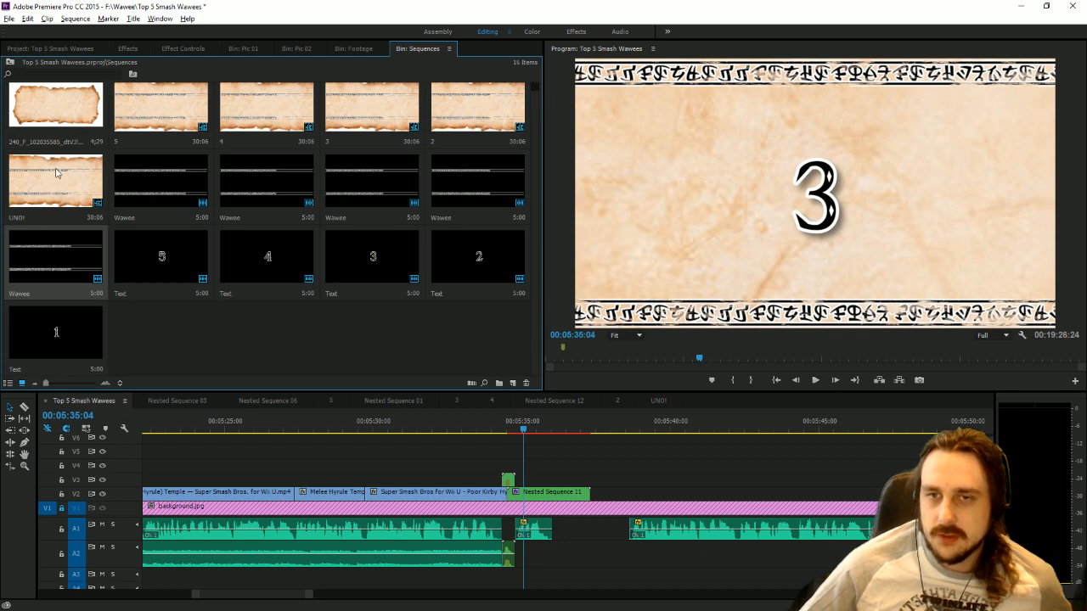
{"action": "left_click_drag", "start_coordinate": [562, 410], "coordinate": [511, 466]}
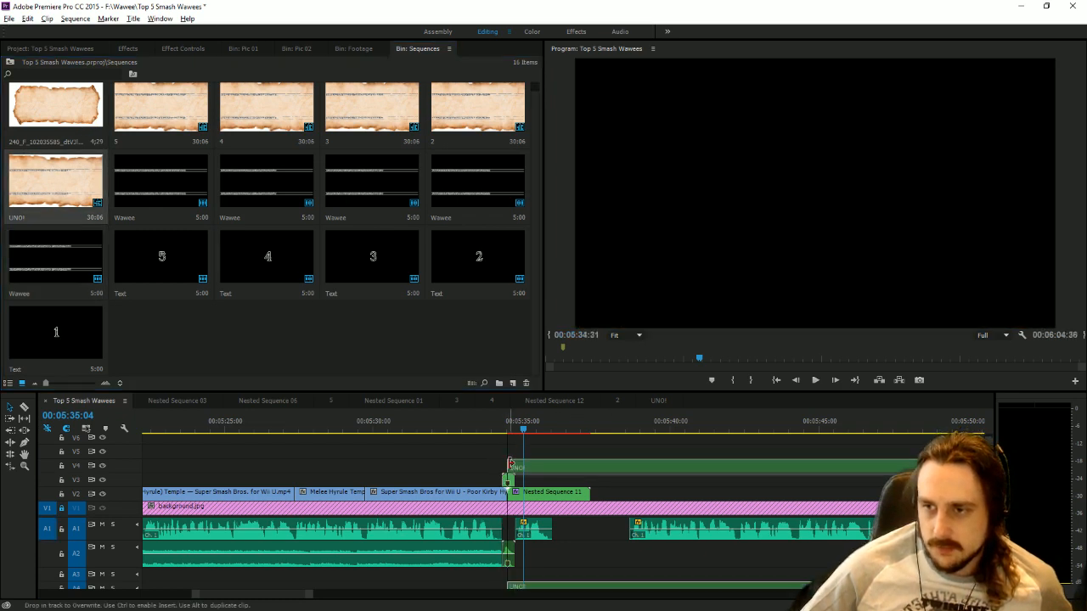
{"action": "left_click", "coordinate": [546, 587], "text": "alt"}
{"action": "key", "text": "Delete"}
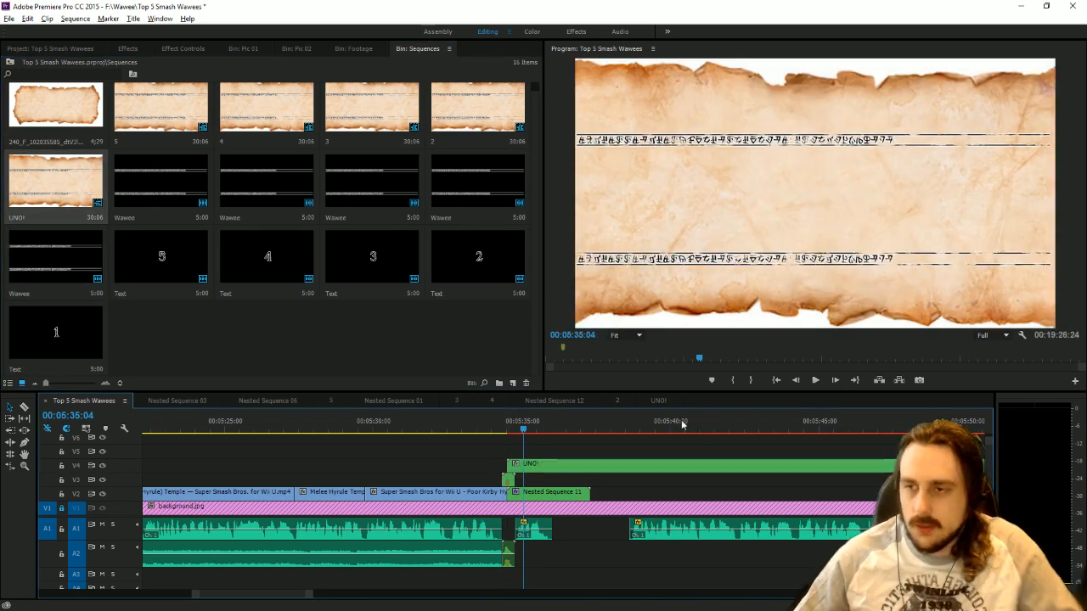
Apply the Scrolling preset to the UNO! clip, split it at the end of Nested Sequence 11 and delete the remainder.
{"action": "left_click", "coordinate": [546, 426]}
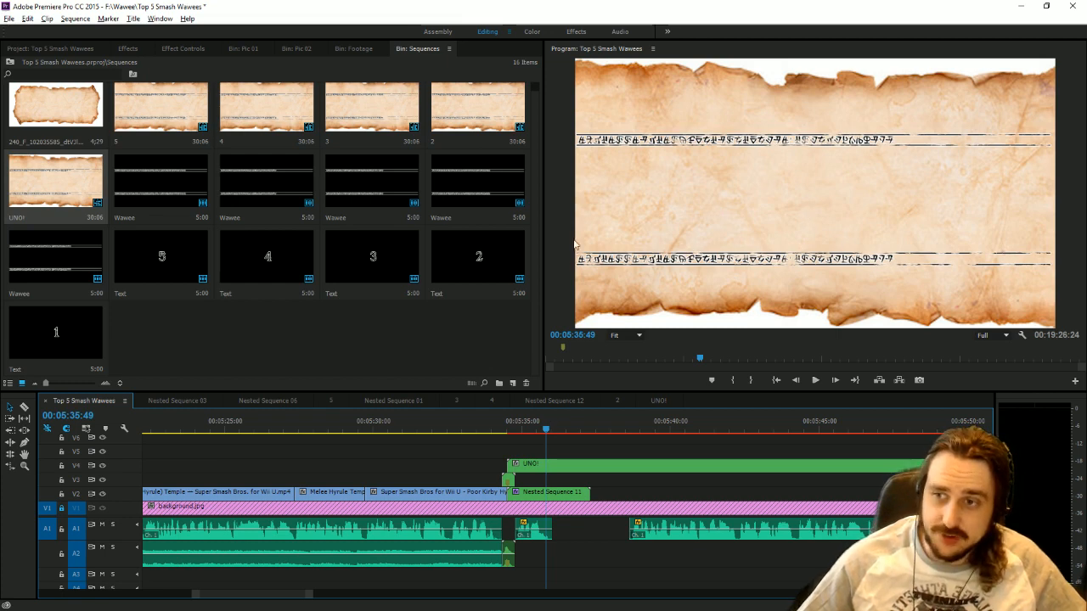
{"action": "left_click", "coordinate": [127, 54]}
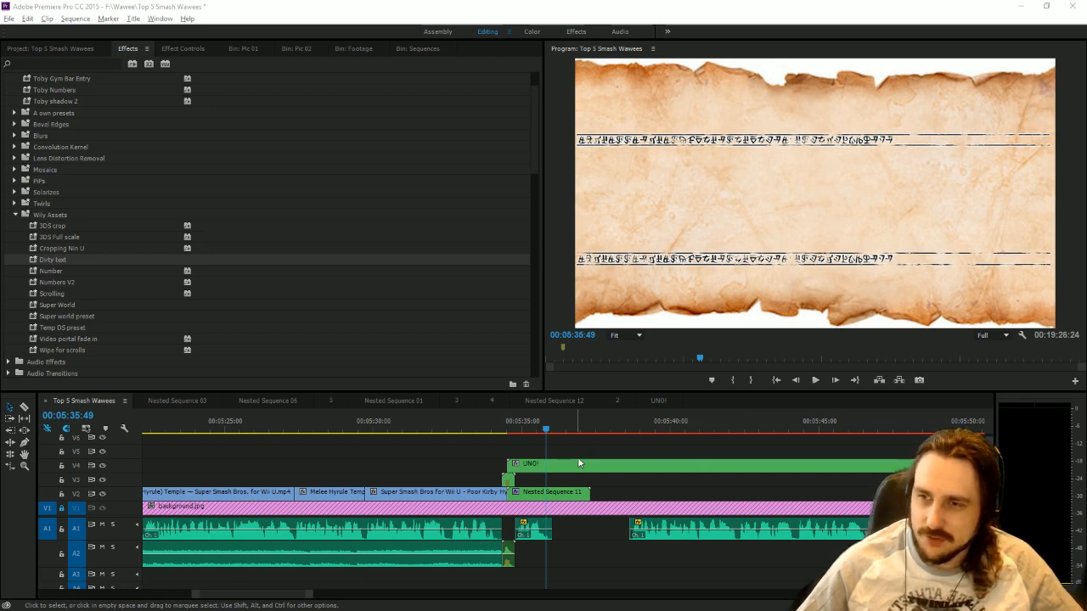
{"action": "left_click", "coordinate": [25, 409]}
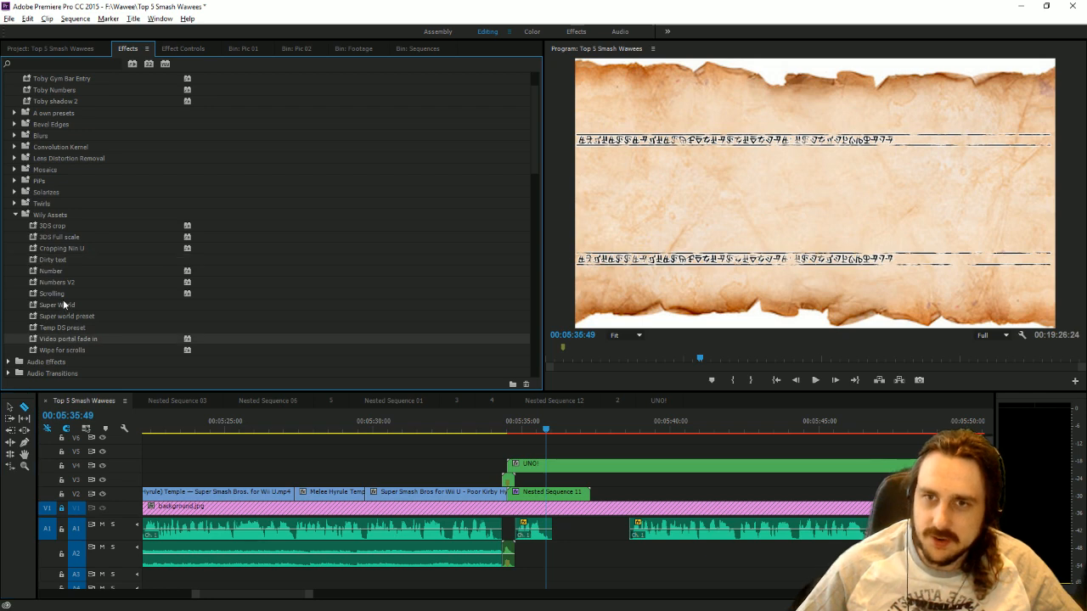
{"action": "left_click_drag", "start_coordinate": [60, 295], "coordinate": [603, 459]}
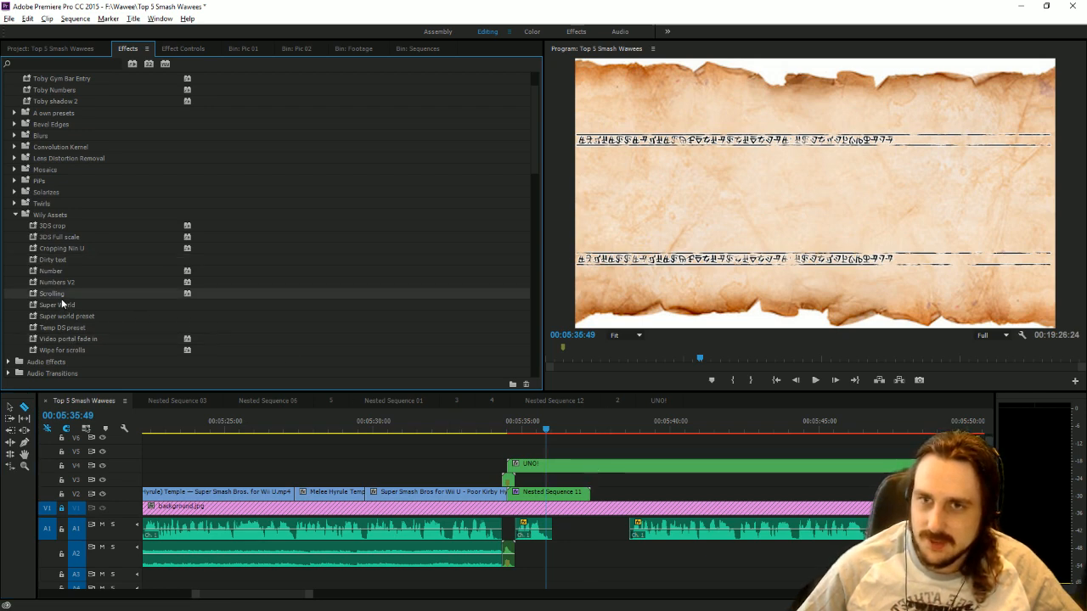
{"action": "left_click", "coordinate": [59, 295]}
{"action": "left_click_drag", "start_coordinate": [513, 424], "coordinate": [603, 470]}
{"action": "left_click", "coordinate": [592, 466]}
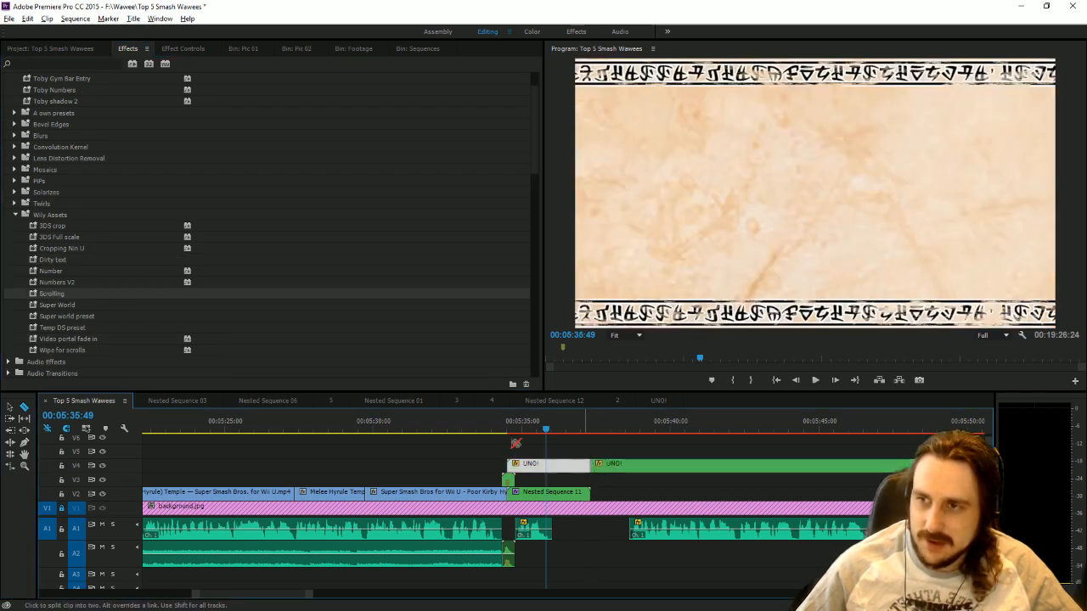
{"action": "left_click", "coordinate": [10, 407]}
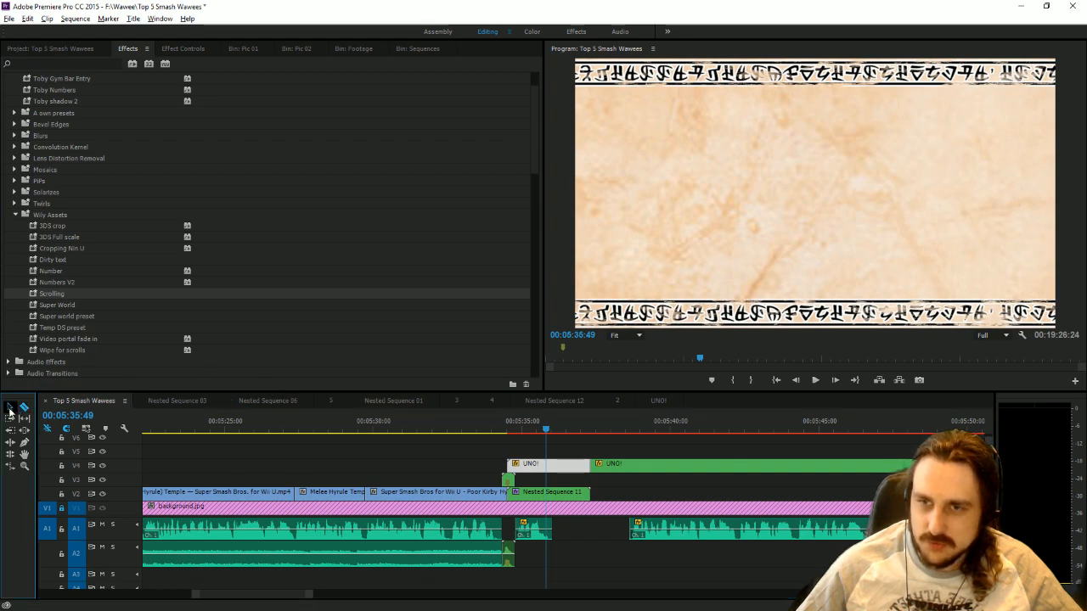
{"action": "left_click", "coordinate": [629, 469]}
{"action": "key", "text": "Delete"}
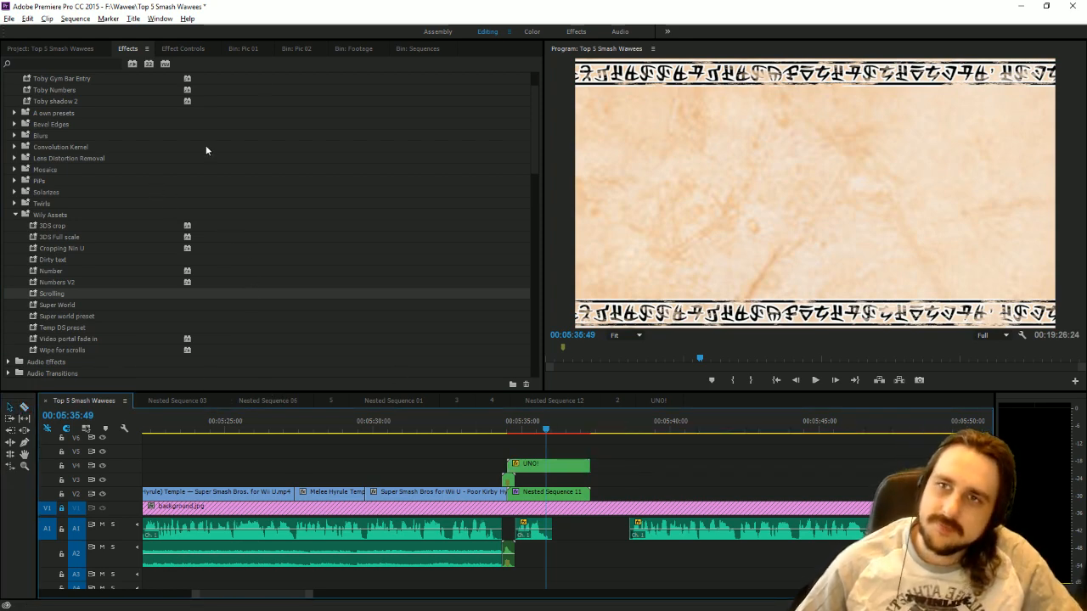
Place the number 1 Text title on V5 above the UNO! clip and trim it to the same length.
{"action": "left_click", "coordinate": [415, 48]}
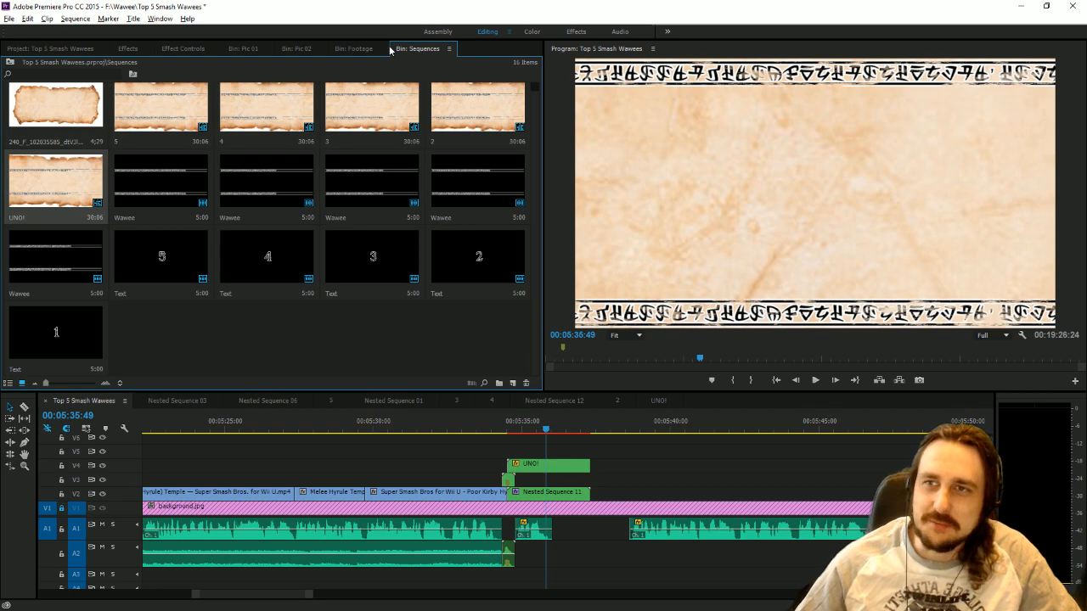
{"action": "left_click", "coordinate": [350, 48]}
{"action": "left_click", "coordinate": [306, 49]}
{"action": "left_click", "coordinate": [254, 49]}
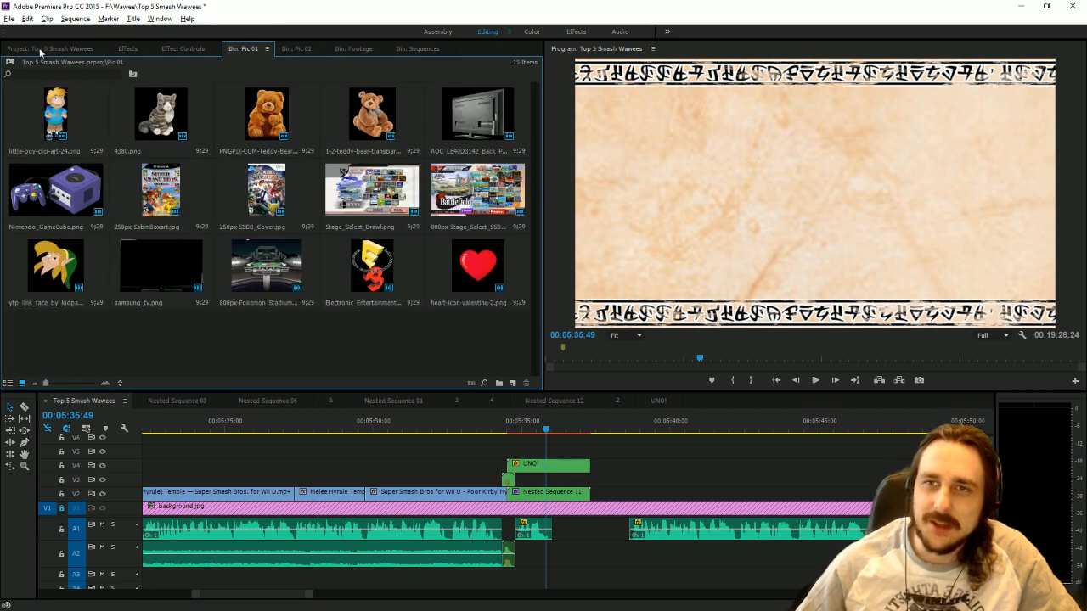
{"action": "left_click", "coordinate": [412, 49]}
{"action": "left_click_drag", "start_coordinate": [53, 325], "coordinate": [558, 457]}
{"action": "left_click_drag", "start_coordinate": [652, 452], "coordinate": [588, 448]}
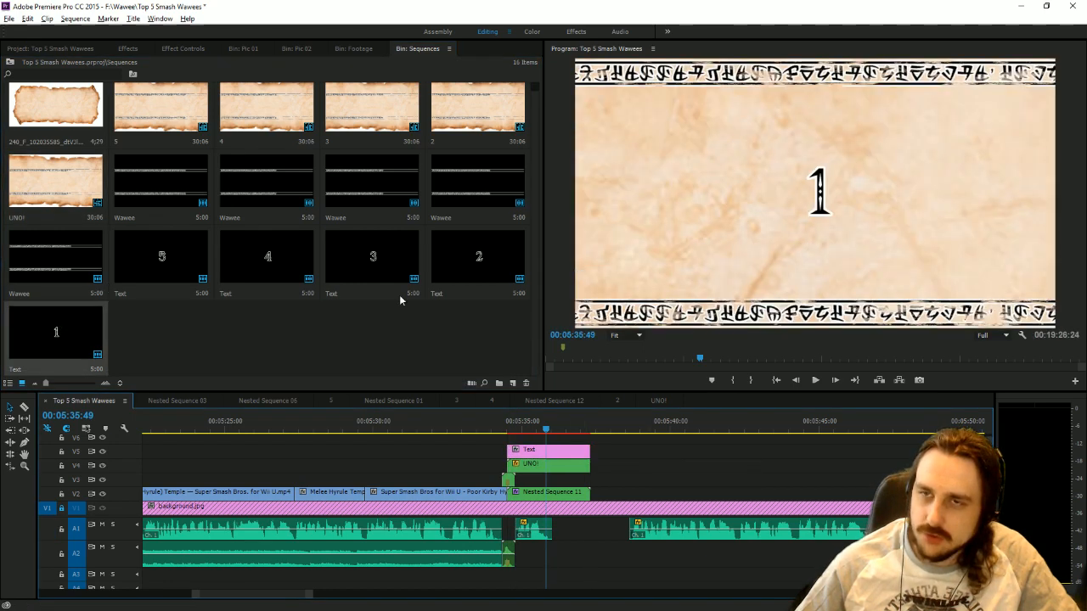
Apply the Toby drop shadow and Numbers V2 presets to the number 1 Text clip.
{"action": "left_click", "coordinate": [128, 49]}
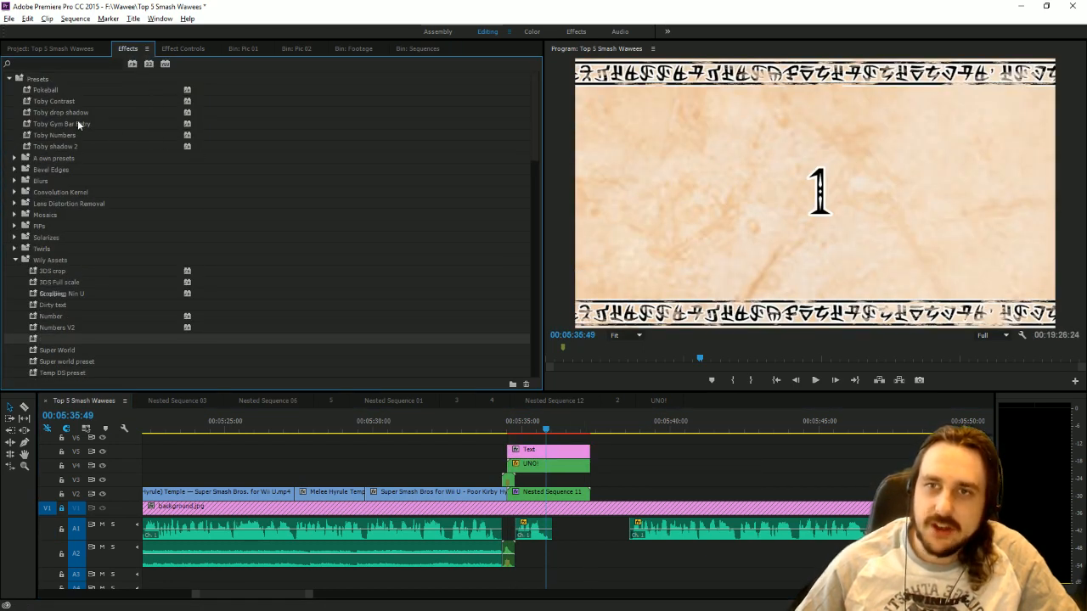
{"action": "left_click_drag", "start_coordinate": [57, 112], "coordinate": [549, 457]}
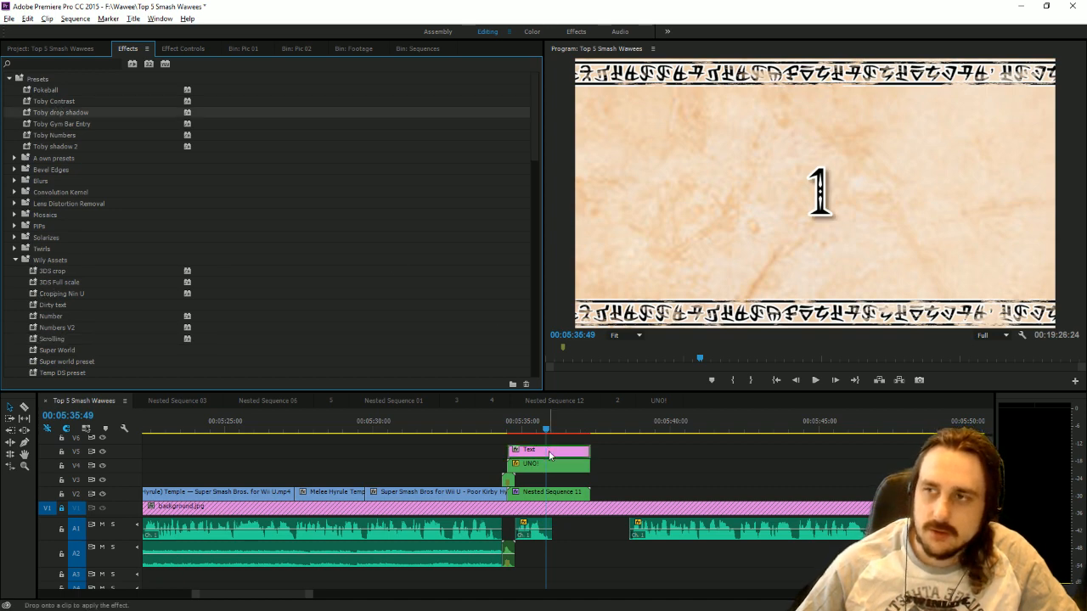
{"action": "scroll", "coordinate": [112, 355], "scroll_direction": "down", "scroll_amount": 2}
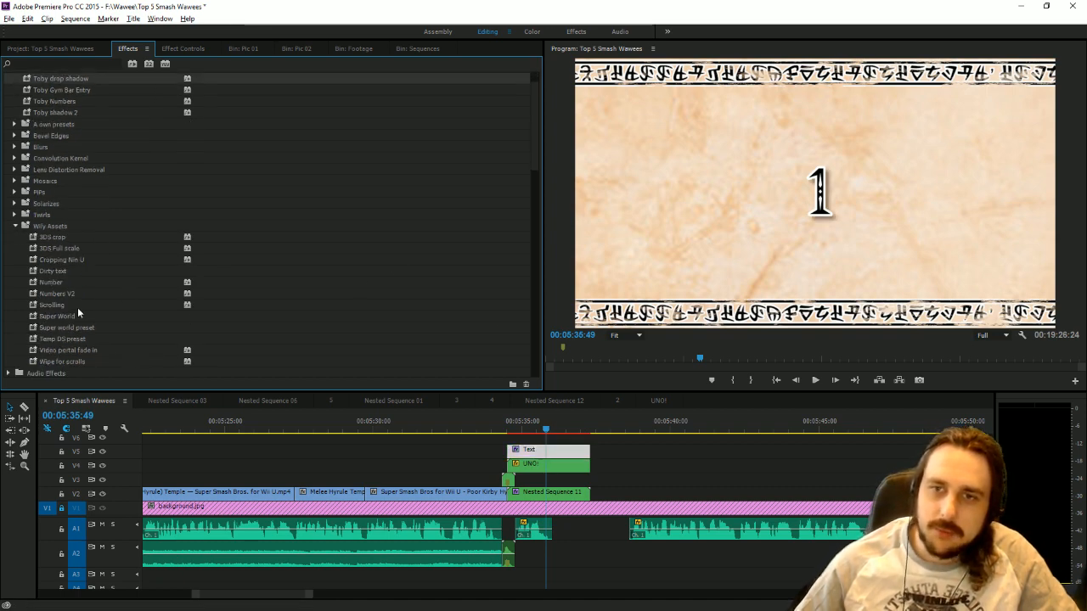
{"action": "left_click_drag", "start_coordinate": [57, 293], "coordinate": [541, 450]}
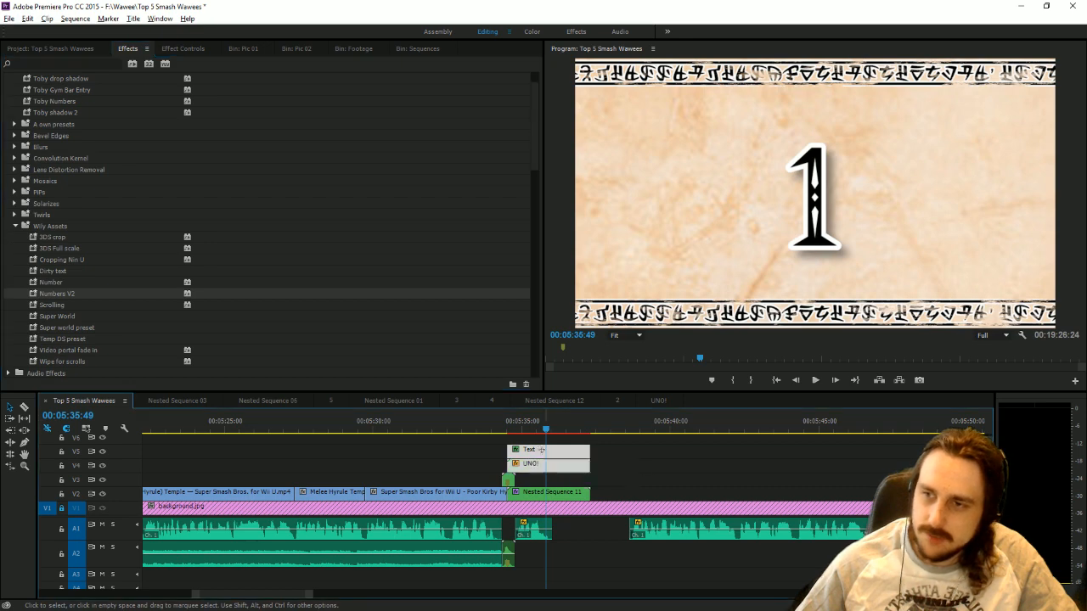
Nest the number 1 Text and UNO! clips together, keeping the default sequence name.
{"action": "right_click", "coordinate": [541, 454]}
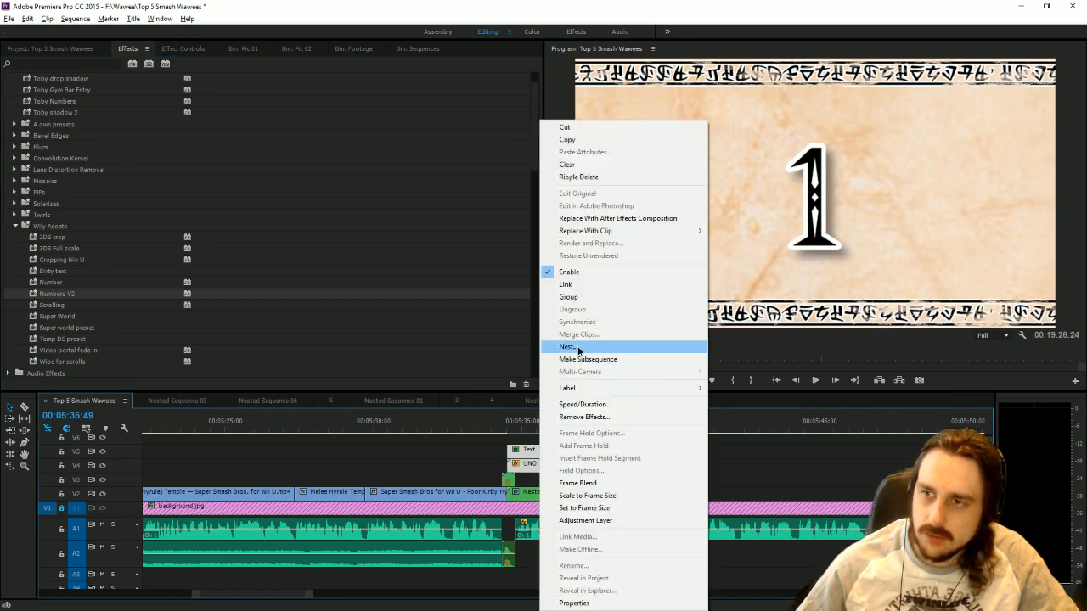
{"action": "left_click", "coordinate": [567, 346]}
{"action": "left_click", "coordinate": [519, 325]}
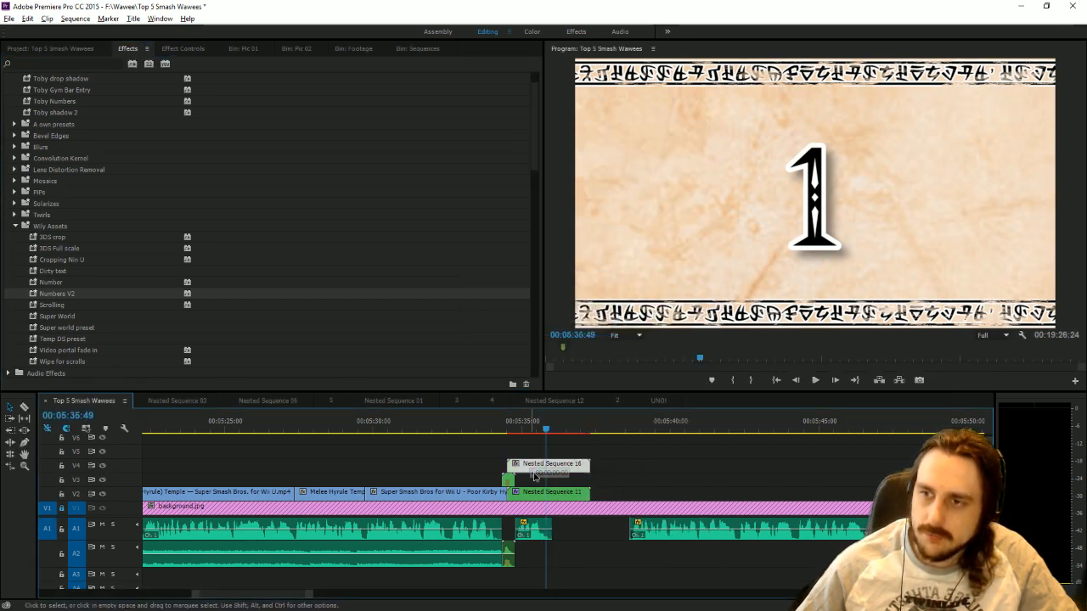
Move Nested Sequence 16 down onto V2 over Nested Sequence 11 and apply the Wipe for scrolls preset to it.
{"action": "left_click_drag", "start_coordinate": [534, 474], "coordinate": [535, 491]}
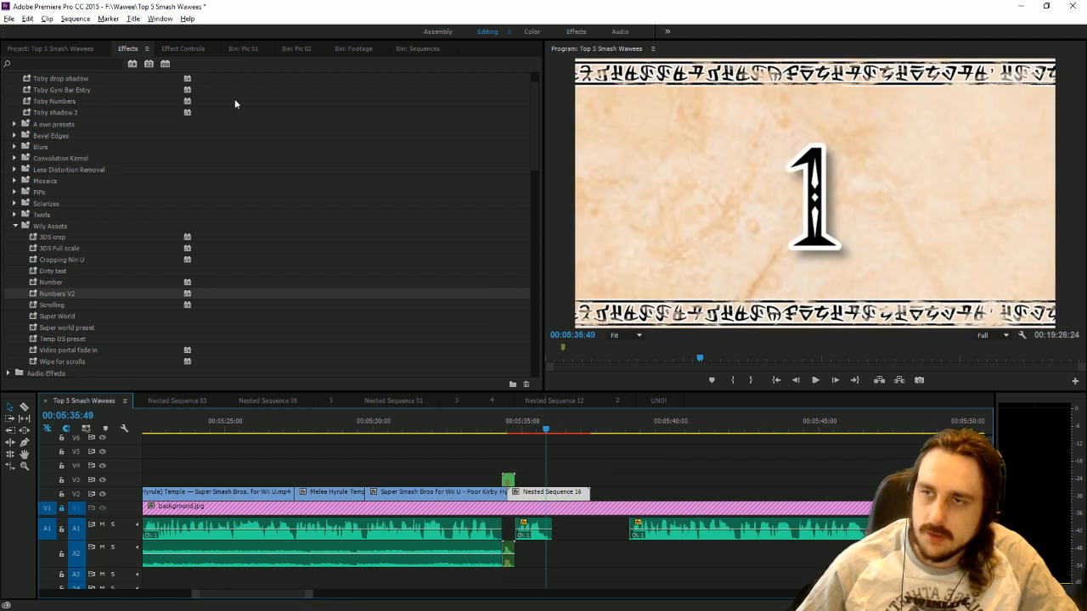
{"action": "scroll", "coordinate": [168, 232], "scroll_direction": "down", "scroll_amount": 2}
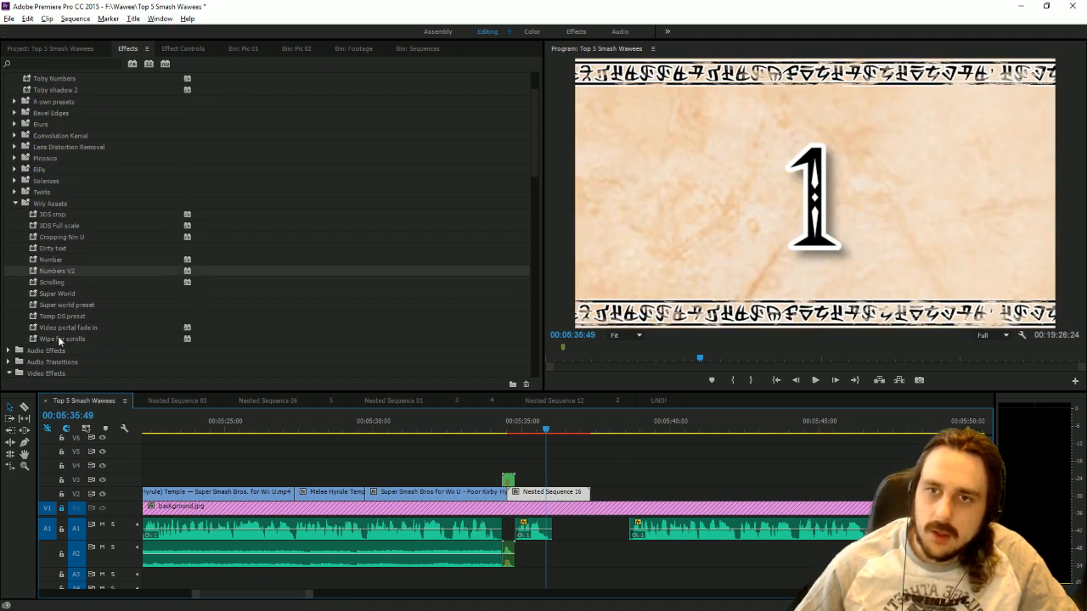
{"action": "left_click", "coordinate": [58, 339]}
{"action": "left_click", "coordinate": [576, 434]}
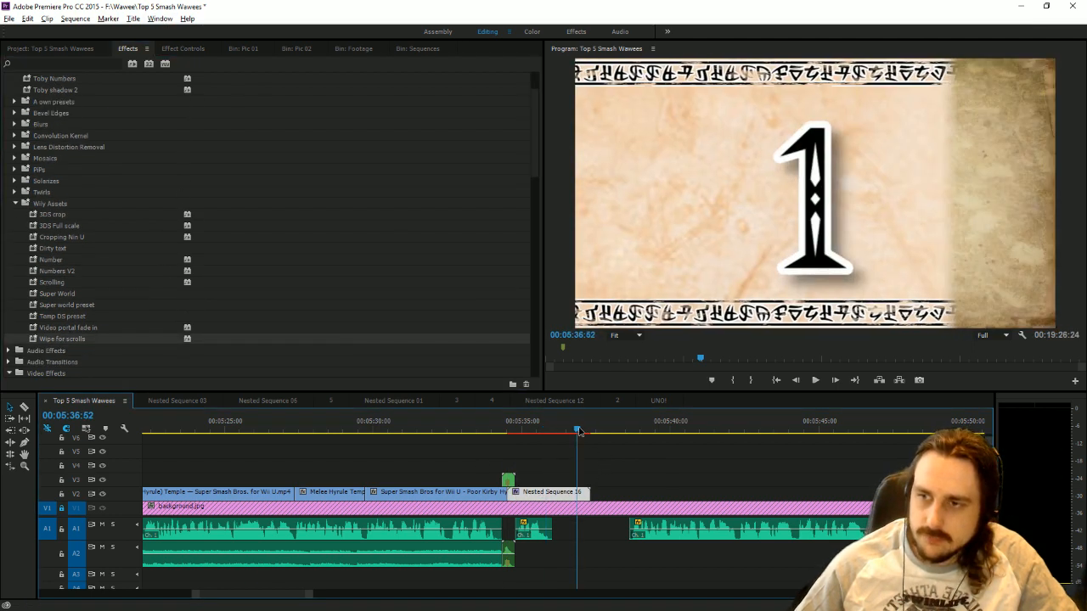
Move the first Crop Right keyframe of Nested Sequence 16 to 00:05:37:03.
{"action": "left_click", "coordinate": [188, 48]}
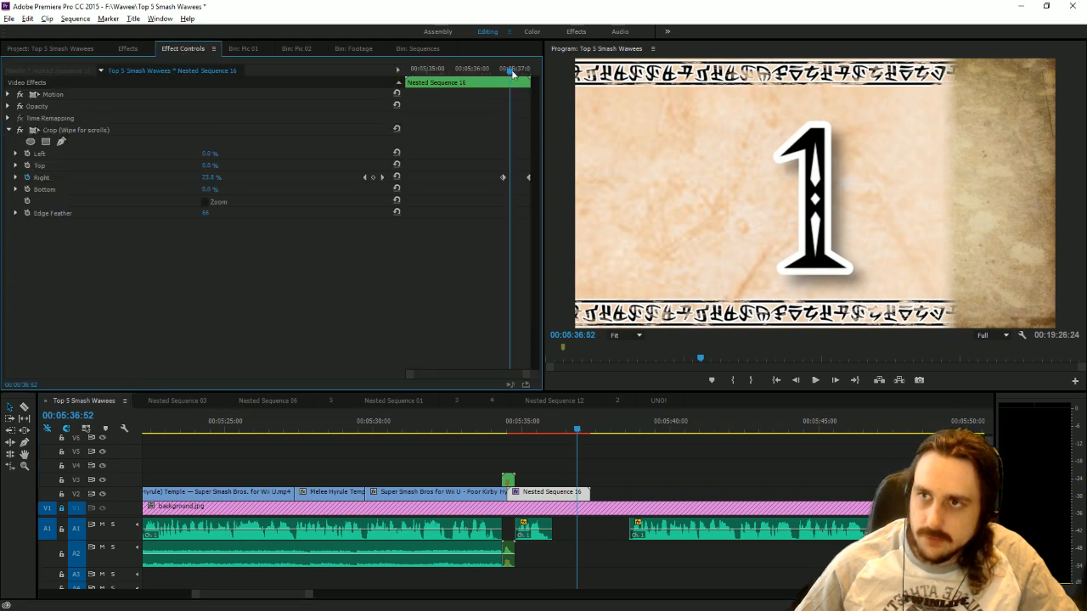
{"action": "left_click_drag", "start_coordinate": [512, 72], "coordinate": [518, 73]}
{"action": "left_click_drag", "start_coordinate": [503, 180], "coordinate": [518, 183]}
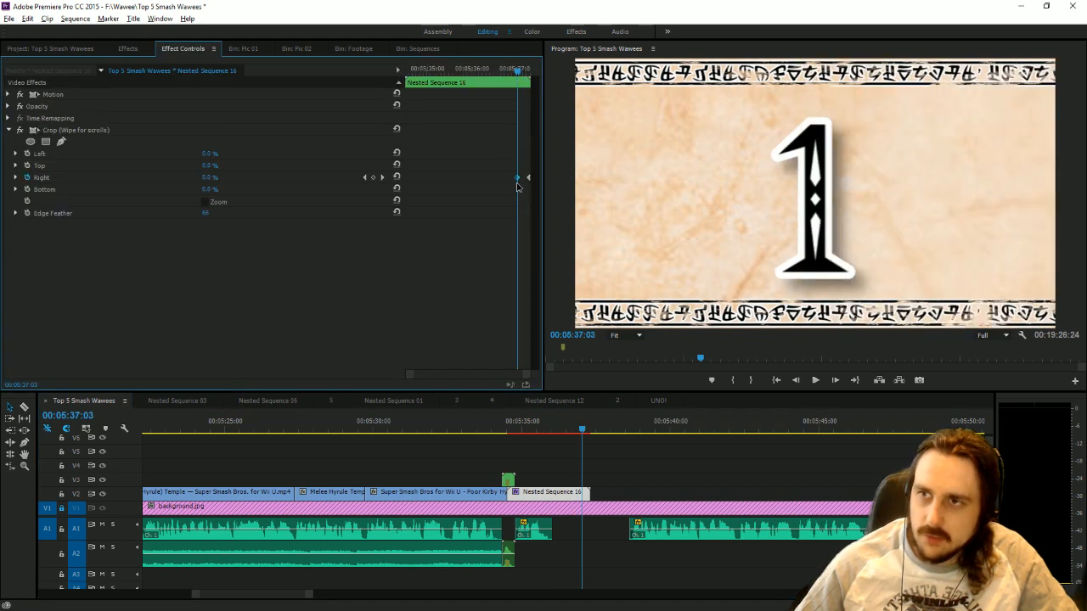
Move the next smash lines finished.wav voice clip on A1 to the end of Nested Sequence 16 and play it back.
{"action": "left_click_drag", "start_coordinate": [653, 521], "coordinate": [614, 522]}
{"action": "left_click", "coordinate": [813, 380]}
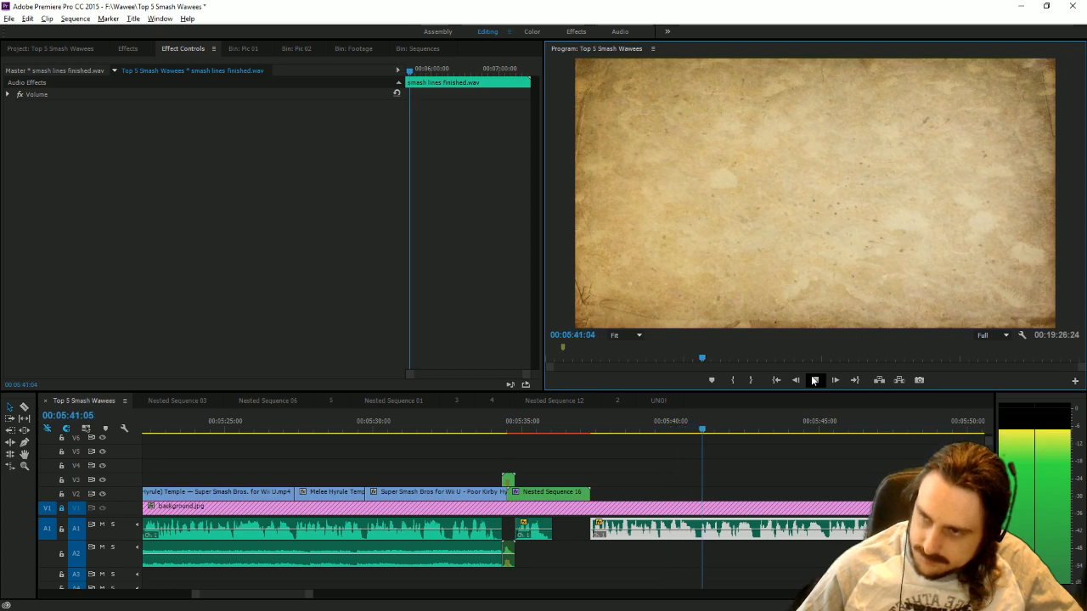
{"action": "left_click", "coordinate": [814, 381]}
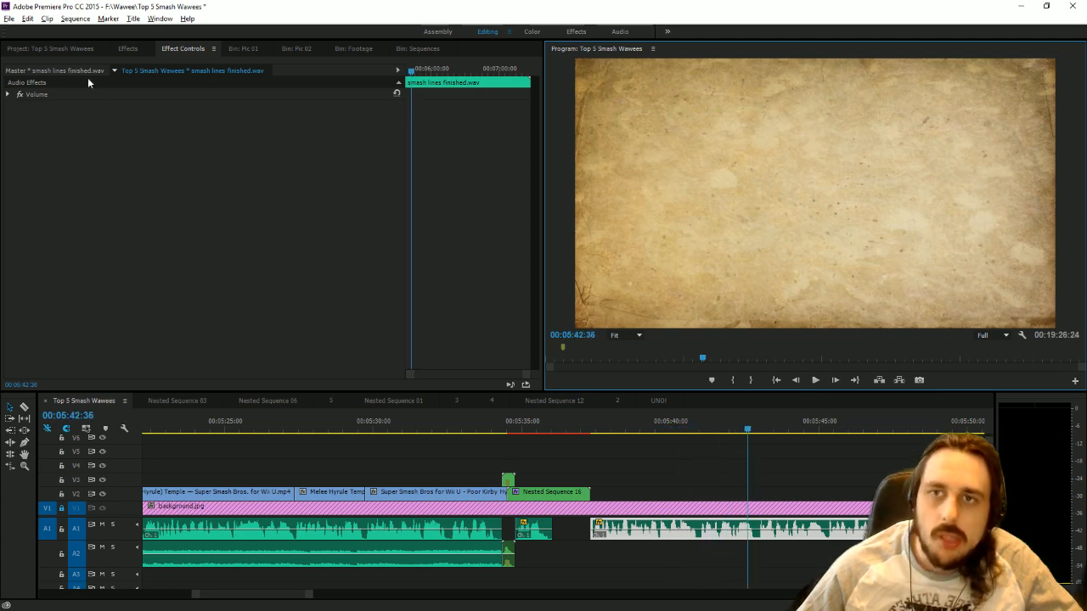
Place the Luigi's Mansion theme from the Music bin on A2, starting with the number 1 voice clip.
{"action": "left_click", "coordinate": [76, 49]}
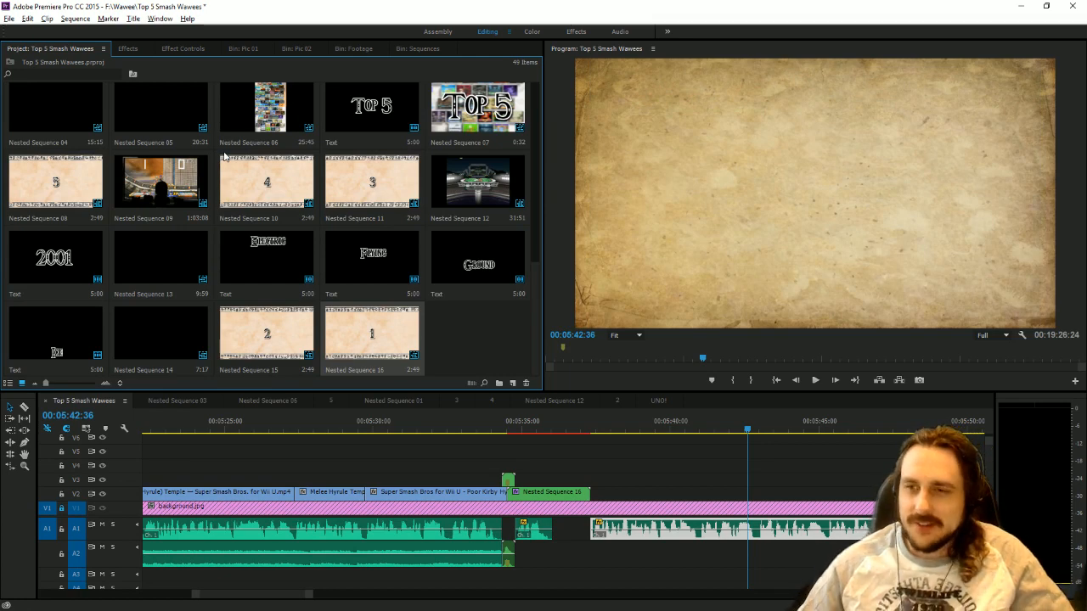
{"action": "left_click", "coordinate": [350, 52]}
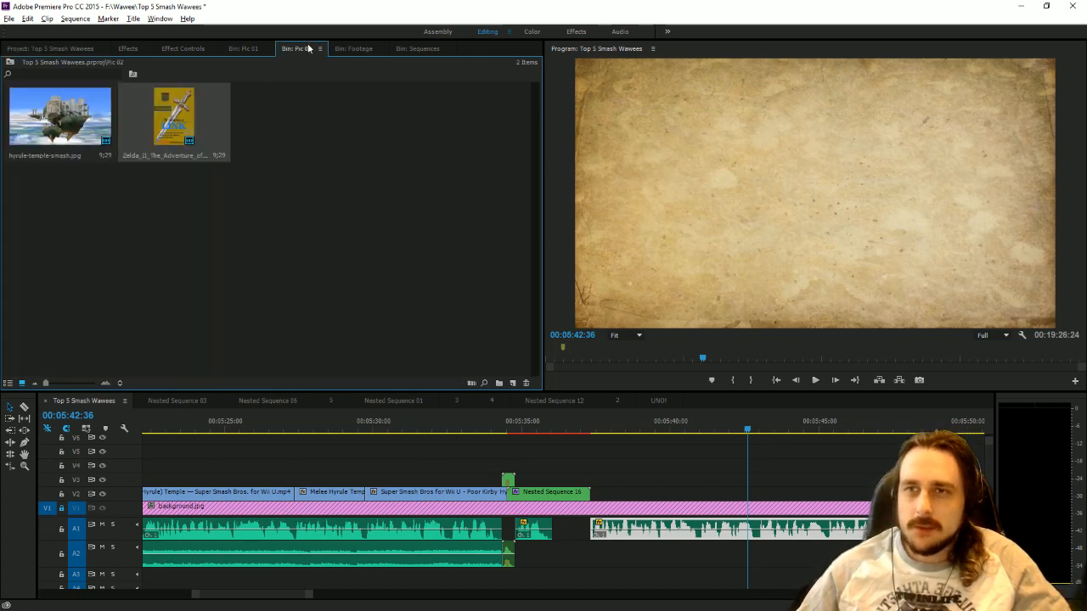
{"action": "left_click", "coordinate": [231, 52]}
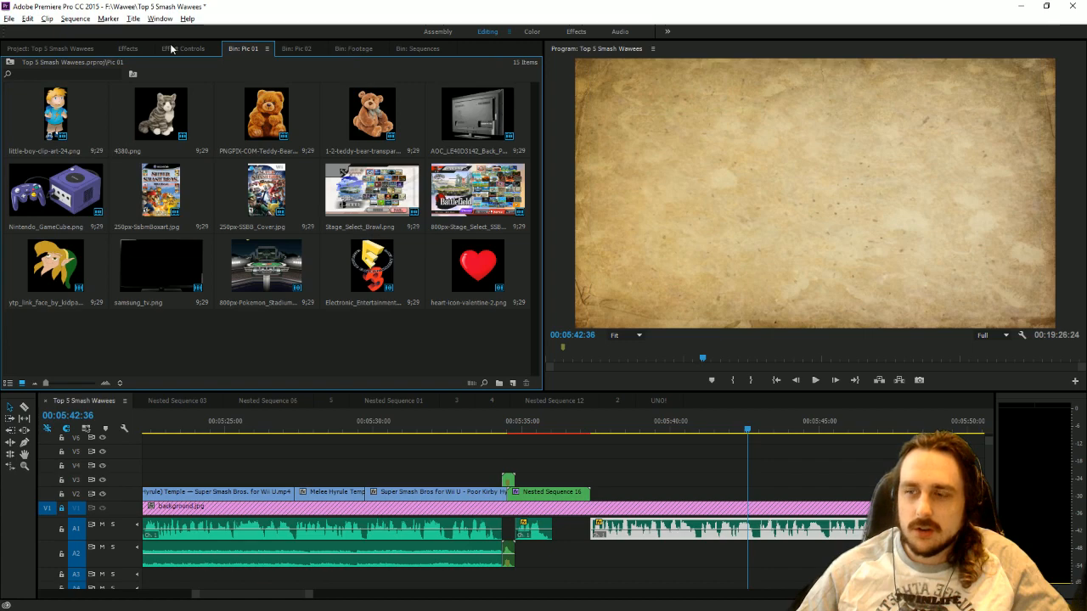
{"action": "left_click", "coordinate": [51, 48]}
{"action": "scroll", "coordinate": [314, 202], "scroll_direction": "up", "scroll_amount": 2}
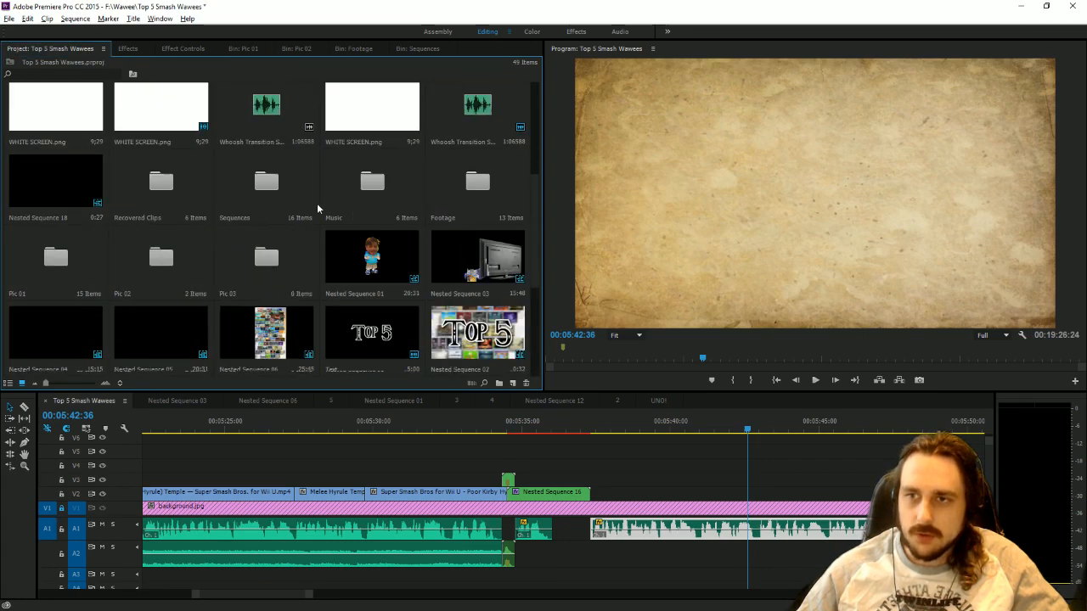
{"action": "double_click", "coordinate": [352, 190]}
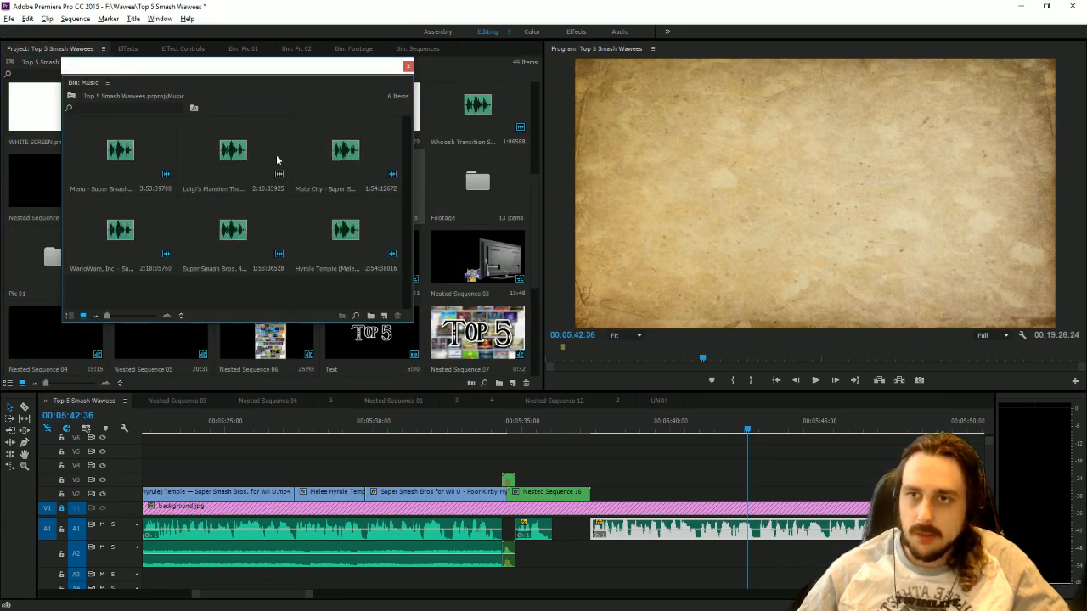
{"action": "left_click_drag", "start_coordinate": [274, 155], "coordinate": [598, 550]}
Adjust the Luigi's Mansion music clip's audio gain by -19 dB and close the Music bin.
{"action": "right_click", "coordinate": [627, 548]}
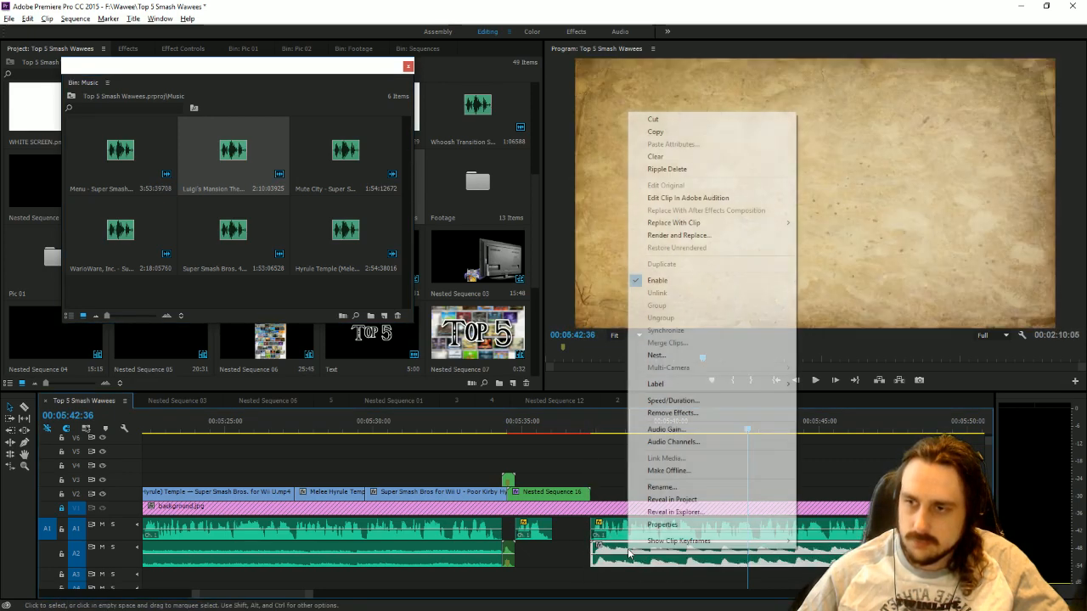
{"action": "left_click", "coordinate": [687, 429]}
{"action": "type", "text": "-10"}
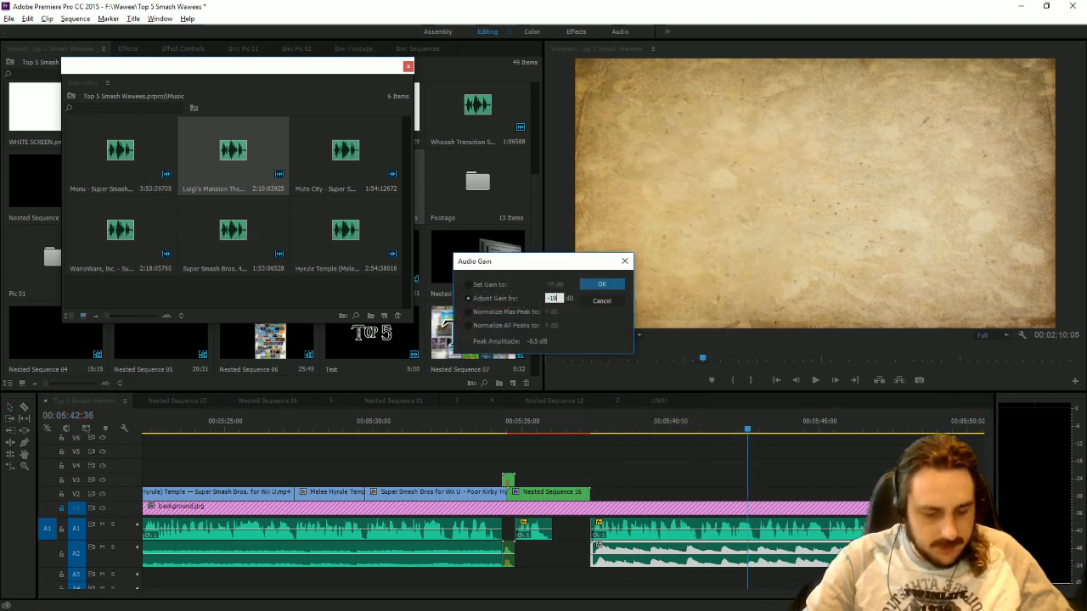
{"action": "key", "text": "Return"}
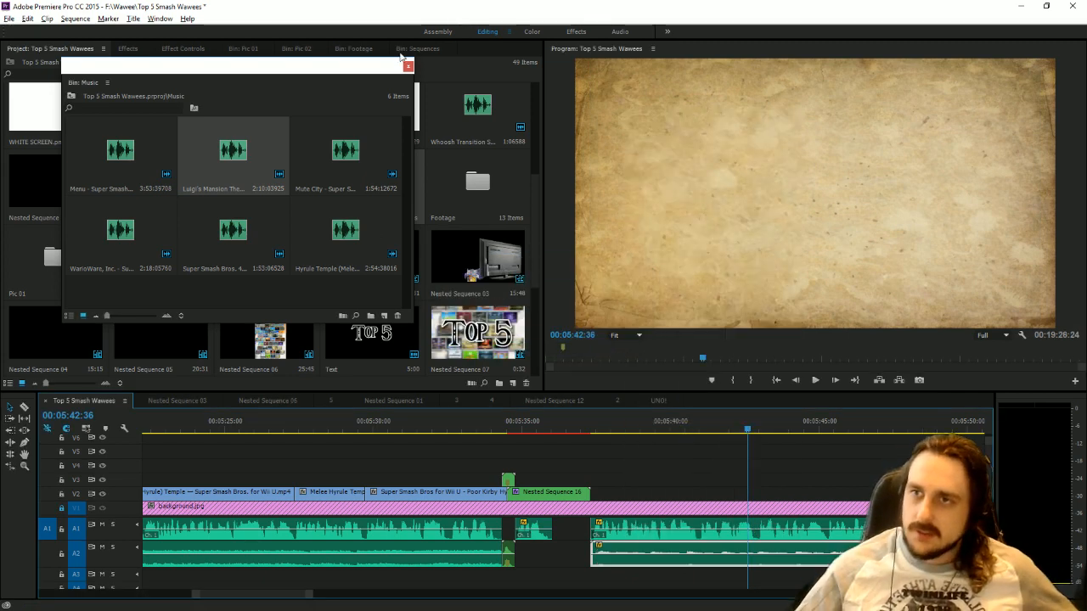
{"action": "left_click", "coordinate": [408, 65]}
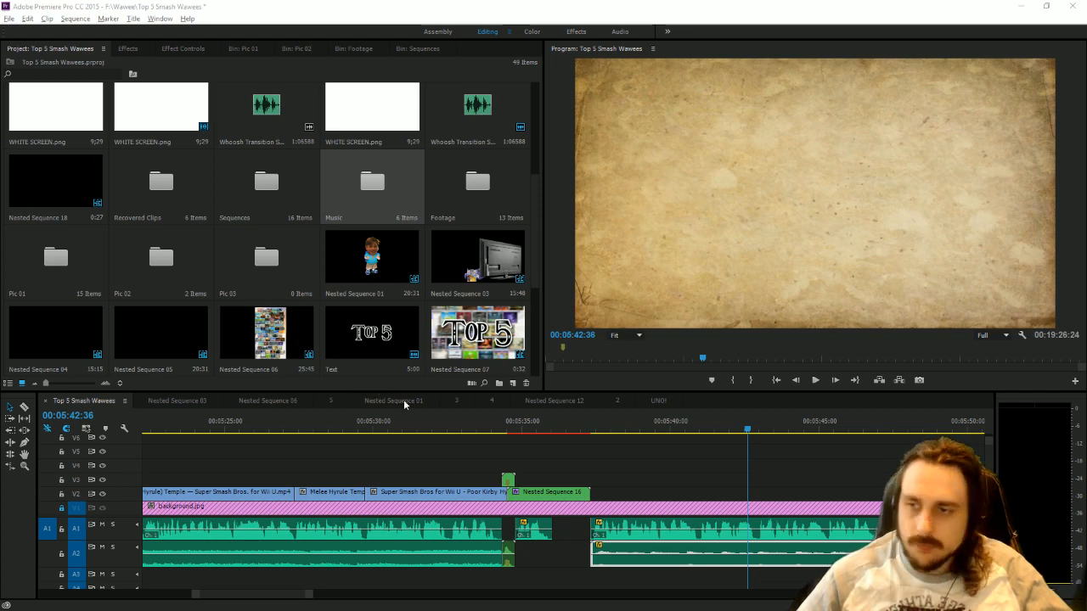
Play back the end of the number 1 card and its wipe into the following section.
{"action": "left_click_drag", "start_coordinate": [557, 430], "coordinate": [583, 465]}
{"action": "key", "text": "space"}
{"action": "left_click", "coordinate": [814, 385]}
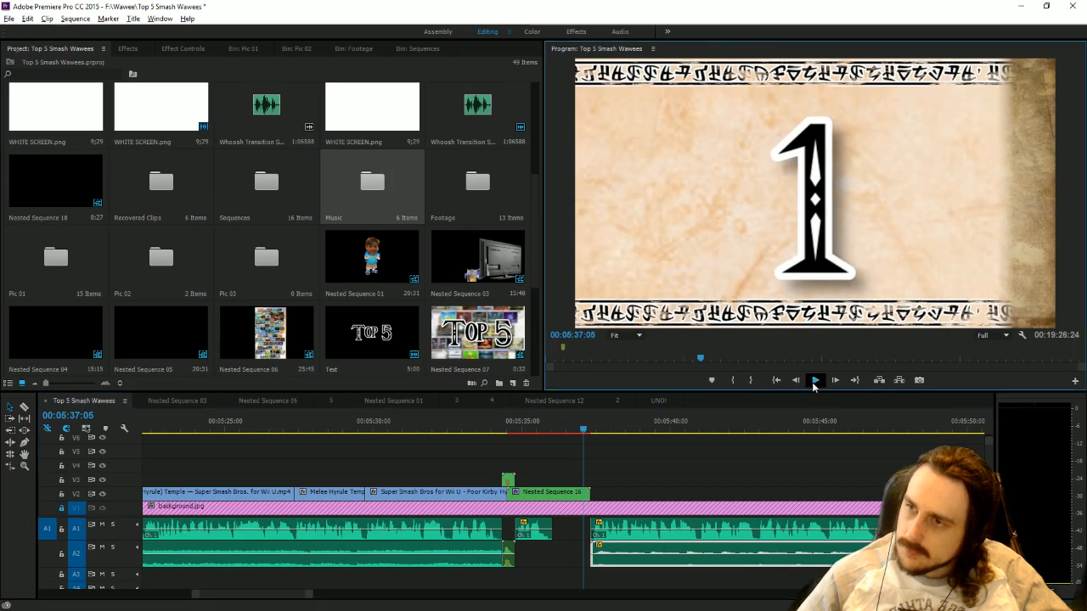
{"action": "left_click", "coordinate": [814, 385]}
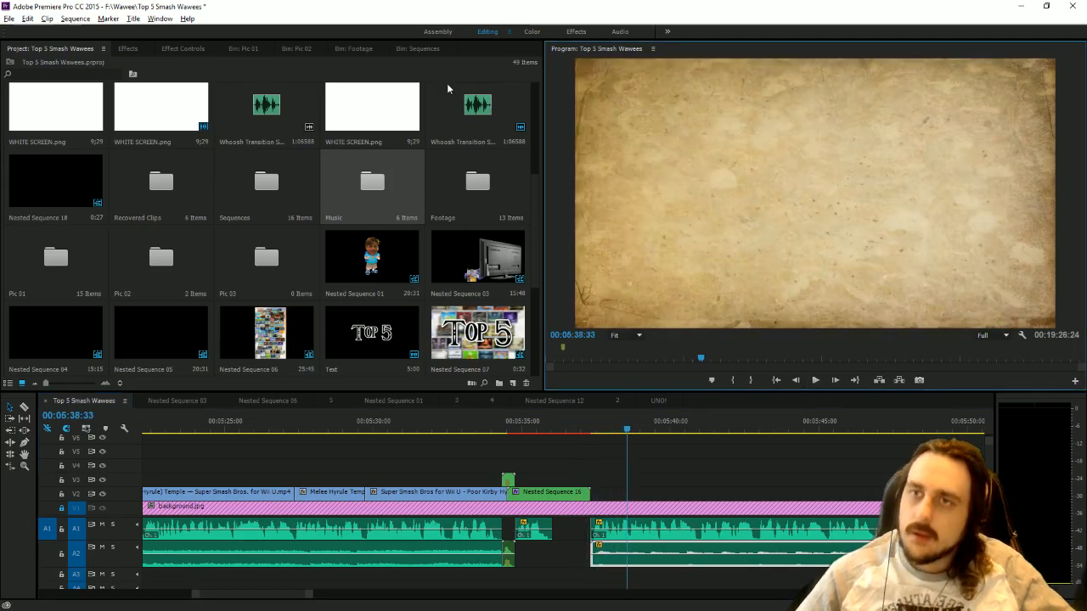
Search the Pictures folder in File Explorer for crown and import Crown_with_Pearls.png into the Pic 02 bin.
{"action": "left_click", "coordinate": [297, 48]}
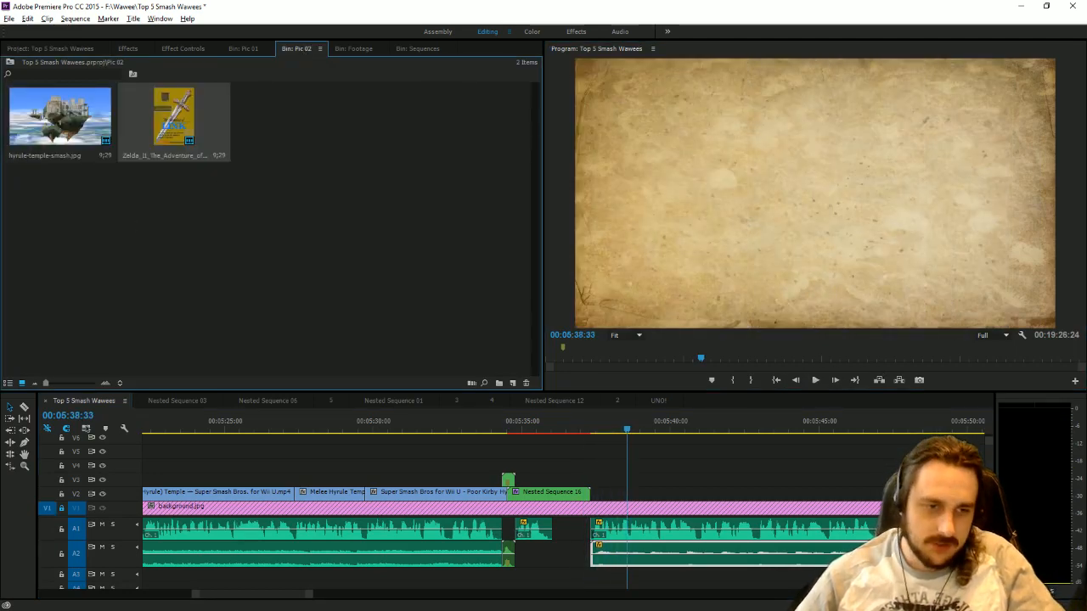
{"action": "key", "text": "alt+Tab"}
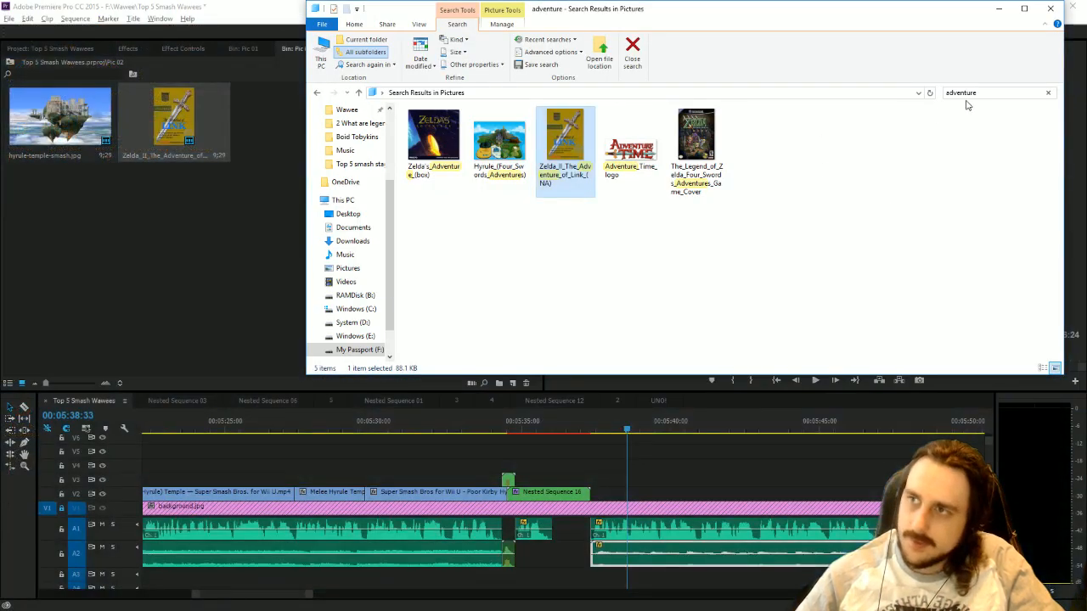
{"action": "left_click", "coordinate": [976, 92]}
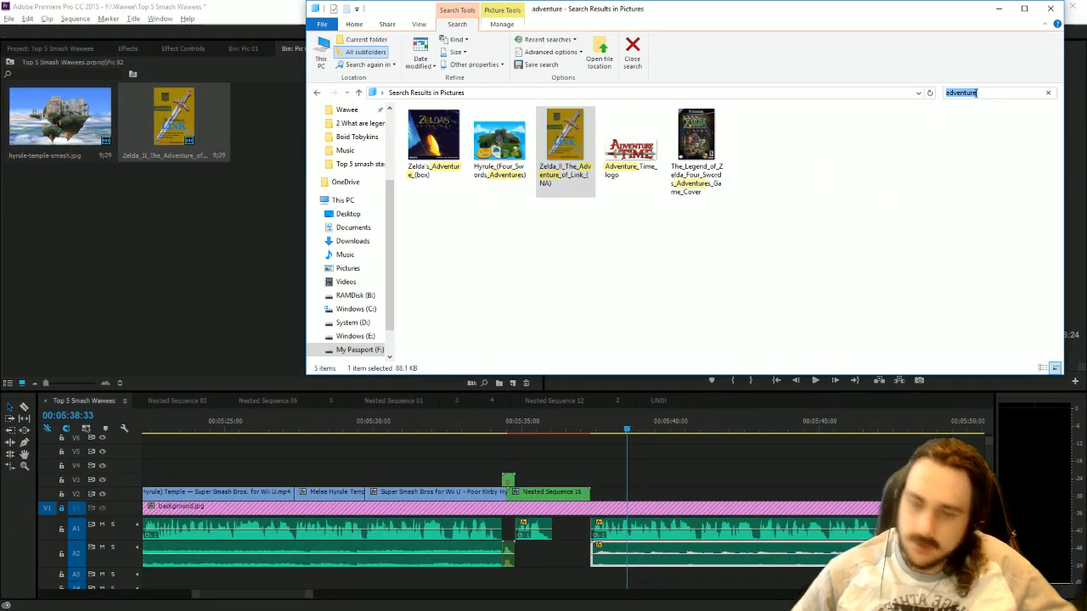
{"action": "type", "text": "crownn"}
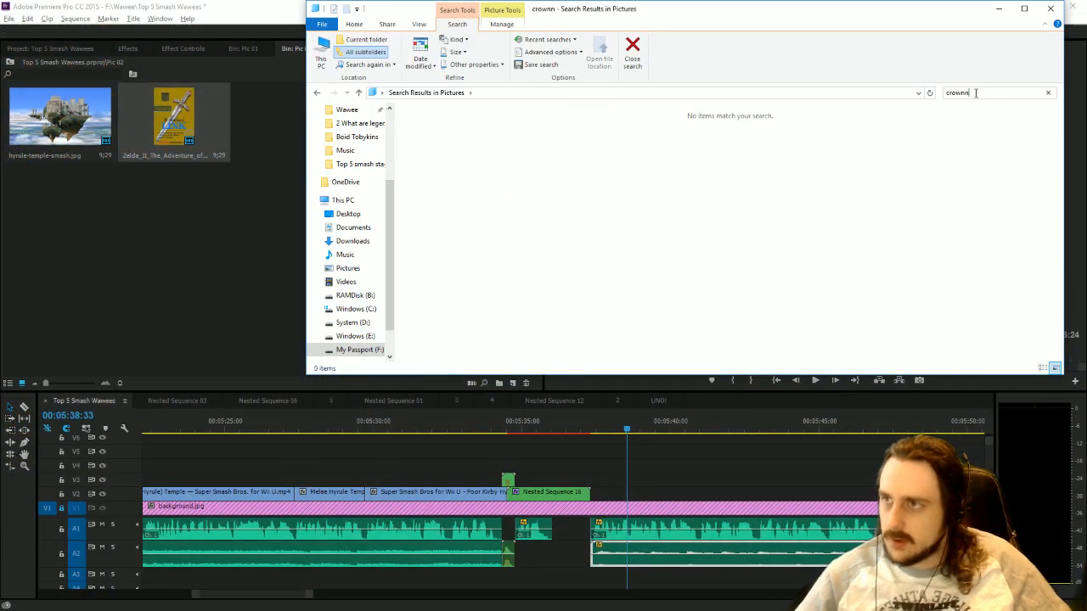
{"action": "left_click_drag", "start_coordinate": [976, 94], "coordinate": [793, 87]}
{"action": "type", "text": "crown"}
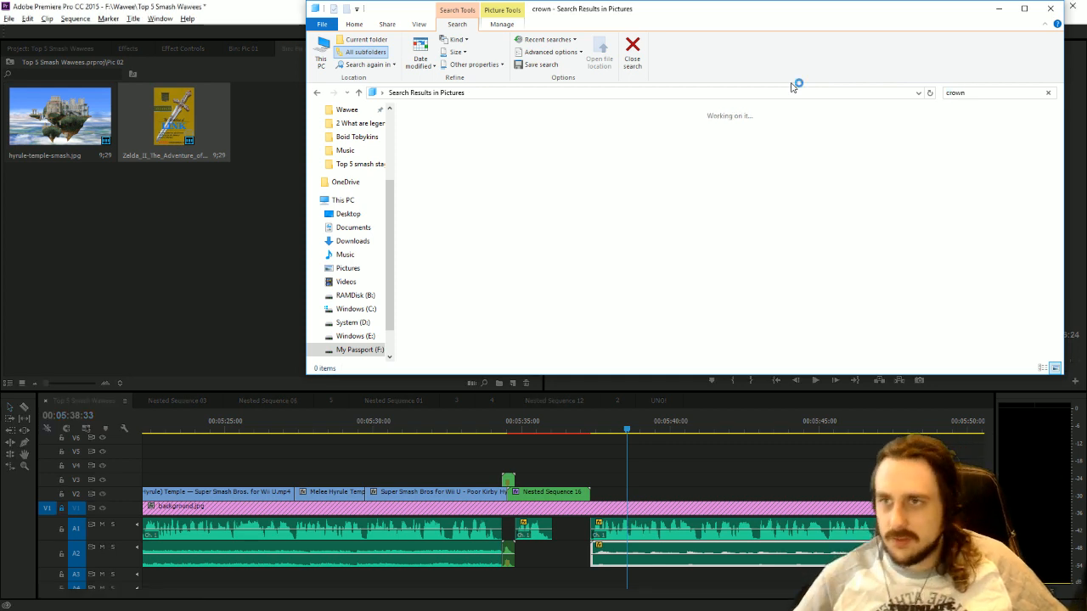
{"action": "left_click", "coordinate": [435, 145]}
{"action": "left_click_drag", "start_coordinate": [435, 144], "coordinate": [211, 197]}
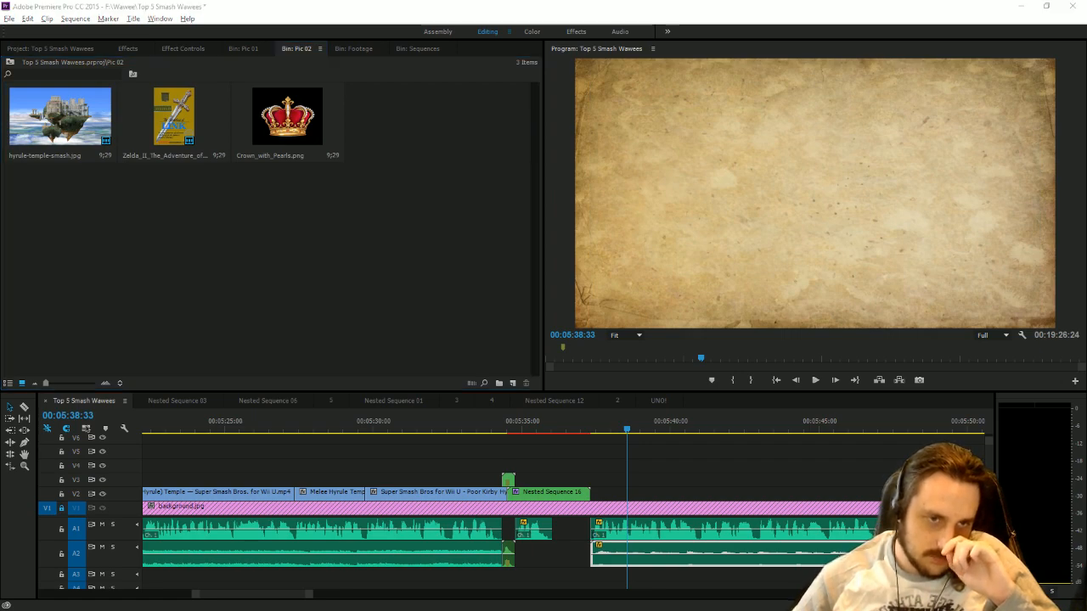
Switch to the Google Images page in Chrome and clear the hyrule temple smash search text.
{"action": "key", "text": "alt+Tab"}
{"action": "scroll", "coordinate": [228, 274], "scroll_direction": "up", "scroll_amount": 2}
{"action": "left_click_drag", "start_coordinate": [316, 88], "coordinate": [206, 88]}
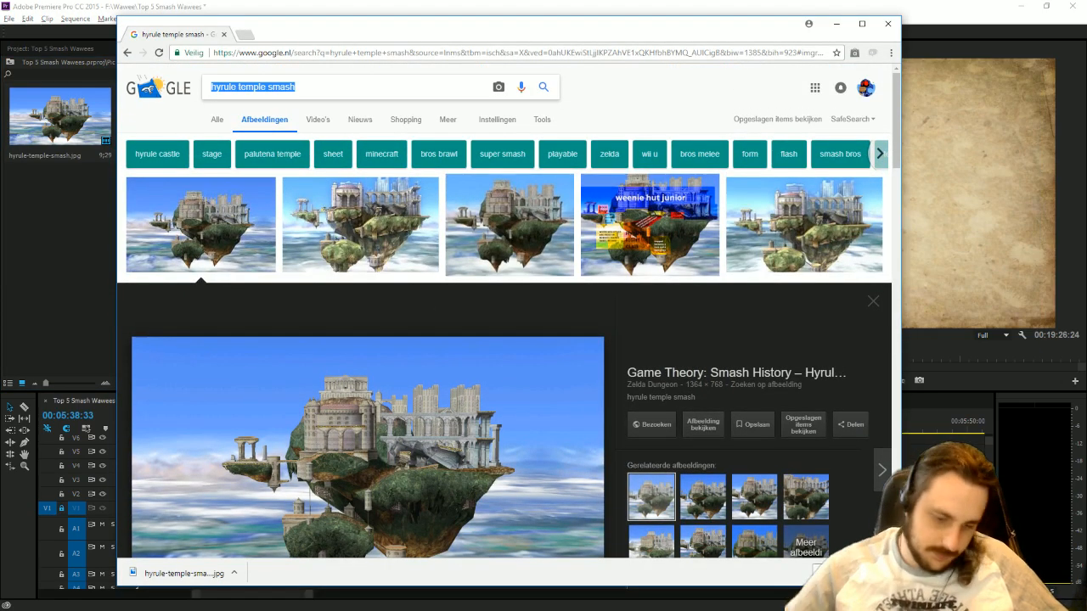
{"action": "type", "text": "LUigi"}
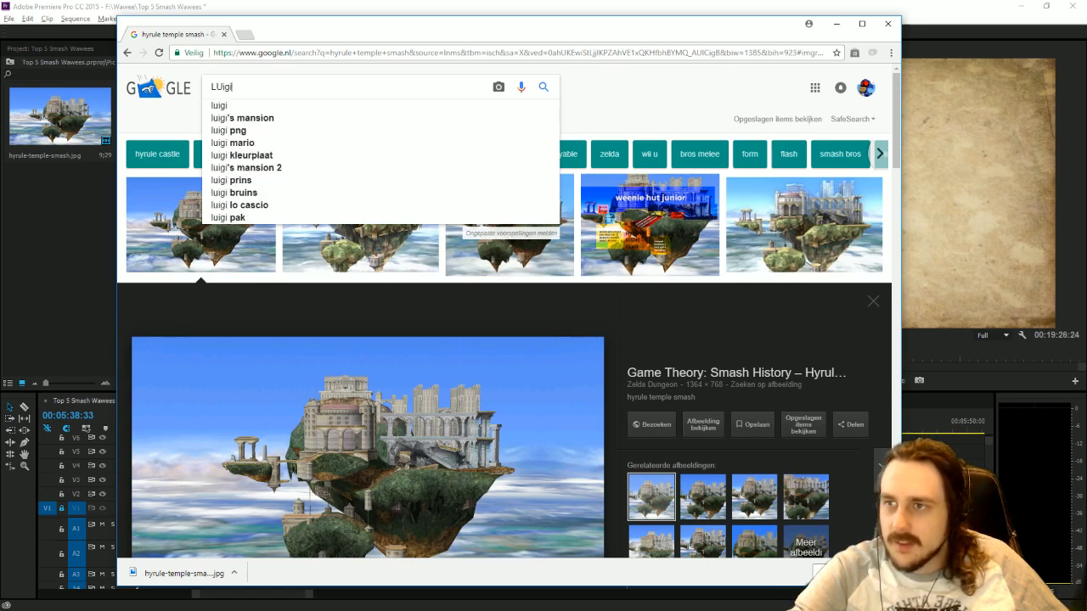
{"action": "key", "text": "BackSpace"}
{"action": "key", "text": "BackSpace"}
{"action": "key", "text": "BackSpace"}
{"action": "key", "text": "BackSpace"}
{"action": "key", "text": "BackSpace"}
Enlarge the annotated "A Visual Guide to the Temple" picture in the image results and examine its labels.
{"action": "left_click_drag", "start_coordinate": [632, 253], "coordinate": [633, 251]}
{"action": "left_click", "coordinate": [633, 250]}
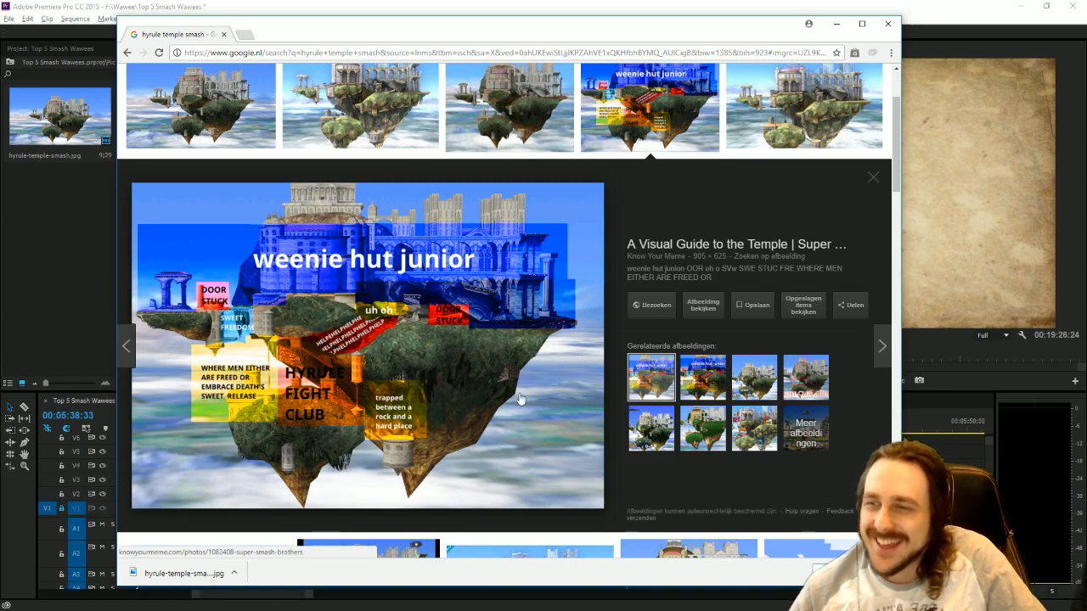
{"action": "scroll", "coordinate": [519, 400], "scroll_direction": "down", "scroll_amount": 3}
{"action": "scroll", "coordinate": [523, 392], "scroll_direction": "up", "scroll_amount": 3}
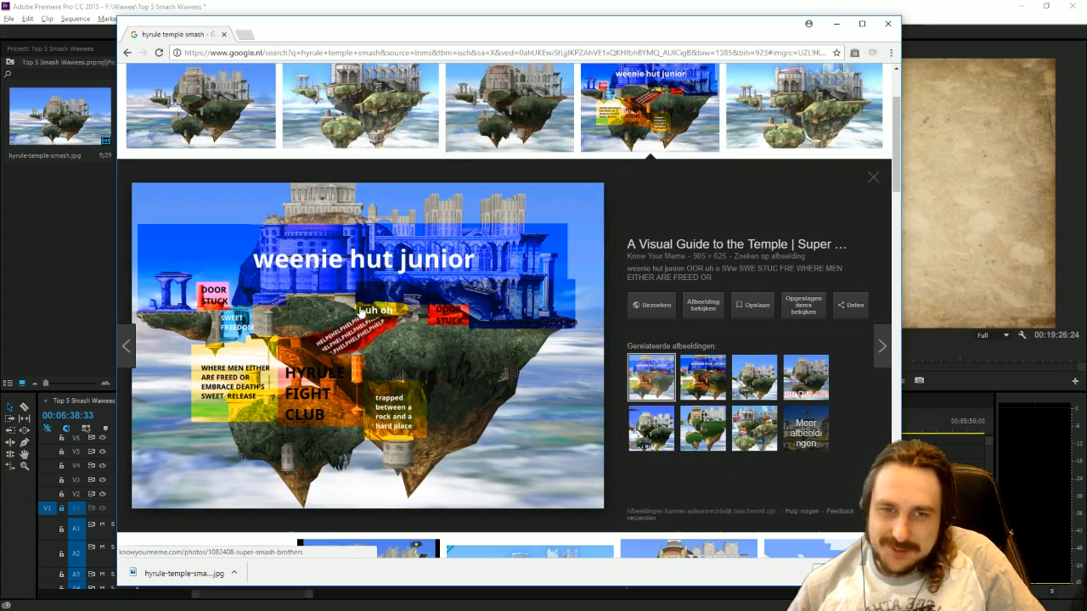
{"action": "scroll", "coordinate": [336, 174], "scroll_direction": "up", "scroll_amount": 2}
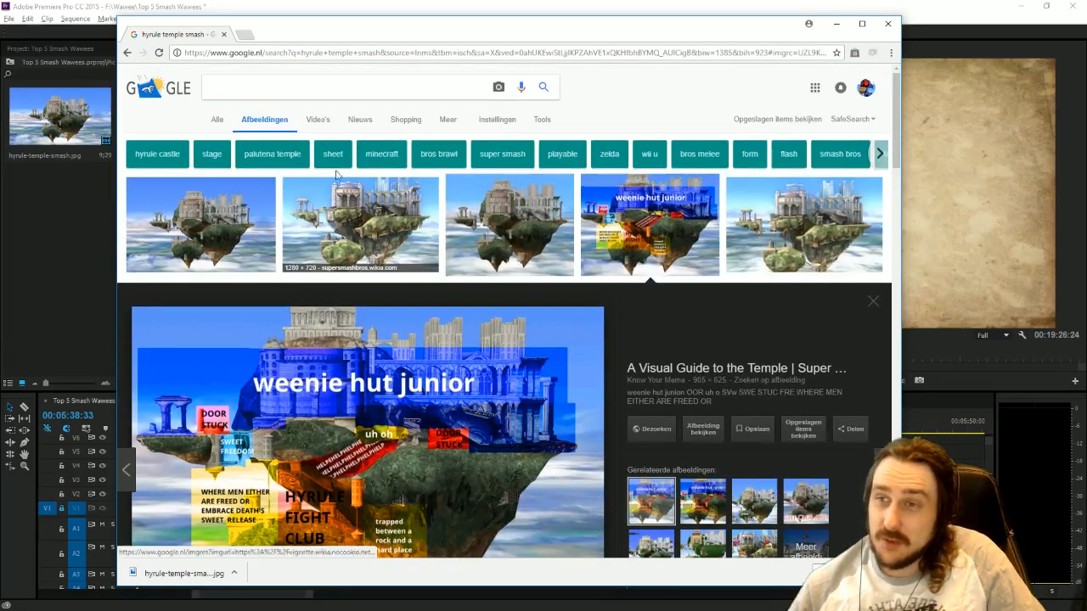
Search Google Images for kotlol and look through the resulting pictures.
{"action": "type", "text": "kotlo"}
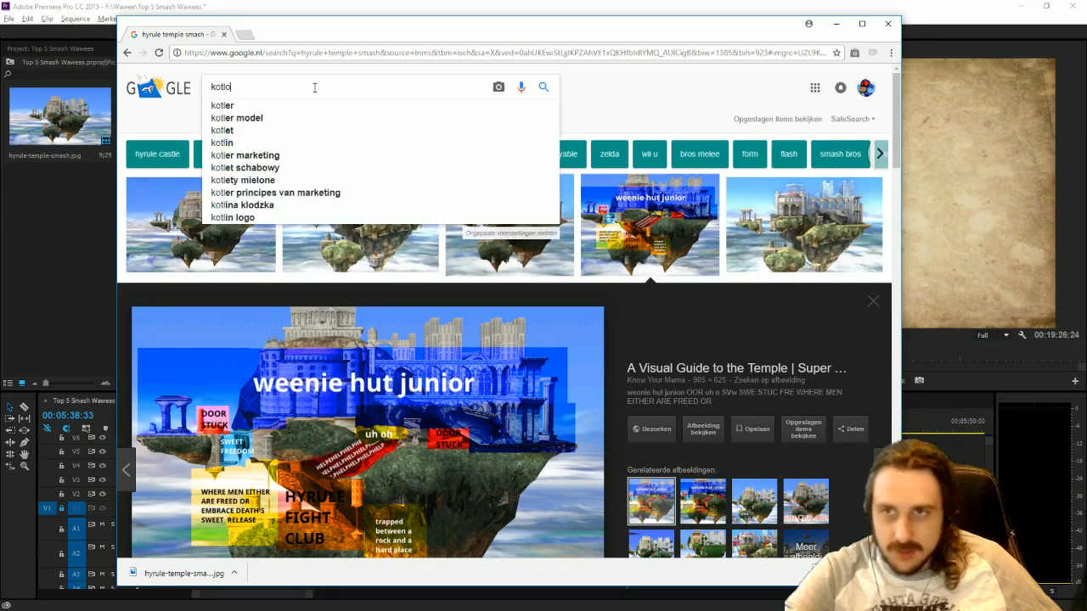
{"action": "key", "text": "BackSpace"}
{"action": "key", "text": "BackSpace"}
{"action": "key", "text": "BackSpace"}
{"action": "key", "text": "BackSpace"}
{"action": "key", "text": "BackSpace"}
{"action": "type", "text": "t"}
{"action": "key", "text": "BackSpace"}
{"action": "type", "text": "kotlol"}
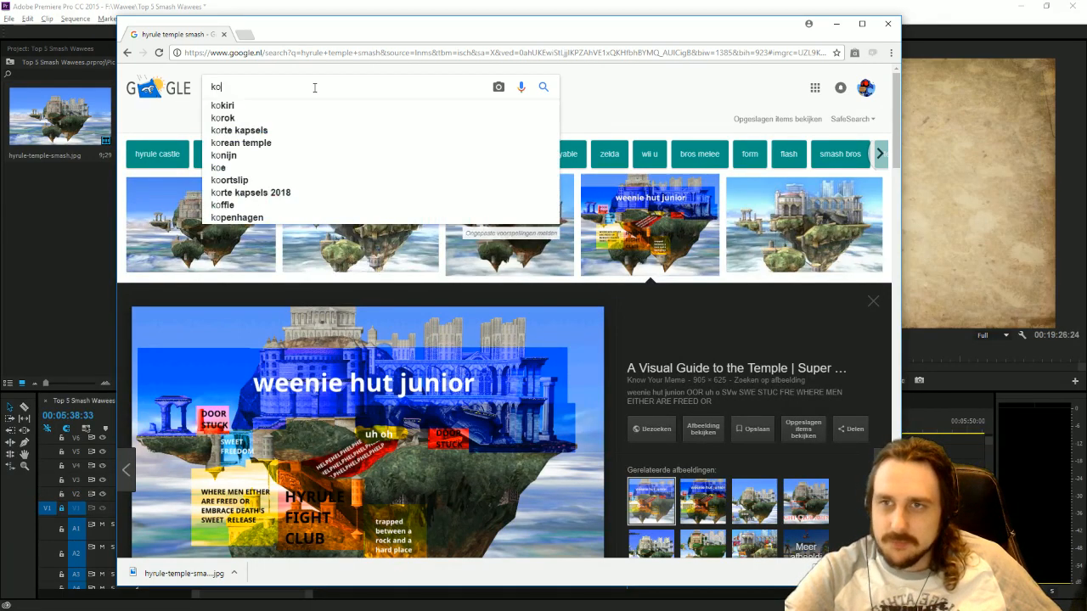
{"action": "key", "text": "Return"}
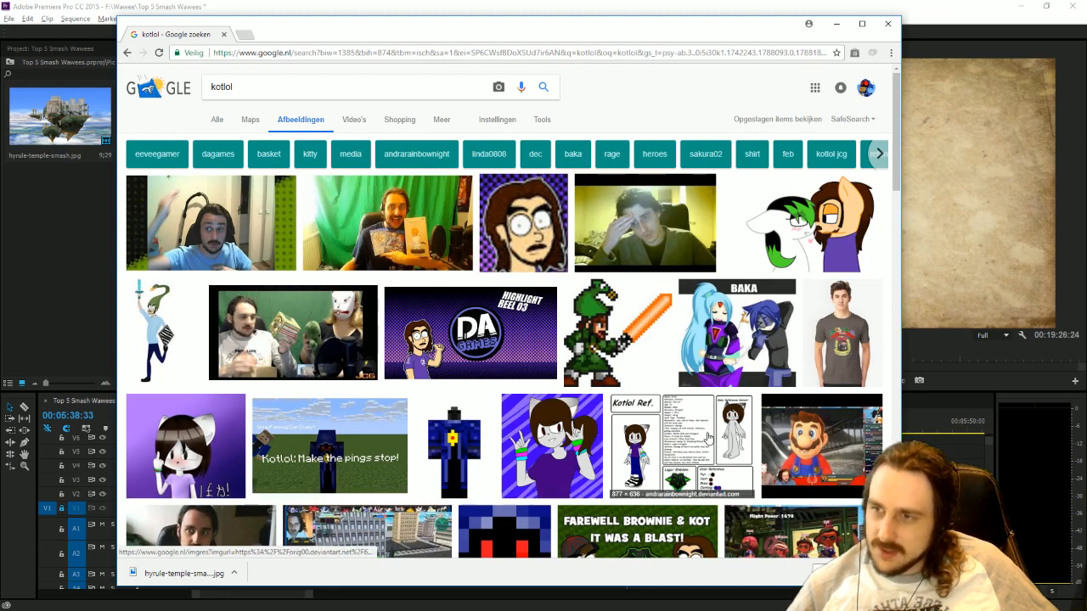
{"action": "scroll", "coordinate": [539, 444], "scroll_direction": "down", "scroll_amount": 1}
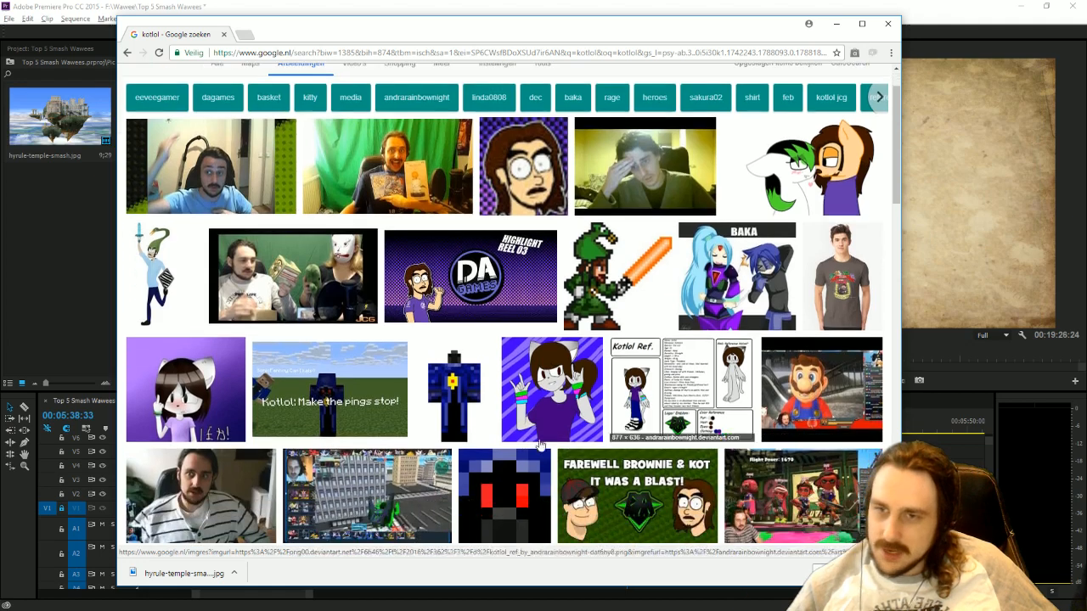
{"action": "scroll", "coordinate": [561, 451], "scroll_direction": "down", "scroll_amount": 1}
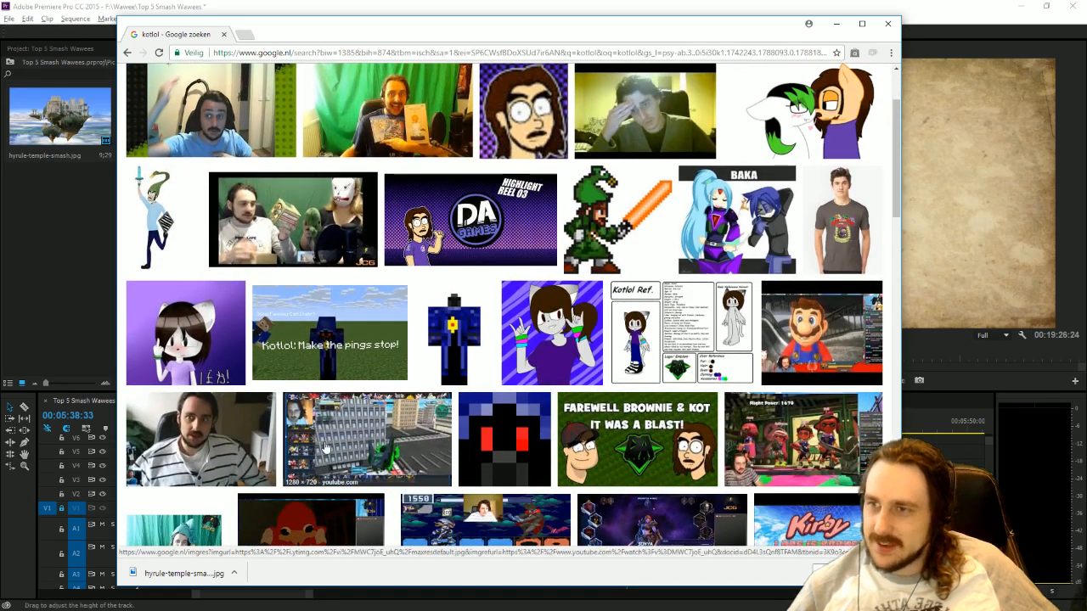
{"action": "scroll", "coordinate": [324, 448], "scroll_direction": "down", "scroll_amount": 1}
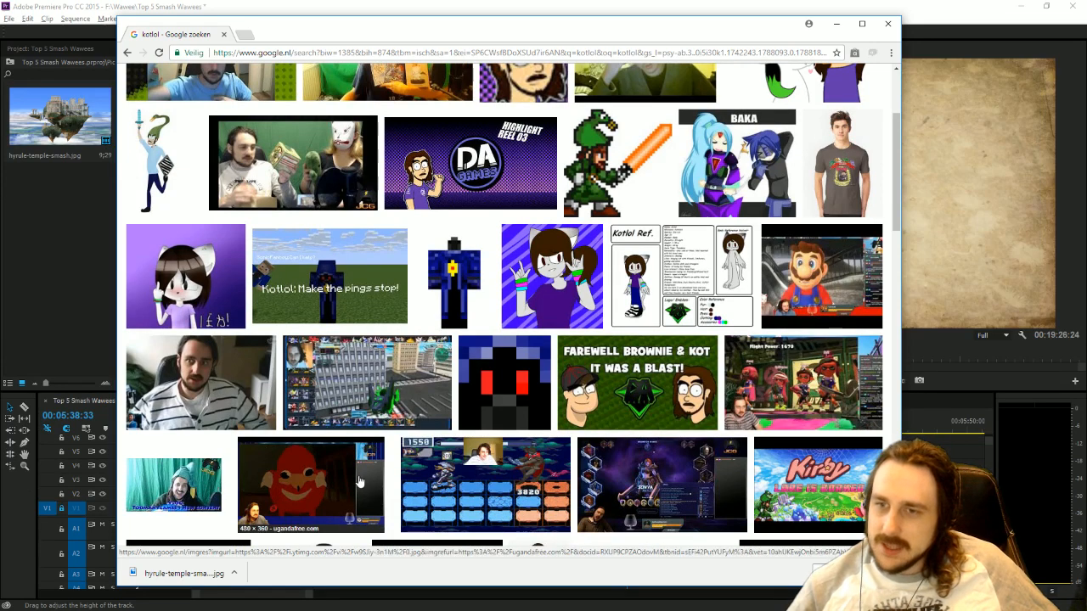
Enlarge the Uganda free picture in the kotlol image results, look at its source page, and close that page again.
{"action": "left_click", "coordinate": [285, 498]}
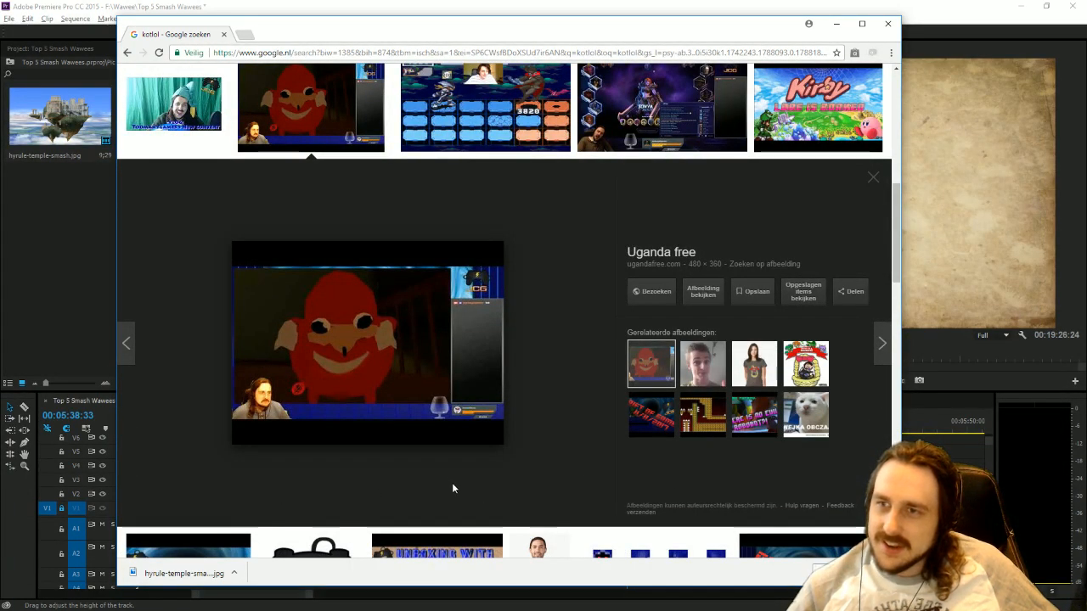
{"action": "left_click", "coordinate": [653, 293]}
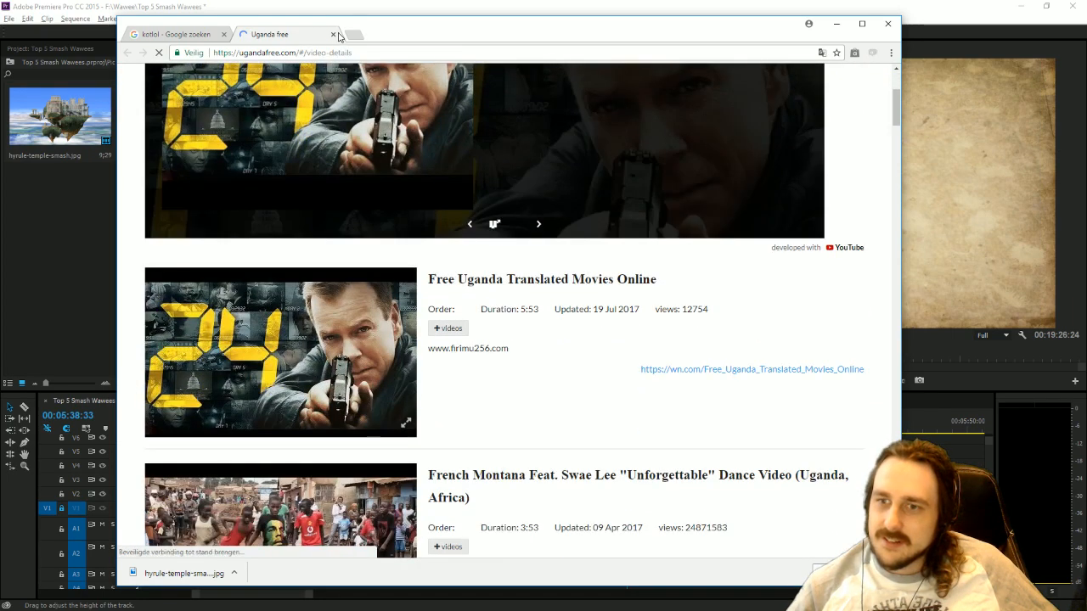
{"action": "left_click", "coordinate": [334, 34]}
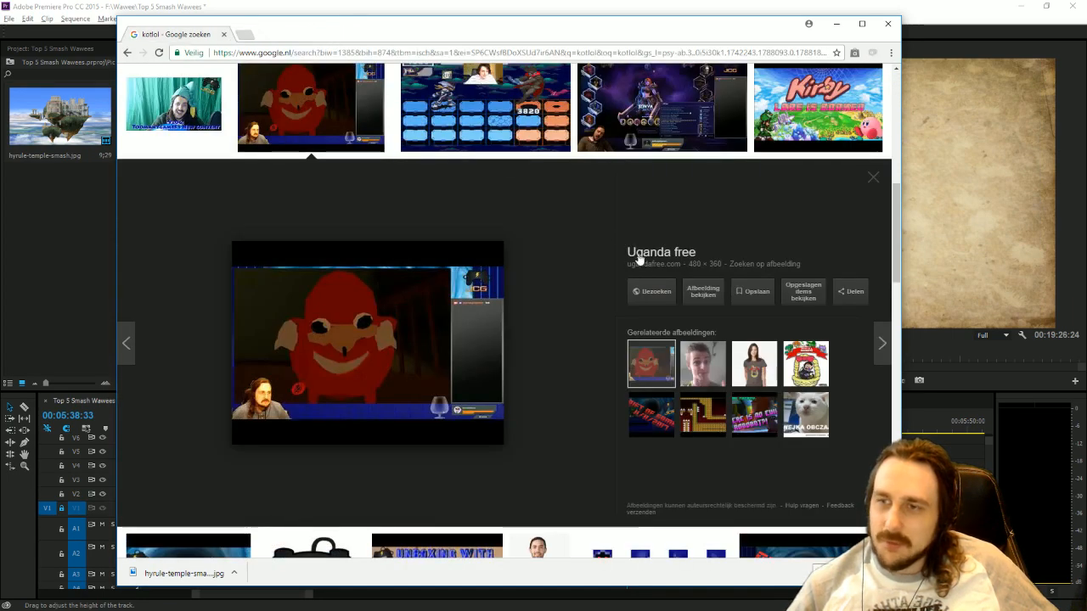
Preview the AEZ patch 4.0 review and MORE HEROES OF THE RAGE pictures in the same results row.
{"action": "scroll", "coordinate": [509, 242], "scroll_direction": "up", "scroll_amount": 1}
{"action": "left_click", "coordinate": [480, 225]}
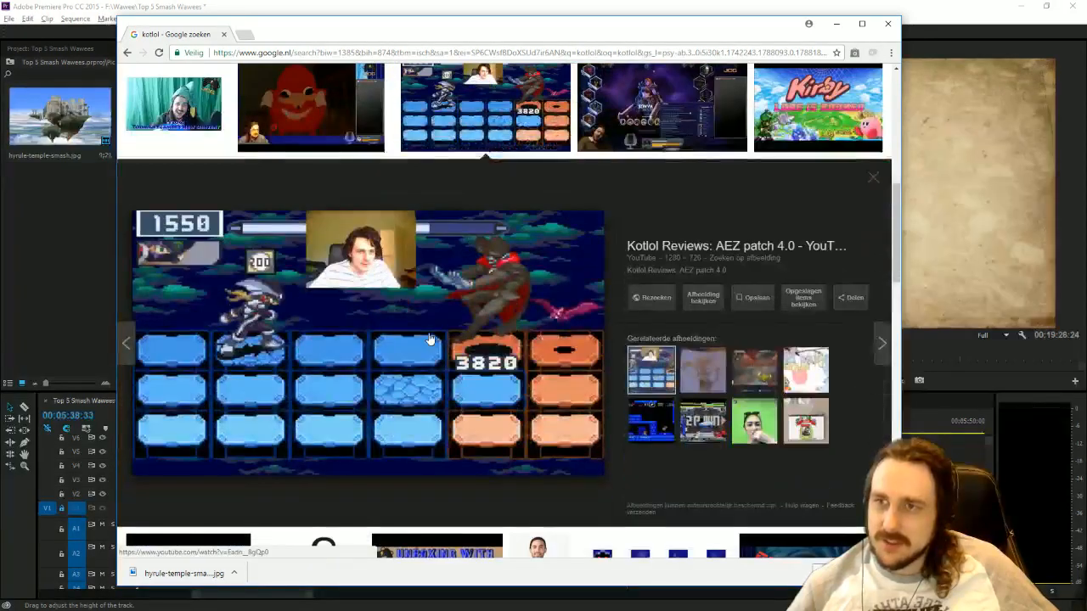
{"action": "scroll", "coordinate": [476, 255], "scroll_direction": "down", "scroll_amount": 1}
{"action": "left_click", "coordinate": [656, 153]}
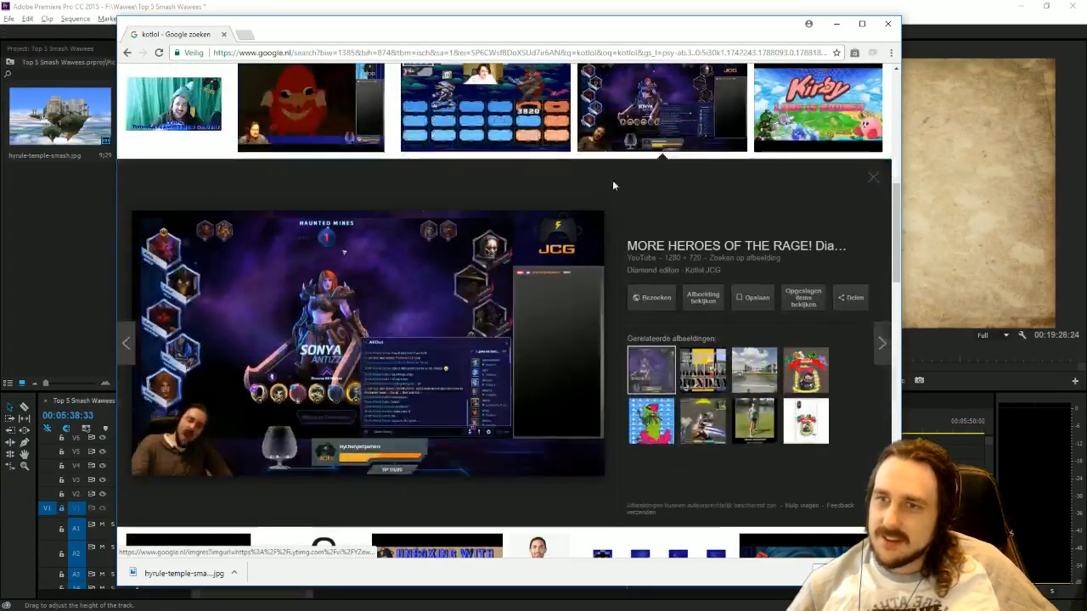
Preview the pictures in the next results row, from Heroes of the Rage #3 through the JCG logo to Rift of Games #4.
{"action": "scroll", "coordinate": [433, 320], "scroll_direction": "down", "scroll_amount": 2}
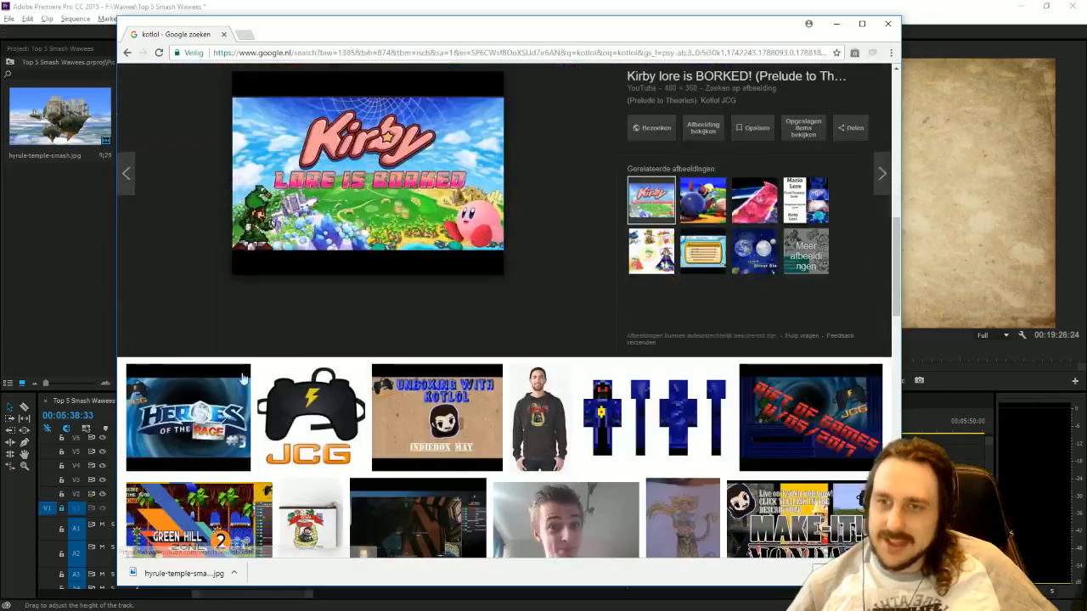
{"action": "left_click", "coordinate": [201, 417]}
{"action": "left_click", "coordinate": [315, 111]}
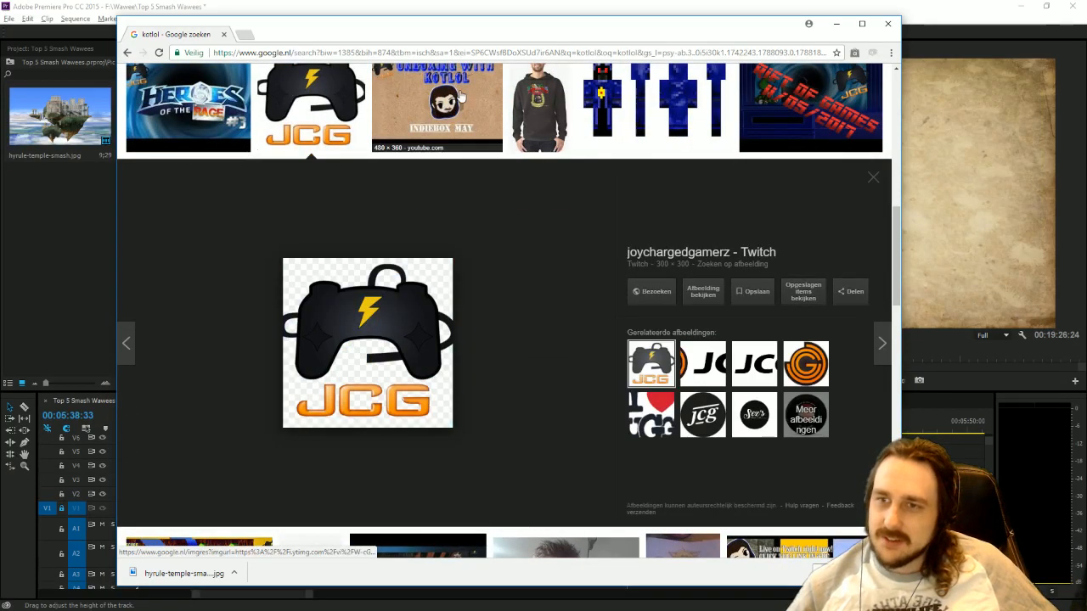
{"action": "left_click", "coordinate": [461, 98]}
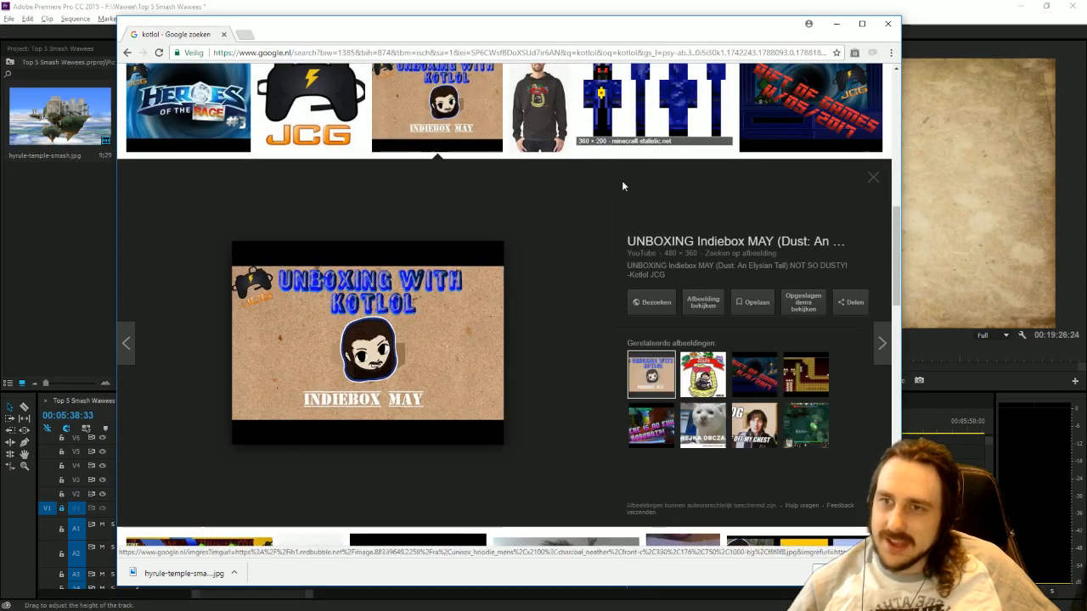
{"action": "scroll", "coordinate": [621, 185], "scroll_direction": "up", "scroll_amount": 1}
{"action": "left_click", "coordinate": [556, 170]}
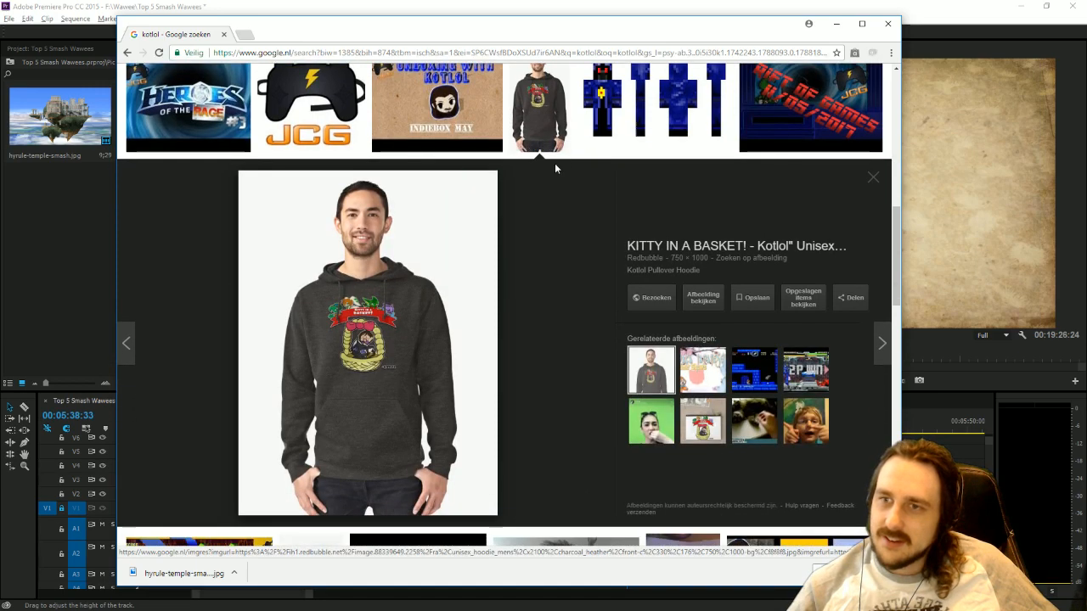
{"action": "left_click", "coordinate": [663, 106]}
{"action": "left_click", "coordinate": [788, 112]}
Preview the pictures in the row running from the Green Hill Zone thumbnail to the Make-It Monday thumbnail.
{"action": "scroll", "coordinate": [364, 368], "scroll_direction": "down", "scroll_amount": 1}
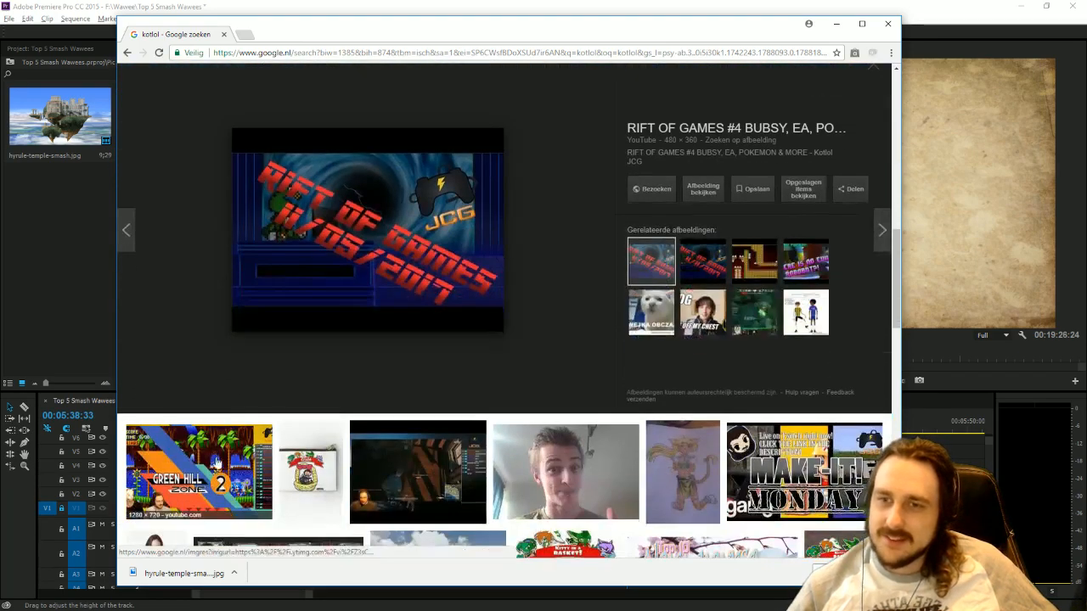
{"action": "left_click", "coordinate": [222, 469]}
{"action": "scroll", "coordinate": [399, 318], "scroll_direction": "up", "scroll_amount": 2}
{"action": "left_click", "coordinate": [313, 209]}
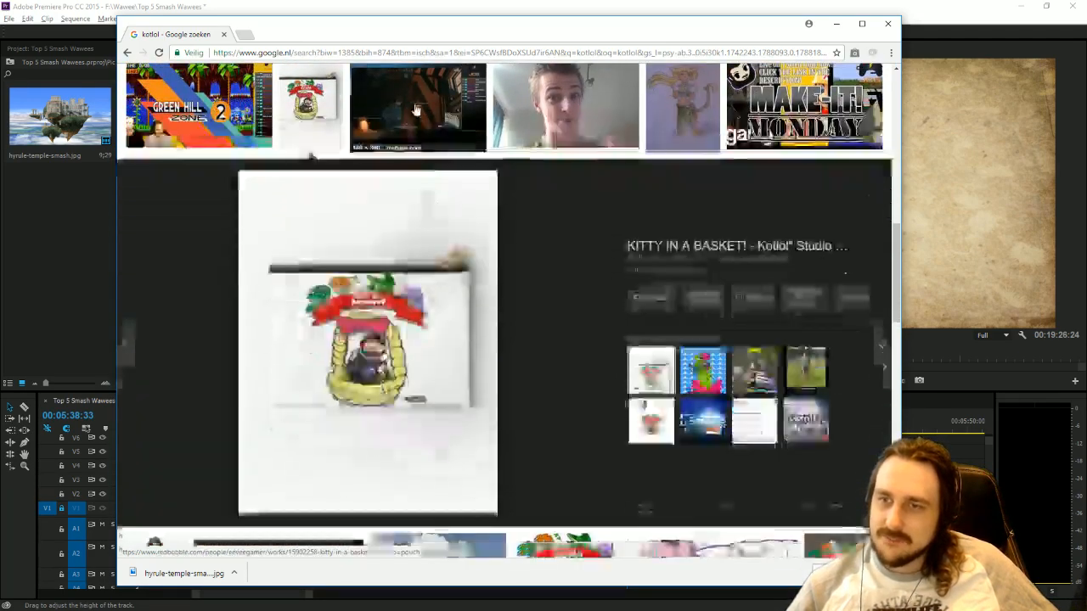
{"action": "left_click", "coordinate": [416, 112]}
{"action": "scroll", "coordinate": [599, 308], "scroll_direction": "up", "scroll_amount": 2}
{"action": "left_click", "coordinate": [578, 201]}
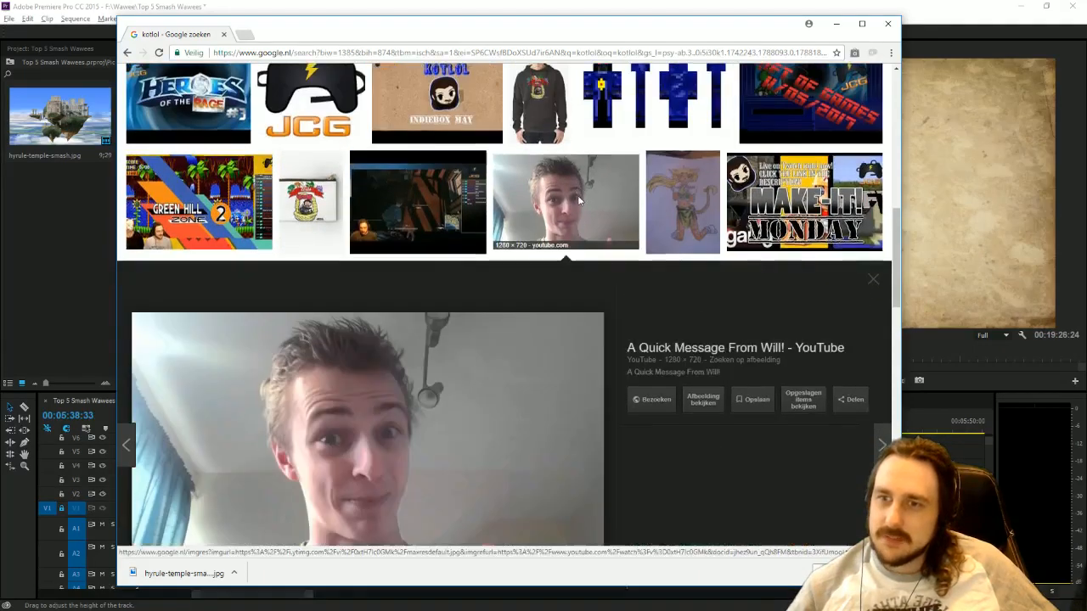
{"action": "scroll", "coordinate": [577, 204], "scroll_direction": "up", "scroll_amount": 2}
{"action": "left_click", "coordinate": [417, 242]}
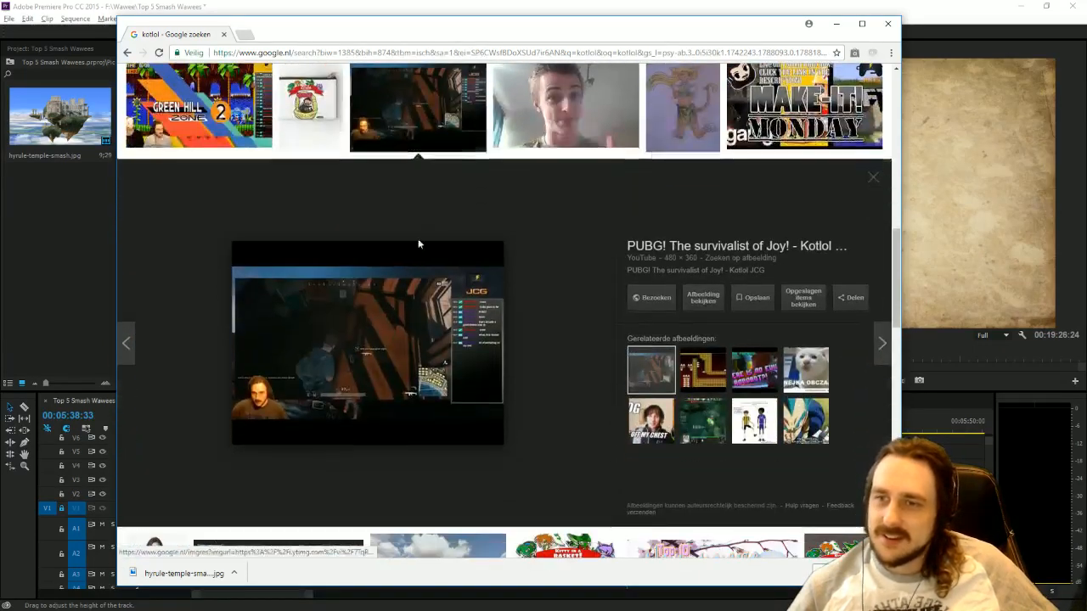
{"action": "left_click", "coordinate": [682, 108]}
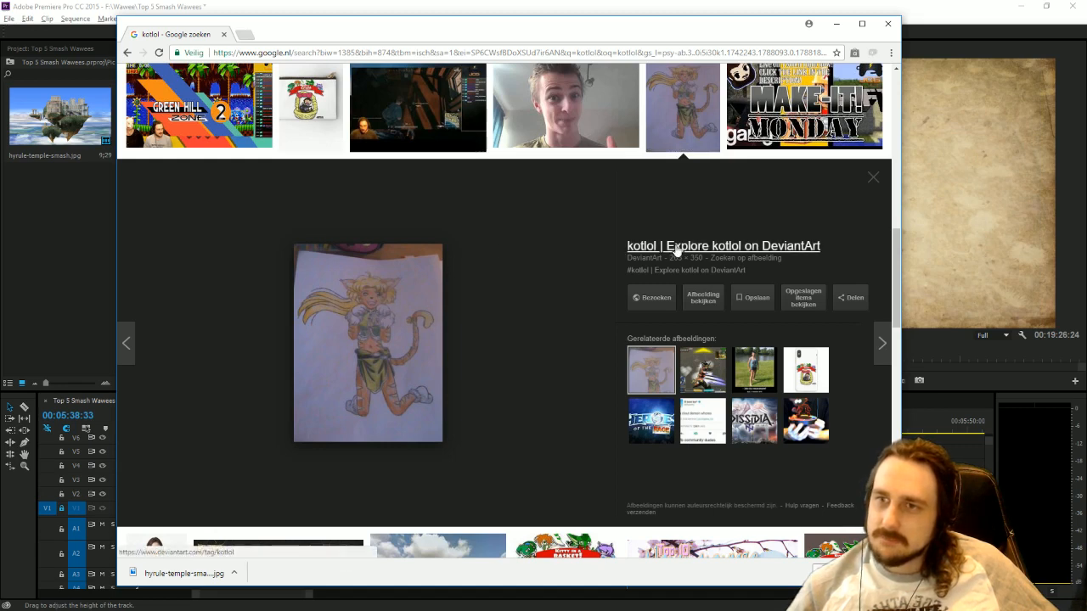
{"action": "left_click", "coordinate": [822, 92]}
Examine the row from the women's Kitty in a Basket T-shirt to the dark Kitty in a Basket print, enlarging each picture.
{"action": "scroll", "coordinate": [509, 339], "scroll_direction": "down", "scroll_amount": 3}
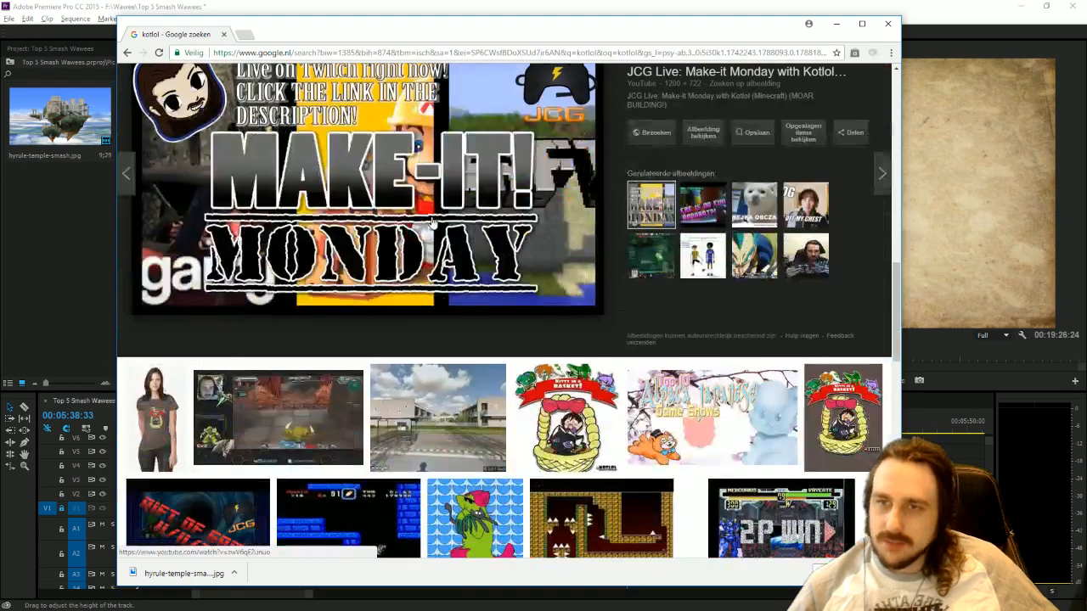
{"action": "left_click", "coordinate": [166, 406]}
{"action": "left_click", "coordinate": [281, 104]}
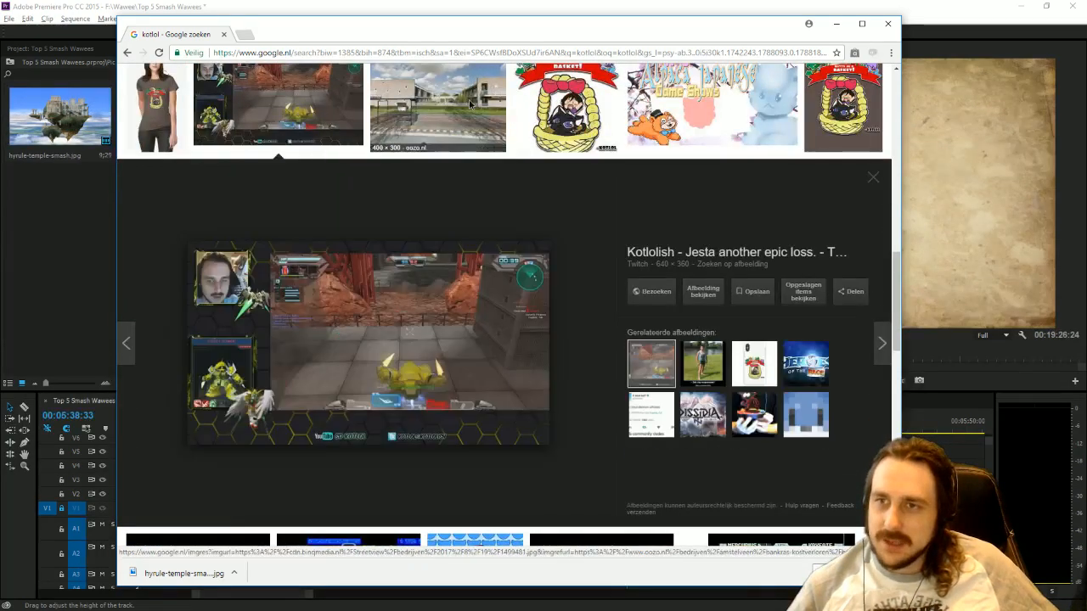
{"action": "left_click", "coordinate": [469, 105]}
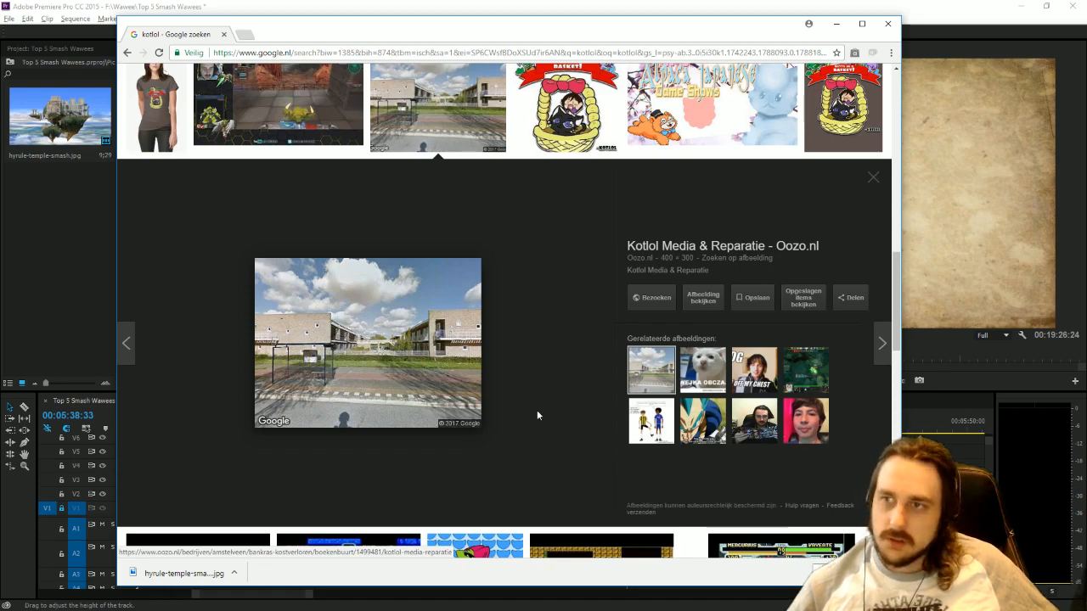
{"action": "scroll", "coordinate": [537, 411], "scroll_direction": "up", "scroll_amount": 2}
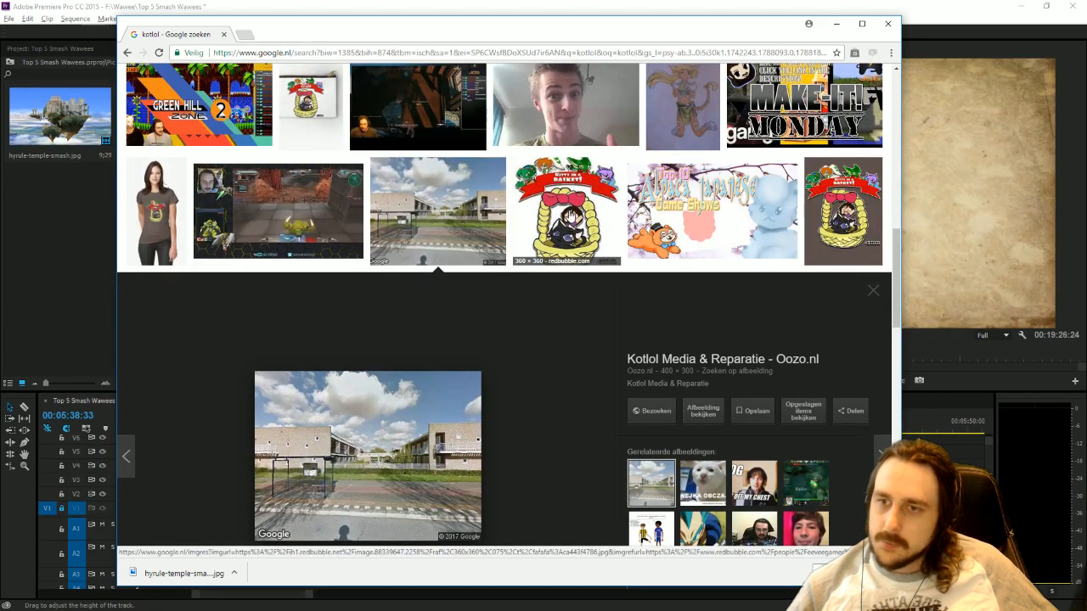
{"action": "left_click", "coordinate": [571, 216]}
{"action": "left_click", "coordinate": [698, 94]}
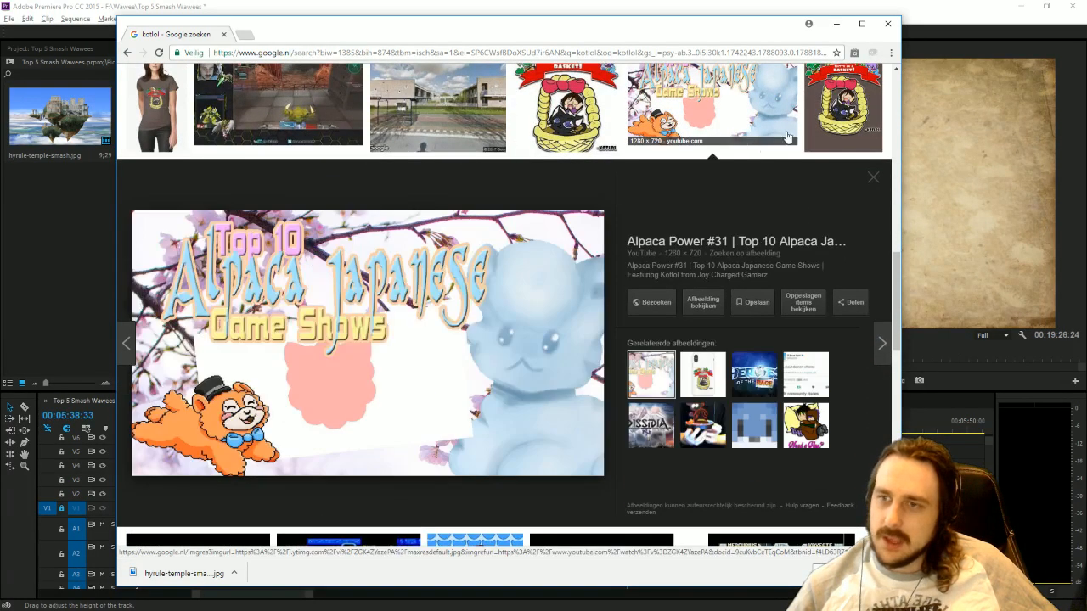
{"action": "left_click", "coordinate": [866, 125]}
Enlarge the results from the Rift of Games 11/11/2017 thumbnail to the 2P WIN fighting game screenshot.
{"action": "scroll", "coordinate": [232, 444], "scroll_direction": "down", "scroll_amount": 2}
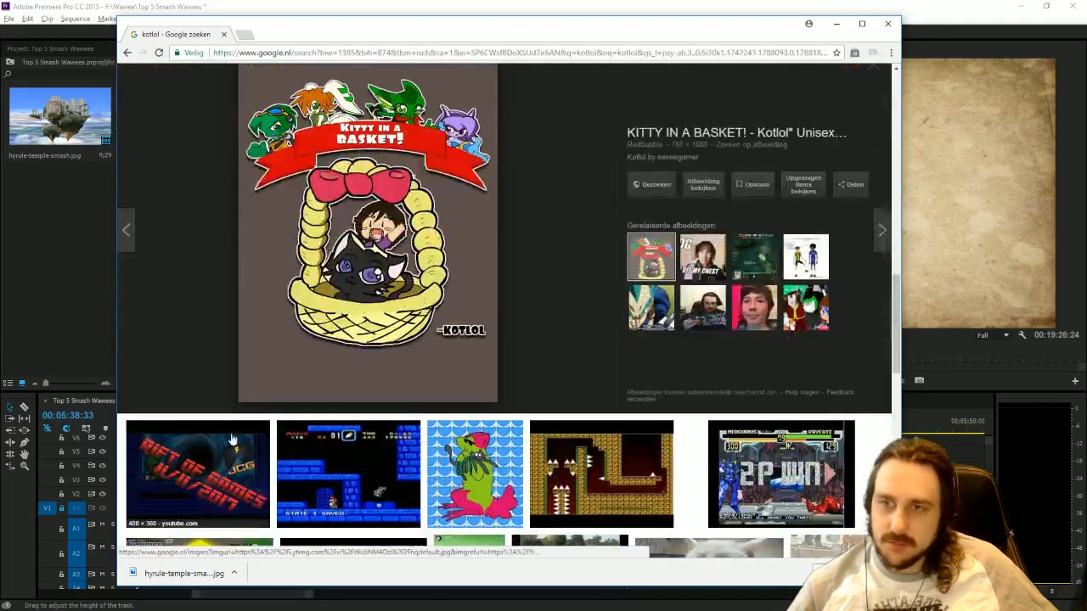
{"action": "left_click", "coordinate": [232, 443]}
{"action": "left_click", "coordinate": [353, 103]}
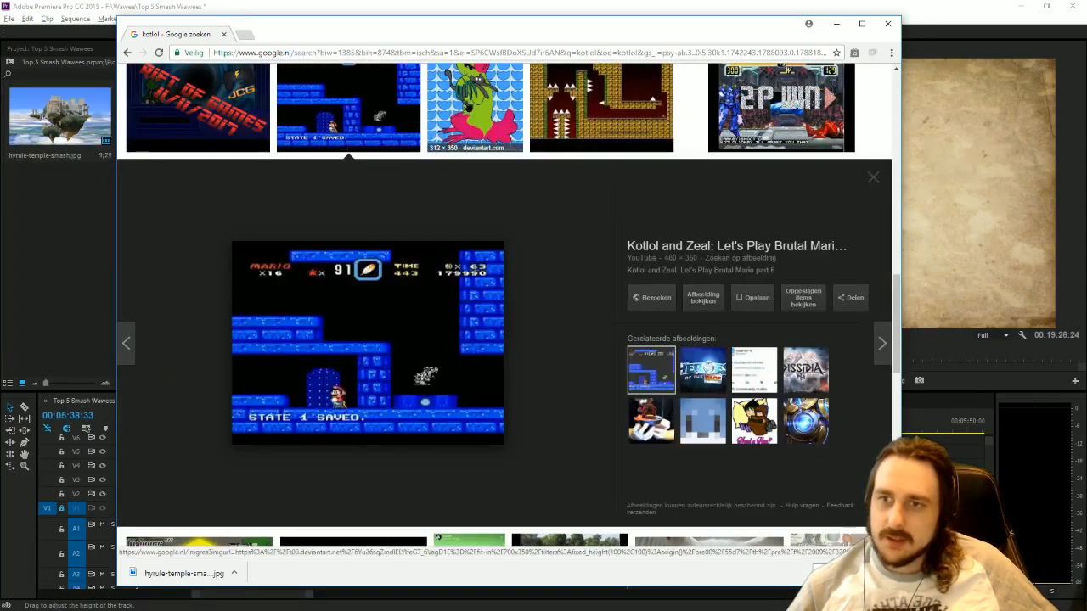
{"action": "left_click", "coordinate": [475, 107]}
{"action": "scroll", "coordinate": [555, 300], "scroll_direction": "up", "scroll_amount": 2}
{"action": "left_click", "coordinate": [592, 208]}
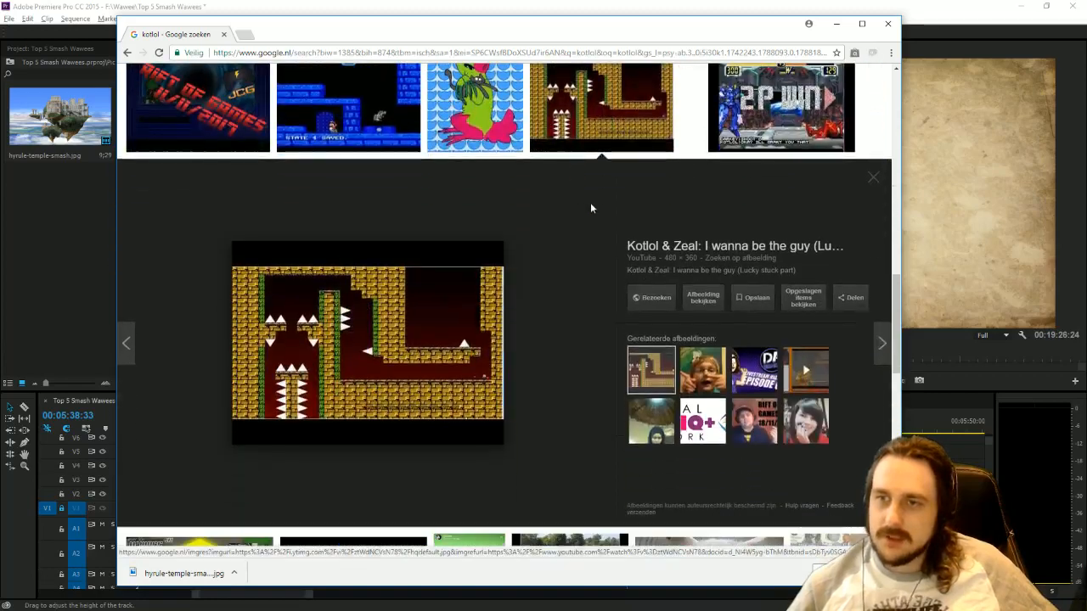
{"action": "left_click", "coordinate": [782, 108]}
Preview the row of results from the Ultimate Knight Windom XP screenshot to the Kitty in a Basket pouch.
{"action": "scroll", "coordinate": [509, 340], "scroll_direction": "down", "scroll_amount": 2}
{"action": "left_click", "coordinate": [195, 417]}
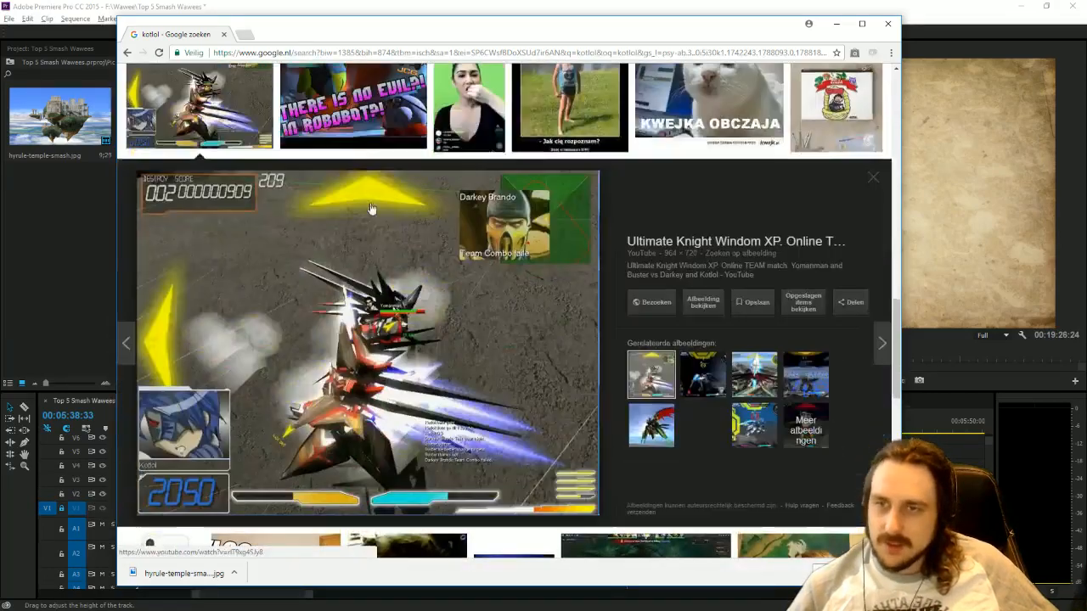
{"action": "left_click", "coordinate": [354, 107]}
{"action": "scroll", "coordinate": [466, 204], "scroll_direction": "up", "scroll_amount": 1}
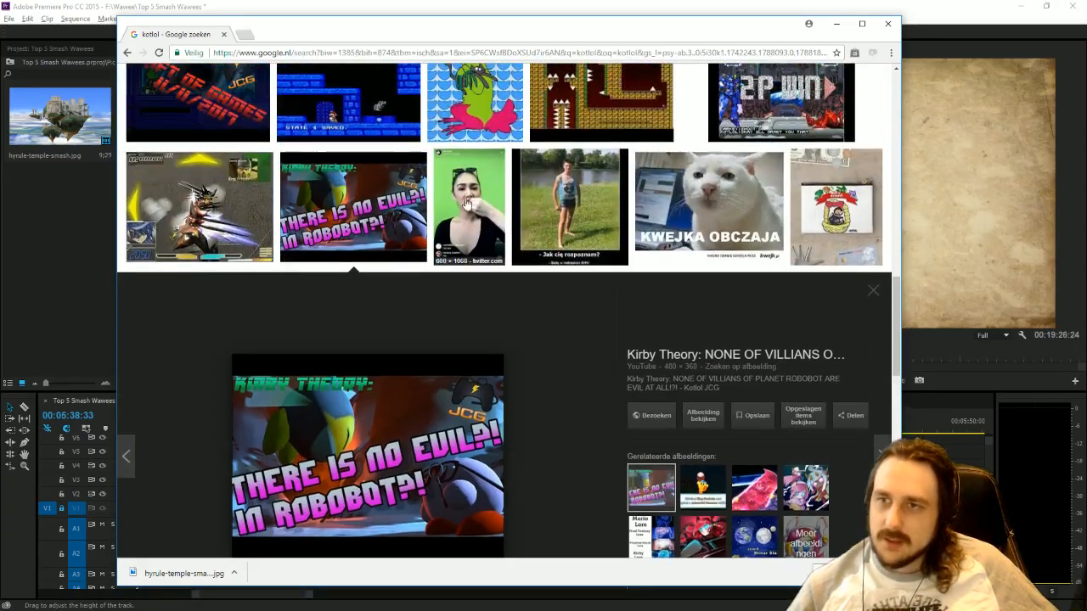
{"action": "left_click", "coordinate": [466, 204]}
{"action": "scroll", "coordinate": [544, 254], "scroll_direction": "up", "scroll_amount": 1}
{"action": "left_click", "coordinate": [545, 211]}
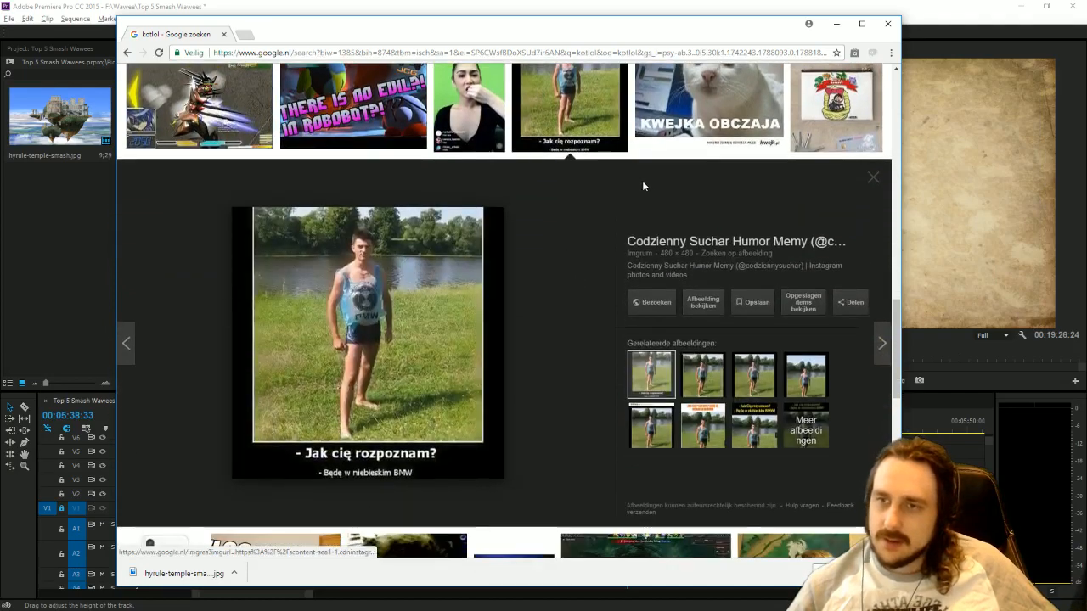
{"action": "scroll", "coordinate": [642, 185], "scroll_direction": "up", "scroll_amount": 1}
{"action": "left_click", "coordinate": [710, 145]}
{"action": "left_click", "coordinate": [837, 145]}
Enlarge the pictures in the row from the Kitty in a Basket phone case to the Kirby theory rainbow curse thumbnail.
{"action": "scroll", "coordinate": [507, 306], "scroll_direction": "down", "scroll_amount": 1}
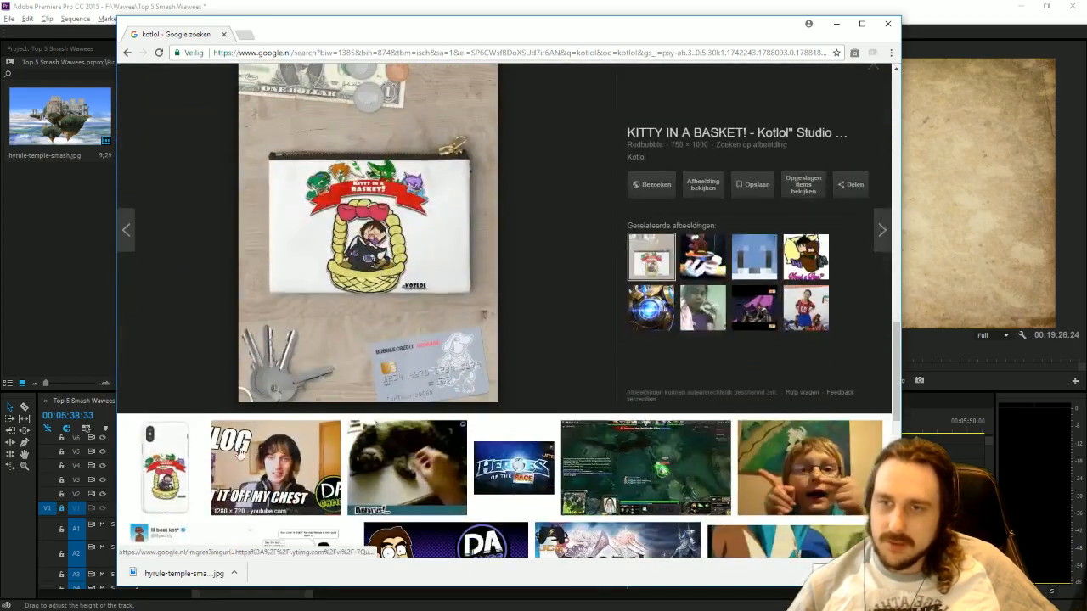
{"action": "left_click", "coordinate": [180, 465]}
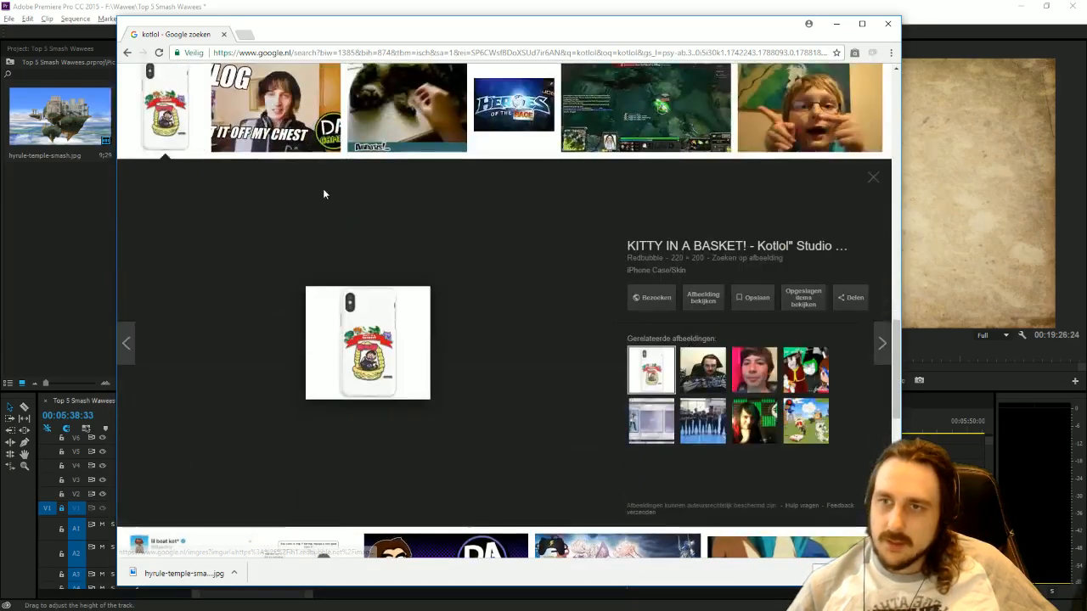
{"action": "left_click", "coordinate": [306, 113]}
{"action": "left_click", "coordinate": [442, 108]}
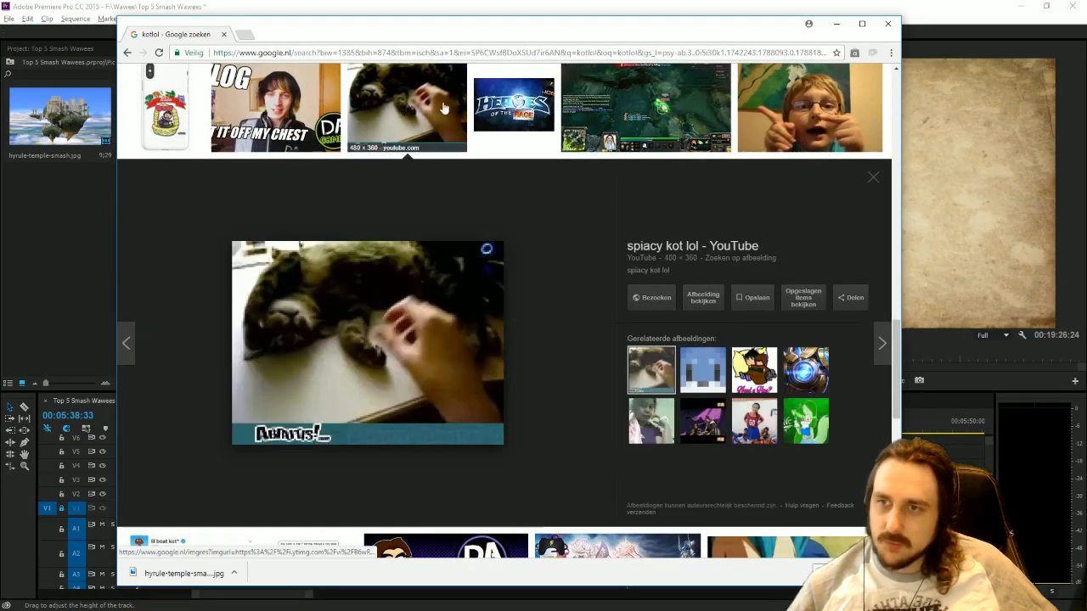
{"action": "left_click", "coordinate": [484, 104]}
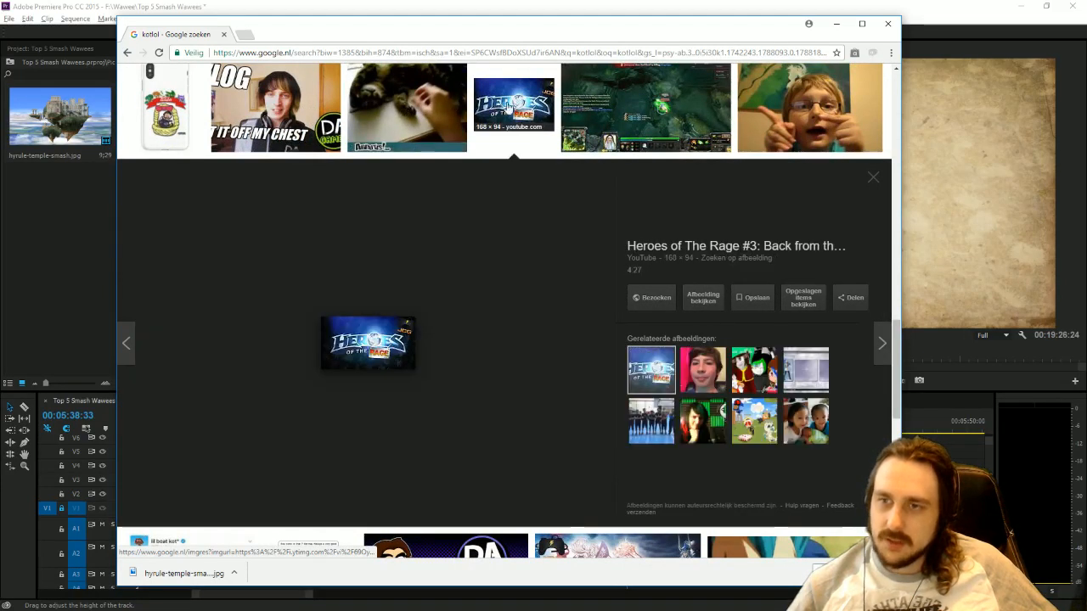
{"action": "left_click", "coordinate": [604, 109]}
{"action": "left_click", "coordinate": [806, 110]}
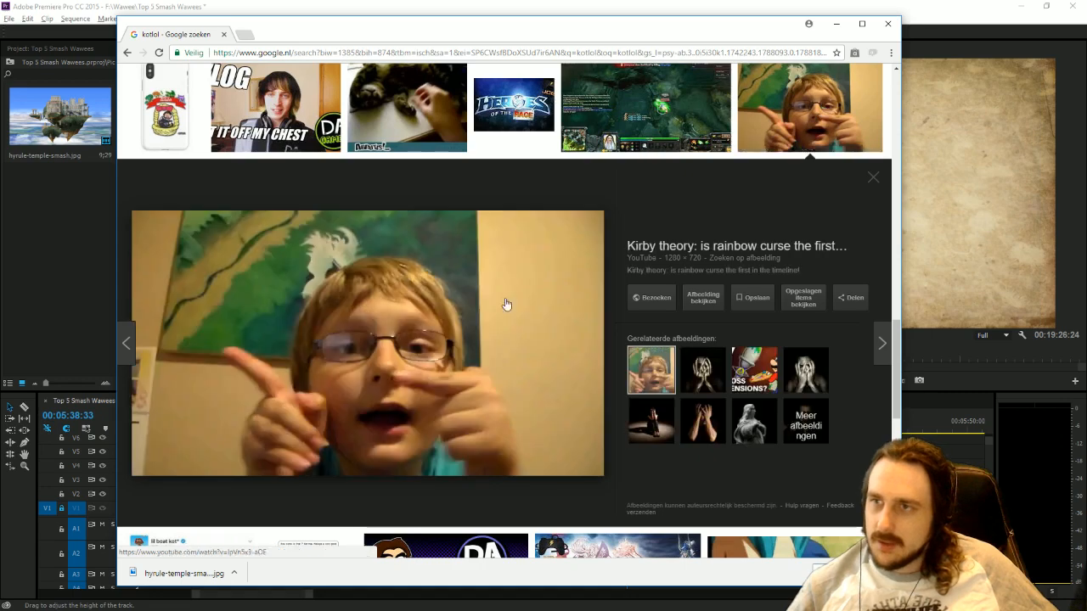
Preview the row of results from the tweet screenshot through the DAGames livestream highlights to the Dissidia thumbnail.
{"action": "scroll", "coordinate": [506, 304], "scroll_direction": "down", "scroll_amount": 2}
{"action": "left_click", "coordinate": [236, 412]}
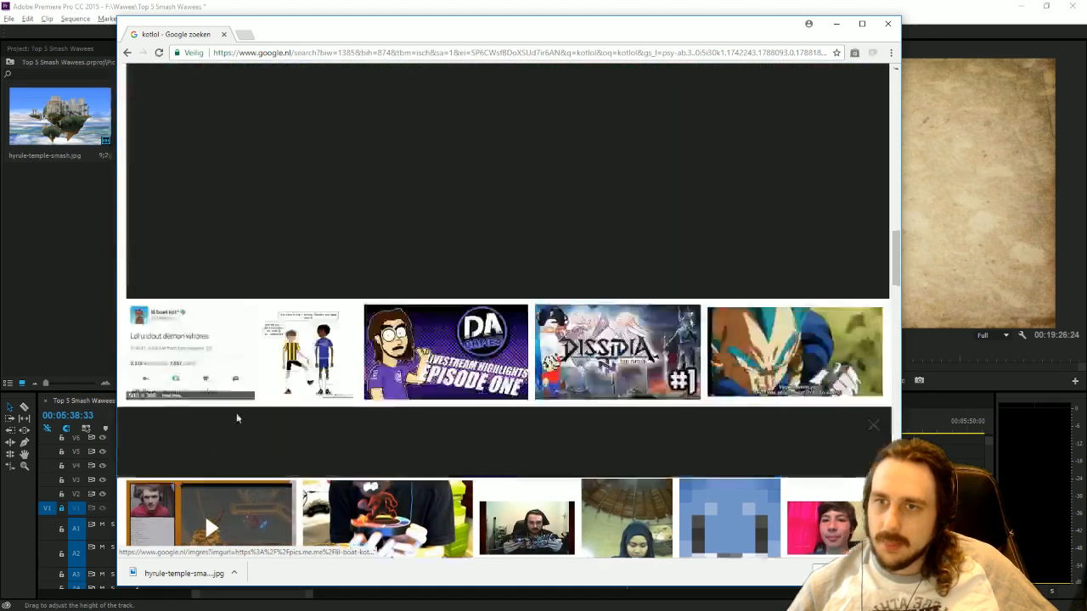
{"action": "left_click", "coordinate": [307, 106]}
{"action": "left_click", "coordinate": [433, 115]}
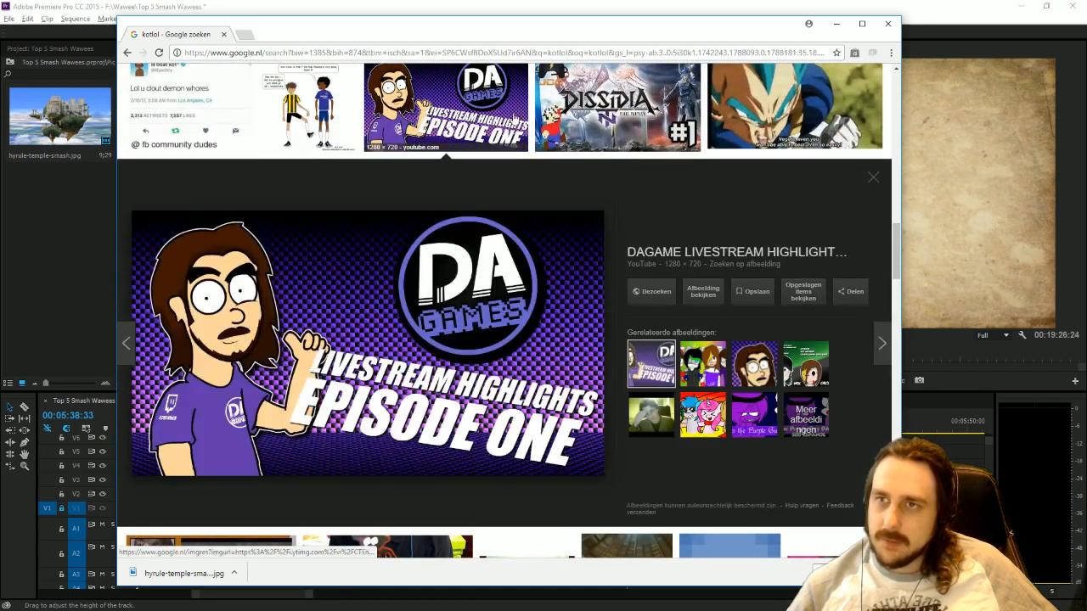
{"action": "left_click", "coordinate": [599, 121]}
Return to the search box above the image results and clear the kotlol search text.
{"action": "middle_click", "coordinate": [495, 337]}
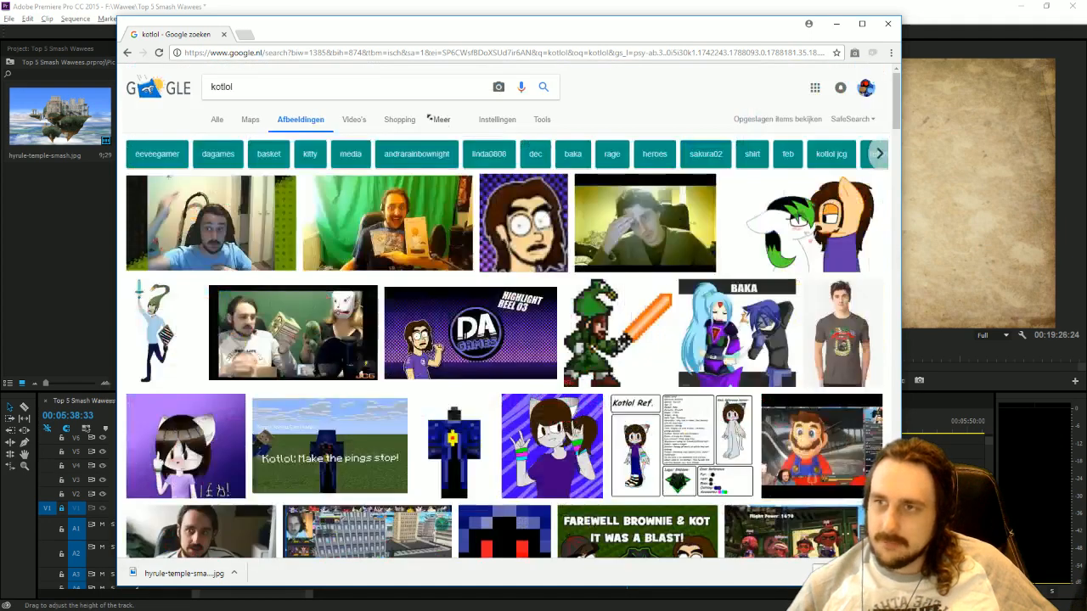
{"action": "double_click", "coordinate": [222, 86]}
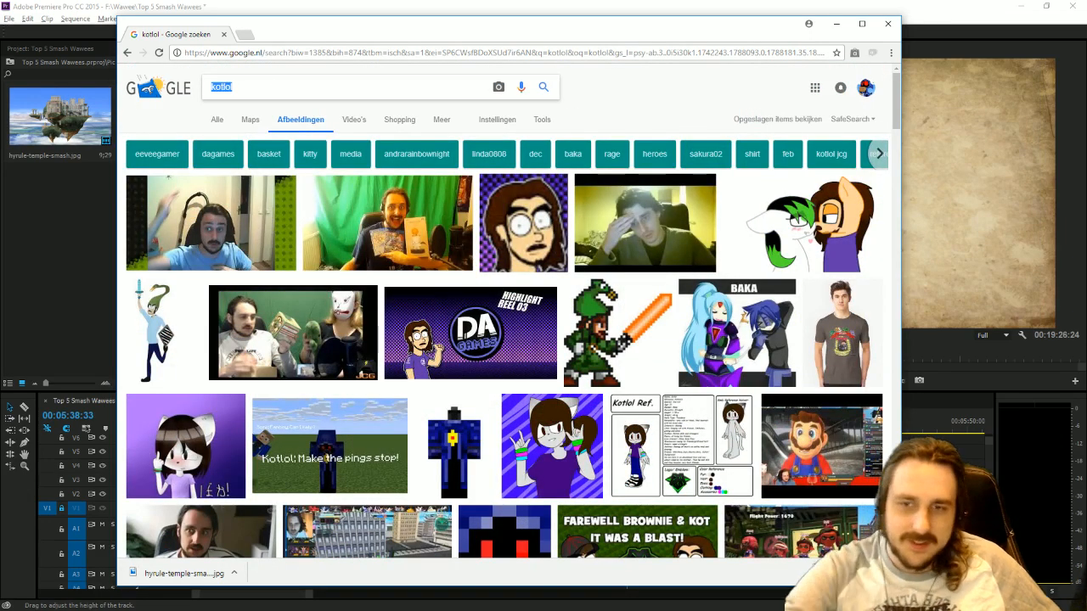
{"action": "key", "text": "BackSpace"}
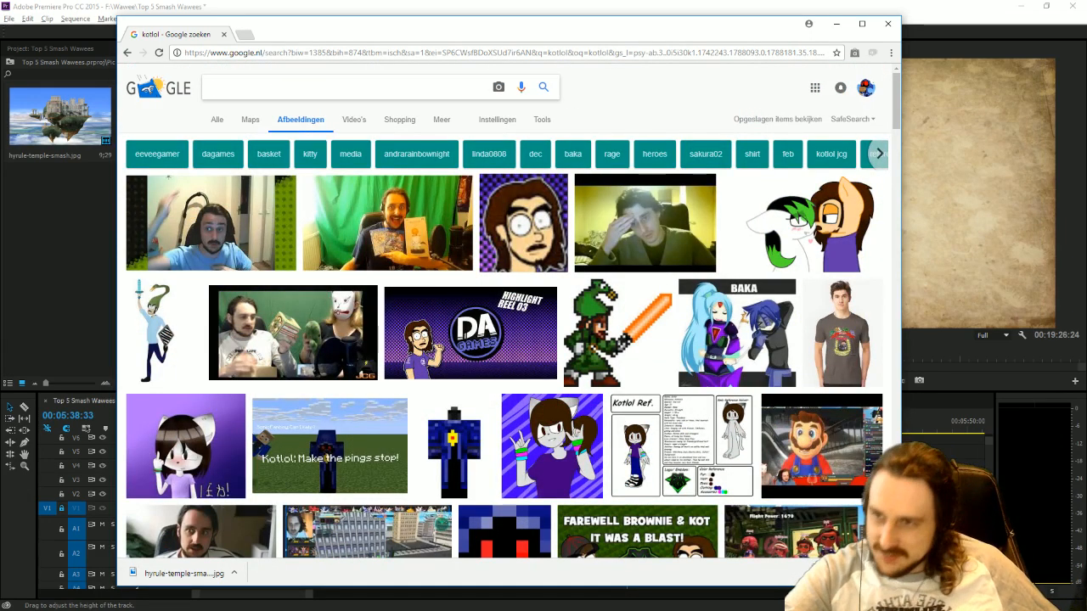
Search the images for "luigi's mansion smash".
{"action": "type", "text": "k"}
{"action": "key", "text": "BackSpace"}
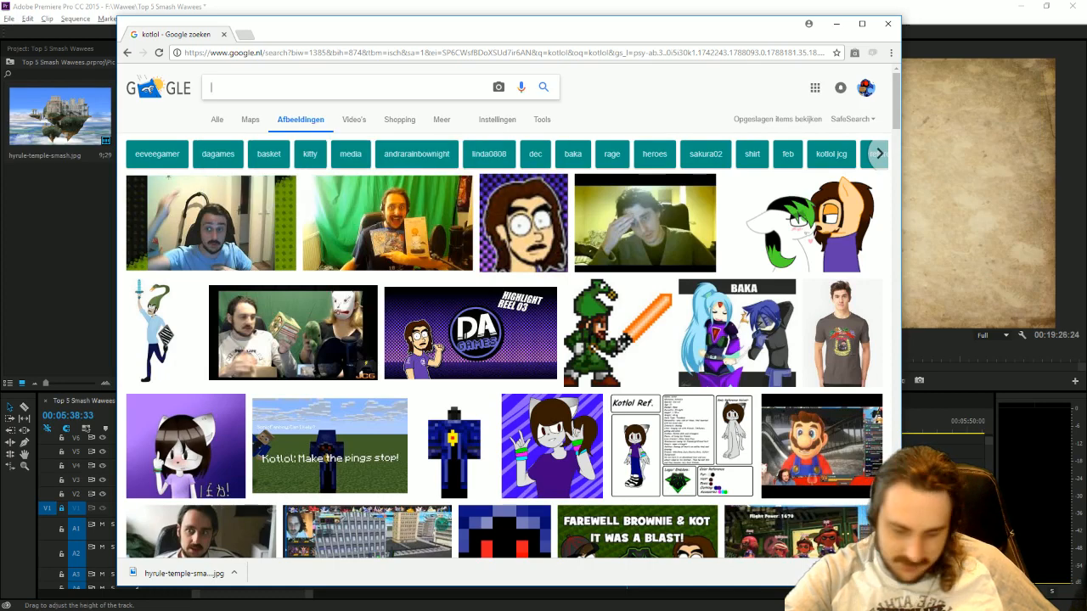
{"action": "type", "text": "luigi's man"}
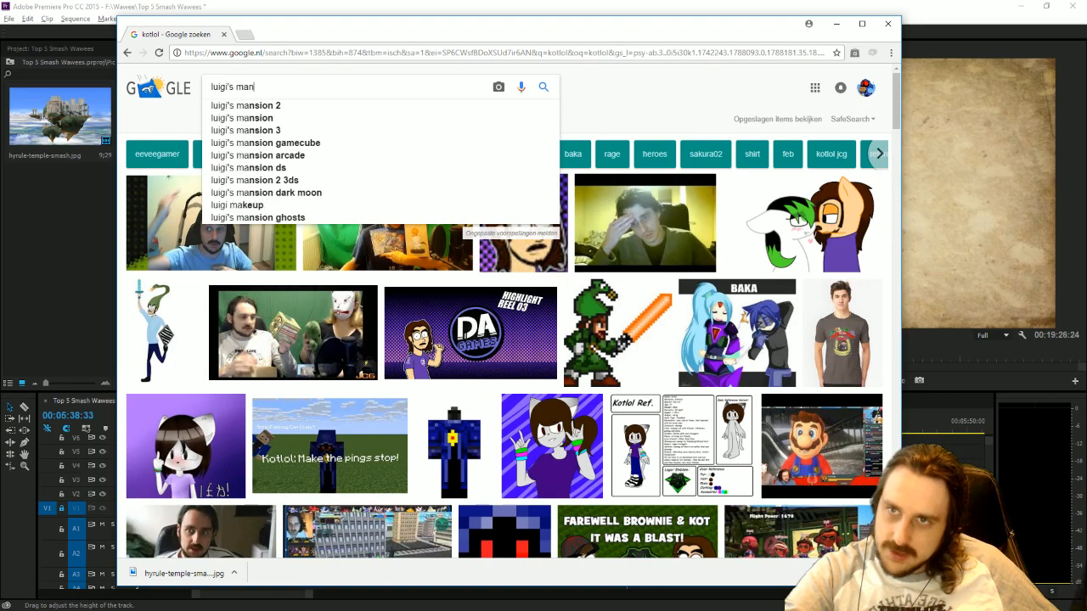
{"action": "type", "text": "sion smash"}
{"action": "key", "text": "Return"}
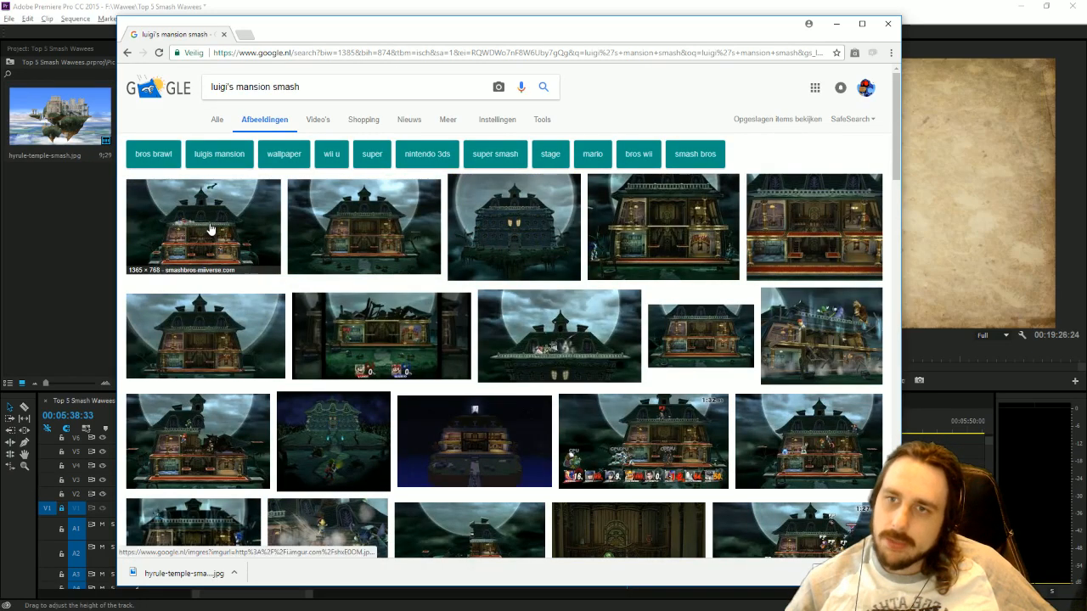
Preview several of the first-row Luigi's Mansion pictures to compare their image quality.
{"action": "left_click", "coordinate": [403, 226]}
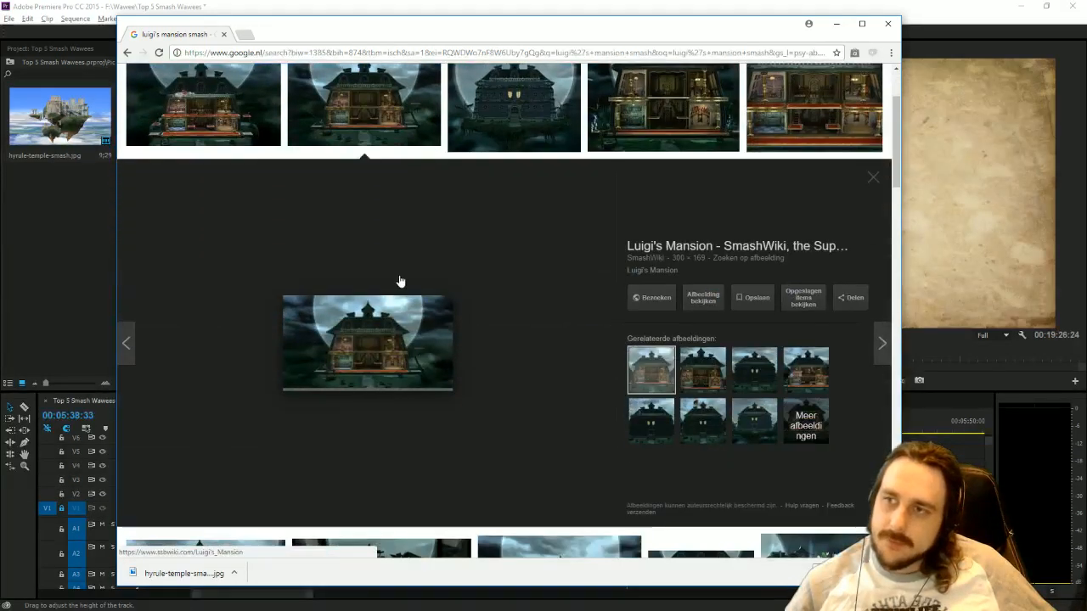
{"action": "key", "text": "Left"}
{"action": "right_click", "coordinate": [367, 289]}
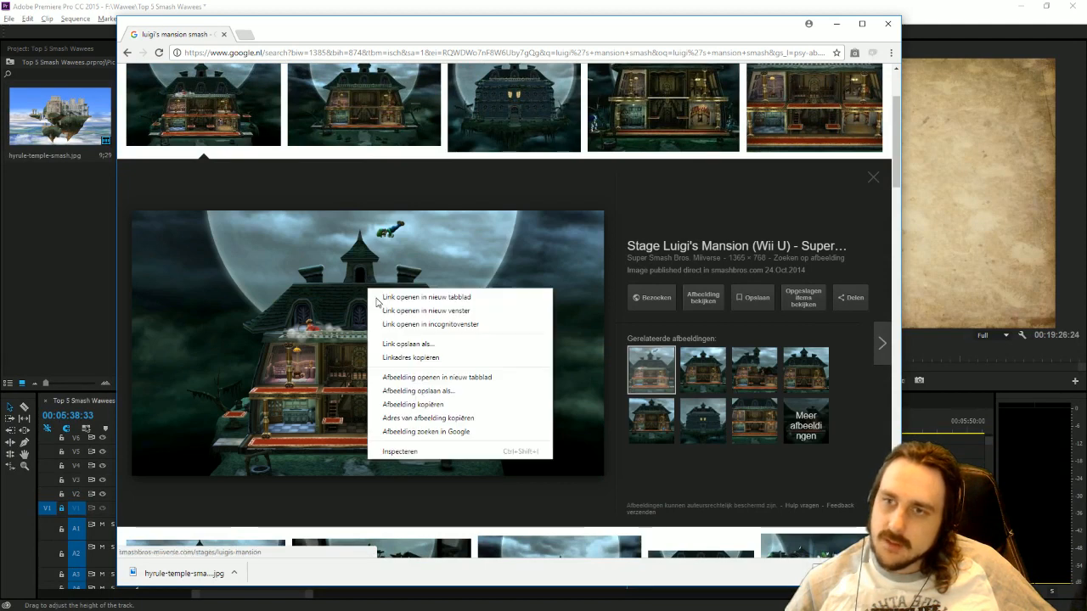
{"action": "left_click", "coordinate": [522, 106]}
{"action": "left_click", "coordinate": [678, 100]}
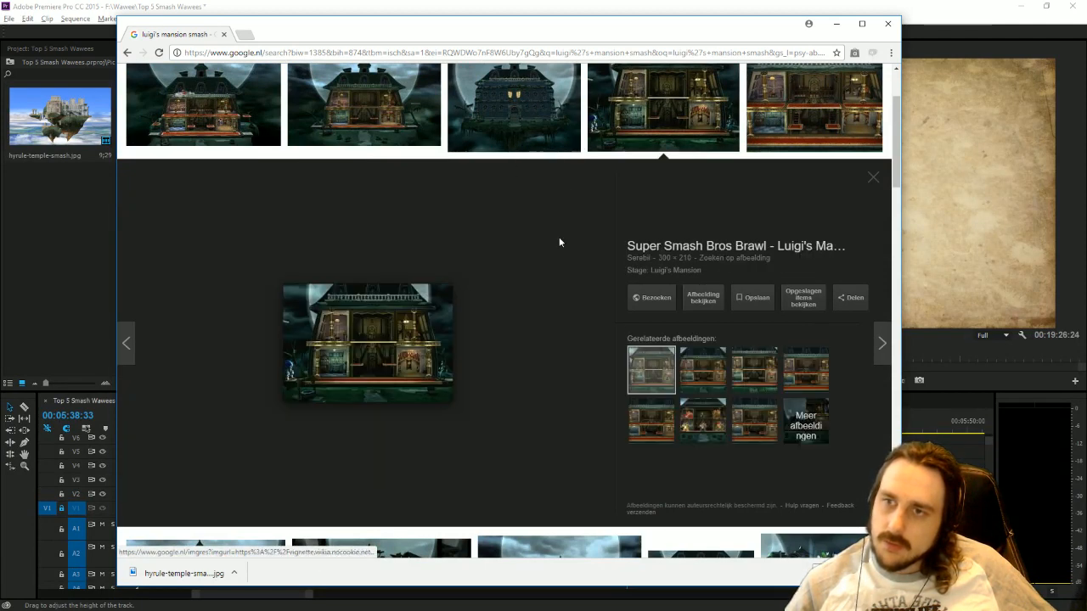
{"action": "scroll", "coordinate": [541, 311], "scroll_direction": "up", "scroll_amount": 2}
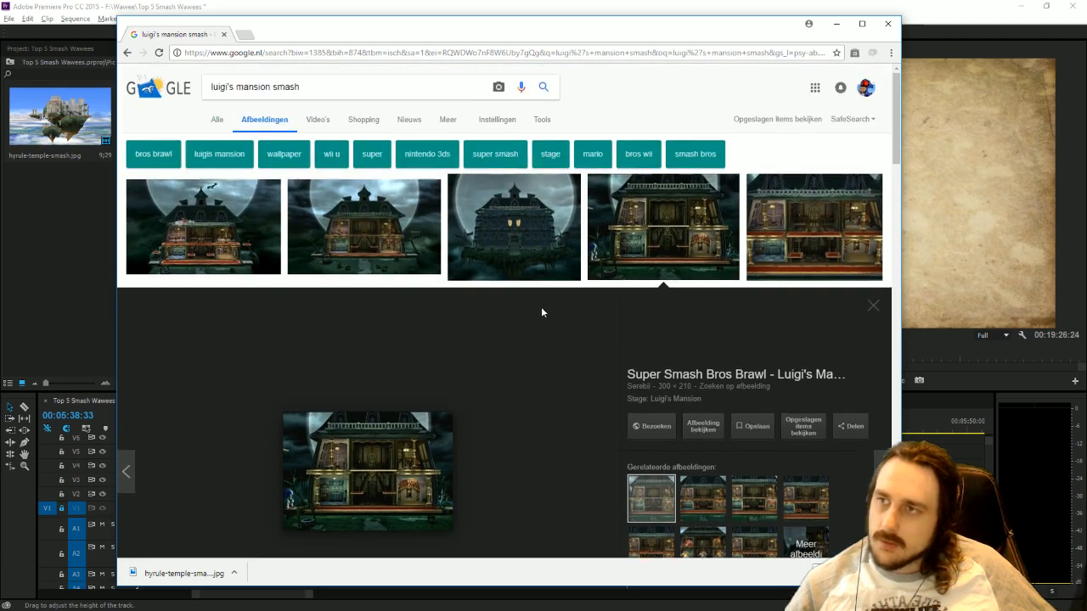
Open the SmashWiki page of the second Luigi's Mansion result and load the stage picture's original 1,920 × 1,080 file.
{"action": "left_click", "coordinate": [365, 228]}
{"action": "left_click", "coordinate": [661, 299]}
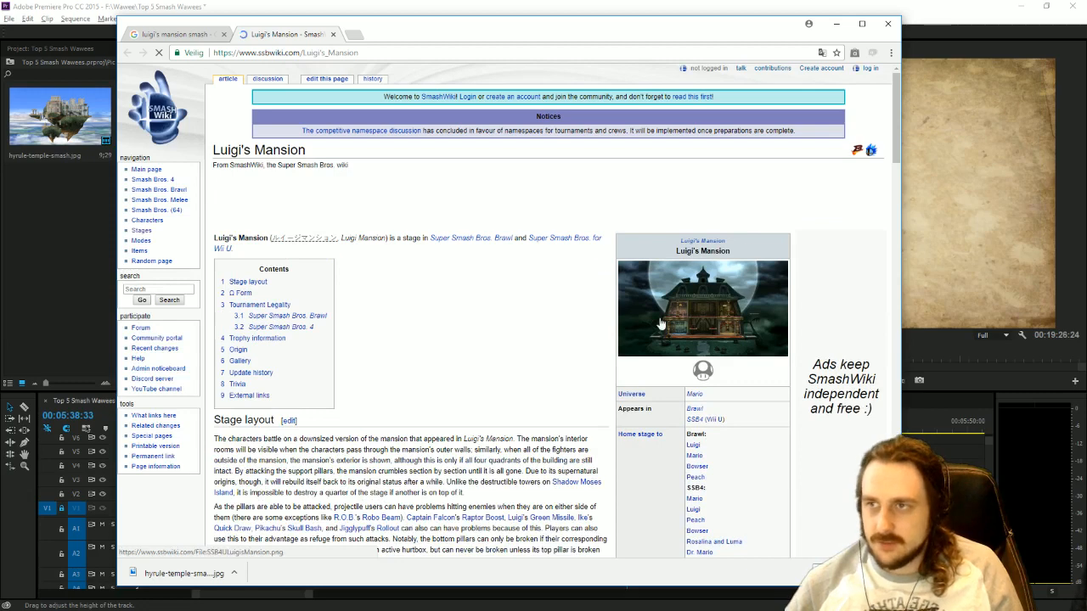
{"action": "left_click", "coordinate": [660, 325]}
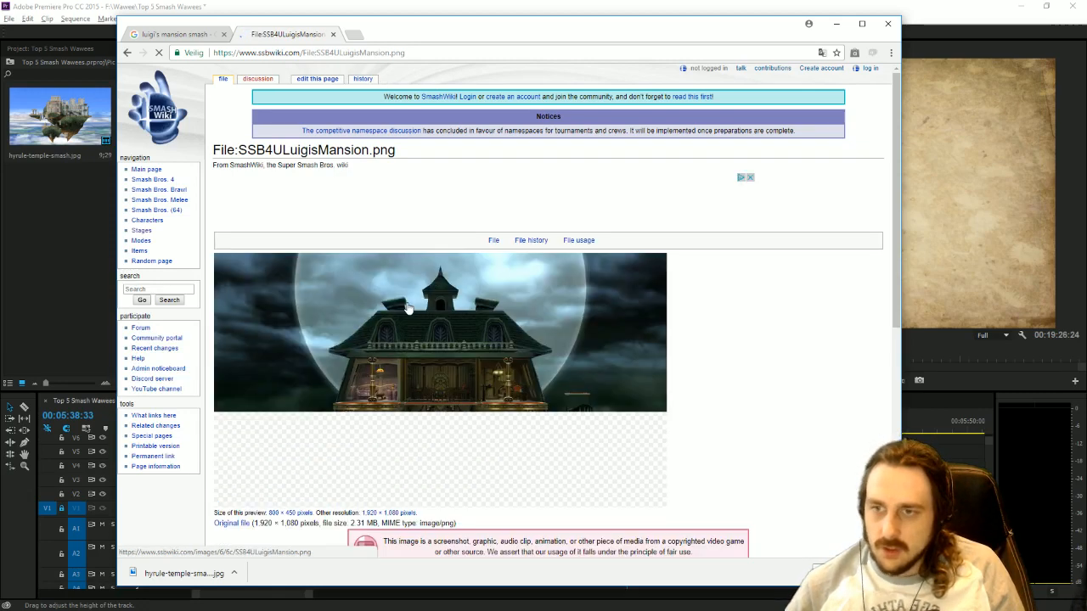
{"action": "scroll", "coordinate": [340, 331], "scroll_direction": "down", "scroll_amount": 1}
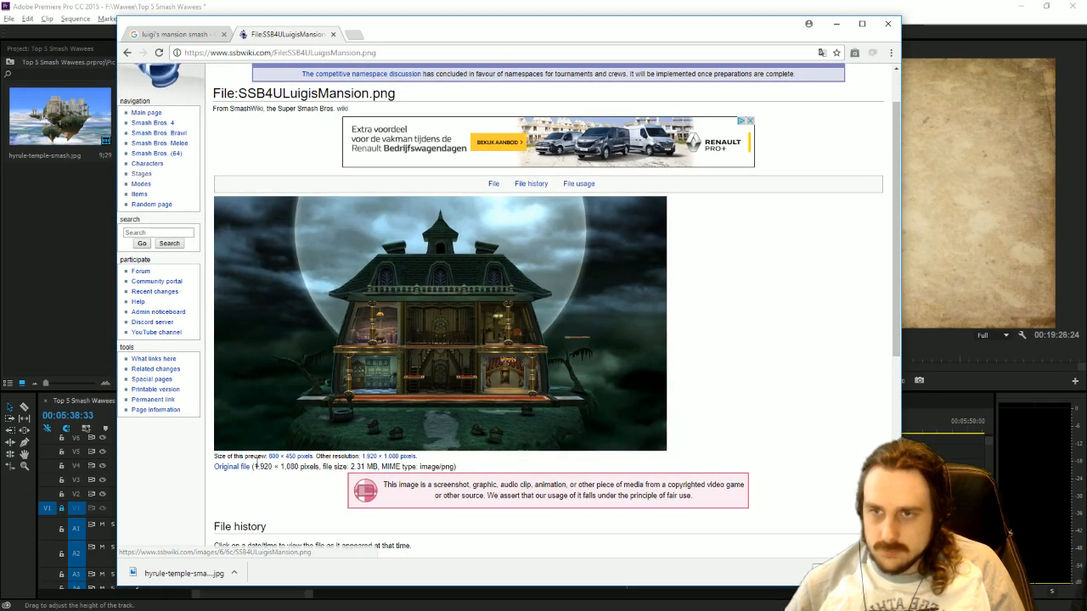
{"action": "left_click", "coordinate": [361, 339]}
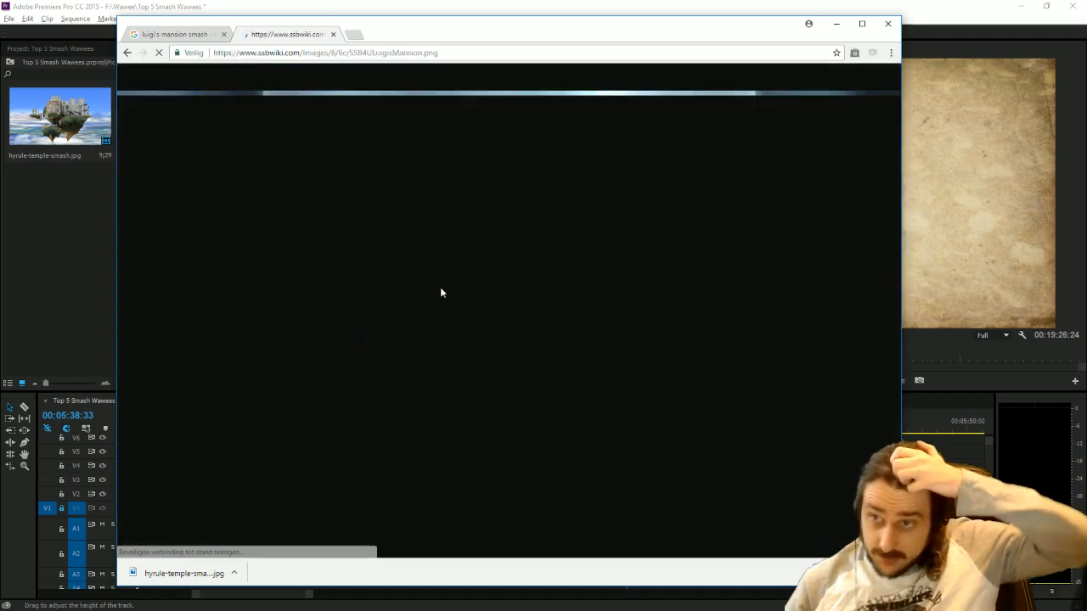
Save SSB4ULuigisMansion.png in the Top 5 smash stages folder and import it from there into Premiere Pro's Pic 02 bin.
{"action": "right_click", "coordinate": [454, 268]}
{"action": "left_click", "coordinate": [508, 290]}
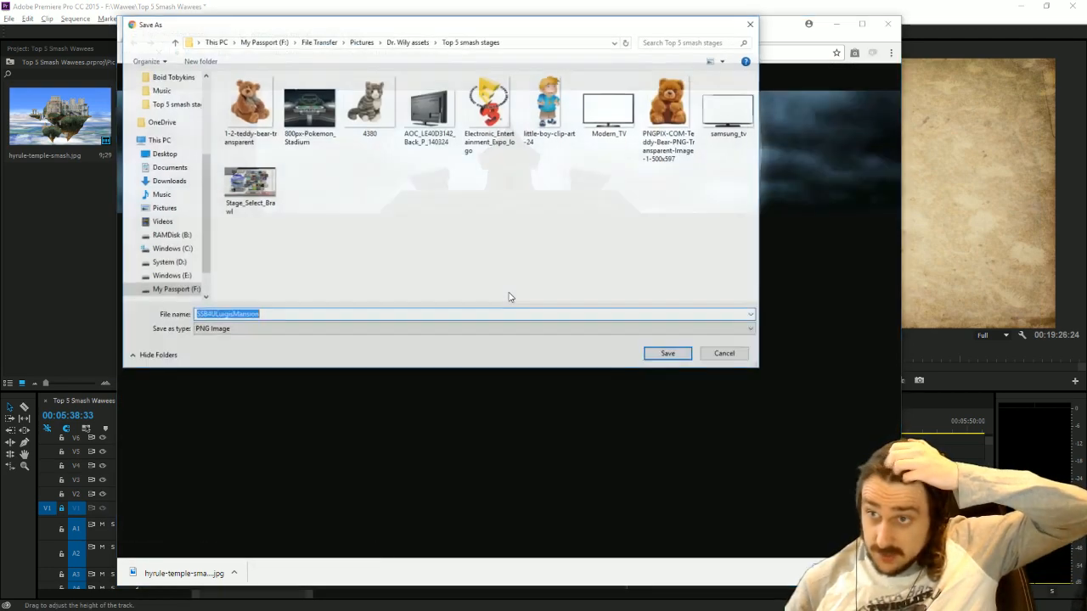
{"action": "left_click", "coordinate": [654, 355]}
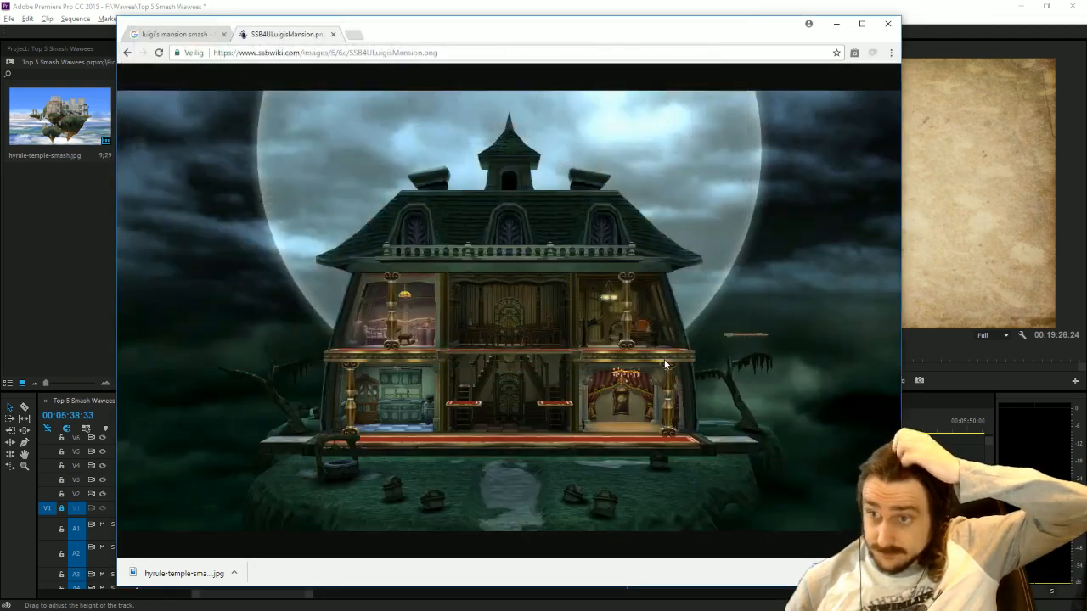
{"action": "right_click", "coordinate": [180, 572]}
{"action": "left_click", "coordinate": [227, 545]}
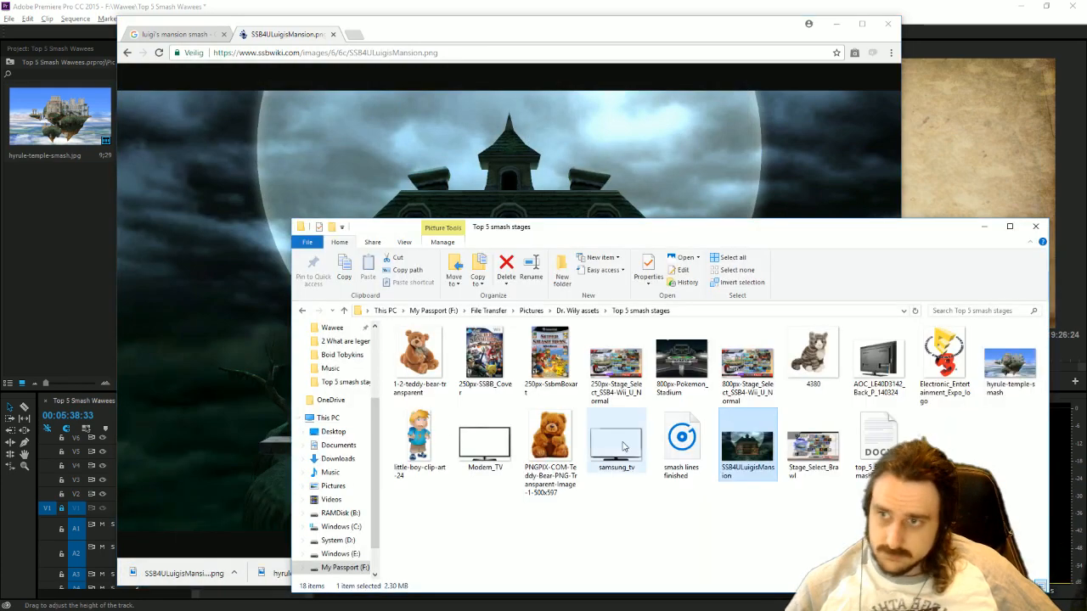
{"action": "left_click_drag", "start_coordinate": [748, 446], "coordinate": [71, 254]}
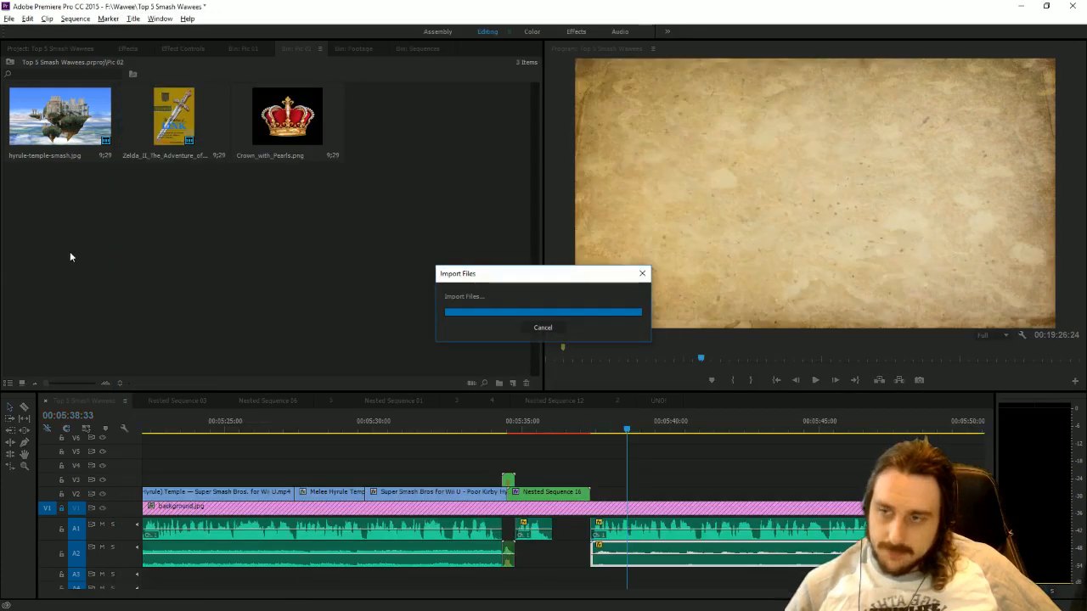
Place SSB4ULuigisMansion.png on track V2 directly after Nested Sequence 16 and scale it down so the parchment background frames it.
{"action": "left_click_drag", "start_coordinate": [361, 108], "coordinate": [593, 493]}
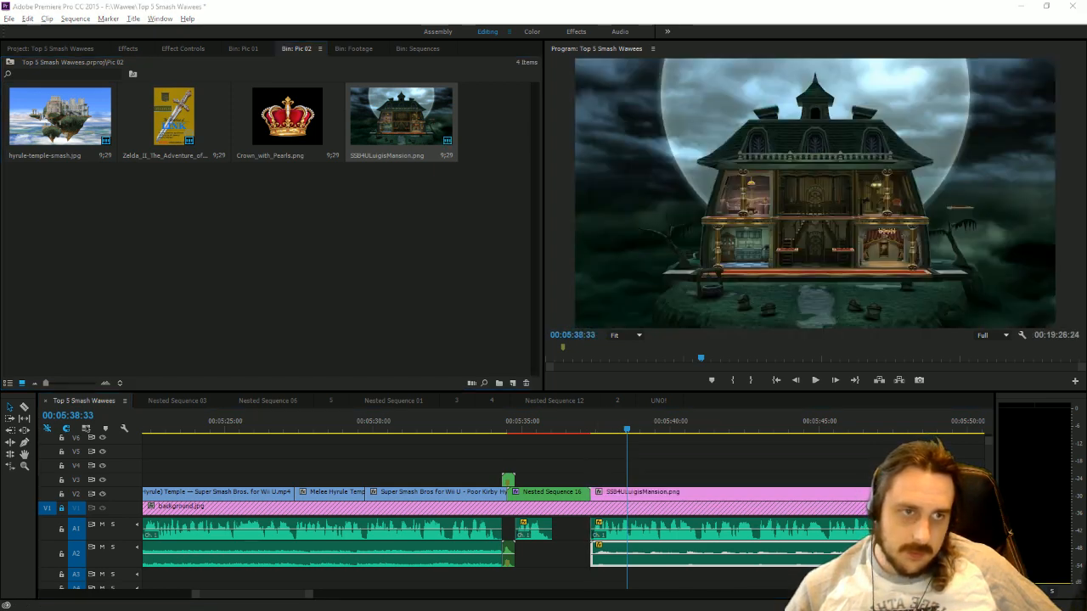
{"action": "left_click", "coordinate": [774, 464]}
{"action": "left_click", "coordinate": [815, 293]}
{"action": "left_click_drag", "start_coordinate": [1058, 191], "coordinate": [1025, 194]}
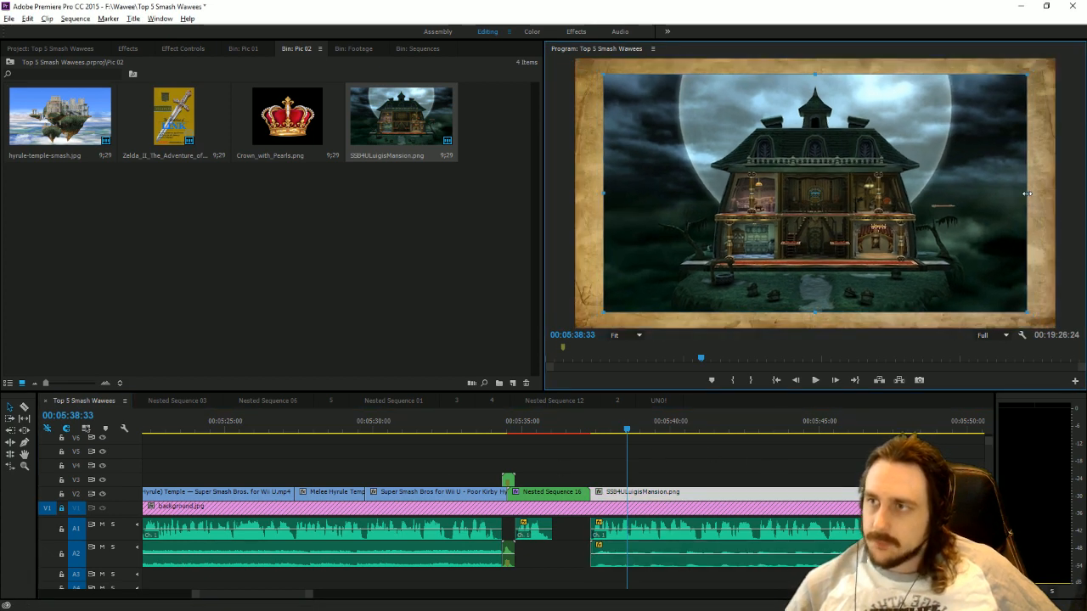
Apply the Crop effect to the Luigi's Mansion clip and delete the duplicate Crop so that only one remains.
{"action": "left_click", "coordinate": [130, 51]}
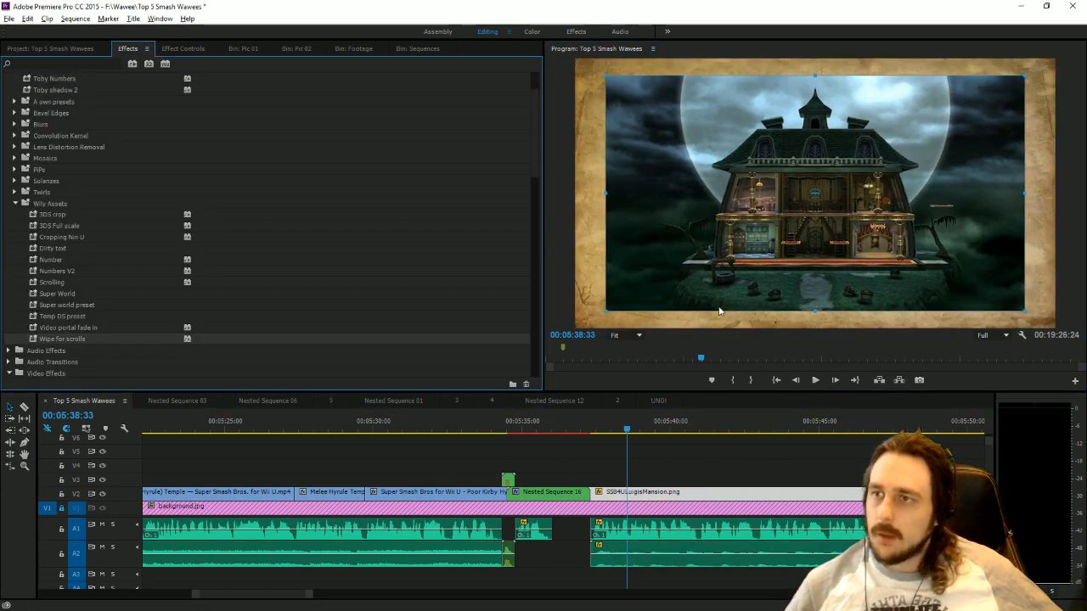
{"action": "scroll", "coordinate": [94, 276], "scroll_direction": "down", "scroll_amount": 10}
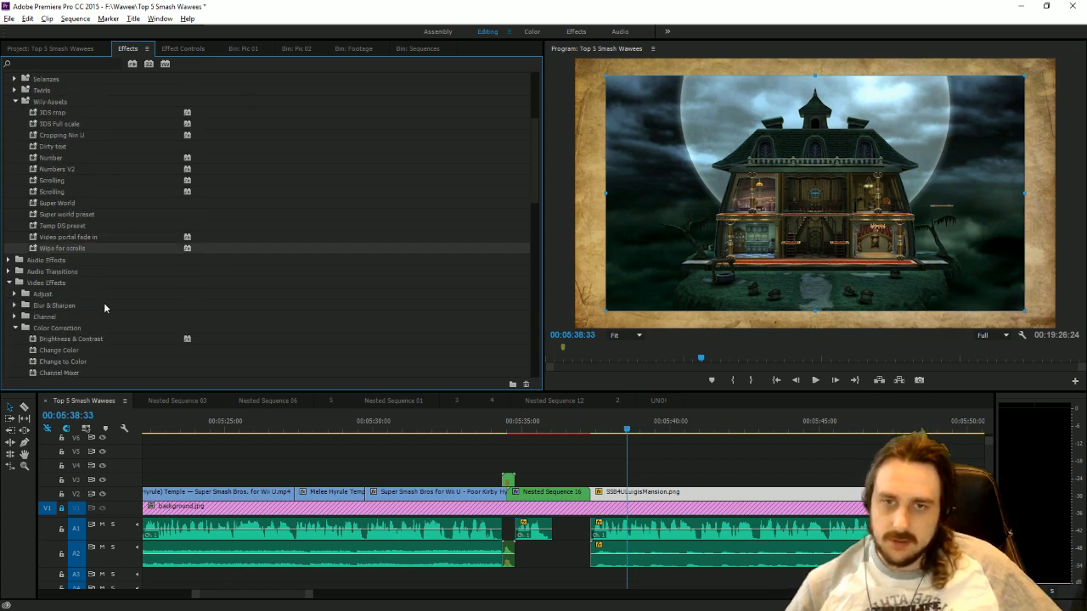
{"action": "scroll", "coordinate": [68, 319], "scroll_direction": "down", "scroll_amount": 8}
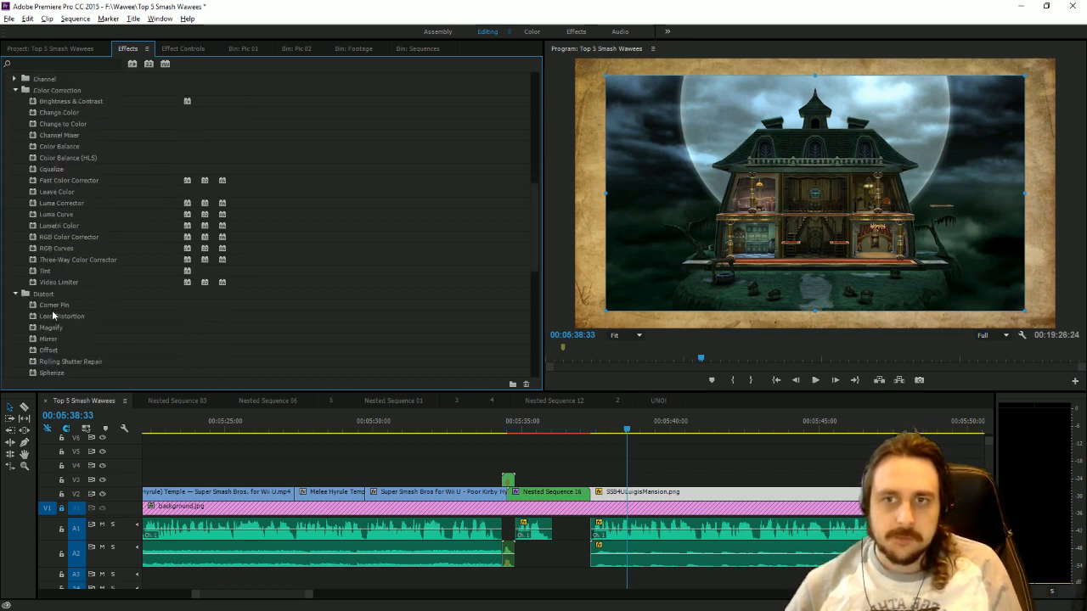
{"action": "scroll", "coordinate": [59, 327], "scroll_direction": "down", "scroll_amount": 6}
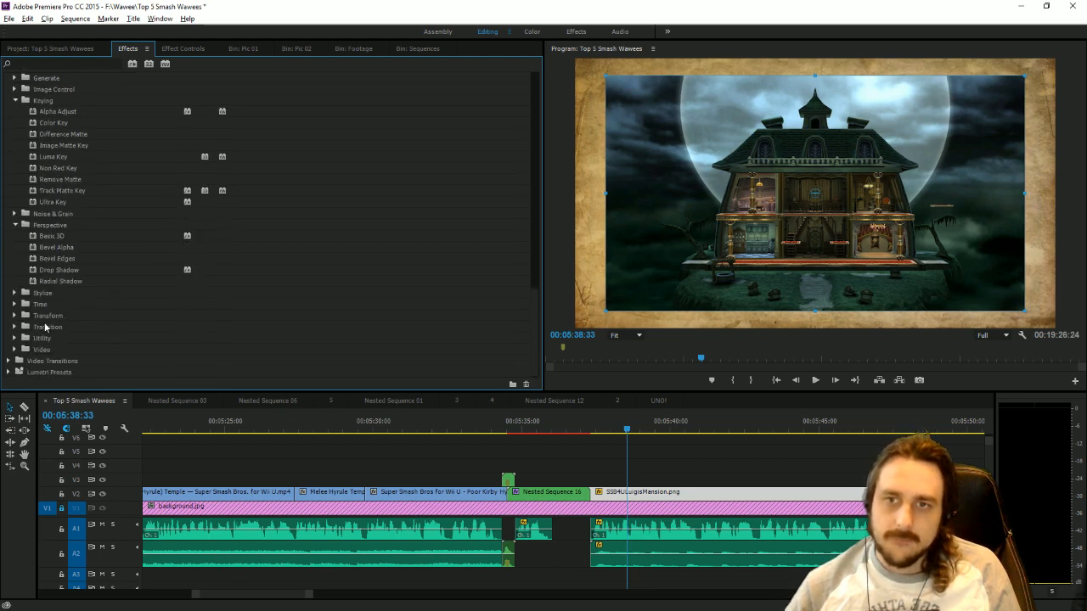
{"action": "left_click", "coordinate": [14, 315]}
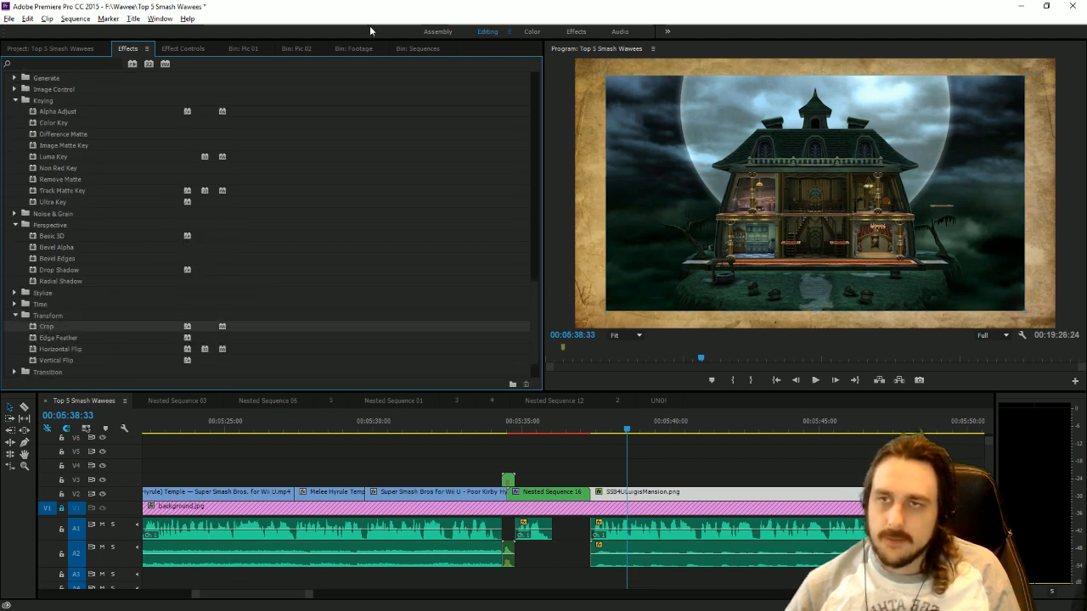
{"action": "left_click", "coordinate": [182, 48]}
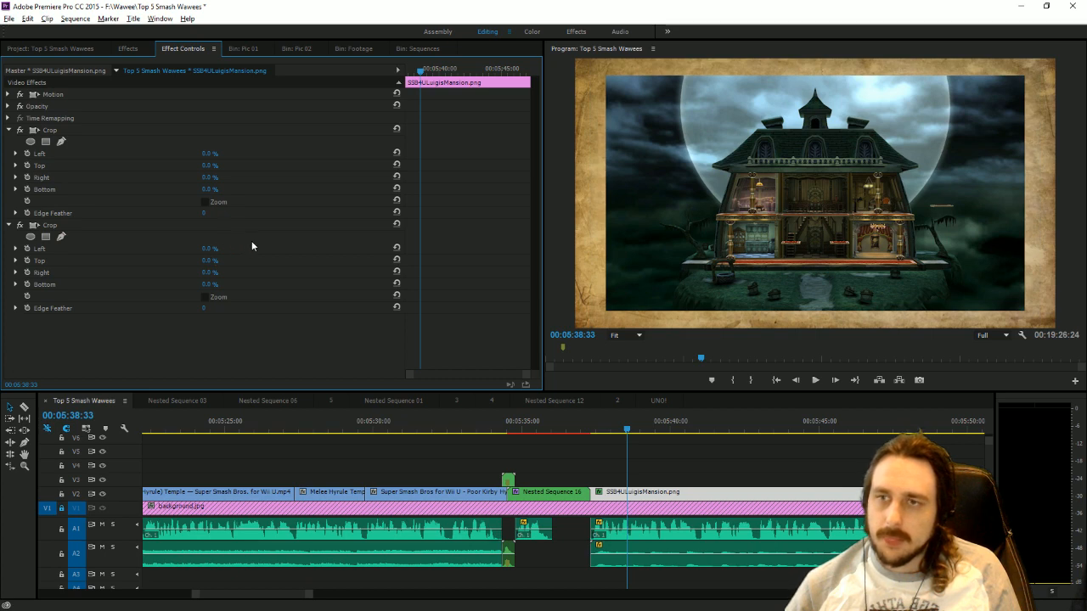
{"action": "left_click", "coordinate": [65, 132]}
{"action": "key", "text": "Delete"}
Crop the mansion picture by 14% left, 6% top, 13% right and 15% bottom, and move it slightly down over the parchment.
{"action": "mouse_move", "coordinate": [209, 153]}
{"action": "left_mouse_down"}
{"action": "mouse_move", "coordinate": [225, 153]}
{"action": "mouse_move", "coordinate": [218, 176]}
{"action": "mouse_move", "coordinate": [234, 176]}
{"action": "mouse_move", "coordinate": [216, 167]}
{"action": "left_mouse_up"}
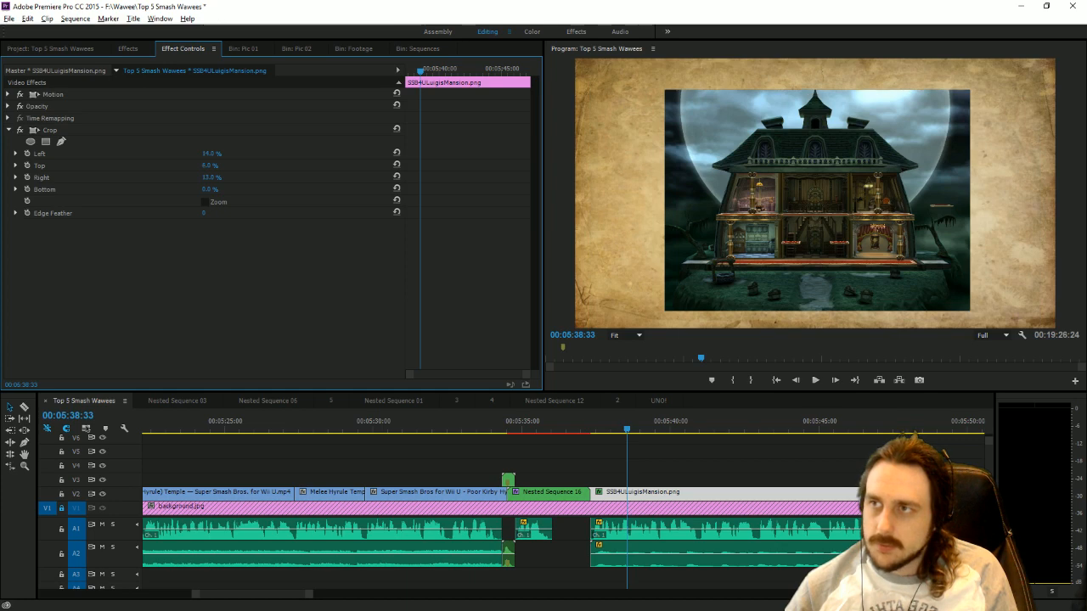
{"action": "left_click", "coordinate": [812, 179]}
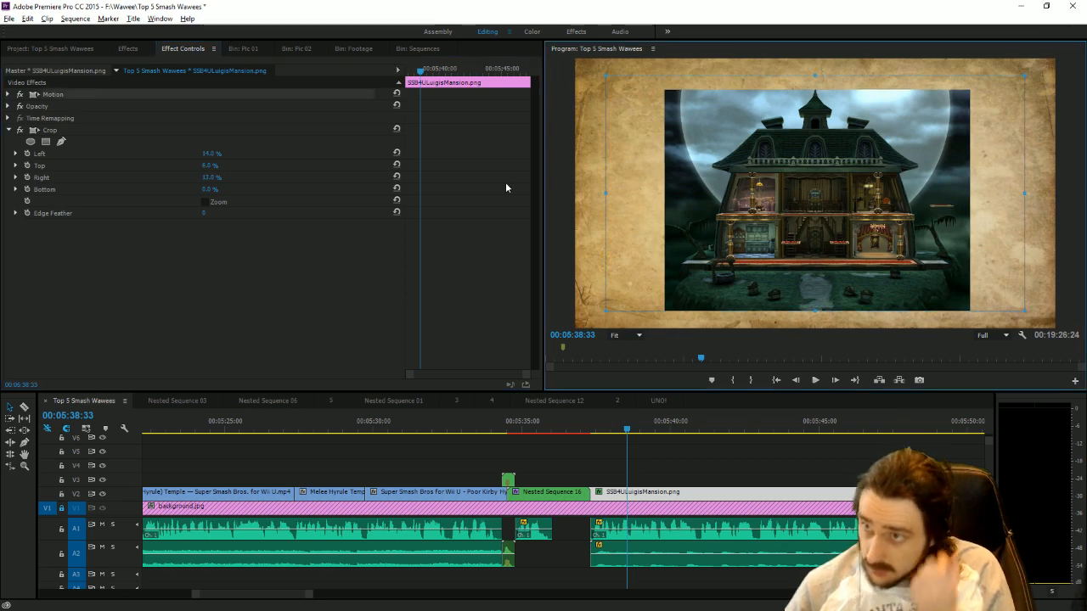
{"action": "left_click_drag", "start_coordinate": [213, 190], "coordinate": [242, 190]}
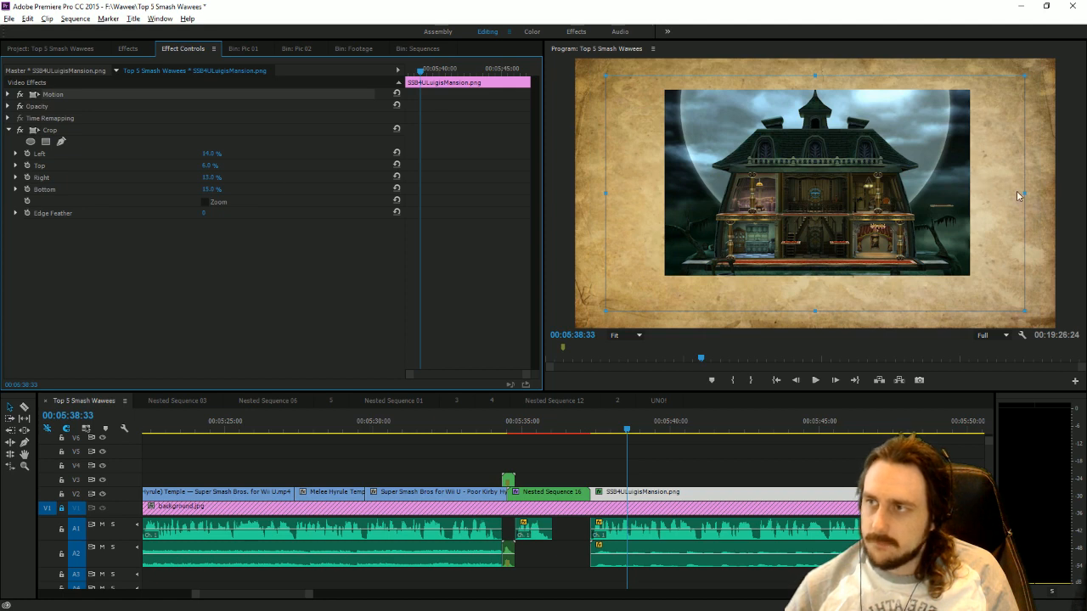
{"action": "left_click_drag", "start_coordinate": [887, 196], "coordinate": [883, 209]}
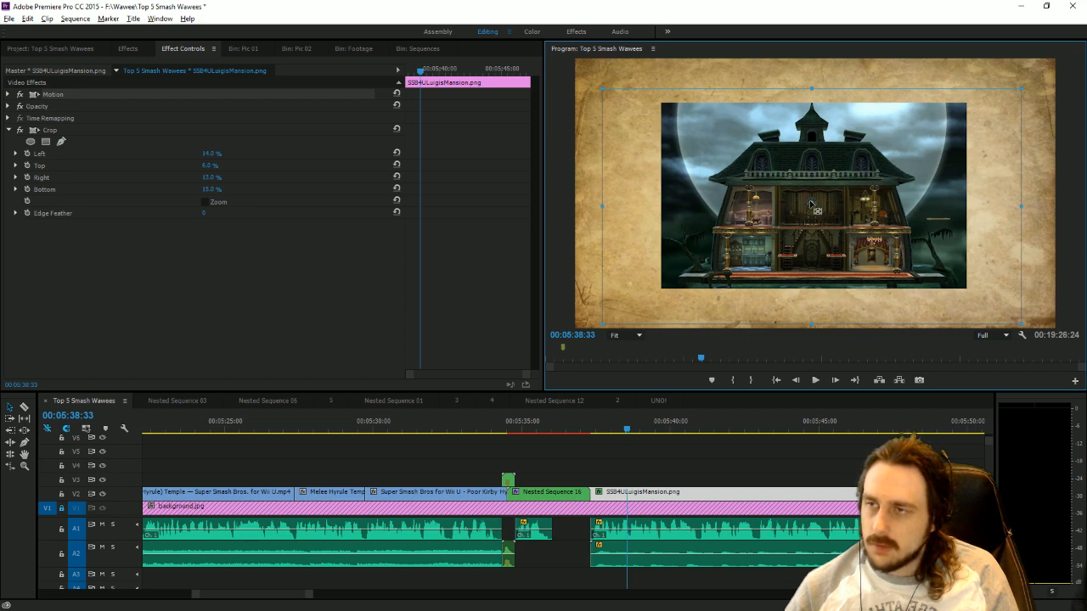
Apply the Toby drop shadow preset to the Luigi's Mansion clip and set the shadow distance to 56.
{"action": "left_click", "coordinate": [127, 48]}
{"action": "scroll", "coordinate": [128, 136], "scroll_direction": "down", "scroll_amount": 3}
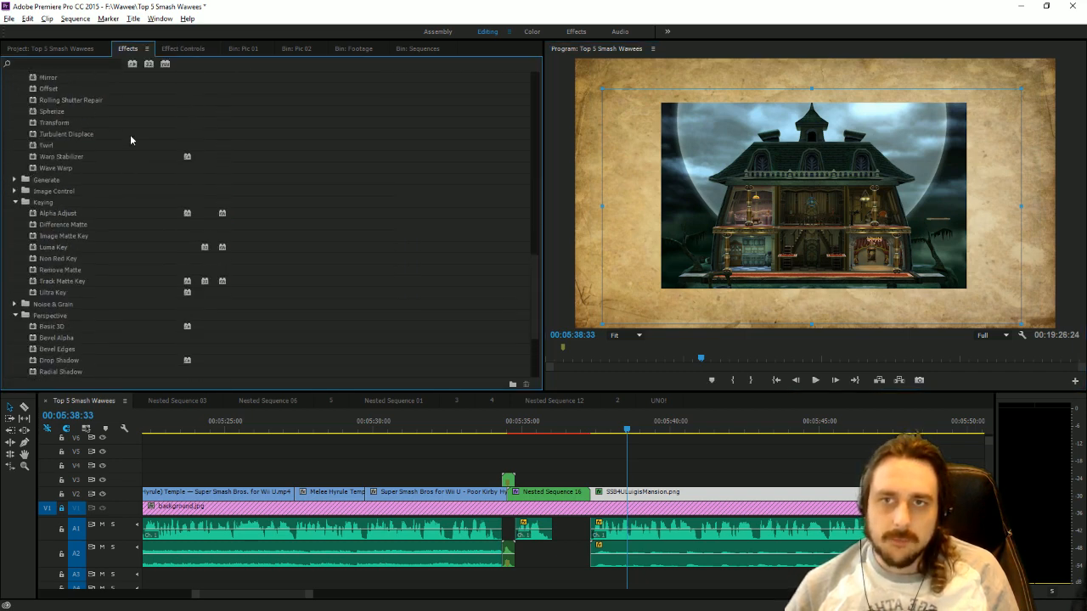
{"action": "scroll", "coordinate": [127, 138], "scroll_direction": "up", "scroll_amount": 10}
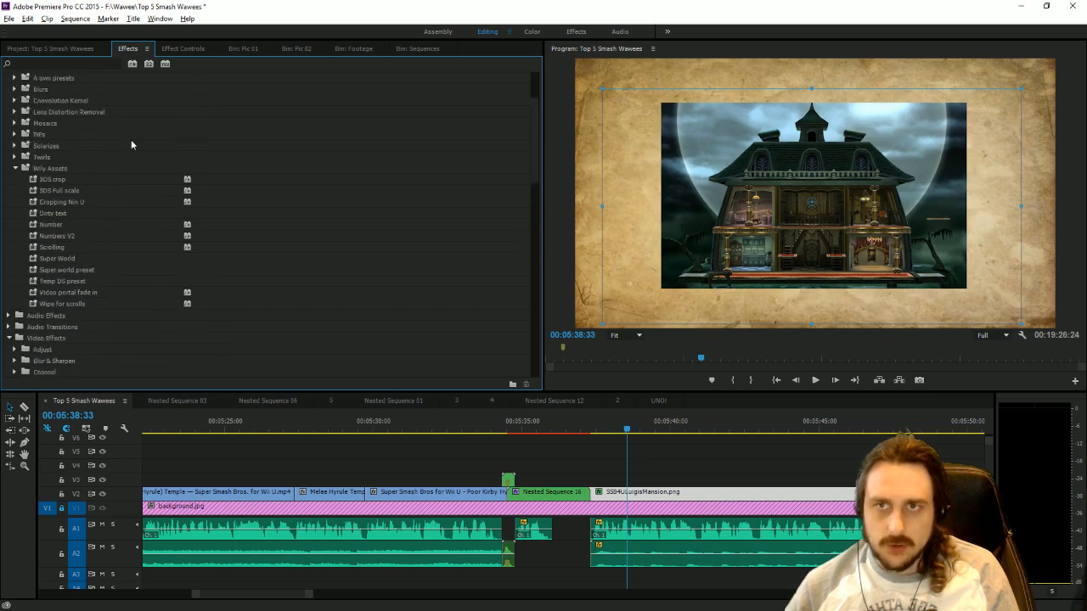
{"action": "left_click_drag", "start_coordinate": [45, 114], "coordinate": [617, 494]}
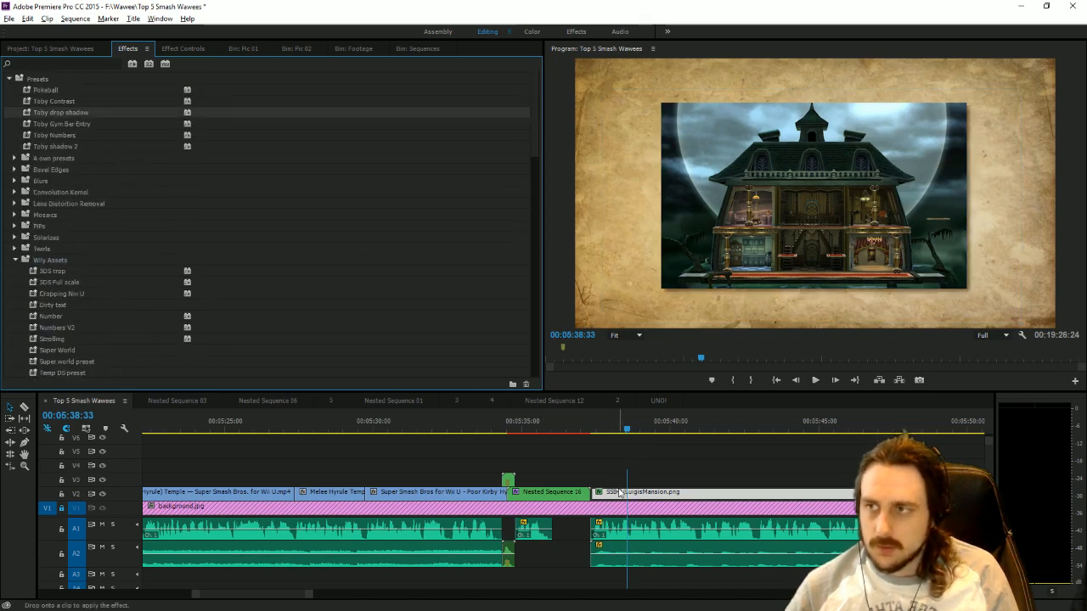
{"action": "left_click", "coordinate": [183, 48]}
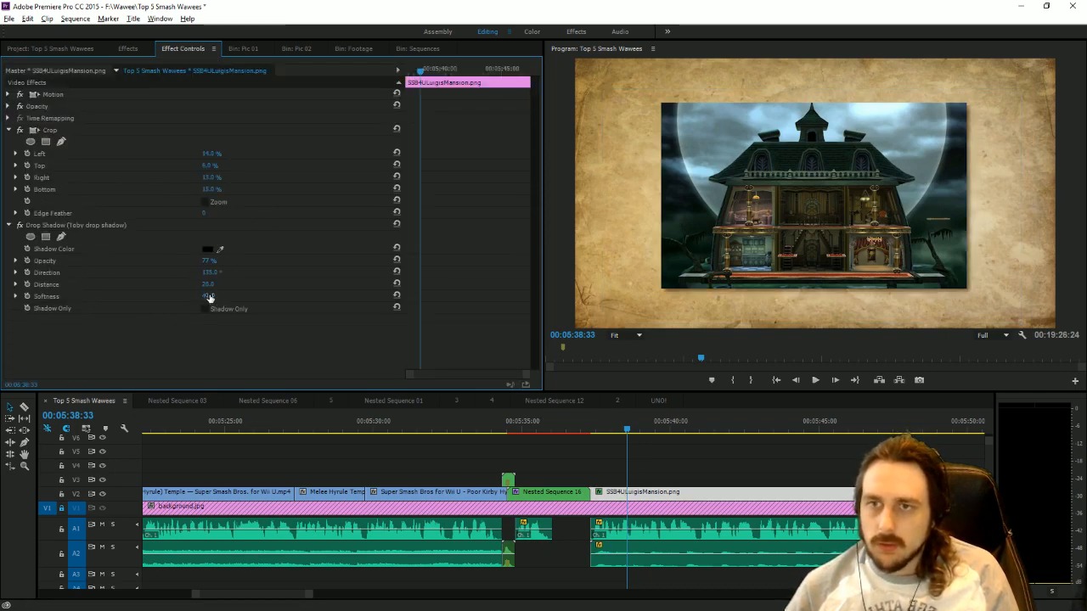
{"action": "left_click_drag", "start_coordinate": [208, 285], "coordinate": [230, 285]}
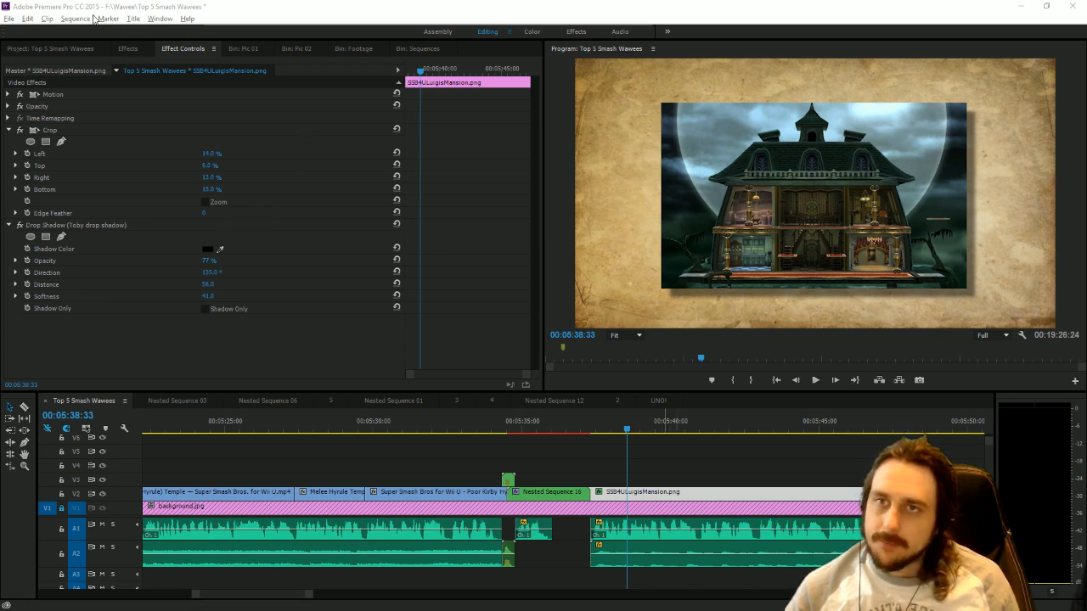
Apply the Color Balance (HLS) effect to the Luigi's Mansion clip and set its Lightness to -100.
{"action": "left_click", "coordinate": [128, 48]}
{"action": "scroll", "coordinate": [89, 321], "scroll_direction": "down", "scroll_amount": 10}
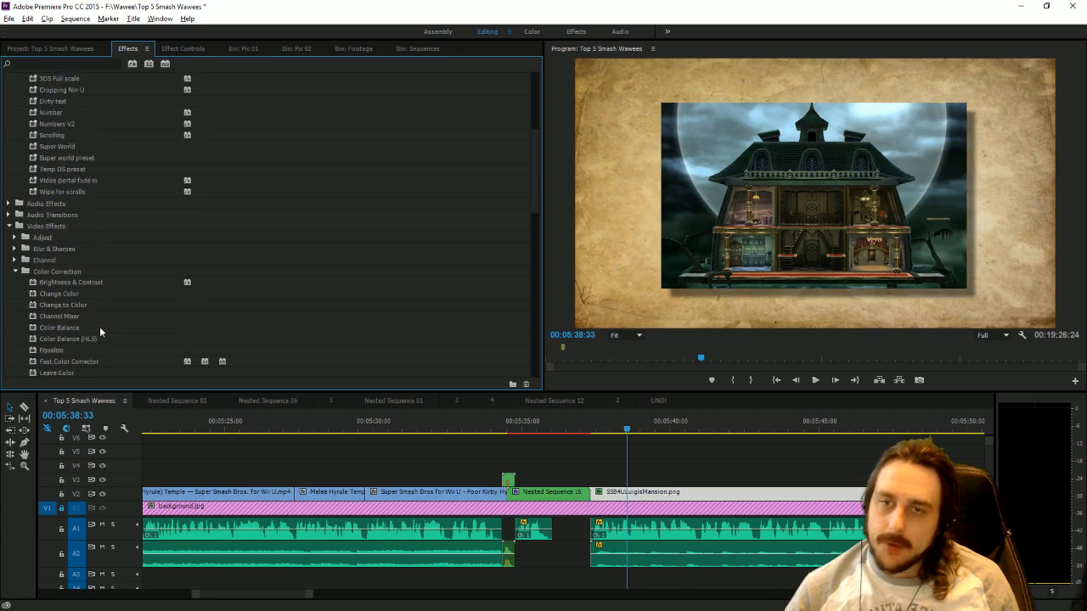
{"action": "scroll", "coordinate": [99, 326], "scroll_direction": "down", "scroll_amount": 2}
{"action": "left_click", "coordinate": [77, 293]}
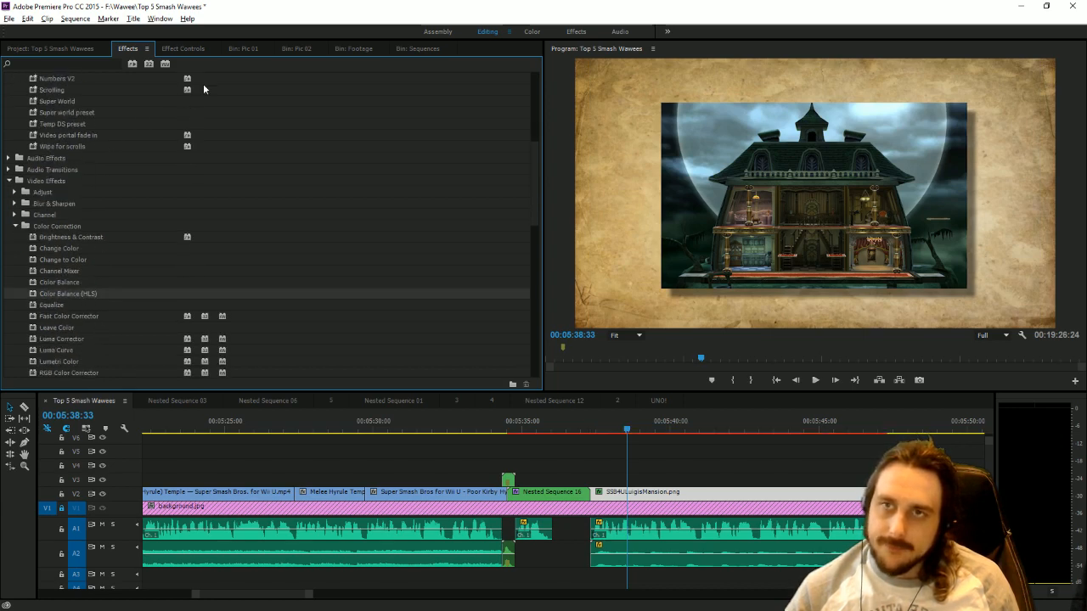
{"action": "left_click", "coordinate": [185, 48]}
{"action": "scroll", "coordinate": [238, 366], "scroll_direction": "down", "scroll_amount": 1}
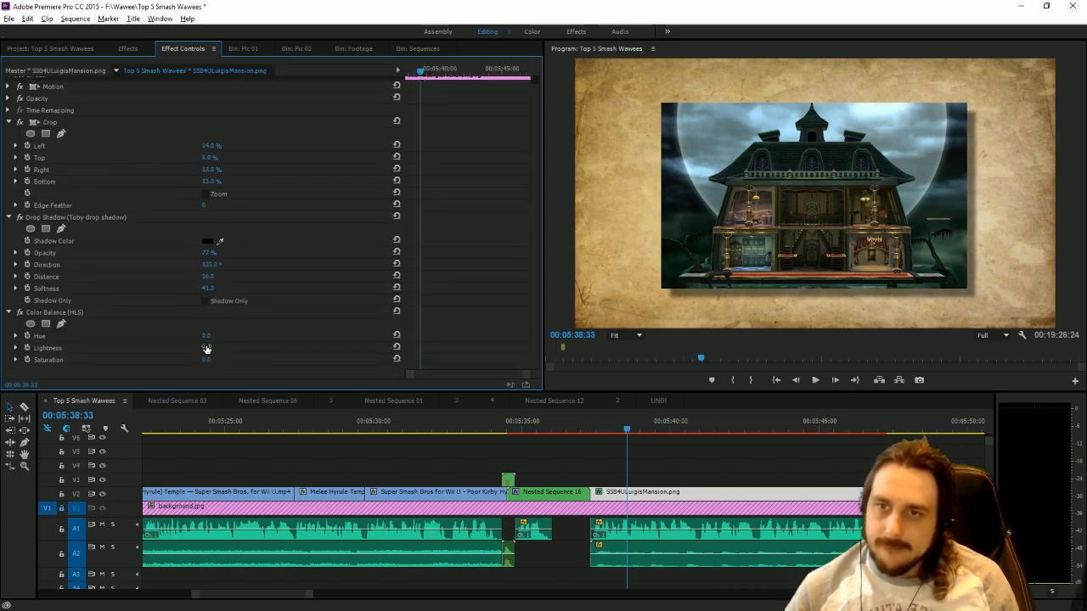
{"action": "left_click_drag", "start_coordinate": [207, 349], "coordinate": [140, 349]}
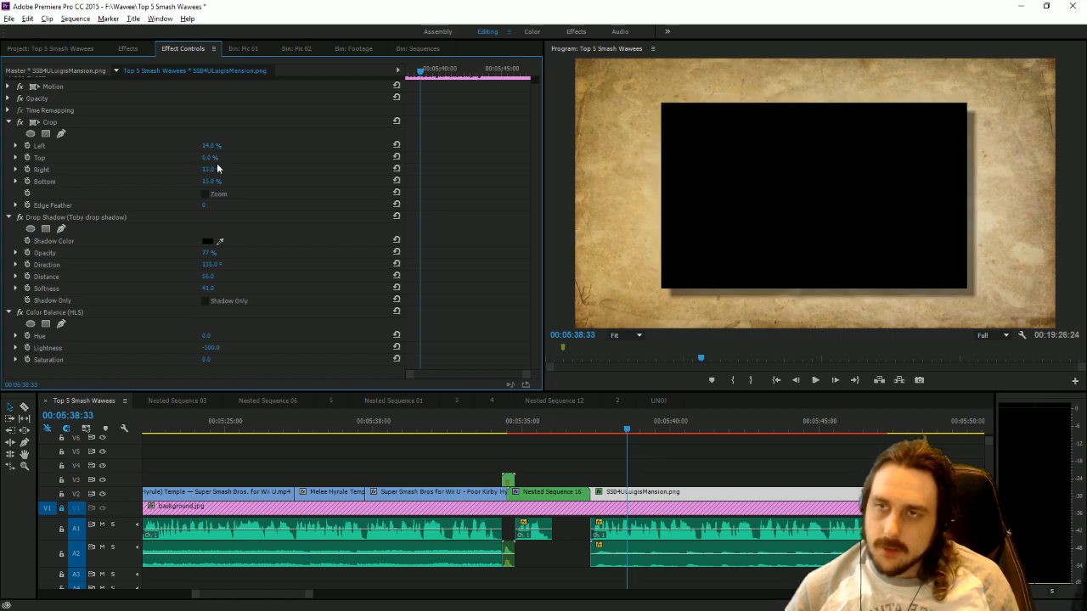
Keyframe the Luigi's Mansion clip's scale from 0 at its first frame to 40 at 00:05:37:48.
{"action": "left_click_drag", "start_coordinate": [456, 74], "coordinate": [263, 68]}
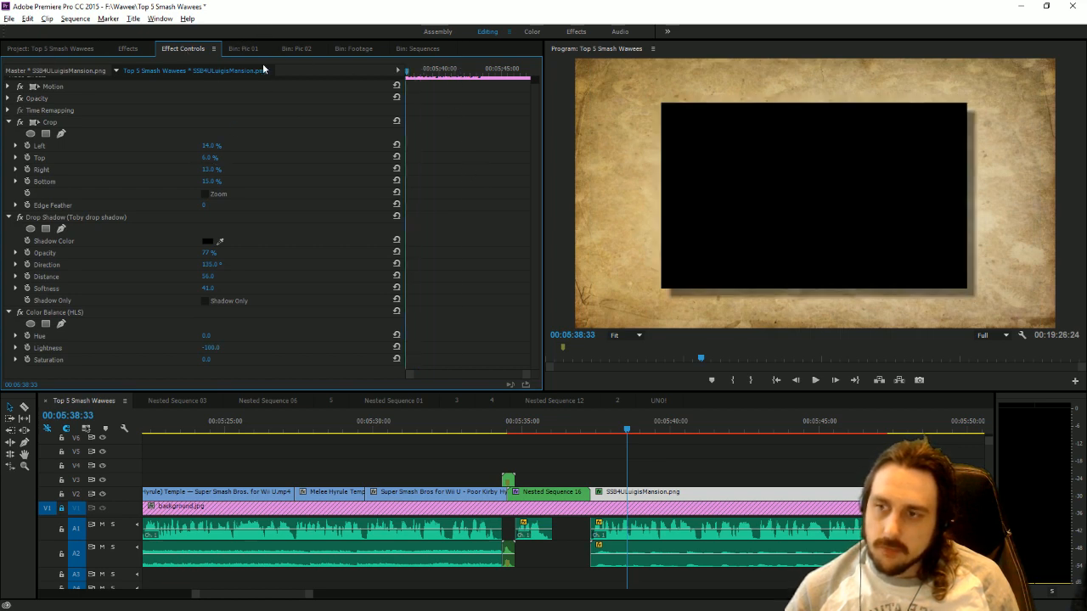
{"action": "left_click", "coordinate": [9, 86]}
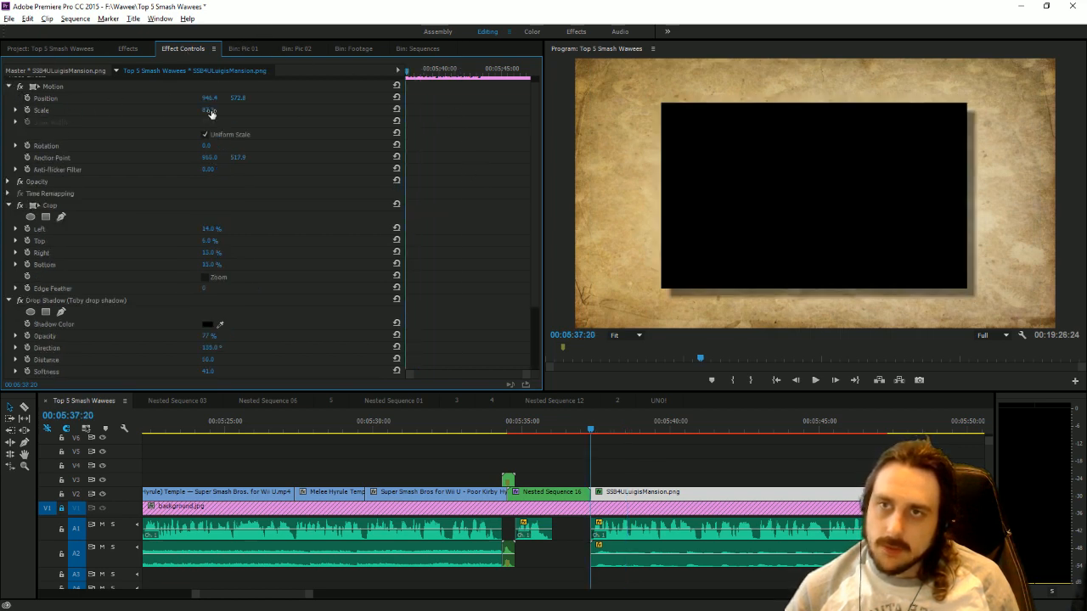
{"action": "left_click_drag", "start_coordinate": [211, 111], "coordinate": [136, 111]}
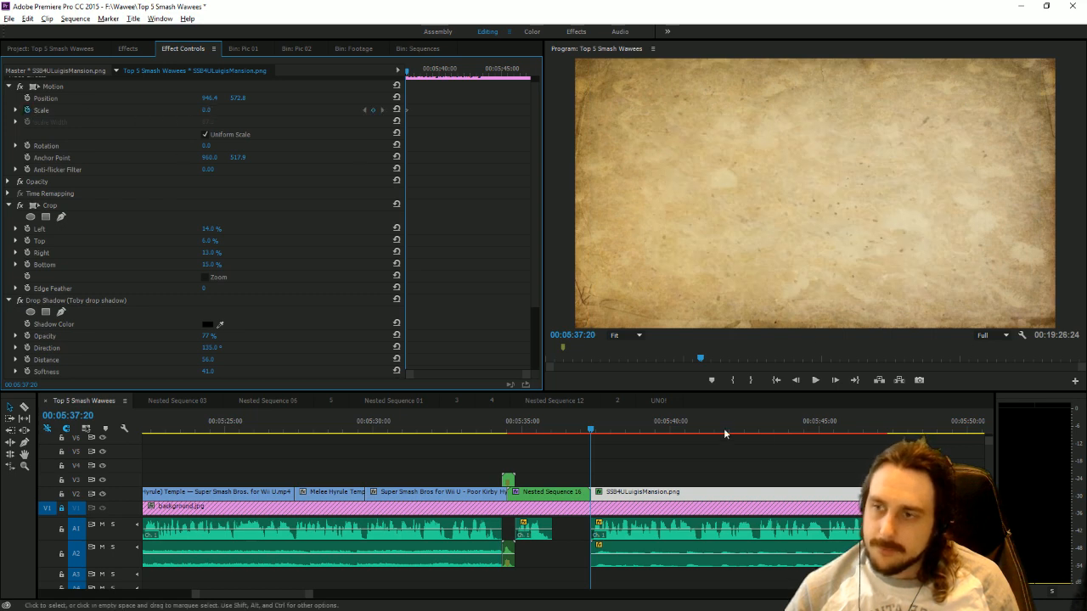
{"action": "left_click", "coordinate": [594, 433]}
{"action": "key", "text": "space"}
{"action": "key", "text": "space"}
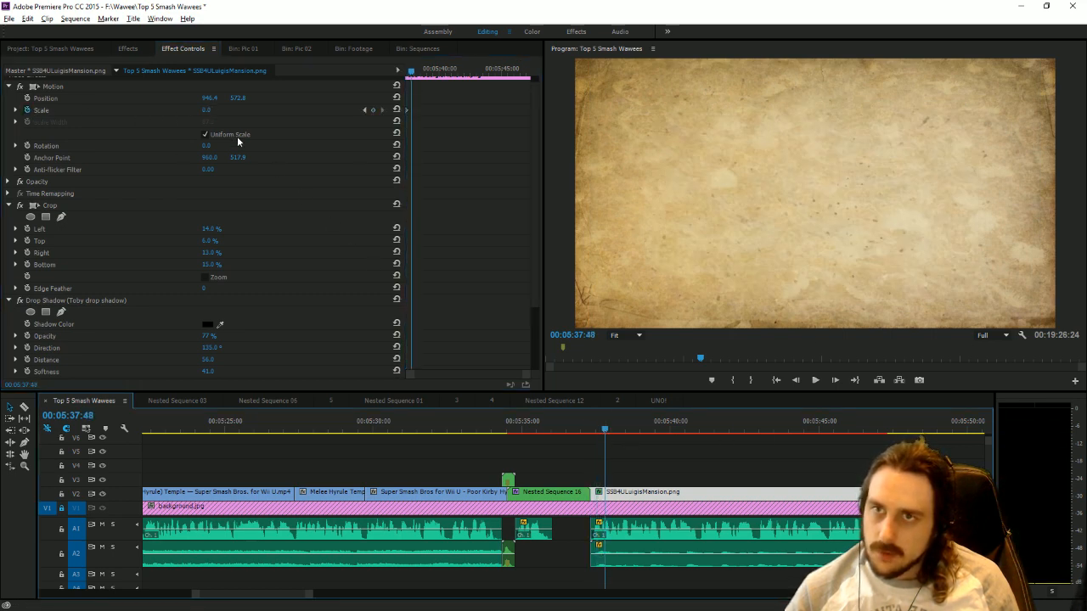
{"action": "left_click", "coordinate": [207, 110]}
{"action": "type", "text": "40"}
{"action": "key", "text": "Return"}
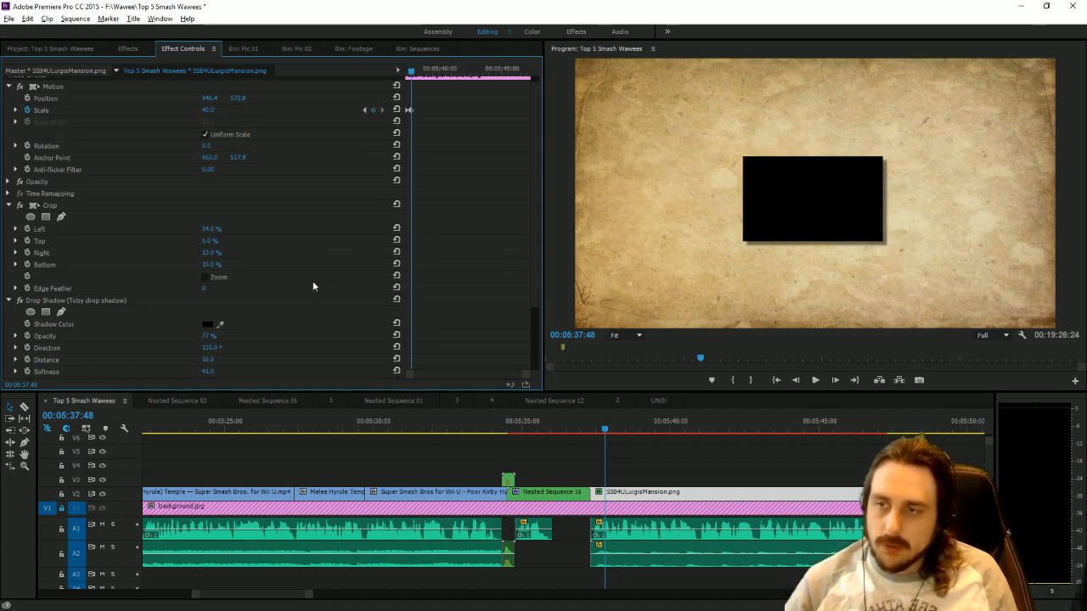
Play the section to find the crown's cue and place Crown_with_Pearls.png on track V3 at 00:05:42:13.
{"action": "left_click", "coordinate": [610, 431]}
{"action": "key", "text": "space"}
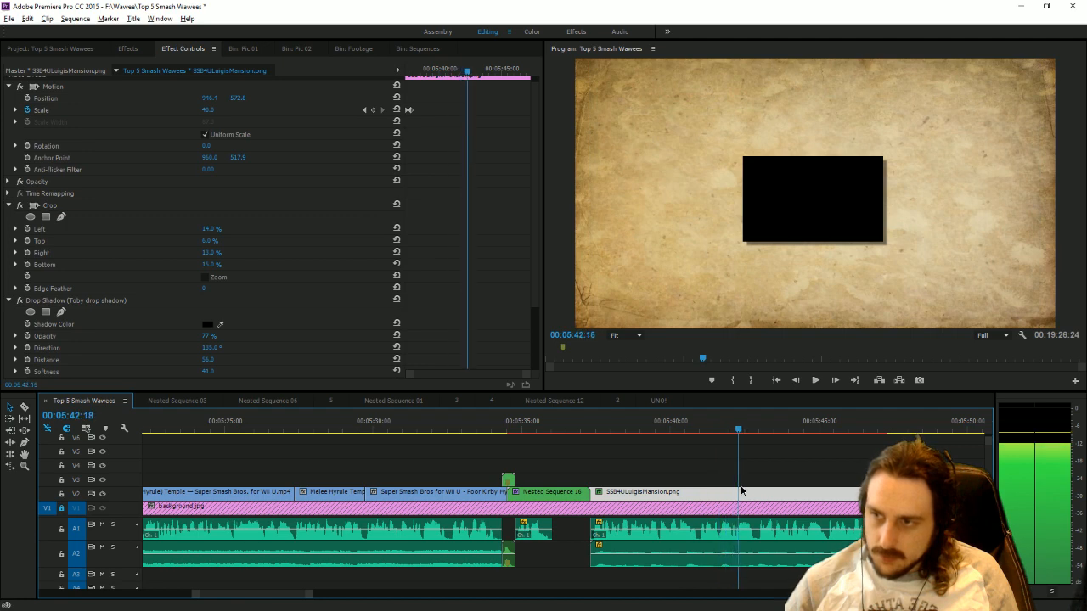
{"action": "key", "text": "space"}
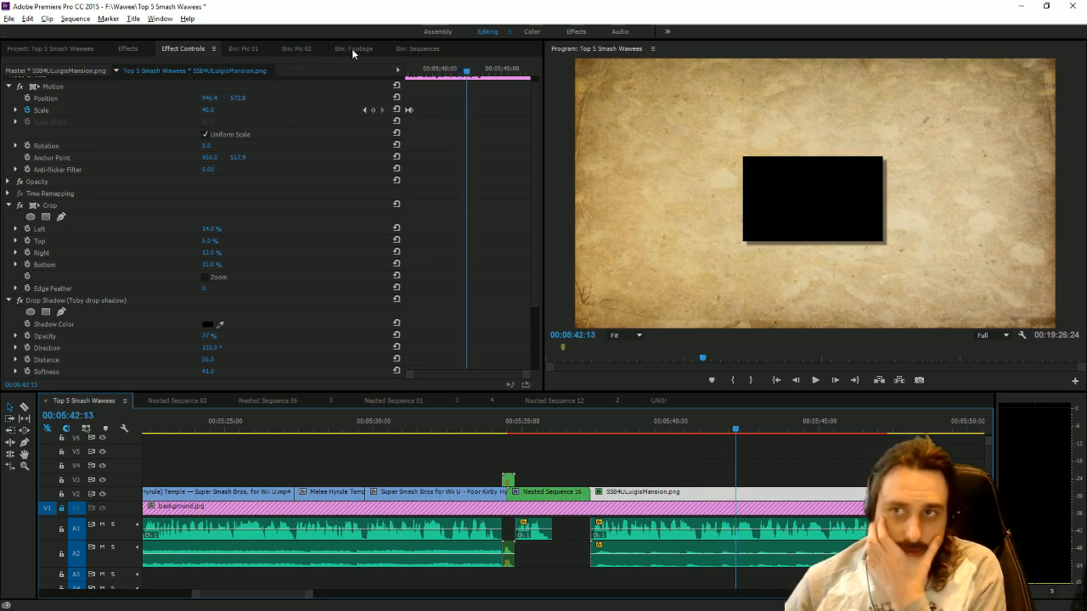
{"action": "left_click", "coordinate": [297, 49]}
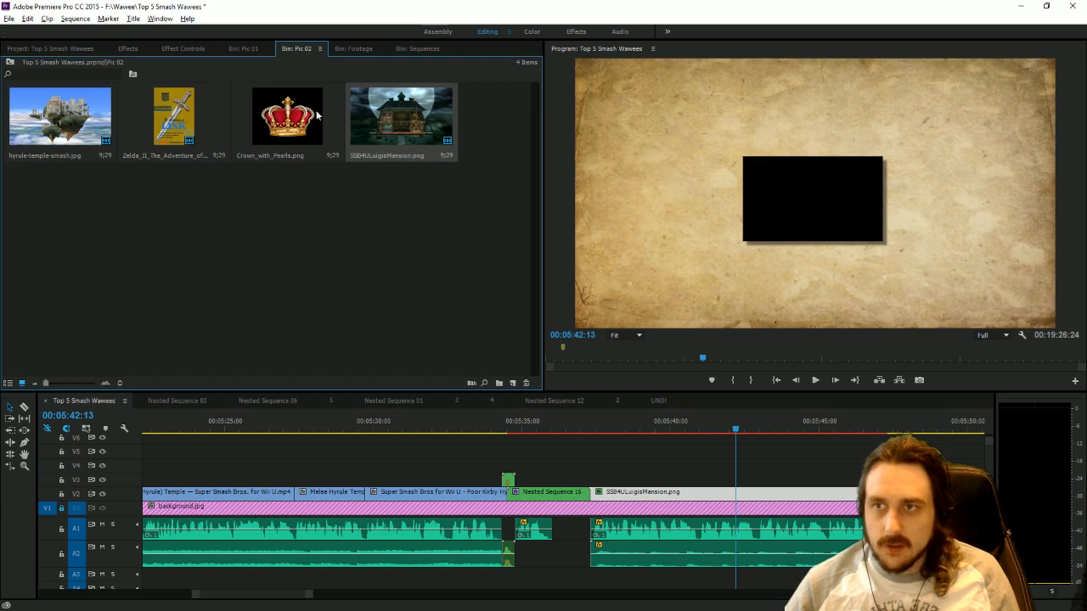
{"action": "left_click_drag", "start_coordinate": [287, 117], "coordinate": [740, 478]}
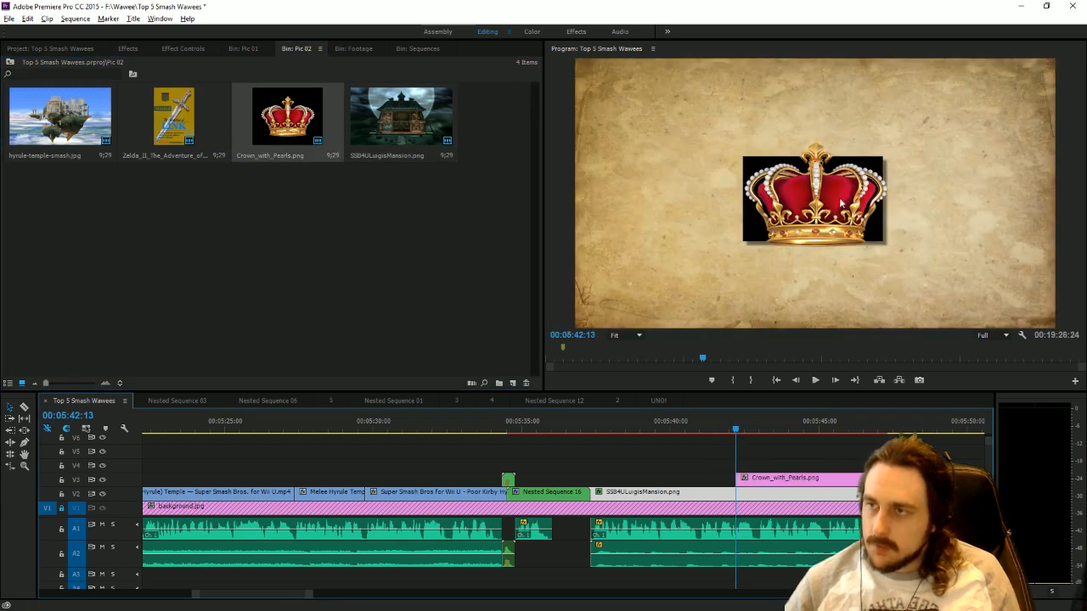
Scale the crown to about 44.5, move it onto the black picture's upper right corner and rotate it about 21°.
{"action": "left_click", "coordinate": [841, 204]}
{"action": "left_click_drag", "start_coordinate": [890, 195], "coordinate": [902, 151]}
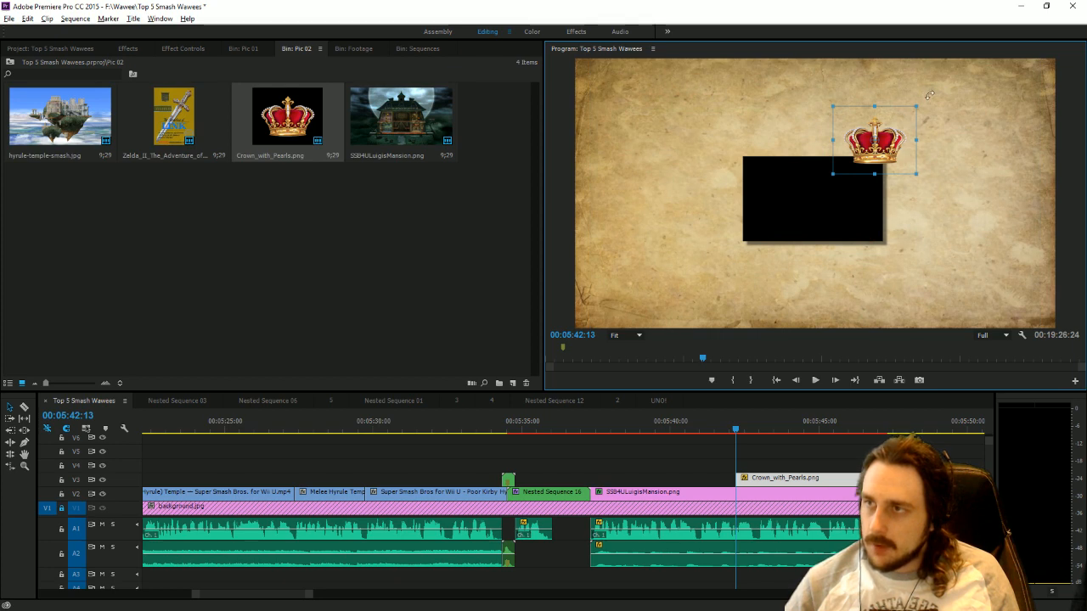
{"action": "left_click_drag", "start_coordinate": [930, 95], "coordinate": [910, 147]}
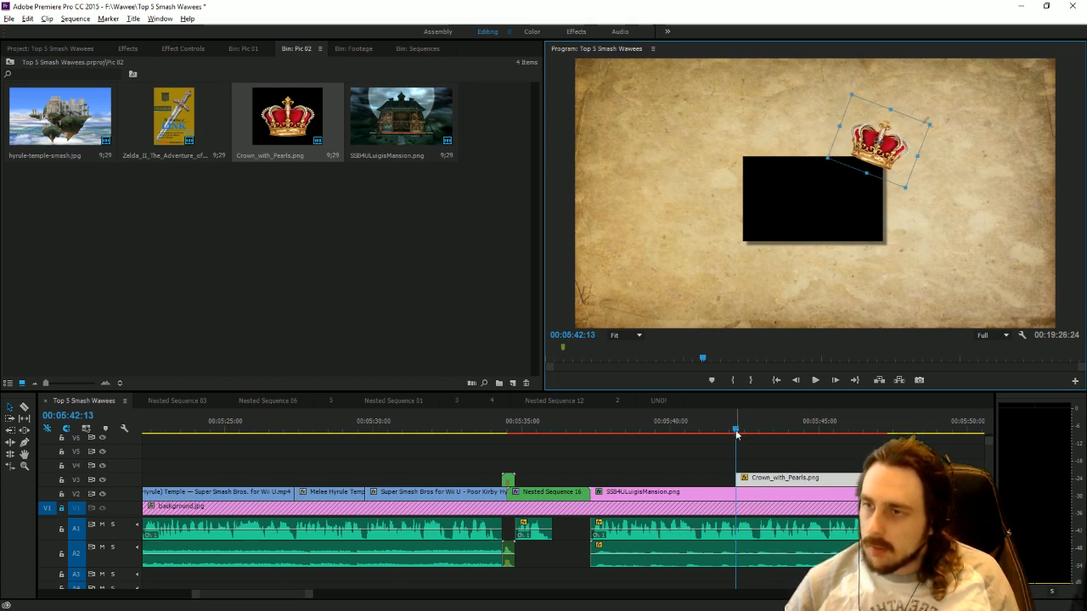
Keyframe the crown's position from outside the frame's upper right at 00:05:42:13 to the picture's corner at 00:05:42:36, and play it back.
{"action": "mouse_move", "coordinate": [735, 431]}
{"action": "left_mouse_down"}
{"action": "mouse_move", "coordinate": [721, 431]}
{"action": "mouse_move", "coordinate": [745, 431]}
{"action": "left_mouse_up"}
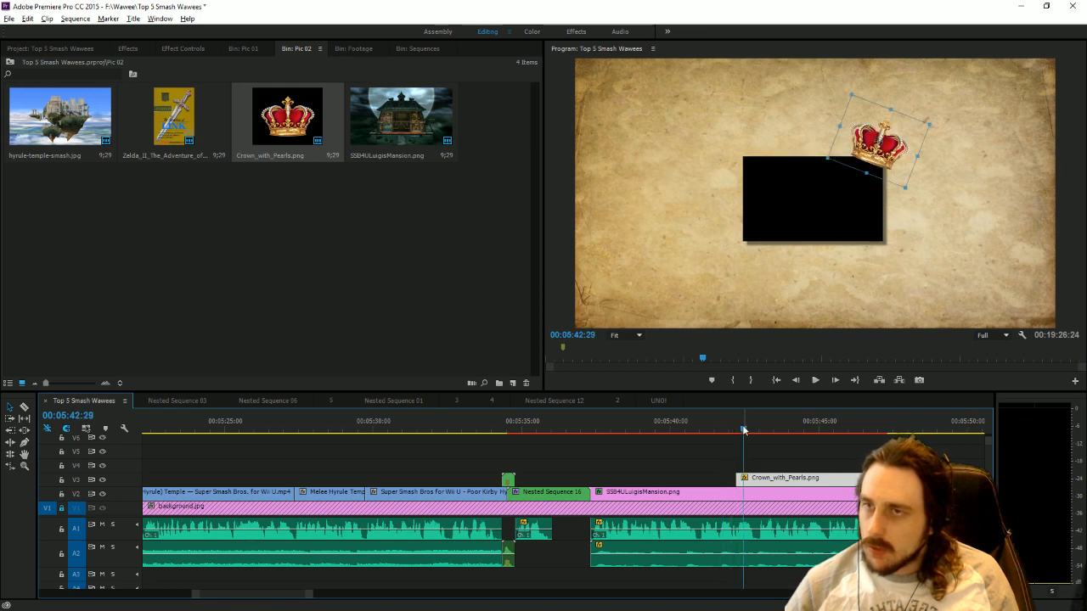
{"action": "left_click", "coordinate": [182, 48]}
{"action": "key", "text": "space"}
{"action": "key", "text": "space"}
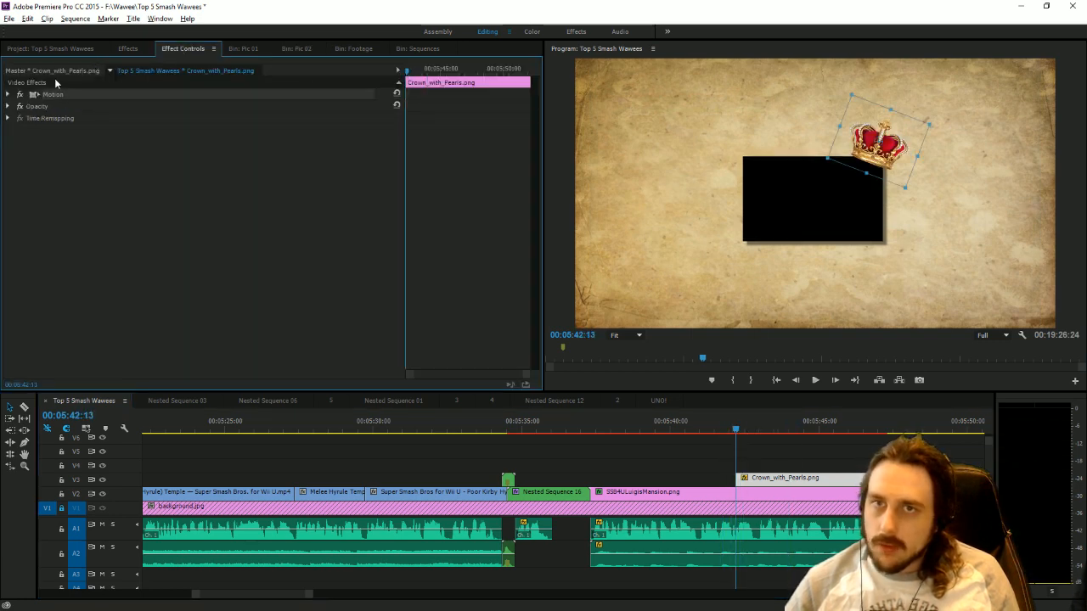
{"action": "left_click", "coordinate": [9, 95]}
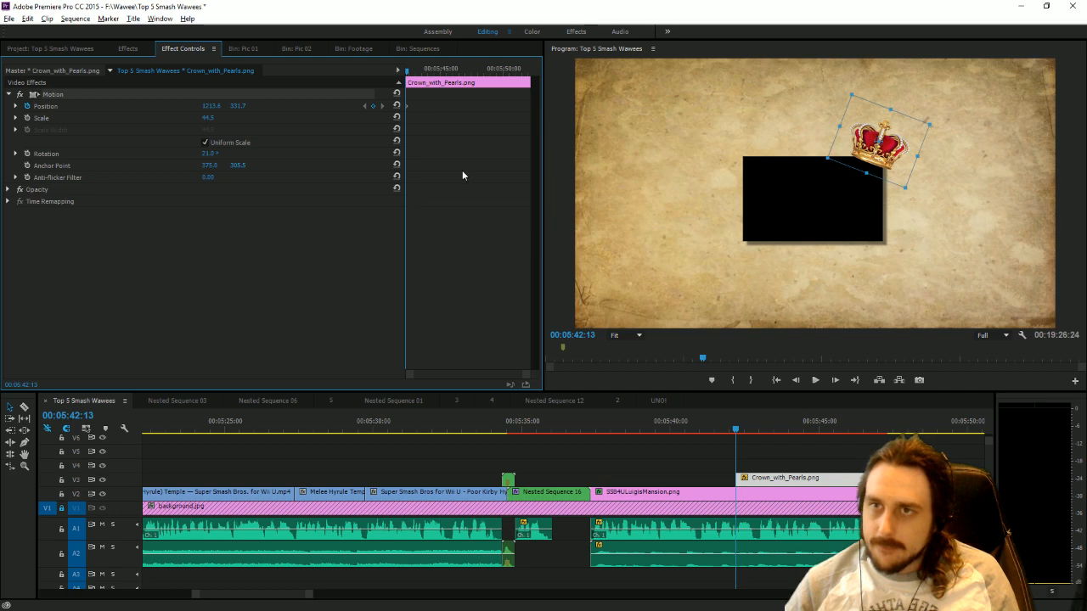
{"action": "left_click", "coordinate": [746, 430]}
{"action": "left_click", "coordinate": [748, 431]}
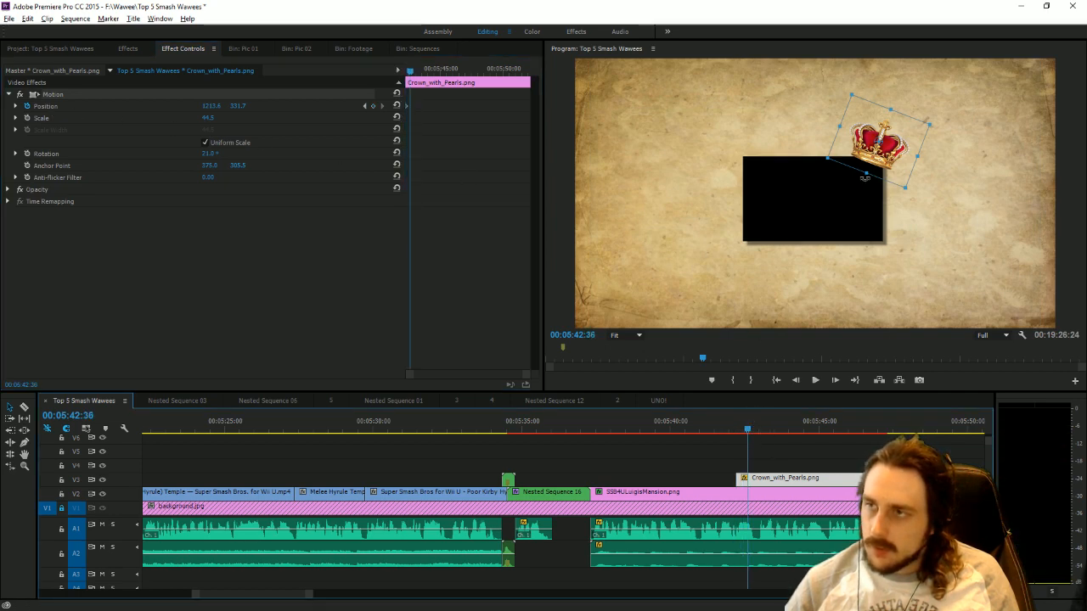
{"action": "left_click_drag", "start_coordinate": [883, 159], "coordinate": [960, 40]}
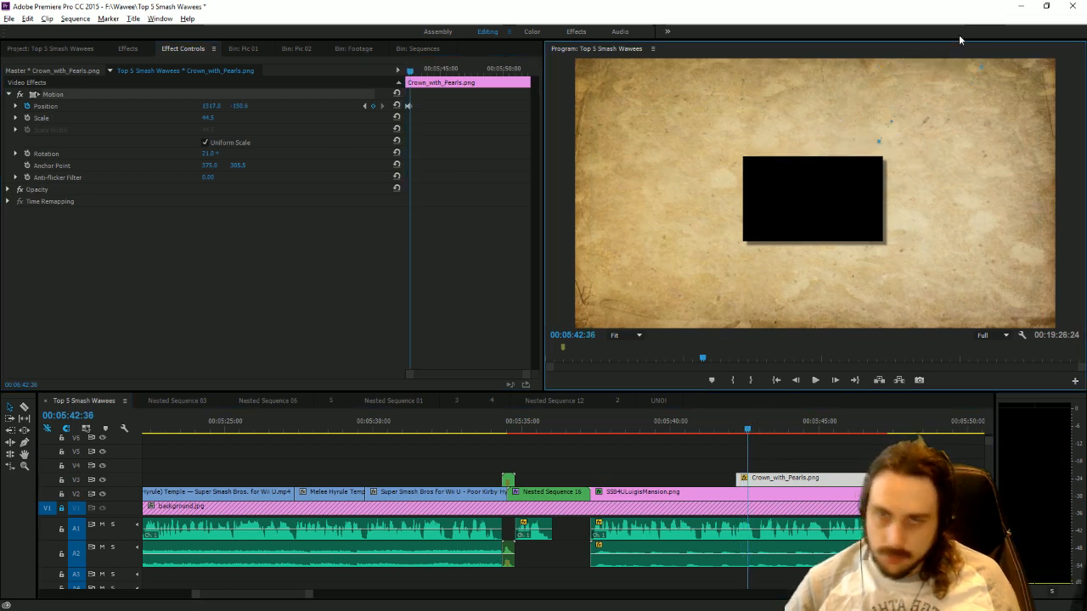
{"action": "key", "text": "ctrl+z"}
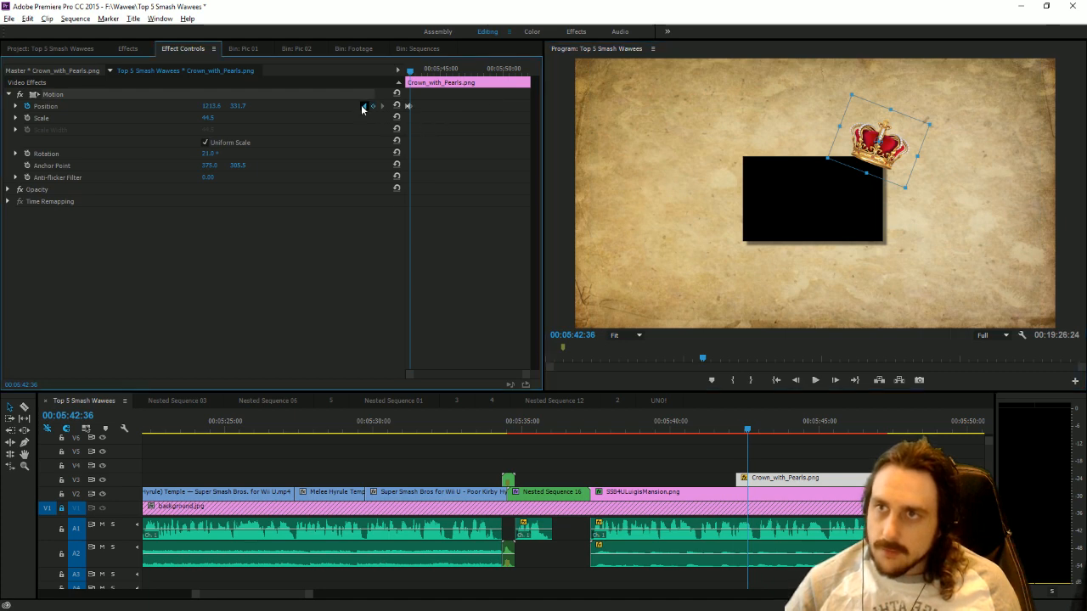
{"action": "left_click", "coordinate": [364, 106]}
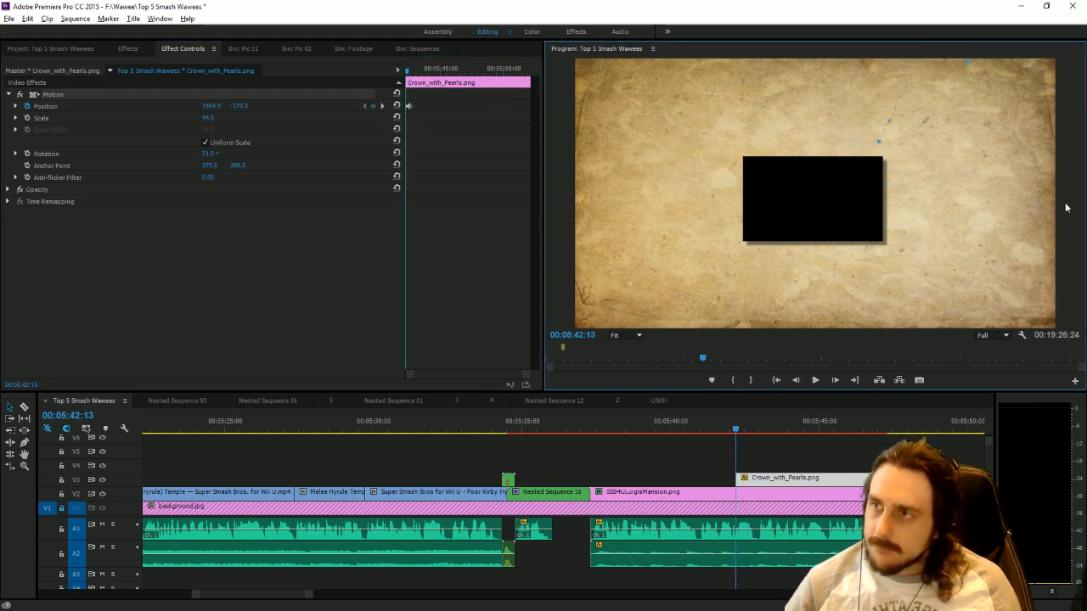
{"action": "left_click", "coordinate": [814, 380]}
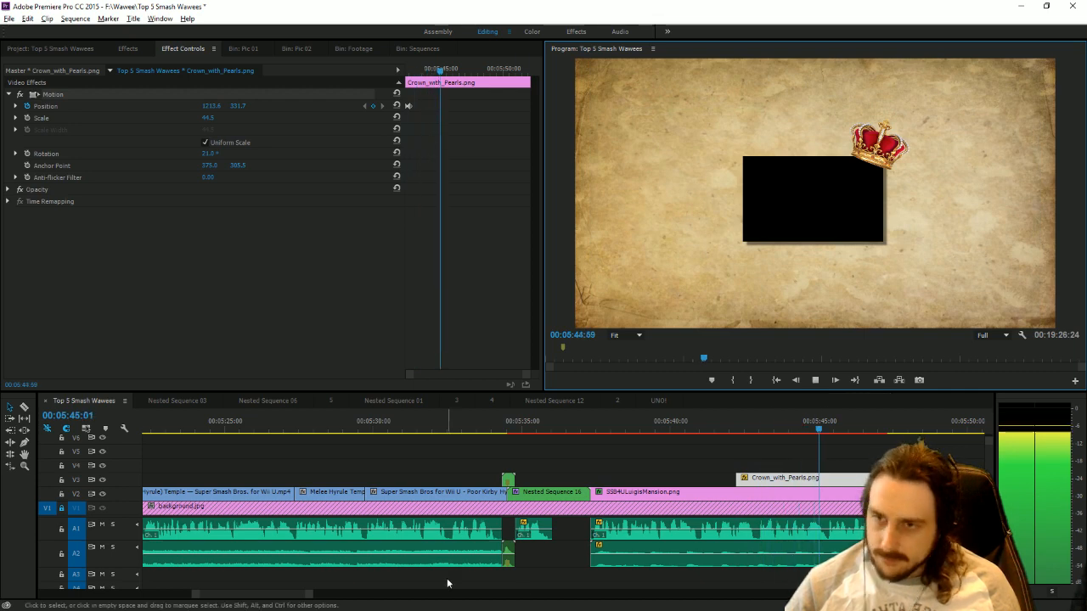
Extend the Luigi's Mansion clip to 00:05:50:10 and trim the crown clip to end at the same point.
{"action": "left_click_drag", "start_coordinate": [311, 595], "coordinate": [326, 593]}
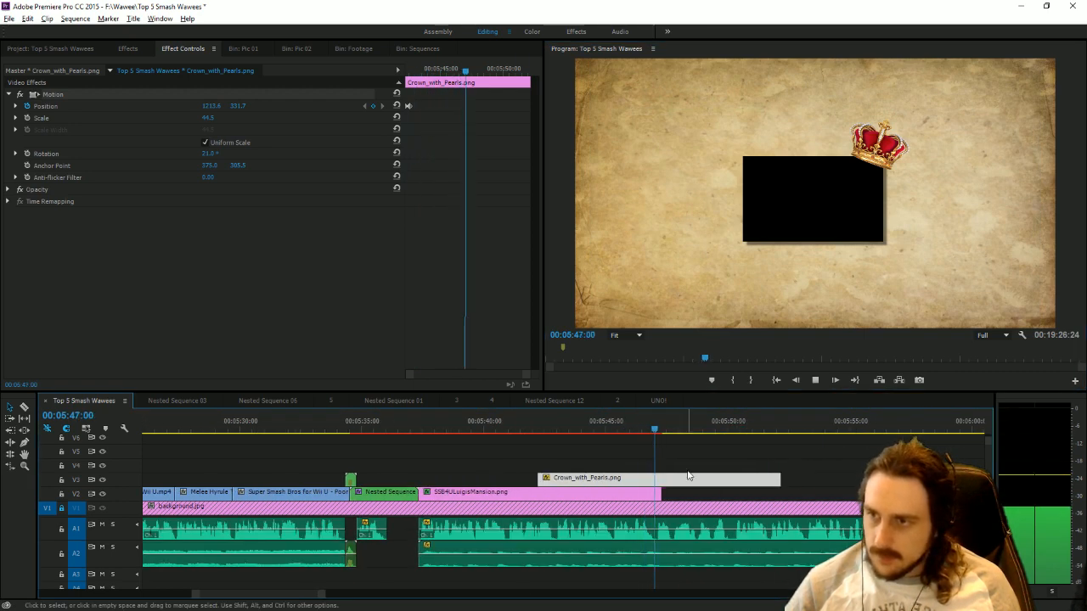
{"action": "left_click_drag", "start_coordinate": [662, 492], "coordinate": [728, 495]}
{"action": "left_click", "coordinate": [732, 431]}
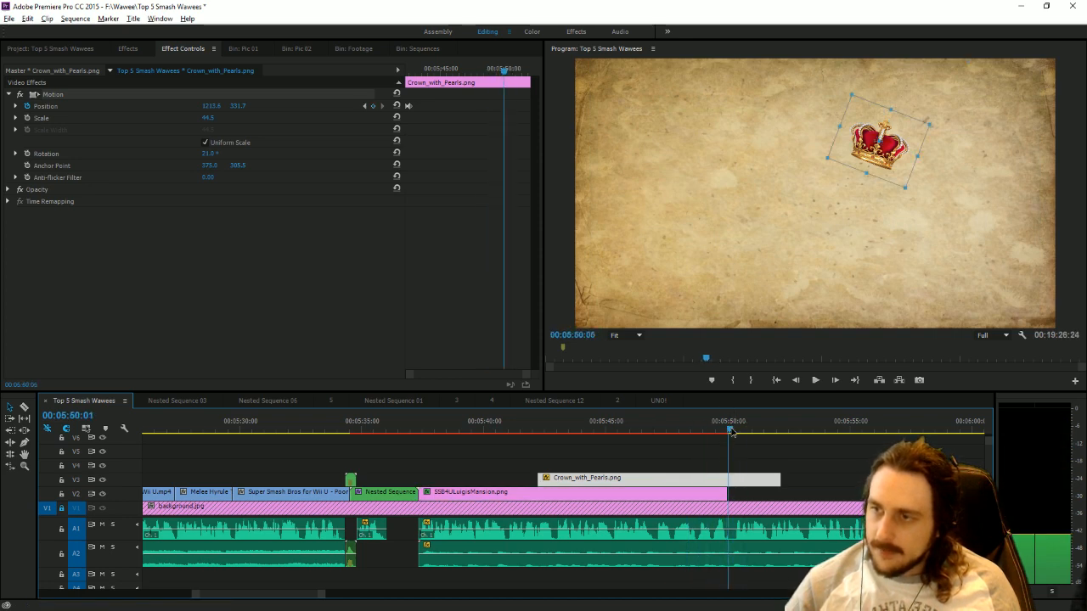
{"action": "left_click_drag", "start_coordinate": [725, 494], "coordinate": [732, 474]}
Nest the crown and Luigi's Mansion clips together, keeping the suggested sequence name.
{"action": "left_click_drag", "start_coordinate": [684, 455], "coordinate": [698, 495]}
{"action": "right_click", "coordinate": [699, 494]}
{"action": "left_click", "coordinate": [722, 347]}
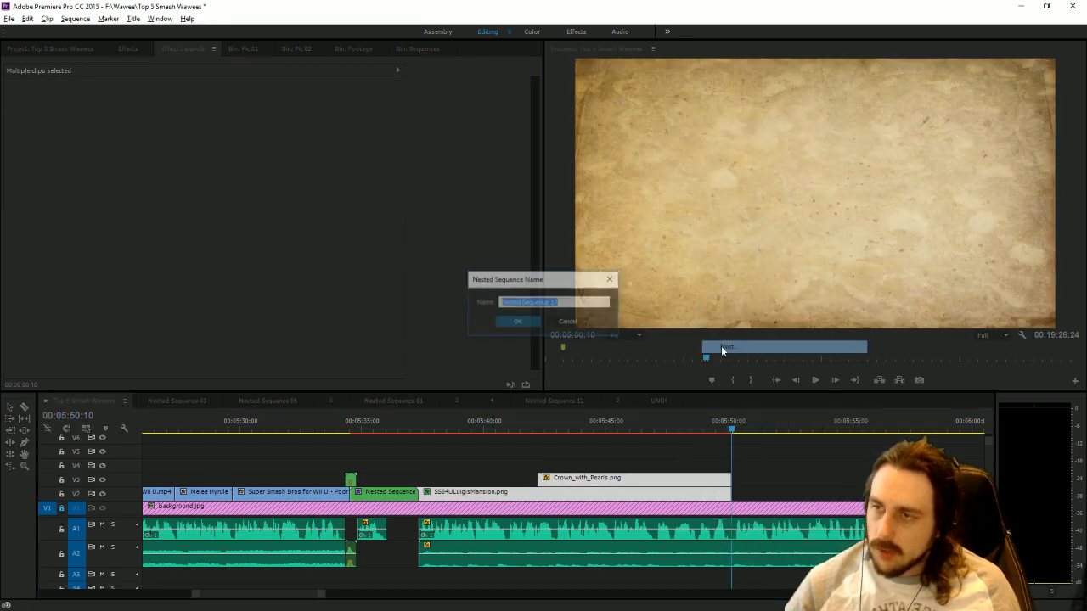
{"action": "left_click", "coordinate": [531, 324]}
Keyframe the new nested sequence's scale from 100 at 00:05:37:54 to about 218 at its last frame.
{"action": "left_click", "coordinate": [462, 493]}
{"action": "left_click_drag", "start_coordinate": [426, 430], "coordinate": [434, 435]}
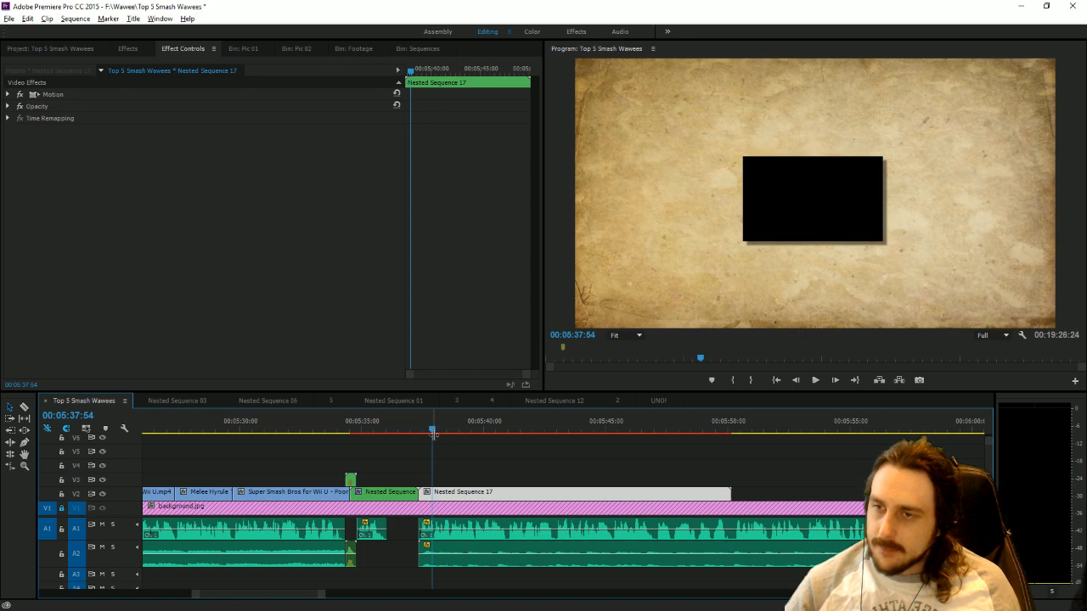
{"action": "left_click", "coordinate": [10, 95]}
{"action": "left_click_drag", "start_coordinate": [470, 73], "coordinate": [819, 117]}
{"action": "key", "text": "Left"}
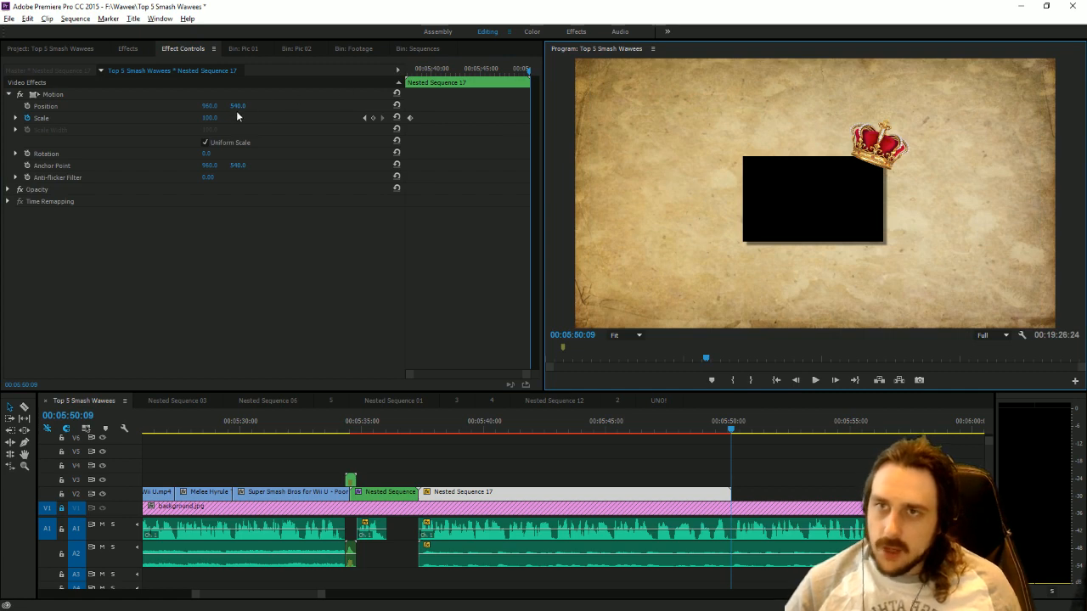
{"action": "left_click_drag", "start_coordinate": [219, 122], "coordinate": [319, 123]}
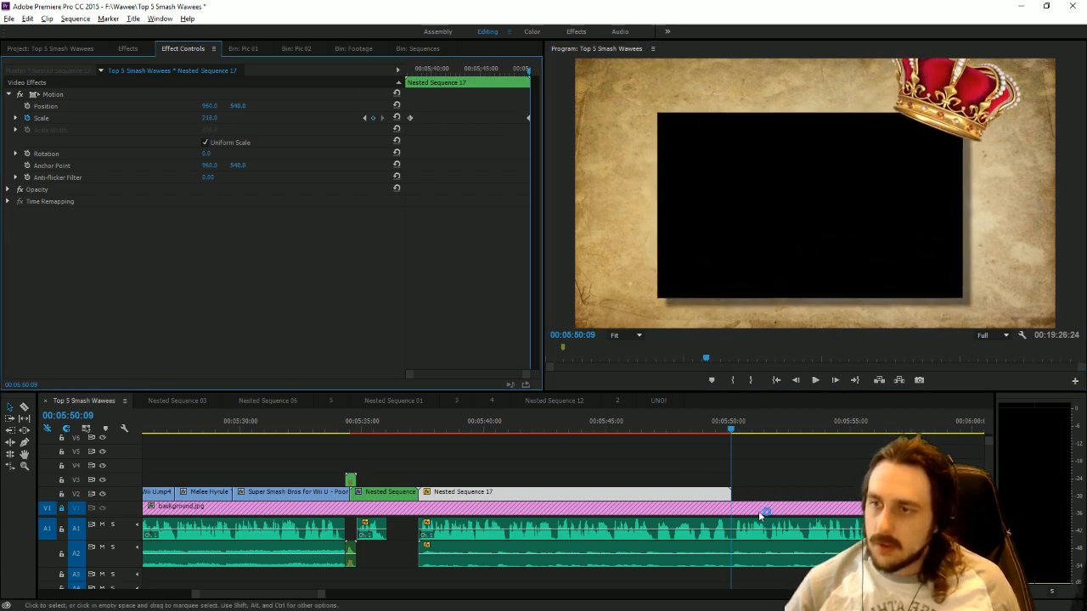
Inside the nested sequence, keyframe the mansion picture's Color Balance Lightness from -100 at 00:00:08:15 to 0 at 00:00:08:29.
{"action": "left_click_drag", "start_coordinate": [594, 435], "coordinate": [626, 439]}
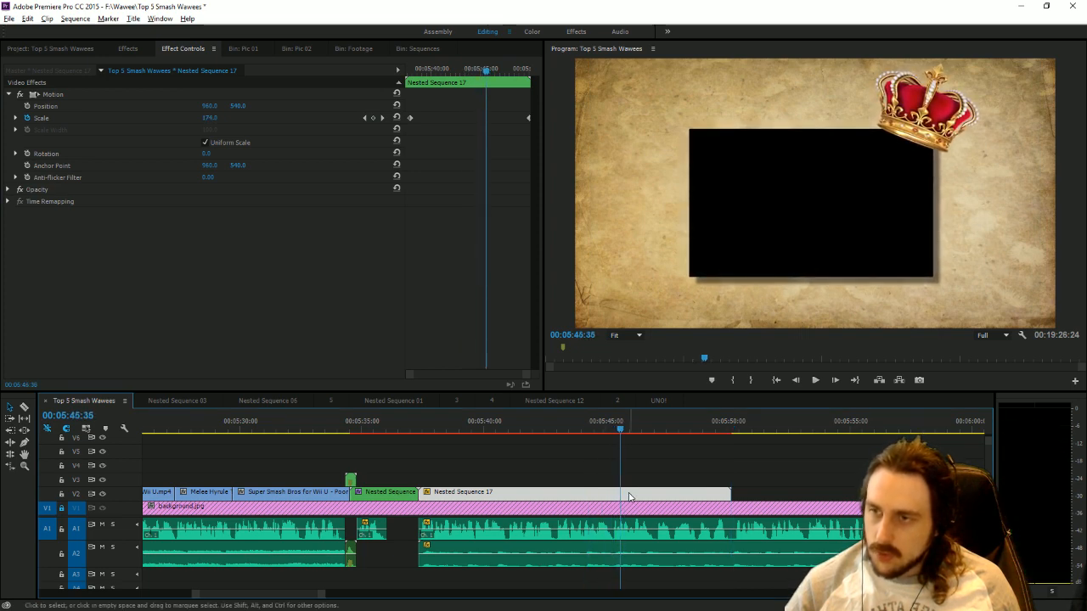
{"action": "double_click", "coordinate": [617, 491]}
{"action": "left_click", "coordinate": [339, 488]}
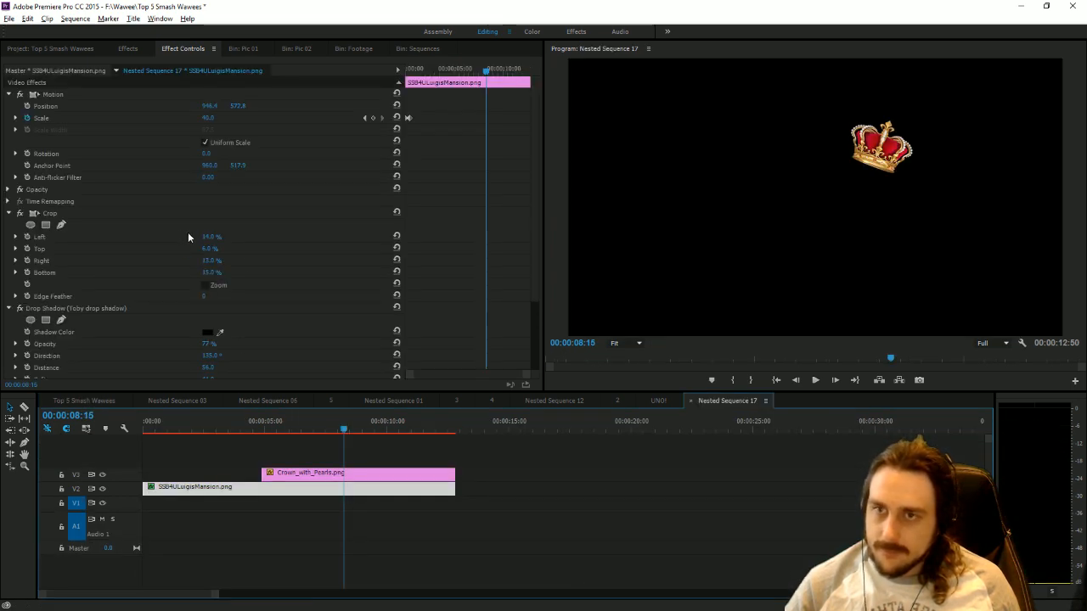
{"action": "scroll", "coordinate": [301, 305], "scroll_direction": "down", "scroll_amount": 2}
{"action": "scroll", "coordinate": [276, 329], "scroll_direction": "down", "scroll_amount": 1}
{"action": "left_click", "coordinate": [25, 348]}
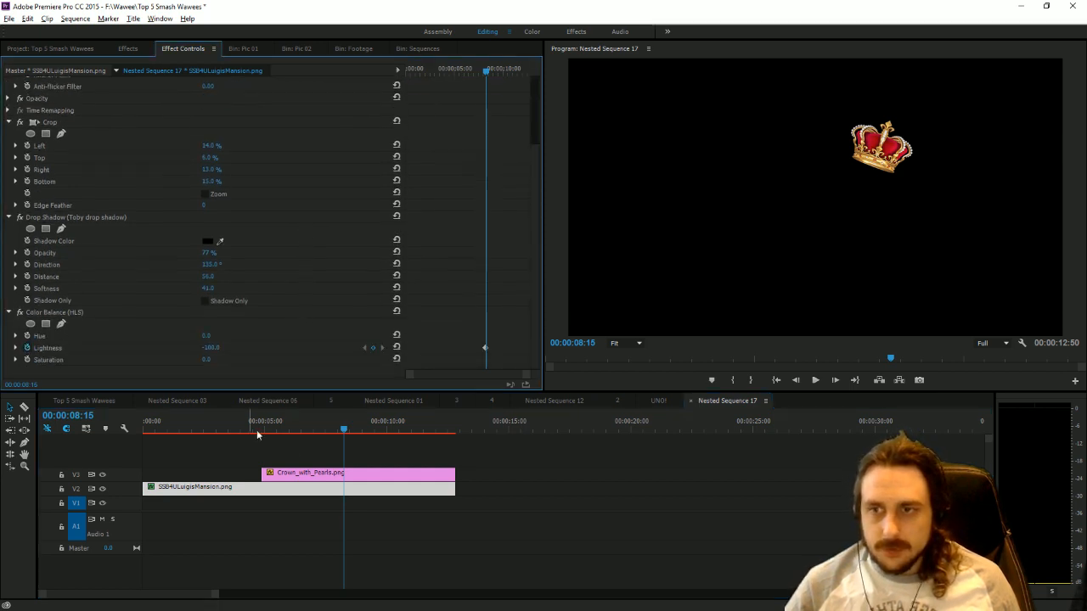
{"action": "left_click_drag", "start_coordinate": [344, 429], "coordinate": [349, 428]}
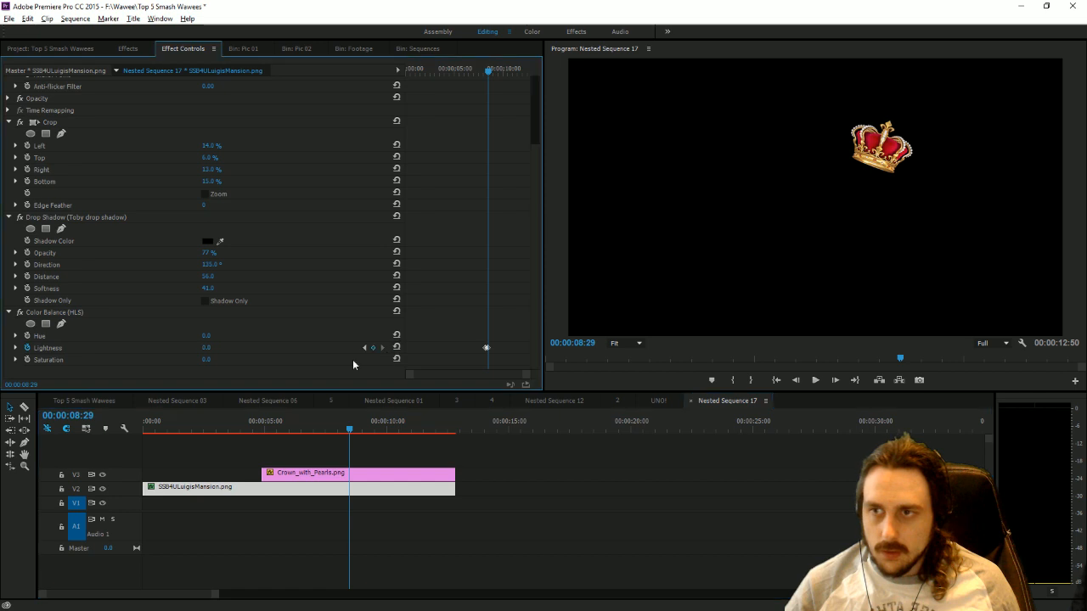
Play the mansion reveal in the Top 5 Smash Wawees sequence and open the Pic 01 bin.
{"action": "left_click", "coordinate": [106, 401]}
{"action": "left_click_drag", "start_coordinate": [575, 430], "coordinate": [654, 473]}
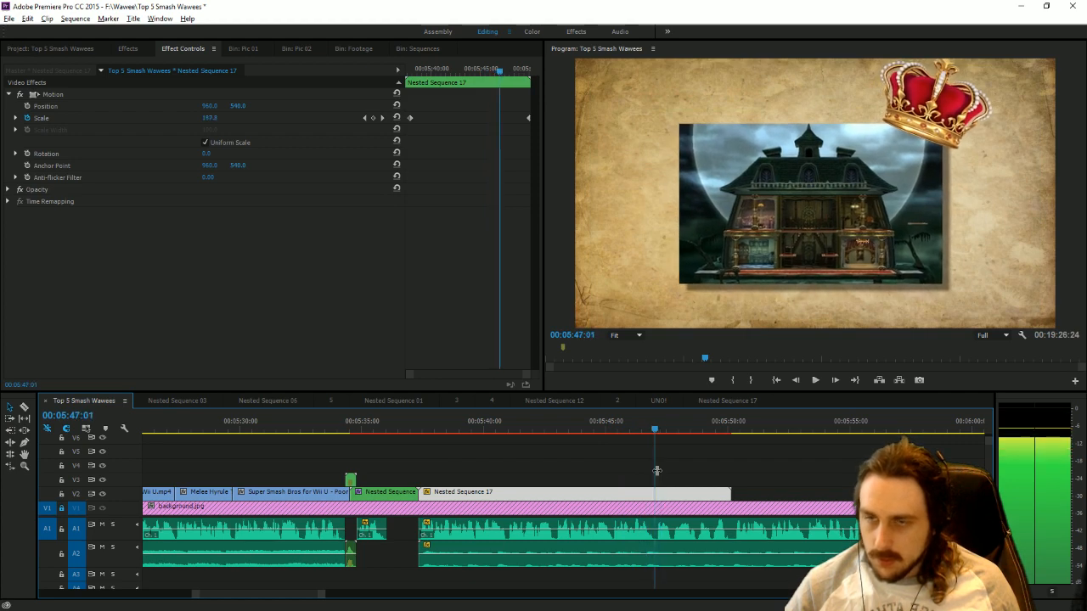
{"action": "left_click", "coordinate": [253, 50]}
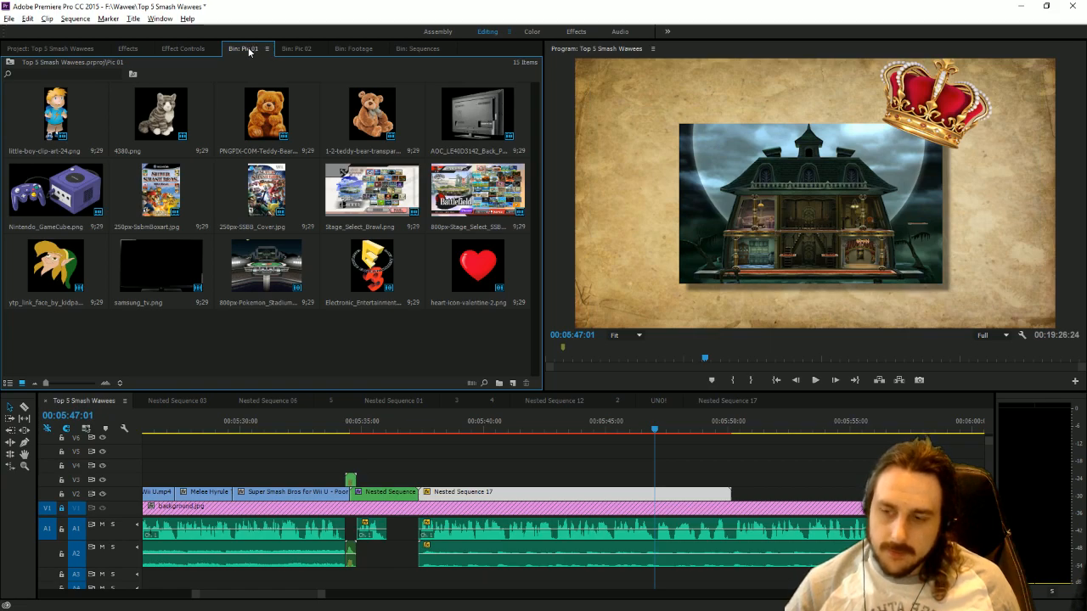
Read the Number 1 section of the top_5_favorite_smash_stages script in WordPad and return to the edit.
{"action": "key", "text": "alt+Tab"}
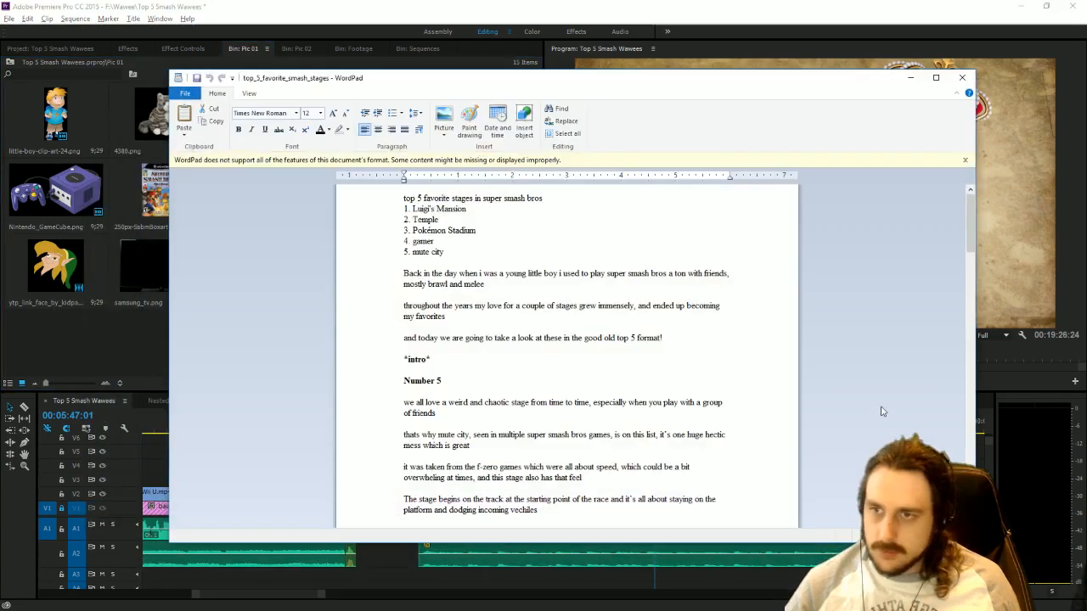
{"action": "scroll", "coordinate": [564, 416], "scroll_direction": "down", "scroll_amount": 8}
{"action": "scroll", "coordinate": [565, 416], "scroll_direction": "down", "scroll_amount": 20}
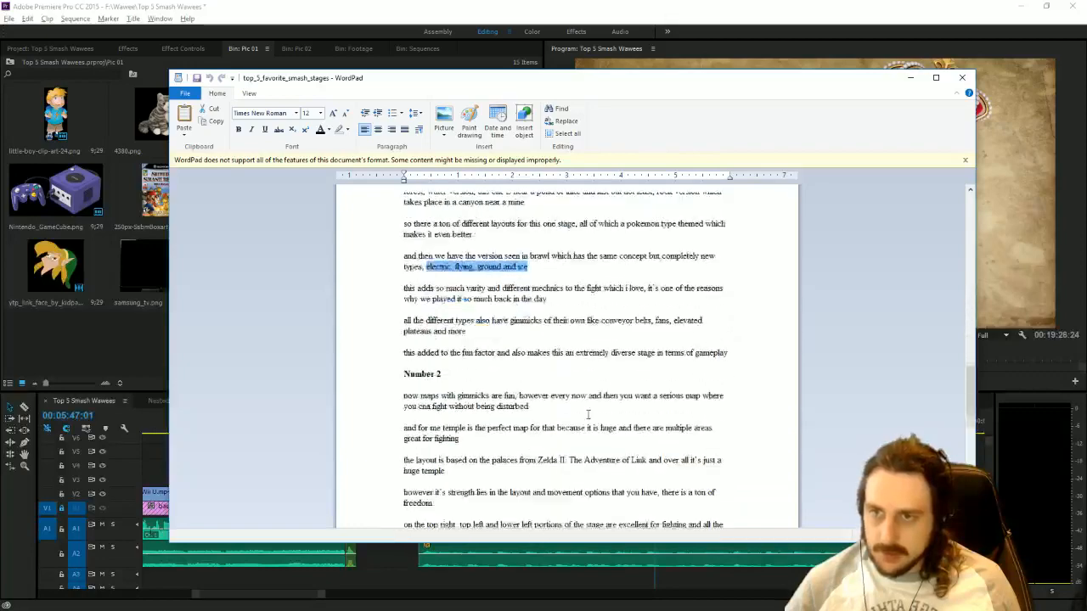
{"action": "scroll", "coordinate": [587, 413], "scroll_direction": "down", "scroll_amount": 3}
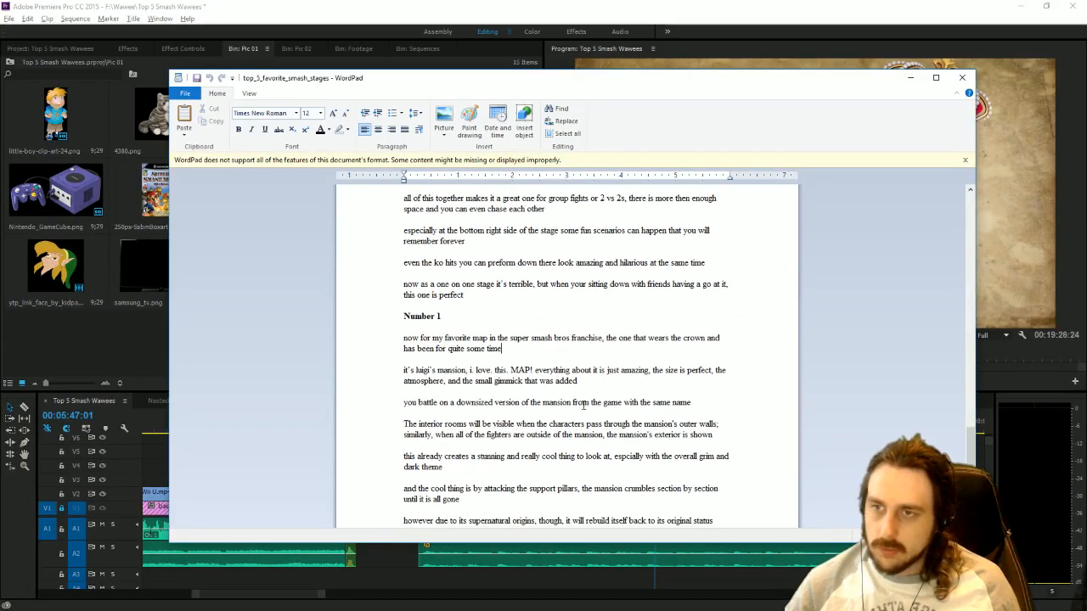
{"action": "left_click", "coordinate": [556, 4]}
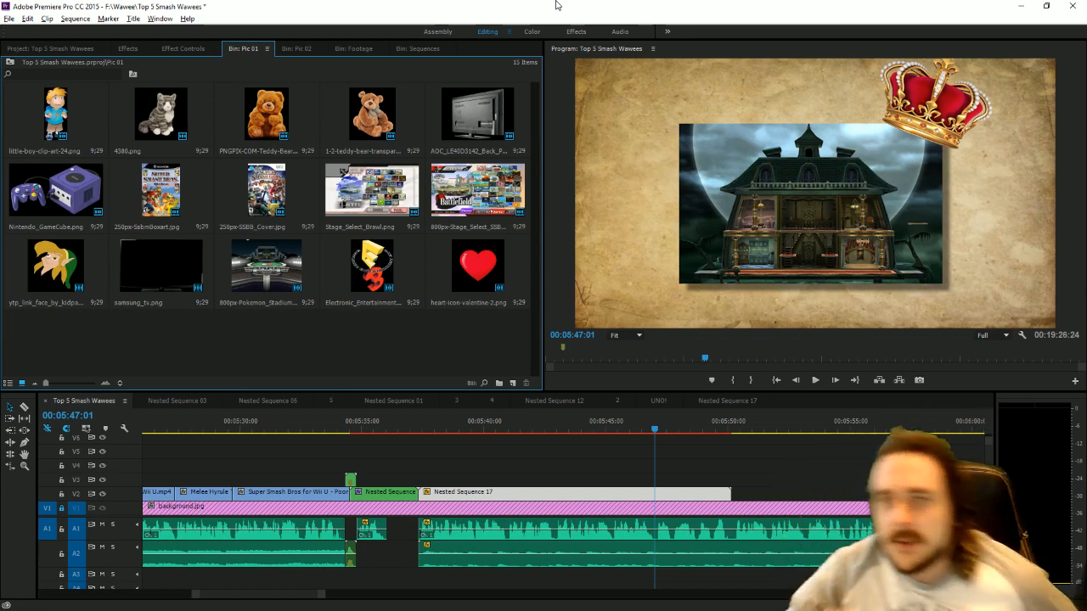
Search the Pictures folder for "joy" and import Wily joy.png into the Pic 02 bin.
{"action": "left_click", "coordinate": [297, 48]}
{"action": "key", "text": "alt+Tab"}
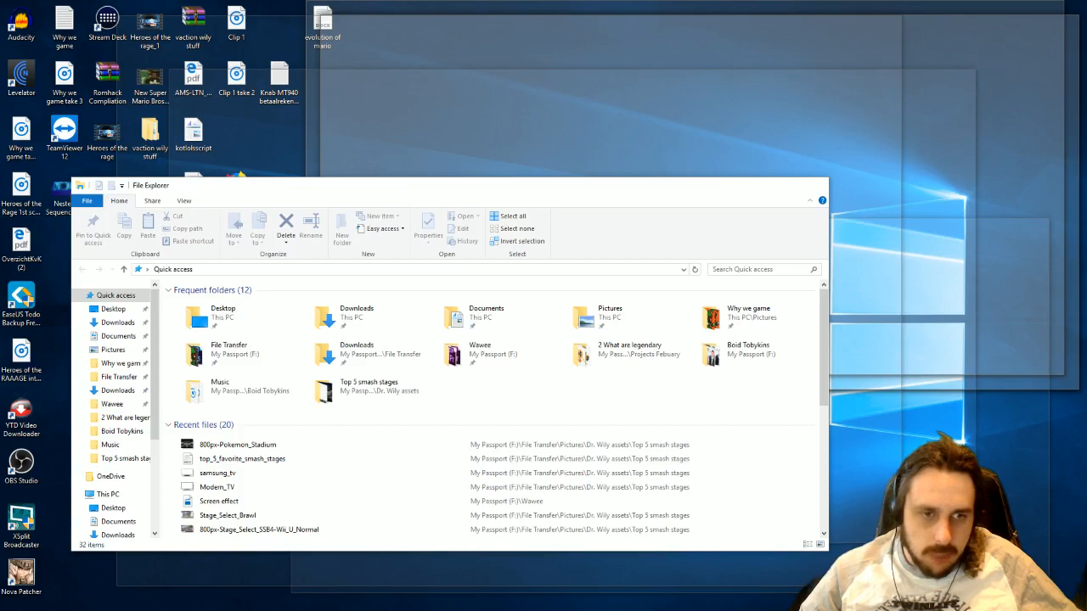
{"action": "key", "text": "alt+Tab"}
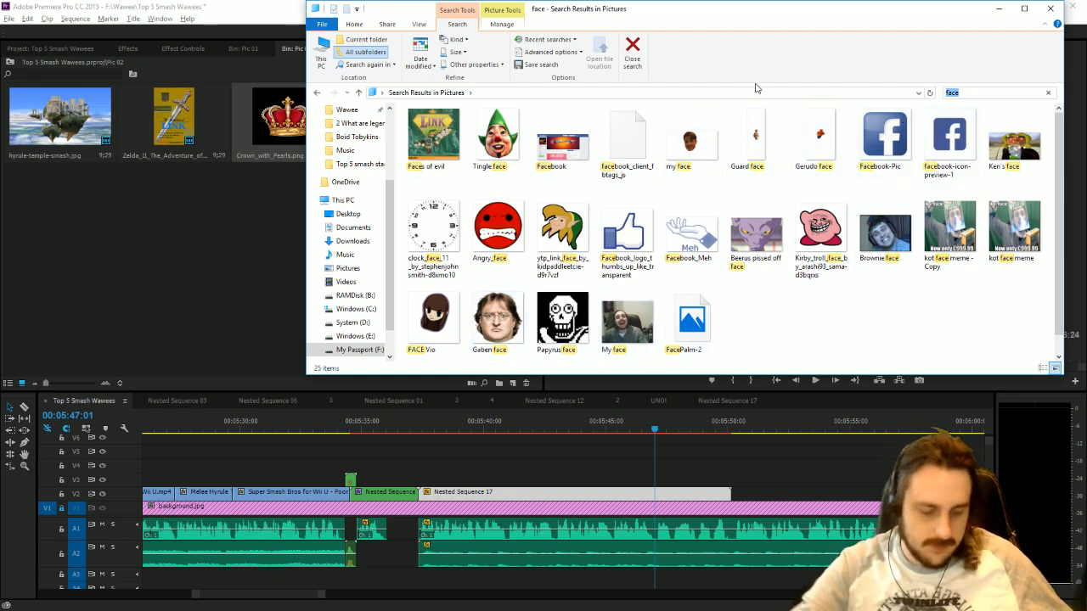
{"action": "key", "text": "BackSpace"}
{"action": "key", "text": "BackSpace"}
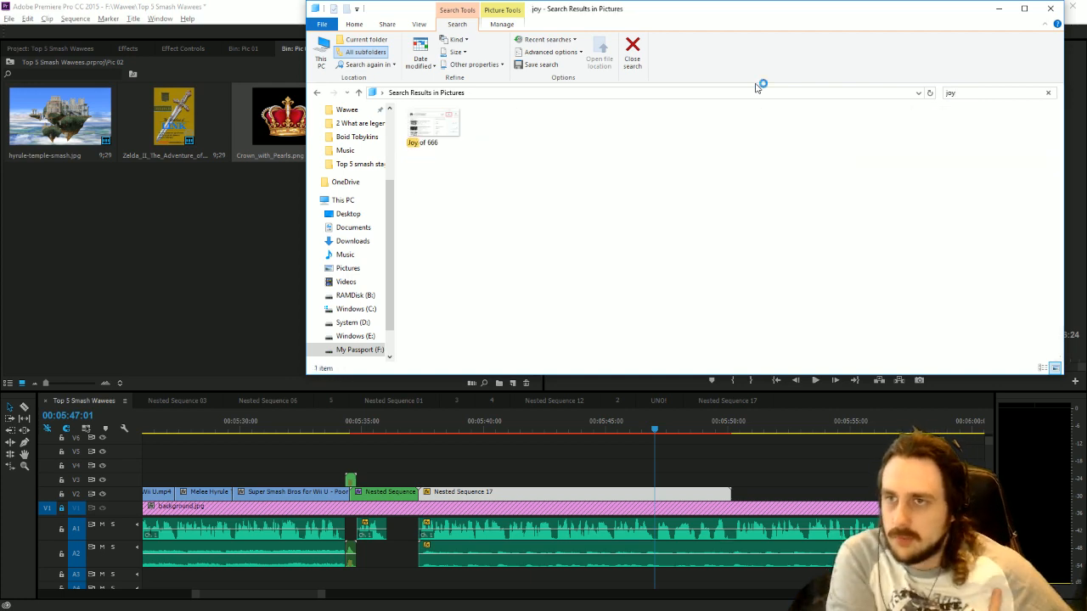
{"action": "left_click_drag", "start_coordinate": [432, 143], "coordinate": [77, 252]}
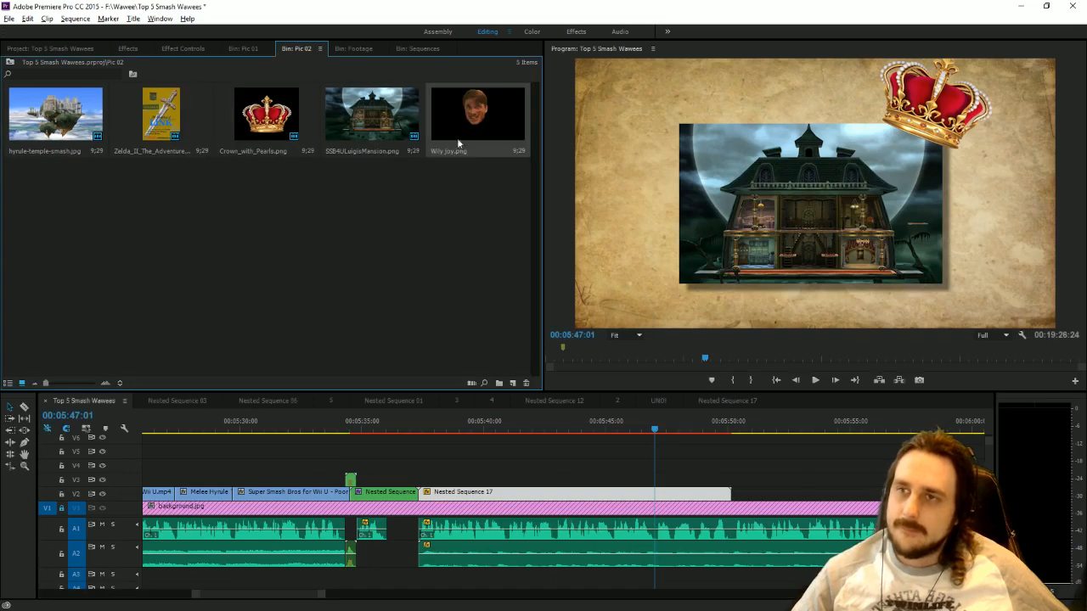
Place Wily joy.png on V3 at 00:05:47:01, scale it down to about 70 and position it over the mansion's centre.
{"action": "left_click_drag", "start_coordinate": [457, 138], "coordinate": [667, 482]}
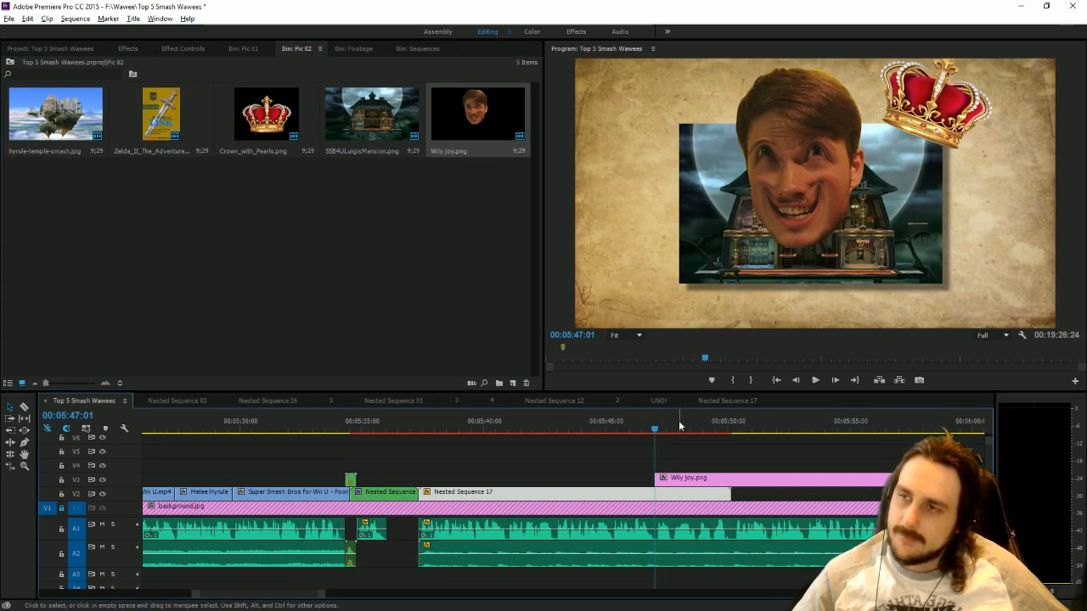
{"action": "left_click", "coordinate": [805, 208]}
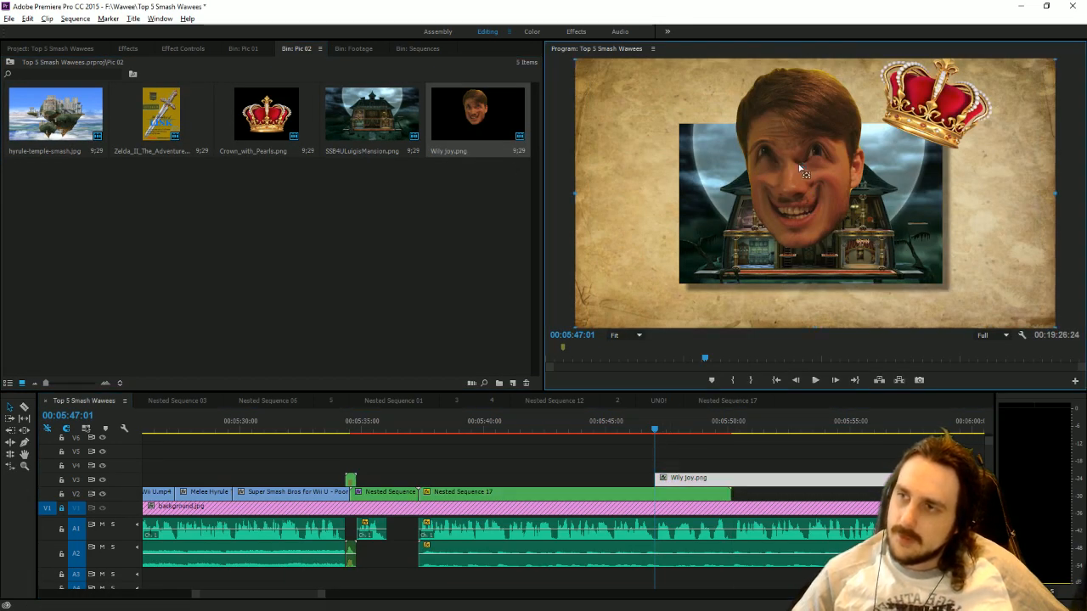
{"action": "left_click_drag", "start_coordinate": [807, 185], "coordinate": [986, 253]}
{"action": "left_click_drag", "start_coordinate": [988, 142], "coordinate": [1011, 192]}
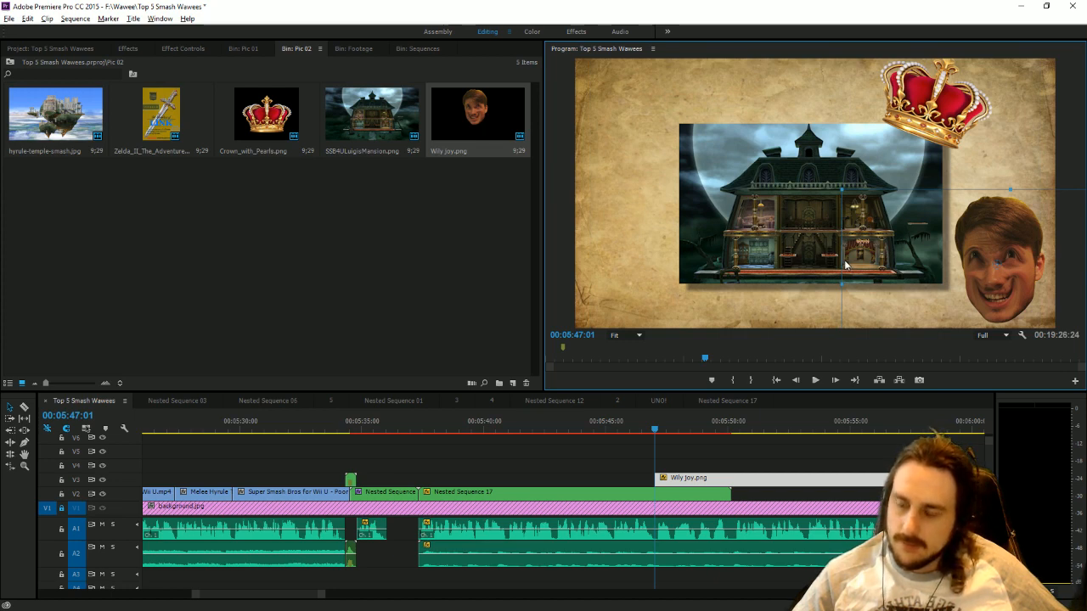
{"action": "left_click_drag", "start_coordinate": [940, 304], "coordinate": [780, 247]}
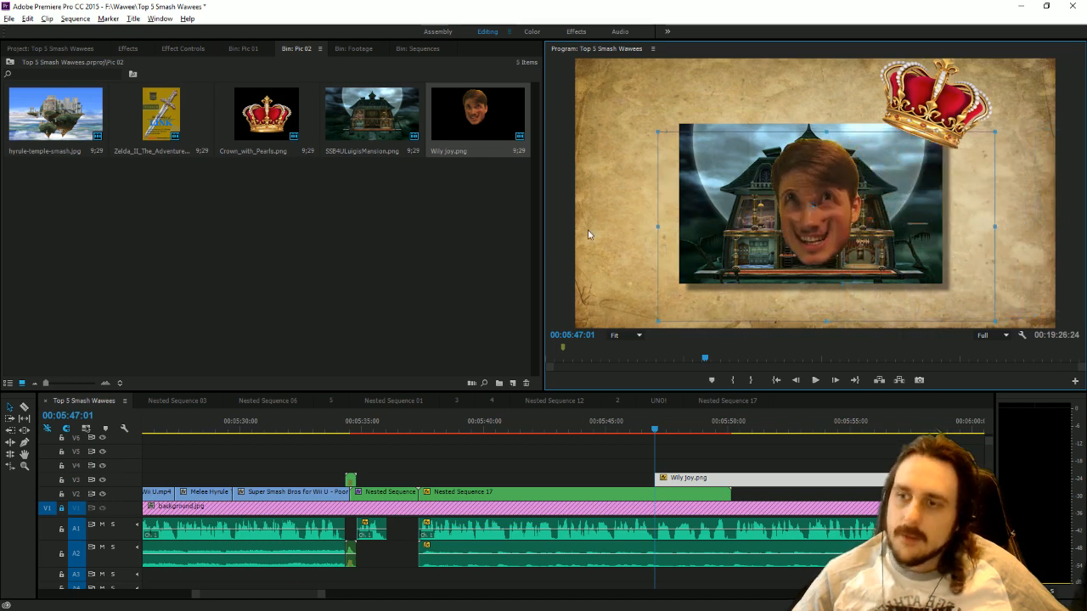
Keyframe Wily joy.png's scale from 0 at 00:05:47:01 to about 70 at 00:05:47:23 and play the pop-in.
{"action": "left_click", "coordinate": [183, 51]}
{"action": "left_click", "coordinate": [9, 94]}
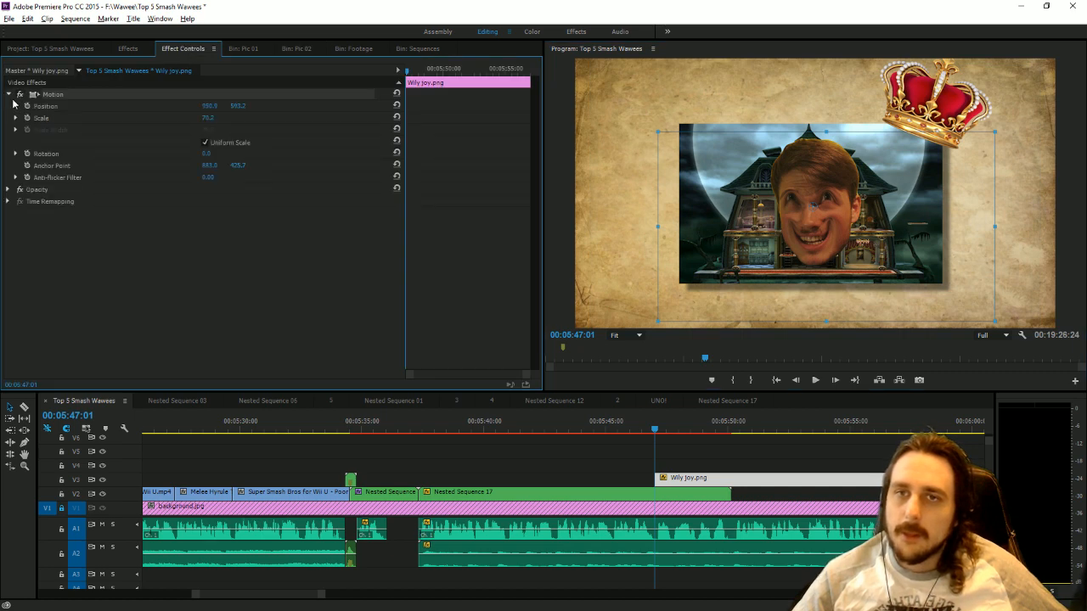
{"action": "left_click", "coordinate": [27, 118]}
{"action": "left_click_drag", "start_coordinate": [653, 435], "coordinate": [663, 435]}
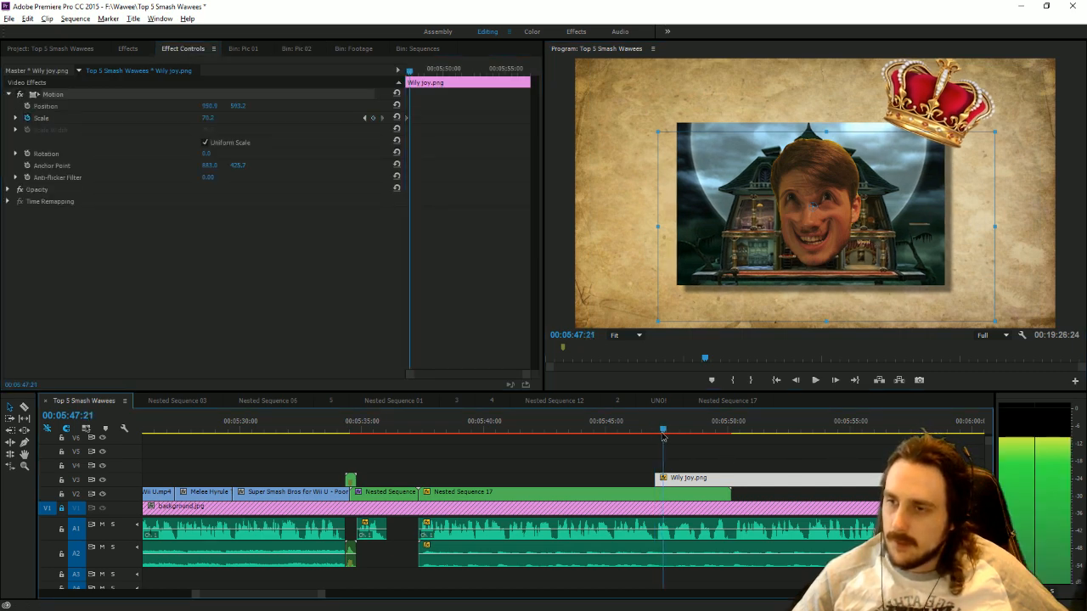
{"action": "left_click", "coordinate": [364, 118]}
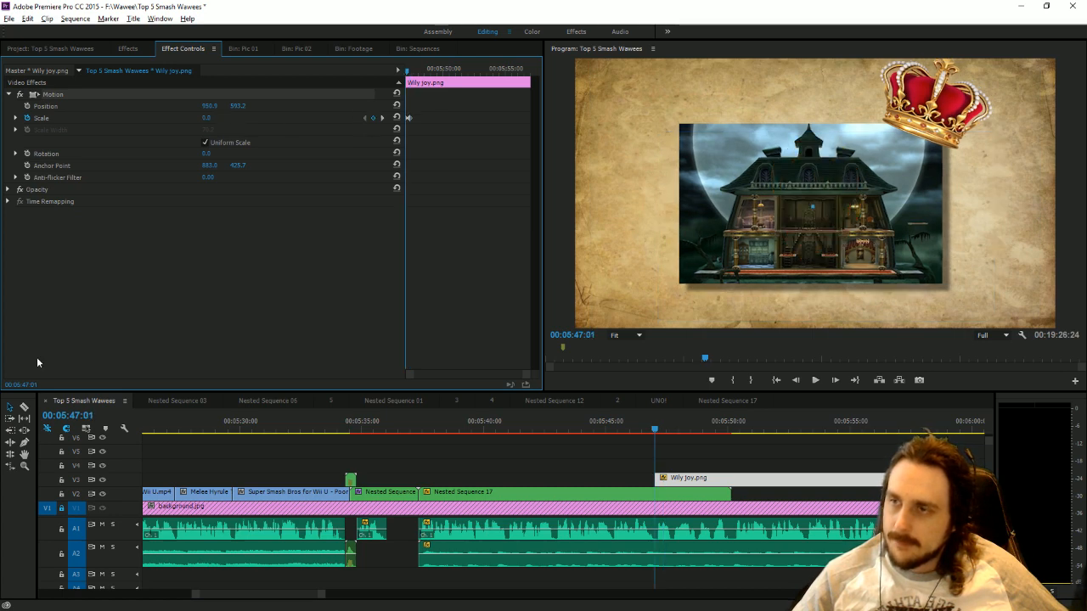
{"action": "left_click", "coordinate": [814, 381]}
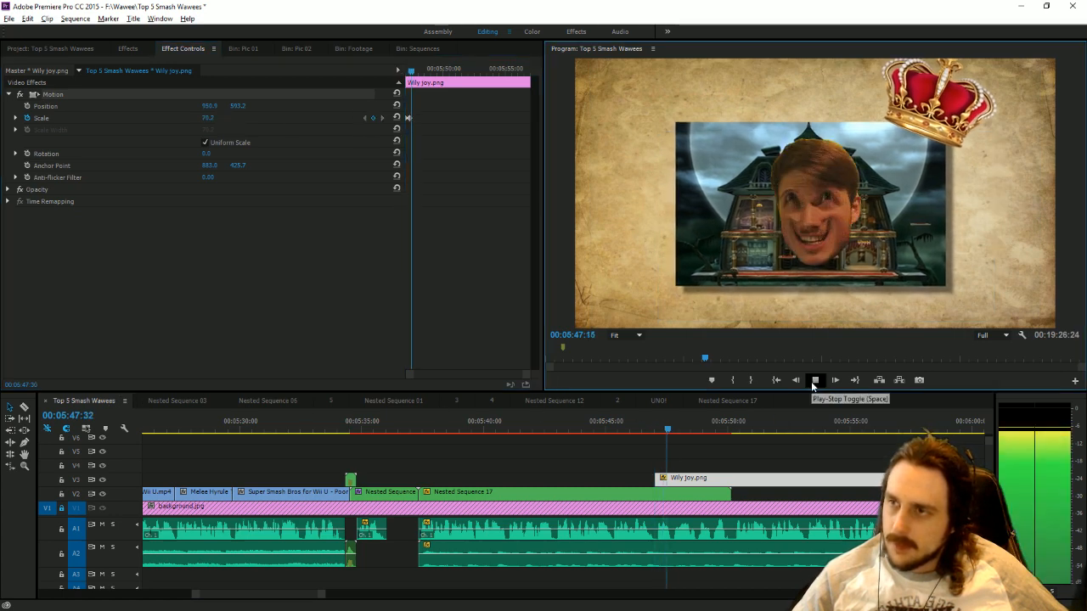
Add a holding scale keyframe to Wily joy.png at 00:05:47:47 and enlarge it to about 131 at 00:05:48:13.
{"action": "left_click", "coordinate": [675, 429]}
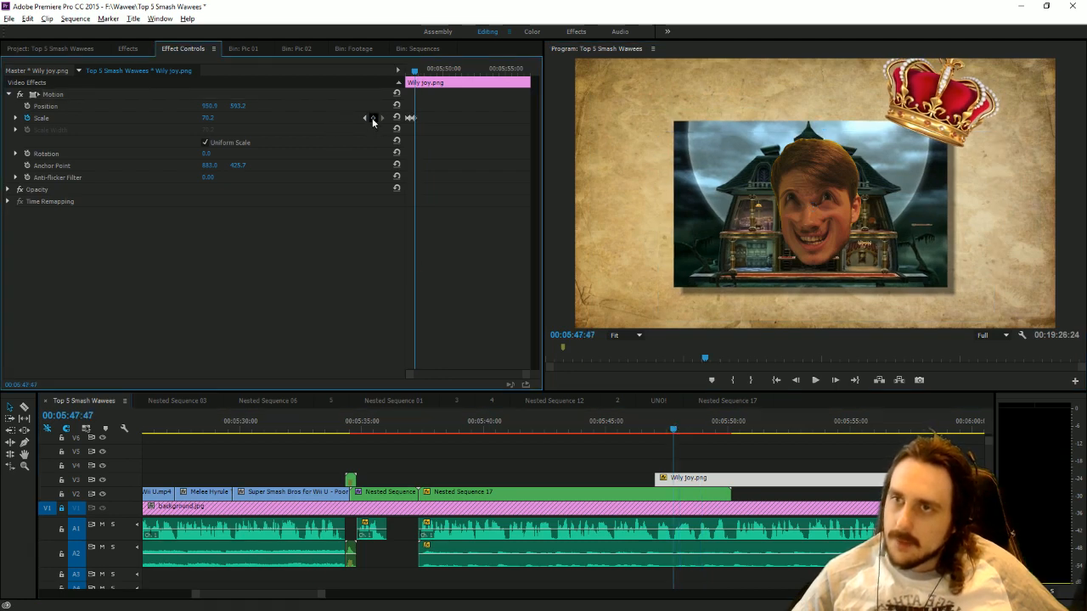
{"action": "left_click", "coordinate": [681, 430]}
{"action": "left_click_drag", "start_coordinate": [682, 431], "coordinate": [685, 431]}
{"action": "left_click_drag", "start_coordinate": [209, 118], "coordinate": [236, 118]}
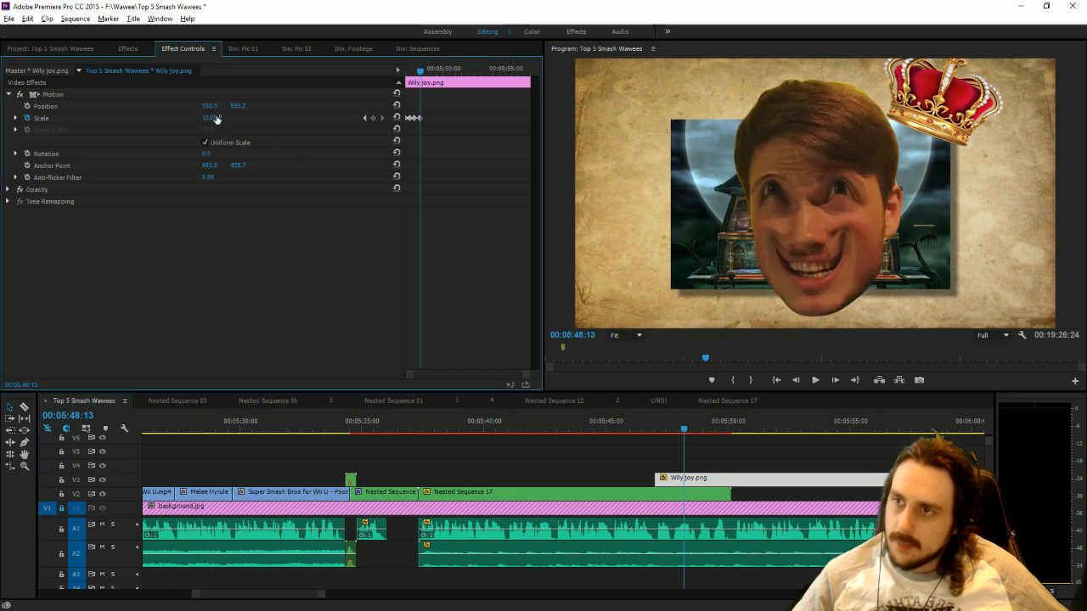
Add a holding scale keyframe to Wily joy.png at 00:05:48:51 and enlarge it to 179.2 at 00:05:49:06.
{"action": "left_click_drag", "start_coordinate": [651, 432], "coordinate": [696, 431]}
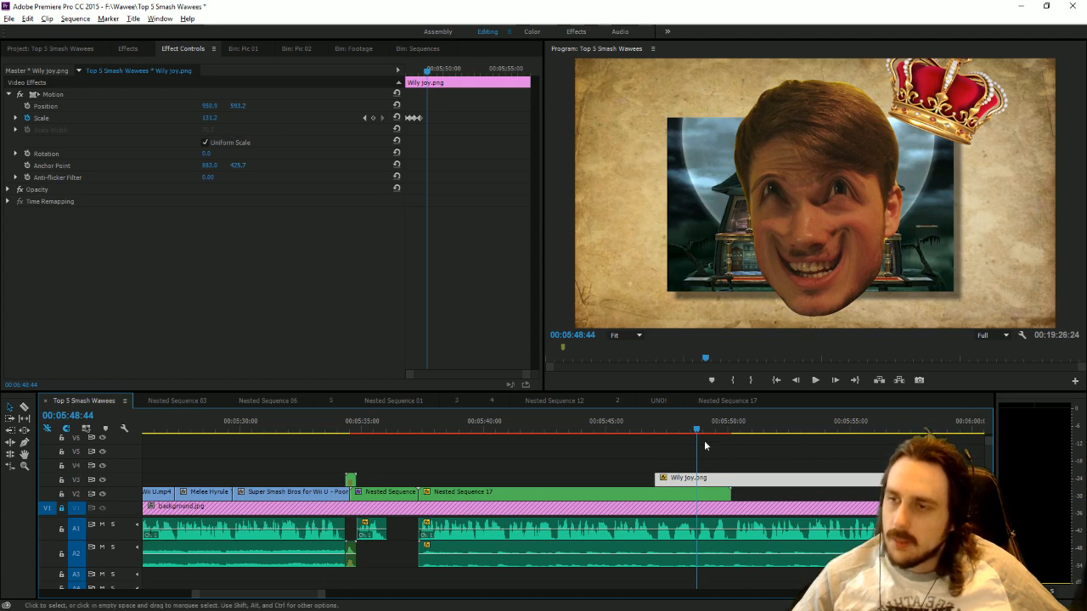
{"action": "left_click_drag", "start_coordinate": [671, 431], "coordinate": [699, 441]}
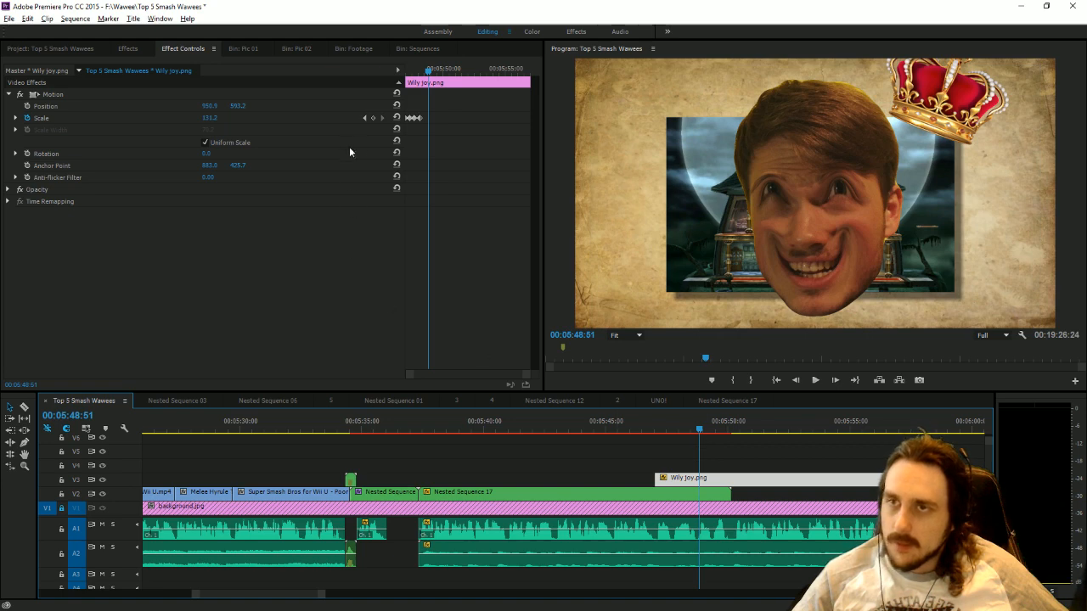
{"action": "left_click", "coordinate": [372, 118]}
{"action": "left_click", "coordinate": [707, 433]}
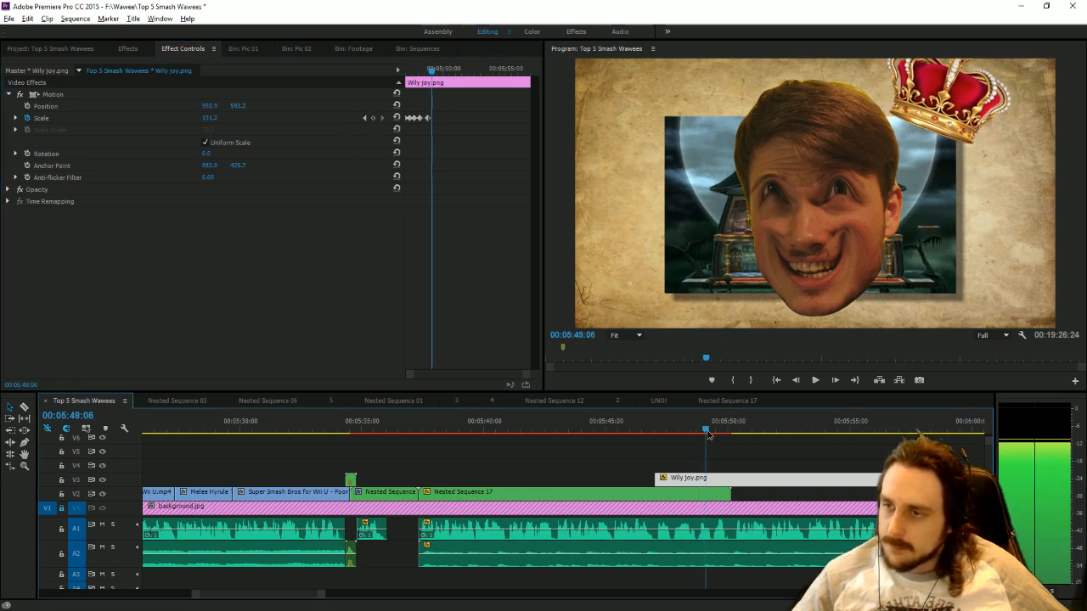
{"action": "left_click_drag", "start_coordinate": [209, 118], "coordinate": [250, 118]}
Add a holding scale keyframe to Wily joy.png at 00:05:49:27 and enlarge it to 299.2 at 00:05:49:41.
{"action": "left_click", "coordinate": [717, 431]}
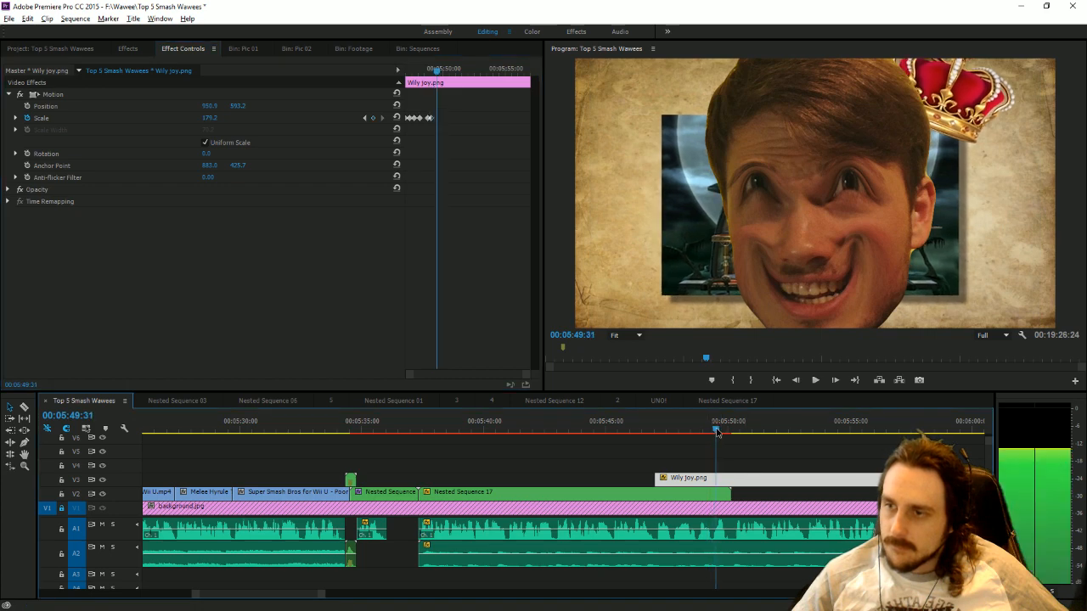
{"action": "left_click_drag", "start_coordinate": [717, 432], "coordinate": [715, 432]}
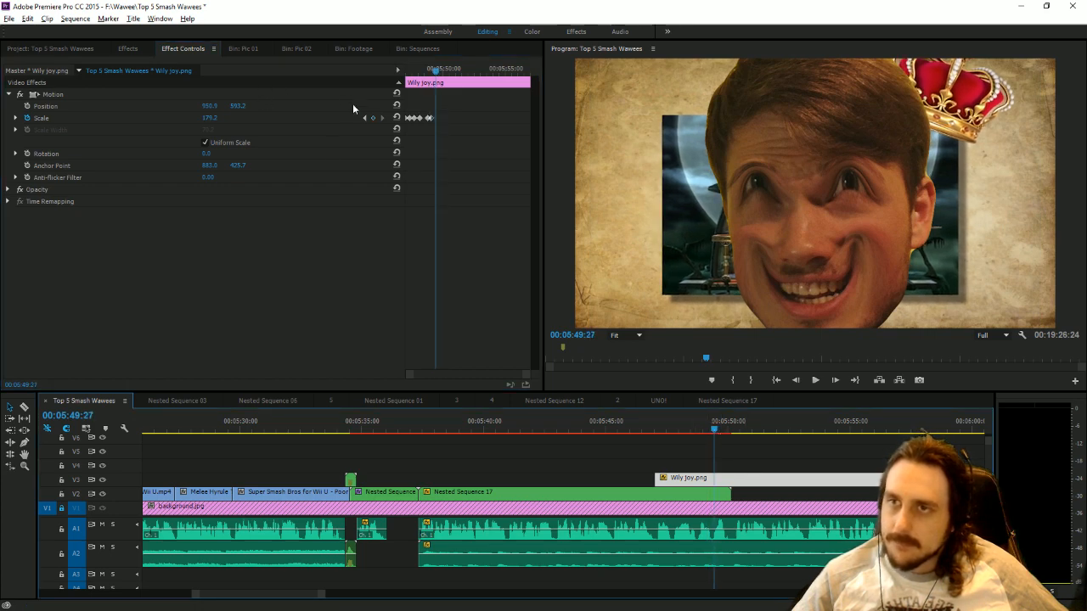
{"action": "left_click", "coordinate": [375, 119]}
{"action": "left_click", "coordinate": [720, 431]}
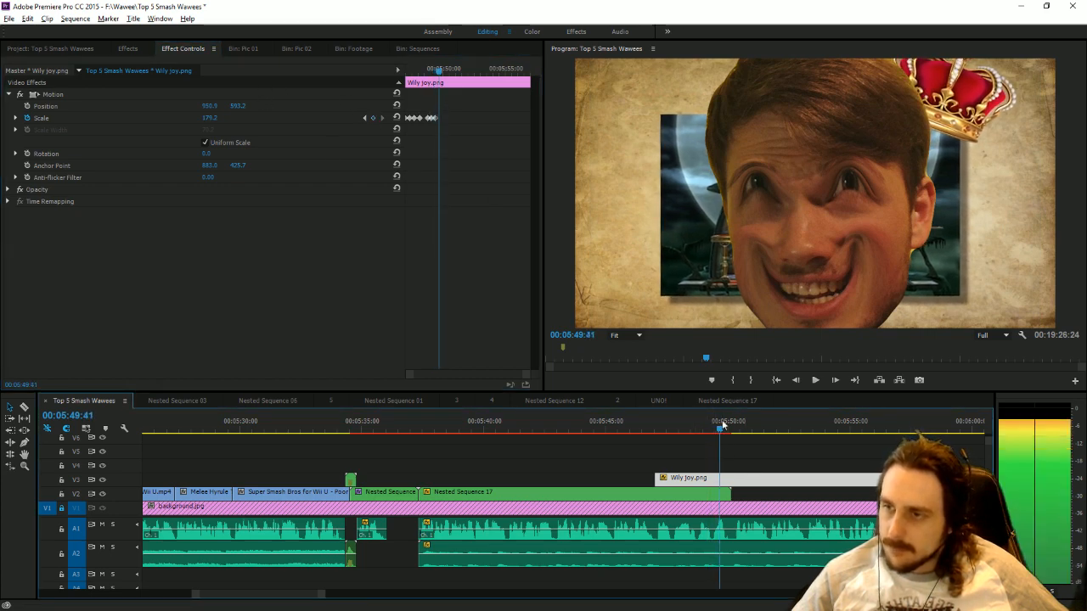
{"action": "left_click_drag", "start_coordinate": [210, 118], "coordinate": [311, 118]}
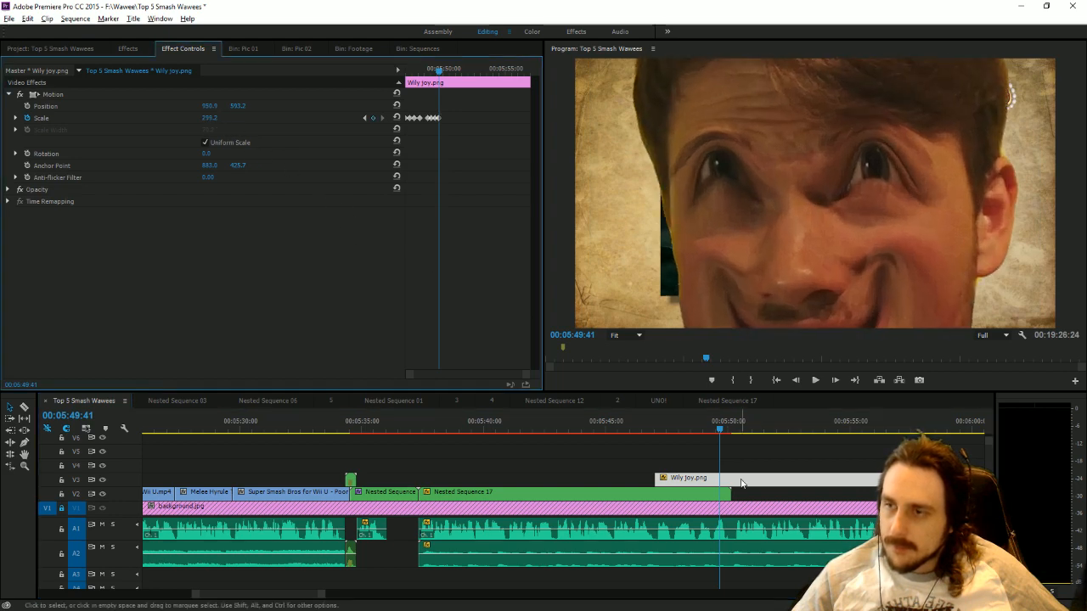
Trim the Wily joy.png clip to end together with Nested Sequence 17 and save the project.
{"action": "left_click", "coordinate": [817, 381]}
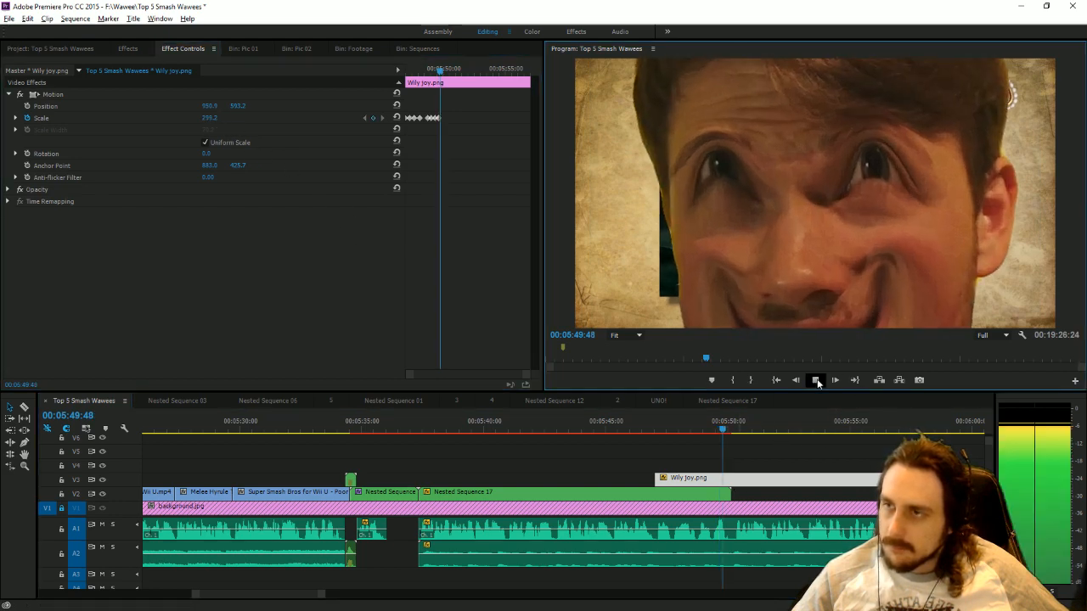
{"action": "left_click", "coordinate": [820, 383]}
{"action": "left_click_drag", "start_coordinate": [900, 478], "coordinate": [735, 467]}
{"action": "left_click_drag", "start_coordinate": [675, 435], "coordinate": [764, 459]}
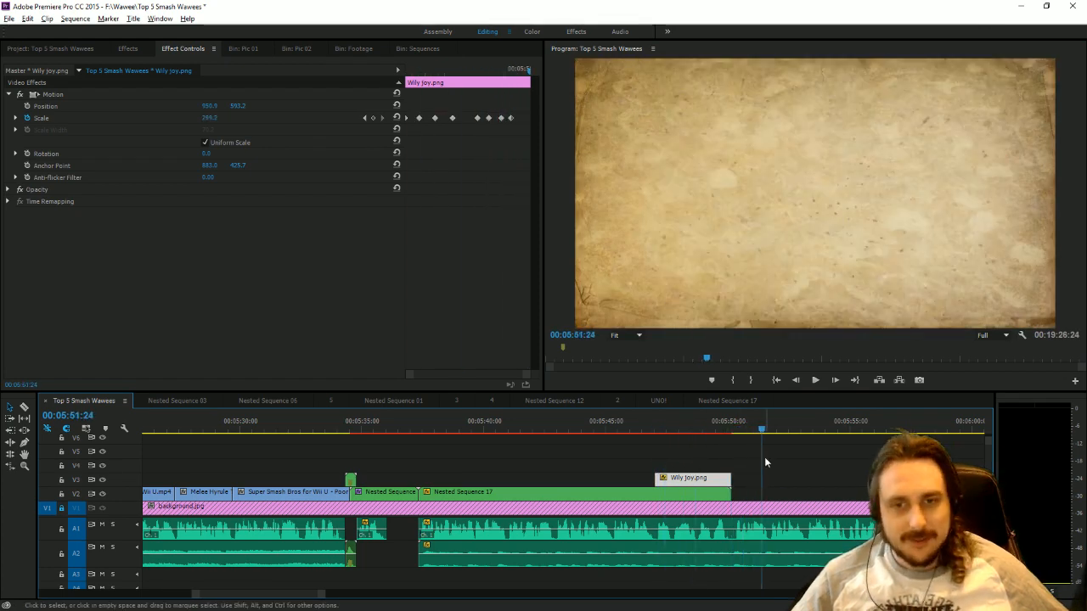
{"action": "key", "text": "ctrl+s"}
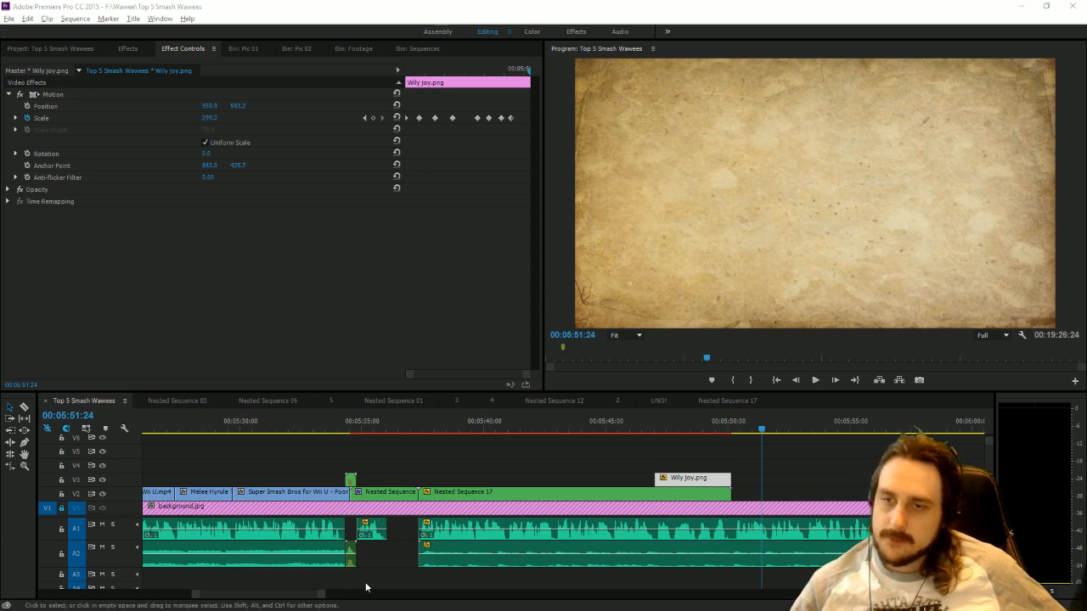
Delete the leftover Super Smash Bros for Wii U - Poor Kirby clip on V2 after 00:15:00:00.
{"action": "left_click_drag", "start_coordinate": [323, 596], "coordinate": [850, 597]}
{"action": "left_click_drag", "start_coordinate": [651, 433], "coordinate": [658, 435]}
{"action": "left_click", "coordinate": [765, 493]}
{"action": "key", "text": "Delete"}
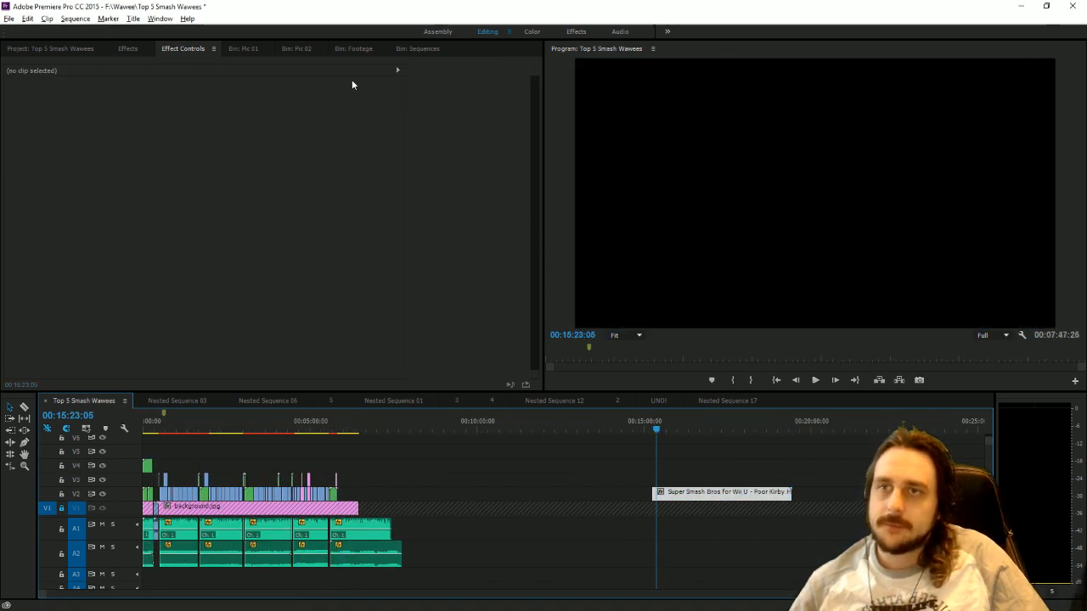
Show the Footage bin, unlock track V1 and extend background.jpg to the end of the last A1 audio clip.
{"action": "left_click", "coordinate": [351, 49]}
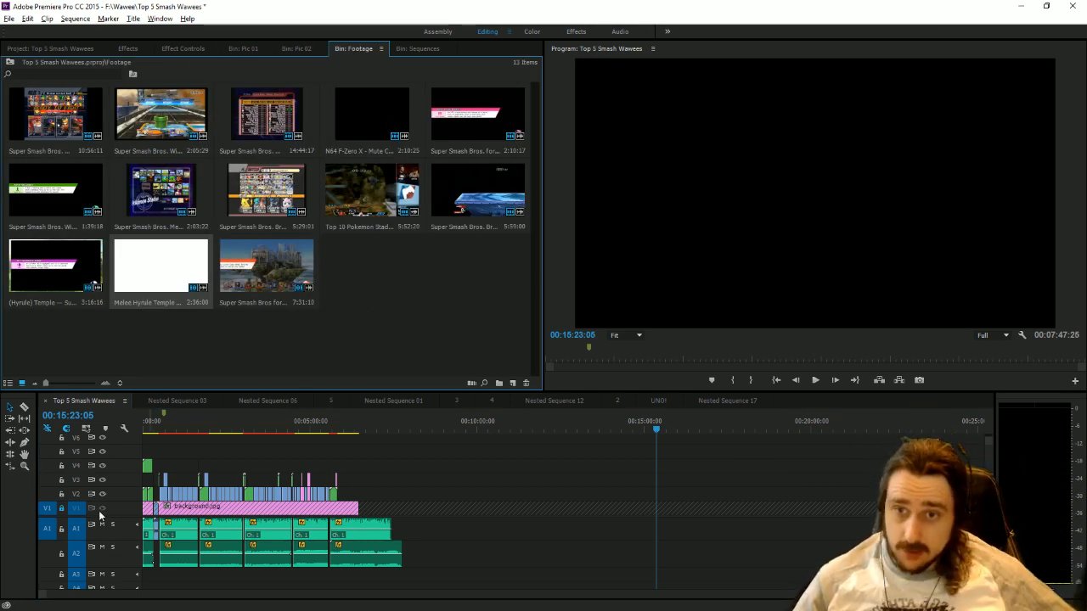
{"action": "left_click", "coordinate": [63, 513]}
{"action": "left_click_drag", "start_coordinate": [359, 509], "coordinate": [392, 510]}
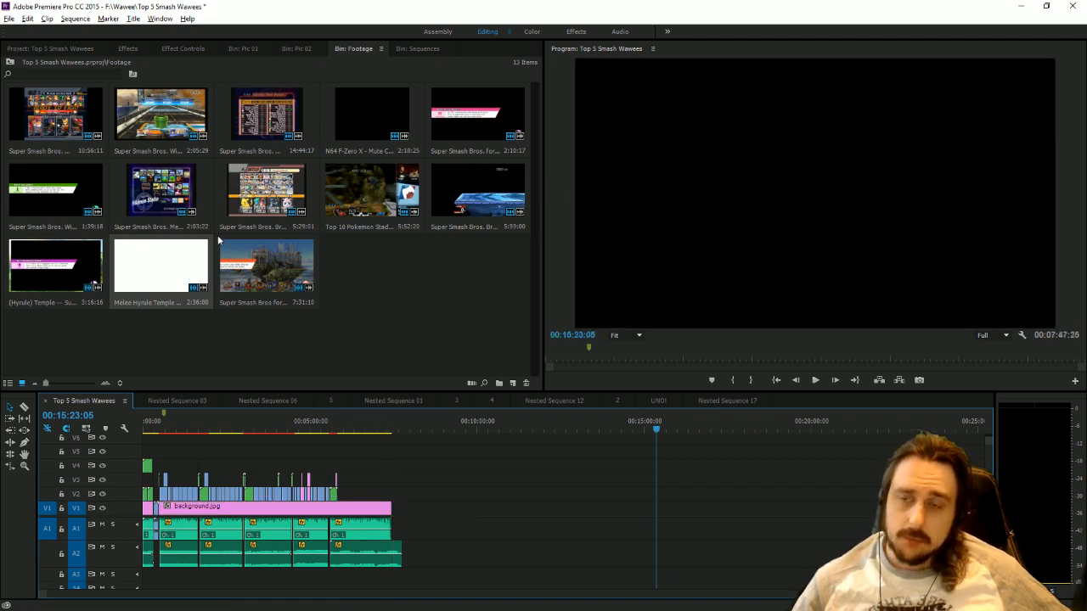
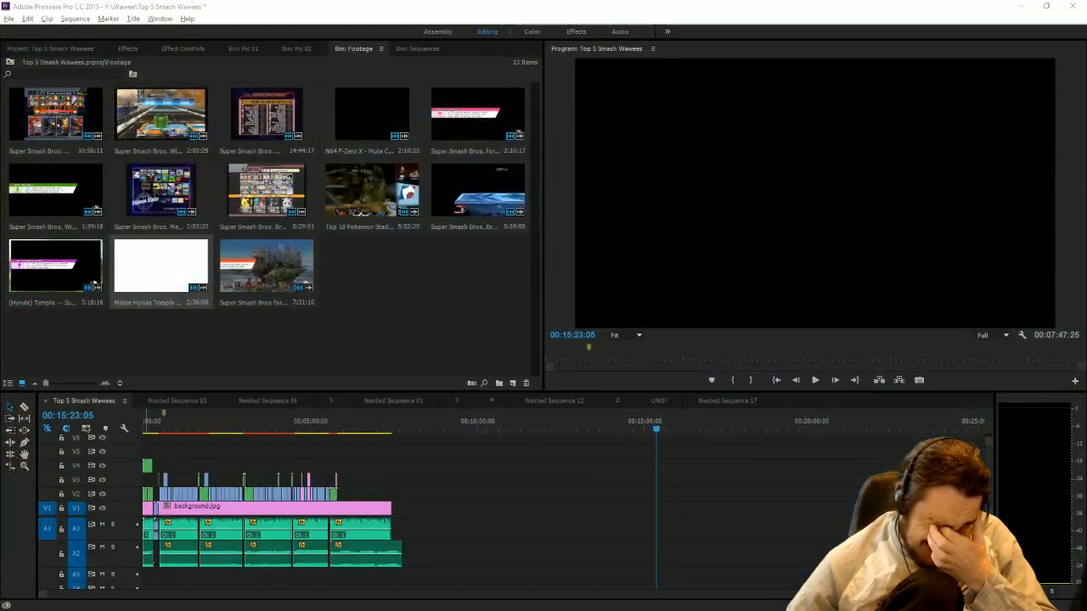
Switch to the Chrome browser, open YouTube and search for "luigi mansion smash stage".
{"action": "left_click", "coordinate": [488, 476]}
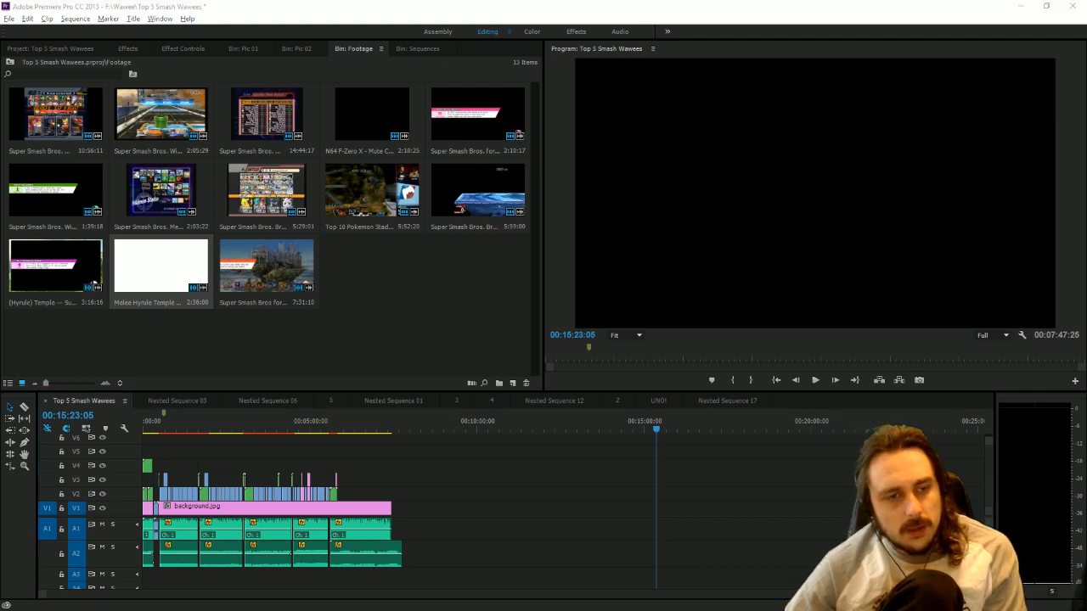
{"action": "key", "text": "alt+Tab"}
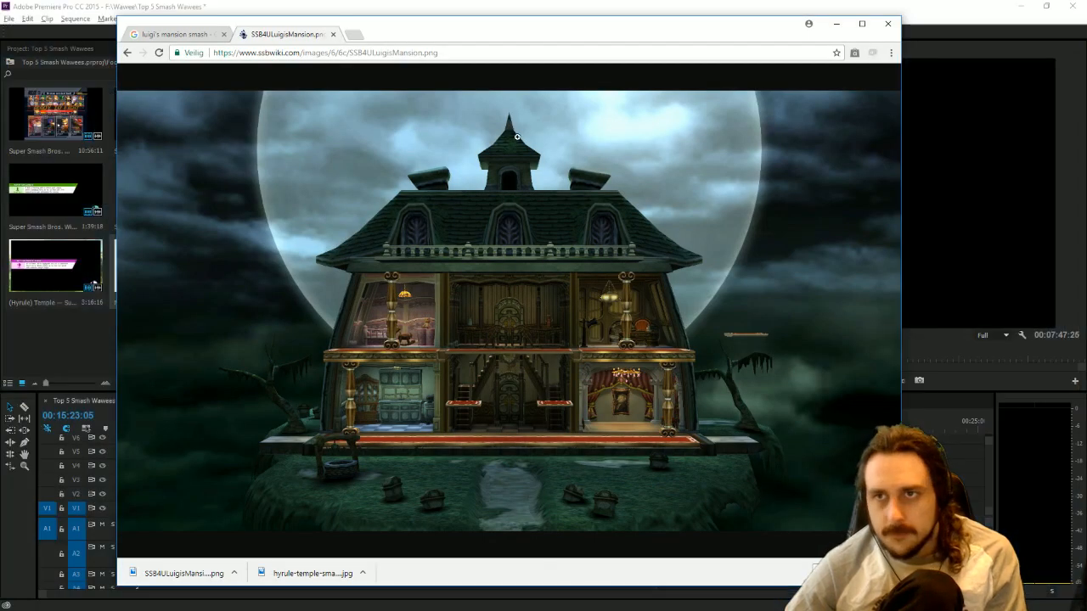
{"action": "left_click", "coordinate": [341, 55]}
{"action": "type", "text": "y"}
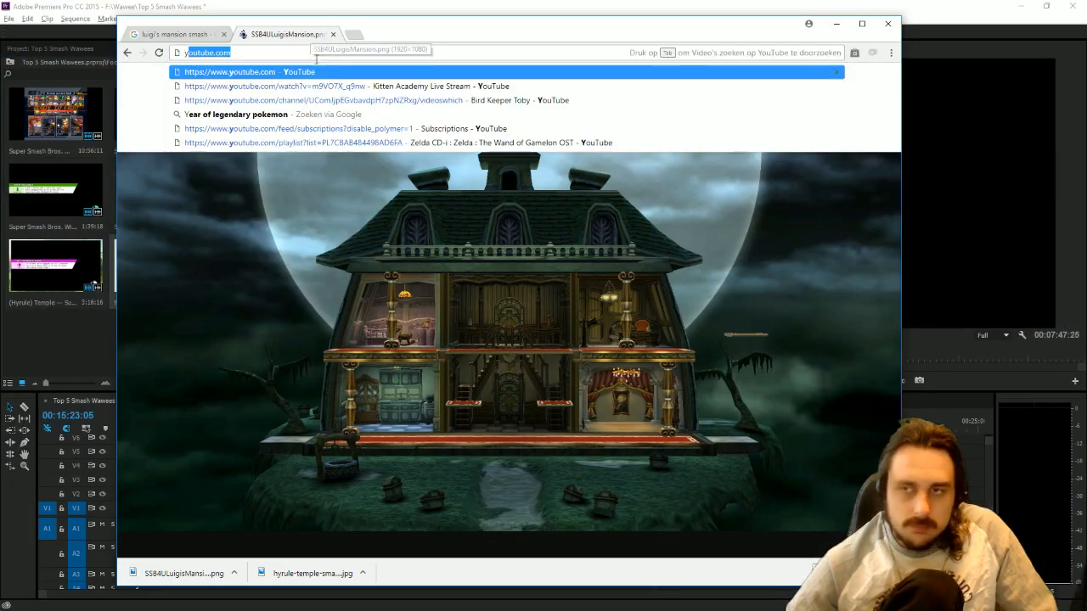
{"action": "left_click", "coordinate": [322, 73]}
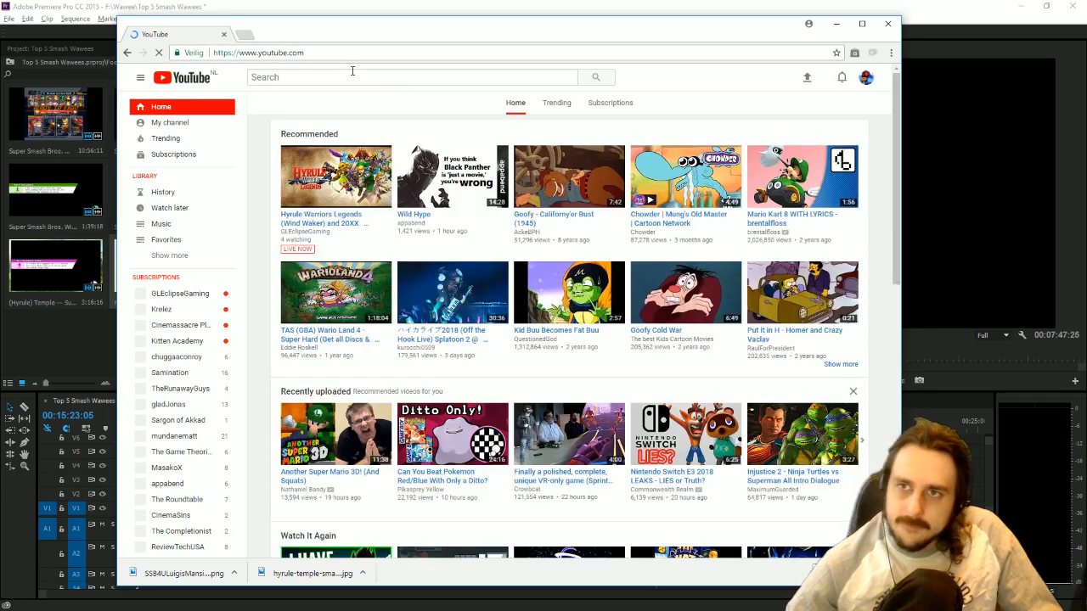
{"action": "left_click", "coordinate": [353, 72]}
{"action": "type", "text": "luigi mansion"}
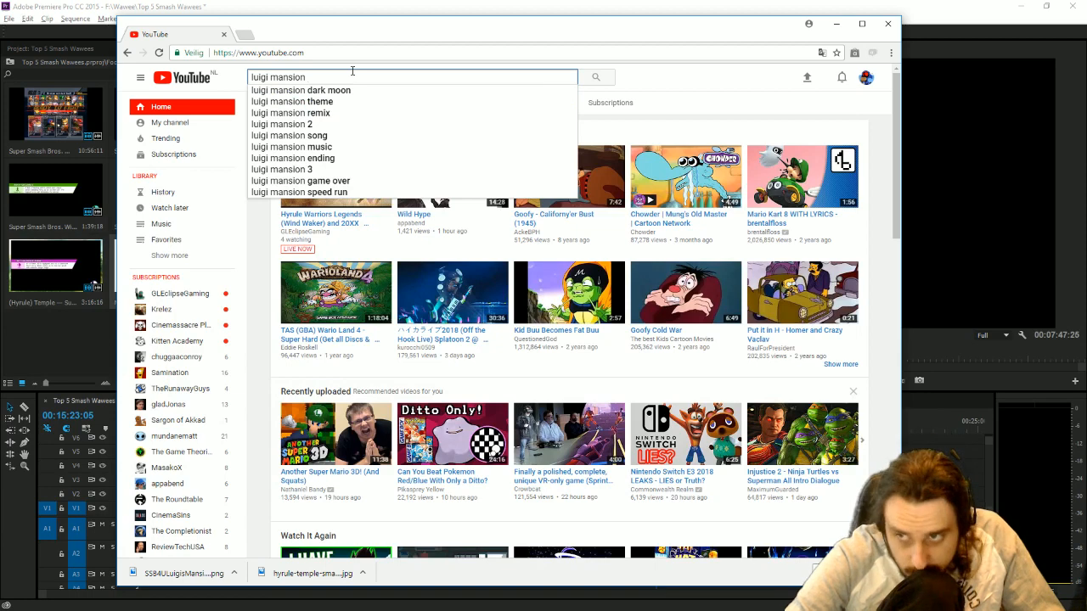
{"action": "type", "text": " smash stage"}
{"action": "key", "text": "Return"}
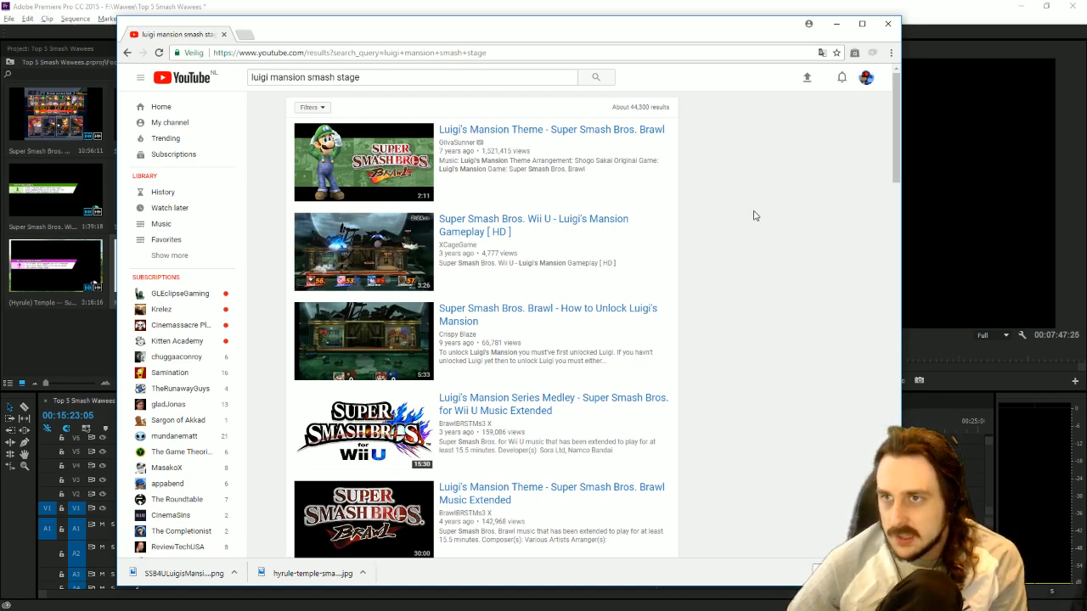
Open the results "Super Smash Bros. Wii U - Luigi's Mansion Gameplay [ HD ]" and "8 Player Smash Luigi's Mansion Super Smash Bros. For Wii U" in new tabs.
{"action": "right_click", "coordinate": [582, 220]}
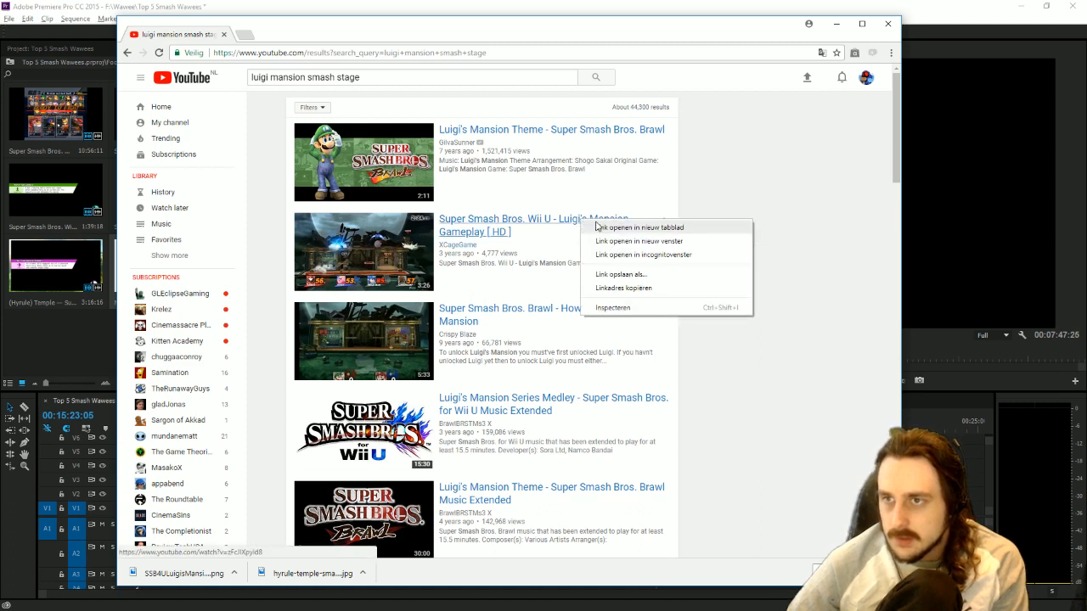
{"action": "left_click", "coordinate": [637, 228]}
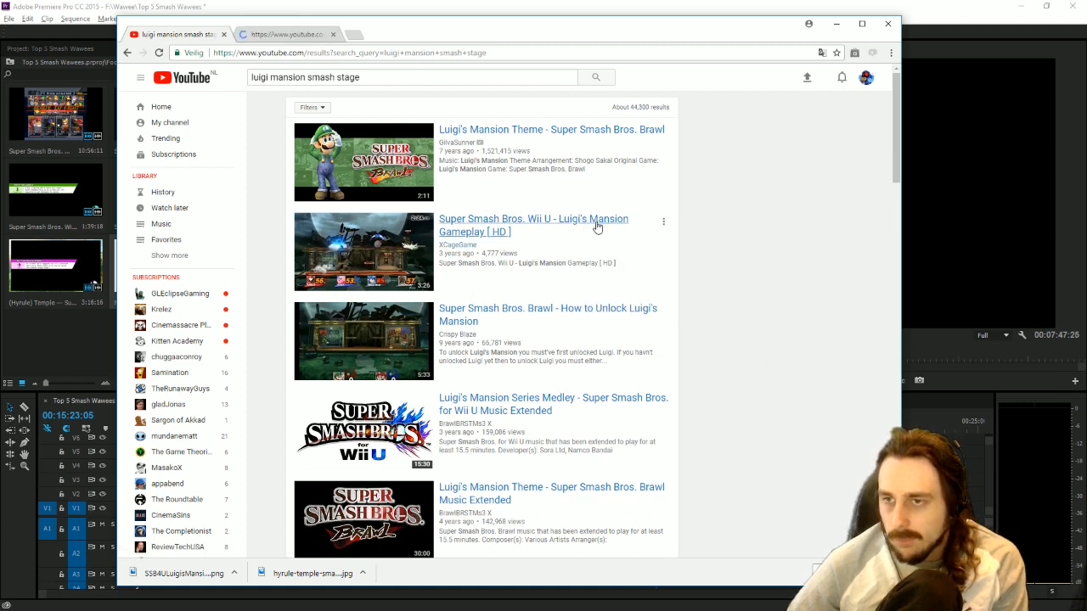
{"action": "scroll", "coordinate": [781, 242], "scroll_direction": "down", "scroll_amount": 2}
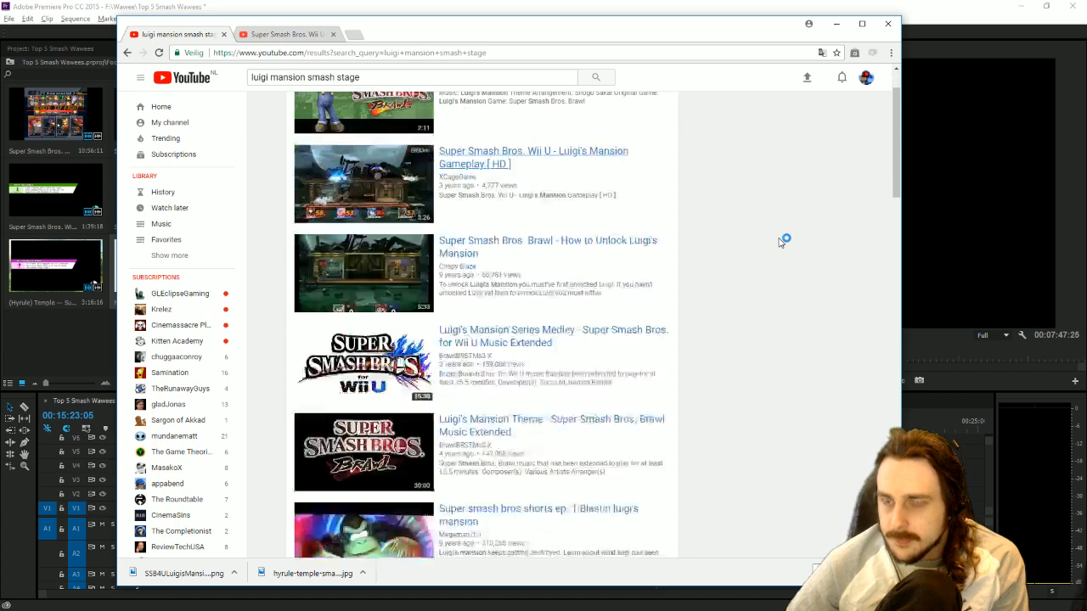
{"action": "scroll", "coordinate": [779, 243], "scroll_direction": "down", "scroll_amount": 2}
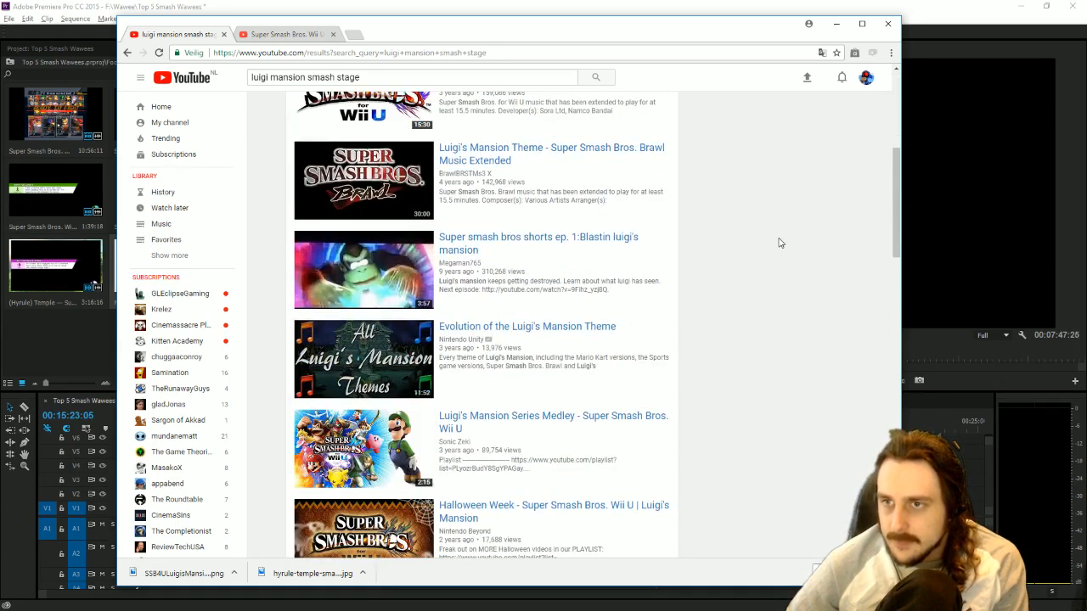
{"action": "scroll", "coordinate": [780, 243], "scroll_direction": "down", "scroll_amount": 5}
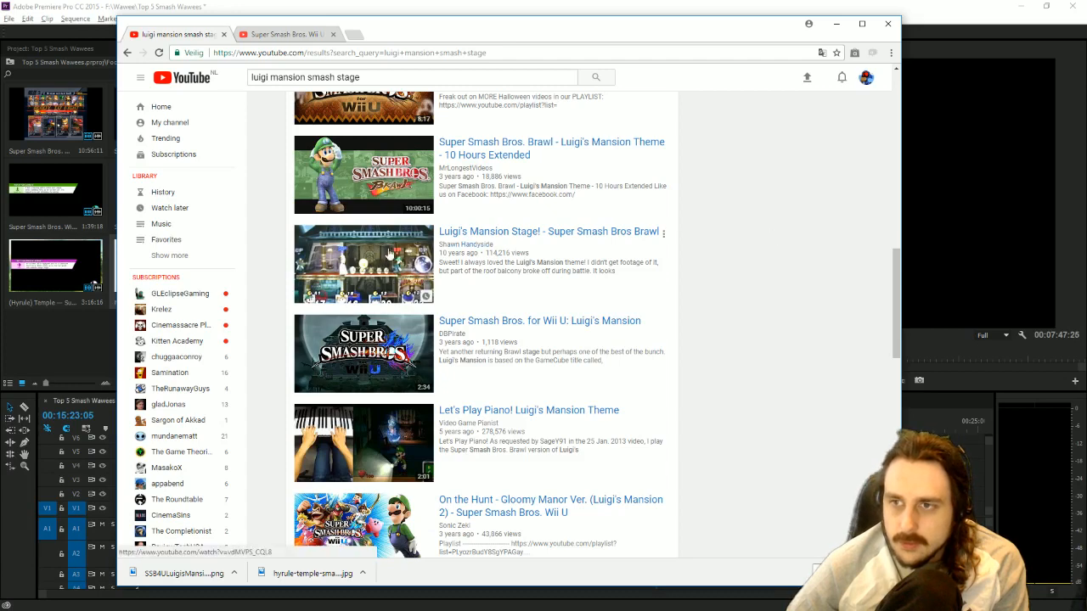
{"action": "scroll", "coordinate": [764, 281], "scroll_direction": "down", "scroll_amount": 4}
{"action": "scroll", "coordinate": [753, 304], "scroll_direction": "down", "scroll_amount": 1}
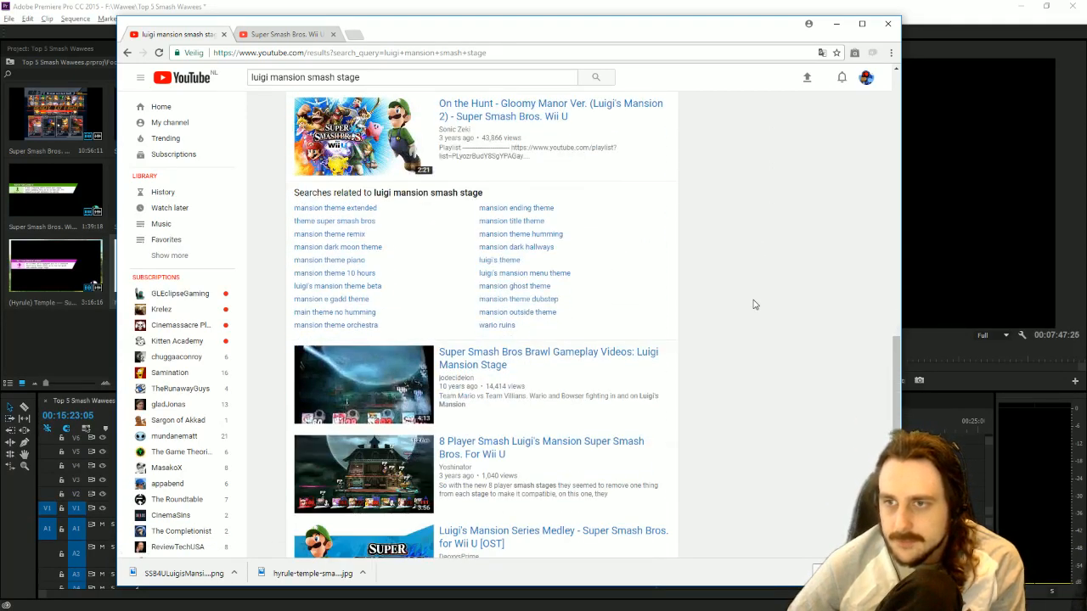
{"action": "scroll", "coordinate": [790, 379], "scroll_direction": "down", "scroll_amount": 1}
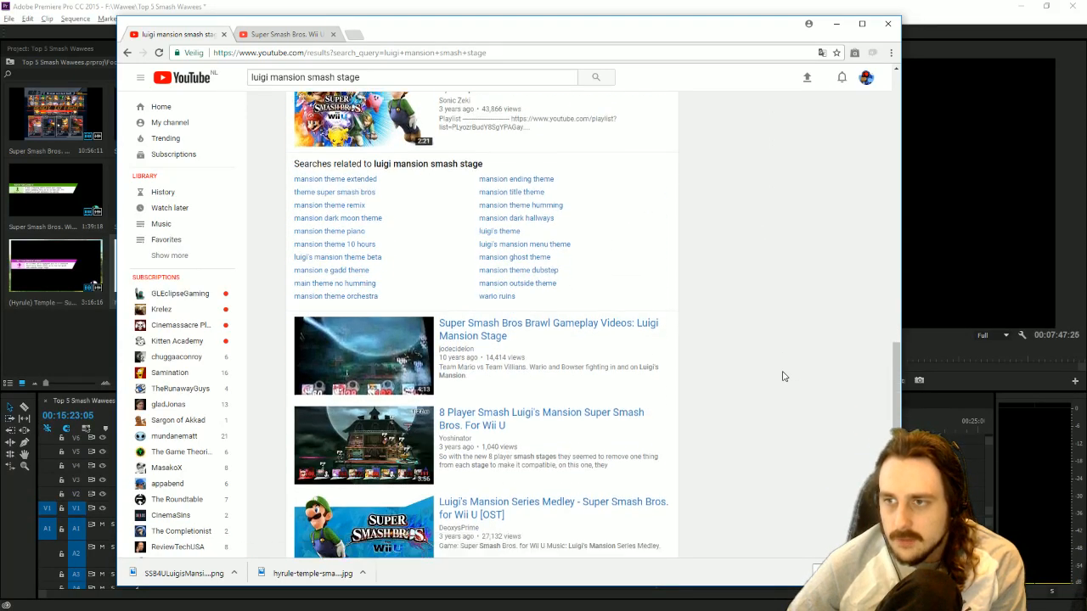
{"action": "right_click", "coordinate": [402, 354]}
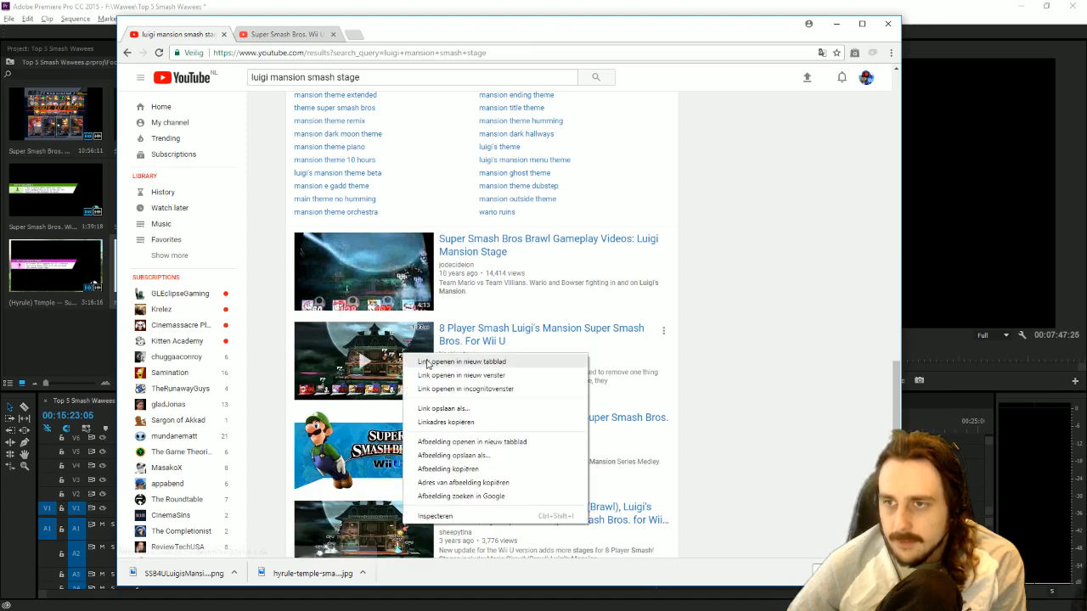
{"action": "left_click", "coordinate": [437, 362]}
Preview the two opened Luigi's Mansion gameplay videos and close both of their tabs.
{"action": "left_click", "coordinate": [293, 34]}
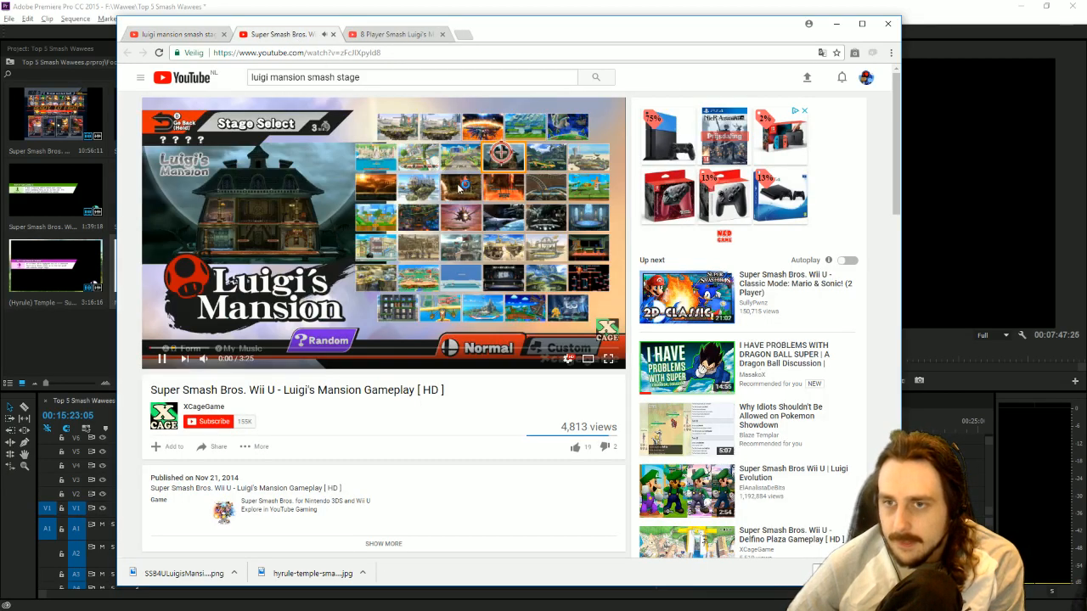
{"action": "left_click", "coordinate": [460, 187]}
{"action": "left_click", "coordinate": [201, 348]}
{"action": "left_click", "coordinate": [428, 230]}
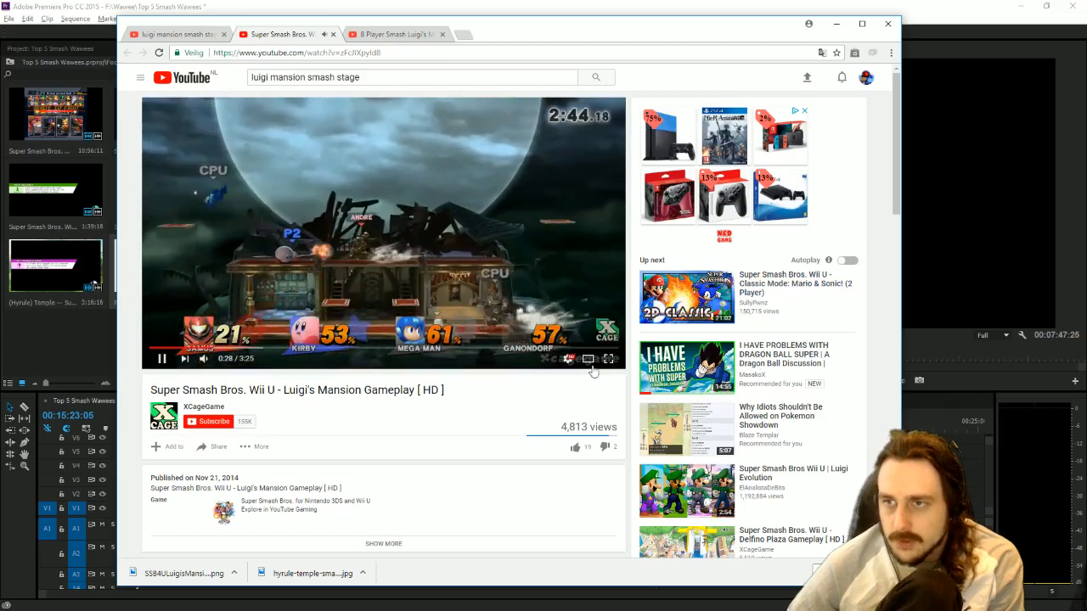
{"action": "left_click", "coordinate": [333, 34]}
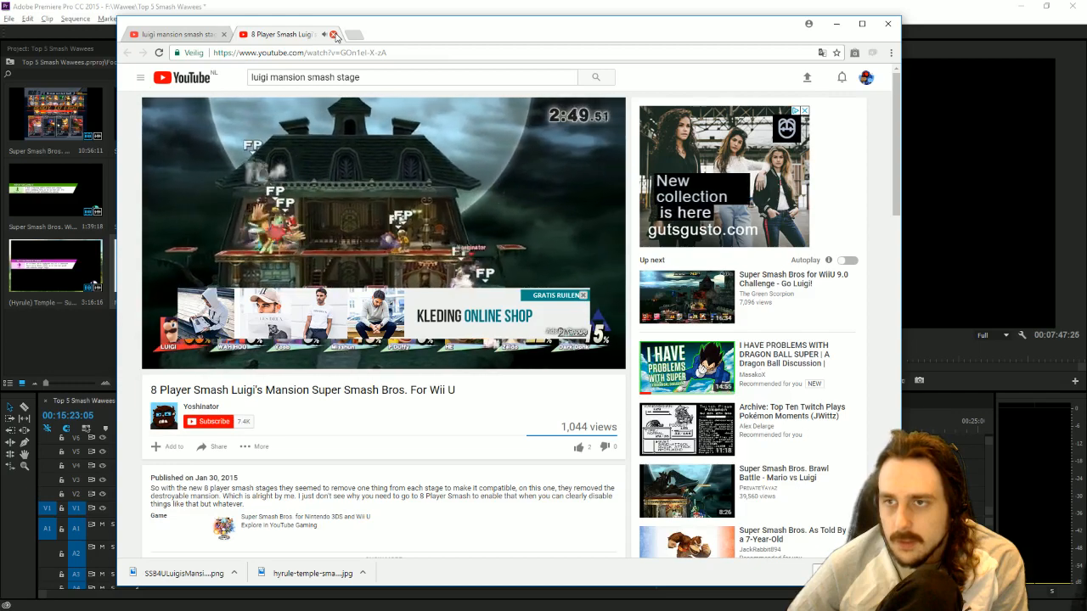
{"action": "left_click", "coordinate": [334, 34]}
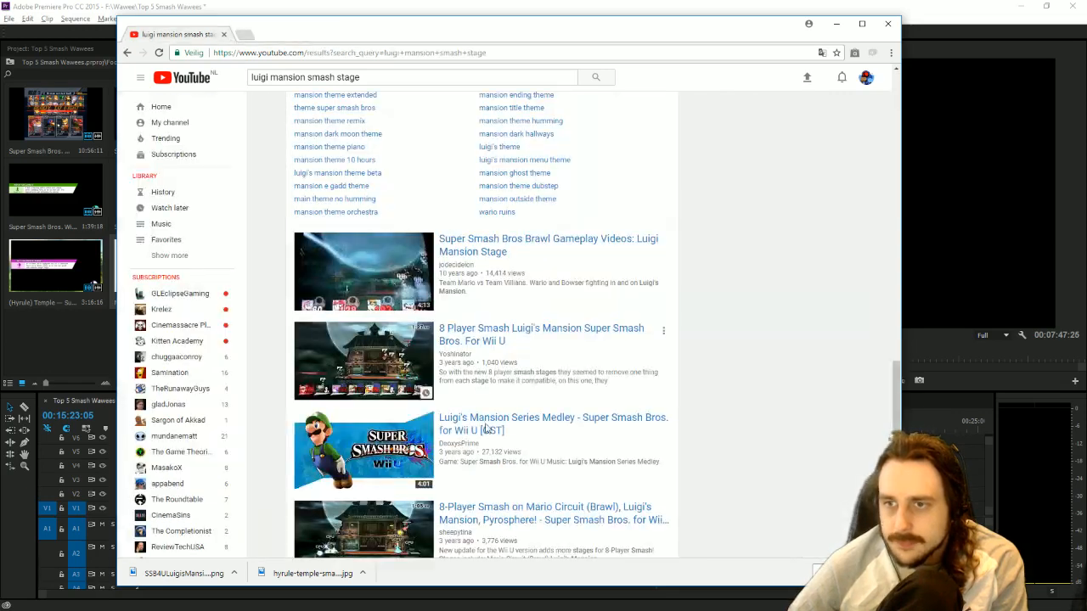
Open the video "Super Smash Bros. (Wii U) Luigi's Mansion stage all CPU's on level 9" from the search results.
{"action": "scroll", "coordinate": [626, 444], "scroll_direction": "down", "scroll_amount": 3}
{"action": "scroll", "coordinate": [730, 461], "scroll_direction": "down", "scroll_amount": 2}
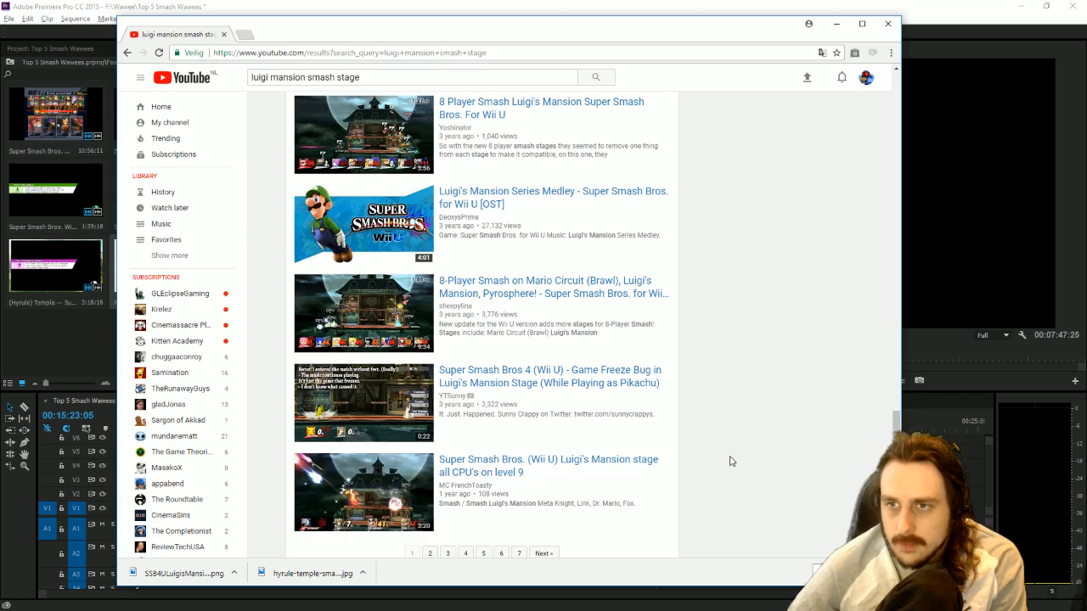
{"action": "scroll", "coordinate": [730, 461], "scroll_direction": "down", "scroll_amount": 1}
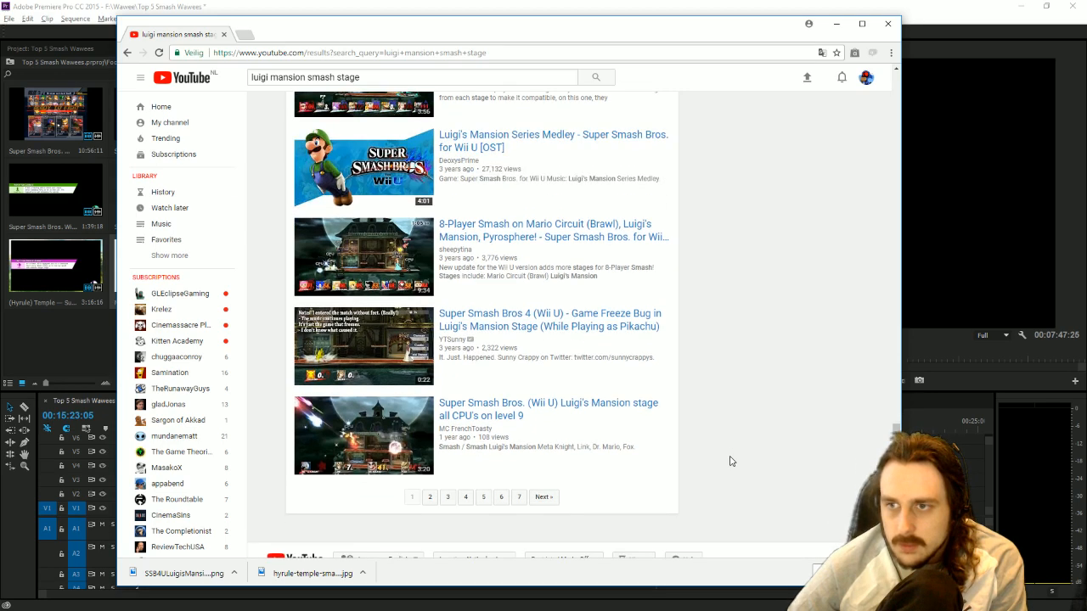
{"action": "left_click", "coordinate": [497, 418]}
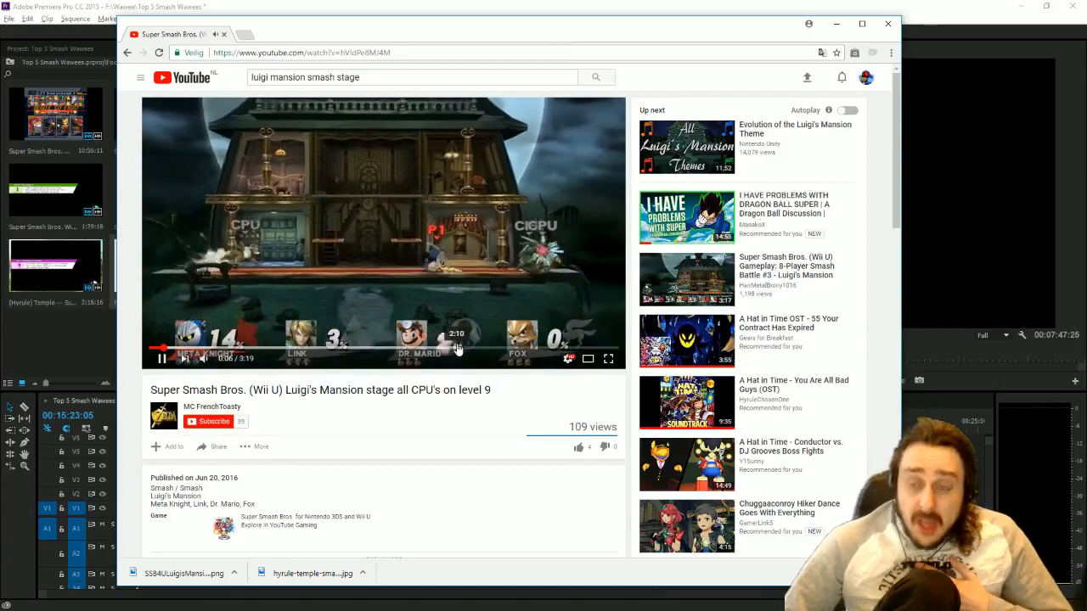
Copy the video's URL, pause playback, and download the video with YTD Video Downloader PRO.
{"action": "left_click", "coordinate": [323, 52]}
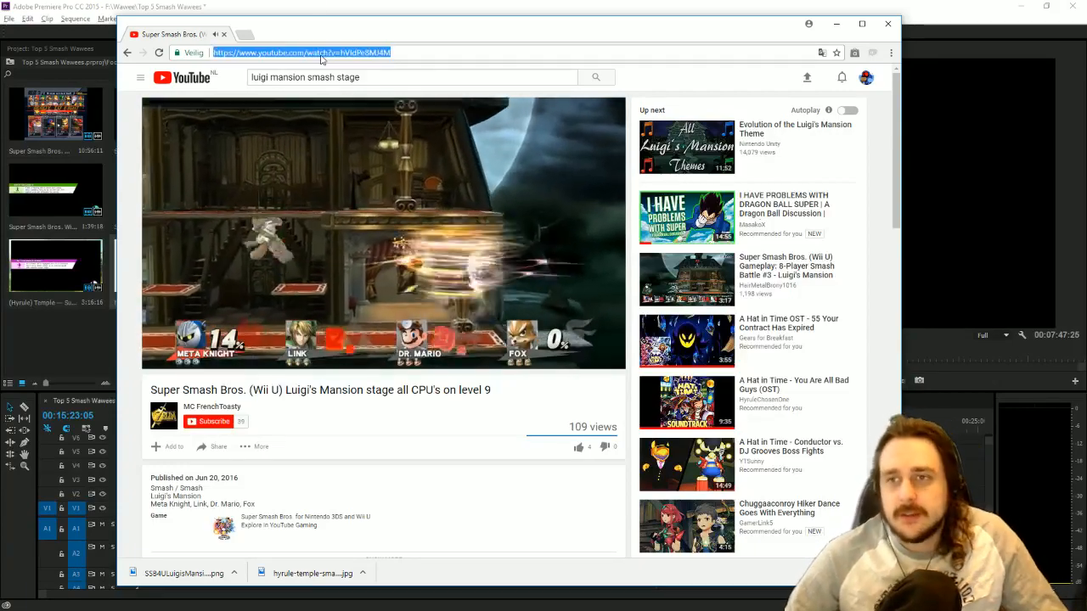
{"action": "left_click", "coordinate": [441, 230]}
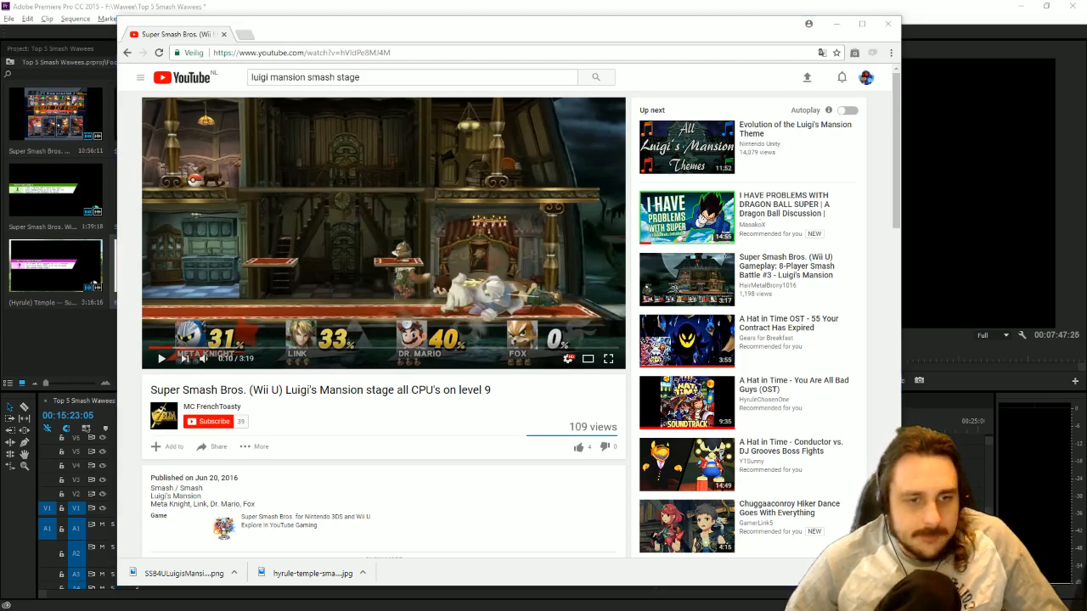
{"action": "left_click", "coordinate": [386, 255]}
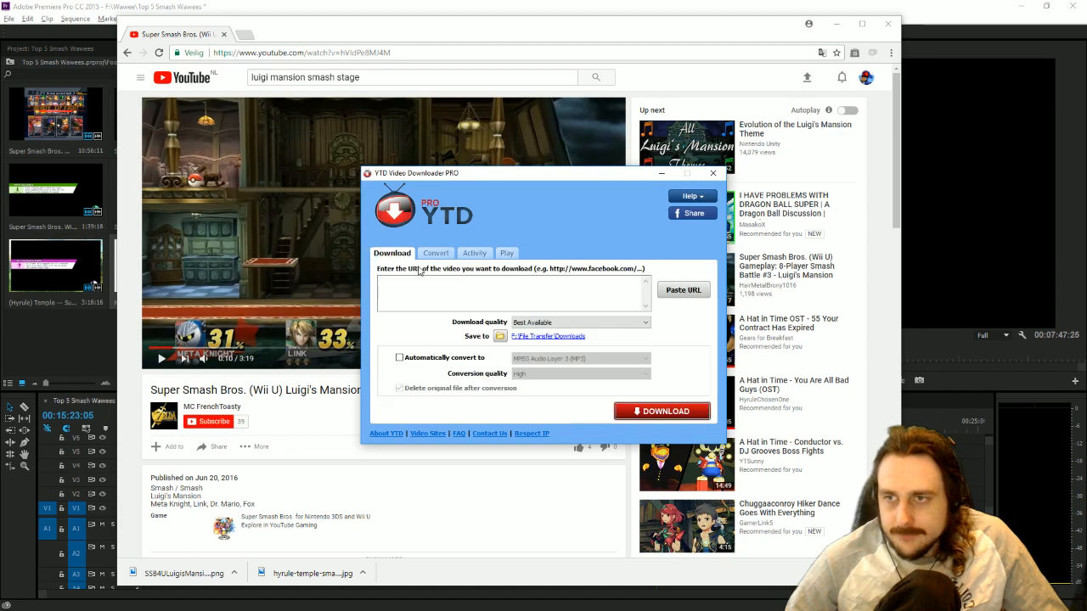
{"action": "left_click", "coordinate": [662, 412]}
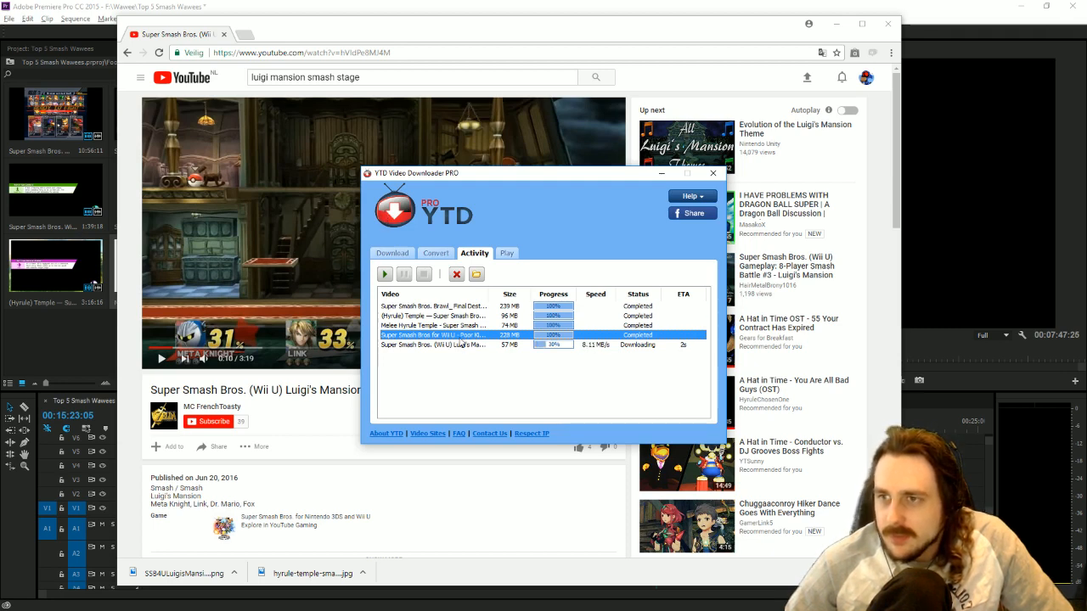
Show the finished Luigi's Mansion download in its folder and import the file into the Premiere Pro Footage bin.
{"action": "left_click", "coordinate": [459, 346]}
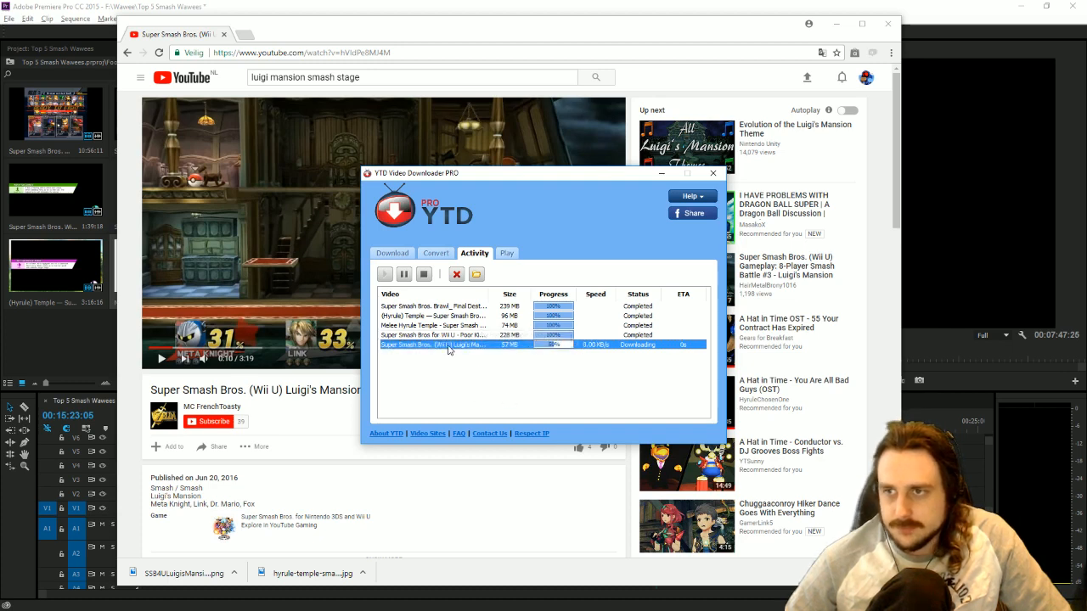
{"action": "right_click", "coordinate": [447, 343]}
{"action": "left_click", "coordinate": [423, 386]}
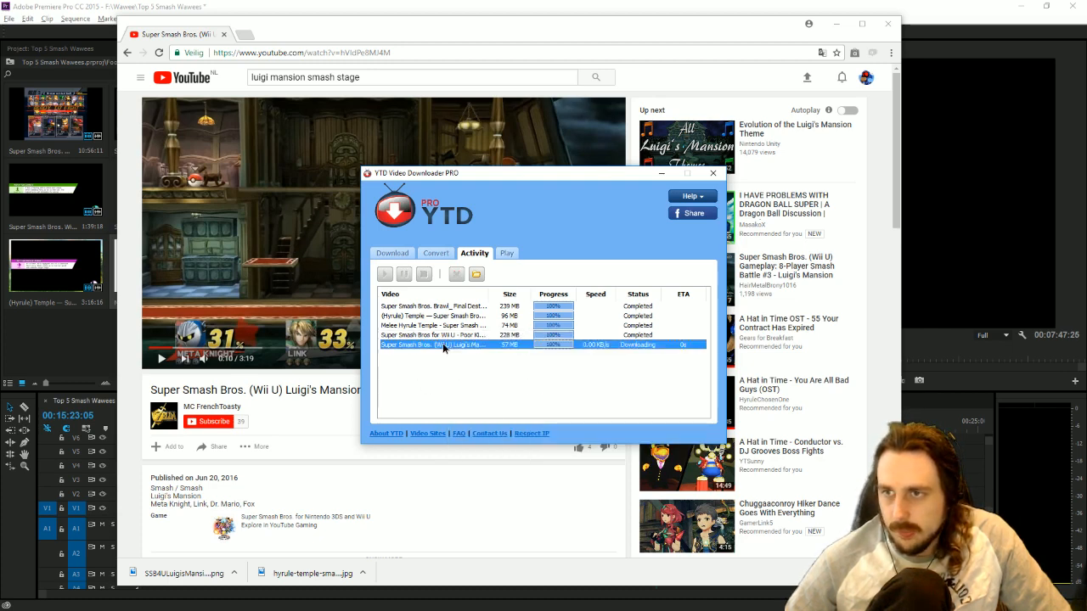
{"action": "right_click", "coordinate": [444, 344]}
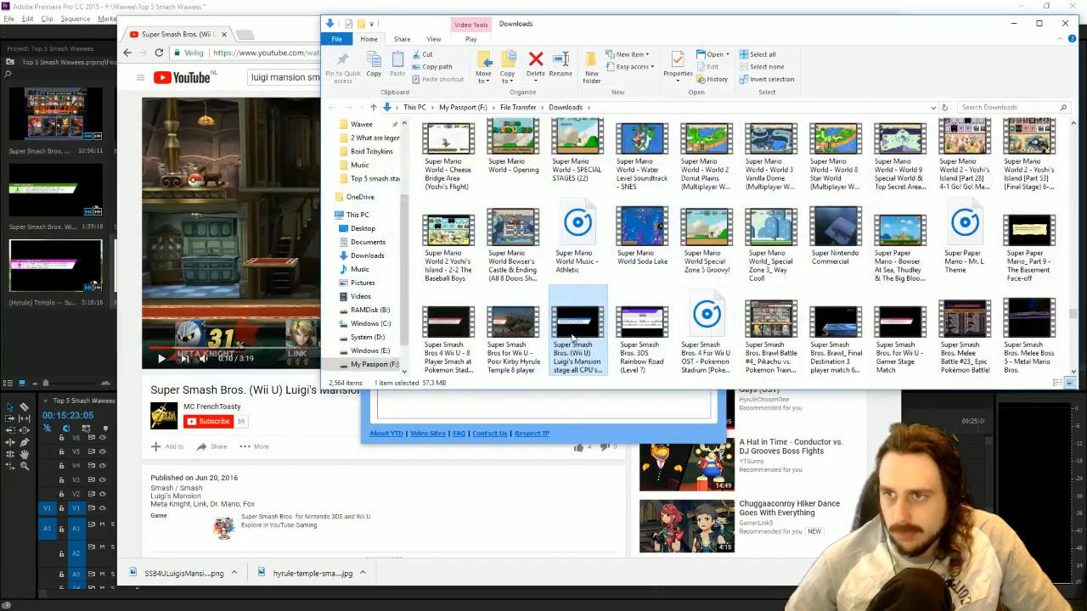
{"action": "left_click_drag", "start_coordinate": [575, 338], "coordinate": [51, 330]}
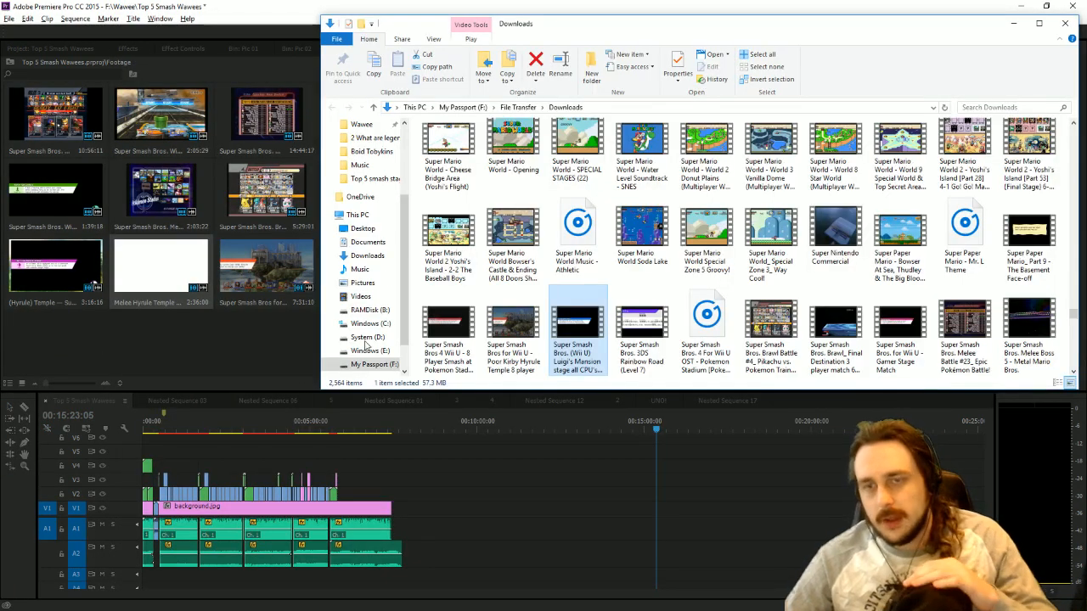
Return to the YouTube video in Chrome and skim ahead to about 1:33 to check its footage.
{"action": "key", "text": "alt+Tab"}
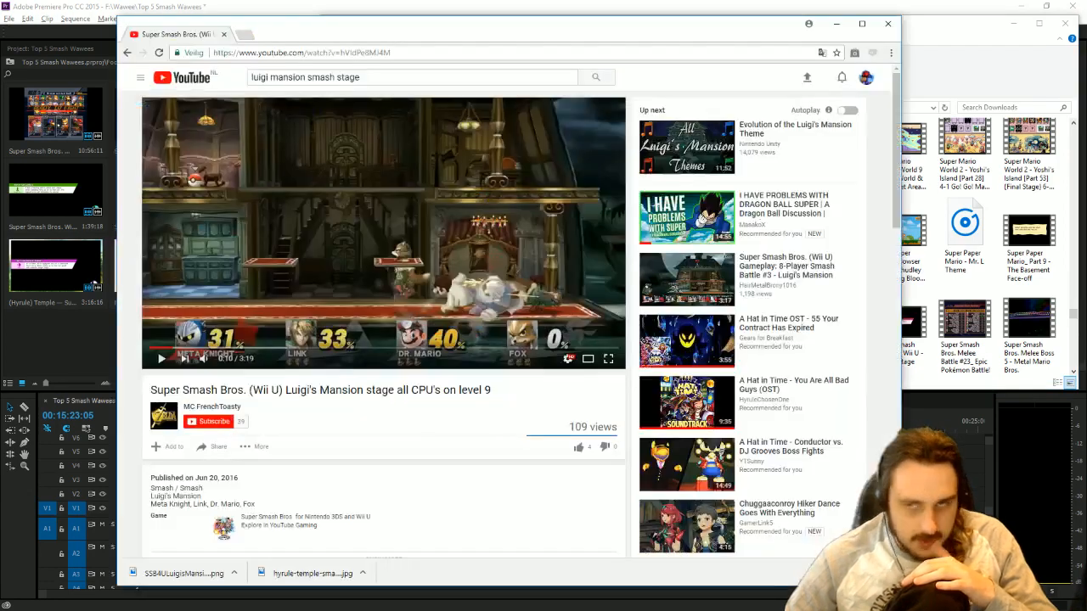
{"action": "key", "text": "space"}
{"action": "key", "text": "space"}
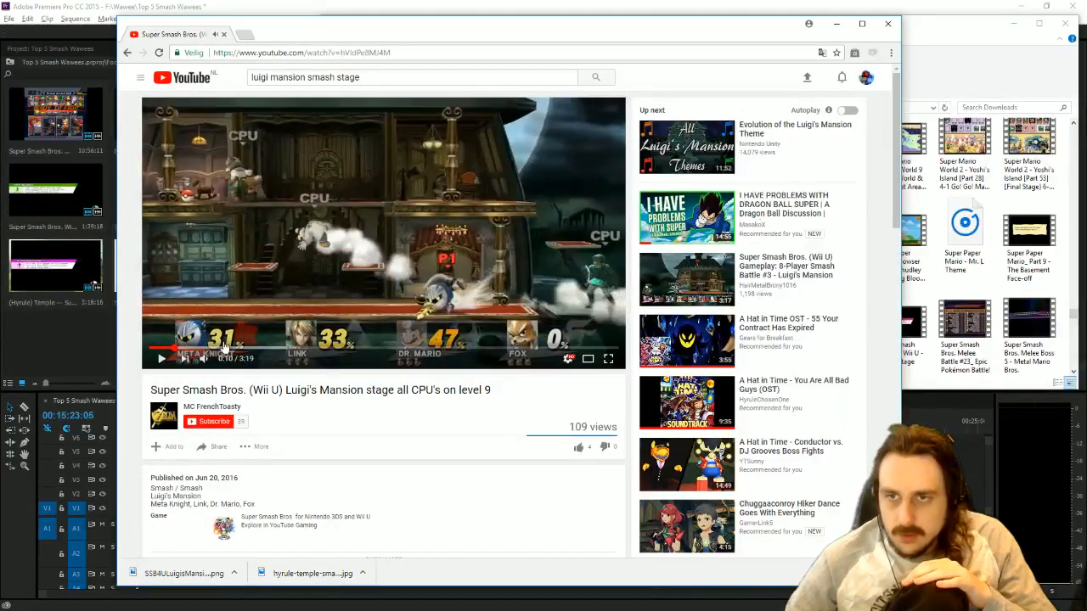
{"action": "left_click_drag", "start_coordinate": [225, 348], "coordinate": [367, 353]}
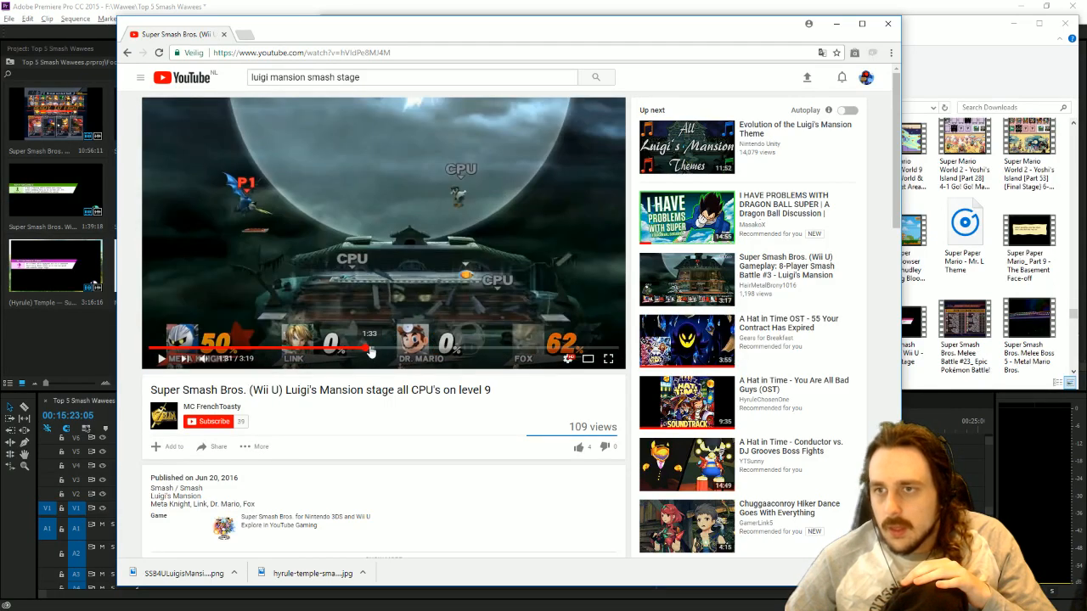
{"action": "left_click", "coordinate": [371, 350]}
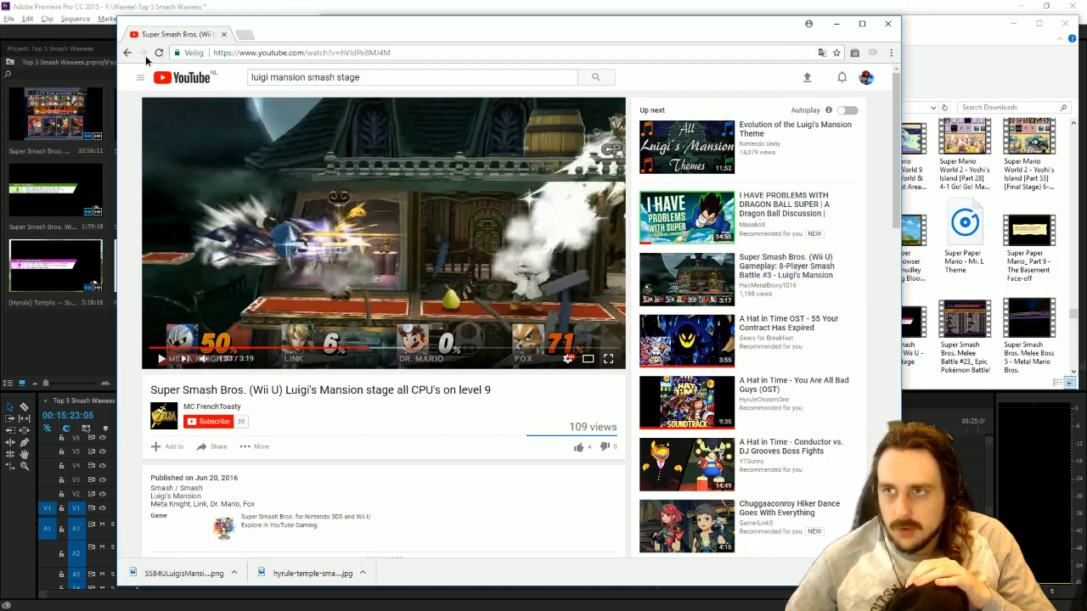
Go back to the search results, open results page 2, and view "Super Smash Bros. U - 4 Player Battle at Luigi Mansion".
{"action": "left_click", "coordinate": [128, 52]}
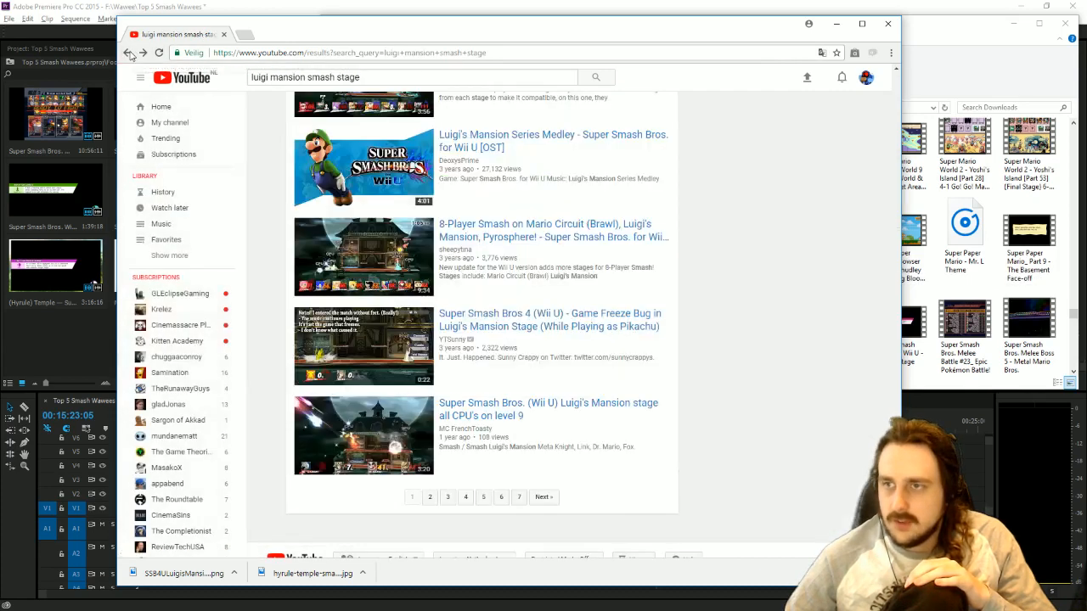
{"action": "left_click", "coordinate": [430, 497]}
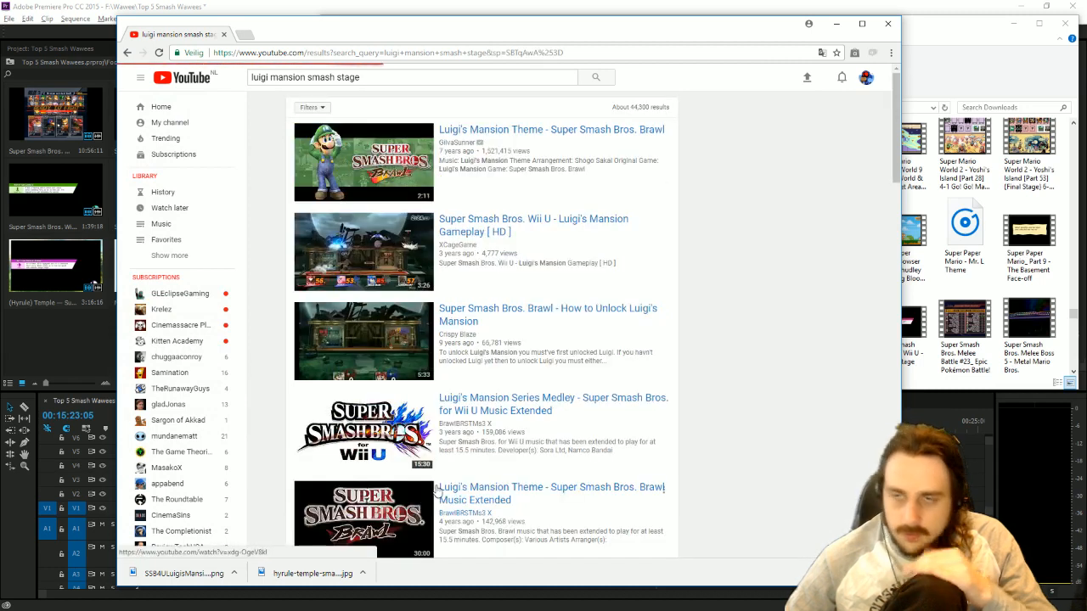
{"action": "scroll", "coordinate": [655, 306], "scroll_direction": "down", "scroll_amount": 1}
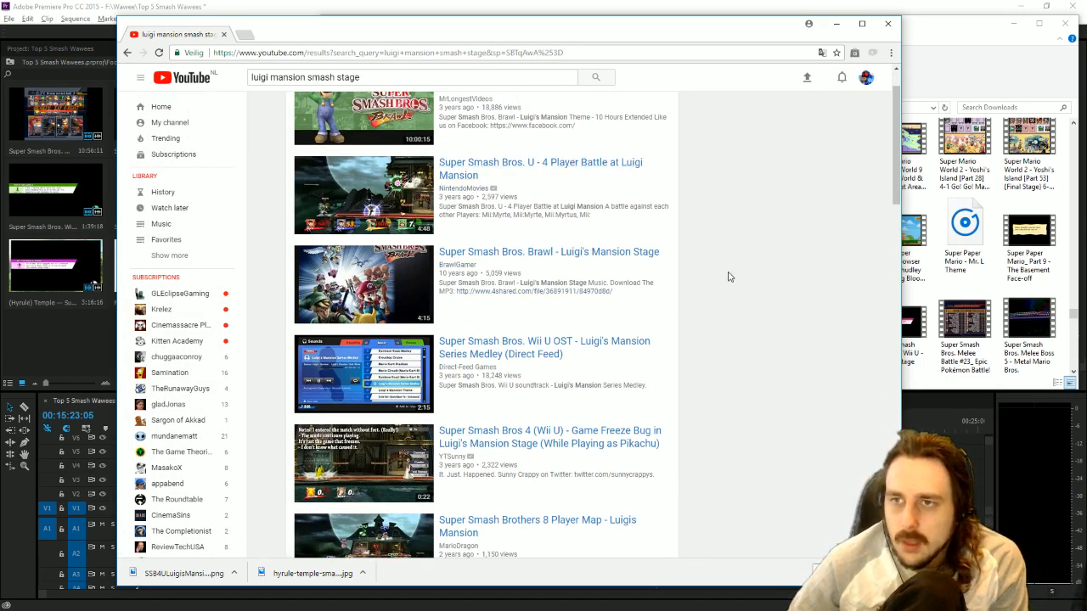
{"action": "left_click", "coordinate": [408, 208]}
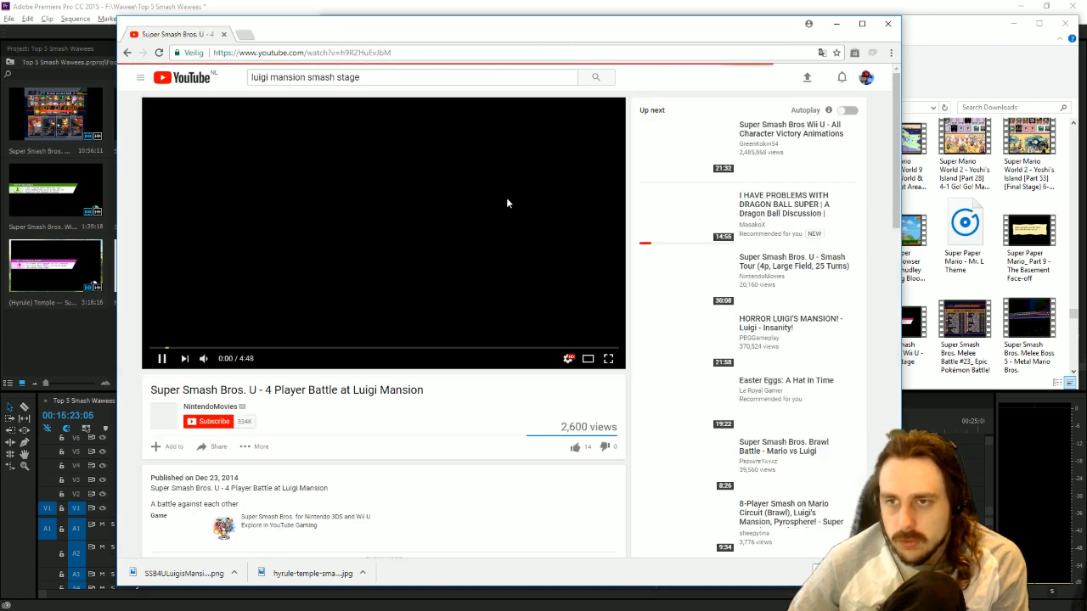
Return to the results, open "Super Smash Brothers 8 Player Map - Luigis Mansion", skip ahead into its footage, and dismiss the overlay ad.
{"action": "left_click", "coordinate": [129, 52]}
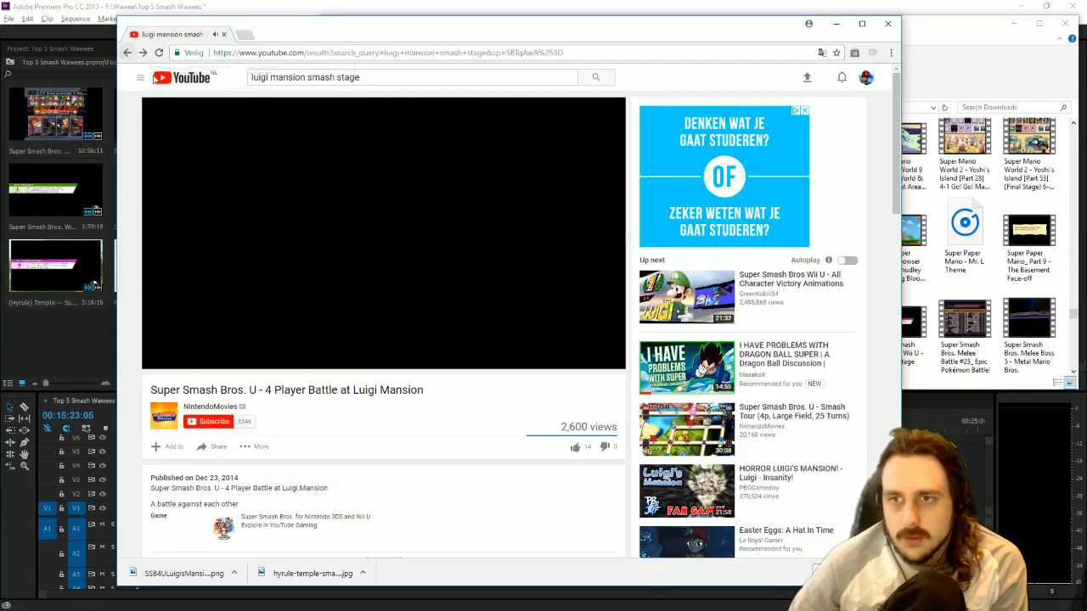
{"action": "scroll", "coordinate": [552, 319], "scroll_direction": "down", "scroll_amount": 1}
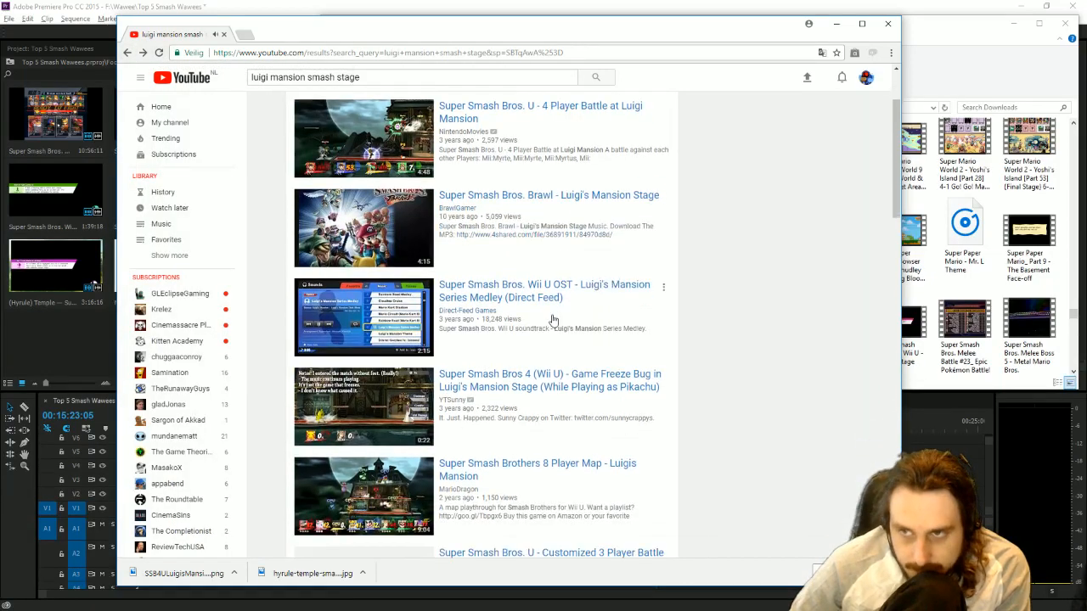
{"action": "scroll", "coordinate": [552, 320], "scroll_direction": "down", "scroll_amount": 2}
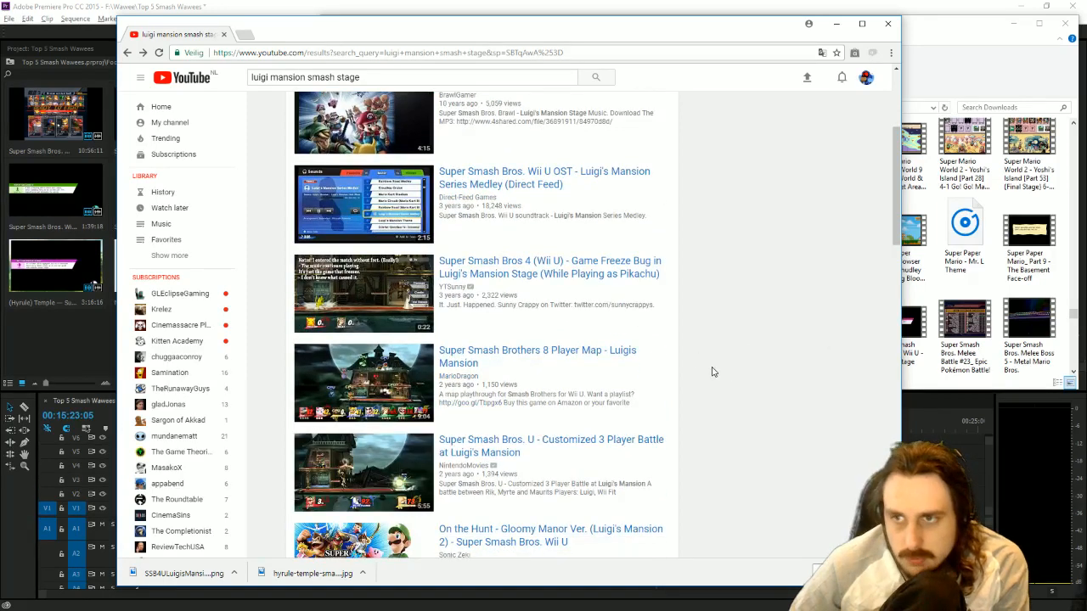
{"action": "left_click", "coordinate": [367, 378]}
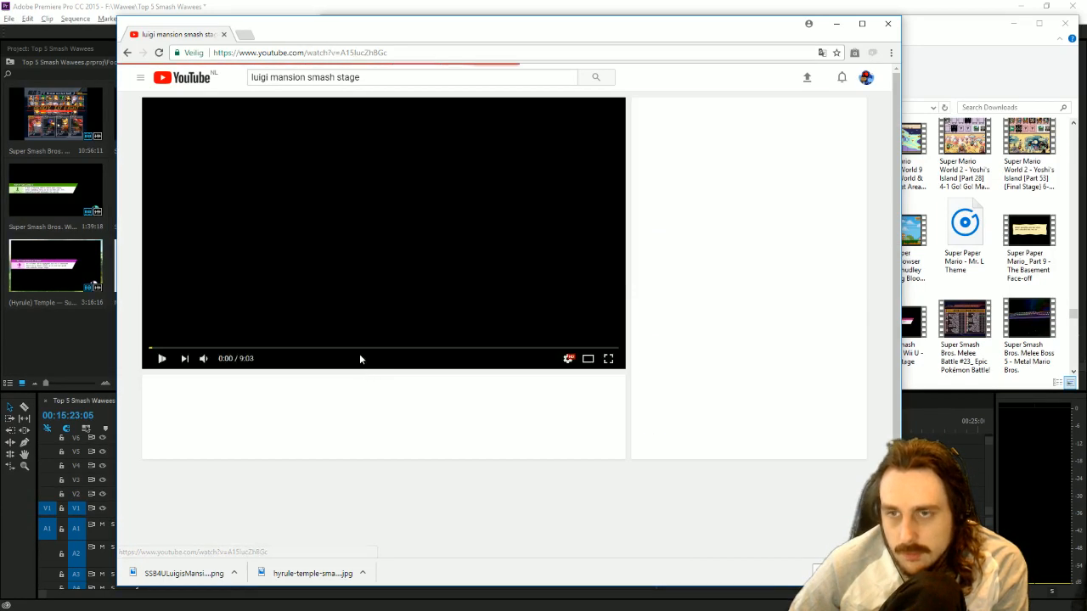
{"action": "left_click", "coordinate": [285, 348]}
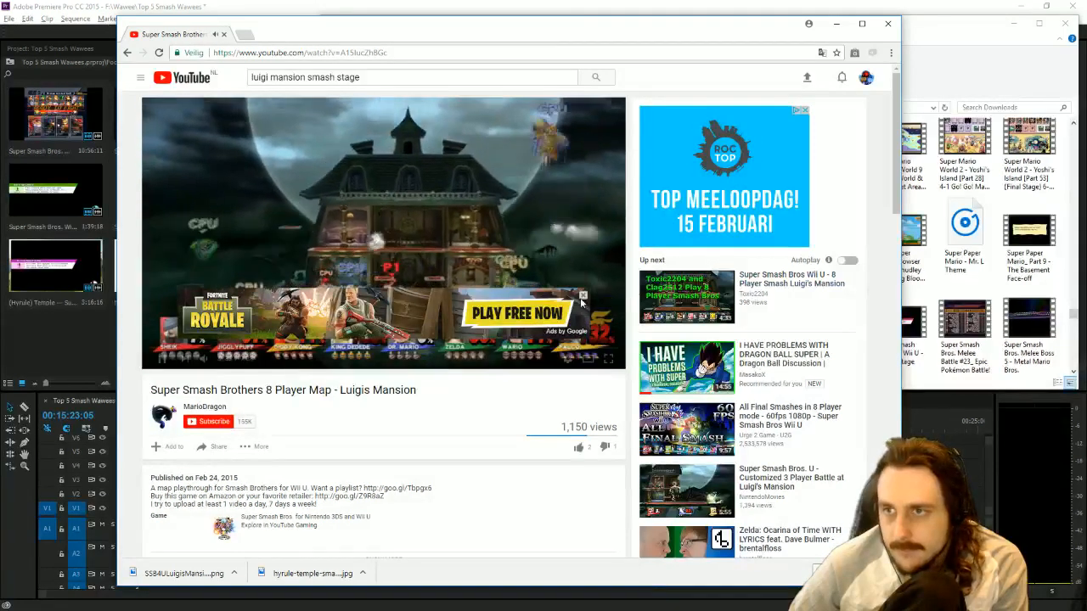
{"action": "left_click", "coordinate": [582, 296]}
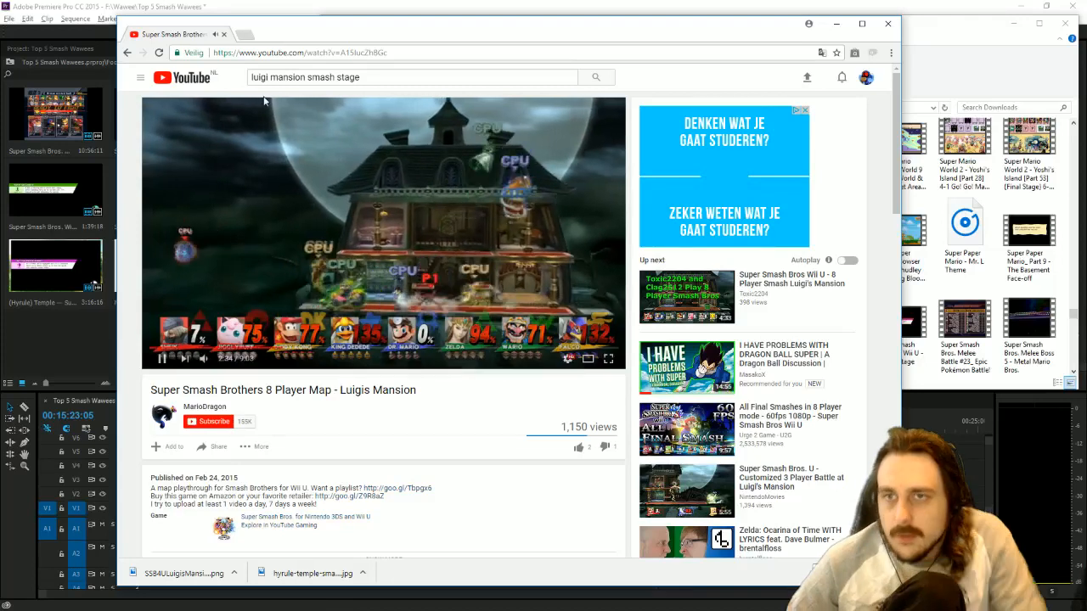
Copy the 8-player video's URL, pause playback, start downloading it with YTD Video Downloader PRO, and close the Chrome window.
{"action": "left_click", "coordinate": [265, 55]}
{"action": "left_click", "coordinate": [432, 136]}
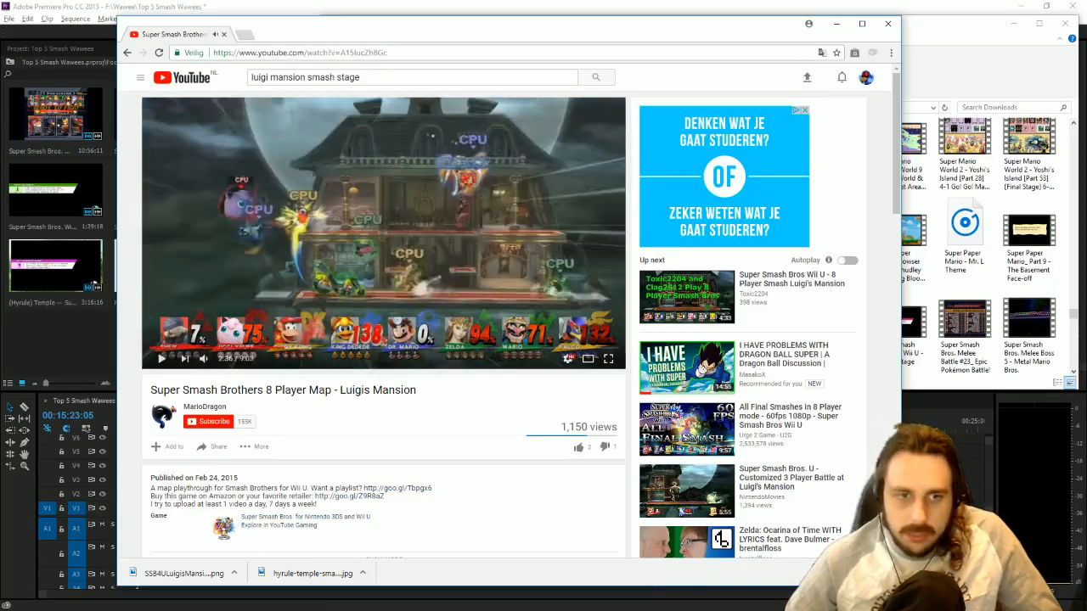
{"action": "key", "text": "alt+Tab"}
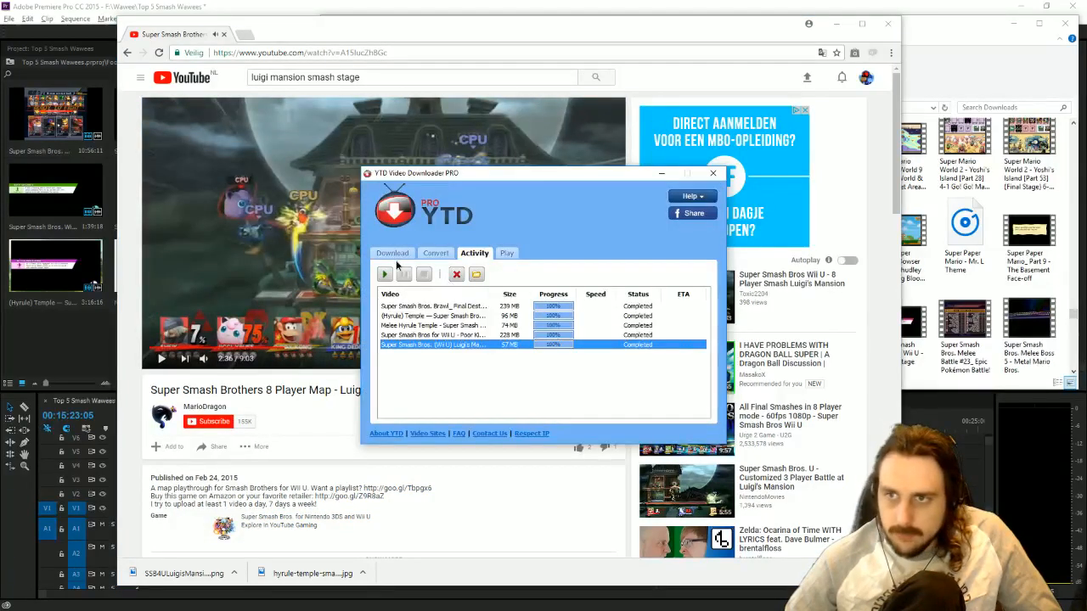
{"action": "left_click", "coordinate": [393, 254]}
{"action": "left_click", "coordinate": [642, 414]}
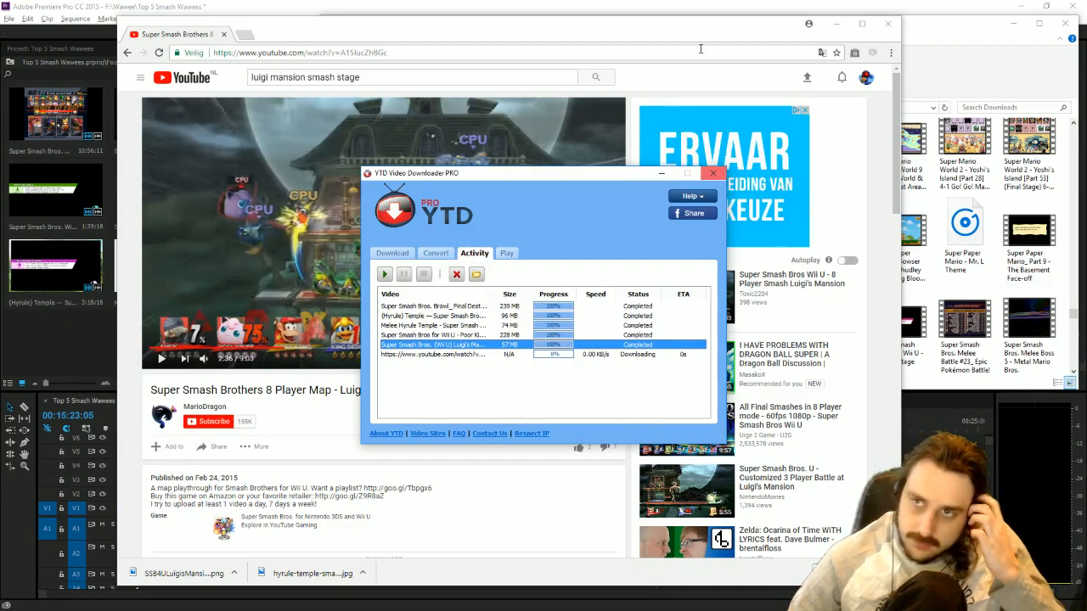
{"action": "left_click", "coordinate": [885, 25]}
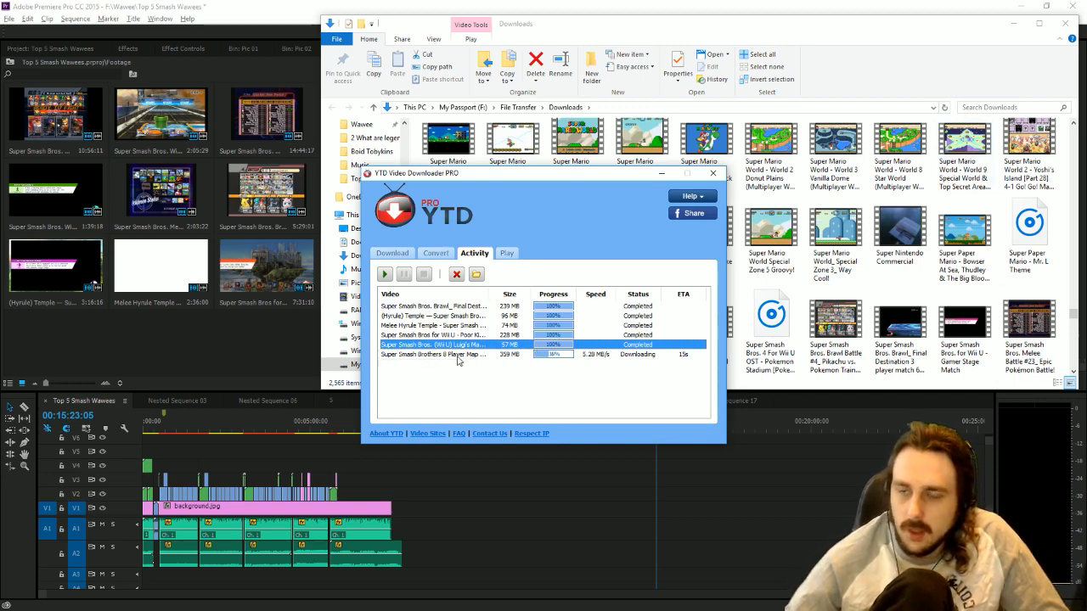
In Premiere Pro, place the Luigi's Mansion clip's video on V1 beyond background.jpg, and trim the last A2 audio clip to just before background.jpg's end.
{"action": "key", "text": "alt+Tab"}
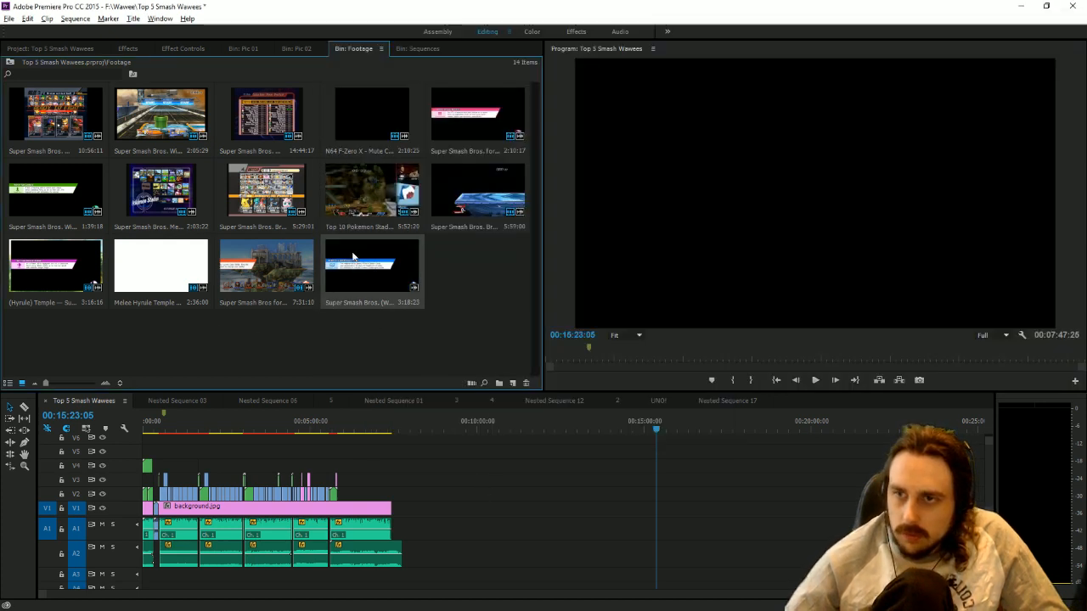
{"action": "left_click_drag", "start_coordinate": [353, 256], "coordinate": [473, 533]}
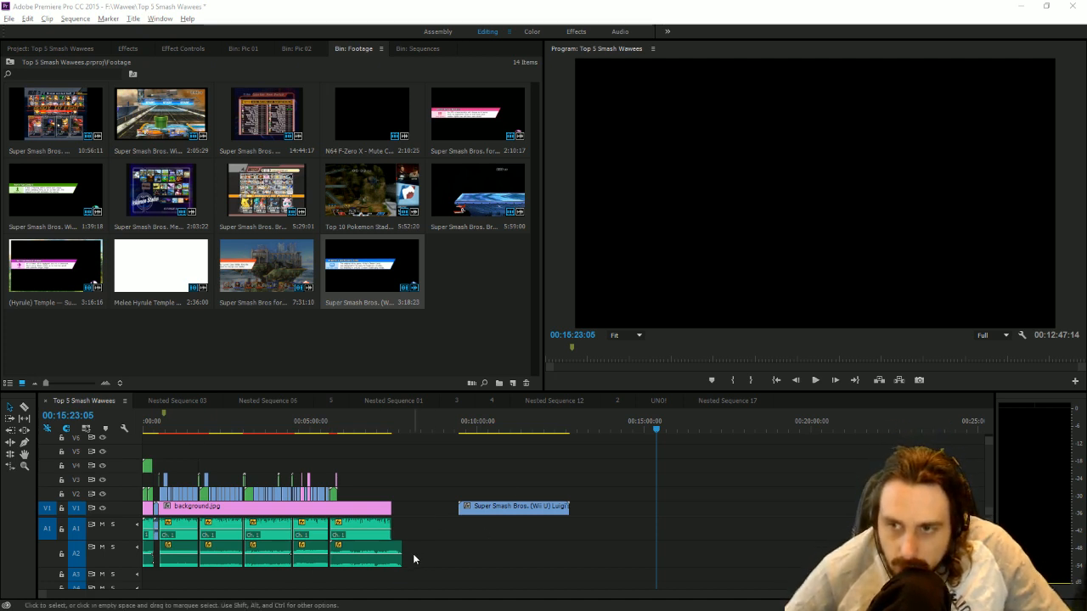
{"action": "left_click_drag", "start_coordinate": [401, 554], "coordinate": [387, 554]}
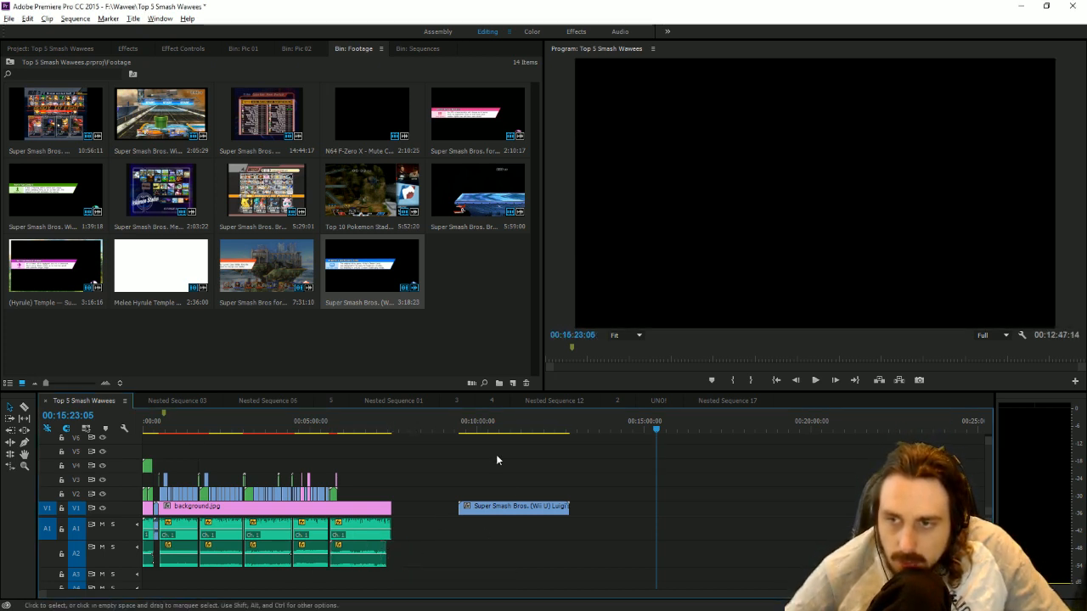
Scale up the new Luigi's Mansion clip so its gameplay fills the program frame.
{"action": "left_click", "coordinate": [482, 428]}
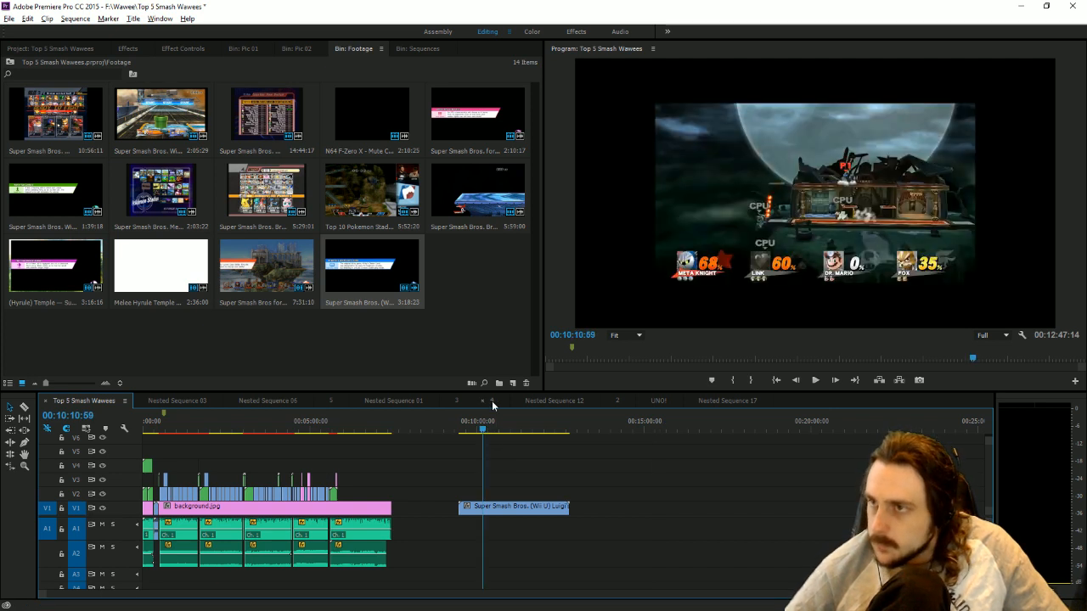
{"action": "left_click", "coordinate": [786, 191]}
{"action": "left_click_drag", "start_coordinate": [652, 198], "coordinate": [572, 207]}
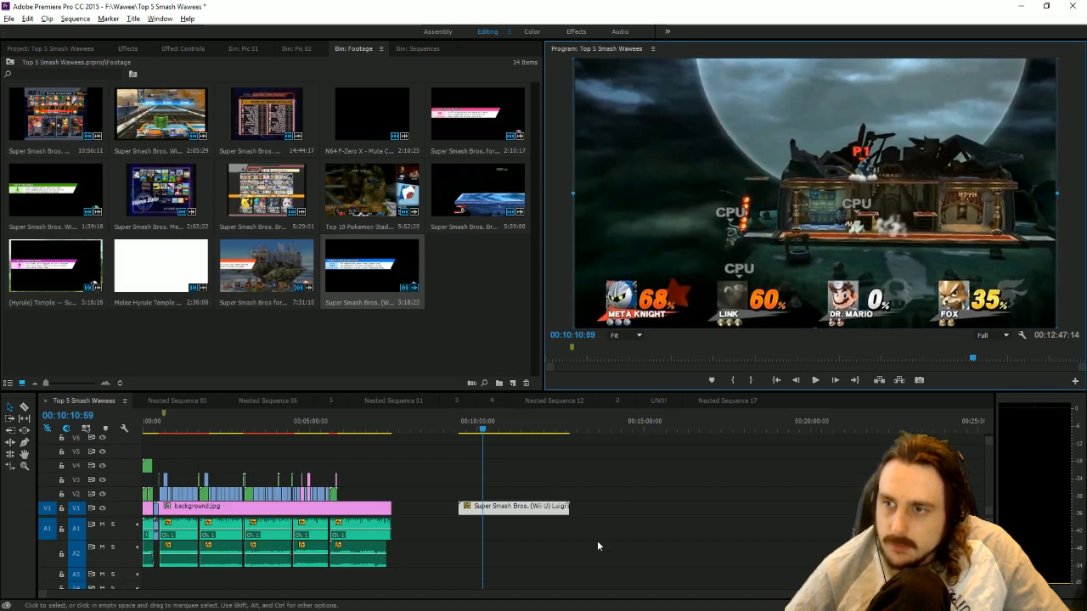
Trim the start of the Luigi's Mansion clip to the gameplay at 00:09:33:22.
{"action": "left_click", "coordinate": [462, 429]}
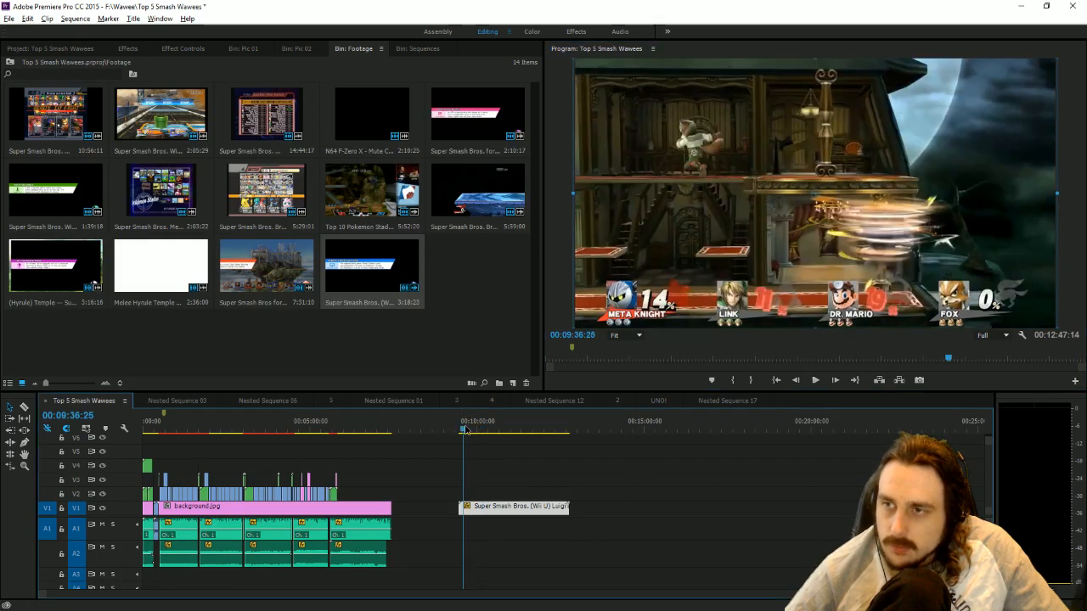
{"action": "left_click", "coordinate": [462, 429]}
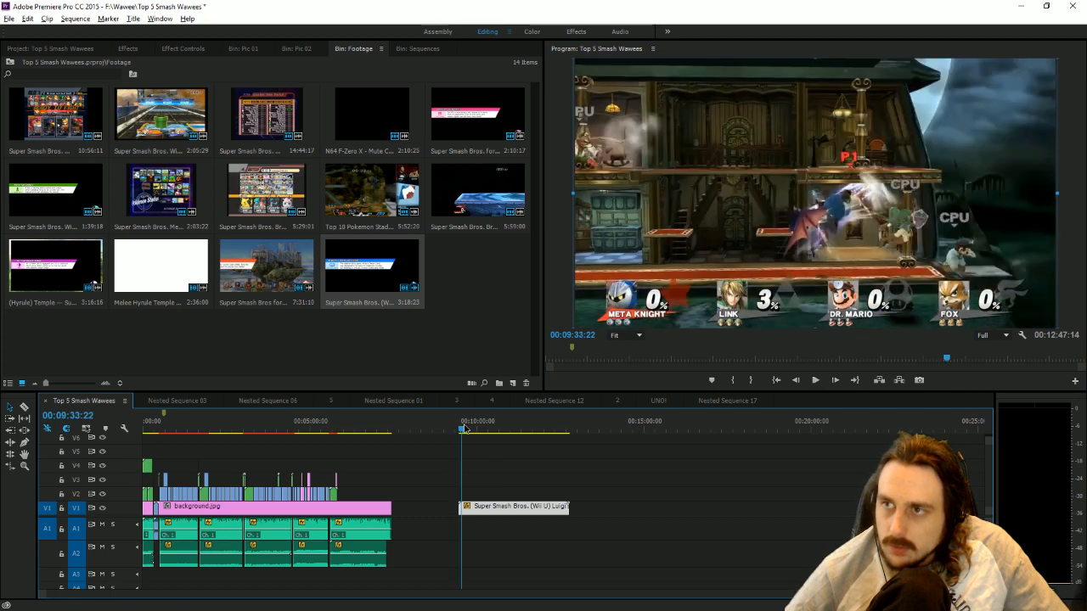
{"action": "left_click_drag", "start_coordinate": [460, 510], "coordinate": [463, 510]}
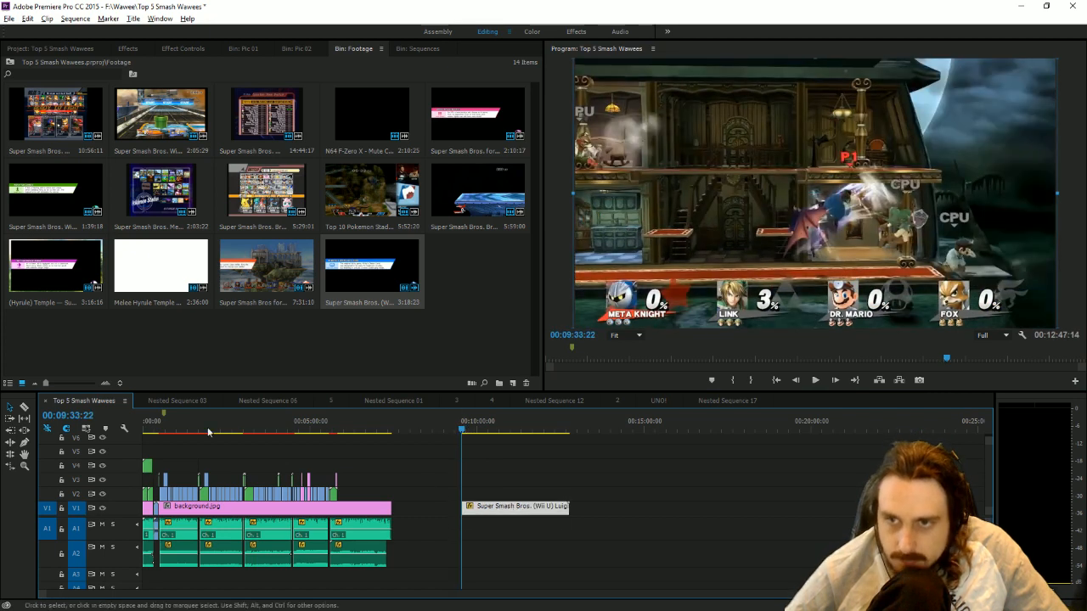
Cut a short opening piece off the Luigi's Mansion clip and move it to the end of the edited clips on V2.
{"action": "left_click", "coordinate": [23, 407]}
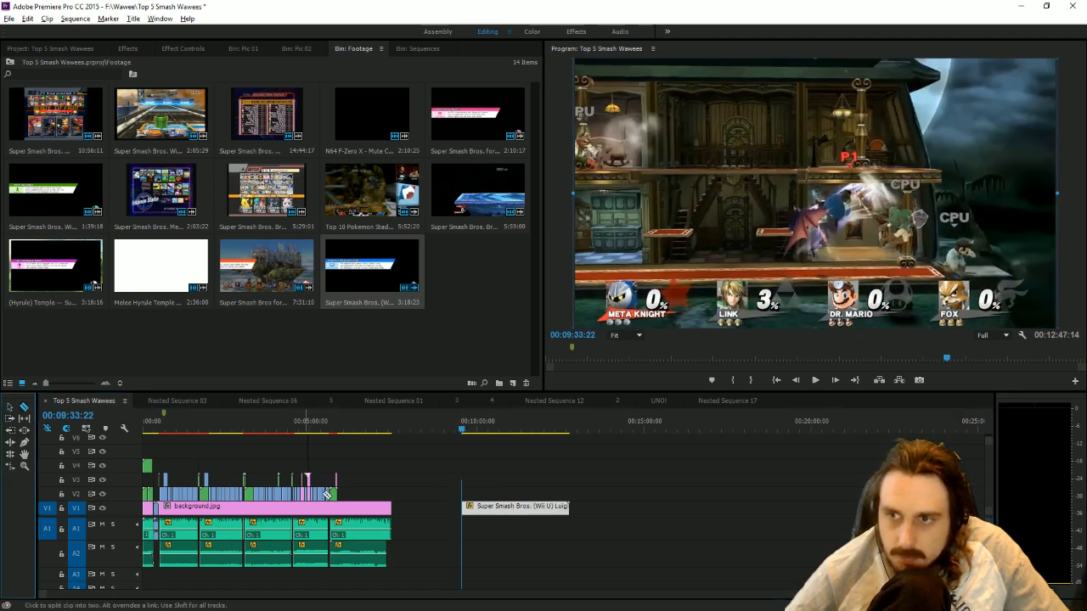
{"action": "left_click", "coordinate": [472, 510]}
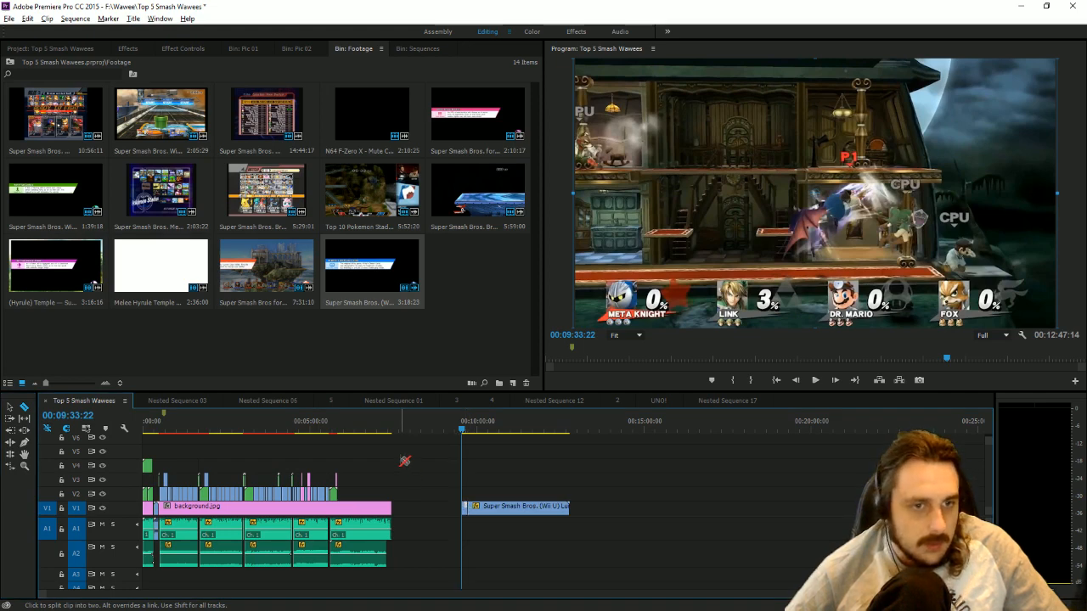
{"action": "key", "text": "v"}
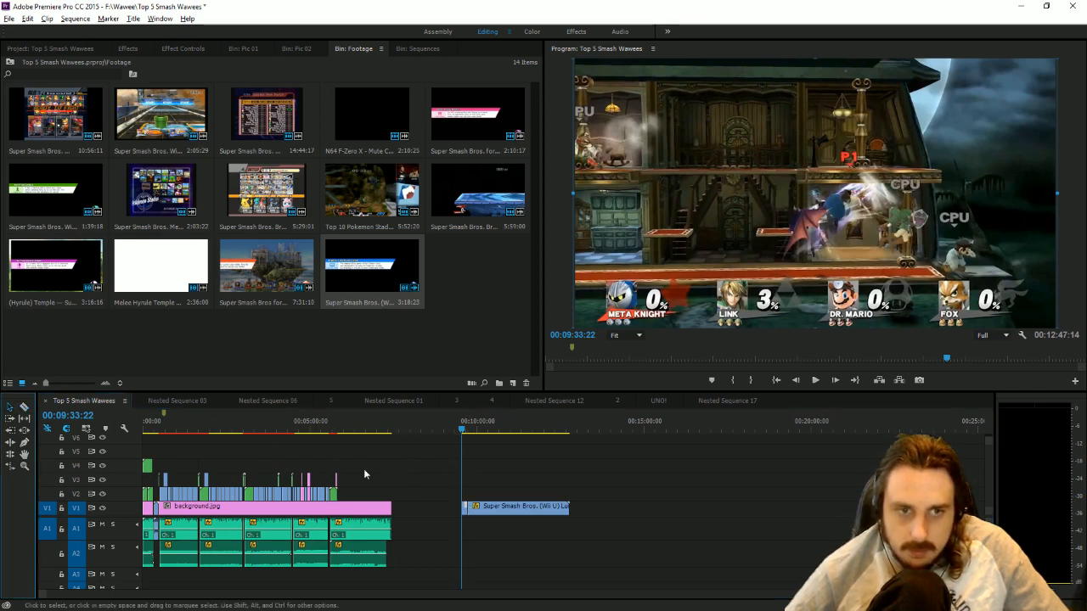
{"action": "left_click_drag", "start_coordinate": [466, 508], "coordinate": [345, 493]}
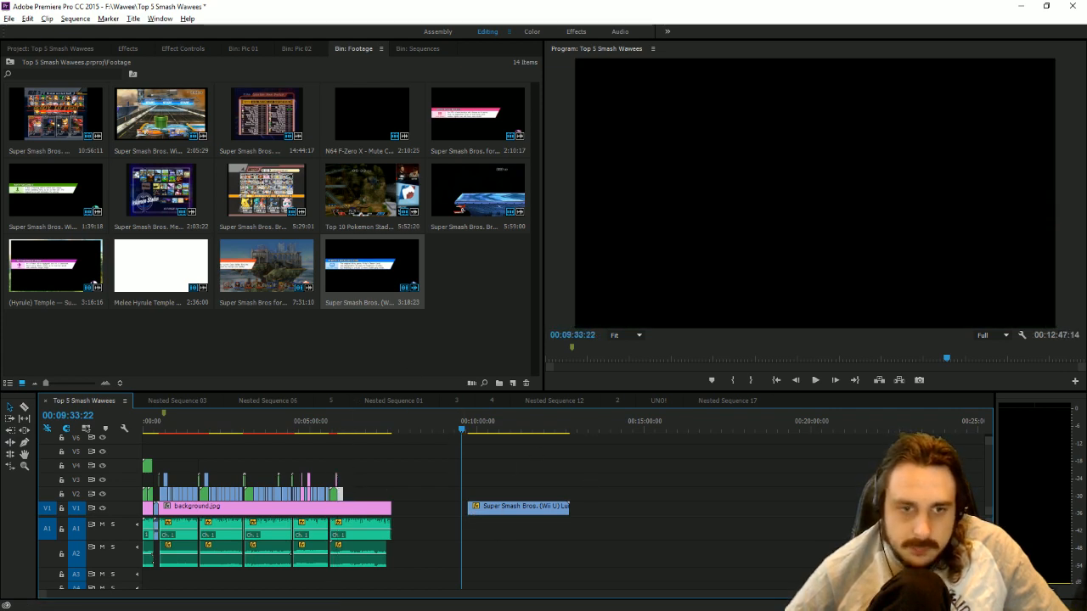
Show the downloaded "Super Smash Brothers 8 Player Map - Luigis Mansion" file in its folder and import it into the Footage bin.
{"action": "key", "text": "alt+Tab"}
{"action": "right_click", "coordinate": [503, 353]}
{"action": "left_click", "coordinate": [572, 446]}
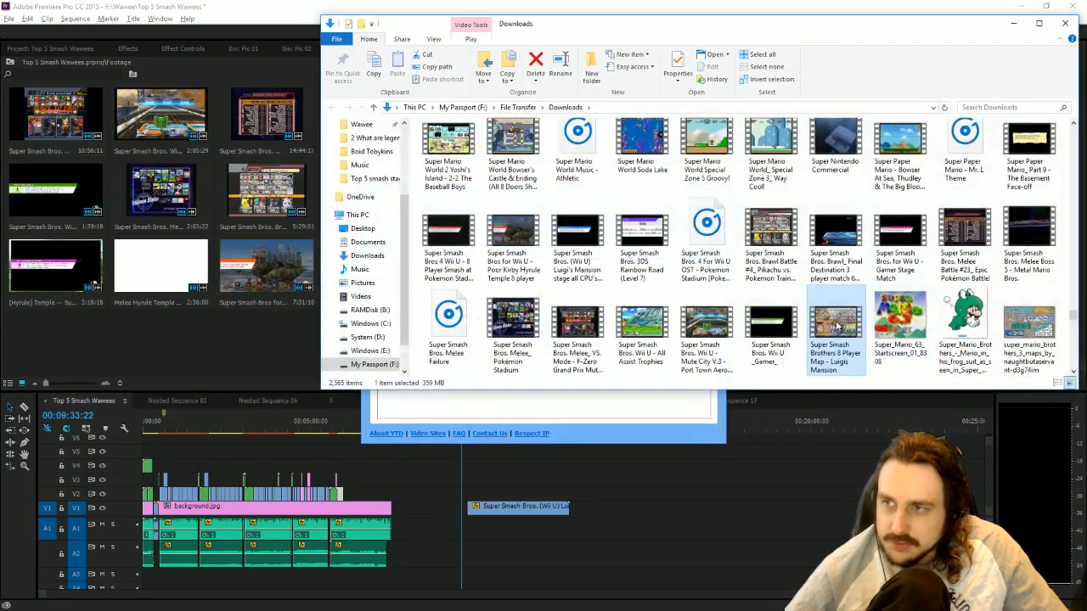
{"action": "left_click_drag", "start_coordinate": [837, 327], "coordinate": [213, 340]}
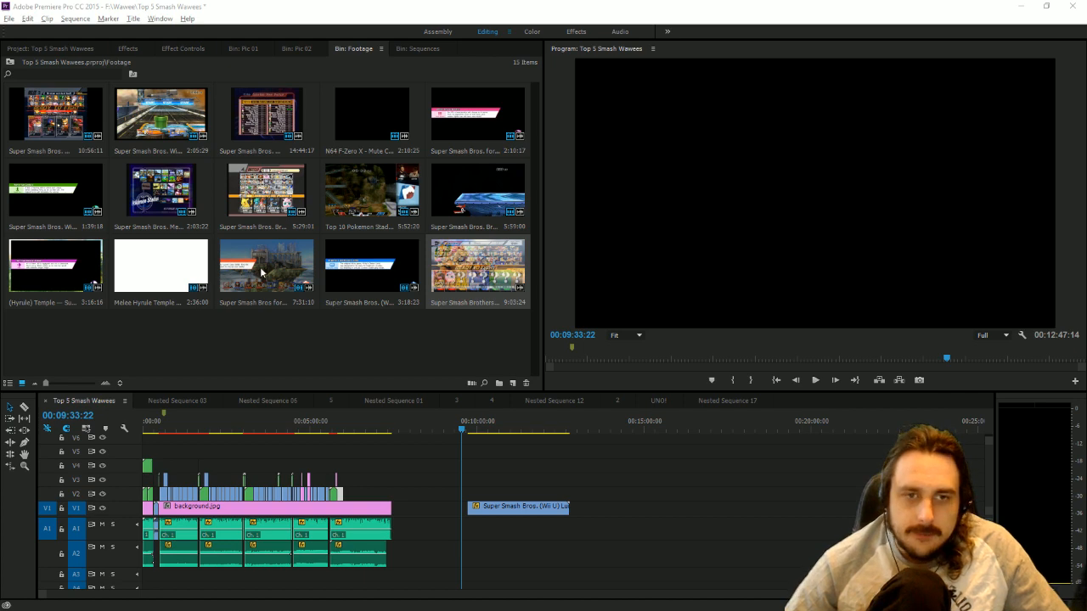
Place the 8-player clip's video on V1 beyond the other Luigi's Mansion clip and trim its start to 00:17:00:41.
{"action": "left_click_drag", "start_coordinate": [477, 265], "coordinate": [651, 491]}
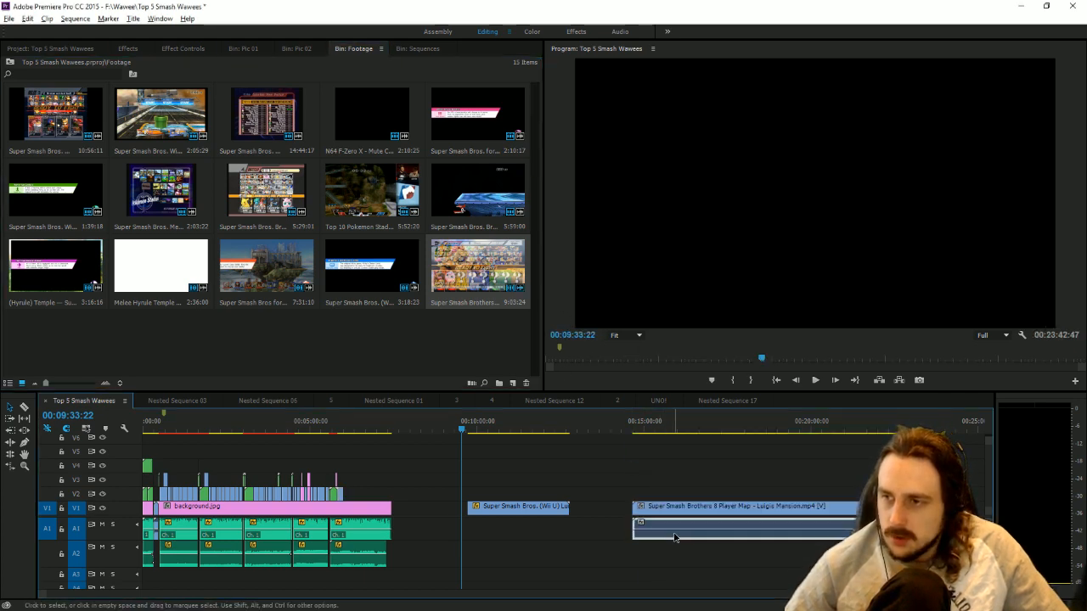
{"action": "left_click", "coordinate": [683, 430]}
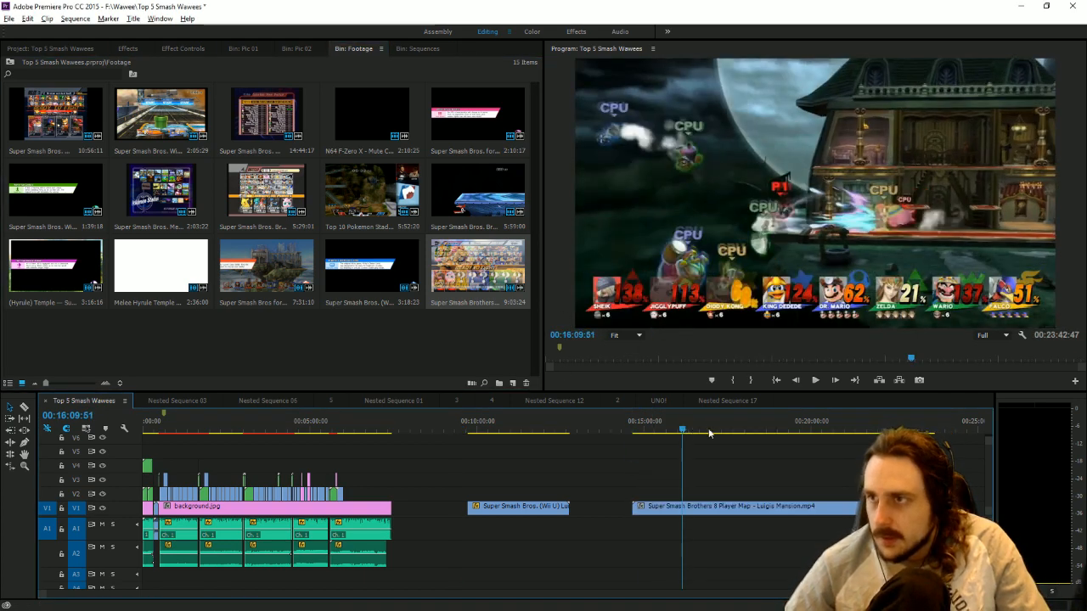
{"action": "left_click", "coordinate": [714, 432]}
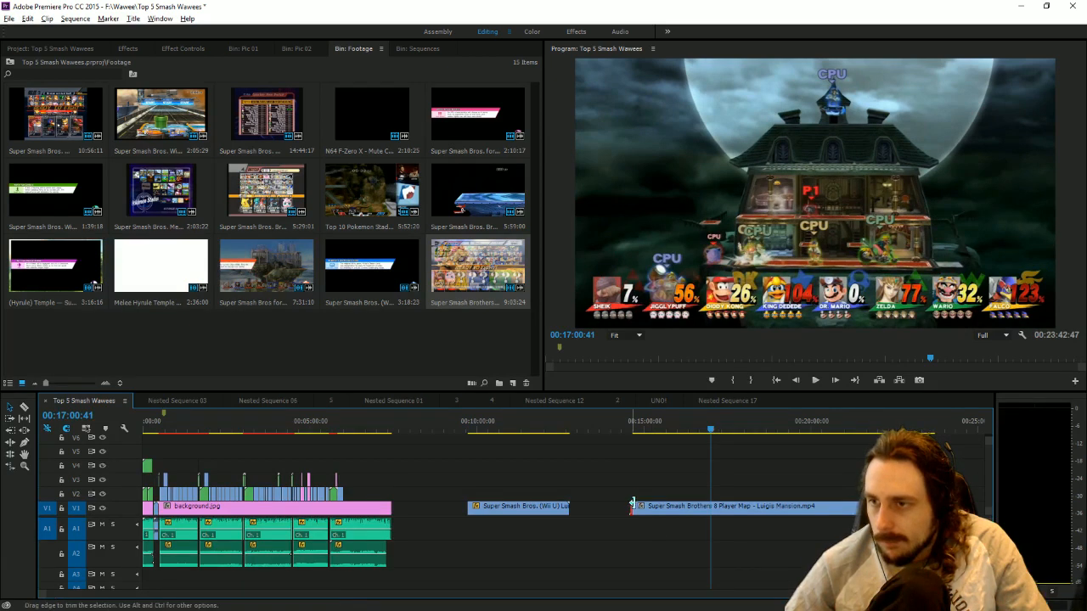
{"action": "left_click_drag", "start_coordinate": [633, 506], "coordinate": [711, 494]}
Cut a short opening piece off the 8-player clip, move it to V3 near the edit's end, and set the playhead to 00:05:46:40.
{"action": "key", "text": "c"}
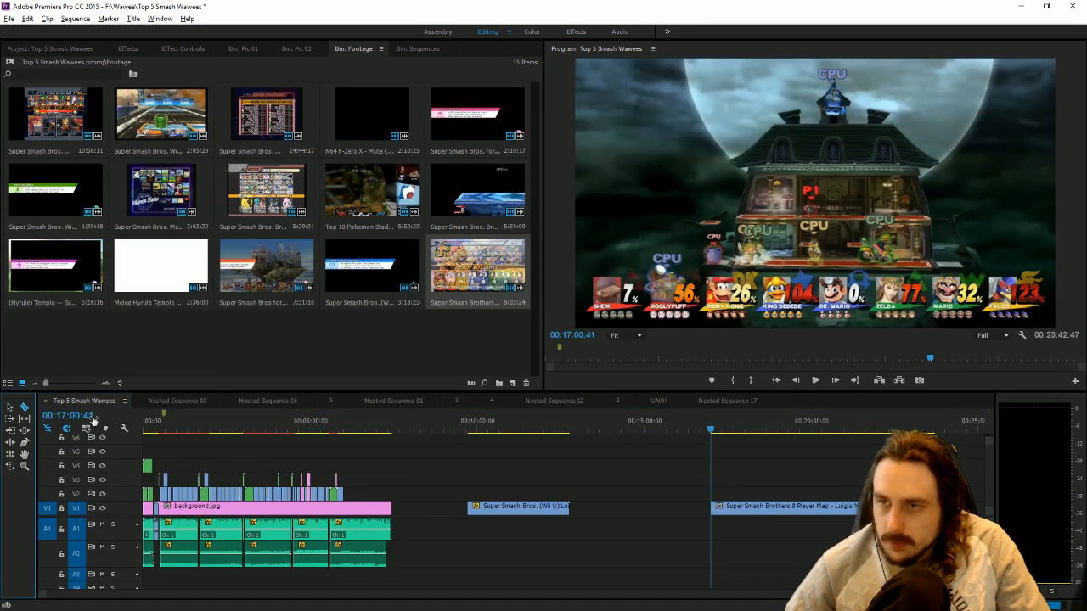
{"action": "left_click", "coordinate": [726, 505]}
{"action": "key", "text": "v"}
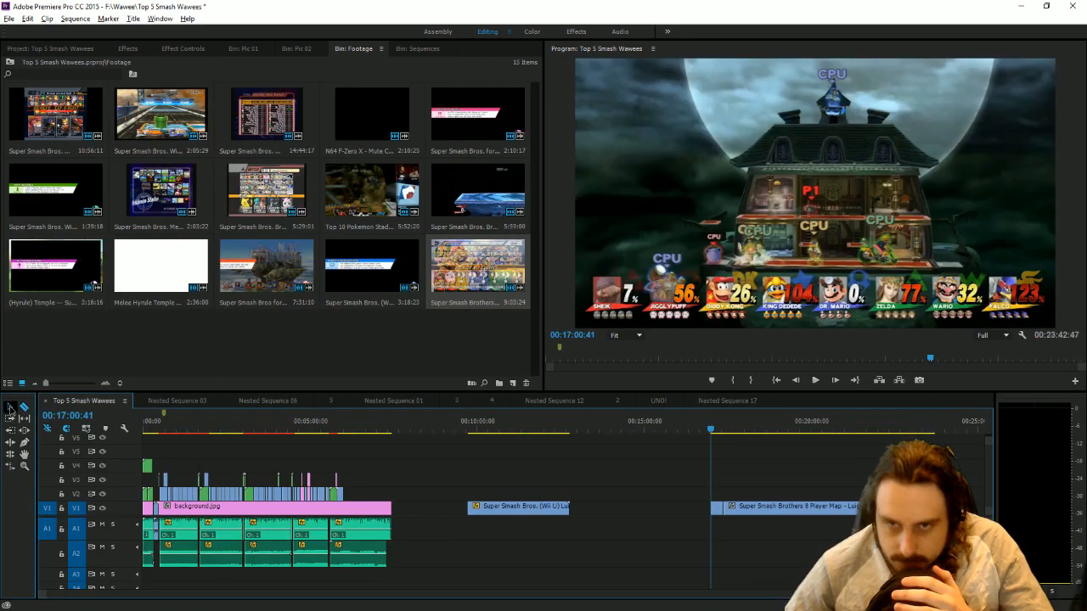
{"action": "left_click", "coordinate": [718, 506]}
{"action": "key", "text": "Delete"}
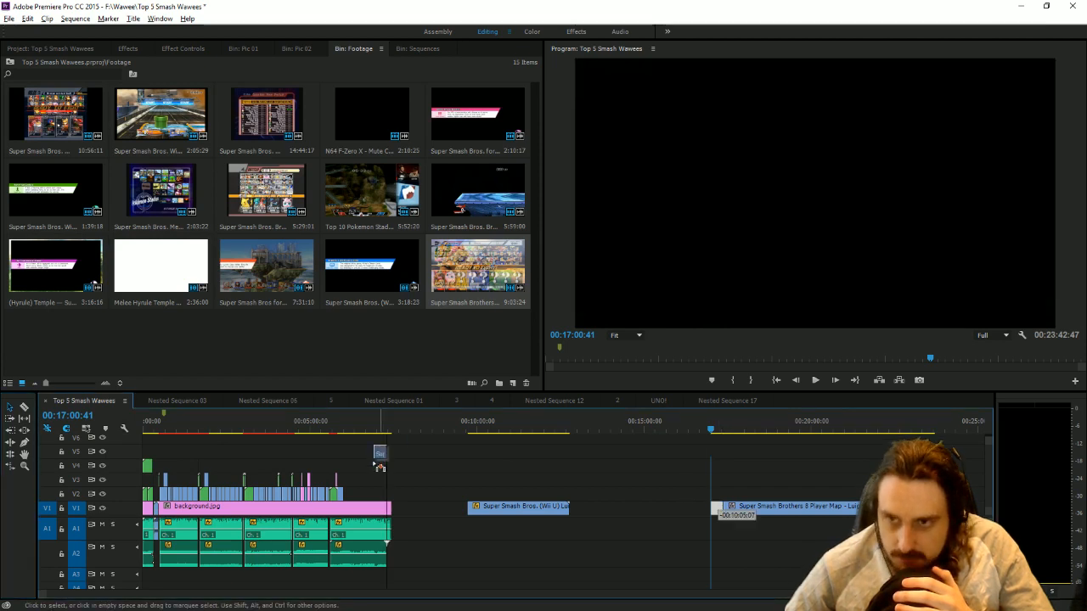
{"action": "left_click", "coordinate": [335, 430]}
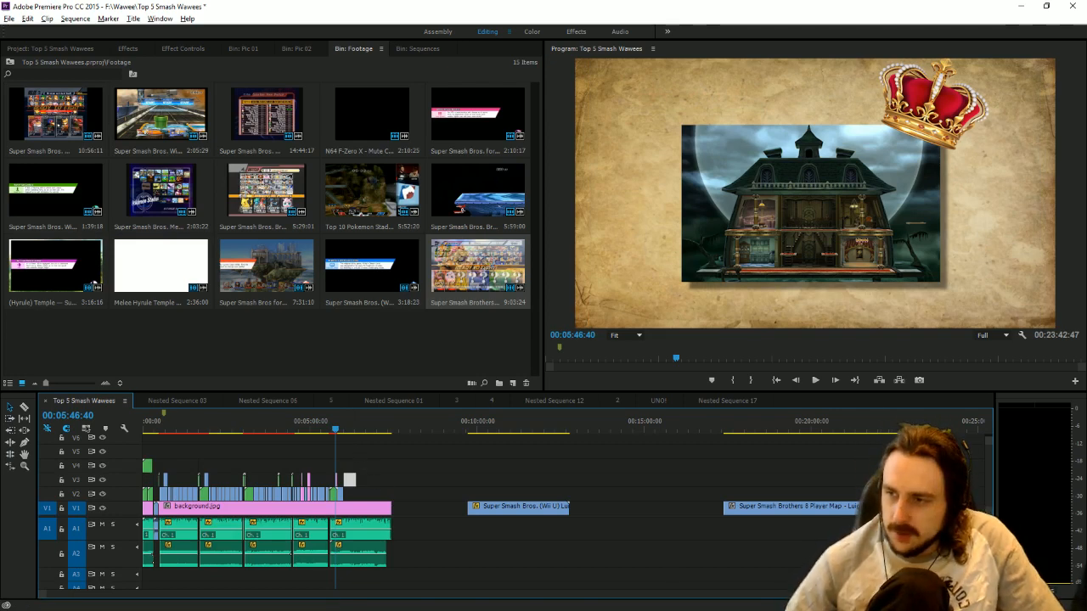
Play up to 00:05:54:53 as the cut point, move the Wii U clip further along V2, and place the 8-player clip on V3 directly after Nested Sequence 17.
{"action": "left_click_drag", "start_coordinate": [922, 594], "coordinate": [541, 561]}
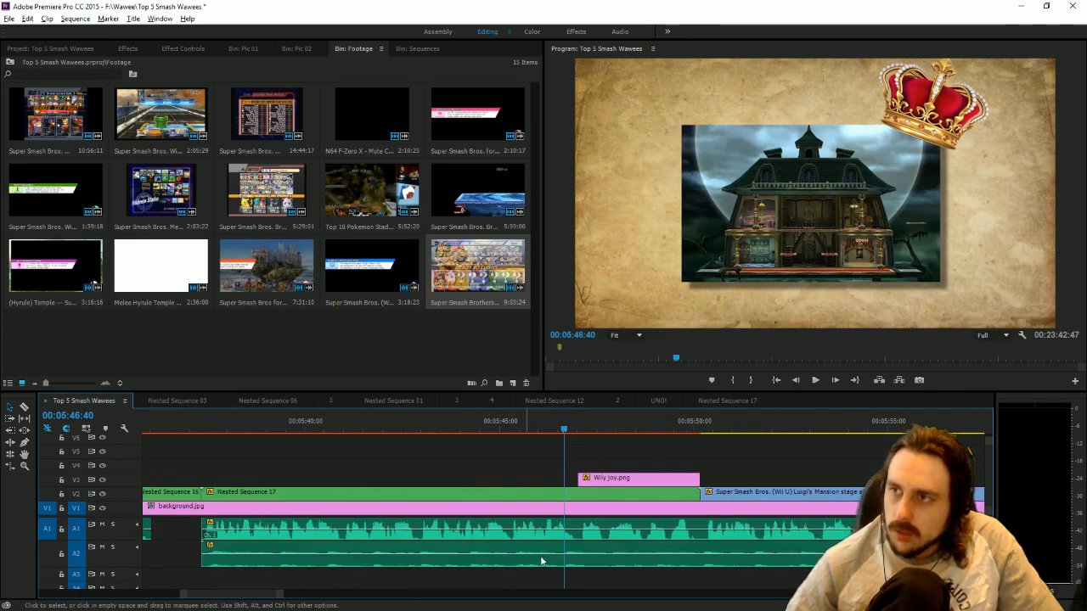
{"action": "mouse_move", "coordinate": [713, 430]}
{"action": "left_mouse_down"}
{"action": "mouse_move", "coordinate": [729, 442]}
{"action": "mouse_move", "coordinate": [707, 444]}
{"action": "left_mouse_up"}
{"action": "left_click", "coordinate": [814, 381]}
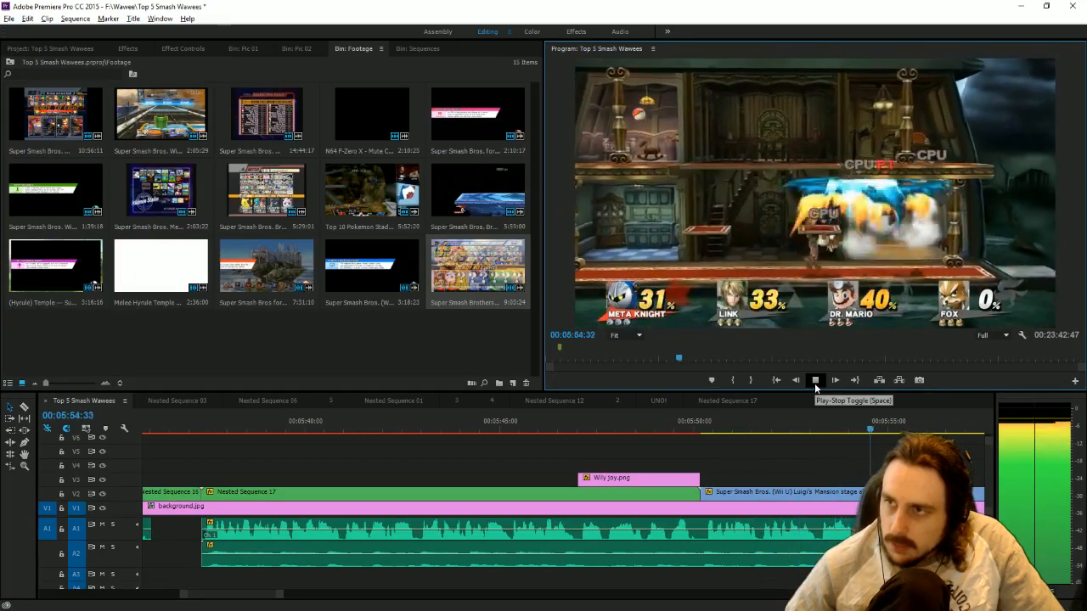
{"action": "left_click", "coordinate": [884, 434]}
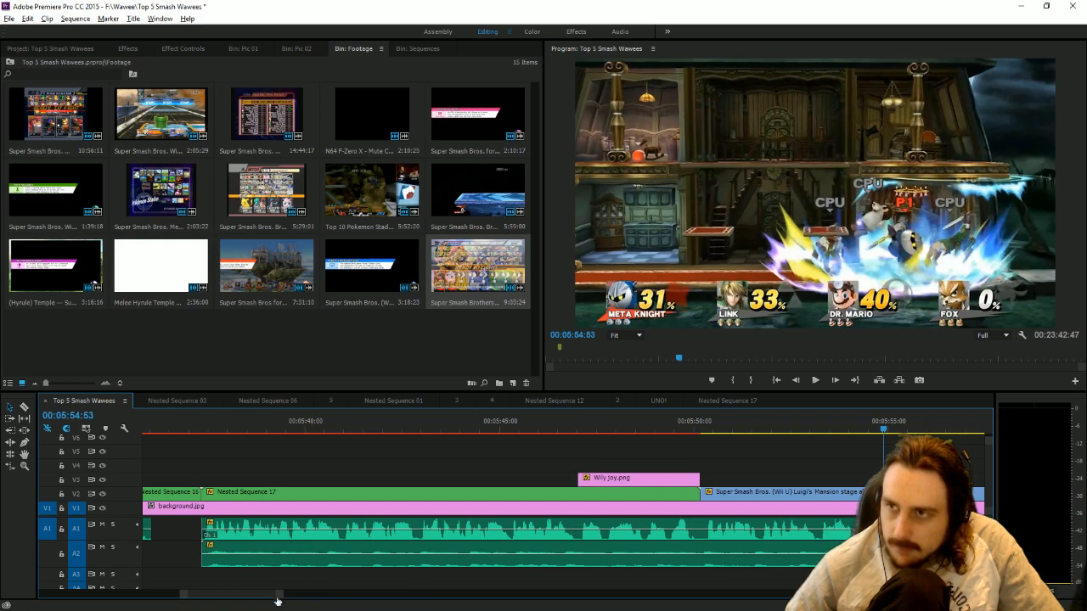
{"action": "left_click_drag", "start_coordinate": [282, 599], "coordinate": [315, 599]}
{"action": "left_click_drag", "start_coordinate": [578, 498], "coordinate": [543, 479]}
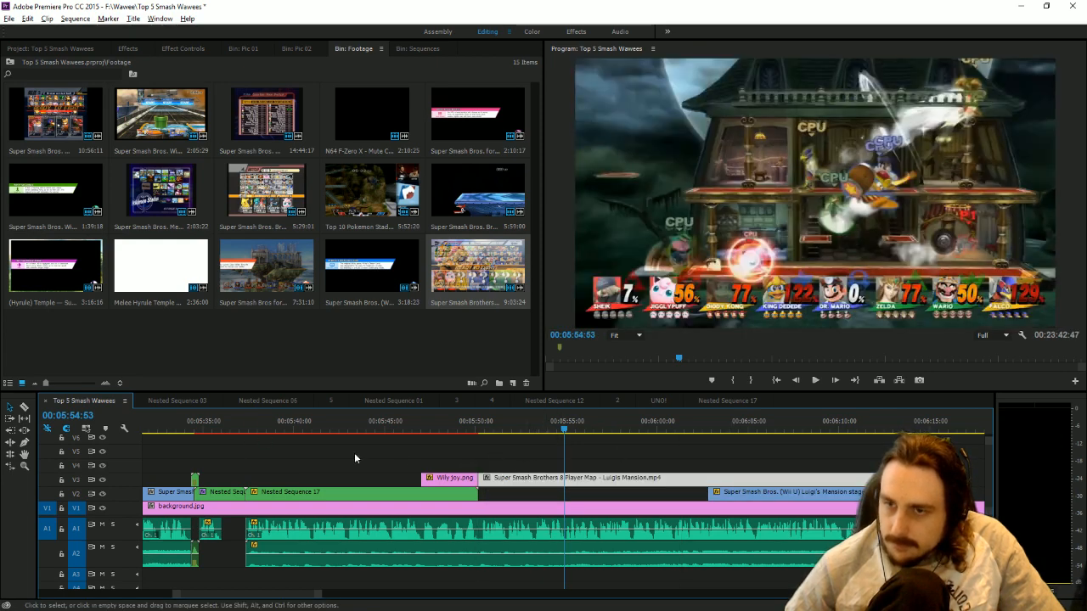
Split the 8-player clip at 00:05:54:53 and move its first piece down to V2 directly after Nested Sequence 17.
{"action": "left_click", "coordinate": [47, 414]}
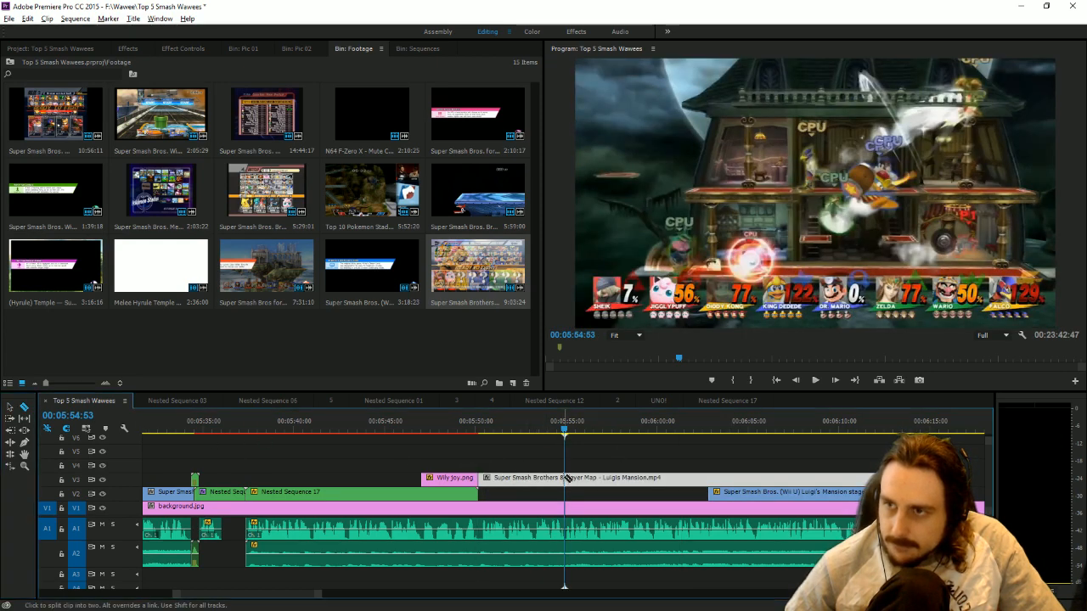
{"action": "key", "text": "ctrl+k"}
{"action": "left_click", "coordinate": [13, 409]}
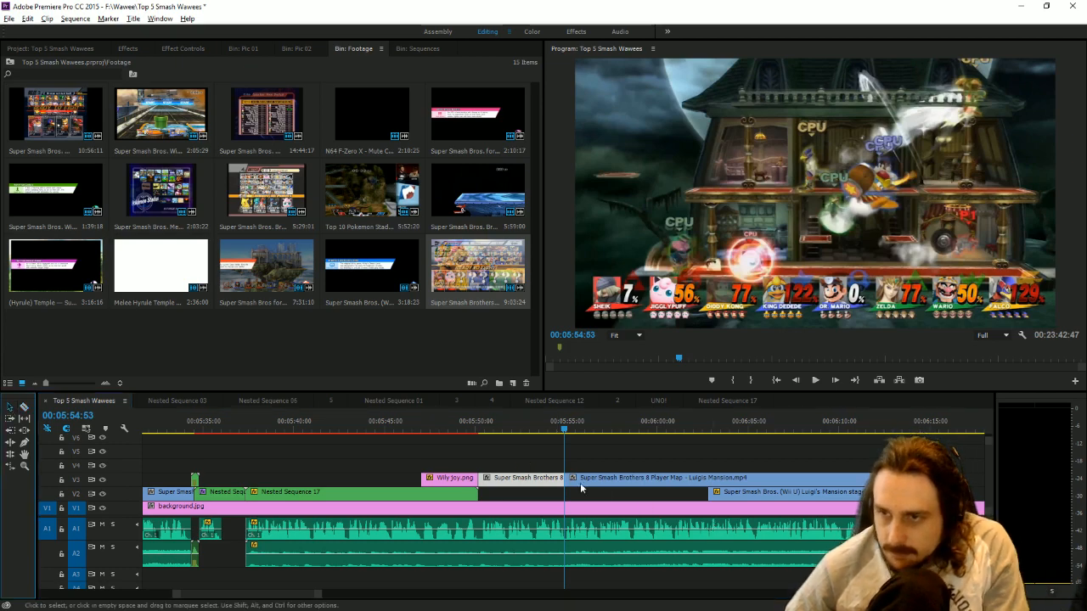
{"action": "left_click_drag", "start_coordinate": [525, 478], "coordinate": [525, 493]}
{"action": "left_click", "coordinate": [522, 493]}
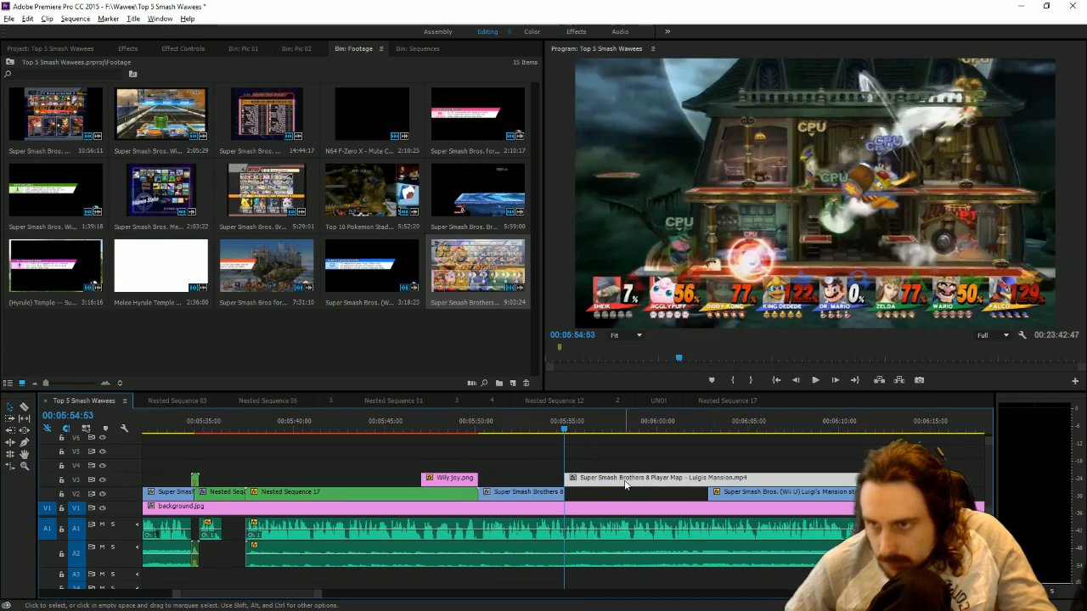
Lock V1, park the remaining 8-player clip on V5, and move the Wii U clip on V2 up against the cut 8-player piece.
{"action": "left_click", "coordinate": [61, 509]}
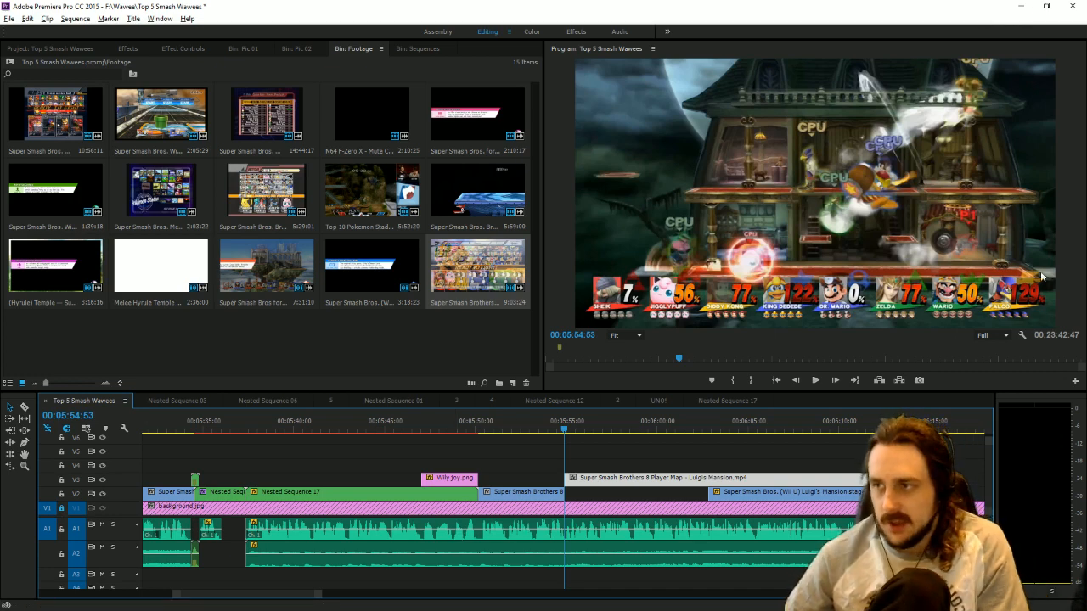
{"action": "left_click", "coordinate": [656, 470]}
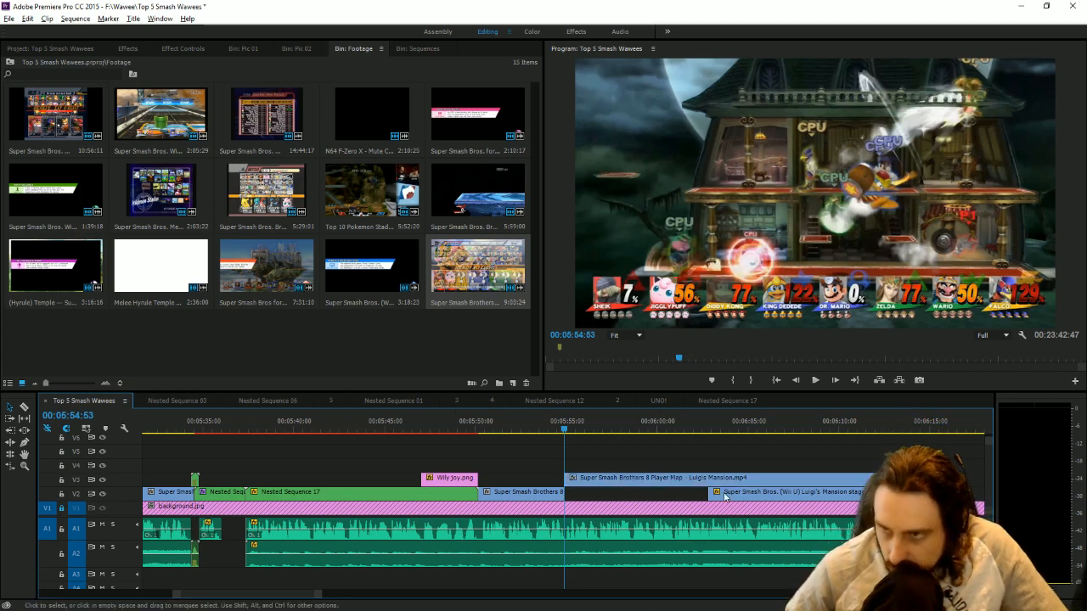
{"action": "left_click_drag", "start_coordinate": [689, 482], "coordinate": [869, 453]}
{"action": "left_click_drag", "start_coordinate": [533, 429], "coordinate": [567, 444]}
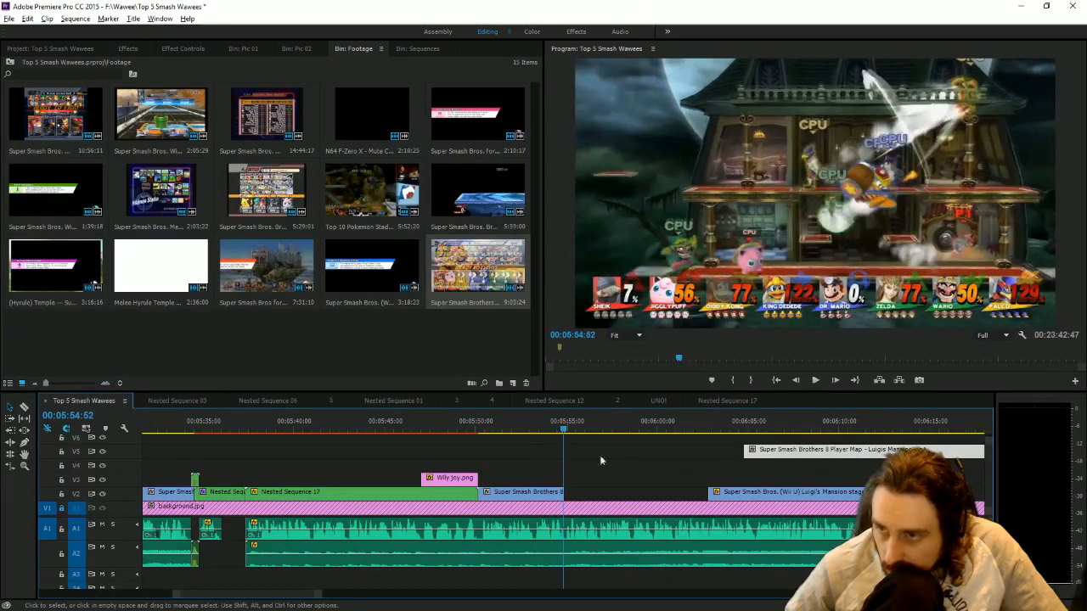
{"action": "left_click_drag", "start_coordinate": [738, 499], "coordinate": [593, 497]}
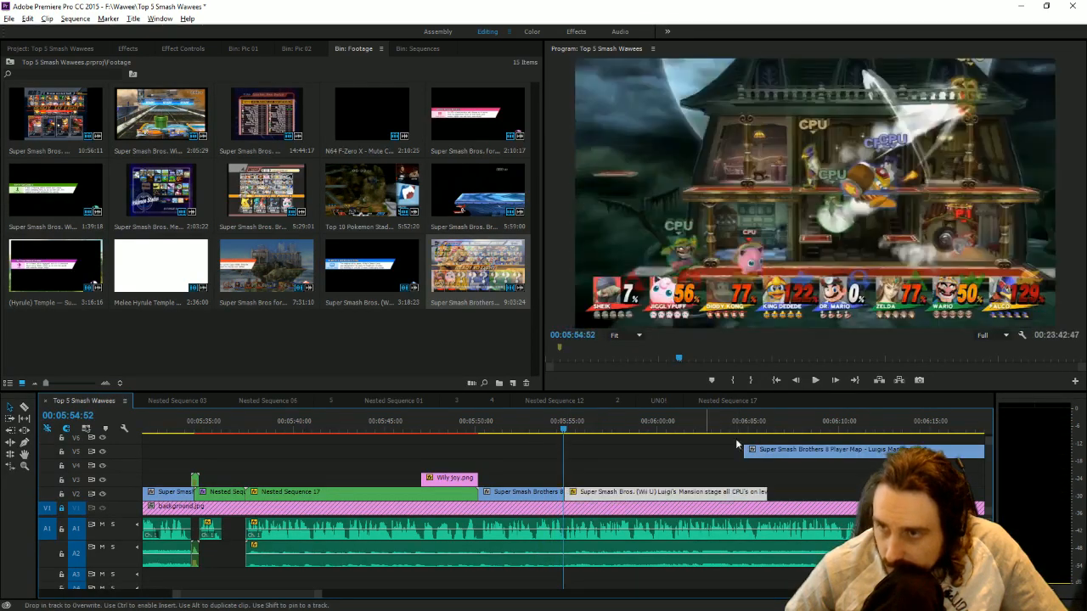
Play through the Wii U Luigi's Mansion clip on V2 and trim its end to 00:06:05:24.
{"action": "left_click", "coordinate": [815, 380]}
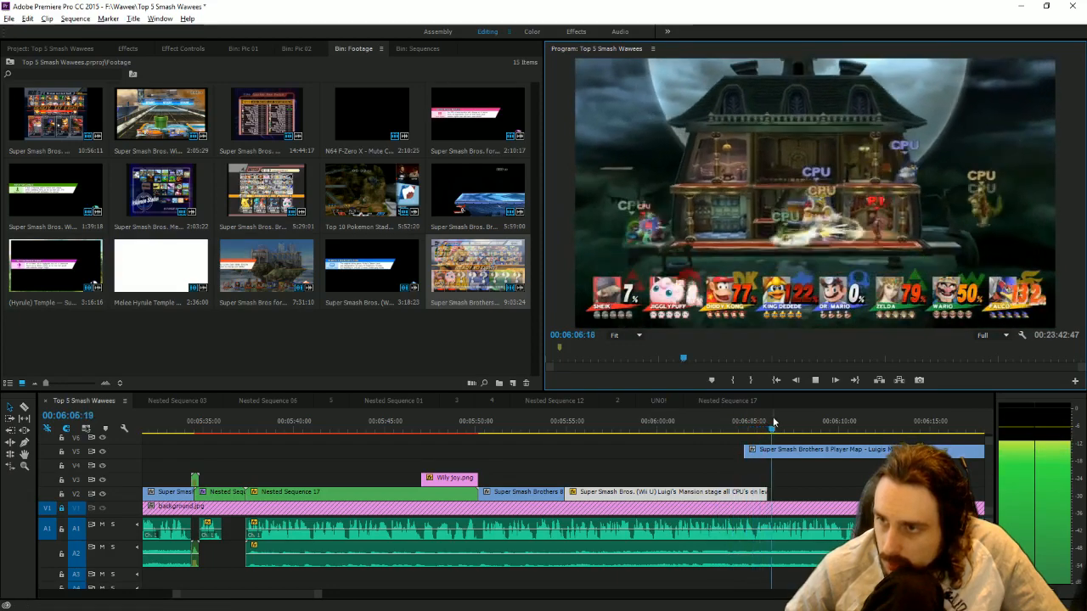
{"action": "left_click_drag", "start_coordinate": [766, 422], "coordinate": [758, 422]}
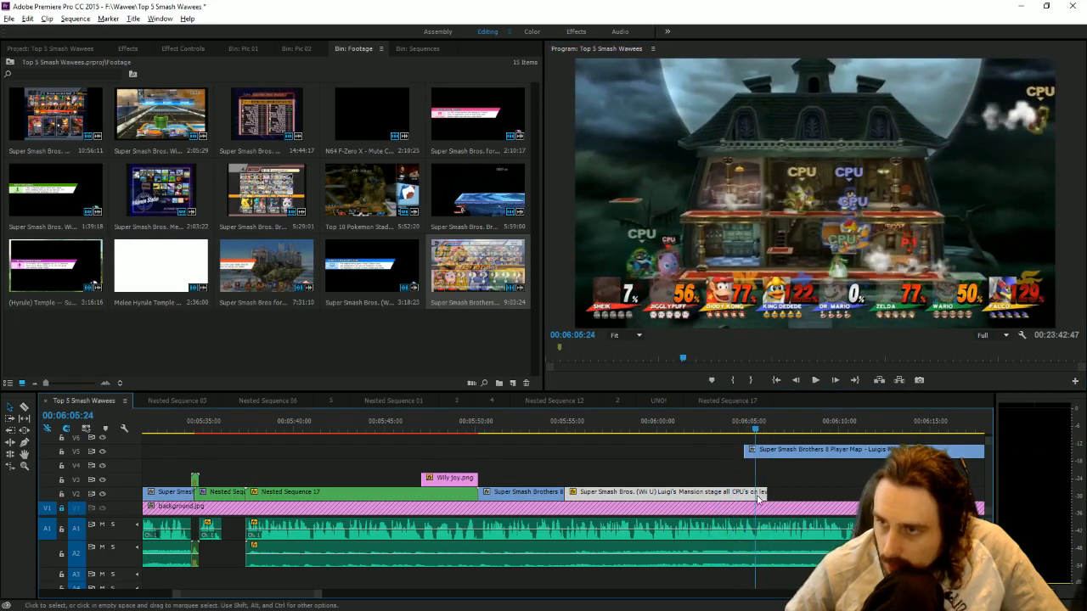
{"action": "left_click_drag", "start_coordinate": [766, 494], "coordinate": [755, 495]}
Move the parked 8-player clip to V2 directly after the Wii U clip and trim its end to 00:06:11:15.
{"action": "key", "text": "space"}
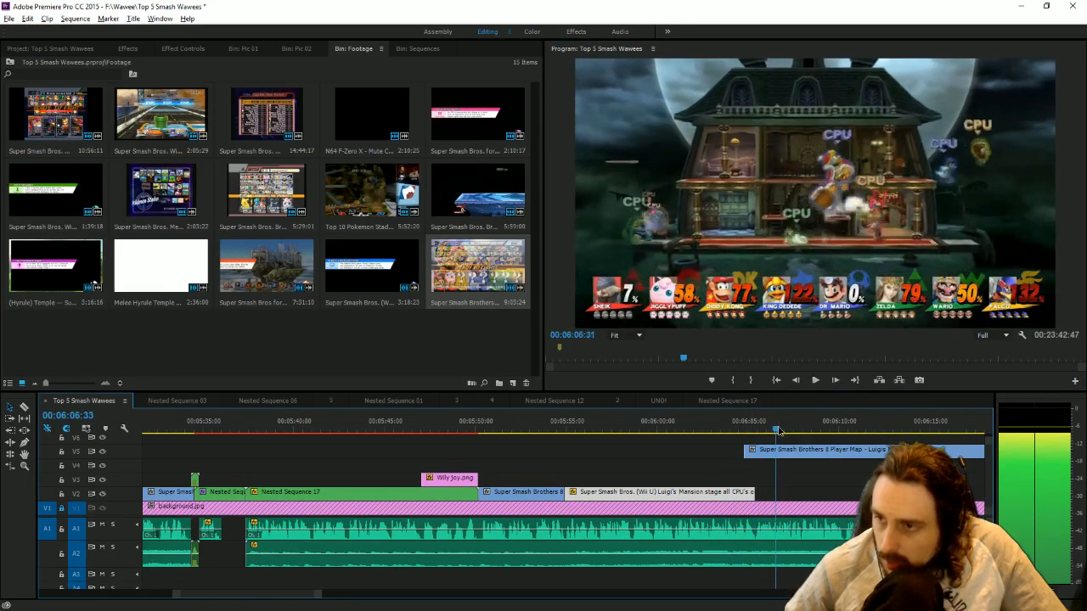
{"action": "left_click_drag", "start_coordinate": [796, 451], "coordinate": [848, 492]}
{"action": "left_click_drag", "start_coordinate": [865, 429], "coordinate": [873, 432]}
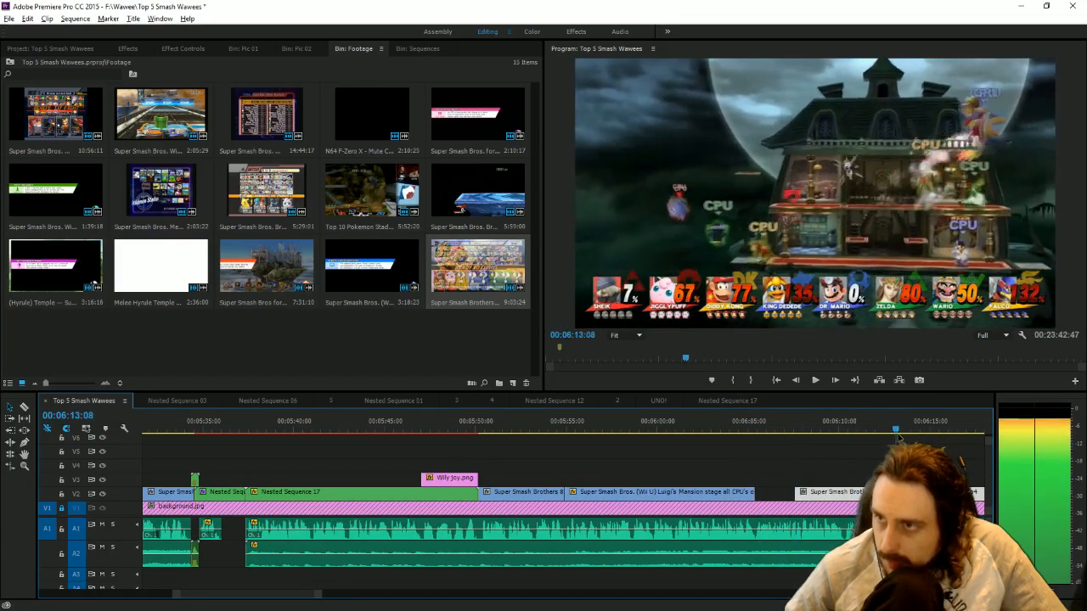
{"action": "left_click_drag", "start_coordinate": [798, 495], "coordinate": [756, 495]}
{"action": "left_click", "coordinate": [769, 415]}
{"action": "left_click", "coordinate": [816, 381]}
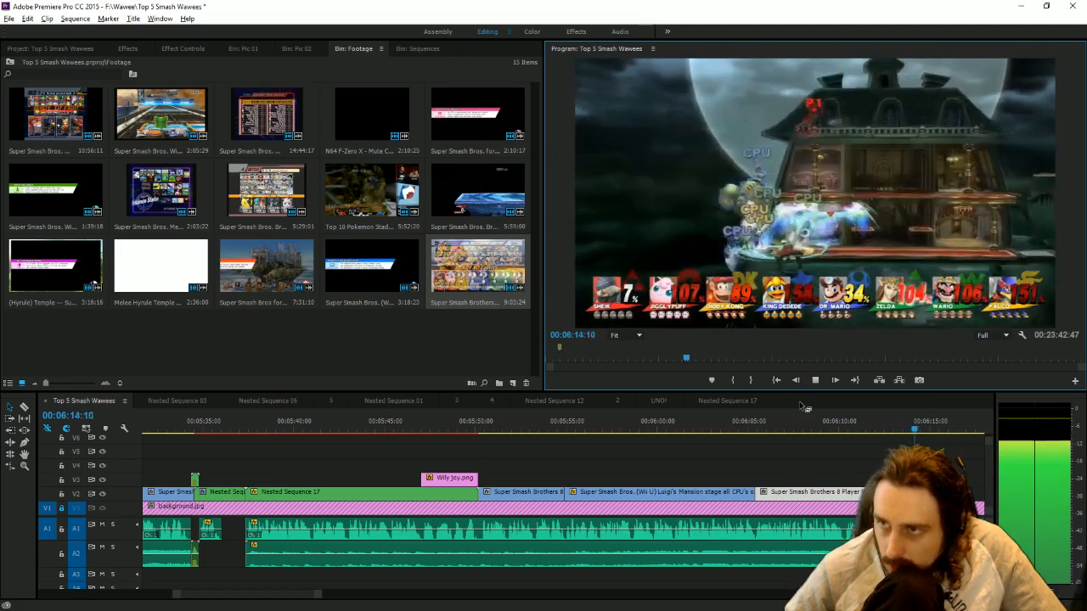
{"action": "left_click", "coordinate": [908, 434]}
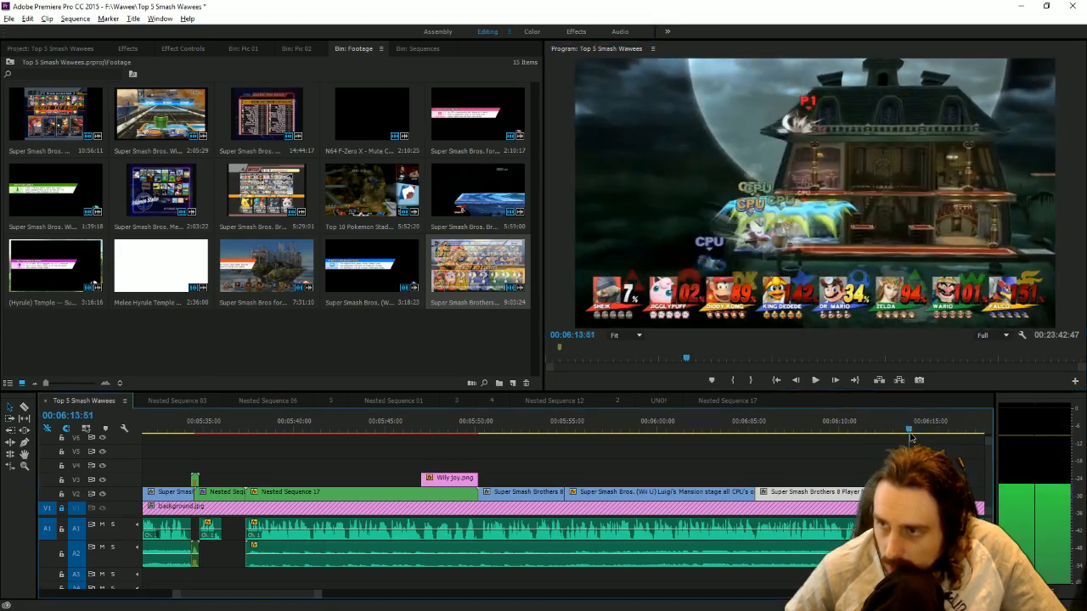
{"action": "left_click_drag", "start_coordinate": [907, 433], "coordinate": [861, 445]}
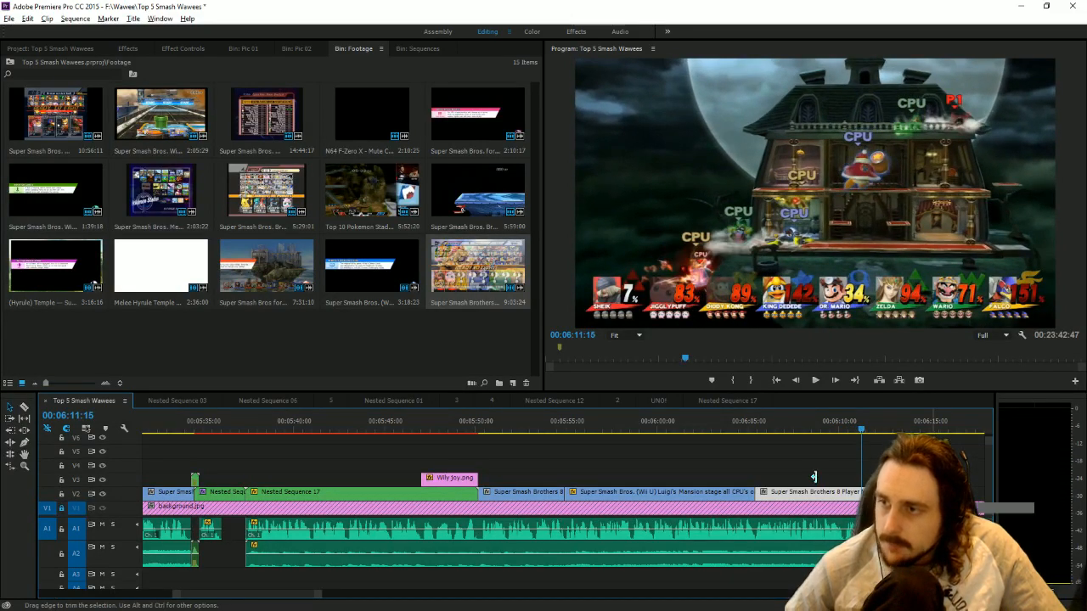
{"action": "left_click_drag", "start_coordinate": [813, 477], "coordinate": [856, 478]}
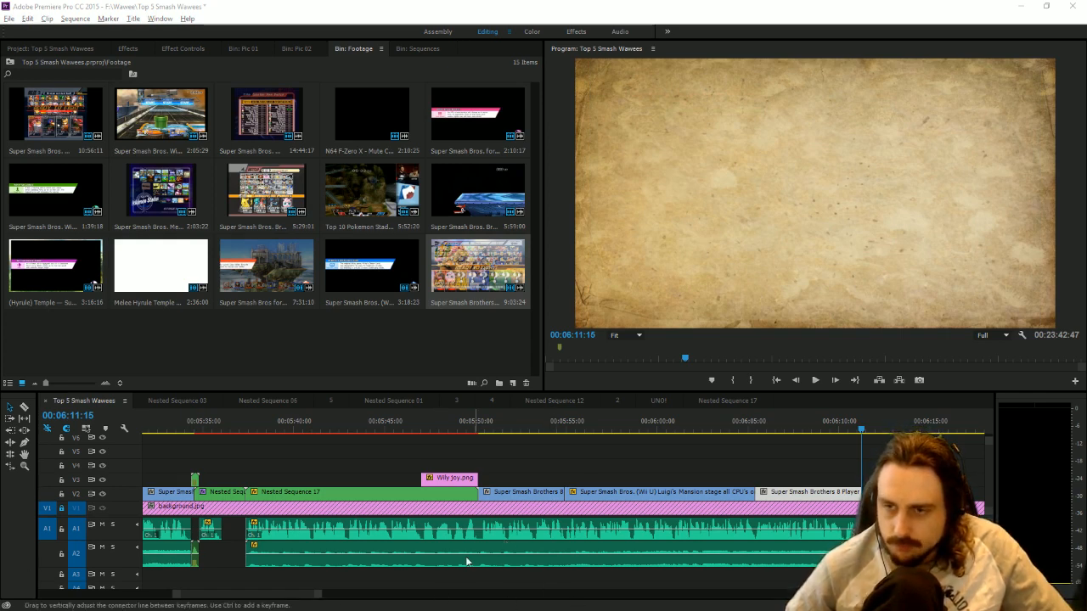
Look through the leftover Wii U Luigi's Mansion footage on V1 between about 00:10:11:37 and 00:10:40:30.
{"action": "left_click_drag", "start_coordinate": [315, 597], "coordinate": [495, 574]}
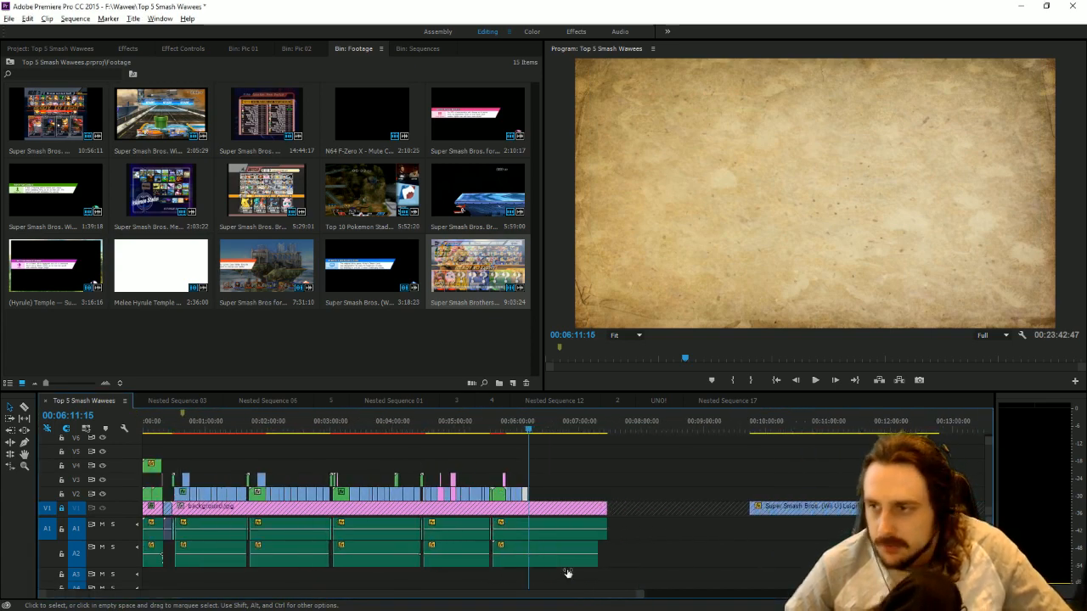
{"action": "left_click", "coordinate": [777, 424]}
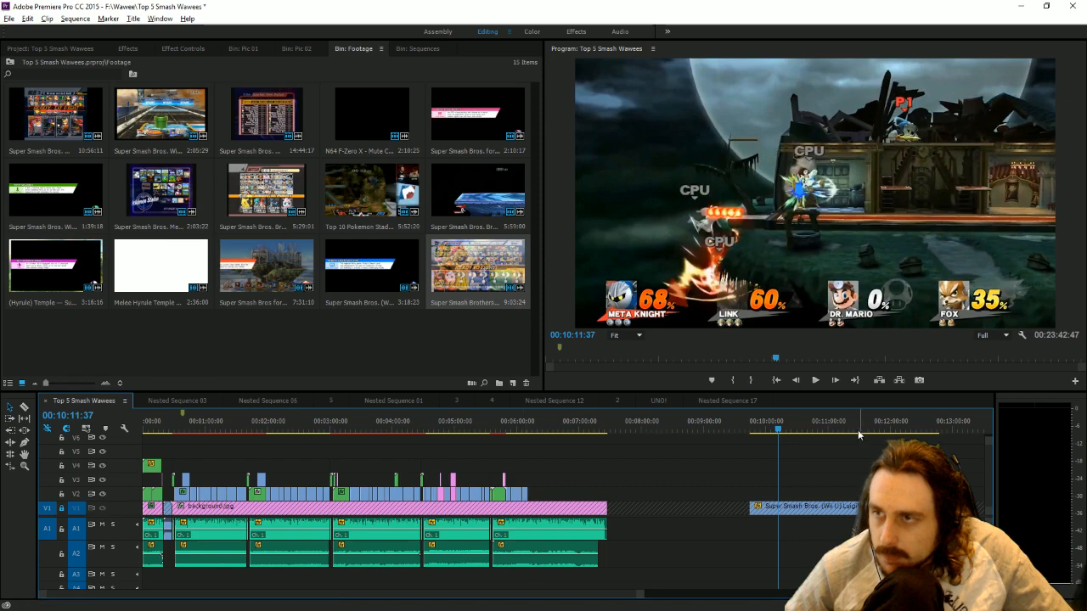
{"action": "left_click_drag", "start_coordinate": [760, 427], "coordinate": [808, 499]}
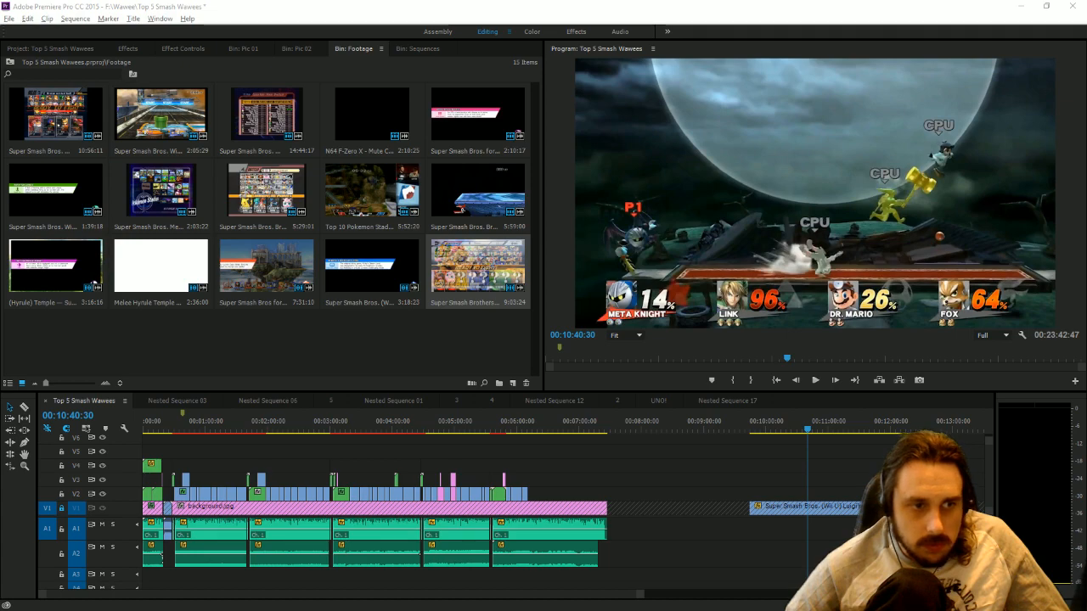
Import Luigi's_Mansion.jpg into the Pic 02 bin and place it on V2 directly after the last 8-player piece.
{"action": "key", "text": "alt+Tab"}
{"action": "left_click", "coordinate": [298, 49]}
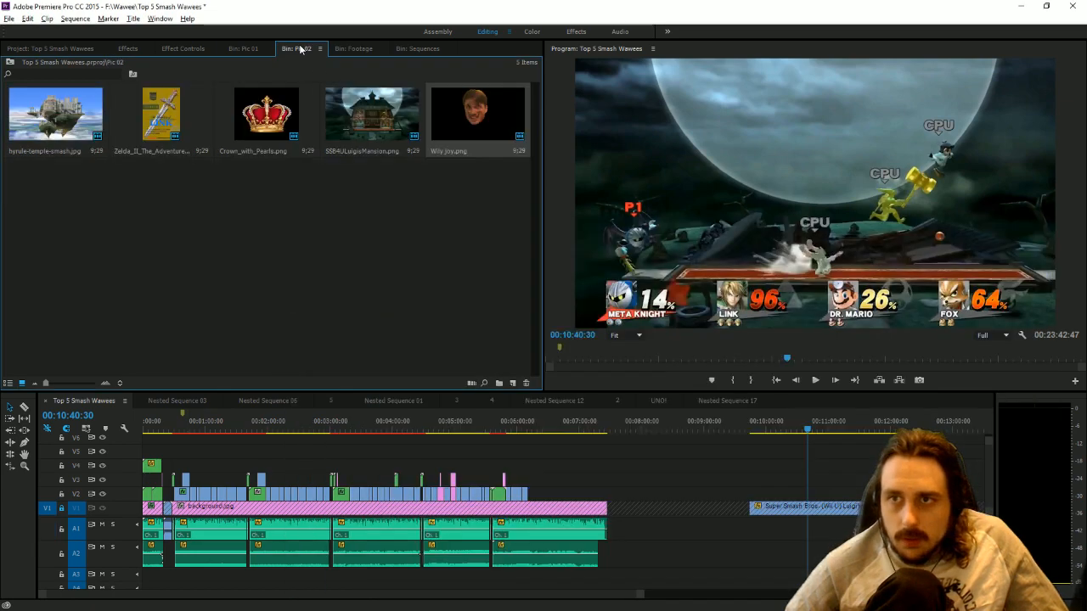
{"action": "key", "text": "alt+Tab"}
{"action": "left_click_drag", "start_coordinate": [478, 436], "coordinate": [152, 300]}
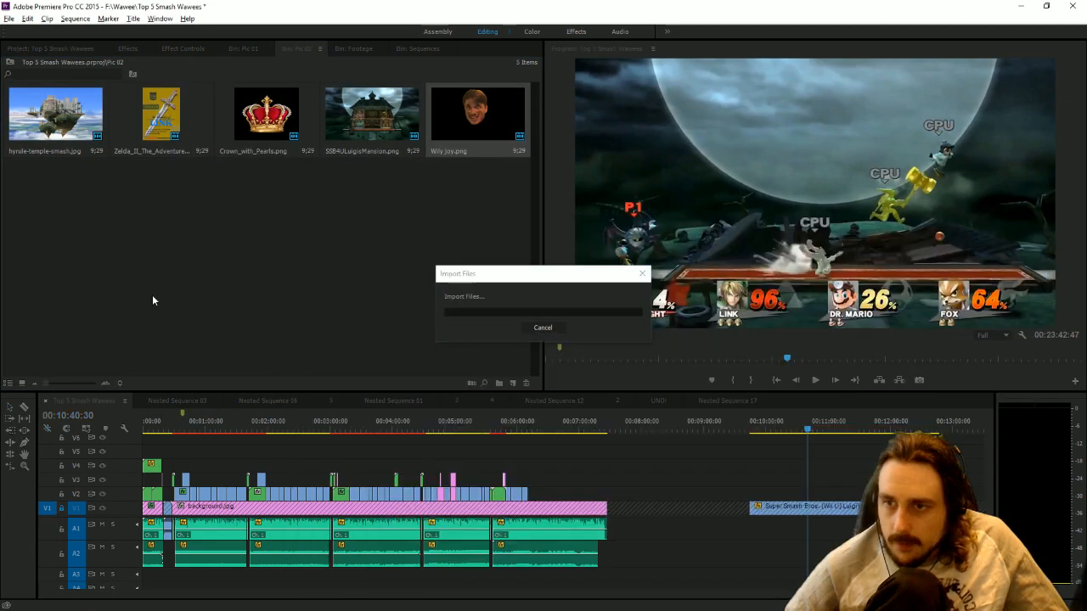
{"action": "left_click_drag", "start_coordinate": [99, 197], "coordinate": [550, 499]}
{"action": "left_click", "coordinate": [538, 429]}
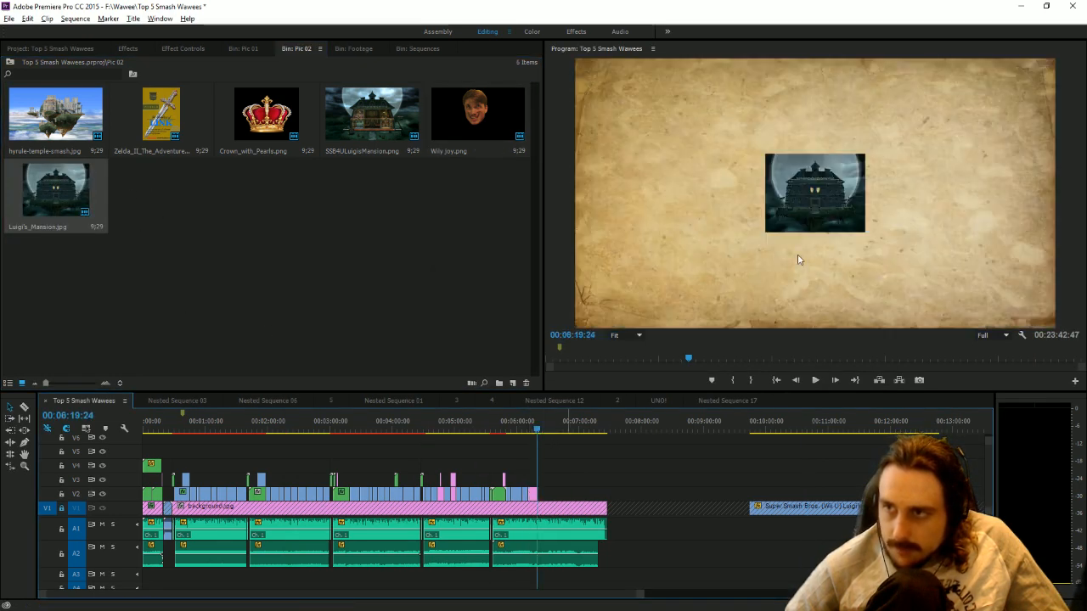
Enlarge the Luigi's Mansion image to a scale of 618.5 and keyframe its Position at 960, 970 at 00:06:11:15.
{"action": "double_click", "coordinate": [838, 200]}
{"action": "left_click_drag", "start_coordinate": [767, 195], "coordinate": [508, 212]}
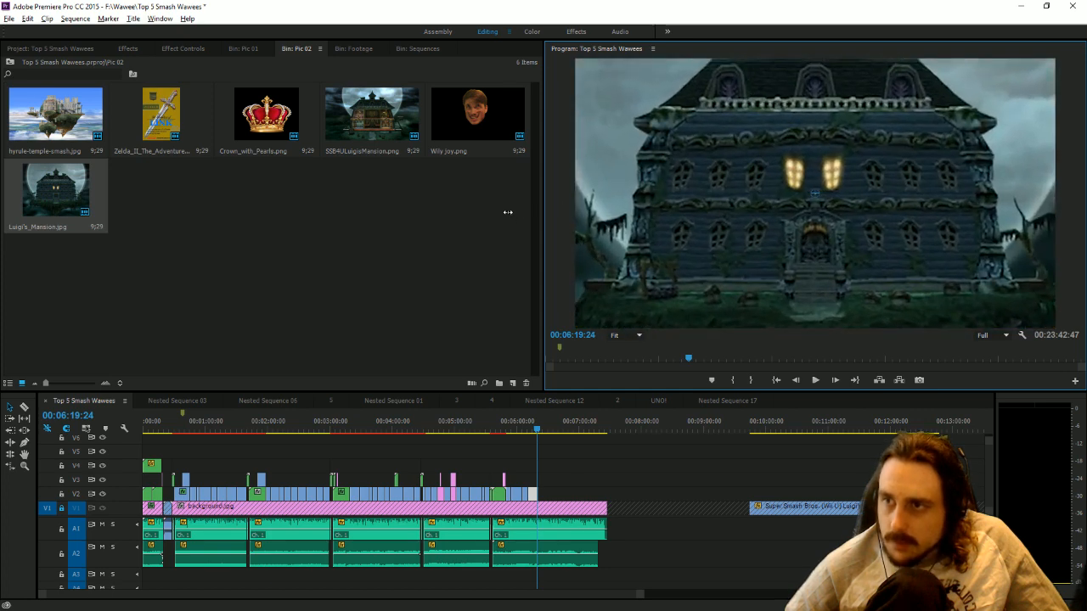
{"action": "left_click", "coordinate": [180, 51]}
{"action": "left_click_drag", "start_coordinate": [507, 71], "coordinate": [401, 73]}
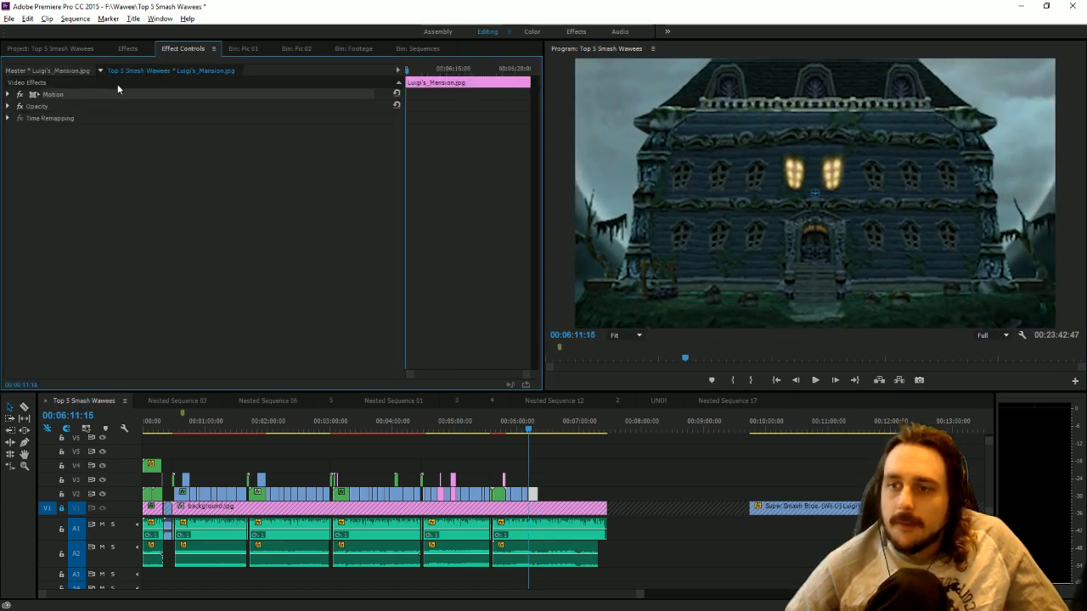
{"action": "left_click", "coordinate": [8, 95]}
{"action": "left_click_drag", "start_coordinate": [238, 105], "coordinate": [324, 114]}
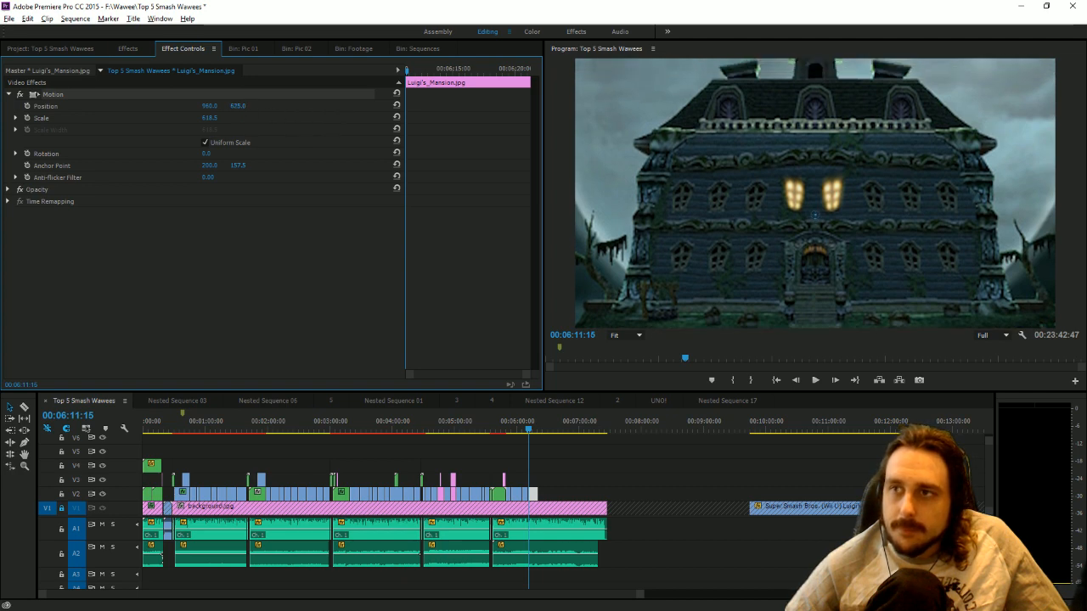
{"action": "left_click_drag", "start_coordinate": [242, 108], "coordinate": [590, 108]}
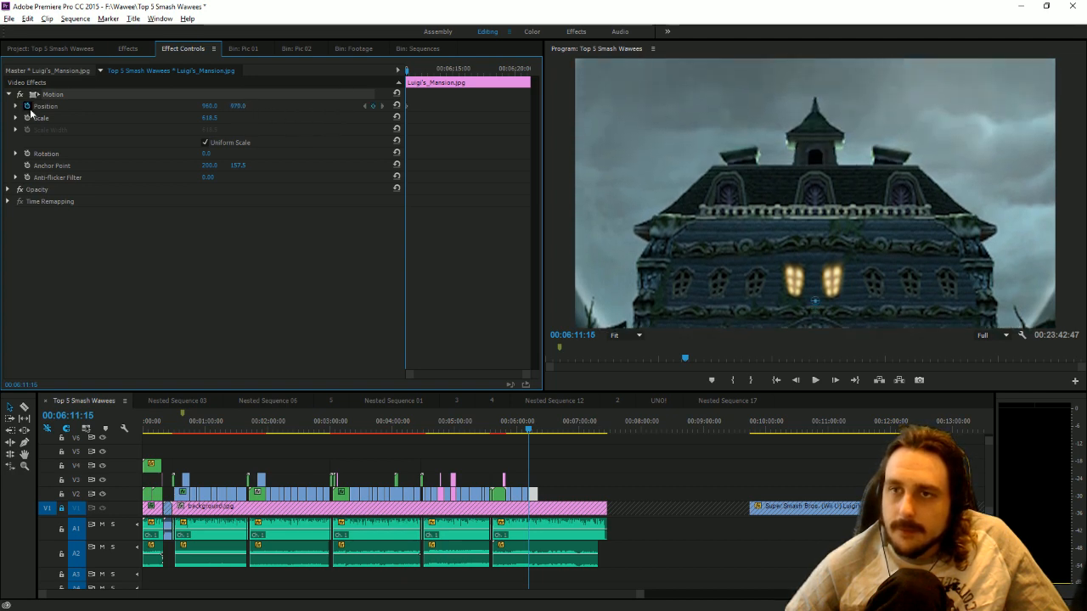
Play through the Luigi's Mansion image with the narration and extend its end on V2 to 00:06:22:09.
{"action": "left_click_drag", "start_coordinate": [643, 597], "coordinate": [434, 588]}
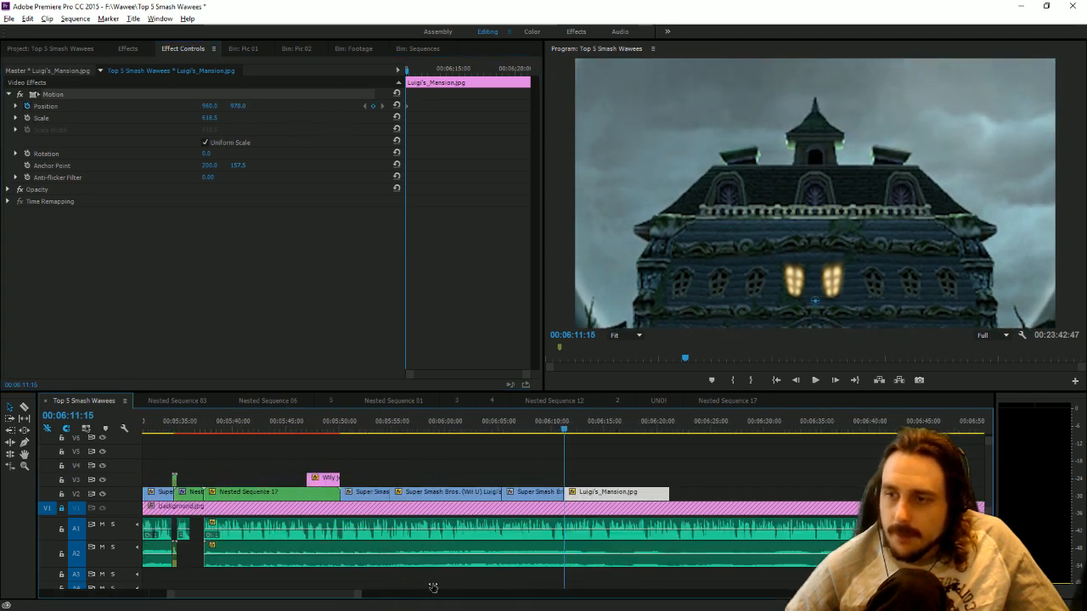
{"action": "key", "text": "space"}
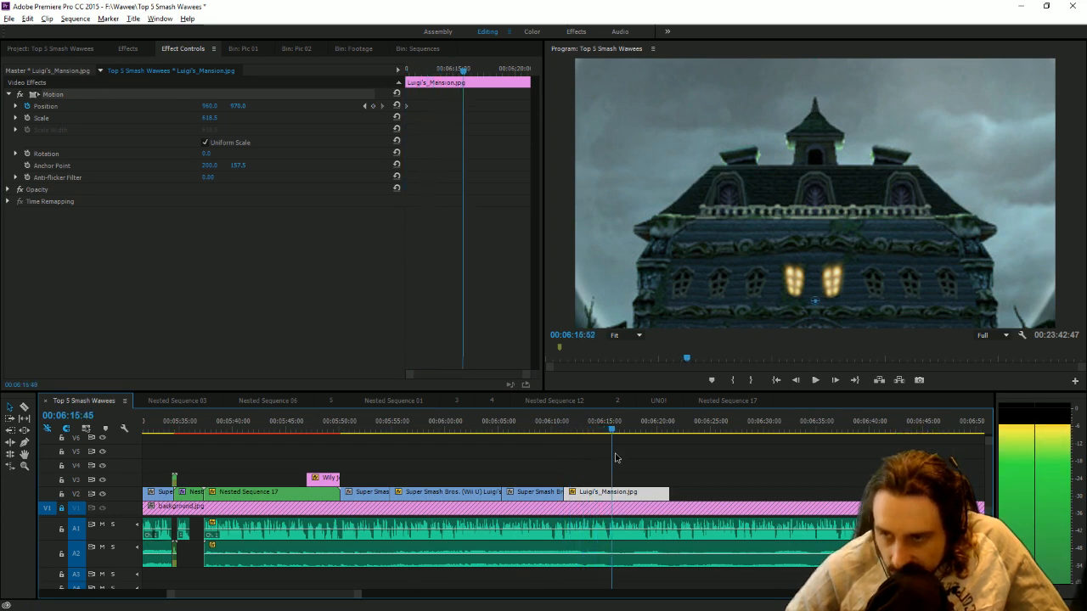
{"action": "key", "text": "space"}
{"action": "left_click", "coordinate": [815, 380]}
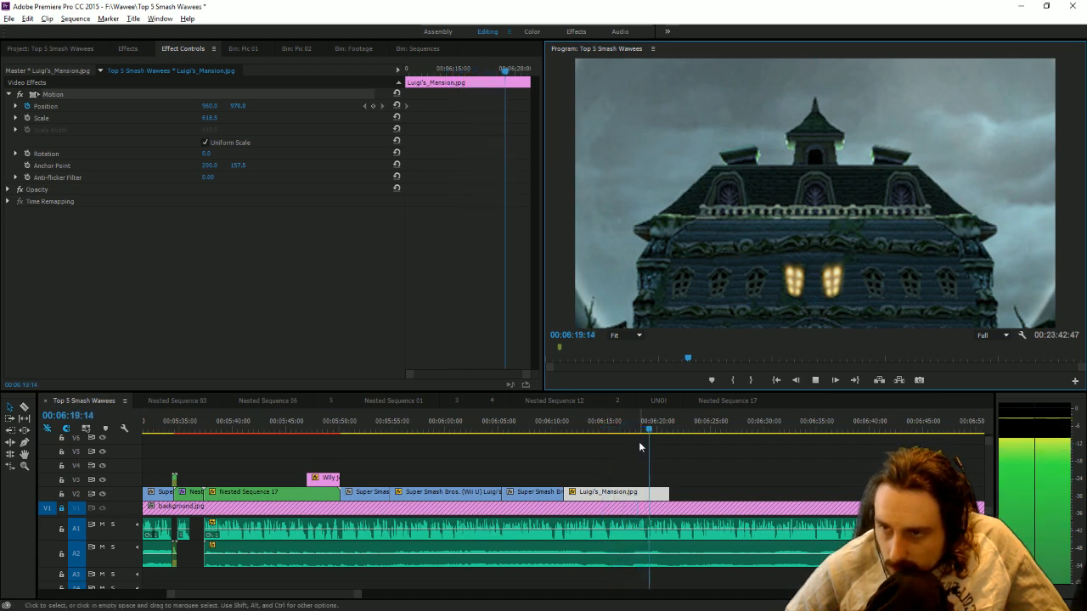
{"action": "left_click_drag", "start_coordinate": [668, 493], "coordinate": [683, 494]}
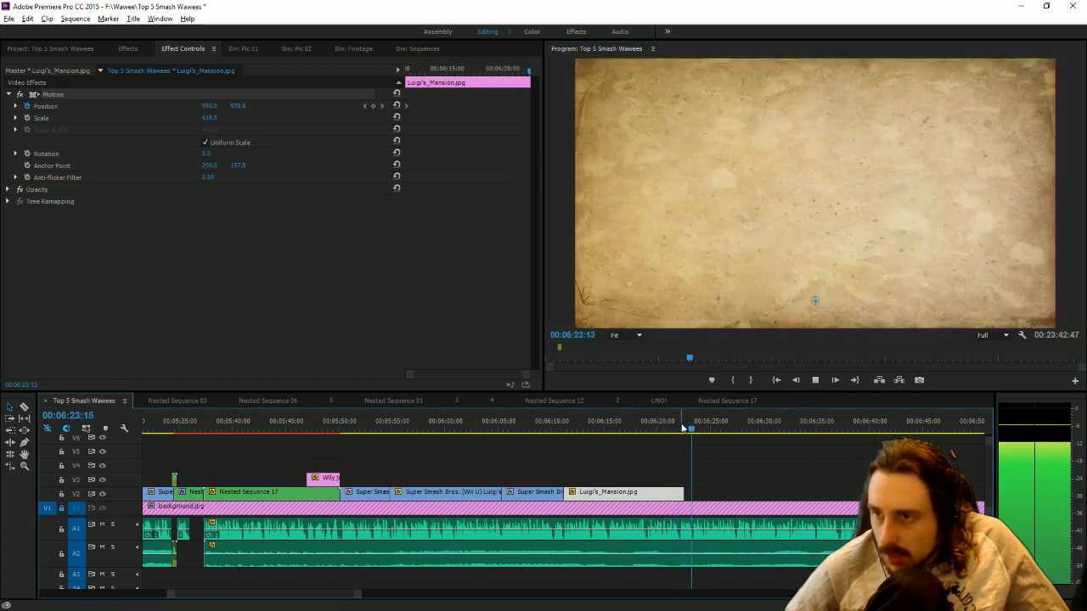
{"action": "left_click", "coordinate": [679, 429]}
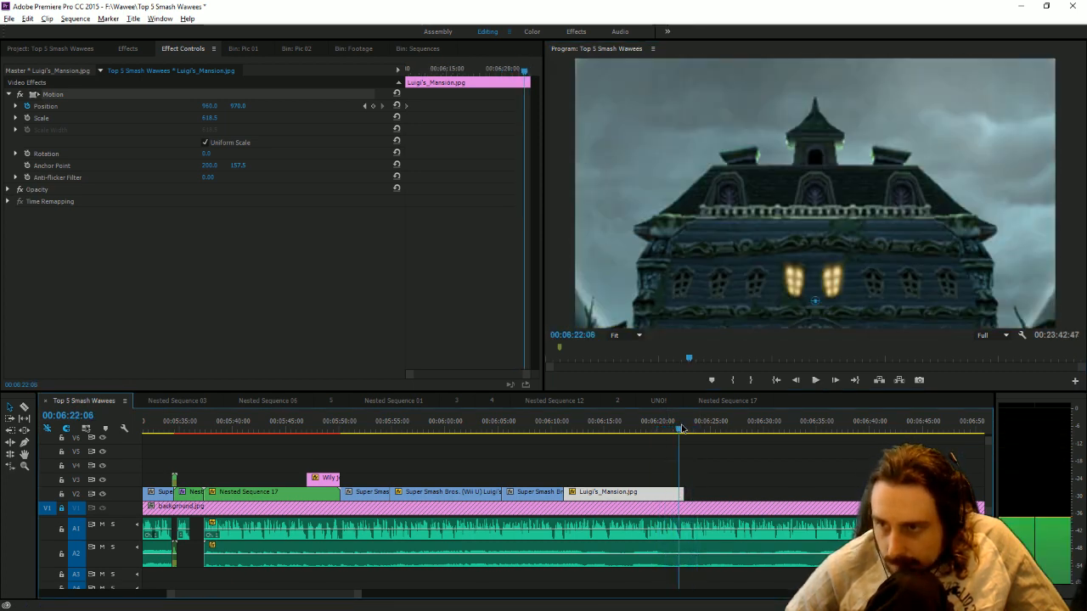
{"action": "left_click_drag", "start_coordinate": [681, 428], "coordinate": [682, 429]}
{"action": "left_click_drag", "start_coordinate": [683, 493], "coordinate": [679, 495]}
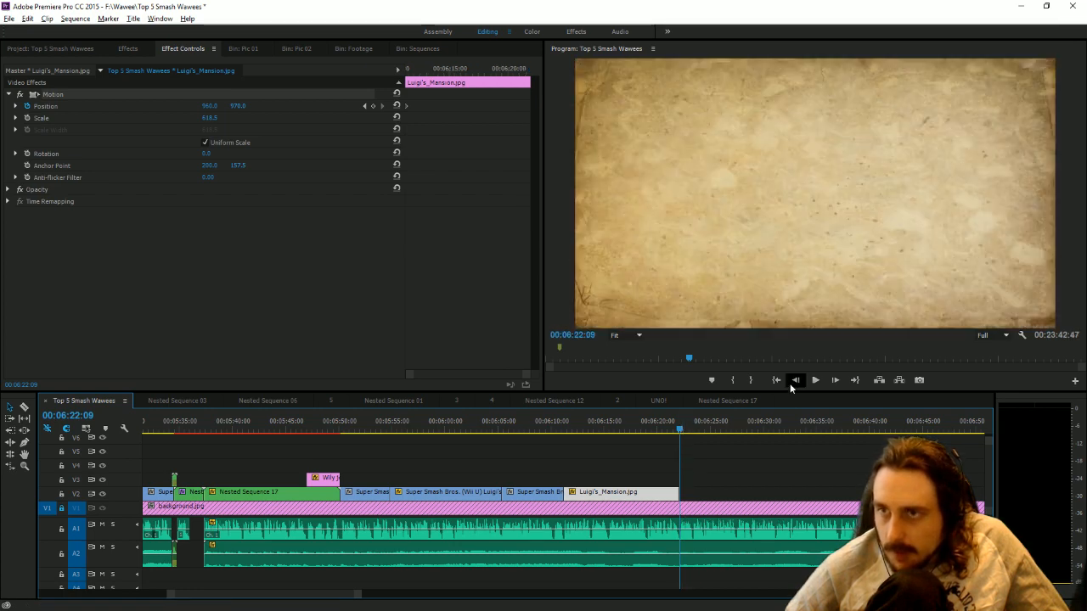
Keyframe the Luigi's Mansion image's Position at 960, 344 on its last frame at 00:06:22:08 and save the project.
{"action": "left_click", "coordinate": [791, 385]}
{"action": "left_click_drag", "start_coordinate": [238, 107], "coordinate": [1, 106]}
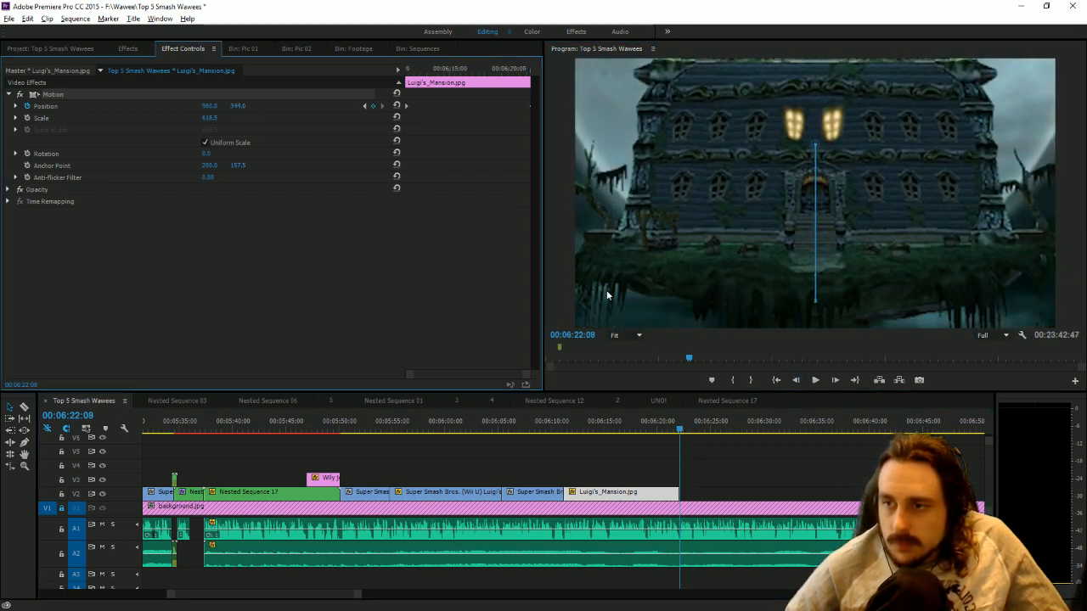
{"action": "left_click", "coordinate": [752, 481]}
{"action": "key", "text": "ctrl+s"}
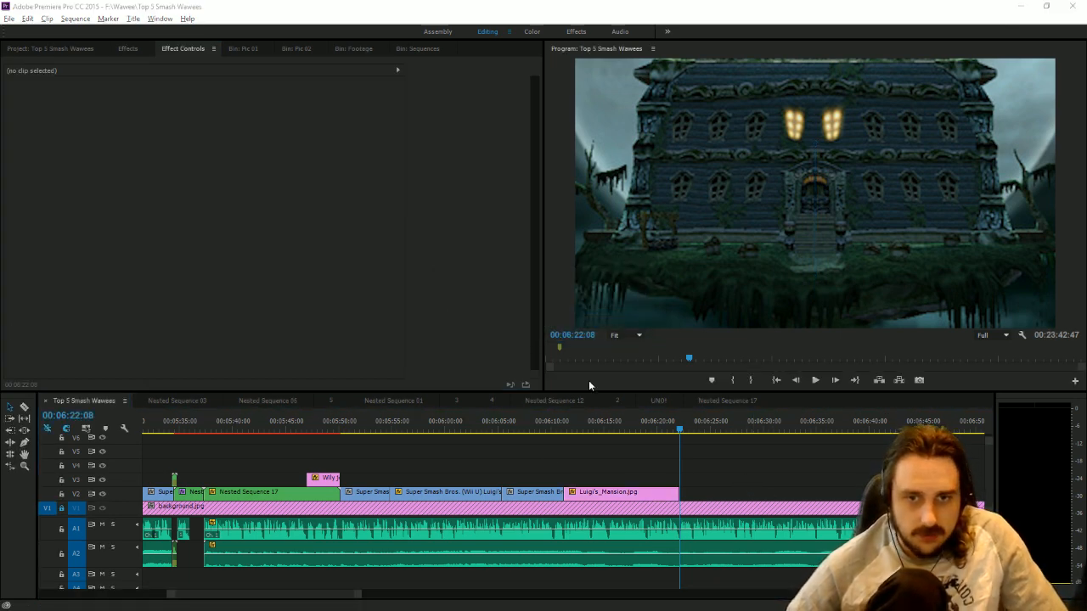
Extend the start of the leftover Wii U Luigi's Mansion clip on V1 to bring back footage from before 00:09:39:31.
{"action": "left_click_drag", "start_coordinate": [362, 594], "coordinate": [690, 608]}
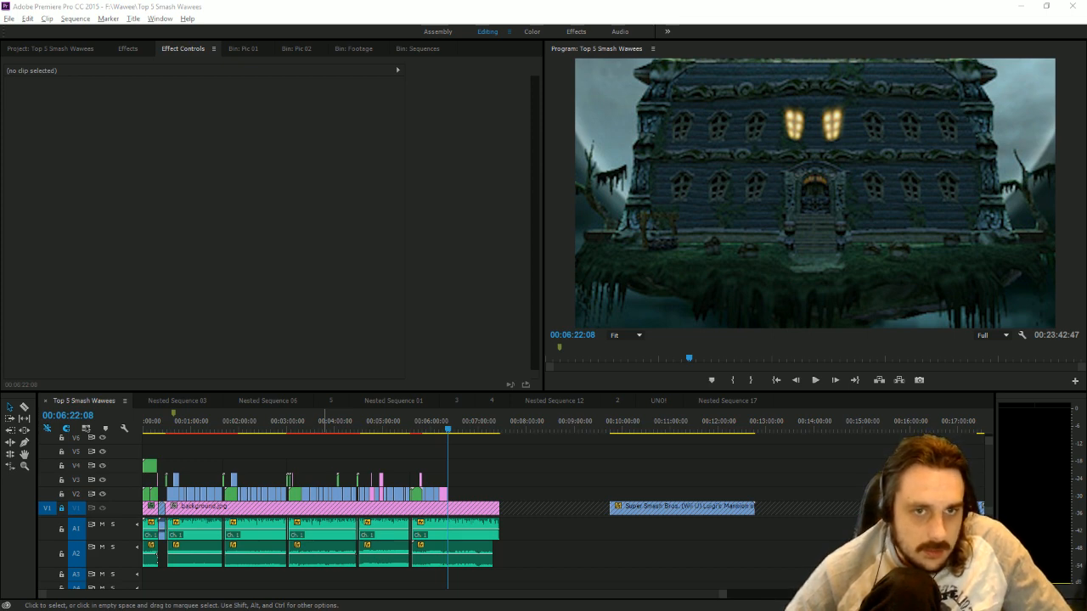
{"action": "left_click", "coordinate": [643, 424]}
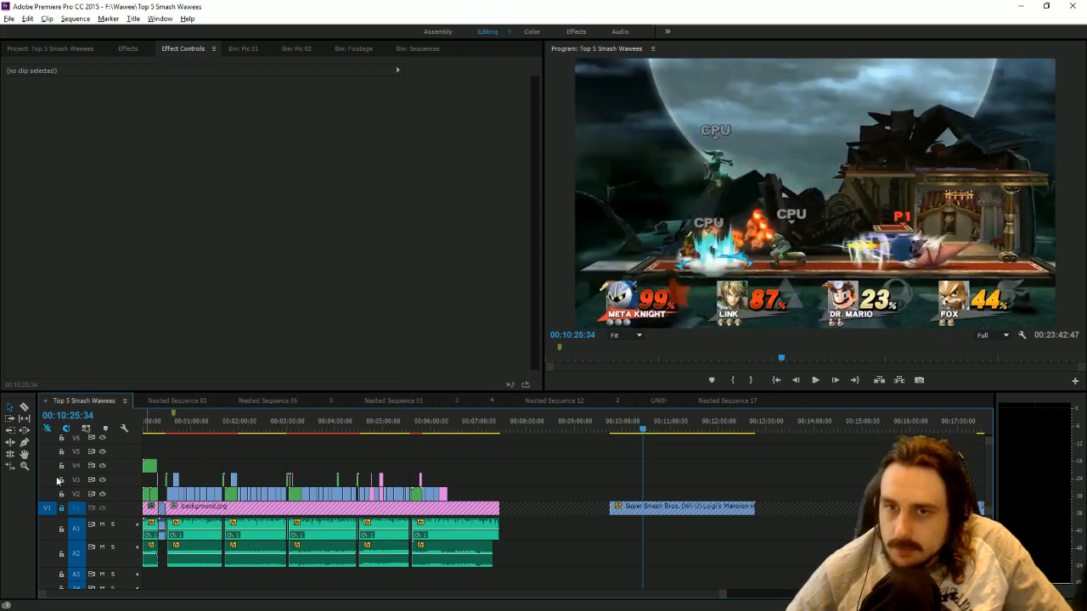
{"action": "left_click", "coordinate": [611, 425]}
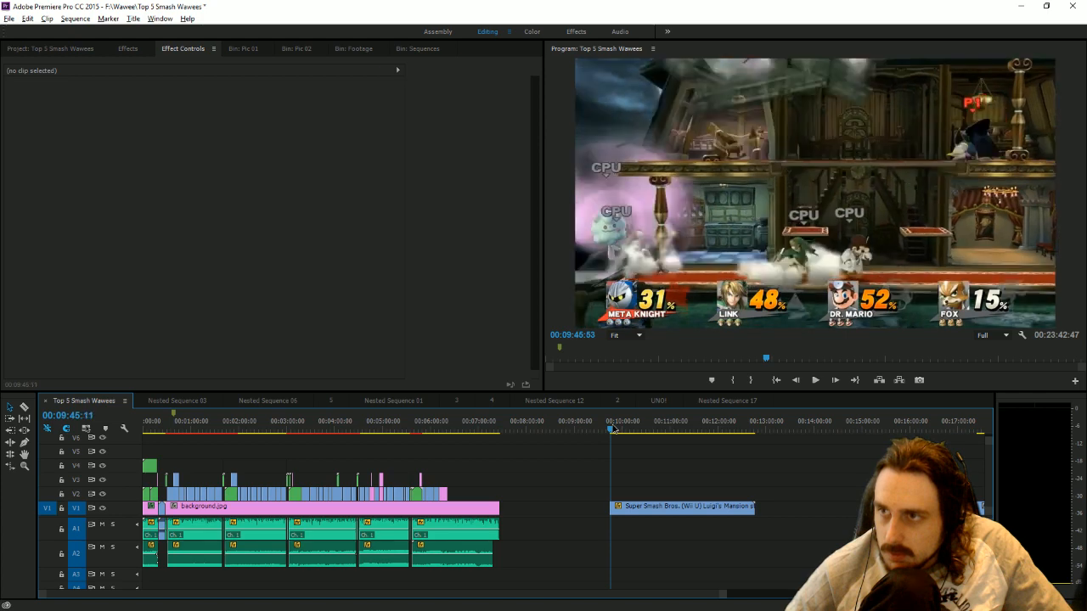
{"action": "left_click", "coordinate": [606, 426]}
{"action": "left_click_drag", "start_coordinate": [602, 508], "coordinate": [595, 508]}
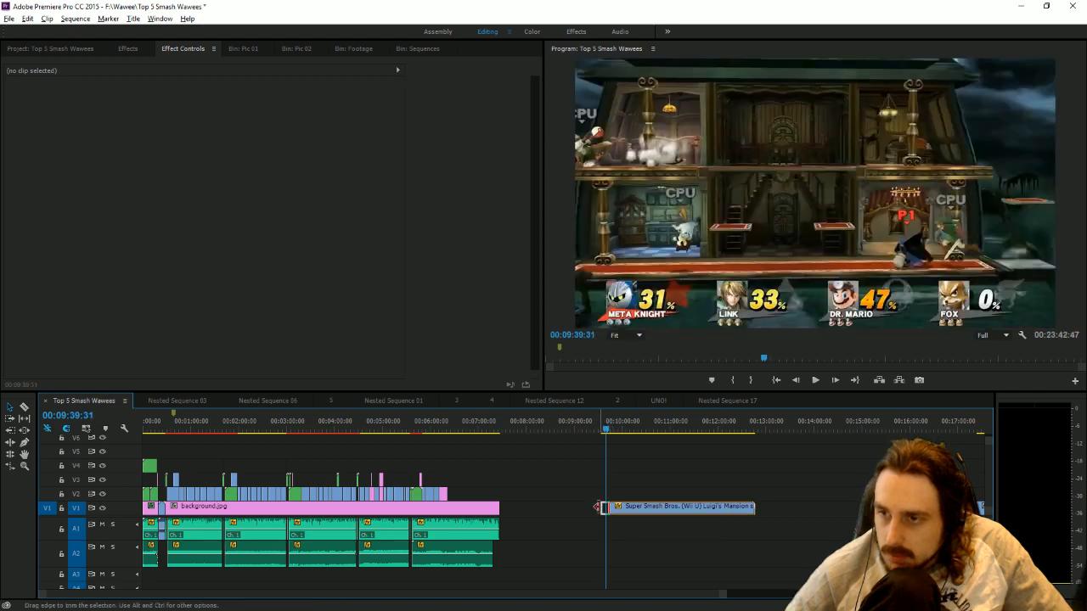
Review the restored footage, trim the clip's start to 00:09:43:36 and place it on V2 directly after the Luigi's Mansion image.
{"action": "left_click", "coordinate": [816, 380]}
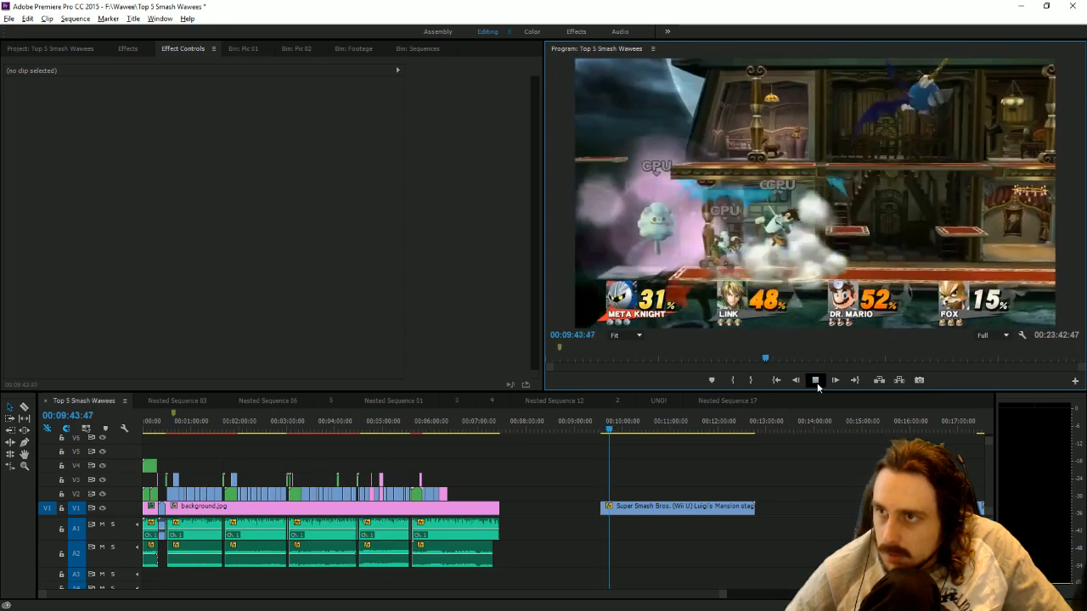
{"action": "left_click", "coordinate": [816, 383]}
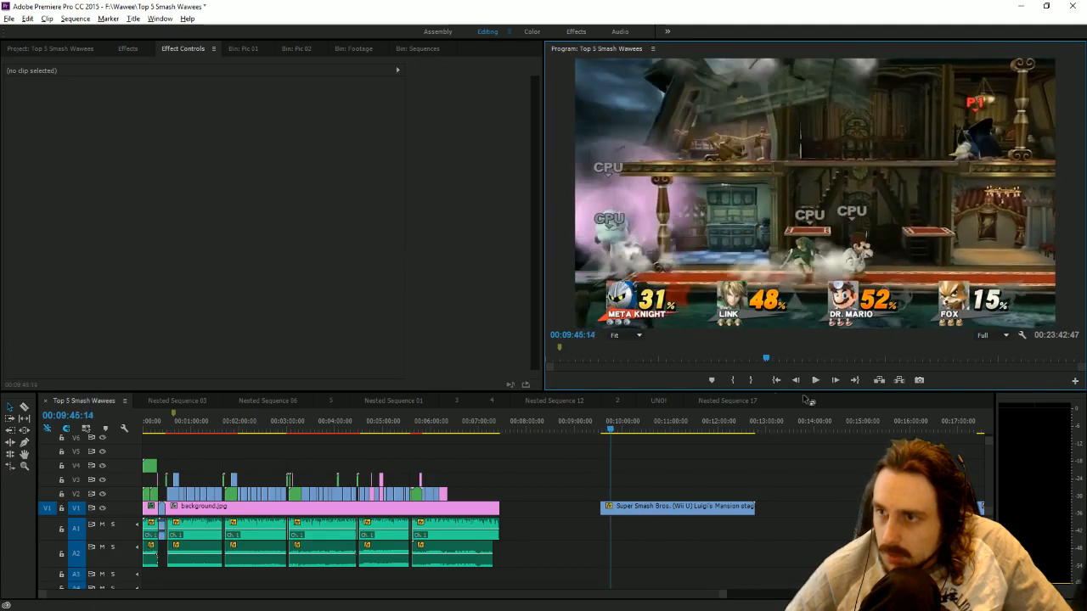
{"action": "left_click", "coordinate": [800, 384]}
{"action": "left_click", "coordinate": [800, 385]}
{"action": "left_click", "coordinate": [800, 384]}
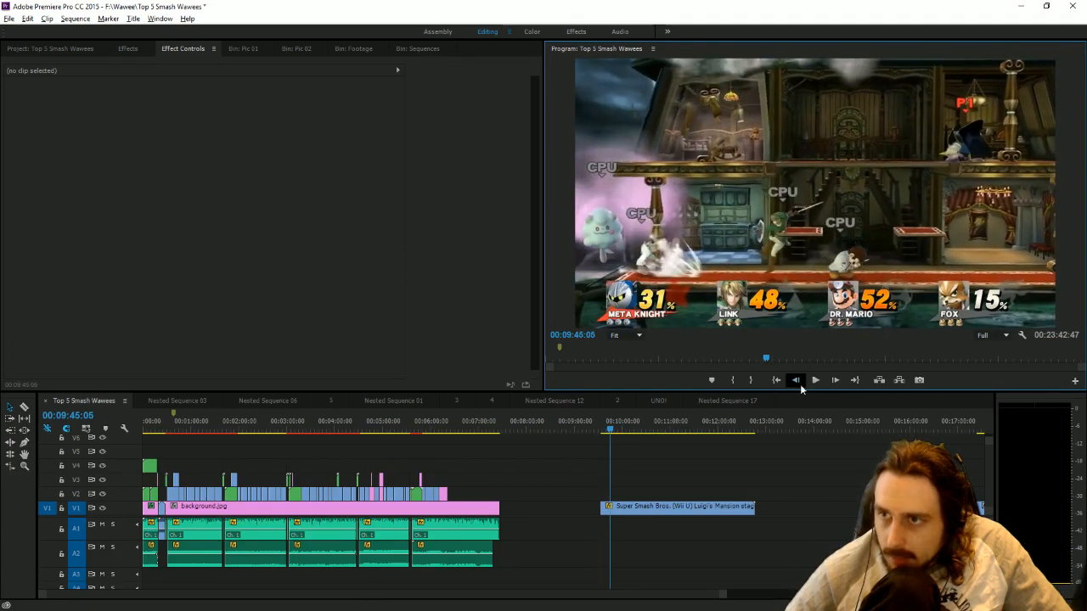
{"action": "left_click", "coordinate": [800, 384]}
{"action": "left_click", "coordinate": [800, 385]}
{"action": "left_click", "coordinate": [798, 385]}
{"action": "left_click", "coordinate": [797, 385]}
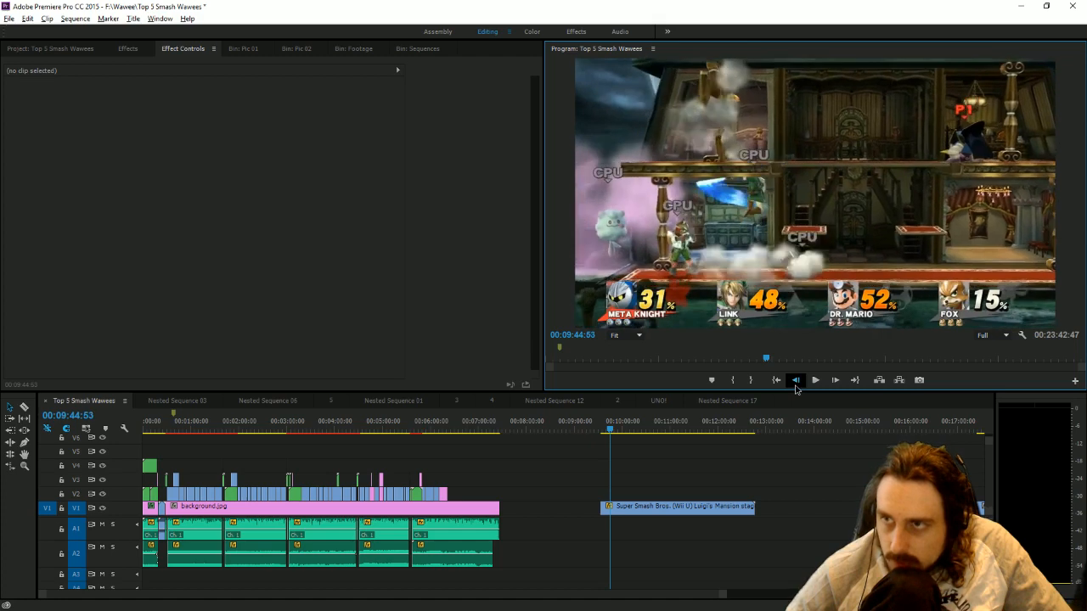
{"action": "left_click", "coordinate": [796, 385]}
{"action": "left_click", "coordinate": [796, 384]}
{"action": "left_click", "coordinate": [796, 384]}
{"action": "left_click", "coordinate": [796, 384]}
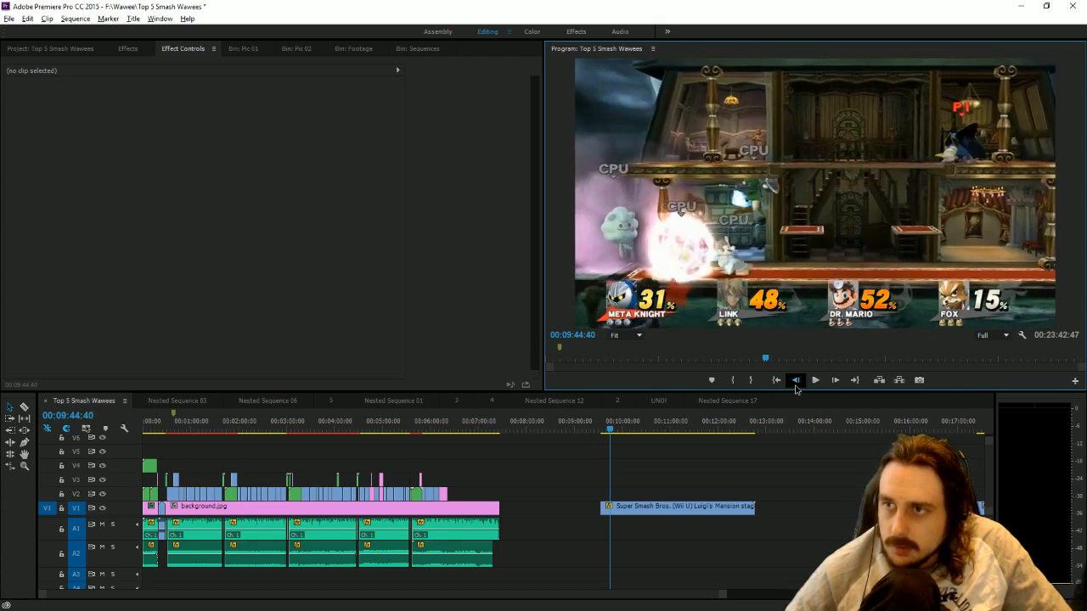
{"action": "left_click", "coordinate": [795, 383]}
{"action": "left_click", "coordinate": [796, 384]}
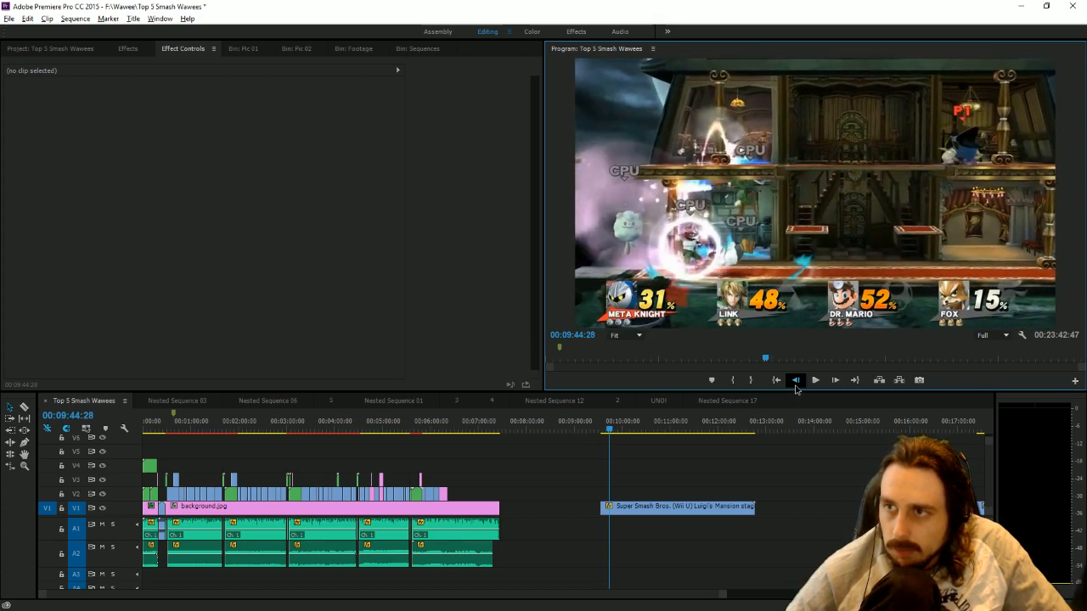
{"action": "left_click", "coordinate": [796, 384]}
{"action": "left_click", "coordinate": [796, 384]}
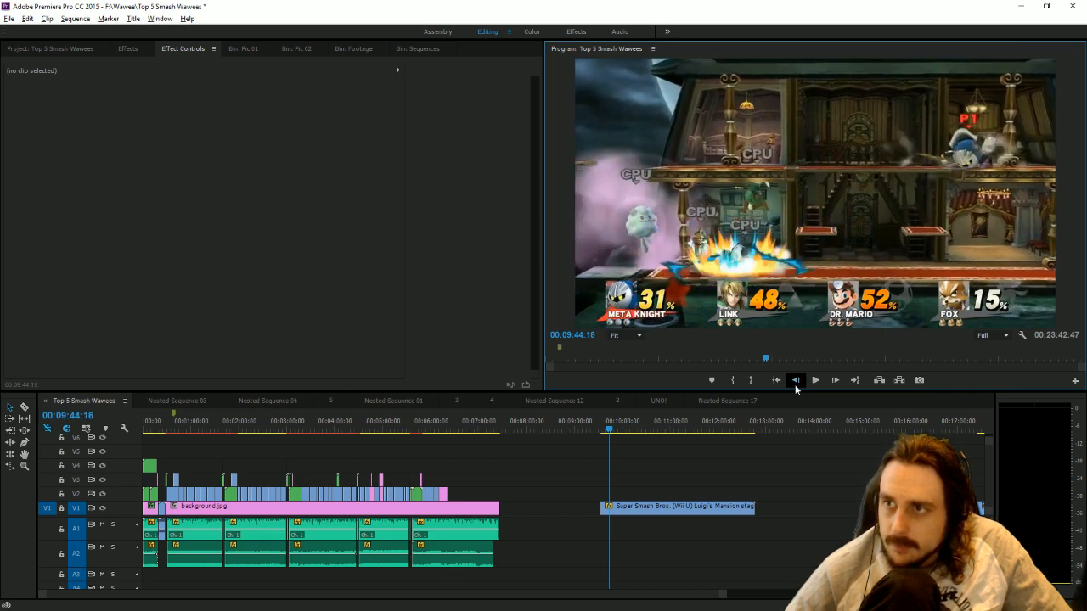
{"action": "left_click", "coordinate": [796, 384]}
{"action": "left_click", "coordinate": [796, 383]}
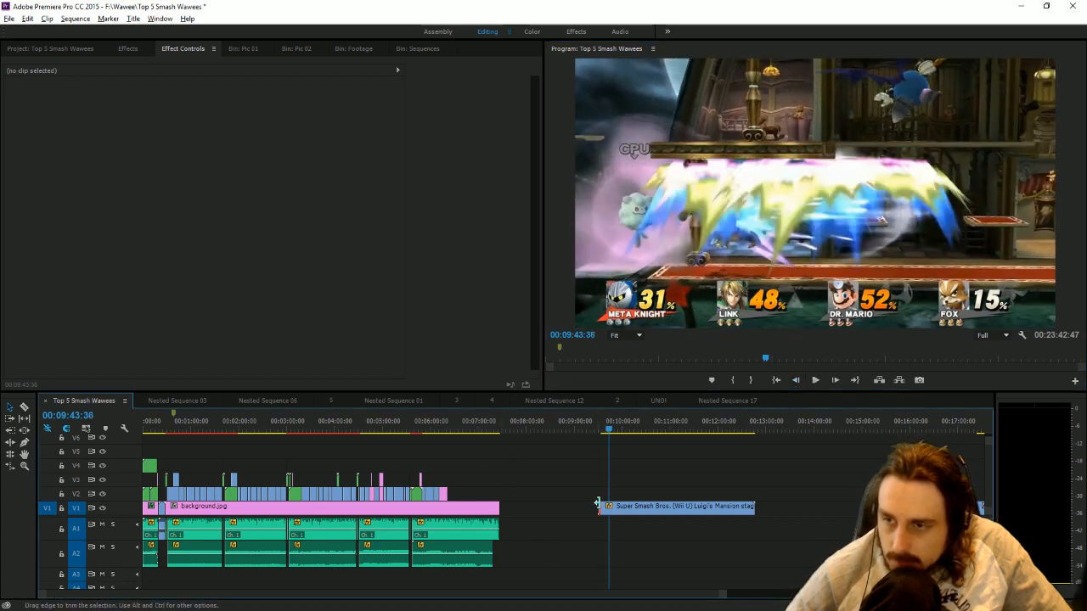
{"action": "left_click_drag", "start_coordinate": [603, 508], "coordinate": [466, 493]}
Play the placed Luigi's Mansion gameplay with the narration and cut it on V2 at 00:06:27:28.
{"action": "left_click", "coordinate": [450, 423]}
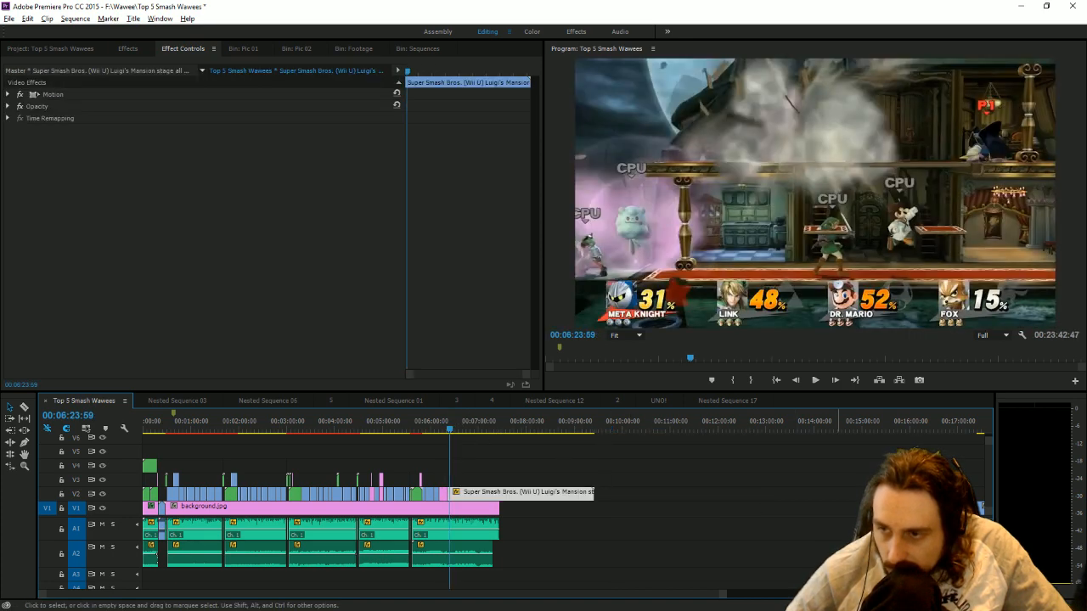
{"action": "left_click_drag", "start_coordinate": [720, 595], "coordinate": [431, 588]}
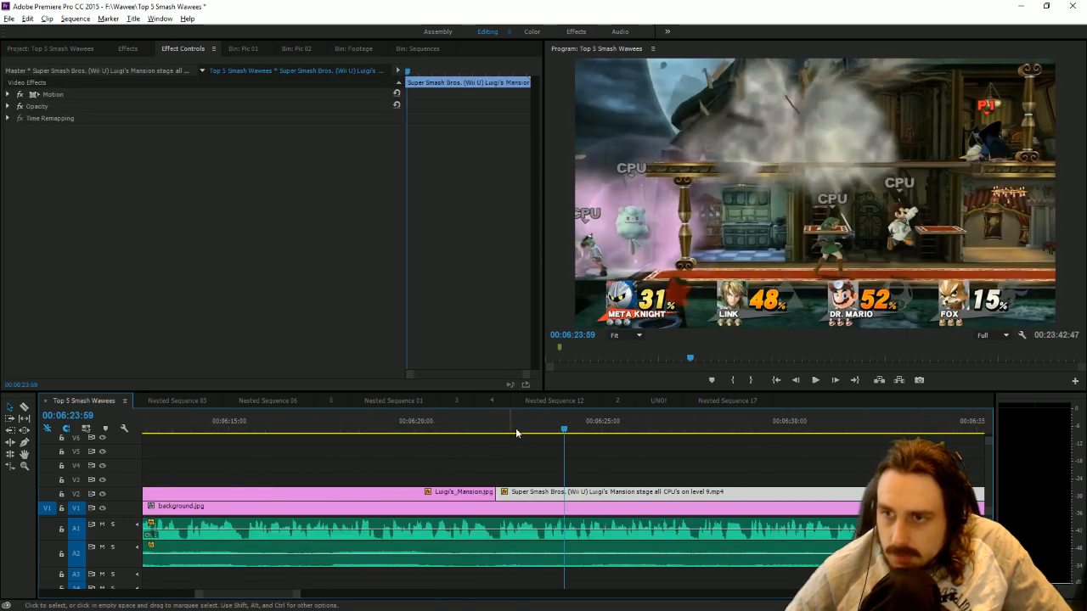
{"action": "left_click", "coordinate": [508, 425]}
{"action": "left_click", "coordinate": [813, 381]}
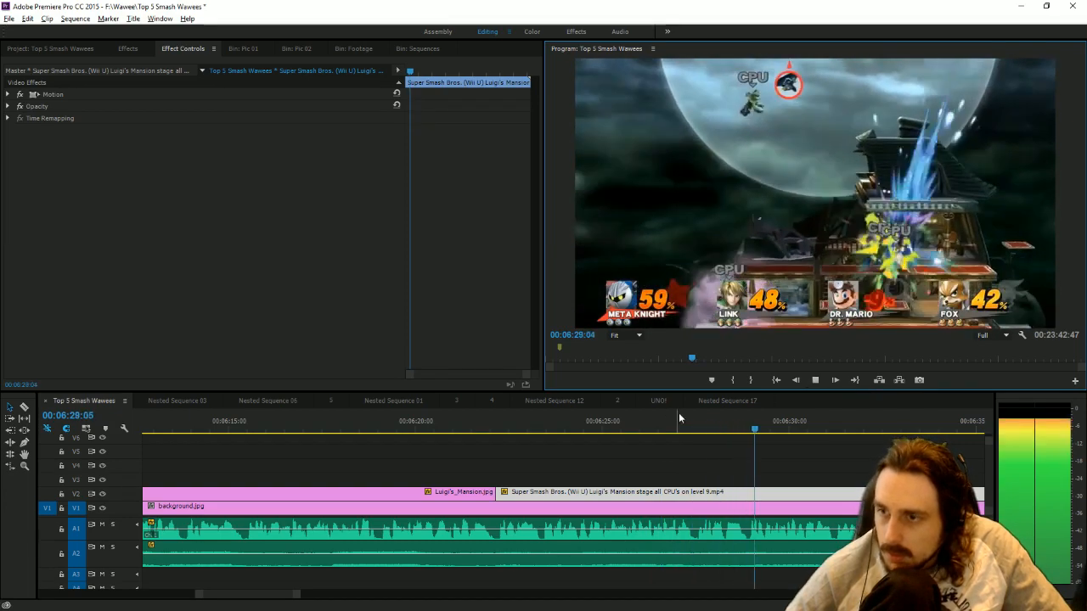
{"action": "left_click_drag", "start_coordinate": [709, 433], "coordinate": [735, 443]}
{"action": "left_click_drag", "start_coordinate": [750, 445], "coordinate": [752, 445]}
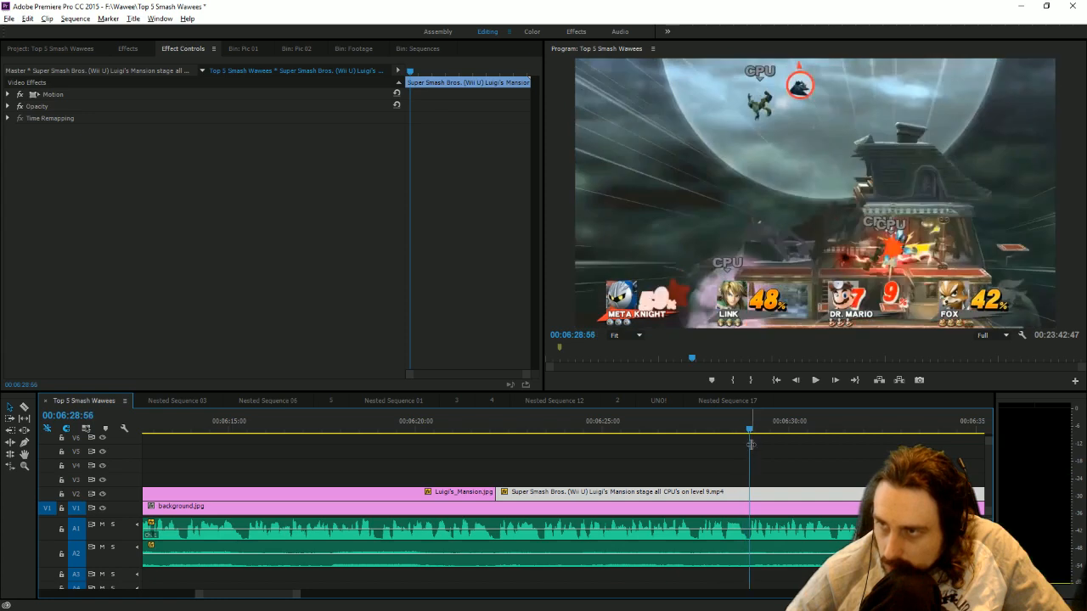
{"action": "left_click_drag", "start_coordinate": [677, 430], "coordinate": [699, 439]}
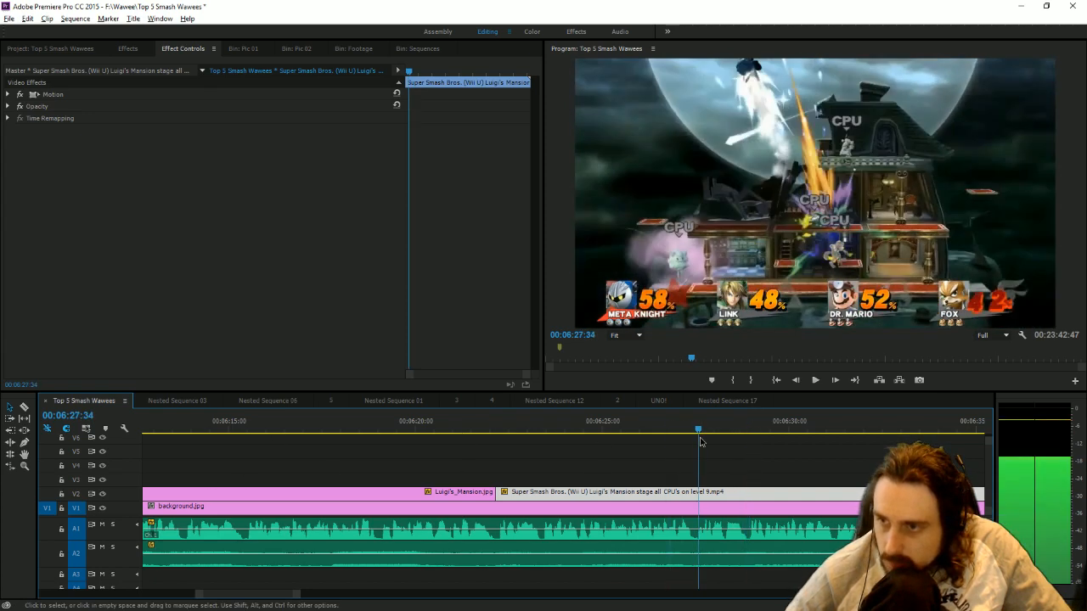
{"action": "left_click", "coordinate": [25, 414]}
{"action": "left_click_drag", "start_coordinate": [700, 430], "coordinate": [696, 433]}
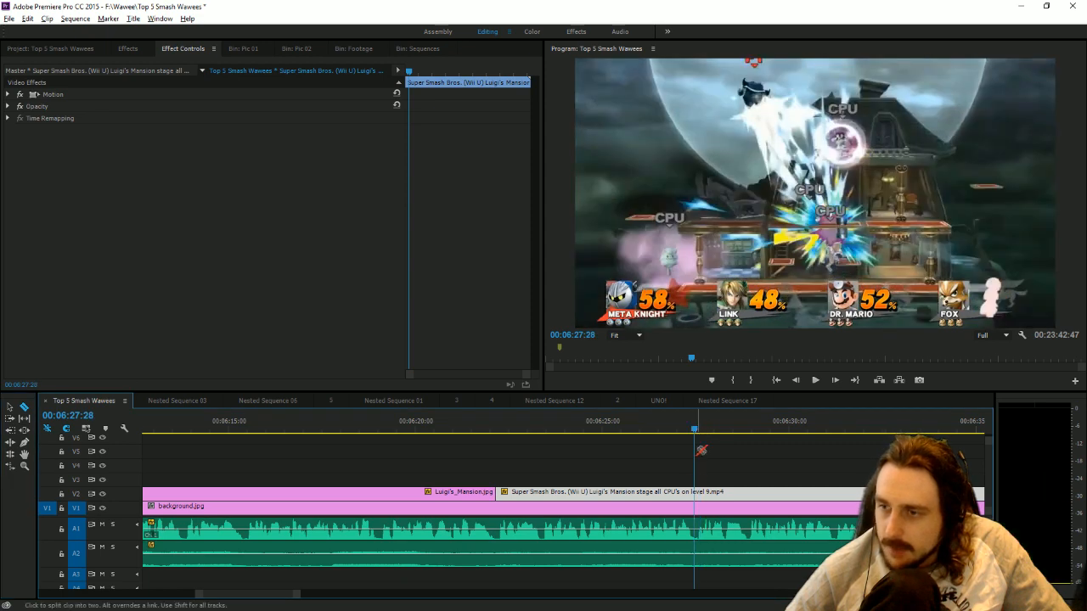
{"action": "left_click", "coordinate": [696, 493]}
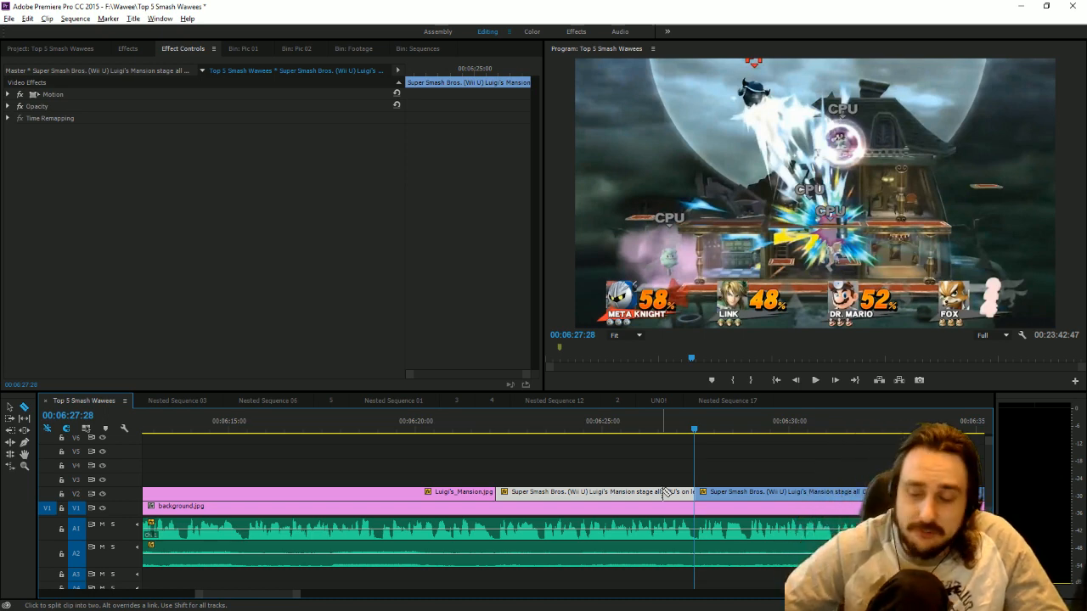
Remove the V2 gameplay between 00:06:27:28 and 00:07:18:04 and move the remaining clip directly after the previous piece.
{"action": "left_click_drag", "start_coordinate": [297, 595], "coordinate": [306, 594]}
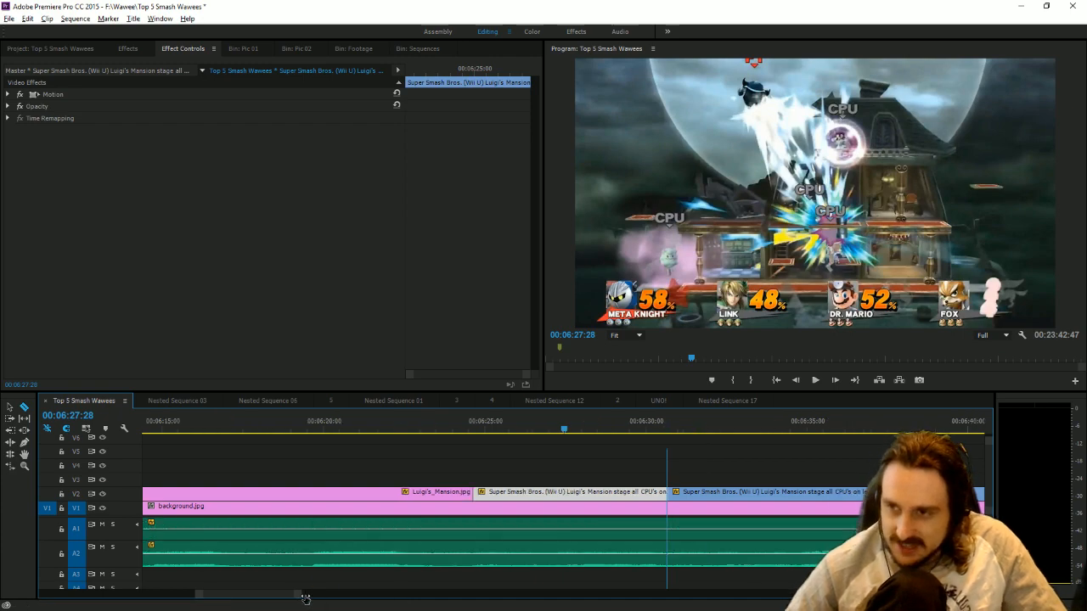
{"action": "left_click_drag", "start_coordinate": [583, 429], "coordinate": [887, 466]}
{"action": "left_click", "coordinate": [886, 493]}
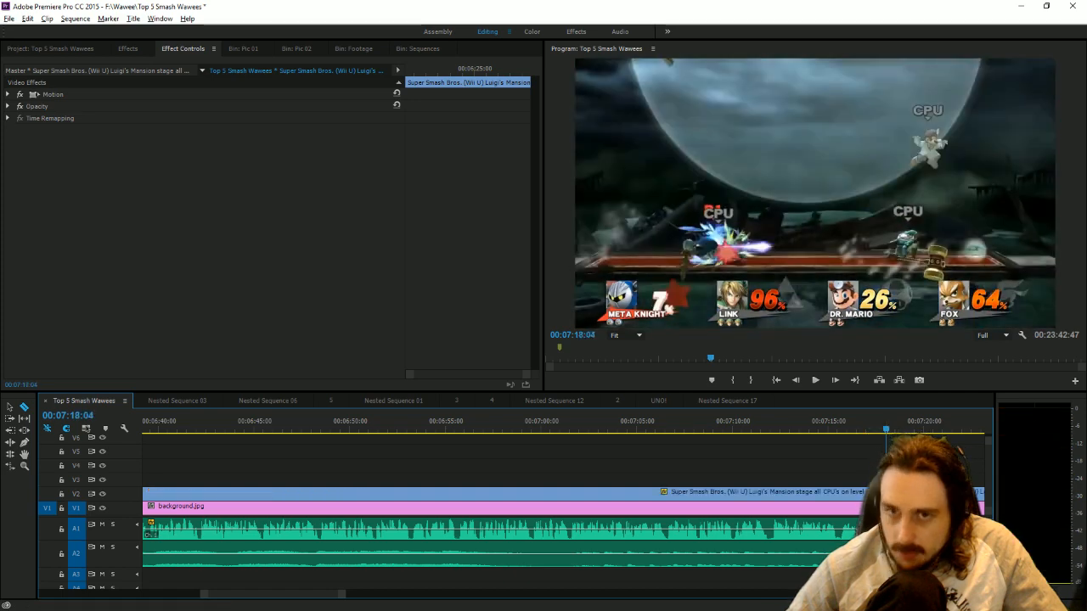
{"action": "left_click", "coordinate": [10, 407]}
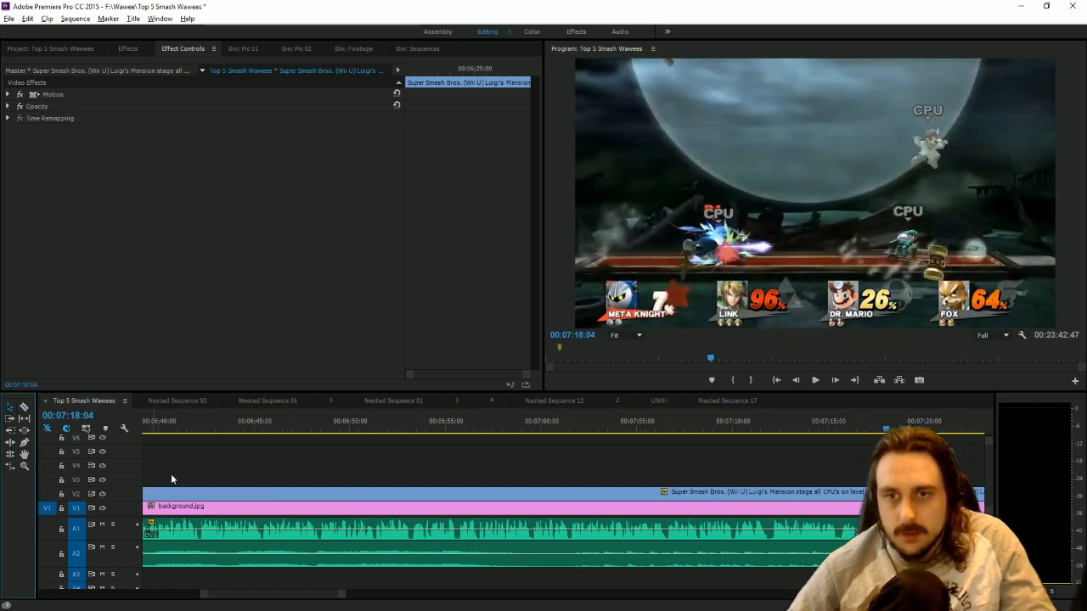
{"action": "left_click", "coordinate": [213, 492]}
{"action": "key", "text": "Delete"}
{"action": "left_click_drag", "start_coordinate": [342, 594], "coordinate": [413, 592]}
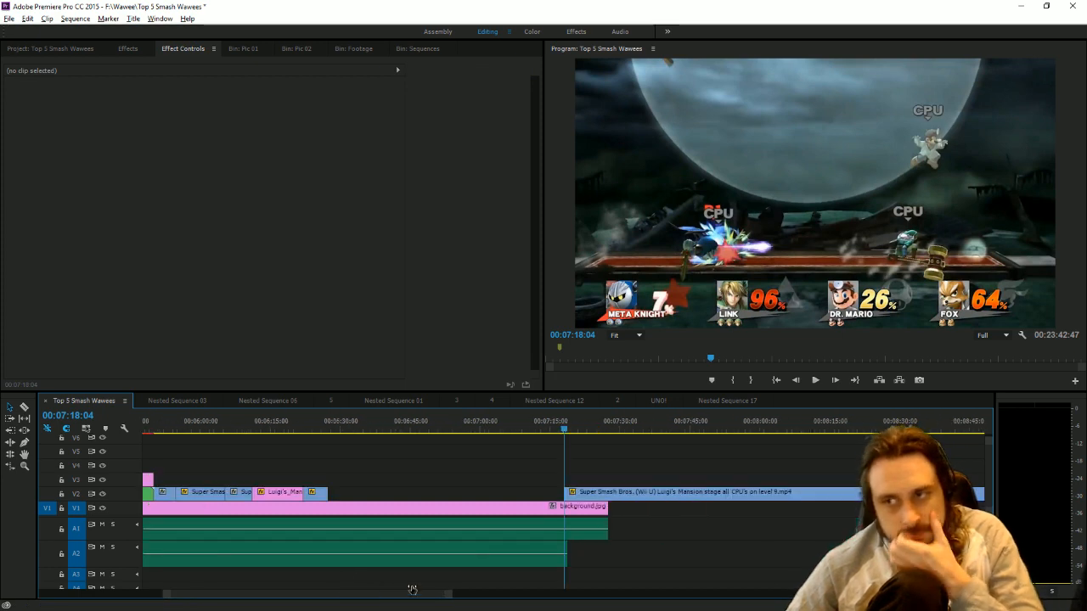
{"action": "left_click_drag", "start_coordinate": [585, 495], "coordinate": [348, 492]}
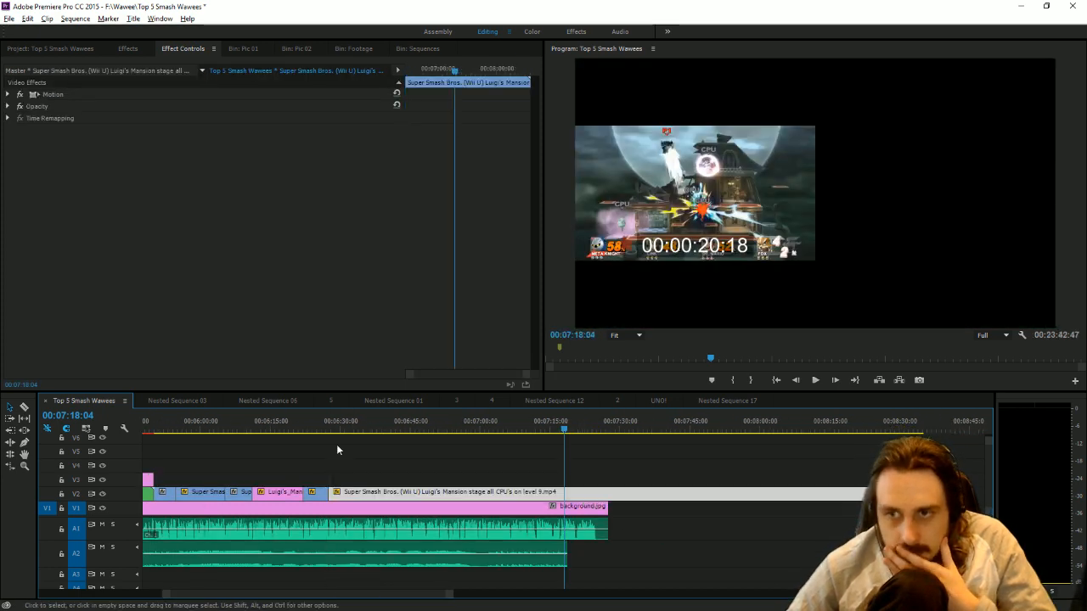
Play the joined gameplay with the narration and cut the V2 clip at 00:06:31:15.
{"action": "left_click", "coordinate": [328, 433]}
{"action": "left_click", "coordinate": [813, 380]}
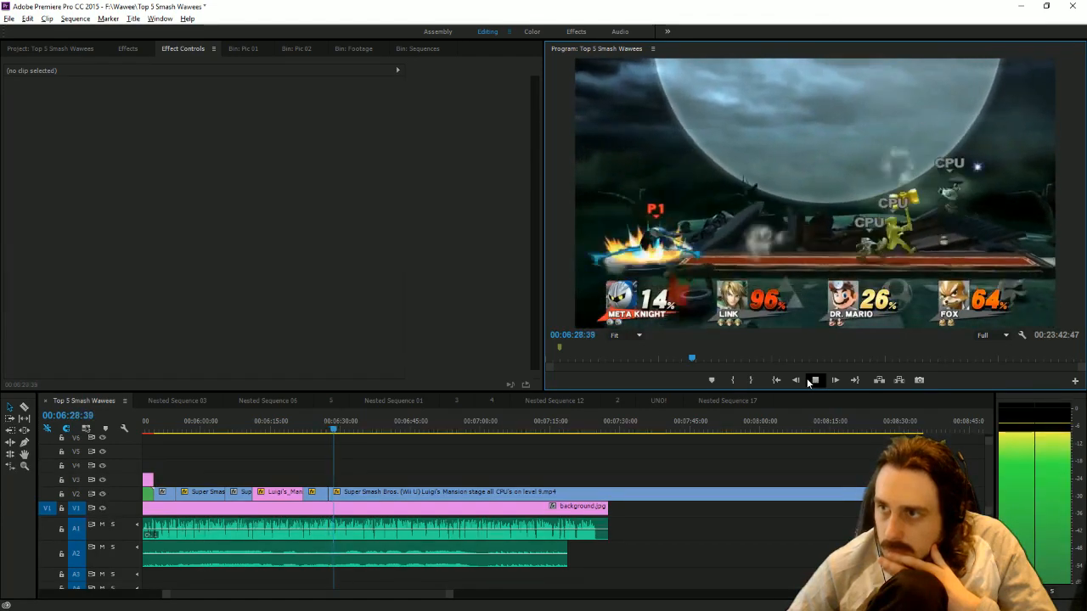
{"action": "left_click_drag", "start_coordinate": [450, 595], "coordinate": [386, 599]}
{"action": "left_click", "coordinate": [576, 431]}
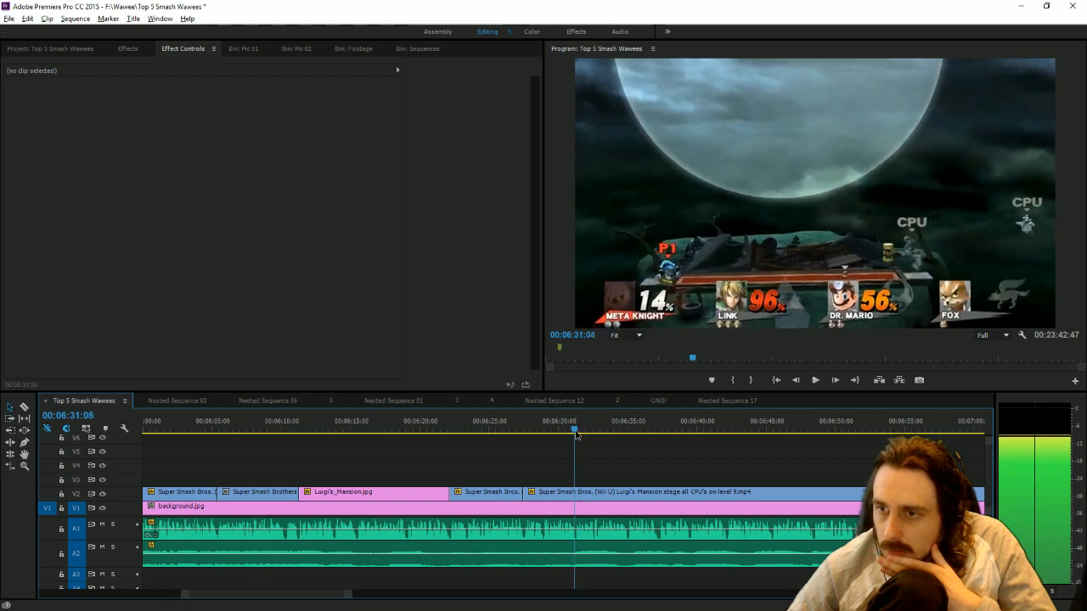
{"action": "left_click", "coordinate": [24, 407]}
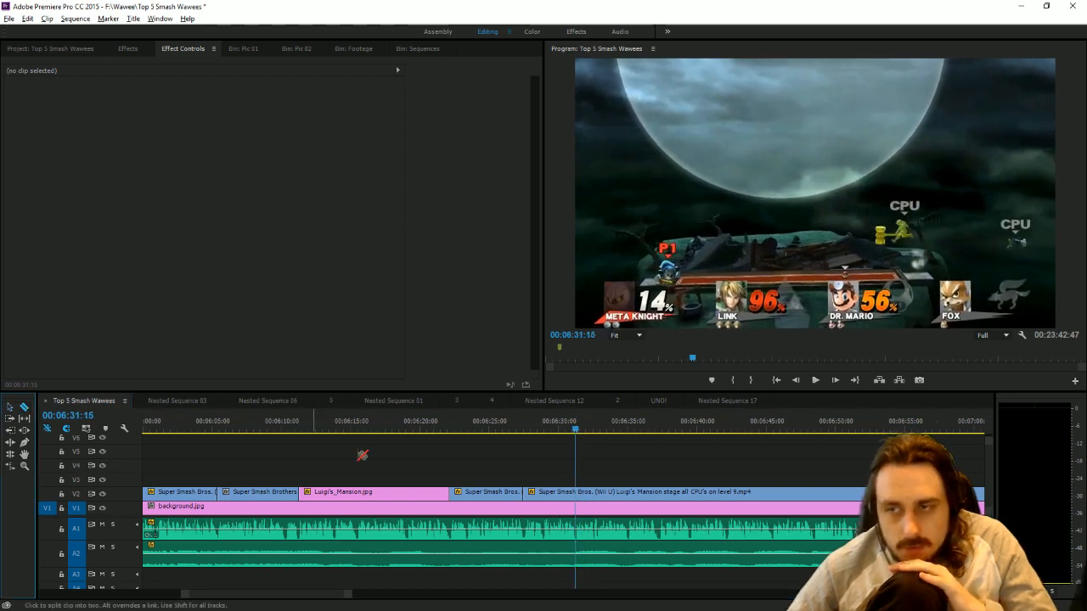
{"action": "left_click", "coordinate": [575, 492]}
Cut the V2 gameplay at 00:06:47:02, remove the section back to 00:06:31:15 and close the gap with the remaining clip.
{"action": "left_click_drag", "start_coordinate": [673, 437], "coordinate": [795, 444]}
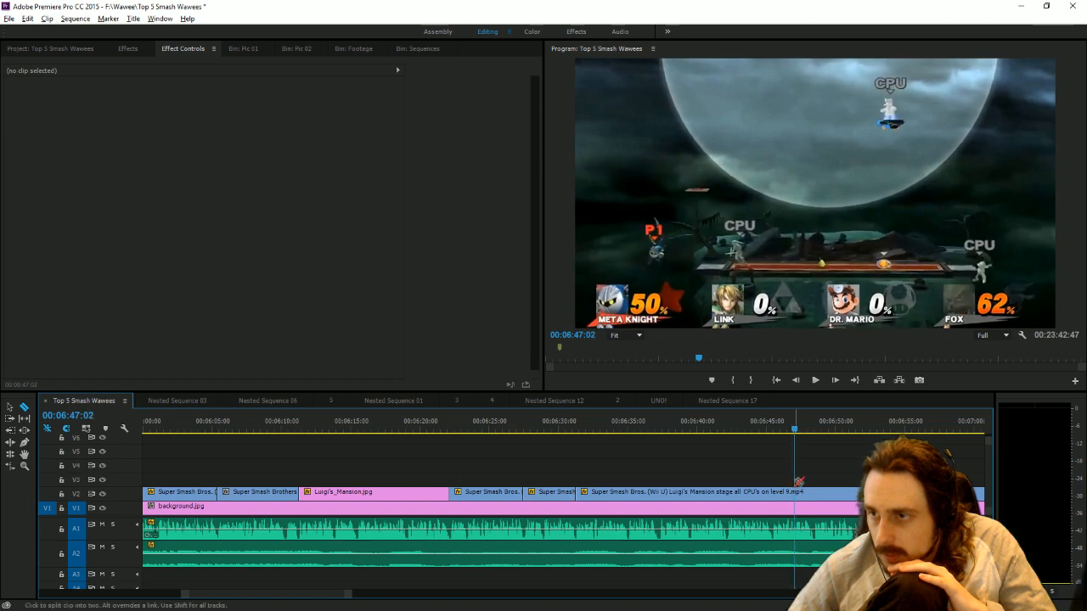
{"action": "left_click", "coordinate": [9, 411]}
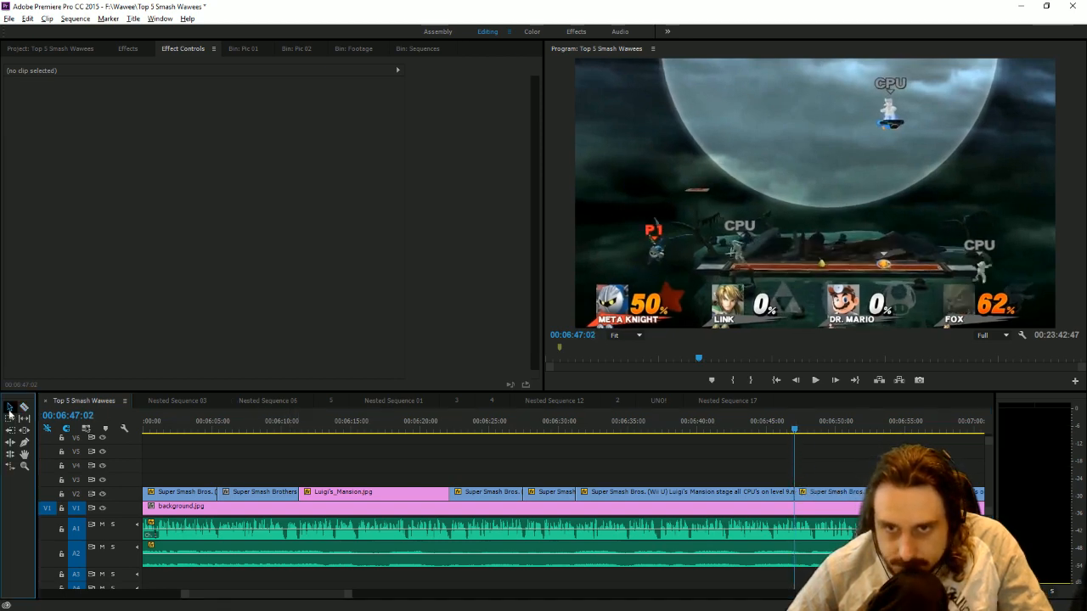
{"action": "mouse_move", "coordinate": [606, 492]}
{"action": "left_mouse_down"}
{"action": "mouse_move", "coordinate": [649, 491]}
{"action": "mouse_move", "coordinate": [605, 491]}
{"action": "left_mouse_up"}
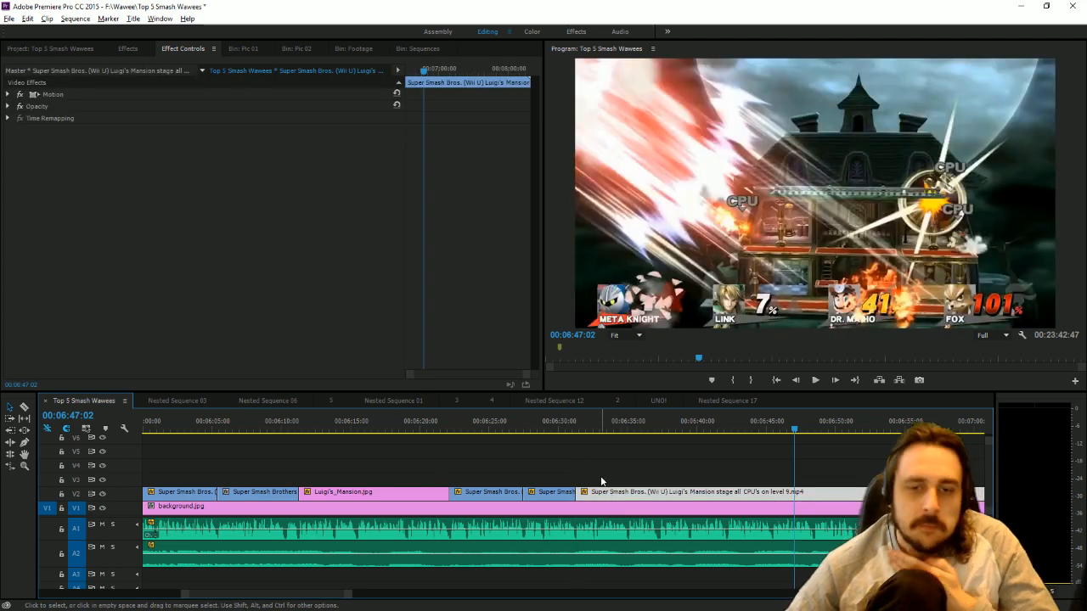
Play the next gameplay section with the narration and cut the V2 clip at 00:06:37:06.
{"action": "left_click", "coordinate": [587, 420]}
{"action": "left_click", "coordinate": [816, 379]}
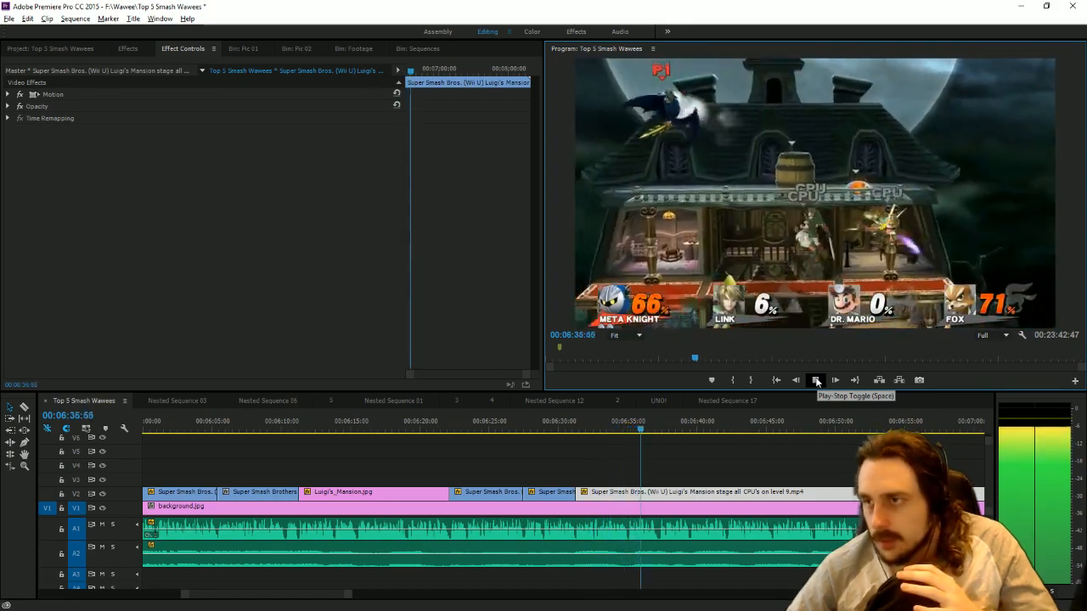
{"action": "left_click", "coordinate": [662, 433]}
{"action": "left_click", "coordinate": [657, 431]}
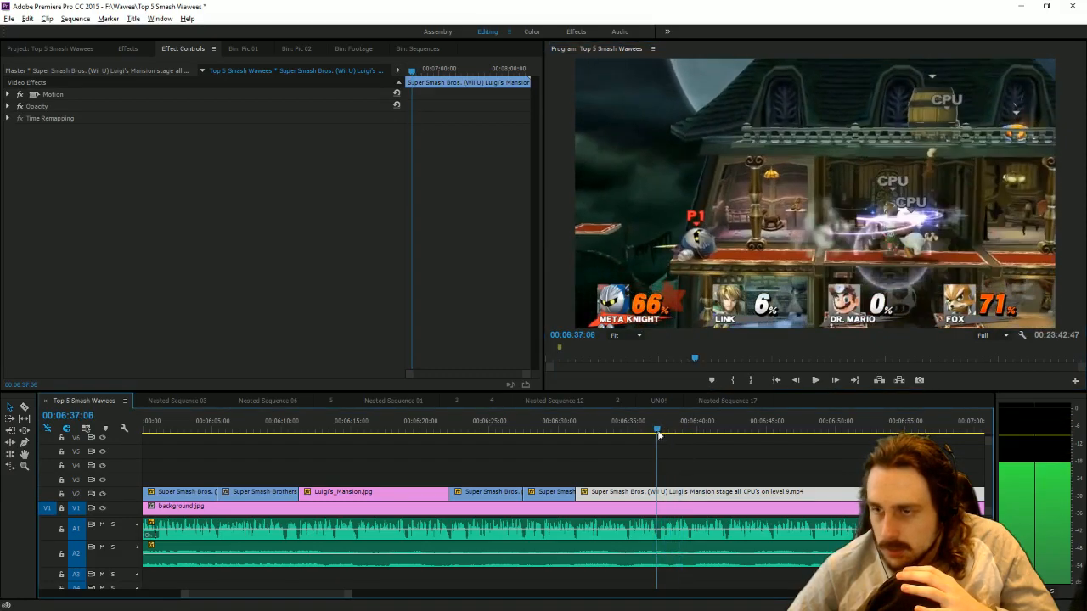
{"action": "left_click", "coordinate": [660, 492]}
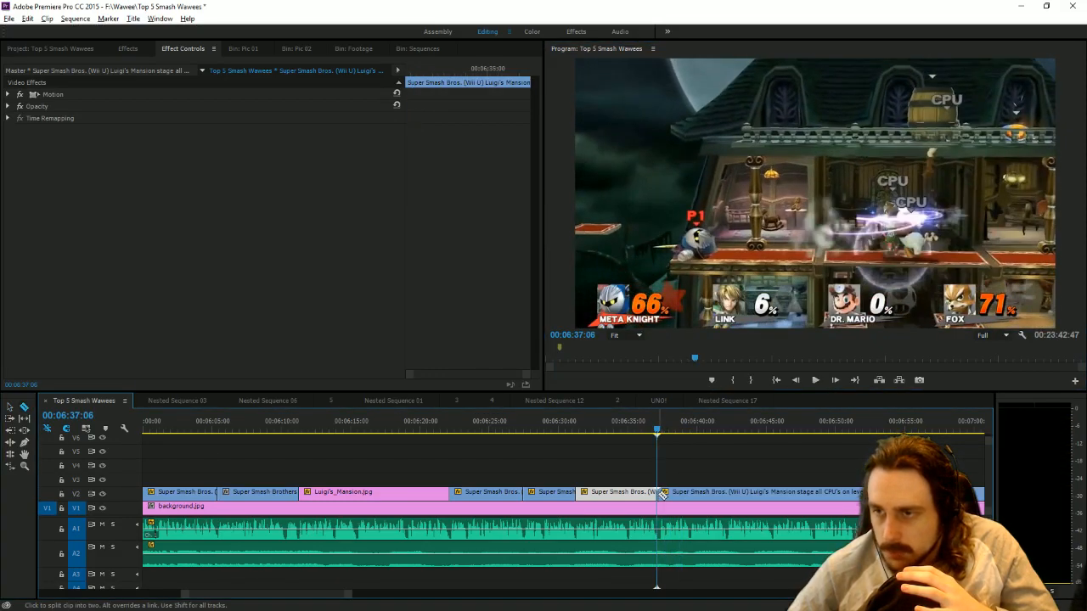
Find the next usable gameplay moment on V2 and cut the clip at 00:07:24:03.
{"action": "left_click_drag", "start_coordinate": [347, 596], "coordinate": [667, 583]}
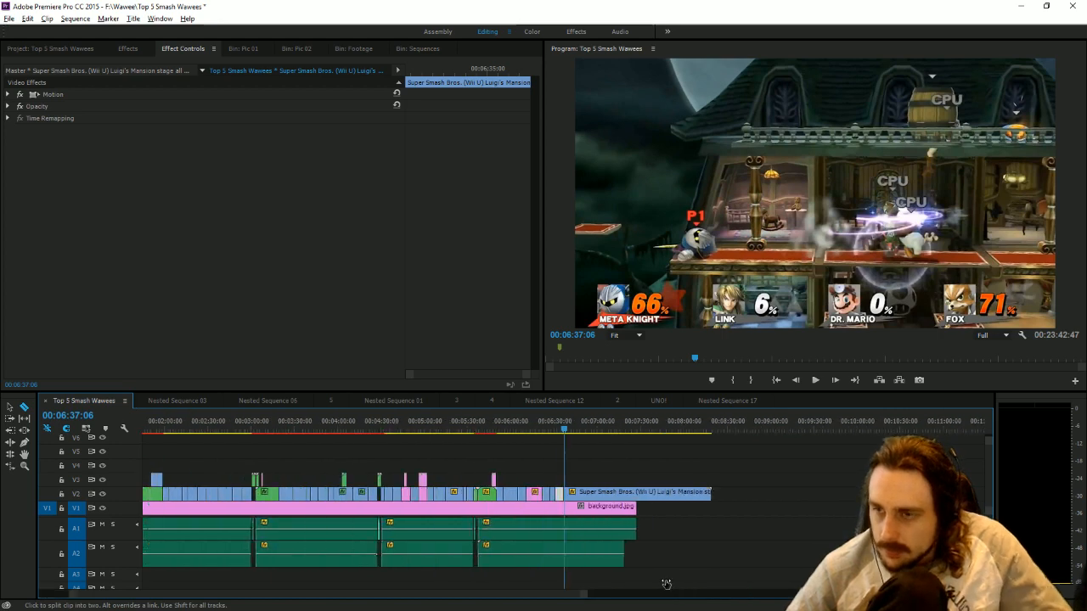
{"action": "left_click", "coordinate": [671, 428]}
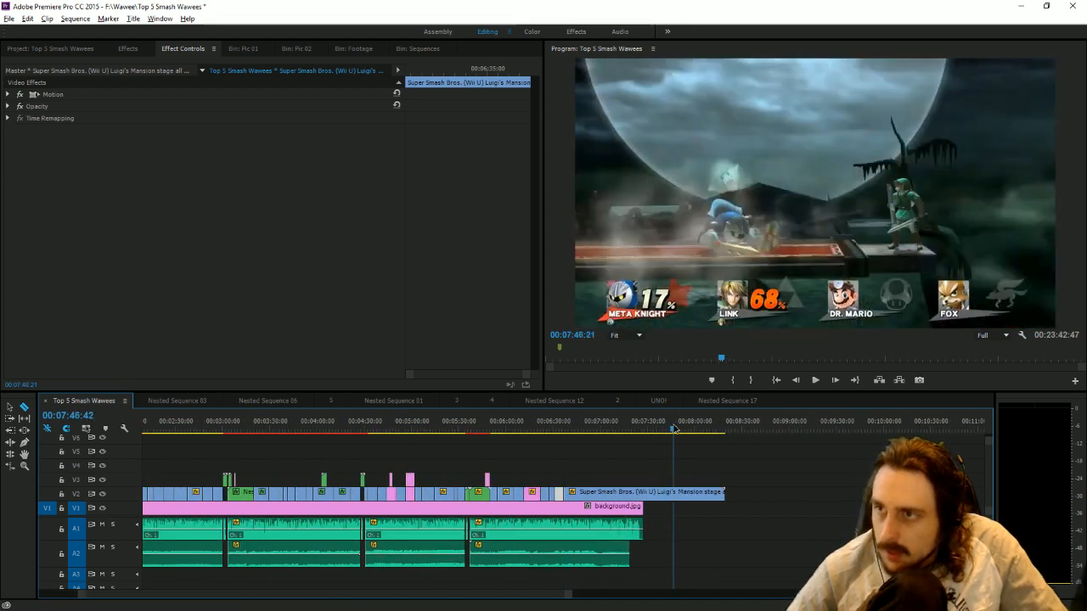
{"action": "left_click_drag", "start_coordinate": [671, 428], "coordinate": [641, 430]}
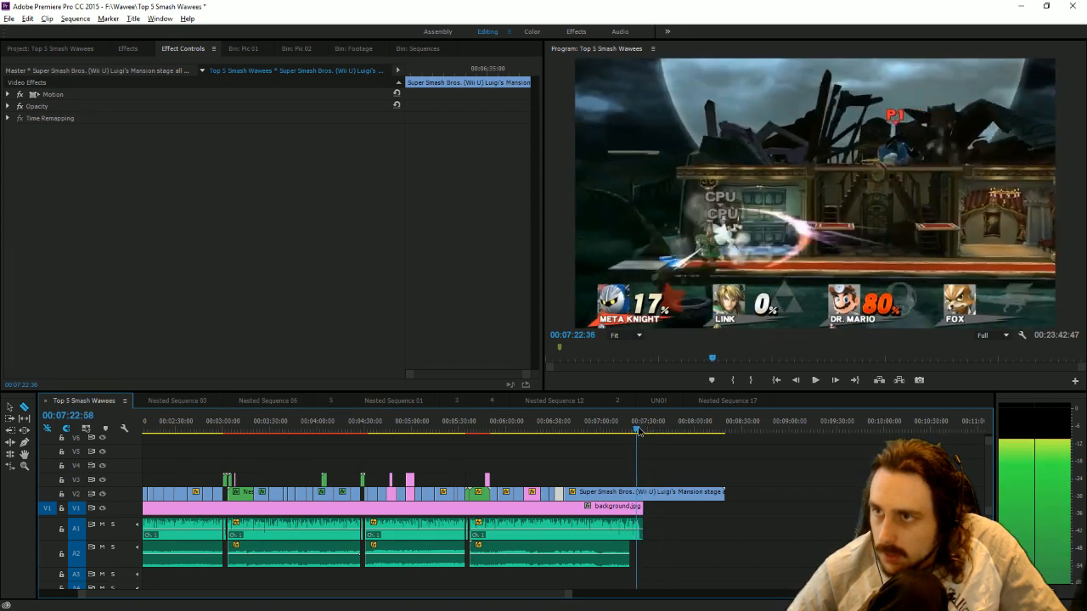
{"action": "key", "text": "c"}
{"action": "left_click", "coordinate": [643, 493]}
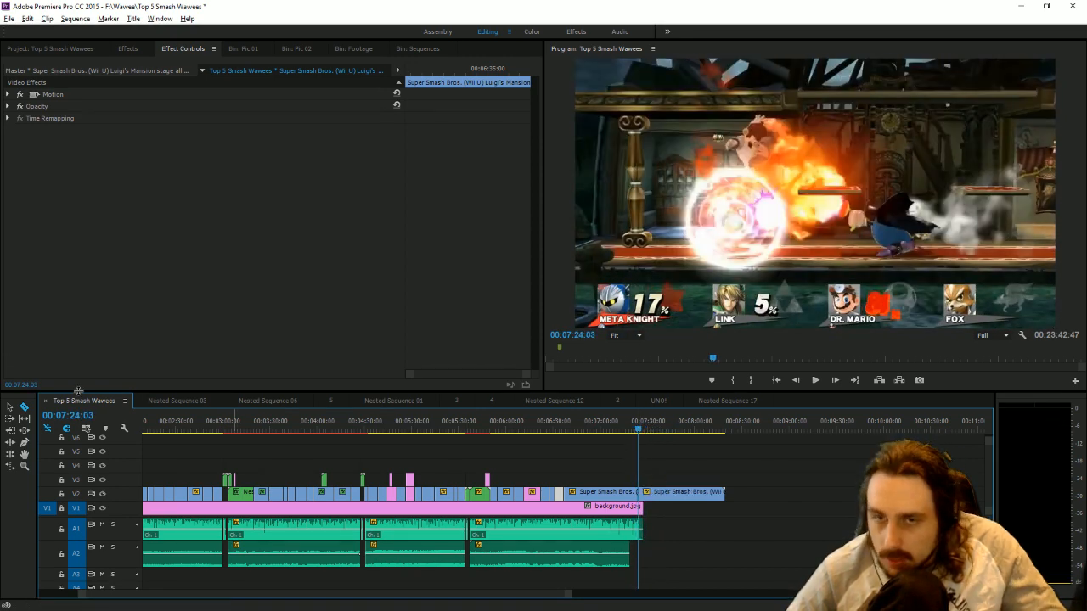
Remove the V2 gameplay between 00:06:37:06 and 00:07:24:03 and close the gap with the remaining clip.
{"action": "key", "text": "v"}
{"action": "left_click", "coordinate": [677, 504]}
{"action": "key", "text": "Delete"}
{"action": "left_click_drag", "start_coordinate": [677, 499], "coordinate": [603, 499]}
Play the joined gameplay with the narration, cut the V2 clip at 00:06:42:14 and move the remainder aside onto V4.
{"action": "left_click", "coordinate": [571, 429]}
{"action": "left_click_drag", "start_coordinate": [572, 430], "coordinate": [565, 431]}
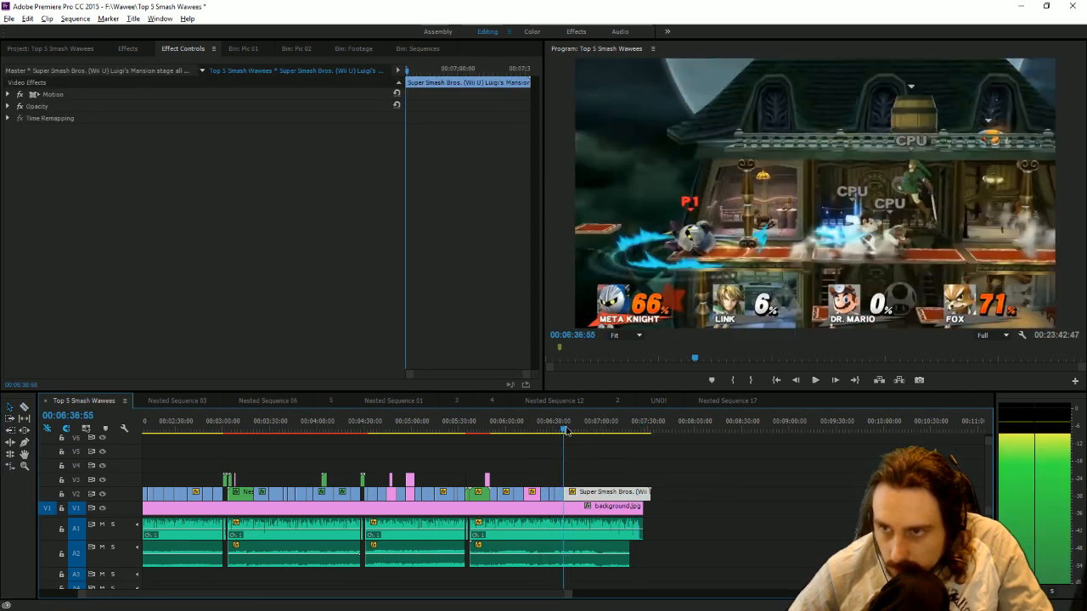
{"action": "left_click", "coordinate": [814, 381]}
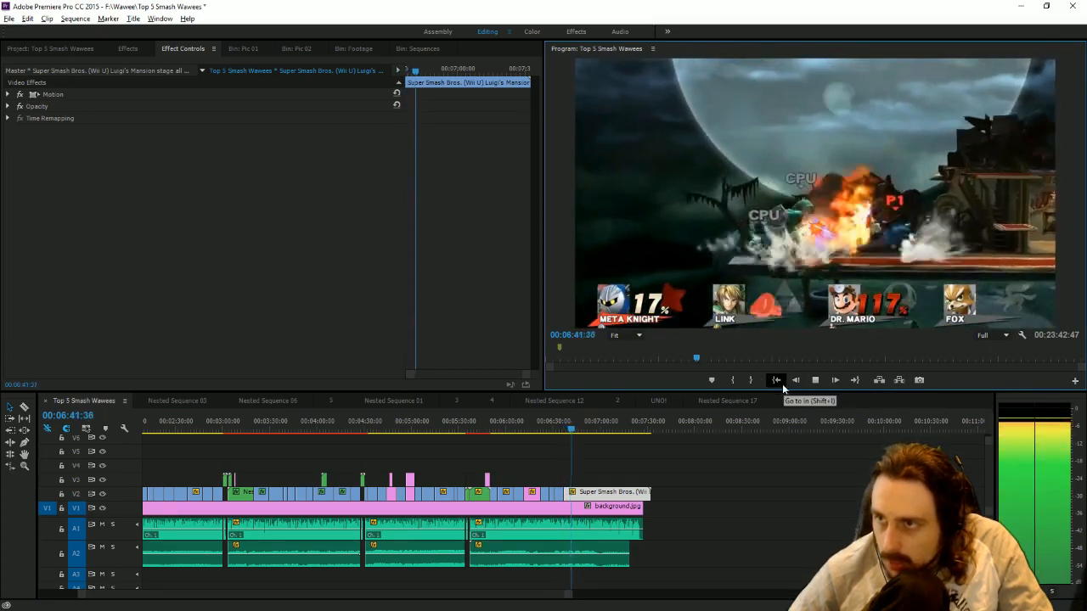
{"action": "left_click_drag", "start_coordinate": [571, 595], "coordinate": [395, 594]}
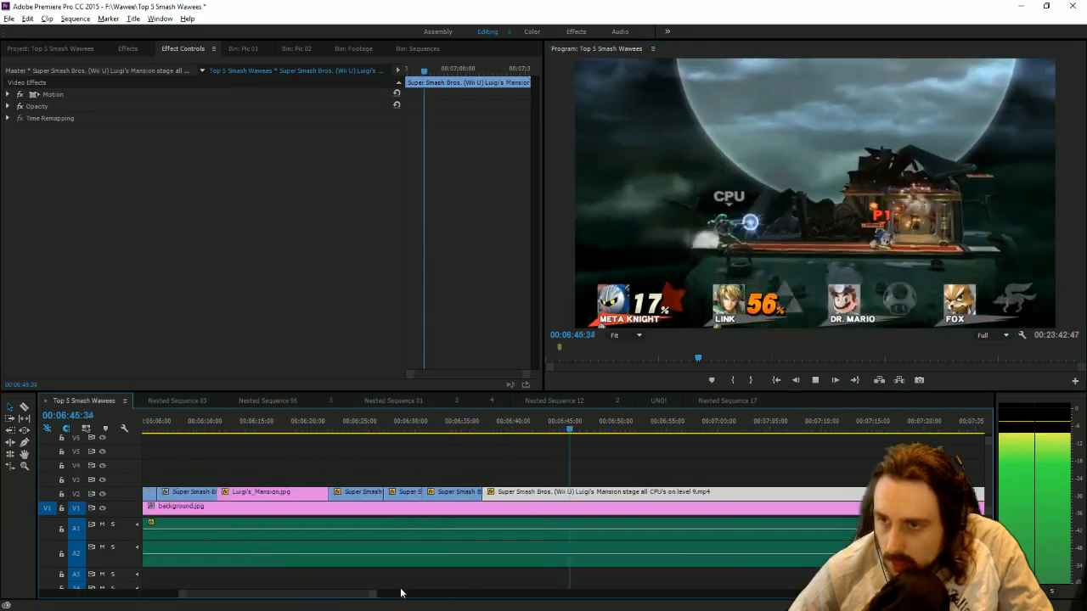
{"action": "left_click", "coordinate": [497, 431]}
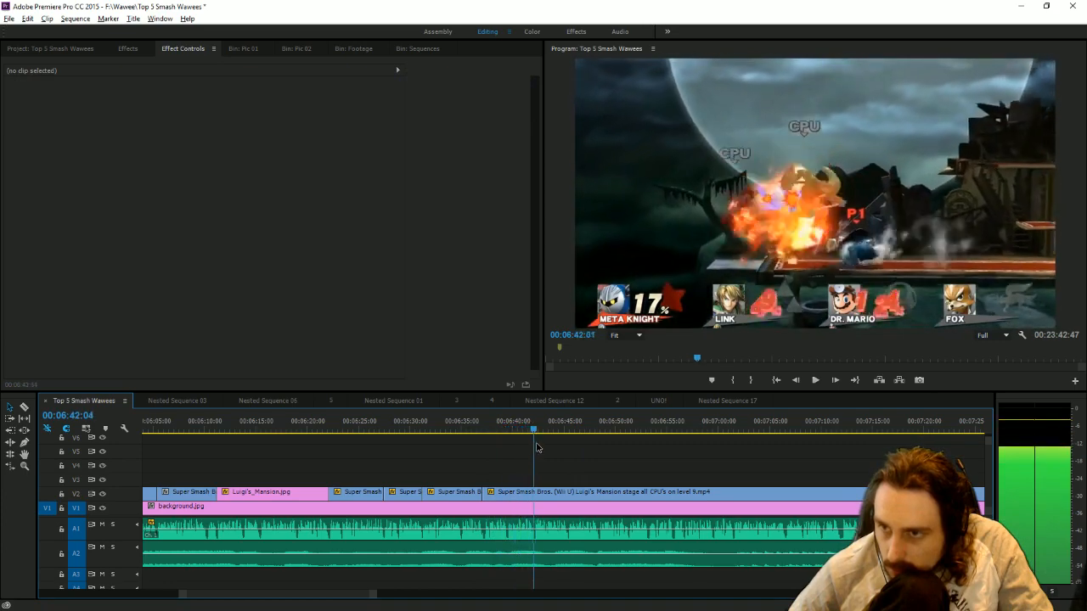
{"action": "key", "text": "space"}
{"action": "left_click", "coordinate": [25, 408]}
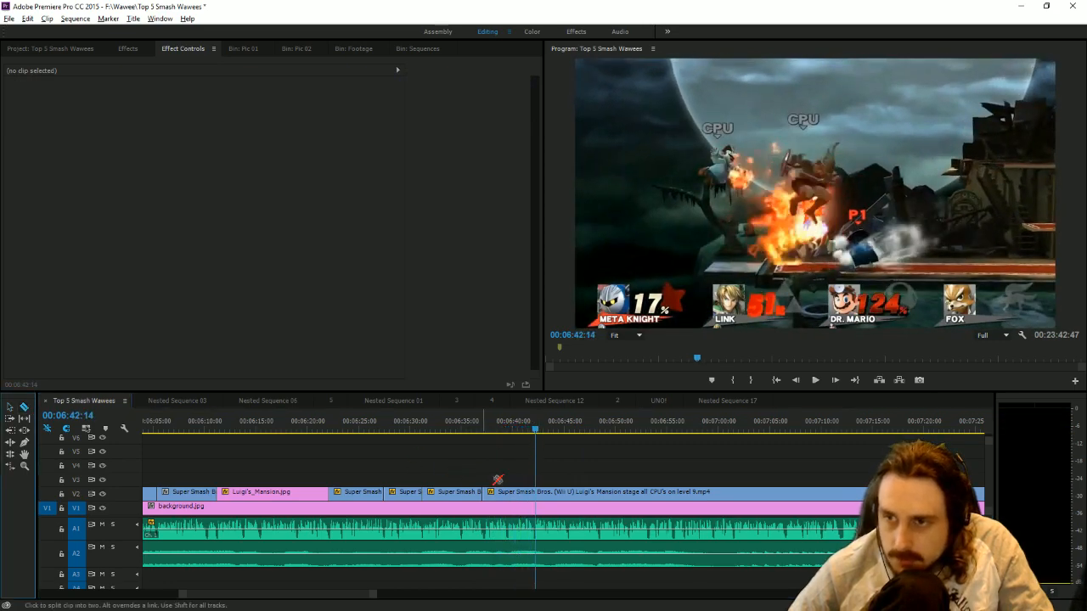
{"action": "left_click", "coordinate": [540, 496]}
{"action": "left_click", "coordinate": [10, 408]}
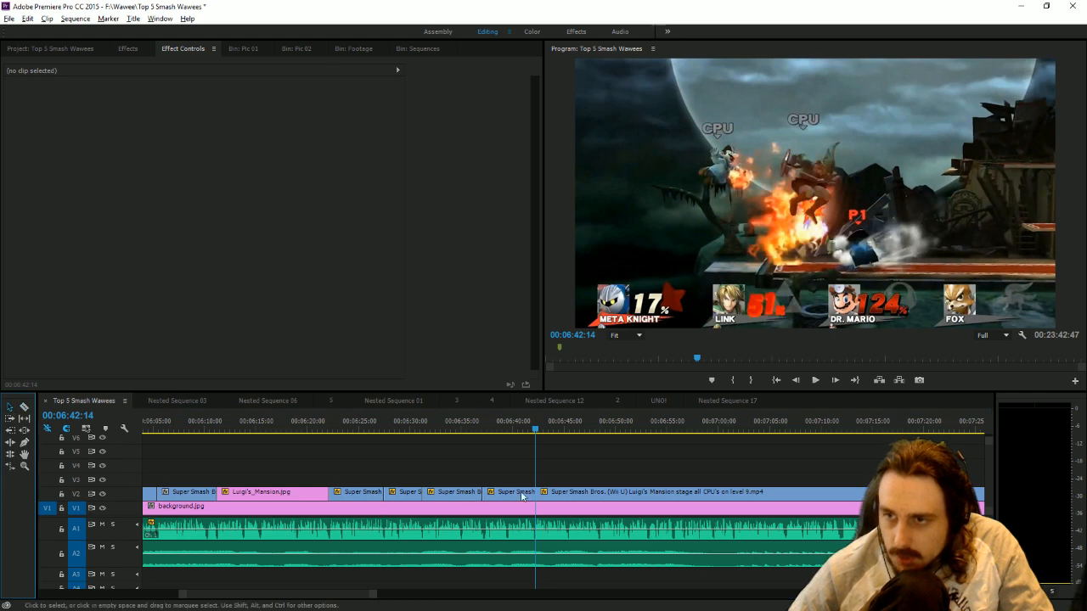
{"action": "left_click_drag", "start_coordinate": [572, 495], "coordinate": [670, 476]}
Lock track V1 and paste a copy of the V2 gameplay piece starting at 00:06:31:15 onto V2 at 00:06:42:14.
{"action": "left_click", "coordinate": [457, 495]}
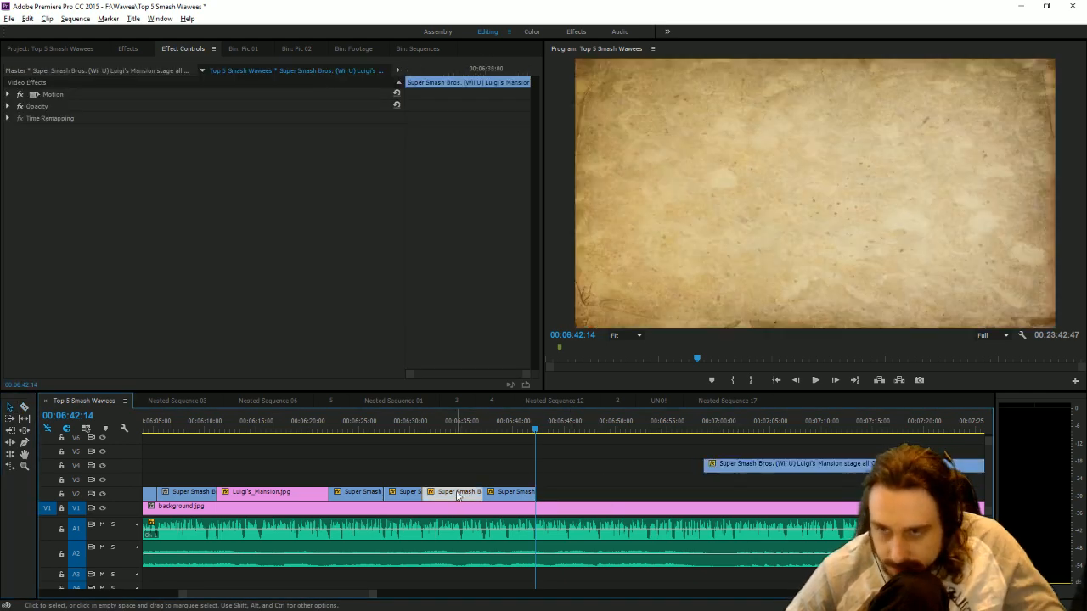
{"action": "key", "text": "ctrl+v"}
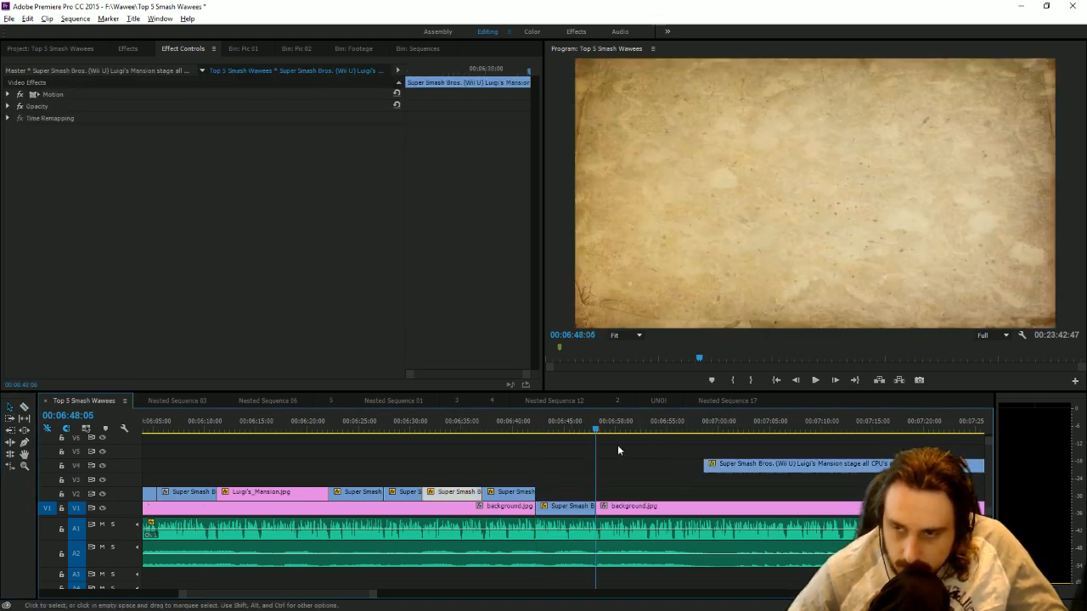
{"action": "key", "text": "ctrl+z"}
{"action": "left_click", "coordinate": [61, 509]}
{"action": "key", "text": "ctrl+v"}
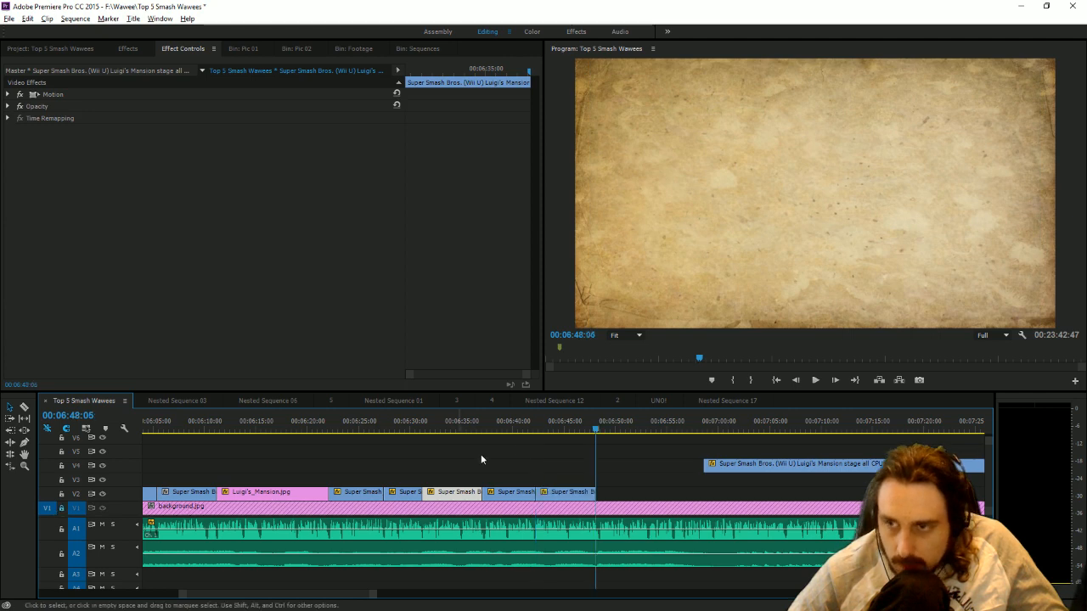
Play the pasted piece with the narration and extend its end on V2 to 00:06:48:22.
{"action": "left_click_drag", "start_coordinate": [553, 429], "coordinate": [544, 428]}
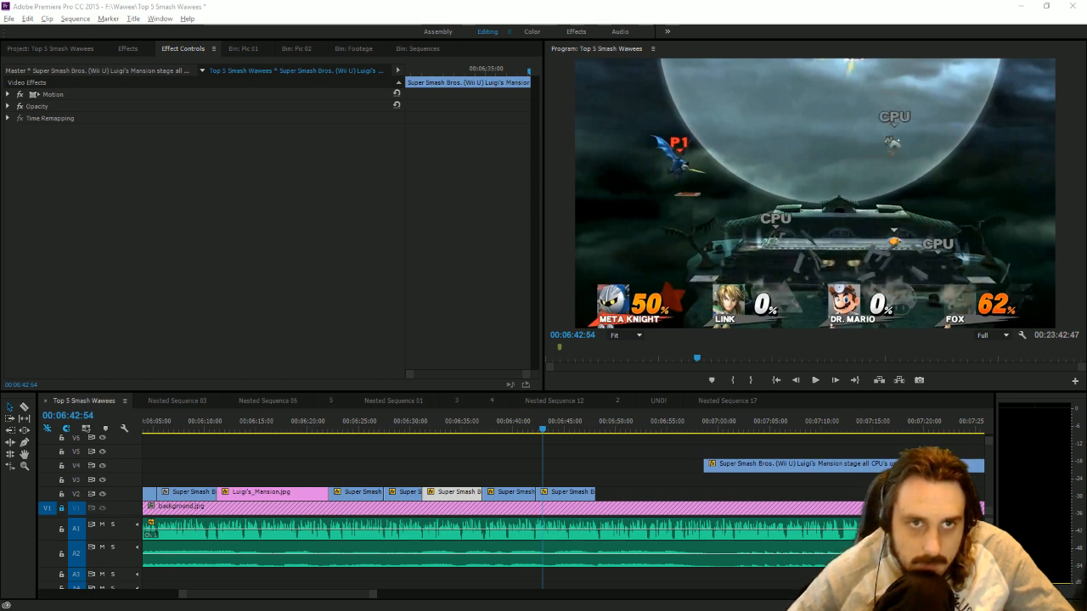
{"action": "left_click", "coordinate": [816, 386]}
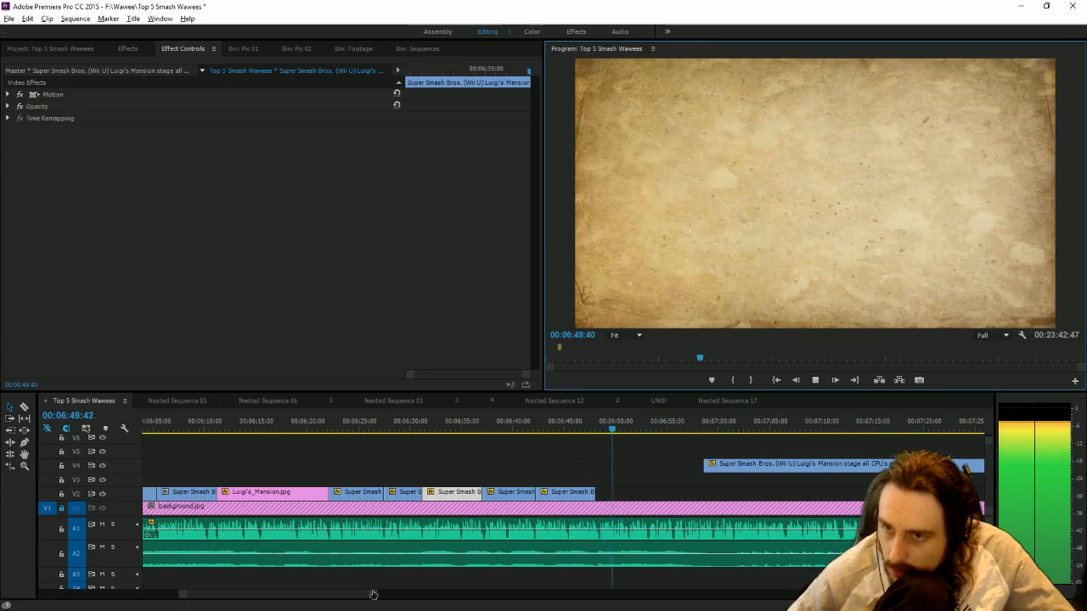
{"action": "left_click_drag", "start_coordinate": [373, 594], "coordinate": [338, 595]}
{"action": "left_click", "coordinate": [541, 432]}
{"action": "left_click_drag", "start_coordinate": [542, 434], "coordinate": [534, 433]}
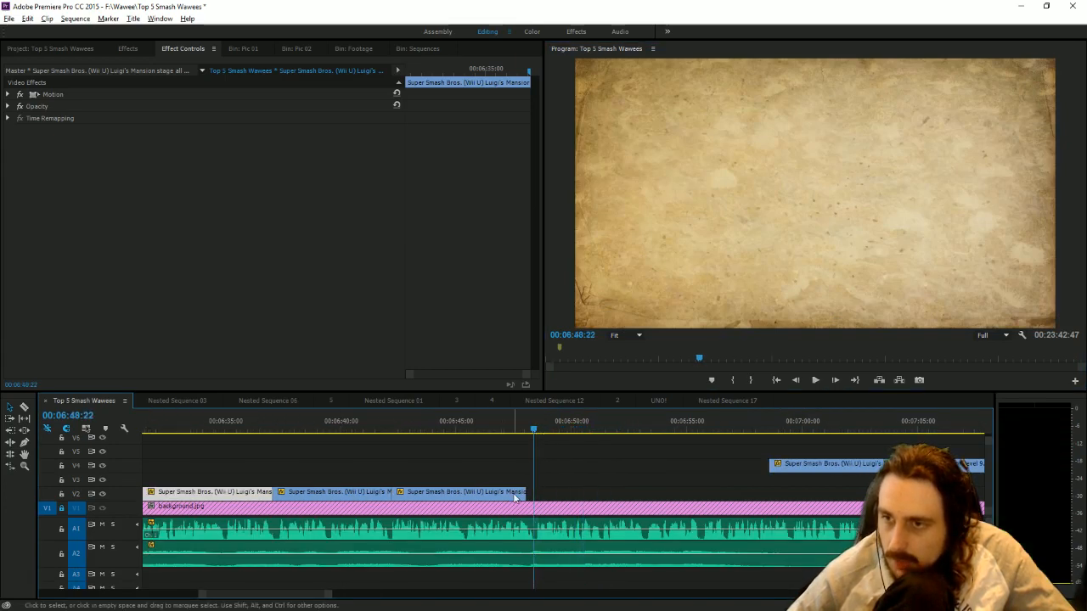
{"action": "left_click_drag", "start_coordinate": [527, 495], "coordinate": [533, 495]}
Delete the leftover gameplay clip that was set aside above V2.
{"action": "left_click_drag", "start_coordinate": [328, 597], "coordinate": [461, 583]}
{"action": "left_click_drag", "start_coordinate": [656, 464], "coordinate": [798, 483]}
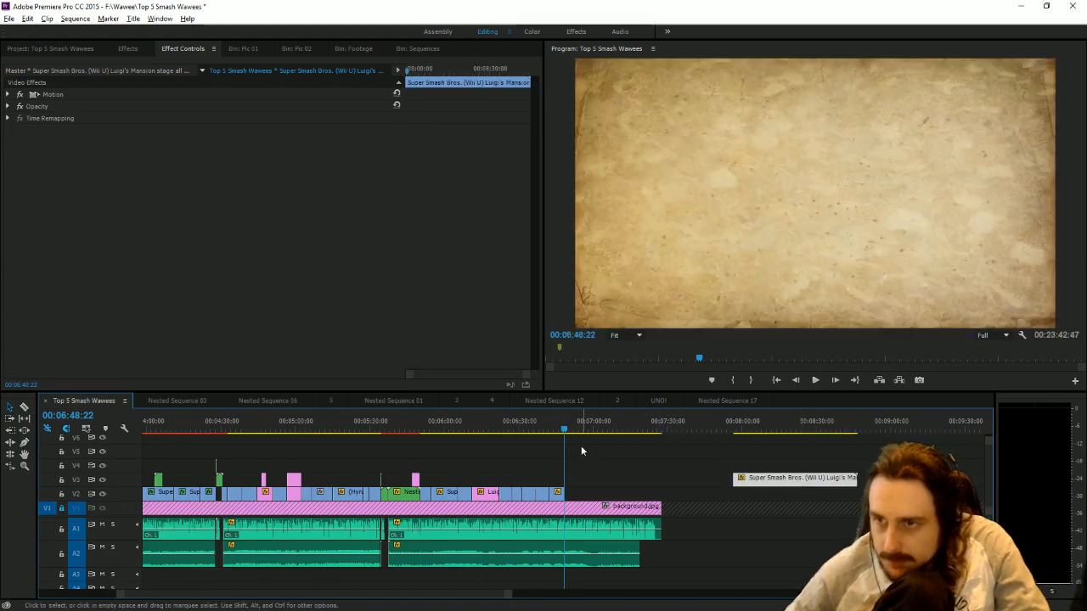
{"action": "key", "text": "Delete"}
Paste a copy of the 8 Player Map clip preceding the mansion image into the empty part of V2.
{"action": "left_click_drag", "start_coordinate": [551, 430], "coordinate": [459, 428]}
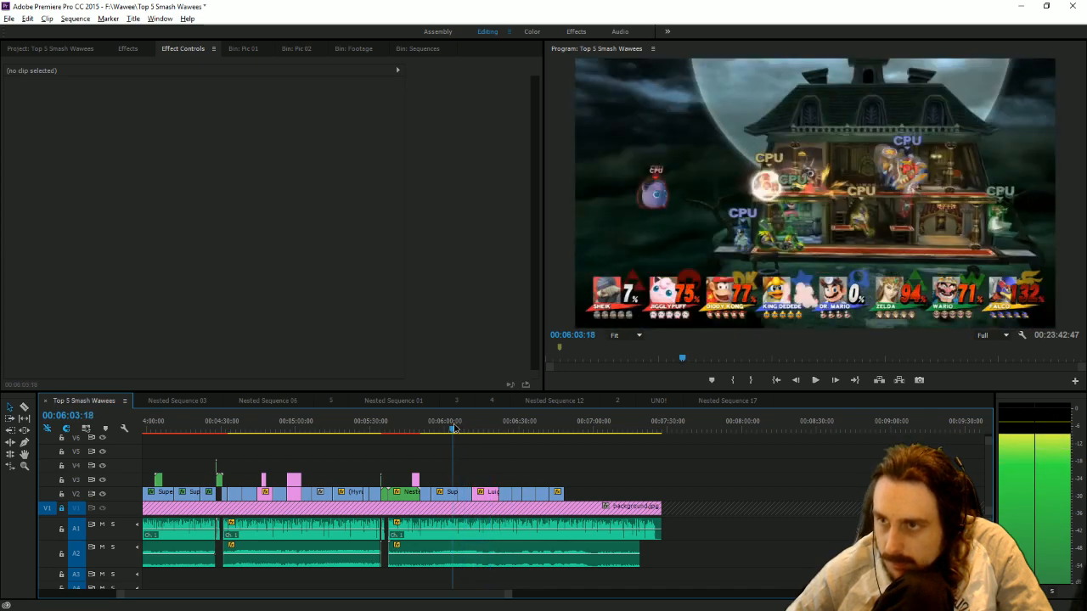
{"action": "left_click", "coordinate": [465, 495]}
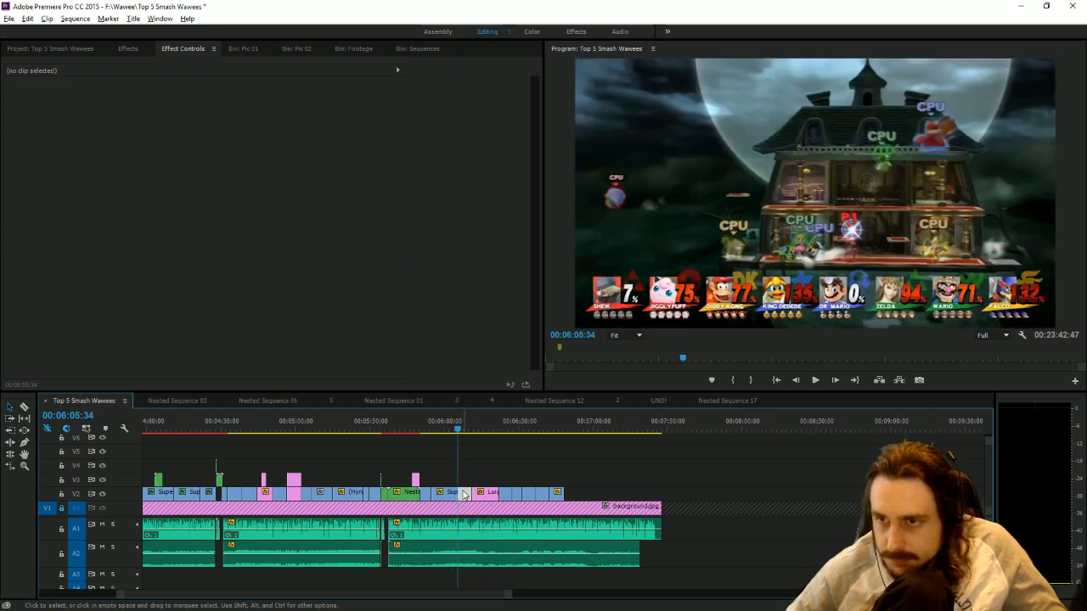
{"action": "key", "text": "ctrl+c"}
{"action": "left_click", "coordinate": [635, 430]}
{"action": "key", "text": "ctrl+v"}
Extend the pasted 8-player clip, trim its start to 00:07:54:13 and move it directly after the last V2 gameplay piece.
{"action": "left_click_drag", "start_coordinate": [646, 489], "coordinate": [758, 492]}
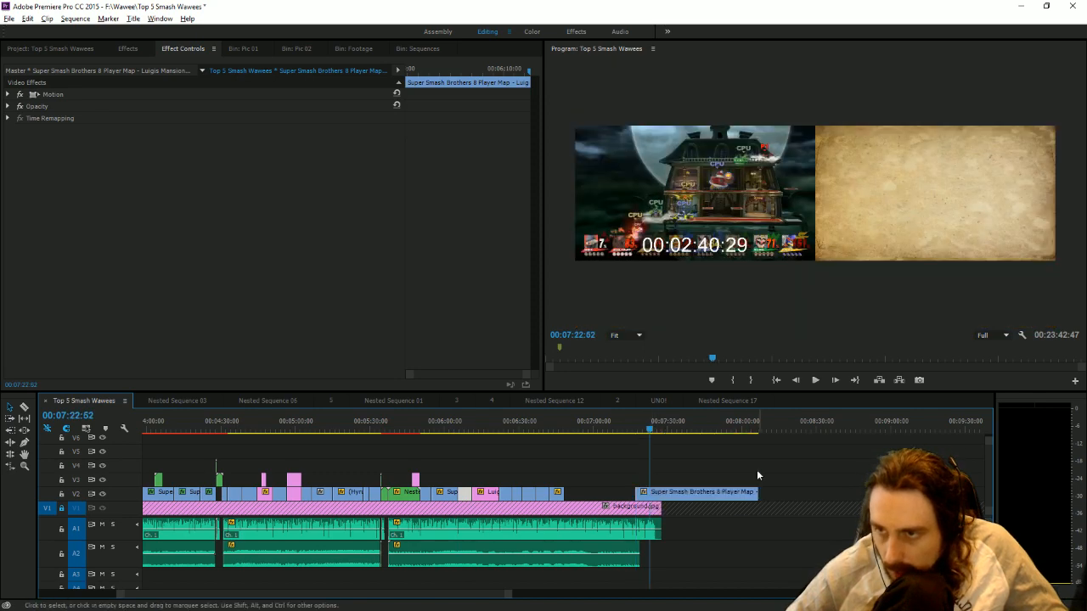
{"action": "left_click", "coordinate": [728, 427]}
{"action": "left_click_drag", "start_coordinate": [633, 490], "coordinate": [586, 496]}
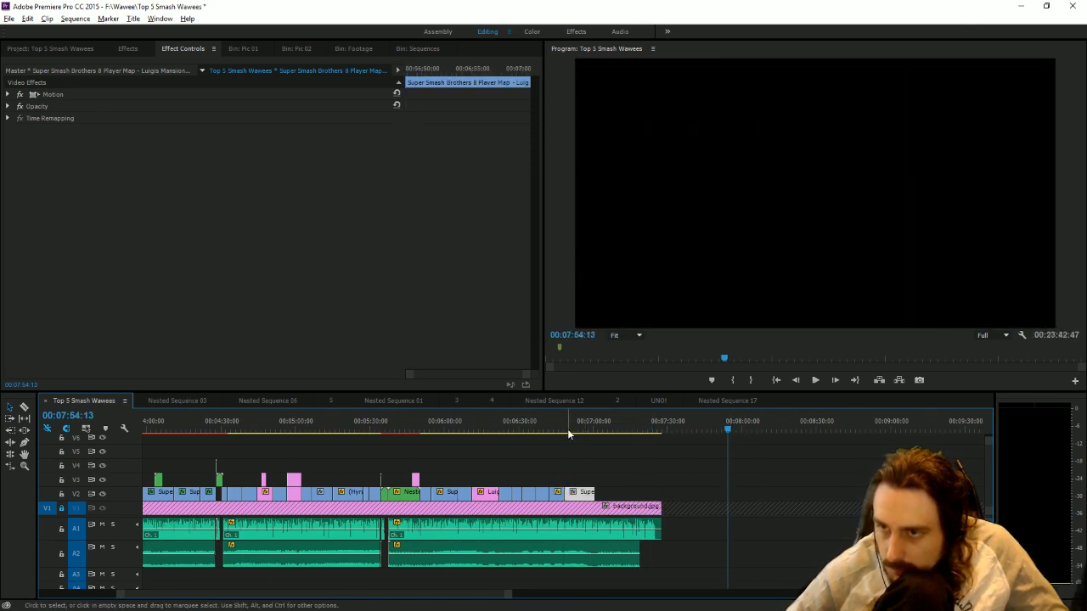
Play the 8-player clip with the narration and trim its end to 00:06:56:42.
{"action": "left_click", "coordinate": [567, 432]}
{"action": "left_click_drag", "start_coordinate": [508, 594], "coordinate": [296, 594]}
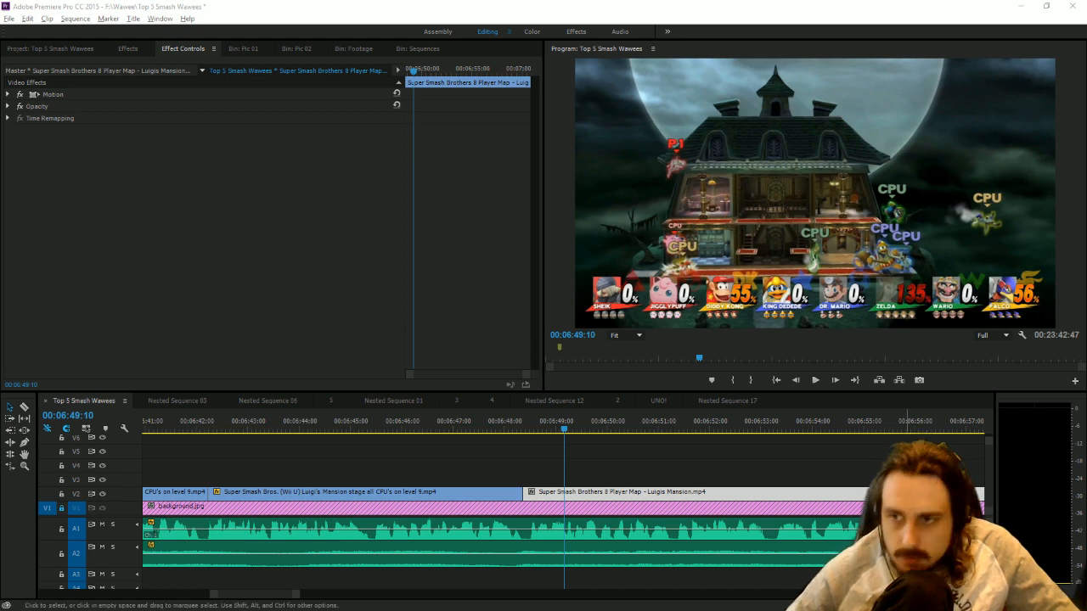
{"action": "left_click", "coordinate": [526, 423]}
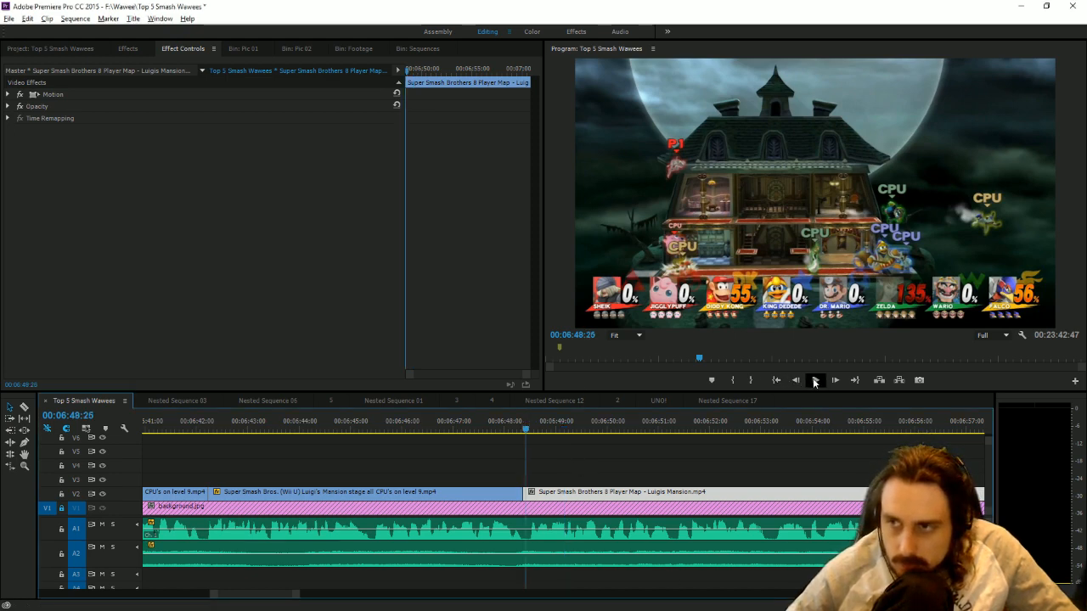
{"action": "left_click", "coordinate": [814, 381]}
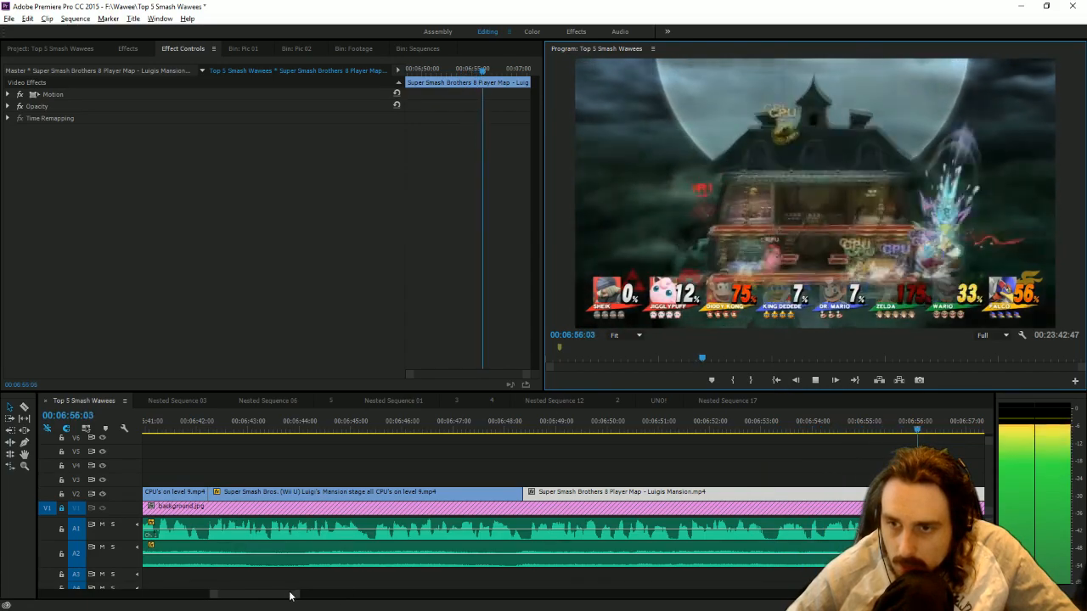
{"action": "left_click_drag", "start_coordinate": [290, 597], "coordinate": [324, 597]}
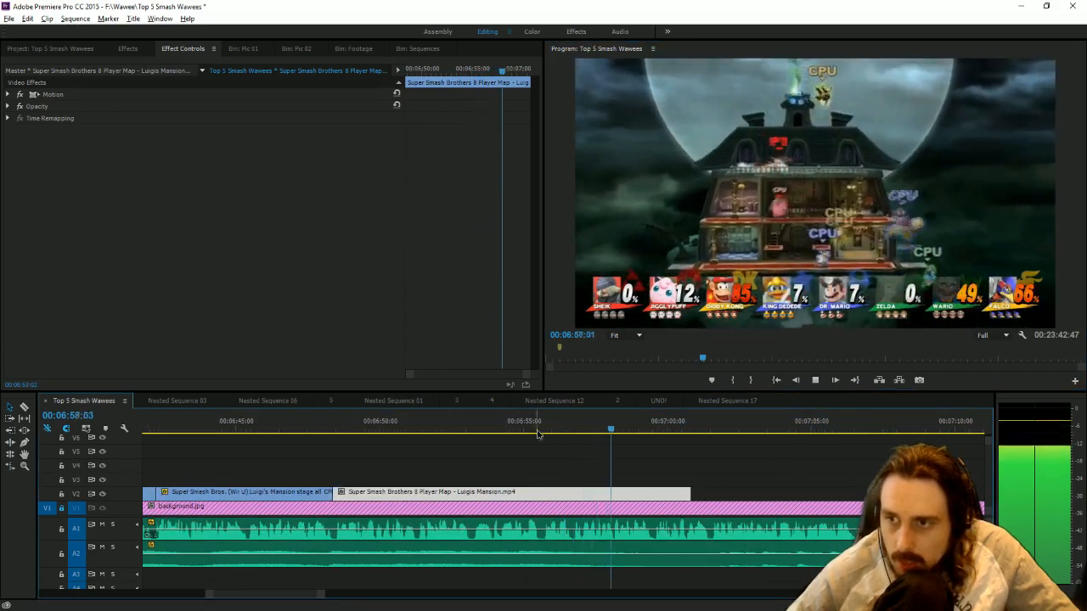
{"action": "left_click_drag", "start_coordinate": [537, 431], "coordinate": [575, 480]}
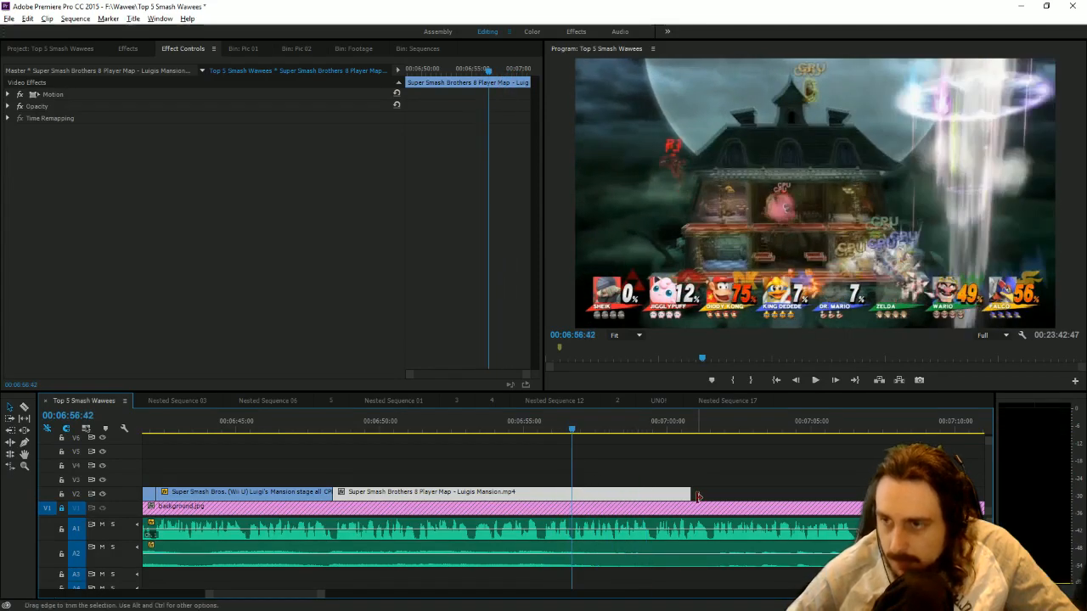
{"action": "left_click_drag", "start_coordinate": [697, 496], "coordinate": [572, 482]}
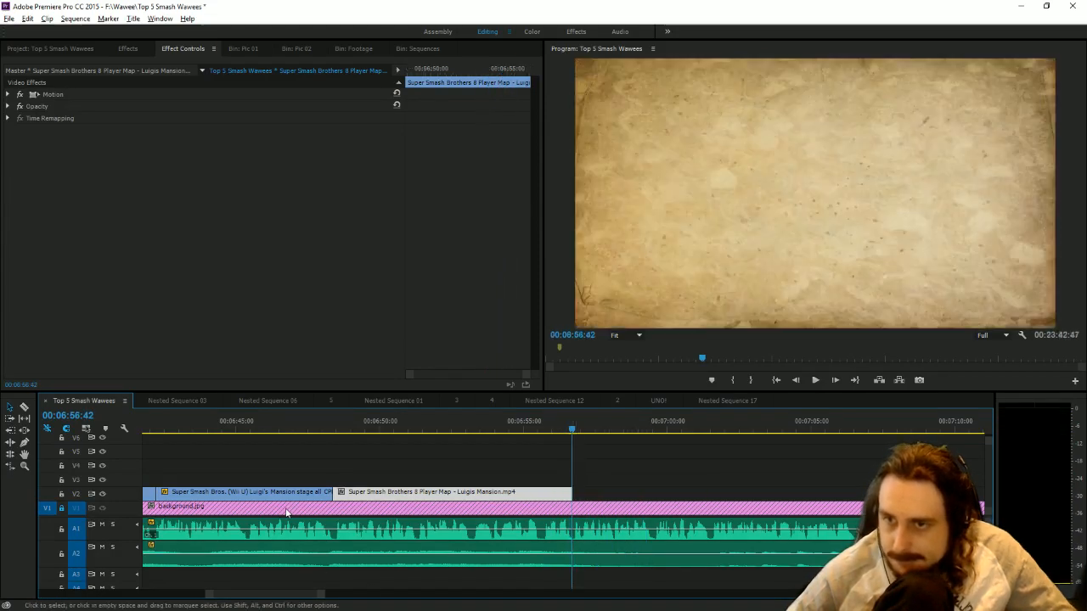
{"action": "left_click", "coordinate": [500, 588]}
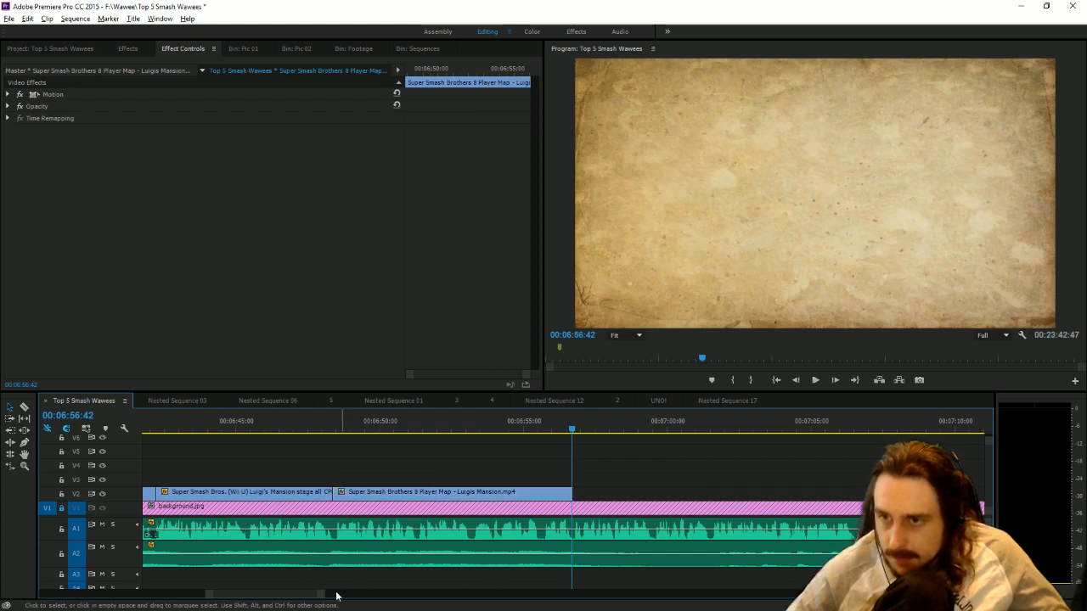
Extend a pasted copy of the 00:06:42:14 gameplay piece, trim its start to 00:08:34:40 and place it directly after the 8-player clip on V2.
{"action": "left_click_drag", "start_coordinate": [323, 599], "coordinate": [513, 586]}
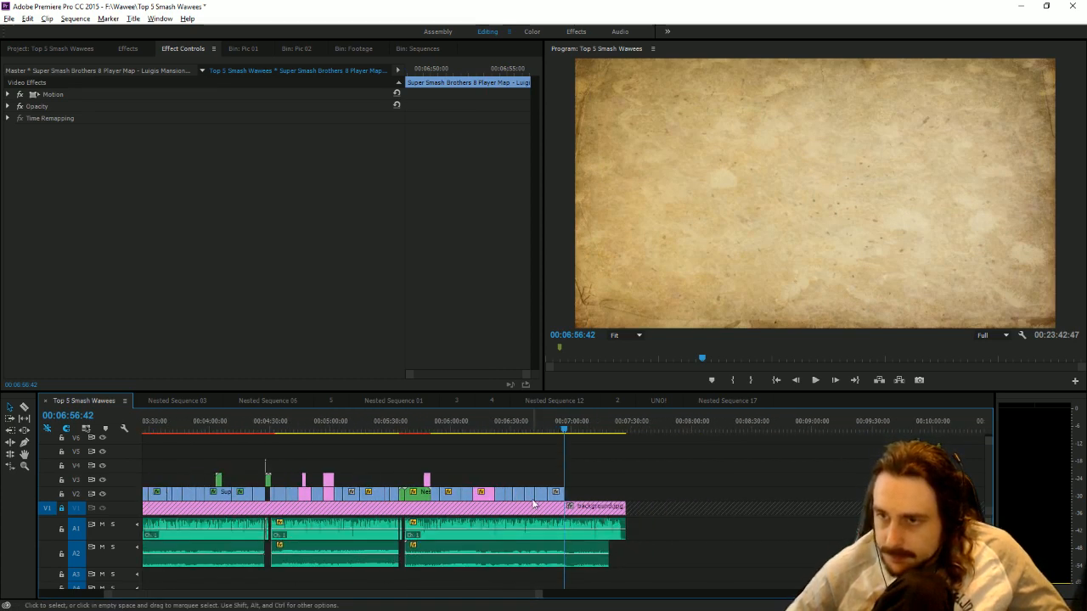
{"action": "left_click", "coordinate": [664, 424]}
{"action": "key", "text": "ctrl+v"}
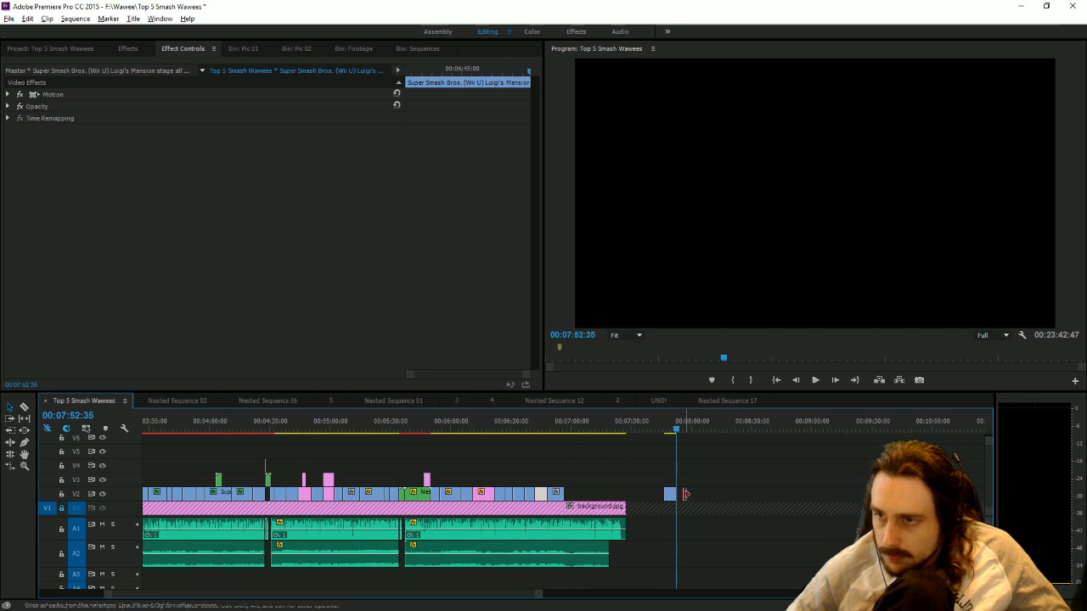
{"action": "left_click_drag", "start_coordinate": [686, 495], "coordinate": [887, 489]}
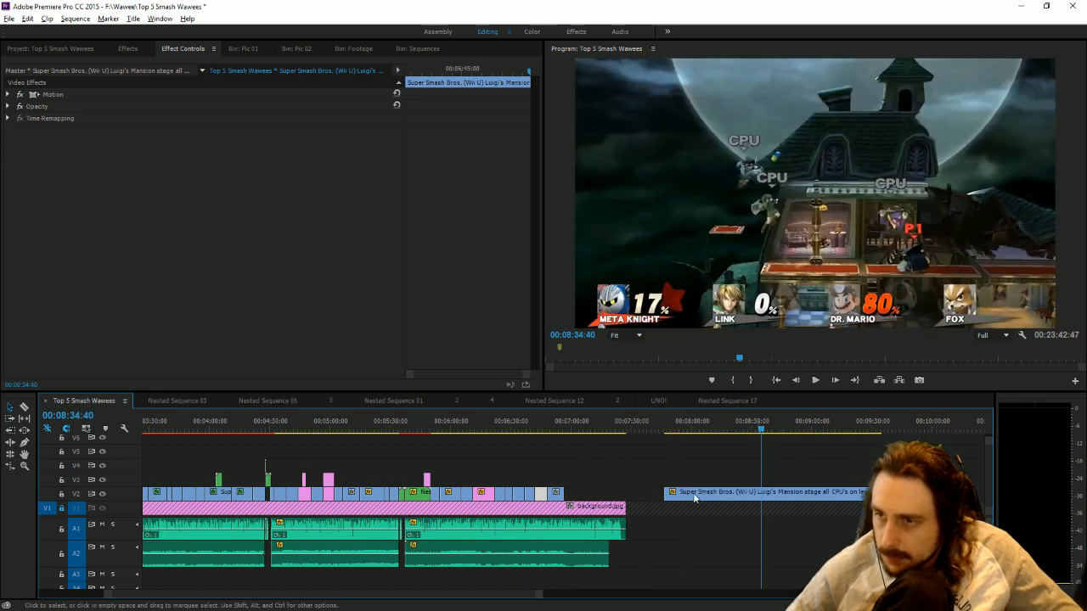
{"action": "left_click_drag", "start_coordinate": [754, 489], "coordinate": [597, 490]}
Play the newly placed gameplay with the narration and trim its end on V2 to 00:07:01:30.
{"action": "left_click_drag", "start_coordinate": [567, 430], "coordinate": [570, 431]}
{"action": "left_click", "coordinate": [815, 381]}
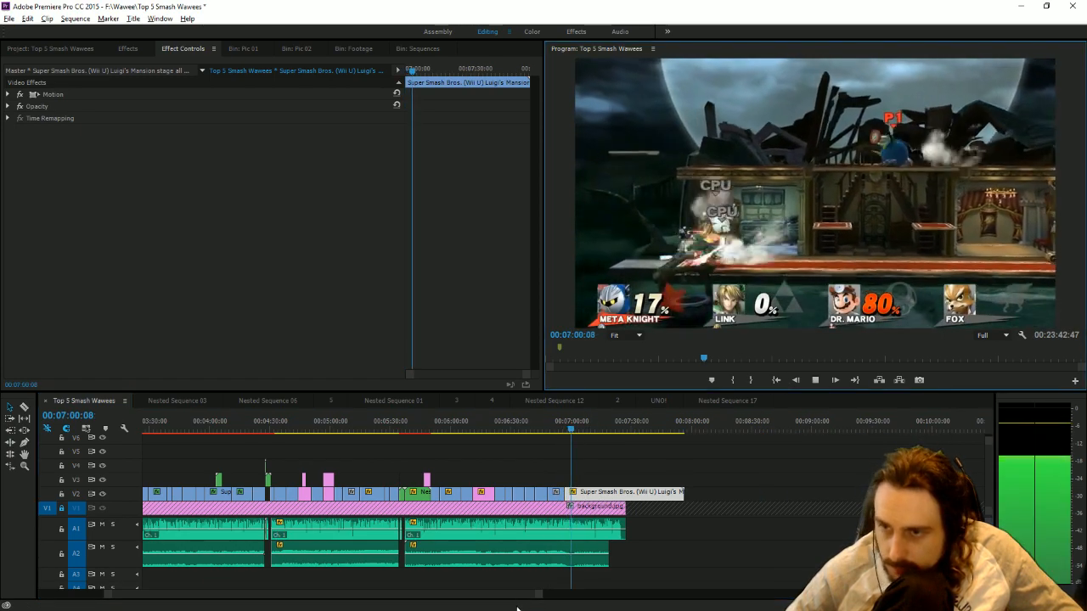
{"action": "left_click_drag", "start_coordinate": [538, 595], "coordinate": [444, 578]}
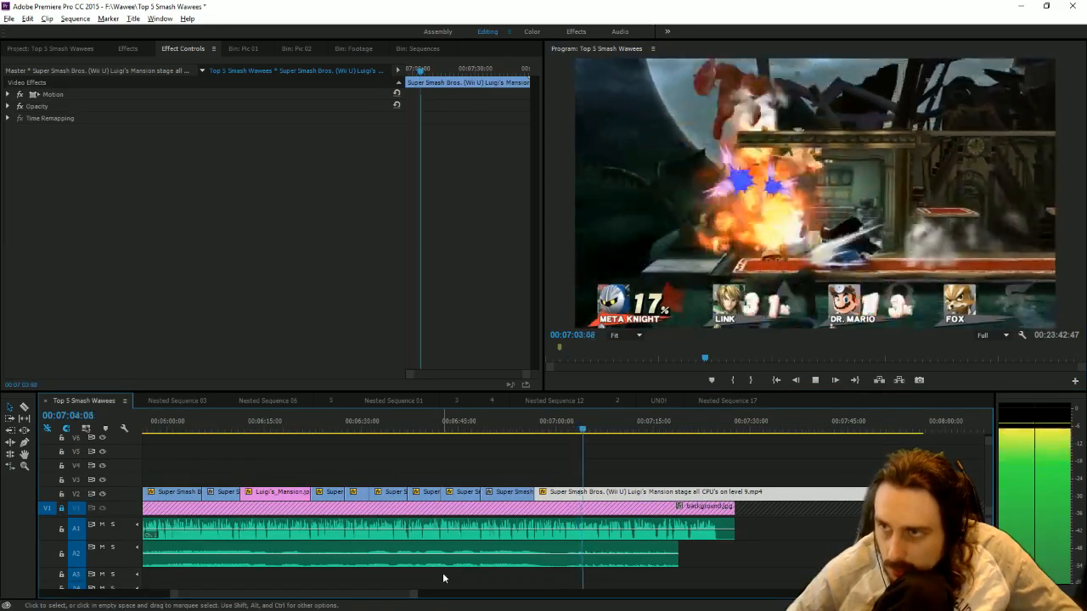
{"action": "left_click_drag", "start_coordinate": [559, 432], "coordinate": [567, 433]}
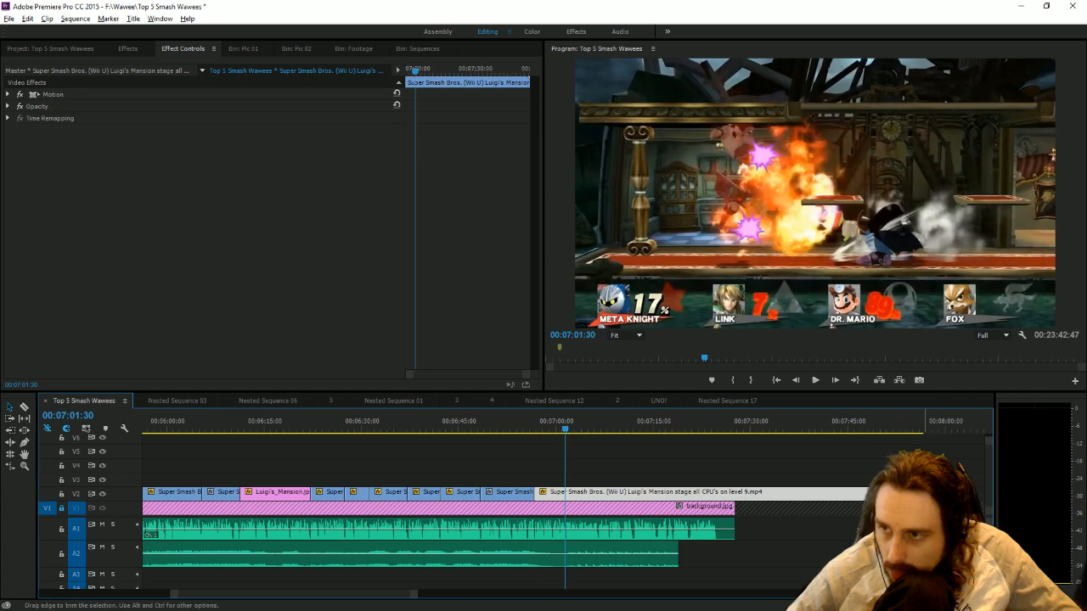
{"action": "left_click_drag", "start_coordinate": [796, 482], "coordinate": [564, 481]}
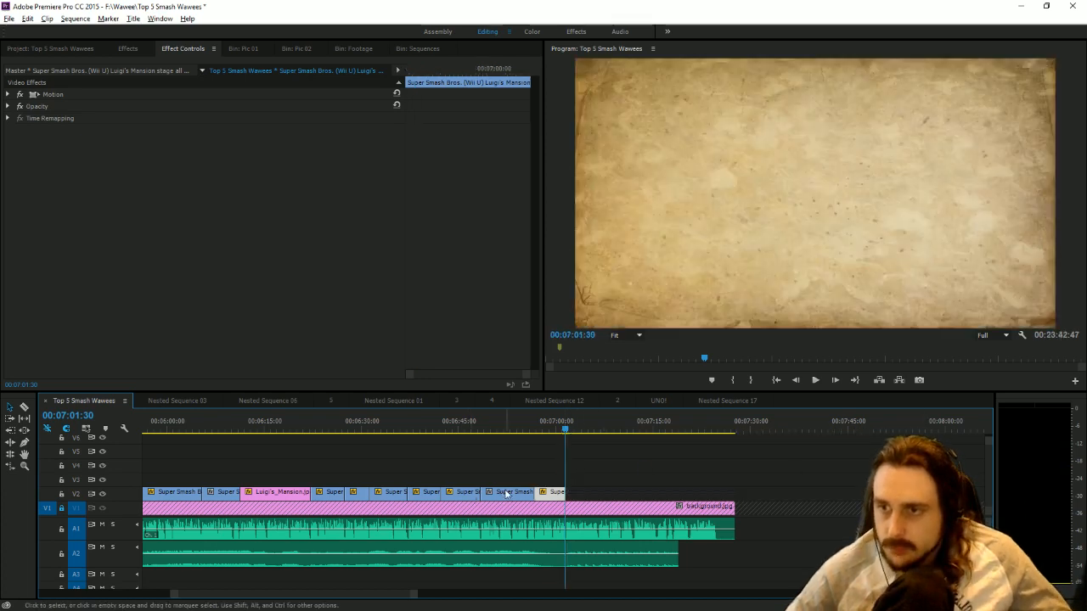
Paste another copy of the 8-player Luigi's Mansion clip after the section, extend it and trim its start to 00:08:33:03.
{"action": "left_click", "coordinate": [767, 429]}
{"action": "key", "text": "ctrl+v"}
{"action": "left_click_drag", "start_coordinate": [819, 493], "coordinate": [792, 465]}
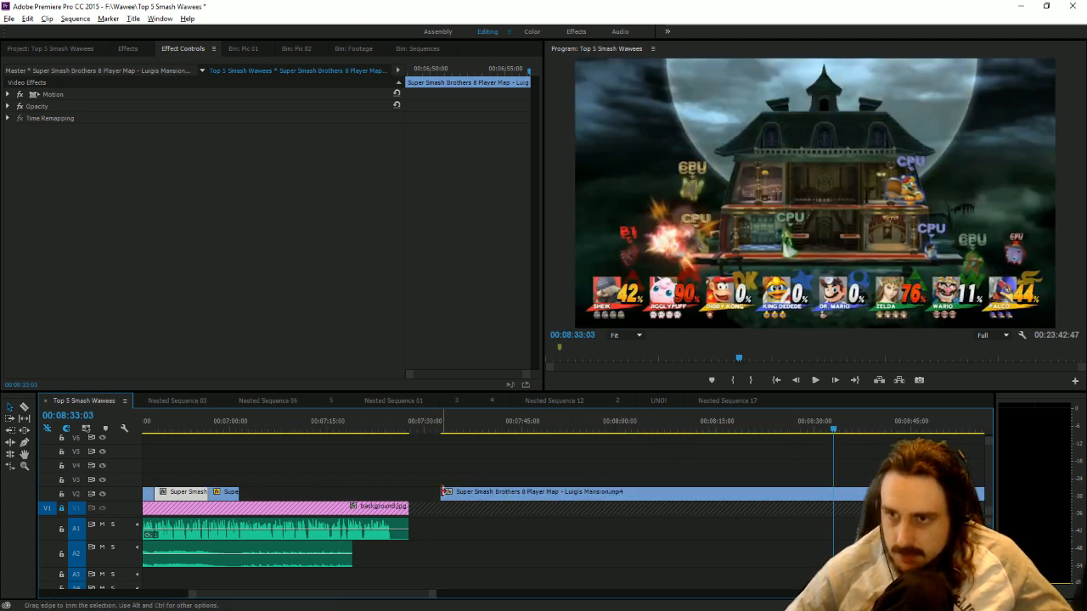
{"action": "left_click_drag", "start_coordinate": [441, 493], "coordinate": [831, 493]}
{"action": "left_click", "coordinate": [902, 423]}
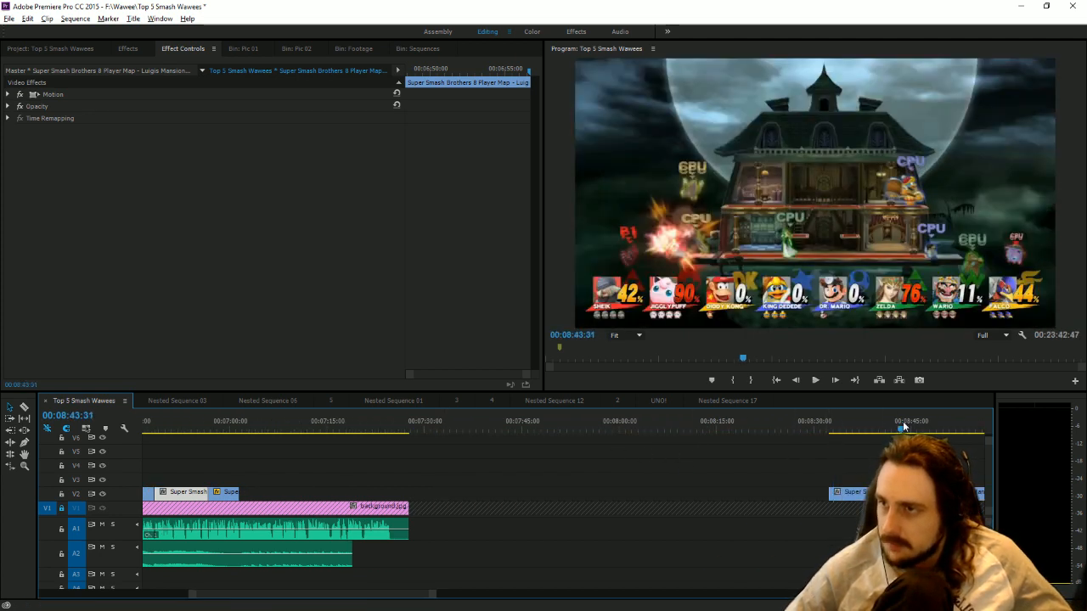
Move the pasted 8-player clip earlier, trim its start to 00:08:11:46 and place it directly after the last V2 gameplay piece.
{"action": "left_click", "coordinate": [219, 429]}
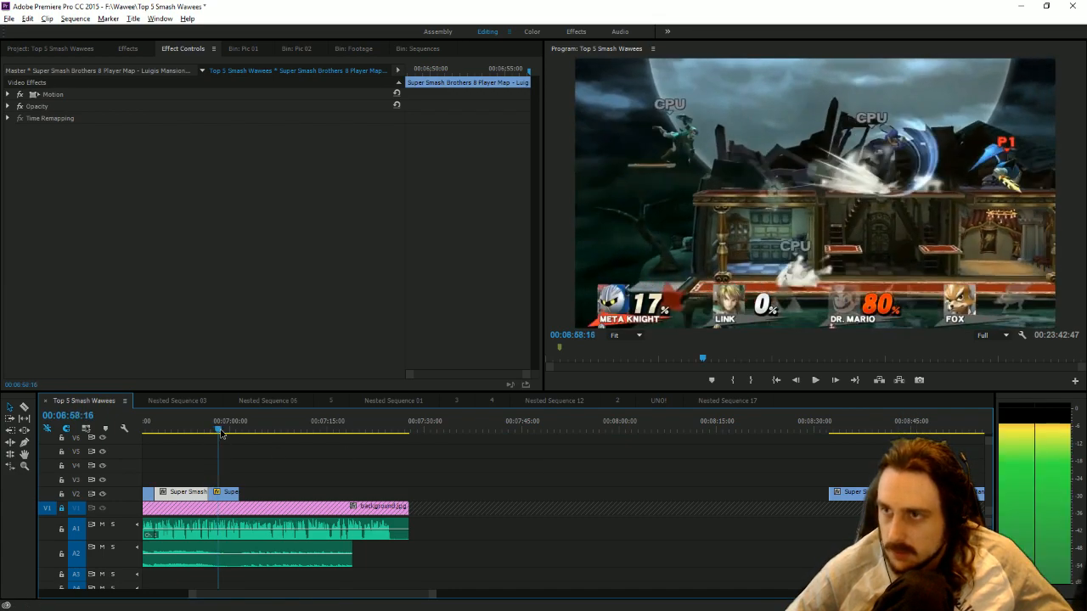
{"action": "left_click_drag", "start_coordinate": [221, 433], "coordinate": [252, 441]}
{"action": "left_click_drag", "start_coordinate": [883, 492], "coordinate": [582, 489]}
{"action": "left_click_drag", "start_coordinate": [434, 595], "coordinate": [533, 596]}
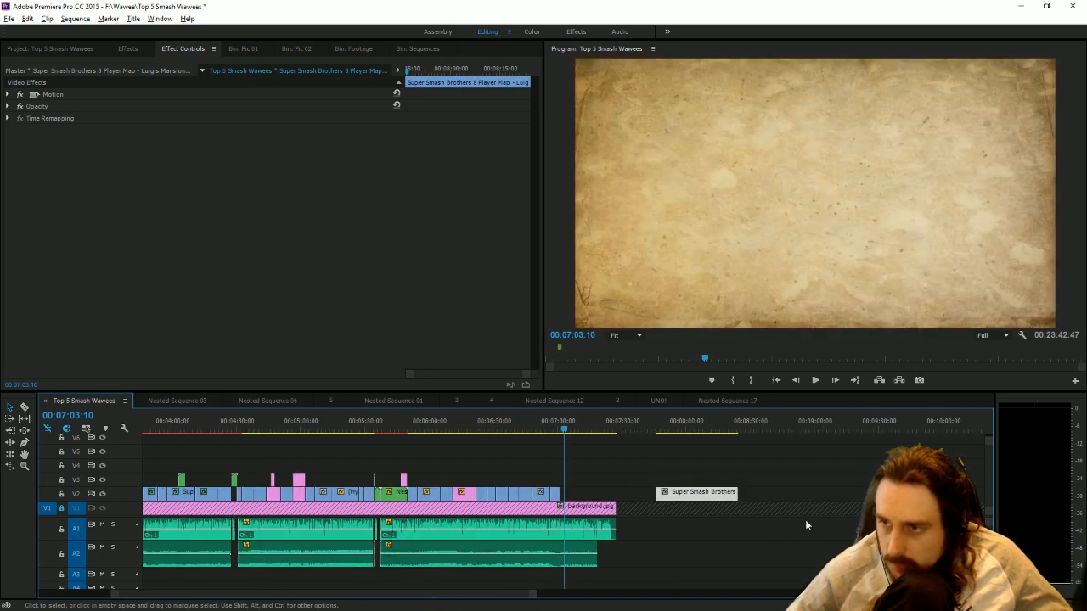
{"action": "left_click", "coordinate": [712, 432]}
{"action": "left_click_drag", "start_coordinate": [658, 498], "coordinate": [580, 498]}
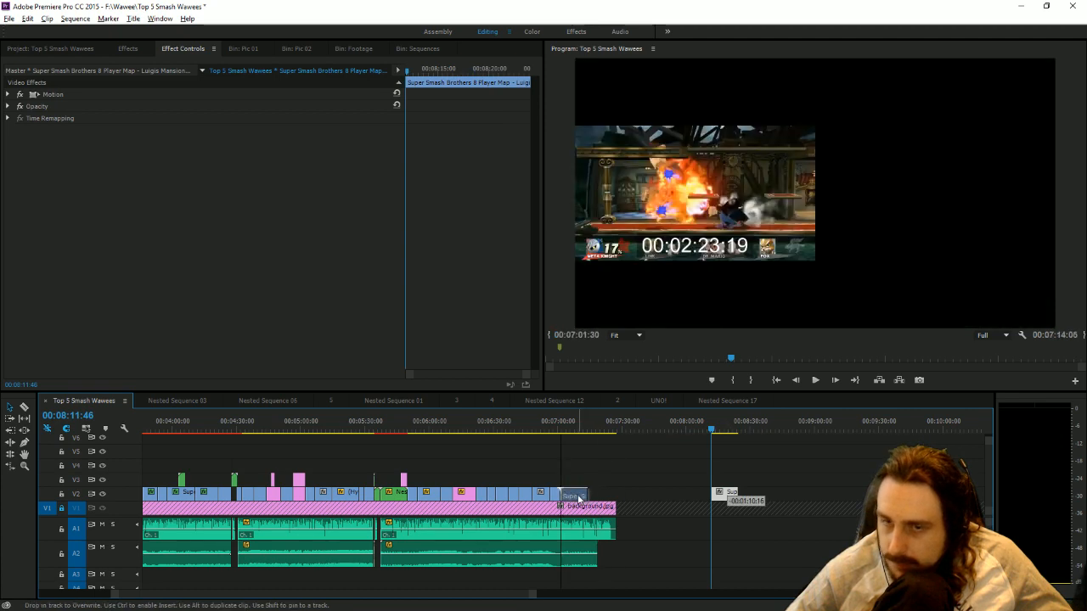
Play the placed 8-player clip with the narration and trim its end on V2 to 00:07:12:03.
{"action": "left_click", "coordinate": [558, 422]}
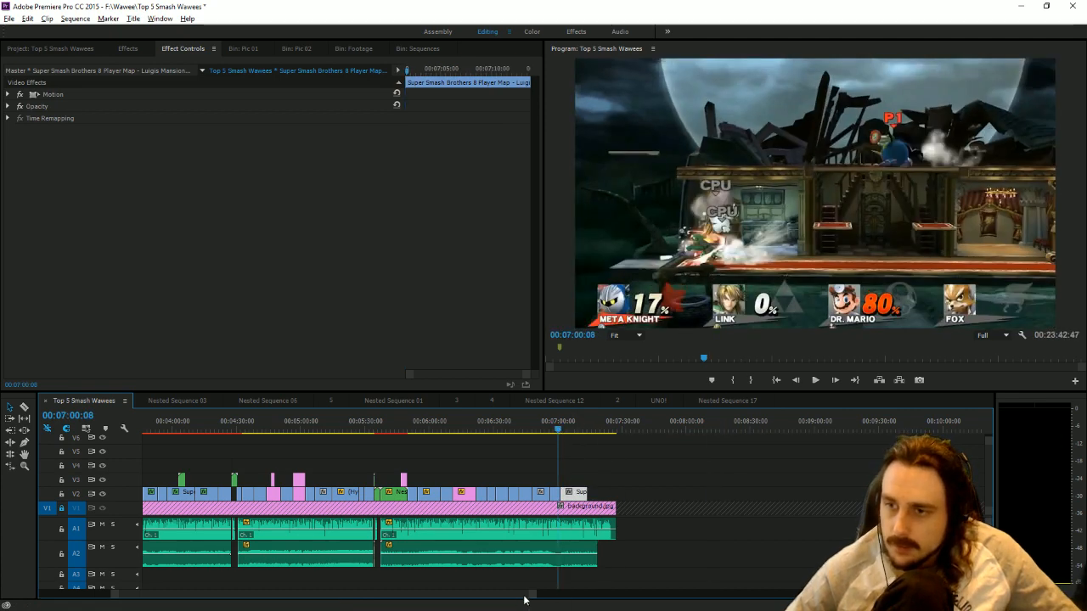
{"action": "left_click_drag", "start_coordinate": [530, 595], "coordinate": [372, 586]}
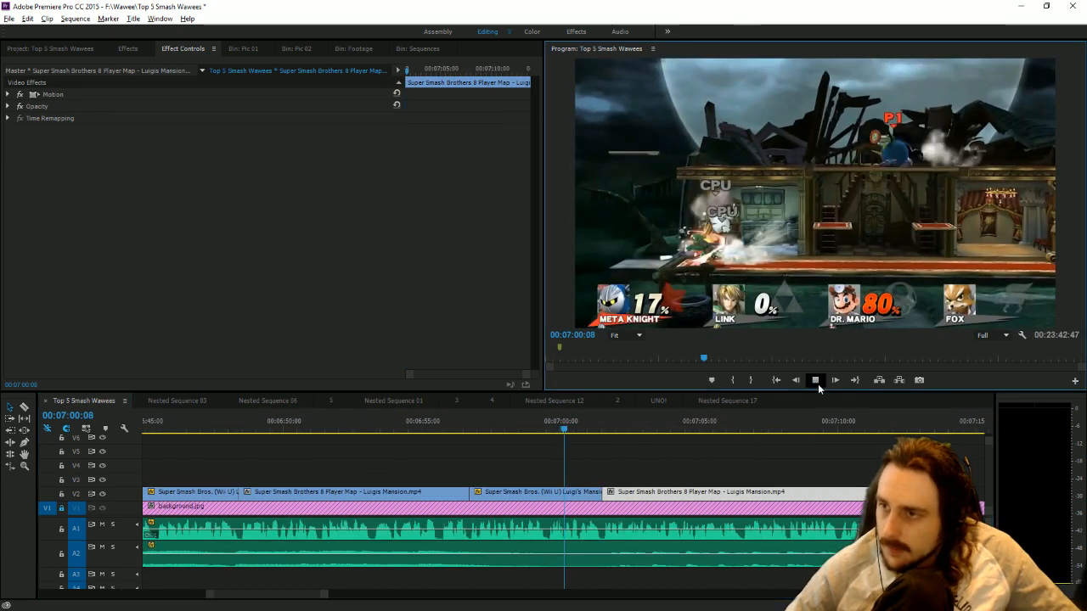
{"action": "left_click", "coordinate": [815, 381]}
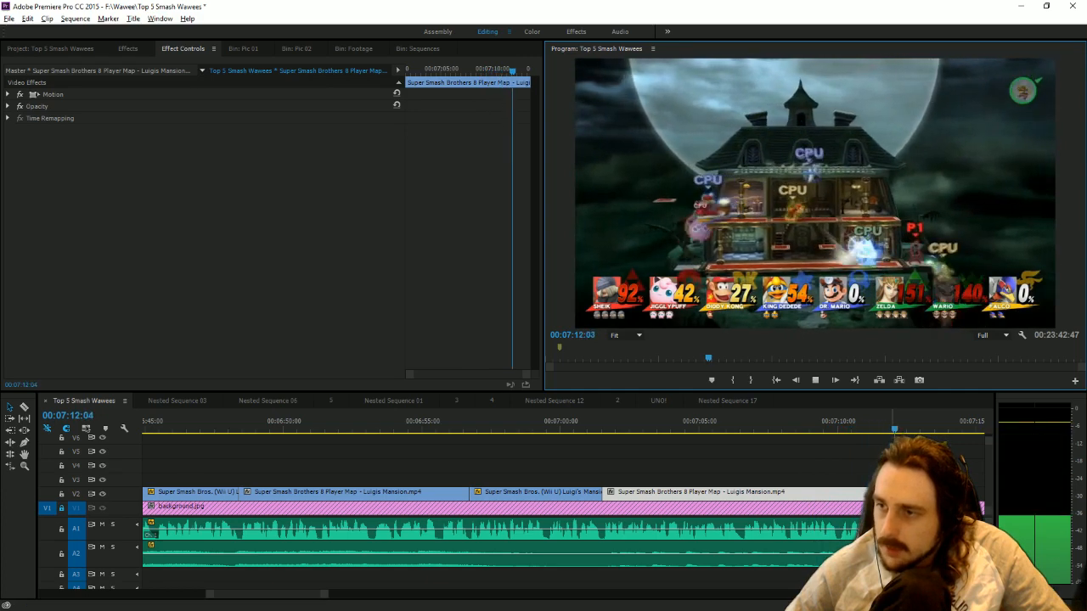
{"action": "left_click", "coordinate": [892, 429]}
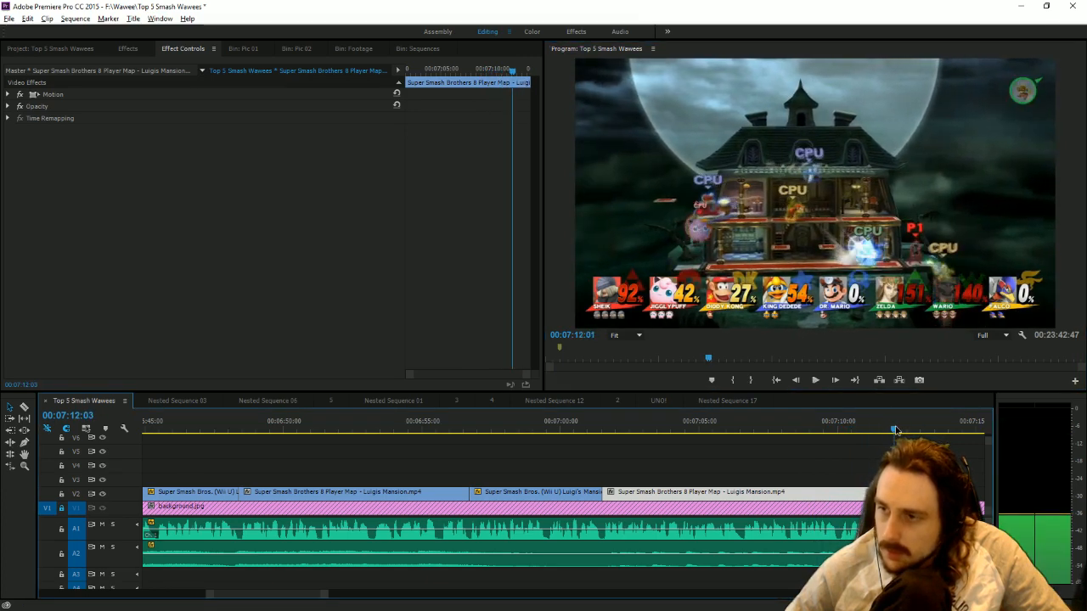
{"action": "left_click_drag", "start_coordinate": [960, 493], "coordinate": [850, 491]}
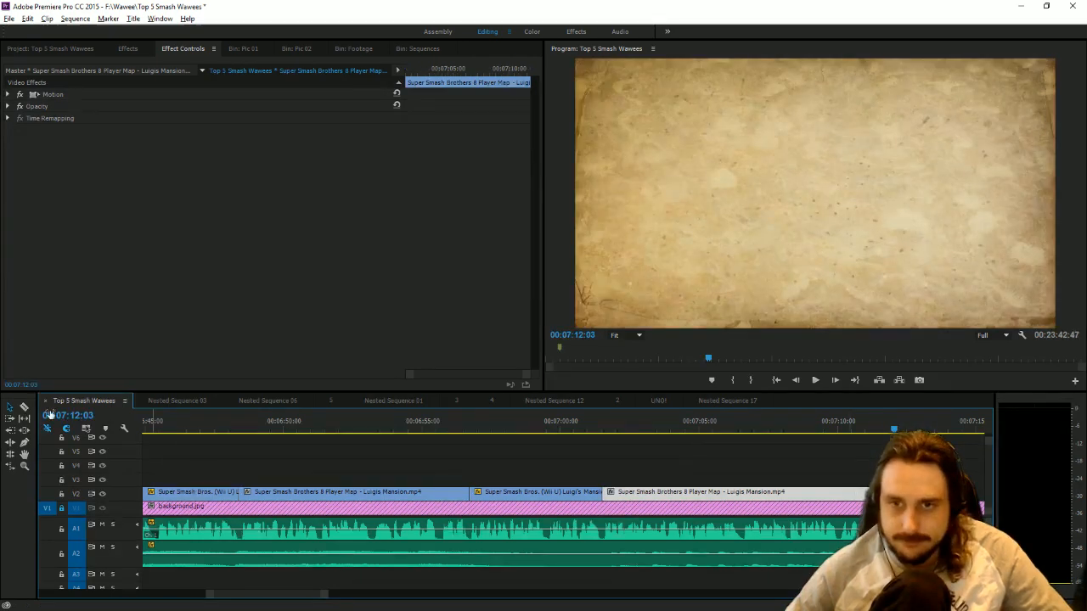
Split the Luigi's Mansion theme on A2 at 00:07:12:03 and remove the leftover music after the cut.
{"action": "left_click", "coordinate": [894, 492]}
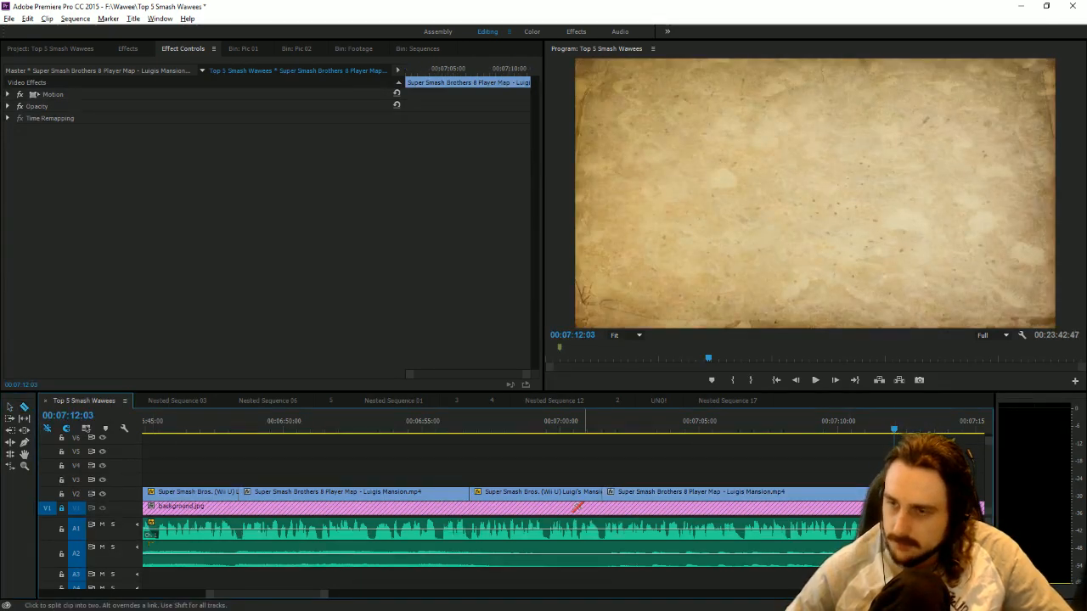
{"action": "left_click", "coordinate": [10, 407]}
{"action": "left_click", "coordinate": [883, 555]}
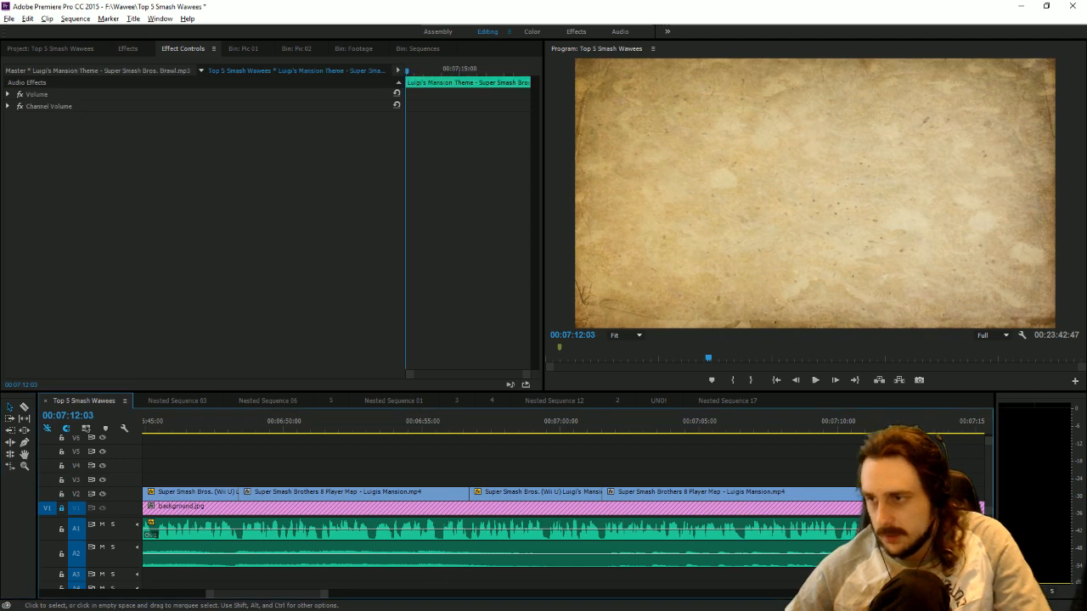
Fade out the Luigi's Mansion theme with volume keyframes from 0 dB at 00:07:10:02 to the minimum level at 00:07:12:03.
{"action": "left_click", "coordinate": [8, 96]}
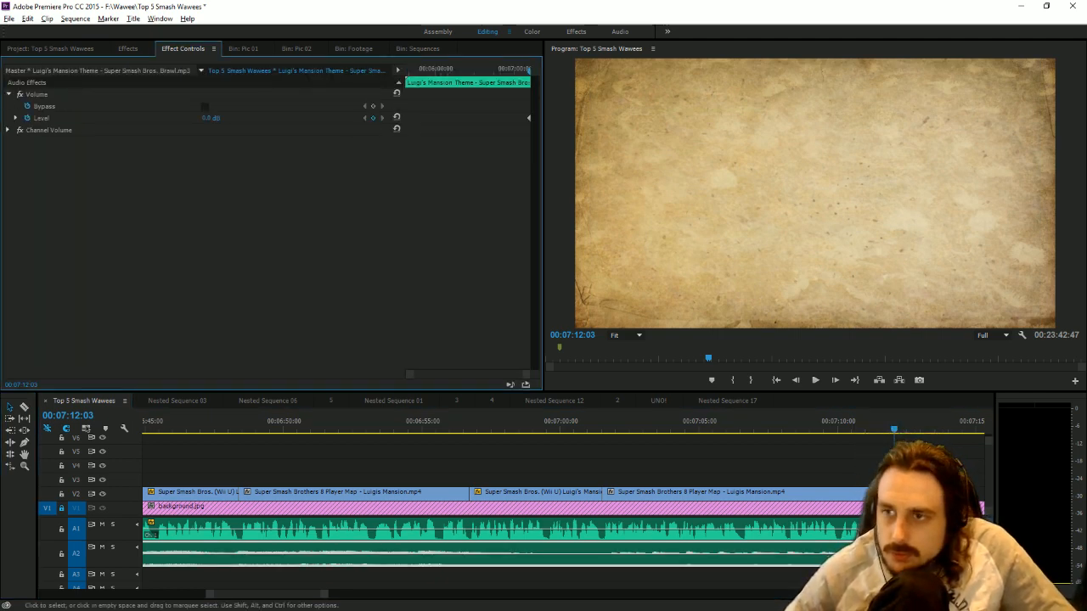
{"action": "left_click_drag", "start_coordinate": [902, 426], "coordinate": [839, 435]}
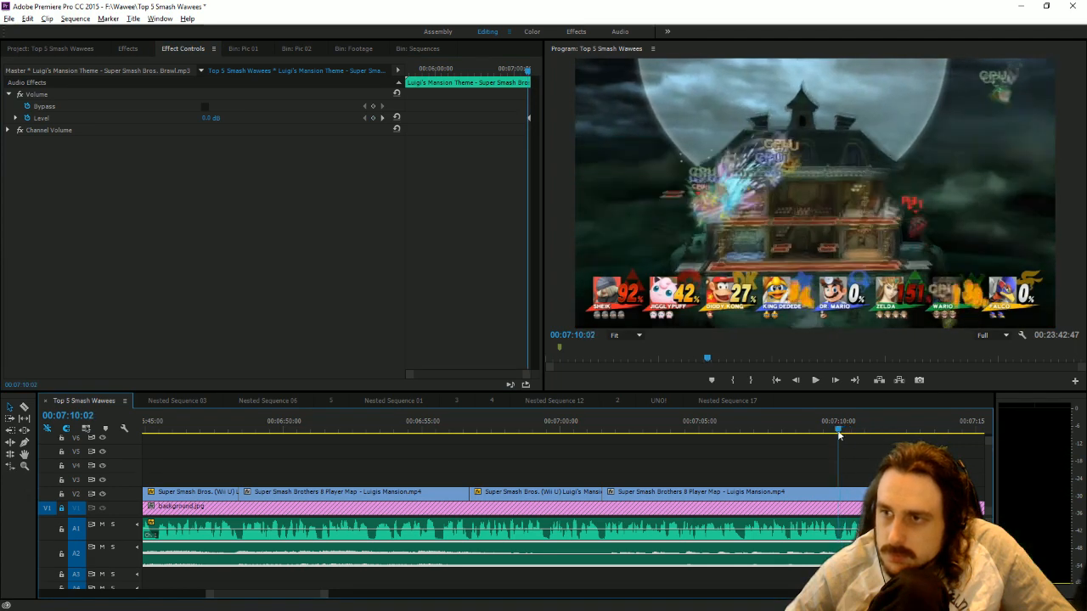
{"action": "left_click", "coordinate": [383, 117]}
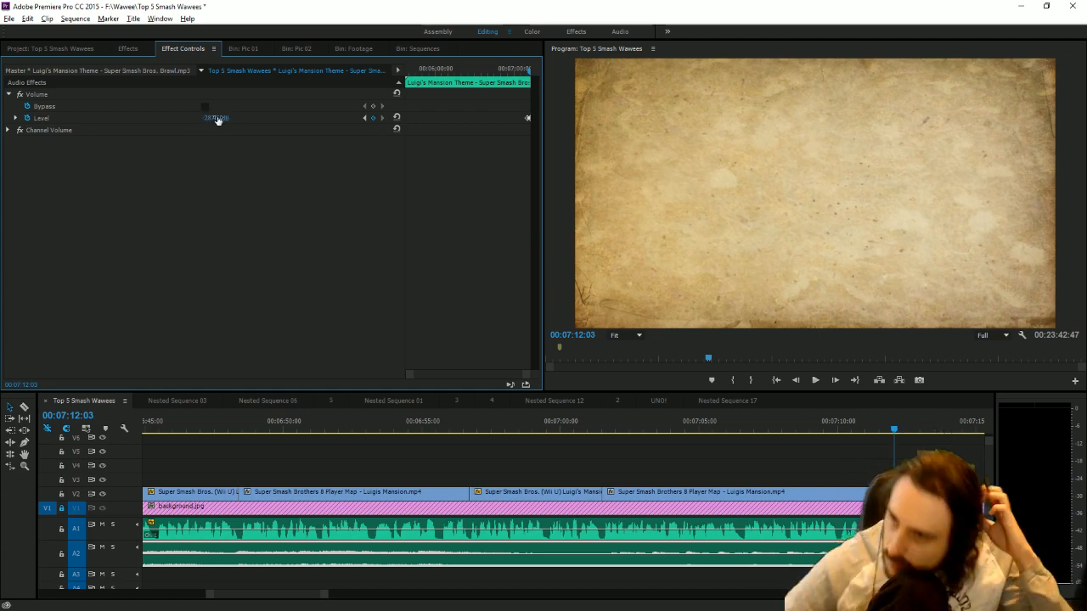
Fade out the last 8-player clip with opacity keyframes from 100% at 00:07:10:59 to 0% at 00:07:12:02.
{"action": "left_click", "coordinate": [864, 428]}
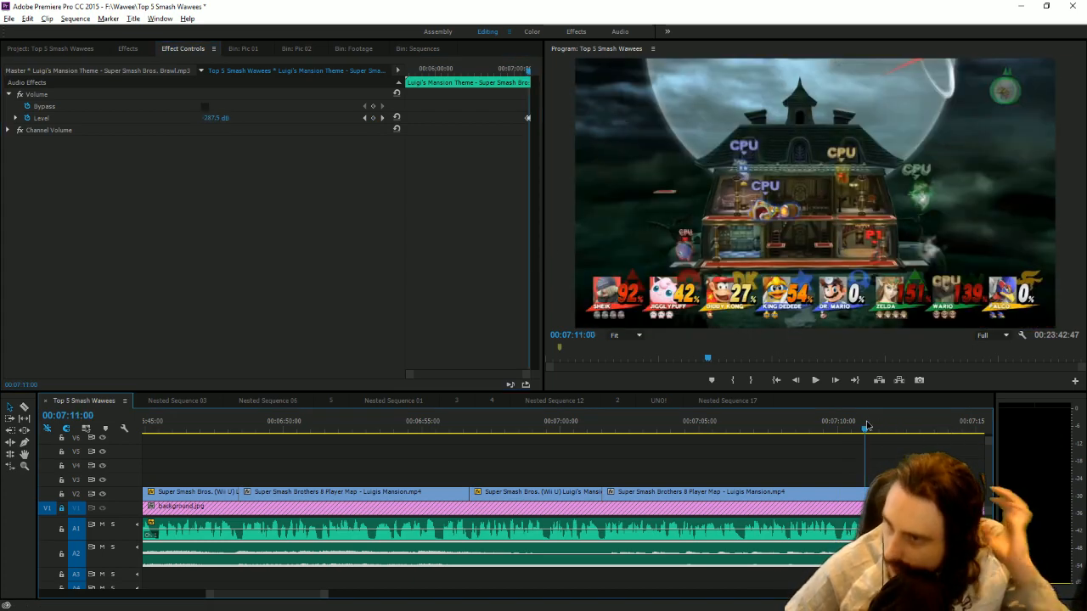
{"action": "left_click", "coordinate": [853, 495]}
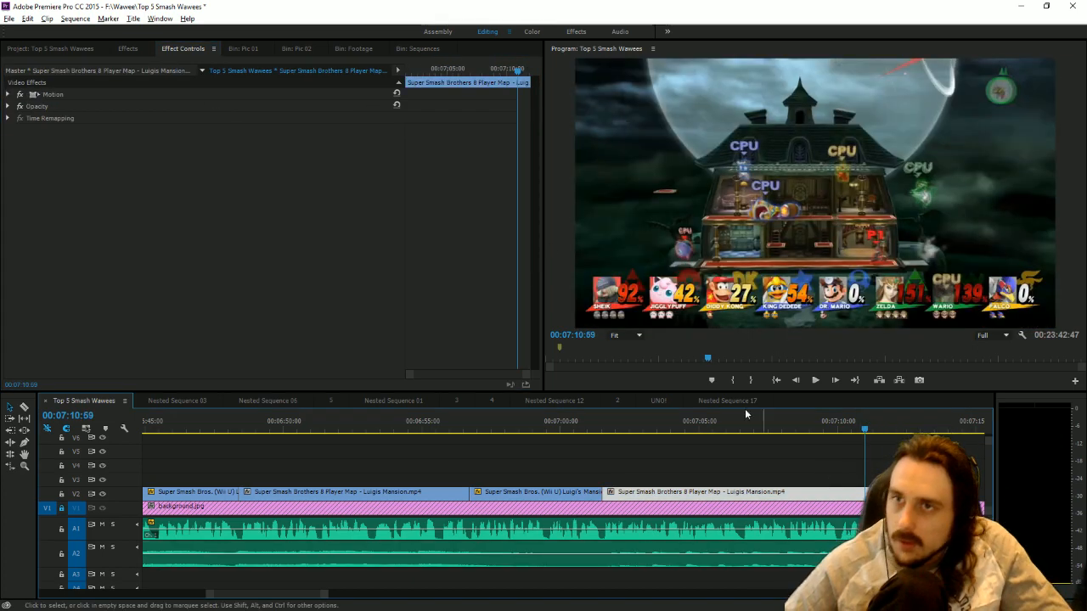
{"action": "left_click", "coordinate": [8, 106]}
{"action": "left_click_drag", "start_coordinate": [517, 72], "coordinate": [797, 119]}
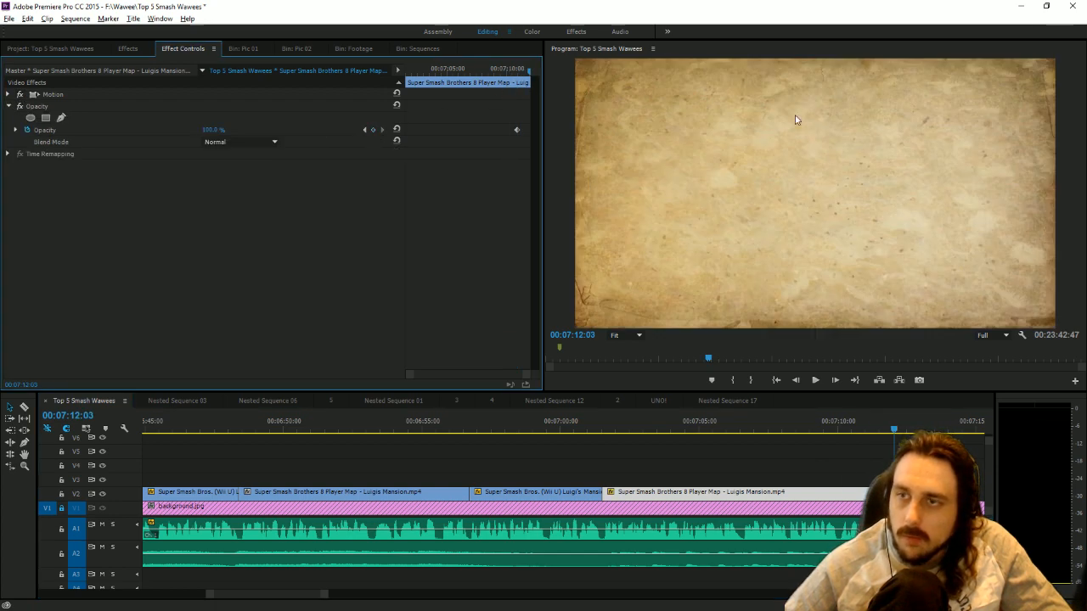
{"action": "left_click", "coordinate": [803, 382]}
{"action": "left_click_drag", "start_coordinate": [214, 130], "coordinate": [128, 130]}
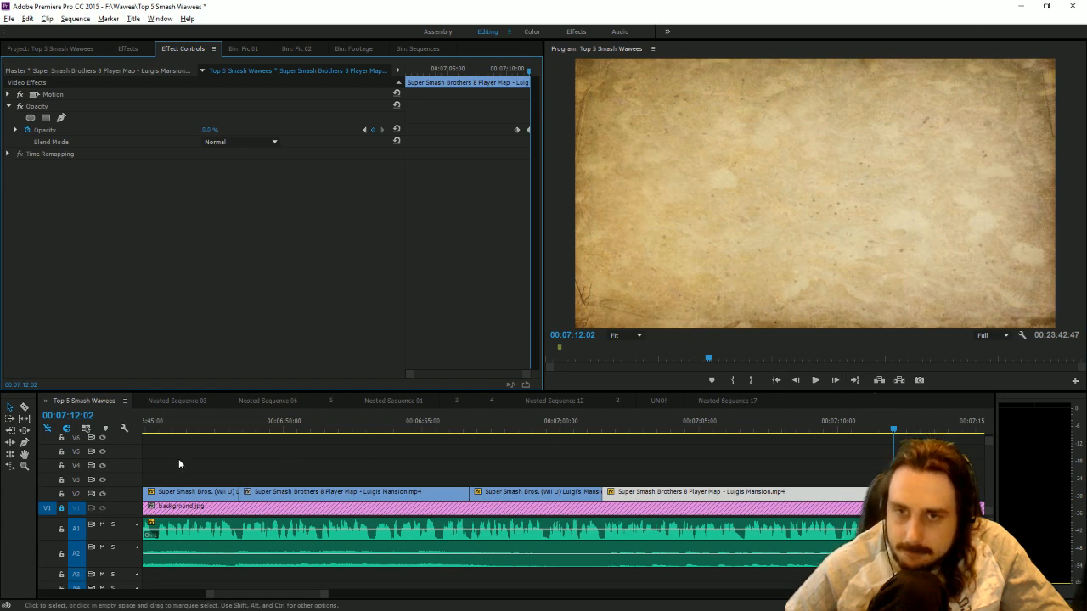
Unlock V1, split background.jpg shortly after 00:07:10:00 and delete the remainder of the background.
{"action": "left_click", "coordinate": [25, 407]}
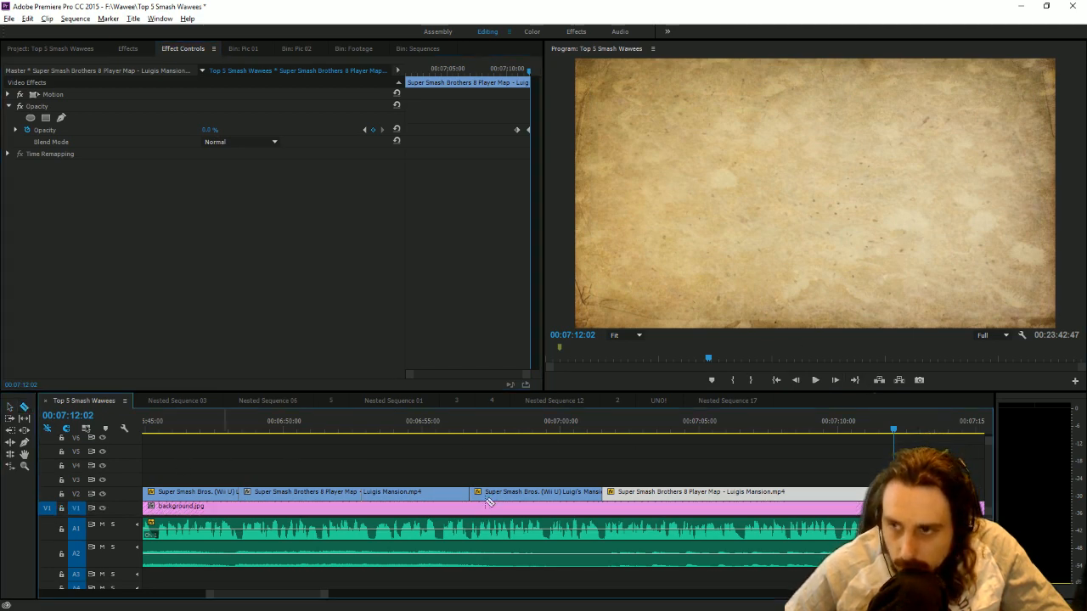
{"action": "left_click", "coordinate": [76, 508]}
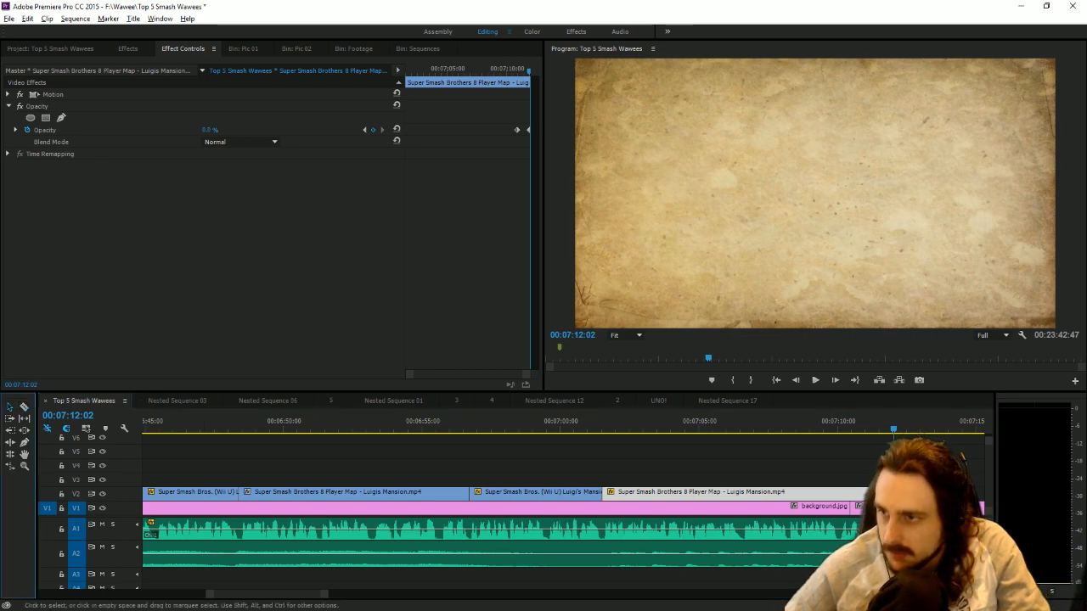
{"action": "left_click", "coordinate": [835, 448]}
{"action": "left_click", "coordinate": [839, 428]}
Split the narration on A1 at 00:07:12:24 and play the fade-out at the end of the Luigi's Mansion section.
{"action": "left_click_drag", "start_coordinate": [841, 424], "coordinate": [903, 442]}
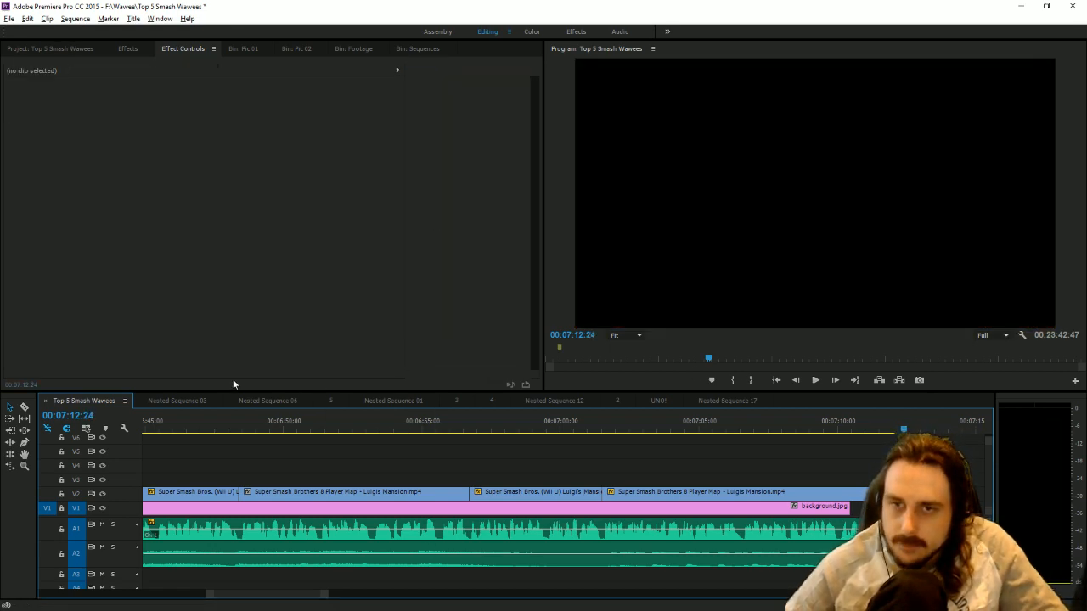
{"action": "left_click", "coordinate": [27, 408]}
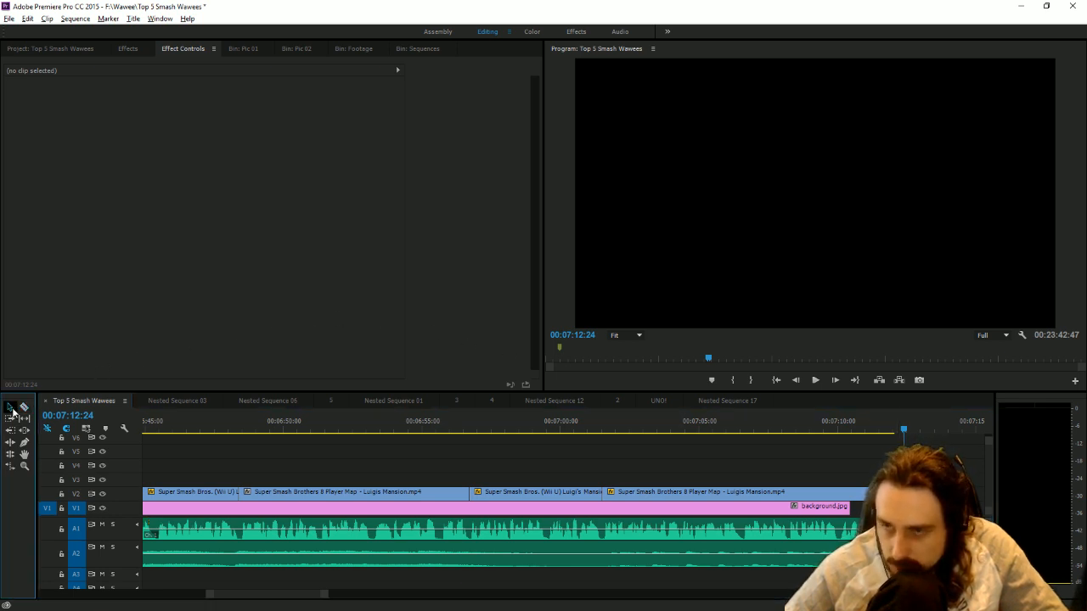
{"action": "key", "text": "v"}
{"action": "left_click", "coordinate": [913, 529]}
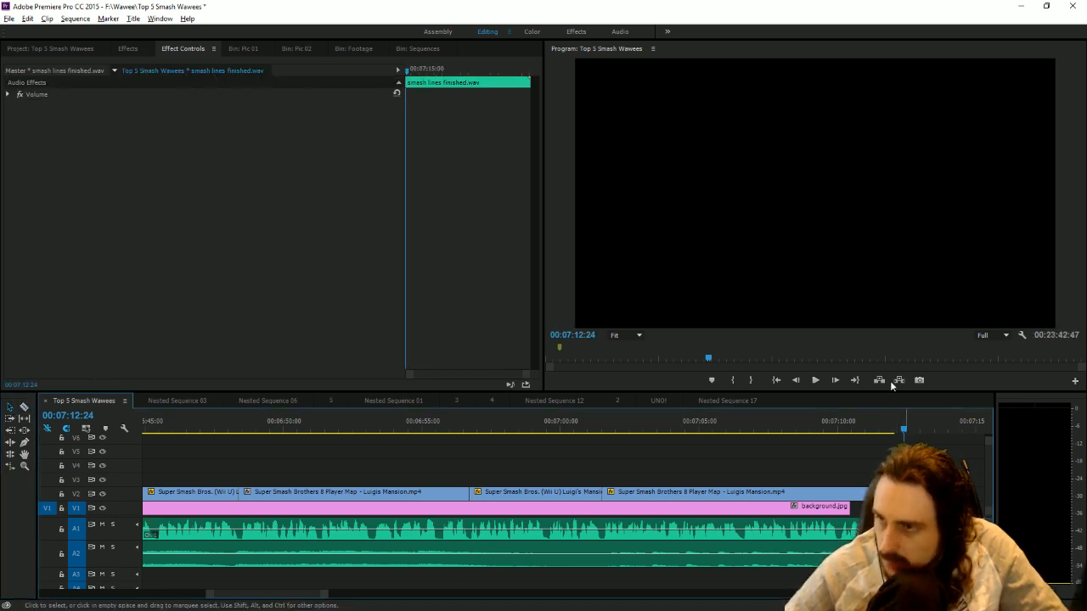
{"action": "key", "text": "space"}
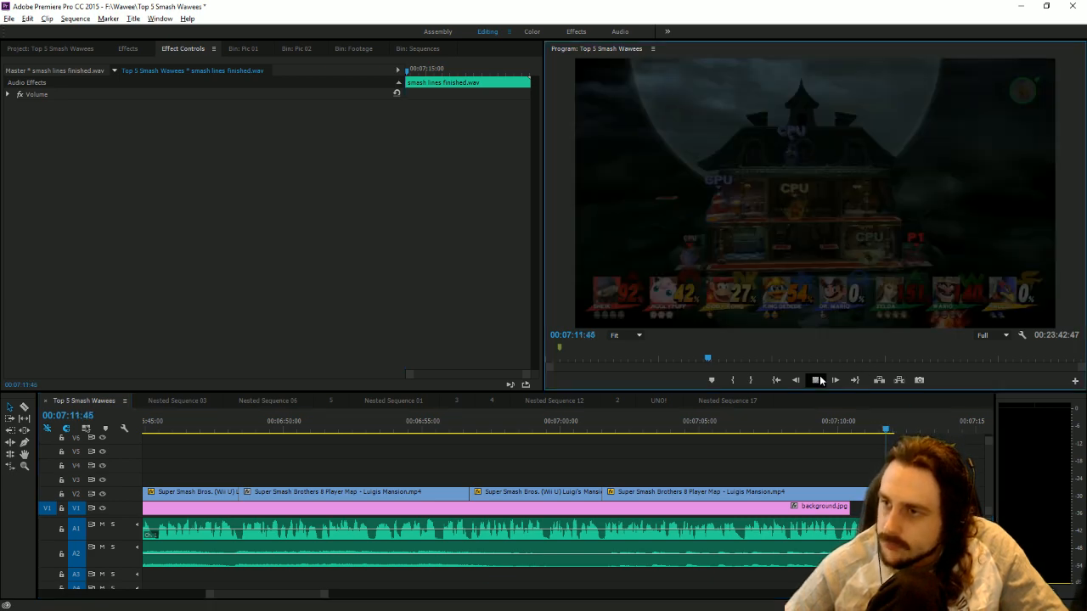
{"action": "left_click", "coordinate": [816, 381]}
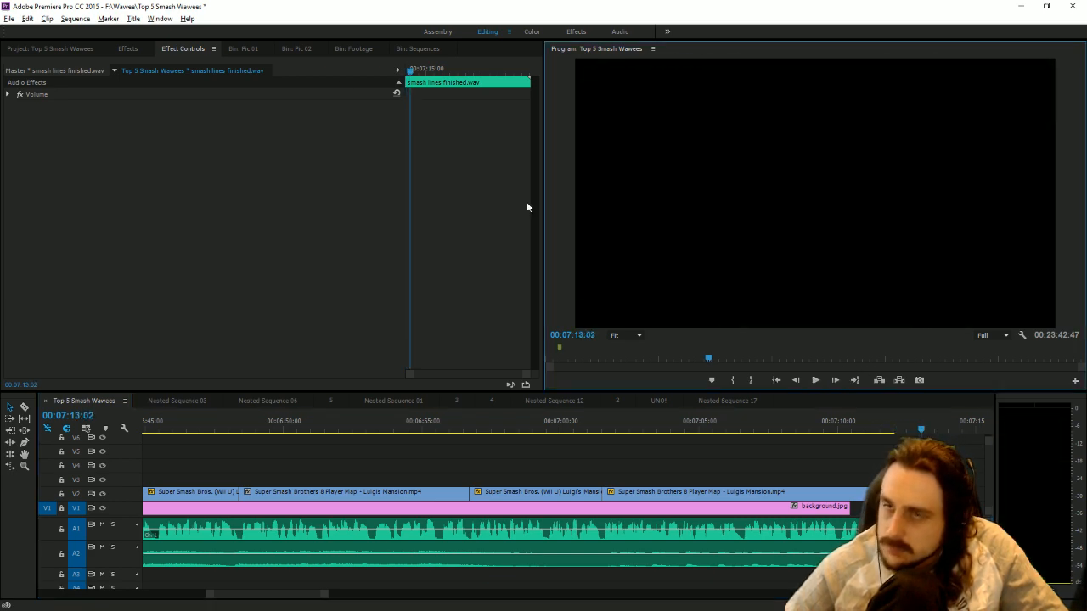
Place Outro card done.jpg on V1 at the start of the closing narration and extend it to the narration's end.
{"action": "left_click", "coordinate": [51, 49]}
{"action": "scroll", "coordinate": [206, 159], "scroll_direction": "down", "scroll_amount": 5}
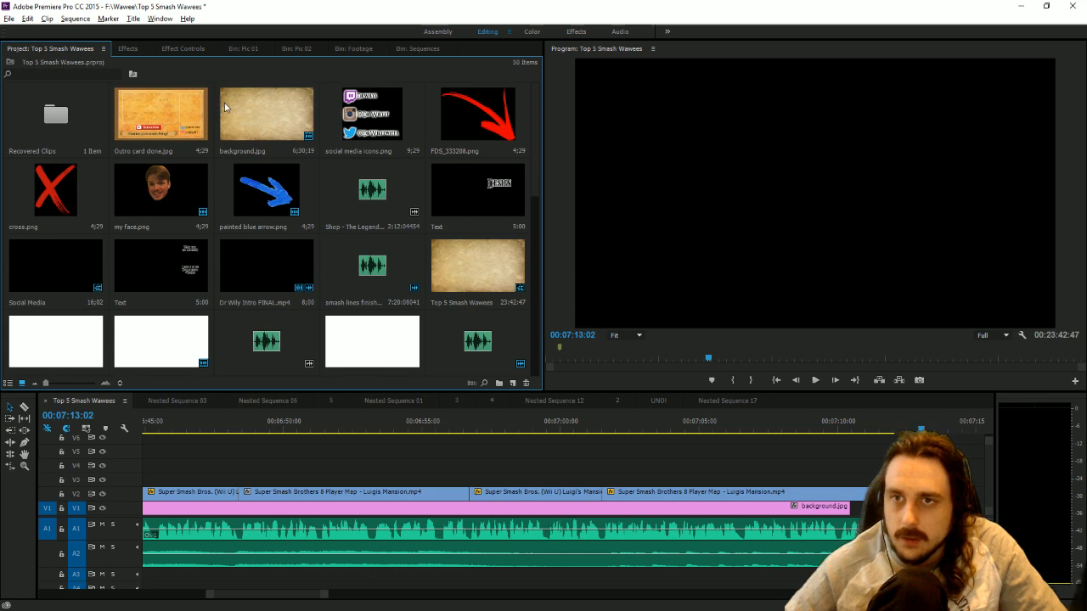
{"action": "left_click_drag", "start_coordinate": [858, 438], "coordinate": [902, 508]}
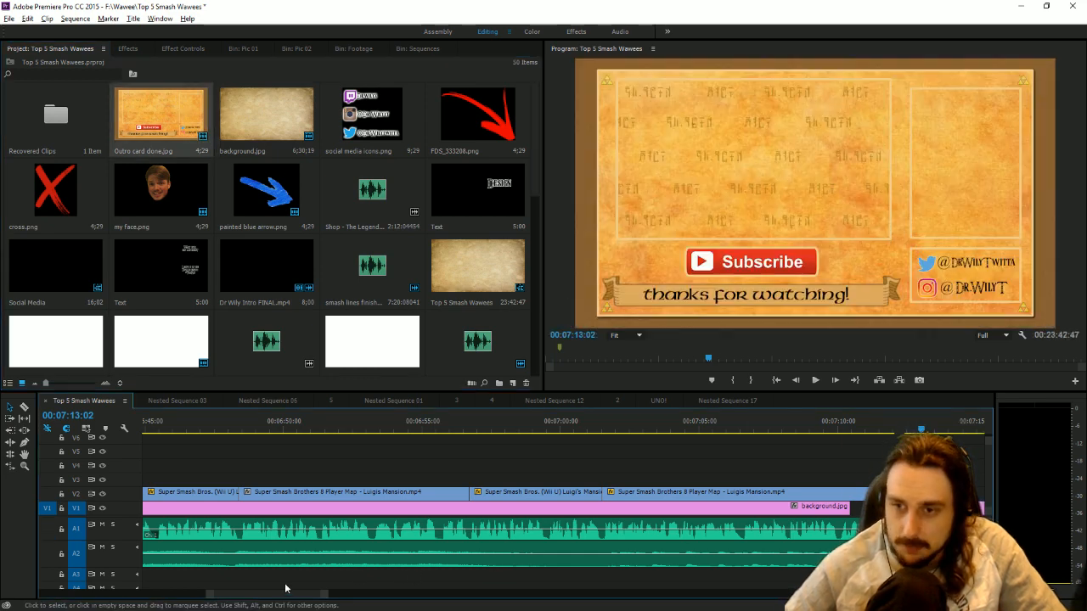
{"action": "left_click_drag", "start_coordinate": [325, 599], "coordinate": [434, 599]}
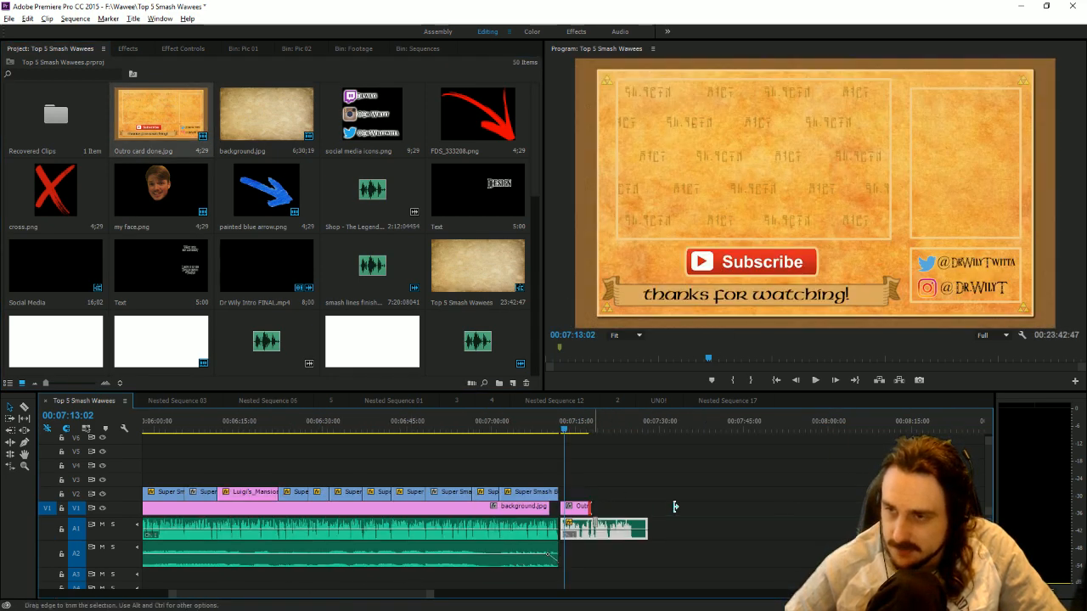
{"action": "left_click_drag", "start_coordinate": [676, 507], "coordinate": [653, 506]}
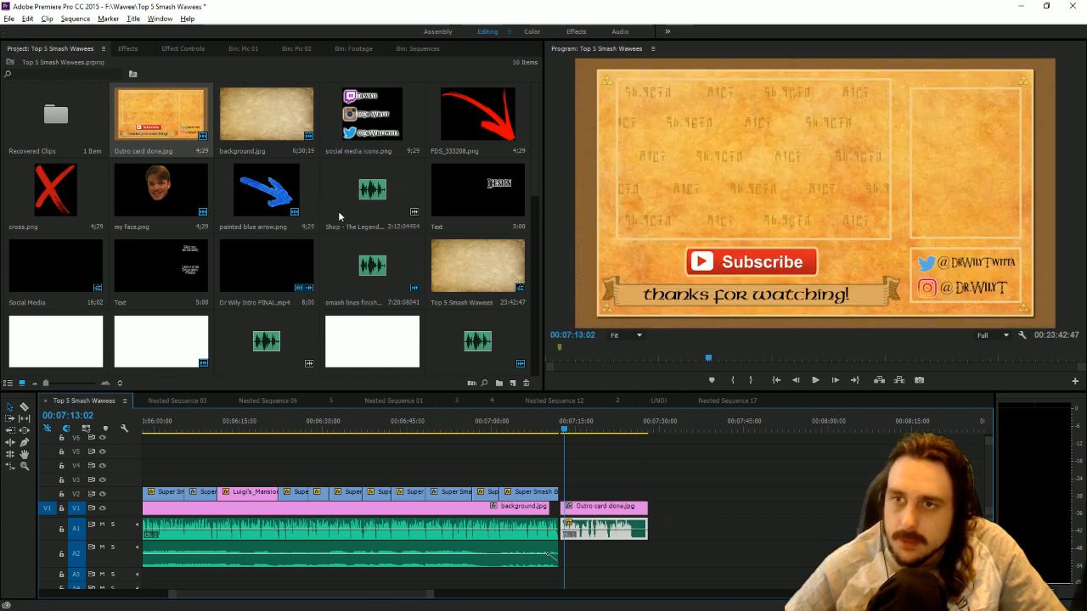
Add the "Shop - The Legend..." music to A2 under the outro card and trim the silence from its start.
{"action": "left_click_drag", "start_coordinate": [339, 216], "coordinate": [574, 548]}
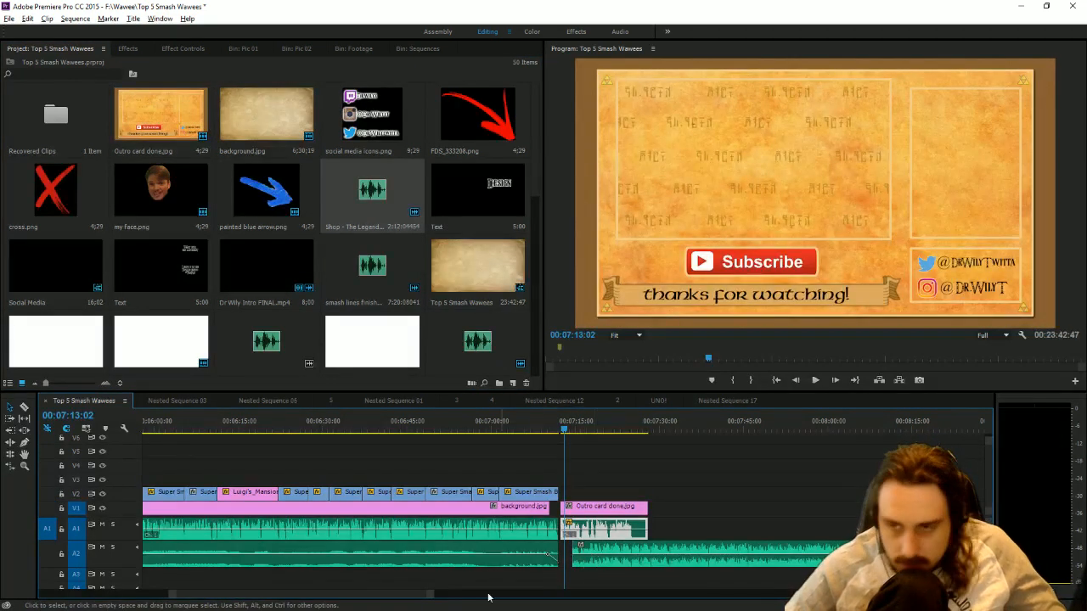
{"action": "left_click_drag", "start_coordinate": [430, 595], "coordinate": [348, 592]}
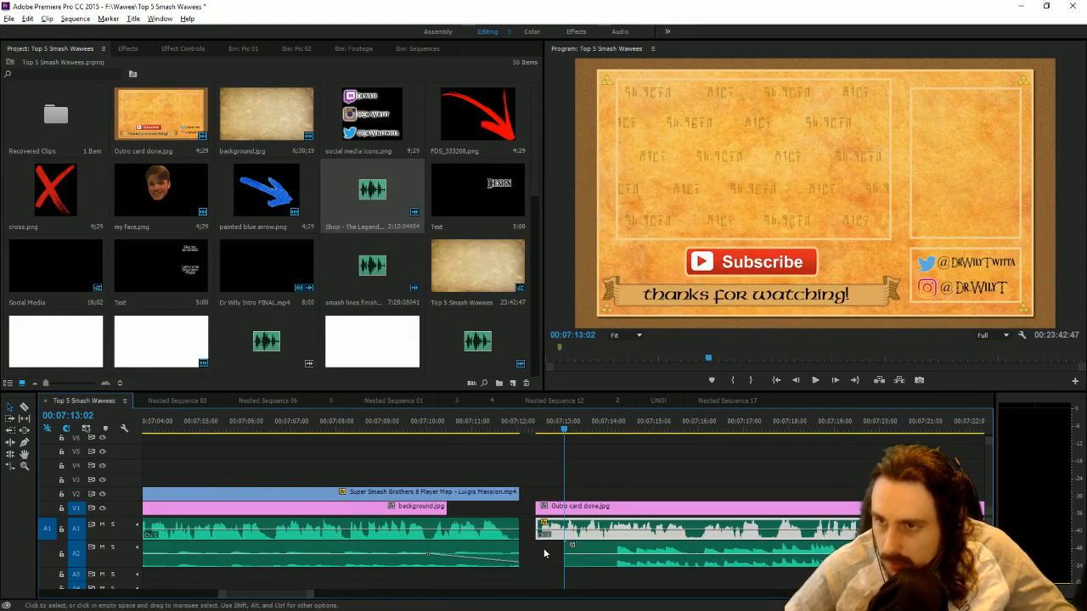
{"action": "left_click_drag", "start_coordinate": [576, 546], "coordinate": [617, 547]}
Adjust the audio gain of the outro music on A2 by -19 dB.
{"action": "right_click", "coordinate": [647, 548]}
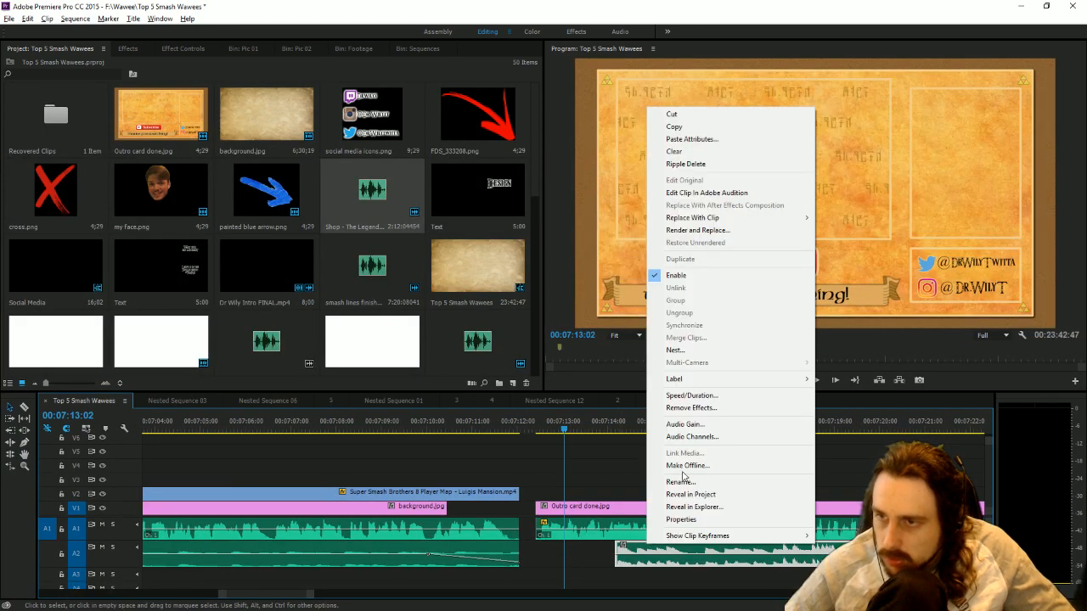
{"action": "left_click", "coordinate": [690, 425]}
{"action": "type", "text": "-10"}
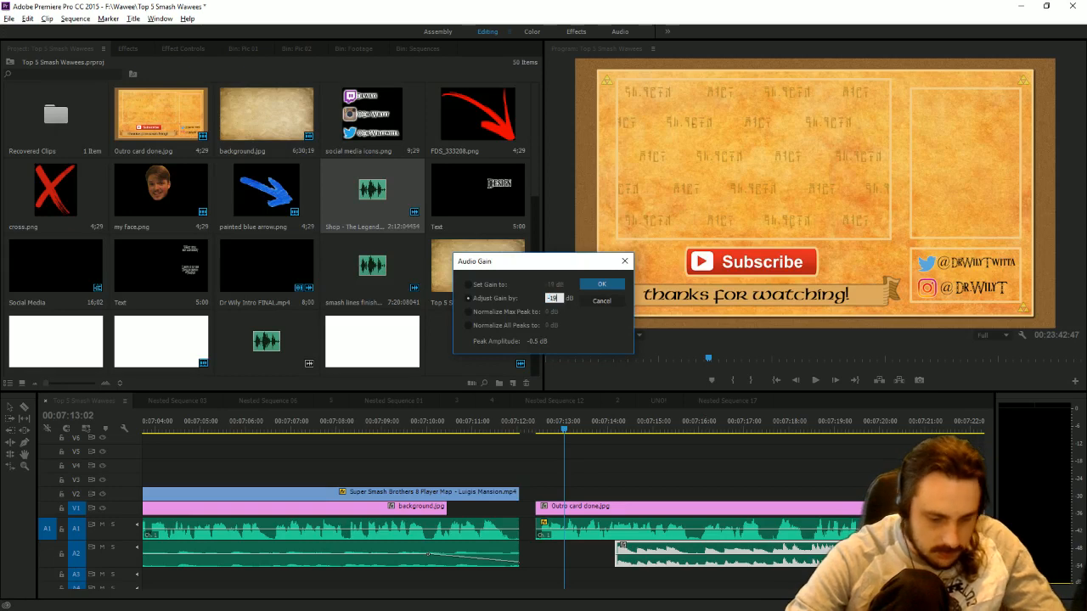
{"action": "key", "text": "Return"}
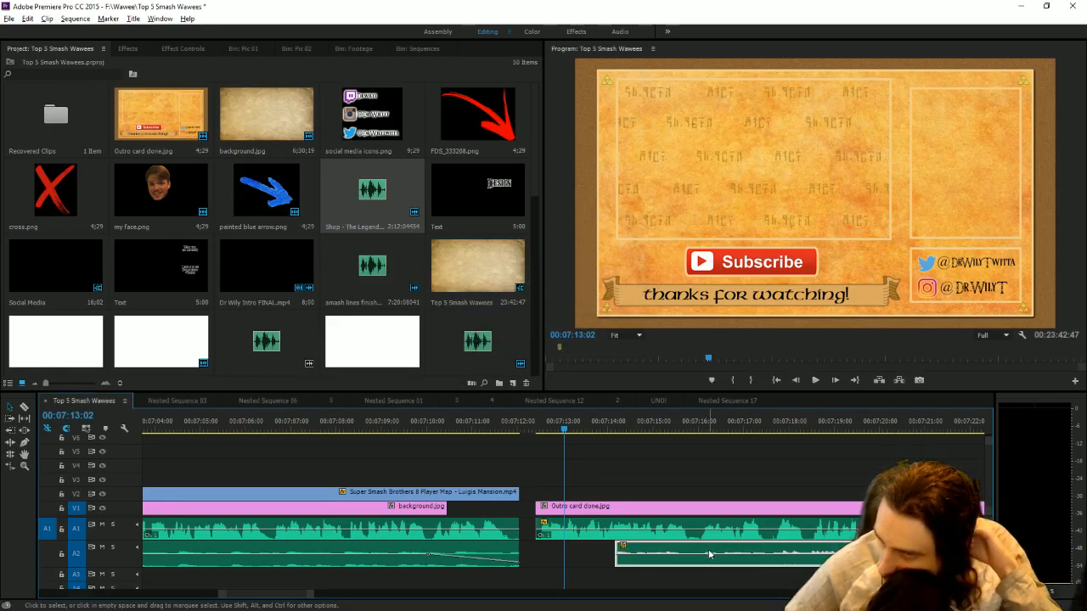
Align the outro music on A2 with the start of the outro card and cut off everything beyond the card's end.
{"action": "left_click_drag", "start_coordinate": [710, 553], "coordinate": [635, 560]}
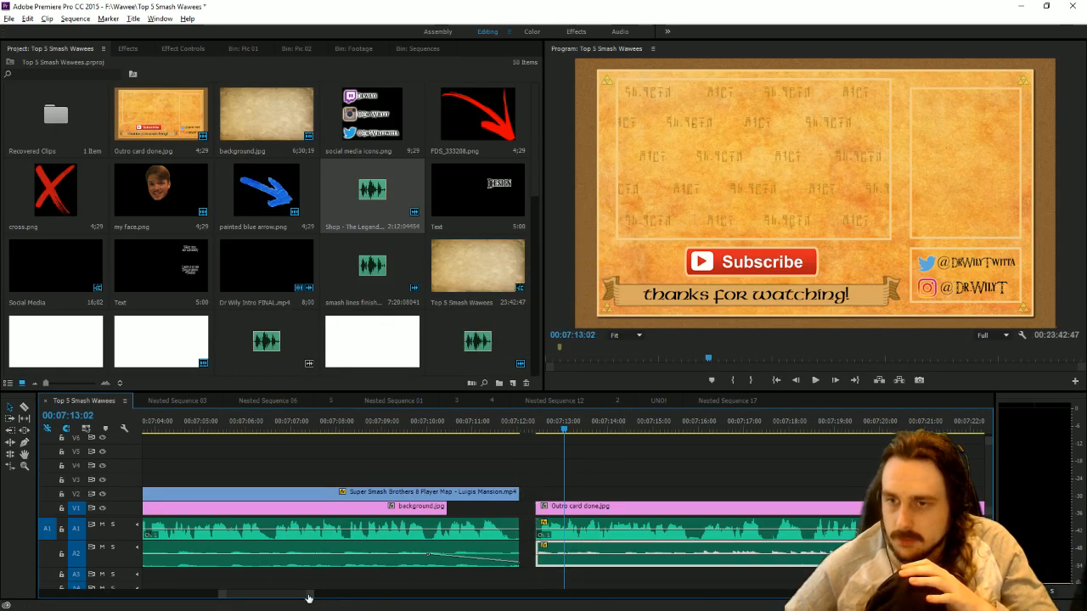
{"action": "left_click_drag", "start_coordinate": [309, 599], "coordinate": [448, 592]}
{"action": "left_click", "coordinate": [25, 408]}
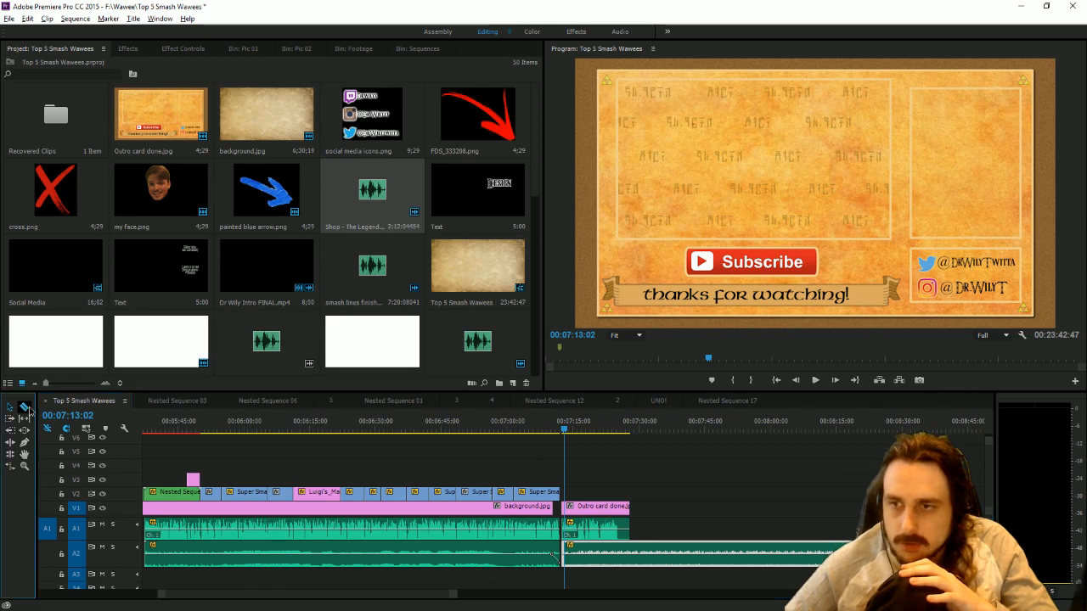
{"action": "left_click", "coordinate": [632, 559]}
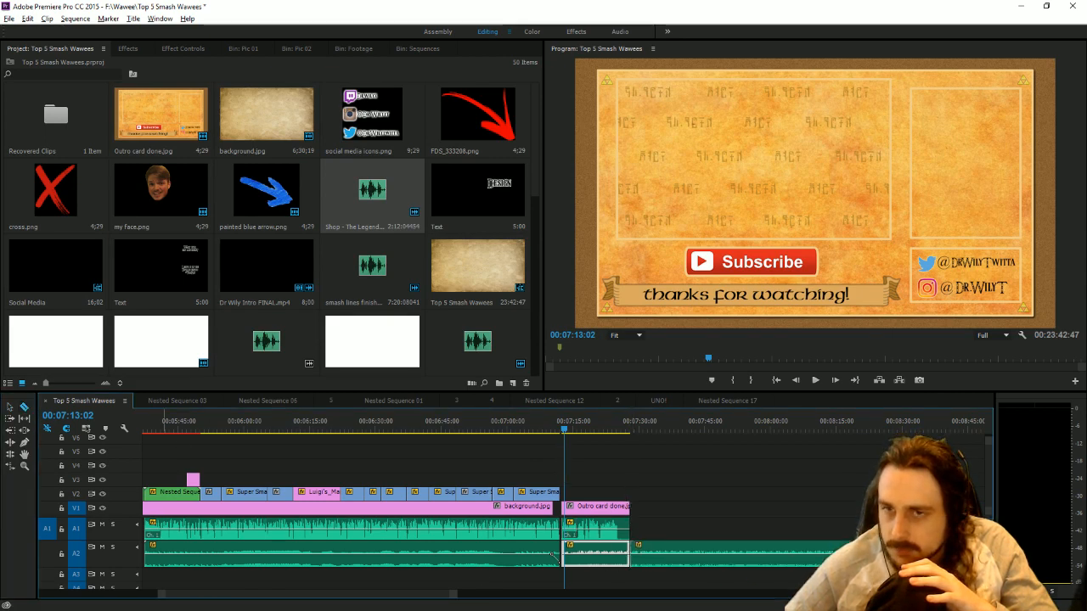
{"action": "left_click", "coordinate": [10, 408]}
{"action": "left_click", "coordinate": [728, 561]}
{"action": "key", "text": "Delete"}
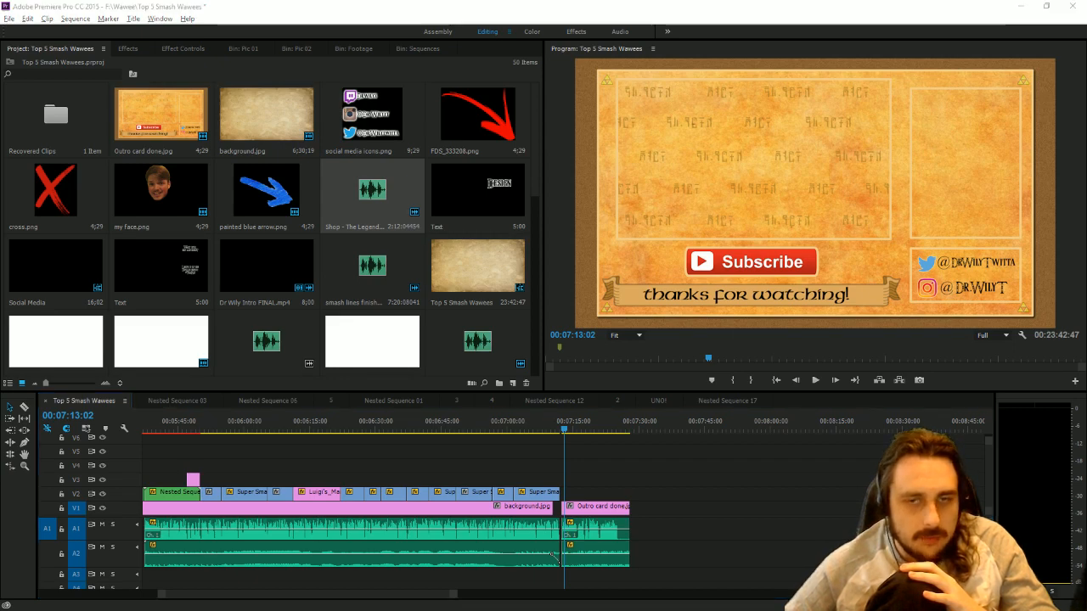
Import wily_trump from the Top 5 smash stages folder into the Pic 02 bin and place it on V2 above the outro card.
{"action": "key", "text": "alt+Tab"}
{"action": "left_click", "coordinate": [309, 52]}
{"action": "key", "text": "alt+Tab"}
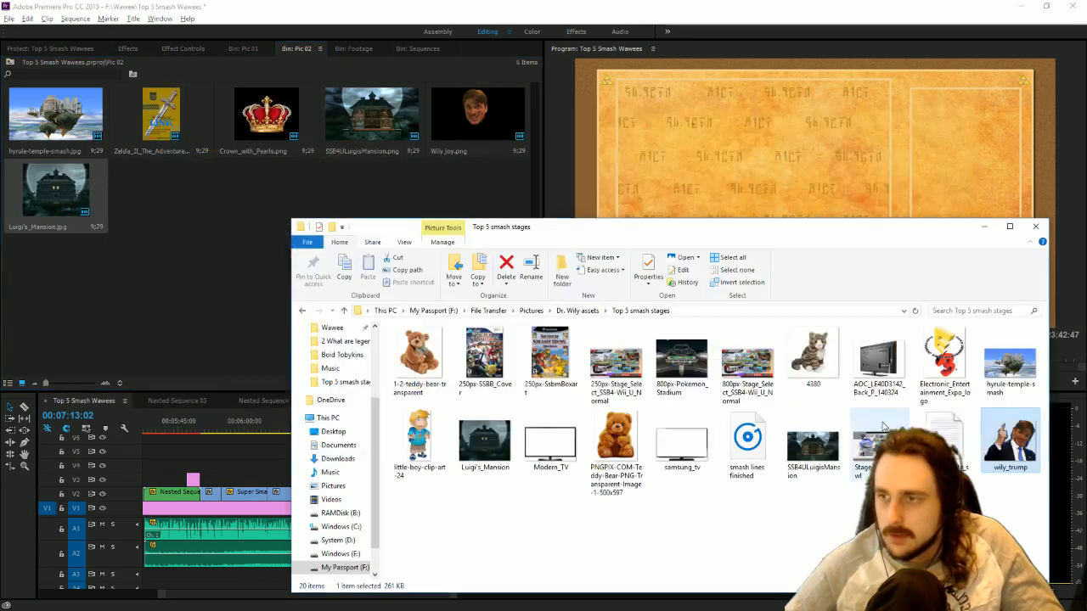
{"action": "left_click_drag", "start_coordinate": [1002, 442], "coordinate": [143, 262]}
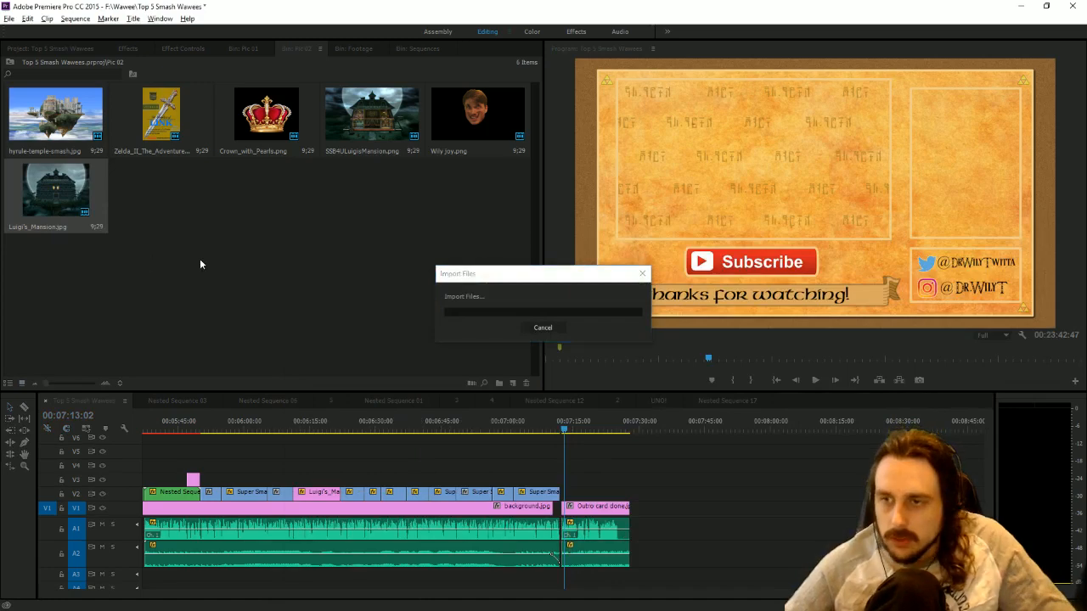
{"action": "left_click_drag", "start_coordinate": [182, 204], "coordinate": [629, 491]}
Move the wily_trump.png image into the outro card's empty frame above the social media handles and shrink it to fit the frame's width.
{"action": "left_click", "coordinate": [833, 218]}
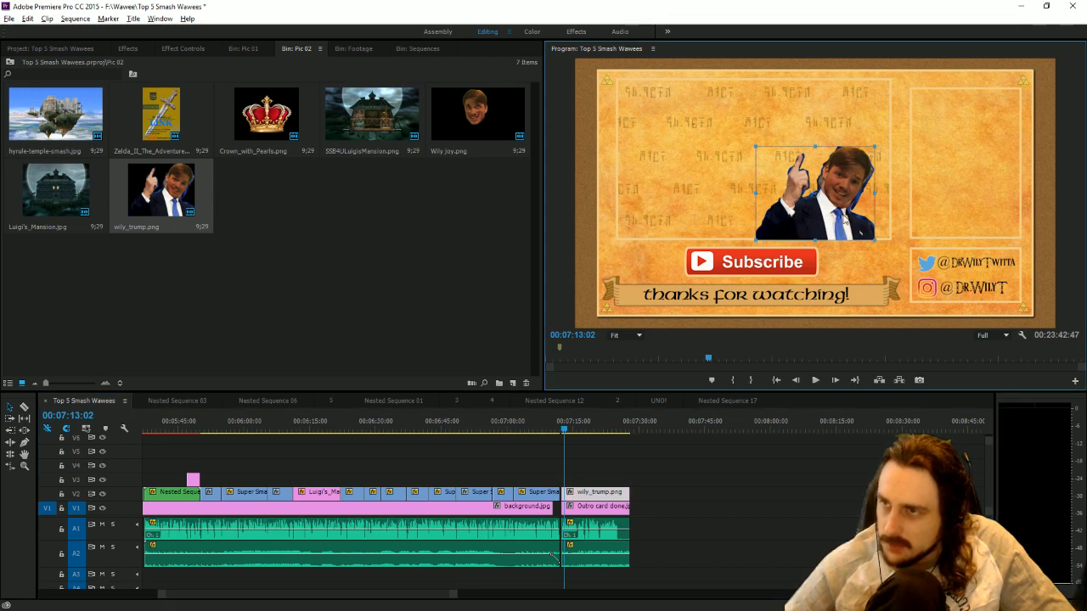
{"action": "left_click_drag", "start_coordinate": [843, 219], "coordinate": [1017, 157]}
{"action": "left_click", "coordinate": [1031, 151]}
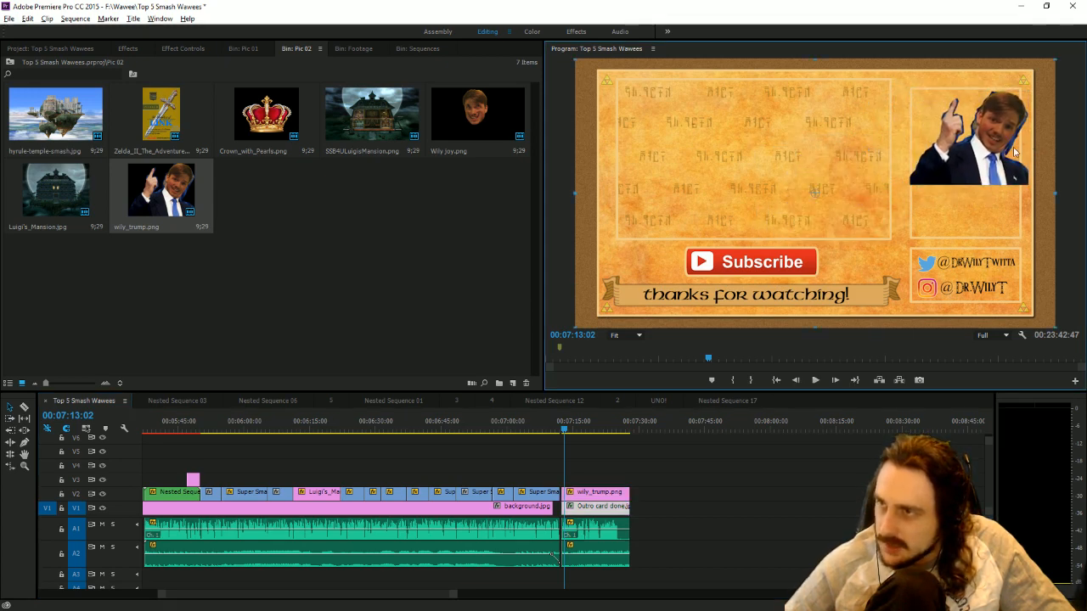
{"action": "left_click", "coordinate": [965, 148]}
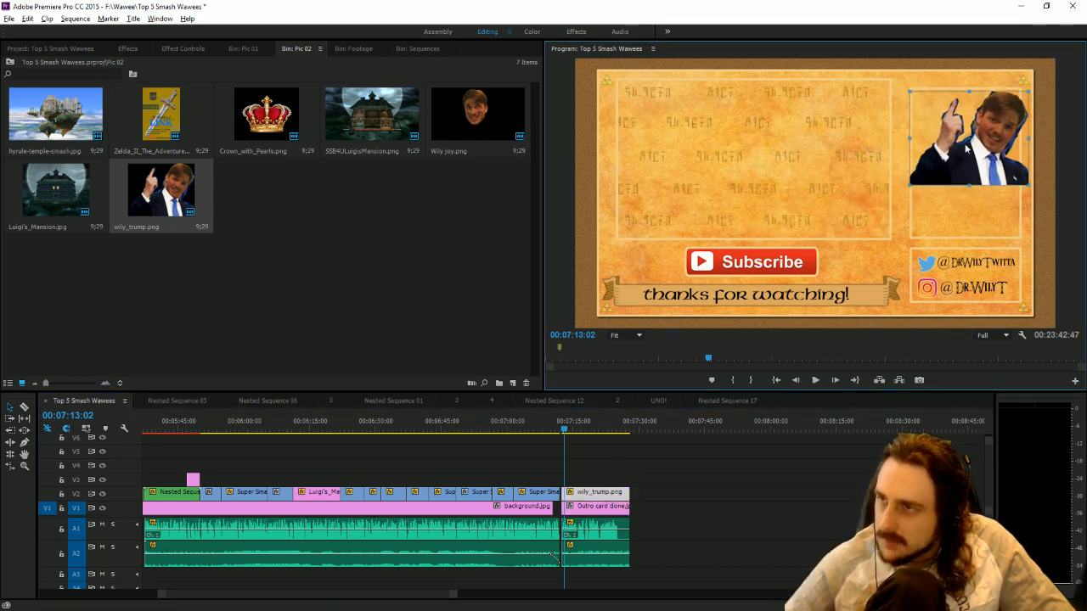
{"action": "left_click_drag", "start_coordinate": [1029, 143], "coordinate": [1003, 172]}
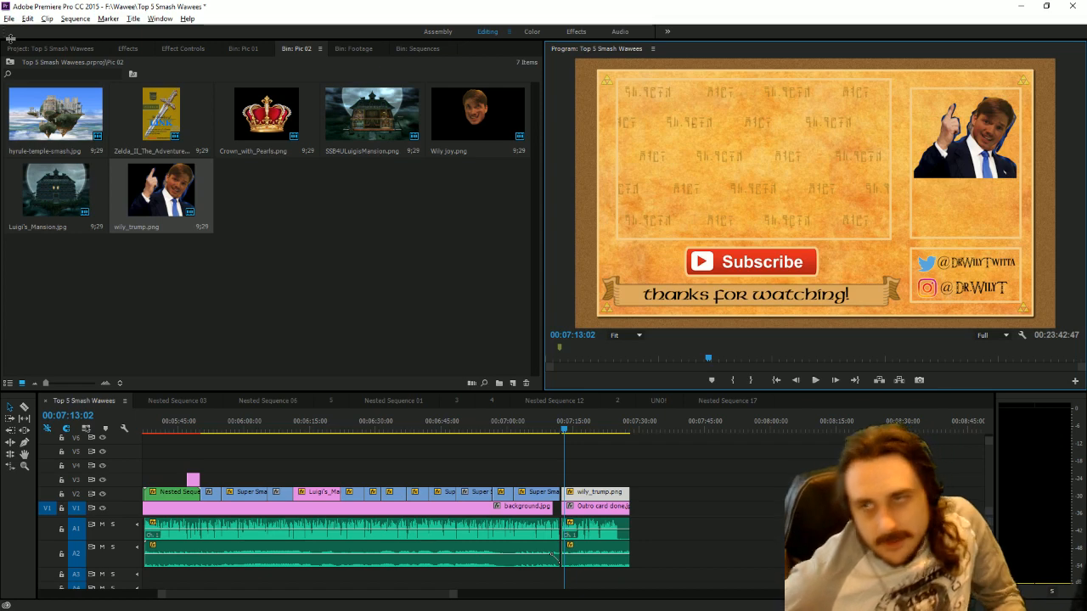
{"action": "key", "text": "ctrl+s"}
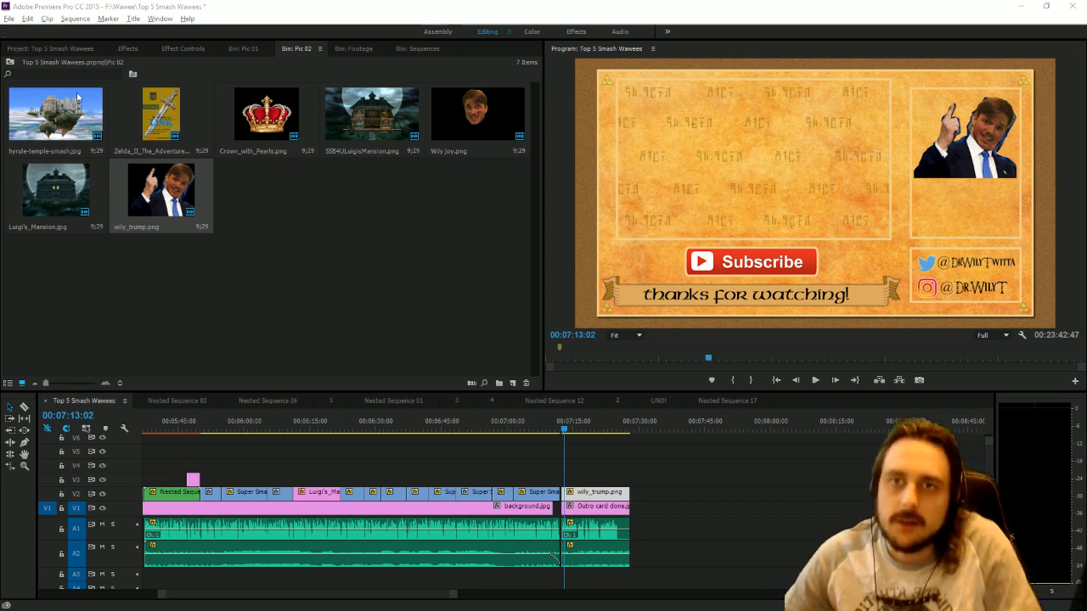
Try to duplicate the fan art Text title in the project and open the copy for editing.
{"action": "left_click", "coordinate": [36, 50]}
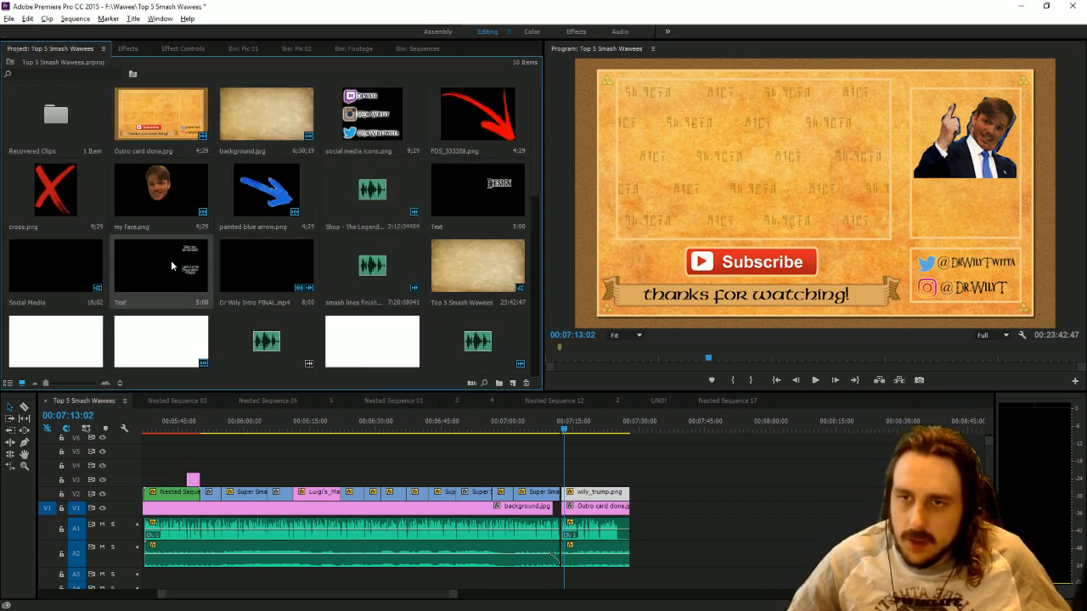
{"action": "scroll", "coordinate": [171, 260], "scroll_direction": "down", "scroll_amount": 5}
{"action": "double_click", "coordinate": [84, 338]}
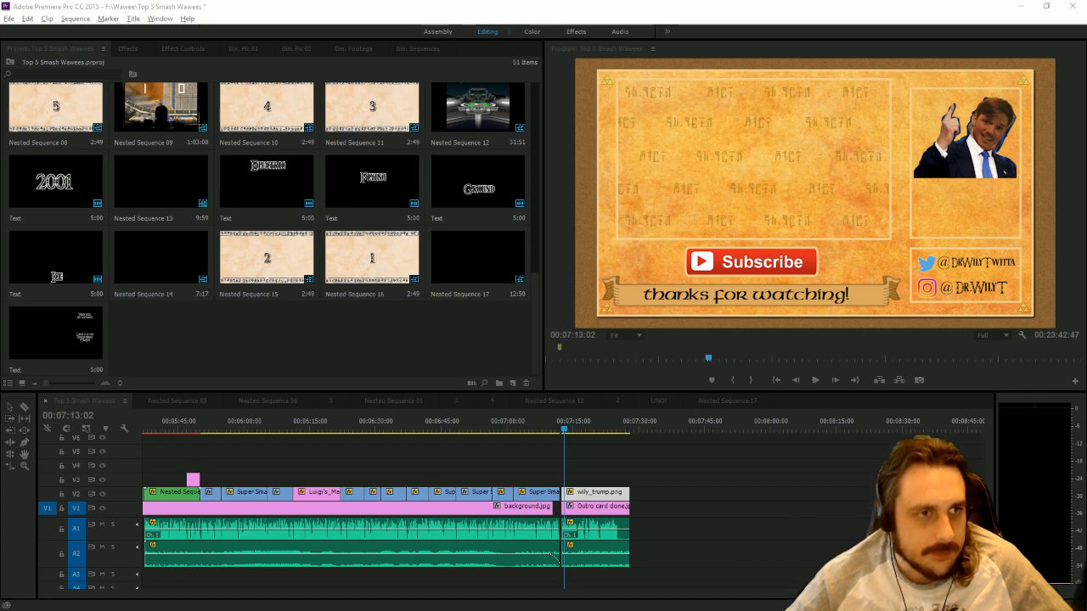
Force Adobe Premiere Pro to end through Task Manager and reopen the recent project Top 5 Smash Wawees.
{"action": "key", "text": "alt+Tab"}
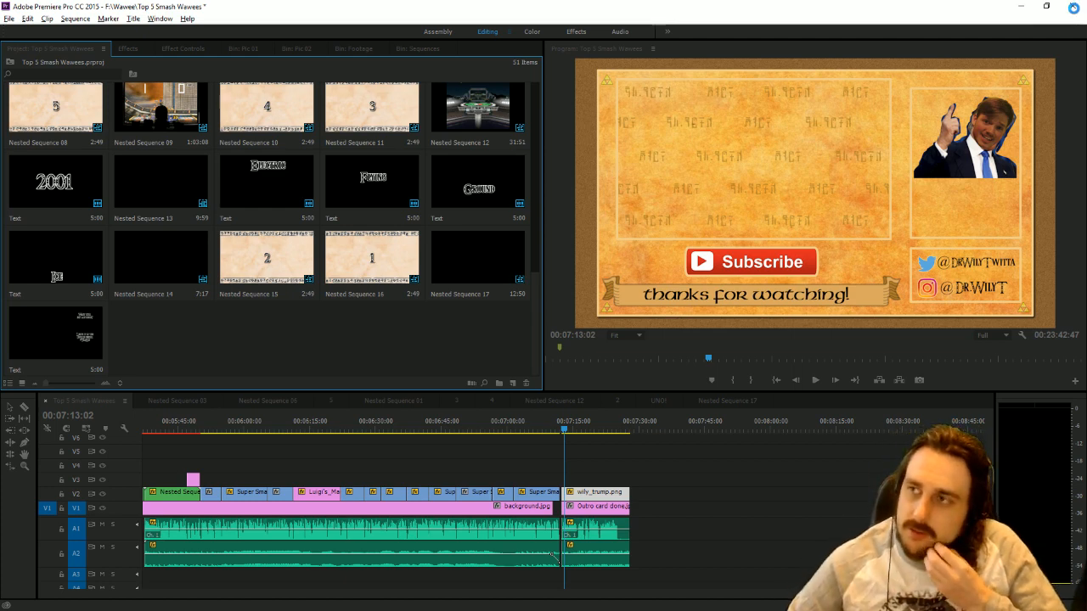
{"action": "key", "text": "ctrl+shift+Escape"}
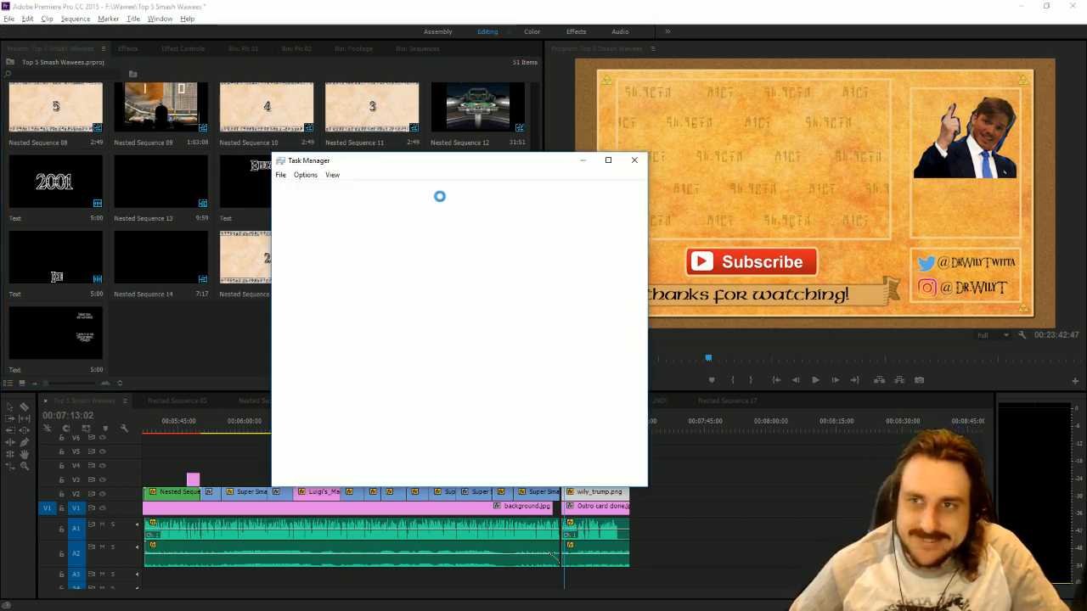
{"action": "right_click", "coordinate": [379, 238]}
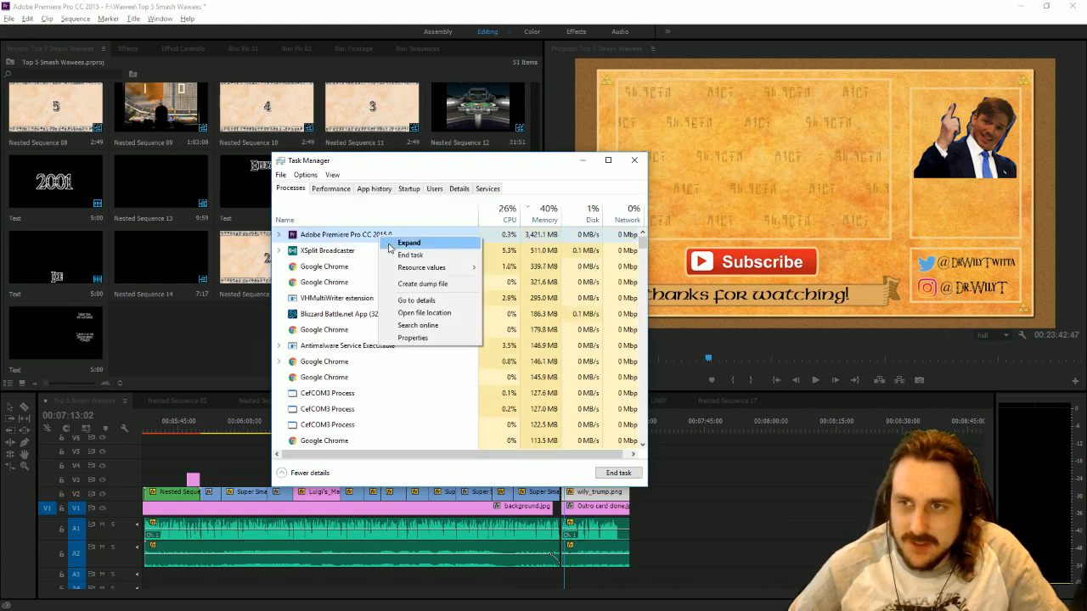
{"action": "left_click", "coordinate": [405, 256]}
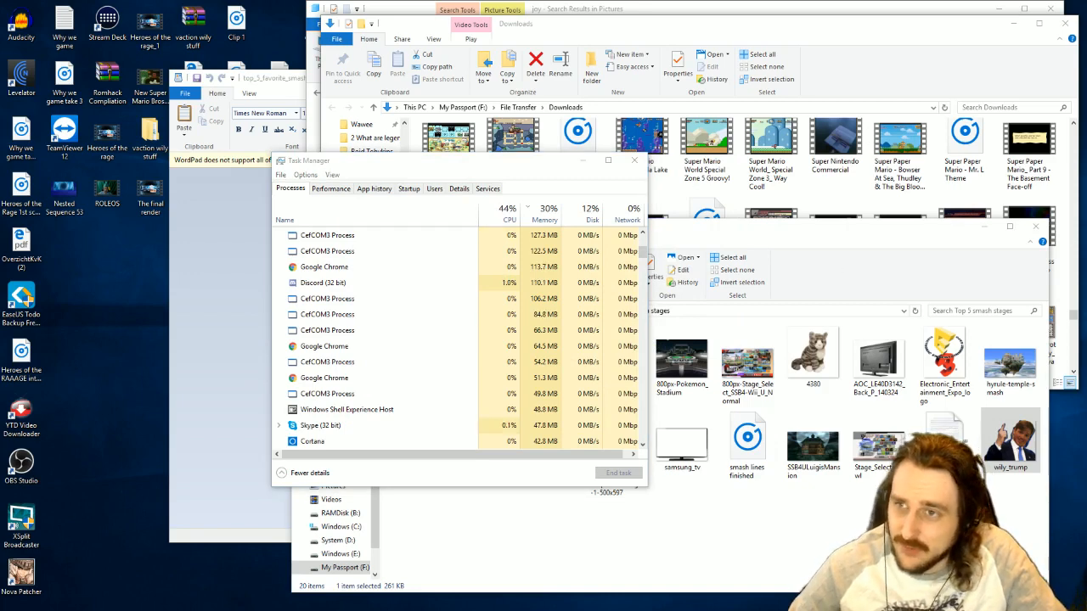
{"action": "left_click", "coordinate": [633, 160]}
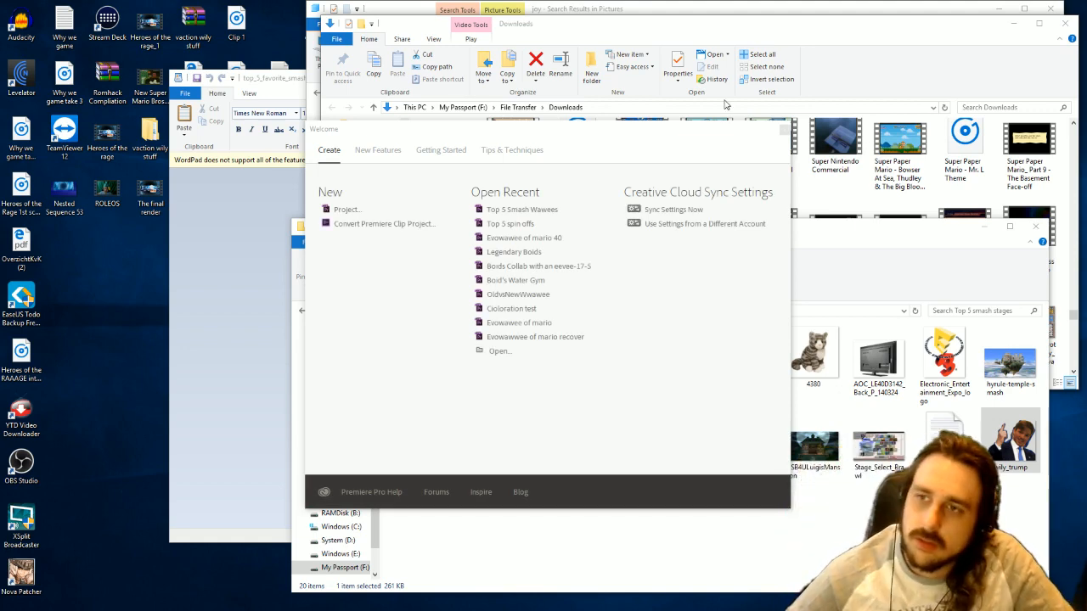
{"action": "left_click", "coordinate": [533, 210]}
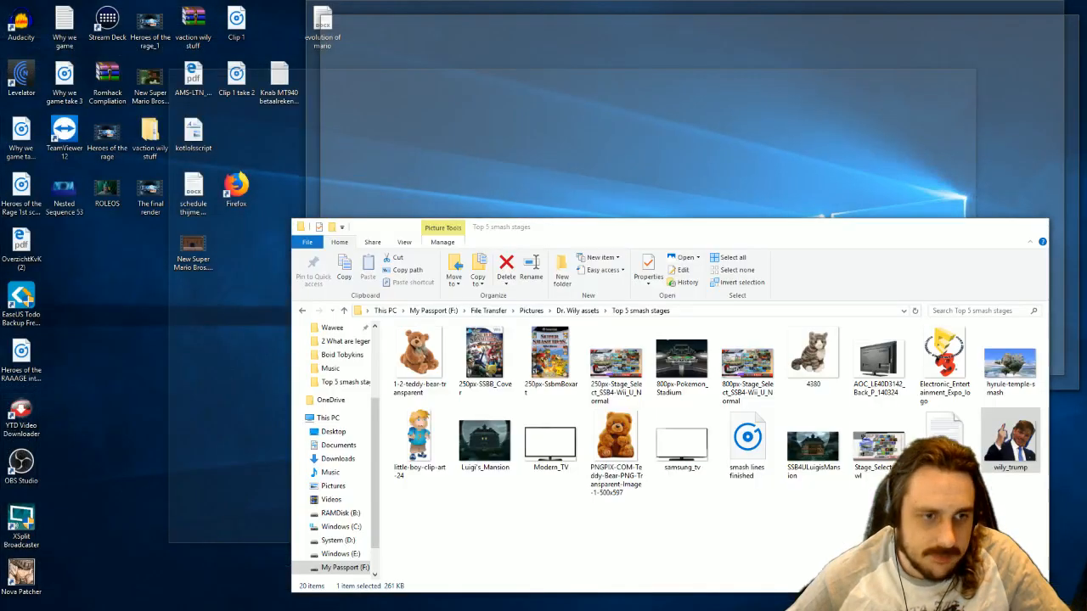
Open the newest auto-save, Top 5 Smash Wawees-11, from the Adobe Premiere Pro Auto-Save folder inside Wawee on the F: drive.
{"action": "key", "text": "alt+Tab"}
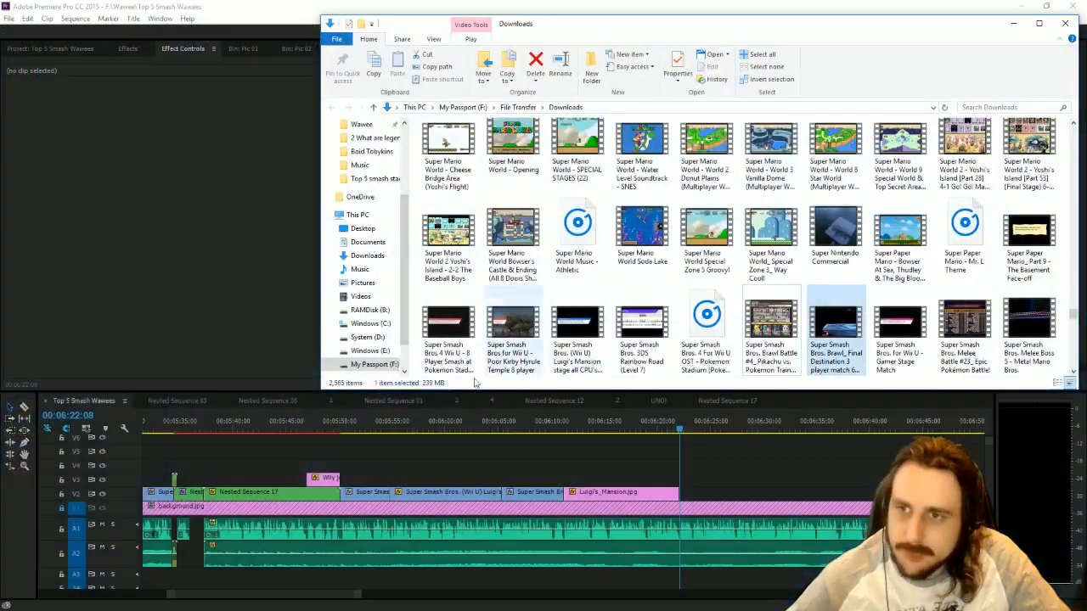
{"action": "left_click", "coordinate": [377, 366]}
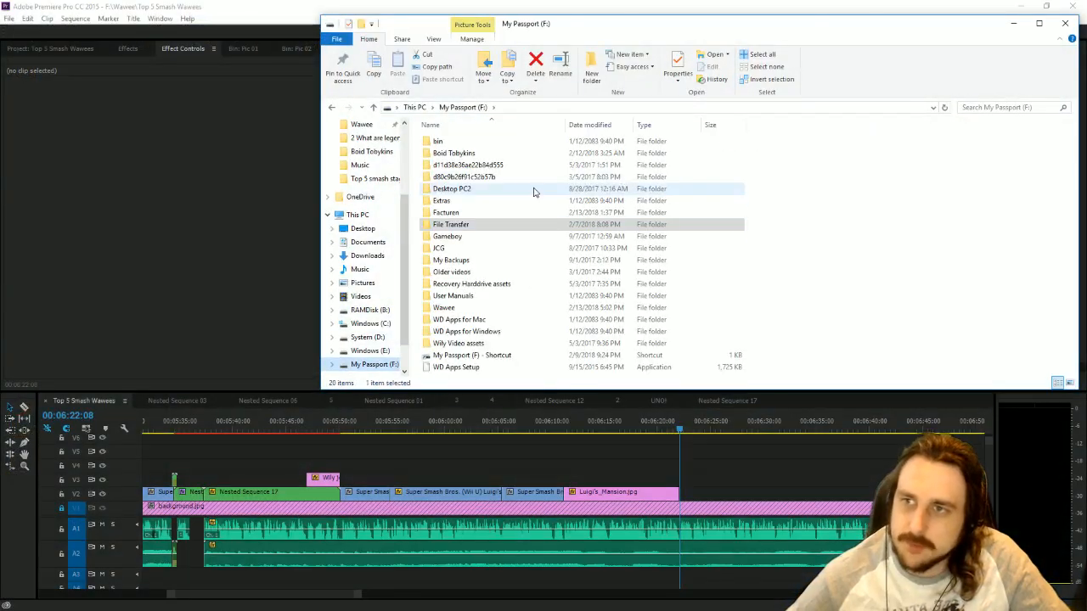
{"action": "left_click", "coordinate": [480, 343]}
{"action": "double_click", "coordinate": [445, 308]}
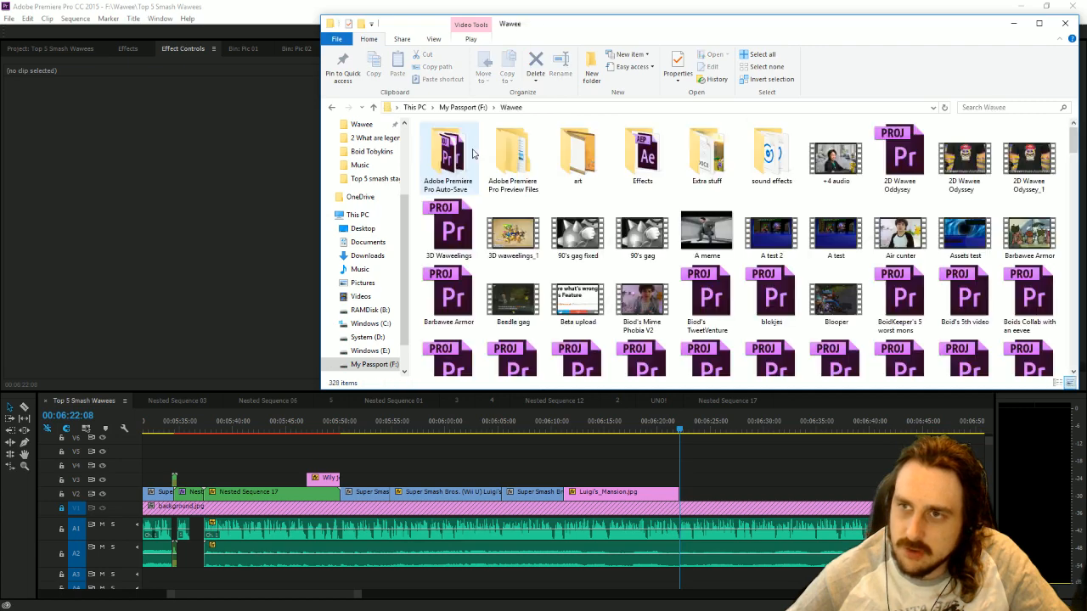
{"action": "double_click", "coordinate": [473, 154]}
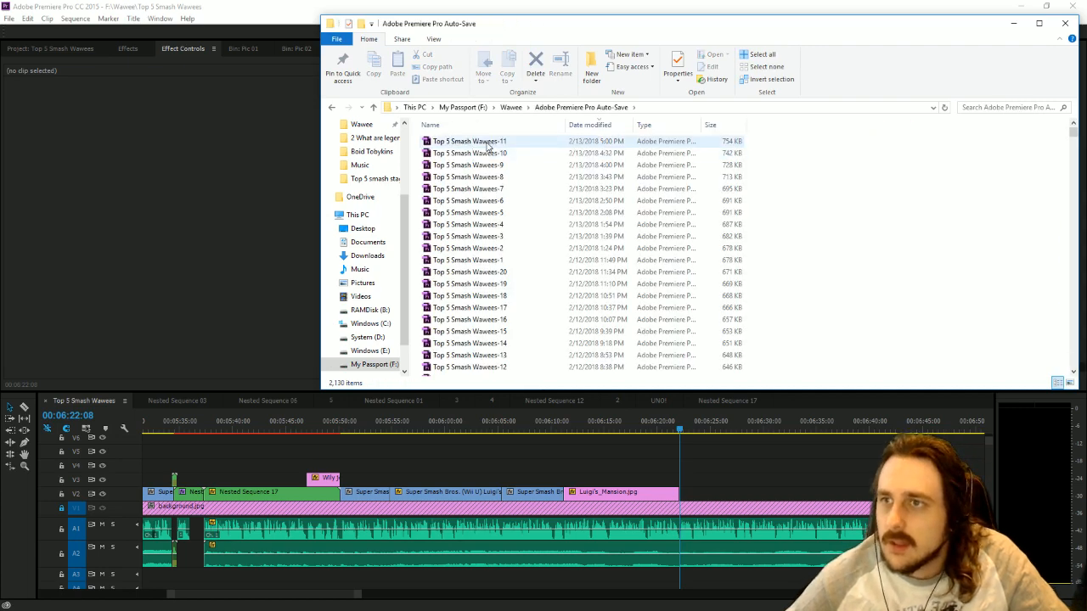
{"action": "left_click", "coordinate": [488, 146]}
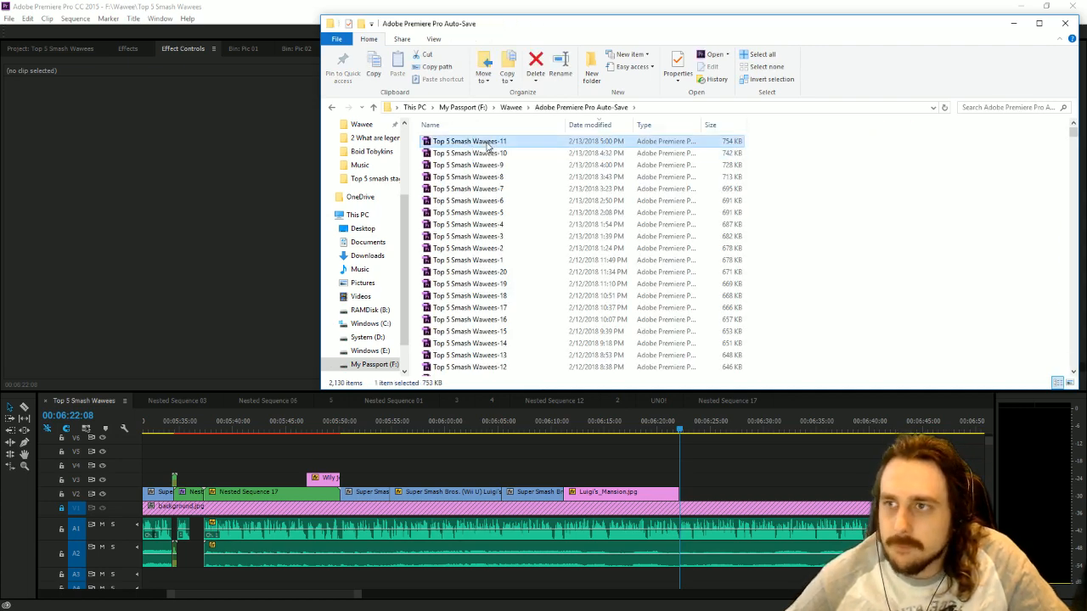
{"action": "double_click", "coordinate": [488, 146]}
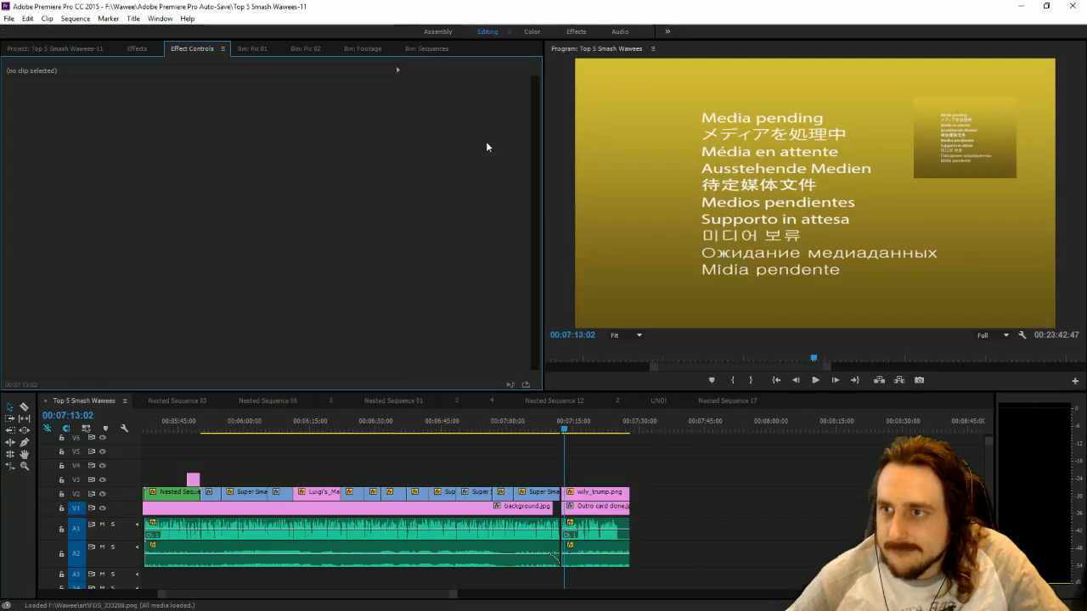
Move the playhead to 00:07:14:16 to check the outro card in the recovered project.
{"action": "left_click", "coordinate": [805, 495]}
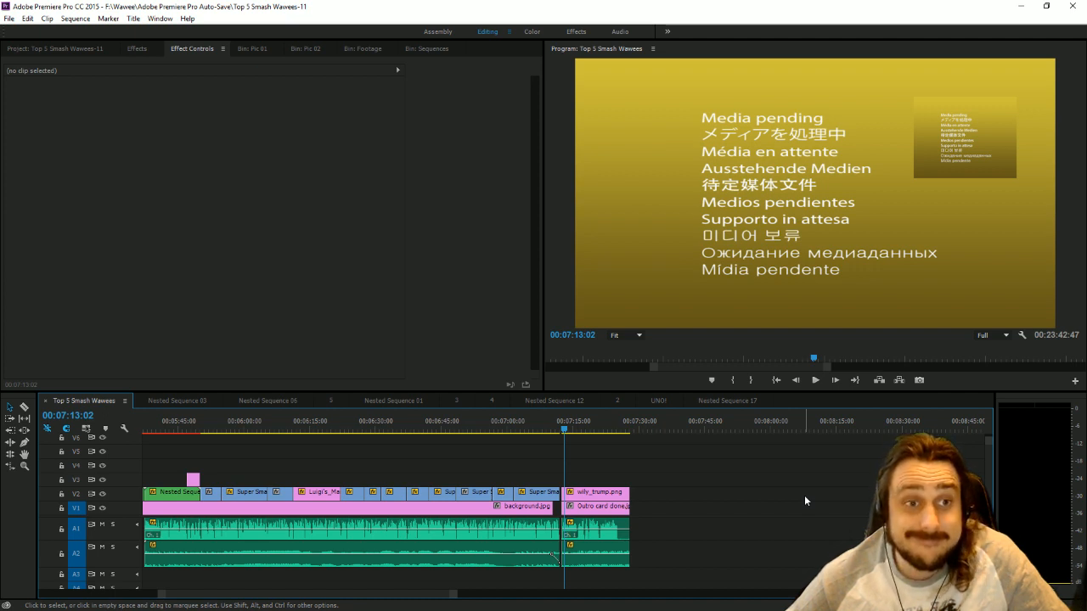
{"action": "left_click", "coordinate": [569, 424]}
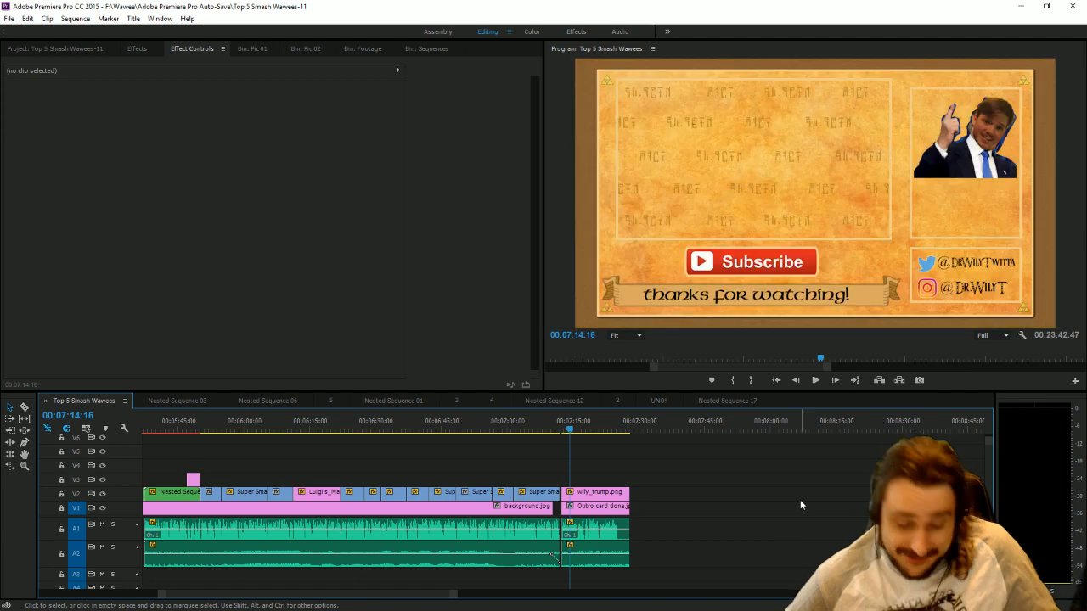
{"action": "left_click", "coordinate": [9, 19]}
{"action": "left_click", "coordinate": [372, 93]}
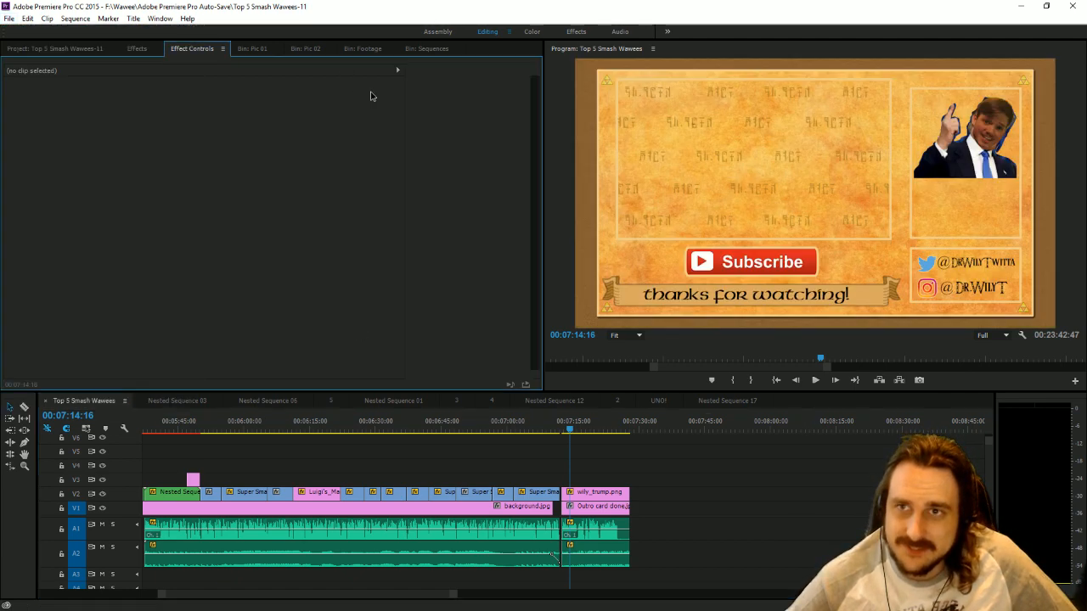
Duplicate the Text title containing the #FanArt message in the project and open the copy for editing.
{"action": "left_click", "coordinate": [51, 49]}
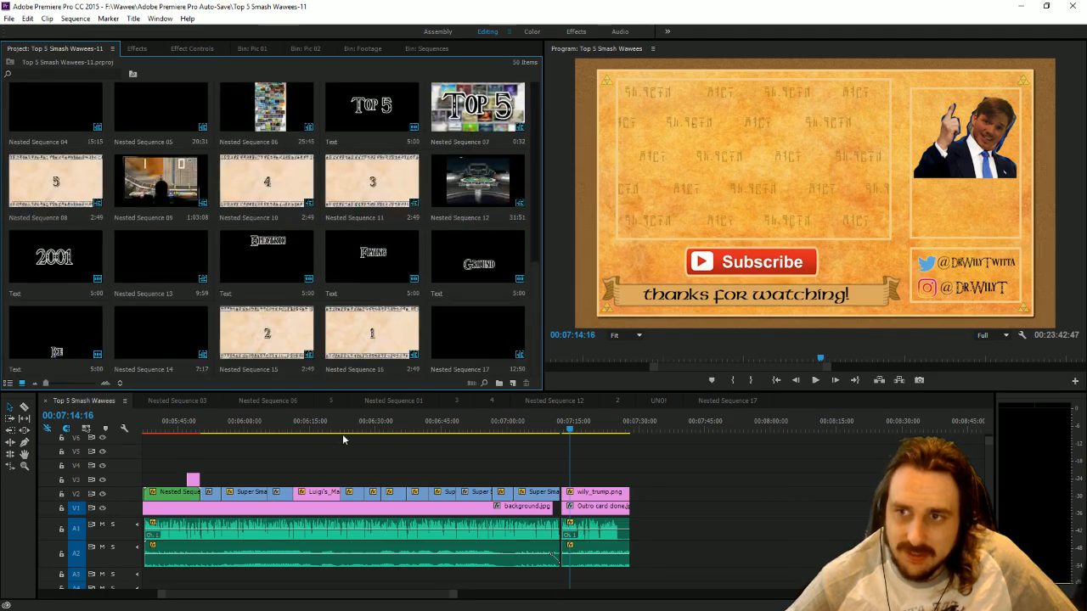
{"action": "scroll", "coordinate": [285, 347], "scroll_direction": "down", "scroll_amount": 6}
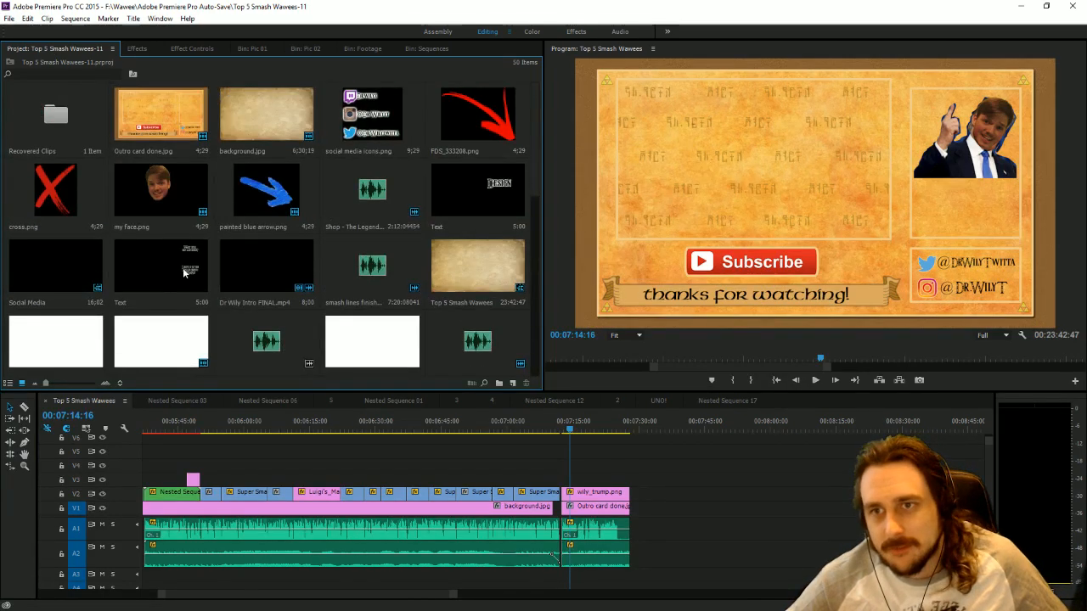
{"action": "left_click", "coordinate": [153, 277]}
{"action": "scroll", "coordinate": [153, 277], "scroll_direction": "down", "scroll_amount": 5}
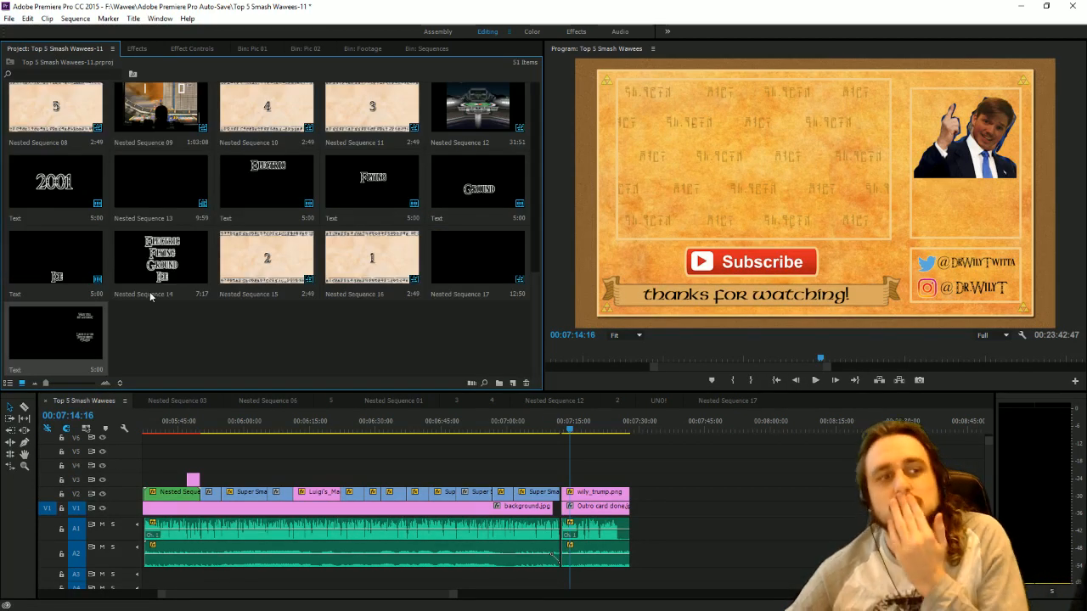
{"action": "double_click", "coordinate": [71, 339]}
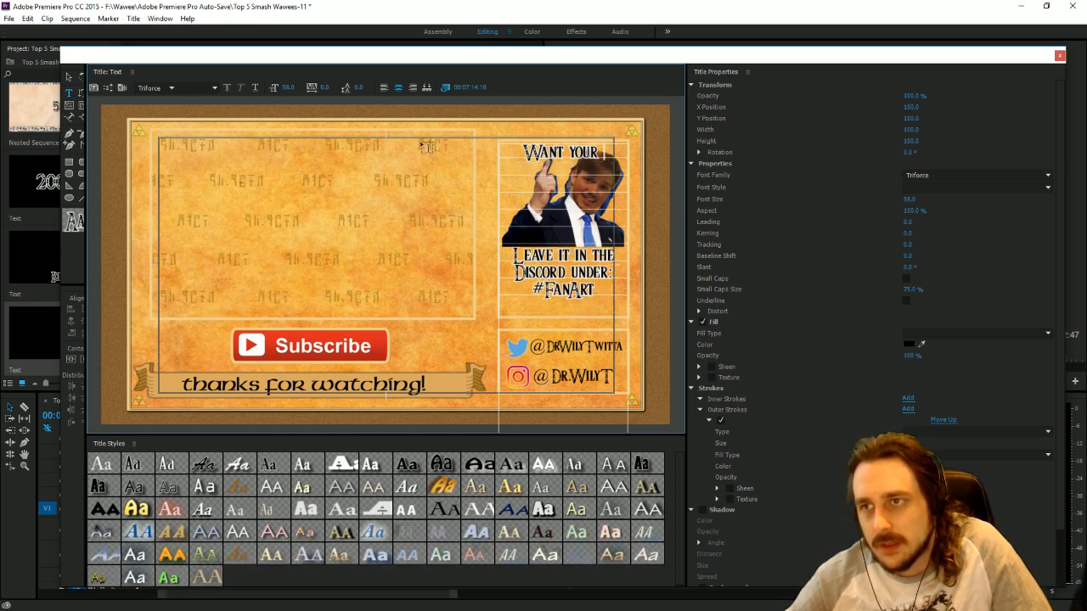
Clear the "Want Your" line from the copied title and add the line "Trump Wawee" directly beneath the picture.
{"action": "key", "text": "BackSpace"}
{"action": "key", "text": "BackSpace"}
{"action": "key", "text": "BackSpace"}
{"action": "key", "text": "BackSpace"}
{"action": "key", "text": "BackSpace"}
{"action": "key", "text": "BackSpace"}
{"action": "key", "text": "BackSpace"}
{"action": "key", "text": "BackSpace"}
{"action": "key", "text": "BackSpace"}
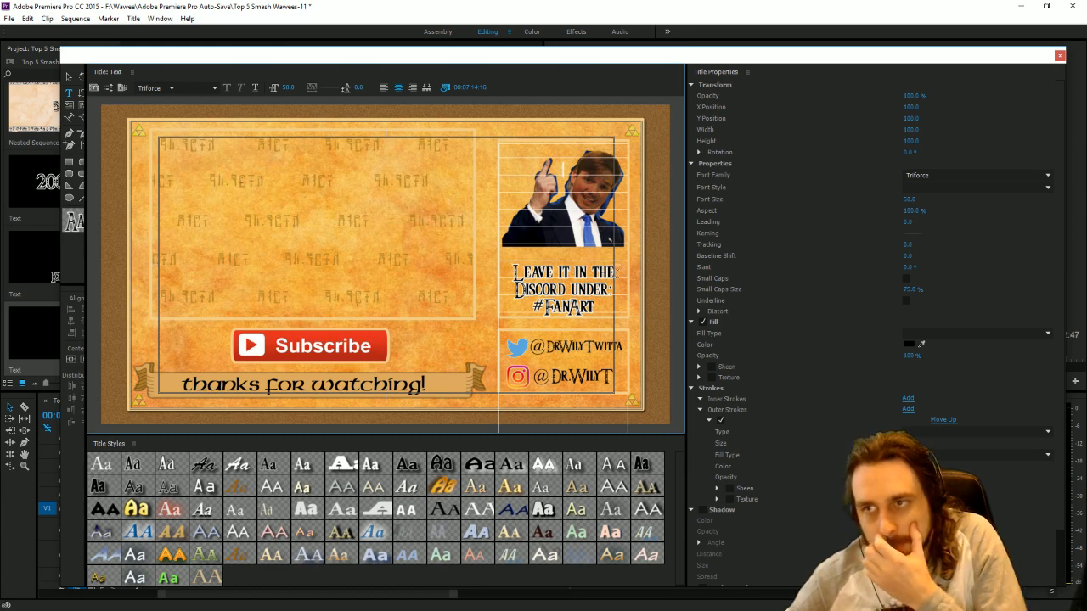
{"action": "type", "text": "Tru"}
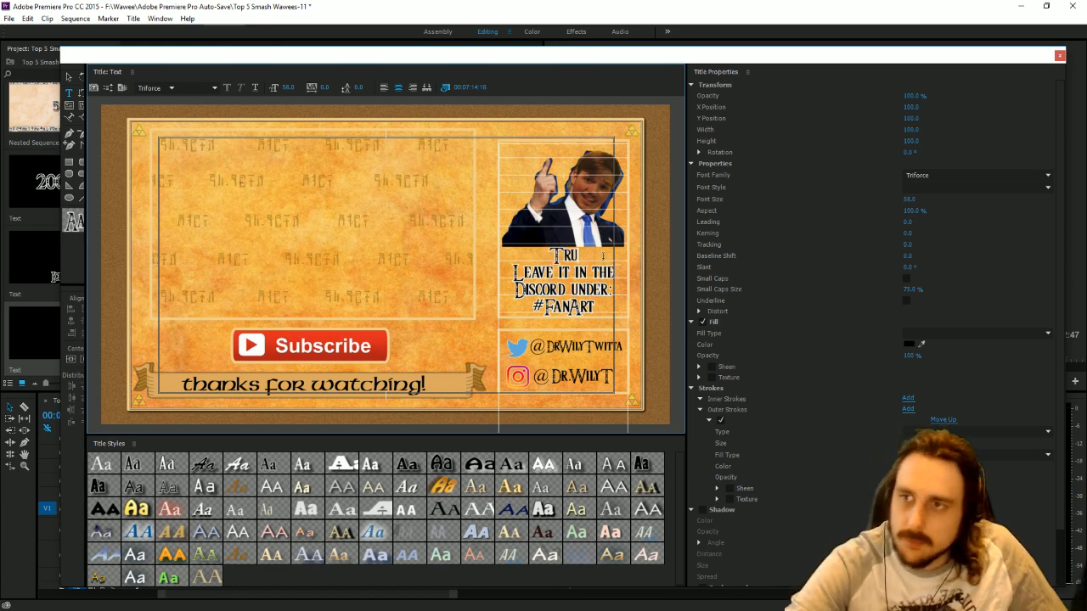
{"action": "type", "text": "mp Wawee"}
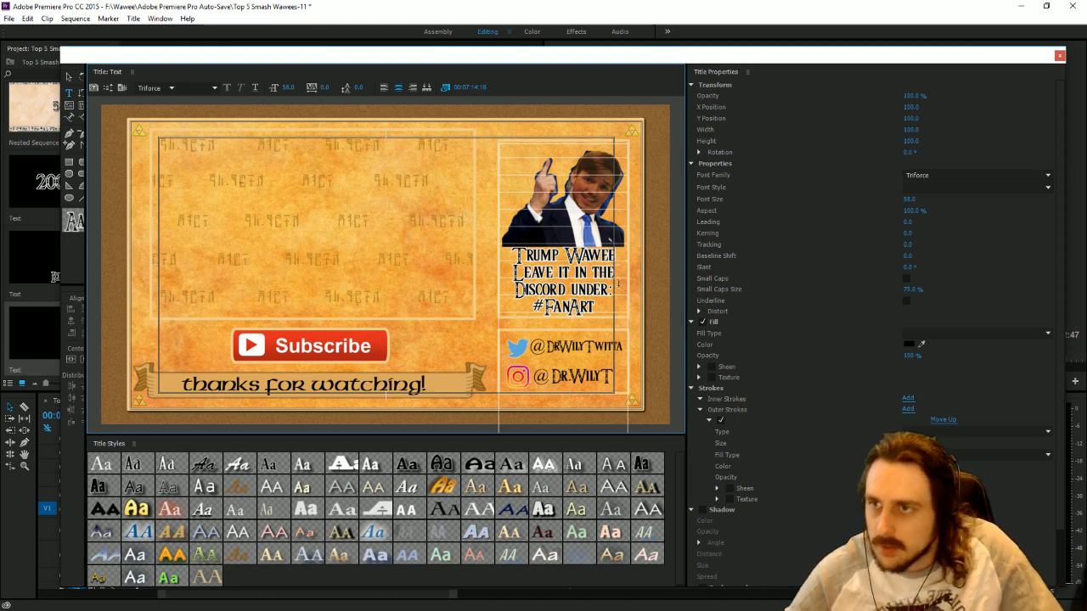
Replace the Discord and #FanArt lines under "Trump Wawee" with "FanArt By" and the artist's name, and close the title editor.
{"action": "left_click_drag", "start_coordinate": [619, 284], "coordinate": [444, 266]}
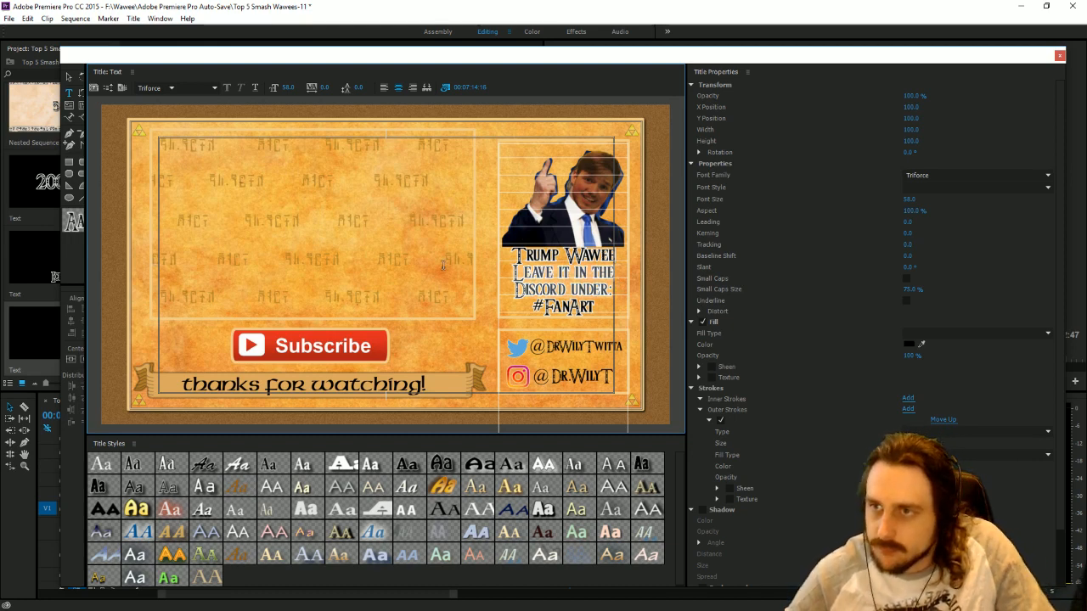
{"action": "left_click", "coordinate": [525, 269]}
{"action": "left_click_drag", "start_coordinate": [617, 271], "coordinate": [512, 271]}
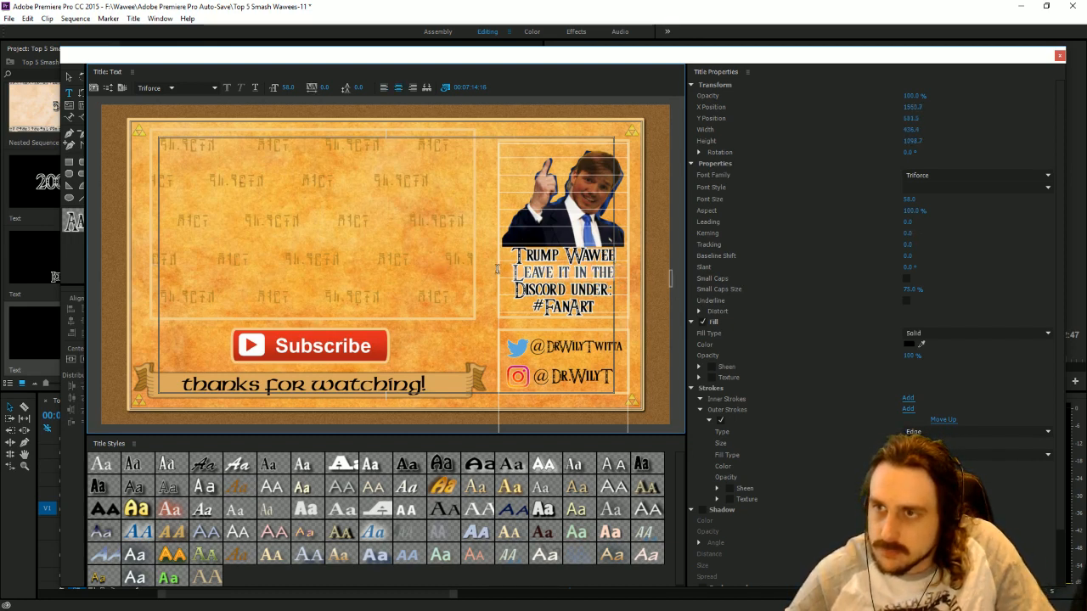
{"action": "key", "text": "BackSpace"}
{"action": "left_click_drag", "start_coordinate": [616, 291], "coordinate": [433, 286]}
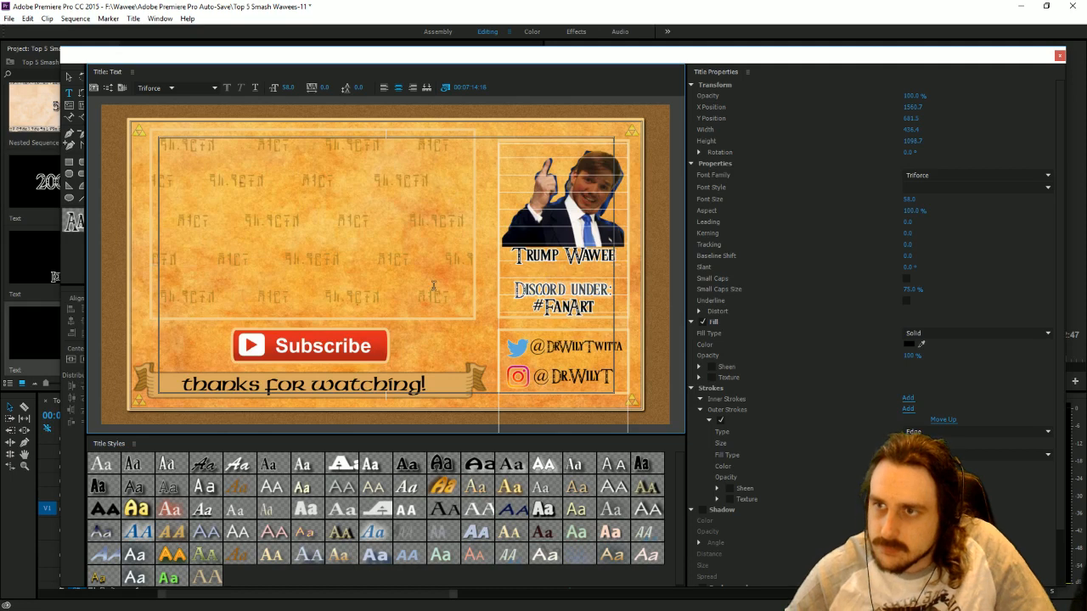
{"action": "type", "text": "FanArt By"}
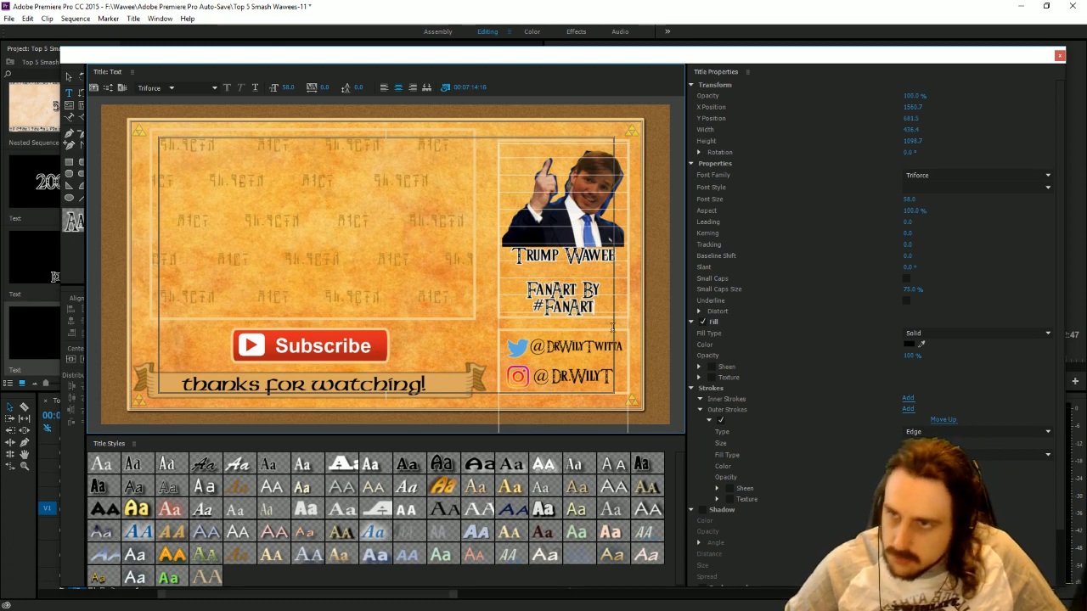
{"action": "key", "text": "BackSpace"}
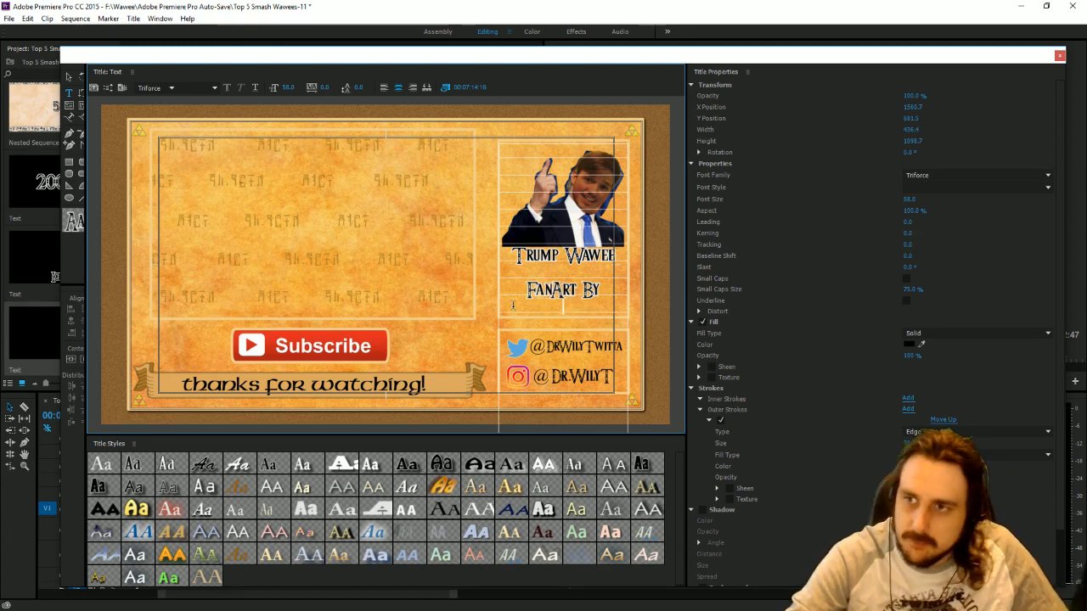
{"action": "type", "text": "Pixel"}
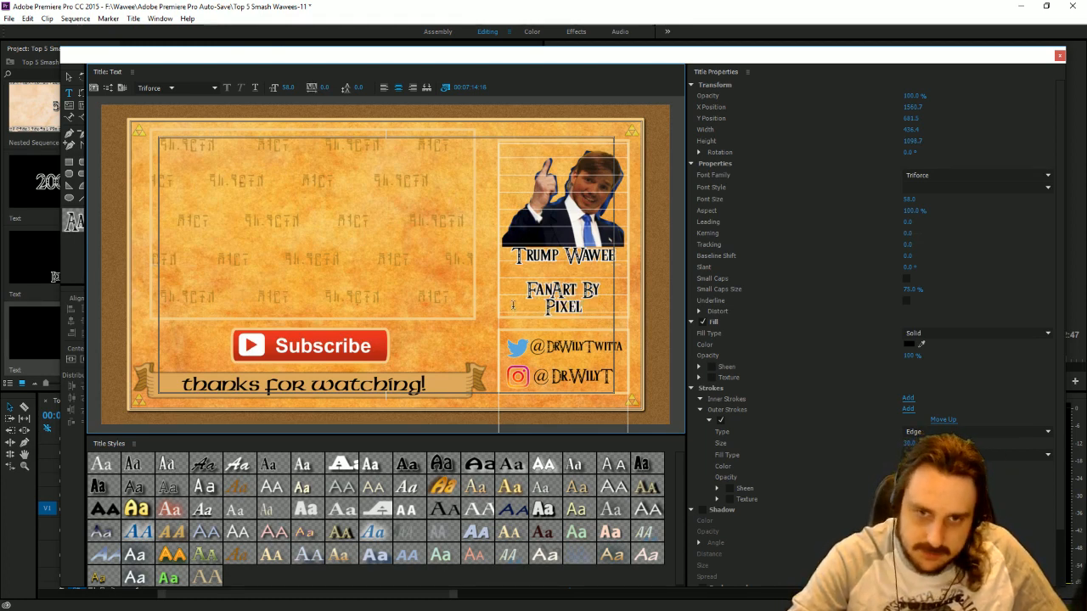
{"action": "type", "text": "ator"}
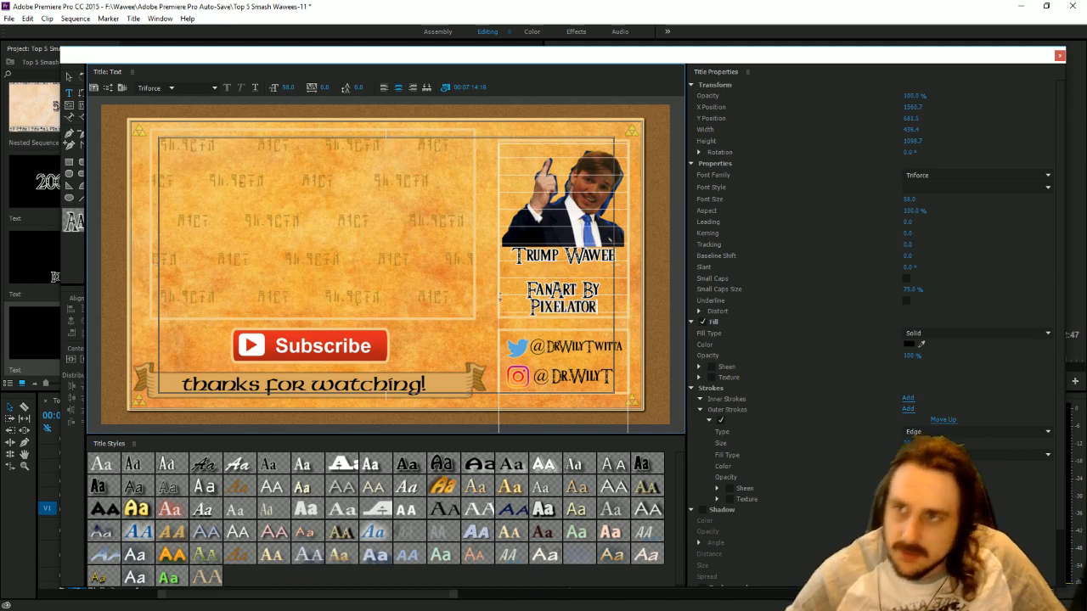
{"action": "left_click", "coordinate": [1059, 57]}
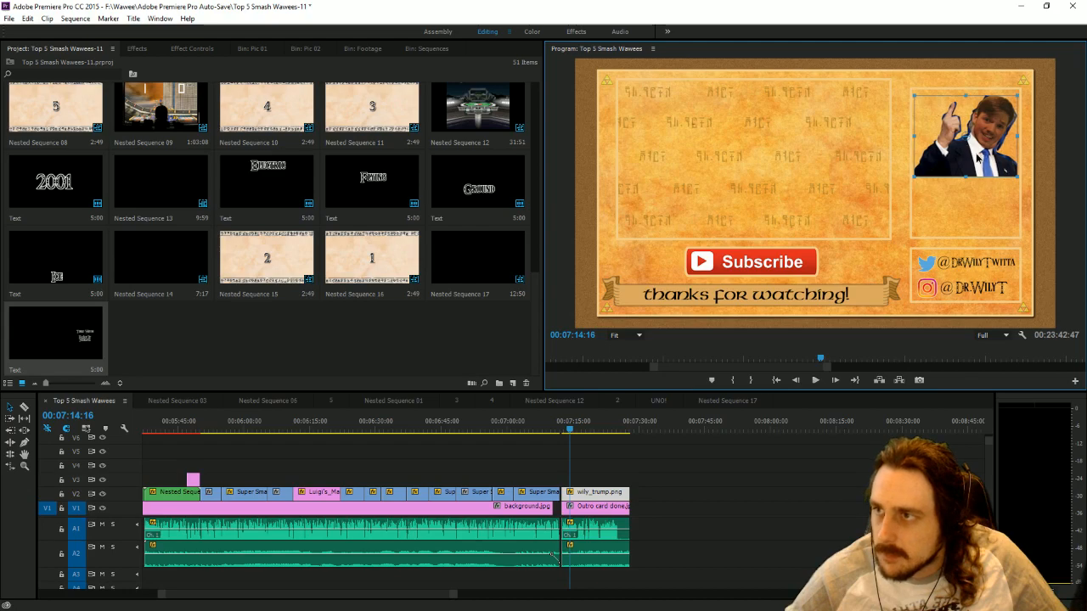
Place the new Text title on V3 above wily_trump.png, spanning the outro, and save the project.
{"action": "left_click_drag", "start_coordinate": [977, 154], "coordinate": [977, 151]}
{"action": "left_click_drag", "start_coordinate": [72, 353], "coordinate": [629, 480]}
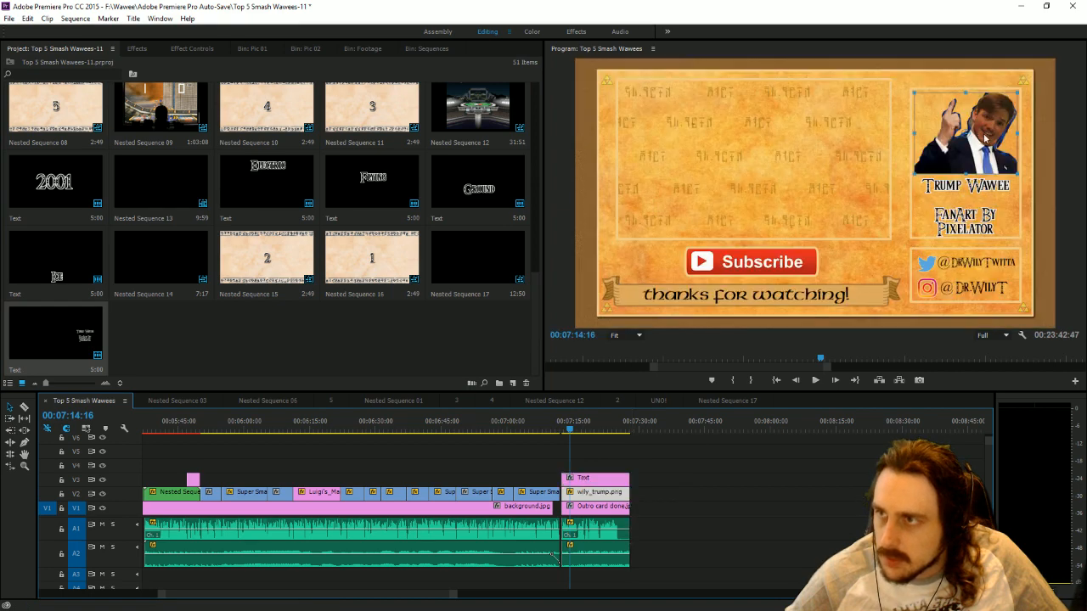
{"action": "left_click", "coordinate": [1000, 148]}
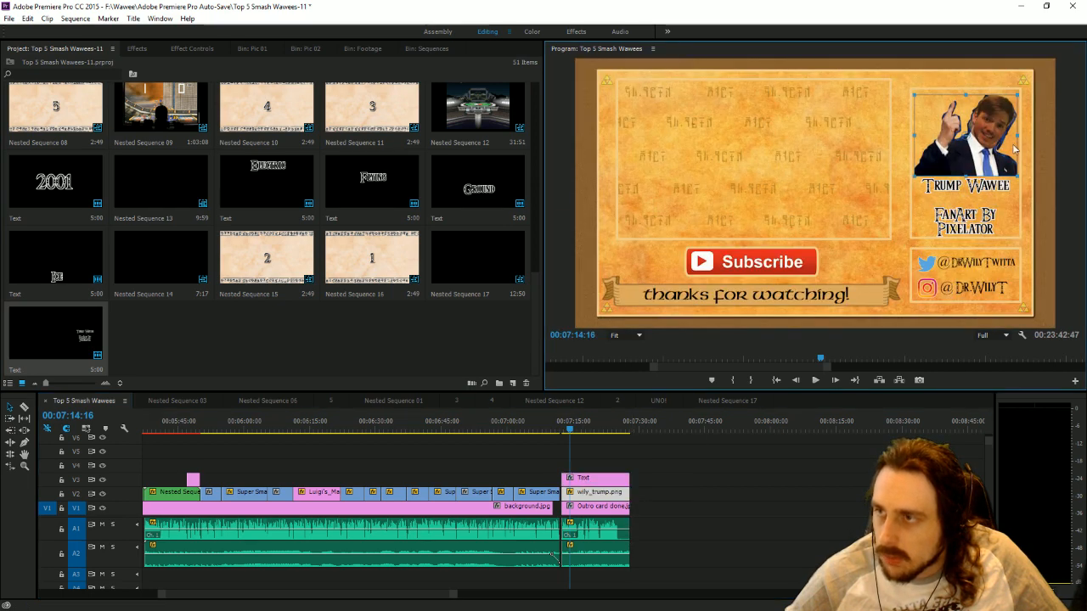
{"action": "left_click", "coordinate": [1057, 162]}
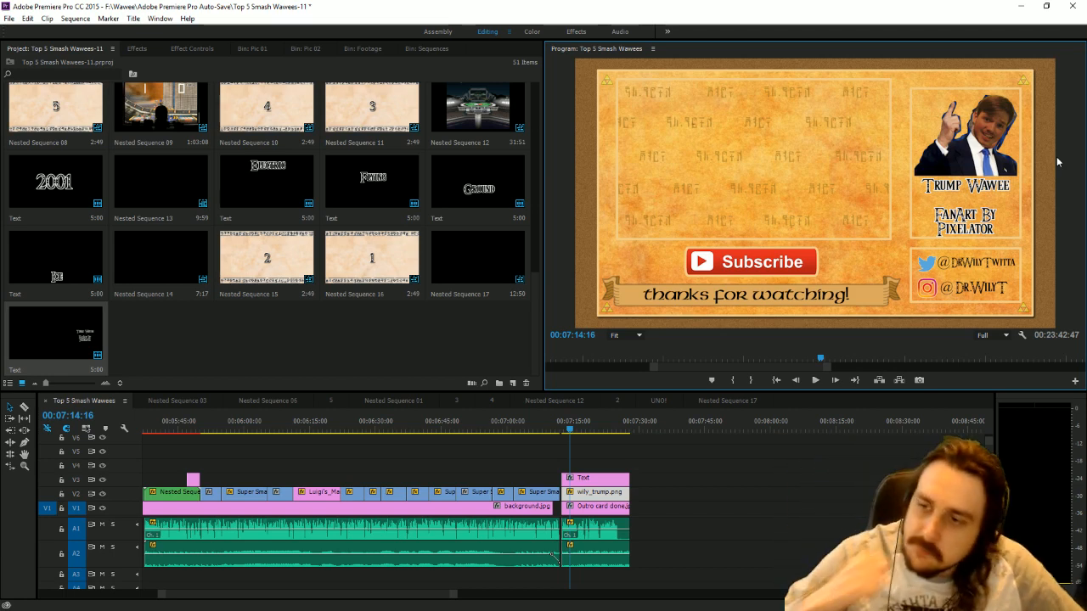
{"action": "left_click", "coordinate": [786, 538]}
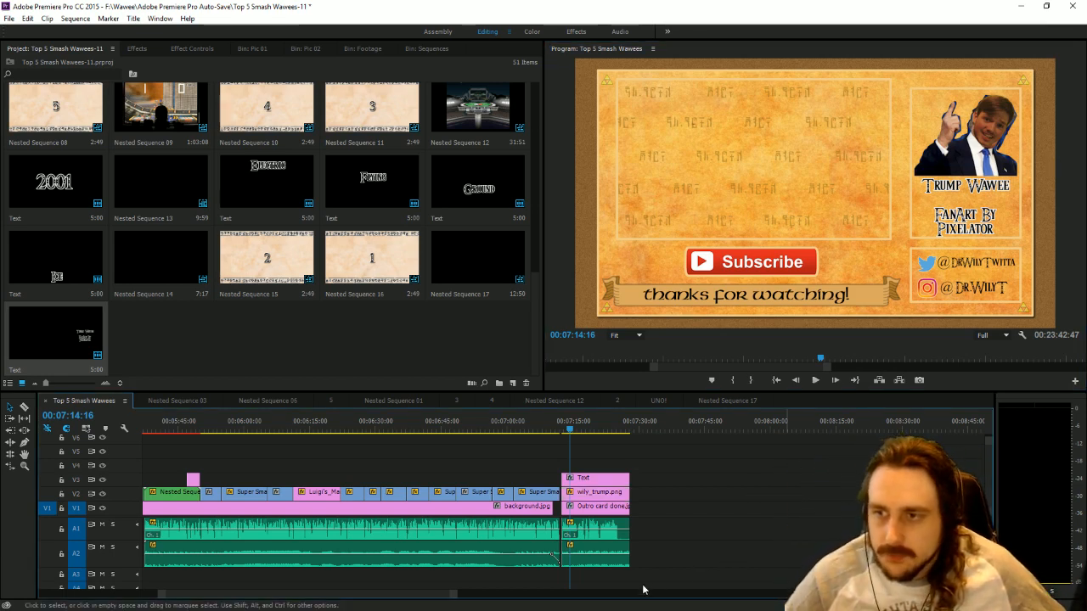
{"action": "key", "text": "ctrl+s"}
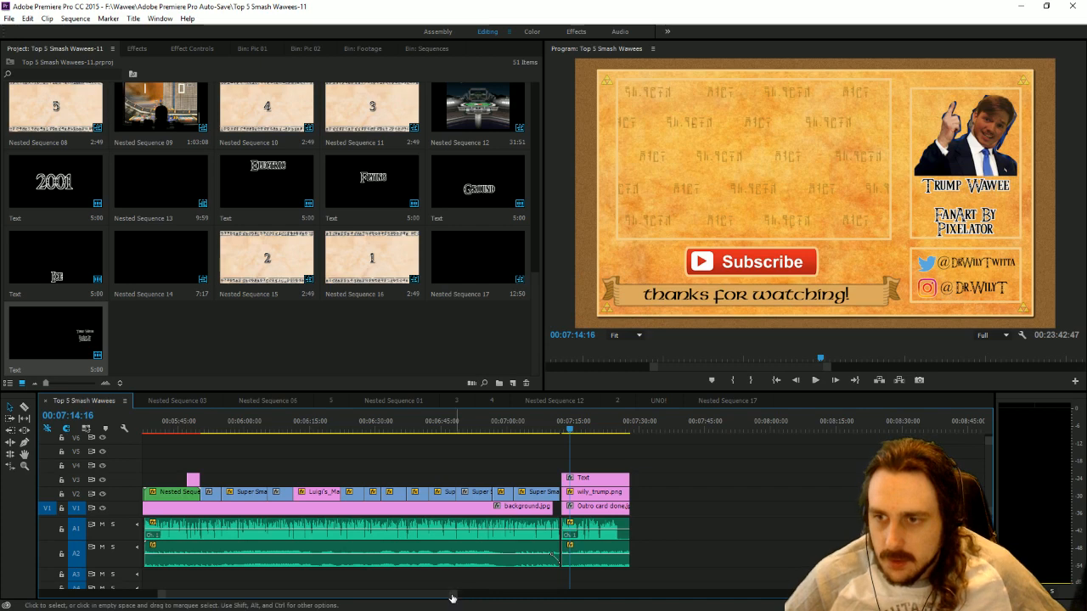
Delete the stray Super Smash Brothers 8 Player Map clip lying on V1 far beyond the outro, and save the project.
{"action": "left_click_drag", "start_coordinate": [454, 594], "coordinate": [980, 595]}
{"action": "left_click", "coordinate": [716, 510]}
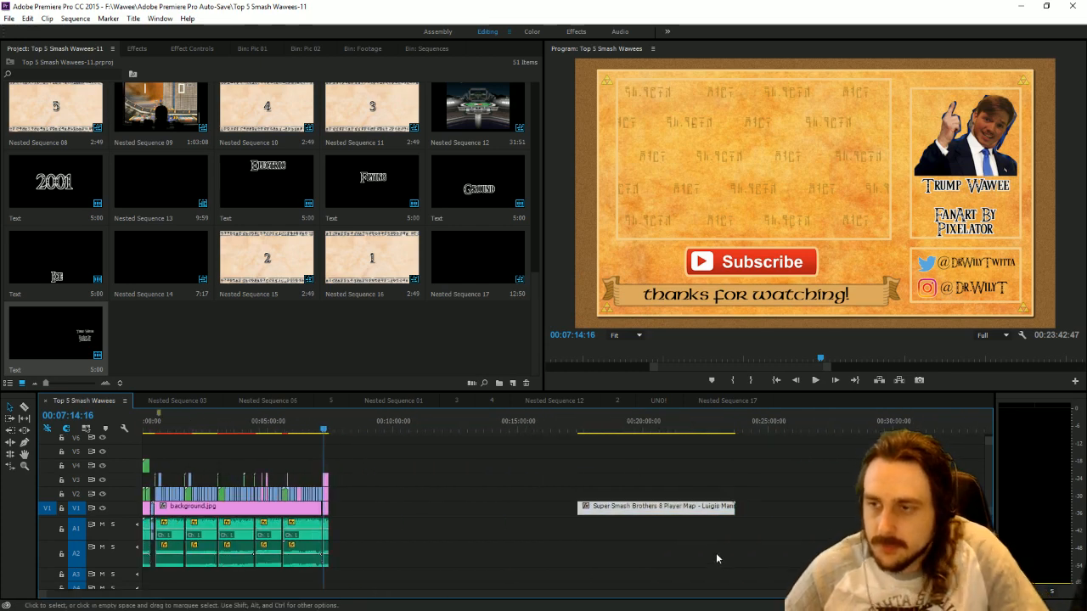
{"action": "key", "text": "Delete"}
{"action": "key", "text": "ctrl+s"}
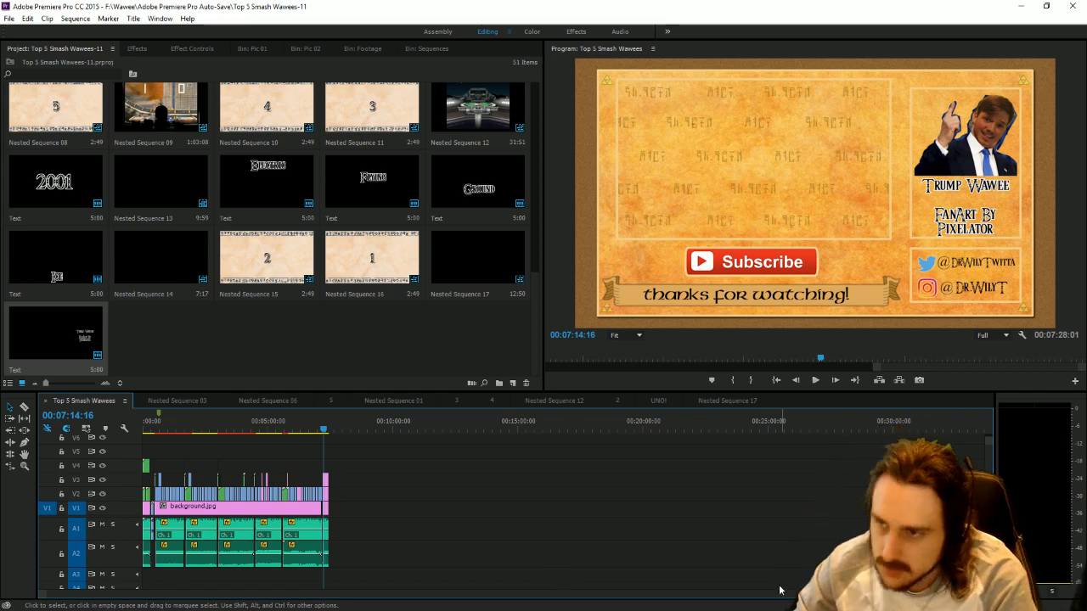
Play the Top 5 Smash Wawees sequence from its start to check the intro, and stop at 00:00:02:59.
{"action": "key", "text": "Home"}
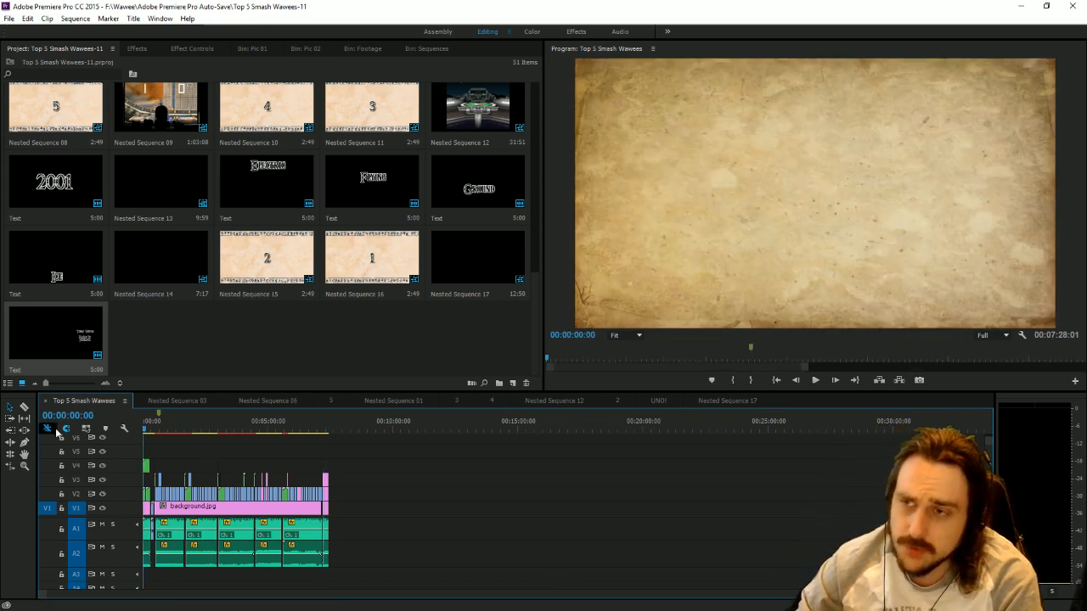
{"action": "left_click", "coordinate": [820, 388]}
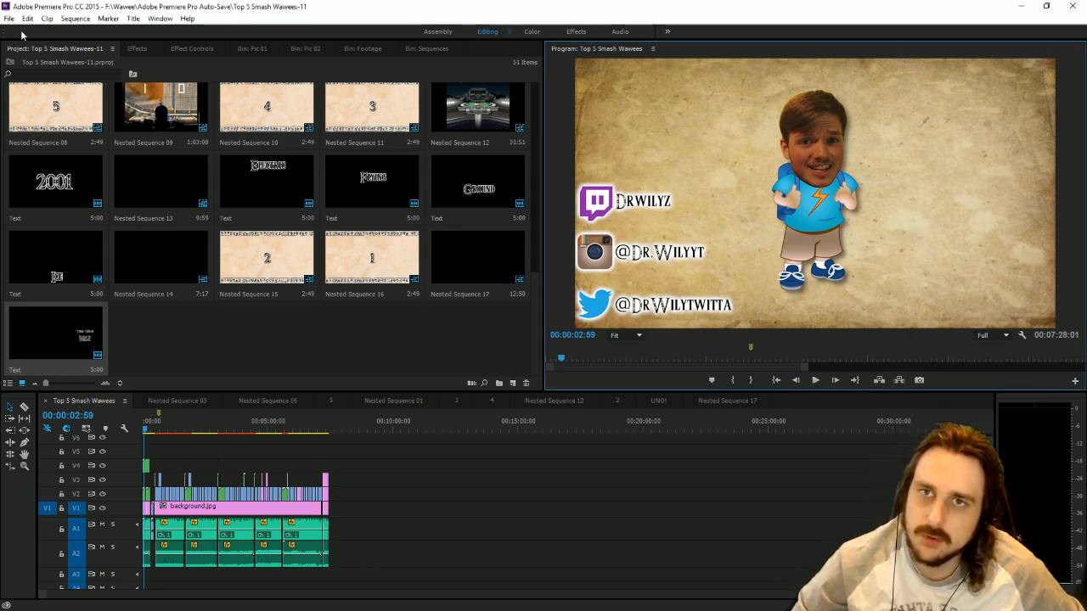
Open the recent project Evowawee of mario 40 and play its sequence from just after the last overlay clips to 00:01:56:47.
{"action": "left_click", "coordinate": [9, 19]}
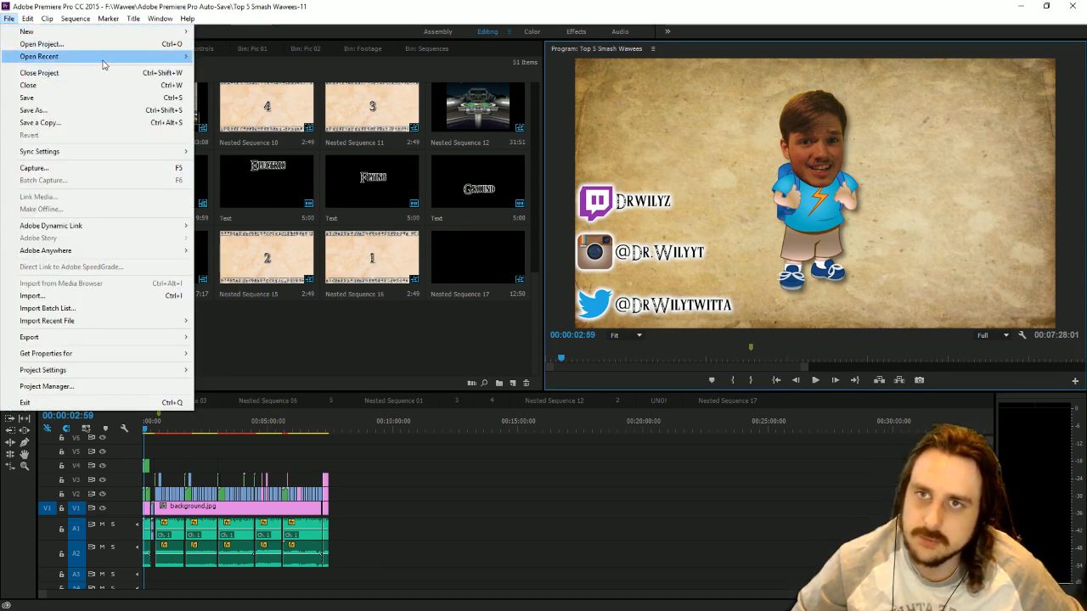
{"action": "mouse_move", "coordinate": [105, 56]}
{"action": "left_click", "coordinate": [399, 93]}
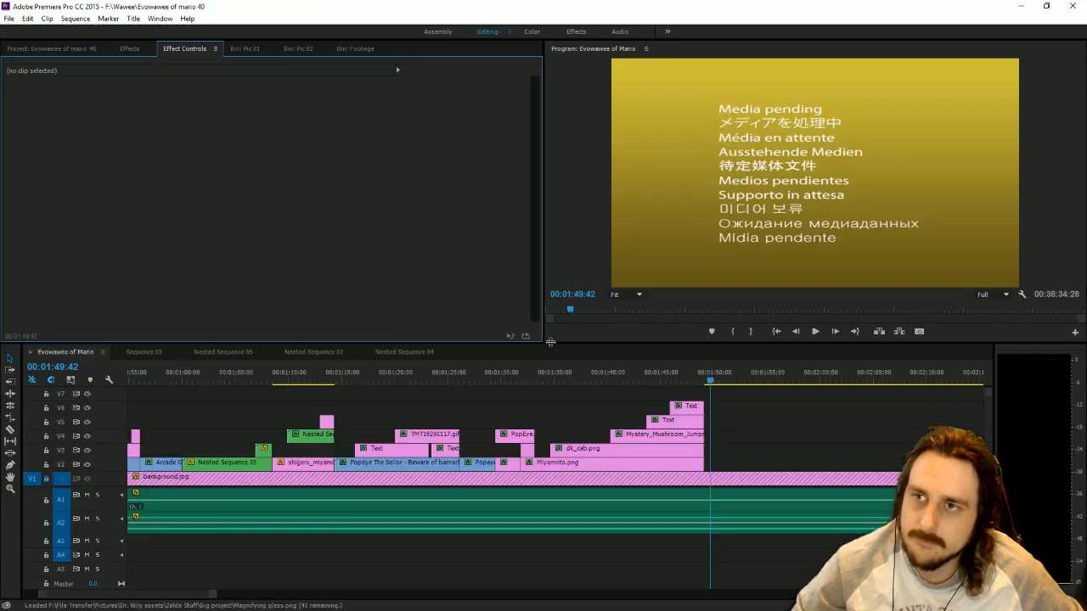
{"action": "left_click_drag", "start_coordinate": [687, 380], "coordinate": [712, 398]}
{"action": "left_click", "coordinate": [817, 333]}
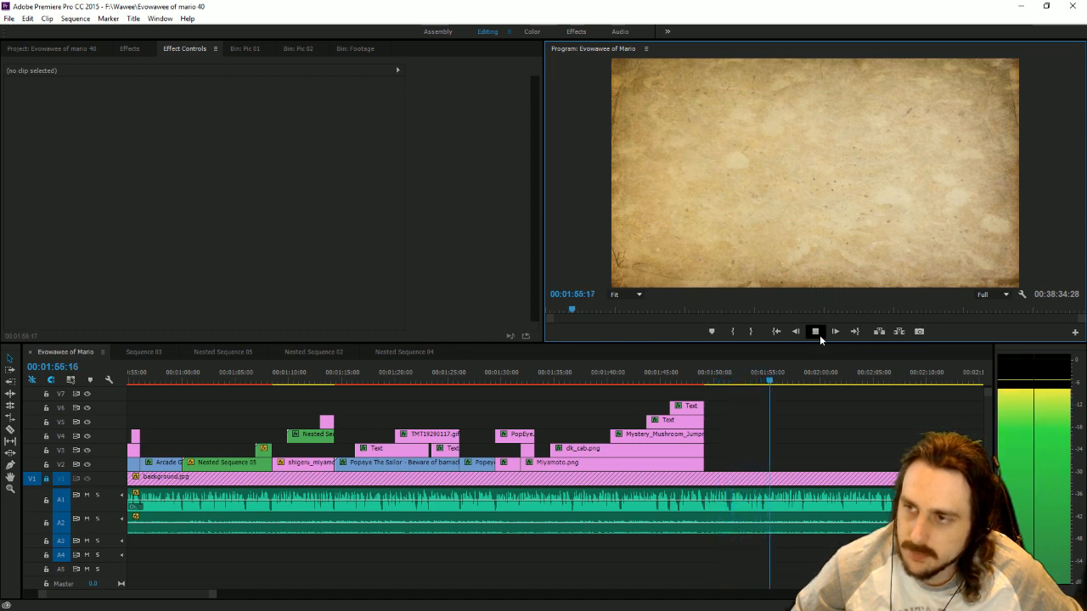
{"action": "left_click", "coordinate": [817, 332]}
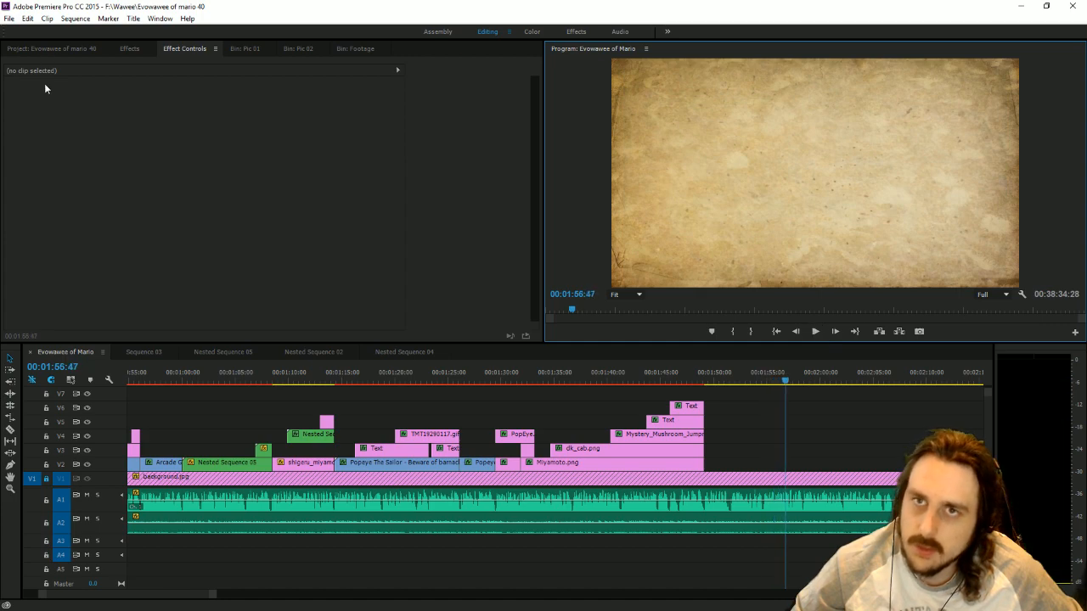
Look through the project items and the Pic 01 and Pic 02 bins for available pictures.
{"action": "left_click", "coordinate": [52, 49]}
{"action": "scroll", "coordinate": [323, 212], "scroll_direction": "up", "scroll_amount": 5}
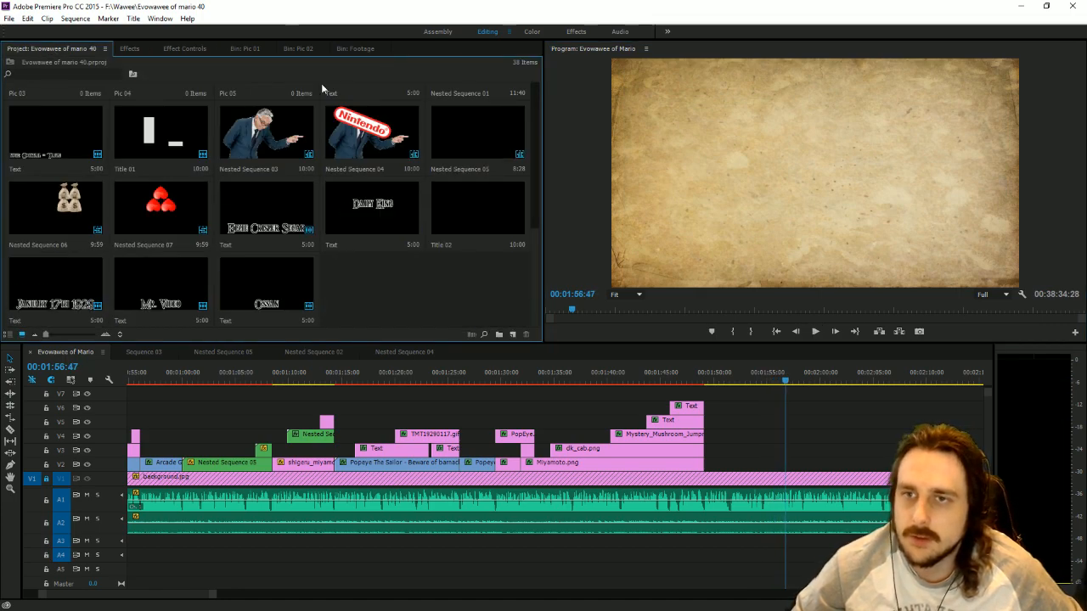
{"action": "left_click", "coordinate": [244, 48]}
{"action": "left_click", "coordinate": [297, 49]}
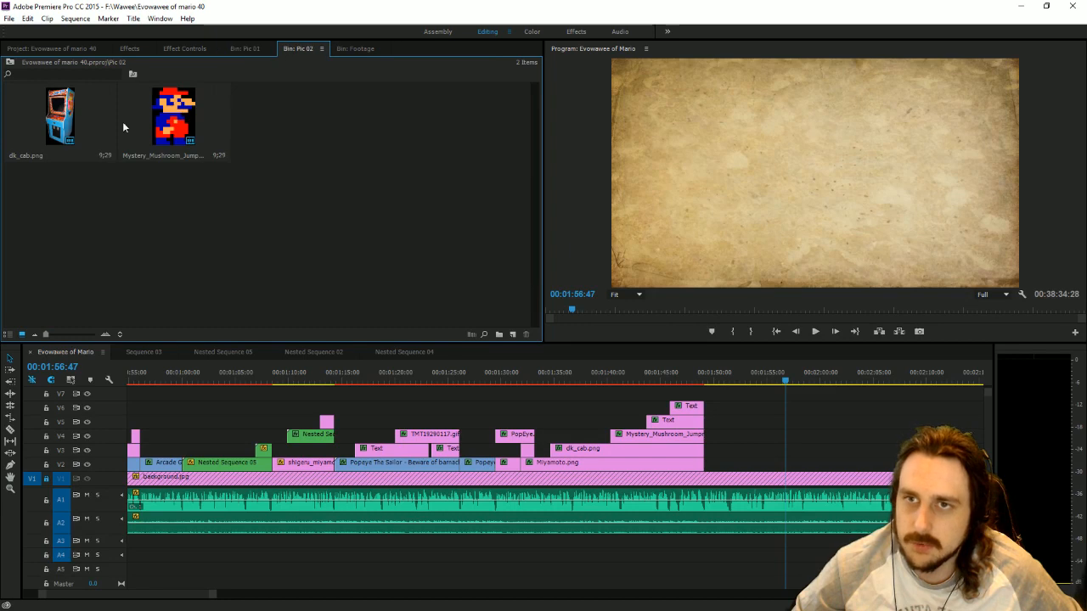
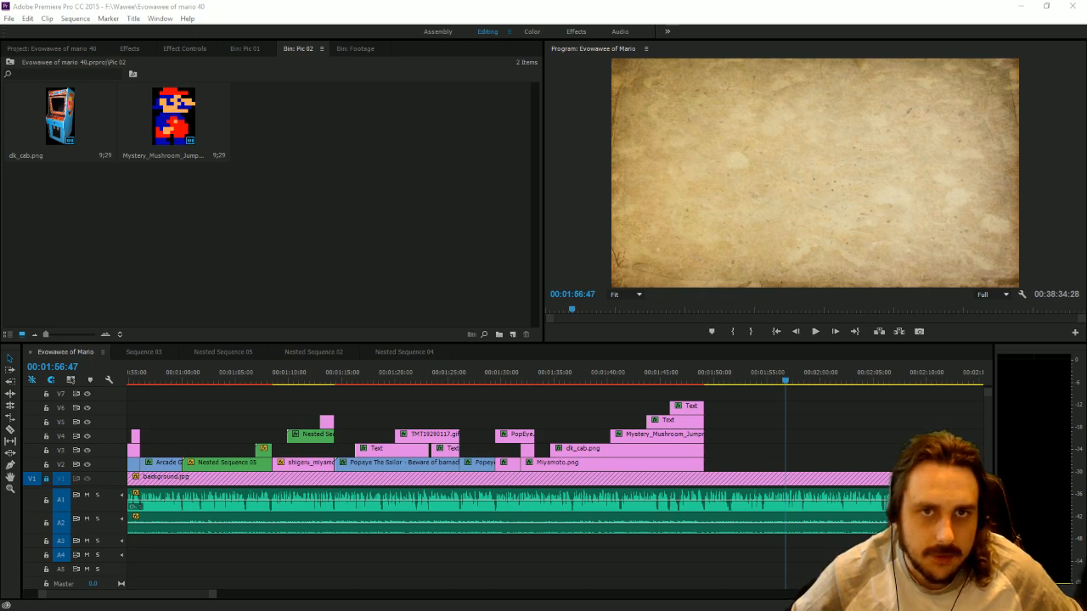
Switch to the Chrome browser and search Google for "donkey kong arcade footage".
{"action": "left_click_drag", "start_coordinate": [1086, 46], "coordinate": [75, 62]}
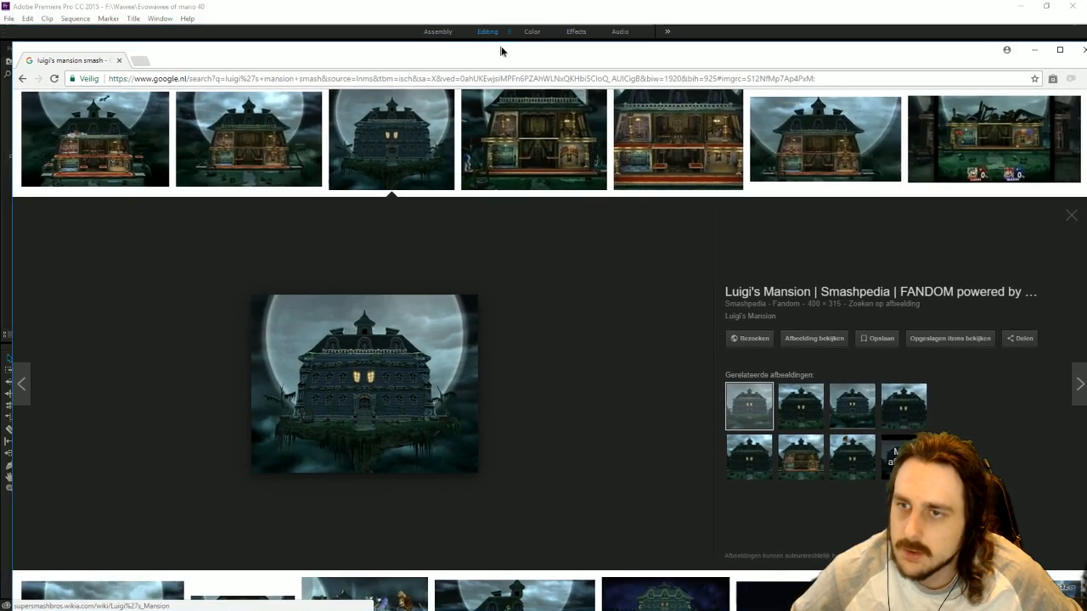
{"action": "left_click", "coordinate": [356, 78]}
{"action": "type", "text": "do"}
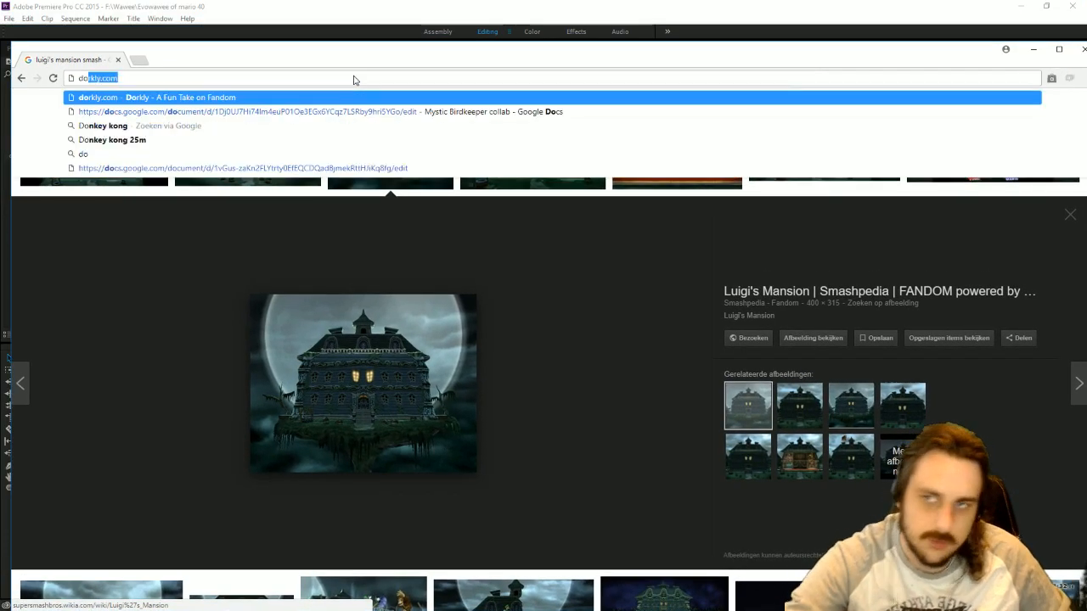
{"action": "type", "text": "nkey kong arcade footage"}
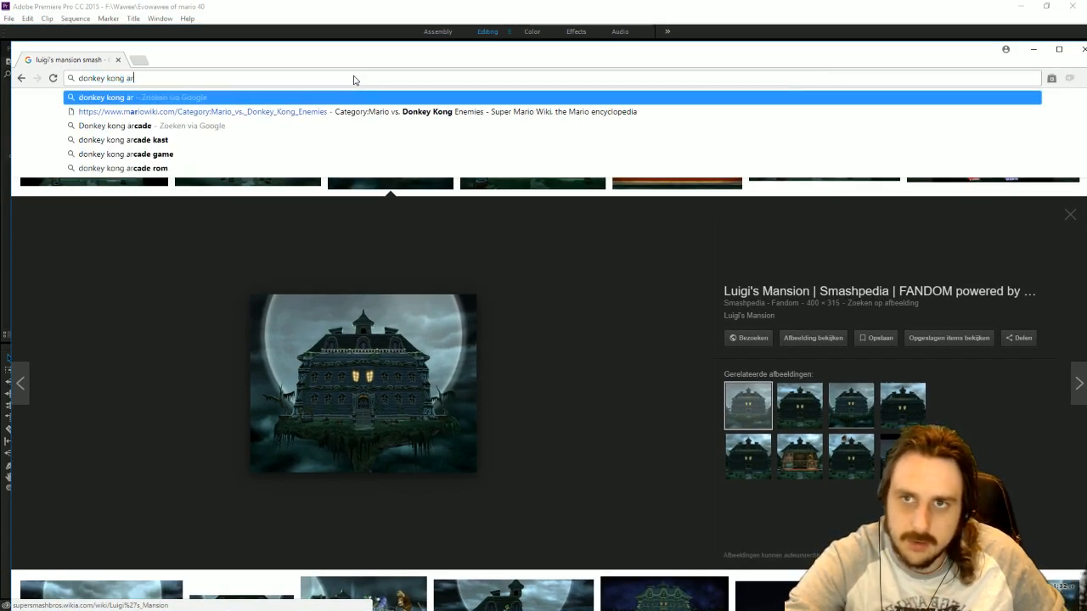
{"action": "key", "text": "Return"}
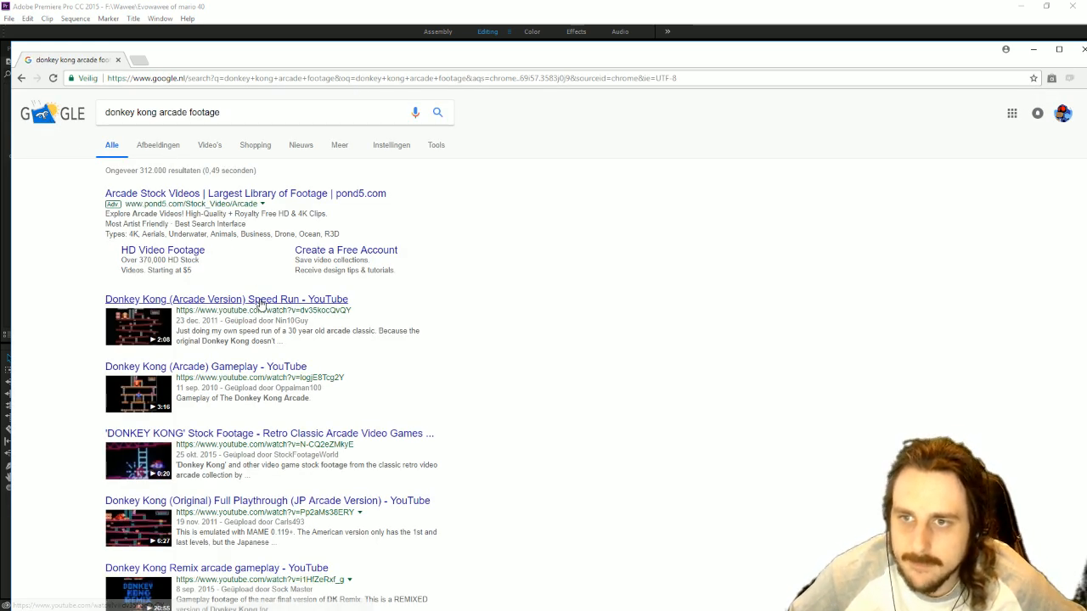
Open the Donkey Kong (Arcade) Gameplay video, skip ahead to the first level at about 0:18, and dismiss the overlay ad.
{"action": "left_click", "coordinate": [229, 370]}
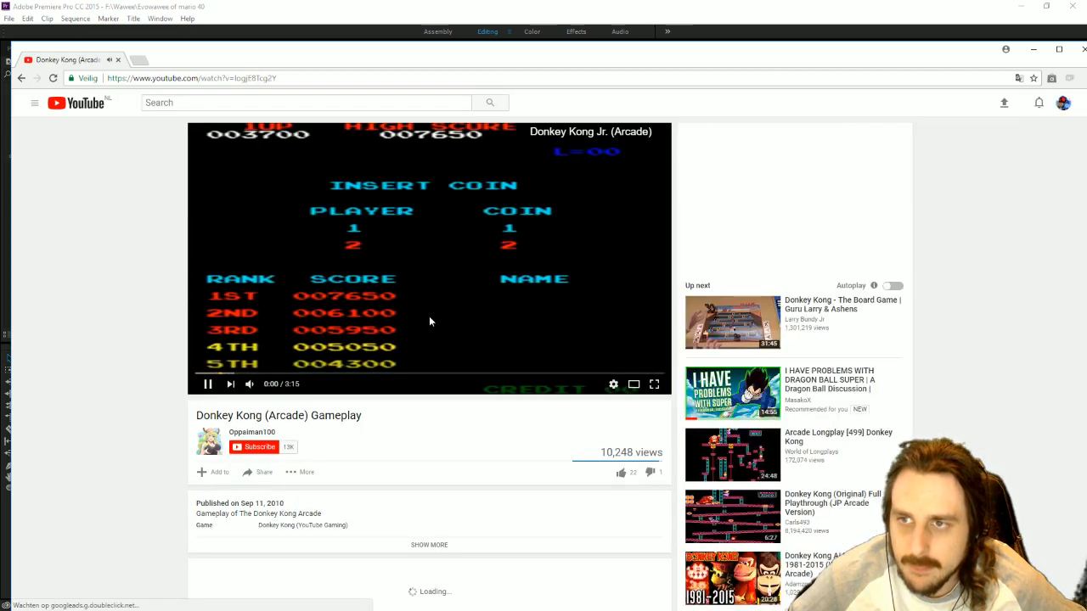
{"action": "left_click", "coordinate": [238, 374]}
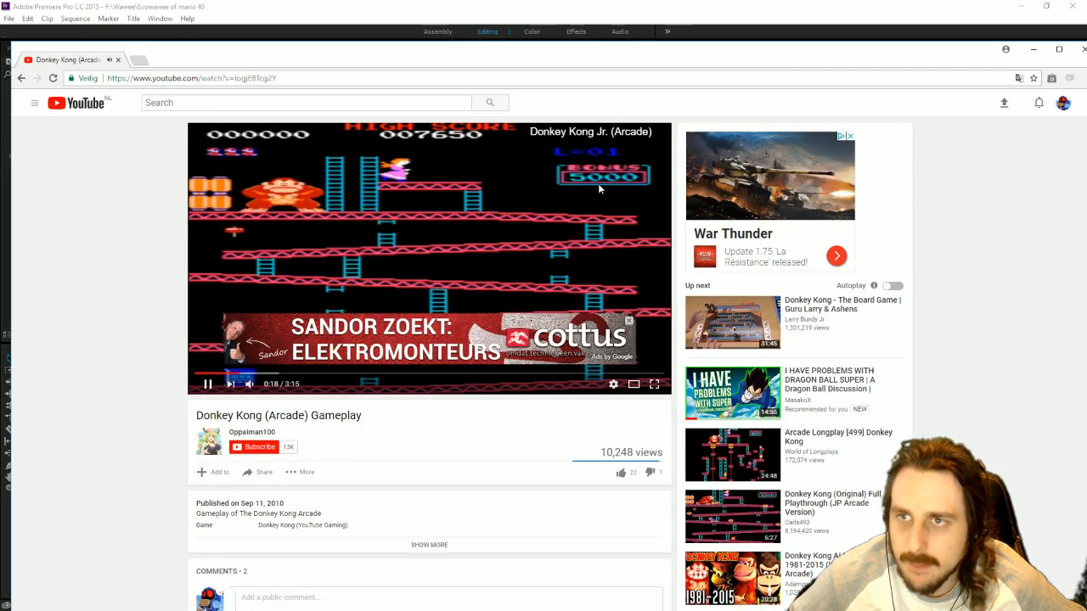
{"action": "left_click", "coordinate": [628, 320]}
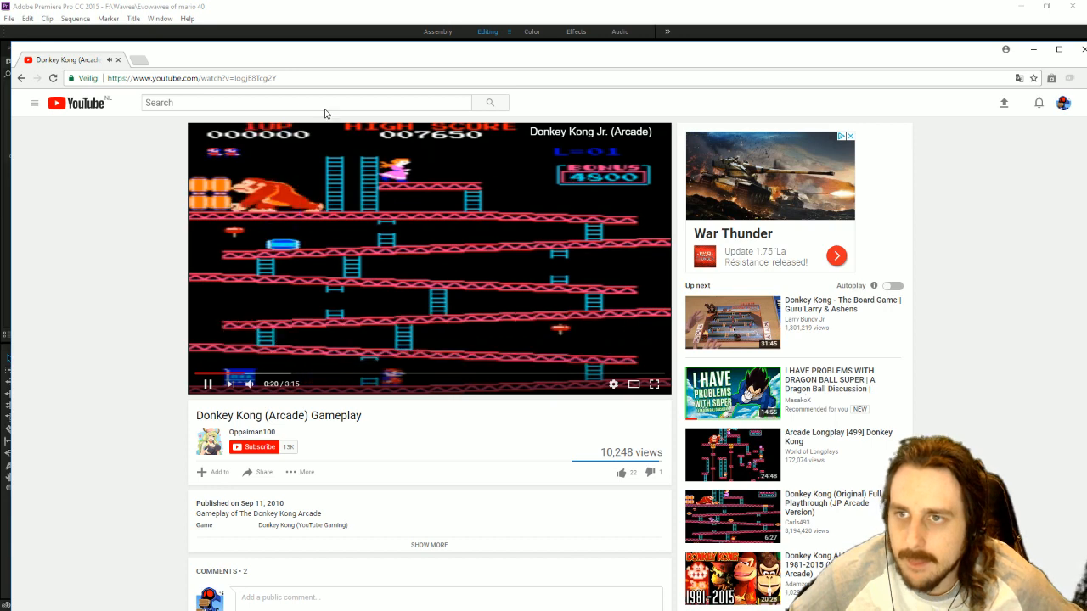
Copy the Donkey Kong (Arcade) Gameplay video's URL and download it with YTD Video Downloader.
{"action": "left_click", "coordinate": [235, 77]}
{"action": "key", "text": "super+c"}
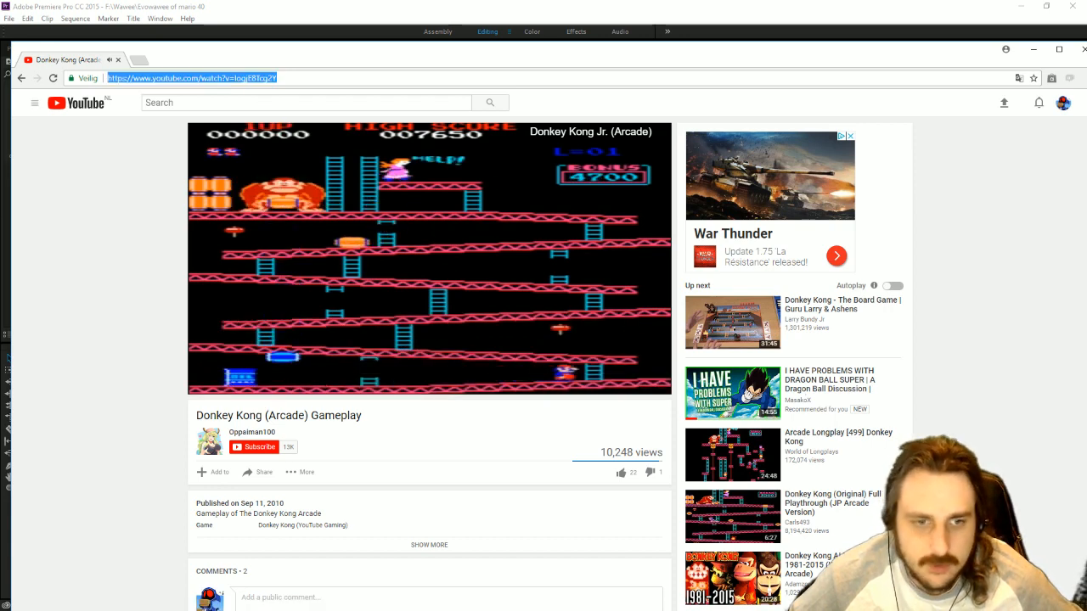
{"action": "key", "text": "alt+Tab"}
{"action": "left_click", "coordinate": [393, 254]}
{"action": "left_click", "coordinate": [685, 290]}
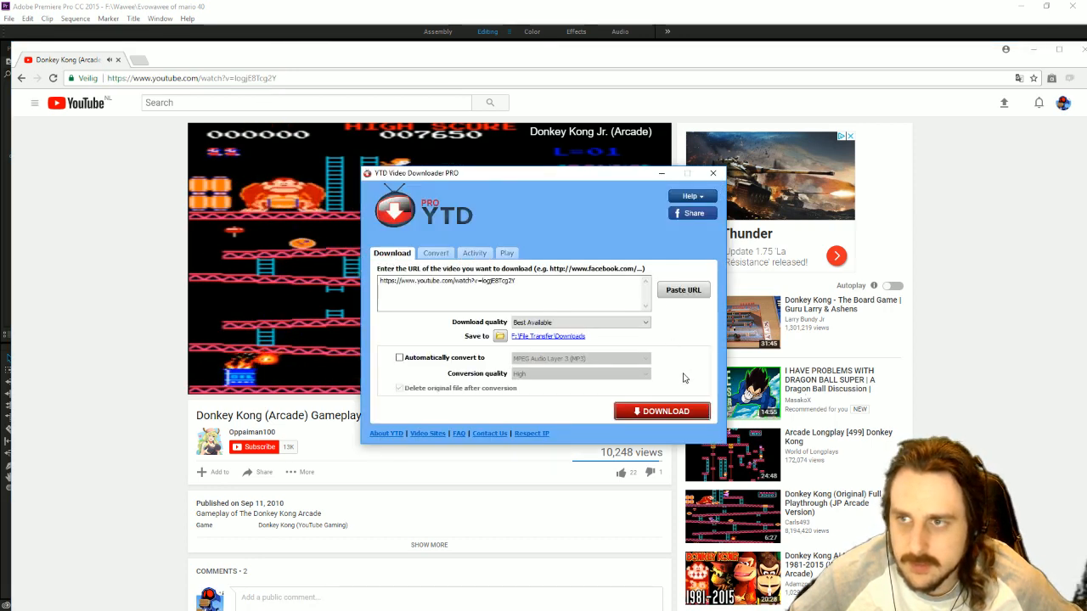
{"action": "left_click", "coordinate": [681, 412]}
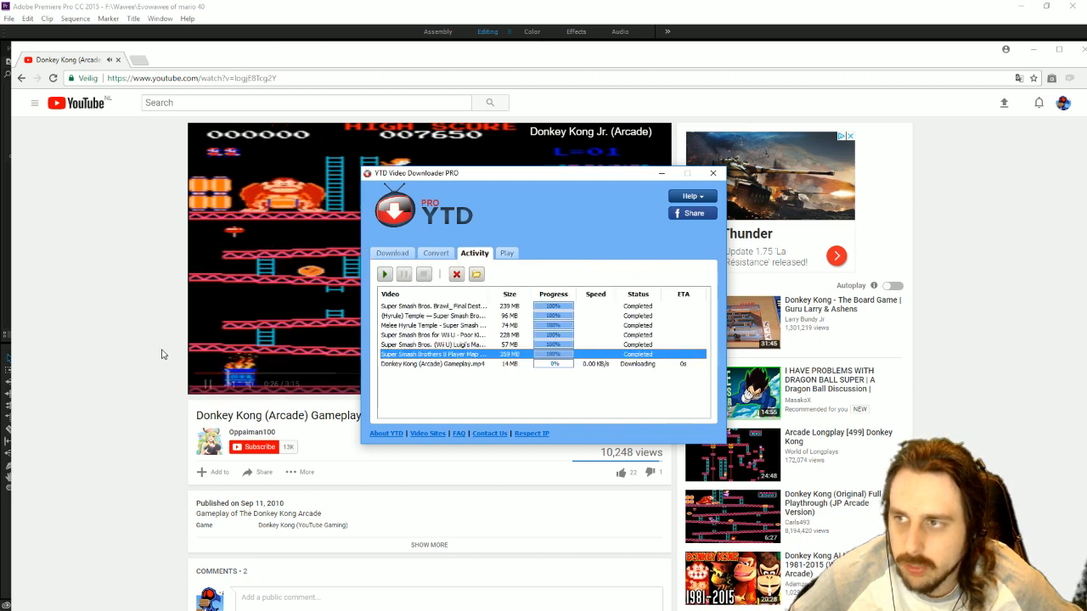
Open the Donkey Kong (Original) Full Playthrough video from the search results, check it at about 1:12, and copy its URL.
{"action": "left_click", "coordinate": [108, 44]}
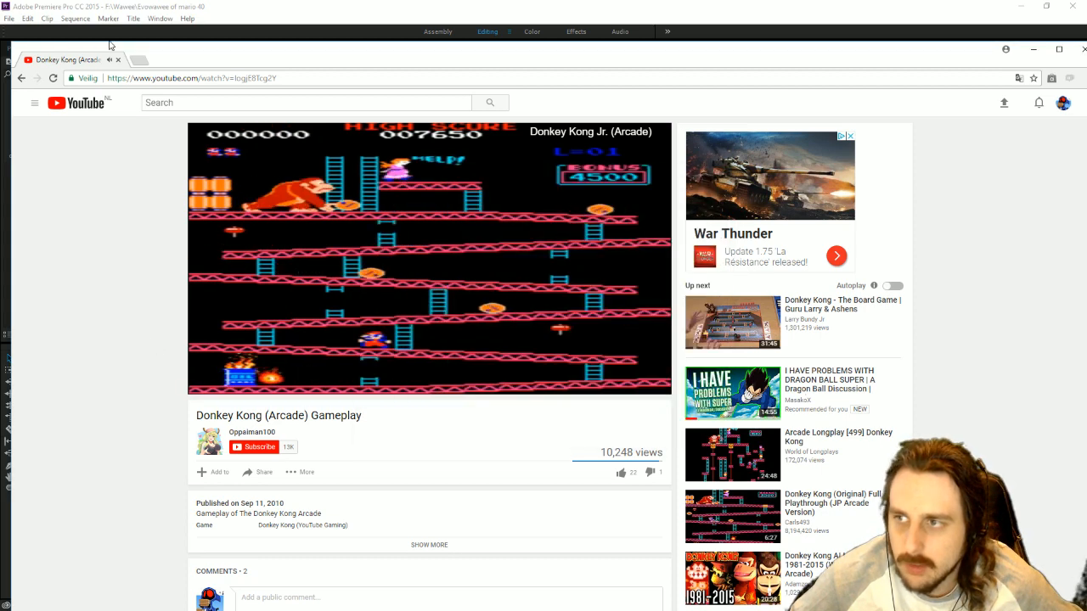
{"action": "left_click", "coordinate": [22, 78]}
{"action": "scroll", "coordinate": [489, 322], "scroll_direction": "down", "scroll_amount": 3}
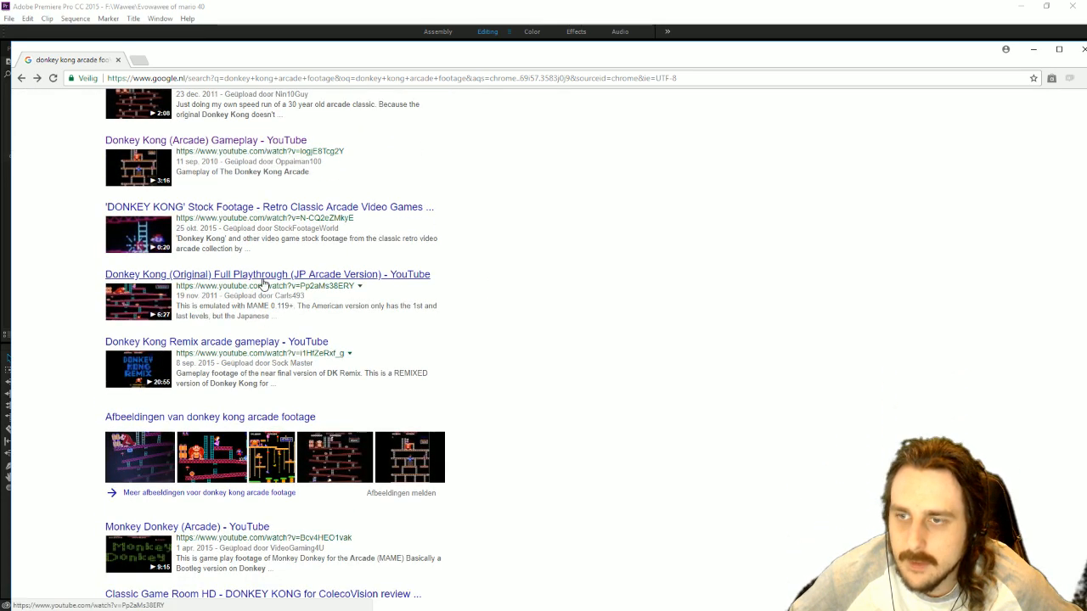
{"action": "left_click", "coordinate": [263, 280]}
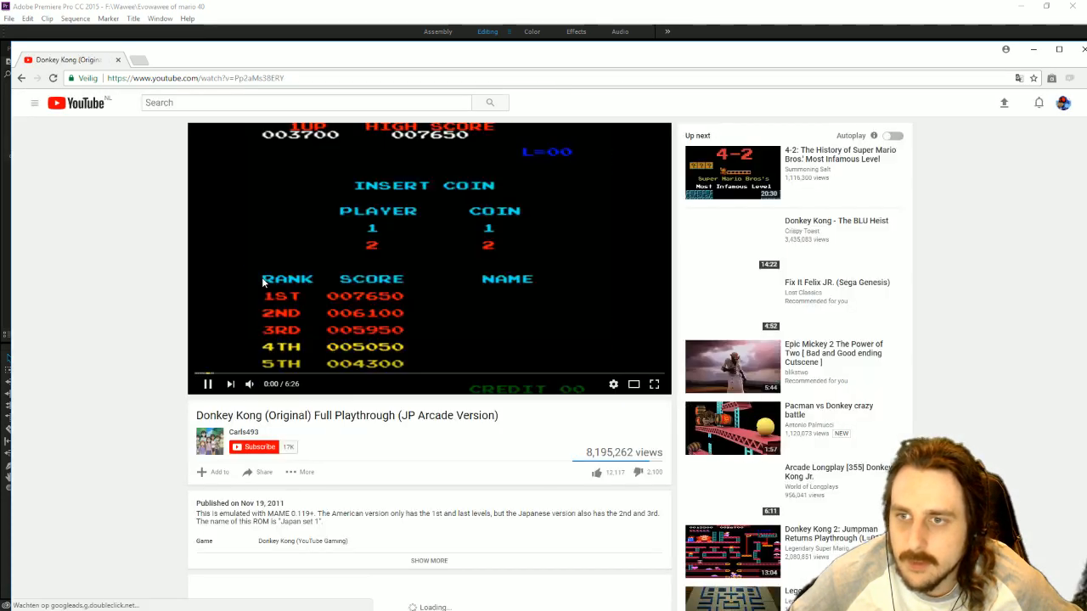
{"action": "left_click", "coordinate": [284, 374]}
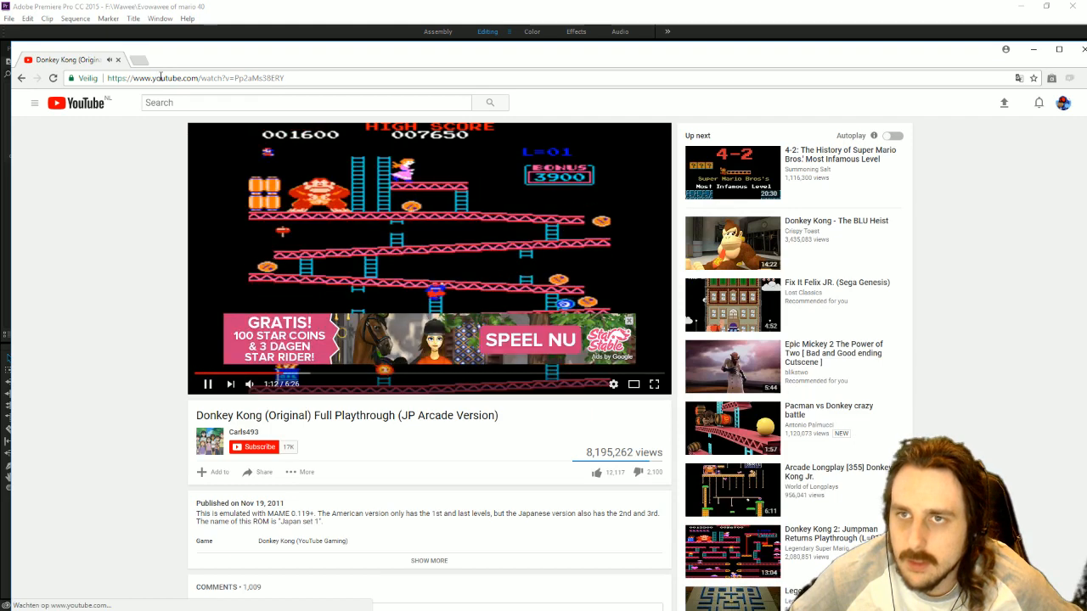
{"action": "left_click", "coordinate": [161, 78]}
{"action": "key", "text": "ctrl+c"}
{"action": "left_click", "coordinate": [629, 321]}
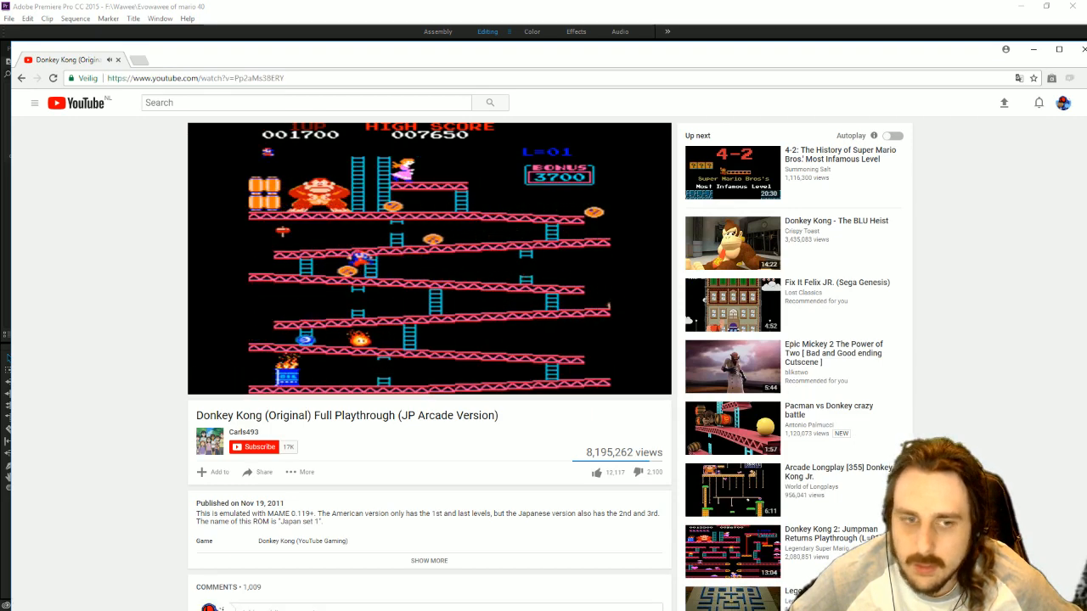
Switch to YTD Video Downloader and download the Donkey Kong (Original) Full Playthrough video from the copied URL.
{"action": "key", "text": "alt+Tab"}
{"action": "left_click", "coordinate": [396, 253]}
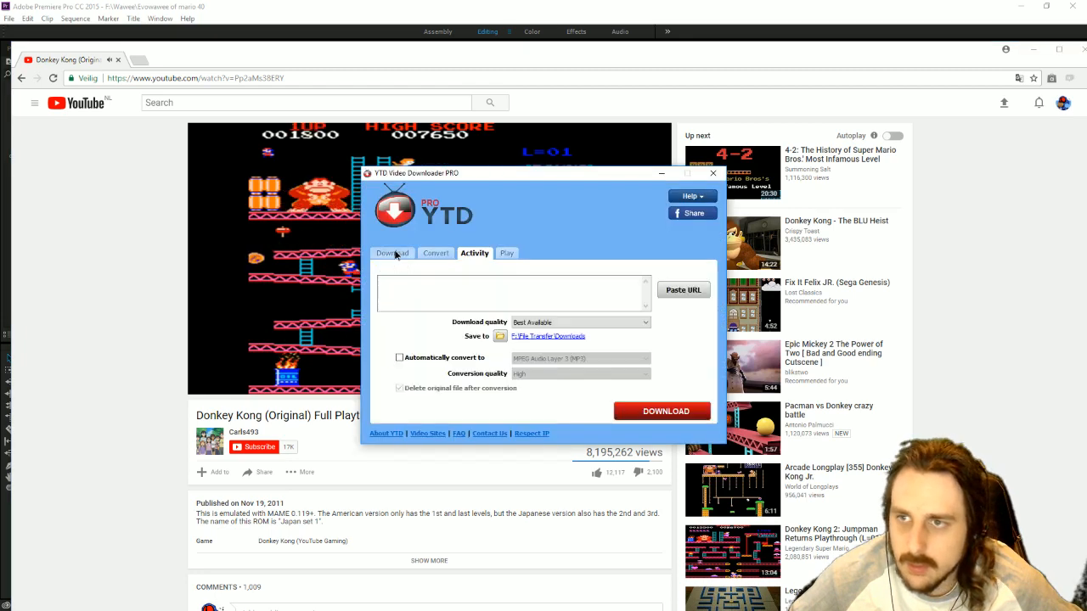
{"action": "left_click", "coordinate": [490, 296]}
{"action": "key", "text": "ctrl+v"}
{"action": "left_click", "coordinate": [665, 411]}
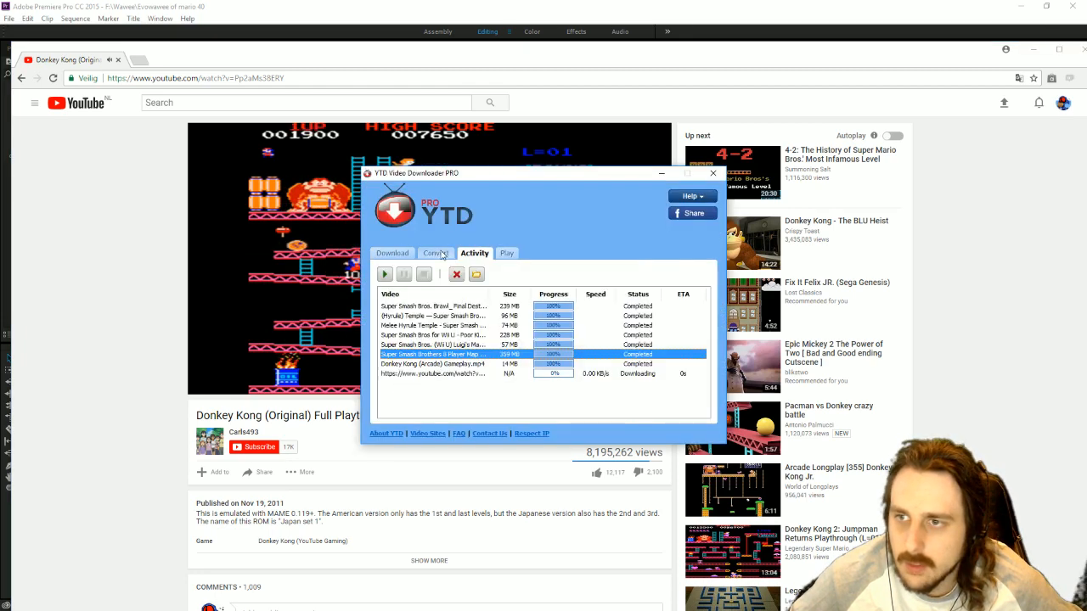
Import the downloaded Donkey Kong (Arcade) Gameplay video from its containing folder into the Footage bin in Premiere Pro.
{"action": "right_click", "coordinate": [457, 363]}
{"action": "left_click", "coordinate": [541, 457]}
{"action": "left_click", "coordinate": [385, 4]}
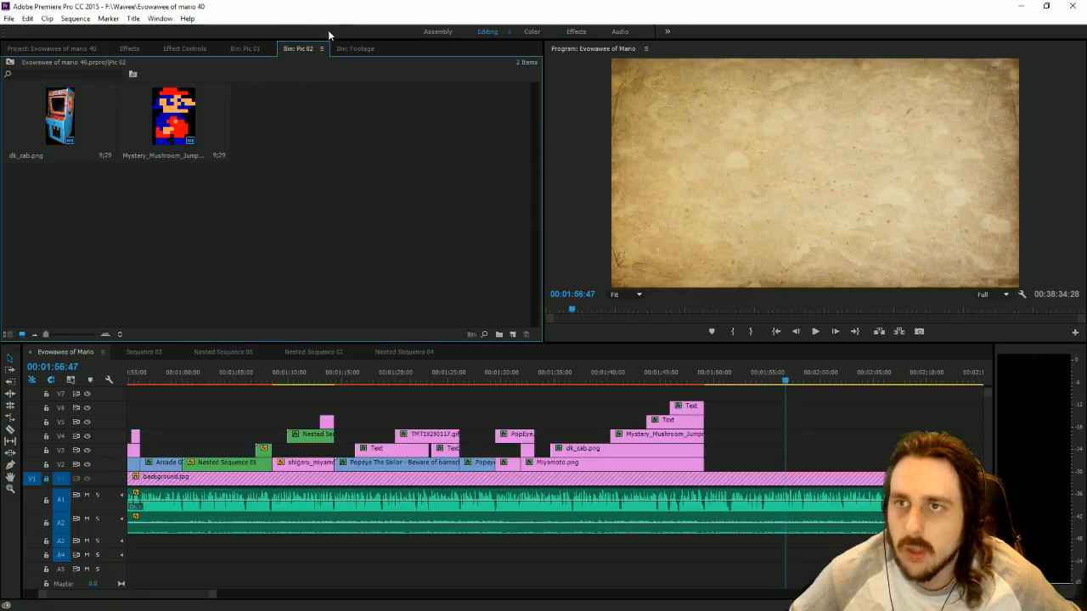
{"action": "left_click", "coordinate": [339, 49]}
{"action": "key", "text": "alt+Tab"}
{"action": "right_click", "coordinate": [440, 369]}
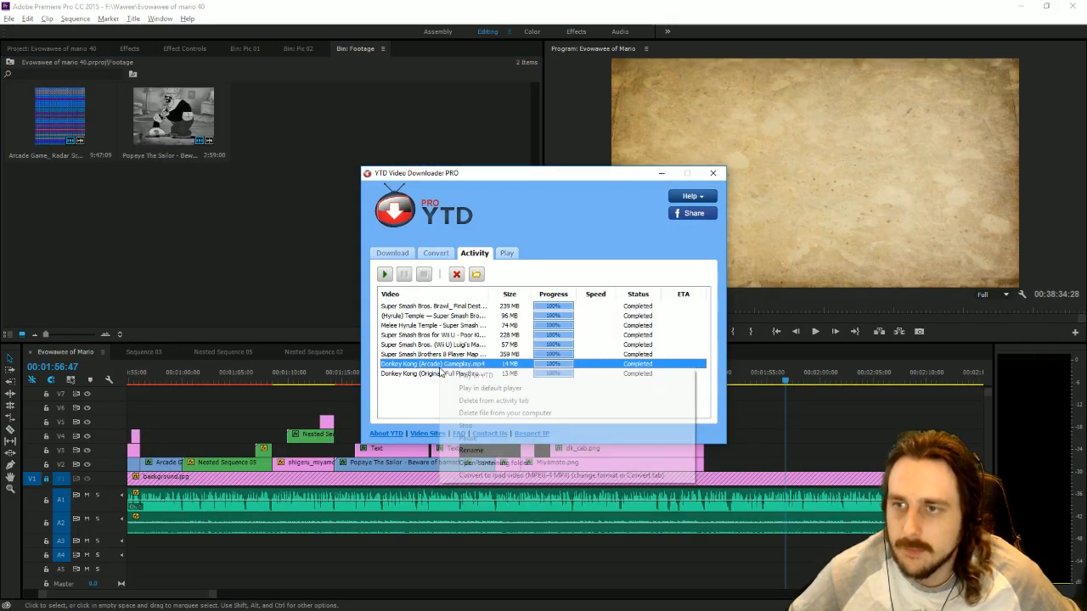
{"action": "left_click", "coordinate": [504, 465]}
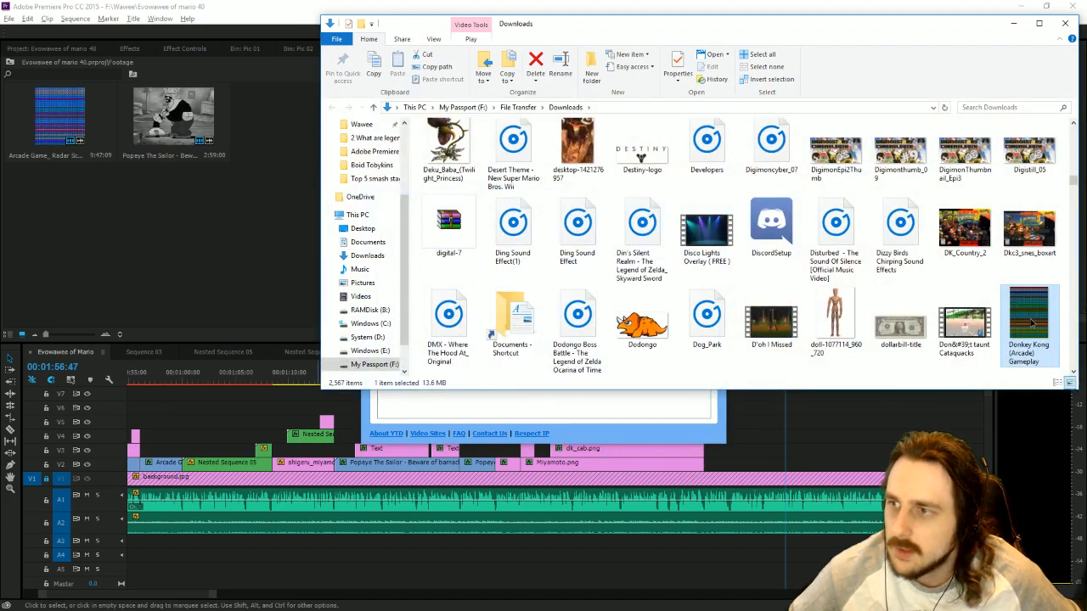
{"action": "left_click_drag", "start_coordinate": [1032, 321], "coordinate": [184, 189]}
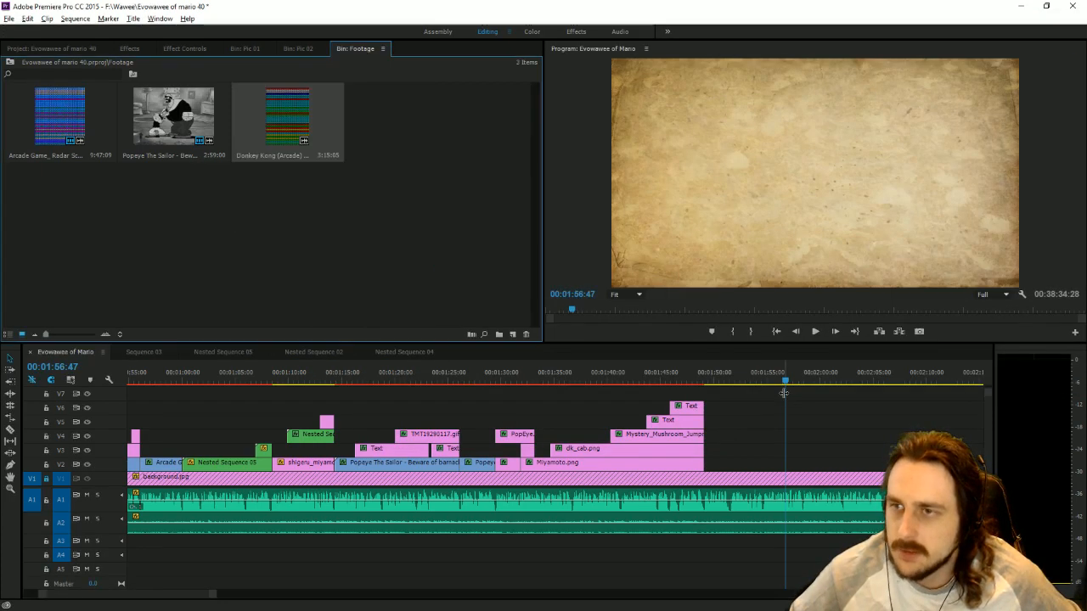
Import Donkey Kong (Arcade) Gameplay from the Downloads folder a second time and delete the duplicate from the Footage bin.
{"action": "key", "text": "alt+Tab"}
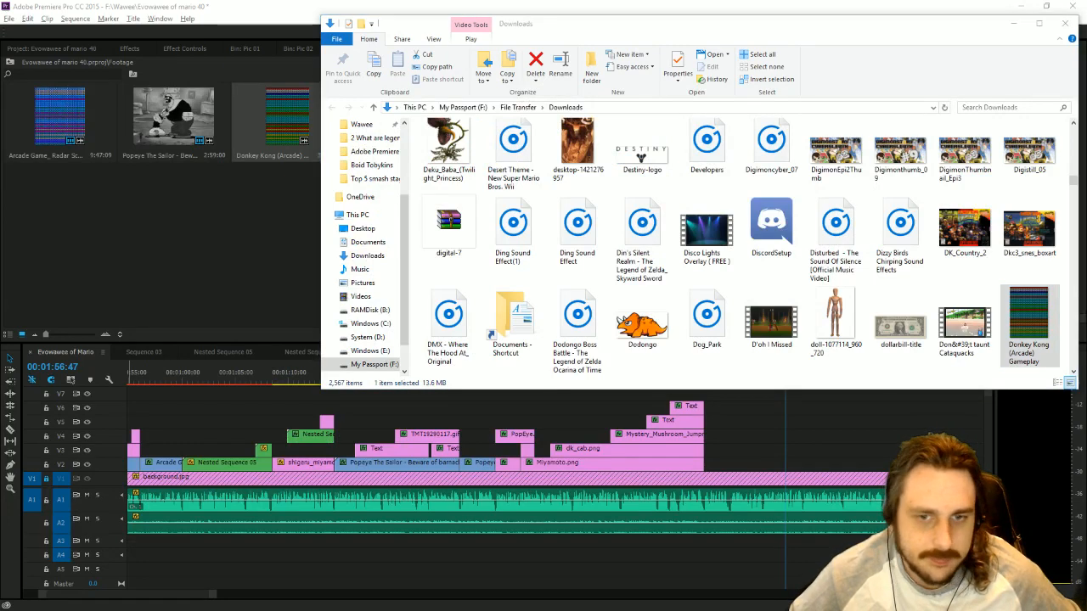
{"action": "scroll", "coordinate": [1037, 240], "scroll_direction": "down", "scroll_amount": 1}
{"action": "left_click_drag", "start_coordinate": [1037, 240], "coordinate": [229, 254]}
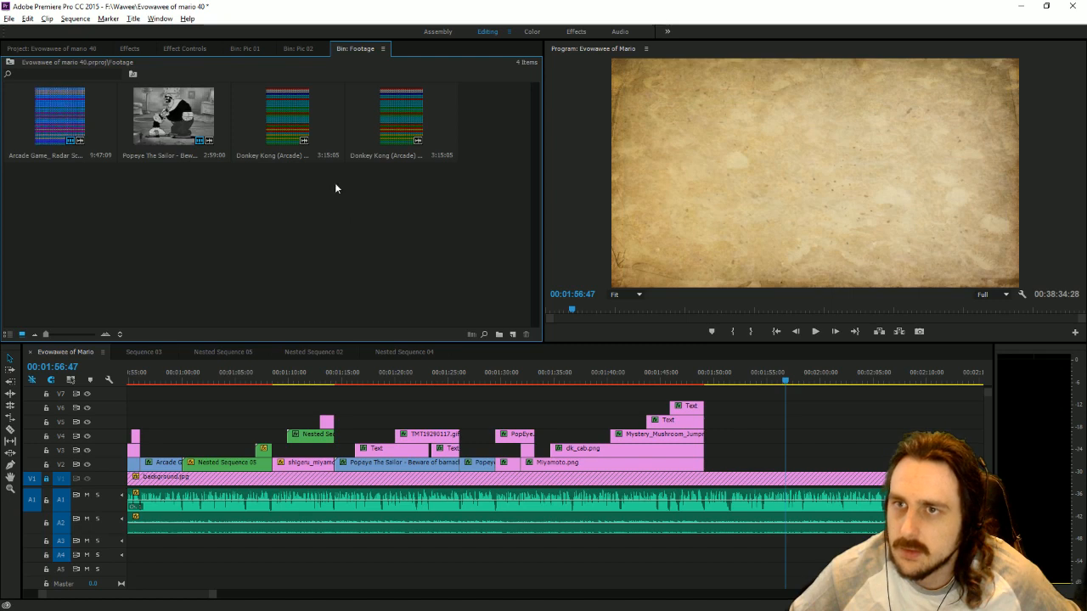
{"action": "left_click", "coordinate": [405, 116]}
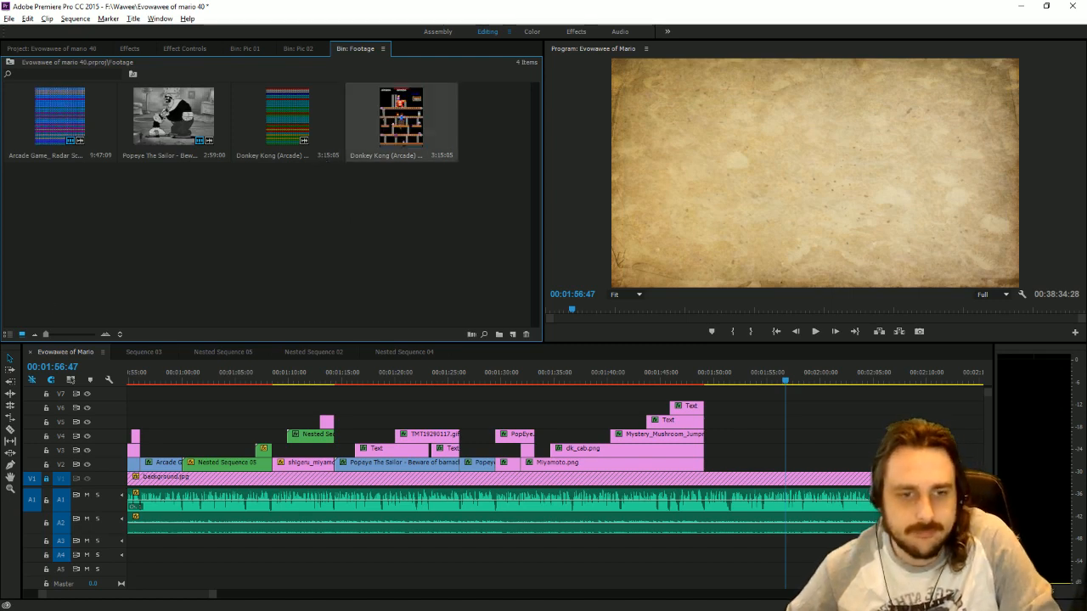
{"action": "key", "text": "Delete"}
Locate the downloaded Donkey Kong (Original) Full Playthrough video through YTD Video Downloader and import it into the Footage bin.
{"action": "key", "text": "alt+Tab"}
{"action": "left_click", "coordinate": [467, 374]}
{"action": "right_click", "coordinate": [466, 377]}
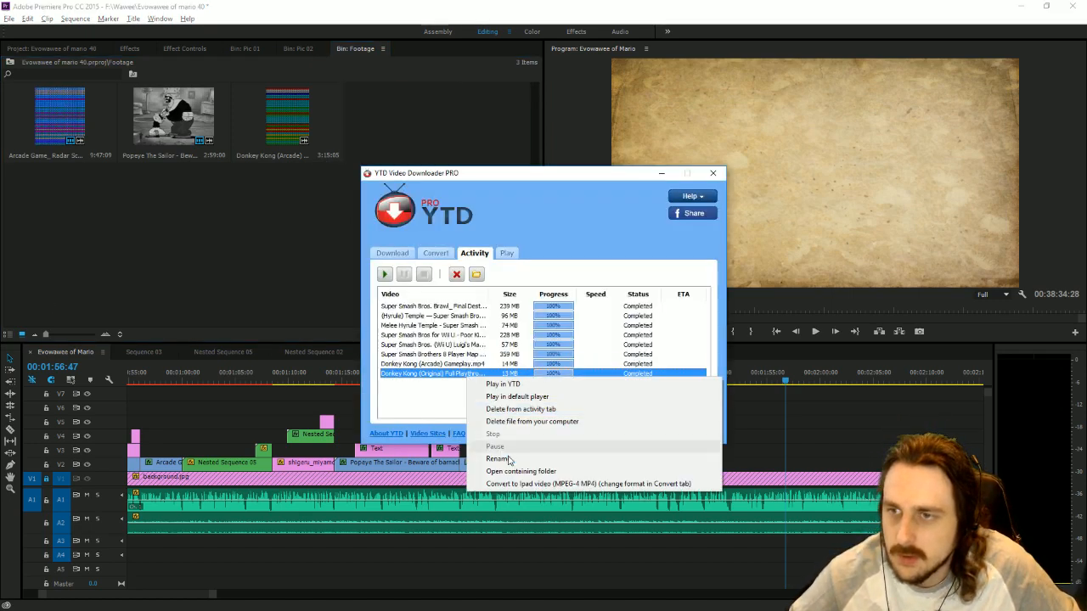
{"action": "left_click", "coordinate": [515, 472]}
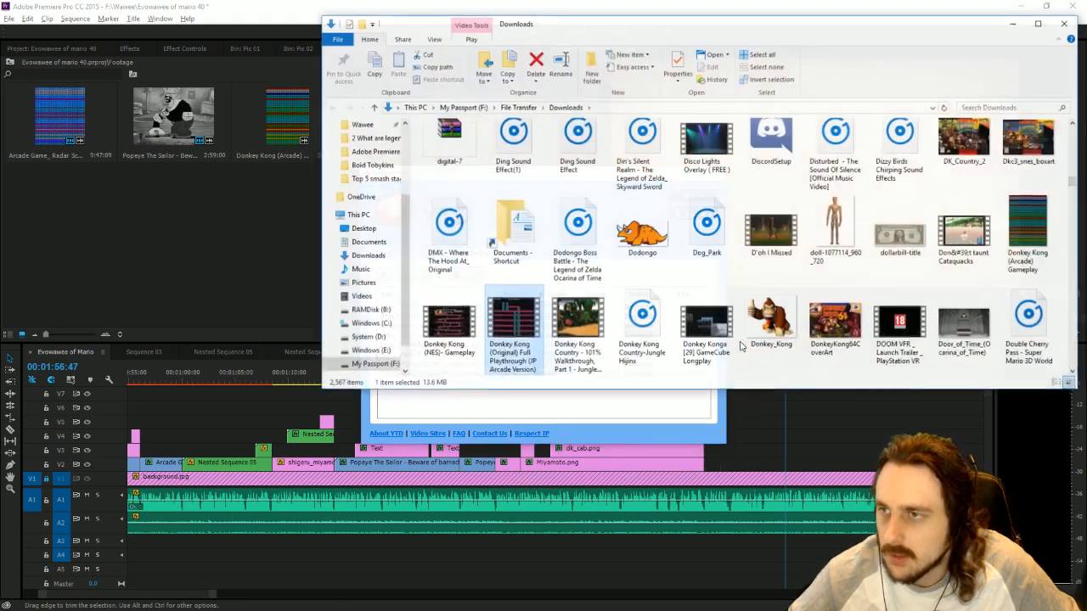
{"action": "left_click_drag", "start_coordinate": [218, 263], "coordinate": [175, 255]}
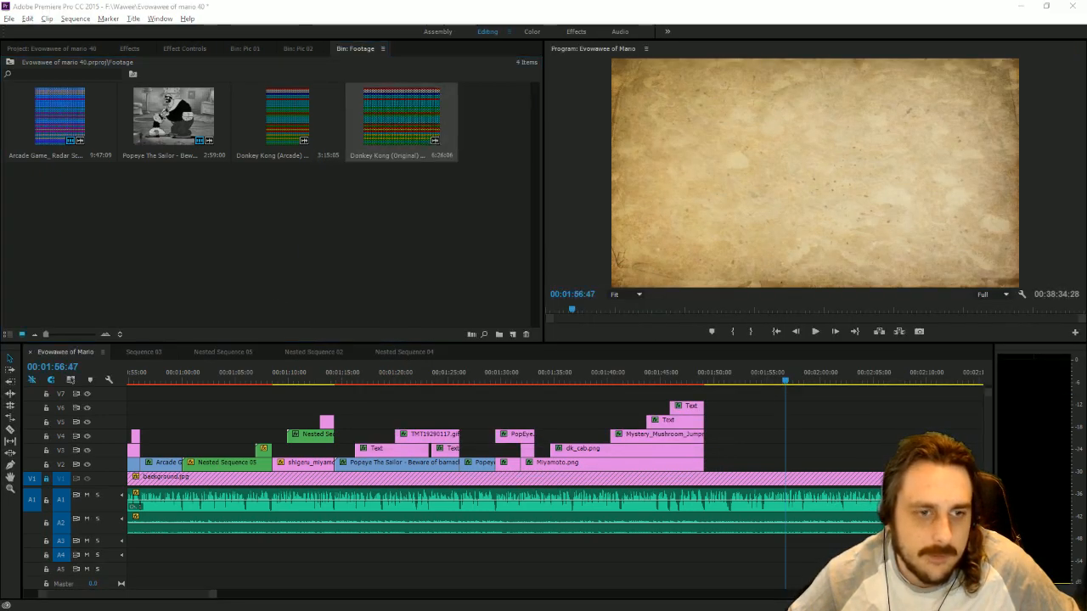
Pause the Donkey Kong playthrough on YouTube and close the browser window.
{"action": "key", "text": "alt+Tab"}
{"action": "left_click", "coordinate": [459, 251]}
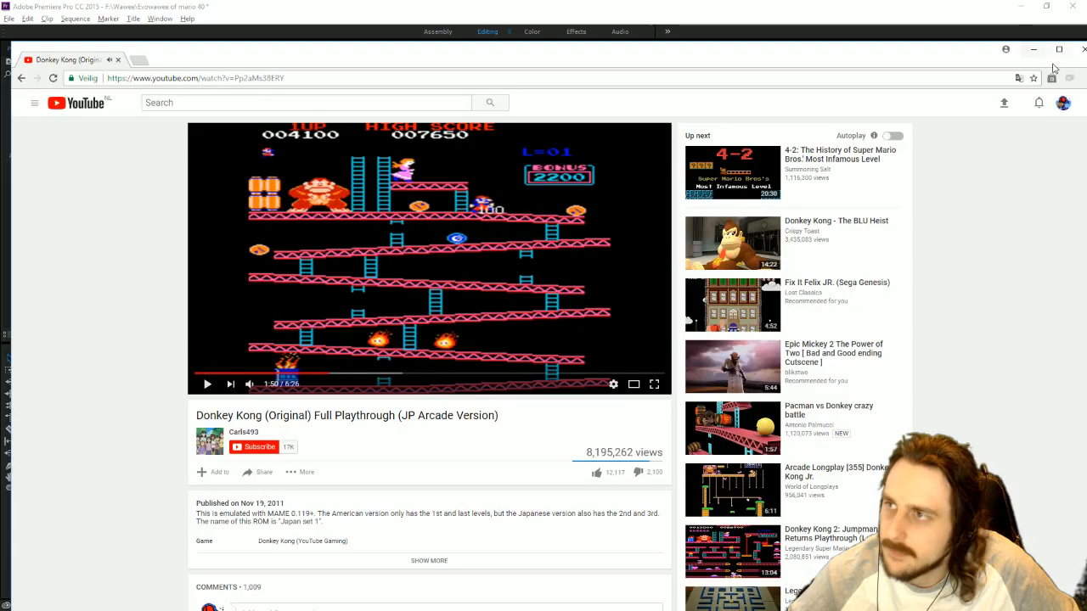
{"action": "left_click", "coordinate": [1082, 49]}
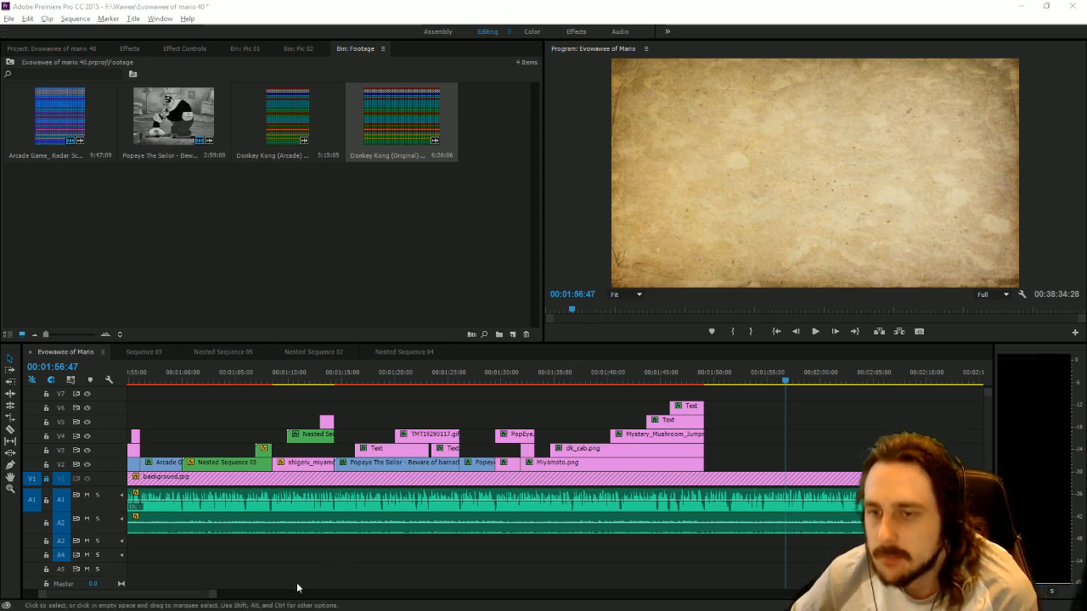
Play the Evowawee of Mario sequence from 00:00:24:40 to review the arcade section, skipping ahead to the Miyamoto money shot.
{"action": "left_click_drag", "start_coordinate": [213, 600], "coordinate": [484, 595]}
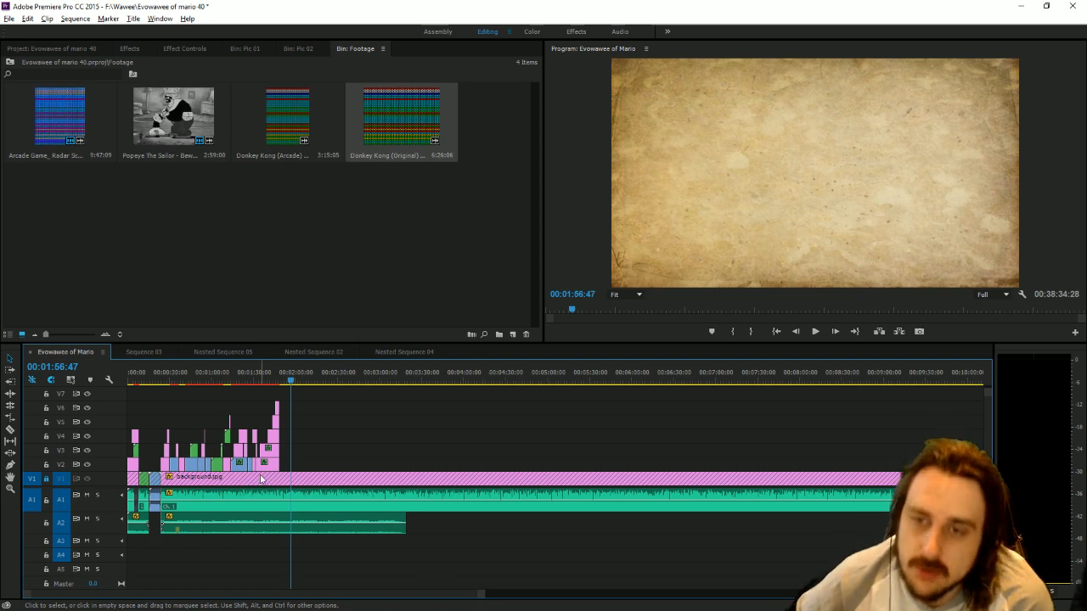
{"action": "left_click", "coordinate": [162, 377]}
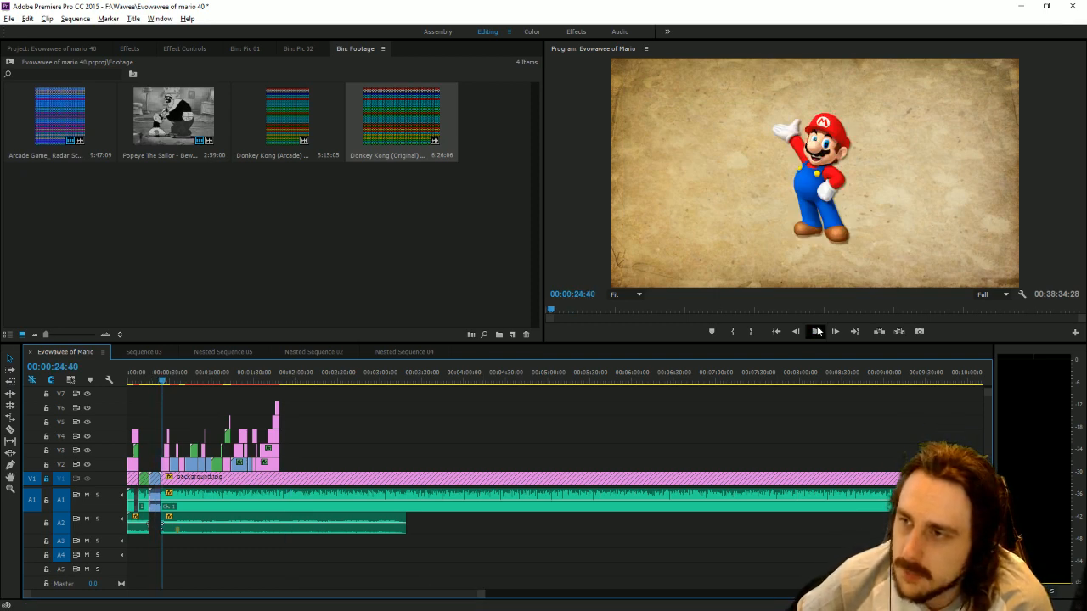
{"action": "left_click", "coordinate": [817, 331]}
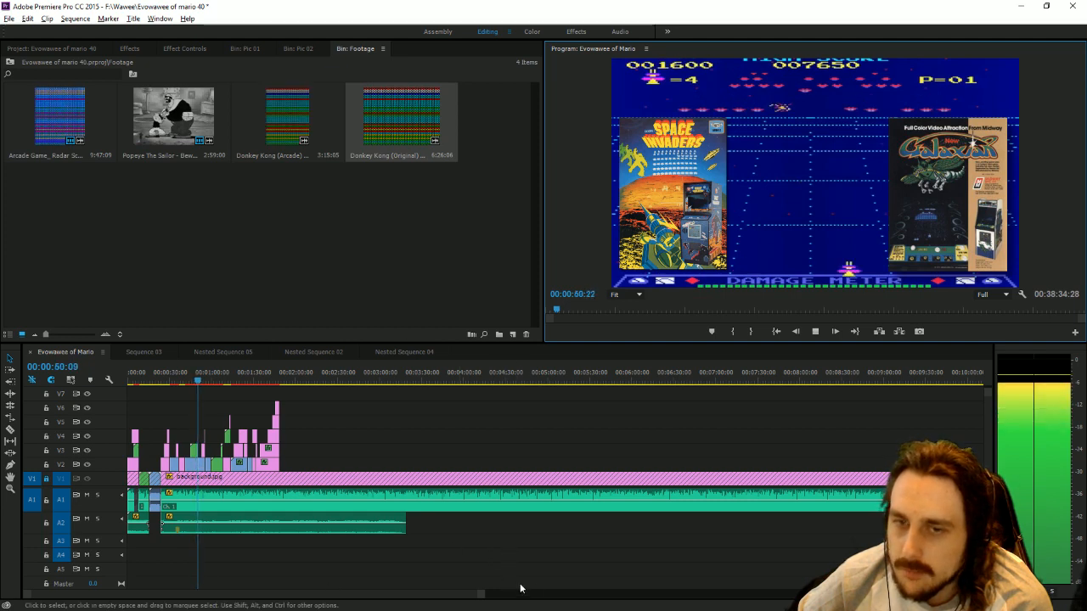
{"action": "left_click_drag", "start_coordinate": [481, 594], "coordinate": [430, 590]}
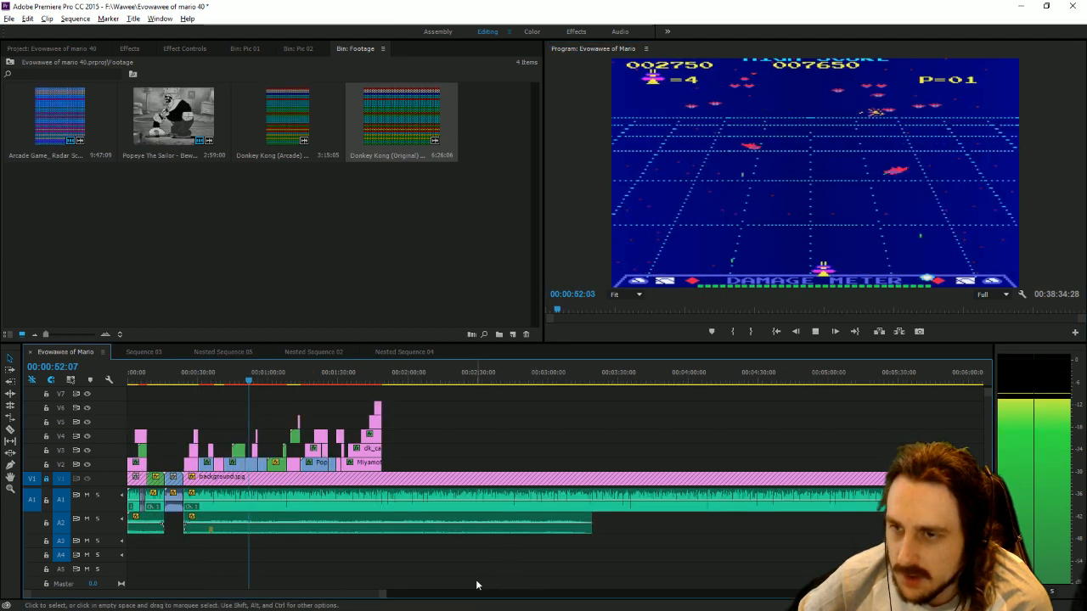
{"action": "left_click", "coordinate": [293, 373]}
{"action": "key", "text": "space"}
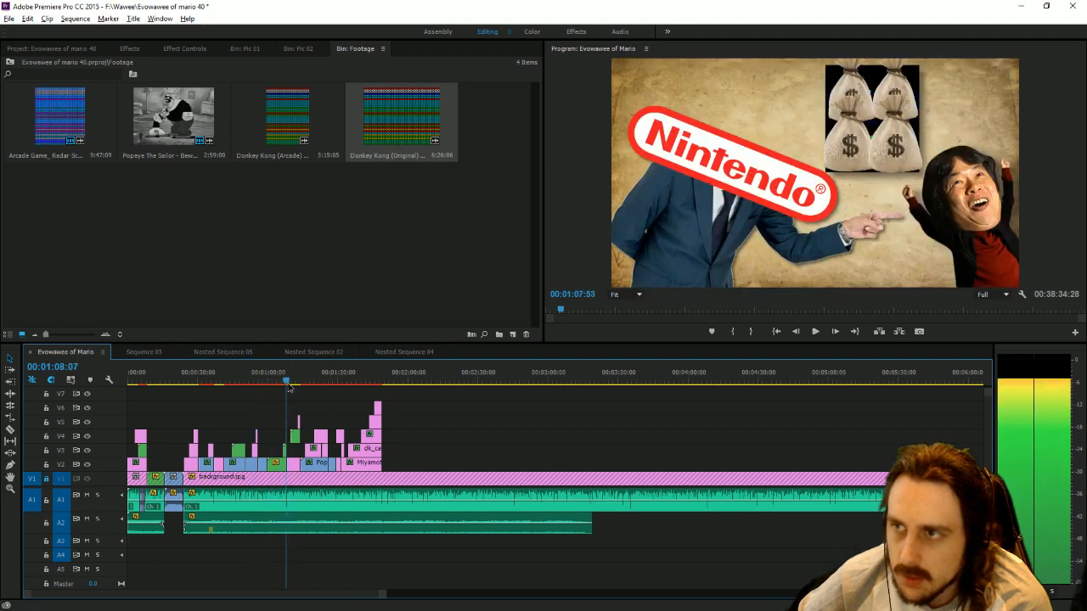
Replay the Nintendo and Miyamoto shot from about 00:01:00 to check how the Radar Scope image appears.
{"action": "left_click_drag", "start_coordinate": [296, 391], "coordinate": [270, 395]}
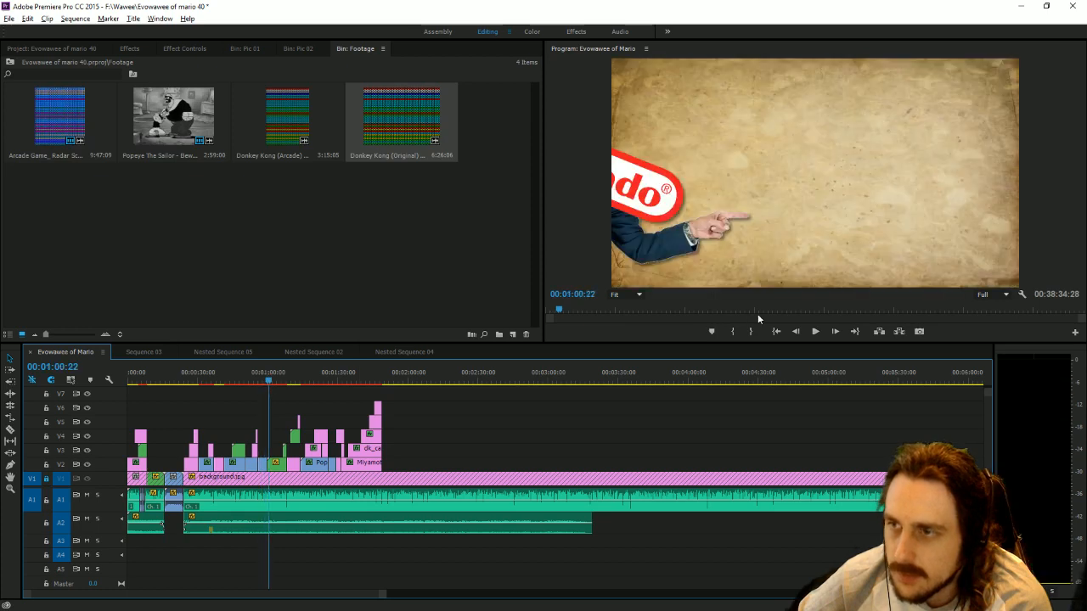
{"action": "left_click", "coordinate": [816, 332]}
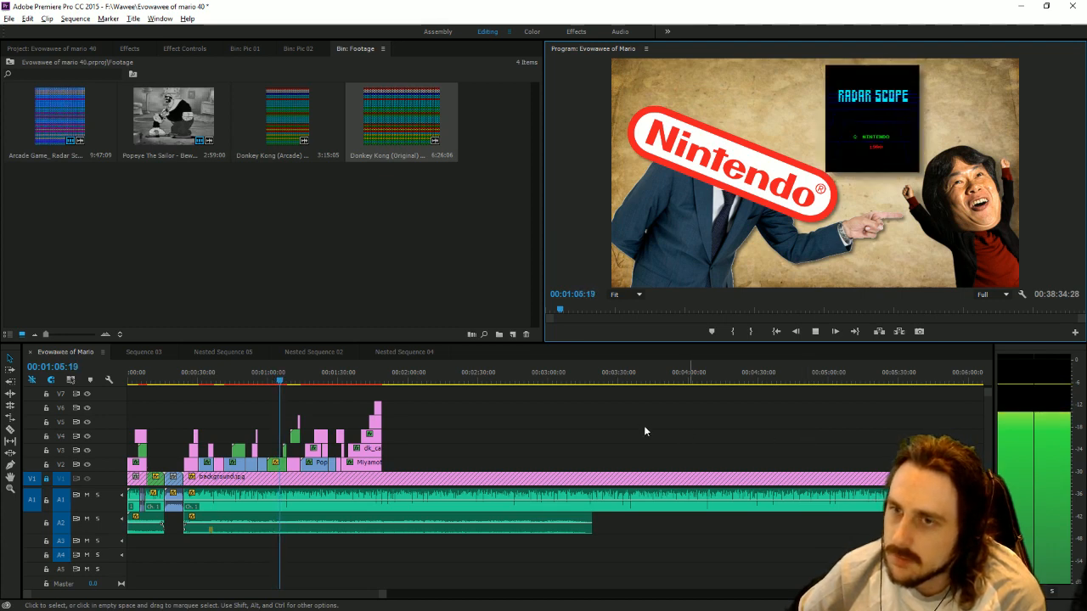
{"action": "left_click_drag", "start_coordinate": [279, 379], "coordinate": [273, 380]}
{"action": "key", "text": "space"}
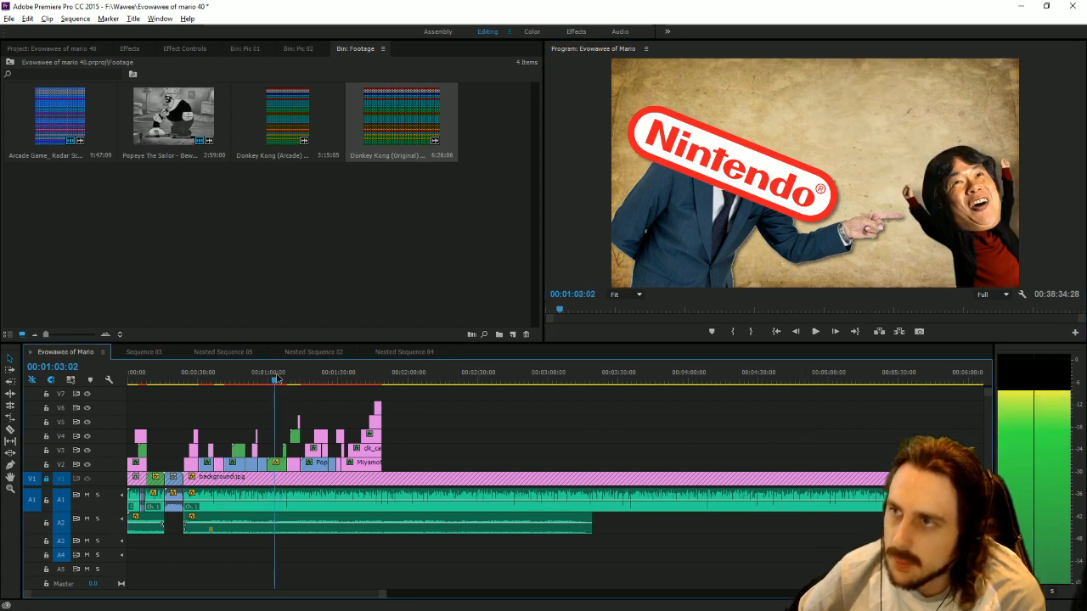
{"action": "key", "text": "space"}
{"action": "left_click", "coordinate": [811, 334]}
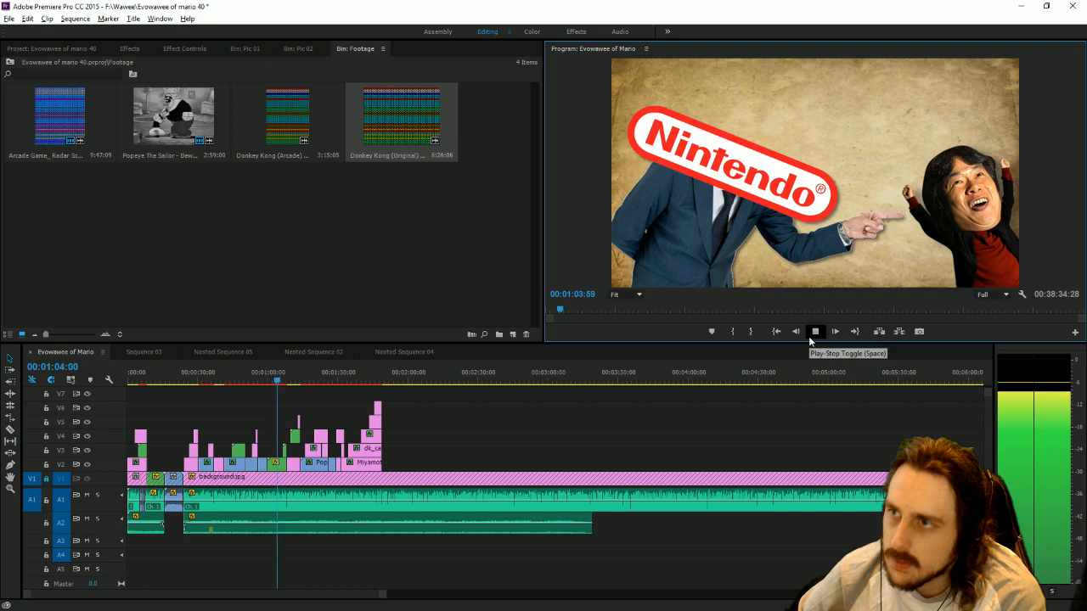
{"action": "left_click", "coordinate": [814, 332]}
In Nested Sequence 05, reduce the starting scale of 1181242155239.png at its first keyframe, return to the main sequence and save the project.
{"action": "double_click", "coordinate": [255, 472]}
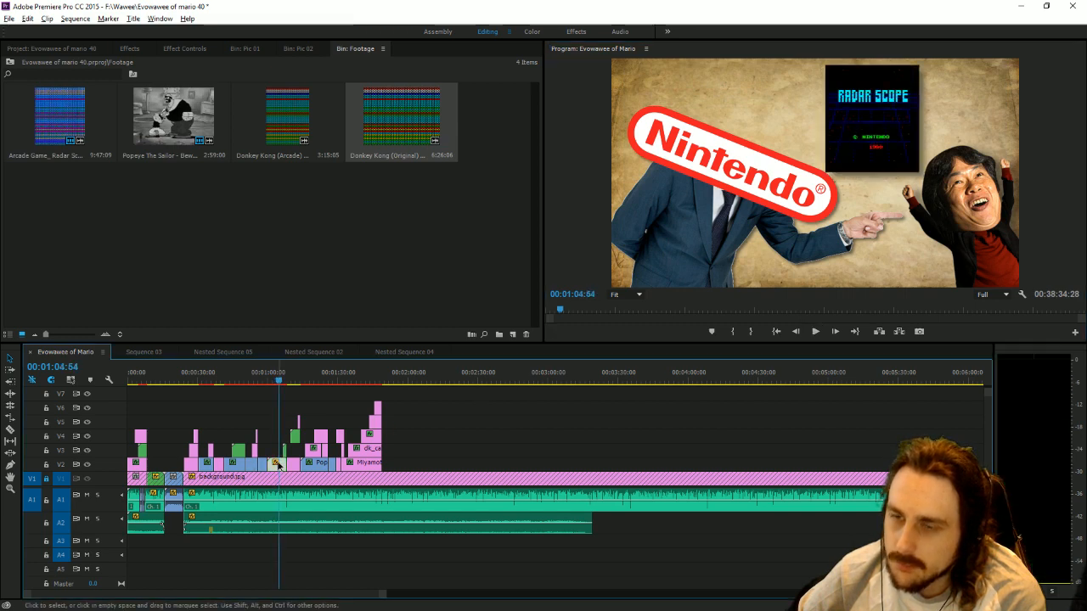
{"action": "left_click", "coordinate": [209, 436]}
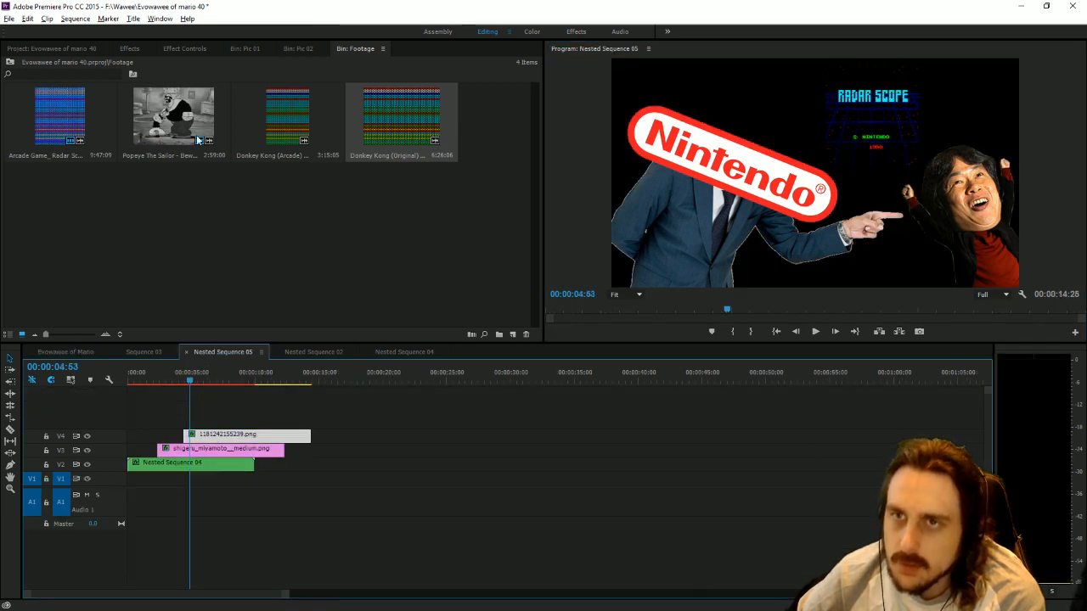
{"action": "left_click", "coordinate": [183, 48]}
{"action": "left_click_drag", "start_coordinate": [427, 79], "coordinate": [369, 86]}
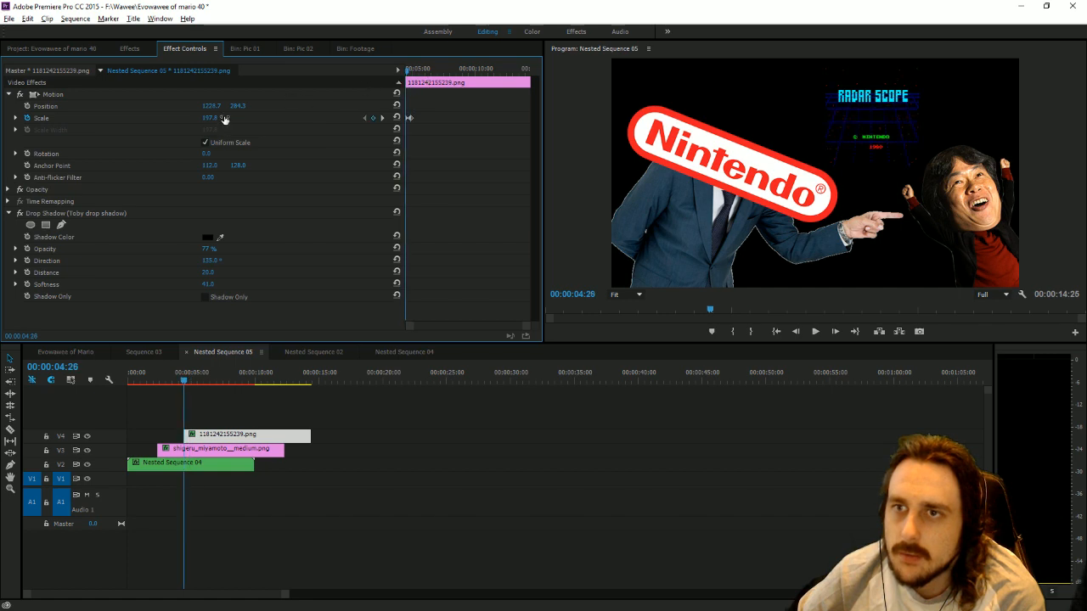
{"action": "left_click_drag", "start_coordinate": [225, 119], "coordinate": [127, 119]}
{"action": "left_click", "coordinate": [65, 351]}
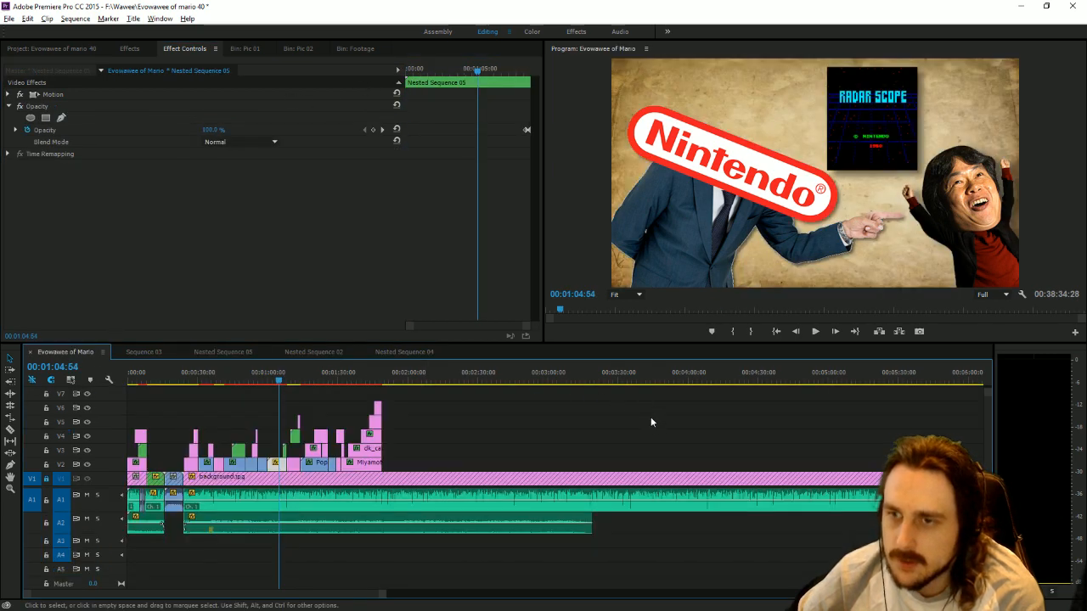
{"action": "key", "text": "ctrl+s"}
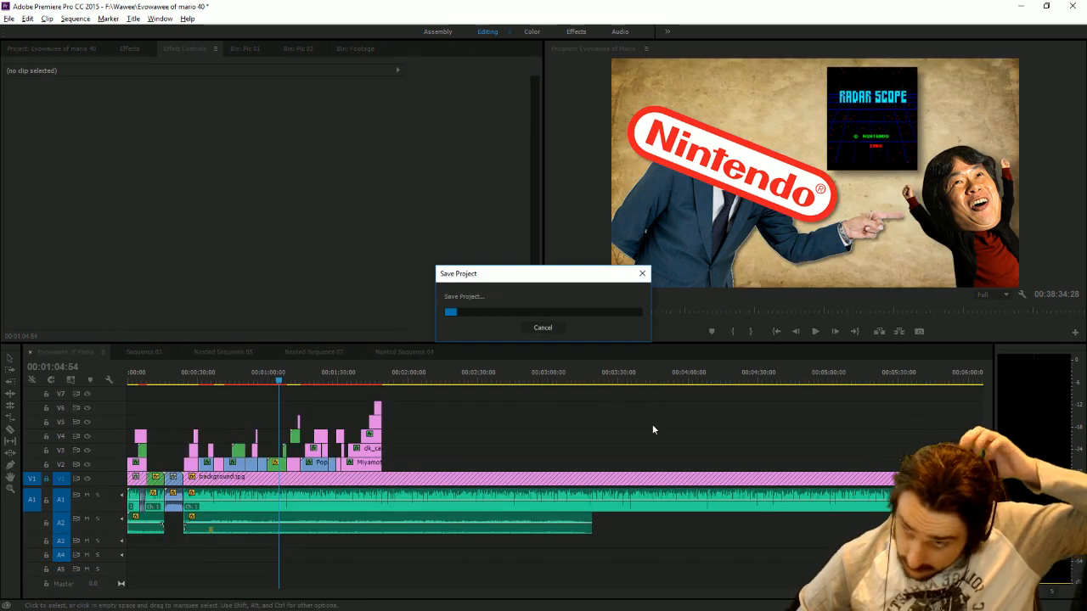
Play the main sequence onward and review the Popeye and Miyamoto shots up to the start of dk_cab.png.
{"action": "left_click", "coordinate": [814, 332]}
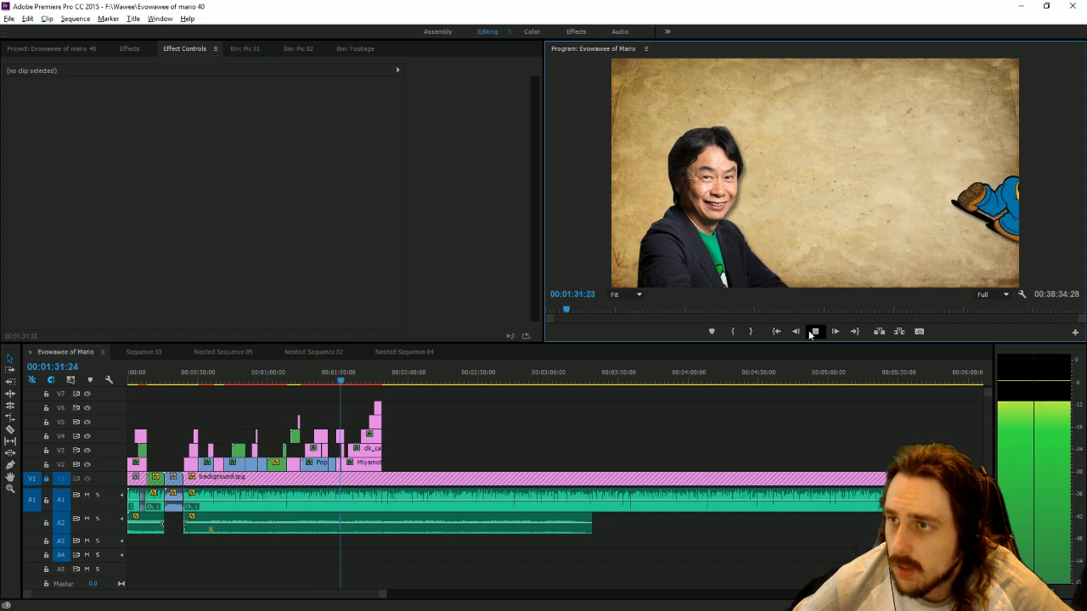
{"action": "left_click", "coordinate": [812, 332]}
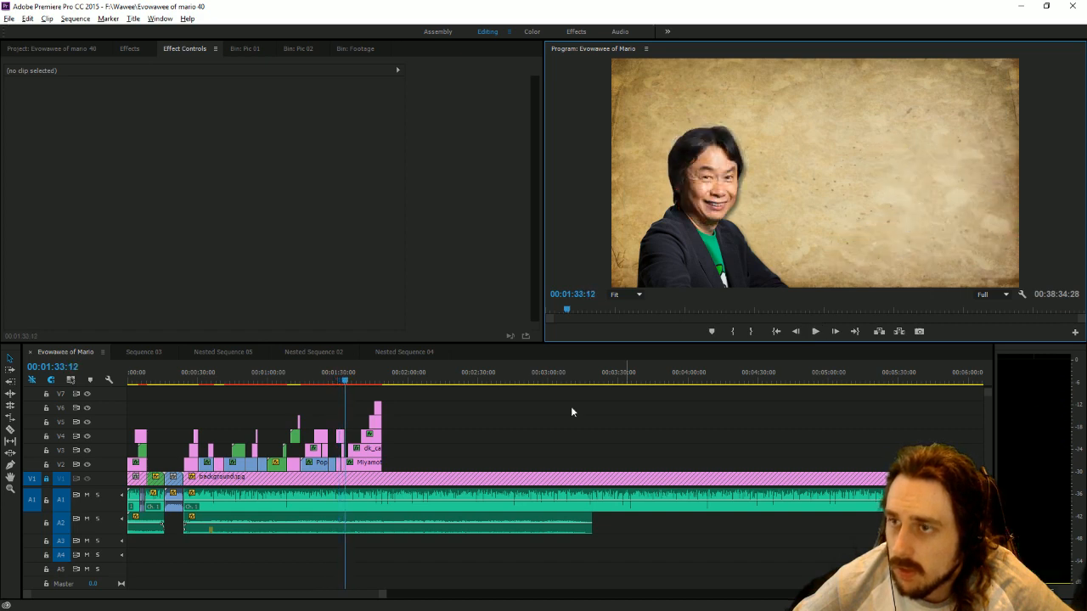
{"action": "left_click_drag", "start_coordinate": [384, 593], "coordinate": [145, 594]}
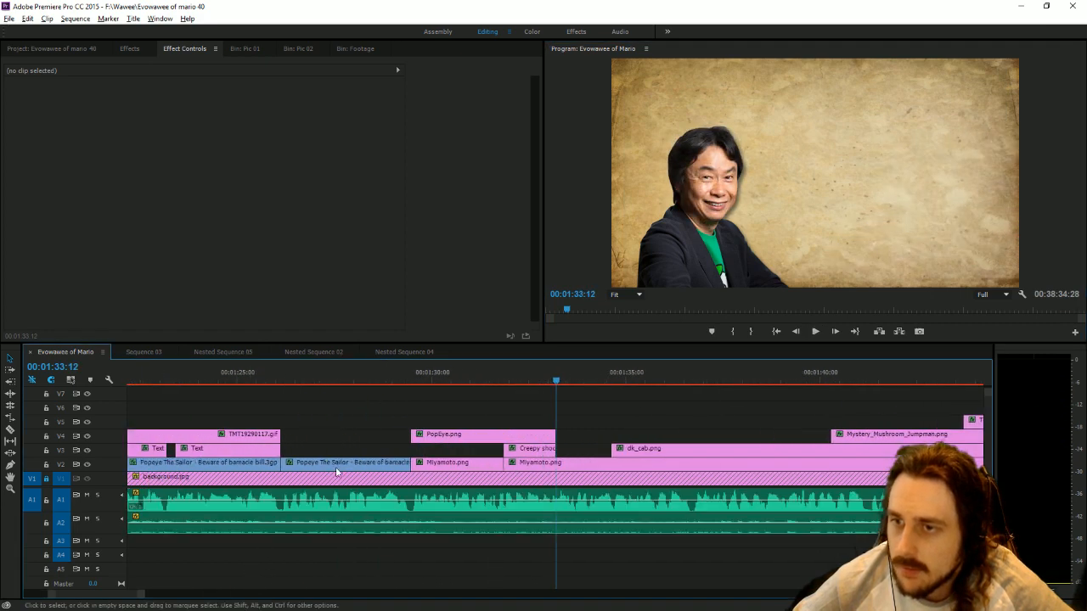
{"action": "left_click", "coordinate": [399, 379]}
{"action": "left_click_drag", "start_coordinate": [399, 379], "coordinate": [559, 450]}
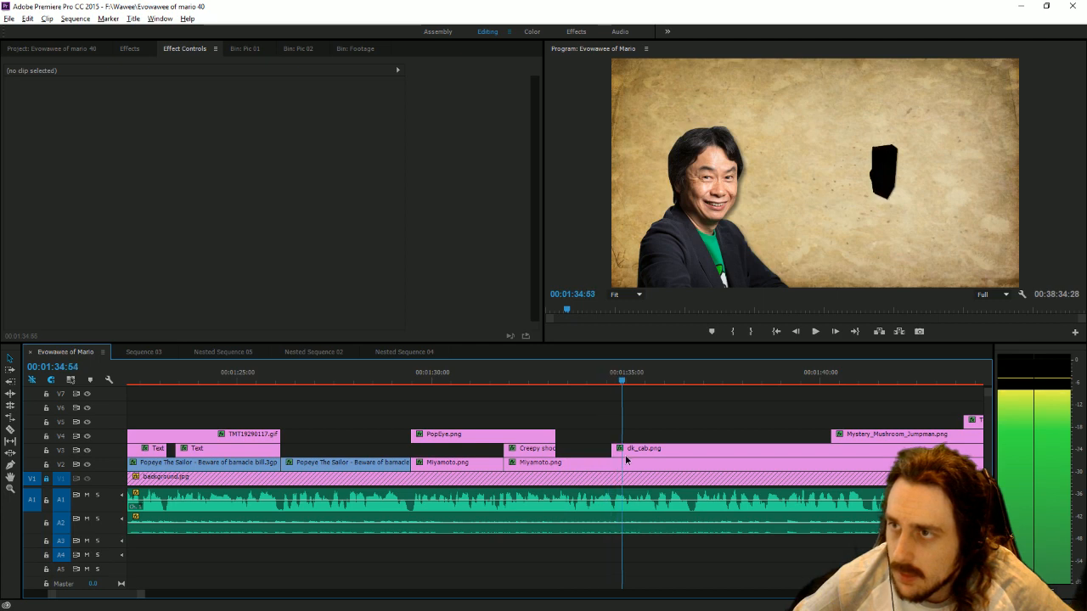
Nest PopEye.png together with the Miyamoto.png clip beneath its start, keeping the default nest name.
{"action": "left_click_drag", "start_coordinate": [626, 459], "coordinate": [413, 429]}
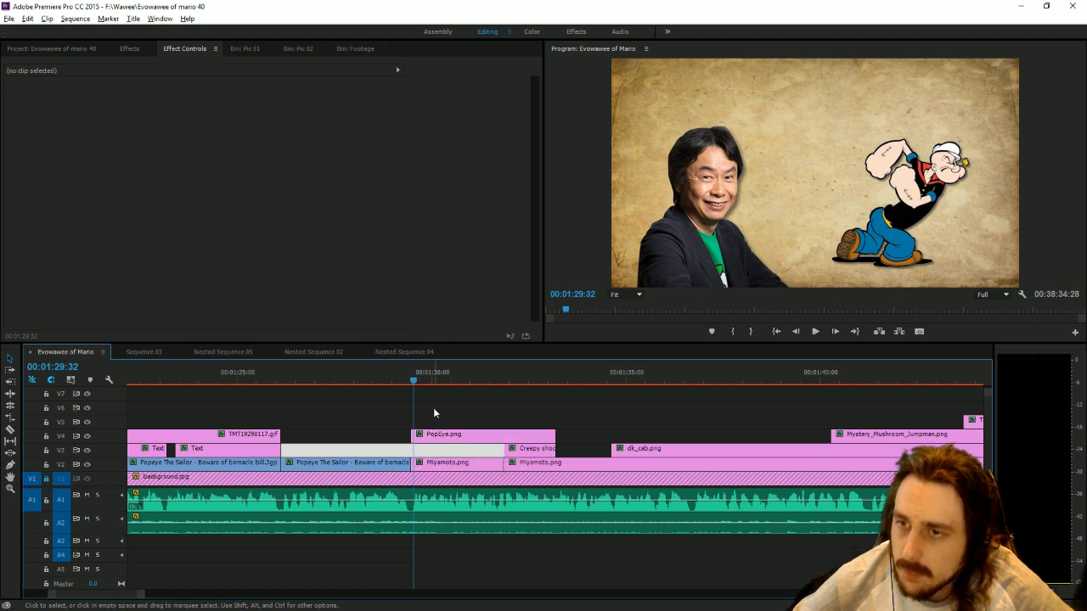
{"action": "left_click", "coordinate": [432, 437]}
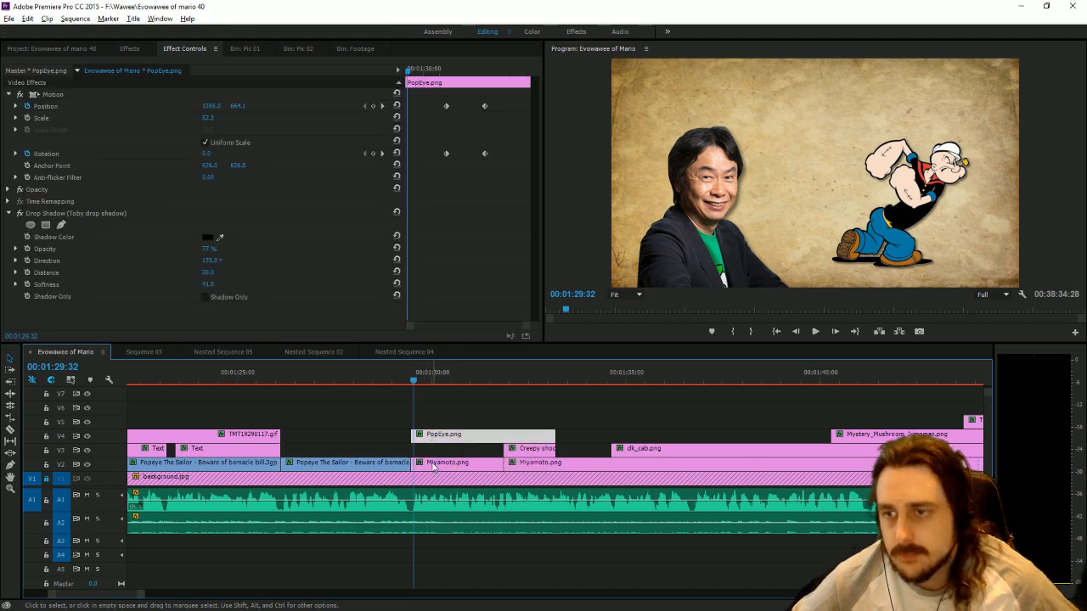
{"action": "left_click", "coordinate": [434, 467], "text": "shift"}
{"action": "right_click", "coordinate": [434, 467]}
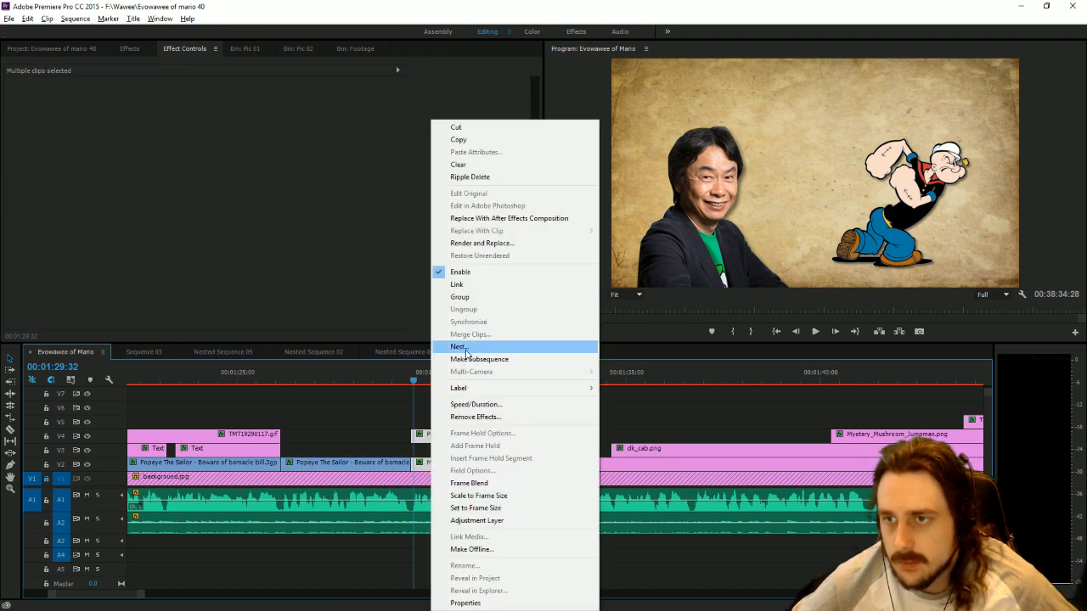
{"action": "left_click", "coordinate": [466, 354]}
{"action": "left_click", "coordinate": [509, 320]}
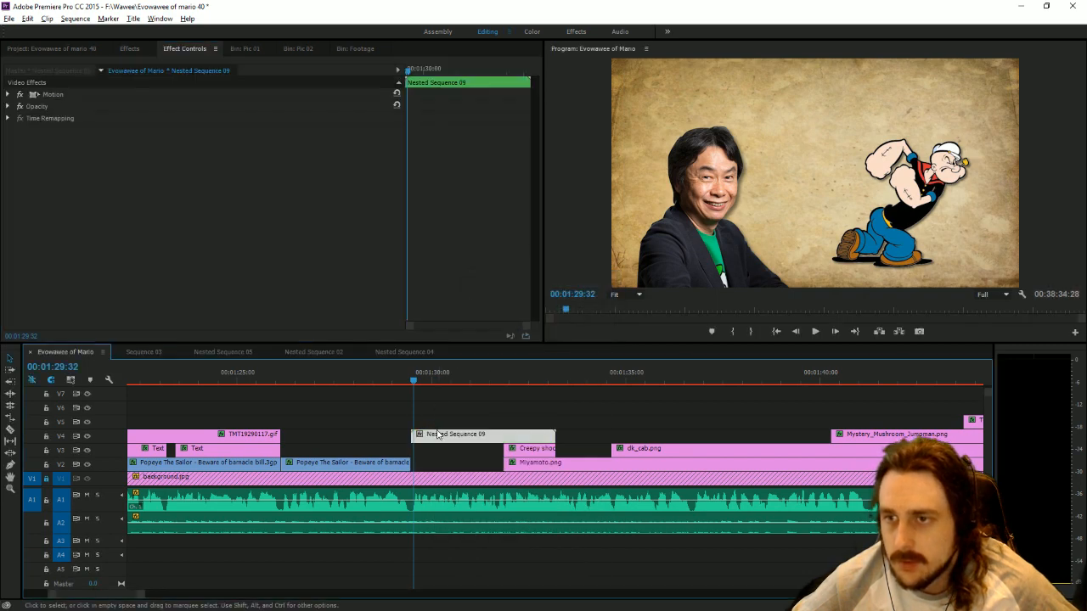
Fade in the new nested sequence with opacity keyframes from 0% at its start to 100% at about 00:01:29:43, and preview it.
{"action": "left_click_drag", "start_coordinate": [423, 70], "coordinate": [388, 73]}
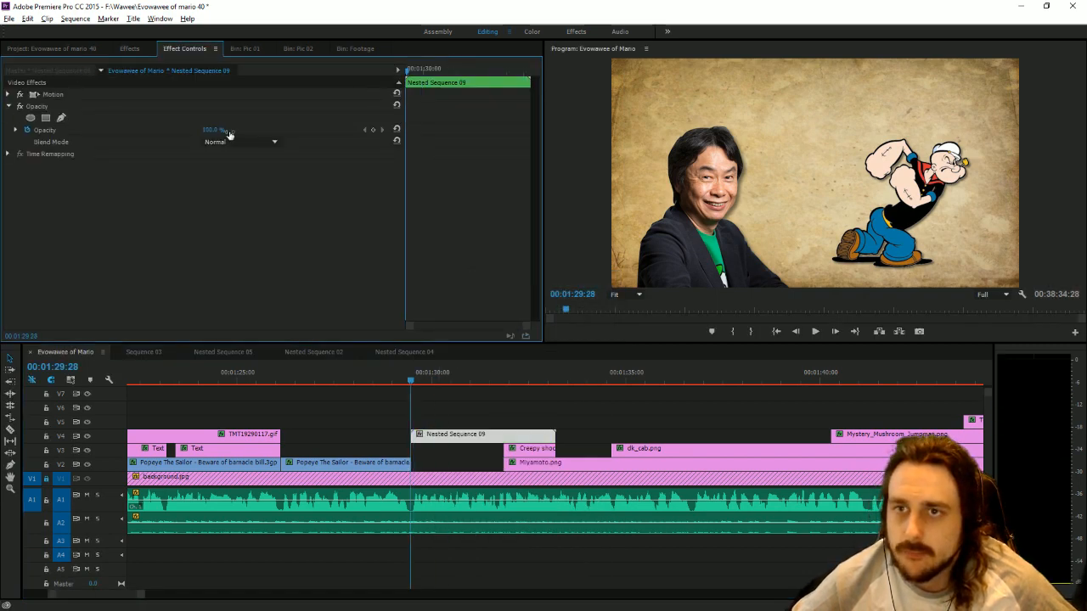
{"action": "key", "text": "space"}
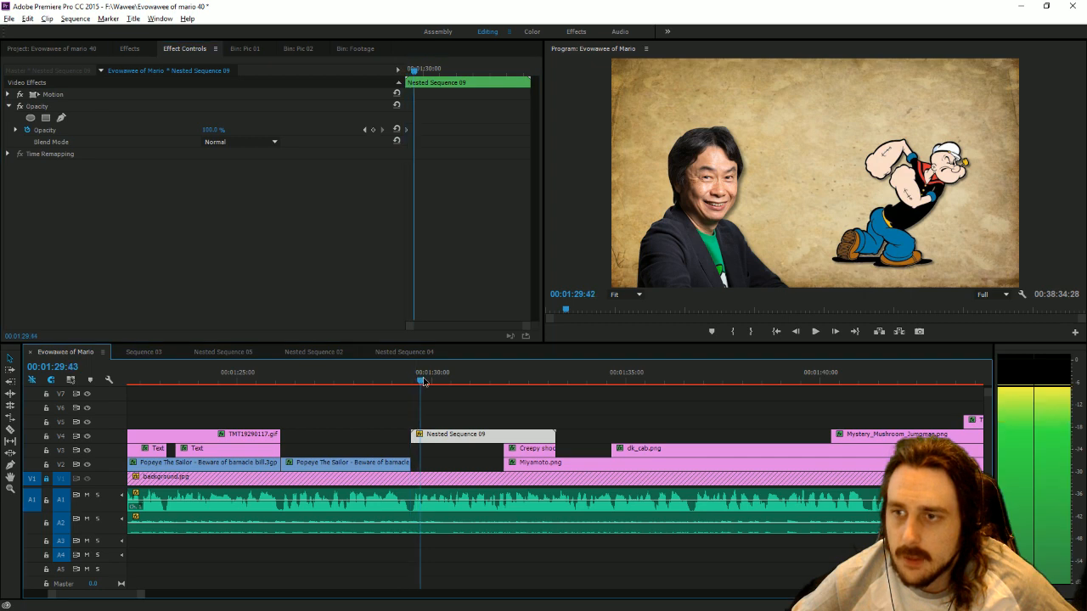
{"action": "left_click", "coordinate": [373, 130]}
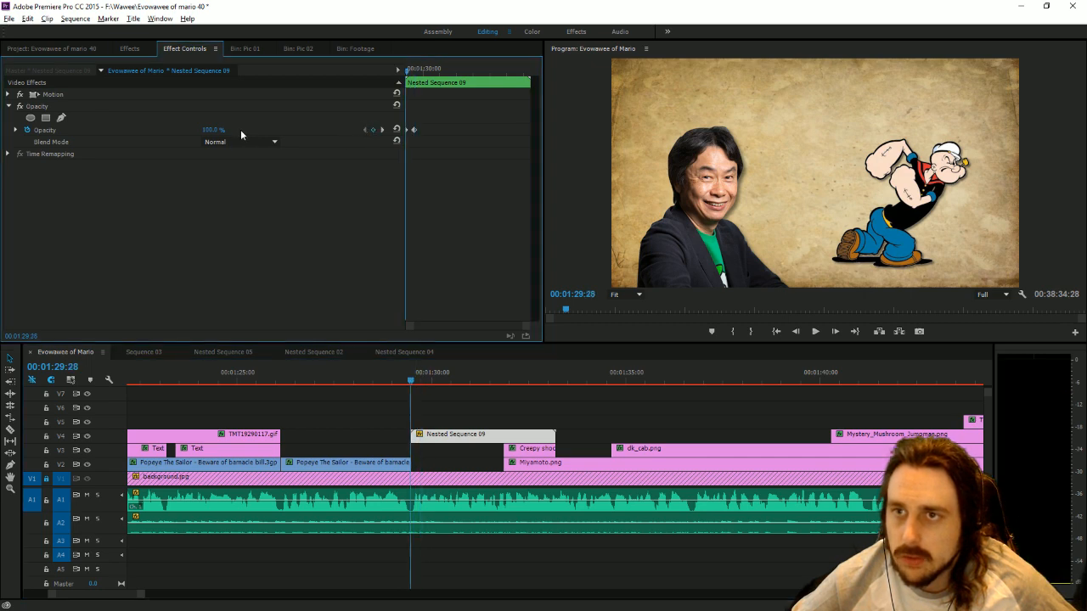
{"action": "left_click_drag", "start_coordinate": [212, 130], "coordinate": [140, 130]}
{"action": "left_click", "coordinate": [812, 341]}
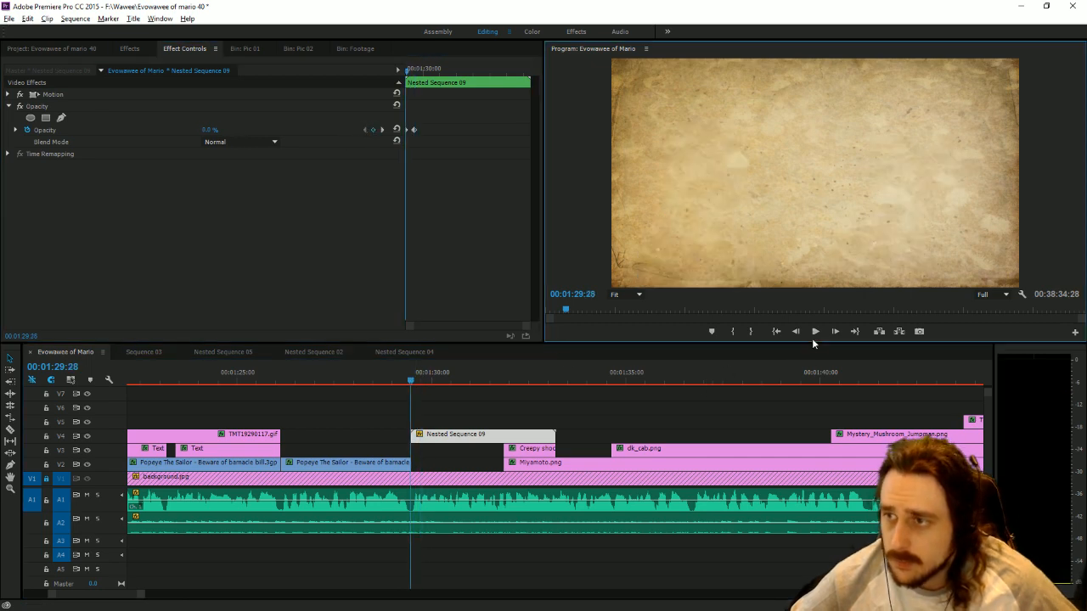
{"action": "left_click", "coordinate": [813, 335]}
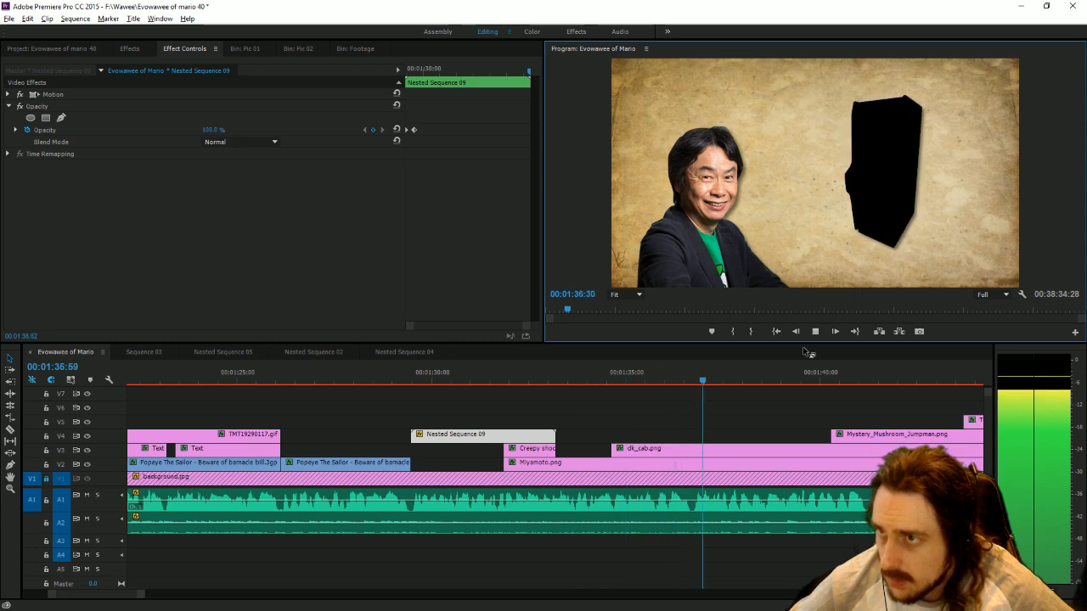
Save the project and set the playhead at the end of the last Text clips, at 00:01:49:14.
{"action": "left_click_drag", "start_coordinate": [811, 379], "coordinate": [1039, 377]}
{"action": "left_click", "coordinate": [920, 409]}
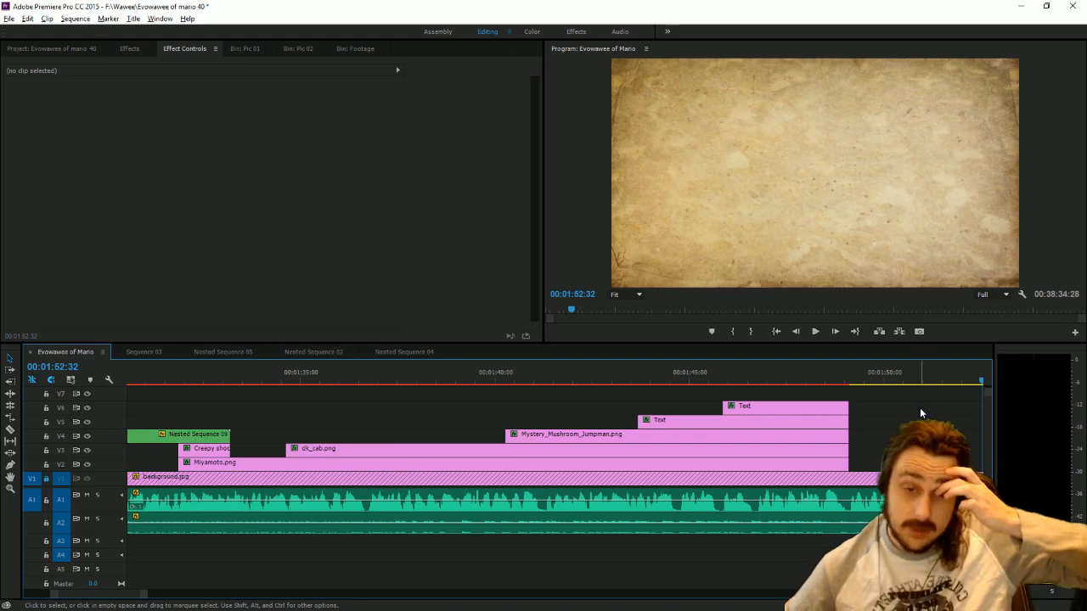
{"action": "key", "text": "ctrl+s"}
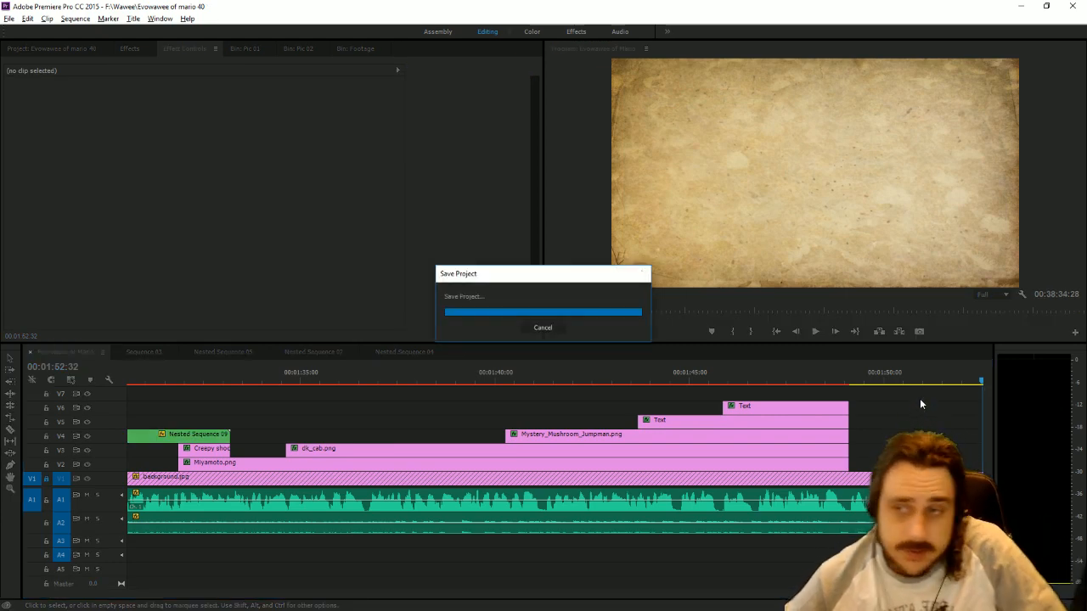
{"action": "left_click_drag", "start_coordinate": [144, 595], "coordinate": [582, 543]}
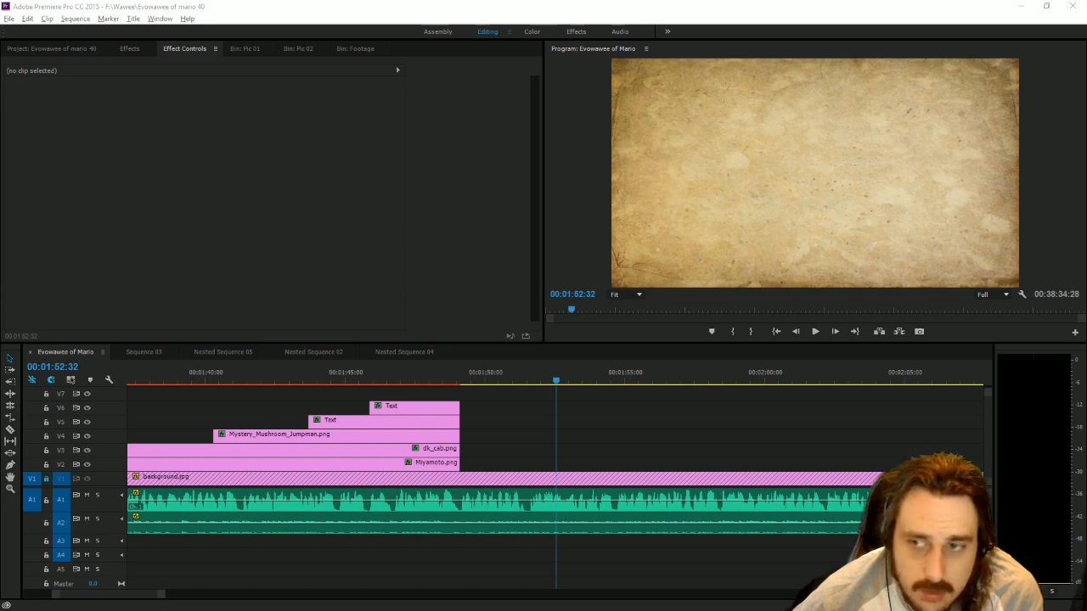
{"action": "left_click", "coordinate": [463, 381]}
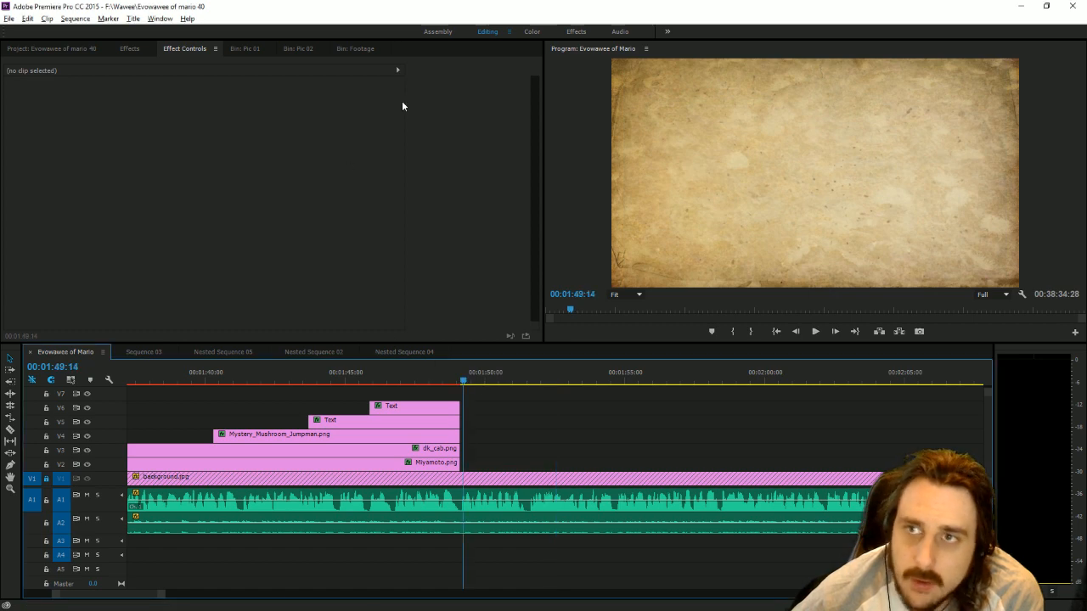
Place the Donkey Kong (Original) footage on V2 beyond the end of background.jpg and enlarge its picture to cover the frame height.
{"action": "left_click", "coordinate": [355, 48]}
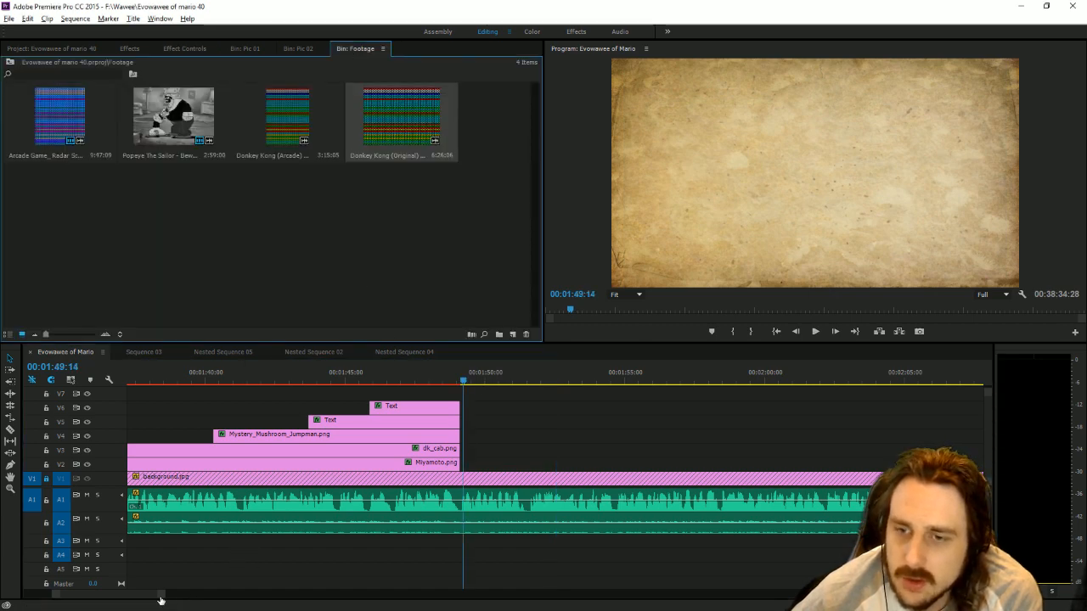
{"action": "left_click_drag", "start_coordinate": [161, 598], "coordinate": [1083, 561]}
{"action": "left_click_drag", "start_coordinate": [406, 119], "coordinate": [851, 501]}
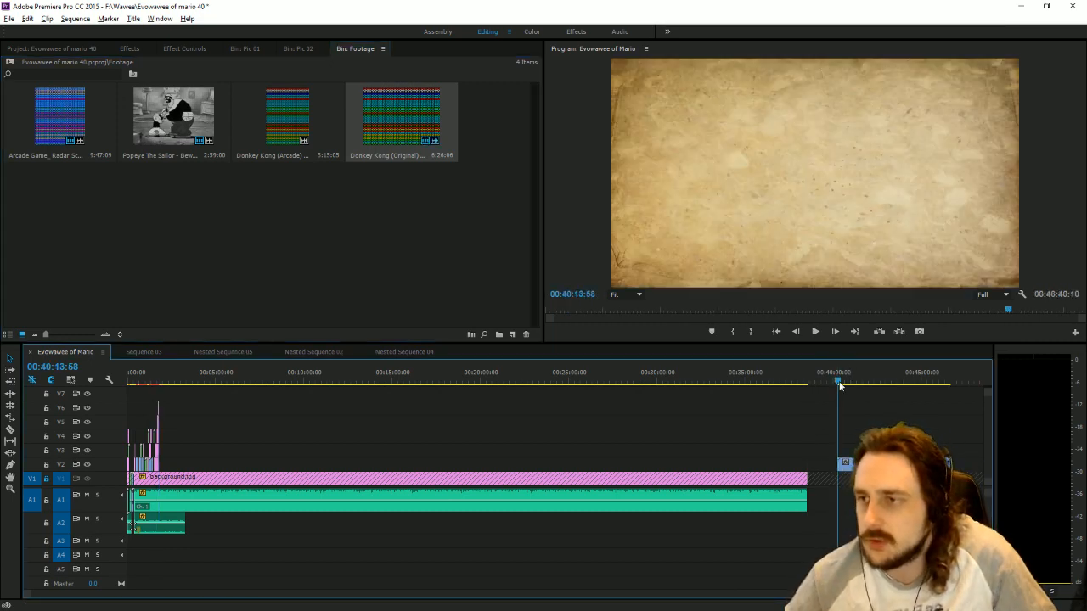
{"action": "left_click_drag", "start_coordinate": [840, 385], "coordinate": [841, 384]}
{"action": "left_click", "coordinate": [812, 181]}
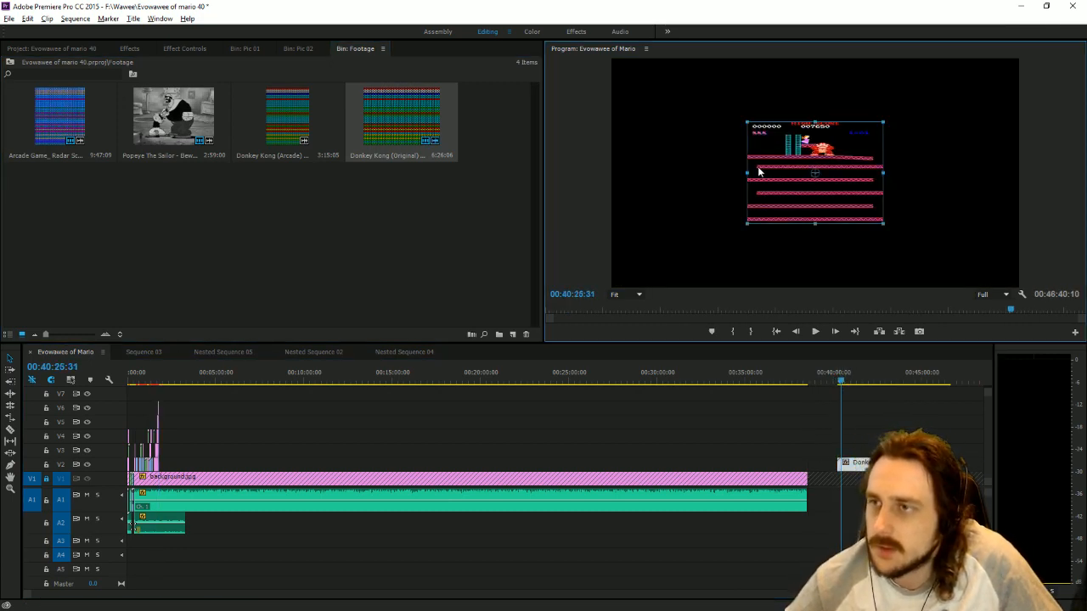
{"action": "left_click_drag", "start_coordinate": [747, 173], "coordinate": [656, 180]}
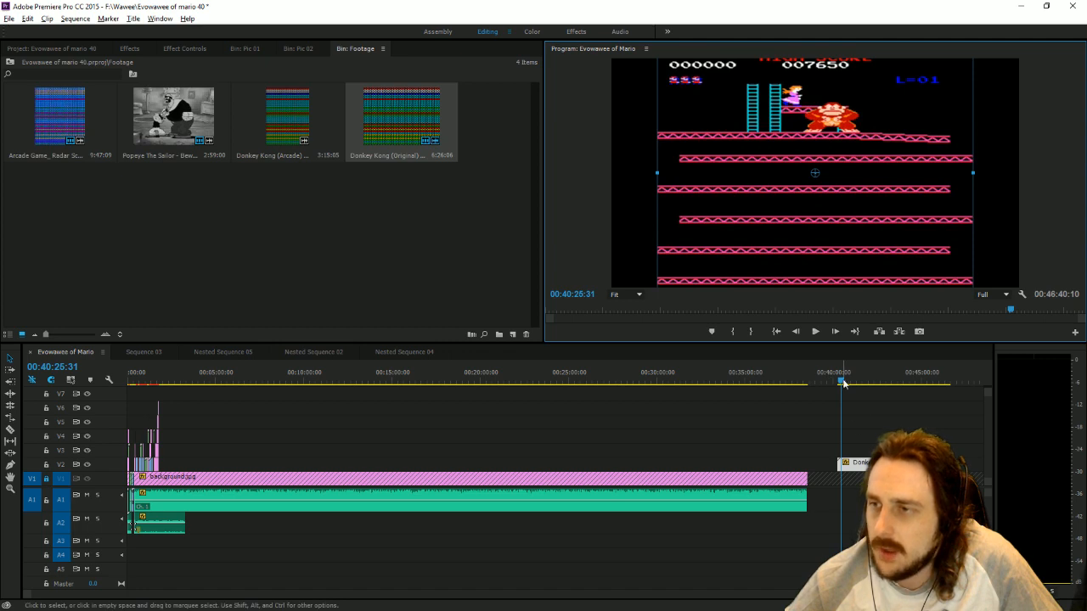
Add a frame hold to the Donkey Kong footage at 00:40:37:04, where Mario stands on the lowest girder.
{"action": "left_click_drag", "start_coordinate": [838, 379], "coordinate": [844, 382]}
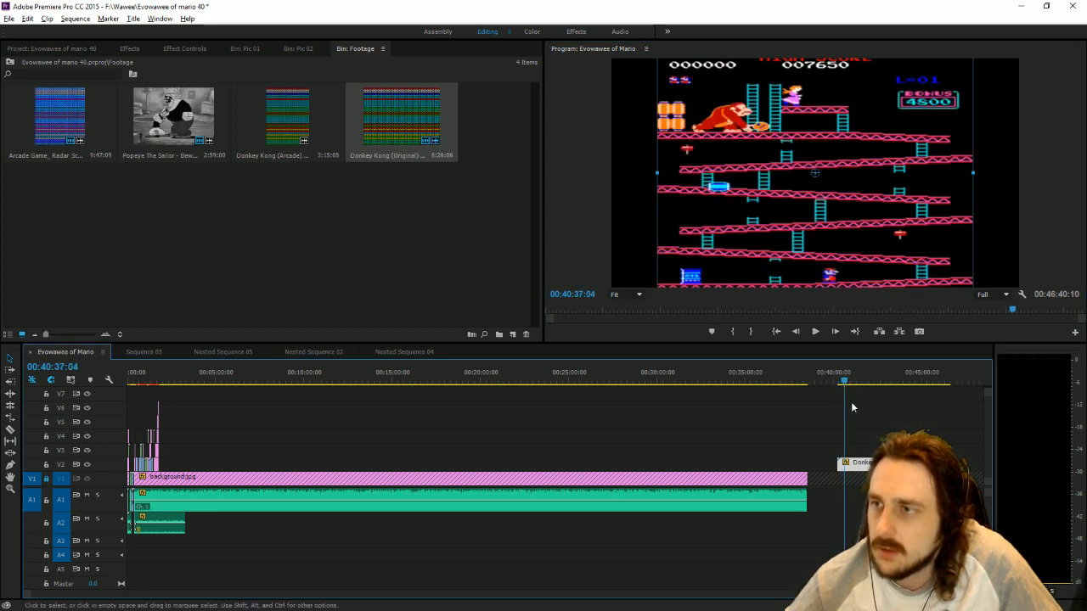
{"action": "right_click", "coordinate": [867, 465]}
{"action": "left_click", "coordinate": [887, 431]}
Enlarge the held Donkey Kong frame to about 811% and reposition it as a close-up of Mario on the lowest girder.
{"action": "left_click", "coordinate": [848, 162]}
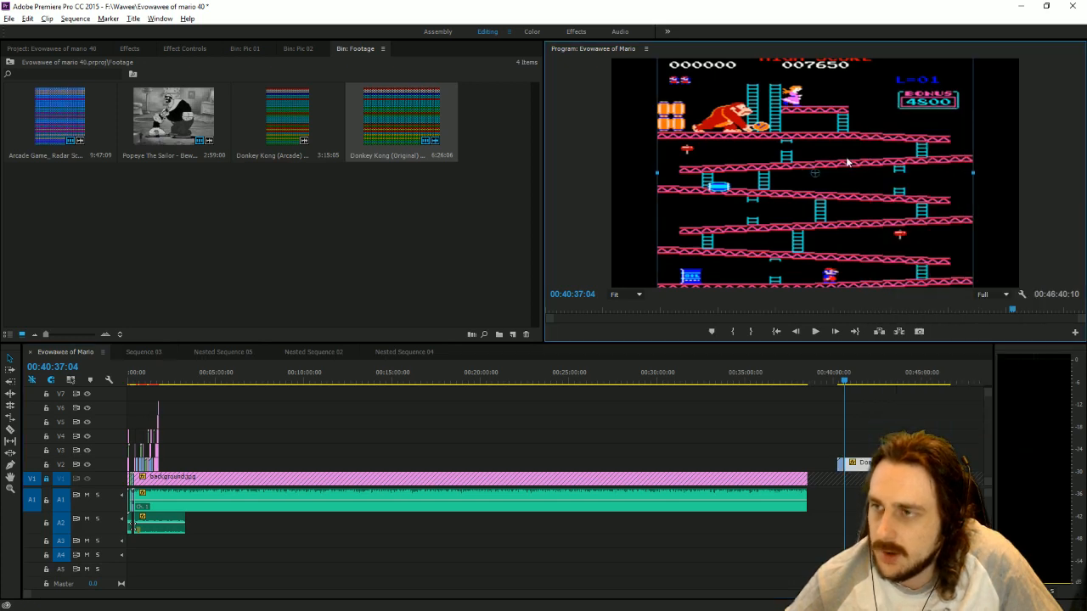
{"action": "left_click_drag", "start_coordinate": [986, 171], "coordinate": [1084, 160]}
{"action": "left_click_drag", "start_coordinate": [760, 110], "coordinate": [840, 212]}
{"action": "left_click_drag", "start_coordinate": [881, 256], "coordinate": [1077, 463]}
{"action": "left_click_drag", "start_coordinate": [744, 212], "coordinate": [818, 190]}
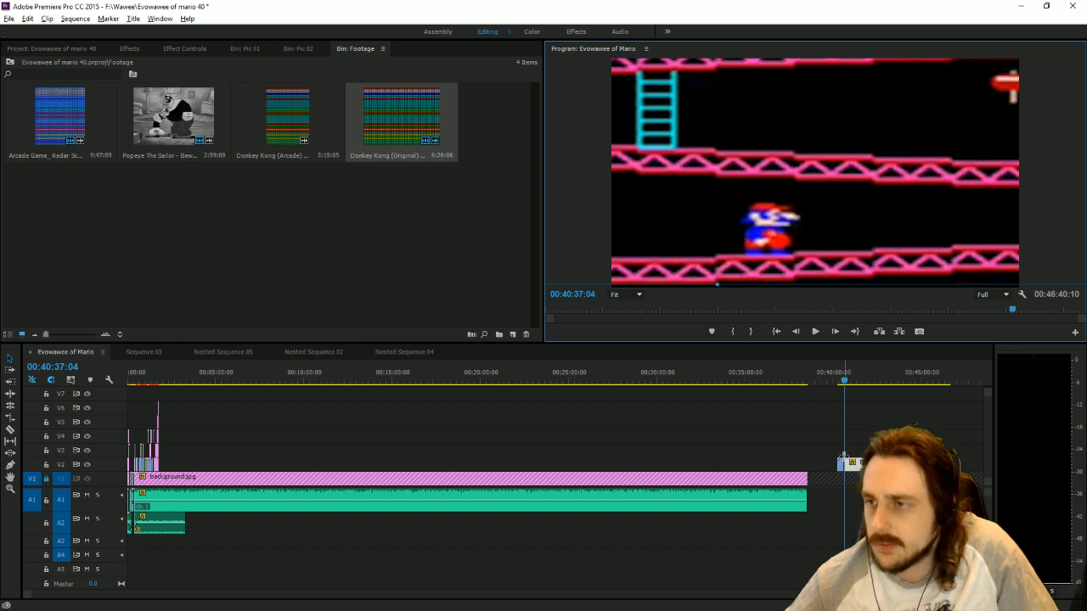
Delete the short footage piece before the frame hold and move the held clip on V2 directly after Miyamoto.png.
{"action": "left_click", "coordinate": [842, 465]}
{"action": "left_click_drag", "start_coordinate": [847, 465], "coordinate": [184, 468]}
Shift the held Donkey Kong picture slightly down and to the right so it covers the frame's lower edge.
{"action": "left_click", "coordinate": [165, 380]}
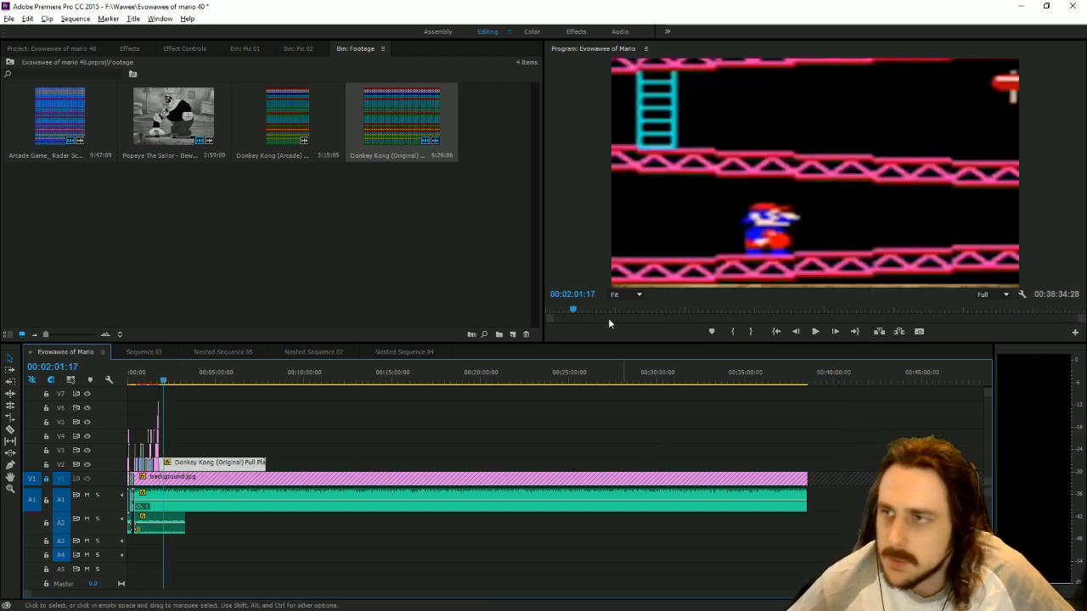
{"action": "left_click", "coordinate": [770, 219]}
{"action": "left_click_drag", "start_coordinate": [821, 220], "coordinate": [830, 230]}
Keyframe the held clip's Position at its start, 00:01:49:07, with the horizontal value at about 1164.
{"action": "left_click_drag", "start_coordinate": [979, 594], "coordinate": [539, 587]}
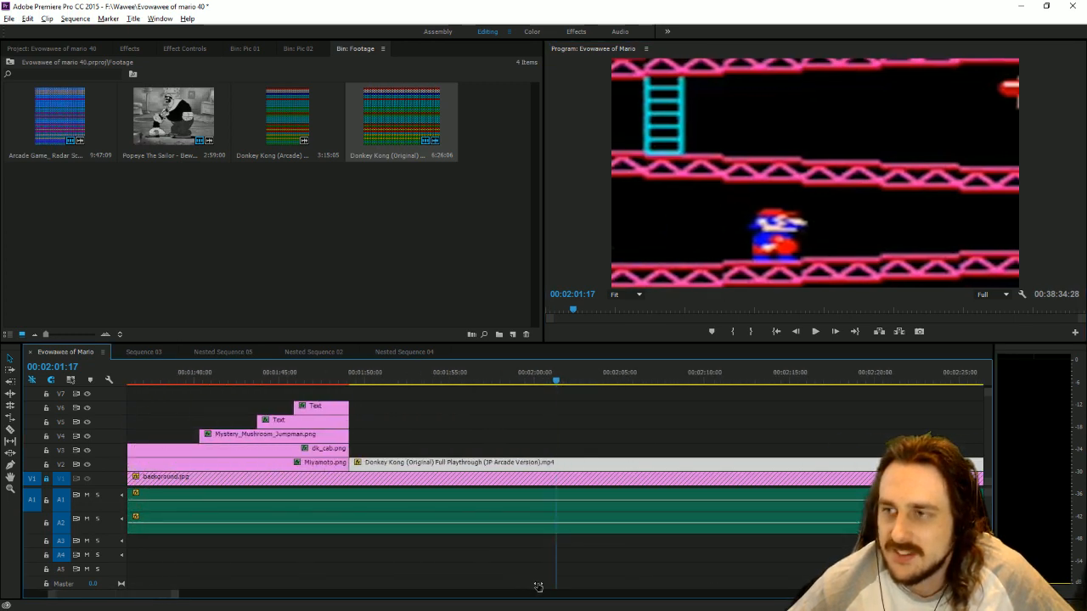
{"action": "left_click", "coordinate": [360, 380]}
{"action": "left_click", "coordinate": [180, 48]}
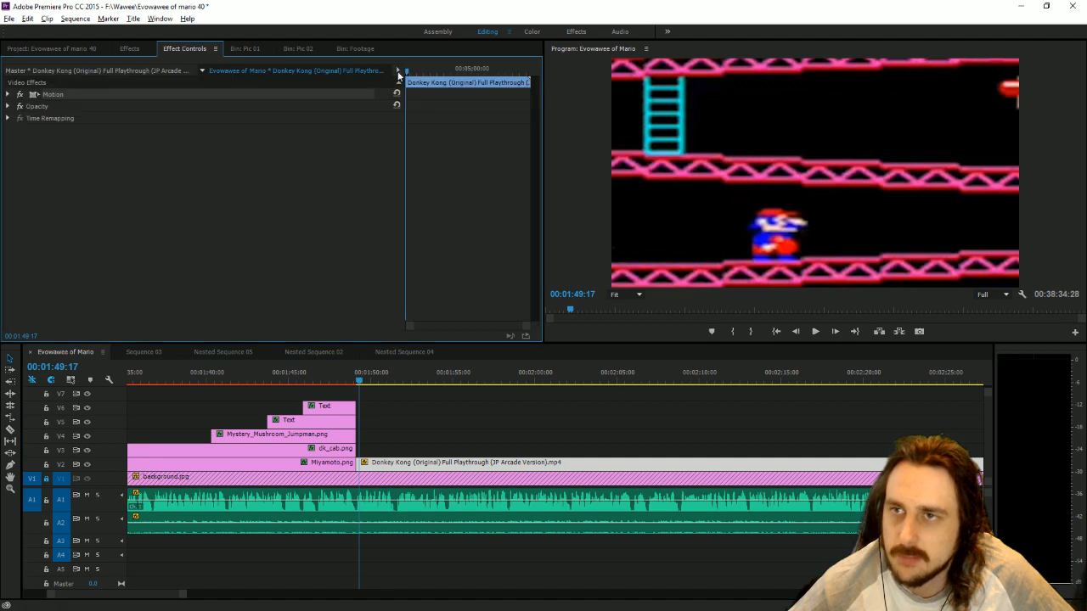
{"action": "key", "text": "Up"}
{"action": "left_click", "coordinate": [9, 94]}
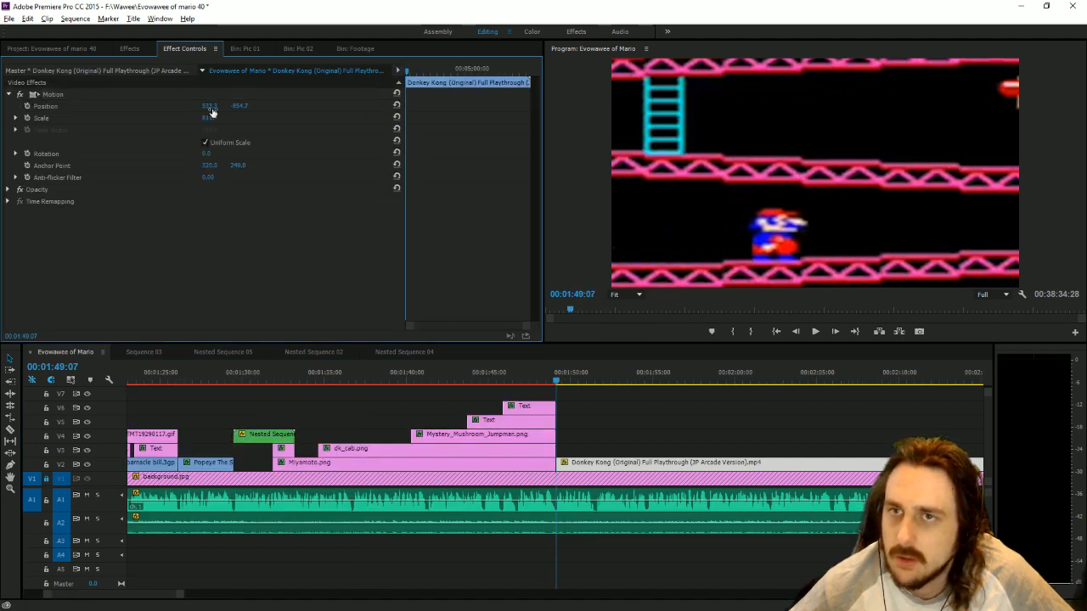
{"action": "left_click_drag", "start_coordinate": [212, 107], "coordinate": [356, 107]}
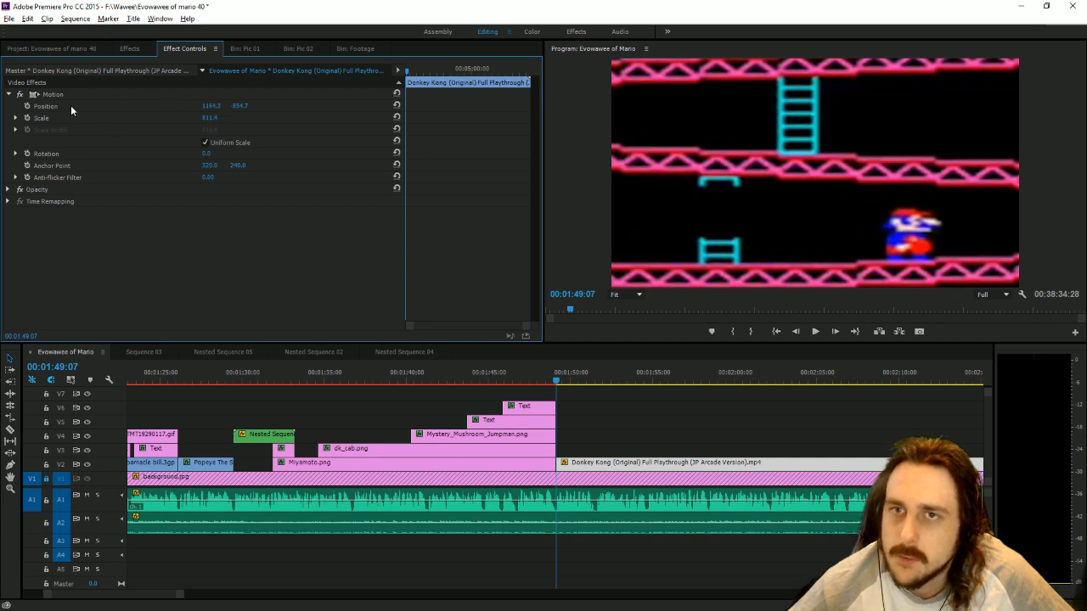
{"action": "left_click", "coordinate": [27, 106]}
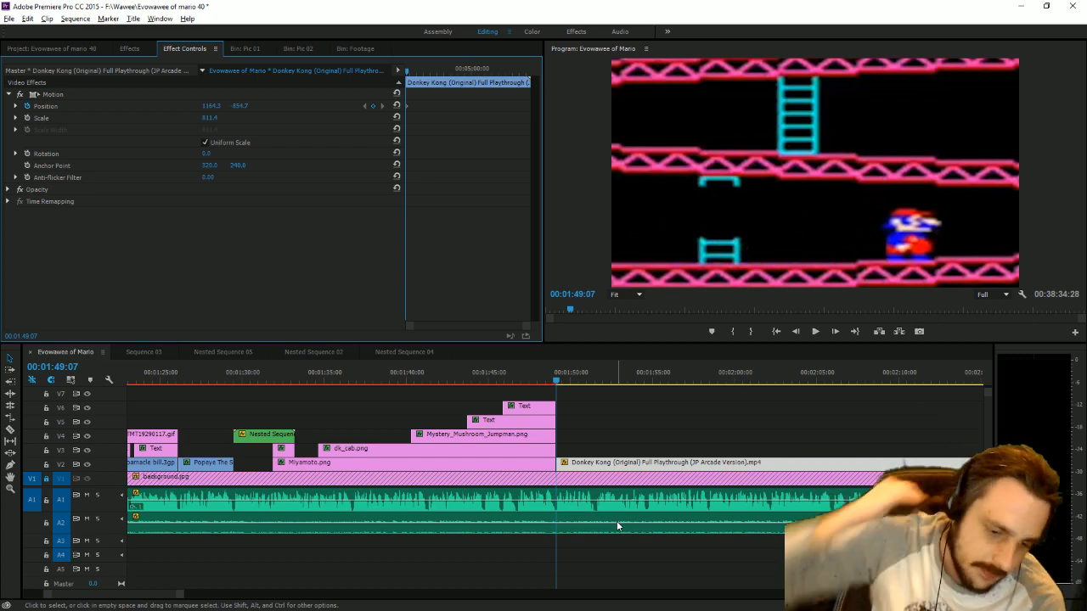
Play the section against the narration and add a Position keyframe at 00:02:02:07 with a horizontal value of 457.3.
{"action": "left_click_drag", "start_coordinate": [169, 601], "coordinate": [369, 601]}
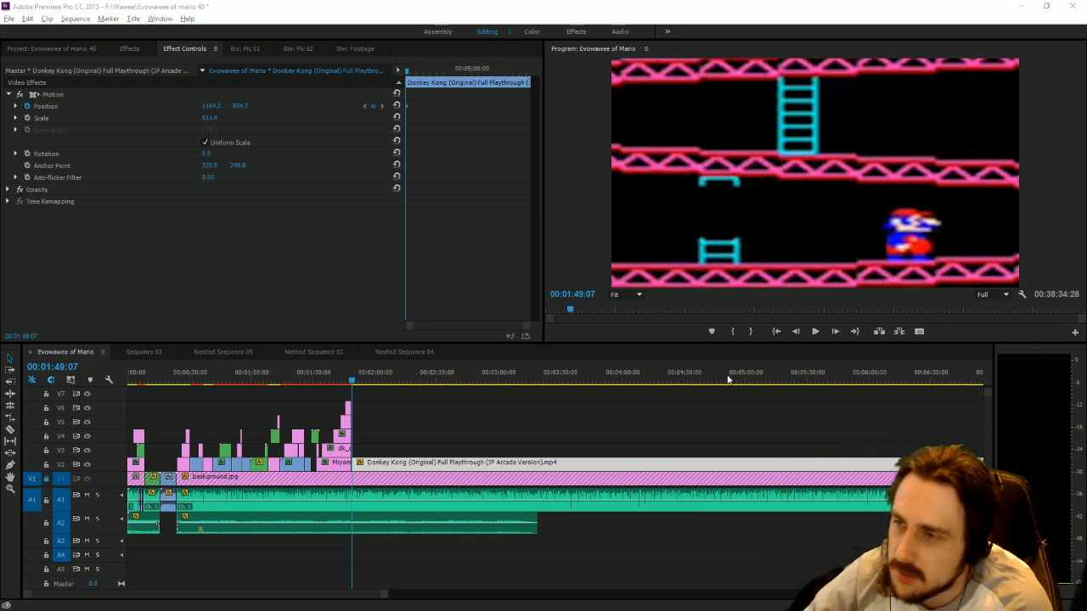
{"action": "left_click", "coordinate": [819, 328]}
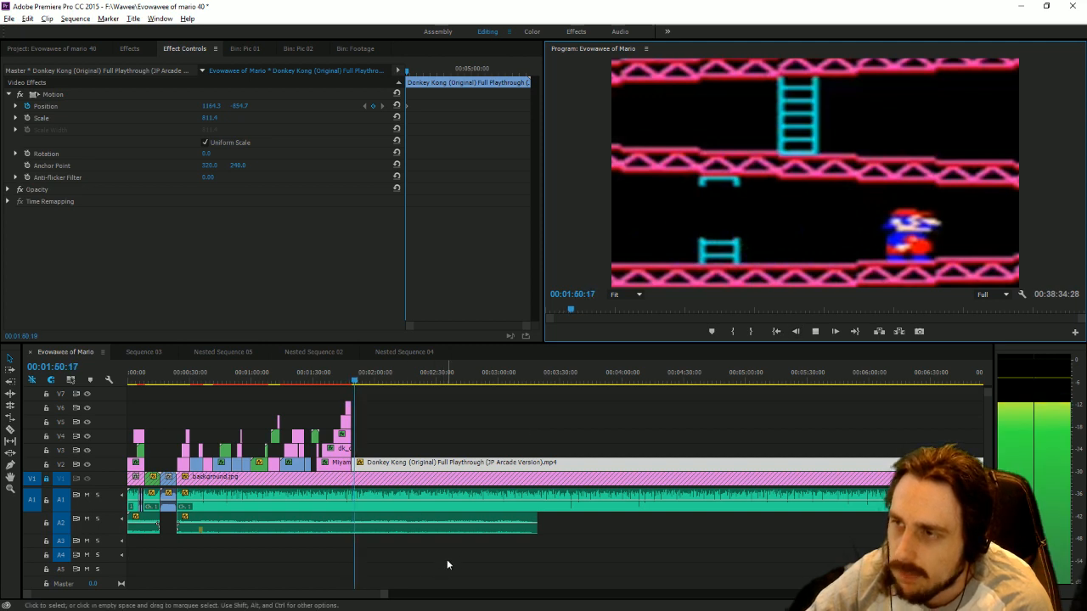
{"action": "left_click_drag", "start_coordinate": [388, 599], "coordinate": [269, 600]}
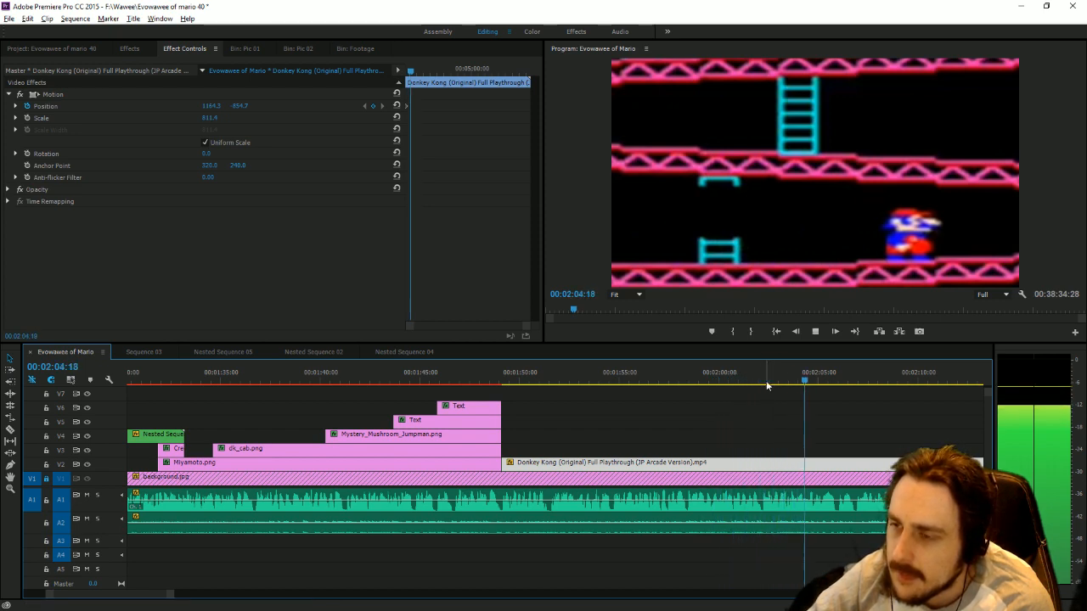
{"action": "left_click_drag", "start_coordinate": [766, 382], "coordinate": [763, 387]}
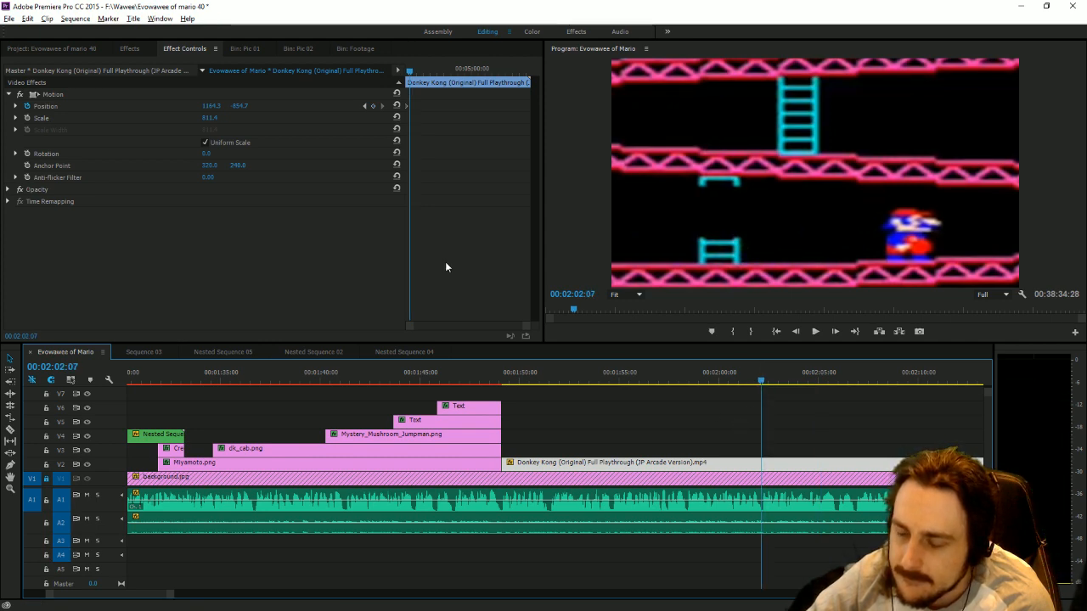
{"action": "left_click_drag", "start_coordinate": [225, 108], "coordinate": [132, 108]}
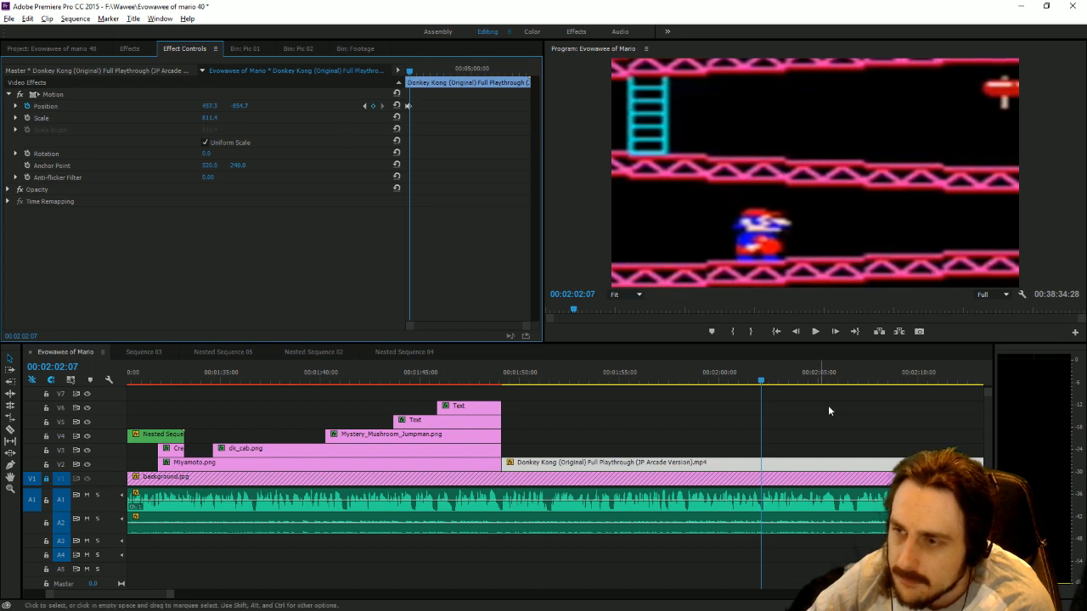
Play on to 00:02:08:51, move the second Position keyframe there and set its horizontal value to about 325.
{"action": "key", "text": "space"}
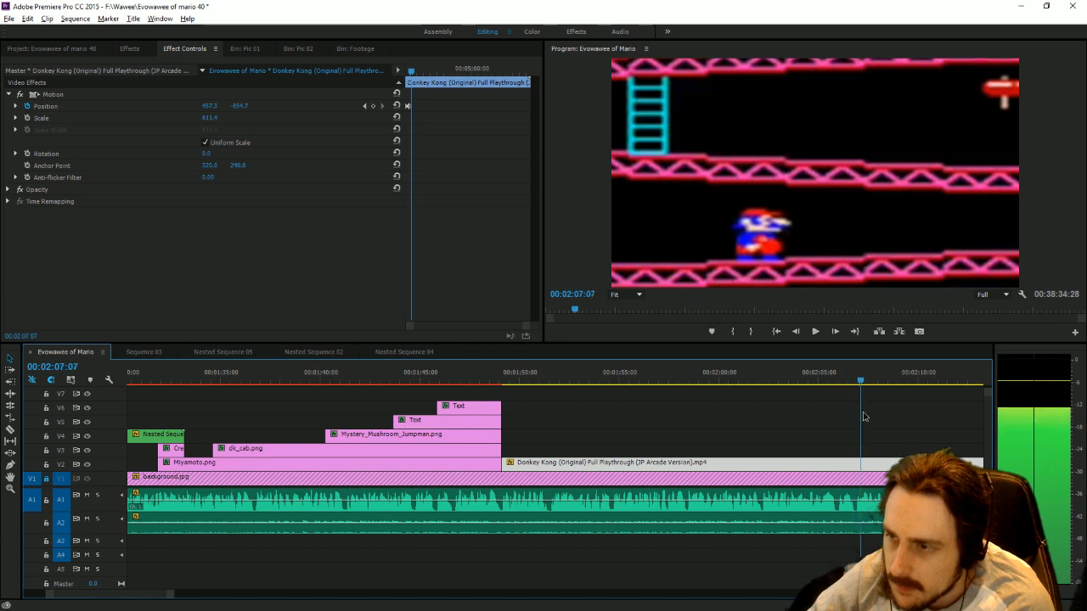
{"action": "key", "text": "space"}
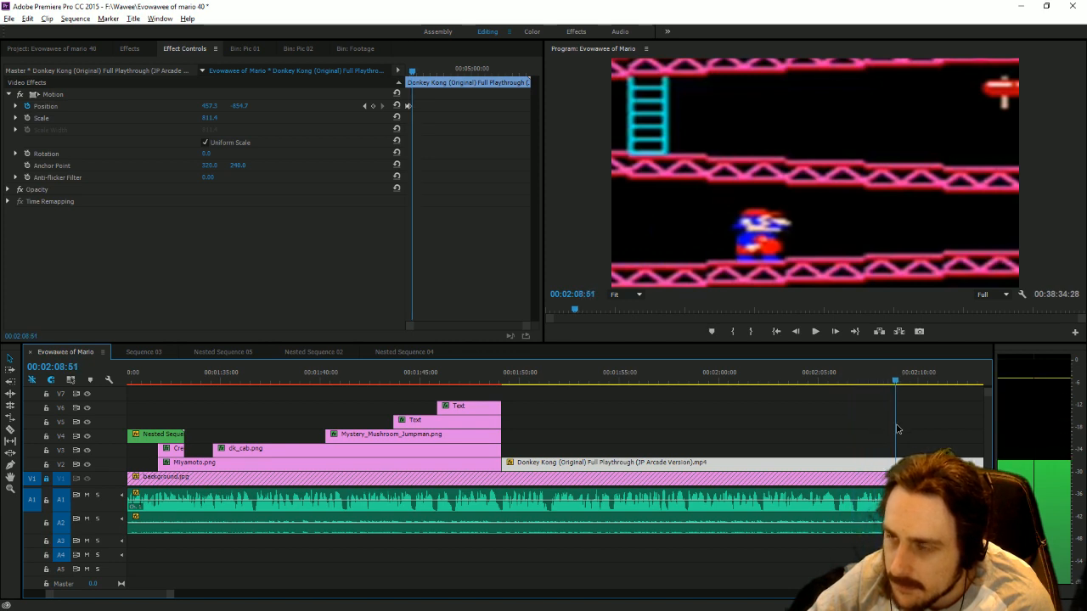
{"action": "left_click", "coordinate": [411, 108]}
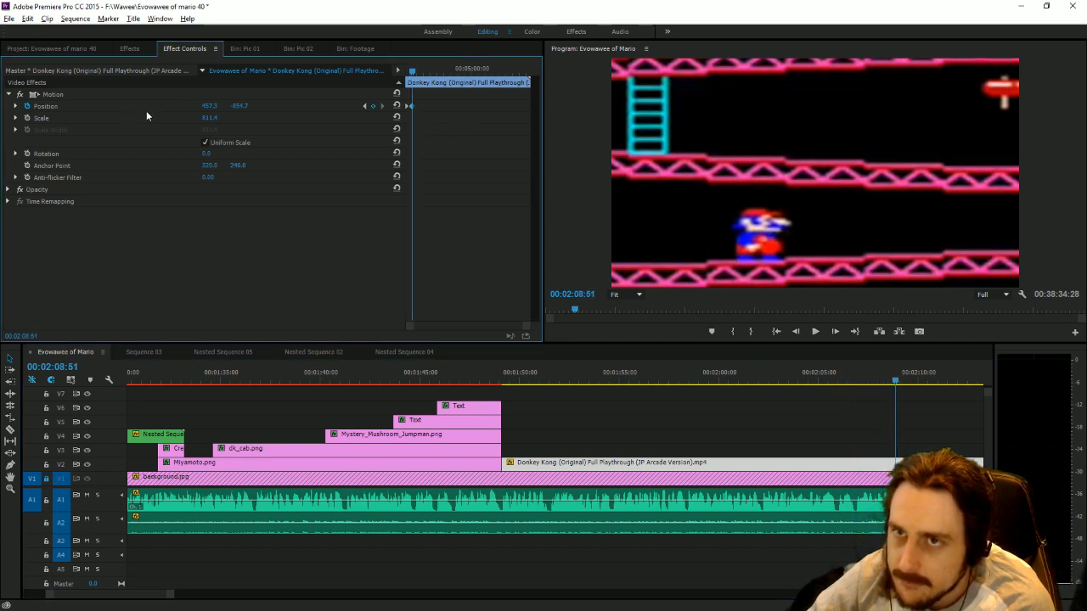
{"action": "left_click_drag", "start_coordinate": [210, 107], "coordinate": [166, 107]}
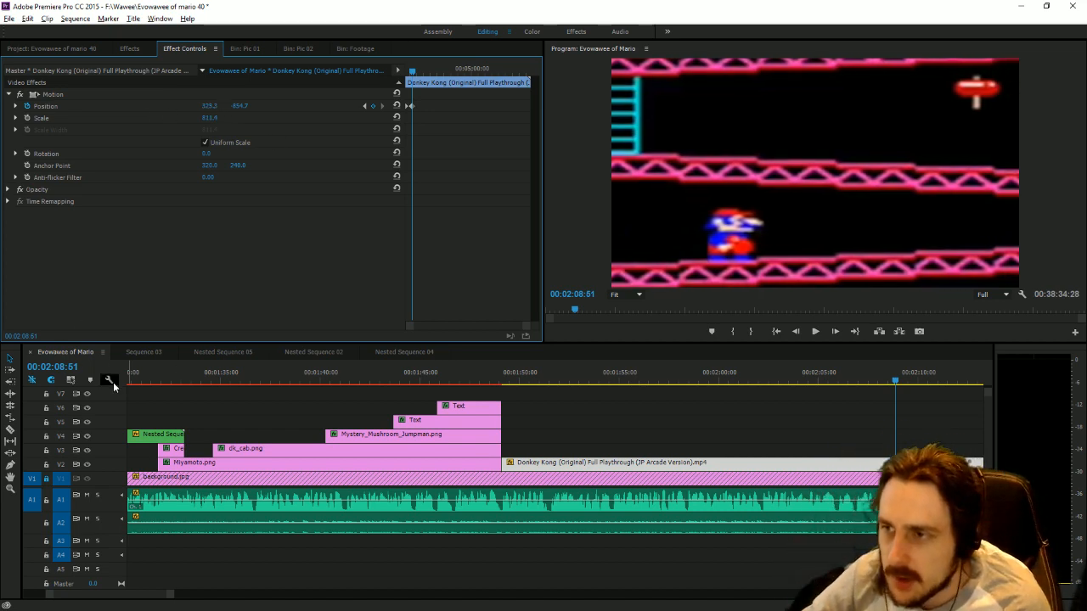
Split the held Donkey Kong clip at 00:02:08:51 and delete the remainder after the cut.
{"action": "left_click", "coordinate": [10, 429]}
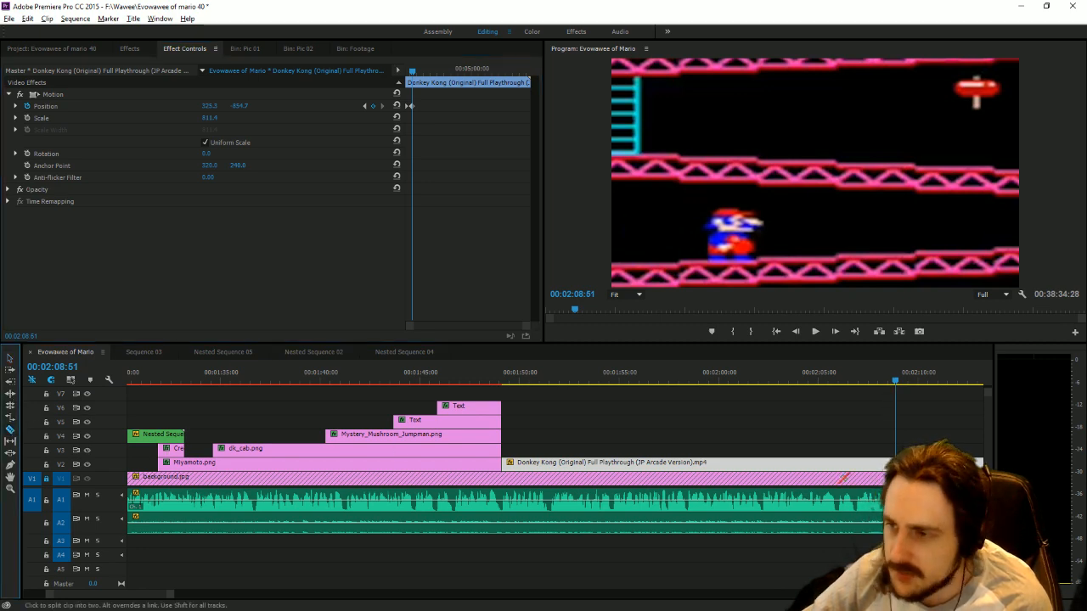
{"action": "left_click", "coordinate": [874, 462]}
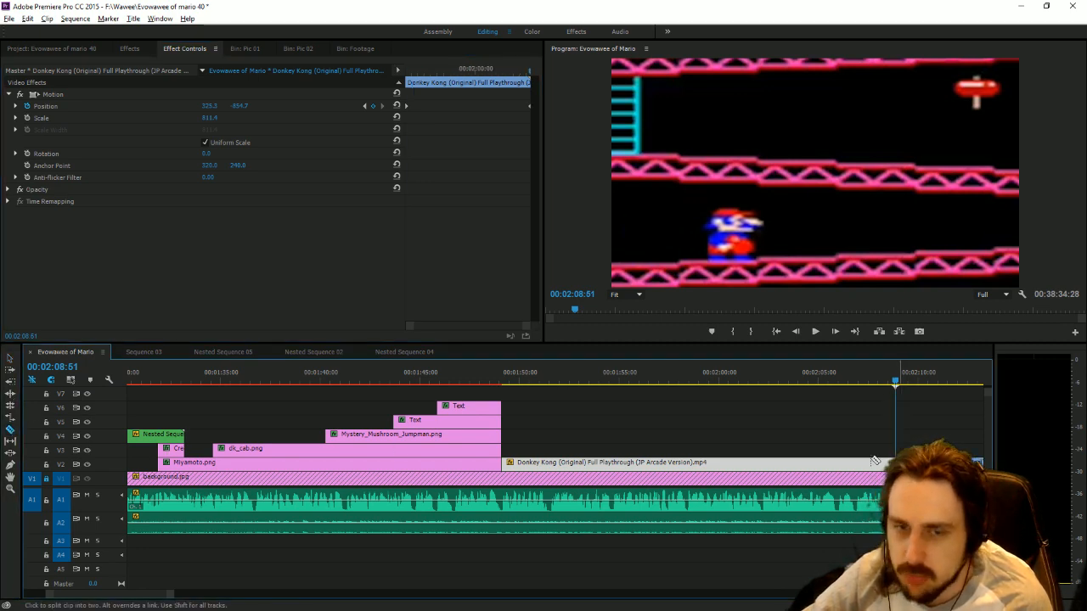
{"action": "left_click", "coordinate": [10, 358]}
{"action": "left_click", "coordinate": [921, 464]}
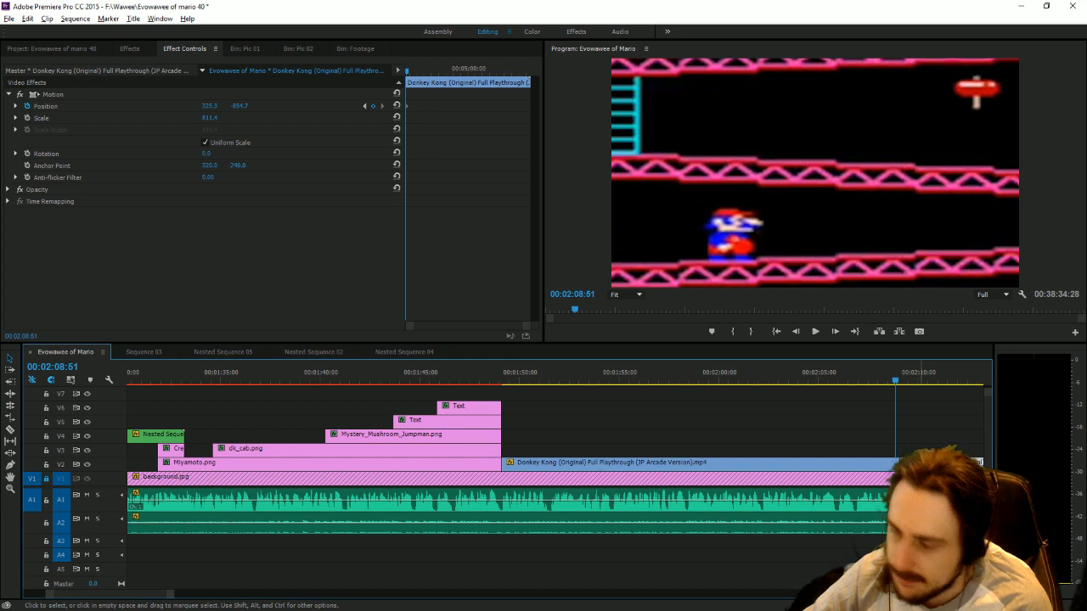
{"action": "key", "text": "Delete"}
{"action": "left_click_drag", "start_coordinate": [903, 464], "coordinate": [895, 463]}
Review the available pictures in the Pic 01 and Pic 02 bins.
{"action": "left_click_drag", "start_coordinate": [171, 595], "coordinate": [348, 595]}
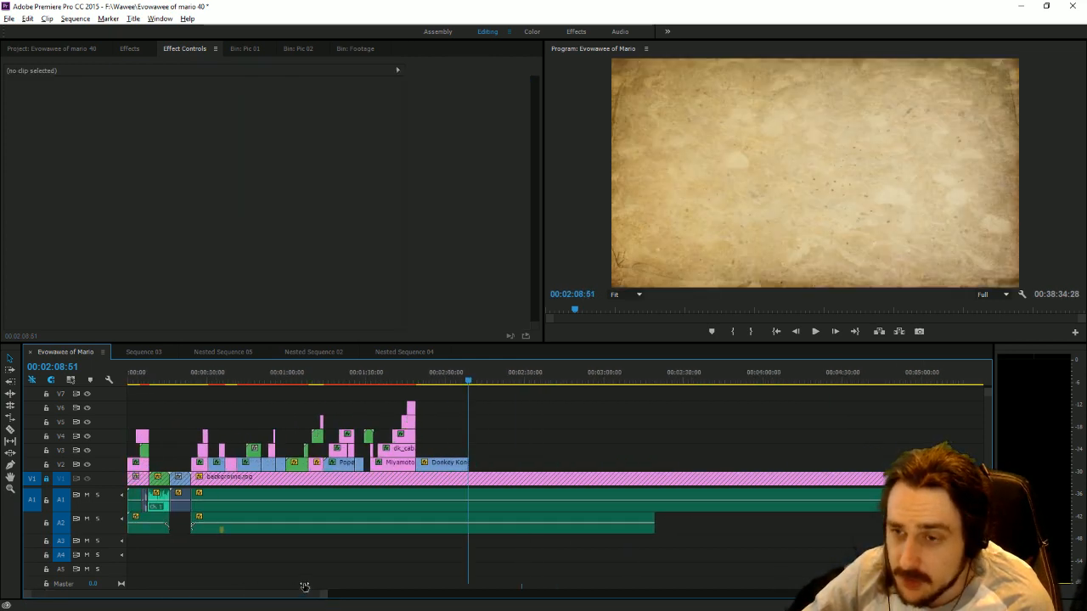
{"action": "left_click", "coordinate": [244, 48]}
{"action": "scroll", "coordinate": [250, 293], "scroll_direction": "down", "scroll_amount": 1}
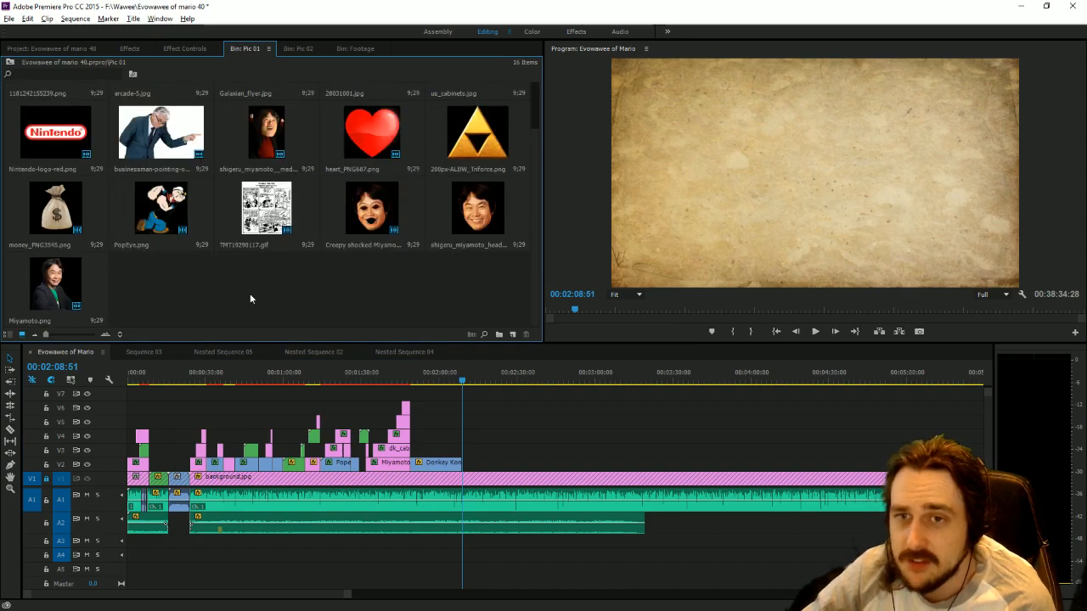
{"action": "scroll", "coordinate": [212, 257], "scroll_direction": "up", "scroll_amount": 1}
{"action": "left_click", "coordinate": [297, 49]}
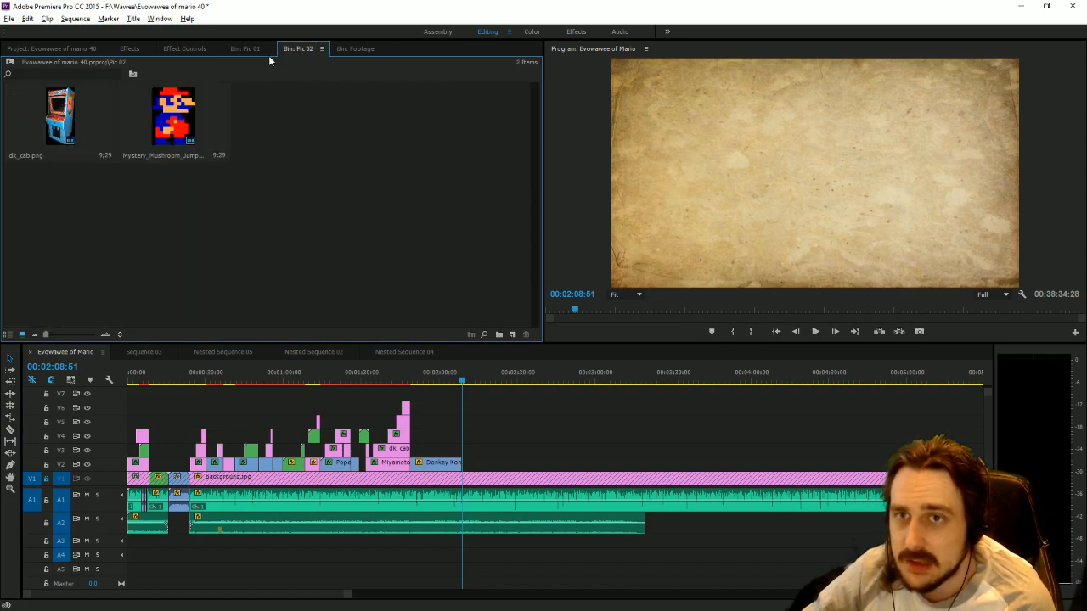
{"action": "left_click", "coordinate": [247, 48]}
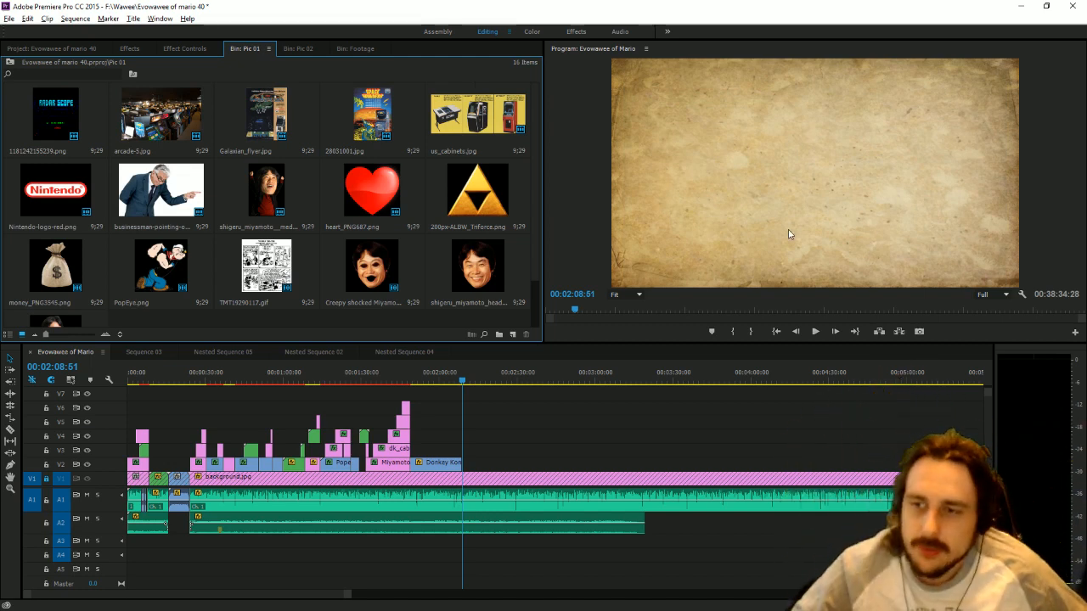
Preview the pan across the held Donkey Kong frame and trim the clip's end back to 00:02:02:07.
{"action": "left_click_drag", "start_coordinate": [347, 592], "coordinate": [280, 594]}
{"action": "left_click", "coordinate": [252, 374]}
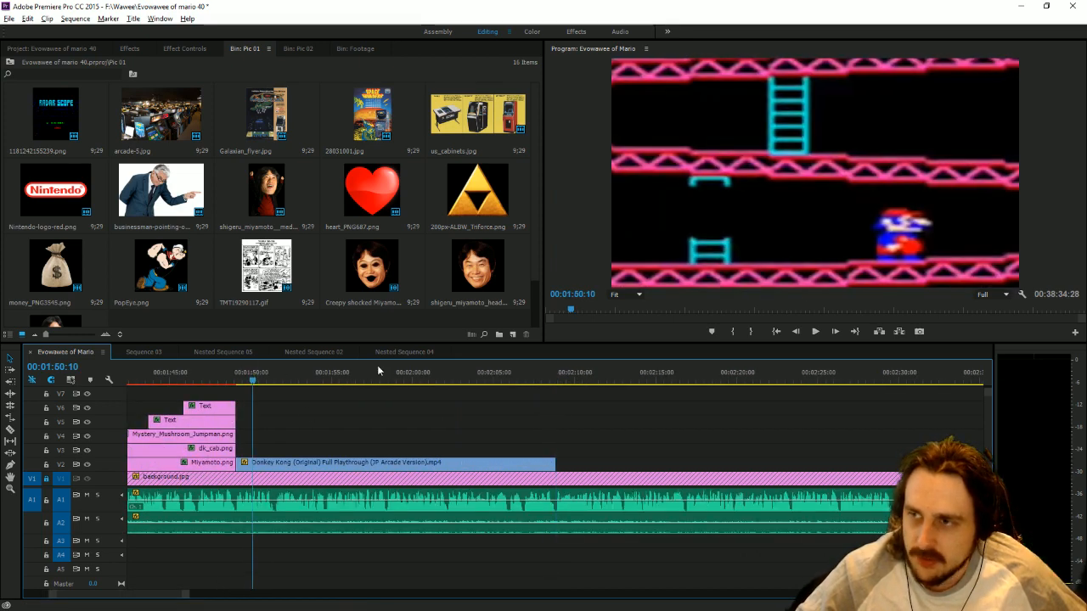
{"action": "left_click", "coordinate": [815, 331]}
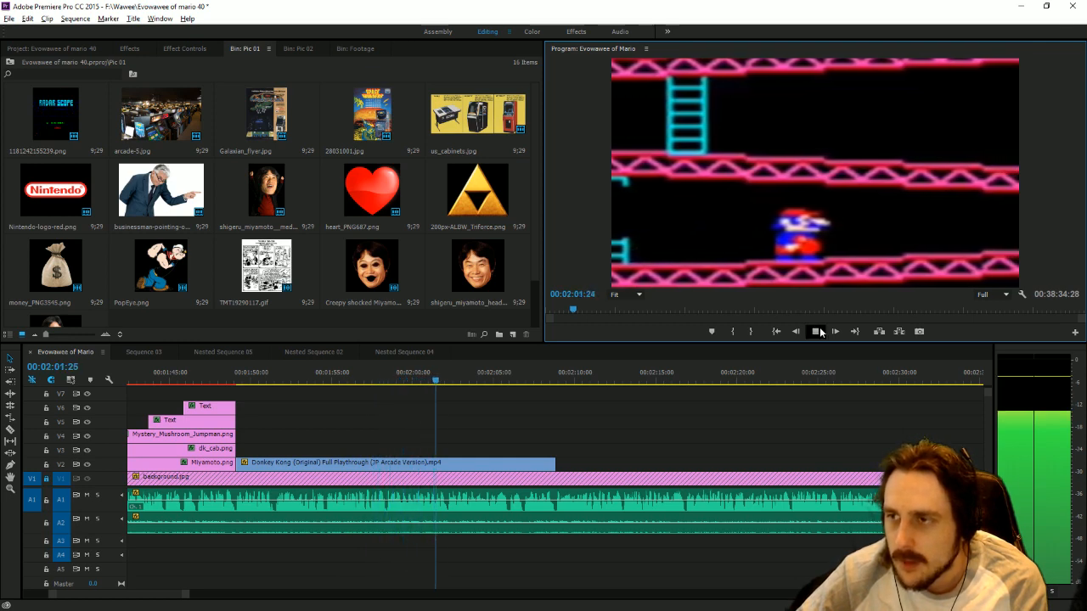
{"action": "left_click", "coordinate": [447, 381]}
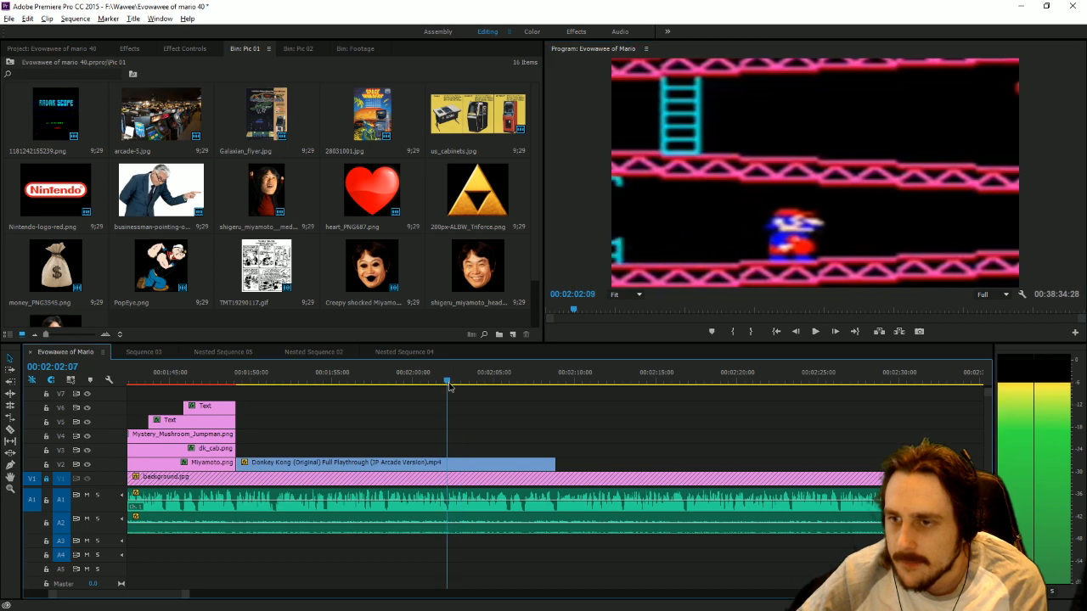
{"action": "left_click_drag", "start_coordinate": [553, 461], "coordinate": [447, 461]}
Place Mystery_Mushroom_Jumpman.png on V2 directly after the Donkey Kong clip and shrink it to about half the frame height.
{"action": "left_click", "coordinate": [298, 48]}
{"action": "left_click_drag", "start_coordinate": [203, 117], "coordinate": [496, 440]}
{"action": "left_click_drag", "start_coordinate": [152, 116], "coordinate": [453, 480]}
{"action": "double_click", "coordinate": [795, 196]}
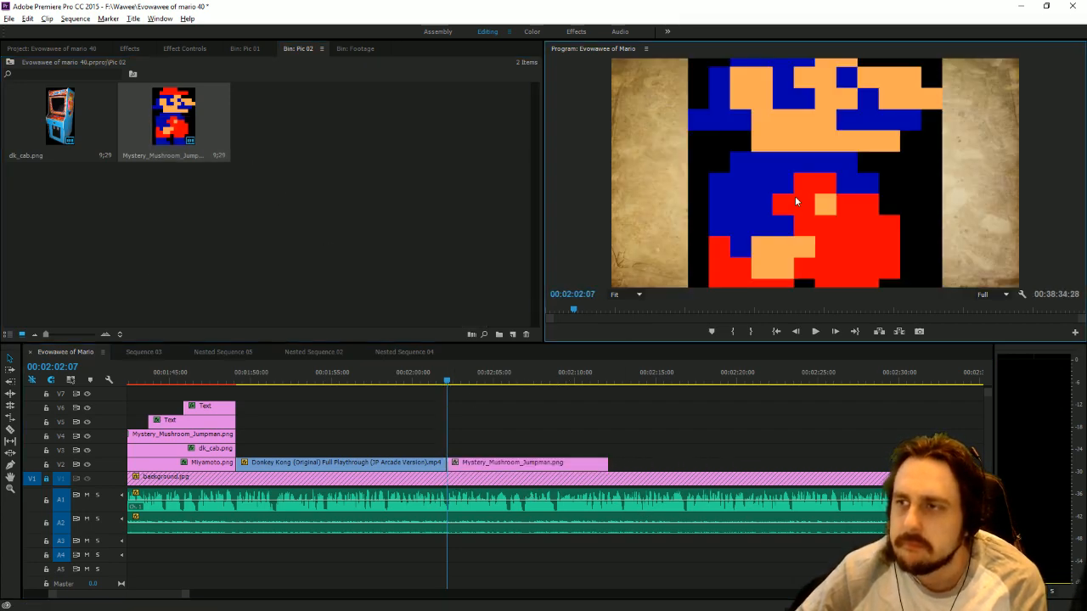
{"action": "left_click_drag", "start_coordinate": [942, 174], "coordinate": [859, 173]}
Apply the Color Key effect to the new Jumpman picture and sample its black background as the key color.
{"action": "left_click", "coordinate": [129, 48]}
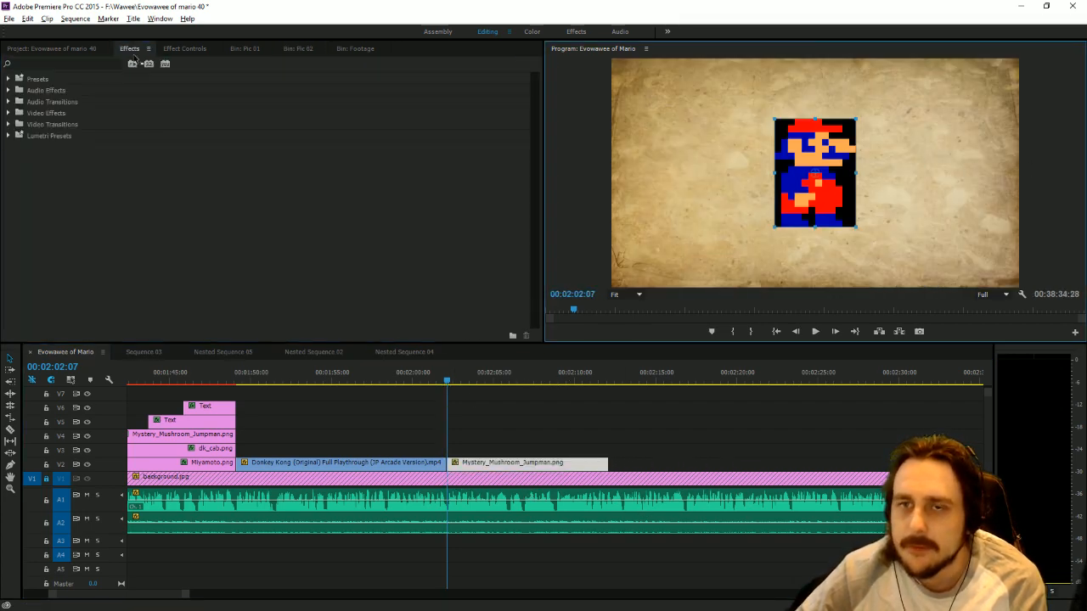
{"action": "double_click", "coordinate": [41, 114]}
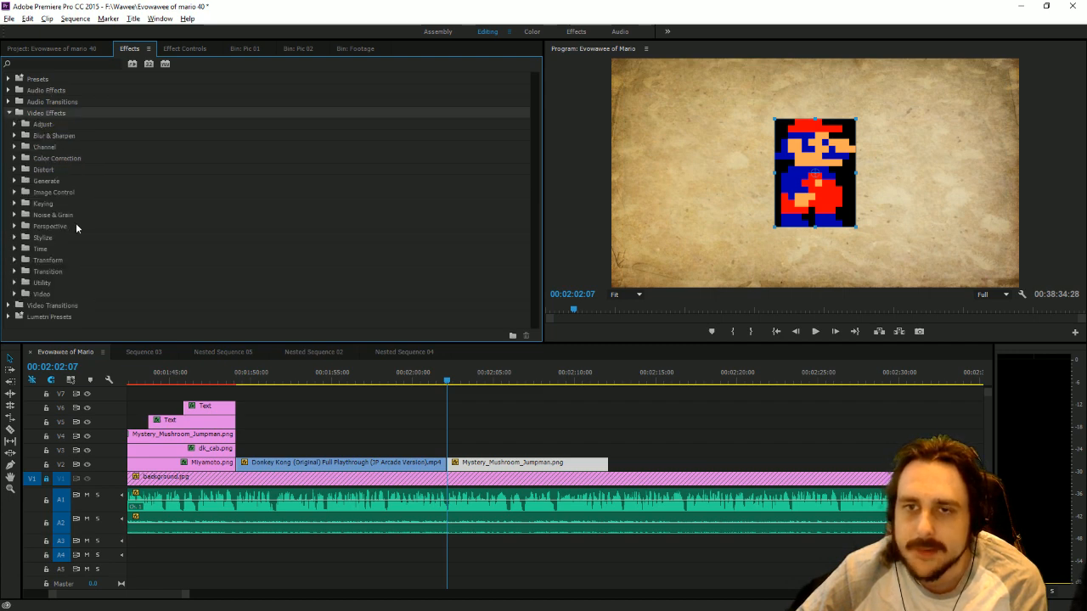
{"action": "double_click", "coordinate": [42, 204]}
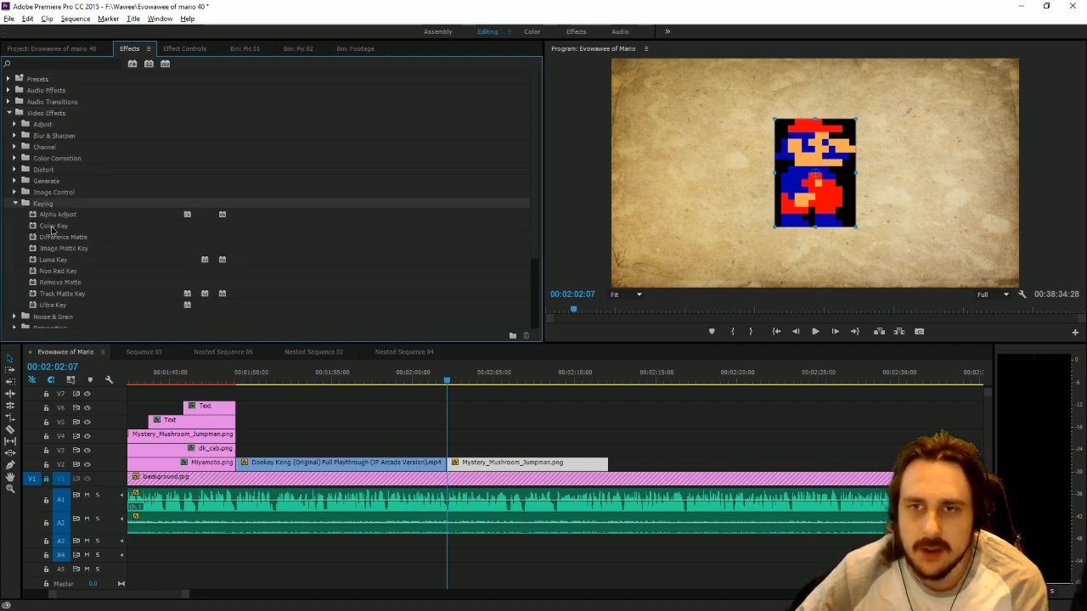
{"action": "double_click", "coordinate": [52, 227]}
{"action": "left_click", "coordinate": [220, 154]}
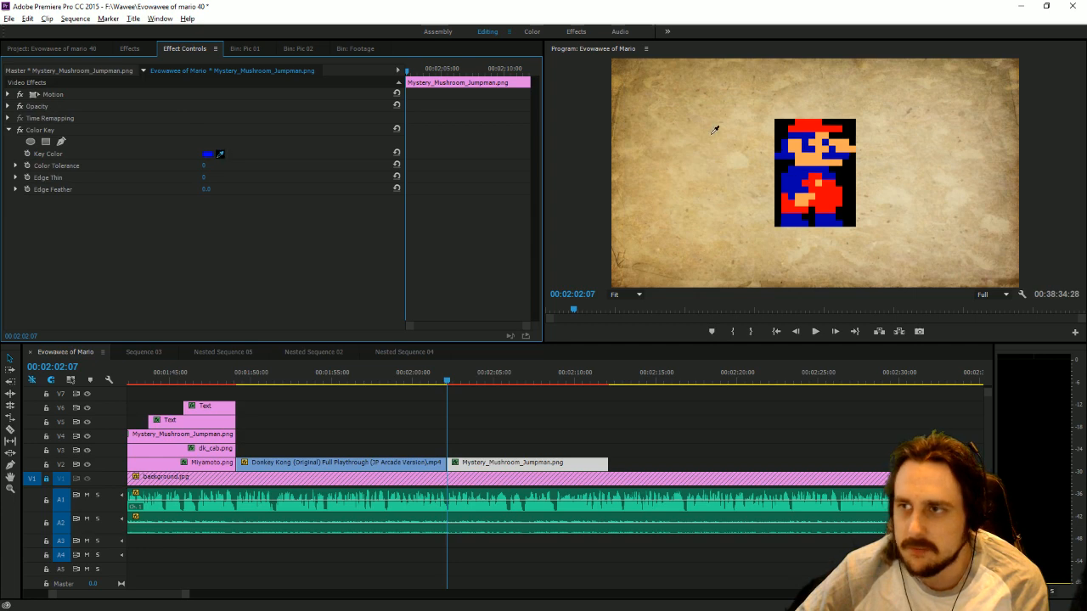
{"action": "left_click", "coordinate": [848, 180]}
Apply the saved custom drop shadow preset to the Jumpman picture and select the picture in the preview.
{"action": "left_click", "coordinate": [140, 51]}
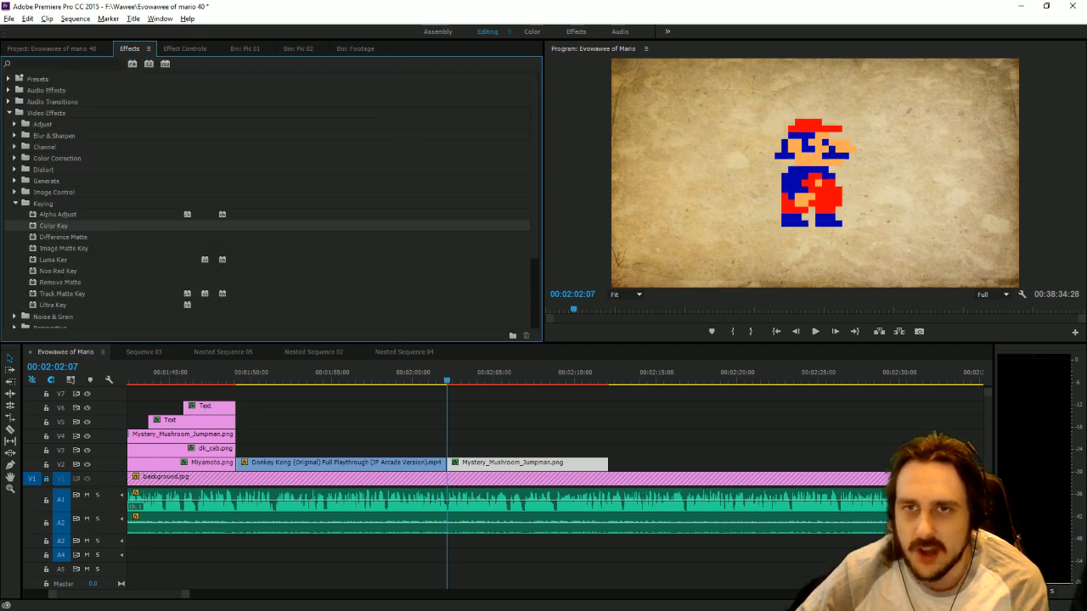
{"action": "double_click", "coordinate": [38, 78]}
{"action": "left_click_drag", "start_coordinate": [61, 112], "coordinate": [485, 463]}
{"action": "left_click", "coordinate": [822, 173]}
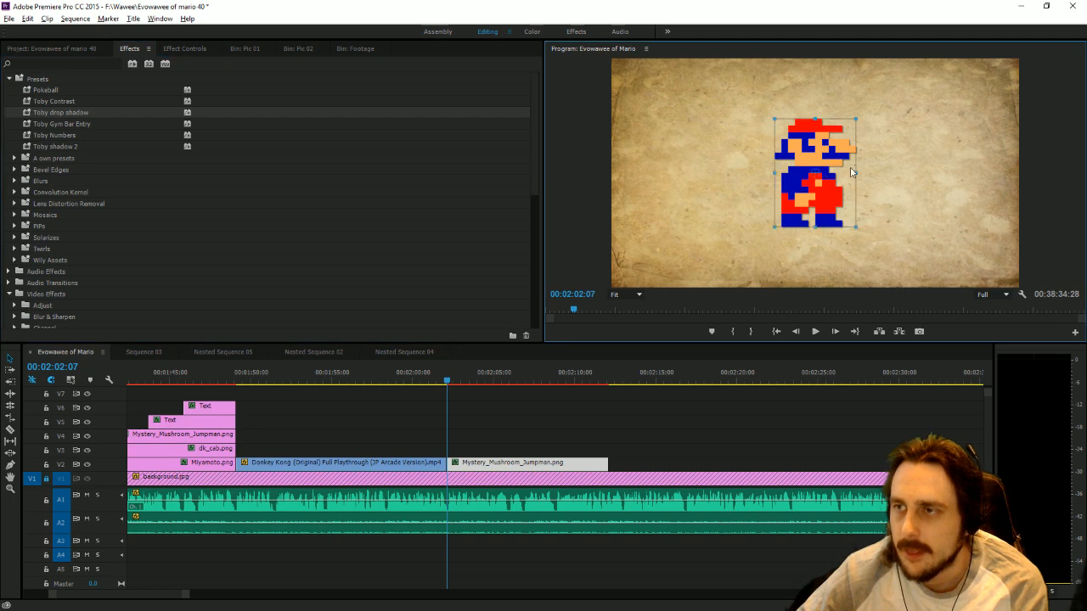
Animate the new Jumpman picture's scale with keyframes from 0 at 00:02:02:07 to 35 at 00:02:02:44.
{"action": "left_click_drag", "start_coordinate": [856, 173], "coordinate": [695, 180]}
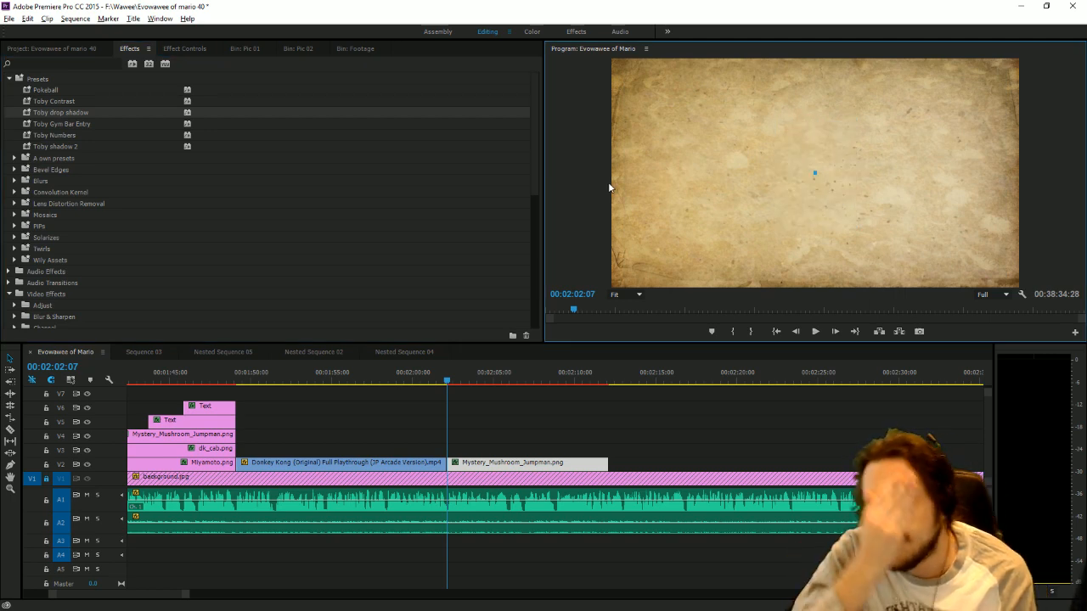
{"action": "left_click", "coordinate": [197, 51]}
{"action": "left_click", "coordinate": [8, 94]}
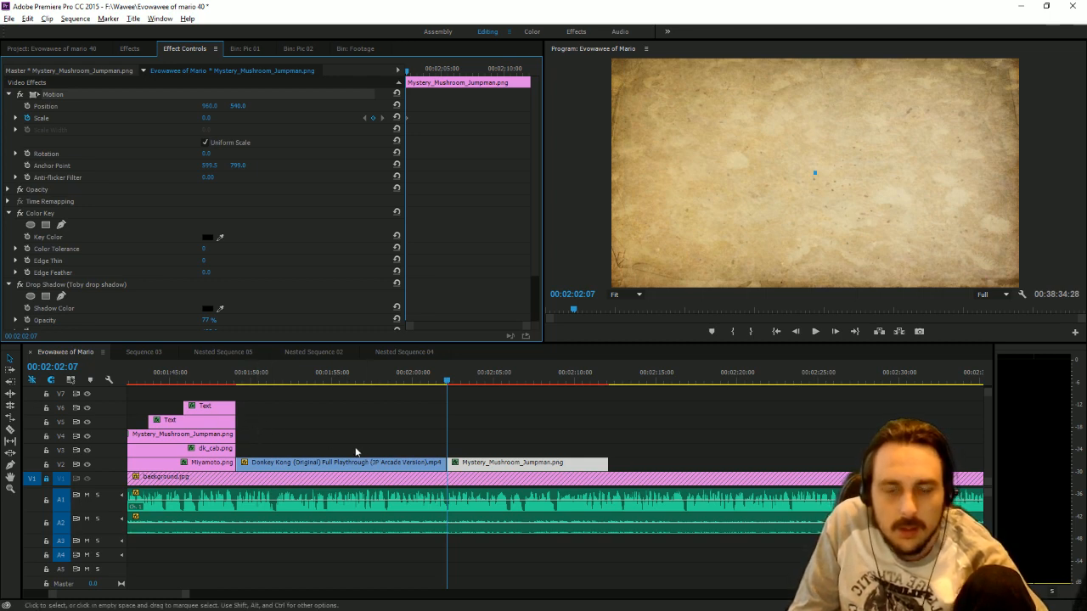
{"action": "left_click", "coordinate": [814, 332]}
{"action": "left_click", "coordinate": [815, 332]}
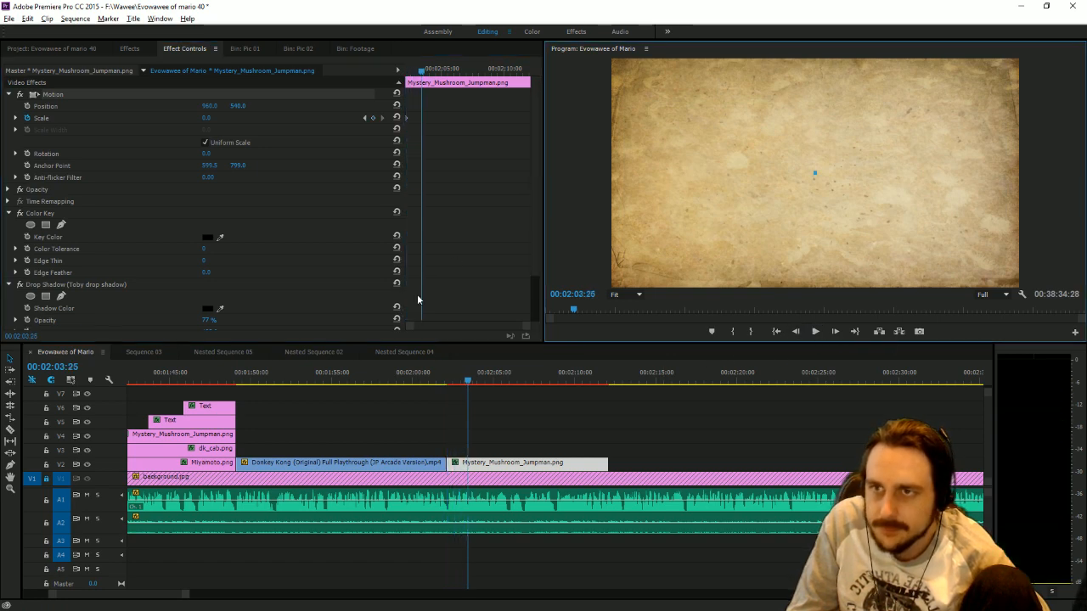
{"action": "left_click", "coordinate": [468, 379]}
{"action": "left_click_drag", "start_coordinate": [468, 380], "coordinate": [457, 379]}
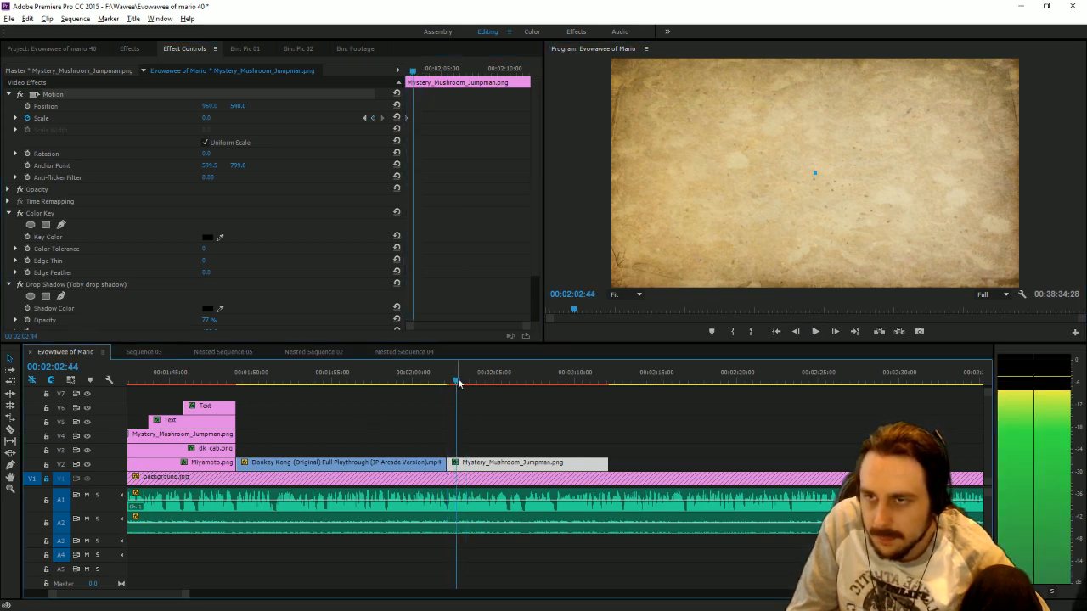
{"action": "left_click_drag", "start_coordinate": [208, 119], "coordinate": [217, 119]}
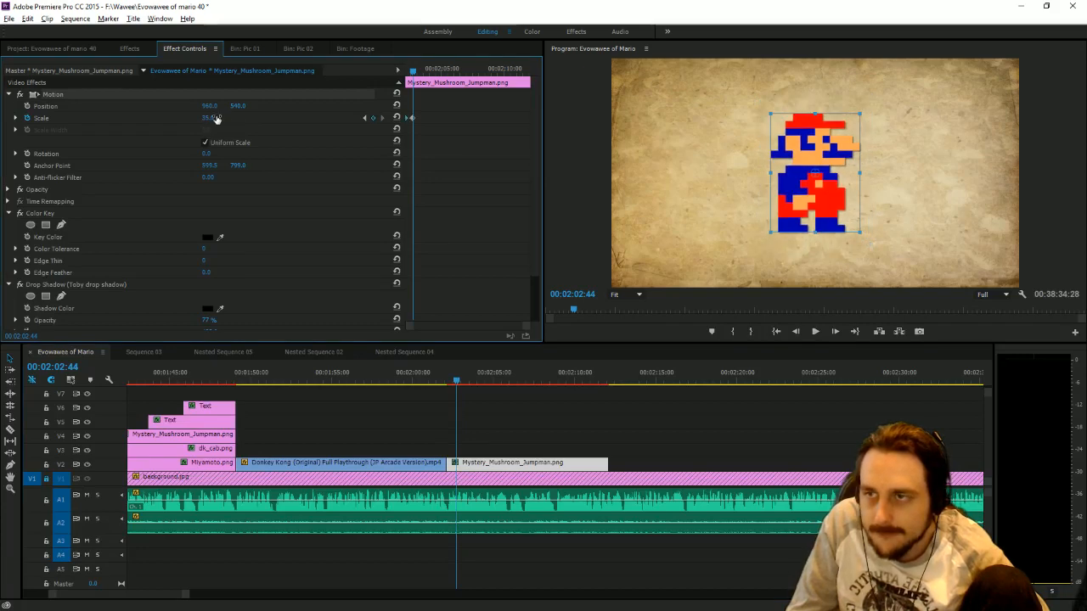
Play back the Jumpman picture's growth and bring the playhead back to 00:02:04:37.
{"action": "left_click", "coordinate": [817, 332]}
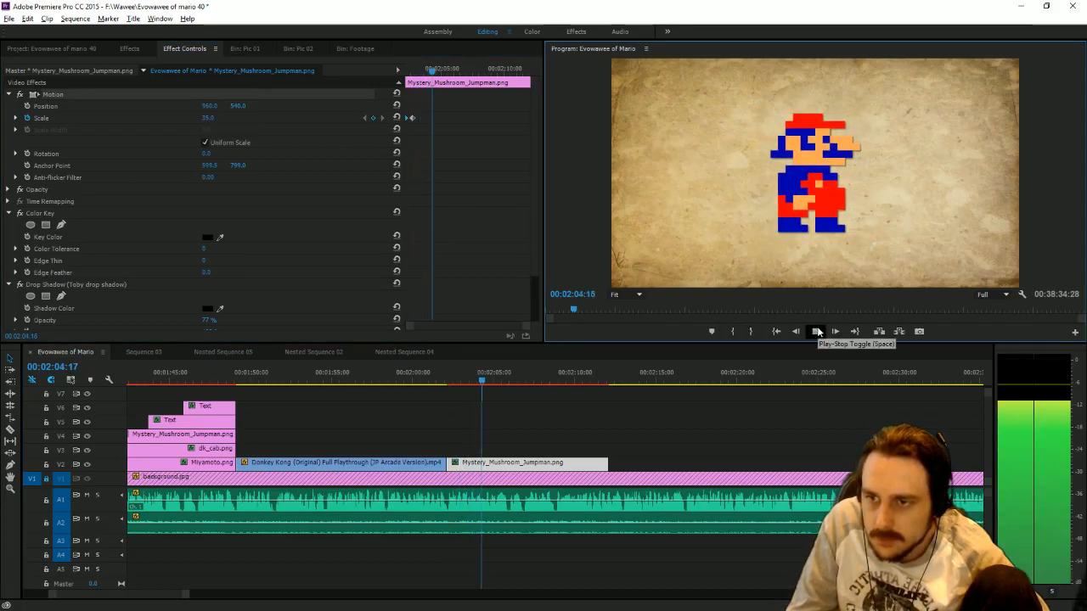
{"action": "left_click", "coordinate": [816, 332]}
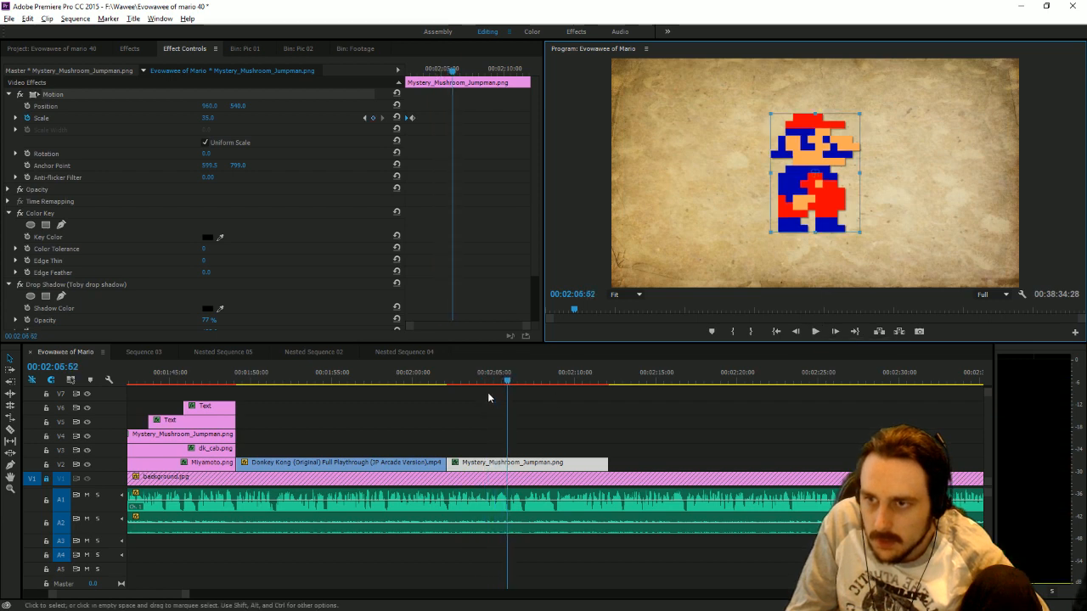
{"action": "left_click_drag", "start_coordinate": [484, 384], "coordinate": [489, 384]}
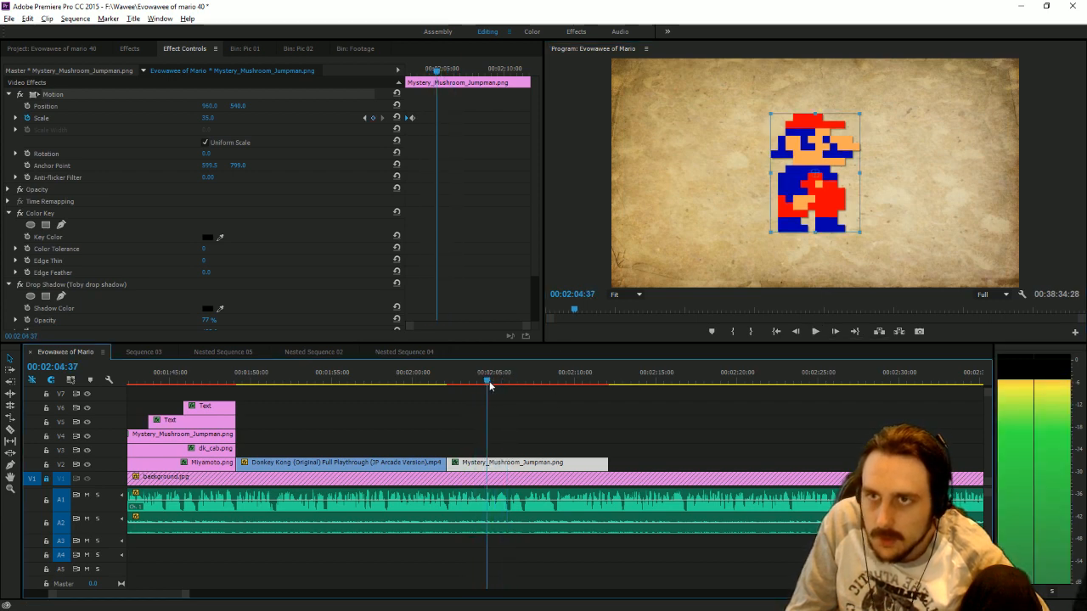
Look through the Pic 01, Pic 02 and main project bins for the next picture to place.
{"action": "left_click", "coordinate": [245, 48]}
{"action": "scroll", "coordinate": [322, 128], "scroll_direction": "down", "scroll_amount": 1}
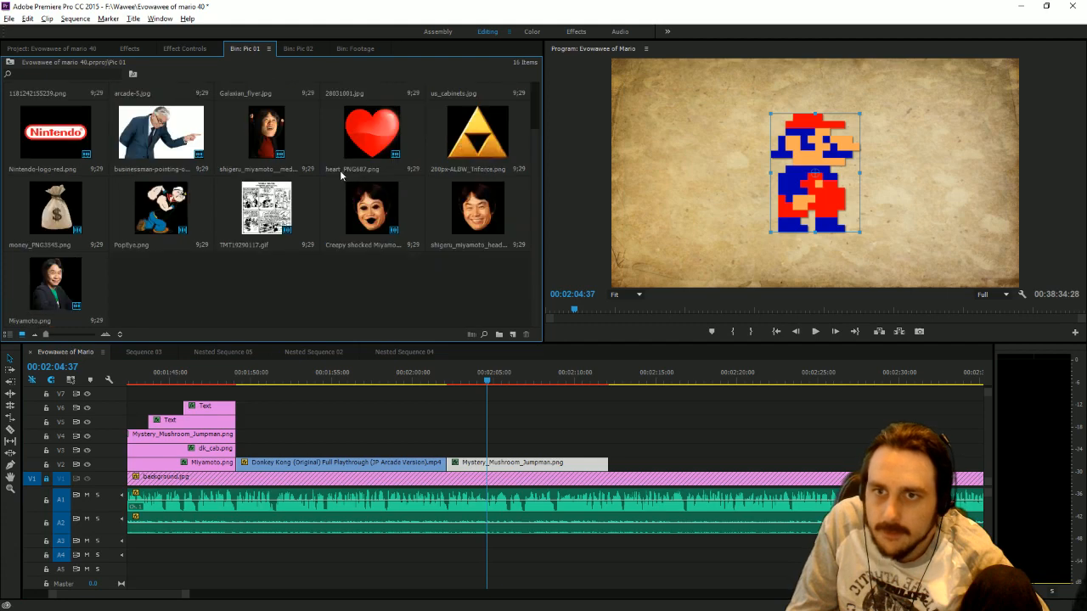
{"action": "scroll", "coordinate": [340, 170], "scroll_direction": "up", "scroll_amount": 1}
{"action": "left_click", "coordinate": [297, 48]}
{"action": "left_click", "coordinate": [244, 48]}
{"action": "scroll", "coordinate": [345, 202], "scroll_direction": "down", "scroll_amount": 1}
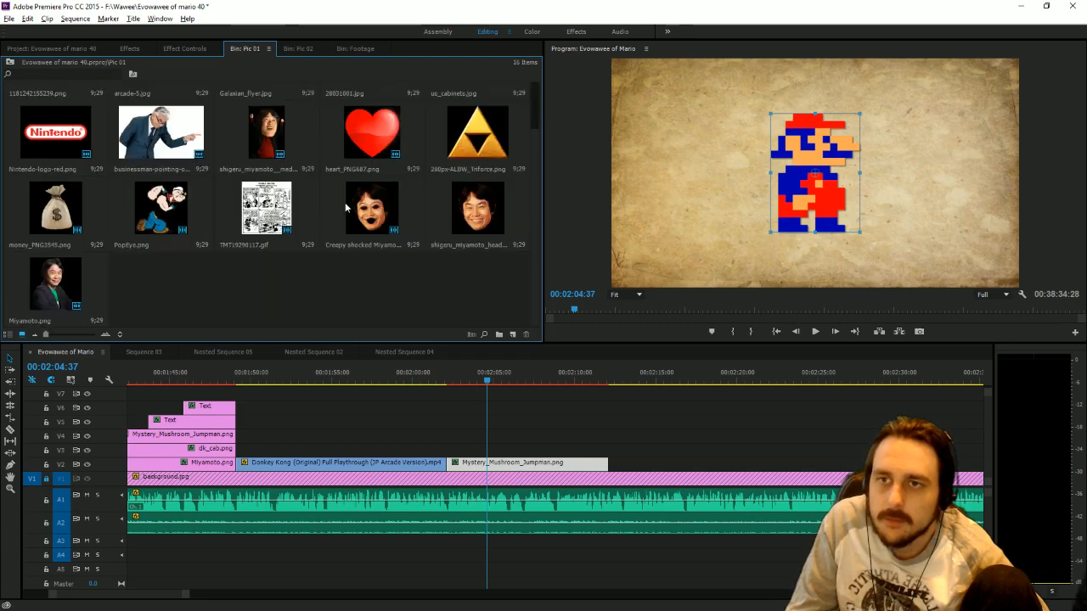
{"action": "scroll", "coordinate": [353, 255], "scroll_direction": "up", "scroll_amount": 1}
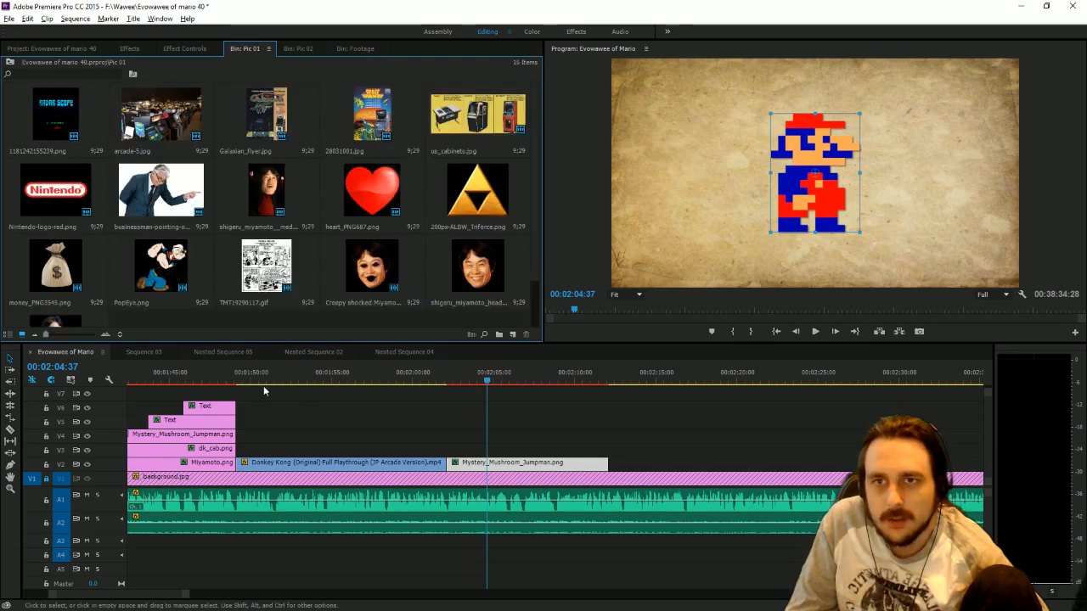
{"action": "left_click", "coordinate": [72, 50]}
{"action": "scroll", "coordinate": [159, 163], "scroll_direction": "down", "scroll_amount": 3}
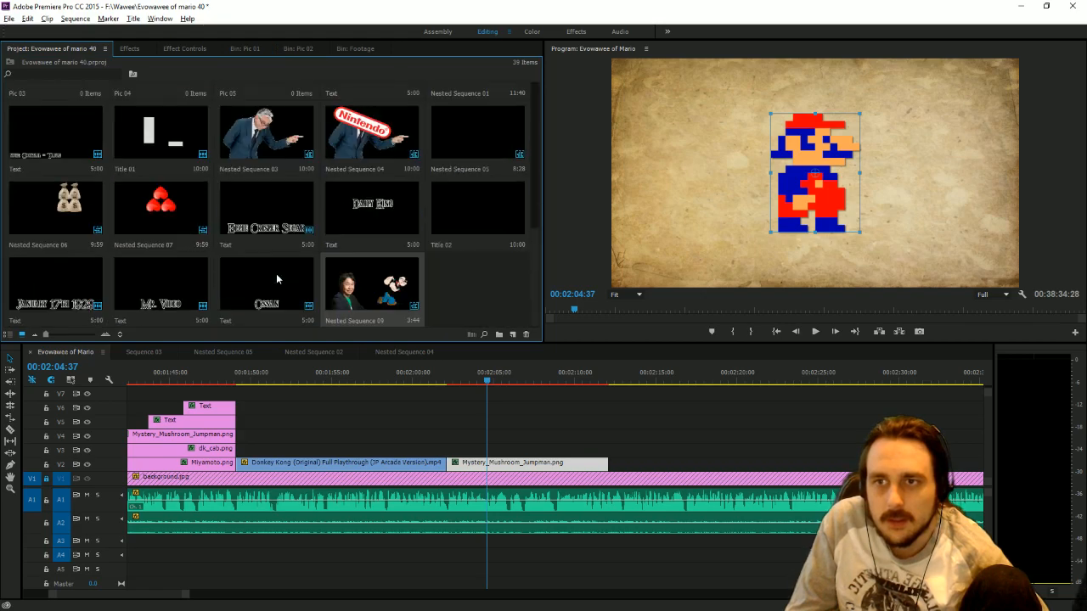
{"action": "scroll", "coordinate": [276, 280], "scroll_direction": "up", "scroll_amount": 3}
{"action": "left_click", "coordinate": [245, 49]}
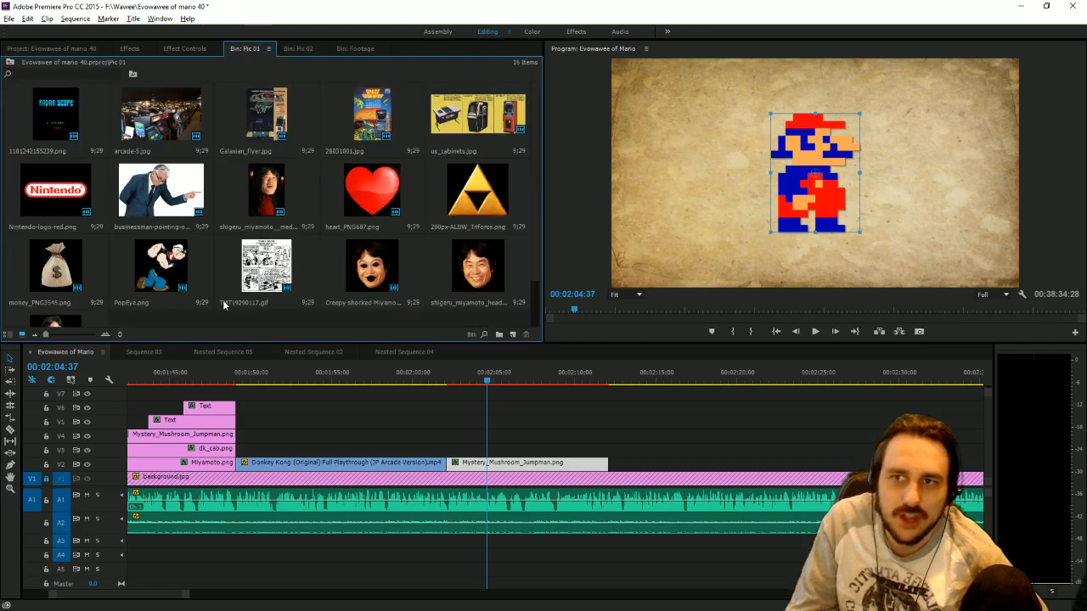
{"action": "scroll", "coordinate": [234, 267], "scroll_direction": "down", "scroll_amount": 1}
Return to the beginning of the Evowawee of Mario sequence and play the opening up to about 00:00:16:18.
{"action": "scroll", "coordinate": [179, 600], "scroll_direction": "left", "scroll_amount": 5}
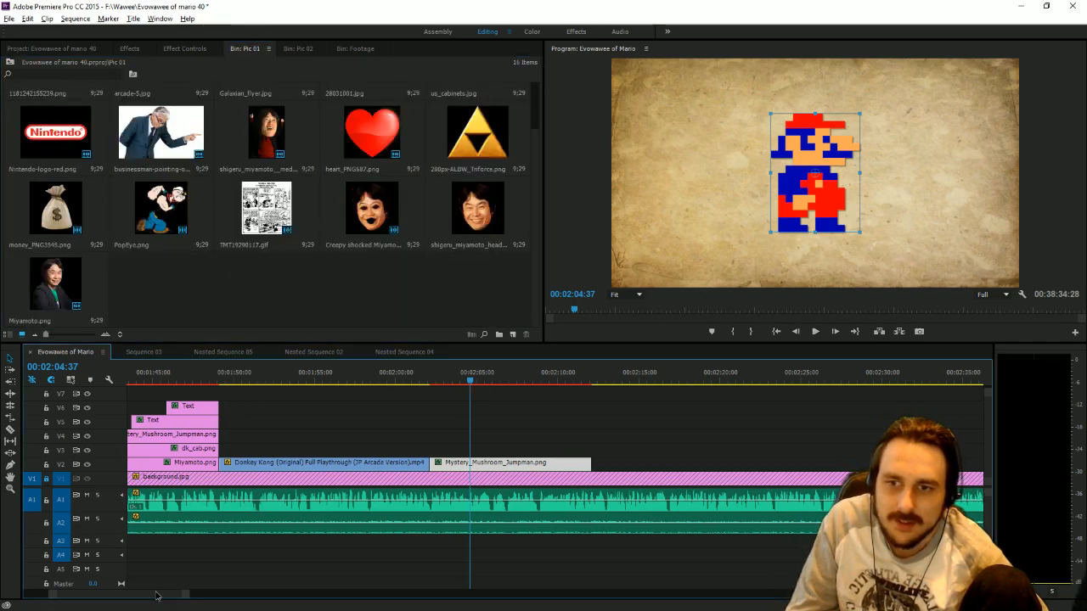
{"action": "scroll", "coordinate": [149, 597], "scroll_direction": "left", "scroll_amount": 5}
{"action": "left_click", "coordinate": [158, 373]}
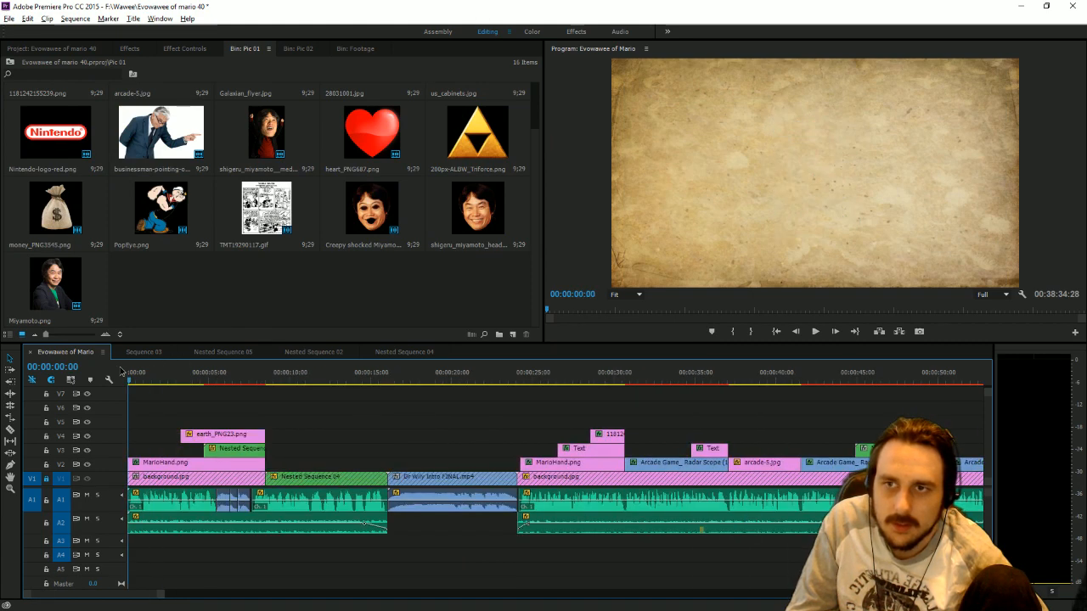
{"action": "scroll", "coordinate": [302, 193], "scroll_direction": "up", "scroll_amount": 1}
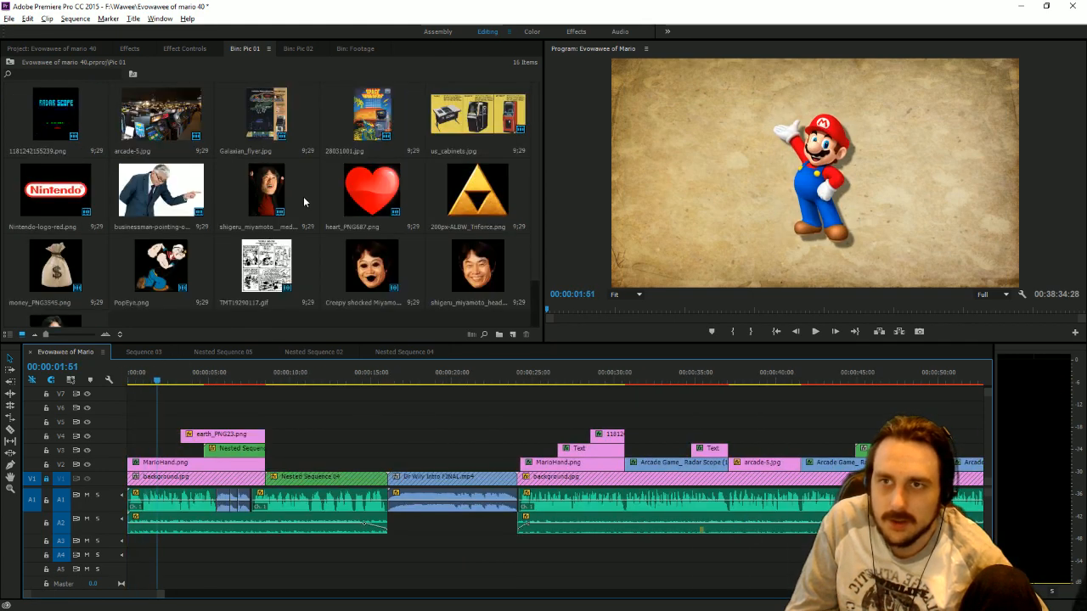
{"action": "scroll", "coordinate": [303, 201], "scroll_direction": "down", "scroll_amount": 1}
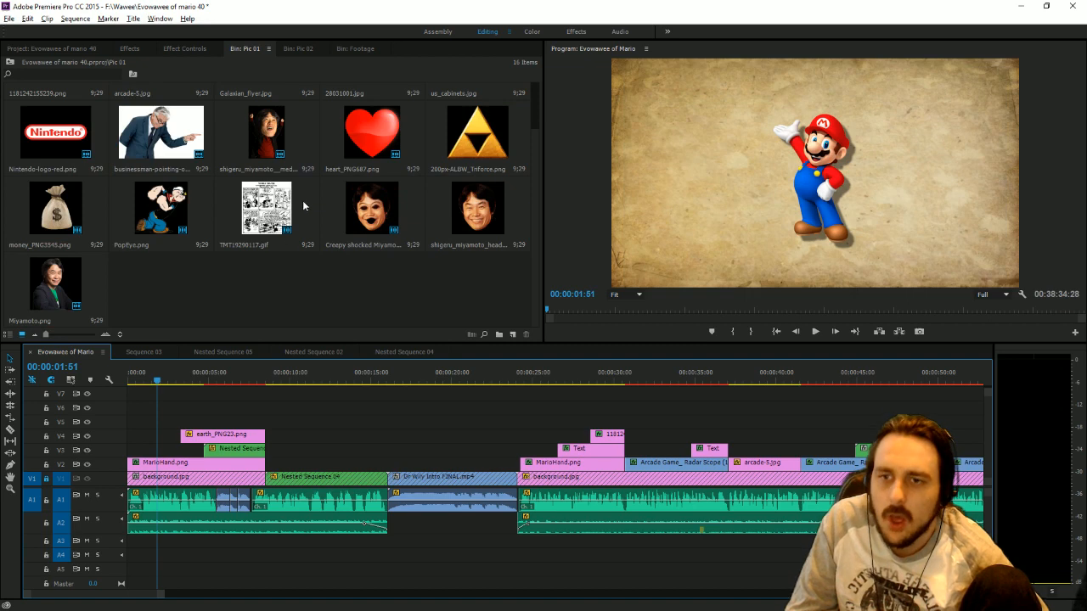
{"action": "mouse_move", "coordinate": [174, 381]}
{"action": "left_mouse_down"}
{"action": "mouse_move", "coordinate": [197, 383]}
{"action": "mouse_move", "coordinate": [171, 382]}
{"action": "left_mouse_up"}
{"action": "left_click", "coordinate": [815, 333]}
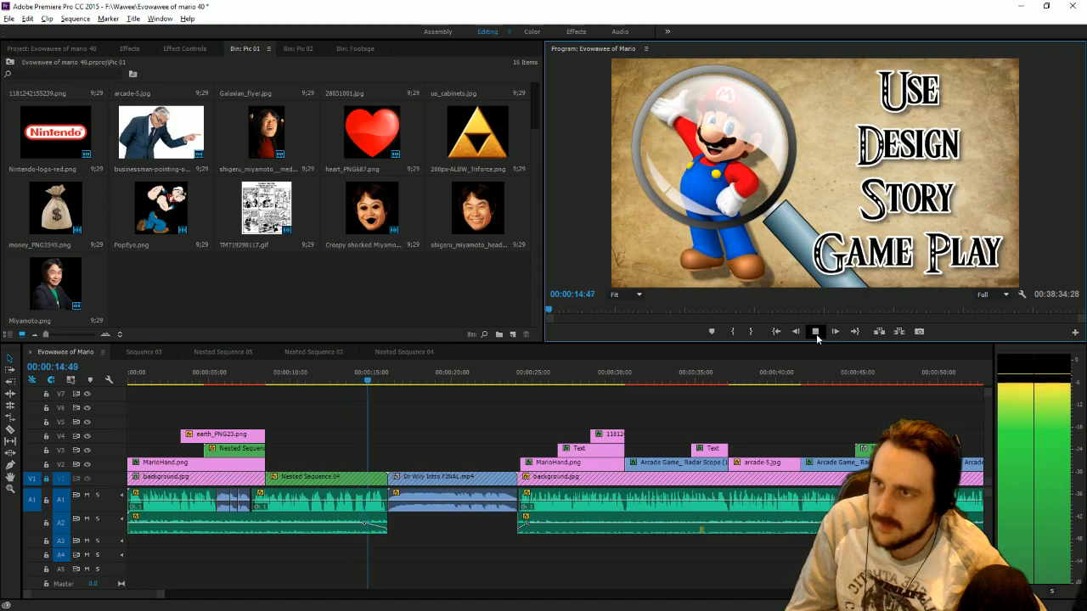
{"action": "left_click", "coordinate": [816, 332]}
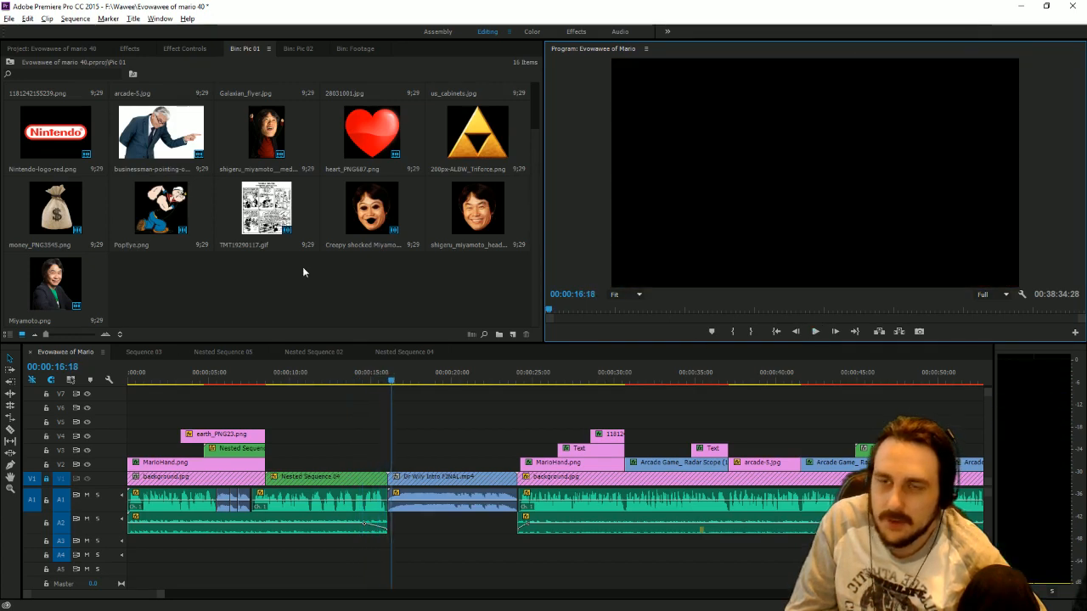
Place the Social Media sequence on V6 at the timeline's start, without its audio, ending where the Dr Wily intro begins.
{"action": "left_click", "coordinate": [85, 48]}
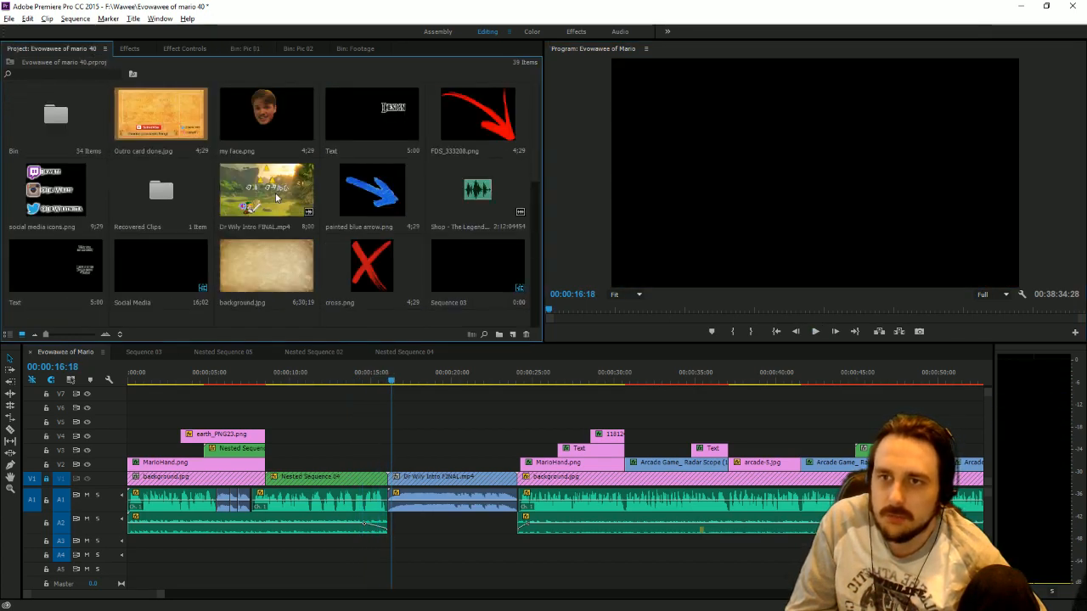
{"action": "left_click", "coordinate": [165, 272]}
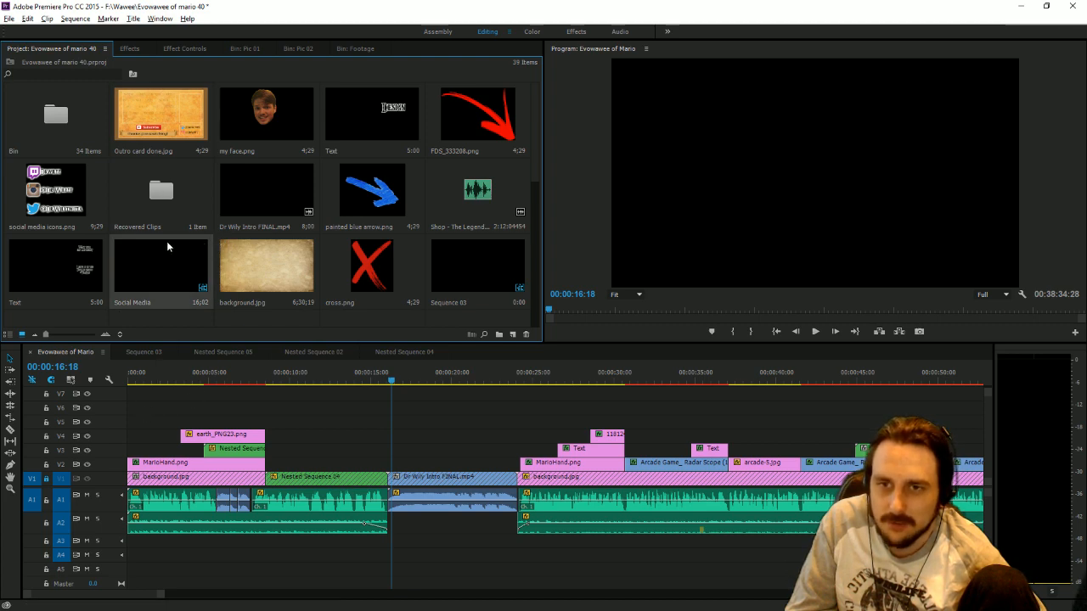
{"action": "left_click_drag", "start_coordinate": [167, 246], "coordinate": [273, 586]}
{"action": "key", "text": "Delete"}
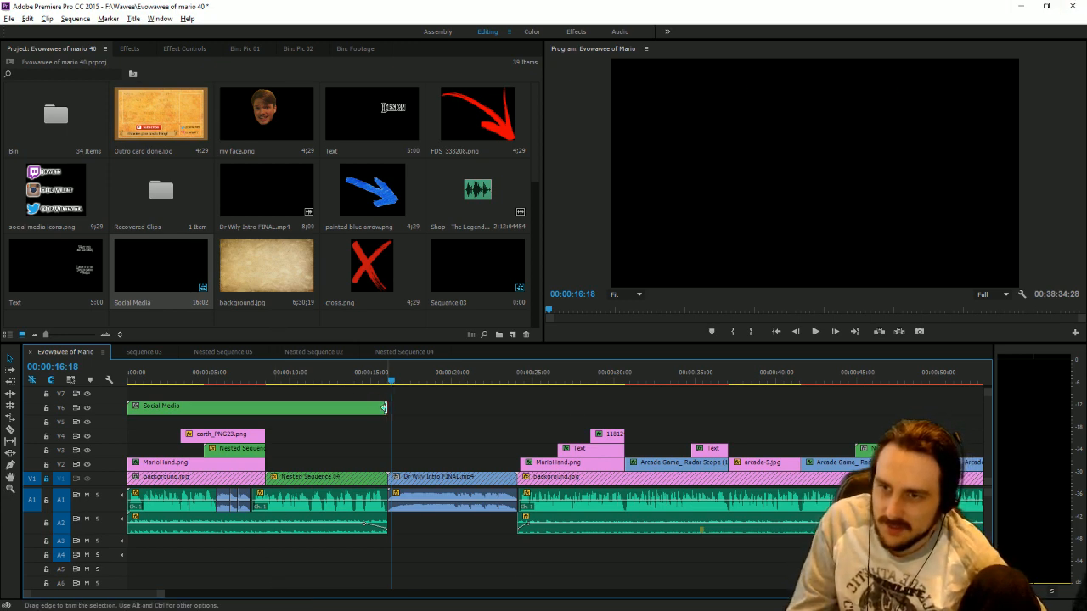
{"action": "left_click", "coordinate": [383, 407]}
Add a 100% opacity keyframe to the Social Media clip at 00:00:14:00.
{"action": "left_click", "coordinate": [352, 376]}
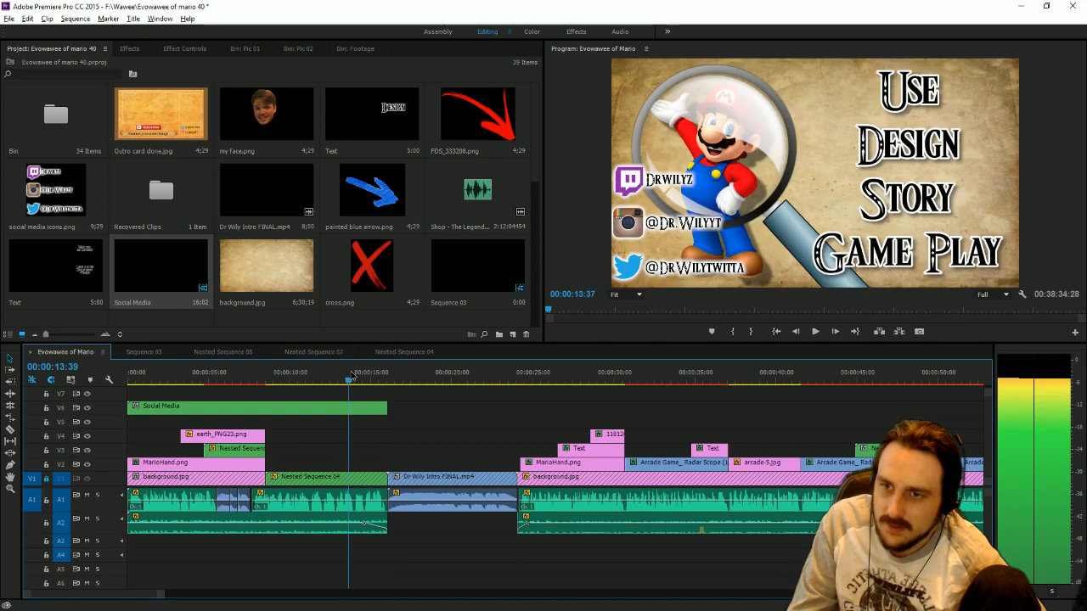
{"action": "left_click", "coordinate": [354, 376]}
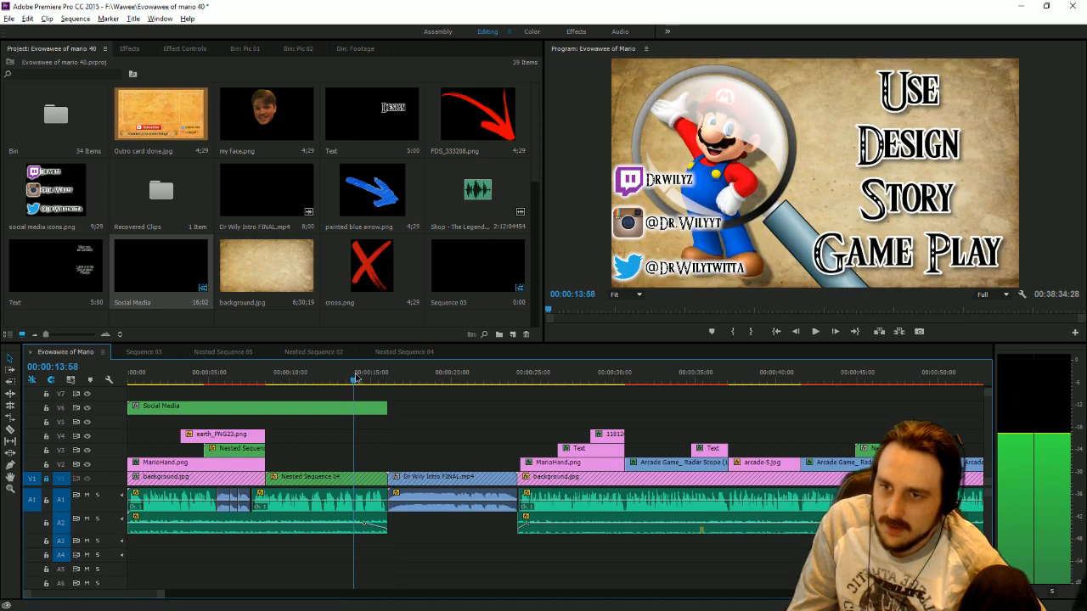
{"action": "left_click", "coordinate": [312, 406]}
{"action": "left_click", "coordinate": [129, 48]}
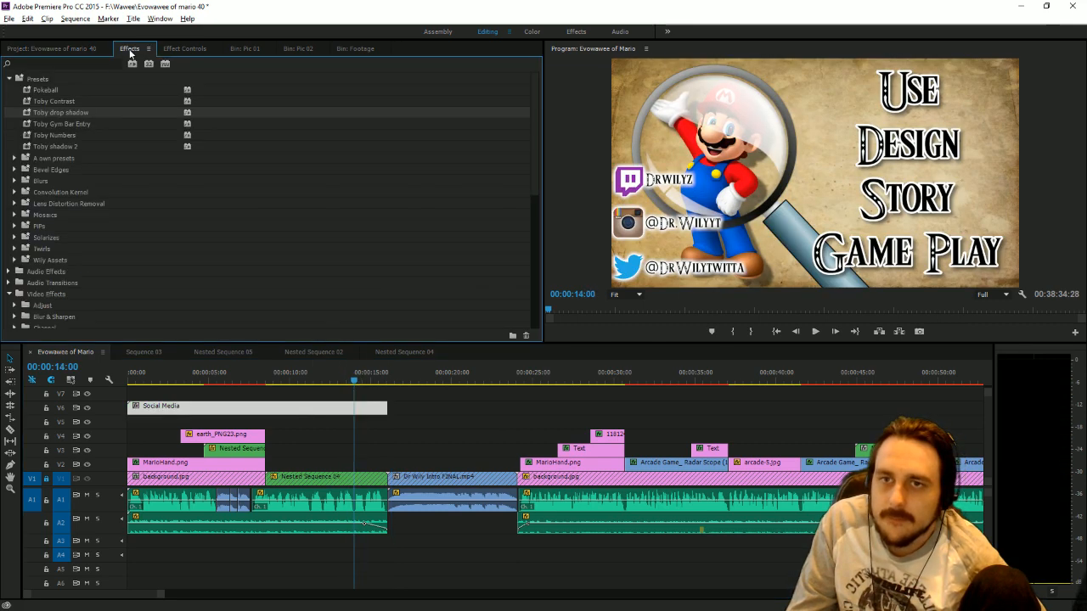
{"action": "left_click", "coordinate": [185, 48]}
{"action": "left_click", "coordinate": [8, 106]}
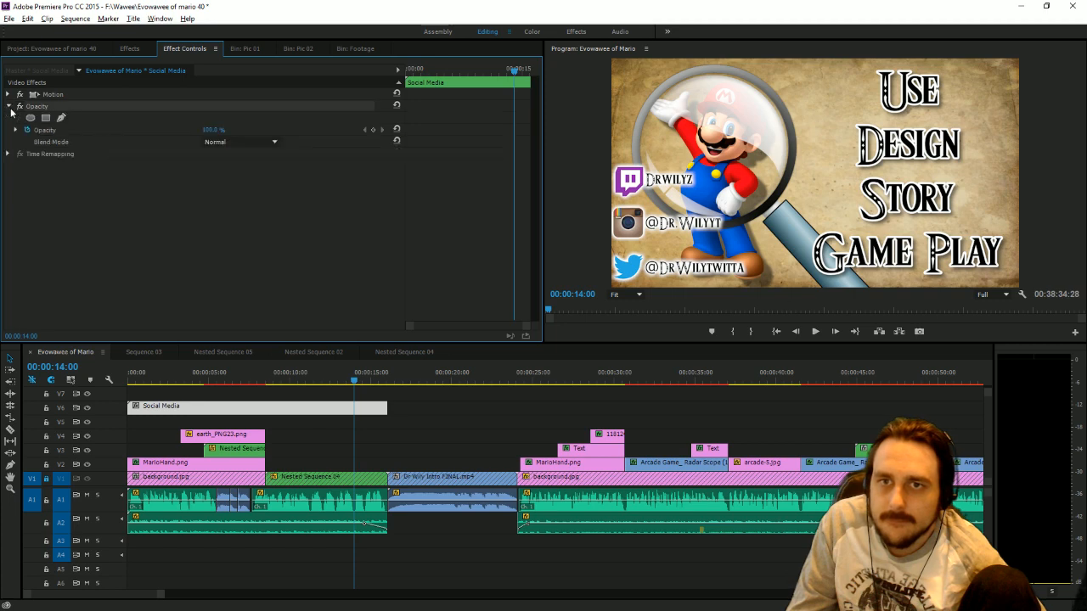
{"action": "left_click", "coordinate": [373, 129]}
Fade the Social Media clip to 0% opacity at 00:00:14:38 and play on through the intro to 00:00:27:39.
{"action": "left_click_drag", "start_coordinate": [355, 380], "coordinate": [364, 379]}
{"action": "left_click", "coordinate": [210, 129]}
{"action": "type", "text": "0"}
{"action": "key", "text": "Return"}
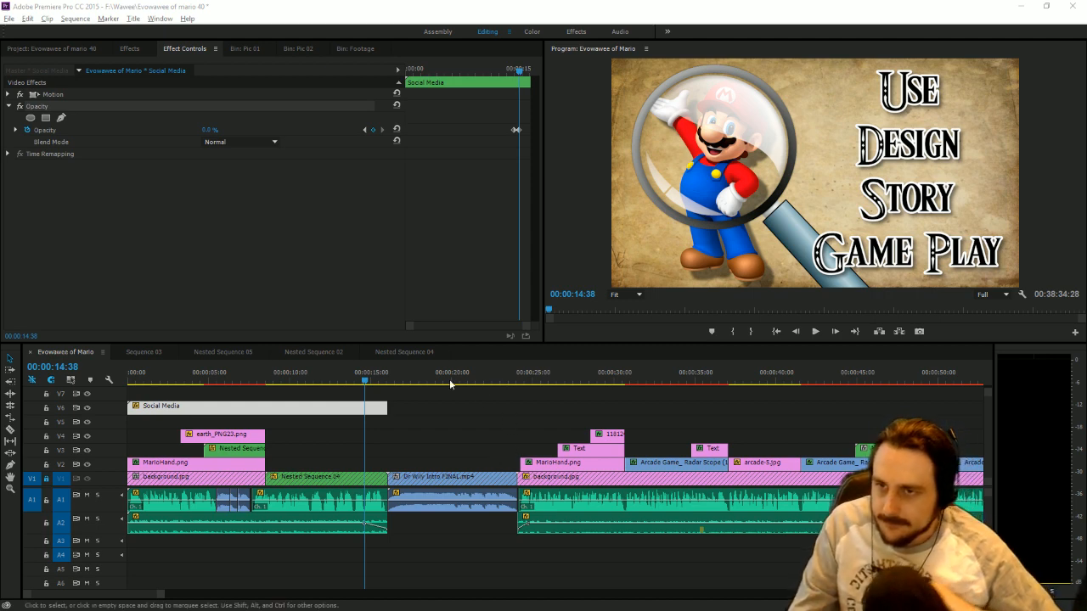
{"action": "key", "text": "space"}
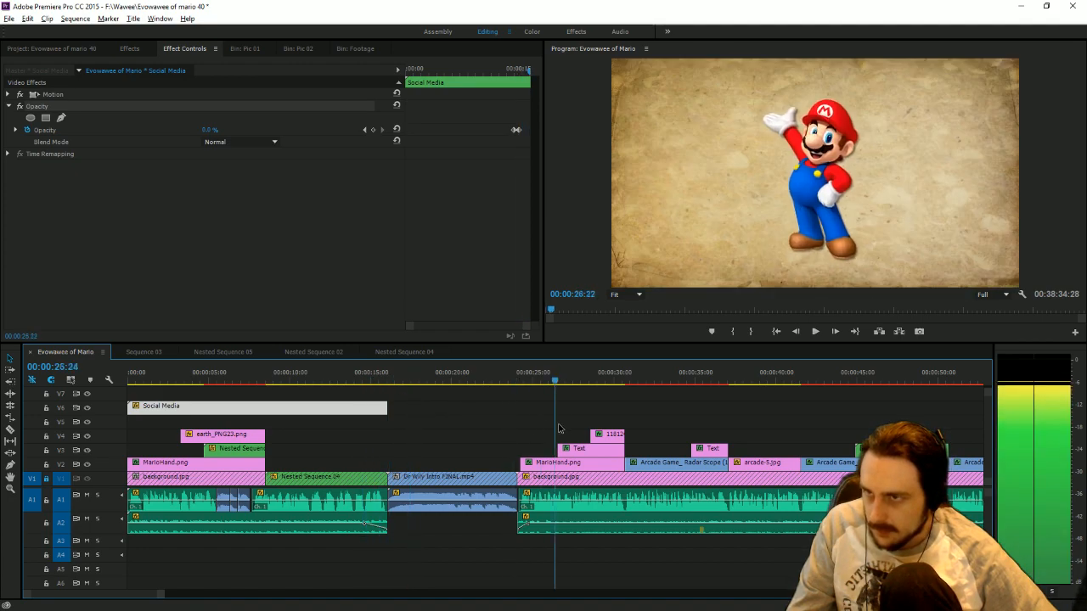
{"action": "key", "text": "space"}
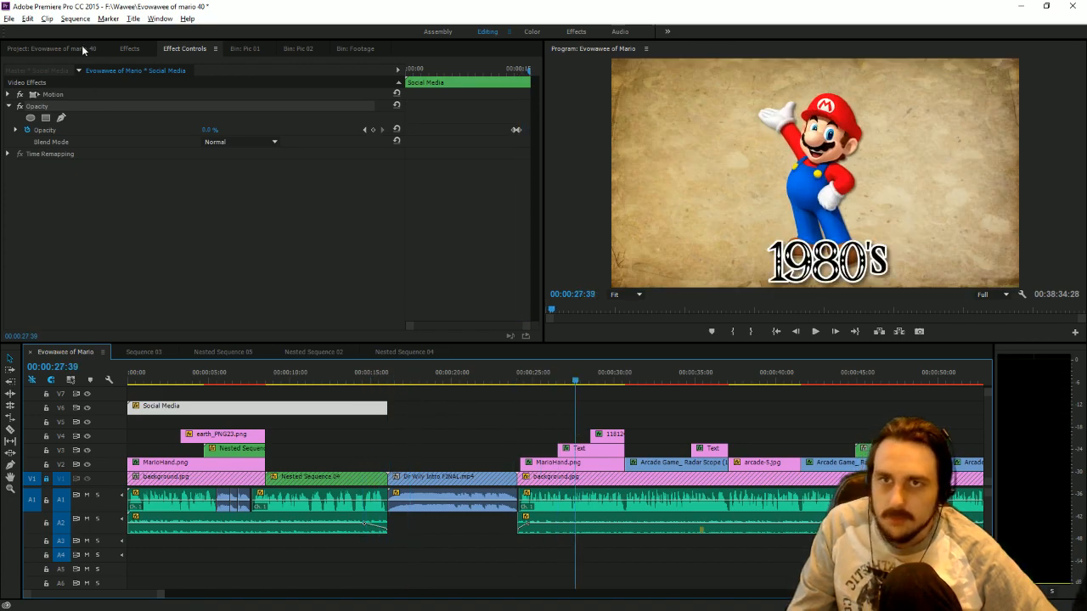
Copy MarioHand.png from the project's Bin folder into the Pic 02 bin.
{"action": "left_click", "coordinate": [82, 48]}
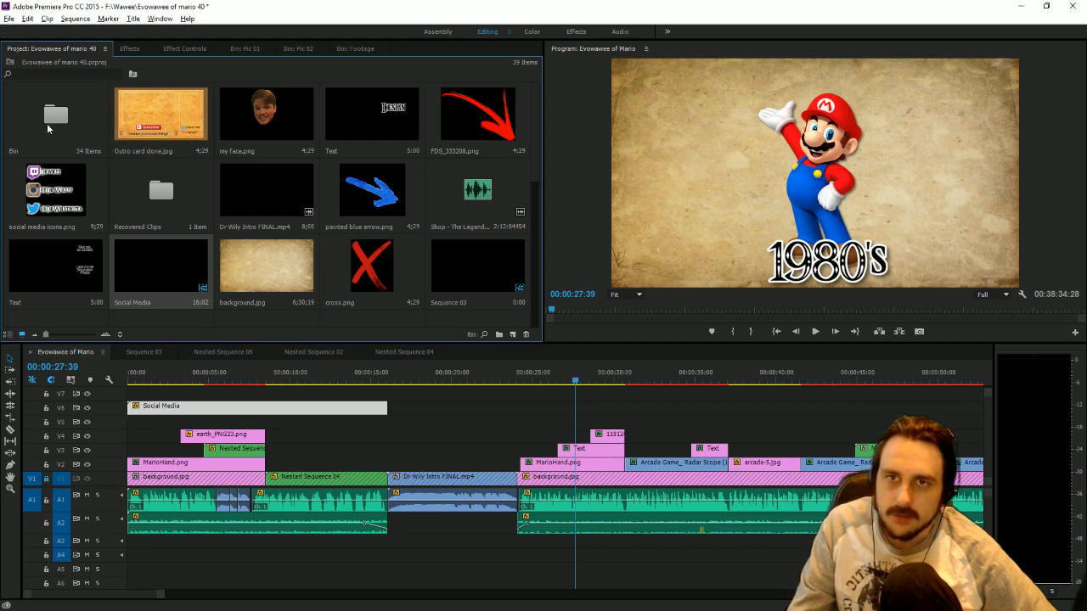
{"action": "double_click", "coordinate": [65, 129]}
{"action": "scroll", "coordinate": [185, 211], "scroll_direction": "down", "scroll_amount": 5}
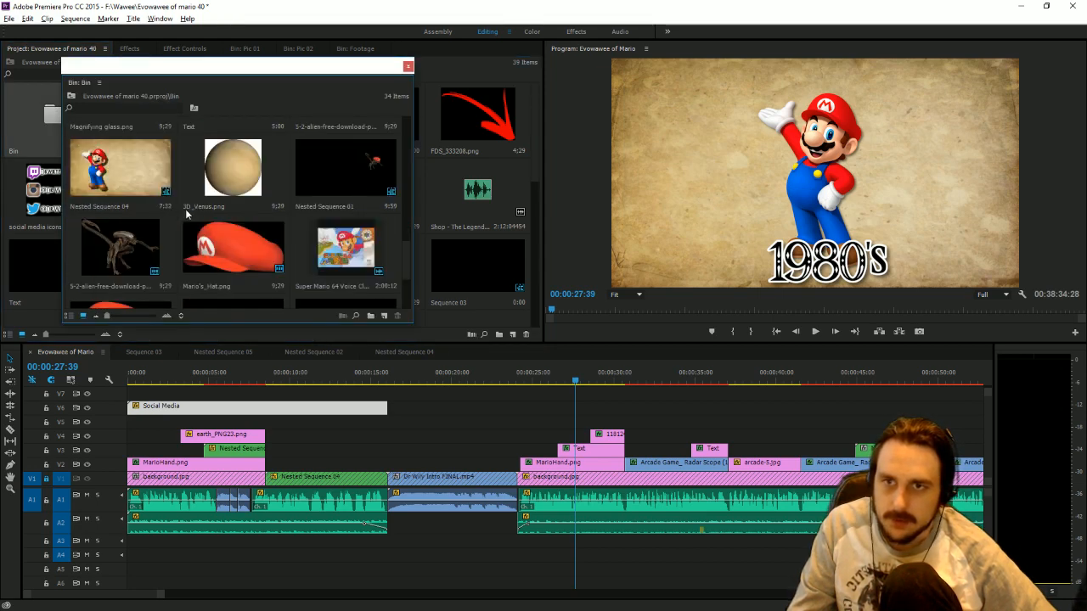
{"action": "scroll", "coordinate": [185, 209], "scroll_direction": "up", "scroll_amount": 5}
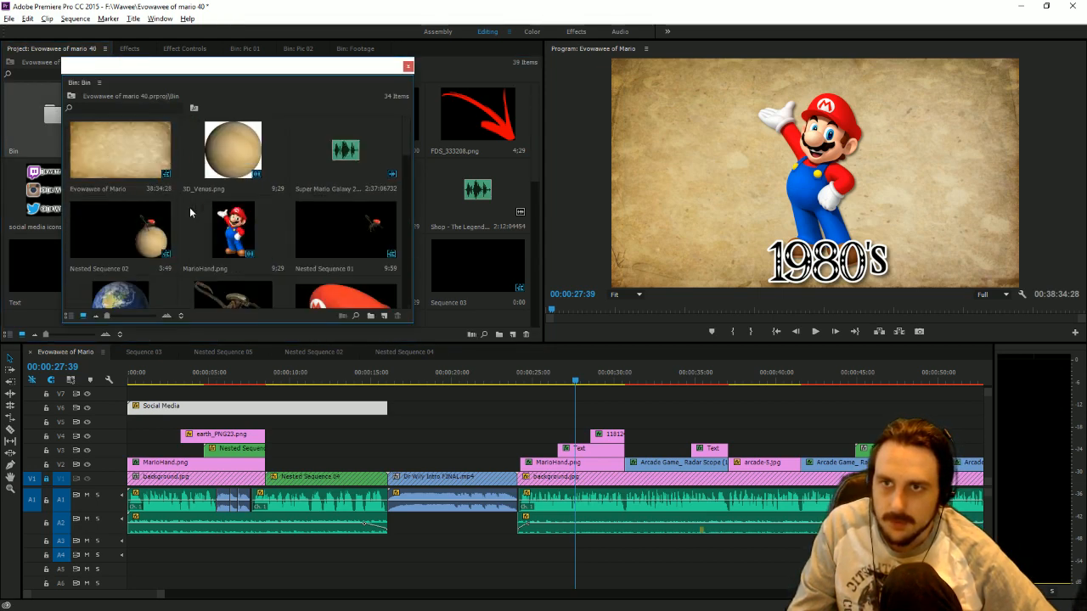
{"action": "left_click", "coordinate": [221, 236]}
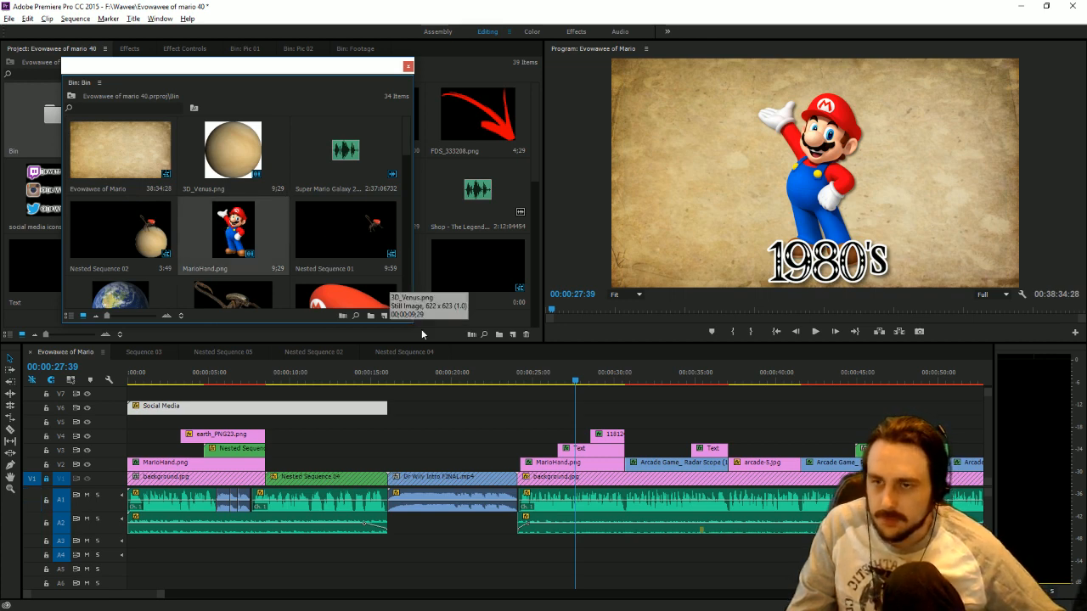
{"action": "left_click_drag", "start_coordinate": [161, 596], "coordinate": [380, 595]}
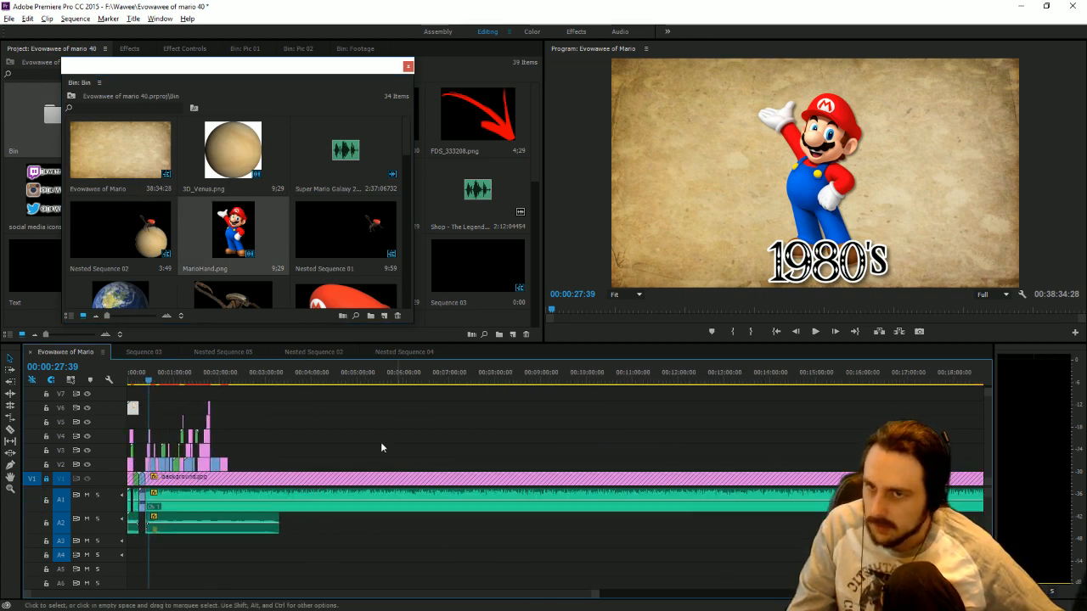
{"action": "left_click_drag", "start_coordinate": [251, 380], "coordinate": [241, 379]}
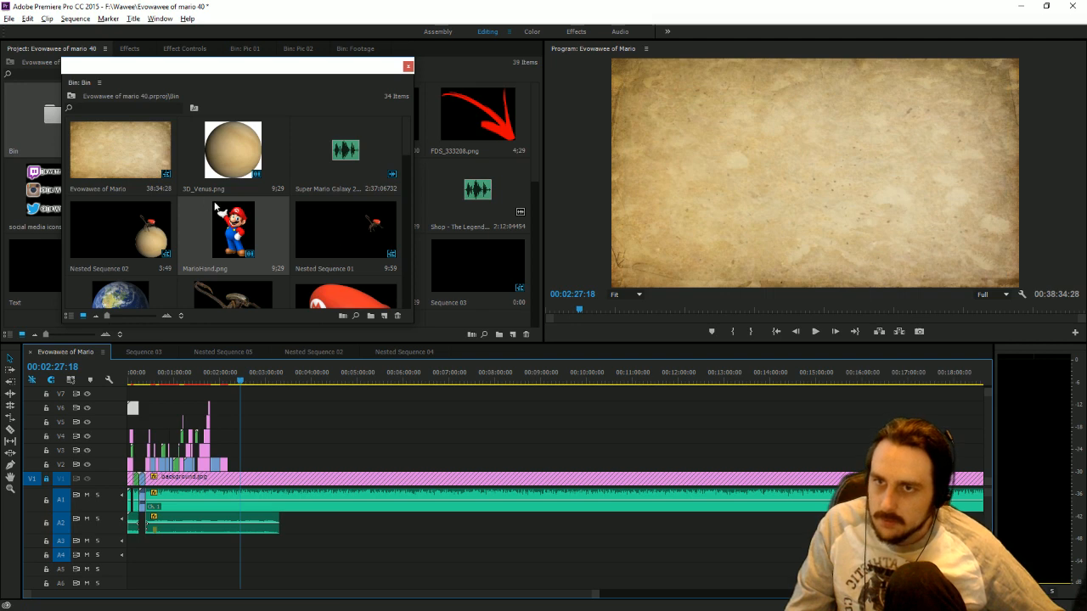
{"action": "left_click", "coordinate": [245, 225]}
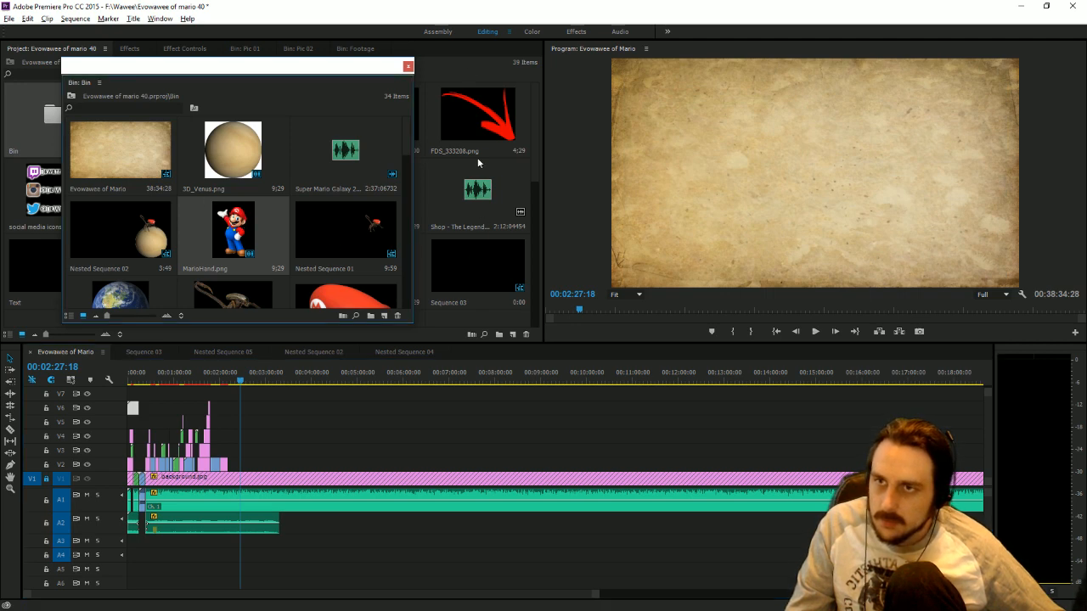
{"action": "left_click", "coordinate": [299, 49]}
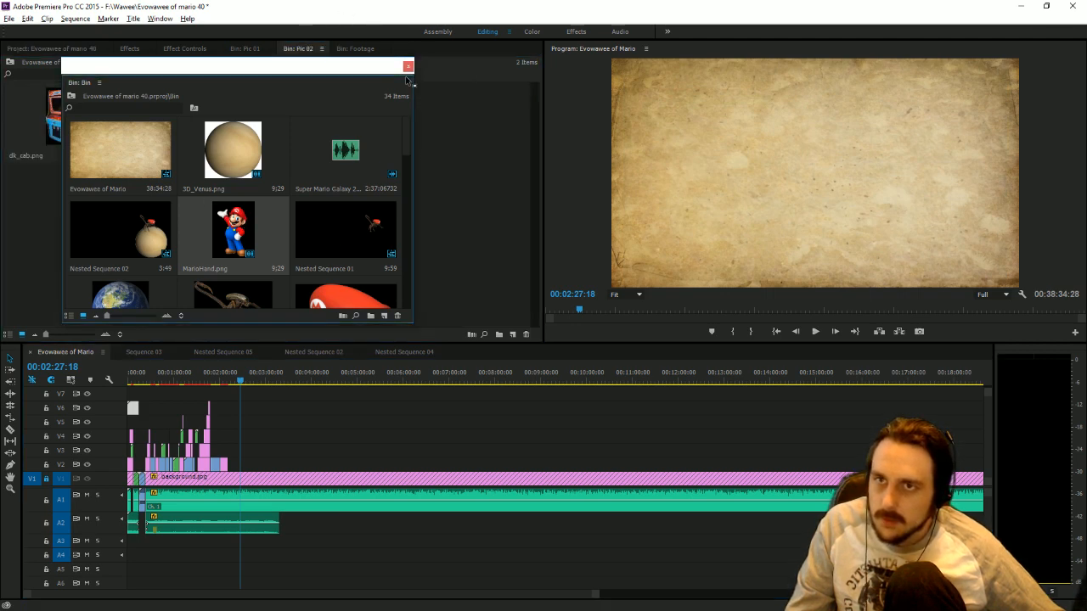
{"action": "left_click_drag", "start_coordinate": [406, 75], "coordinate": [326, 178]}
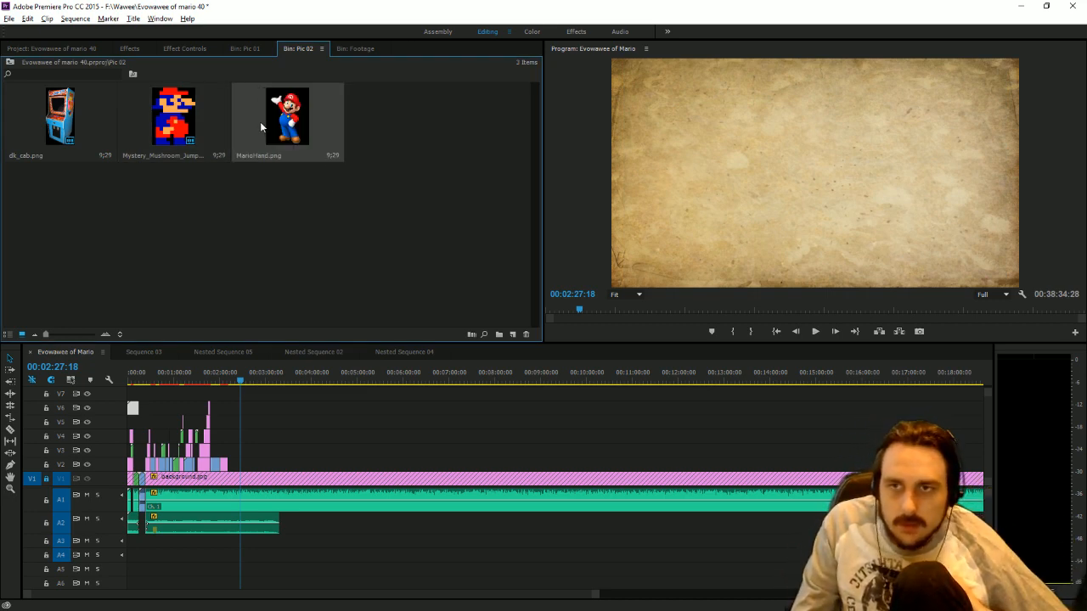
Place MarioHand.png from Pic 02 on V3 above the Jumpman picture, starting at 00:02:04:44.
{"action": "left_click_drag", "start_coordinate": [260, 121], "coordinate": [249, 452]}
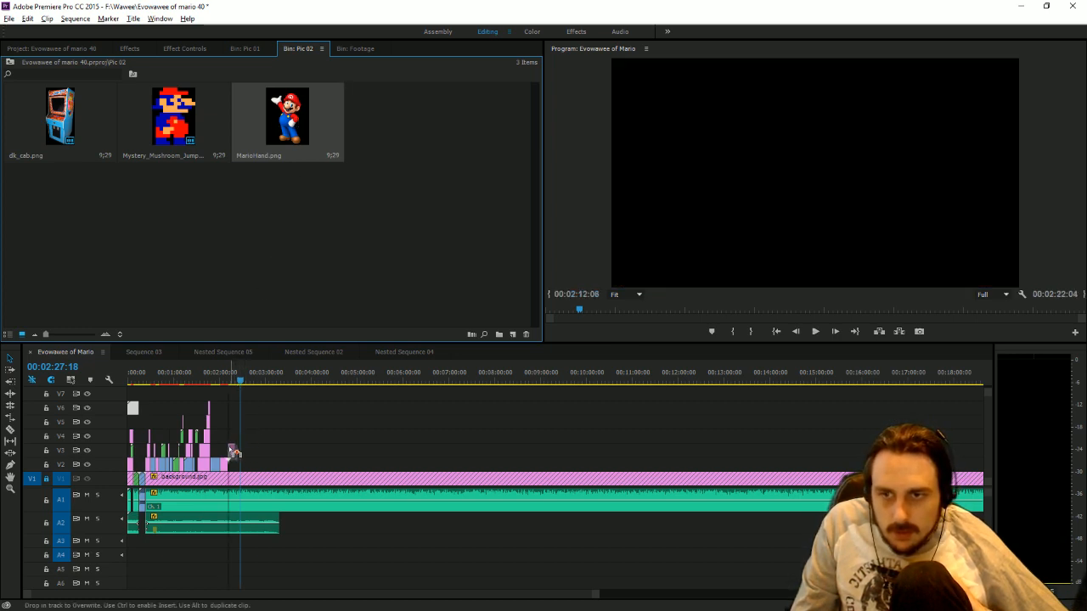
{"action": "left_click_drag", "start_coordinate": [229, 450], "coordinate": [231, 450]}
{"action": "left_click", "coordinate": [222, 379]}
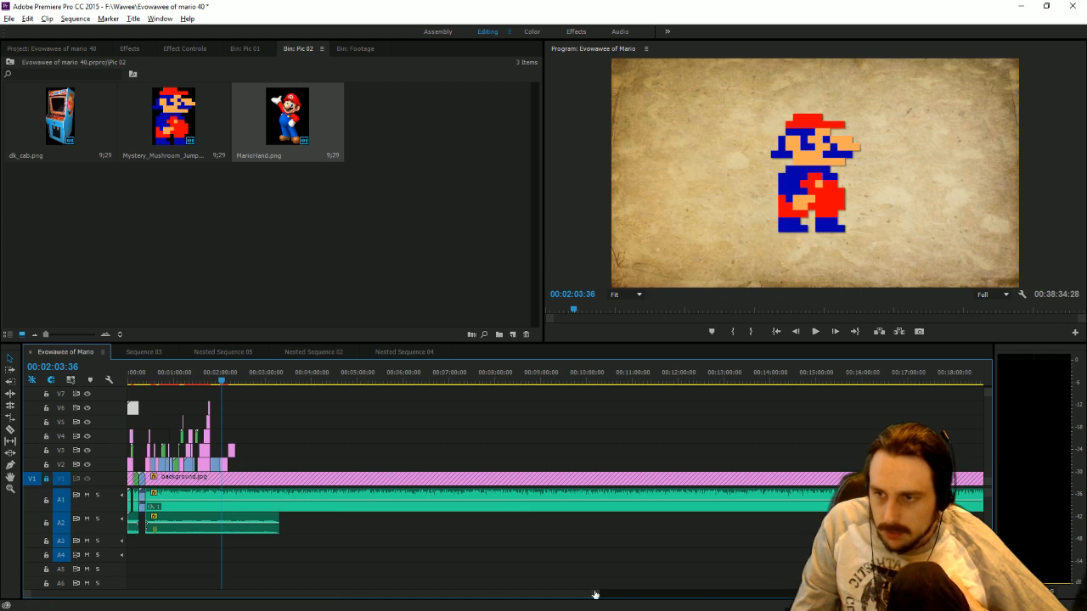
{"action": "mouse_move", "coordinate": [595, 594]}
{"action": "left_mouse_down"}
{"action": "mouse_move", "coordinate": [344, 591]}
{"action": "mouse_move", "coordinate": [377, 583]}
{"action": "mouse_move", "coordinate": [360, 585]}
{"action": "left_mouse_up"}
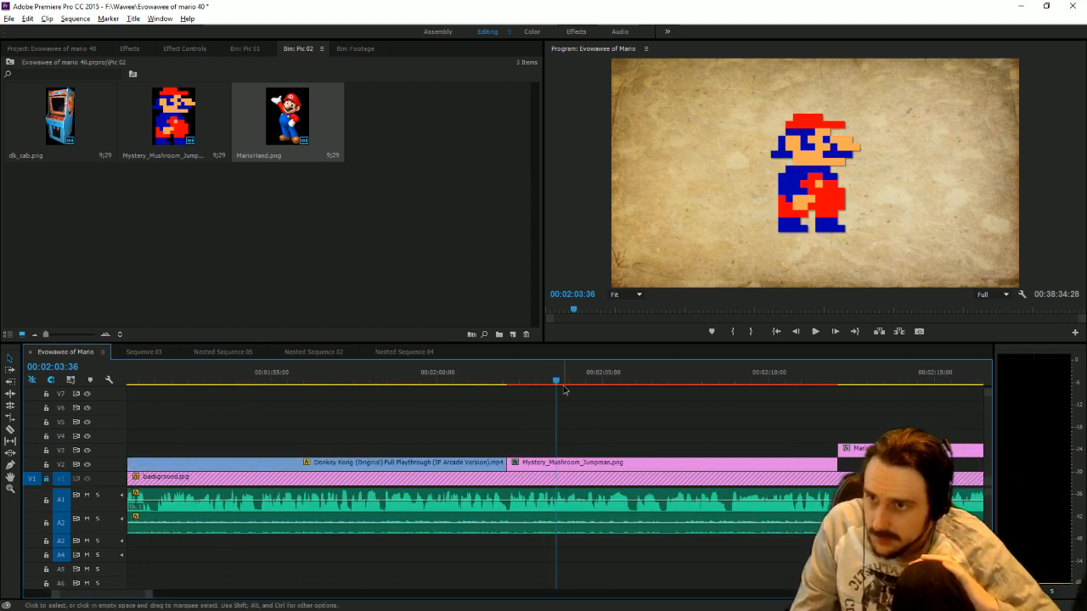
{"action": "left_click_drag", "start_coordinate": [565, 389], "coordinate": [596, 393]}
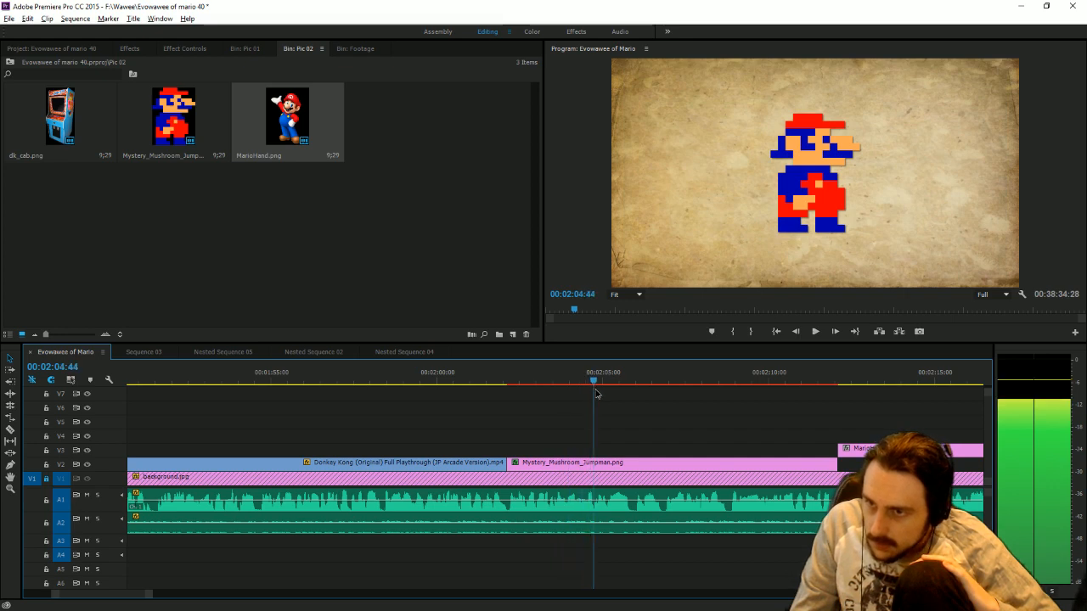
{"action": "left_click_drag", "start_coordinate": [873, 450], "coordinate": [620, 449]}
{"action": "key", "text": "alt+Tab"}
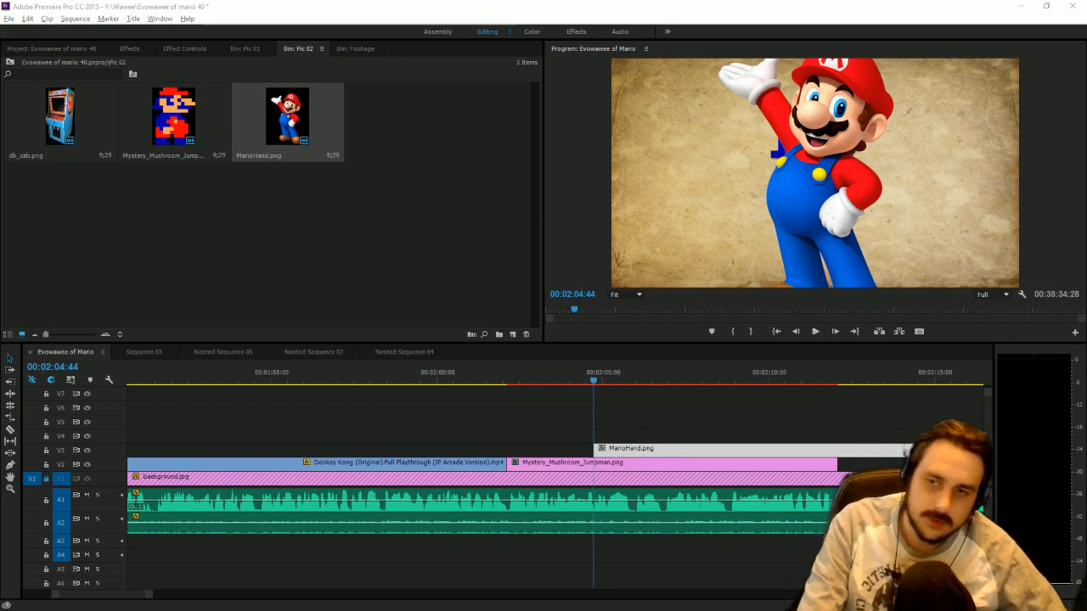
Scale MarioHand.png to about 58, tilt it about -29° in the frame's lower-right corner, and apply the Toby drop shadow preset.
{"action": "double_click", "coordinate": [816, 170]}
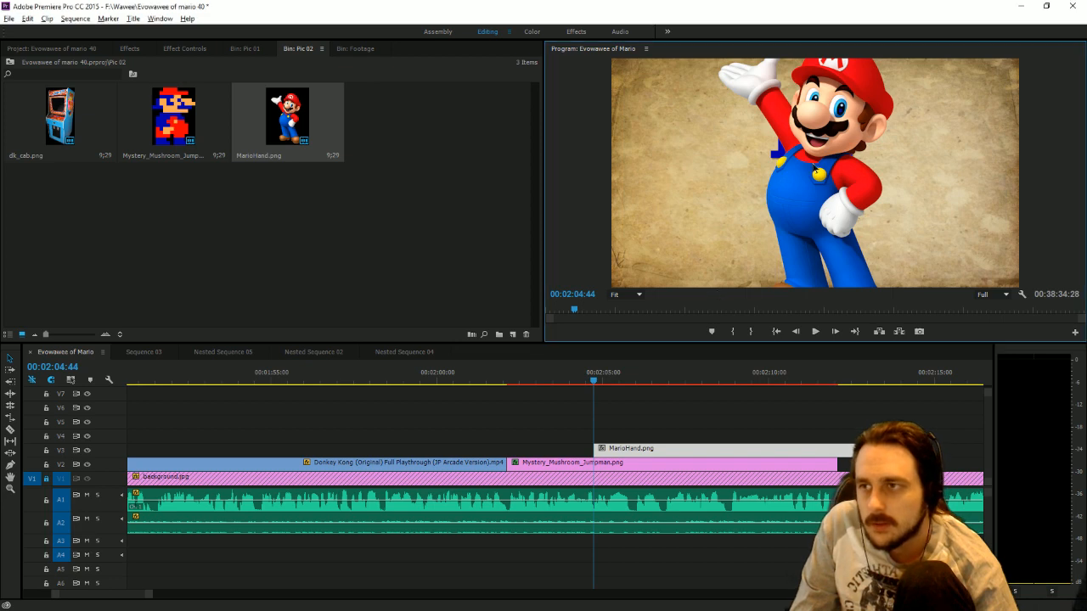
{"action": "left_click_drag", "start_coordinate": [943, 175], "coordinate": [890, 172]}
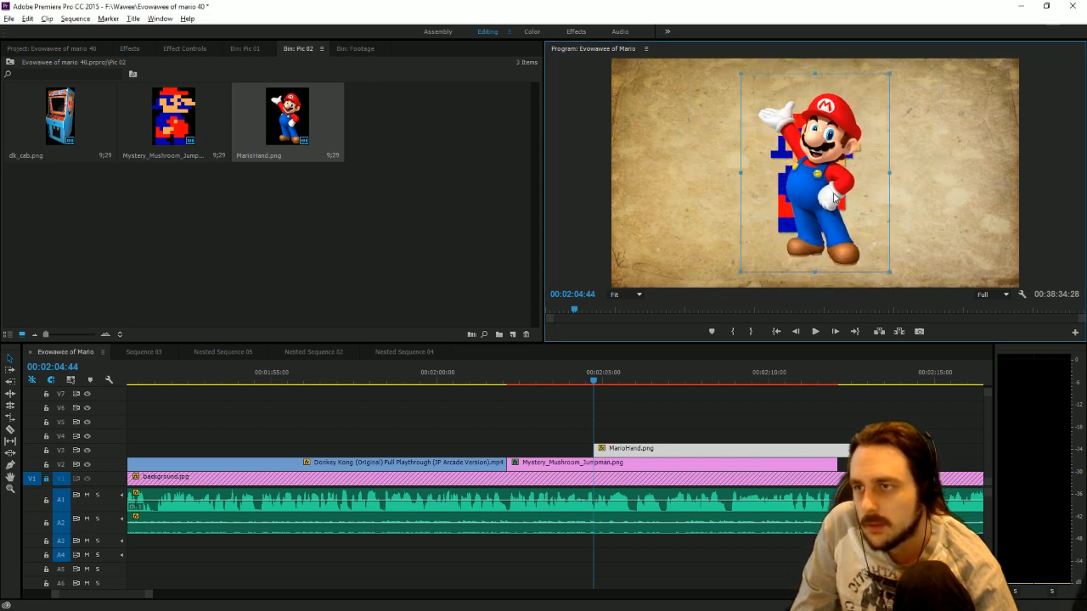
{"action": "left_click_drag", "start_coordinate": [838, 197], "coordinate": [977, 227]}
{"action": "left_click_drag", "start_coordinate": [882, 91], "coordinate": [798, 150]}
{"action": "left_click", "coordinate": [128, 48]}
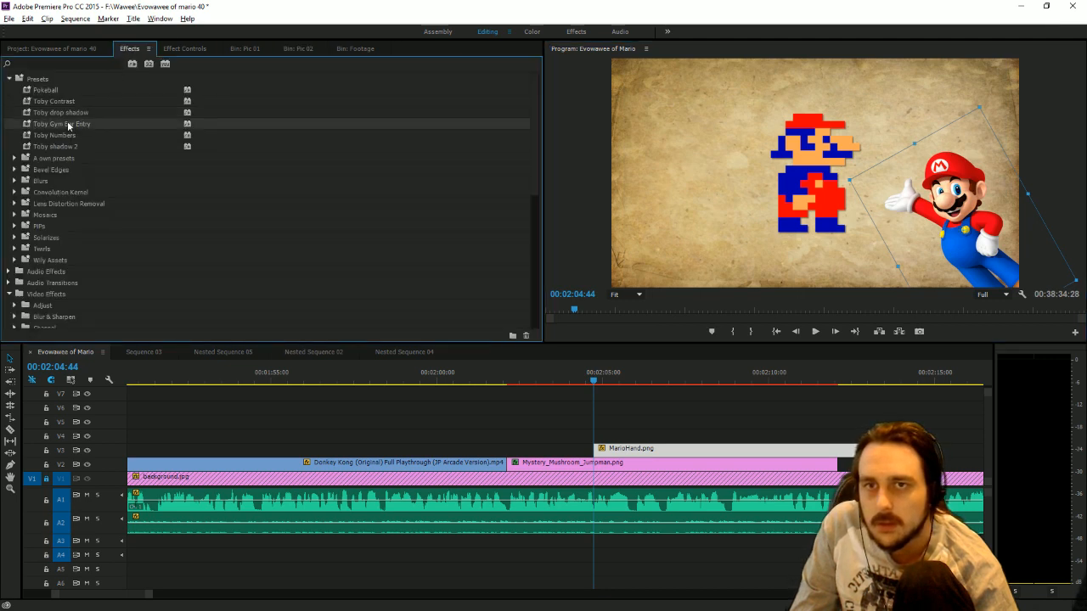
{"action": "left_click_drag", "start_coordinate": [68, 114], "coordinate": [701, 447]}
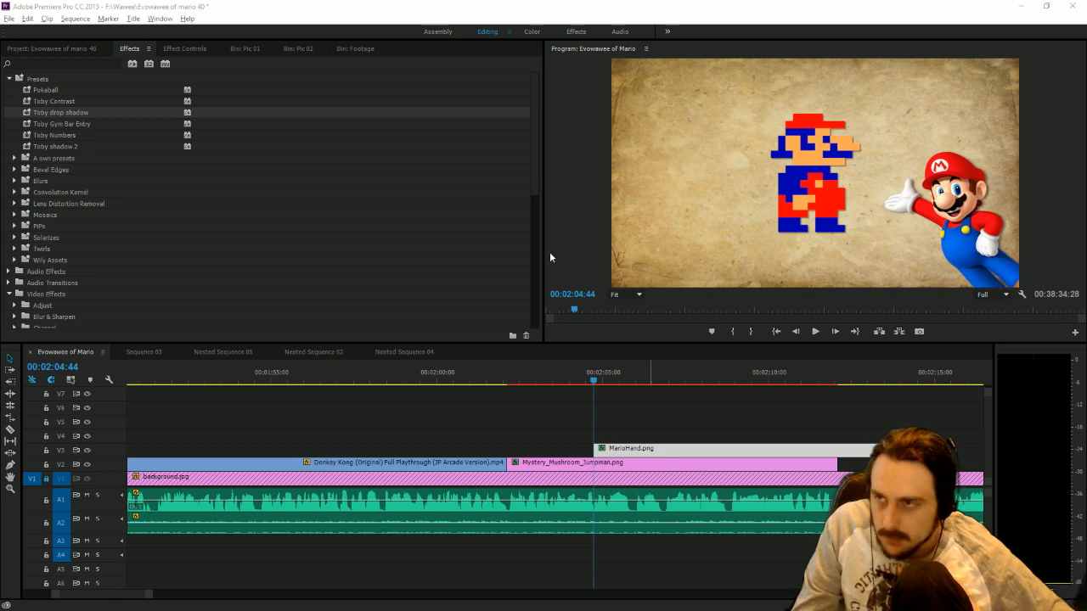
Animate MarioHand.png's position from outside the frame's lower-right corner at 00:02:04:44 to its place beside Jumpman about half a second on, and play it.
{"action": "left_click", "coordinate": [183, 53]}
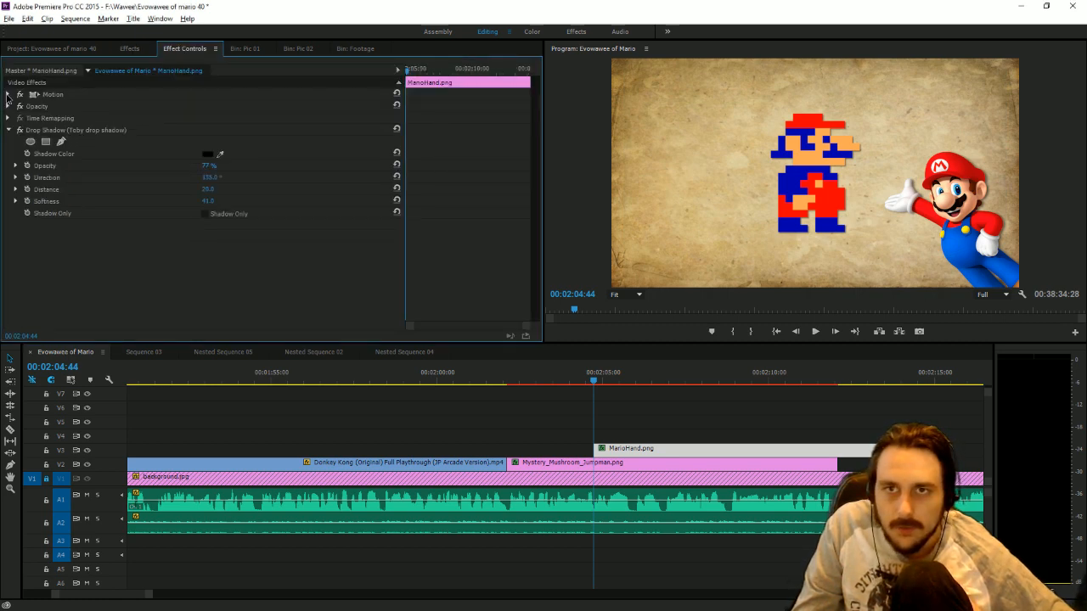
{"action": "left_click", "coordinate": [9, 94]}
{"action": "left_click", "coordinate": [26, 106]}
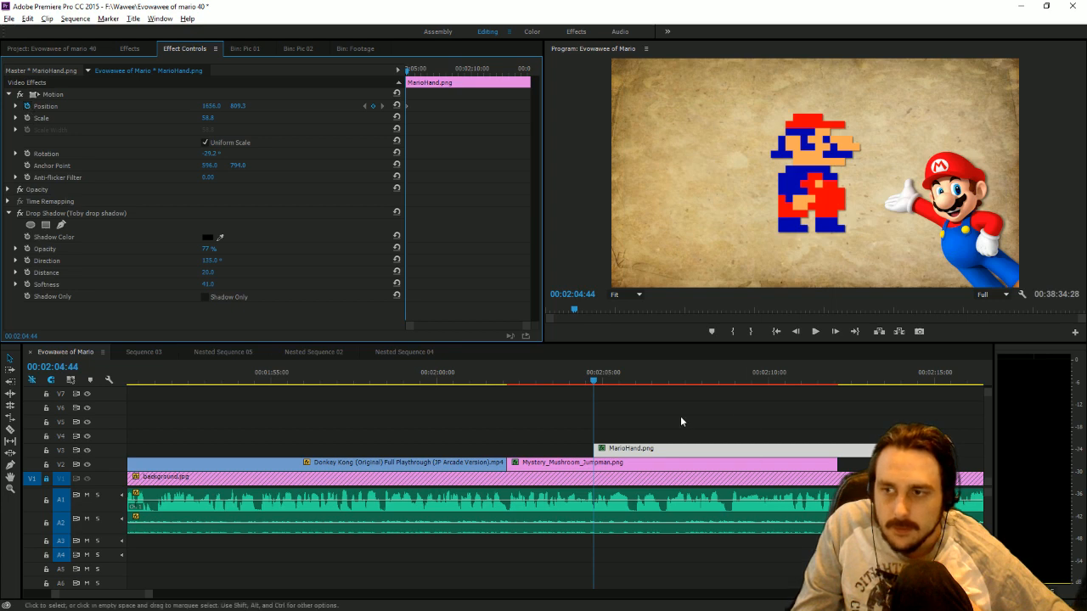
{"action": "left_click_drag", "start_coordinate": [595, 382], "coordinate": [615, 388]}
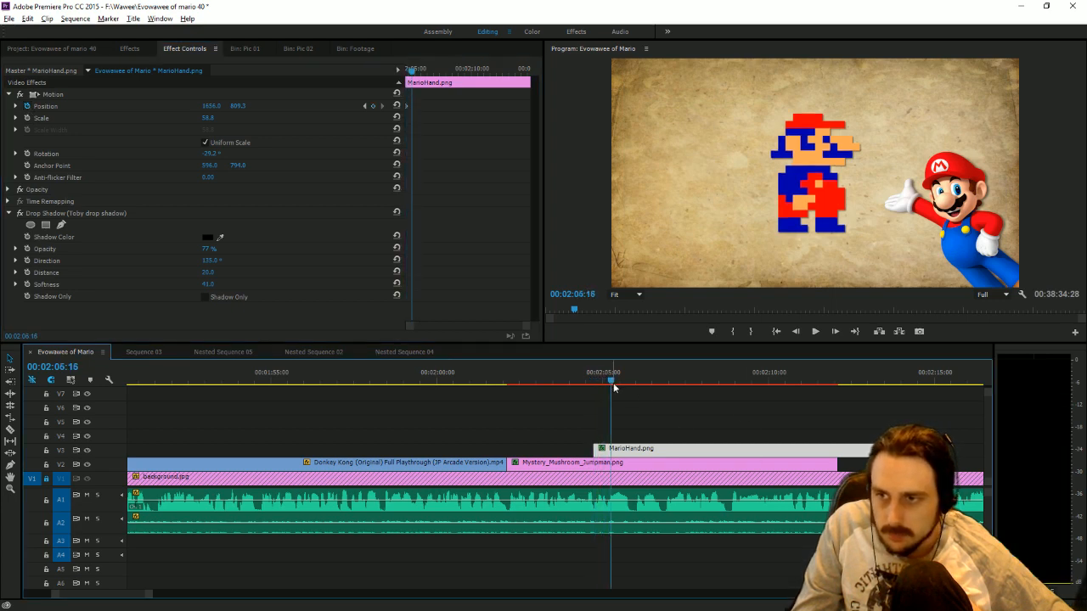
{"action": "left_click", "coordinate": [365, 105]}
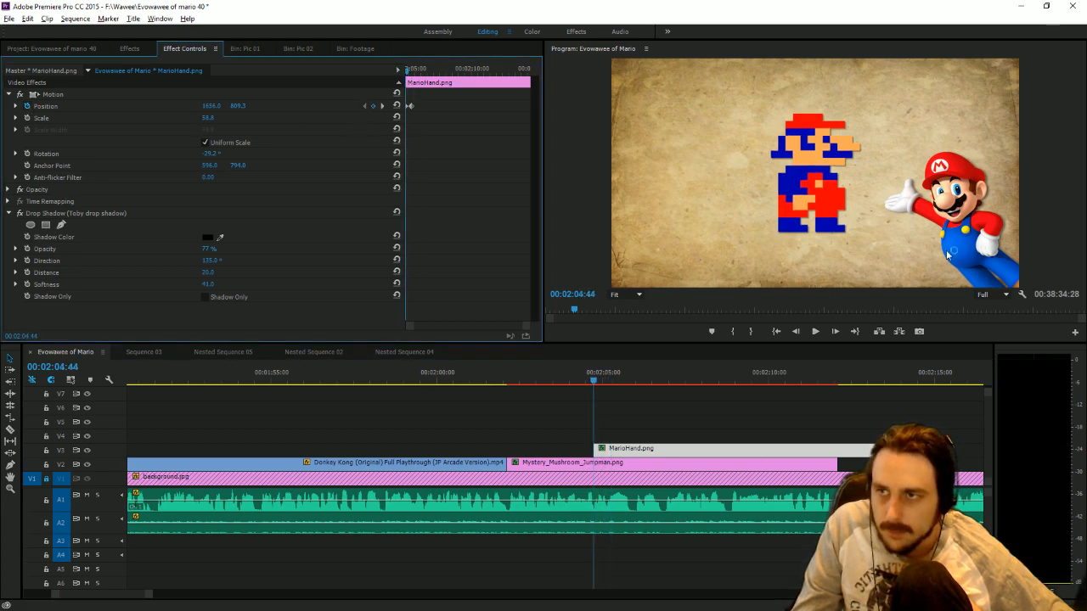
{"action": "left_click", "coordinate": [948, 254]}
{"action": "left_click_drag", "start_coordinate": [948, 255], "coordinate": [1057, 326]}
{"action": "left_click", "coordinate": [812, 335]}
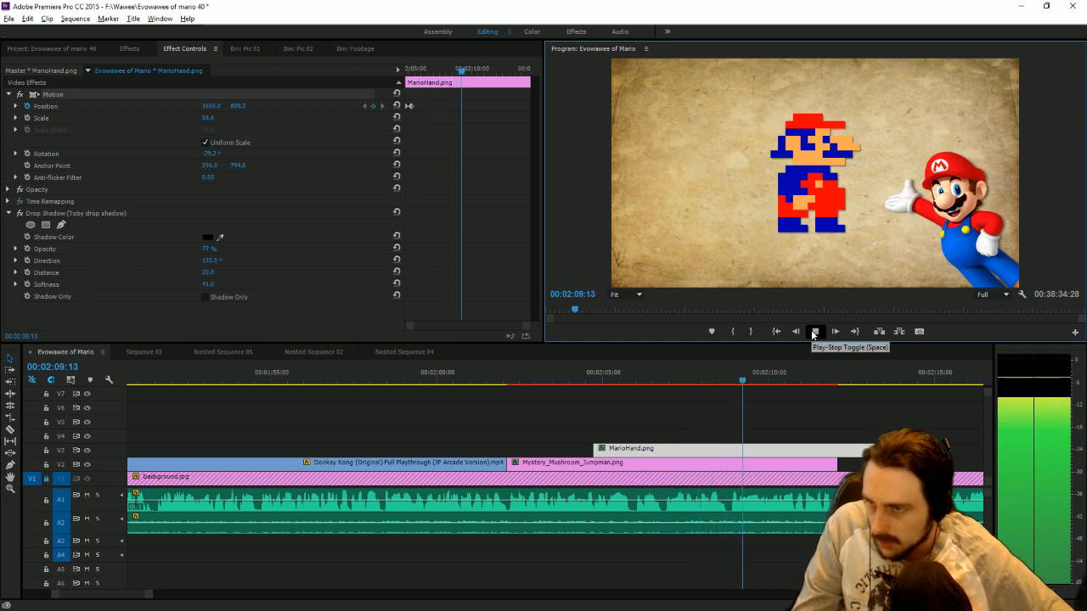
Trim the ends of the Jumpman and MarioHand.png clips to 00:02:08:50 and save the project.
{"action": "left_click", "coordinate": [731, 388]}
{"action": "left_click_drag", "start_coordinate": [837, 462], "coordinate": [729, 463]}
{"action": "left_click_drag", "start_coordinate": [925, 450], "coordinate": [730, 450]}
{"action": "left_click", "coordinate": [841, 424]}
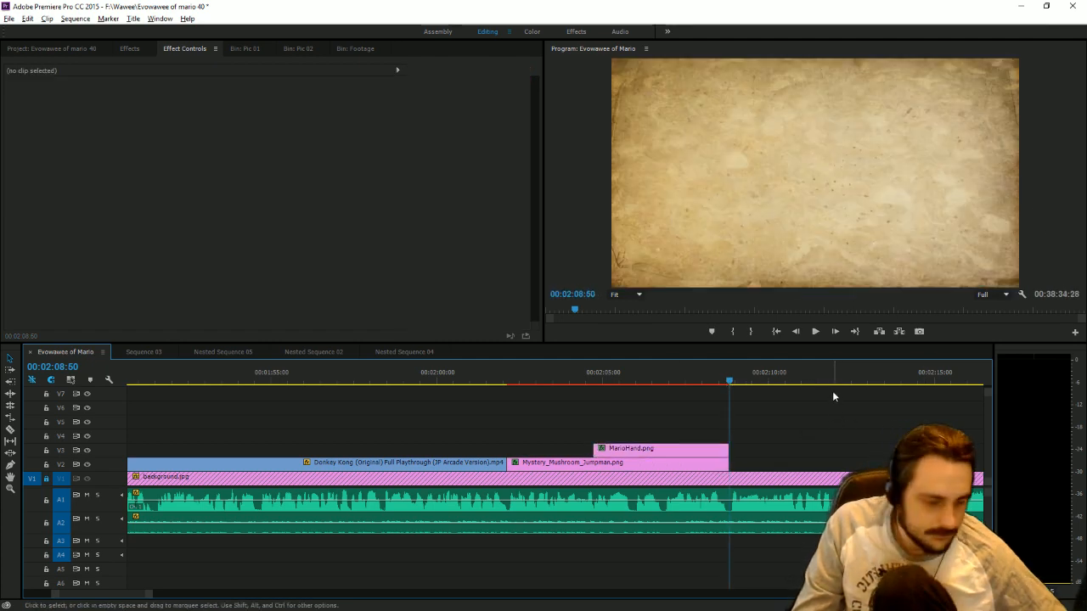
{"action": "key", "text": "ctrl+s"}
Set the Jumpman picture's scale to 53 on its last frame at 00:02:08:49 so it grows gradually.
{"action": "left_click", "coordinate": [702, 466]}
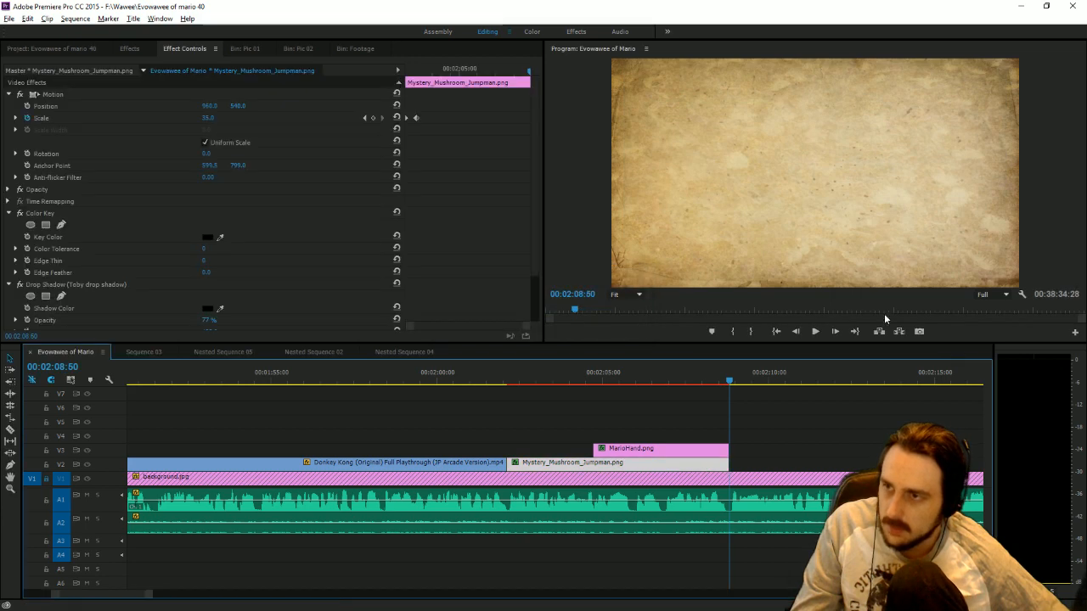
{"action": "left_click", "coordinate": [795, 331]}
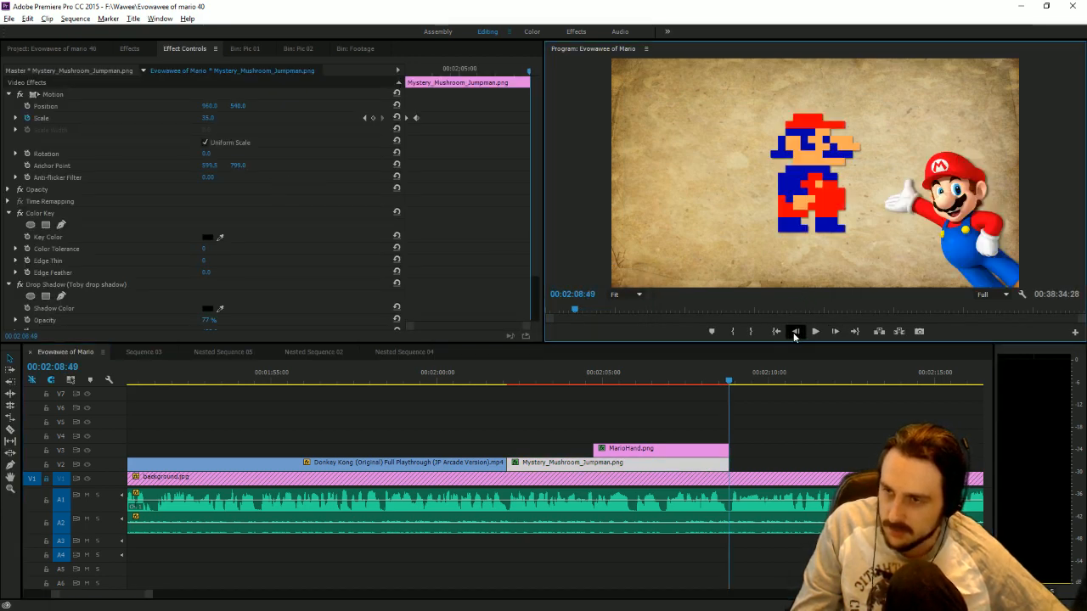
{"action": "mouse_move", "coordinate": [209, 120]}
{"action": "left_mouse_down"}
{"action": "mouse_move", "coordinate": [255, 121]}
{"action": "mouse_move", "coordinate": [187, 120]}
{"action": "mouse_move", "coordinate": [224, 120]}
{"action": "left_mouse_up"}
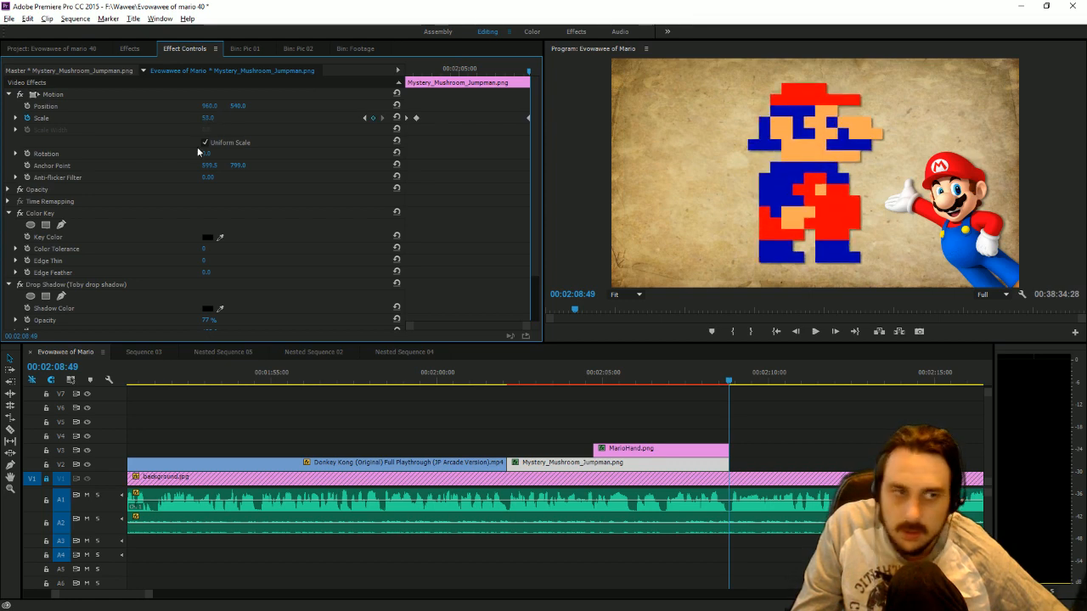
Duplicate the "January 17th 1929" text title in the project.
{"action": "left_click", "coordinate": [25, 49]}
{"action": "scroll", "coordinate": [159, 164], "scroll_direction": "down", "scroll_amount": 3}
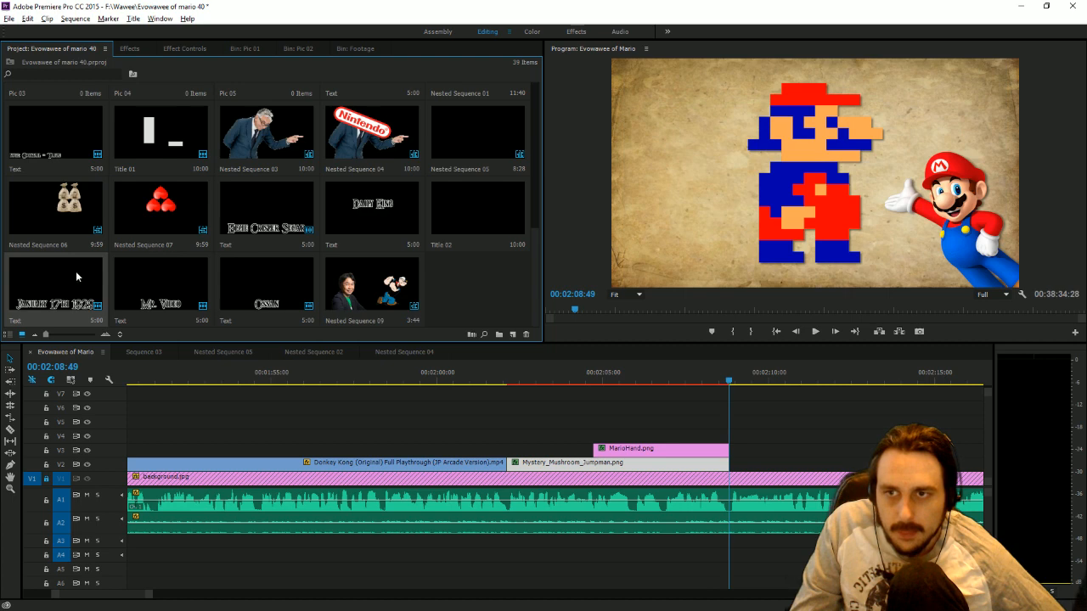
{"action": "key", "text": "ctrl+v"}
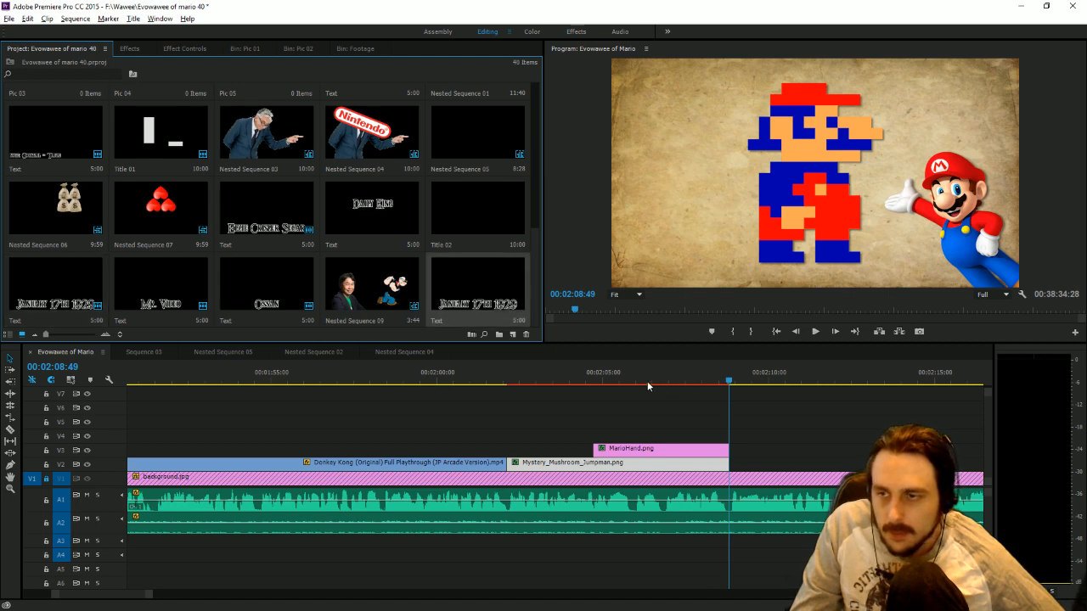
Change the duplicated title's text to "1981" and place it on V4 starting at 00:02:07:30.
{"action": "left_click_drag", "start_coordinate": [633, 383], "coordinate": [689, 397]}
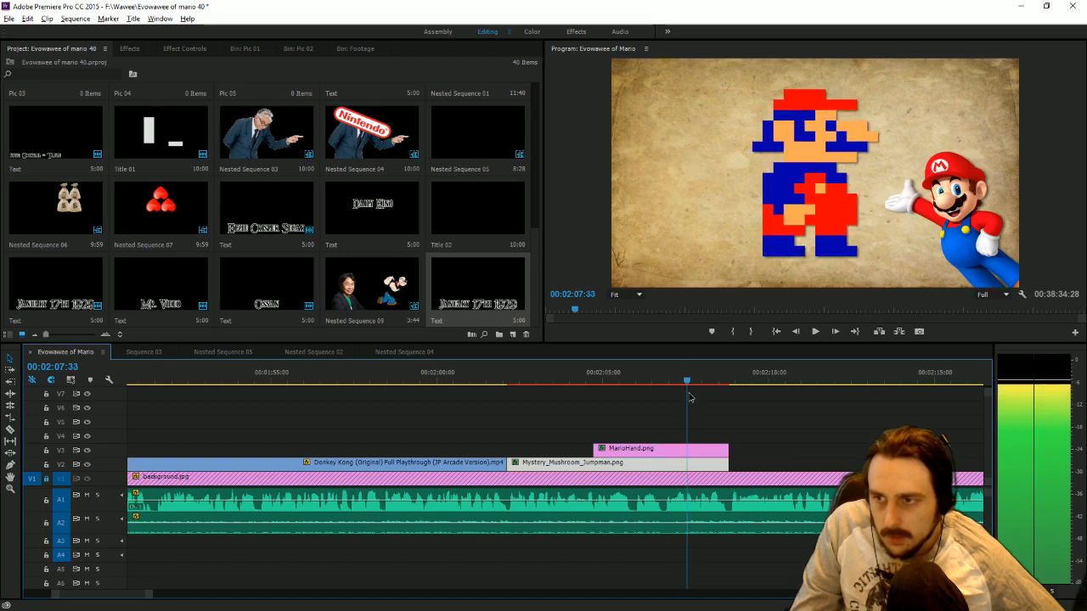
{"action": "key", "text": "ctrl+t"}
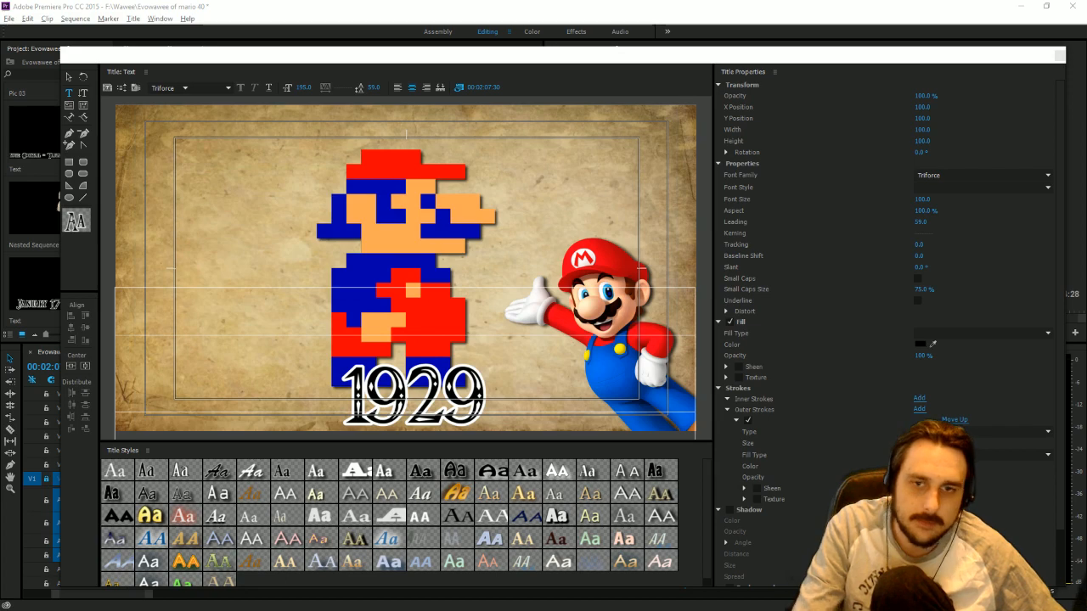
{"action": "key", "text": "BackSpace"}
{"action": "key", "text": "BackSpace"}
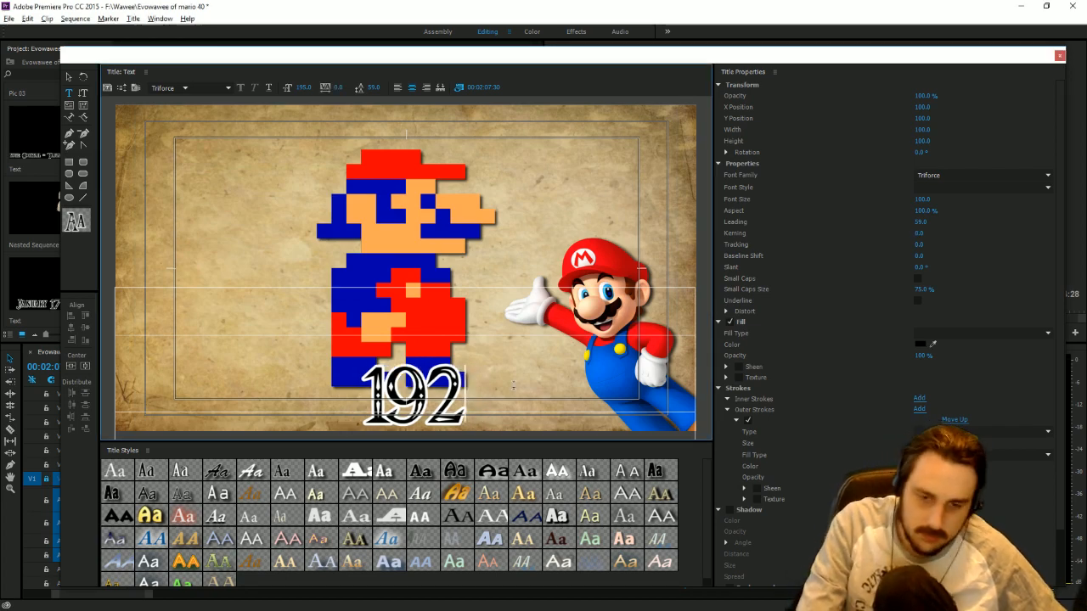
{"action": "type", "text": "81"}
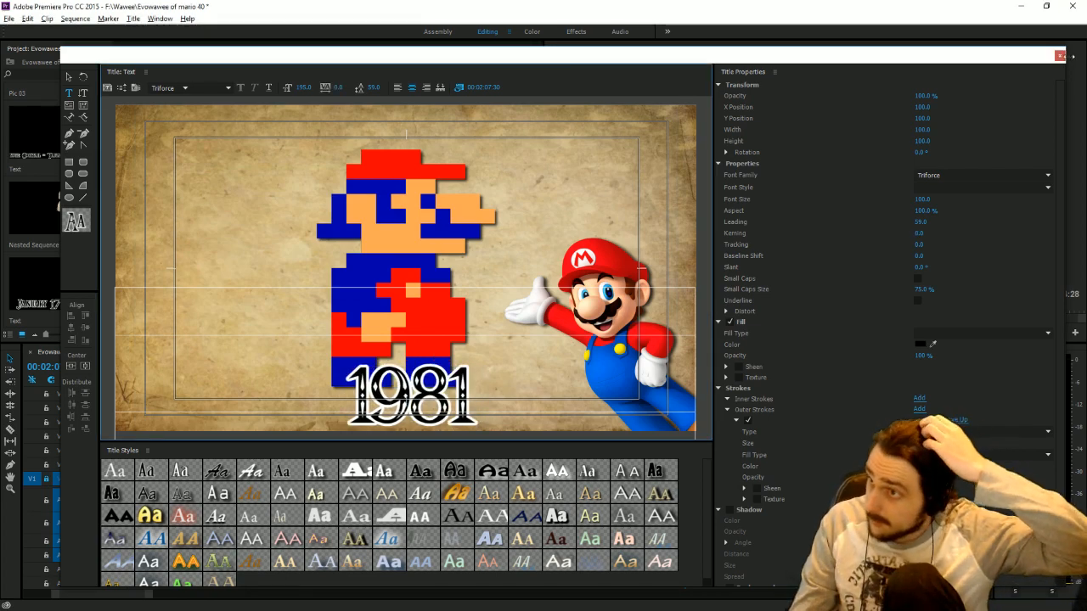
{"action": "left_click", "coordinate": [1059, 55]}
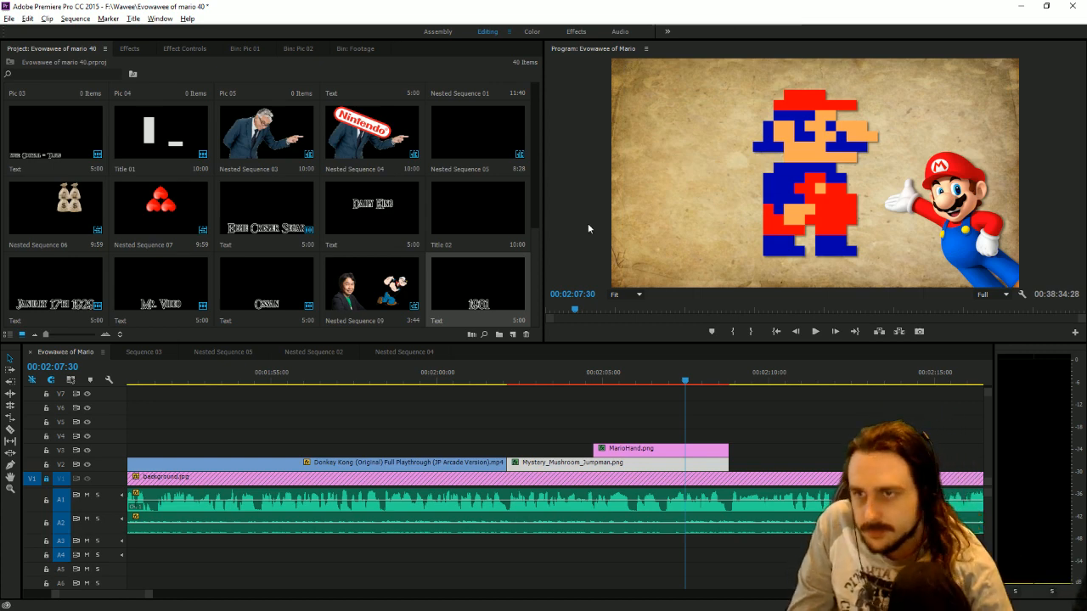
{"action": "left_click_drag", "start_coordinate": [478, 285], "coordinate": [686, 437]}
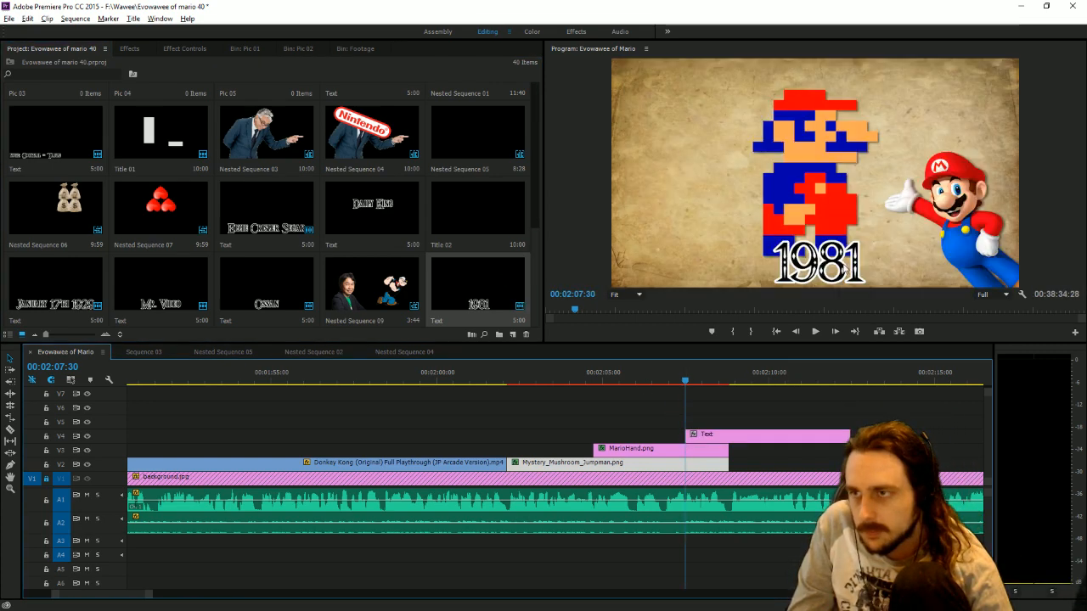
Center the "1981" title beneath Jumpman and apply the Toby drop shadow preset to it.
{"action": "left_click", "coordinate": [843, 270]}
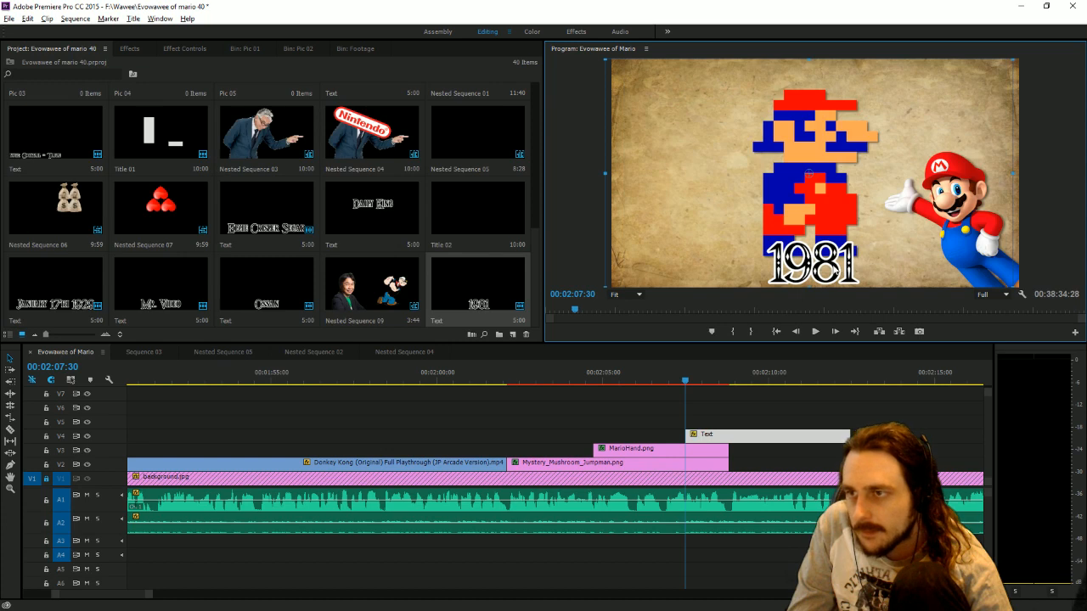
{"action": "left_click", "coordinate": [130, 50]}
{"action": "left_click", "coordinate": [61, 112]}
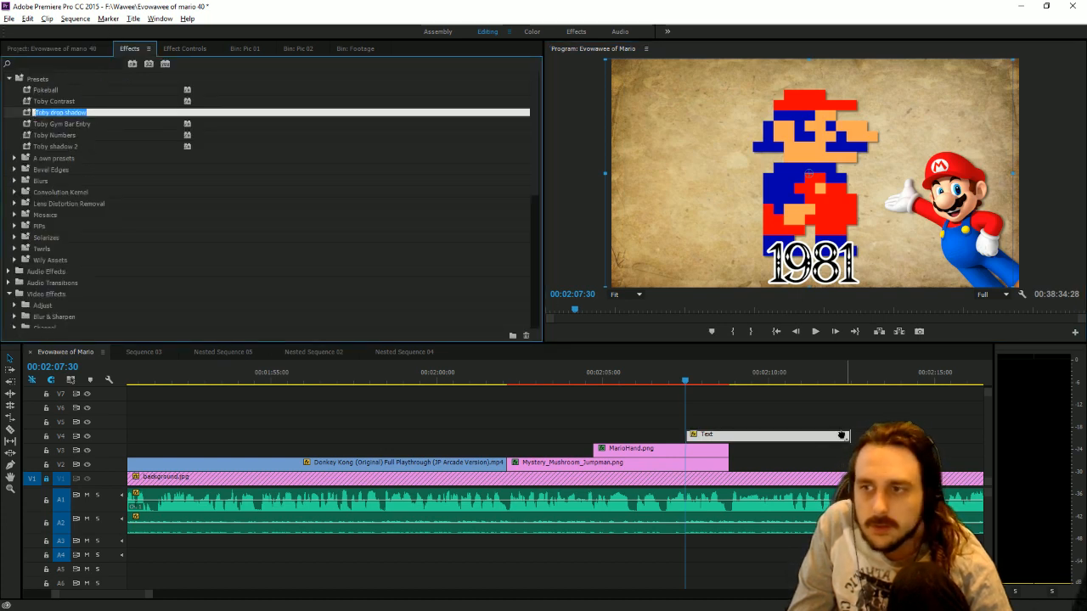
Keyframe the "1981" title's position so it rises from below the frame between 00:02:07:30 and 00:02:07:57.
{"action": "left_click", "coordinate": [196, 51]}
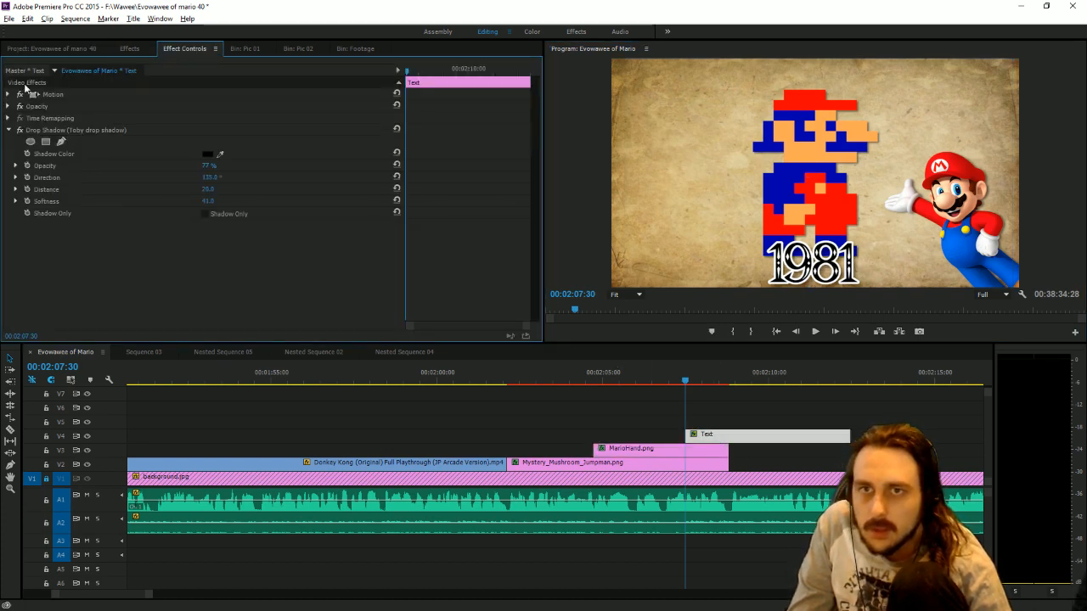
{"action": "left_click", "coordinate": [8, 95]}
{"action": "left_click", "coordinate": [9, 95]}
{"action": "left_click", "coordinate": [9, 95]}
{"action": "left_click", "coordinate": [26, 106]}
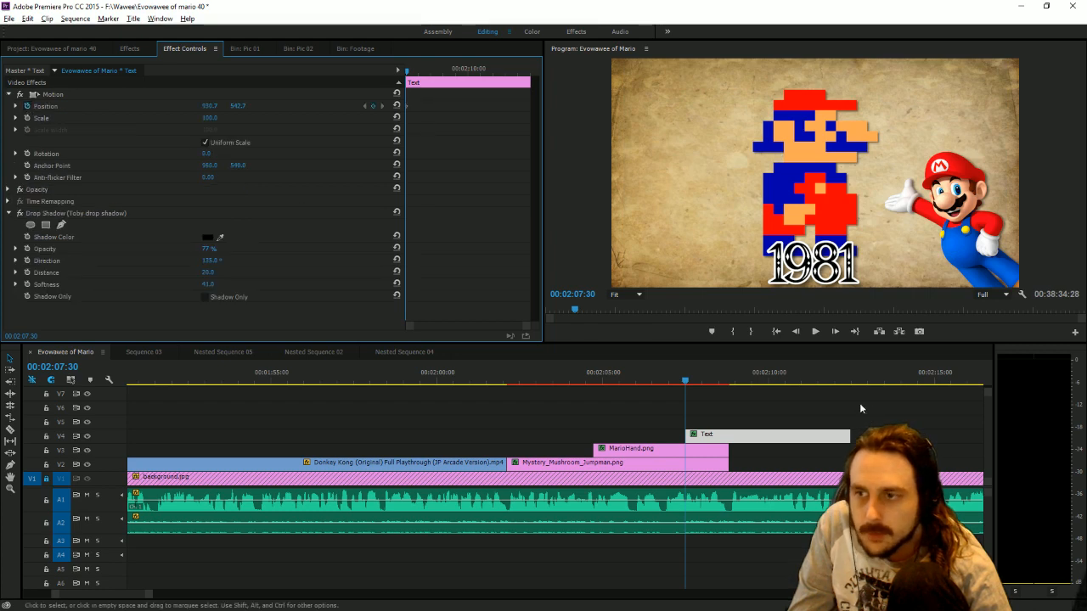
{"action": "left_click_drag", "start_coordinate": [686, 379], "coordinate": [700, 378]}
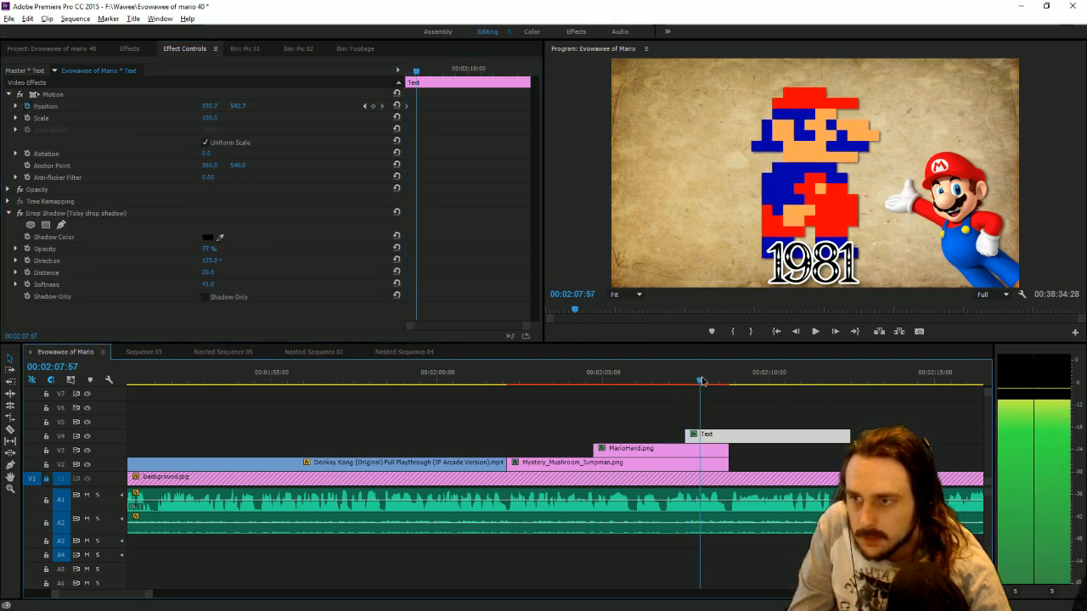
{"action": "left_click", "coordinate": [373, 106]}
{"action": "left_click", "coordinate": [364, 106]}
{"action": "left_click_drag", "start_coordinate": [238, 107], "coordinate": [417, 106]}
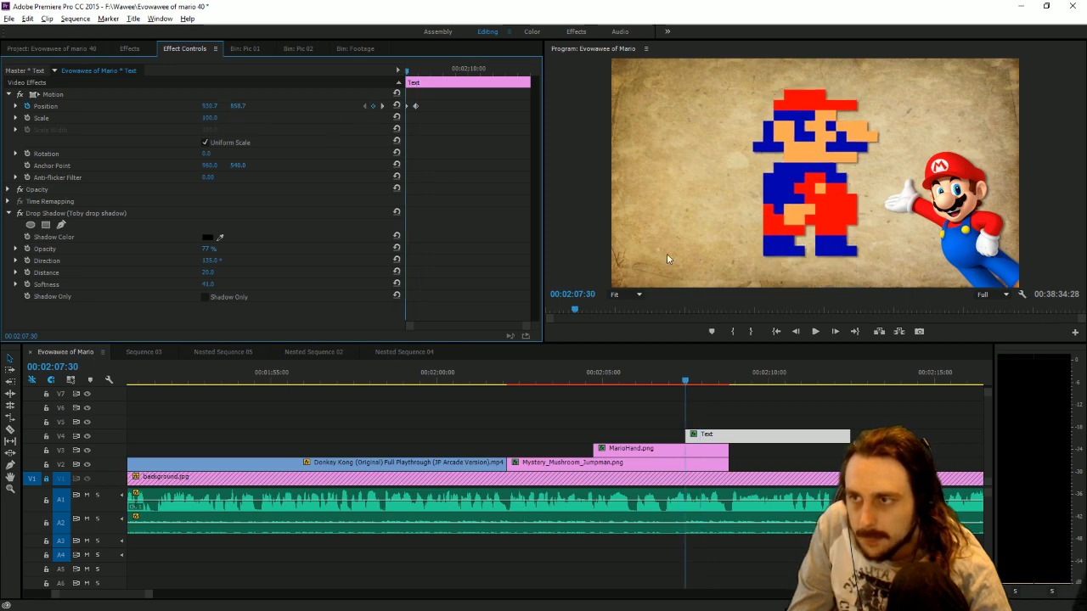
Play back the title animation and trim the "1981" clip to end together with the MarioHand.png and Jumpman clips.
{"action": "left_click", "coordinate": [815, 332]}
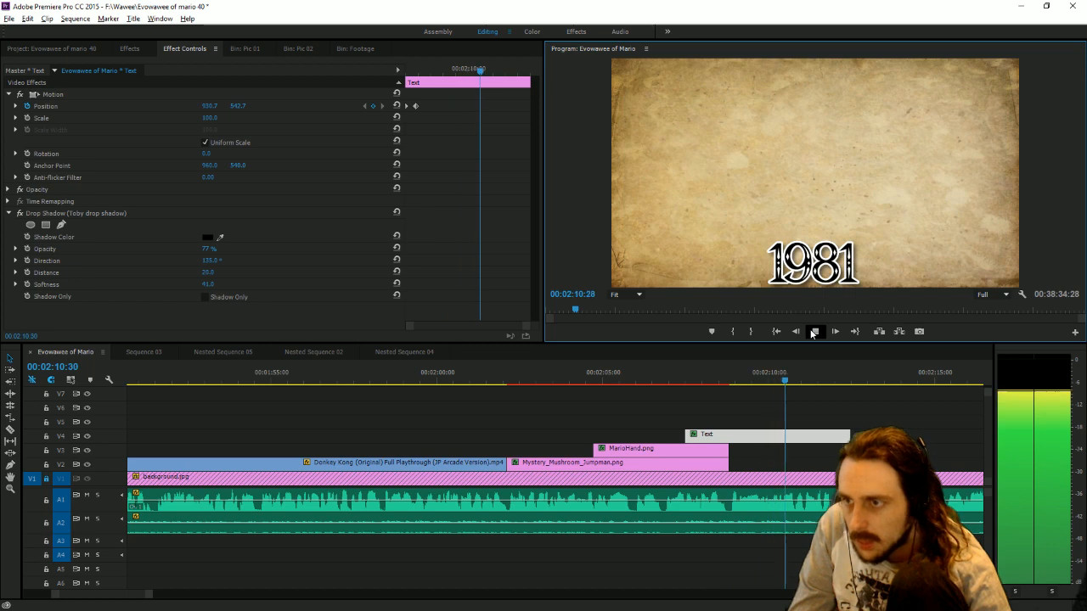
{"action": "left_click_drag", "start_coordinate": [848, 436], "coordinate": [729, 435]}
{"action": "left_click_drag", "start_coordinate": [735, 376], "coordinate": [737, 377]}
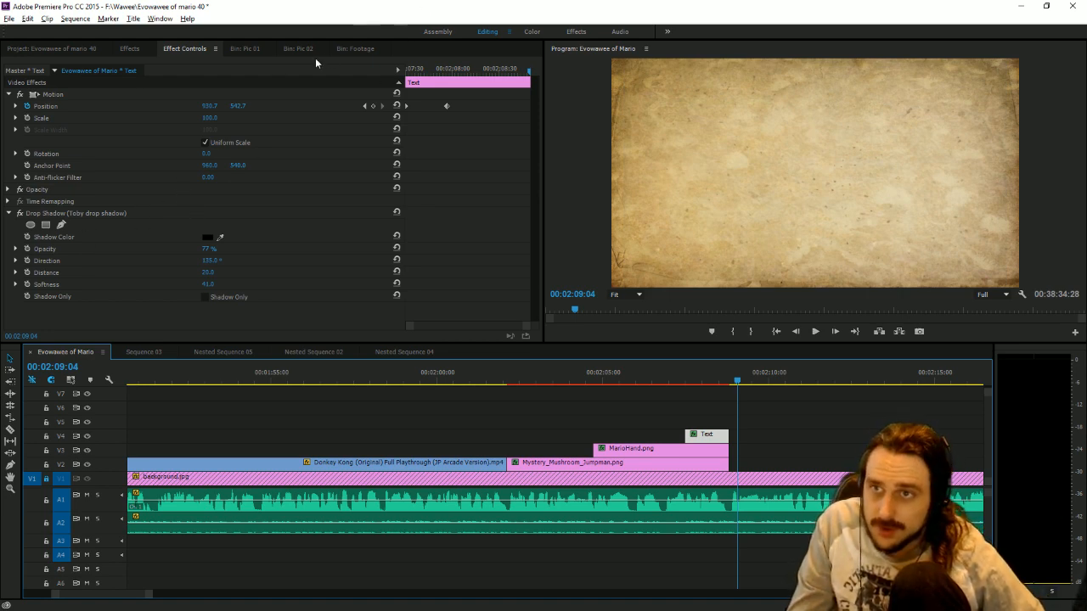
Switch from the Footage bin to YTD Video Downloader PRO and download the Arcade Longplay [355] Donkey Kong Jr. video.
{"action": "left_click", "coordinate": [353, 49]}
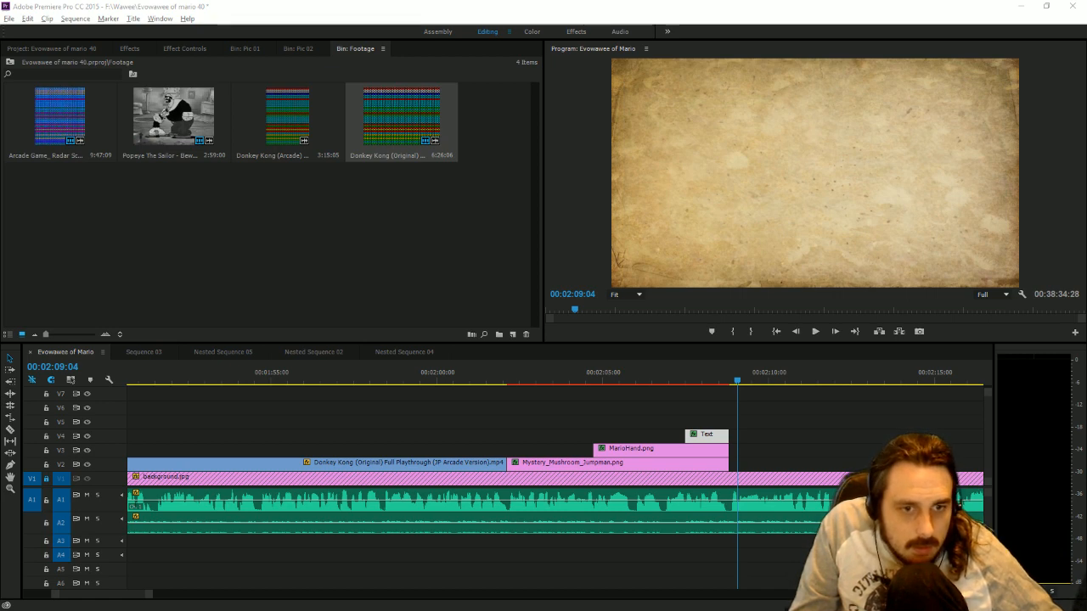
{"action": "key", "text": "alt+Tab"}
{"action": "left_click", "coordinate": [393, 254]}
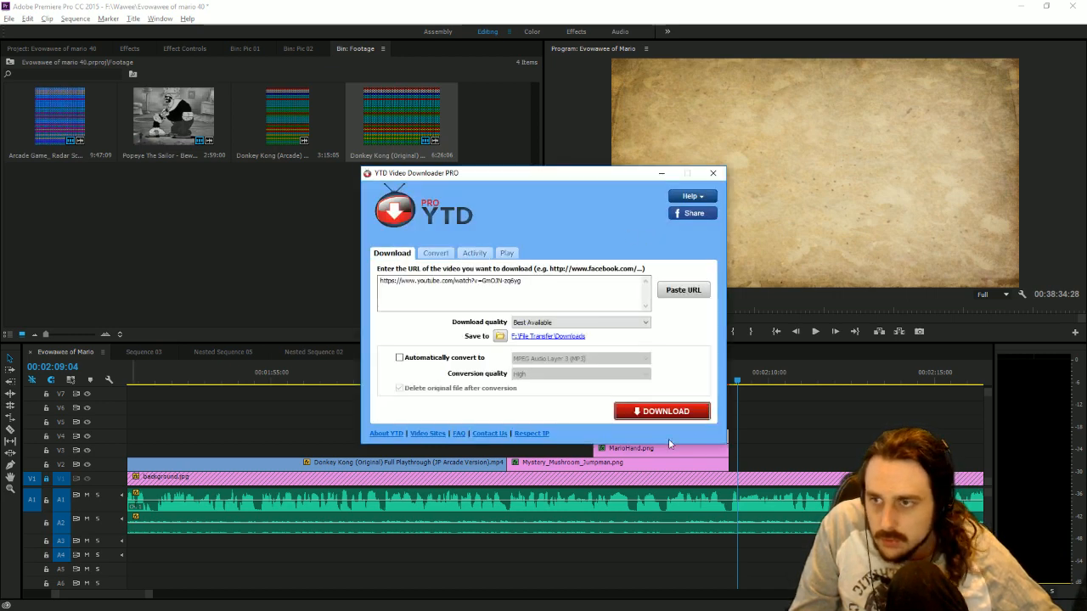
{"action": "left_click", "coordinate": [650, 411]}
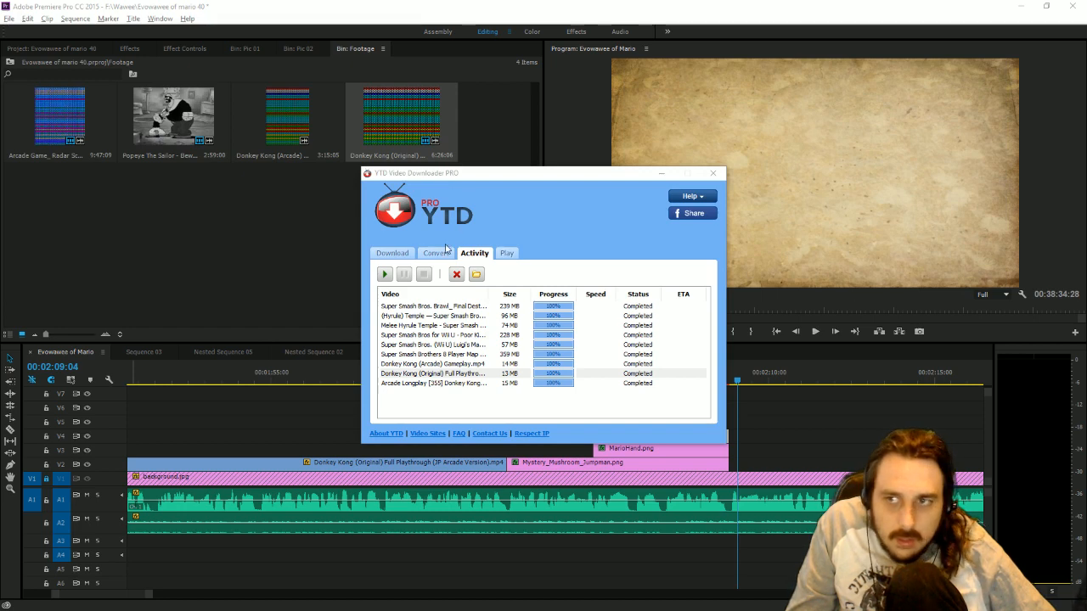
Open the downloaded video's containing folder and import Arcade Longplay [355] Donkey Kong Jr. into the Footage bin.
{"action": "right_click", "coordinate": [461, 385]}
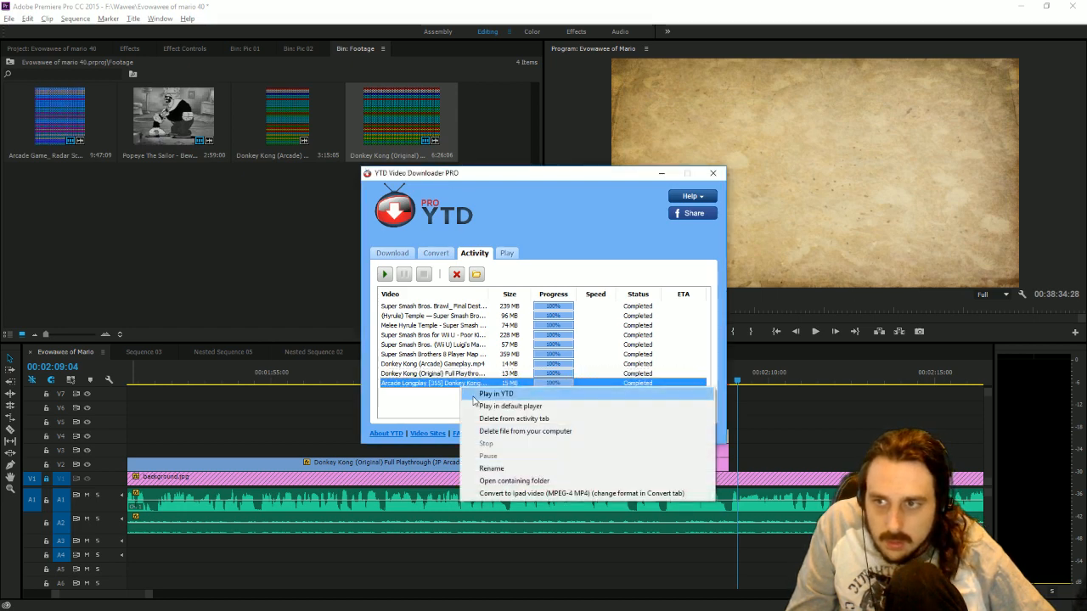
{"action": "left_click", "coordinate": [508, 481]}
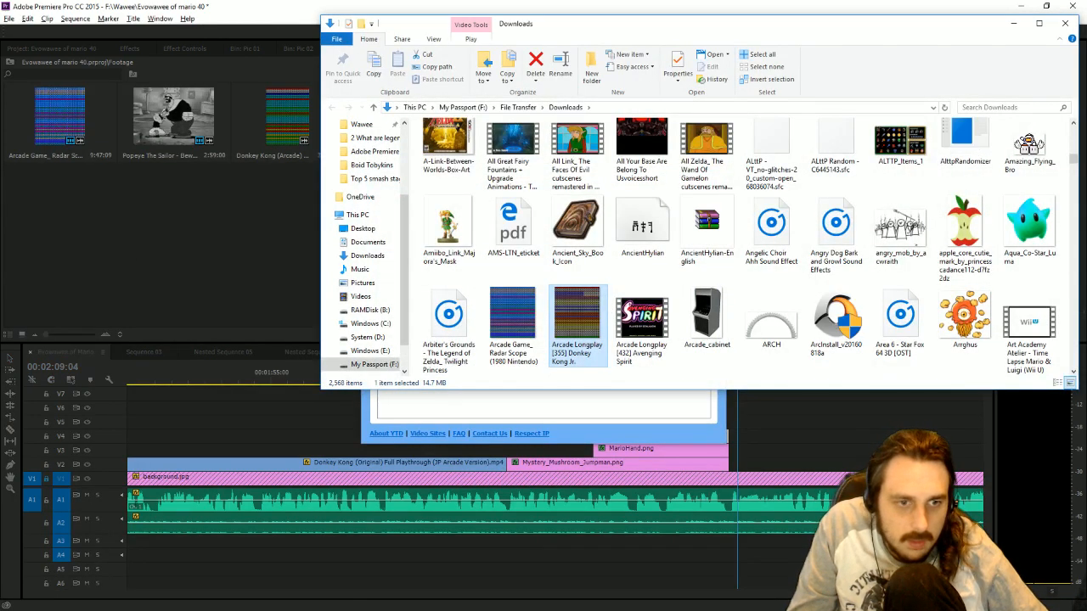
{"action": "left_click", "coordinate": [162, 247]}
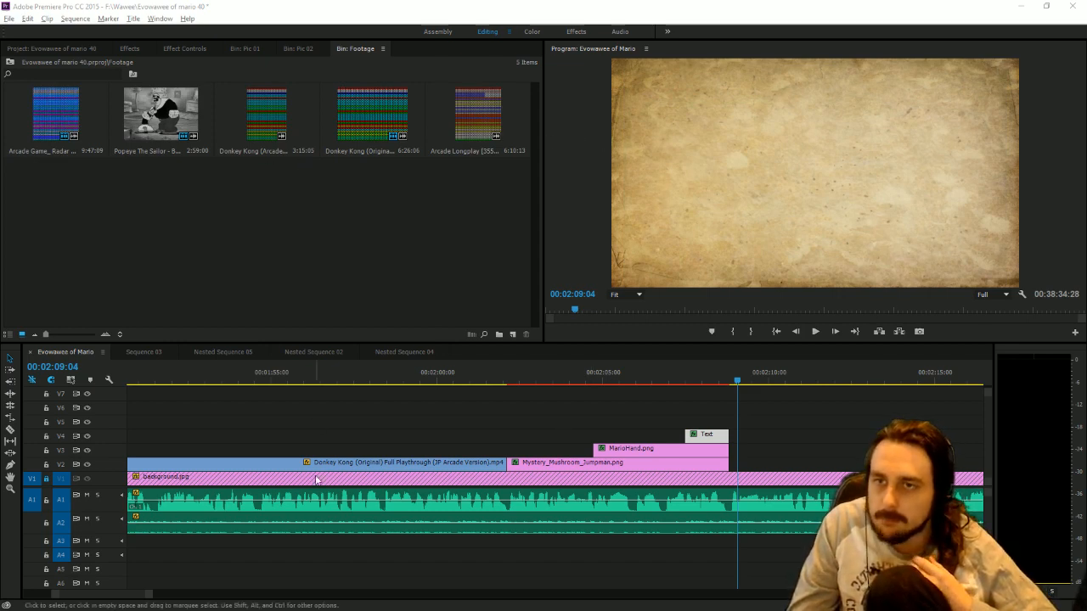
Place the Donkey Kong Jr. clip on V2 beyond the end of background.jpg and enlarge its gameplay to fill the frame's height.
{"action": "left_click", "coordinate": [148, 603]}
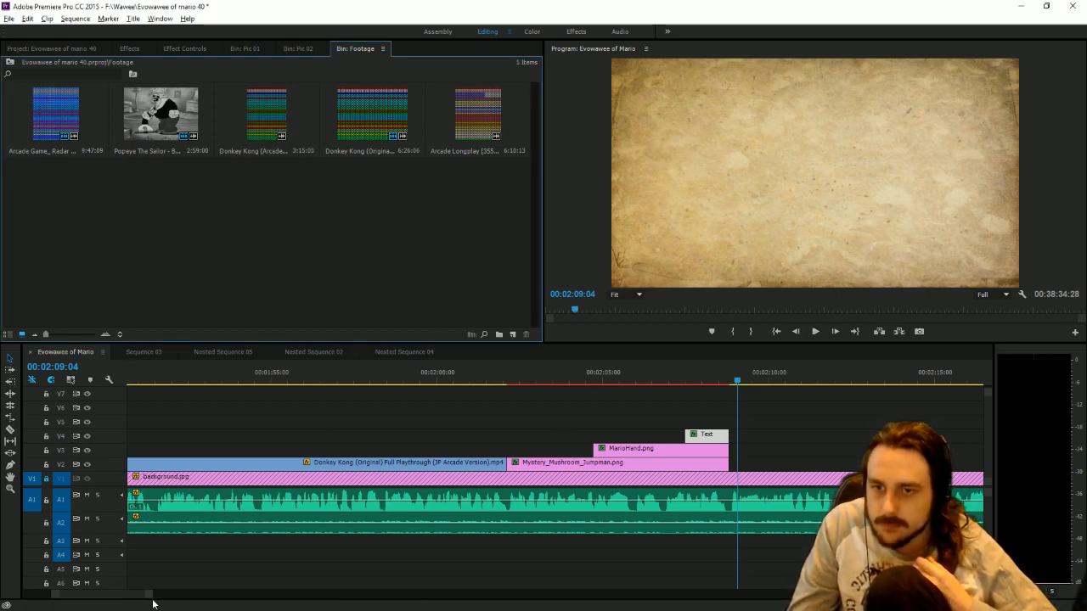
{"action": "key", "text": "backslash"}
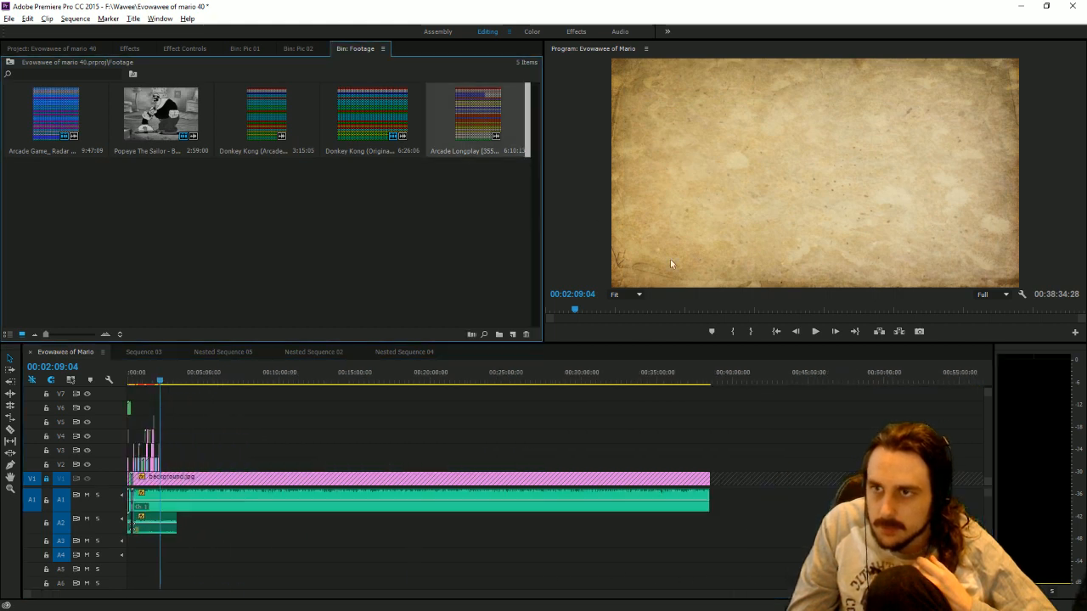
{"action": "left_click_drag", "start_coordinate": [478, 115], "coordinate": [807, 466]}
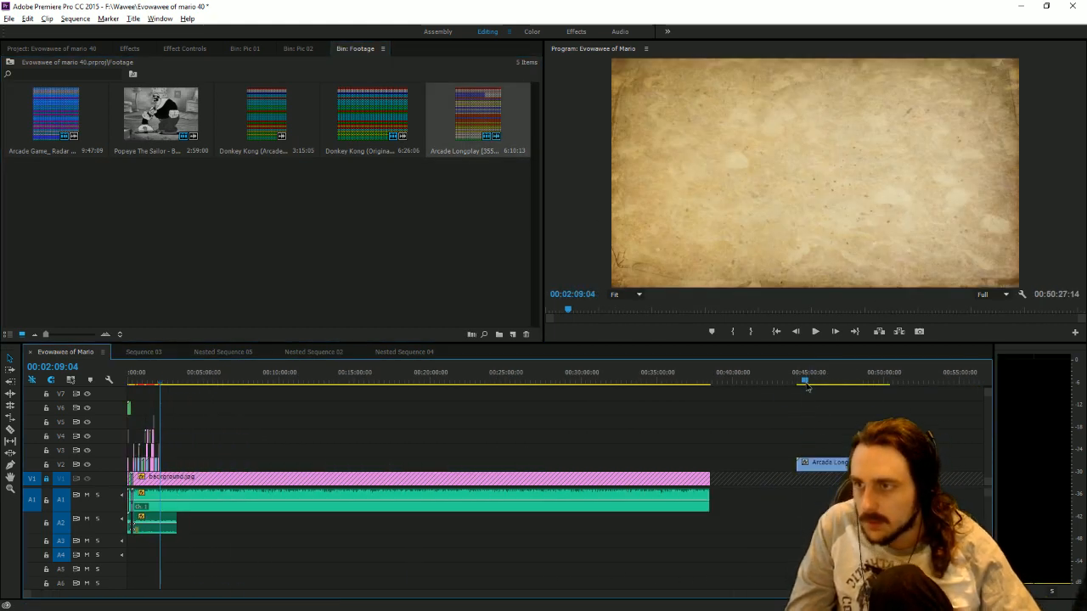
{"action": "left_click", "coordinate": [807, 384]}
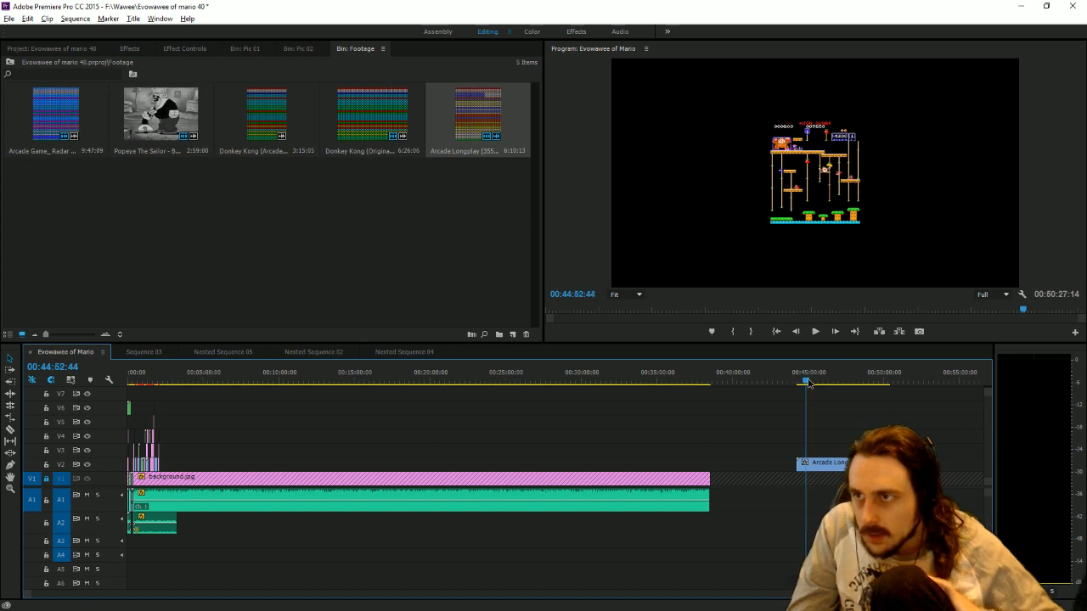
{"action": "left_click_drag", "start_coordinate": [807, 384], "coordinate": [816, 386]}
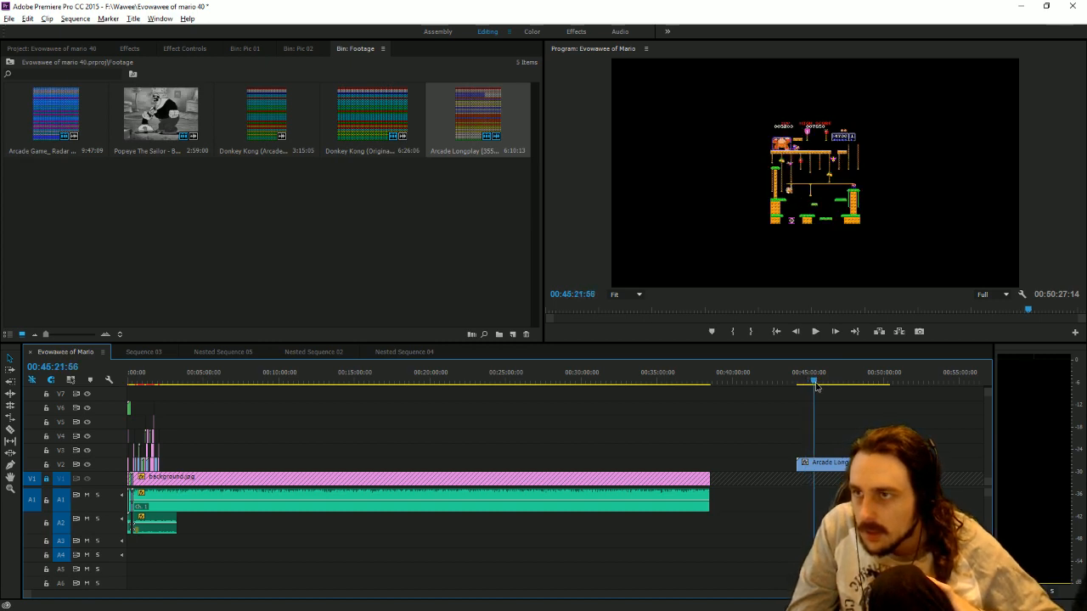
{"action": "left_click", "coordinate": [811, 169]}
{"action": "left_click_drag", "start_coordinate": [861, 172], "coordinate": [914, 171]}
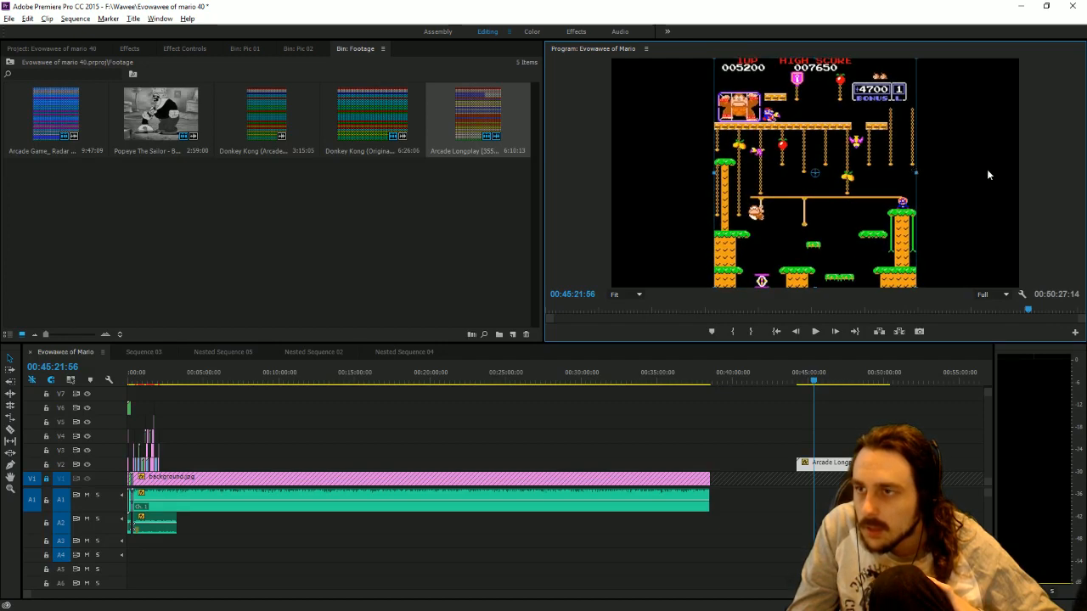
Apply the Transform distort effect to the Donkey Kong Jr. clip and set its Scale Width to 208 to fill the frame.
{"action": "left_click", "coordinate": [130, 50]}
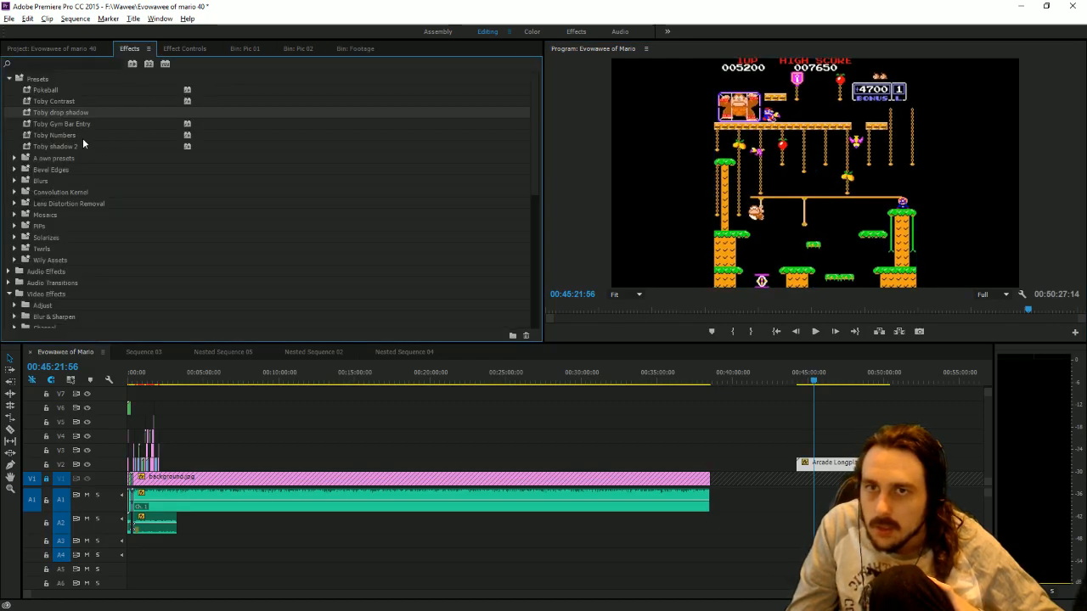
{"action": "scroll", "coordinate": [147, 221], "scroll_direction": "down", "scroll_amount": 6}
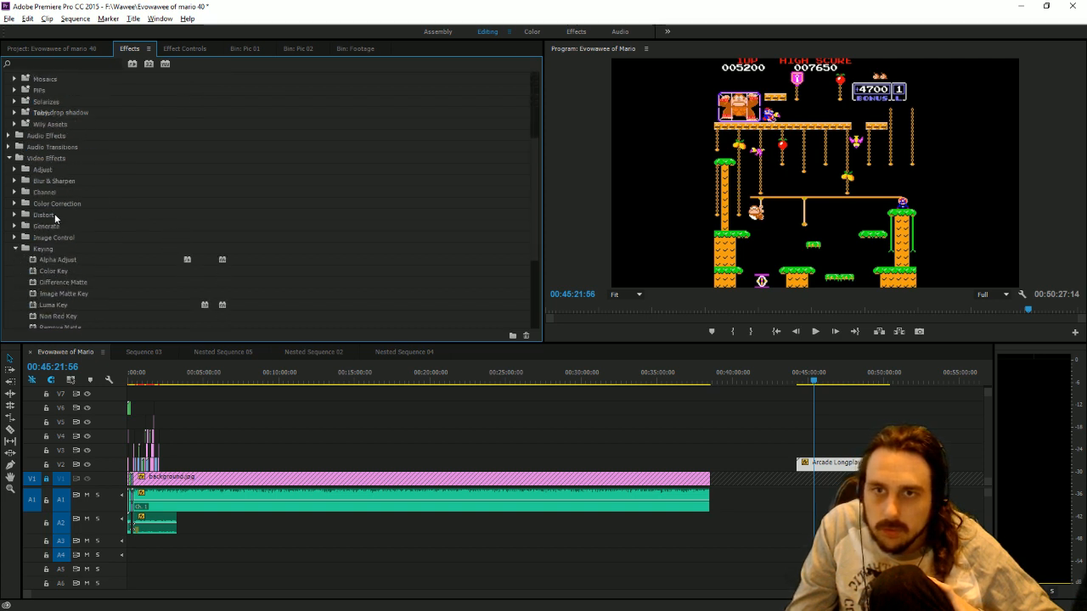
{"action": "scroll", "coordinate": [64, 238], "scroll_direction": "down", "scroll_amount": 6}
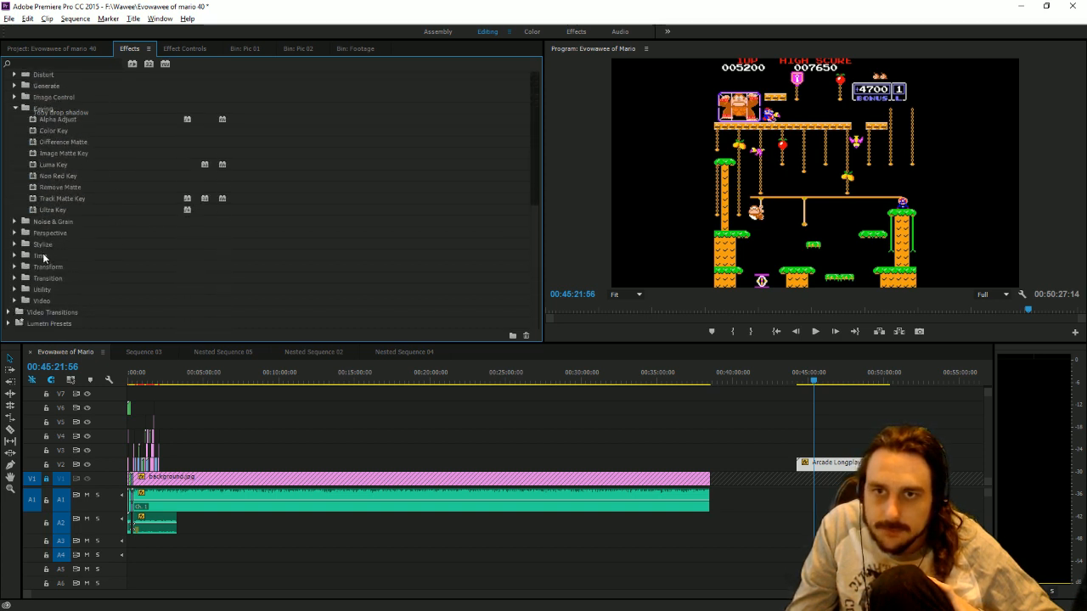
{"action": "scroll", "coordinate": [42, 255], "scroll_direction": "up", "scroll_amount": 2}
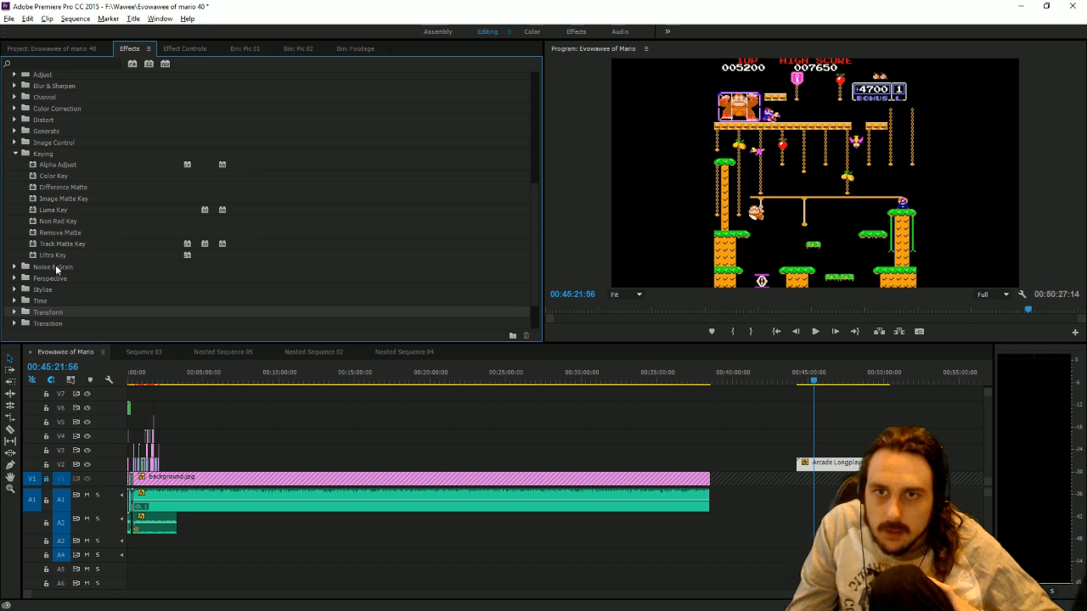
{"action": "double_click", "coordinate": [40, 120]}
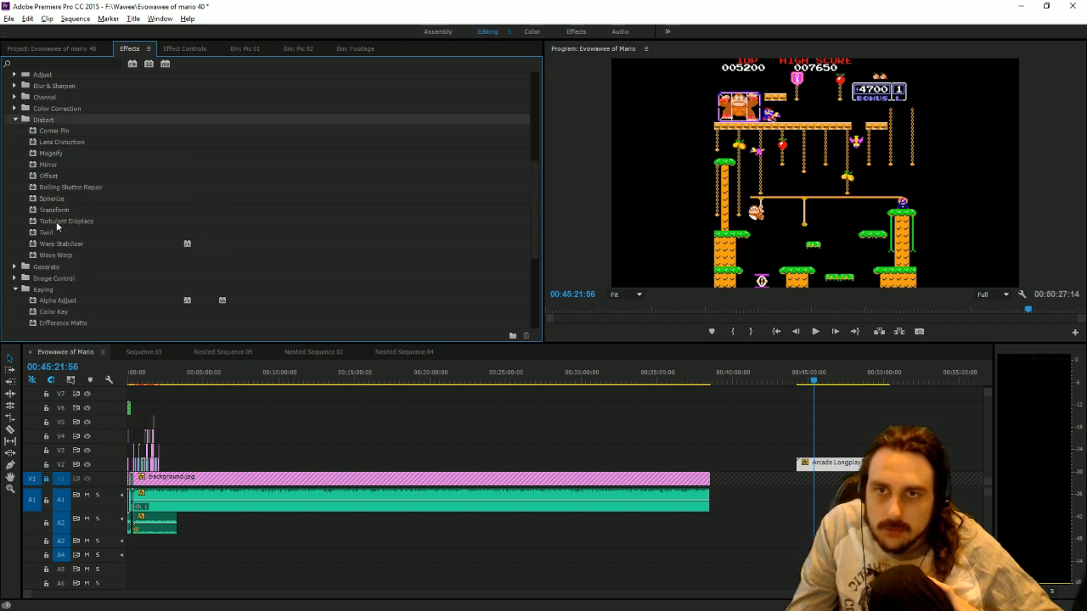
{"action": "left_click", "coordinate": [58, 210]}
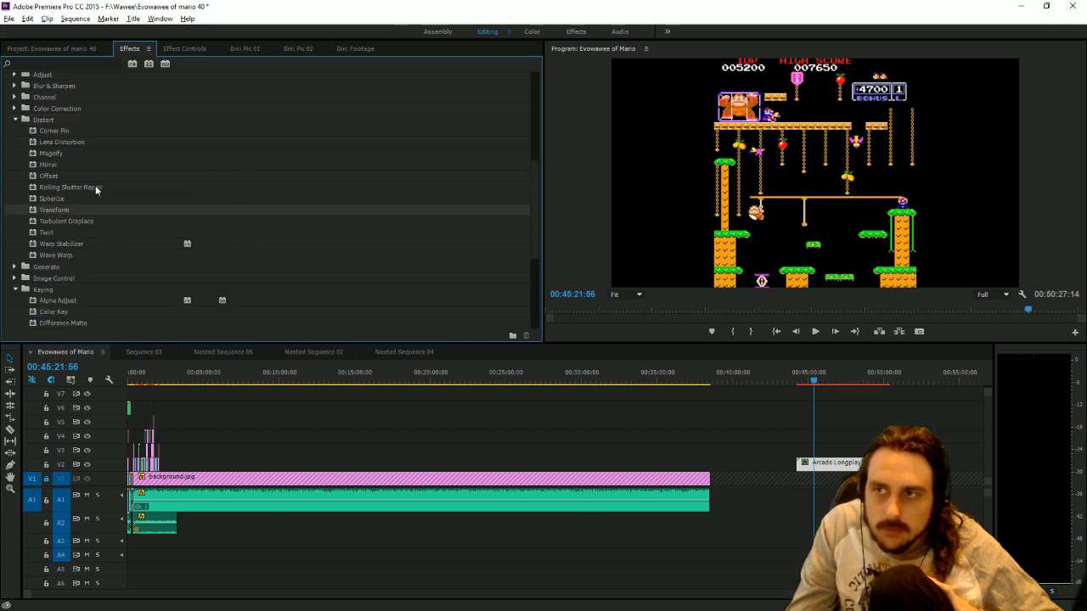
{"action": "left_click", "coordinate": [189, 51]}
{"action": "left_click_drag", "start_coordinate": [209, 202], "coordinate": [336, 202]}
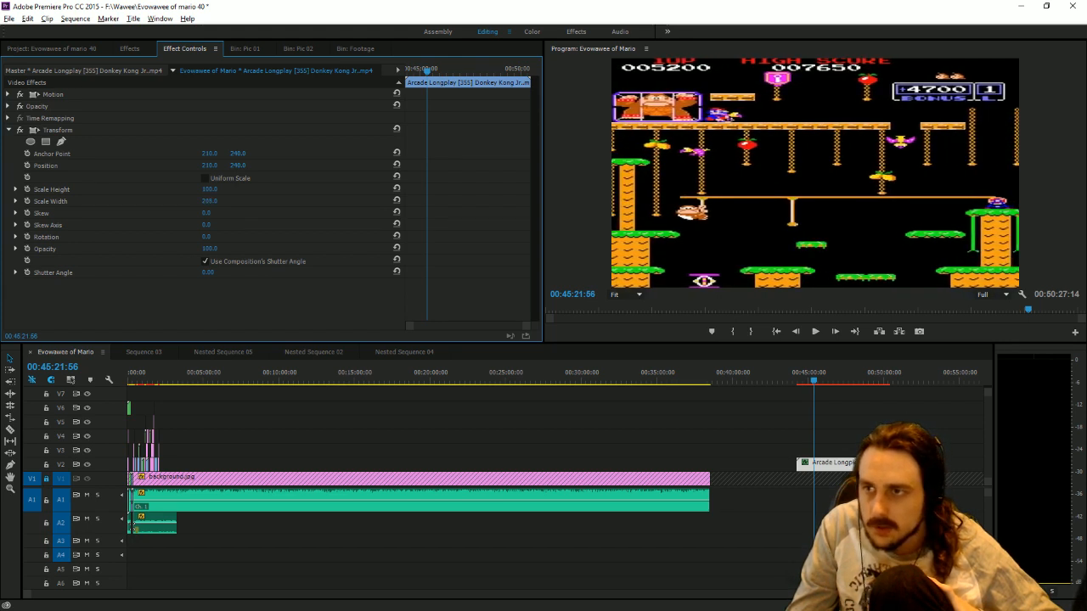
Move the Donkey Kong Jr. clip on V2 so it starts directly after the Jumpman clip.
{"action": "left_click", "coordinate": [792, 478]}
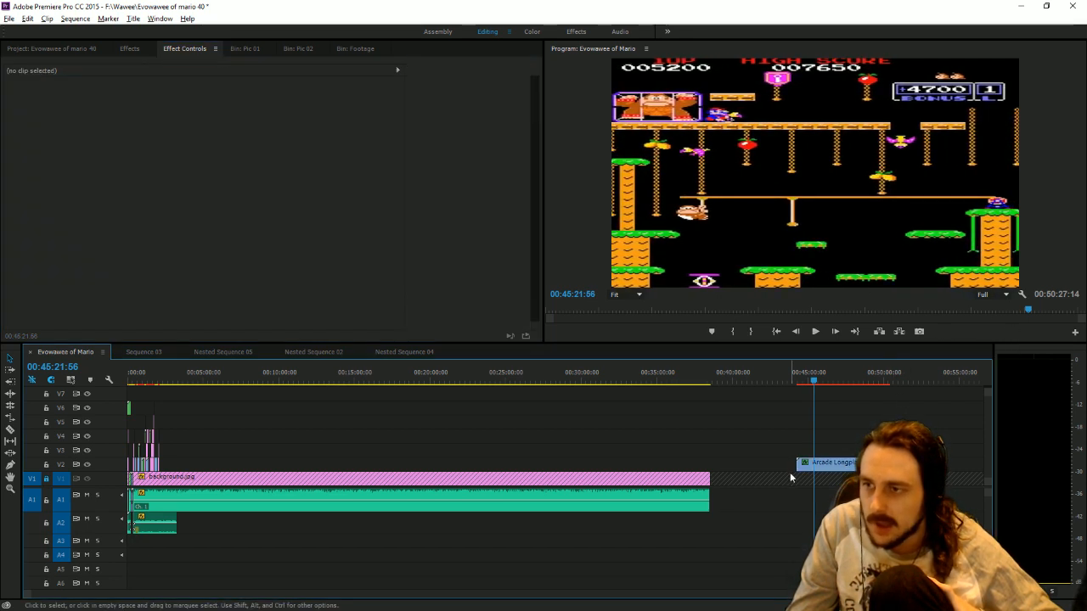
{"action": "left_click_drag", "start_coordinate": [804, 464], "coordinate": [180, 459]}
{"action": "left_click", "coordinate": [166, 375]}
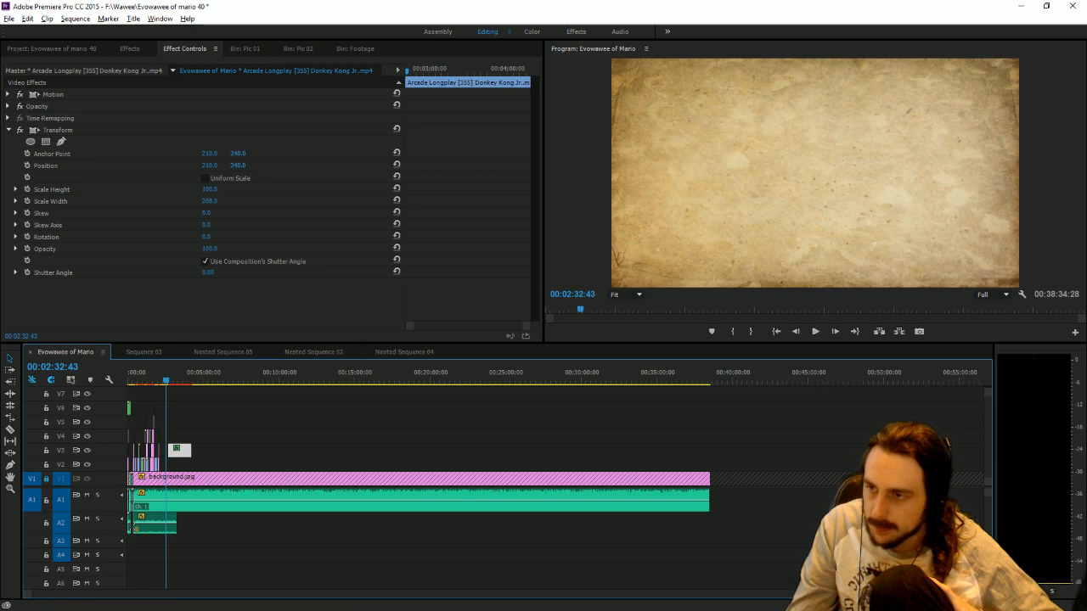
{"action": "key", "text": "equal"}
{"action": "key", "text": "equal"}
{"action": "key", "text": "equal"}
{"action": "key", "text": "equal"}
{"action": "key", "text": "equal"}
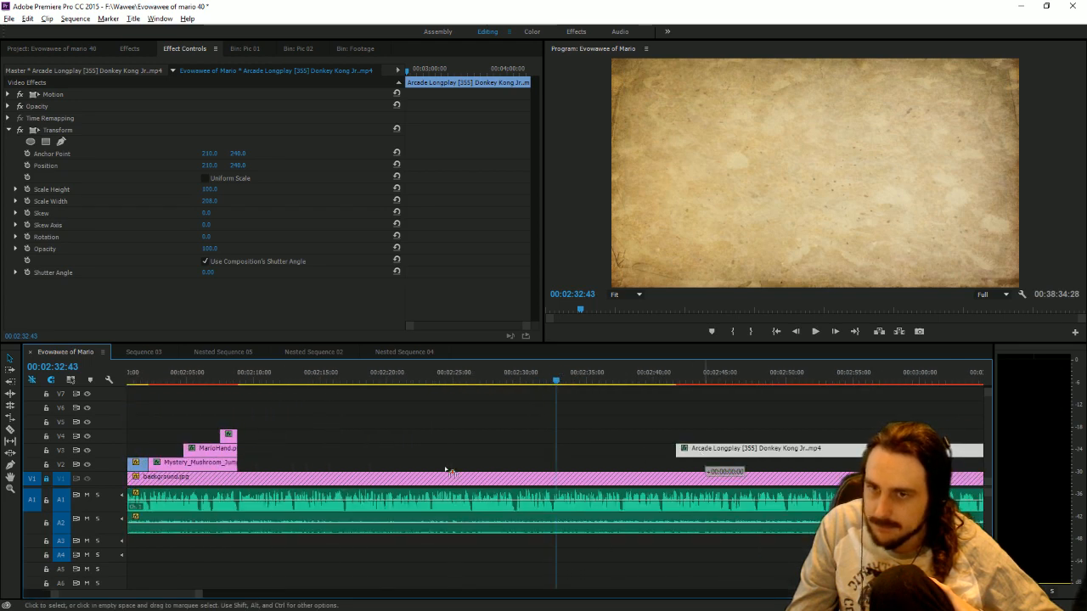
{"action": "left_click_drag", "start_coordinate": [445, 469], "coordinate": [266, 469]}
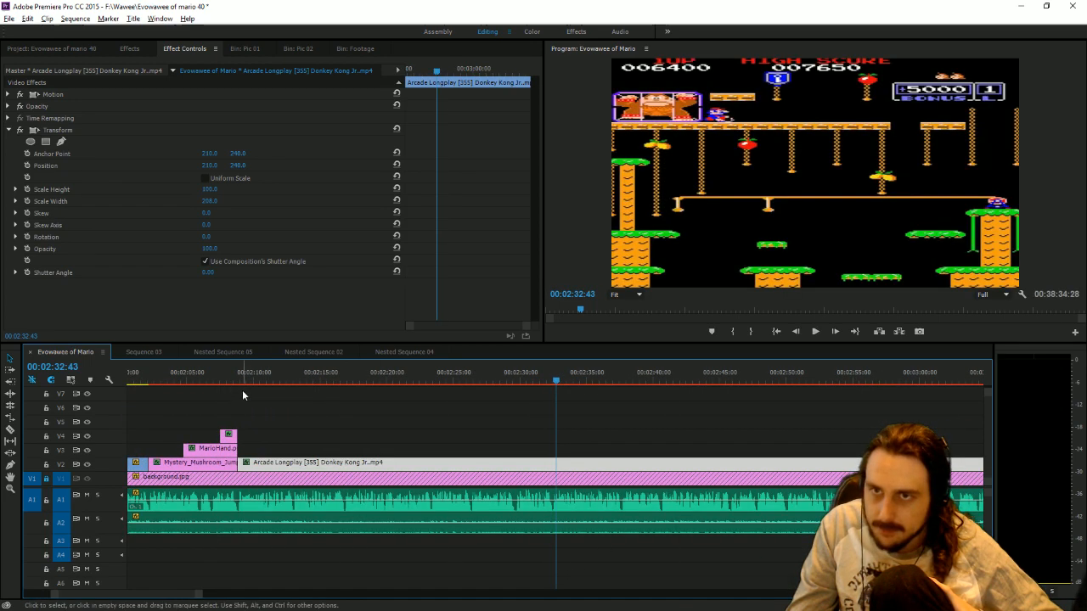
Play back the Donkey Kong Jr. clip from its start and move the playhead to 00:02:15:56.
{"action": "left_click", "coordinate": [240, 377]}
{"action": "left_click", "coordinate": [815, 332]}
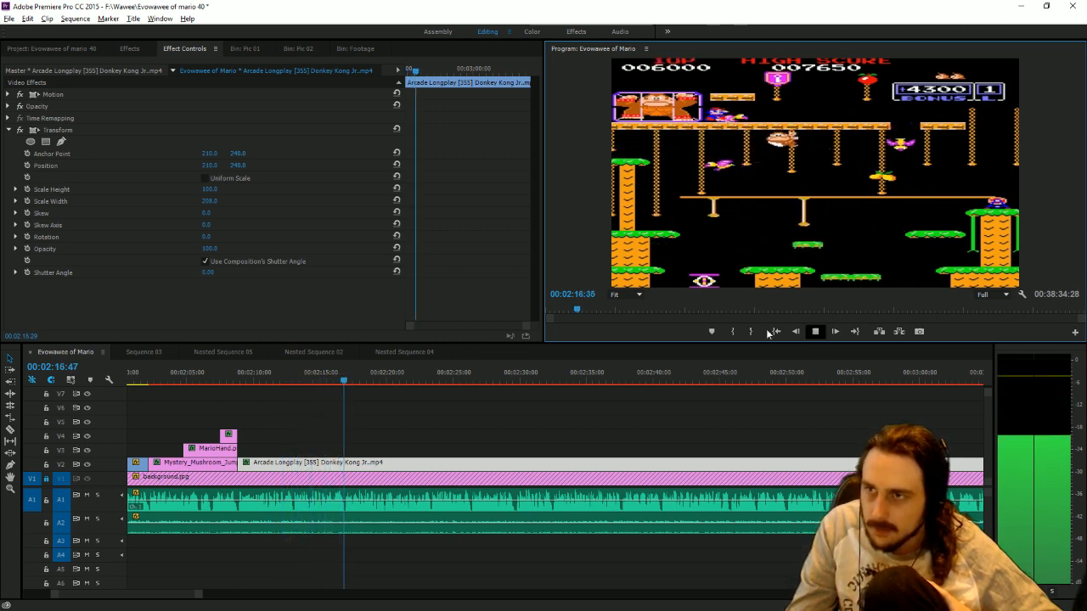
{"action": "left_click_drag", "start_coordinate": [259, 380], "coordinate": [332, 387]}
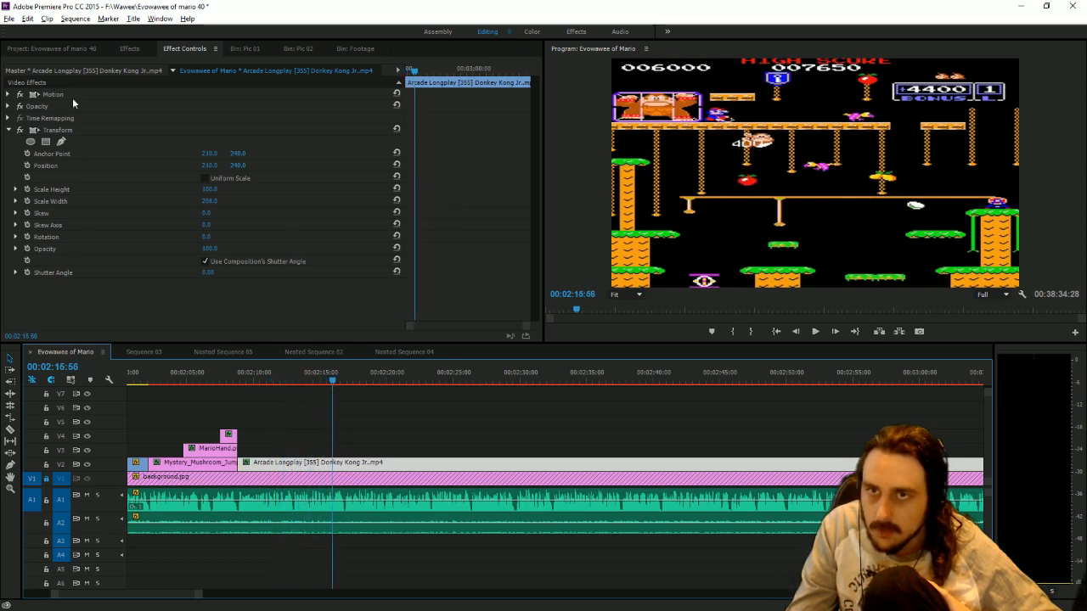
Duplicate the Ossan title in the project and replace the copy's text with "Mario".
{"action": "left_click", "coordinate": [51, 48]}
{"action": "left_click", "coordinate": [269, 291]}
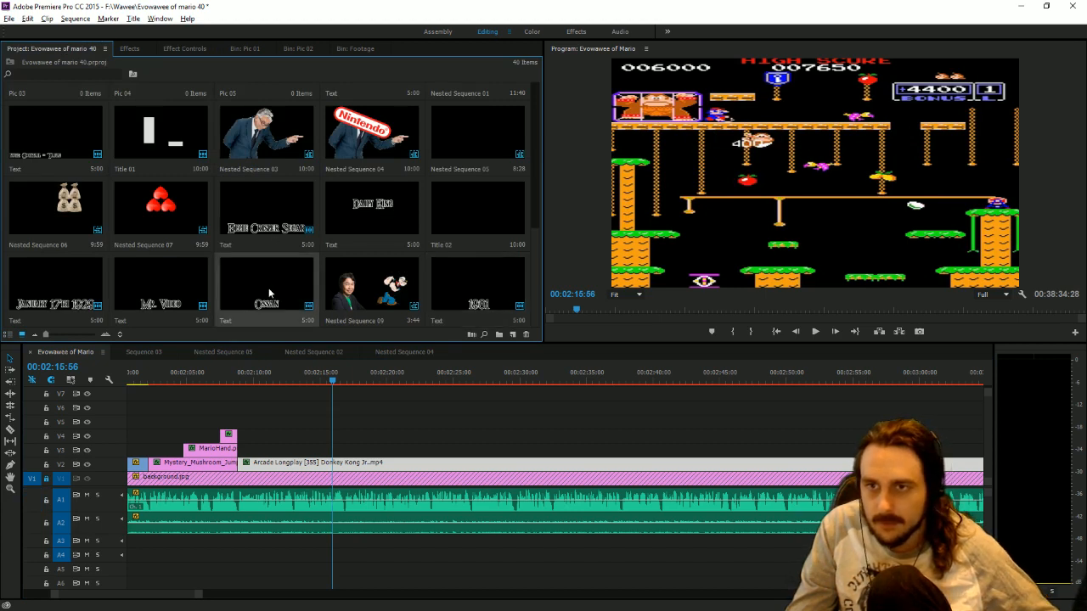
{"action": "key", "text": "ctrl+c"}
{"action": "key", "text": "ctrl+v"}
{"action": "double_click", "coordinate": [71, 282]}
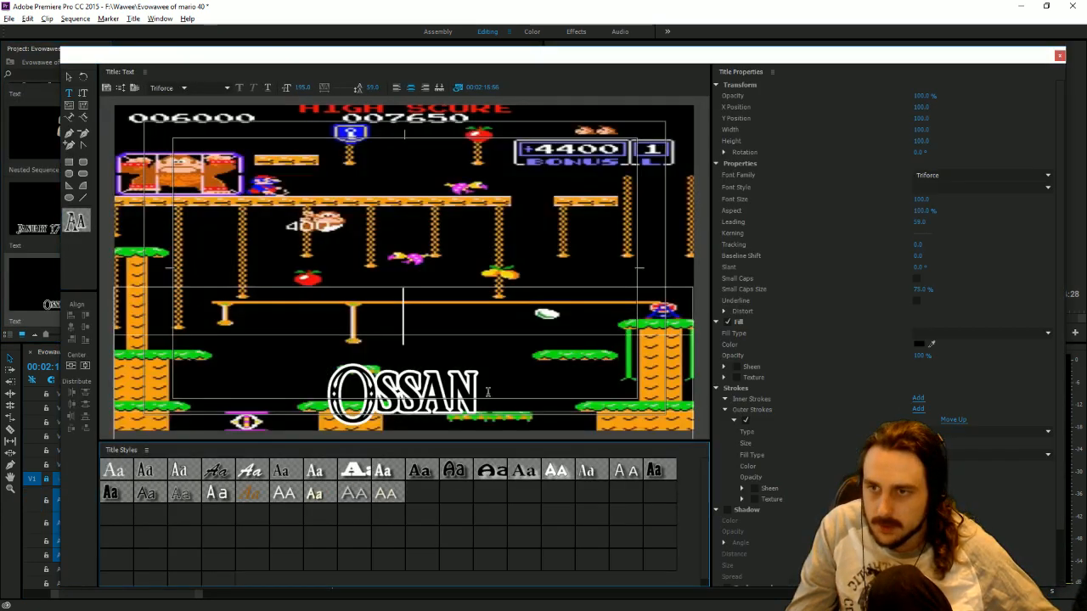
{"action": "left_click_drag", "start_coordinate": [488, 392], "coordinate": [333, 393]}
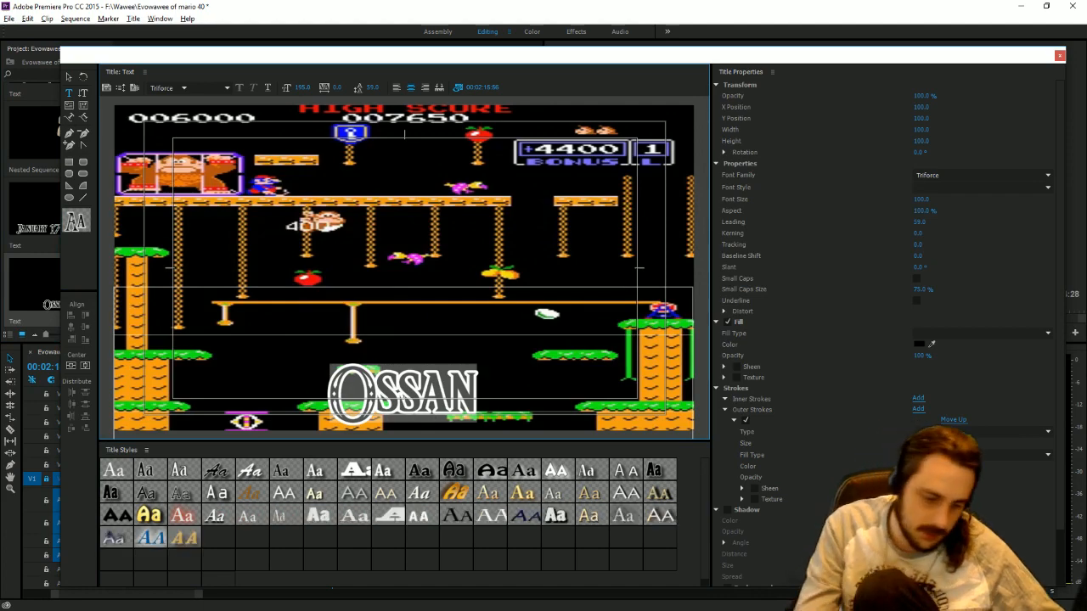
{"action": "type", "text": "Mario"}
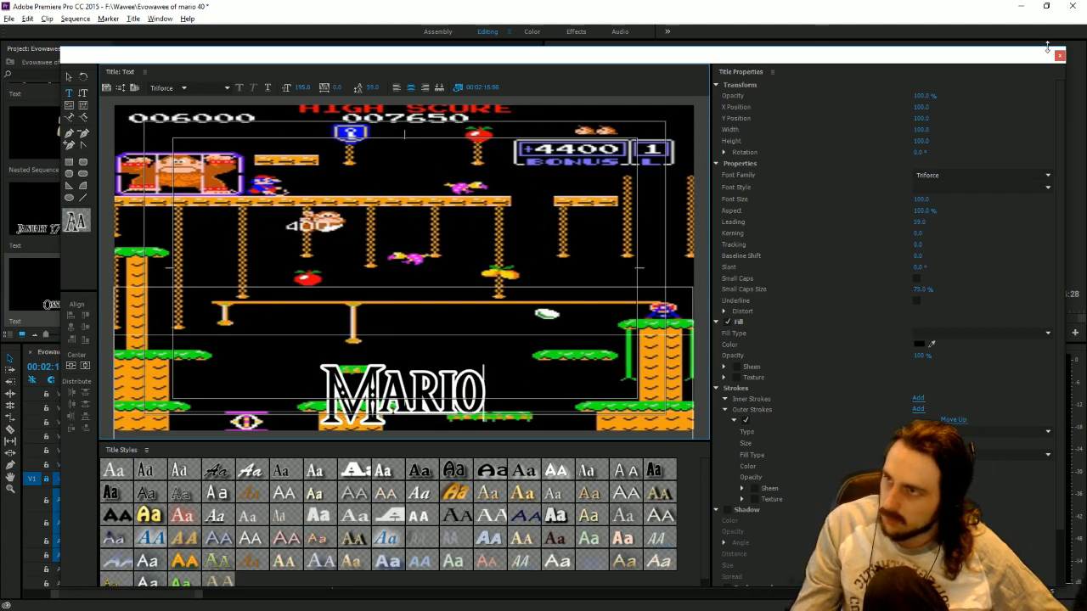
{"action": "left_click", "coordinate": [1059, 55]}
Close the top_5_favorite_smash_stages document and look through the Mario Evolution folder inside File Transfer for the script.
{"action": "key", "text": "alt+Tab"}
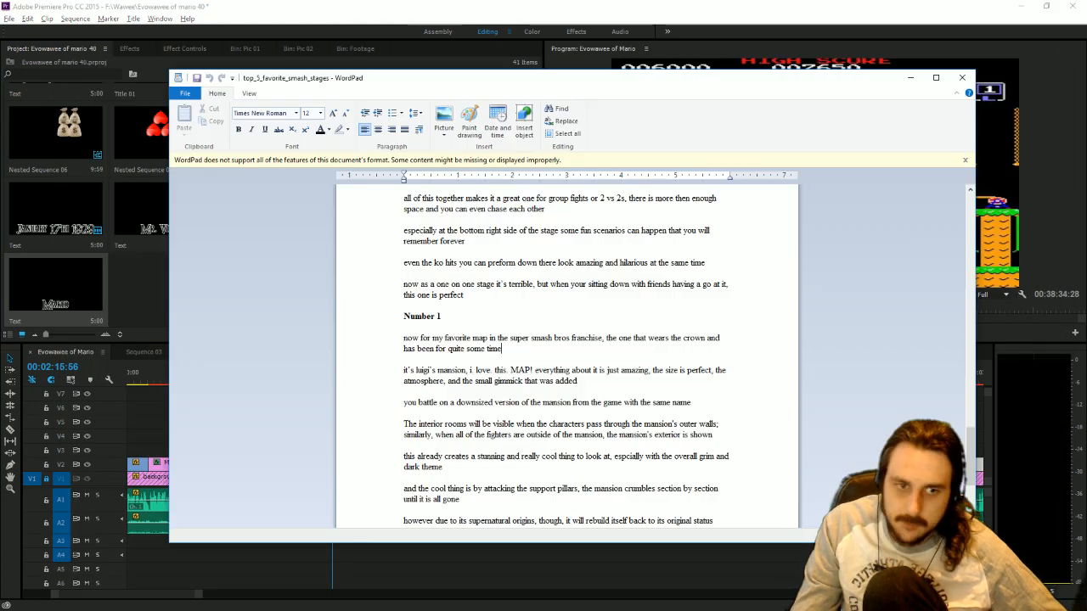
{"action": "left_click", "coordinate": [962, 78]}
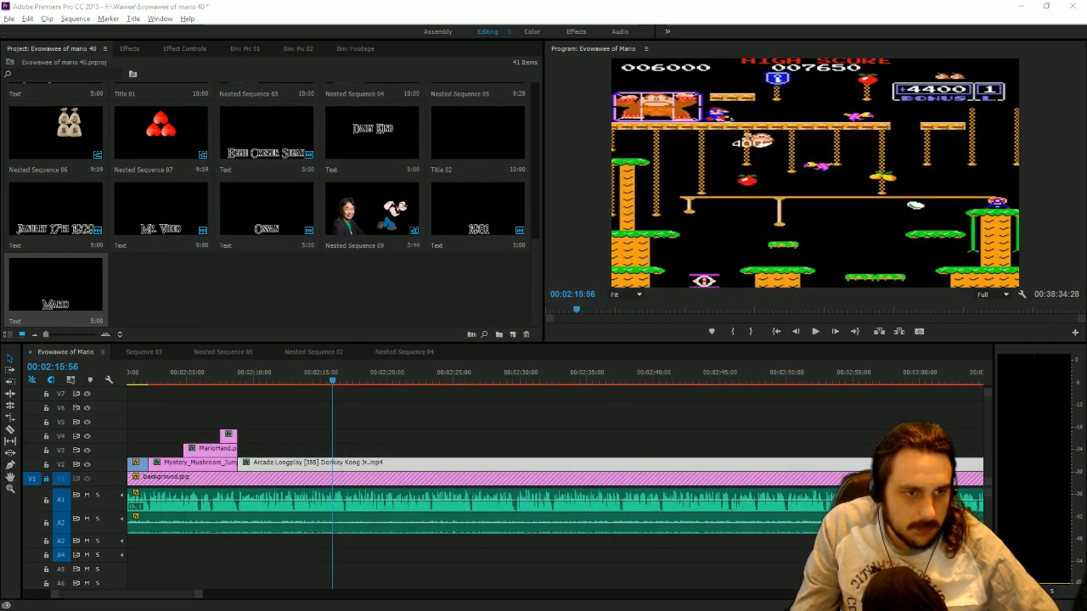
{"action": "key", "text": "alt+Tab"}
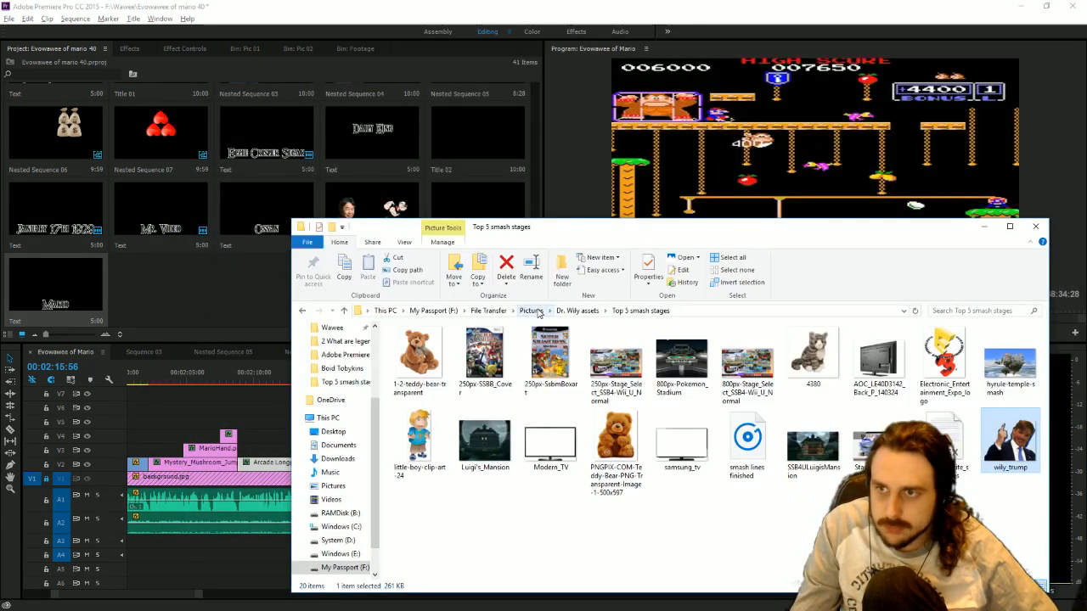
{"action": "left_click", "coordinate": [489, 311]}
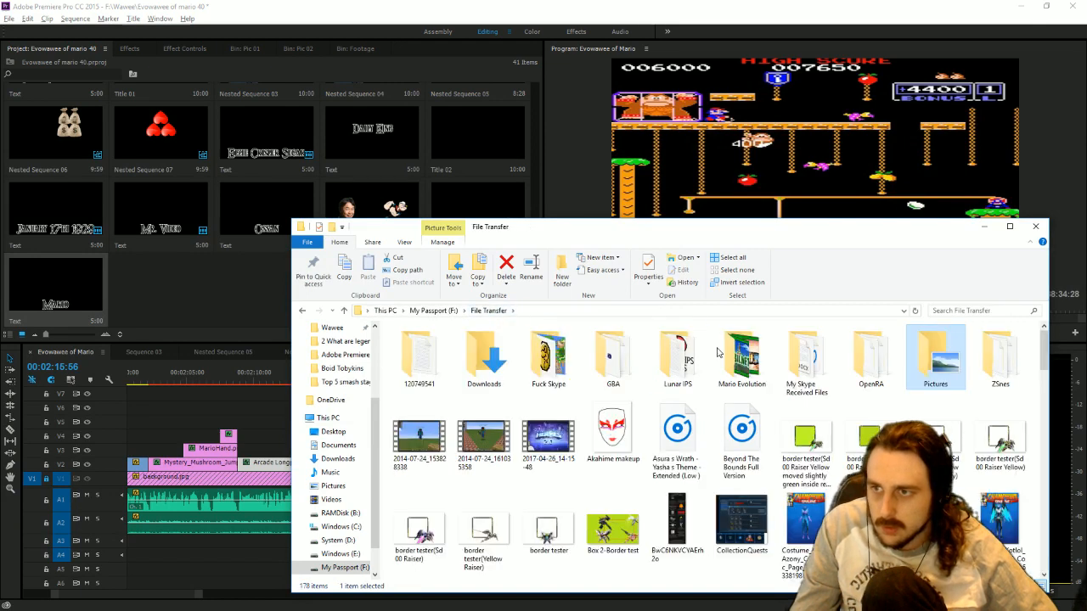
{"action": "double_click", "coordinate": [769, 371]}
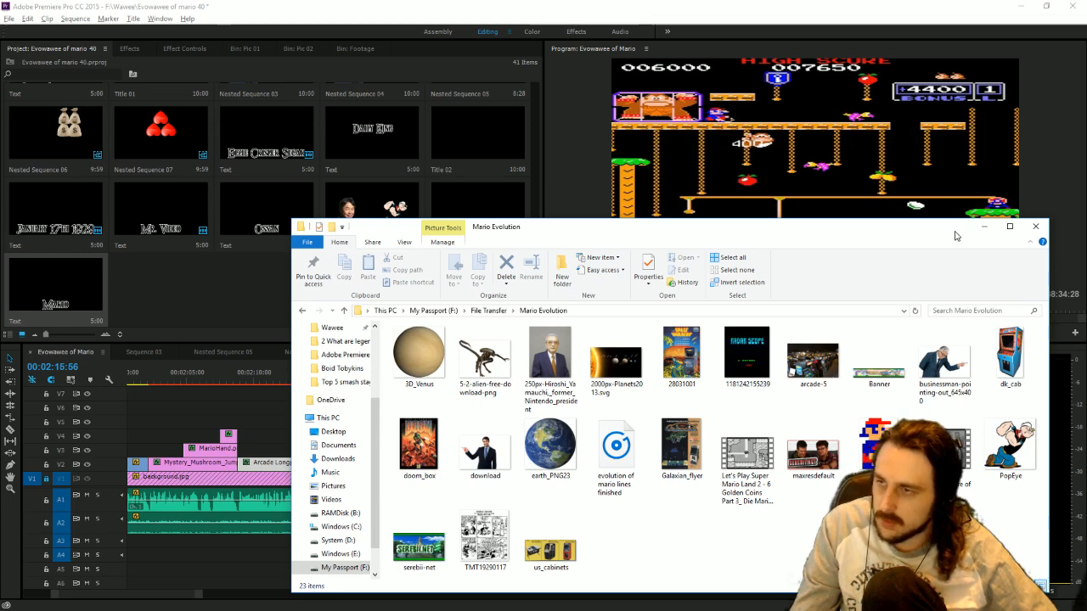
{"action": "left_click", "coordinate": [984, 227]}
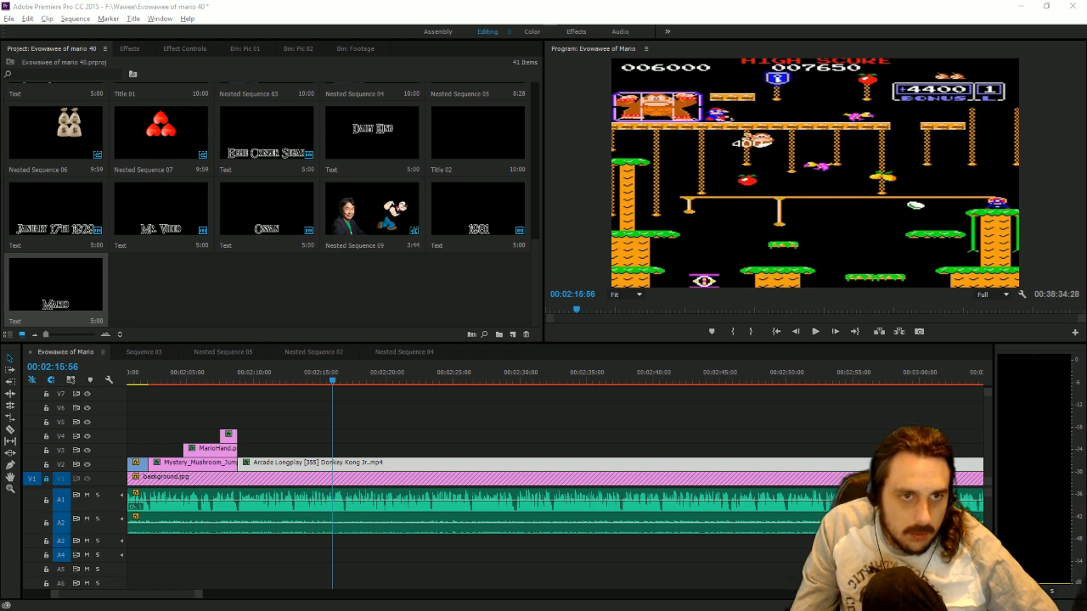
Open the "top 5 weirdest zelda spin off games" document from My Skype Received Files, check it and close it.
{"action": "key", "text": "alt+Tab"}
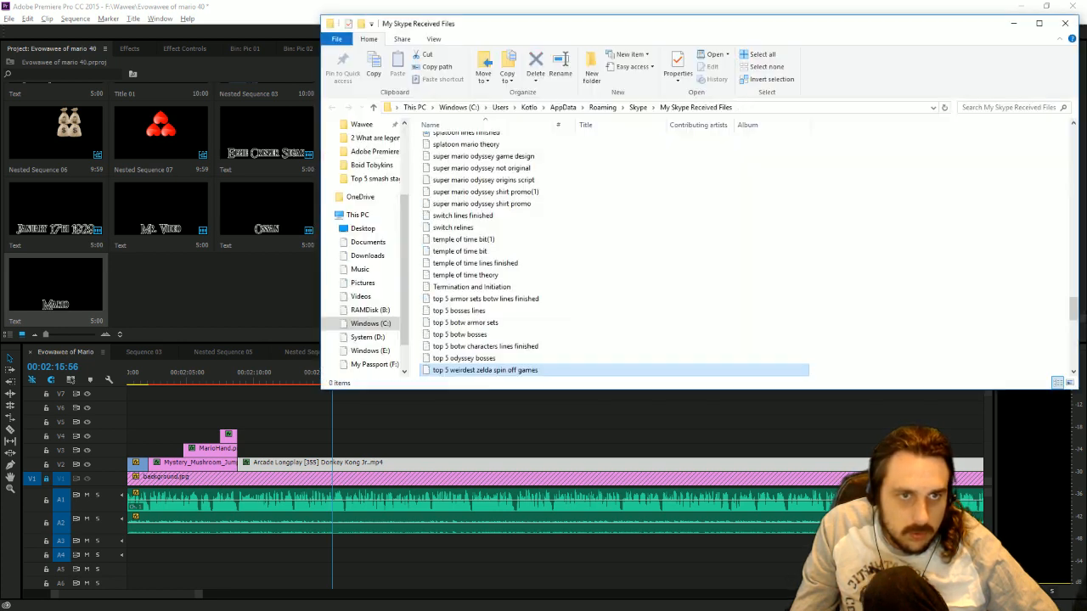
{"action": "double_click", "coordinate": [433, 371]}
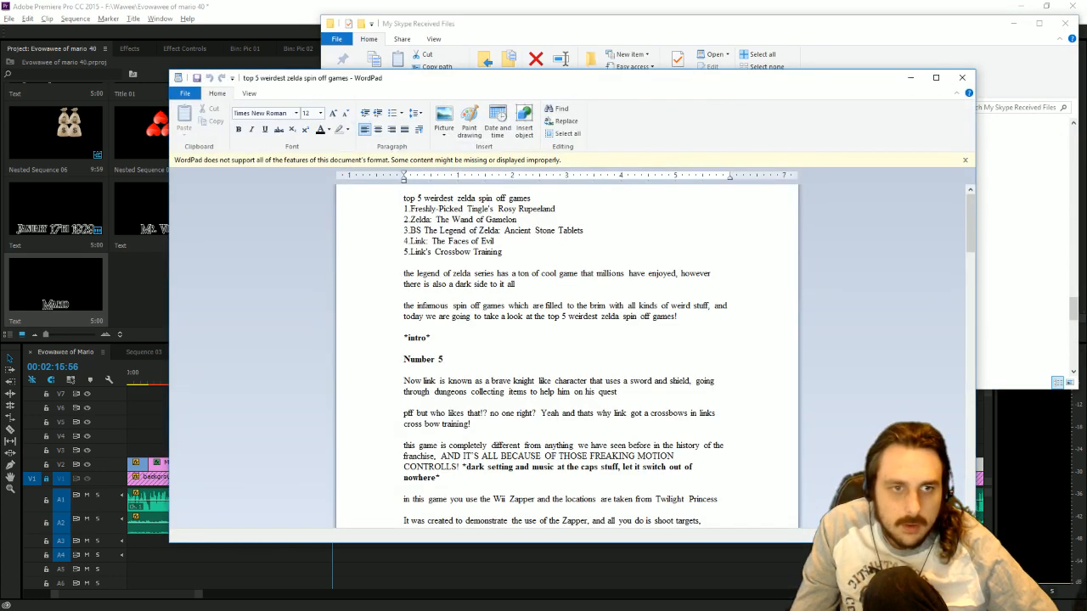
{"action": "left_click", "coordinate": [963, 77]}
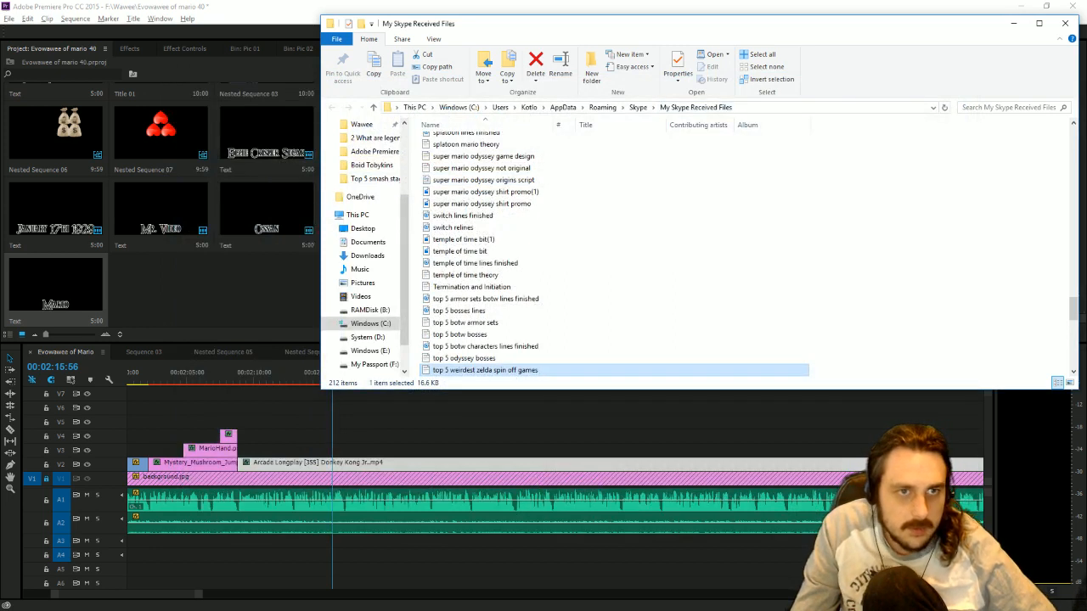
Search My Skype Received Files for "ev", "mario" and "evolution of mario", and leave the folder window.
{"action": "left_click", "coordinate": [1002, 107]}
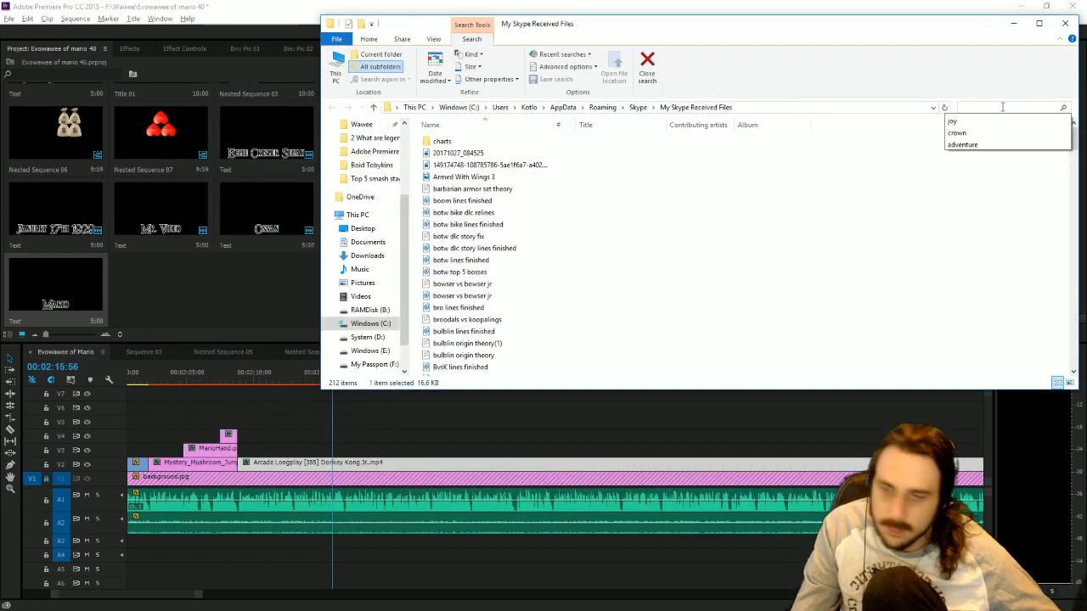
{"action": "type", "text": "ev"}
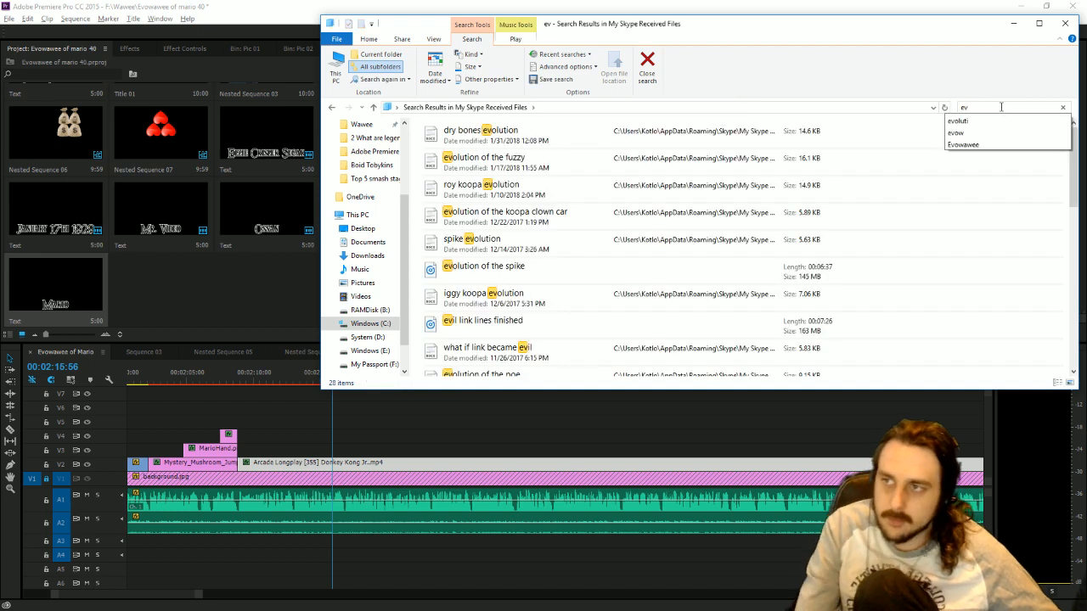
{"action": "key", "text": "BackSpace"}
{"action": "key", "text": "BackSpace"}
{"action": "type", "text": "mario"}
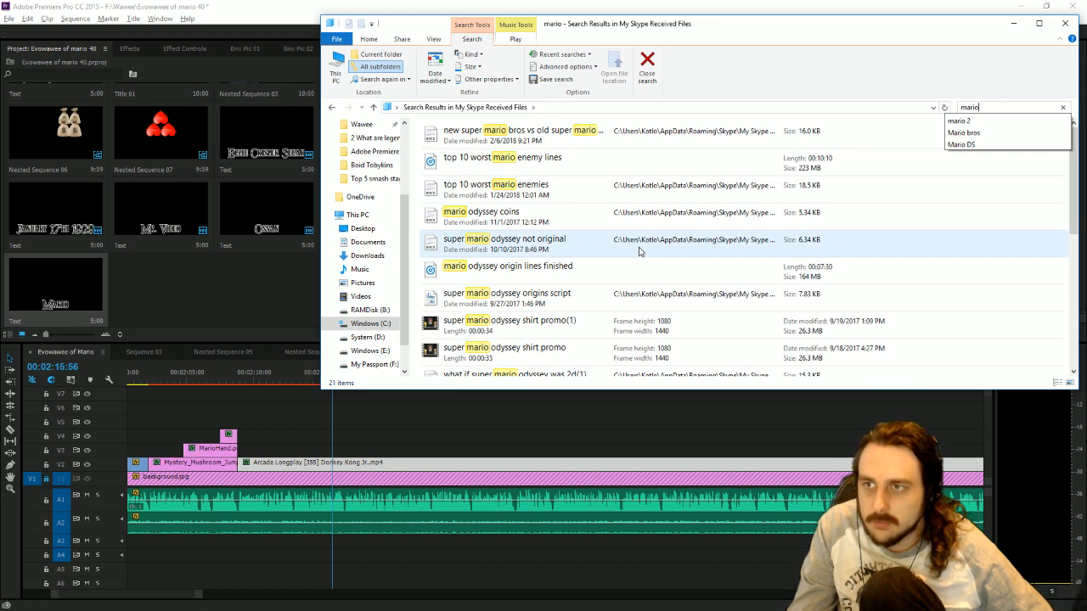
{"action": "scroll", "coordinate": [757, 246], "scroll_direction": "down", "scroll_amount": 3}
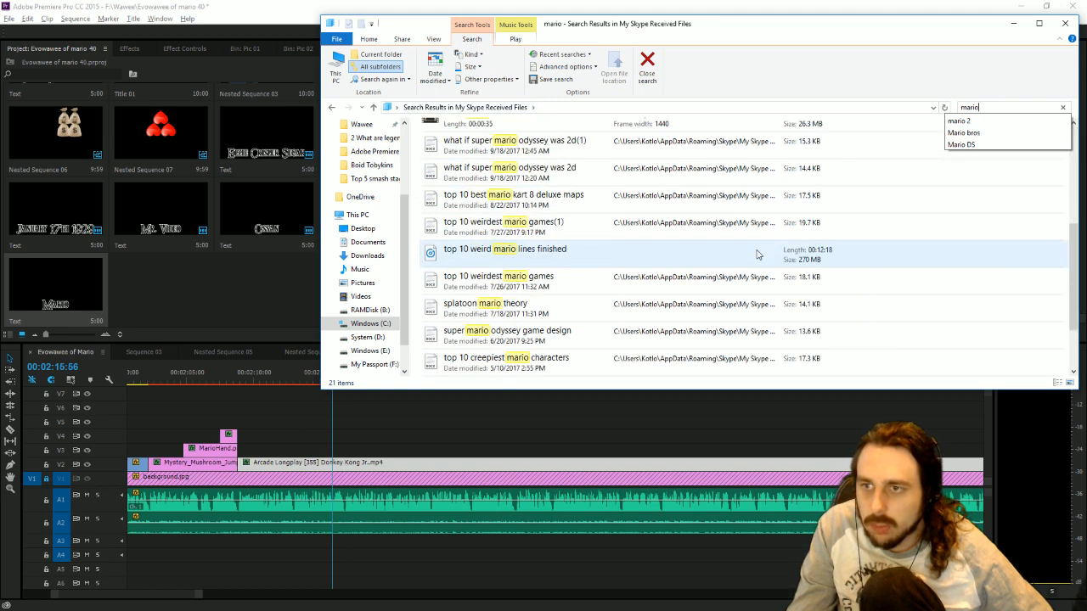
{"action": "scroll", "coordinate": [758, 249], "scroll_direction": "up", "scroll_amount": 3}
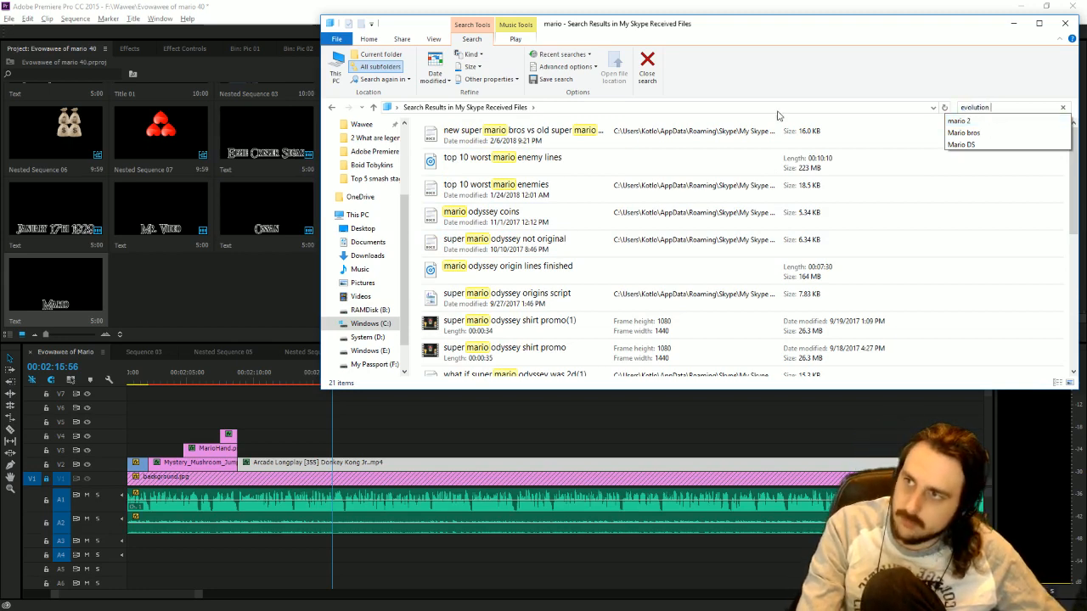
{"action": "type", "text": "of mario"}
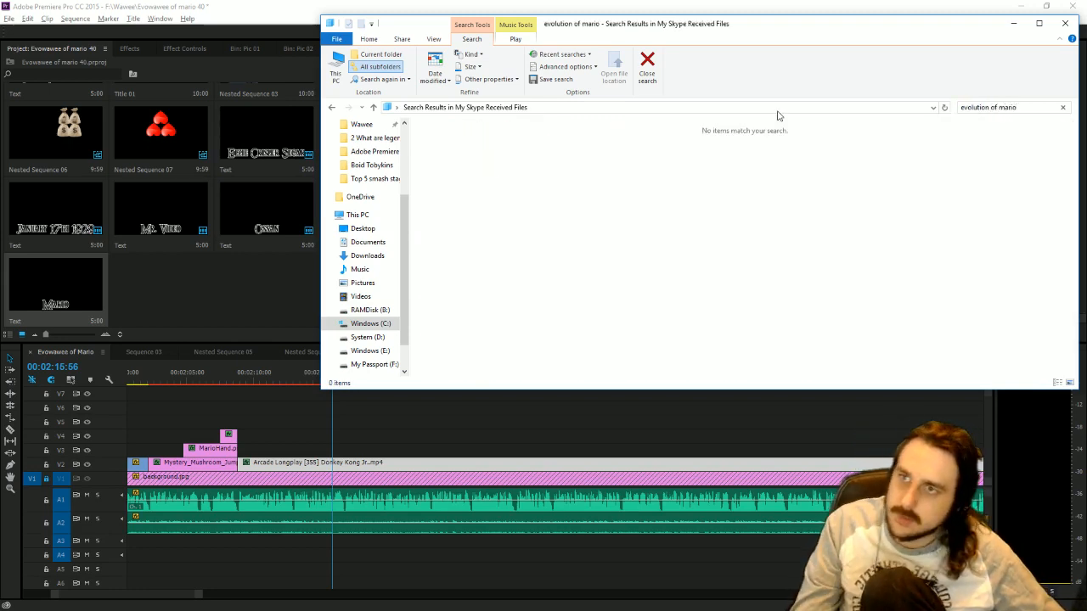
{"action": "left_click", "coordinate": [1065, 23]}
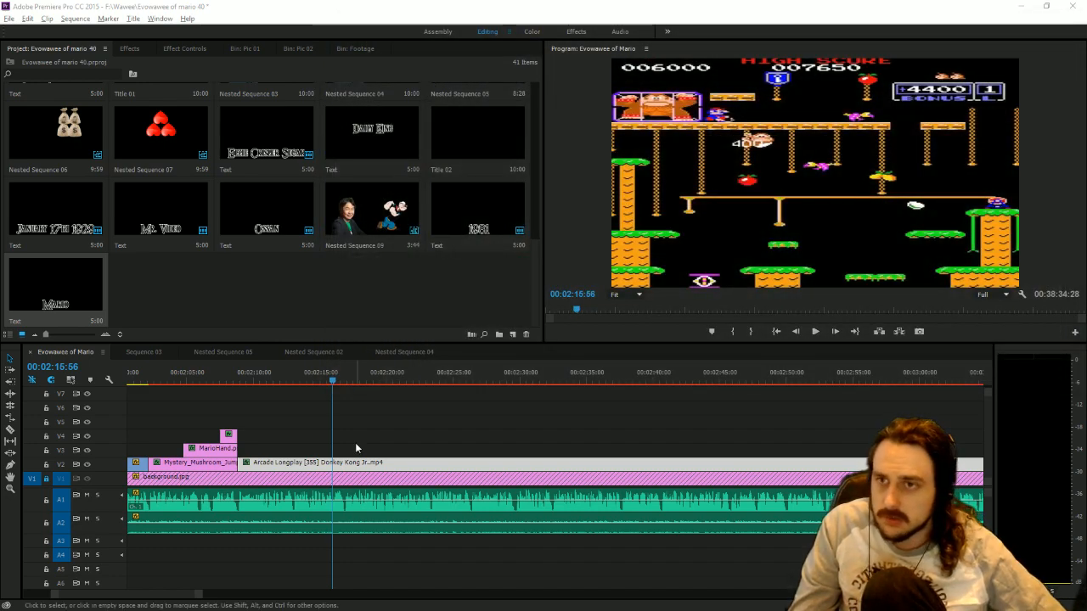
Move the stacked Premiere Pro and folder windows aside to uncover the desktop, closing the Facturen folder.
{"action": "left_click_drag", "start_coordinate": [637, 5], "coordinate": [687, 70]}
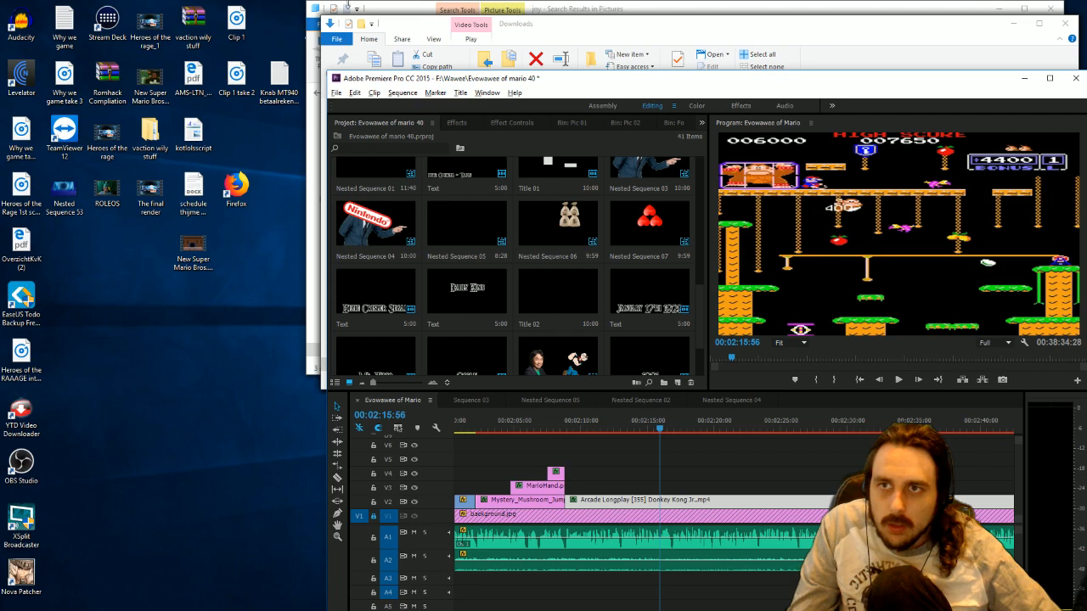
{"action": "left_click", "coordinate": [357, 9]}
{"action": "left_click_drag", "start_coordinate": [431, 8], "coordinate": [511, 17]}
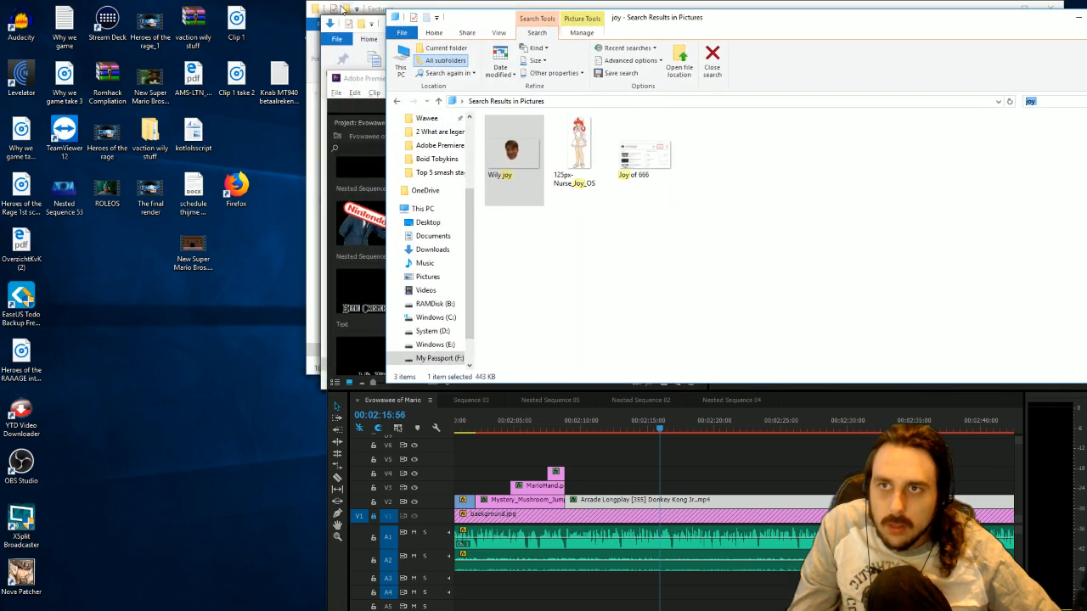
{"action": "left_click", "coordinate": [378, 5]}
{"action": "left_click_drag", "start_coordinate": [380, 7], "coordinate": [257, 75]}
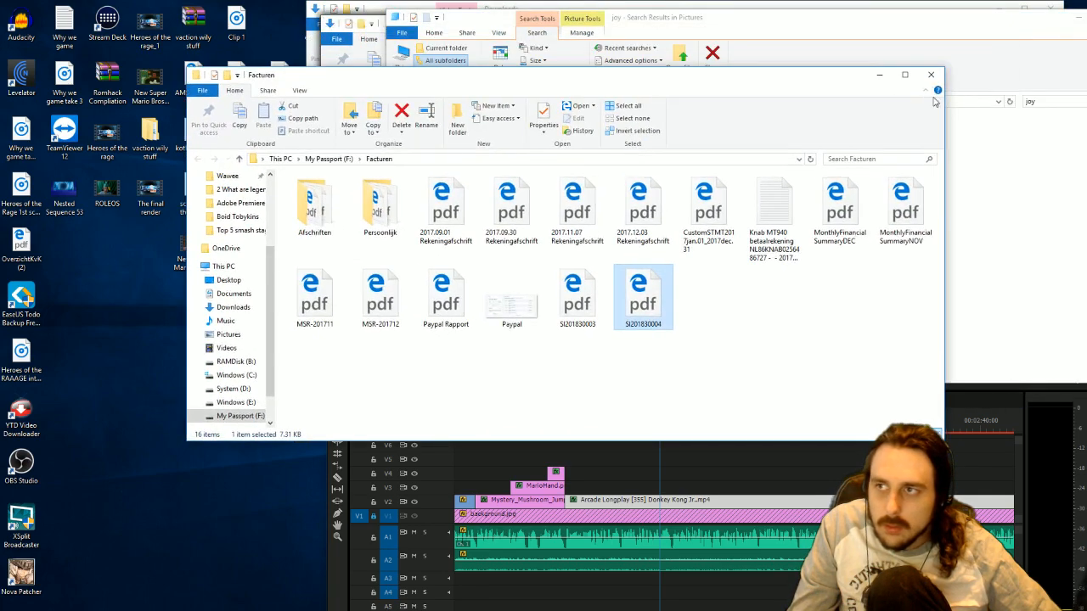
{"action": "left_click", "coordinate": [932, 75]}
{"action": "left_click_drag", "start_coordinate": [388, 6], "coordinate": [434, 16]}
Open the "evolution of mario" script in WordPad and read on to the part about the 1983 arcade game.
{"action": "double_click", "coordinate": [306, 21]}
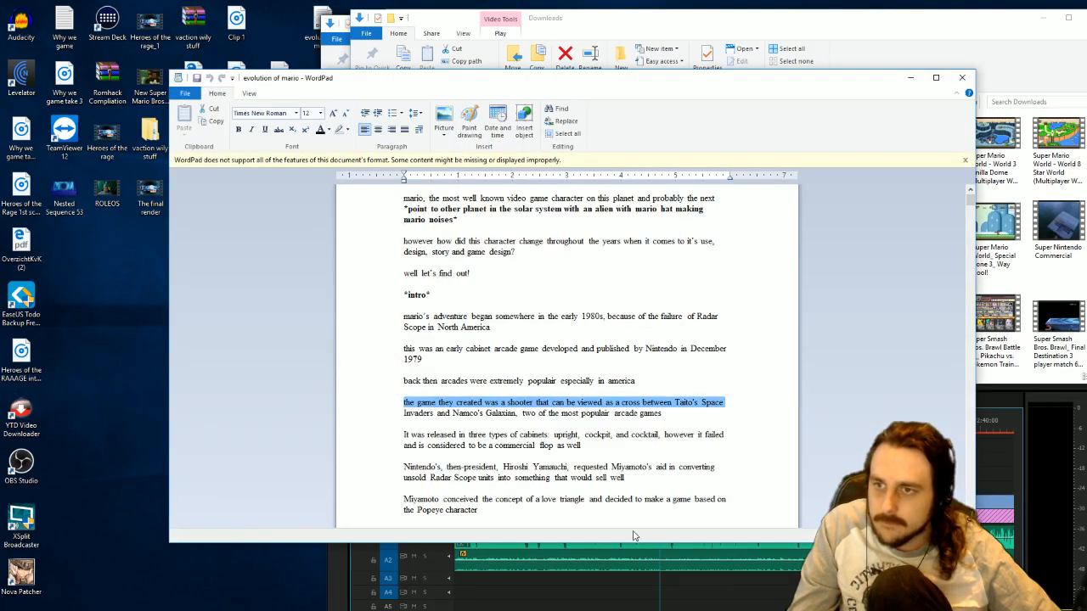
{"action": "left_click", "coordinate": [558, 454]}
{"action": "scroll", "coordinate": [561, 450], "scroll_direction": "down", "scroll_amount": 12}
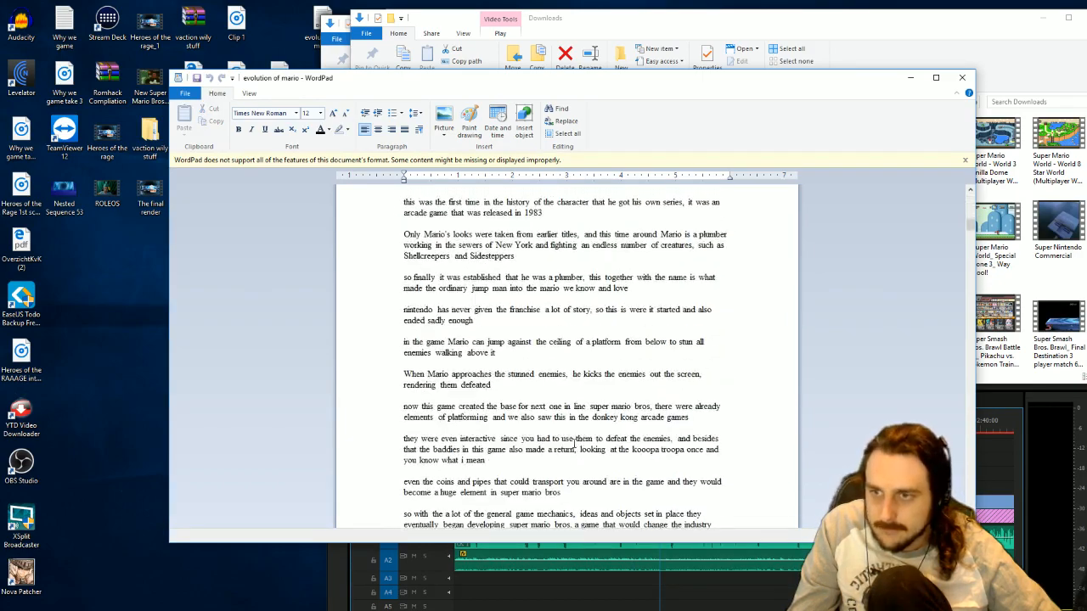
Switch back to Premiere Pro, maximize its window and save the project.
{"action": "left_click", "coordinate": [696, 606]}
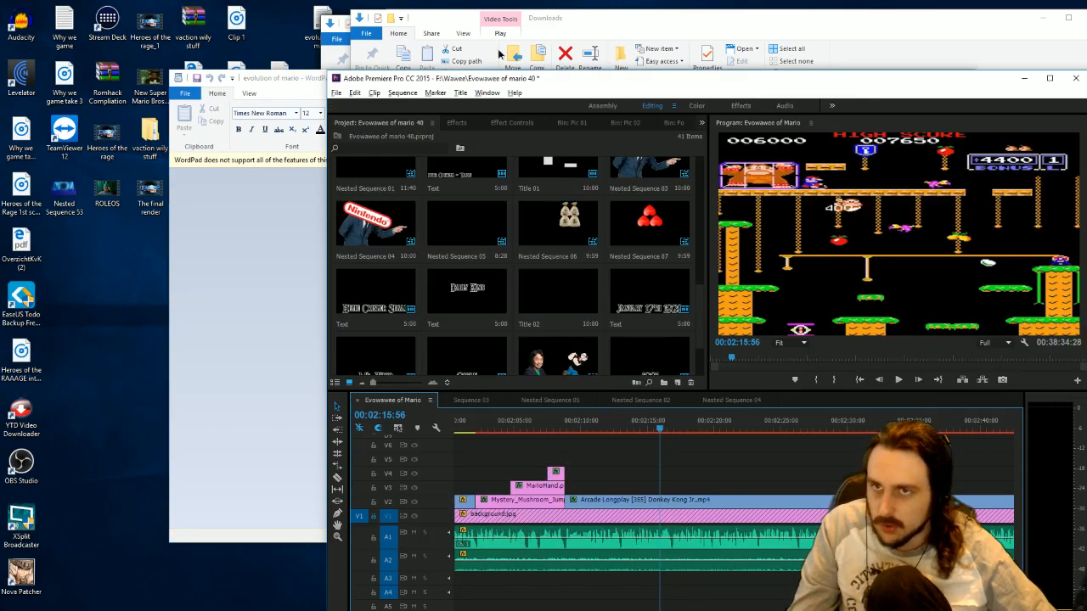
{"action": "double_click", "coordinate": [443, 74]}
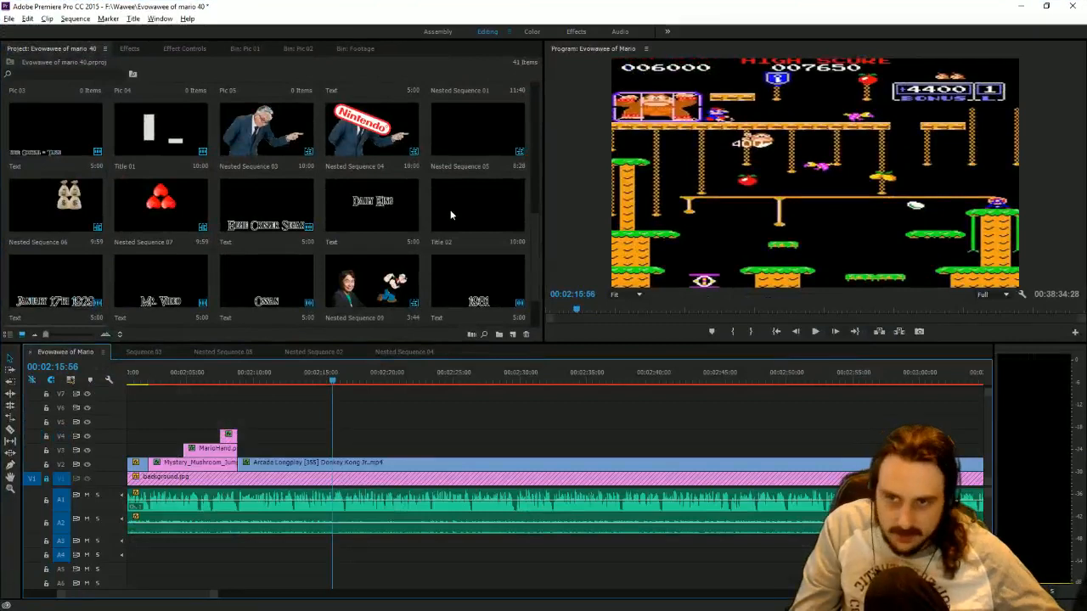
{"action": "key", "text": "ctrl+s"}
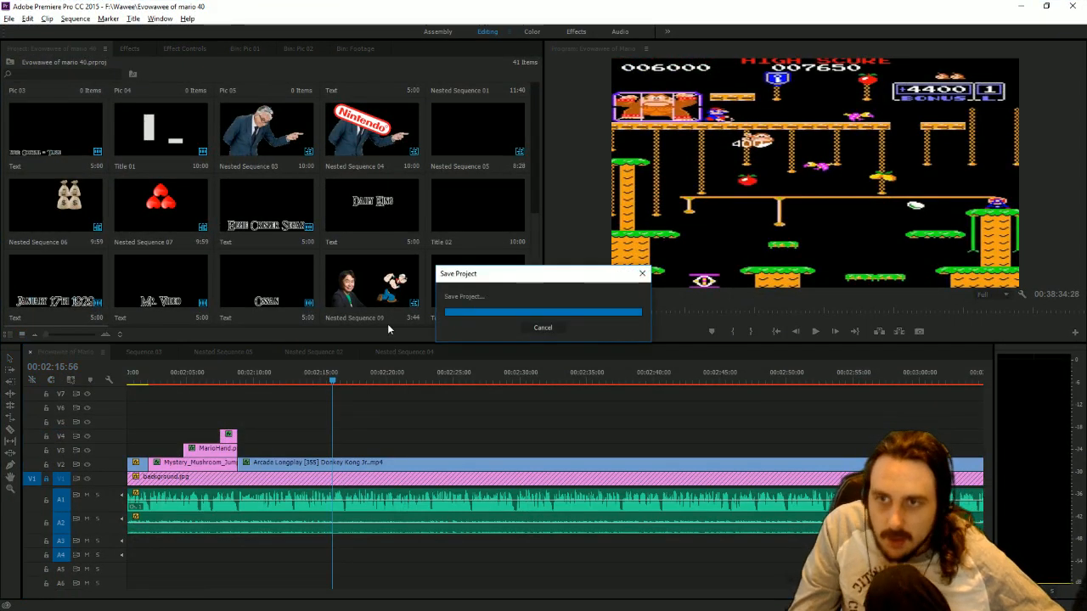
Place the Mario title on V3 above the Donkey Kong Jr. clip, starting at 00:02:15:56, and select it.
{"action": "scroll", "coordinate": [34, 286], "scroll_direction": "down", "scroll_amount": 2}
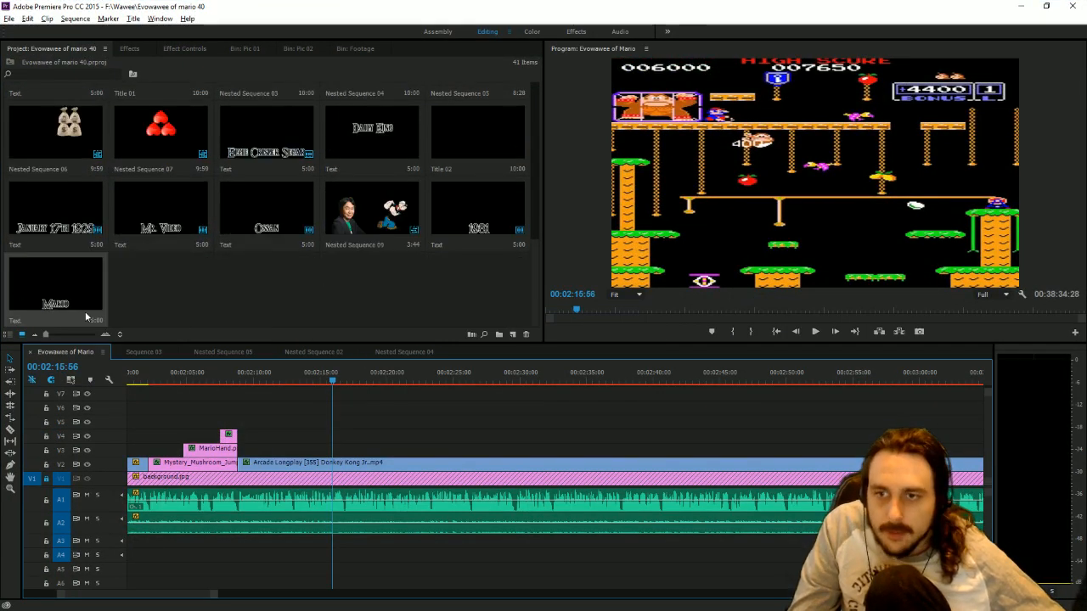
{"action": "left_click_drag", "start_coordinate": [74, 306], "coordinate": [341, 452]}
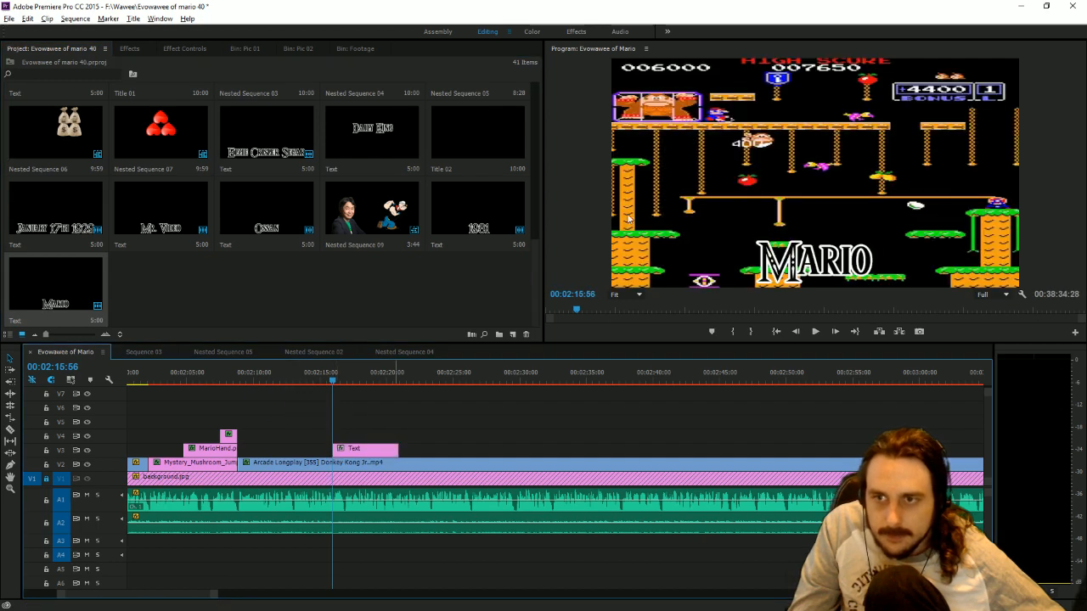
{"action": "left_click", "coordinate": [849, 243]}
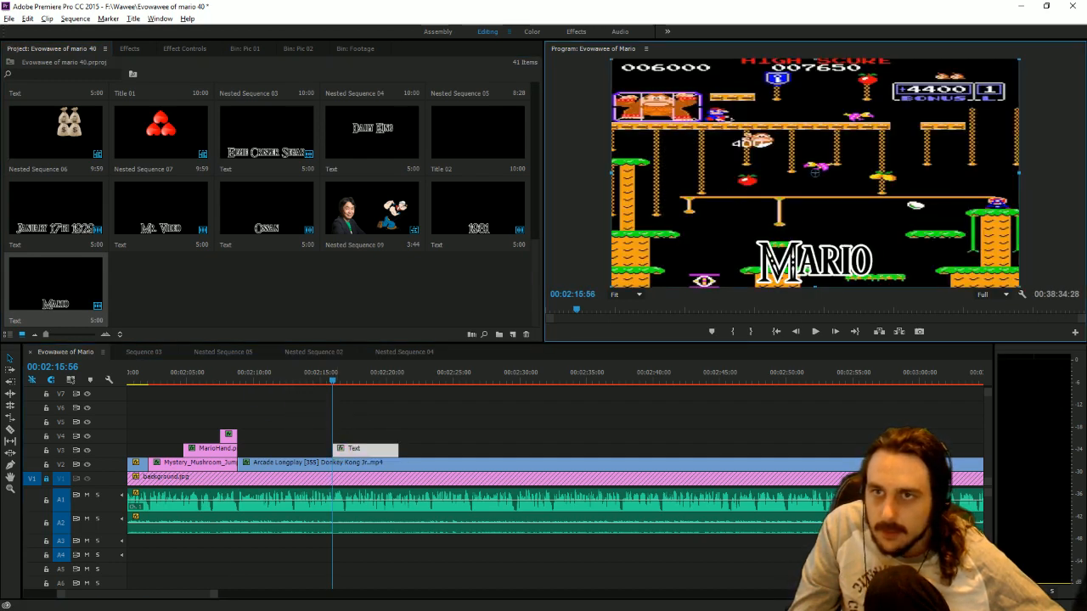
Apply the Toby drop shadow preset to the Mario title and expand its Motion settings.
{"action": "left_click", "coordinate": [131, 49]}
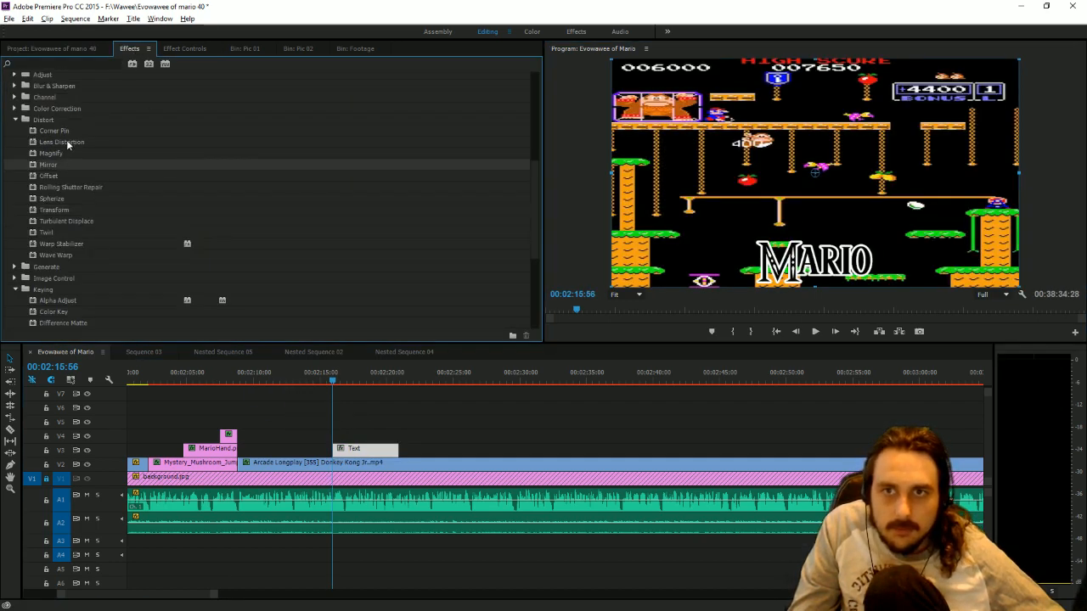
{"action": "scroll", "coordinate": [68, 132], "scroll_direction": "up", "scroll_amount": 8}
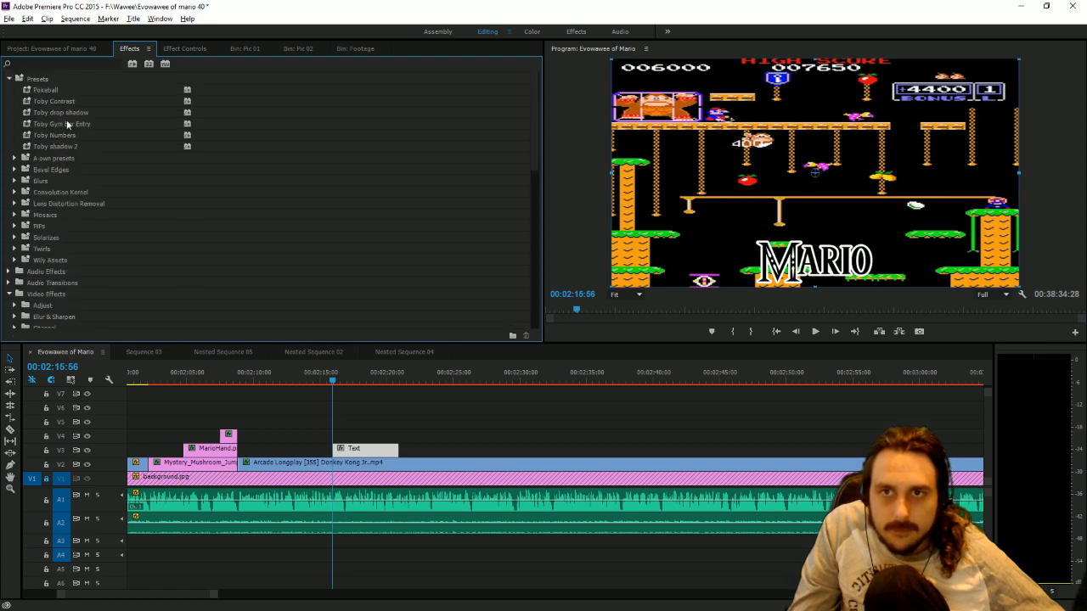
{"action": "left_click", "coordinate": [66, 112]}
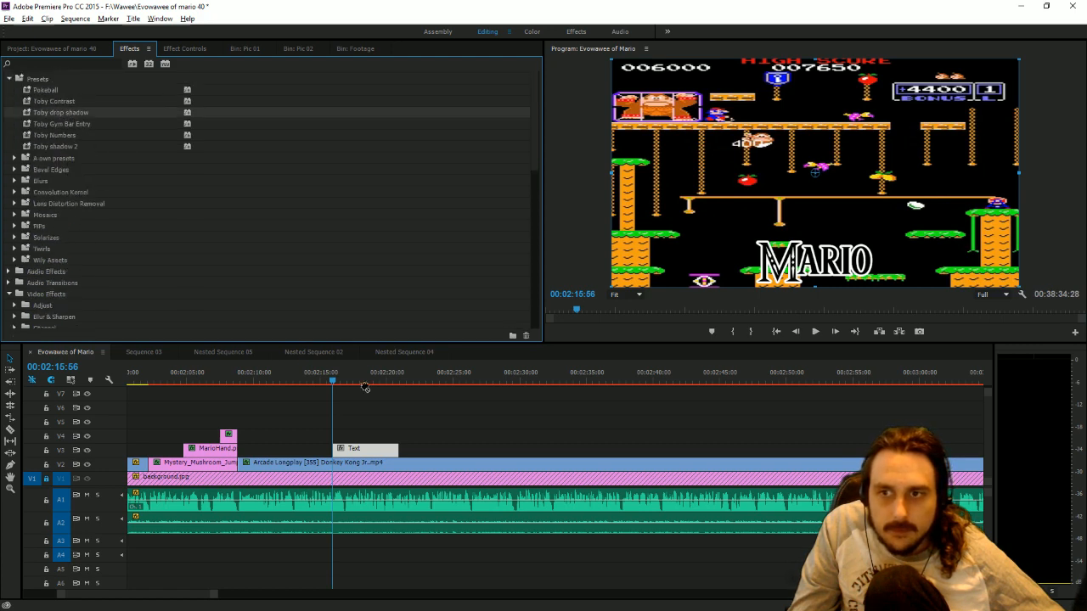
{"action": "left_click", "coordinate": [179, 50]}
{"action": "left_click", "coordinate": [9, 95]}
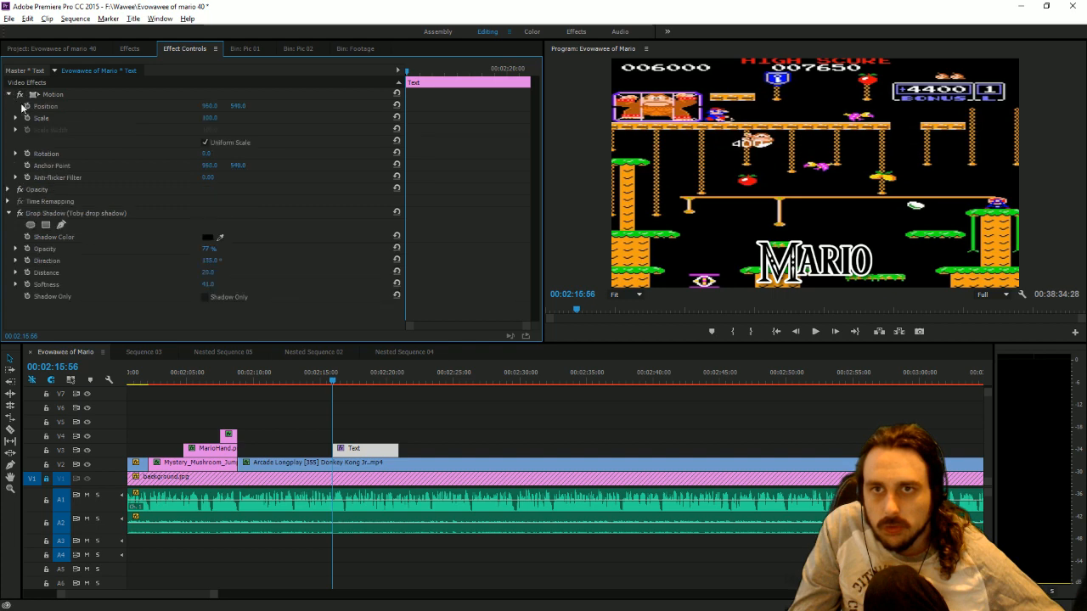
Animate the Mario title's position to rise from vertical 797 at 00:02:15:56 to 540 at 00:02:16:22, and preview the motion.
{"action": "left_click_drag", "start_coordinate": [214, 595], "coordinate": [152, 594]}
{"action": "left_click_drag", "start_coordinate": [557, 382], "coordinate": [624, 389]}
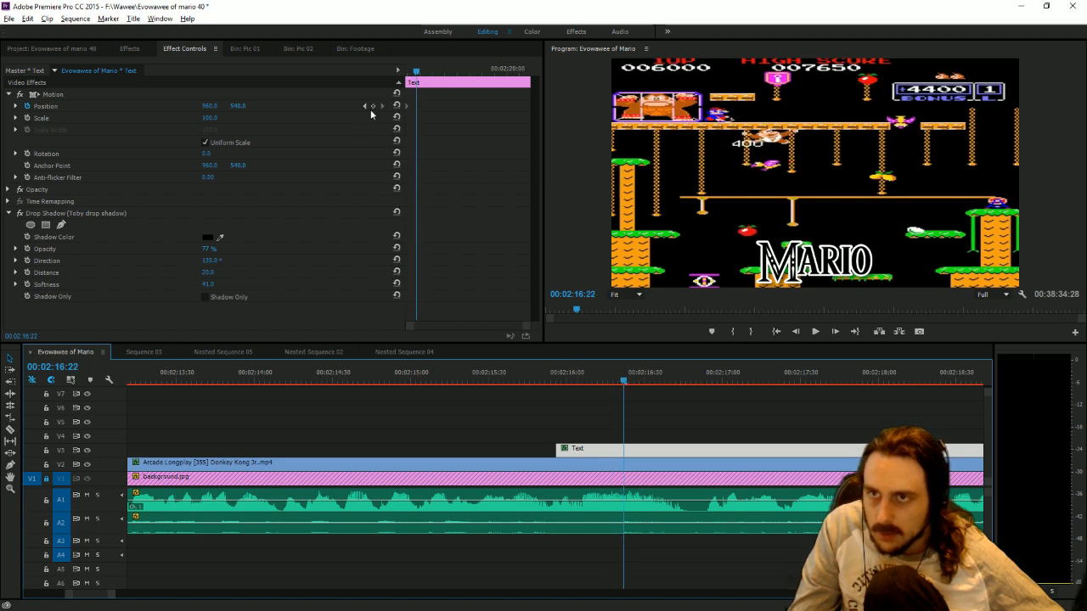
{"action": "left_click", "coordinate": [365, 106]}
{"action": "left_click_drag", "start_coordinate": [243, 107], "coordinate": [242, 107]}
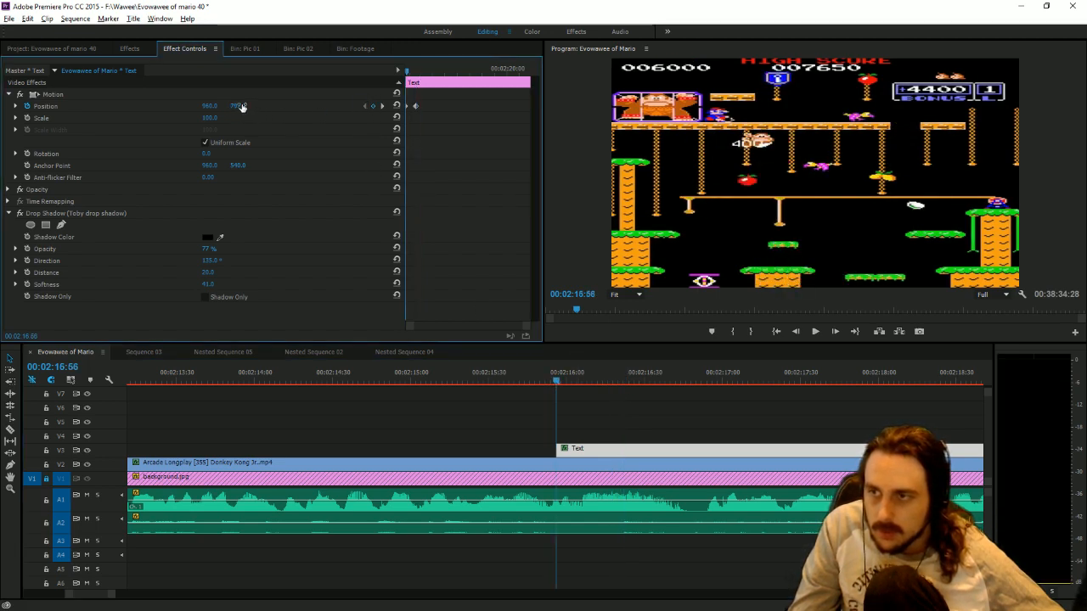
{"action": "left_click", "coordinate": [815, 332]}
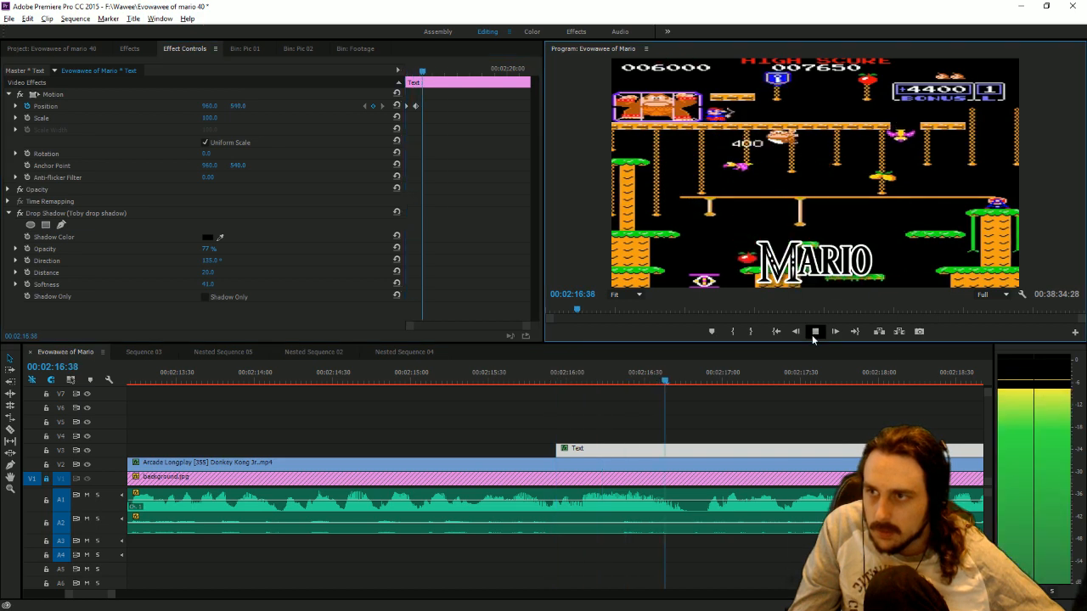
{"action": "left_click", "coordinate": [816, 332]}
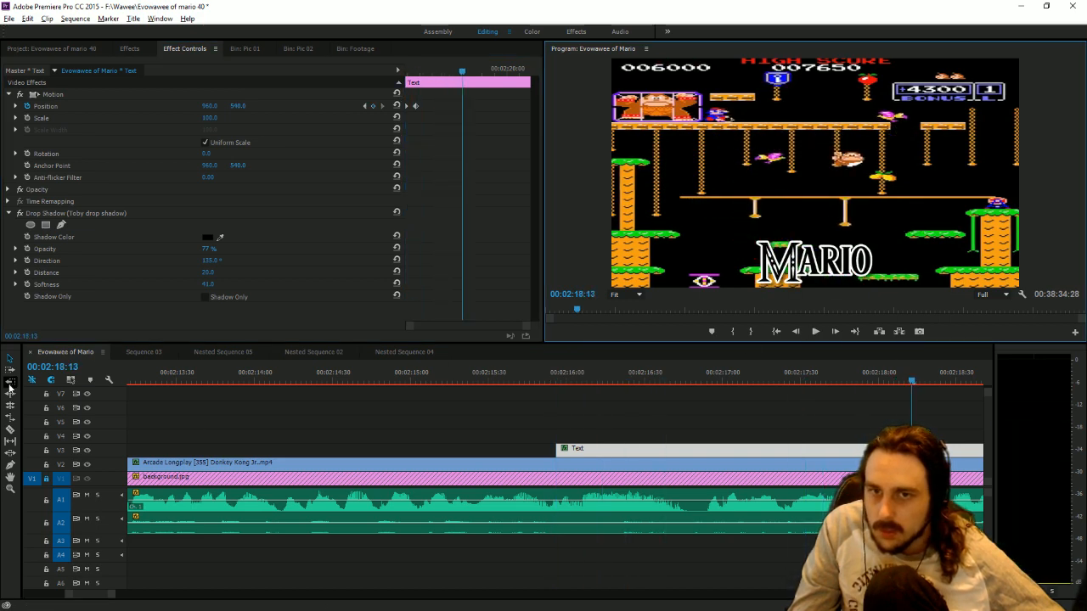
Cut the Donkey Kong Jr. clip and the Mario title at 00:02:16:49 and delete the parts after the cut.
{"action": "left_click", "coordinate": [10, 429]}
{"action": "left_click", "coordinate": [695, 383]}
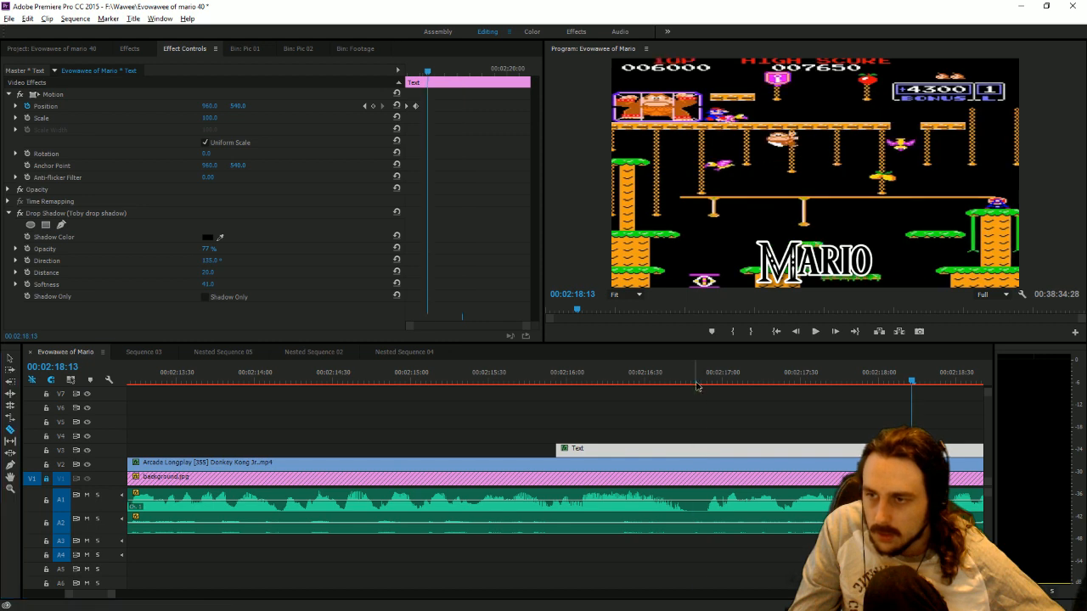
{"action": "left_click", "coordinate": [696, 463]}
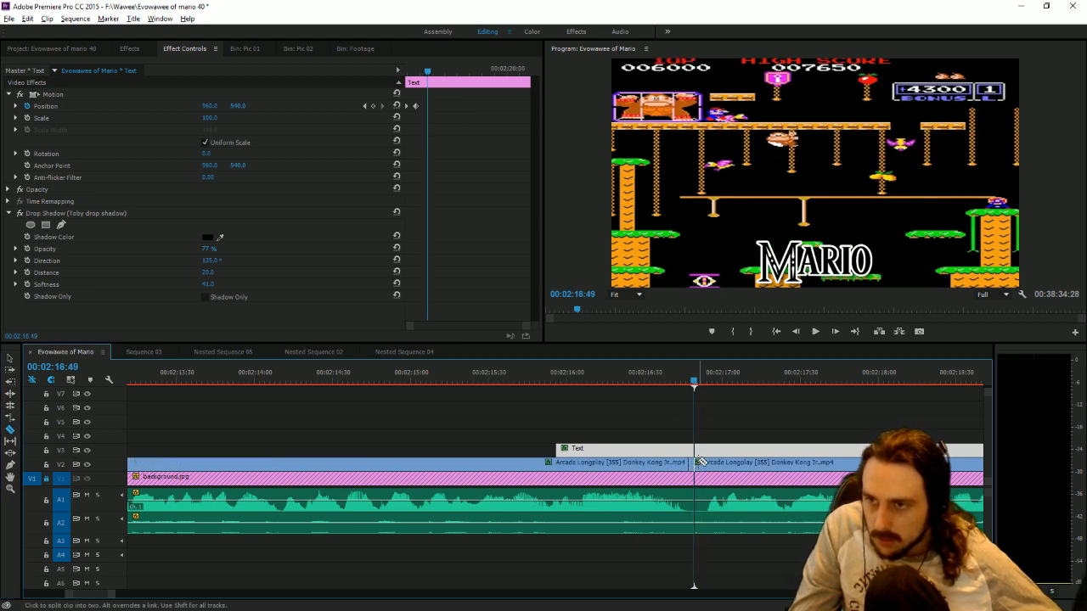
{"action": "left_click", "coordinate": [697, 449]}
{"action": "key", "text": "v"}
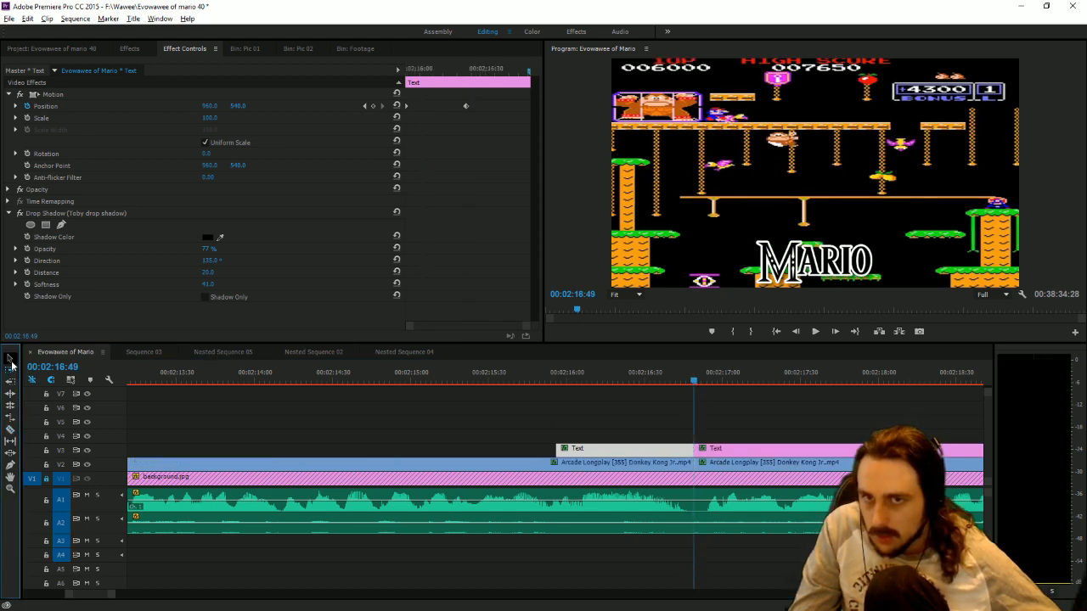
{"action": "left_click_drag", "start_coordinate": [719, 434], "coordinate": [731, 467]}
{"action": "key", "text": "Delete"}
Play the narration past the cut, park the playhead at 00:02:24:49 and save the project.
{"action": "left_click", "coordinate": [817, 335]}
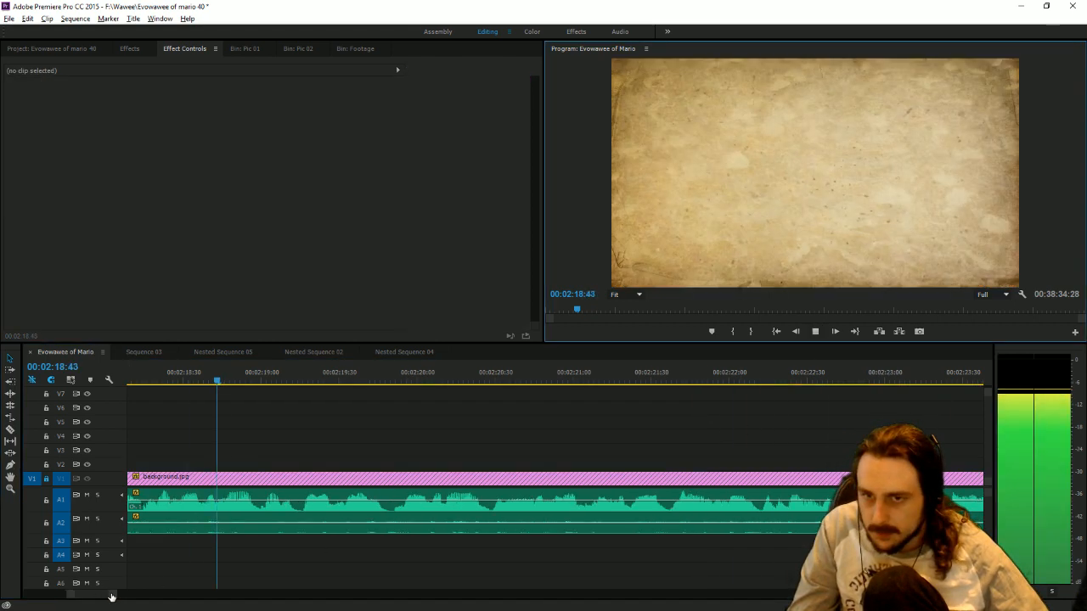
{"action": "left_click_drag", "start_coordinate": [112, 595], "coordinate": [173, 594]}
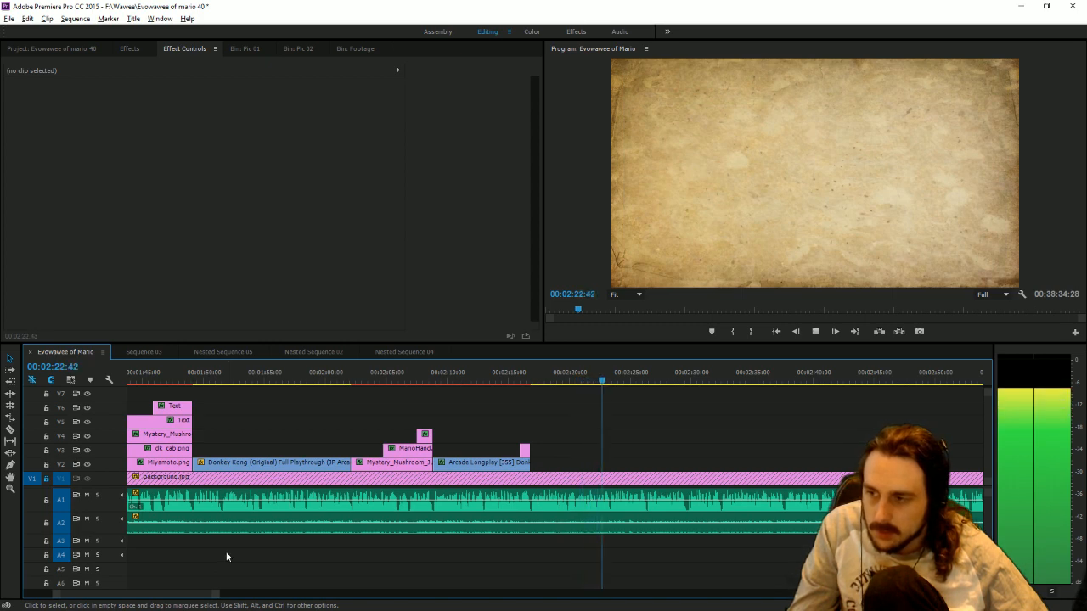
{"action": "left_click", "coordinate": [629, 380]}
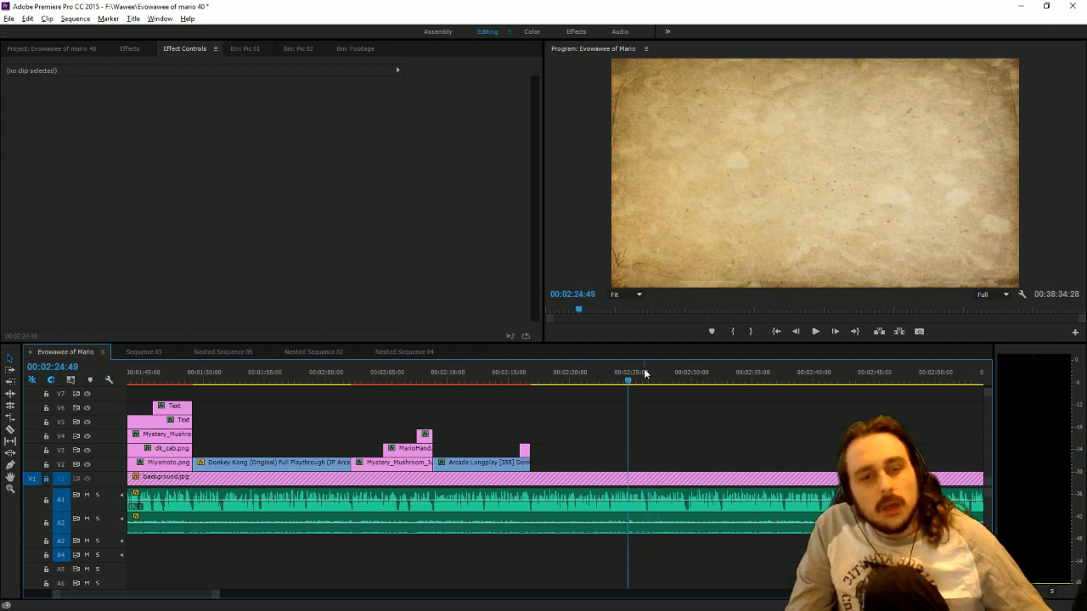
{"action": "key", "text": "ctrl+s"}
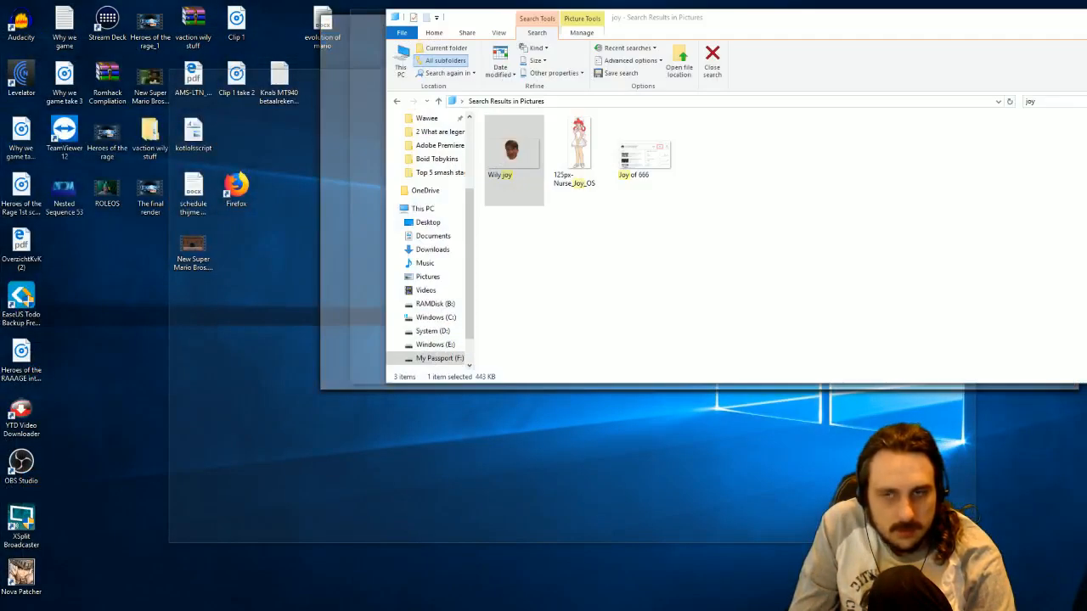
Search the Pictures folder for "mario" and show the Pic 02 bin in Premiere Pro behind the search results.
{"action": "key", "text": "alt+Tab"}
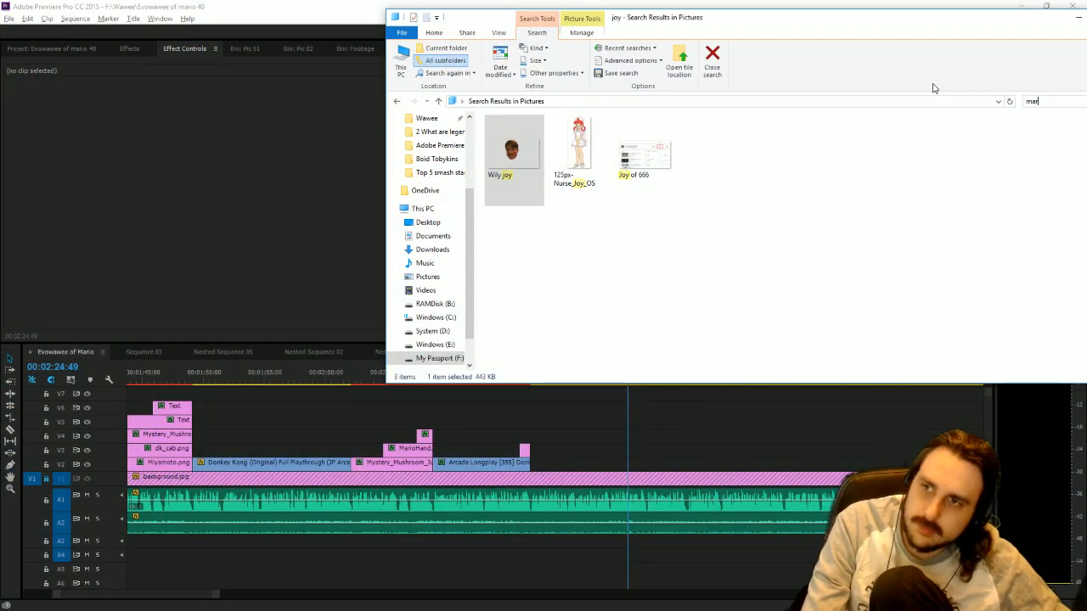
{"action": "left_click", "coordinate": [255, 232]}
{"action": "left_click", "coordinate": [299, 49]}
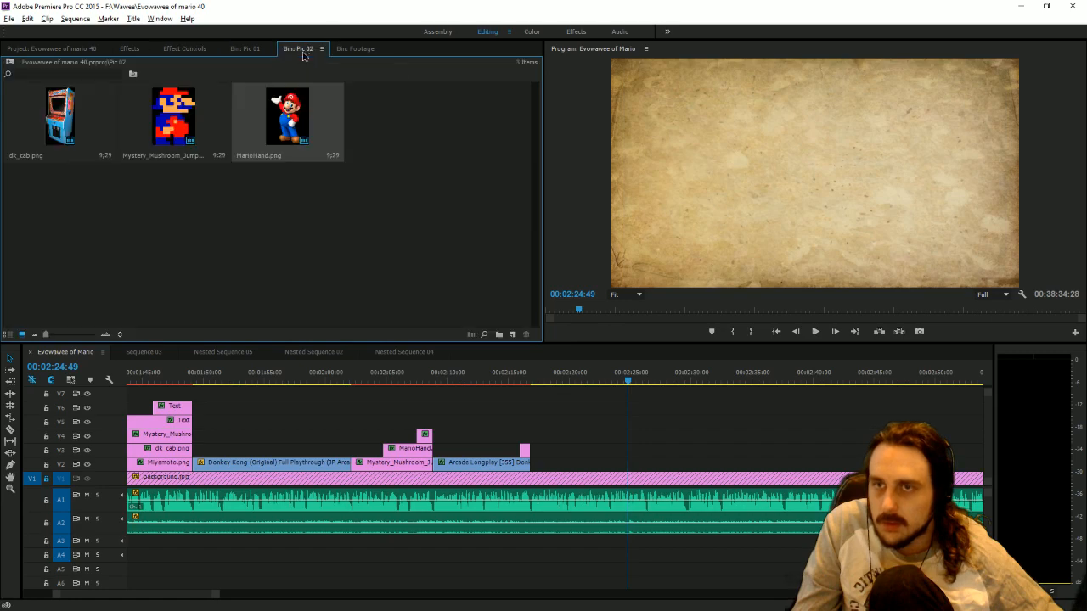
{"action": "key", "text": "alt+Tab"}
{"action": "left_click_drag", "start_coordinate": [849, 22], "coordinate": [665, 138]}
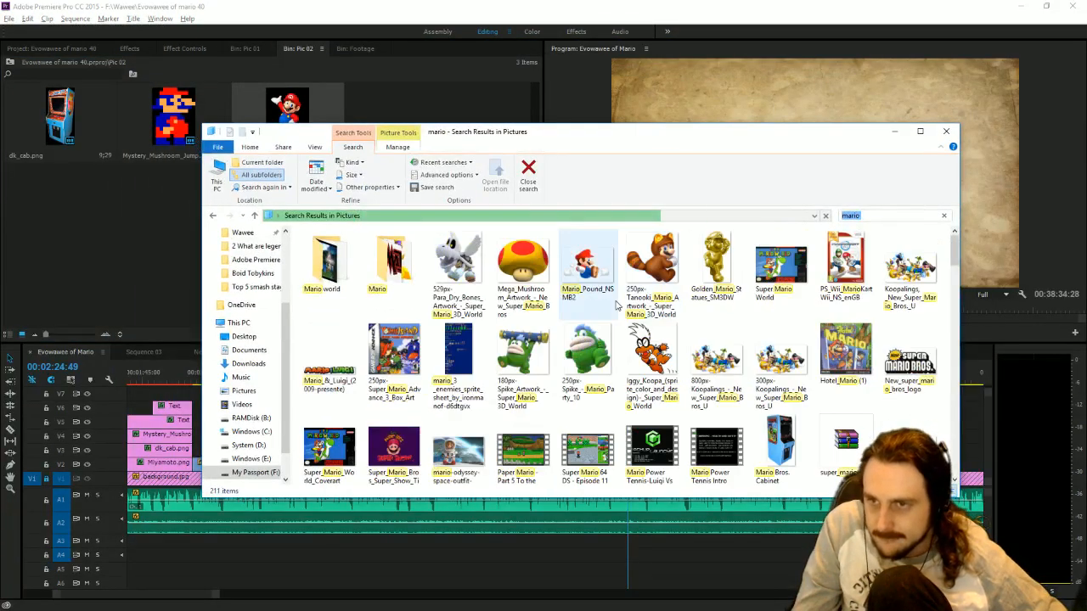
Look through the "mario" search results in the Pictures folder for a suitable image.
{"action": "scroll", "coordinate": [618, 305], "scroll_direction": "down", "scroll_amount": 3}
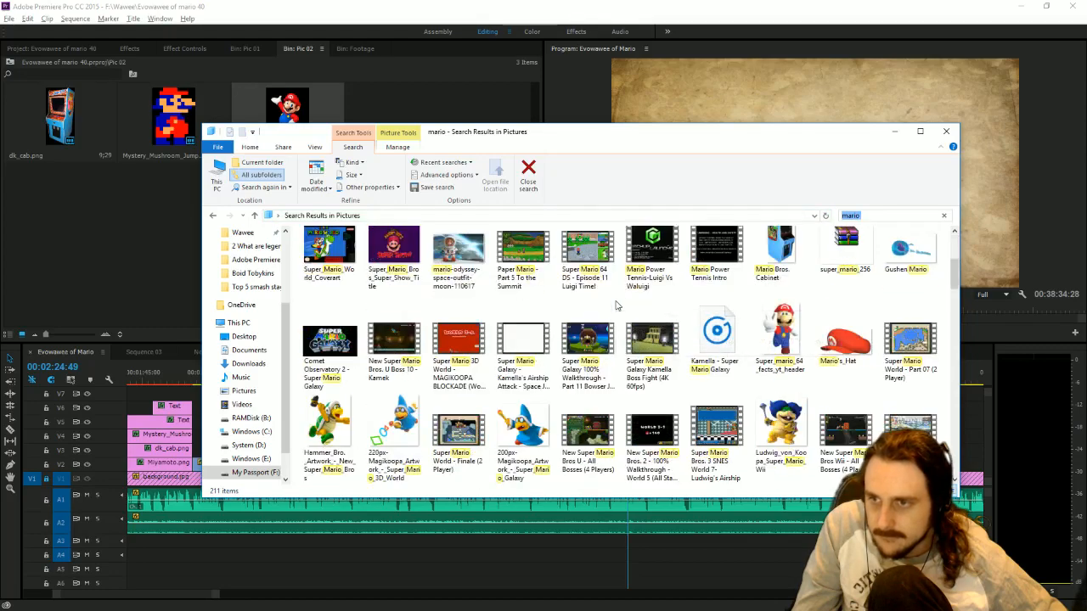
{"action": "scroll", "coordinate": [618, 306], "scroll_direction": "down", "scroll_amount": 5}
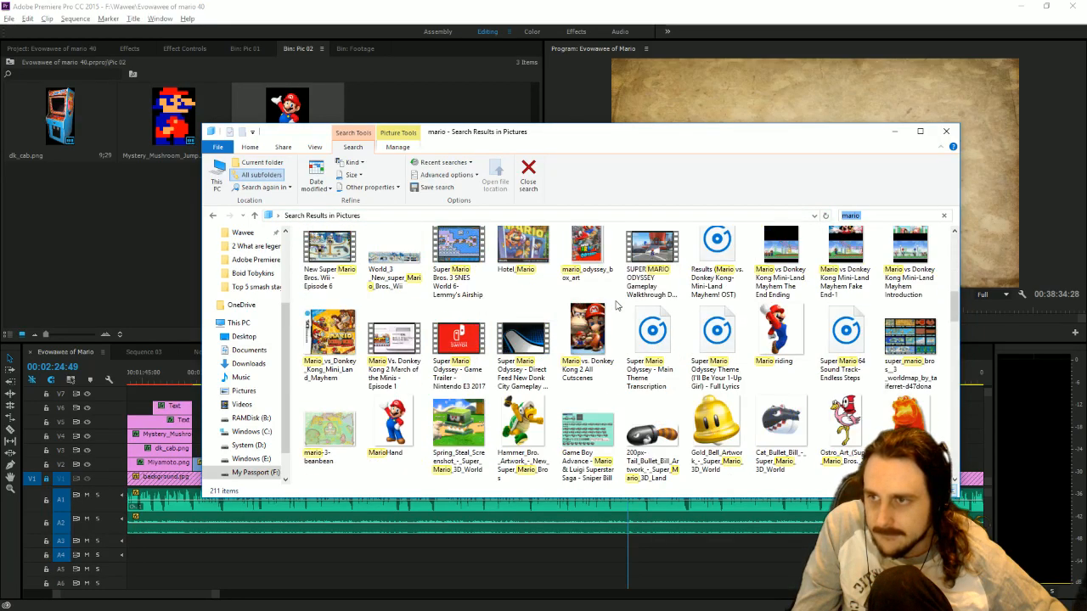
{"action": "scroll", "coordinate": [618, 306], "scroll_direction": "down", "scroll_amount": 8}
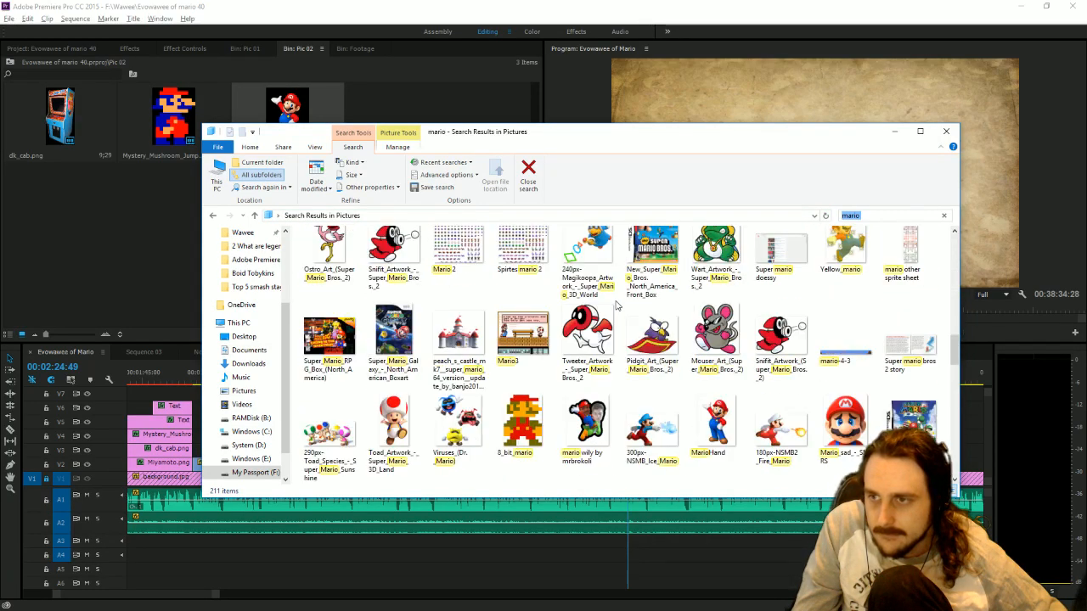
{"action": "scroll", "coordinate": [618, 306], "scroll_direction": "down", "scroll_amount": 1}
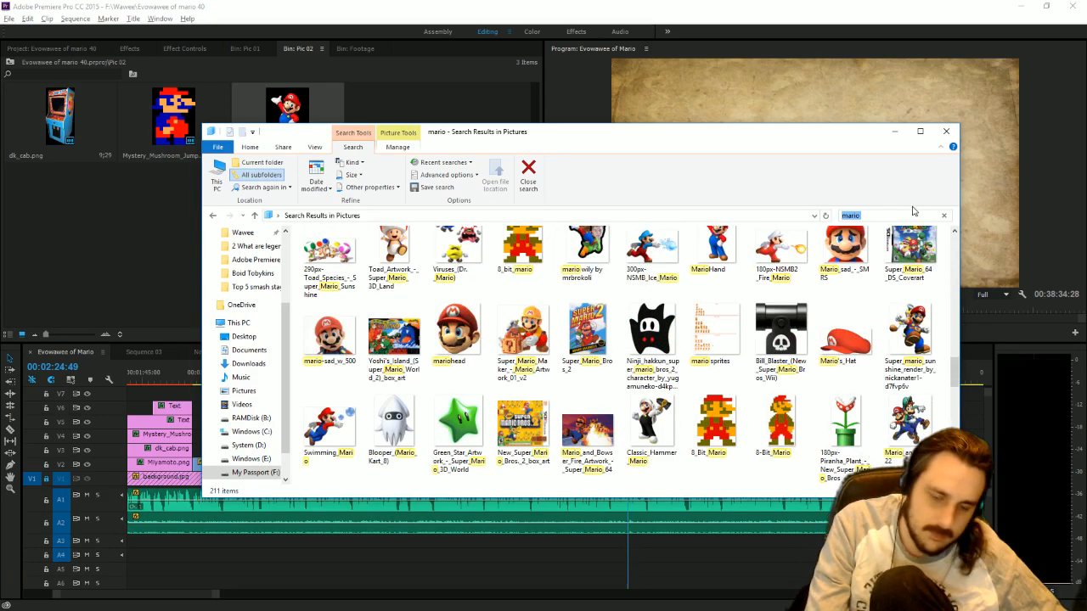
{"action": "scroll", "coordinate": [815, 314], "scroll_direction": "down", "scroll_amount": 2}
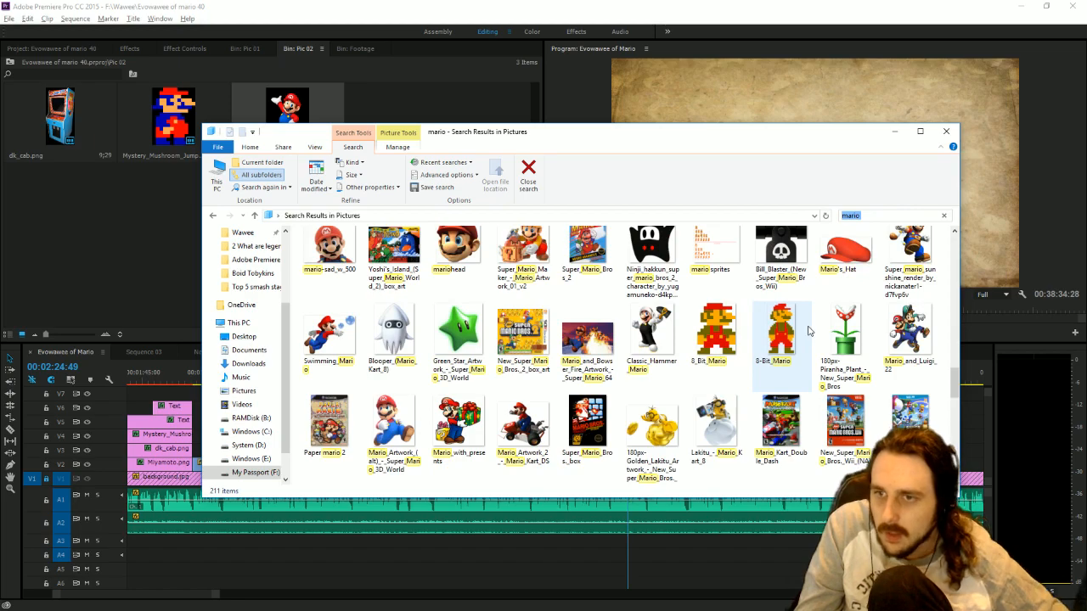
{"action": "scroll", "coordinate": [803, 323], "scroll_direction": "down", "scroll_amount": 3}
{"action": "scroll", "coordinate": [802, 322], "scroll_direction": "down", "scroll_amount": 8}
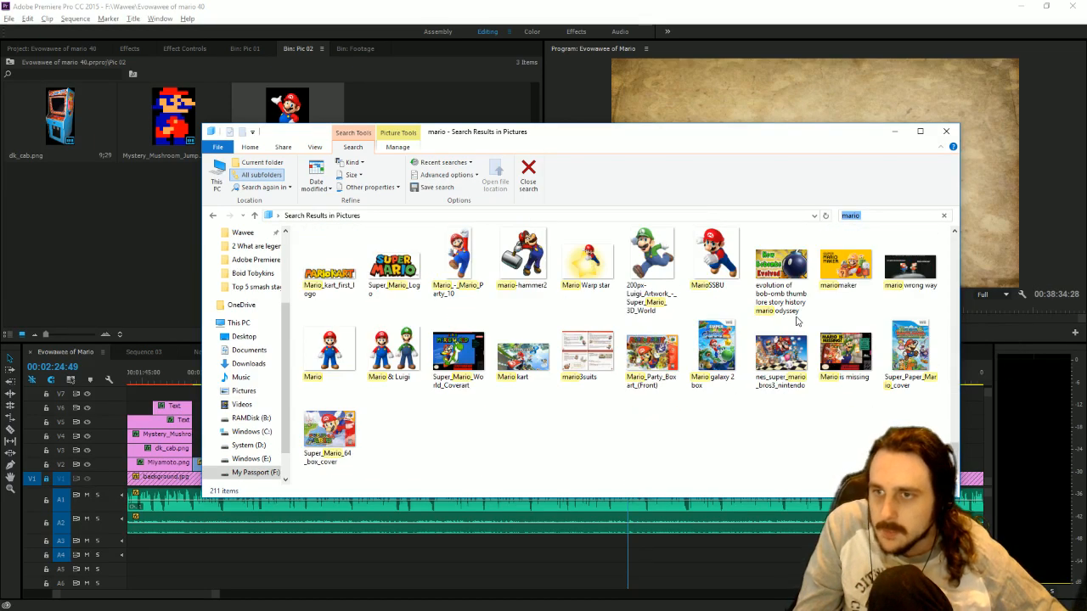
{"action": "scroll", "coordinate": [798, 365], "scroll_direction": "up", "scroll_amount": 10}
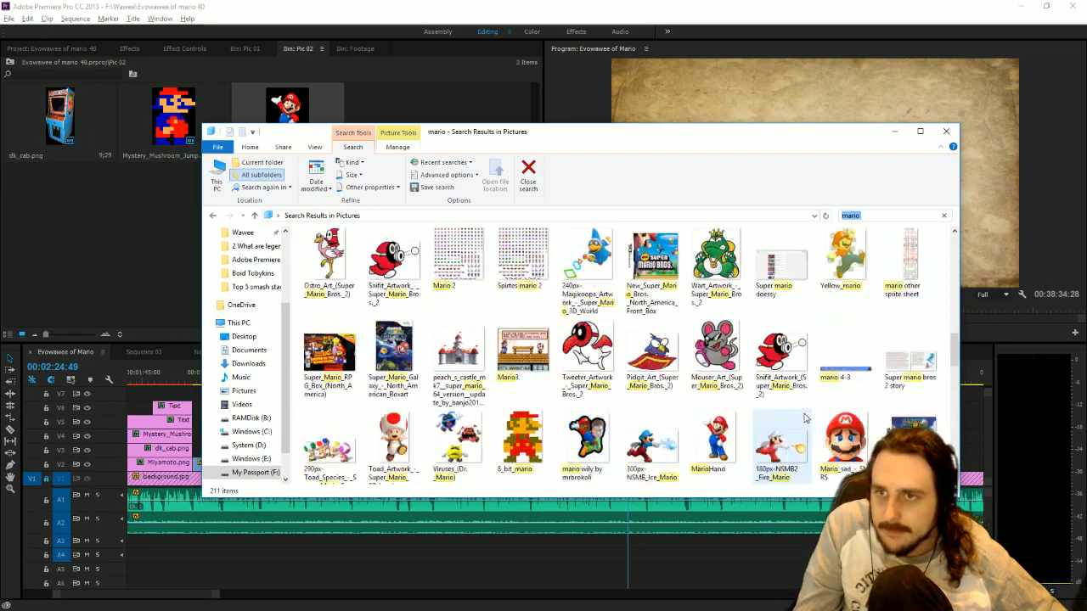
{"action": "scroll", "coordinate": [802, 416], "scroll_direction": "up", "scroll_amount": 6}
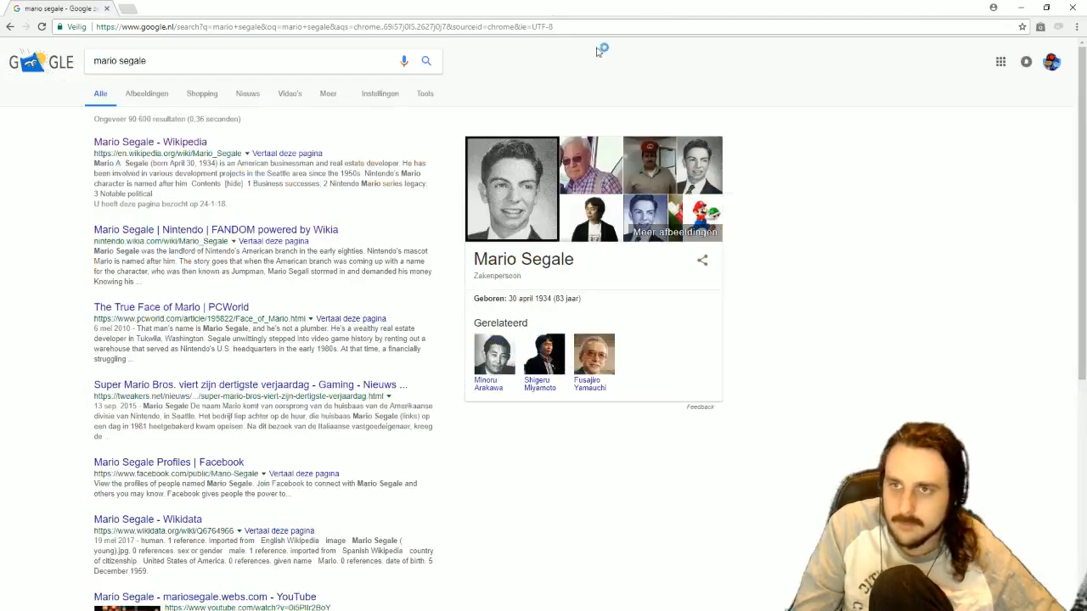
In the browser, check the Google image results for "mario segale" and open the Mario Segale Wikipedia article.
{"action": "left_click", "coordinate": [144, 97]}
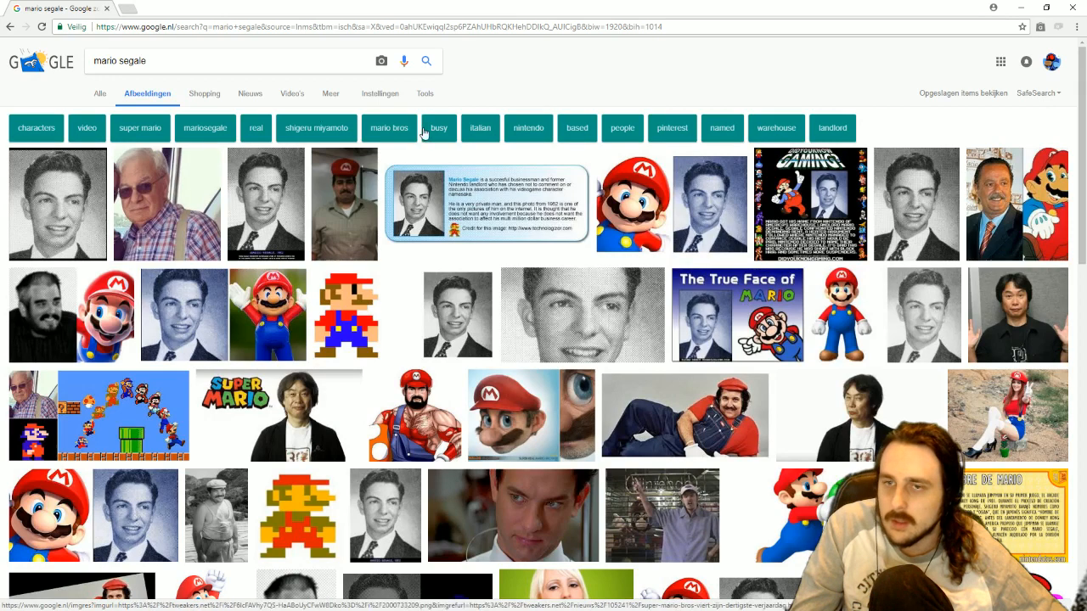
{"action": "left_click", "coordinate": [101, 95]}
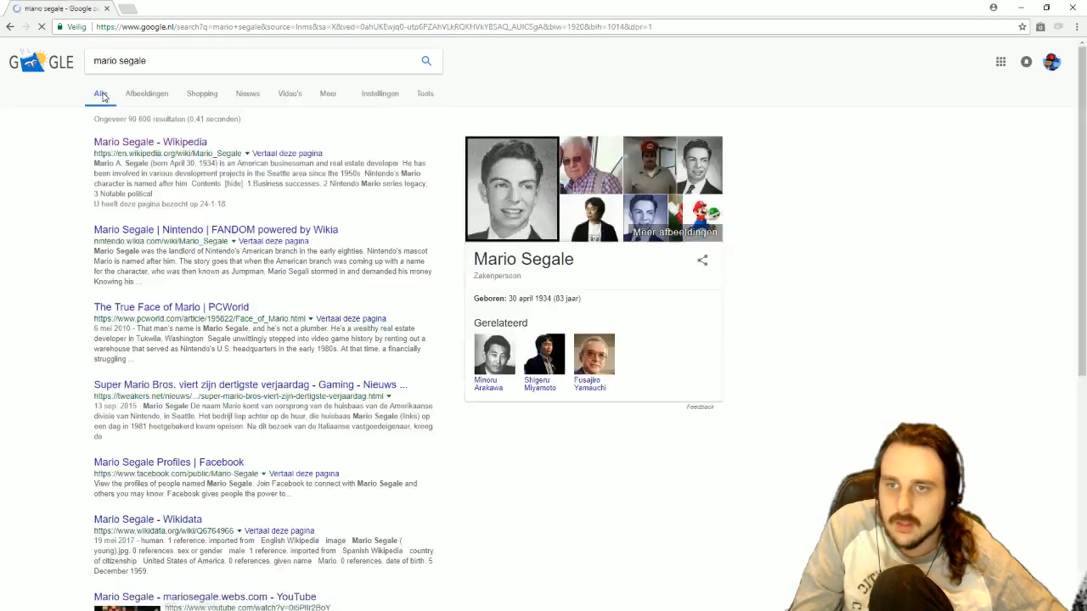
{"action": "left_click", "coordinate": [187, 144]}
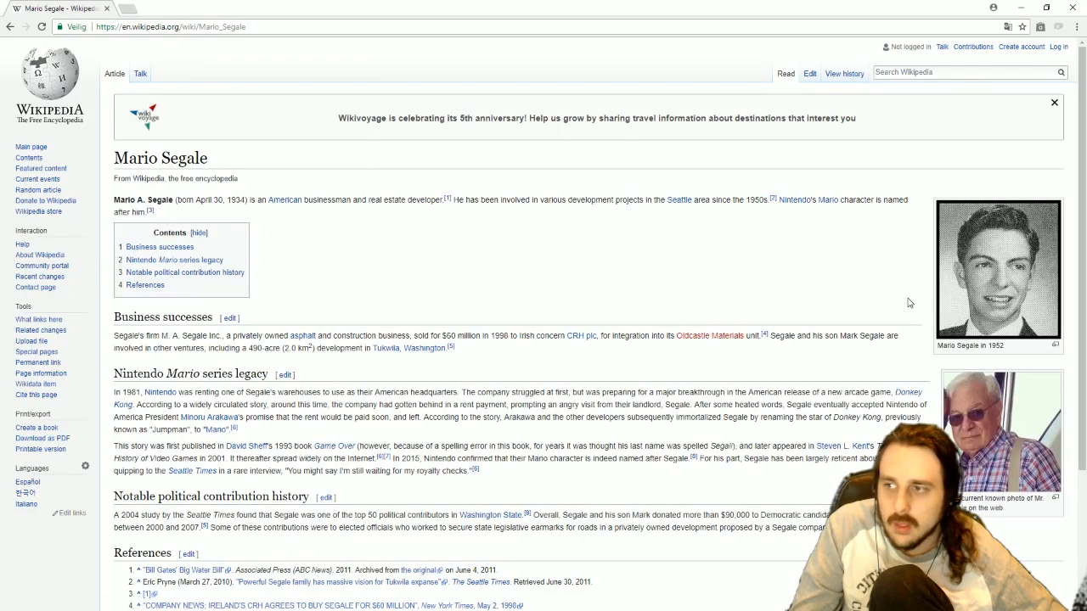
{"action": "scroll", "coordinate": [909, 304], "scroll_direction": "down", "scroll_amount": 2}
{"action": "scroll", "coordinate": [907, 301], "scroll_direction": "up", "scroll_amount": 3}
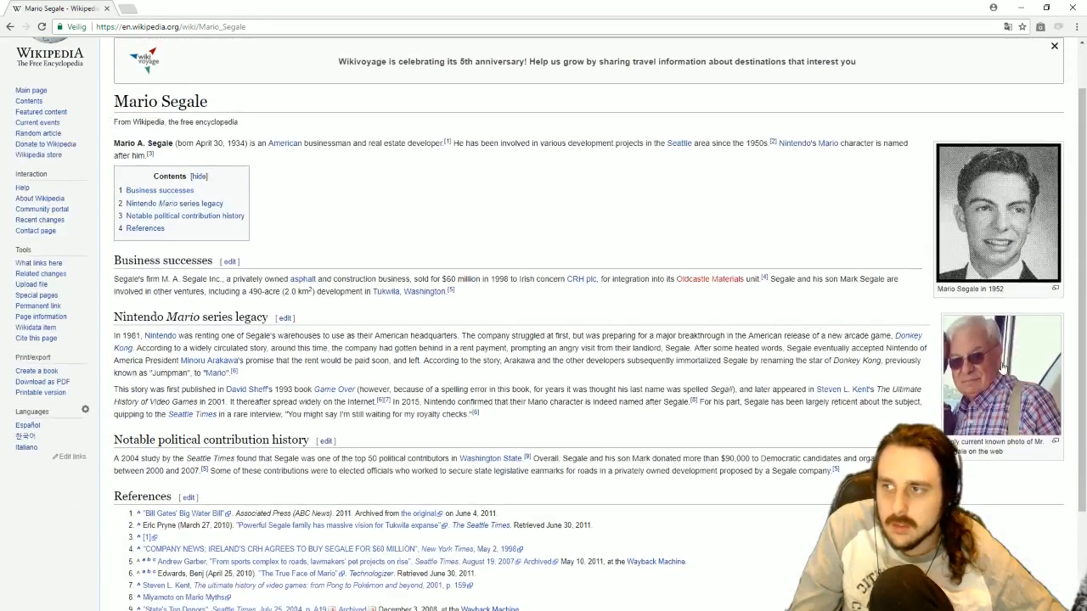
Open the recent photo of Mario Segale and save it as Mario_Segale_(atual) in File Transfer's Mario Evolution folder.
{"action": "left_click", "coordinate": [972, 363]}
{"action": "right_click", "coordinate": [530, 295]}
{"action": "left_click", "coordinate": [547, 272]}
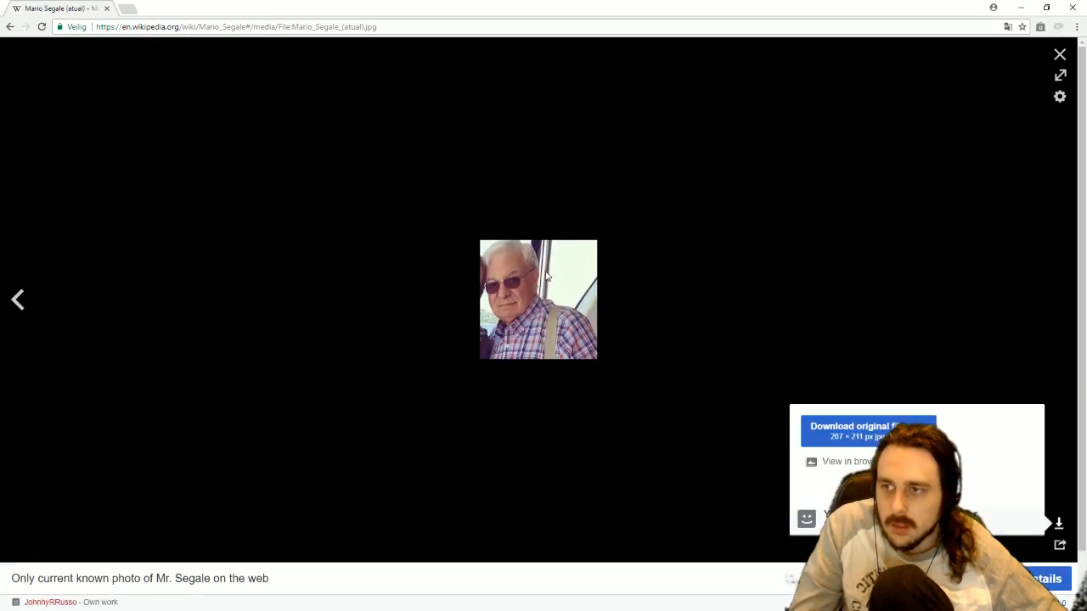
{"action": "right_click", "coordinate": [547, 272]}
{"action": "left_click", "coordinate": [633, 294]}
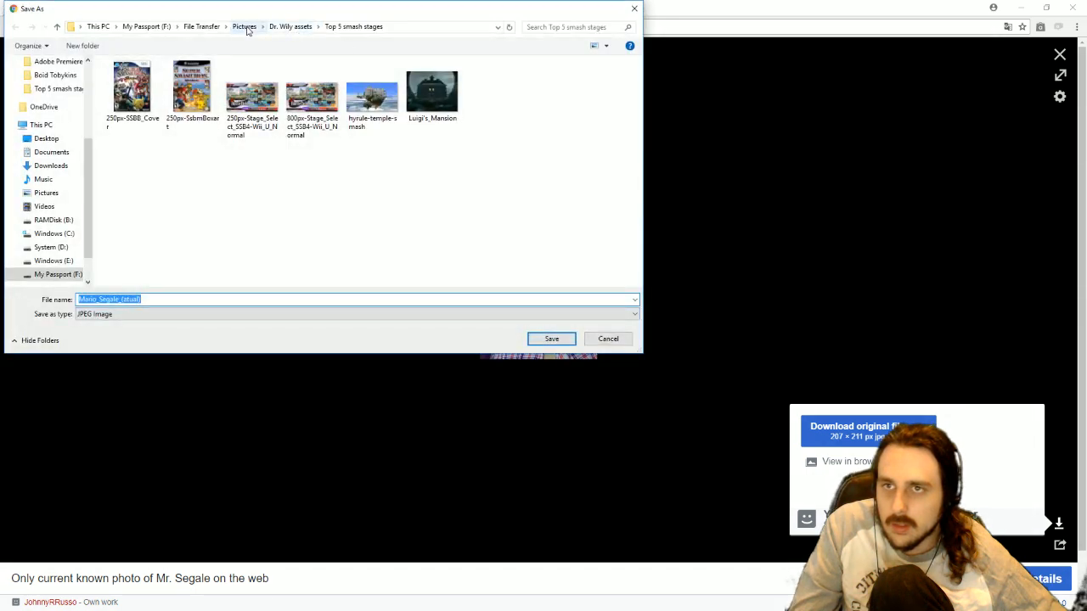
{"action": "left_click", "coordinate": [204, 26]}
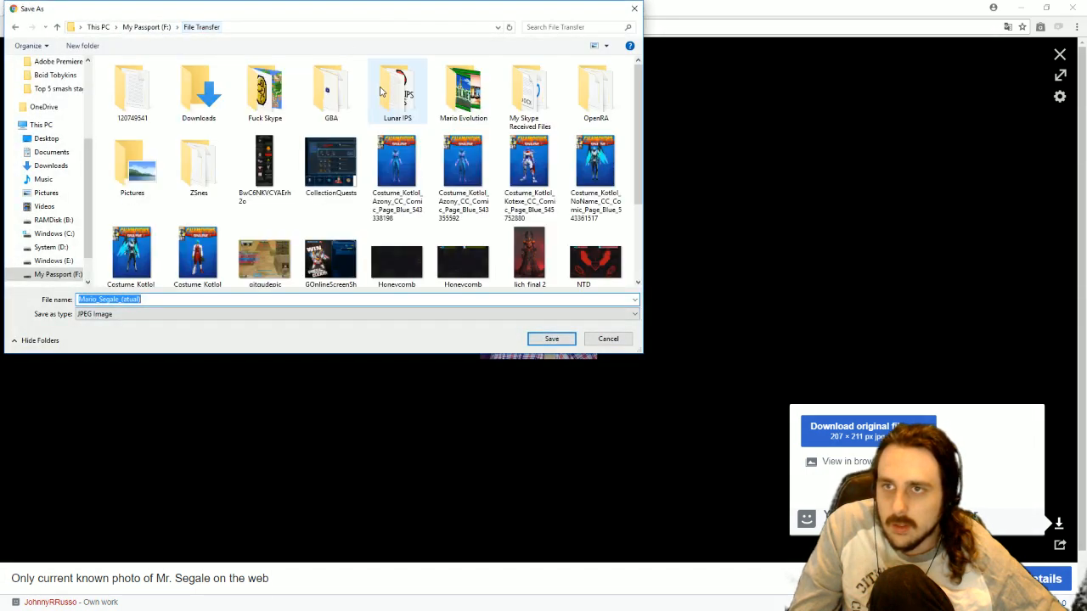
{"action": "double_click", "coordinate": [465, 94]}
{"action": "left_click", "coordinate": [552, 339]}
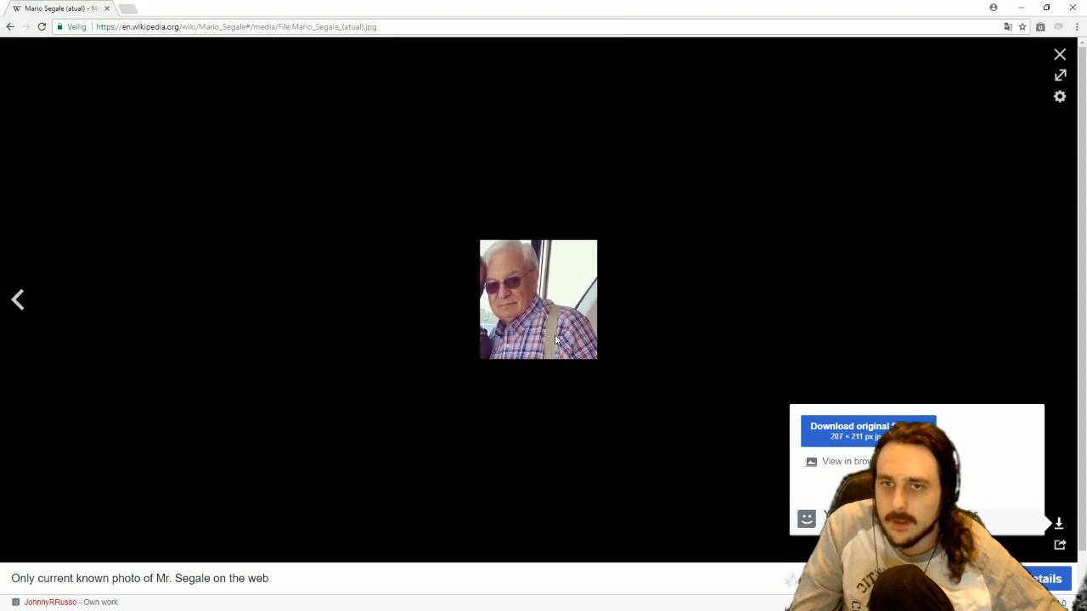
Save the 1952 photo of Mario Segale from the Wikipedia article, and return to the article to look it over.
{"action": "left_click", "coordinate": [10, 28]}
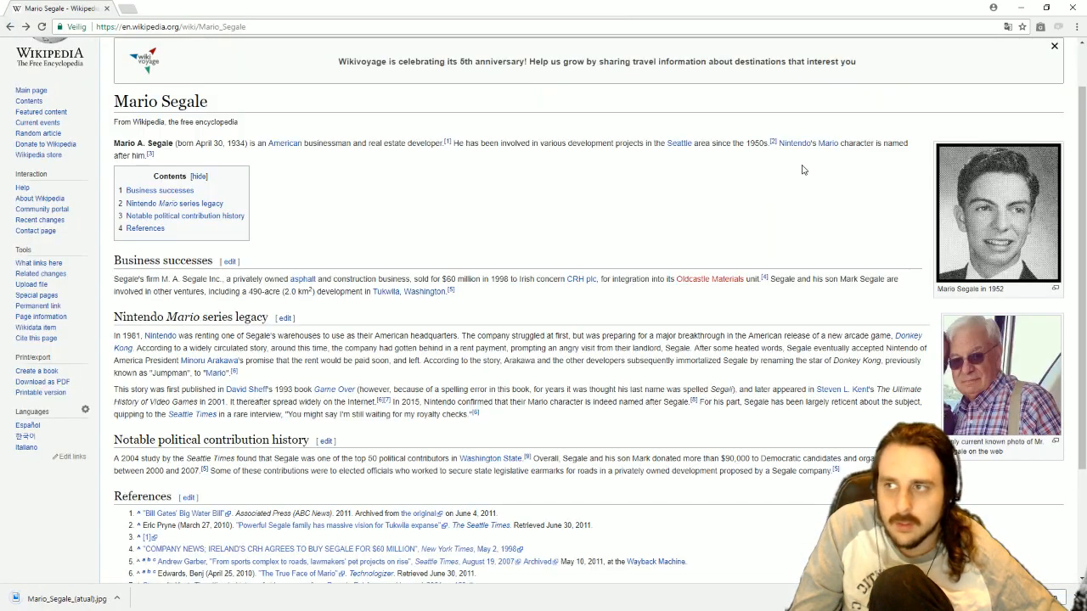
{"action": "left_click", "coordinate": [990, 215]}
{"action": "right_click", "coordinate": [594, 234]}
{"action": "left_click", "coordinate": [640, 264]}
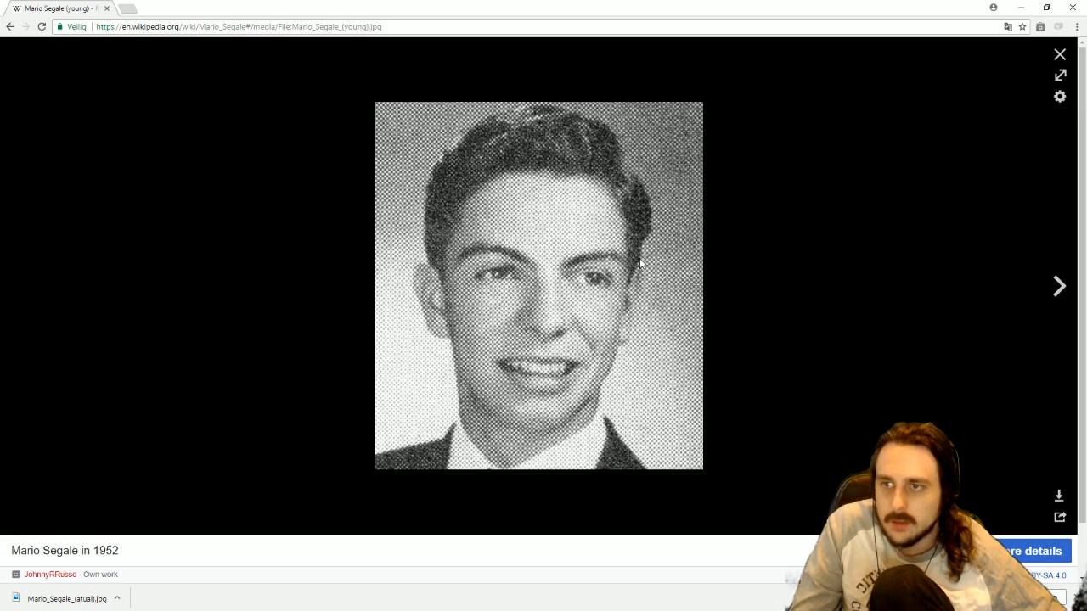
{"action": "left_click", "coordinate": [573, 338]}
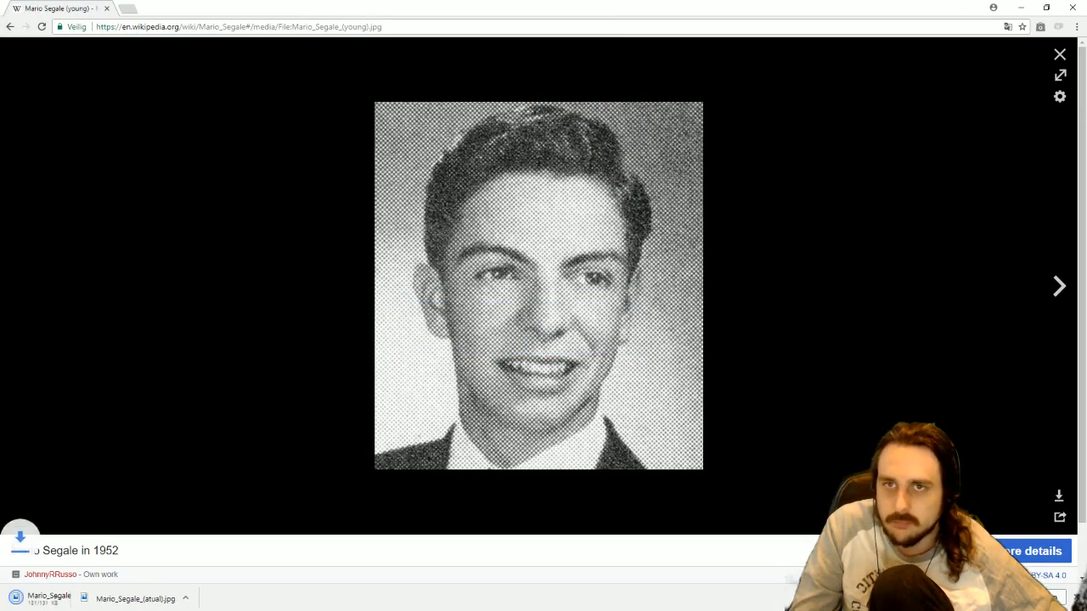
{"action": "left_click", "coordinate": [10, 31]}
{"action": "scroll", "coordinate": [552, 284], "scroll_direction": "down", "scroll_amount": 3}
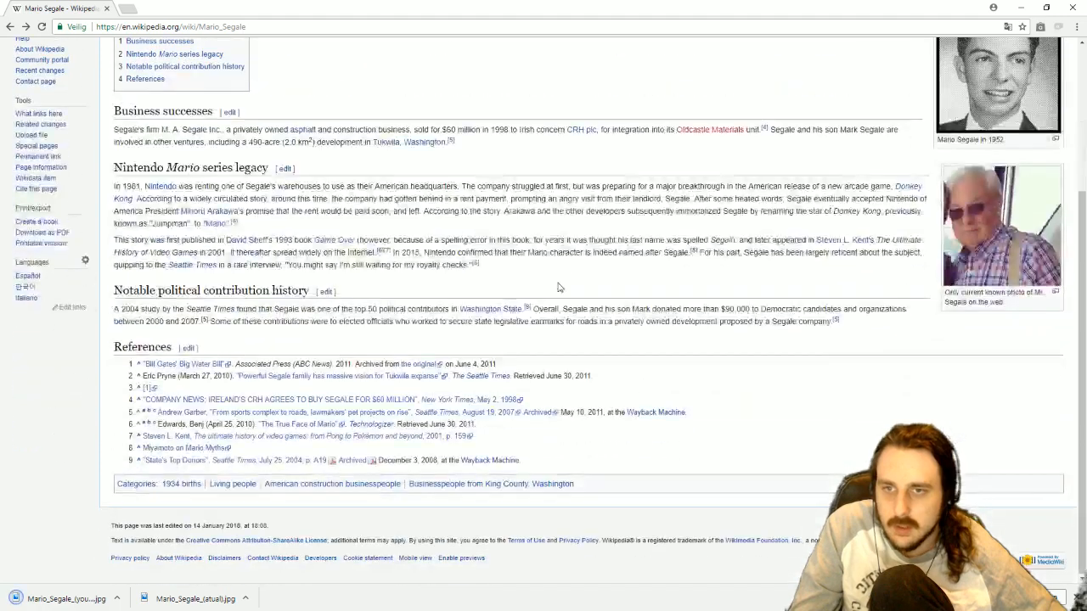
{"action": "scroll", "coordinate": [558, 287], "scroll_direction": "up", "scroll_amount": 3}
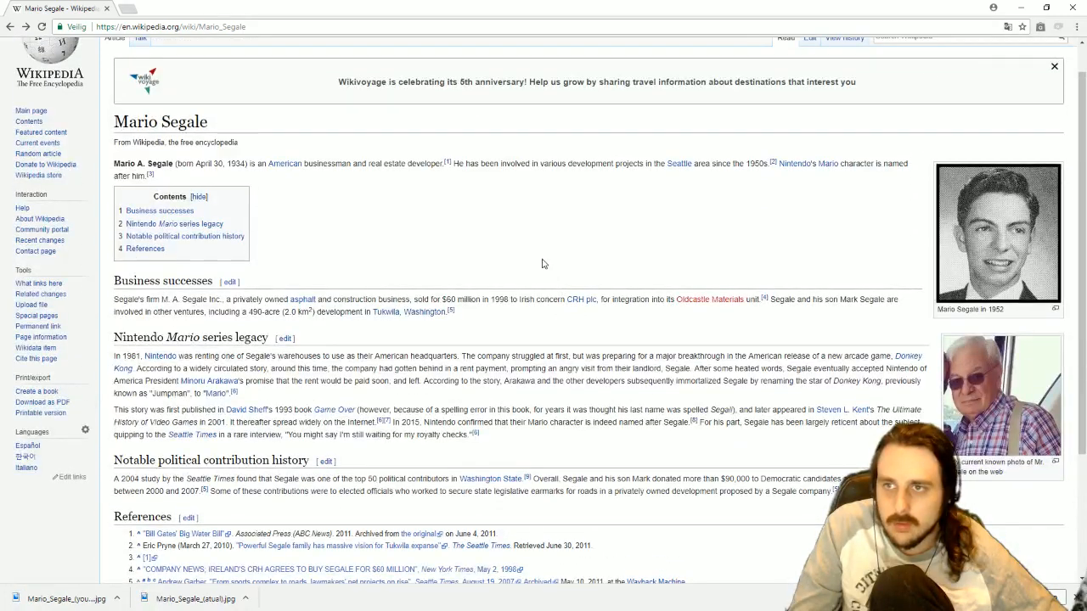
Leave the Wikipedia article and import both Mario Segale photos from the Mario Evolution folder into the Pic 02 bin.
{"action": "left_click", "coordinate": [1072, 8]}
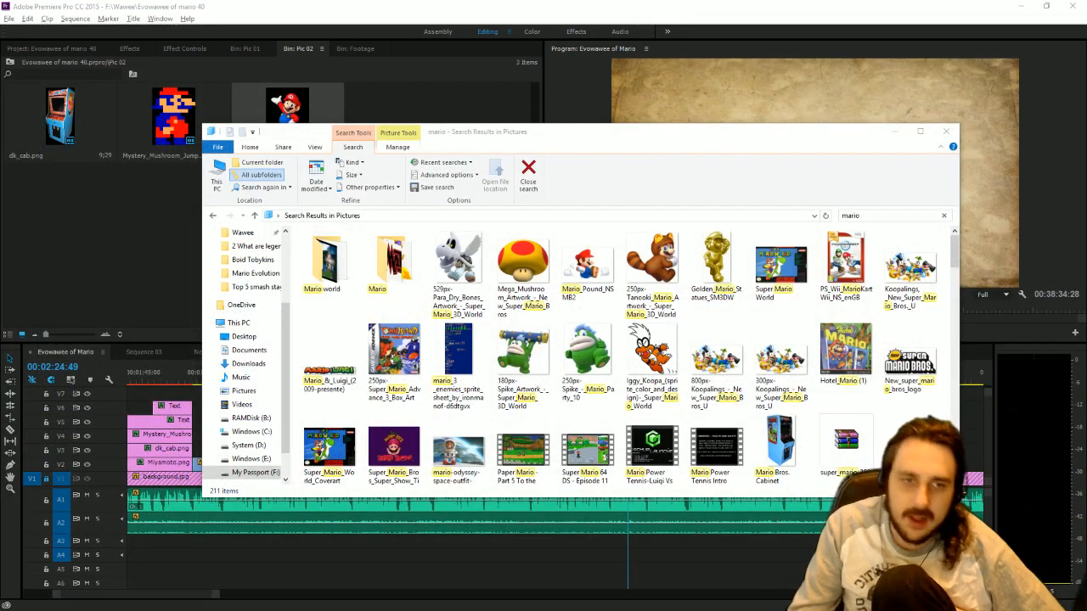
{"action": "scroll", "coordinate": [326, 363], "scroll_direction": "down", "scroll_amount": 1}
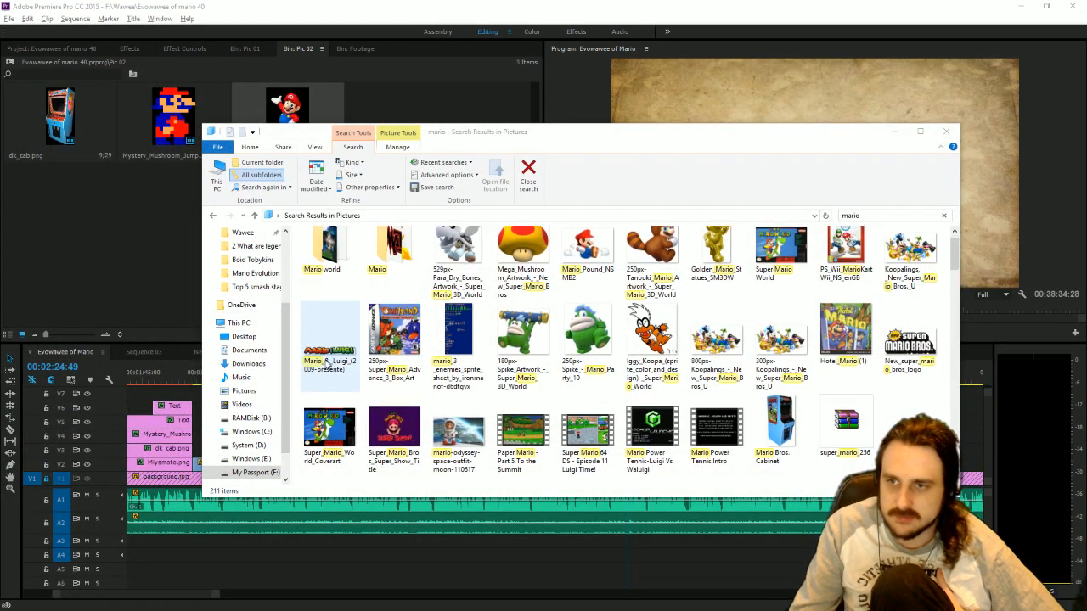
{"action": "scroll", "coordinate": [326, 363], "scroll_direction": "up", "scroll_amount": 1}
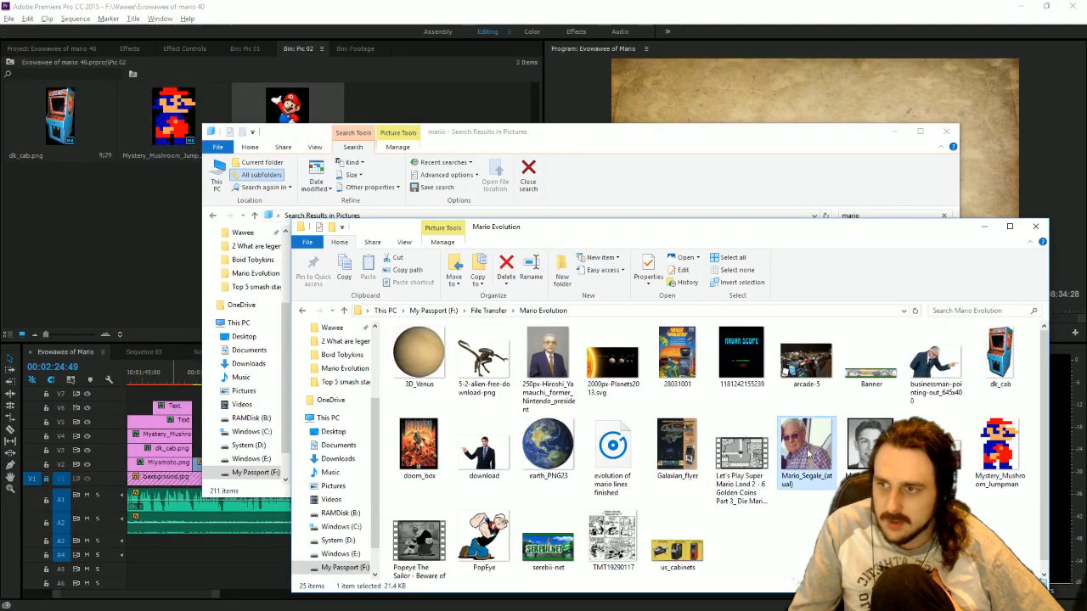
{"action": "double_click", "coordinate": [783, 456]}
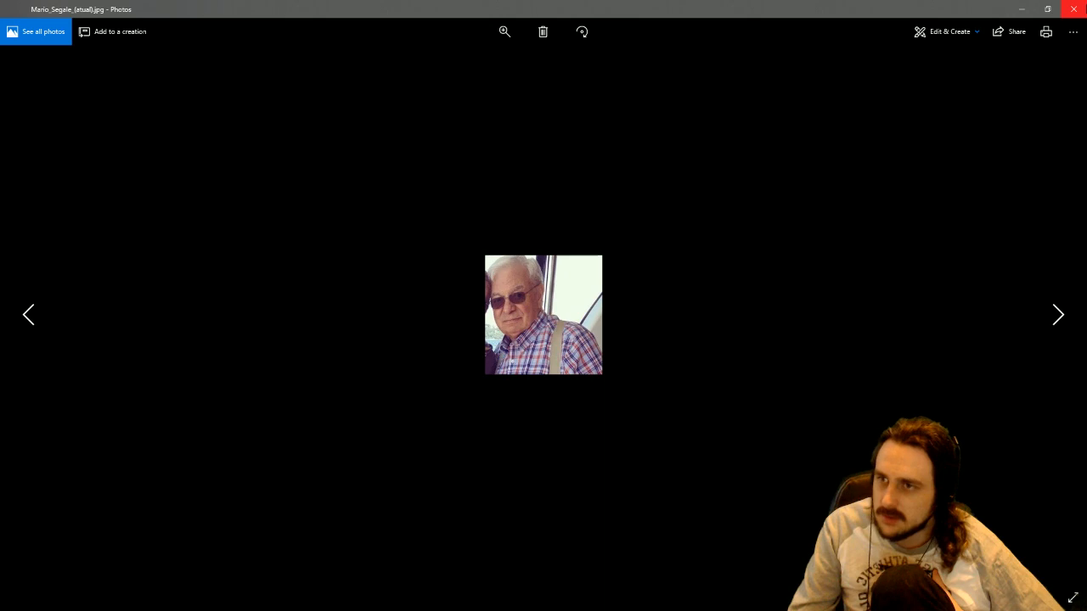
{"action": "left_click", "coordinate": [1074, 9]}
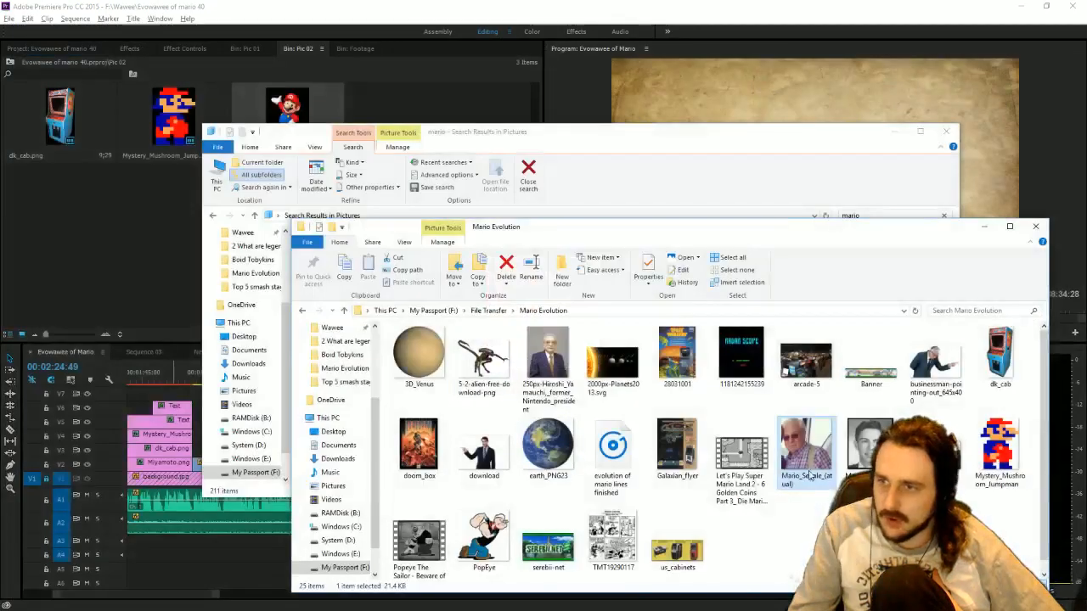
{"action": "left_click_drag", "start_coordinate": [804, 453], "coordinate": [69, 243]}
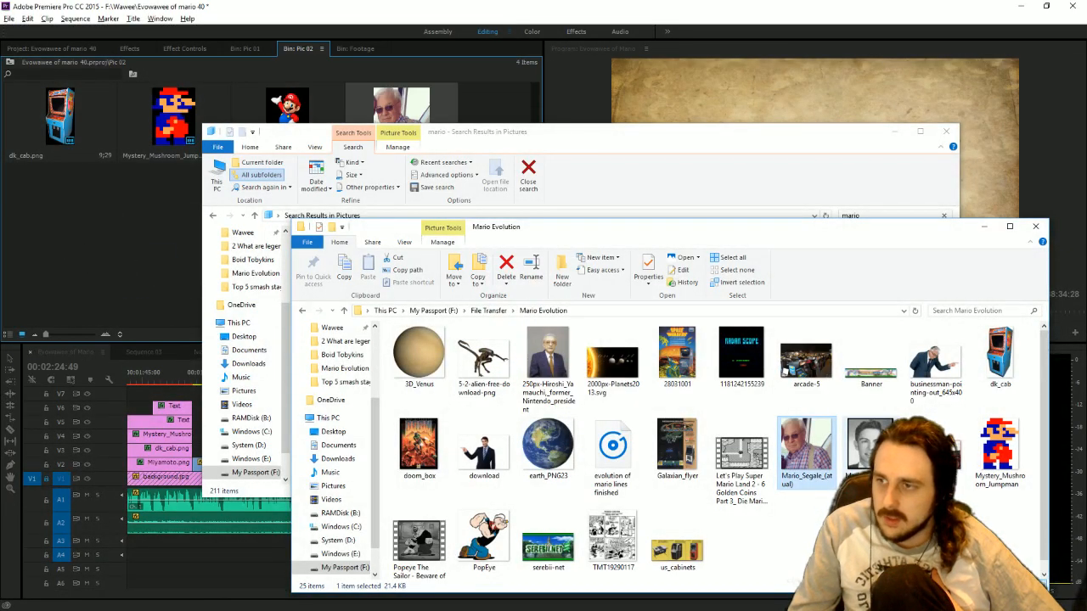
{"action": "left_click_drag", "start_coordinate": [807, 446], "coordinate": [91, 274]}
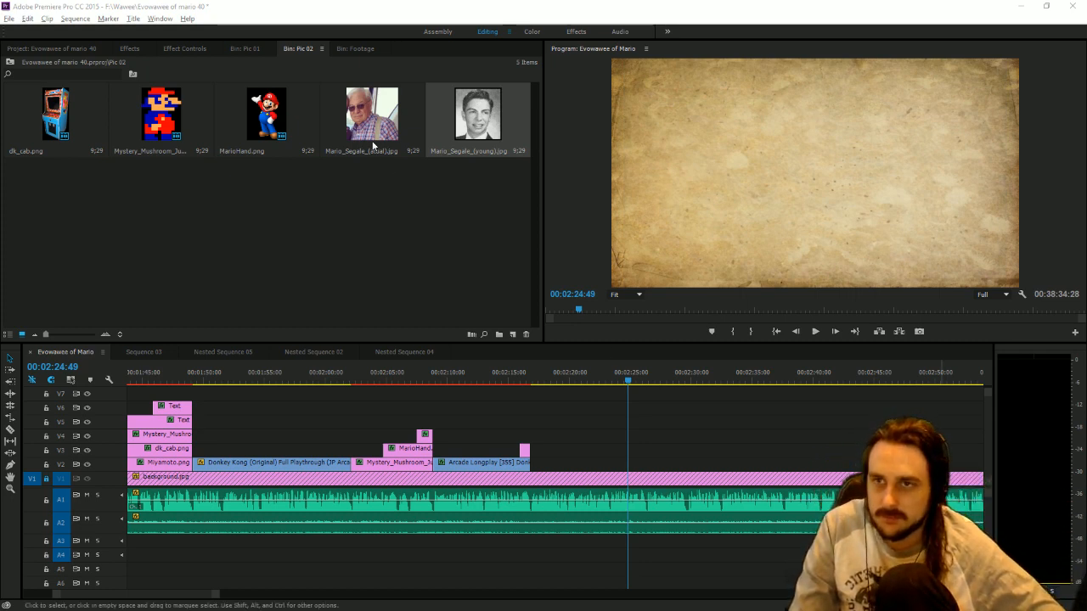
Place Mario_Segale_(atual).jpg on V2 after the Arcade Longplay clip, enlarge it and move it to the right half of the frame.
{"action": "left_click_drag", "start_coordinate": [372, 146], "coordinate": [545, 470]}
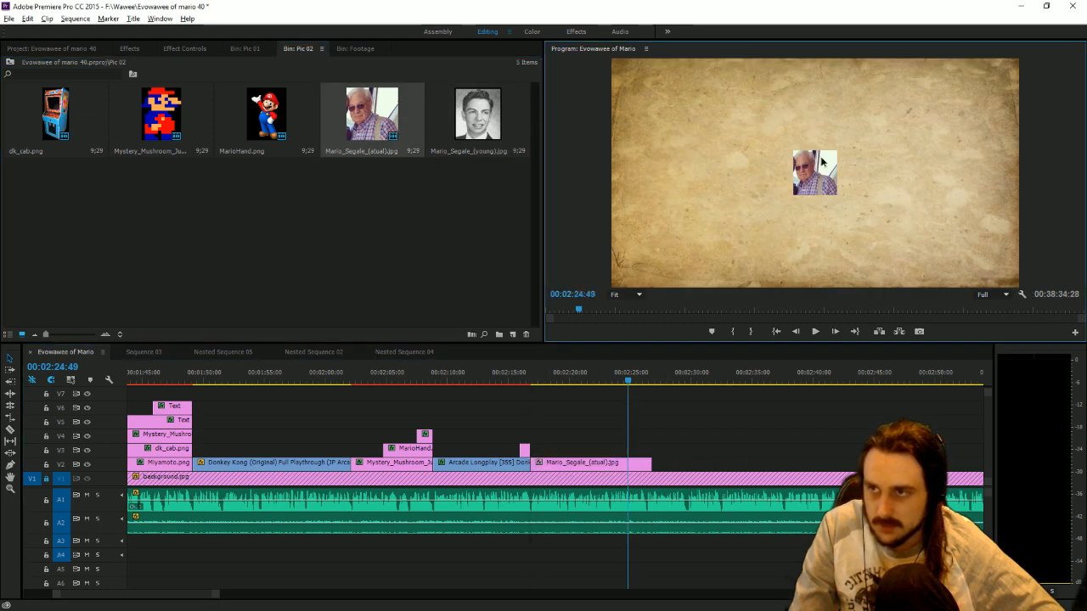
{"action": "left_click", "coordinate": [821, 161]}
{"action": "left_click_drag", "start_coordinate": [838, 172], "coordinate": [899, 168]}
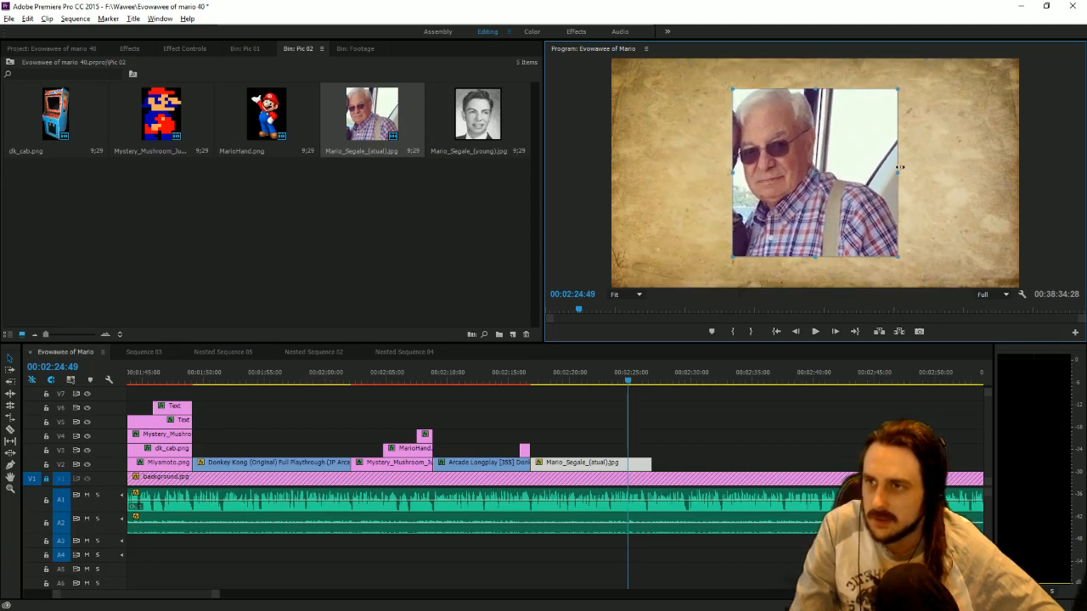
{"action": "left_click_drag", "start_coordinate": [831, 194], "coordinate": [944, 196]}
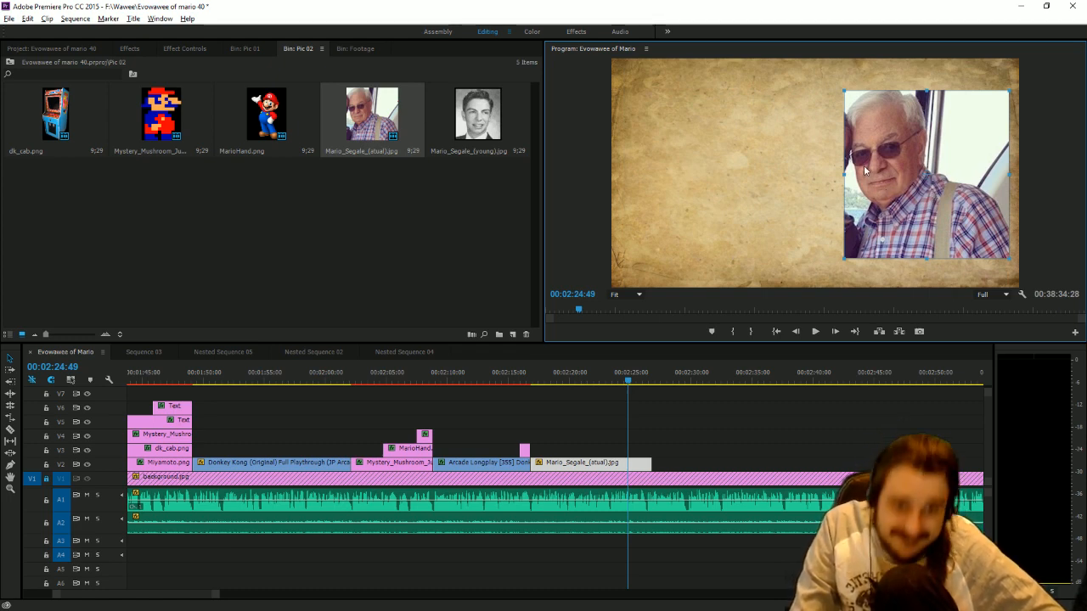
Add Nintendo-logo-red.png from the Pic 01 bin to V3 above the Segale photo and shrink the logo within the frame.
{"action": "left_click", "coordinate": [246, 48]}
{"action": "left_click_drag", "start_coordinate": [72, 136], "coordinate": [536, 453]}
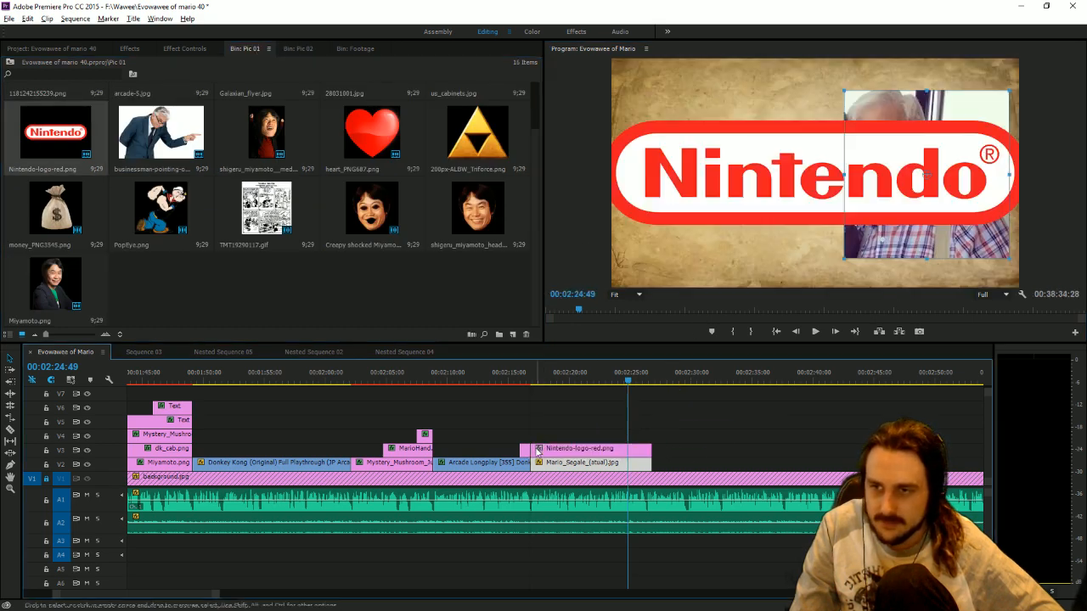
{"action": "left_click", "coordinate": [767, 176]}
{"action": "left_click_drag", "start_coordinate": [1053, 174], "coordinate": [975, 172]}
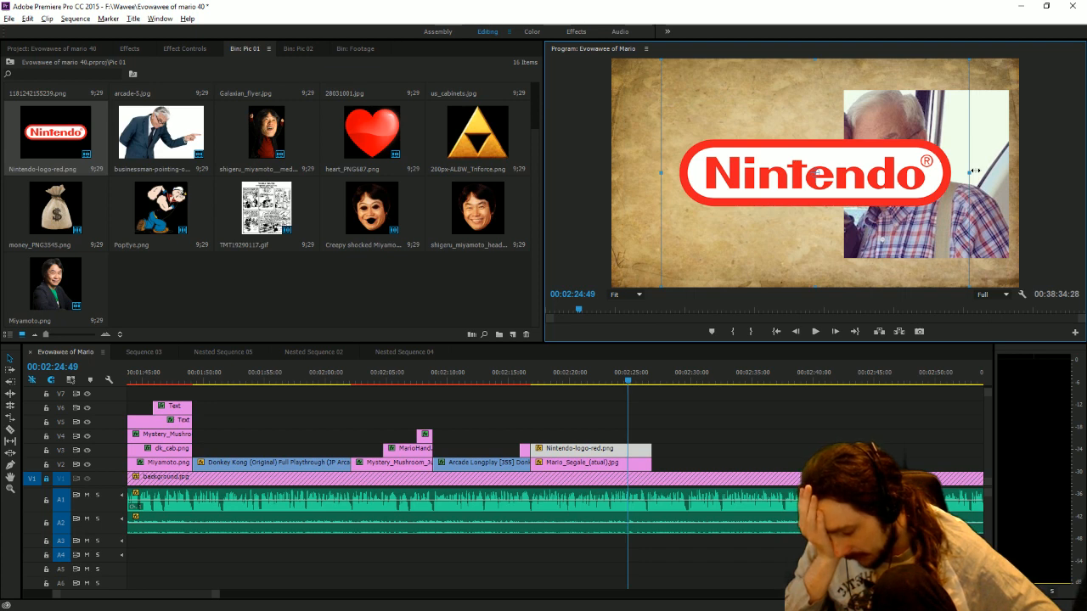
Delete the Segale photo clip from V2 and move the Nintendo logo clip down into its place, with the playhead at 00:02:17:45.
{"action": "left_click", "coordinate": [558, 464]}
{"action": "key", "text": "Delete"}
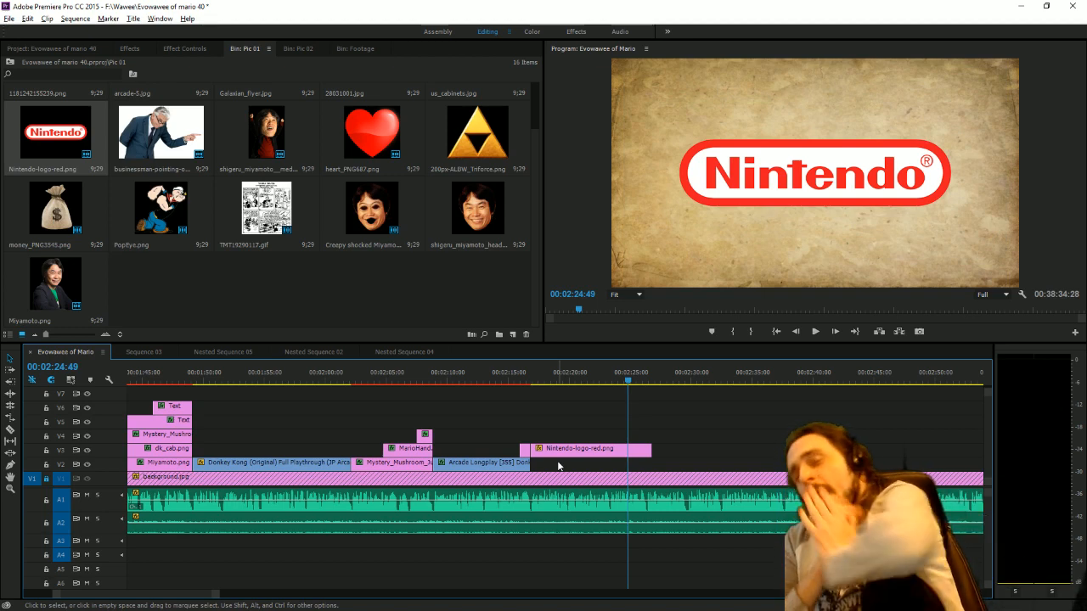
{"action": "left_click", "coordinate": [129, 48]}
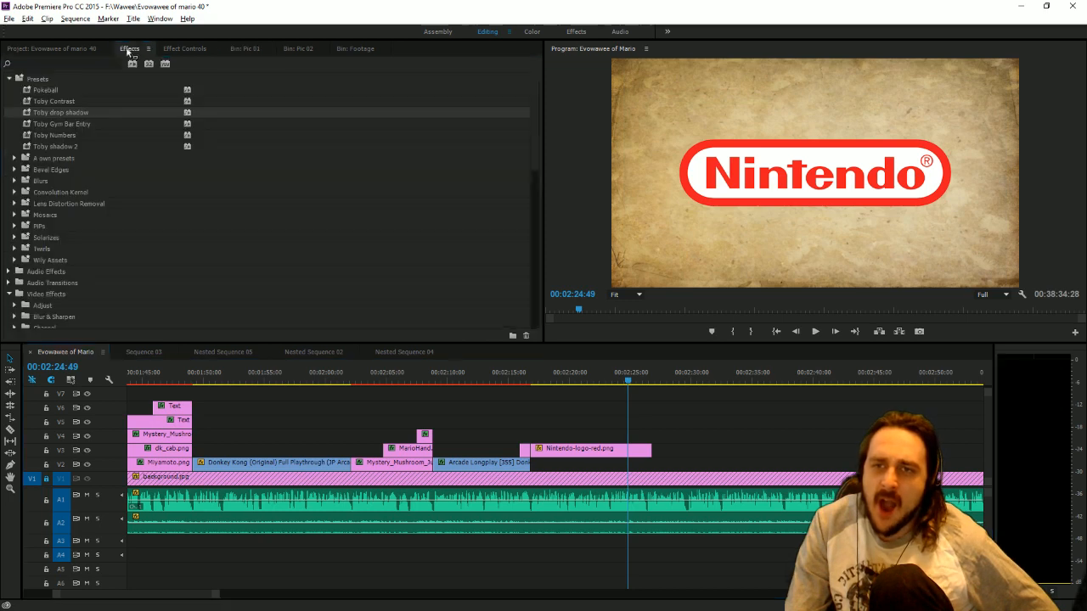
{"action": "left_click", "coordinate": [53, 101]}
{"action": "left_click_drag", "start_coordinate": [580, 449], "coordinate": [579, 467]}
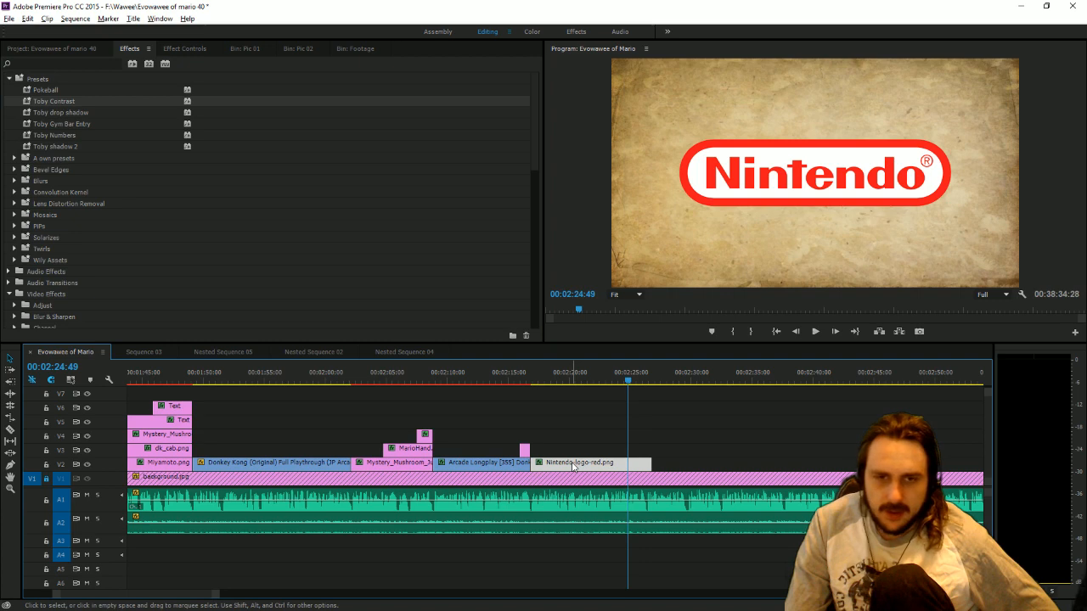
{"action": "left_click", "coordinate": [542, 381]}
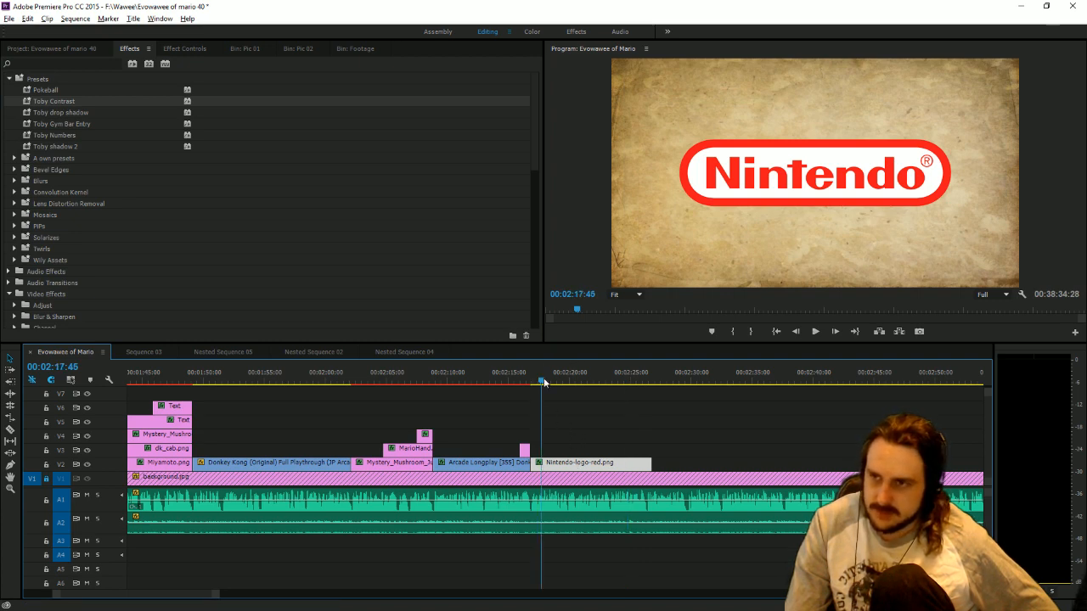